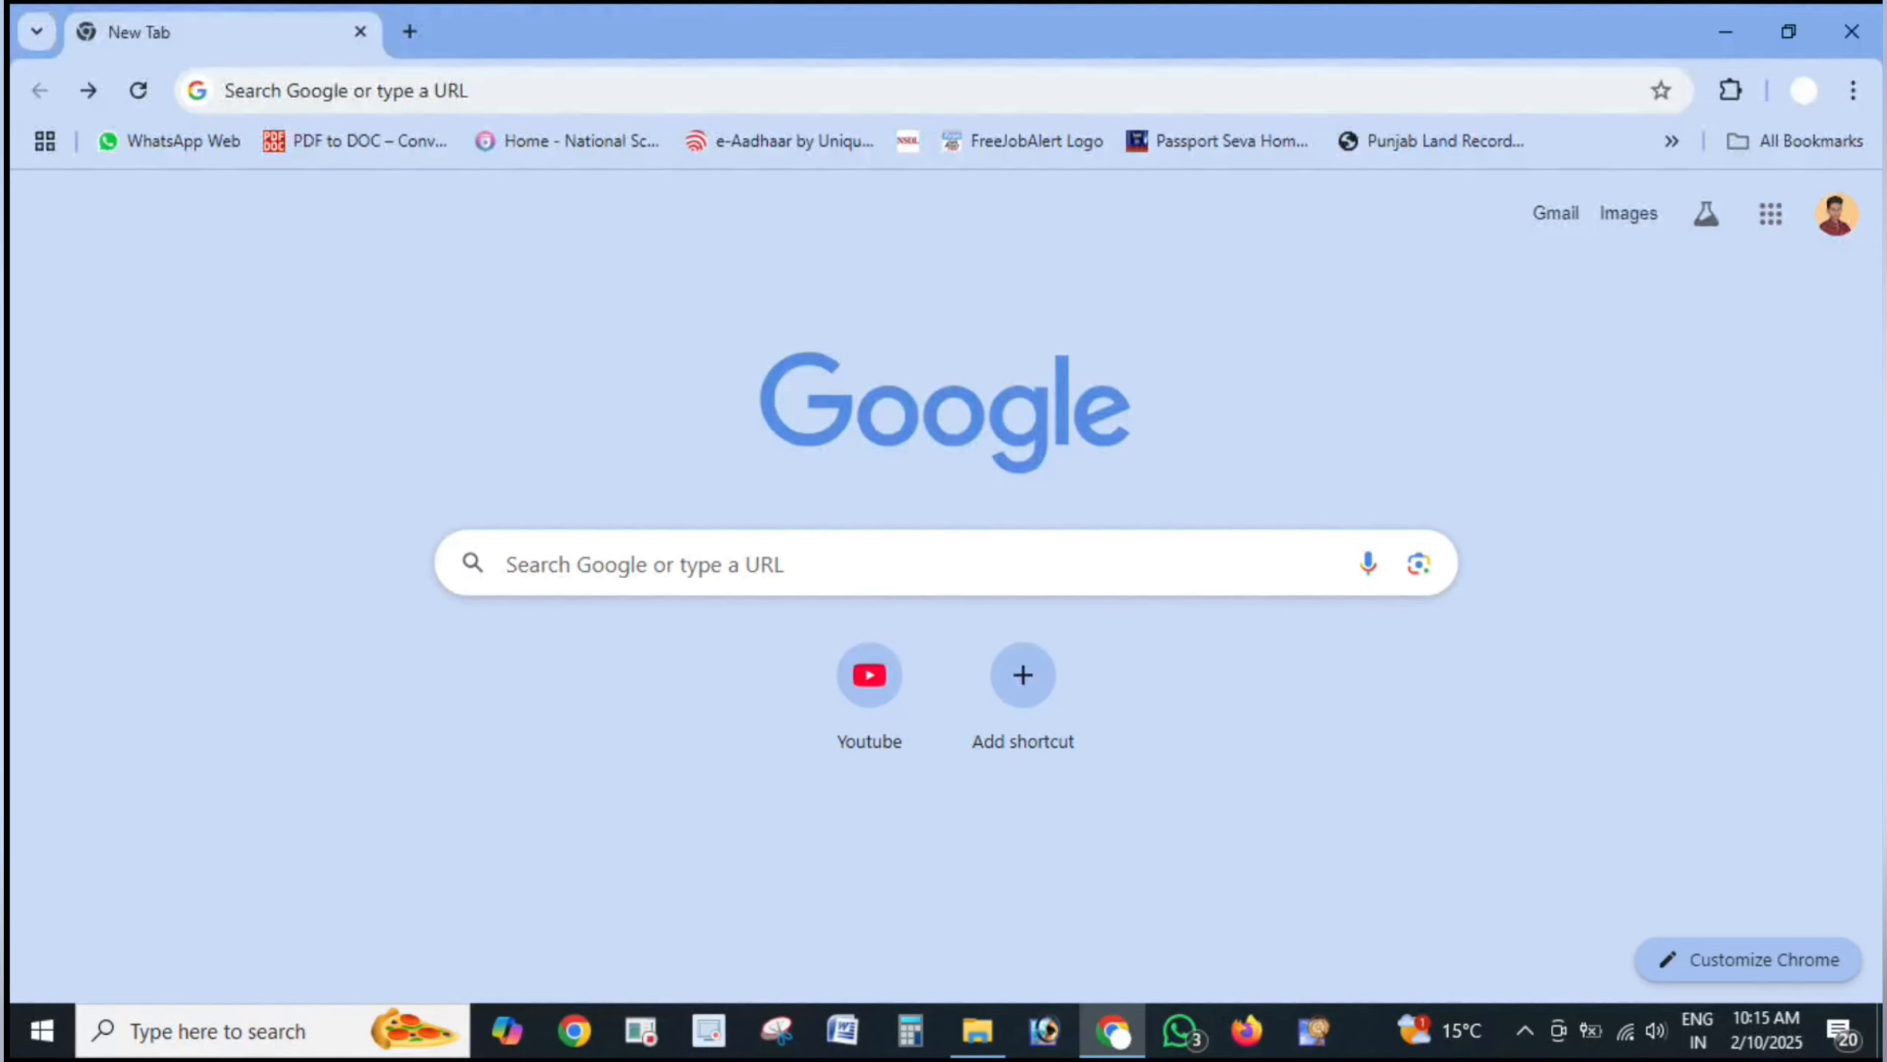
- Search for 'neet ug 2025' and mark the official NTA NEET search result
{"action": "type", "text": "neet ug 2025"}
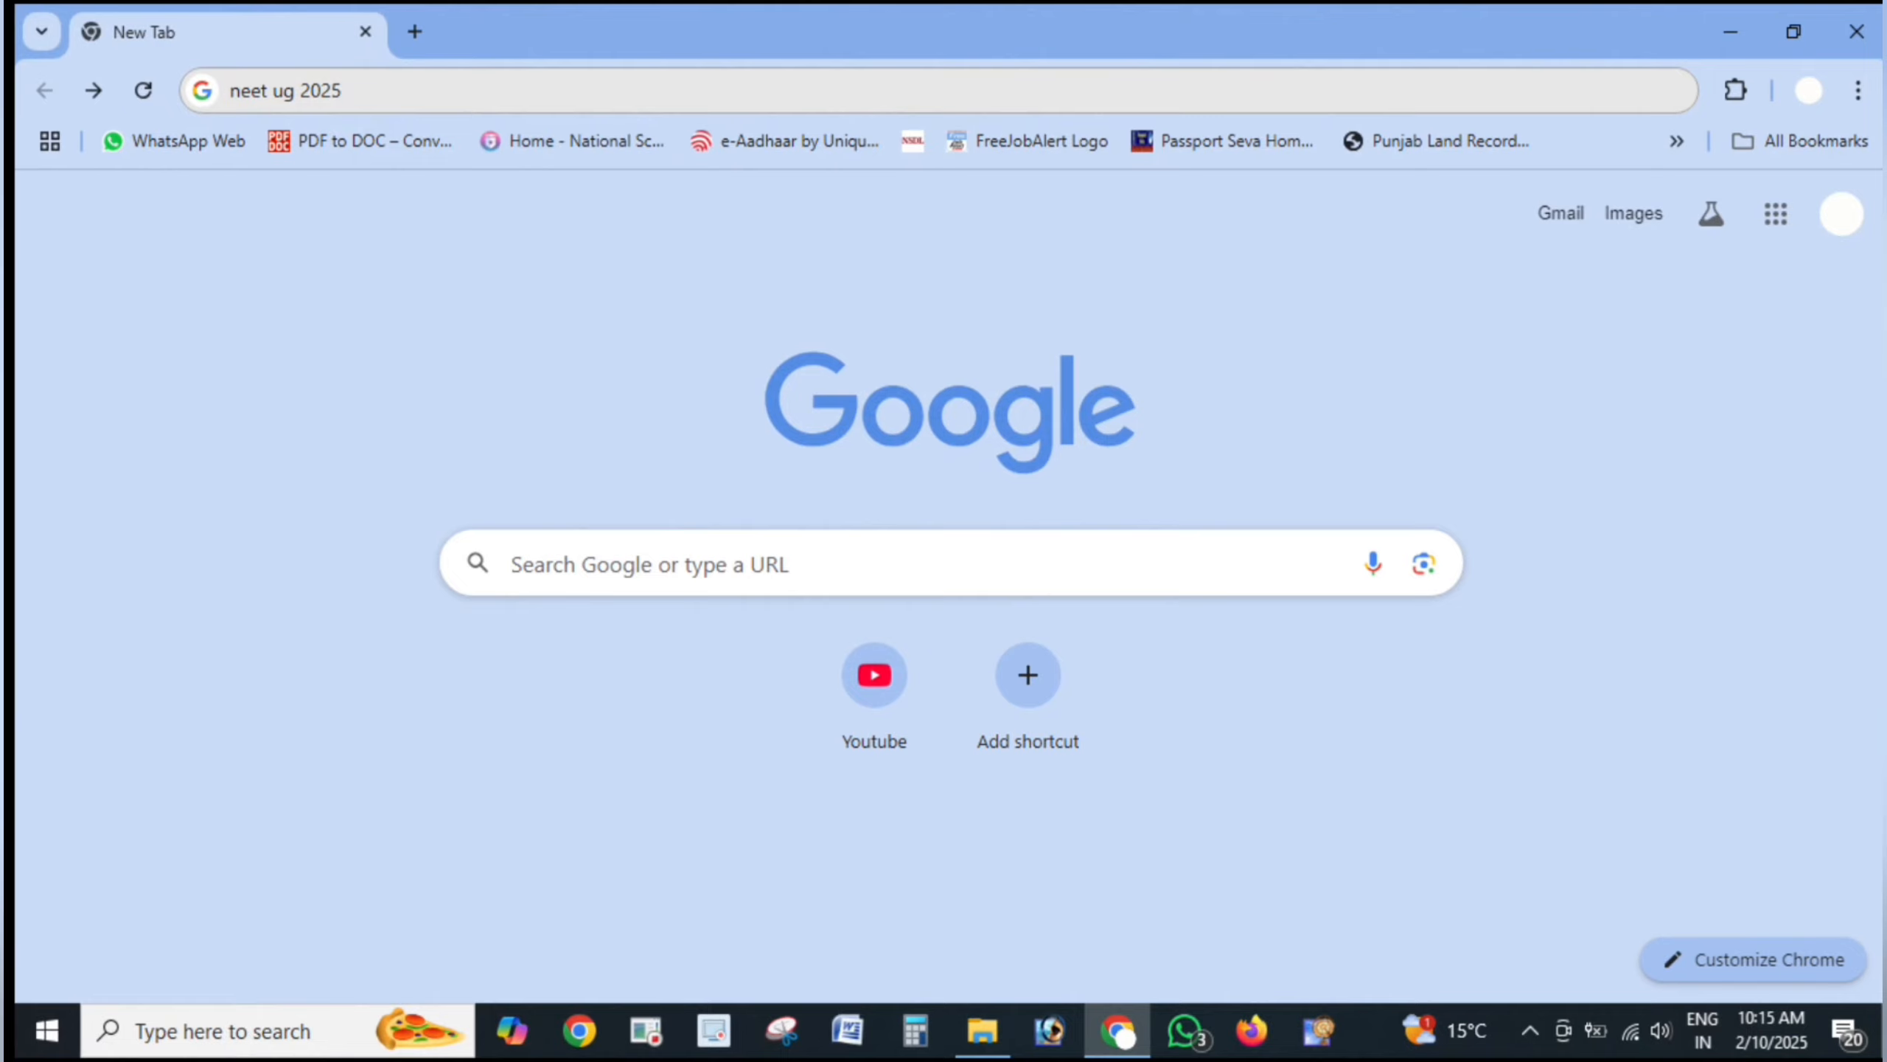
{"action": "key", "text": "Return"}
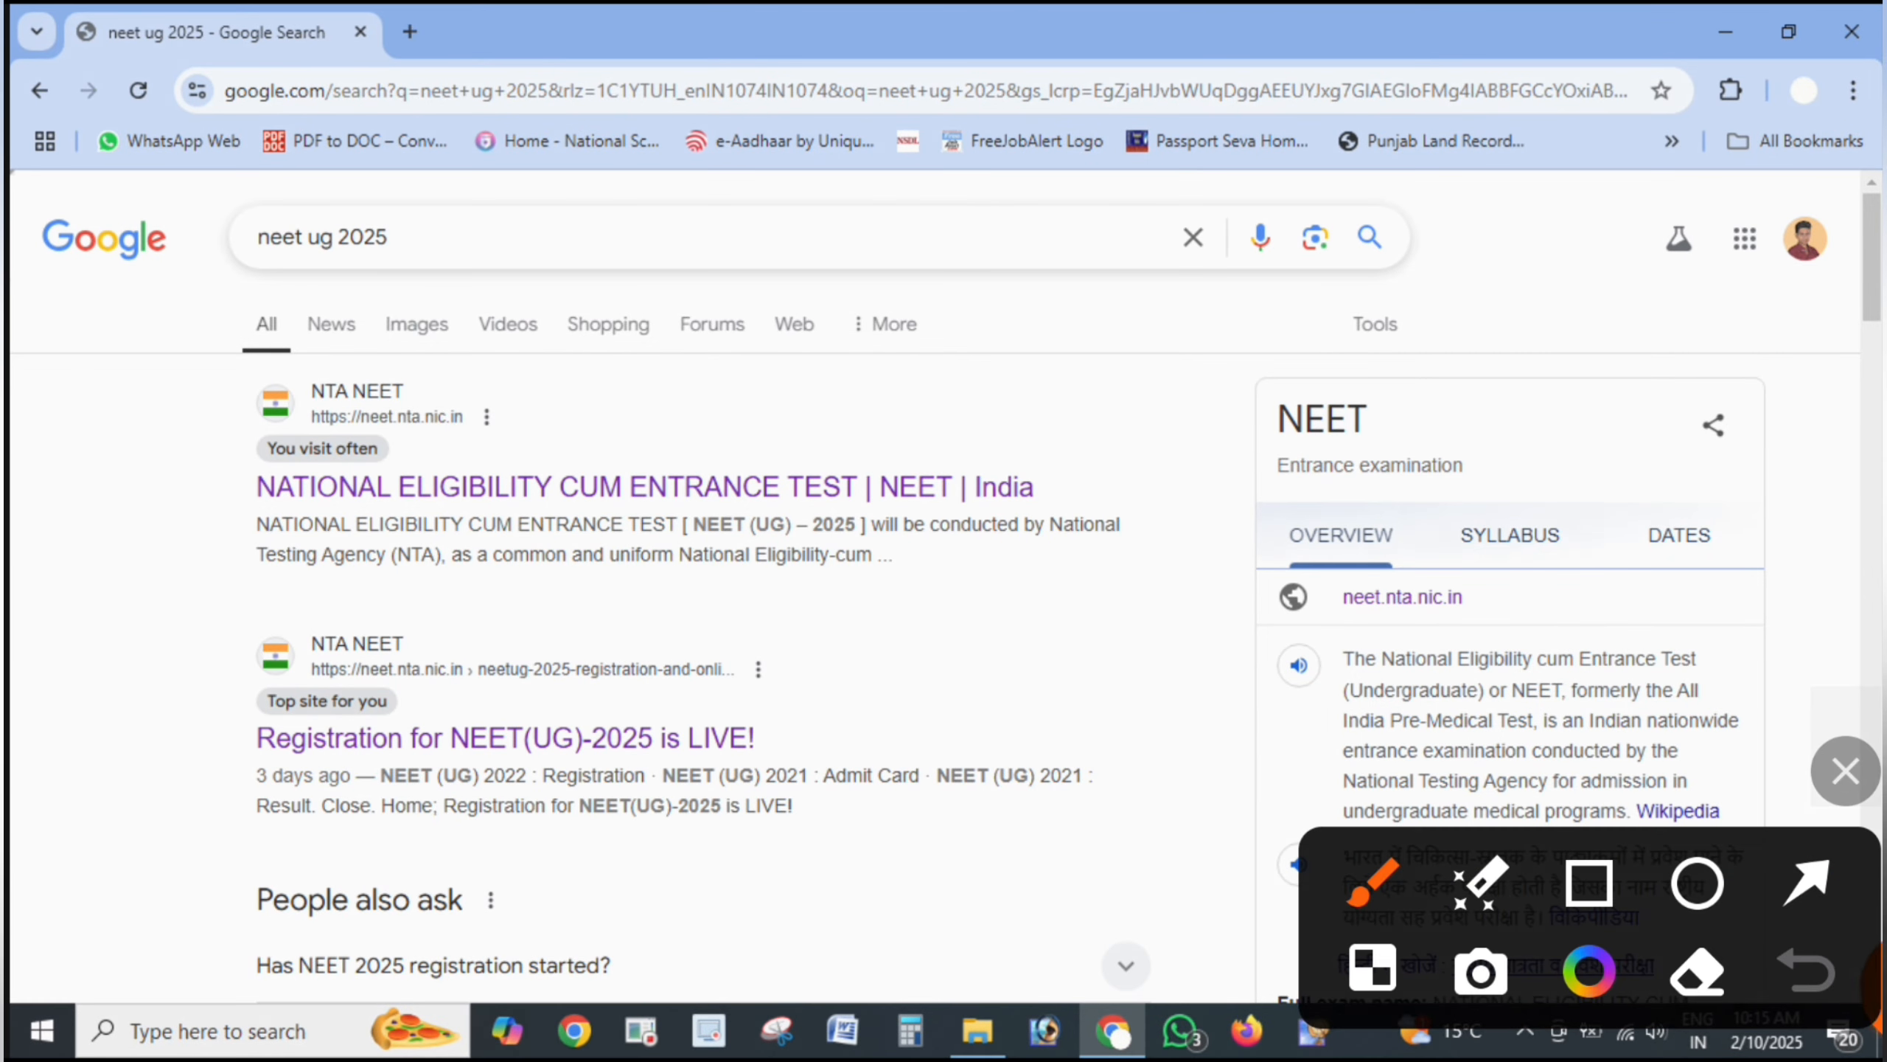
{"action": "mouse_move", "coordinate": [1067, 373]}
{"action": "left_mouse_down"}
{"action": "mouse_move", "coordinate": [245, 318]}
{"action": "mouse_move", "coordinate": [281, 583]}
{"action": "mouse_move", "coordinate": [1171, 572]}
{"action": "mouse_move", "coordinate": [958, 374]}
{"action": "left_mouse_up"}
- On neet.nta.nic.in, underline the web address and circle and tick the 'registration is LIVE' news
{"action": "left_click", "coordinate": [1846, 771]}
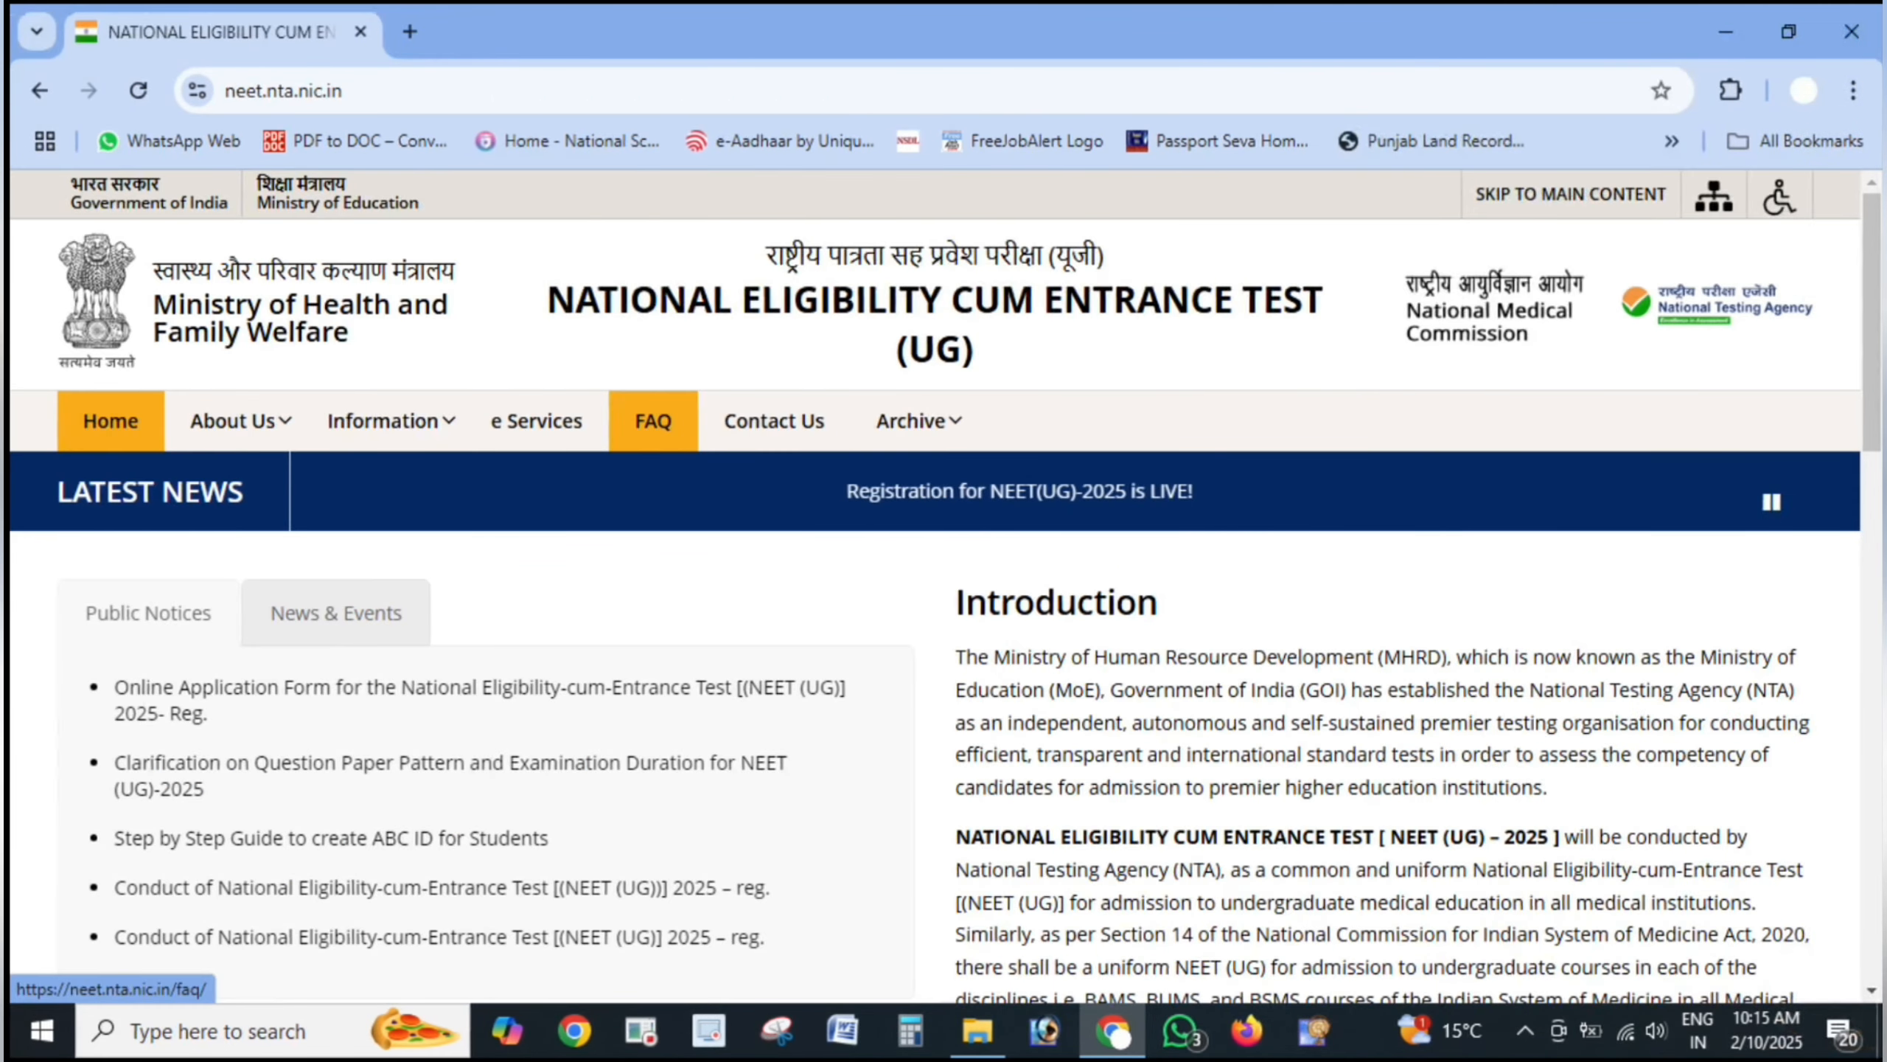
{"action": "left_click", "coordinate": [1846, 771]}
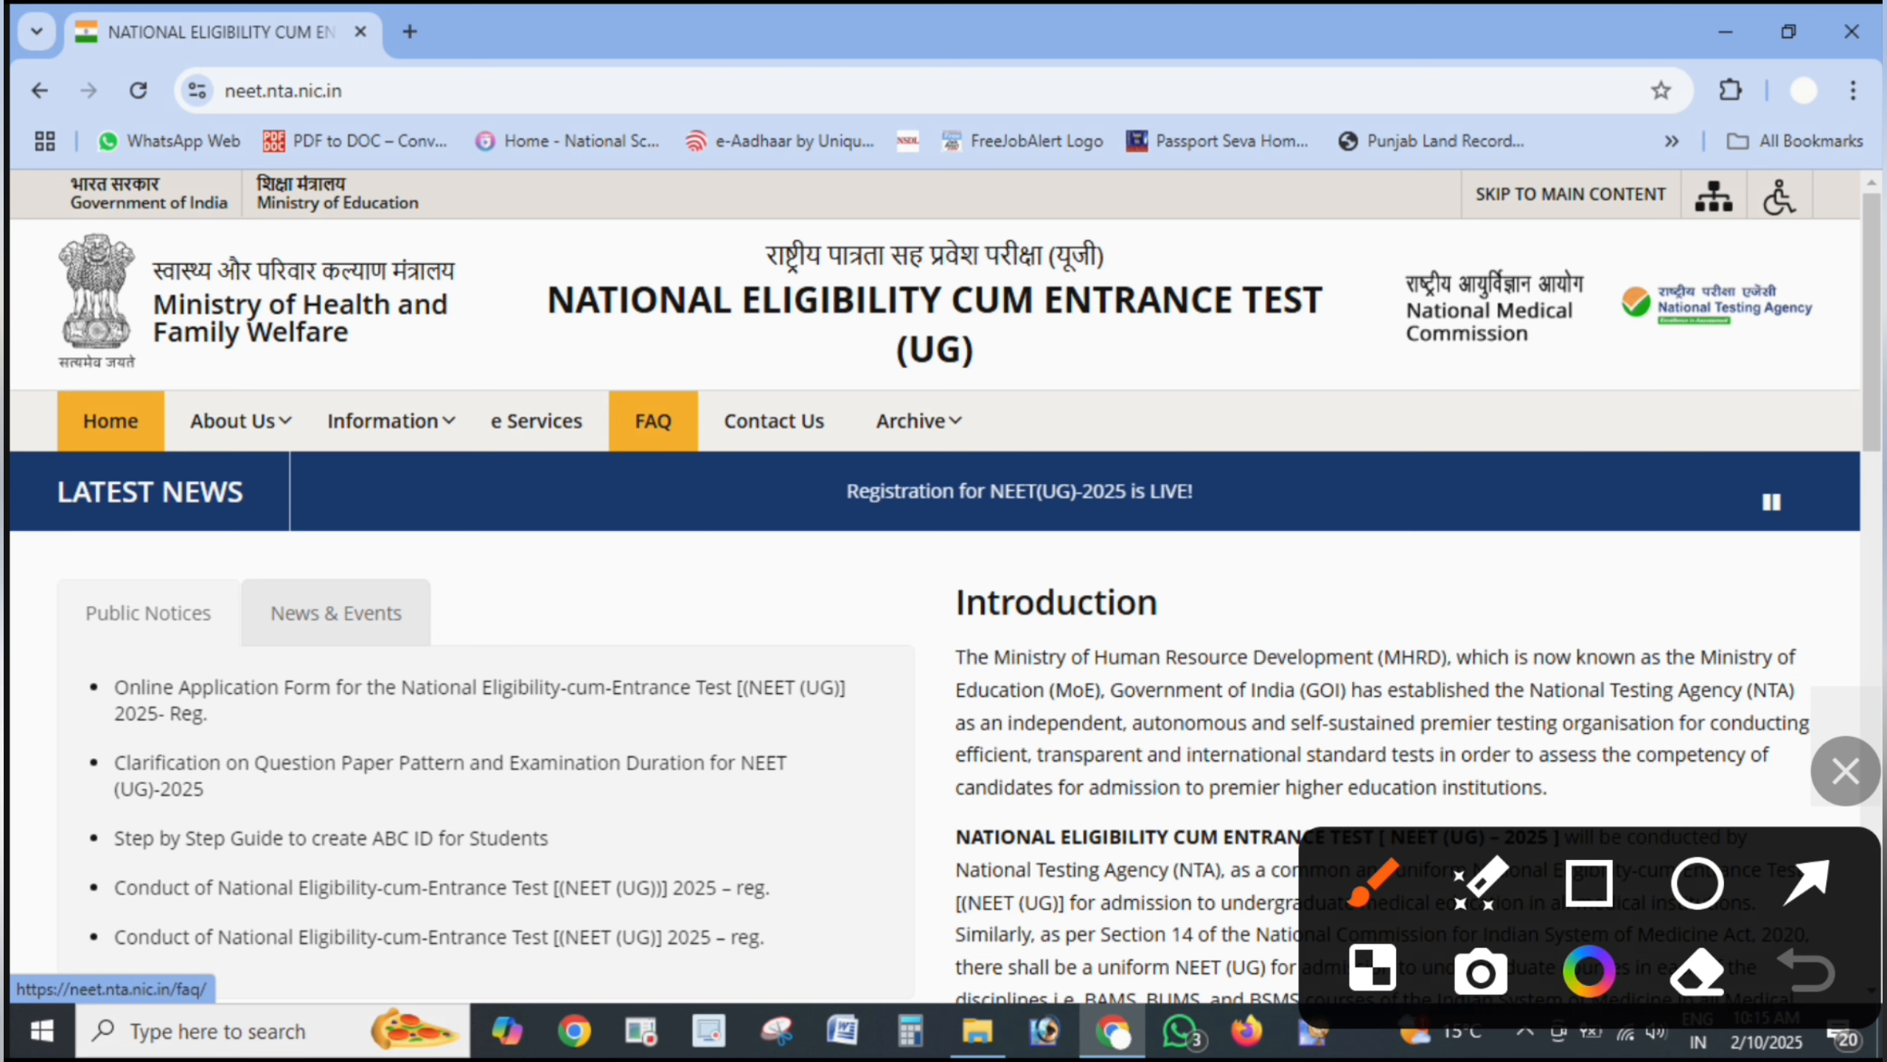
{"action": "mouse_move", "coordinate": [150, 143]}
{"action": "left_mouse_down"}
{"action": "mouse_move", "coordinate": [391, 106]}
{"action": "mouse_move", "coordinate": [386, 76]}
{"action": "mouse_move", "coordinate": [103, 76]}
{"action": "mouse_move", "coordinate": [108, 151]}
{"action": "mouse_move", "coordinate": [388, 167]}
{"action": "mouse_move", "coordinate": [705, 49]}
{"action": "left_mouse_up"}
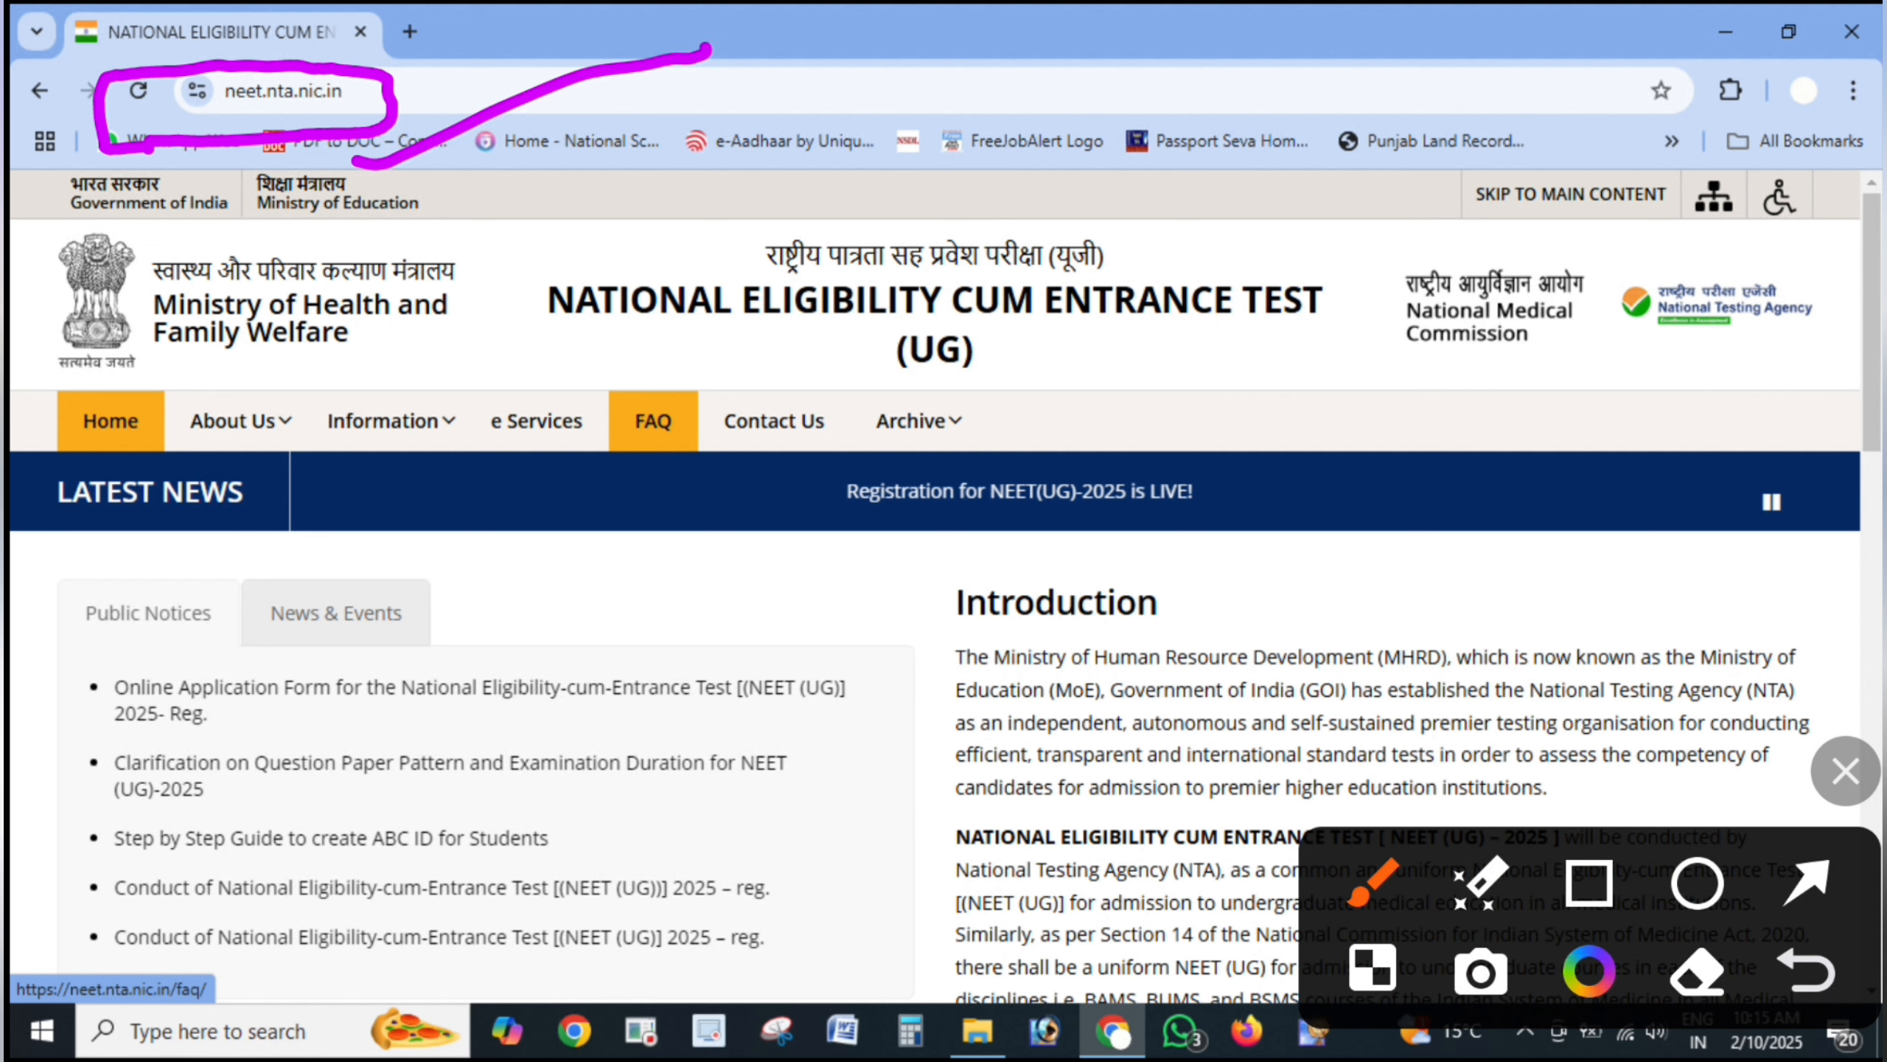
{"action": "mouse_move", "coordinate": [1326, 428]}
{"action": "left_mouse_down"}
{"action": "mouse_move", "coordinate": [801, 453]}
{"action": "mouse_move", "coordinate": [1037, 591]}
{"action": "mouse_move", "coordinate": [1326, 413]}
{"action": "mouse_move", "coordinate": [1070, 440]}
{"action": "left_mouse_up"}
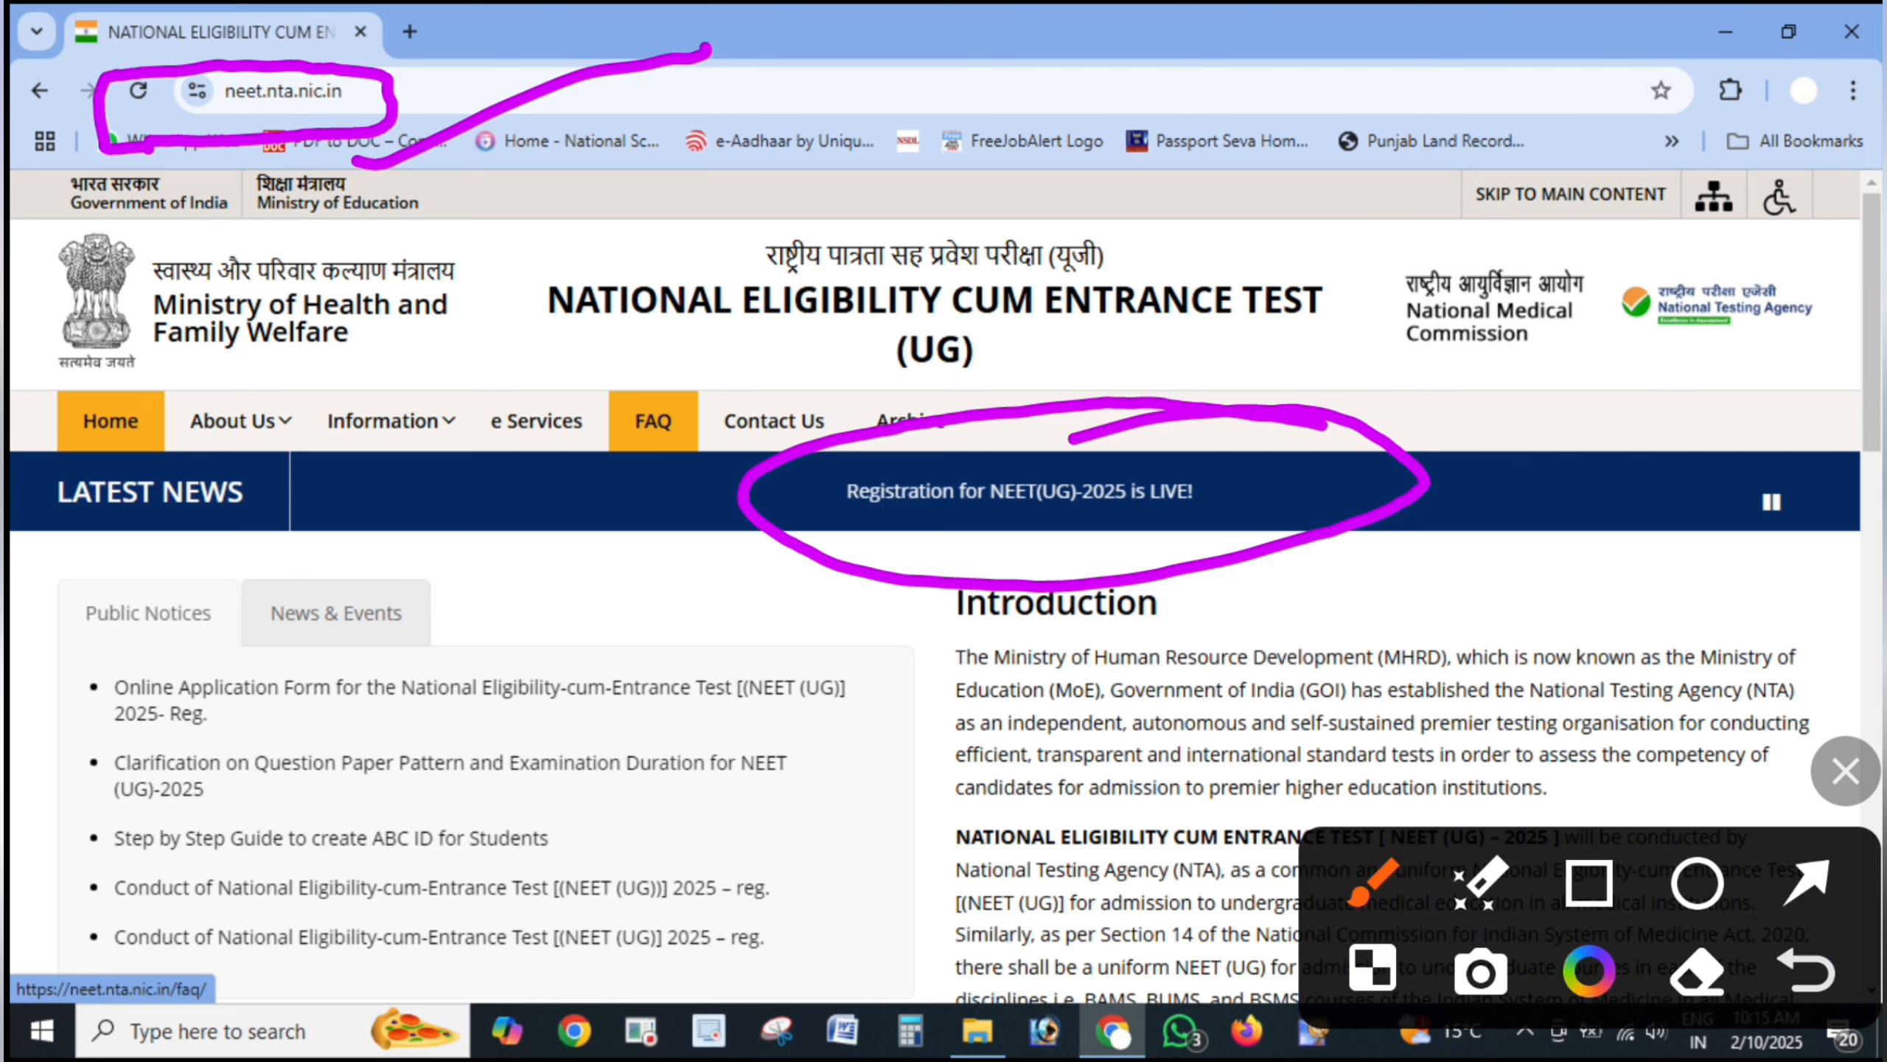
{"action": "left_click_drag", "start_coordinate": [992, 505], "coordinate": [1248, 454]}
{"action": "left_click", "coordinate": [1845, 771]}
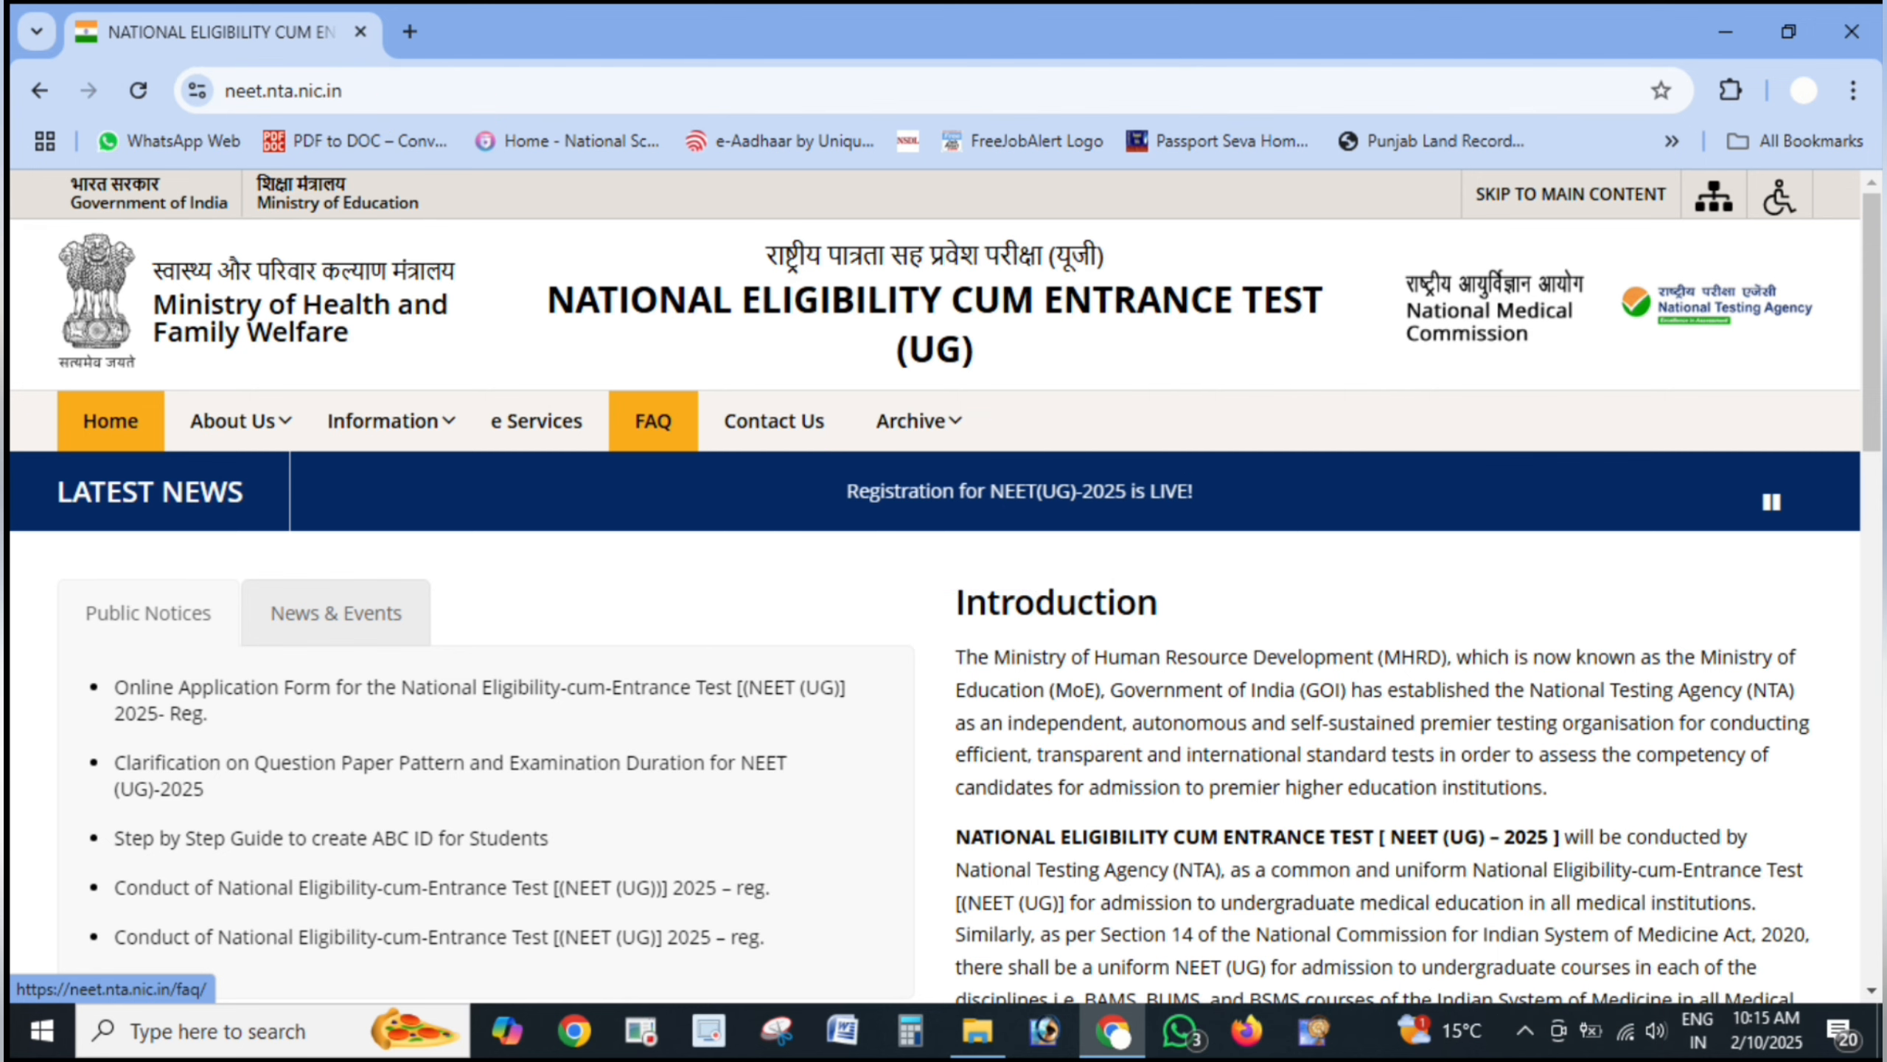
- Open the 'Registration for NEET(UG)-2025 is LIVE!' notice and circle the registration link and existing-candidate login
{"action": "left_click", "coordinate": [1020, 491]}
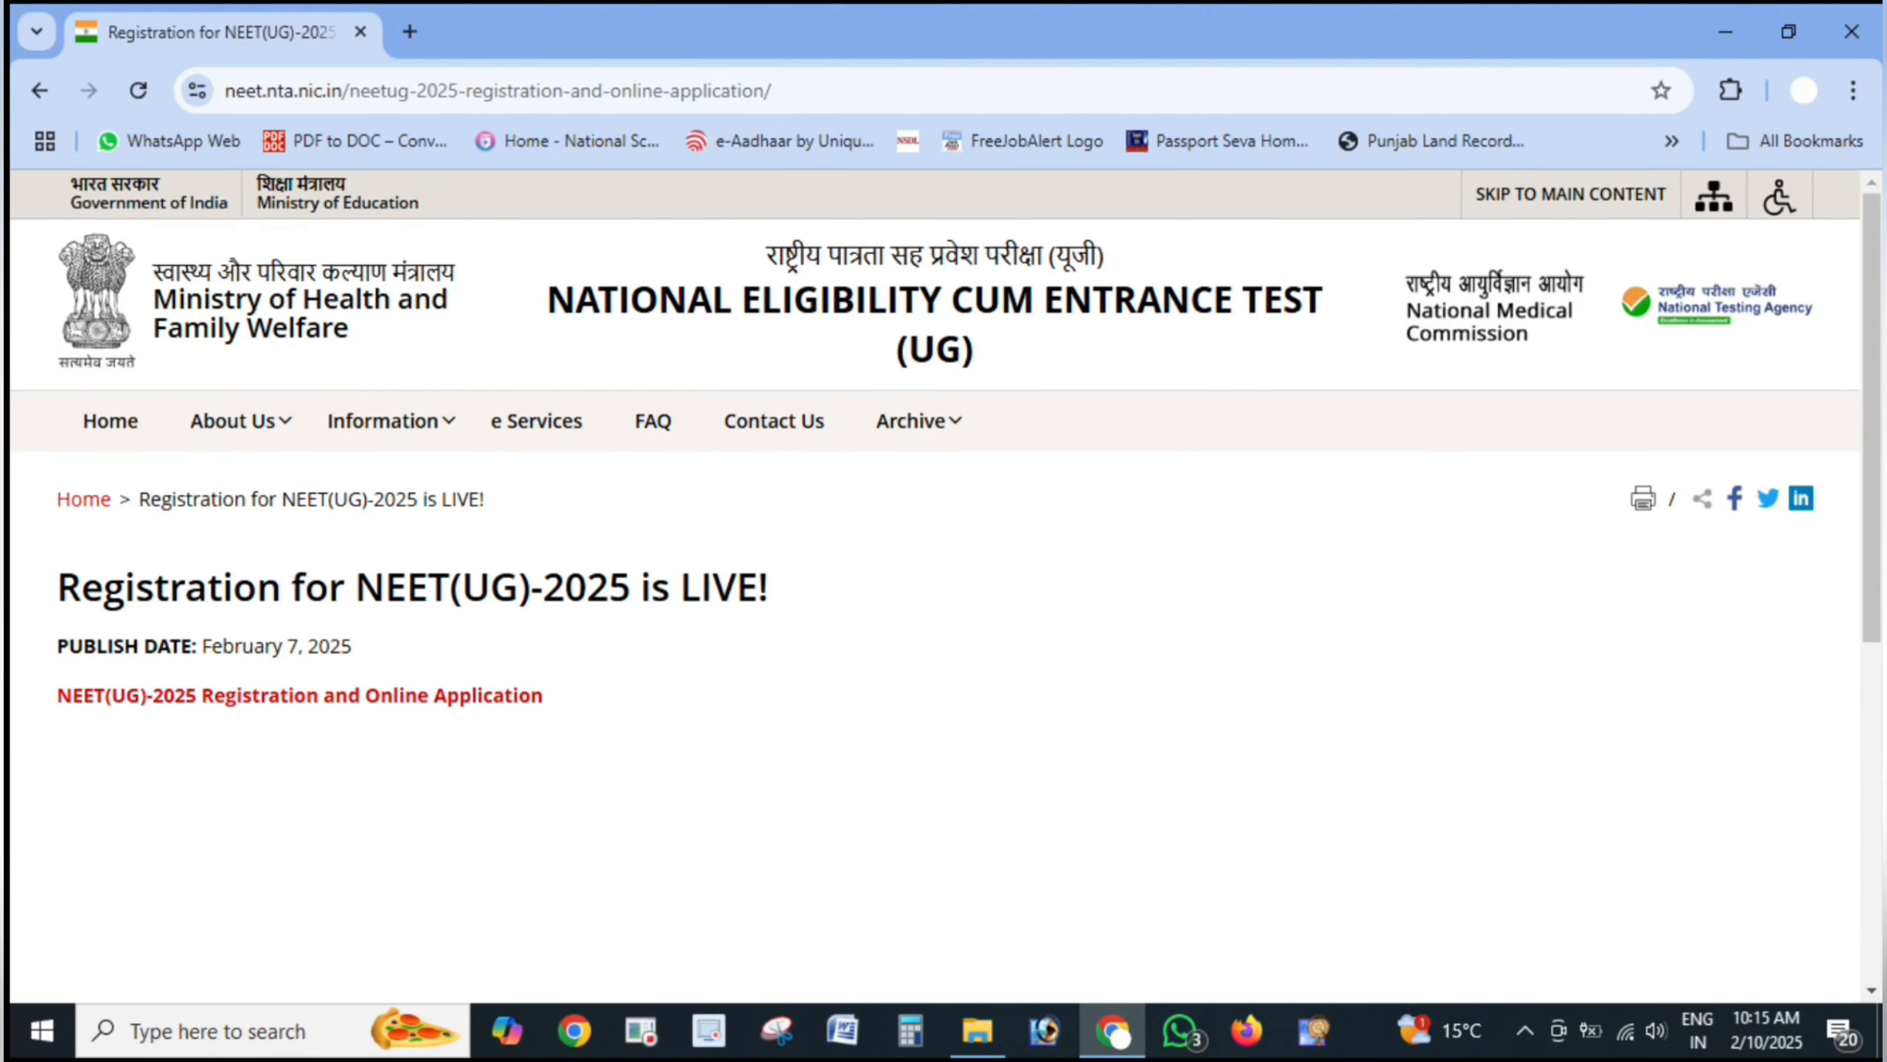
{"action": "mouse_move", "coordinate": [22, 760]}
{"action": "left_mouse_down"}
{"action": "mouse_move", "coordinate": [205, 773]}
{"action": "mouse_move", "coordinate": [653, 674]}
{"action": "mouse_move", "coordinate": [6, 647]}
{"action": "mouse_move", "coordinate": [431, 727]}
{"action": "mouse_move", "coordinate": [1086, 512]}
{"action": "left_mouse_up"}
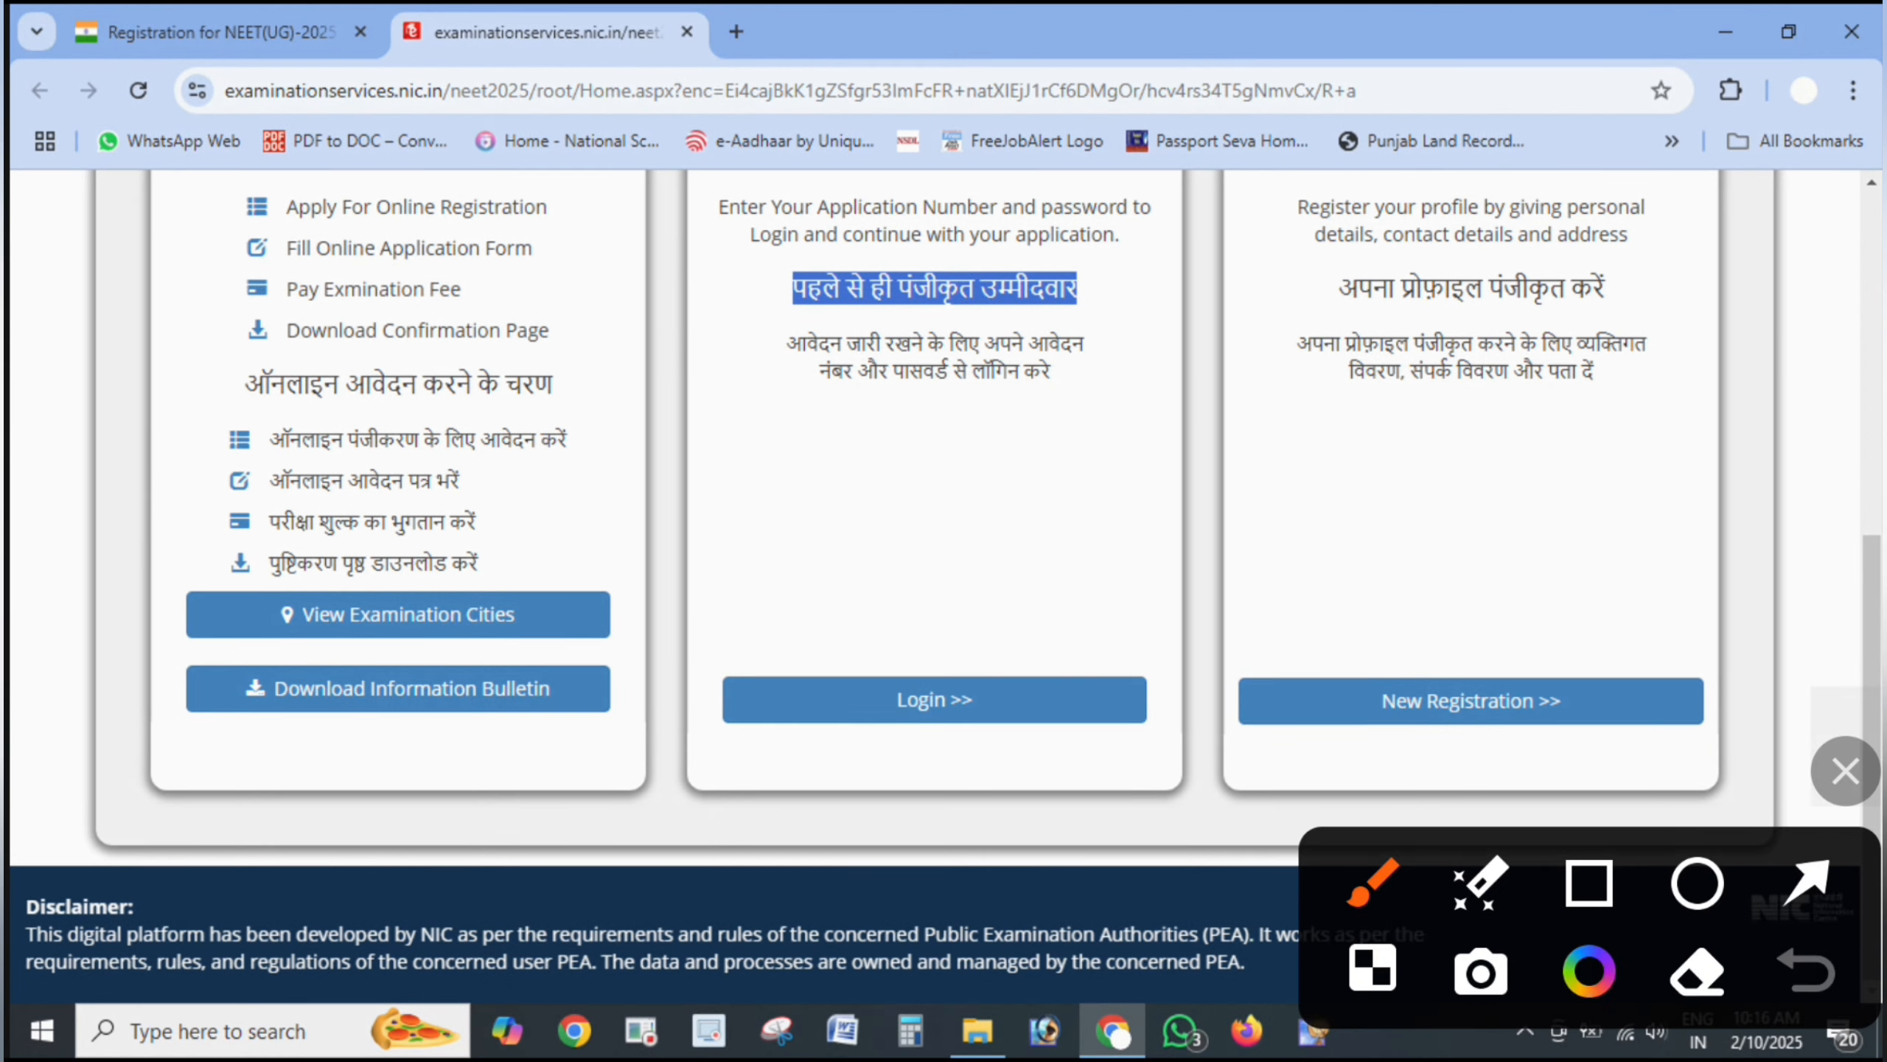
{"action": "mouse_move", "coordinate": [1209, 219]}
{"action": "left_mouse_down"}
{"action": "mouse_move", "coordinate": [973, 211]}
{"action": "mouse_move", "coordinate": [679, 691]}
{"action": "mouse_move", "coordinate": [1208, 788]}
{"action": "mouse_move", "coordinate": [1231, 229]}
{"action": "mouse_move", "coordinate": [1066, 195]}
{"action": "left_mouse_up"}
{"action": "mouse_move", "coordinate": [1114, 595]}
{"action": "left_mouse_down"}
{"action": "mouse_move", "coordinate": [903, 537]}
{"action": "mouse_move", "coordinate": [1048, 547]}
{"action": "mouse_move", "coordinate": [925, 566]}
{"action": "left_mouse_up"}
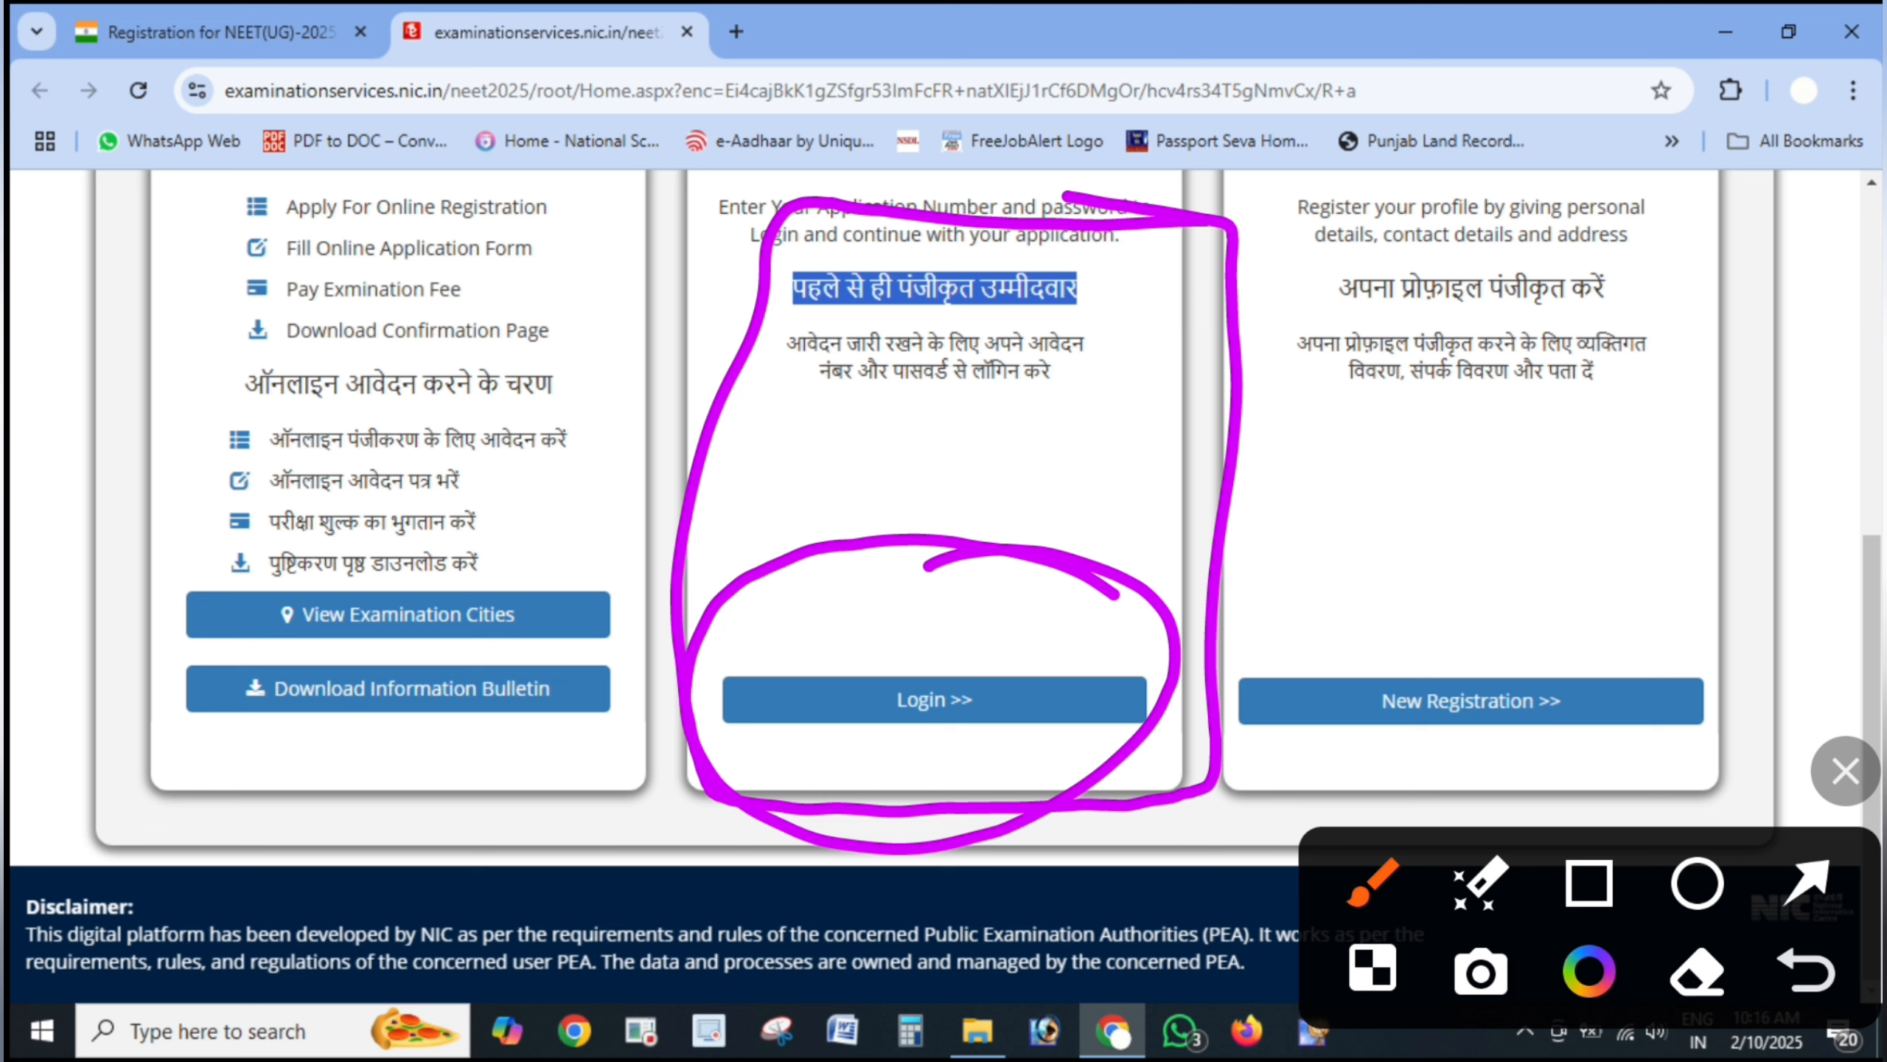
- Highlight the New Registration card and option to begin a new registration
{"action": "mouse_move", "coordinate": [1734, 554]}
{"action": "left_mouse_down"}
{"action": "mouse_move", "coordinate": [1531, 469]}
{"action": "mouse_move", "coordinate": [1301, 814]}
{"action": "mouse_move", "coordinate": [1548, 477]}
{"action": "mouse_move", "coordinate": [1481, 480]}
{"action": "left_mouse_up"}
{"action": "left_click_drag", "start_coordinate": [1350, 639], "coordinate": [1668, 562]}
{"action": "mouse_move", "coordinate": [1523, 641]}
{"action": "left_mouse_down"}
{"action": "mouse_move", "coordinate": [1426, 766]}
{"action": "mouse_move", "coordinate": [1399, 614]}
{"action": "left_mouse_up"}
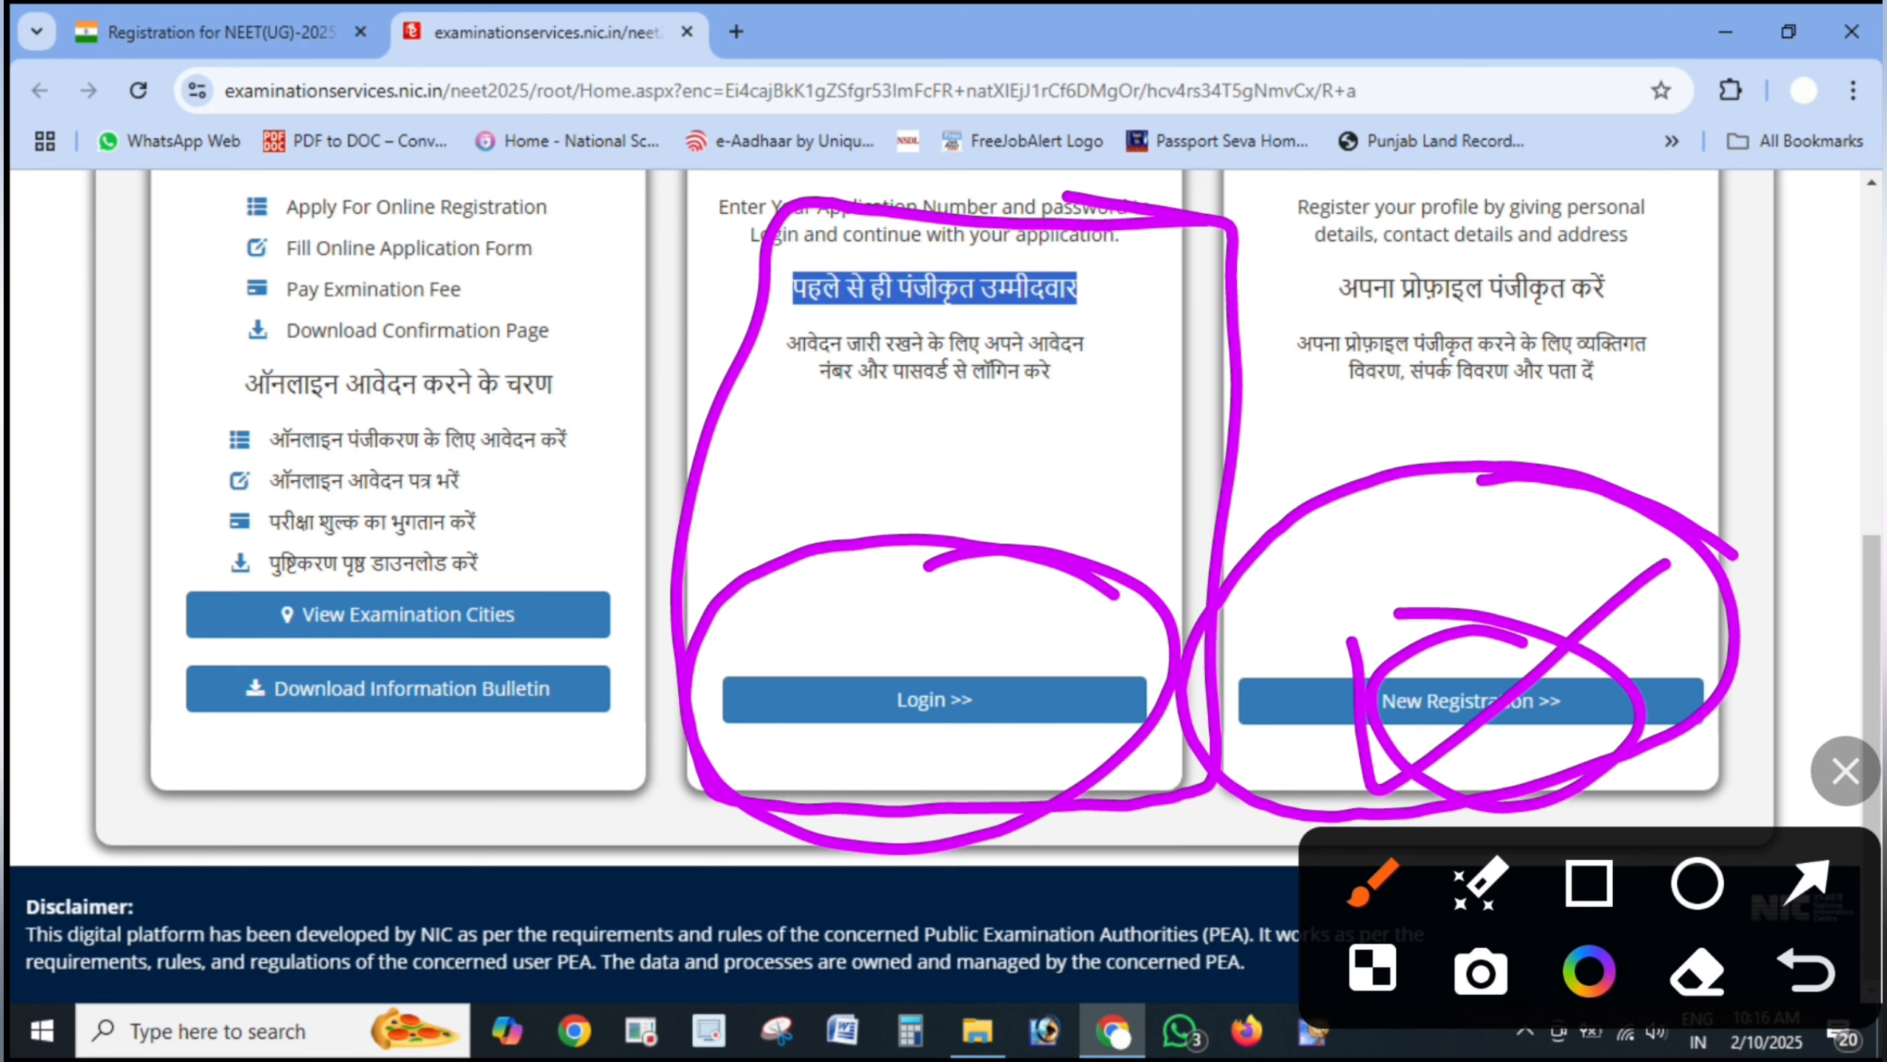
{"action": "mouse_move", "coordinate": [1523, 613]}
{"action": "left_mouse_down"}
{"action": "mouse_move", "coordinate": [1405, 817]}
{"action": "mouse_move", "coordinate": [1263, 565]}
{"action": "left_mouse_up"}
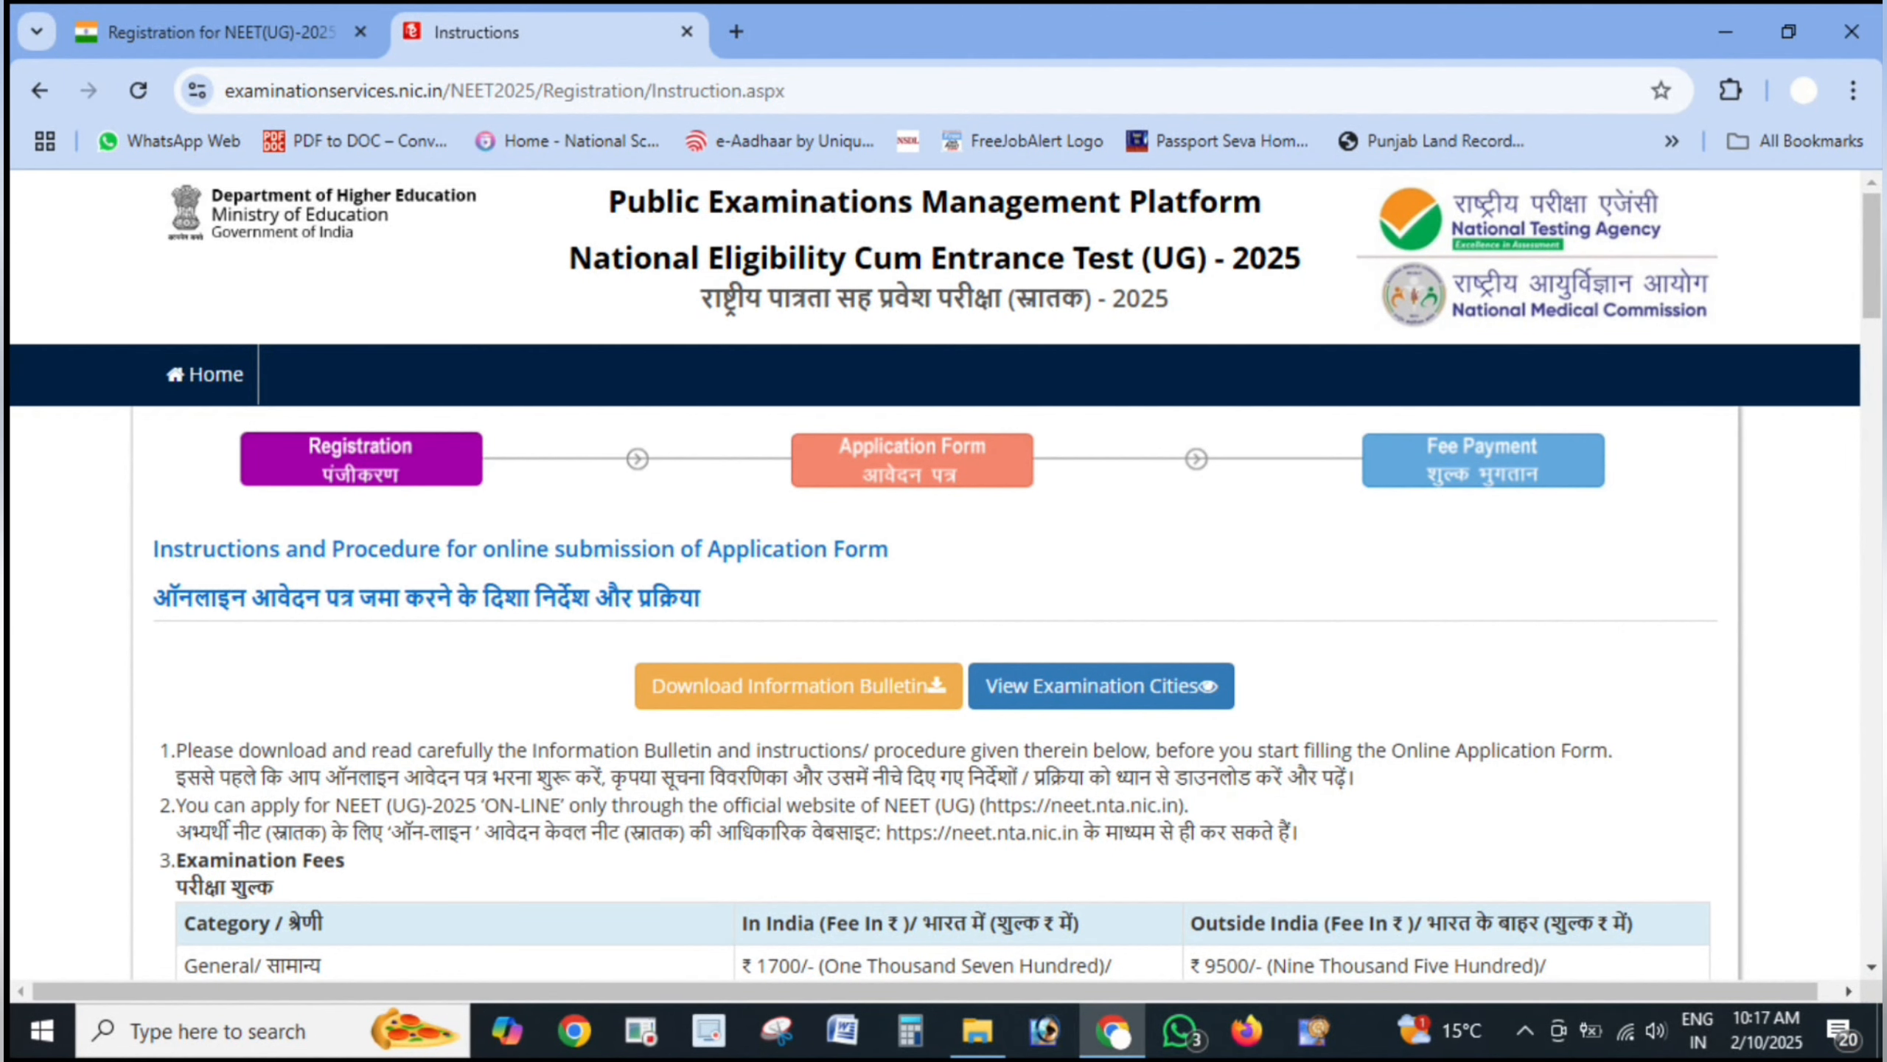
- Annotate the instructions: underline the heading, tick the bulletin item, arrow the fees, circle the bulletin download
{"action": "left_click", "coordinate": [1846, 771]}
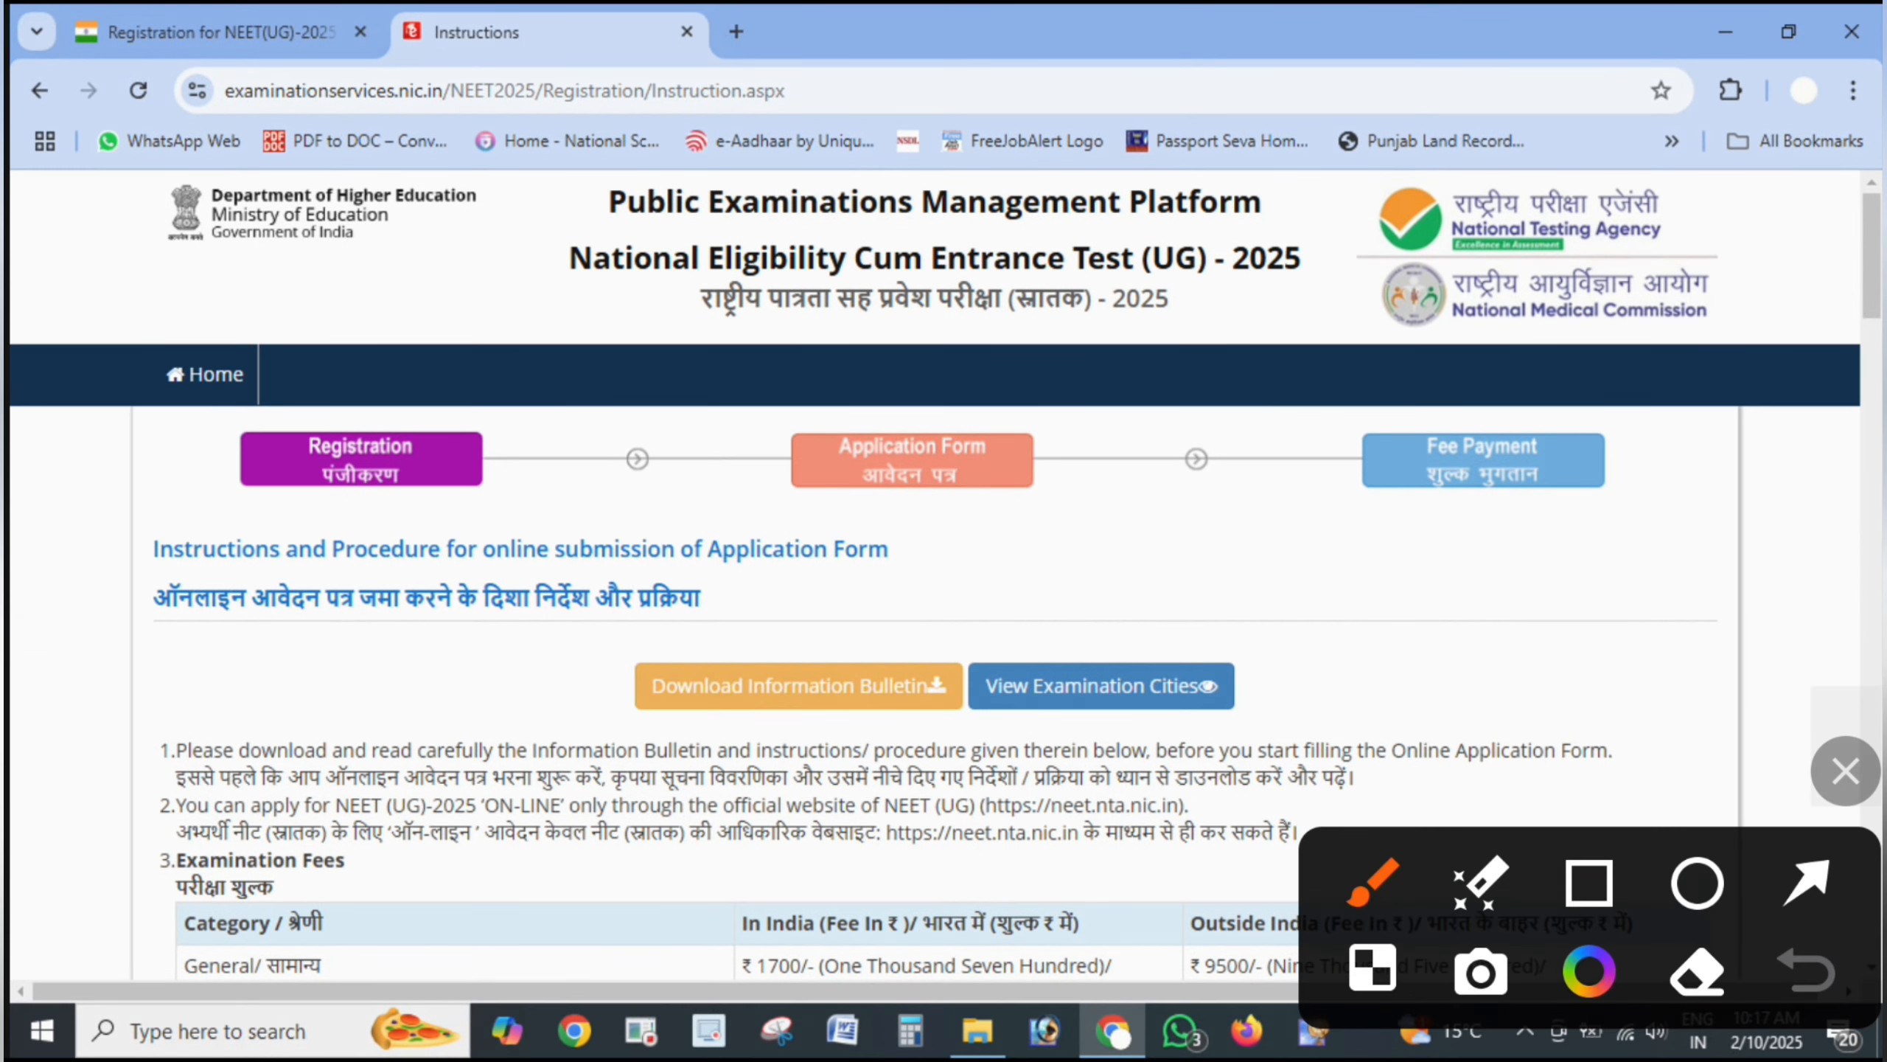
{"action": "left_click_drag", "start_coordinate": [103, 528], "coordinate": [385, 468]}
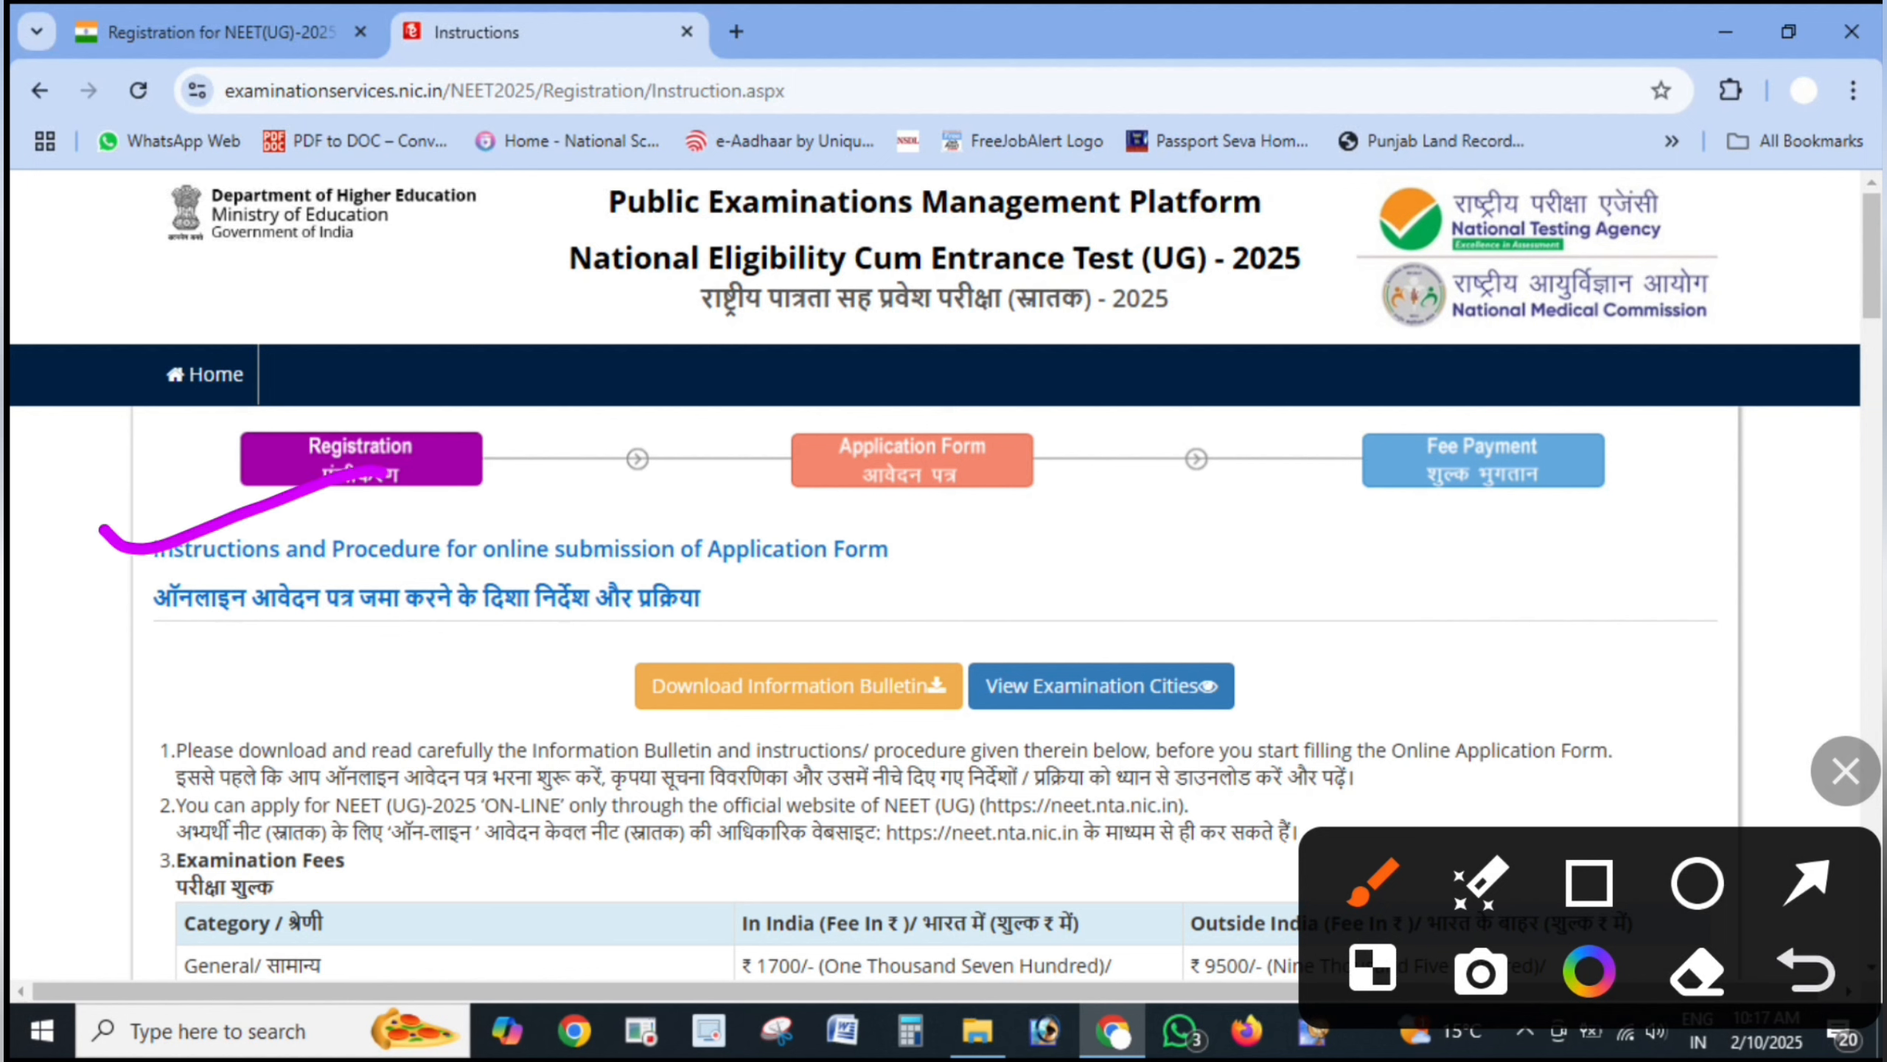
{"action": "left_click", "coordinate": [41, 816]}
{"action": "left_click_drag", "start_coordinate": [41, 816], "coordinate": [278, 750]}
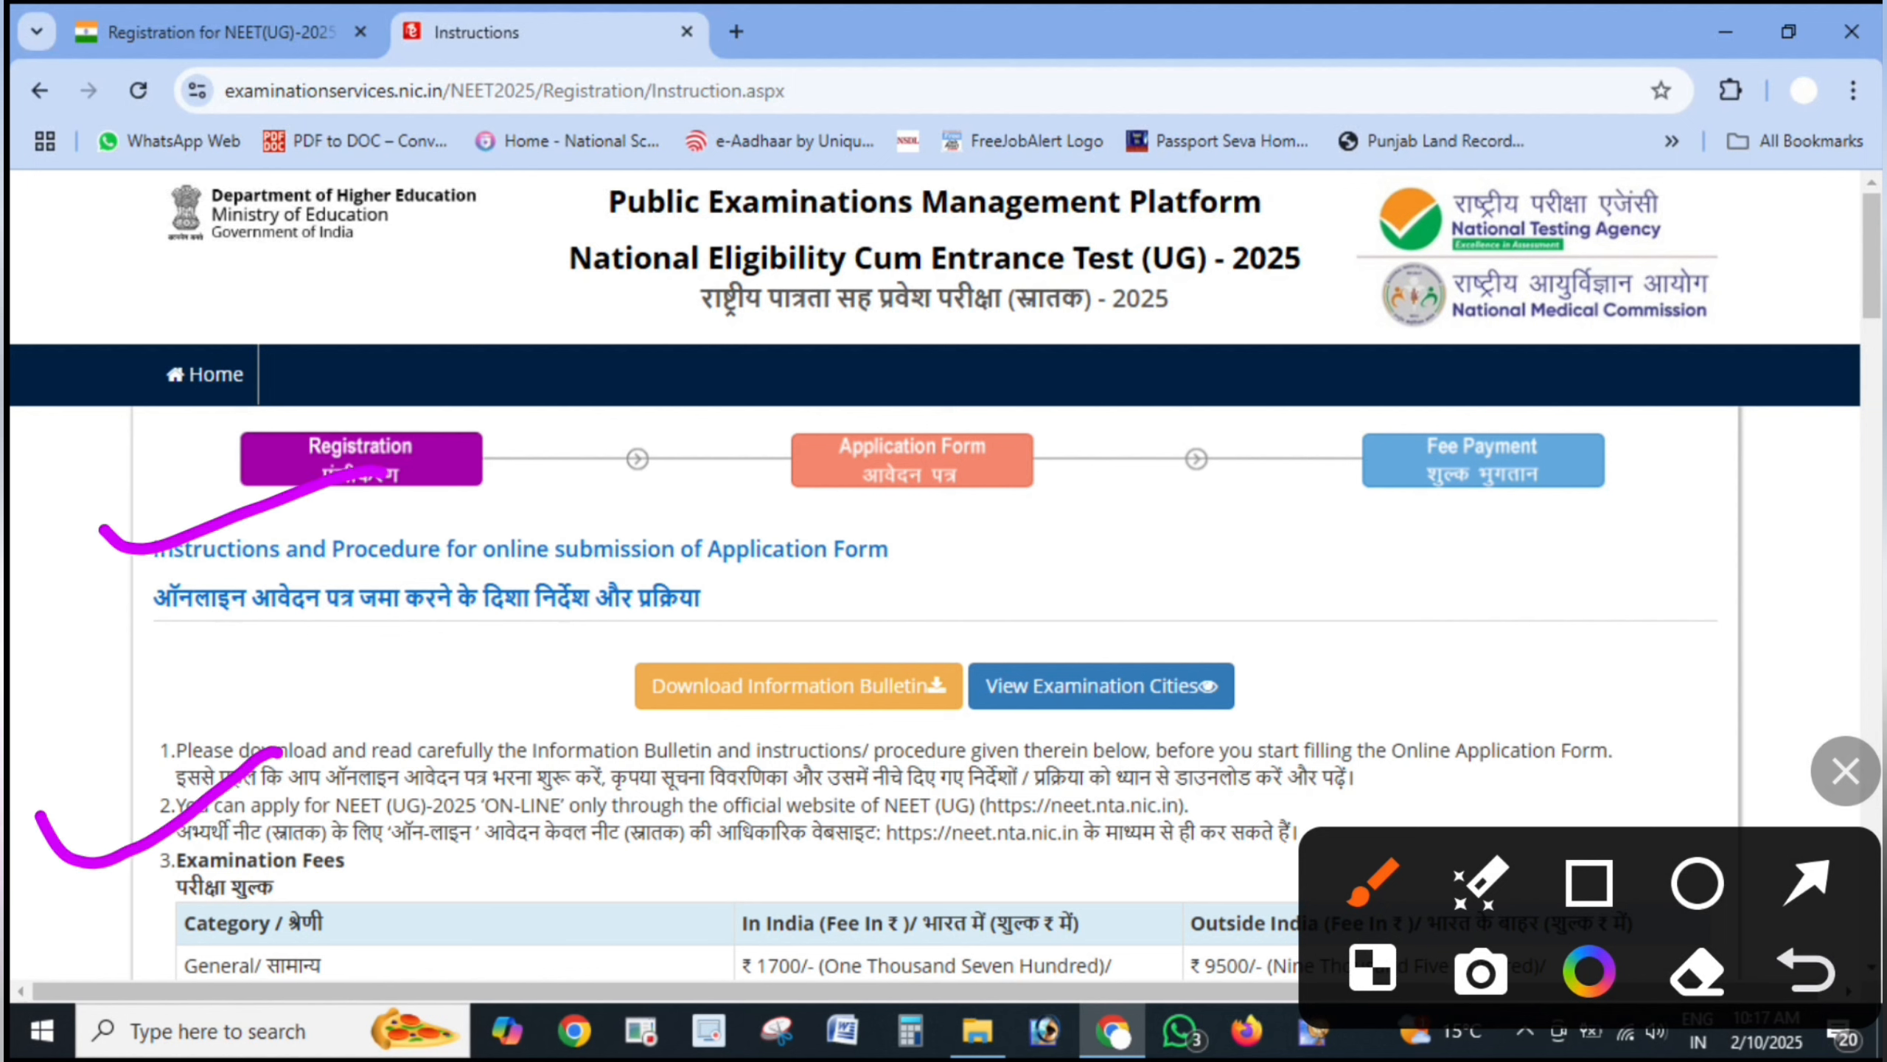
{"action": "left_click_drag", "start_coordinate": [1480, 563], "coordinate": [1445, 791]}
{"action": "left_click_drag", "start_coordinate": [1395, 699], "coordinate": [1531, 695]}
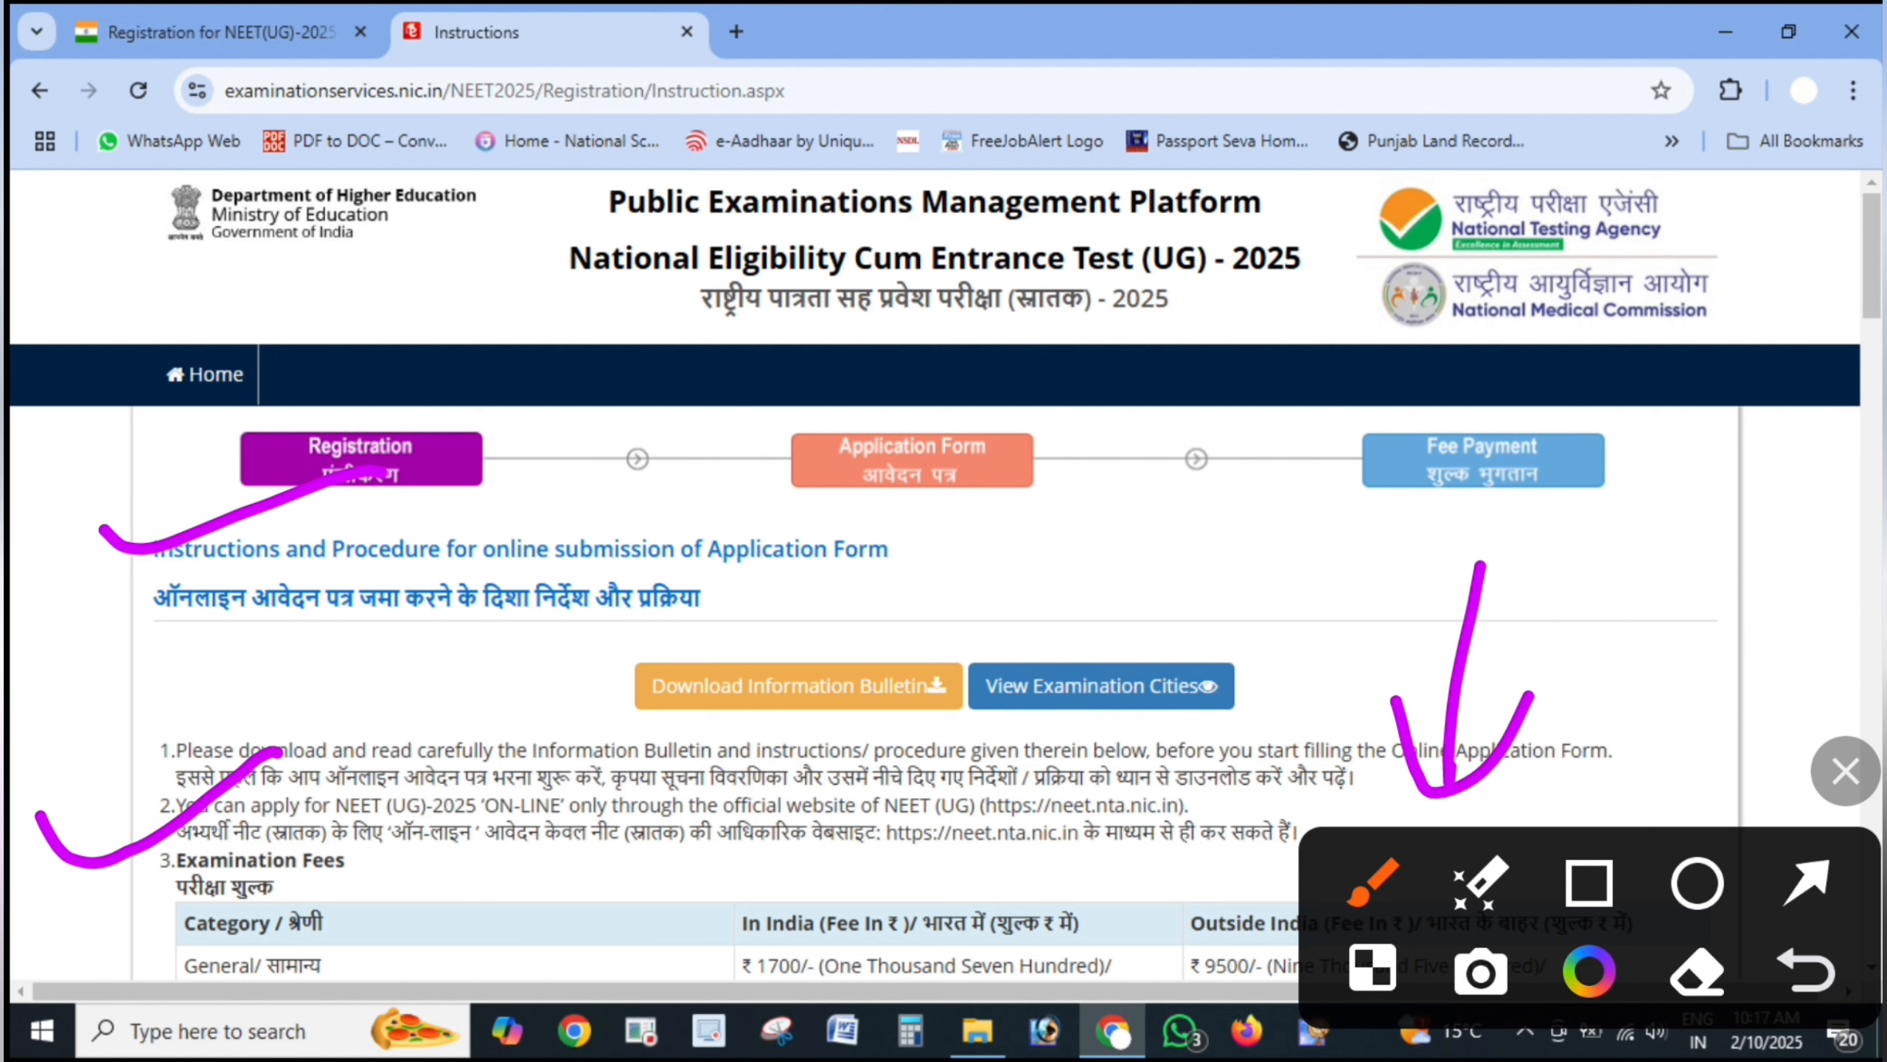
{"action": "mouse_move", "coordinate": [942, 592]}
{"action": "left_mouse_down"}
{"action": "mouse_move", "coordinate": [687, 633]}
{"action": "mouse_move", "coordinate": [818, 752]}
{"action": "mouse_move", "coordinate": [816, 595]}
{"action": "mouse_move", "coordinate": [751, 613]}
{"action": "left_mouse_up"}
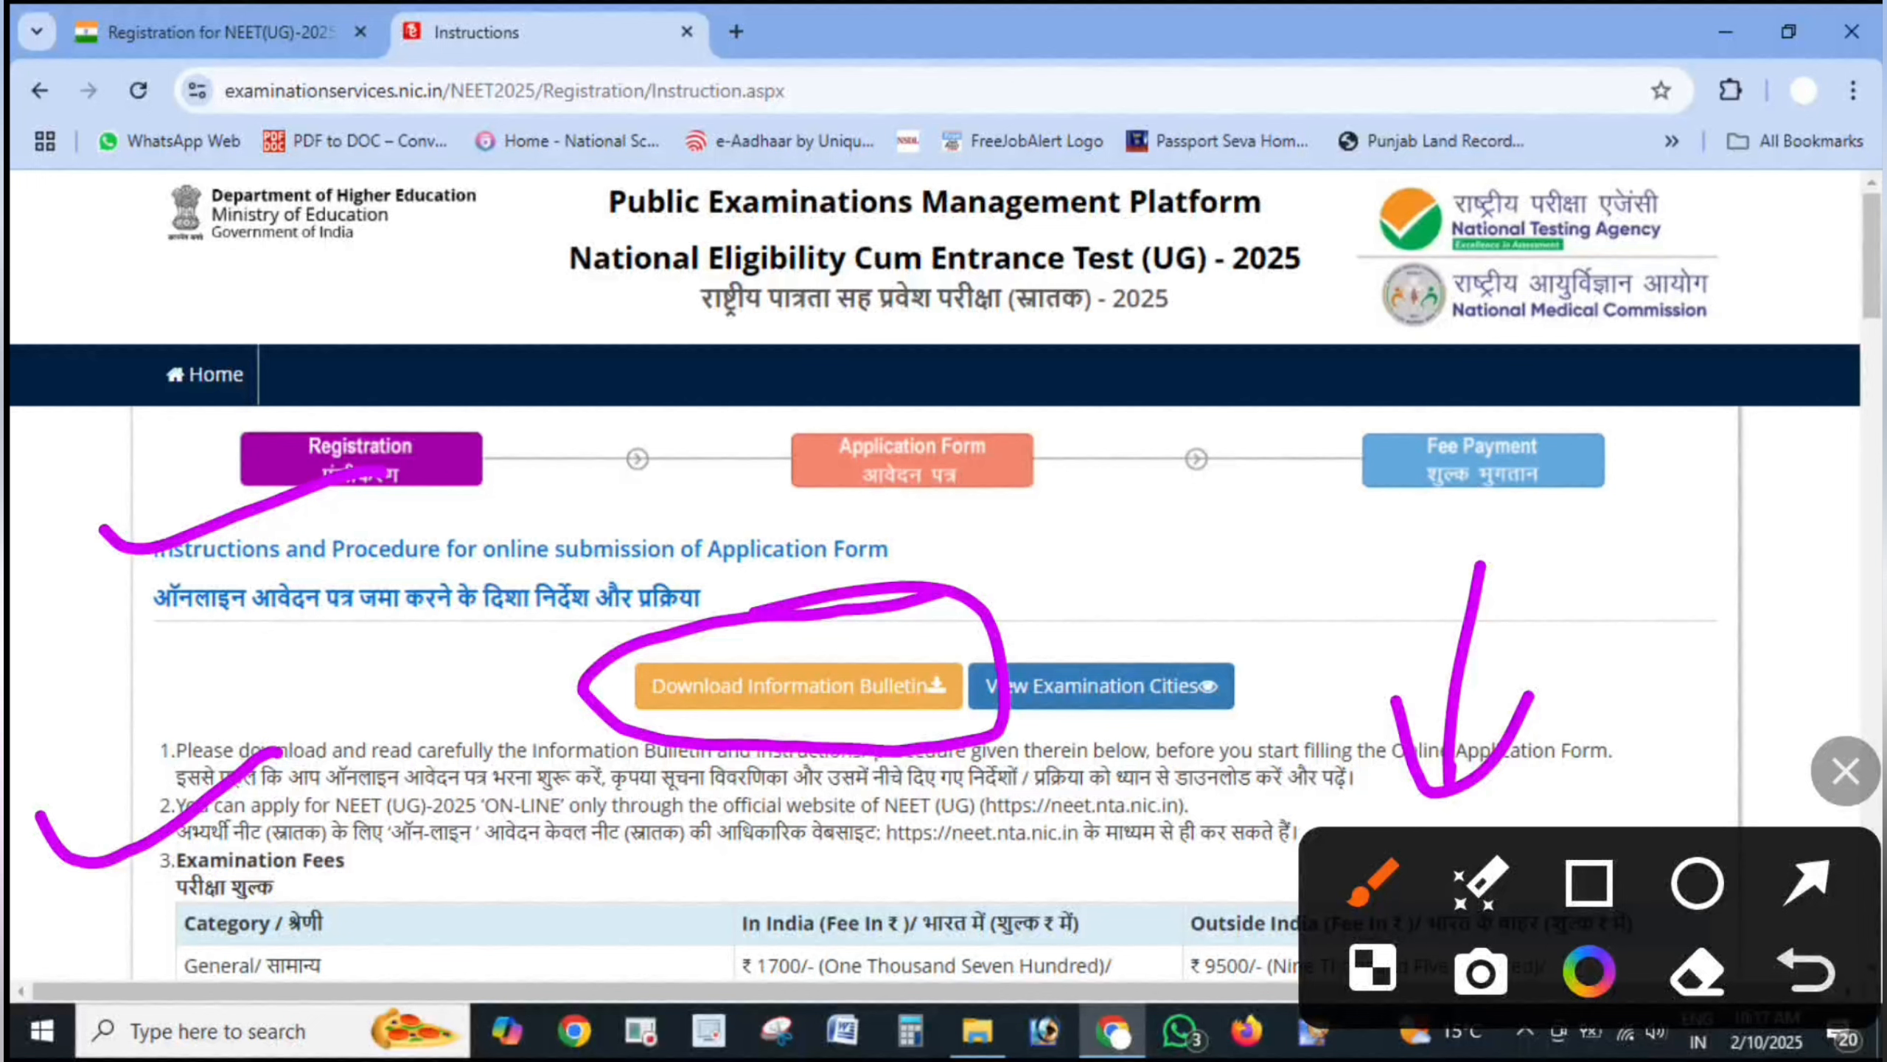
{"action": "left_click", "coordinate": [1846, 771]}
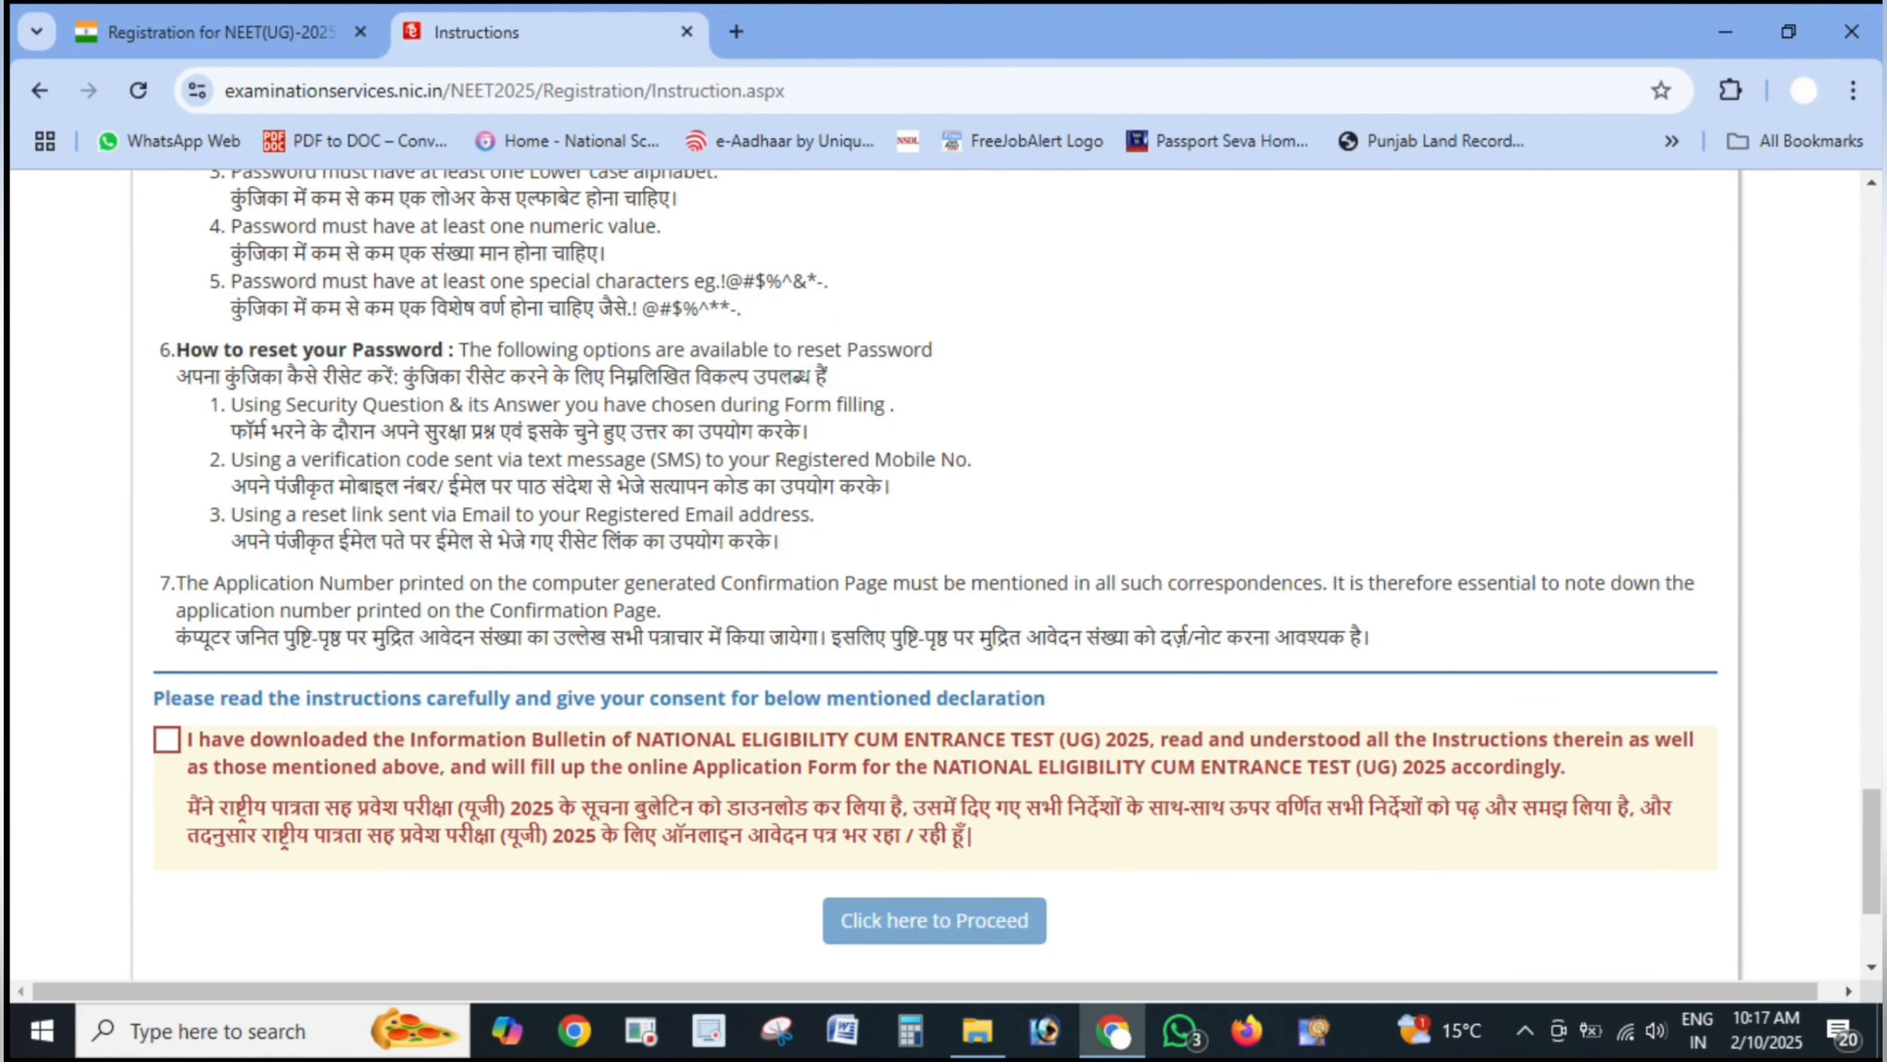
- Circle the consent declaration checkbox and the 'Click here to Proceed' option
{"action": "left_click", "coordinate": [1846, 771]}
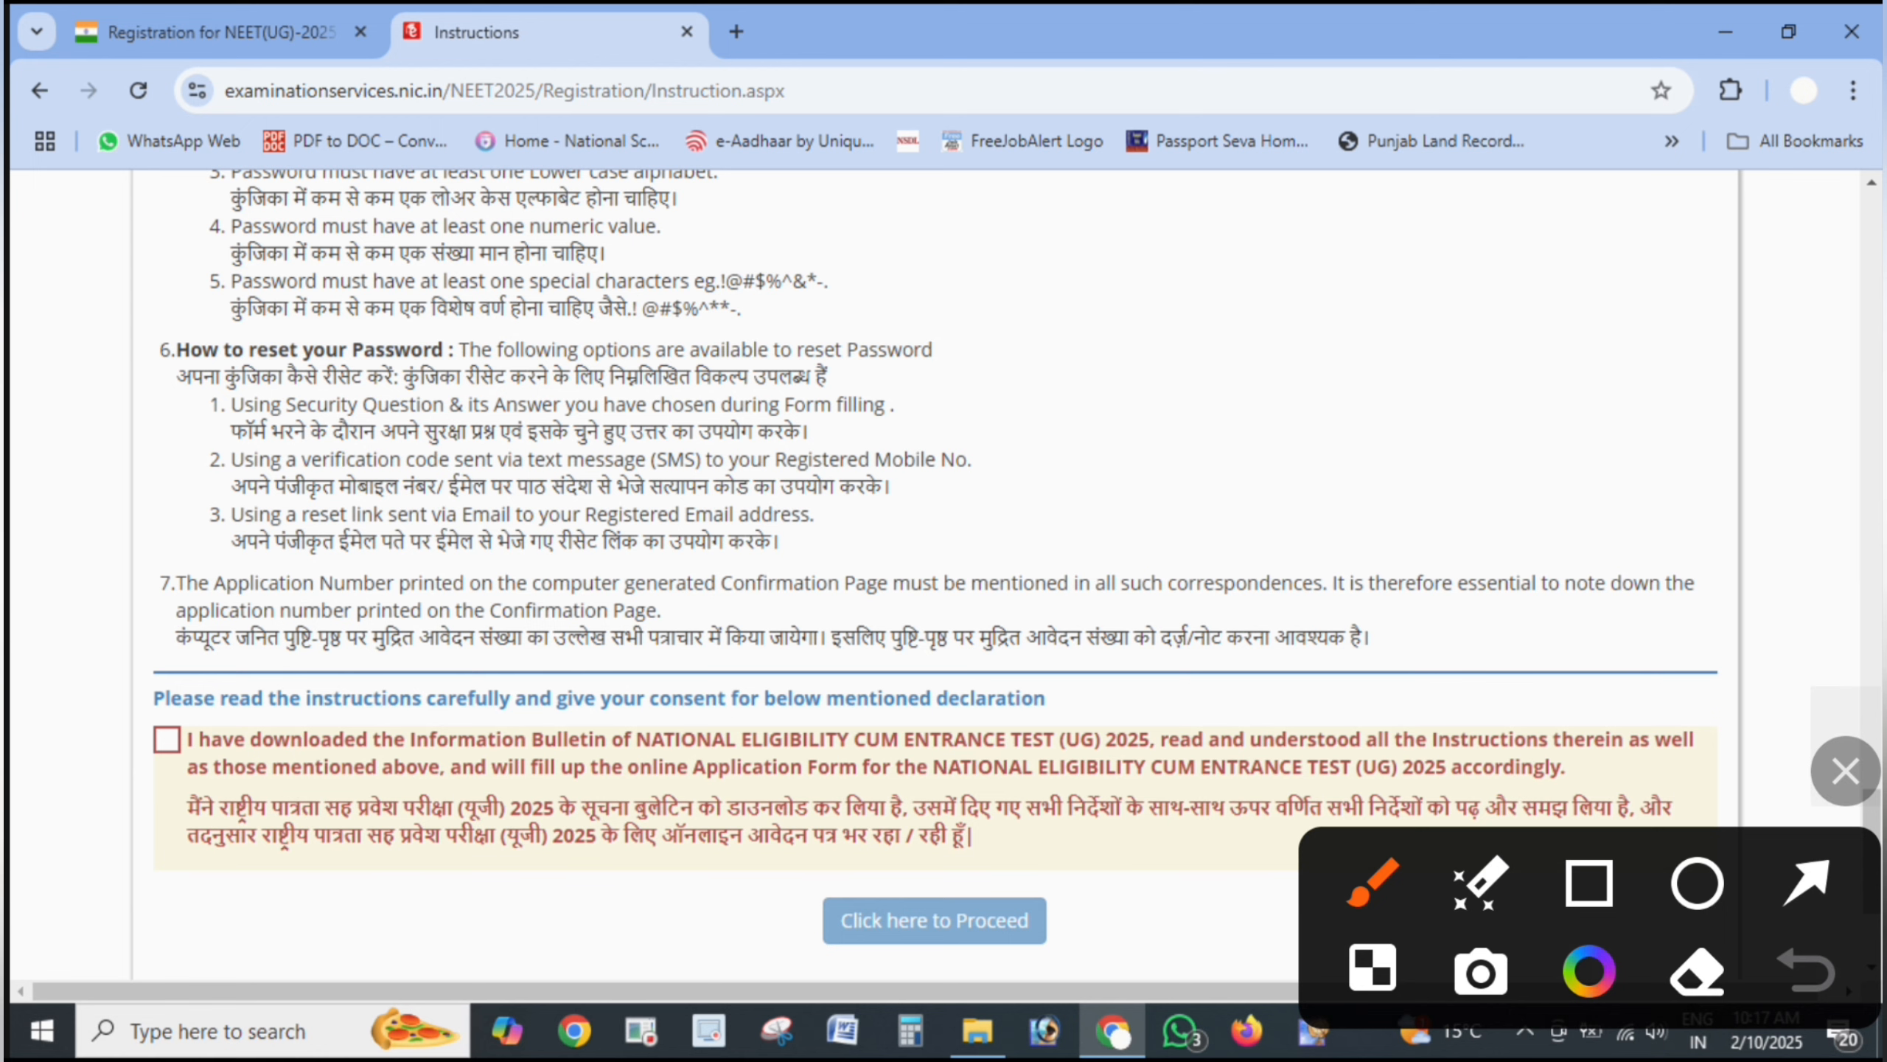
{"action": "mouse_move", "coordinate": [160, 815]}
{"action": "left_mouse_down"}
{"action": "mouse_move", "coordinate": [223, 743]}
{"action": "mouse_move", "coordinate": [226, 801]}
{"action": "left_mouse_up"}
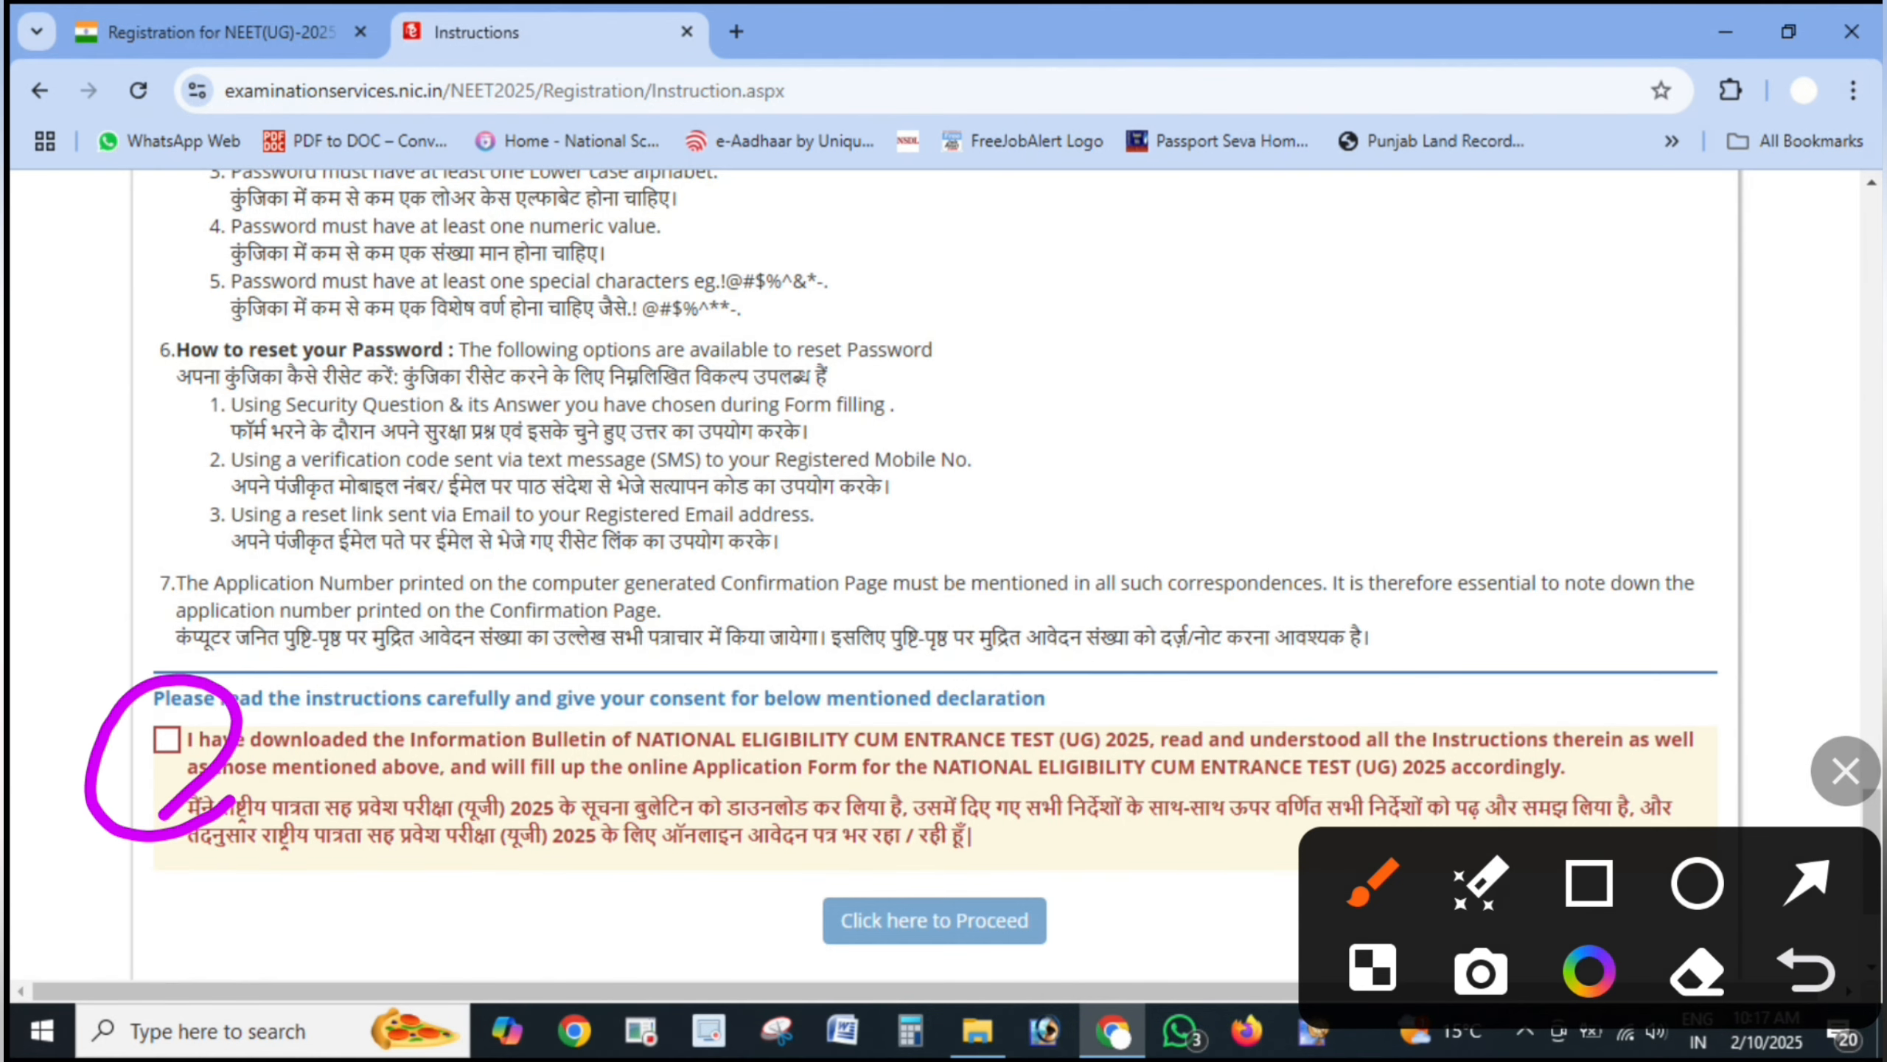
{"action": "left_click_drag", "start_coordinate": [1113, 849], "coordinate": [933, 763]}
{"action": "left_click", "coordinate": [1846, 771]}
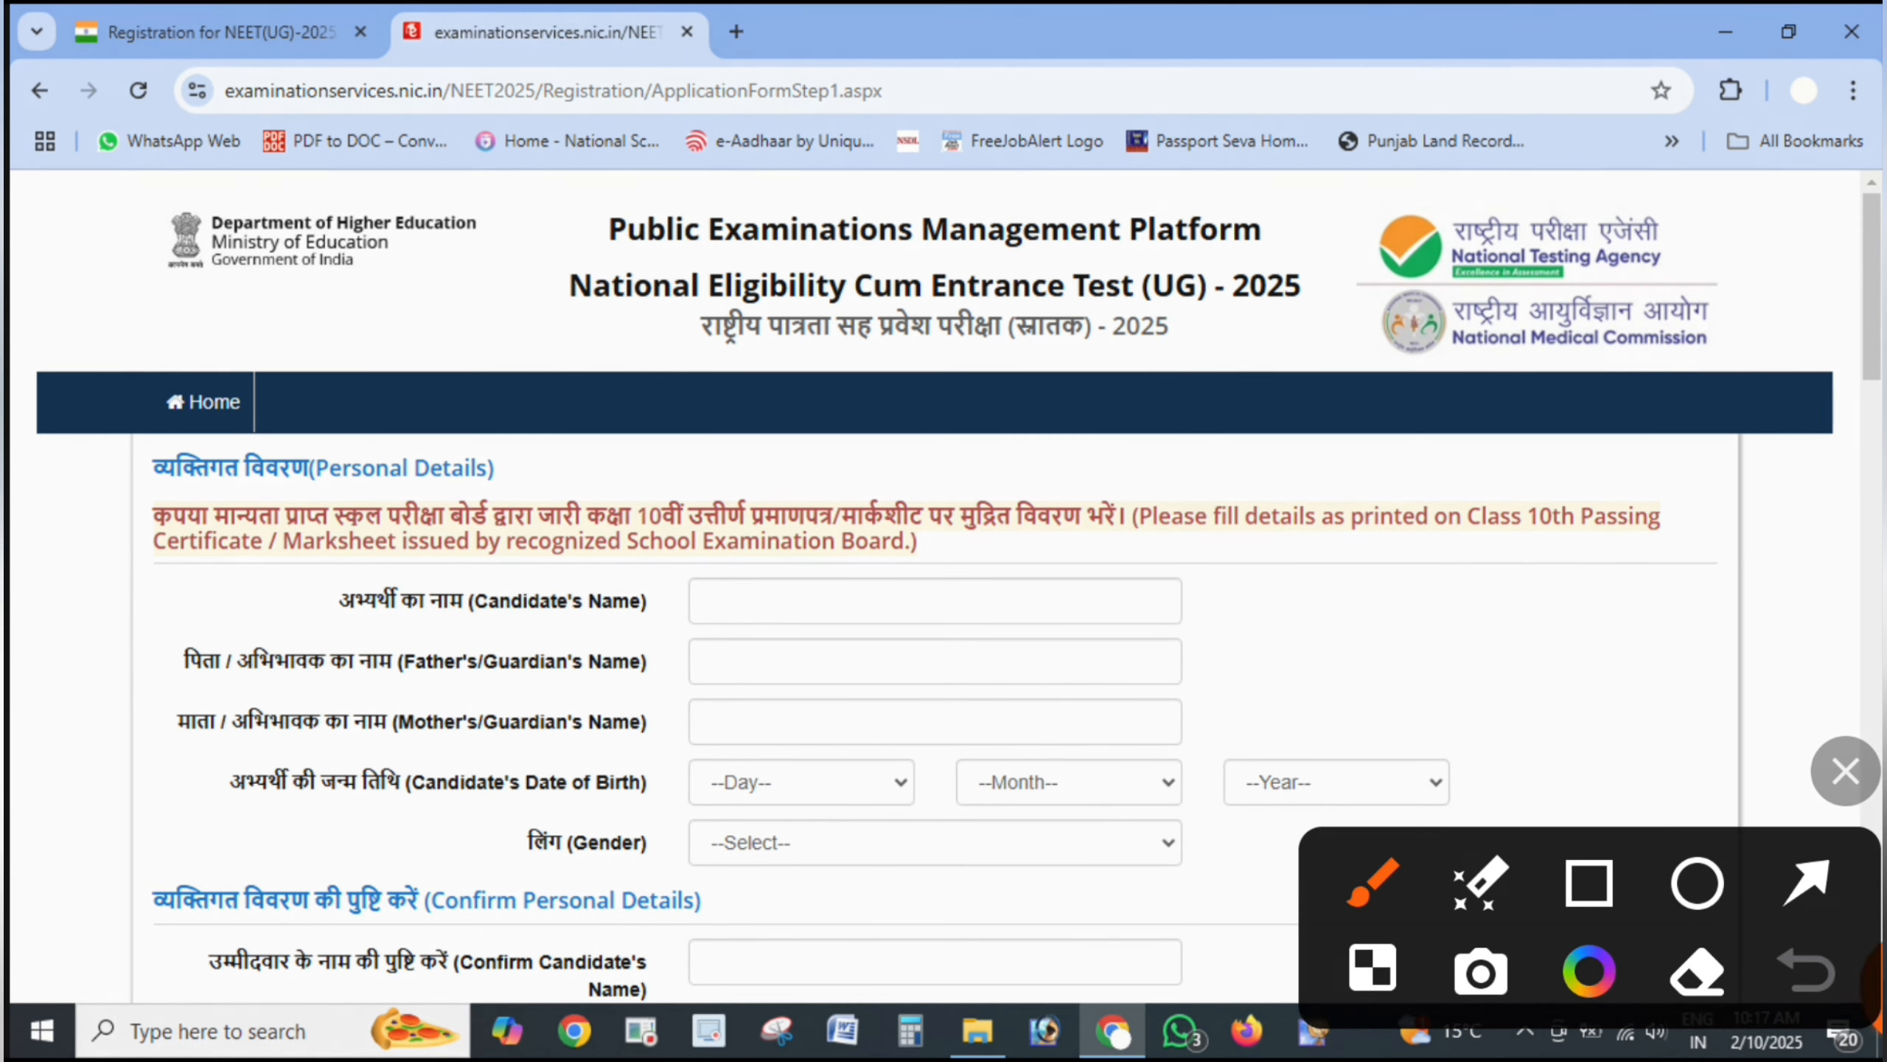
{"action": "left_click_drag", "start_coordinate": [74, 484], "coordinate": [363, 435]}
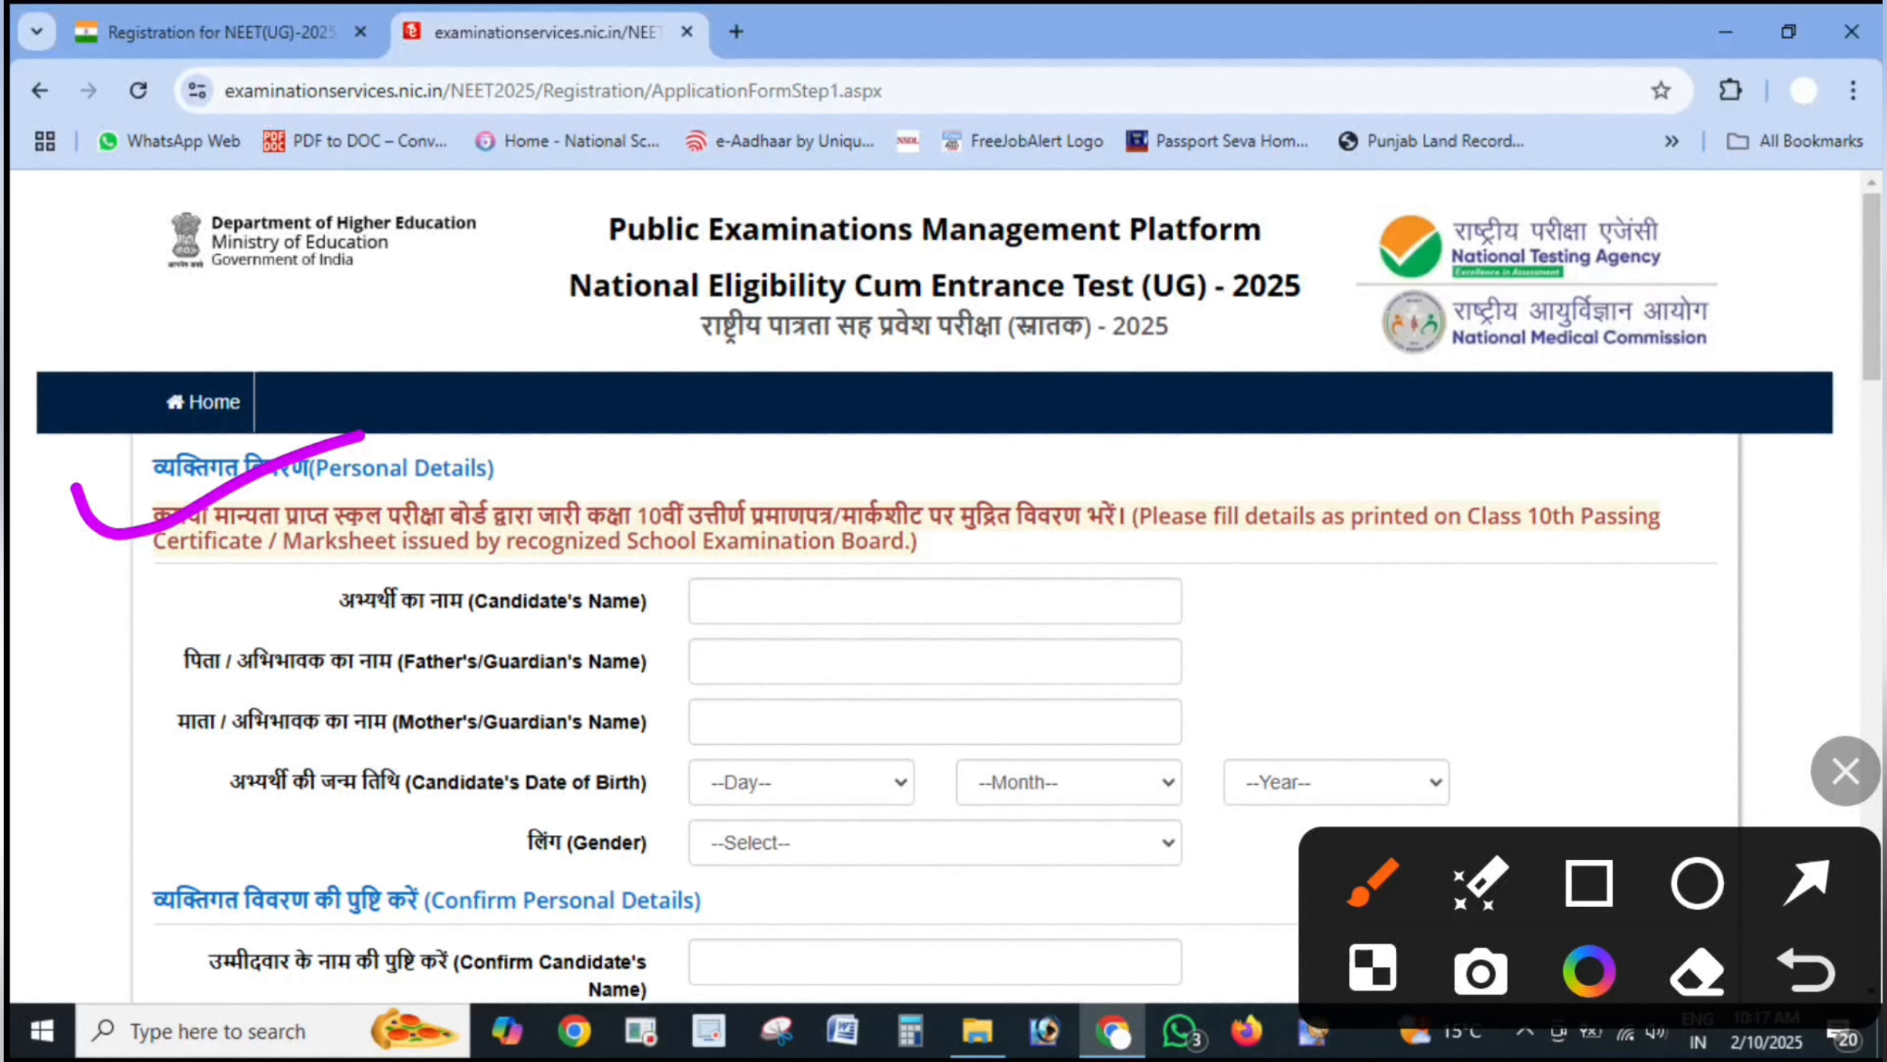
{"action": "left_click_drag", "start_coordinate": [1128, 550], "coordinate": [1778, 542]}
{"action": "left_click", "coordinate": [157, 575]}
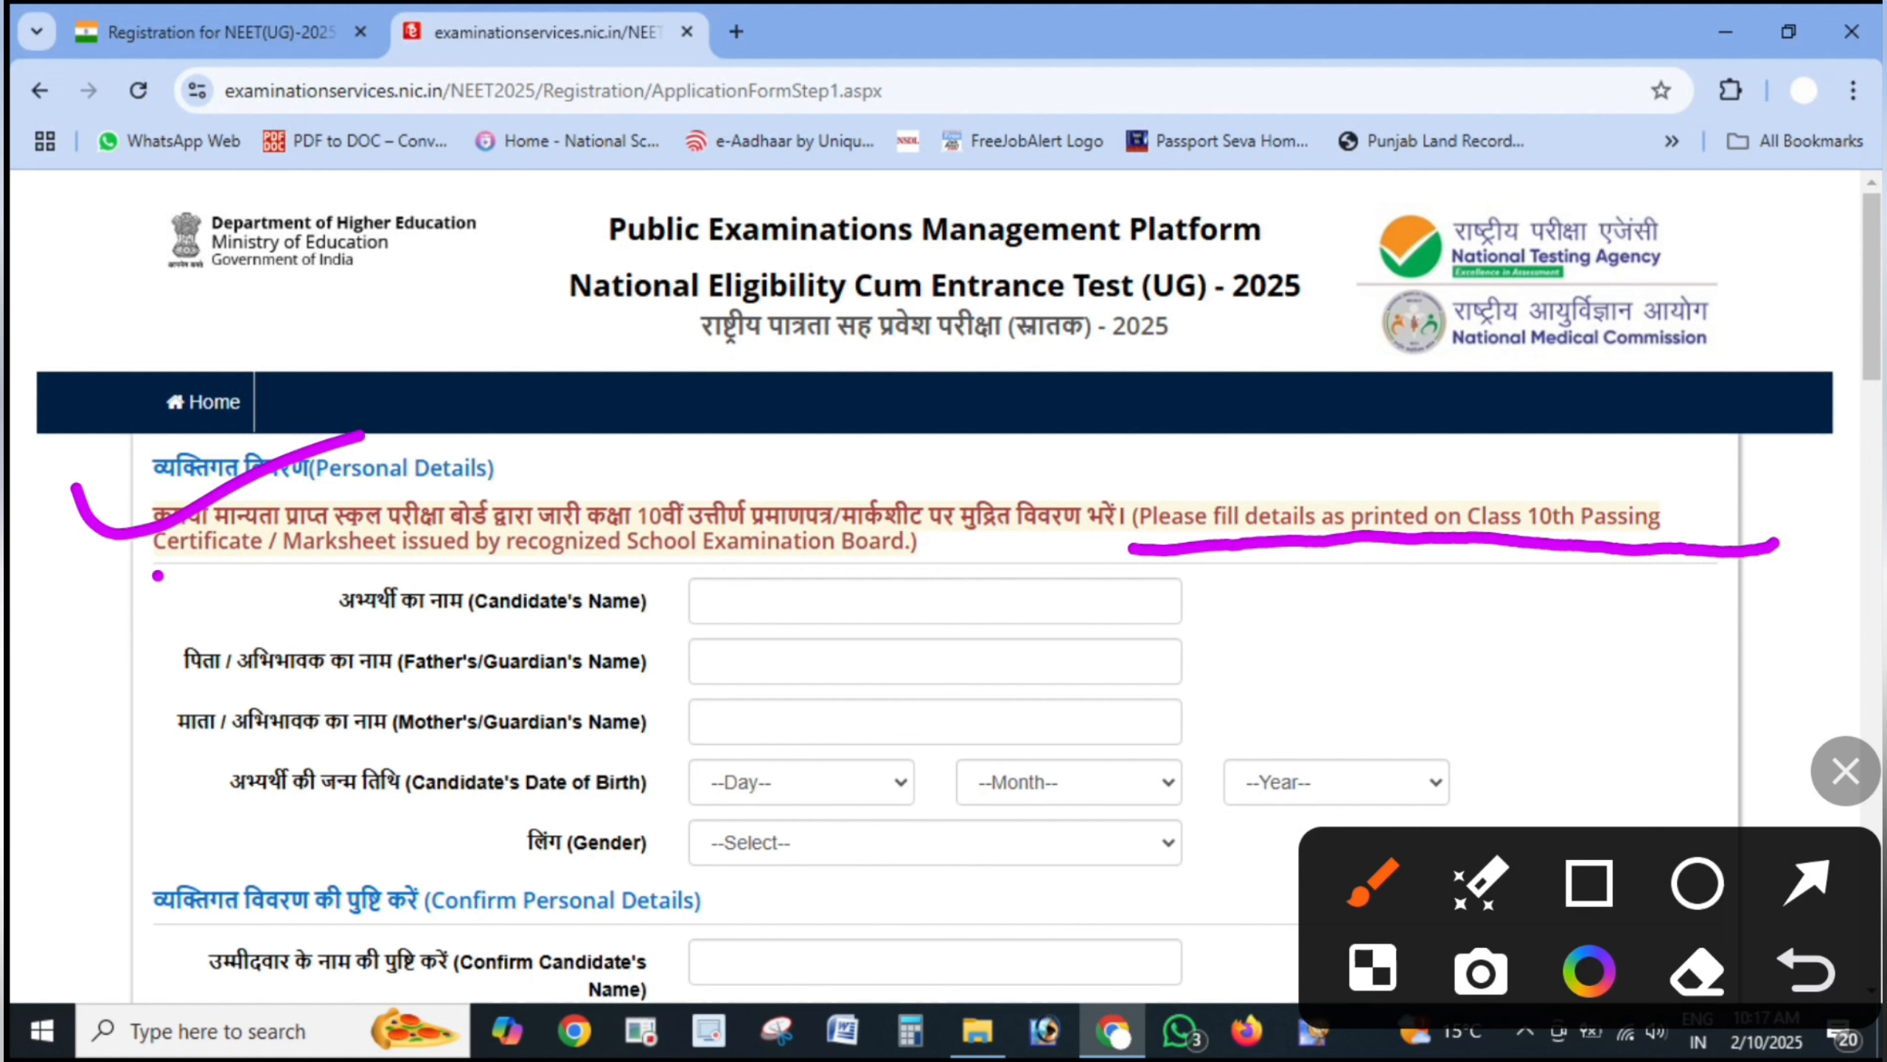
{"action": "left_click_drag", "start_coordinate": [158, 575], "coordinate": [460, 543]}
{"action": "mouse_move", "coordinate": [1691, 453]}
{"action": "left_mouse_down"}
{"action": "mouse_move", "coordinate": [1606, 430]}
{"action": "mouse_move", "coordinate": [1750, 472]}
{"action": "mouse_move", "coordinate": [1549, 428]}
{"action": "left_mouse_up"}
{"action": "left_click_drag", "start_coordinate": [1337, 615], "coordinate": [1557, 525]}
{"action": "left_click_drag", "start_coordinate": [32, 619], "coordinate": [122, 610]}
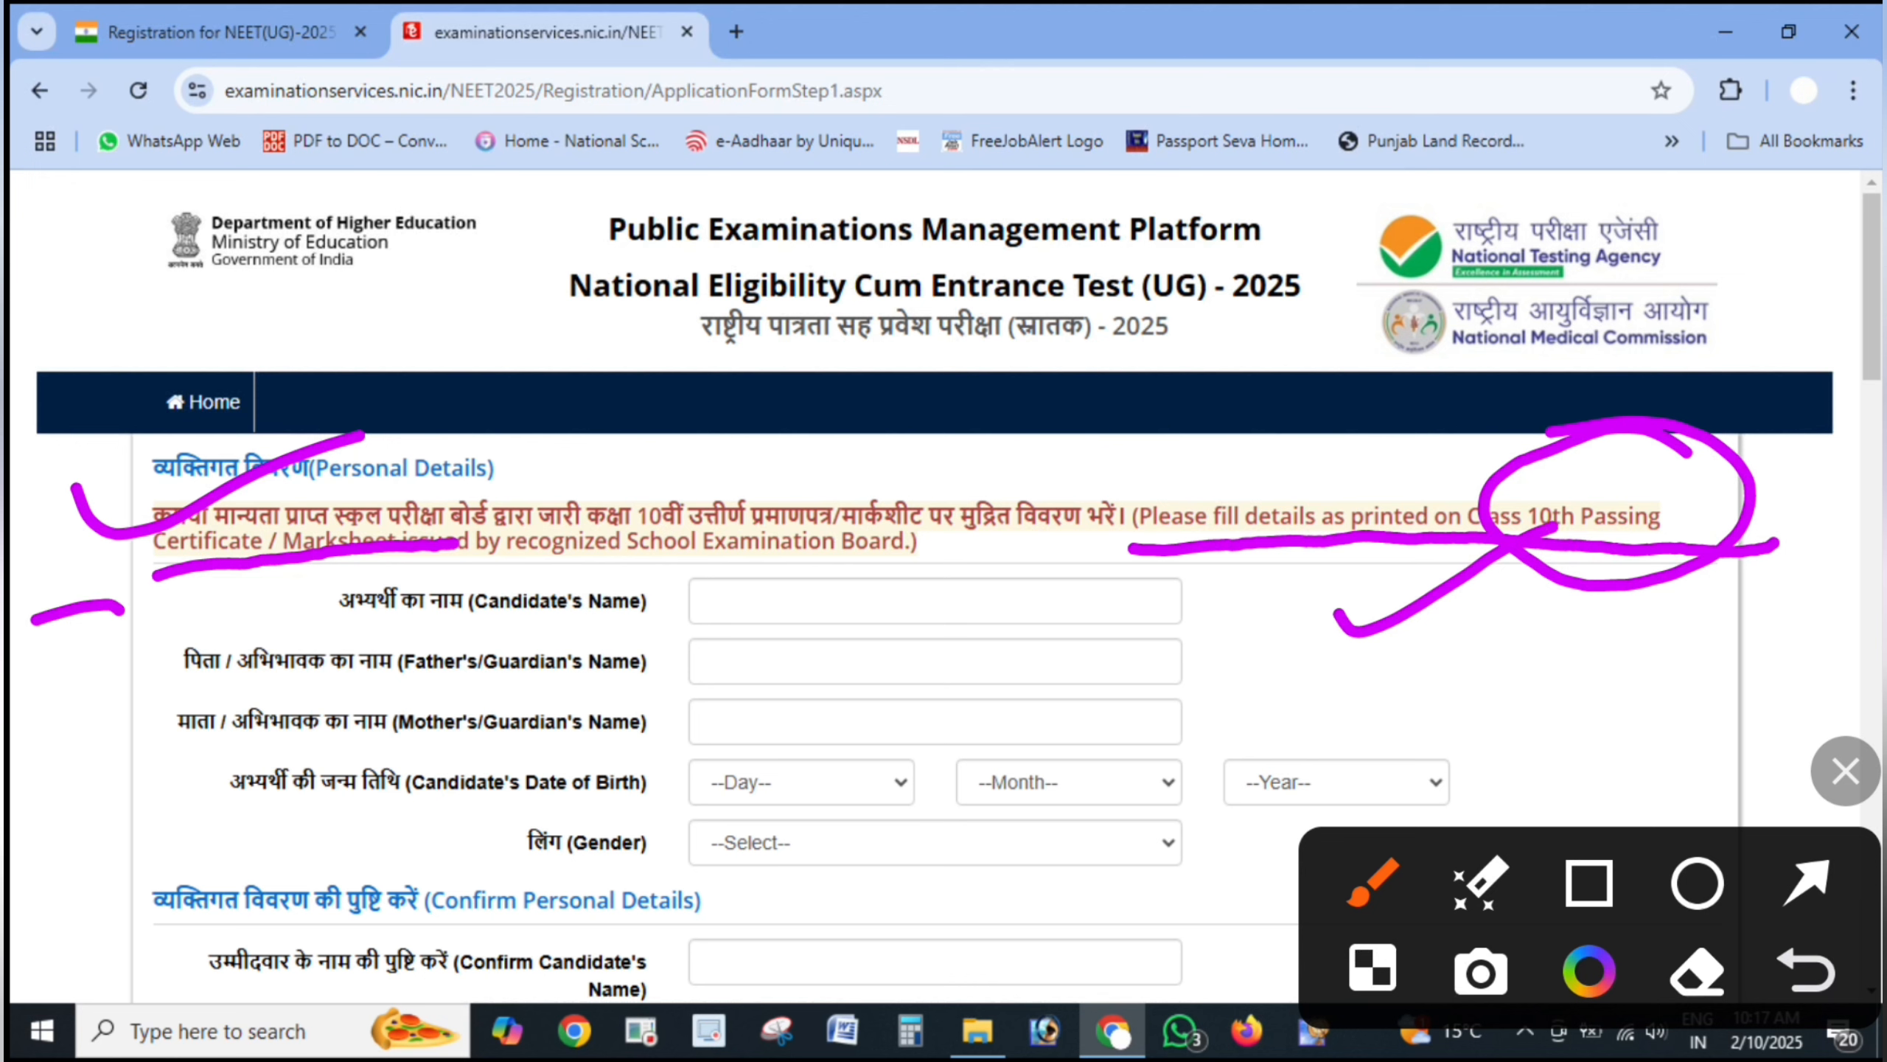
{"action": "left_click_drag", "start_coordinate": [50, 693], "coordinate": [86, 697]}
{"action": "left_click_drag", "start_coordinate": [53, 775], "coordinate": [114, 762]}
{"action": "left_click_drag", "start_coordinate": [58, 853], "coordinate": [132, 843]}
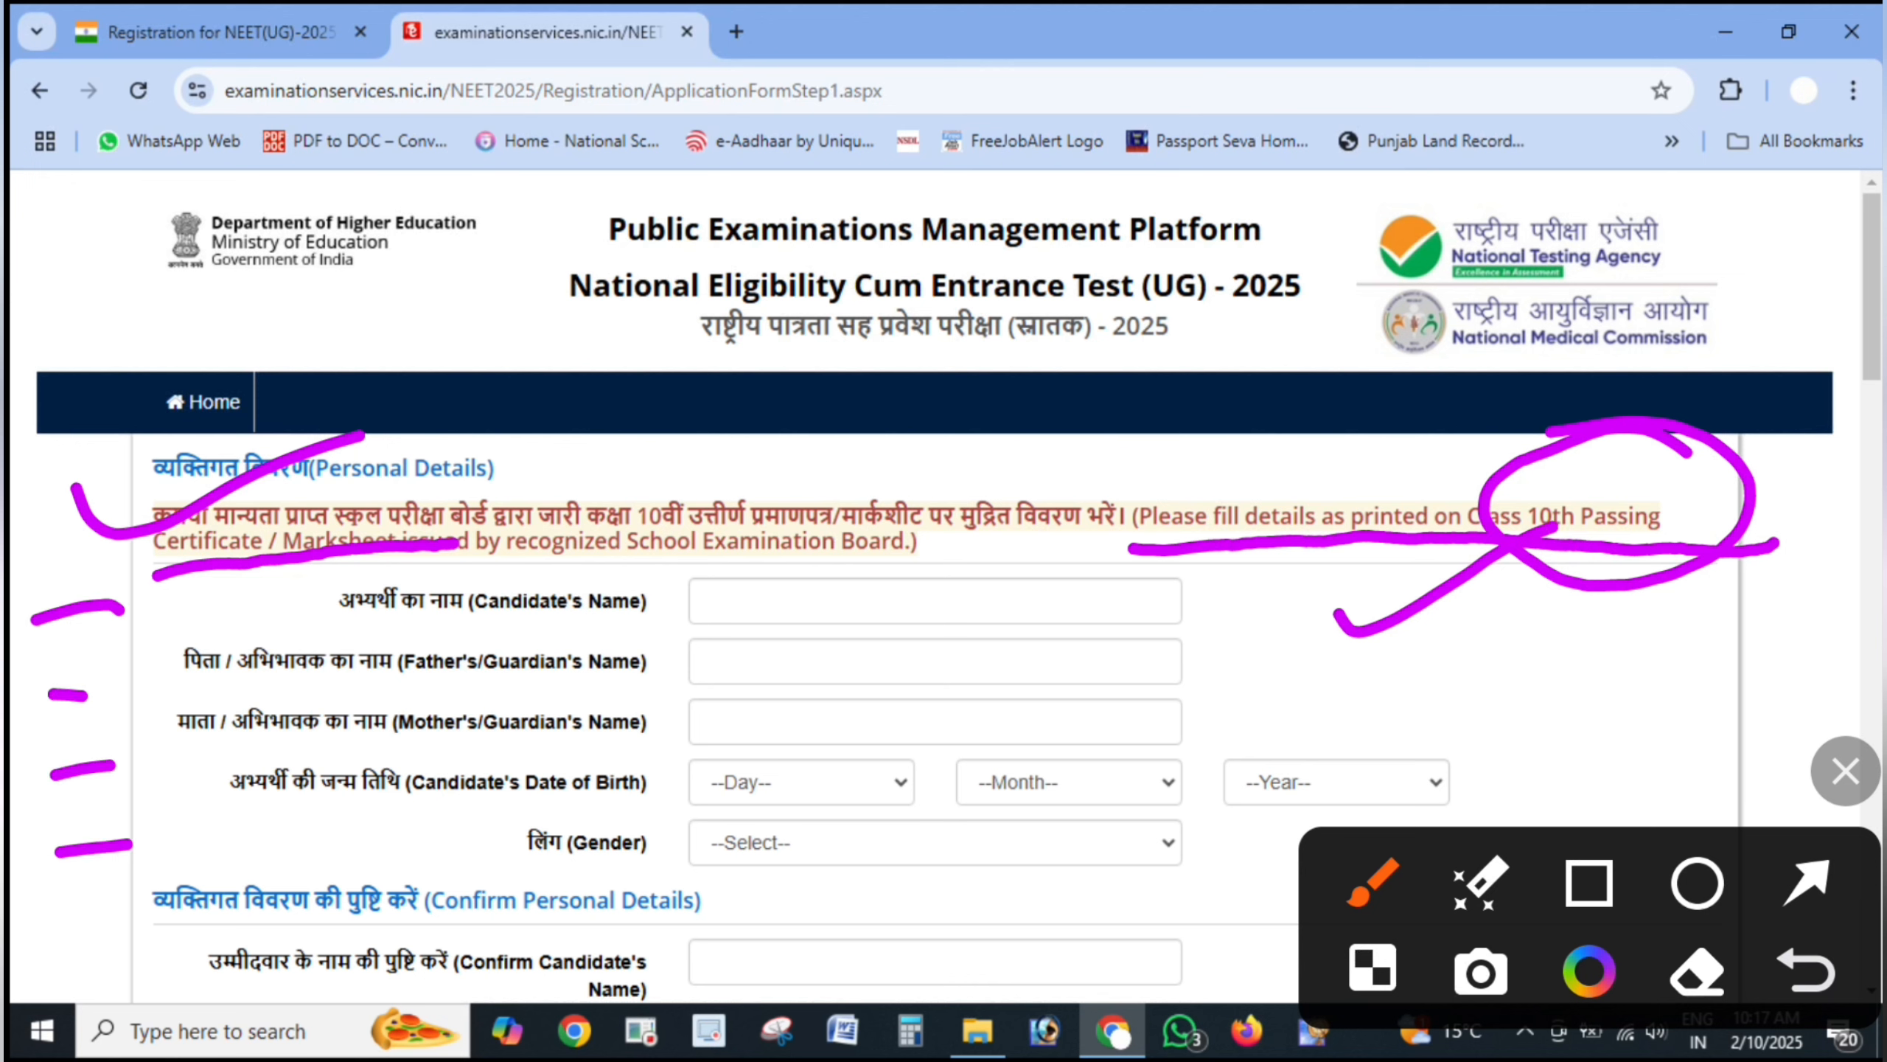
{"action": "left_click", "coordinate": [1845, 771]}
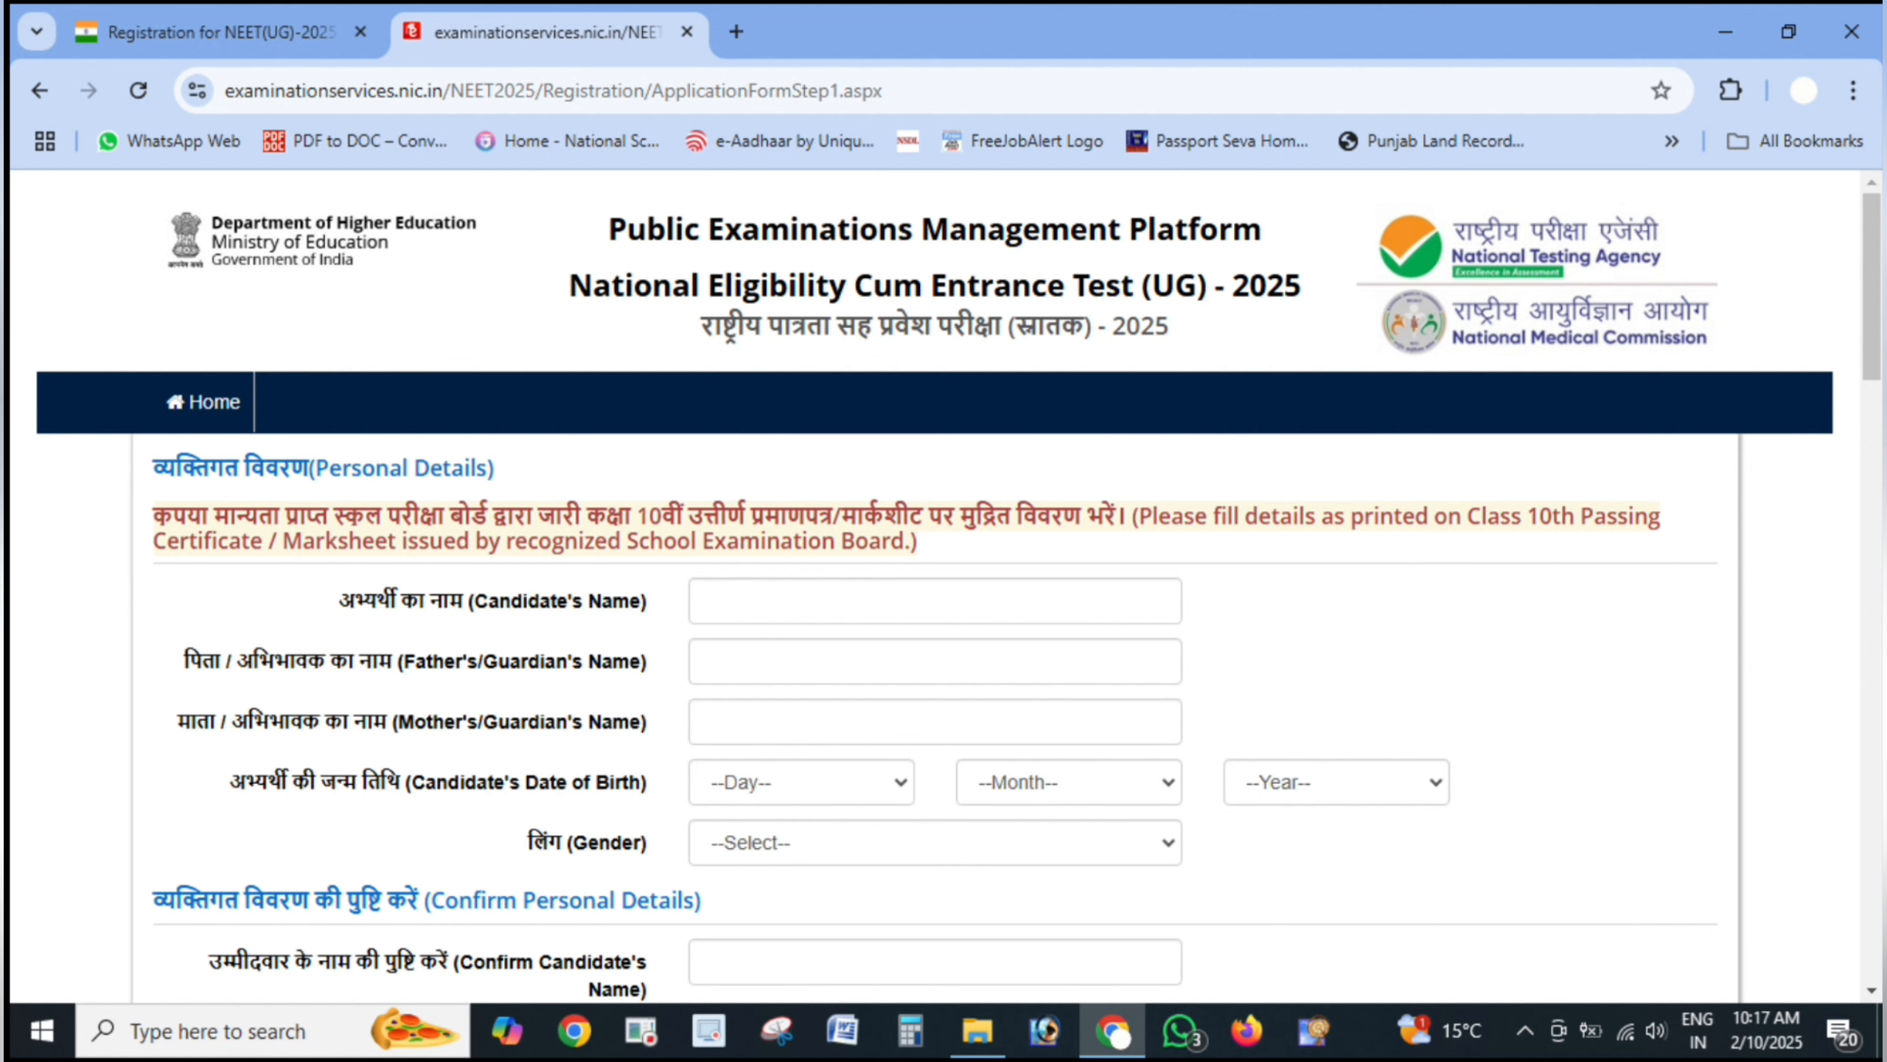
- Draw arrows at the Candidate's, Father's and Mother's Name, birth Day/Month/Year and Gender fields, then clear them
{"action": "left_click", "coordinate": [1807, 883]}
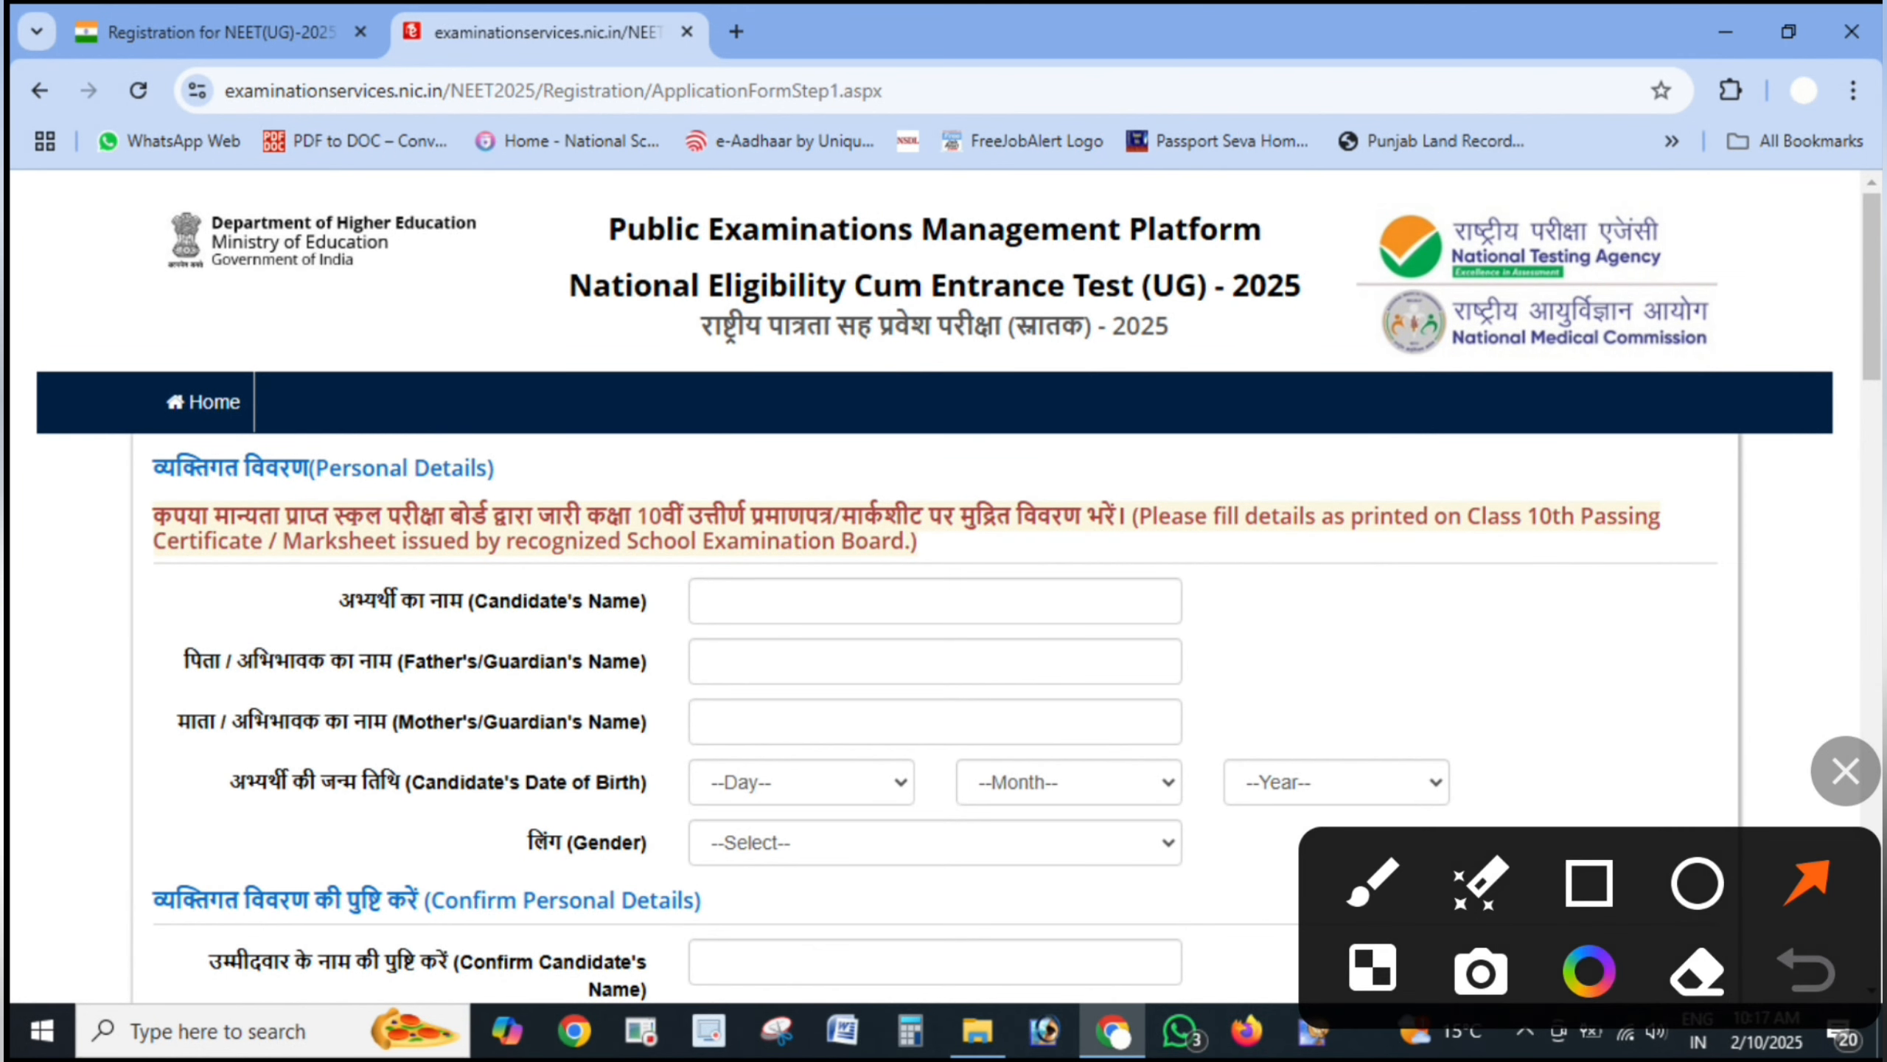
{"action": "left_click_drag", "start_coordinate": [1415, 599], "coordinate": [1077, 592]}
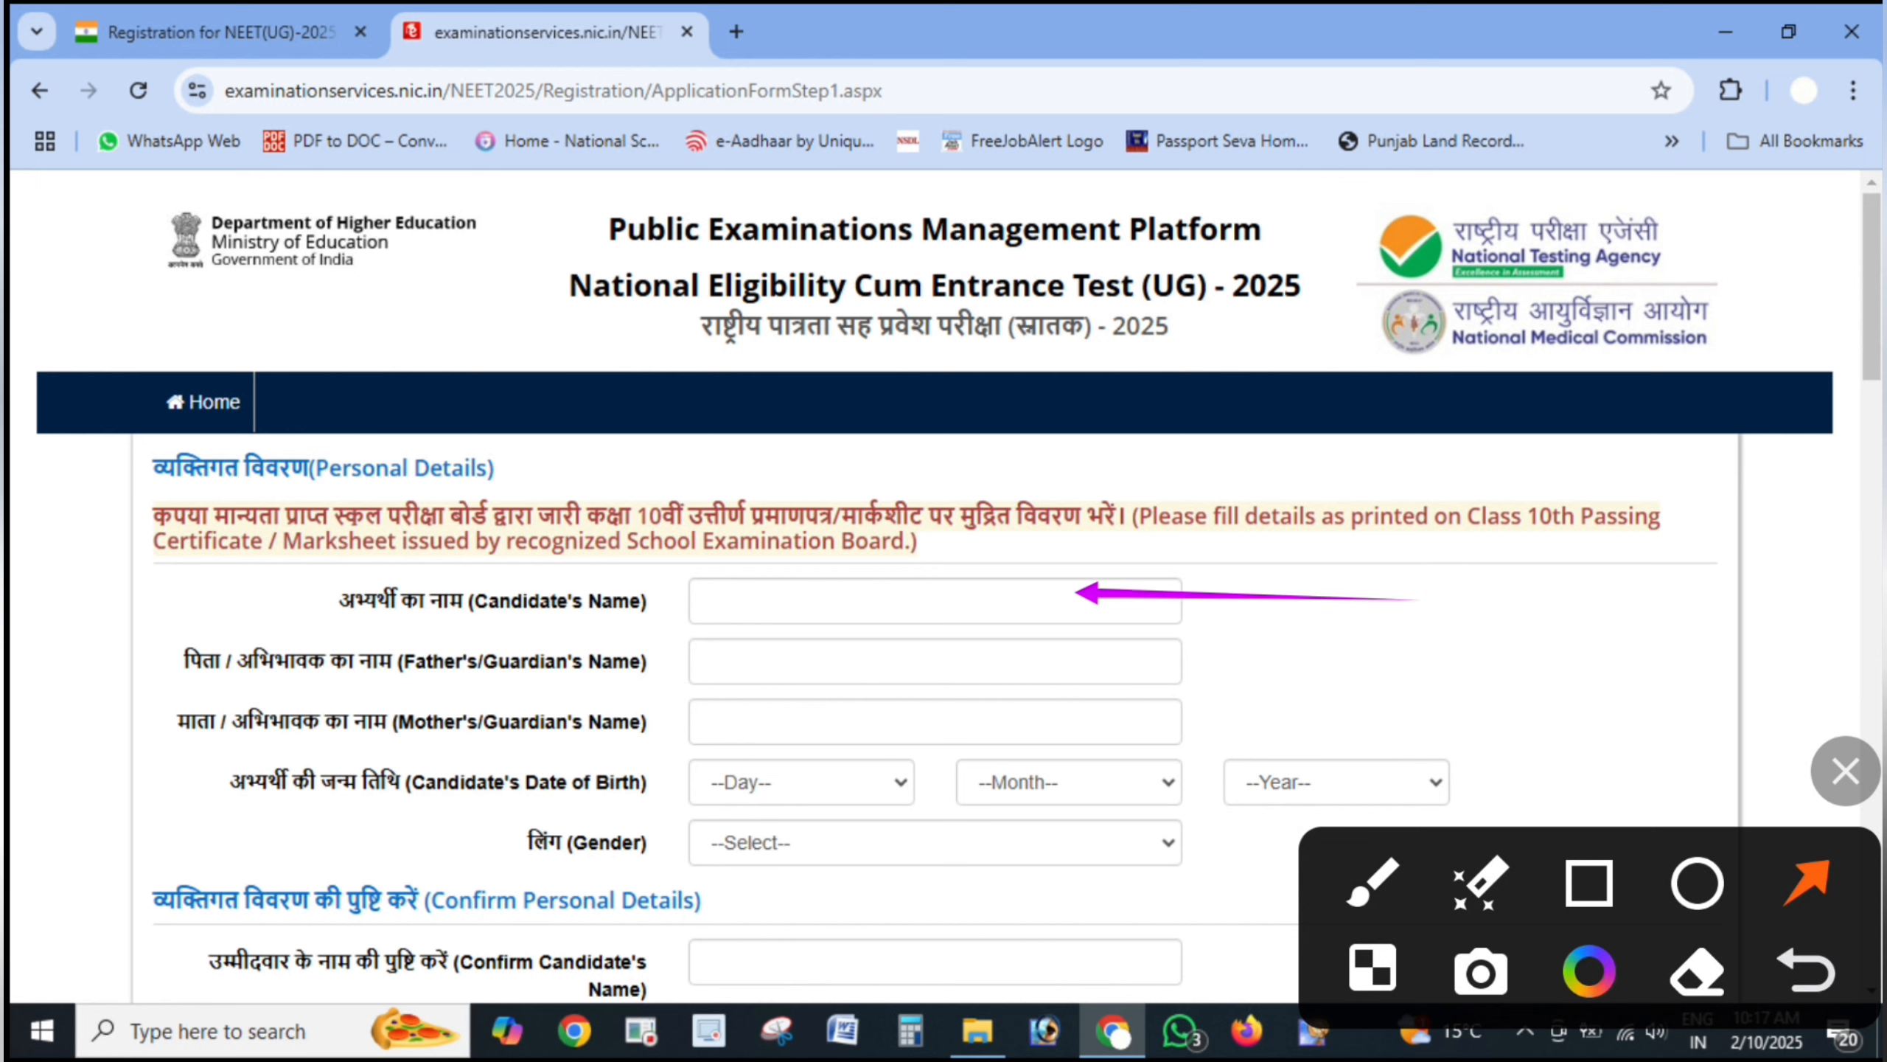
{"action": "left_click_drag", "start_coordinate": [1325, 680], "coordinate": [1037, 668]}
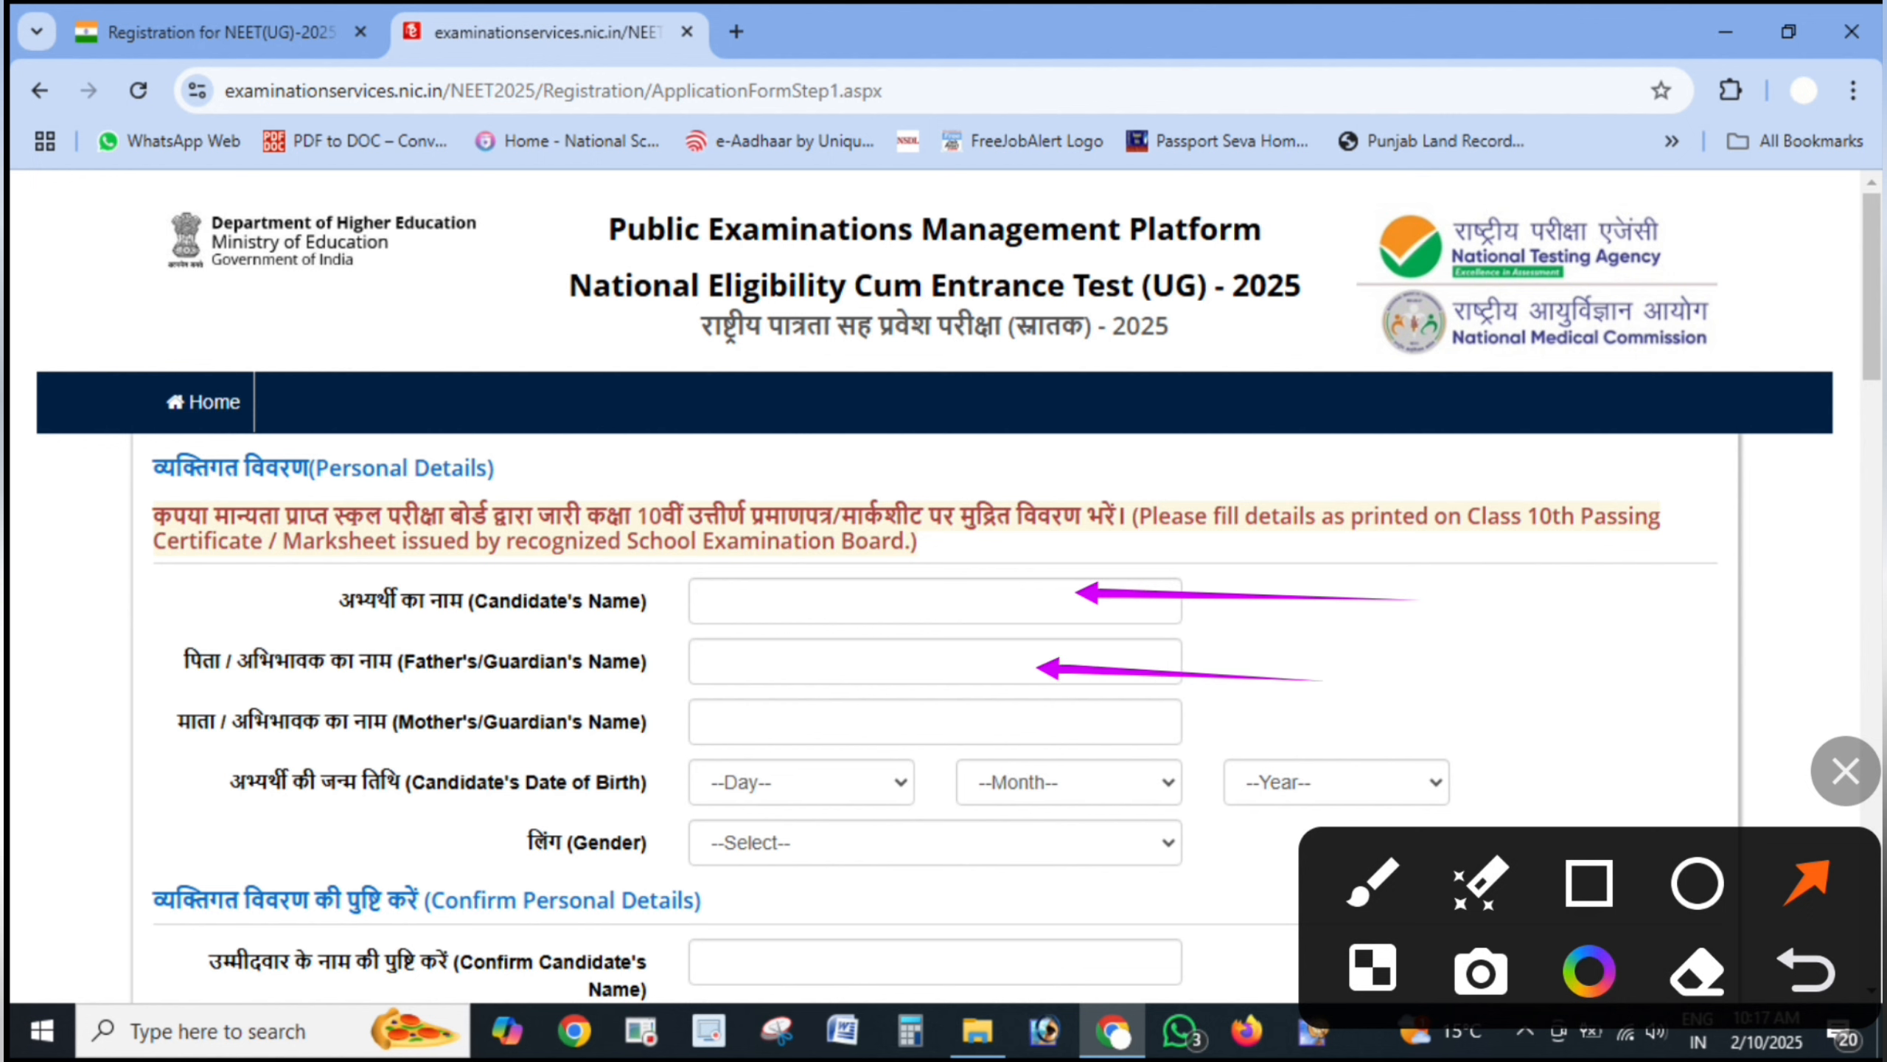
{"action": "left_click_drag", "start_coordinate": [1336, 731], "coordinate": [1009, 744]}
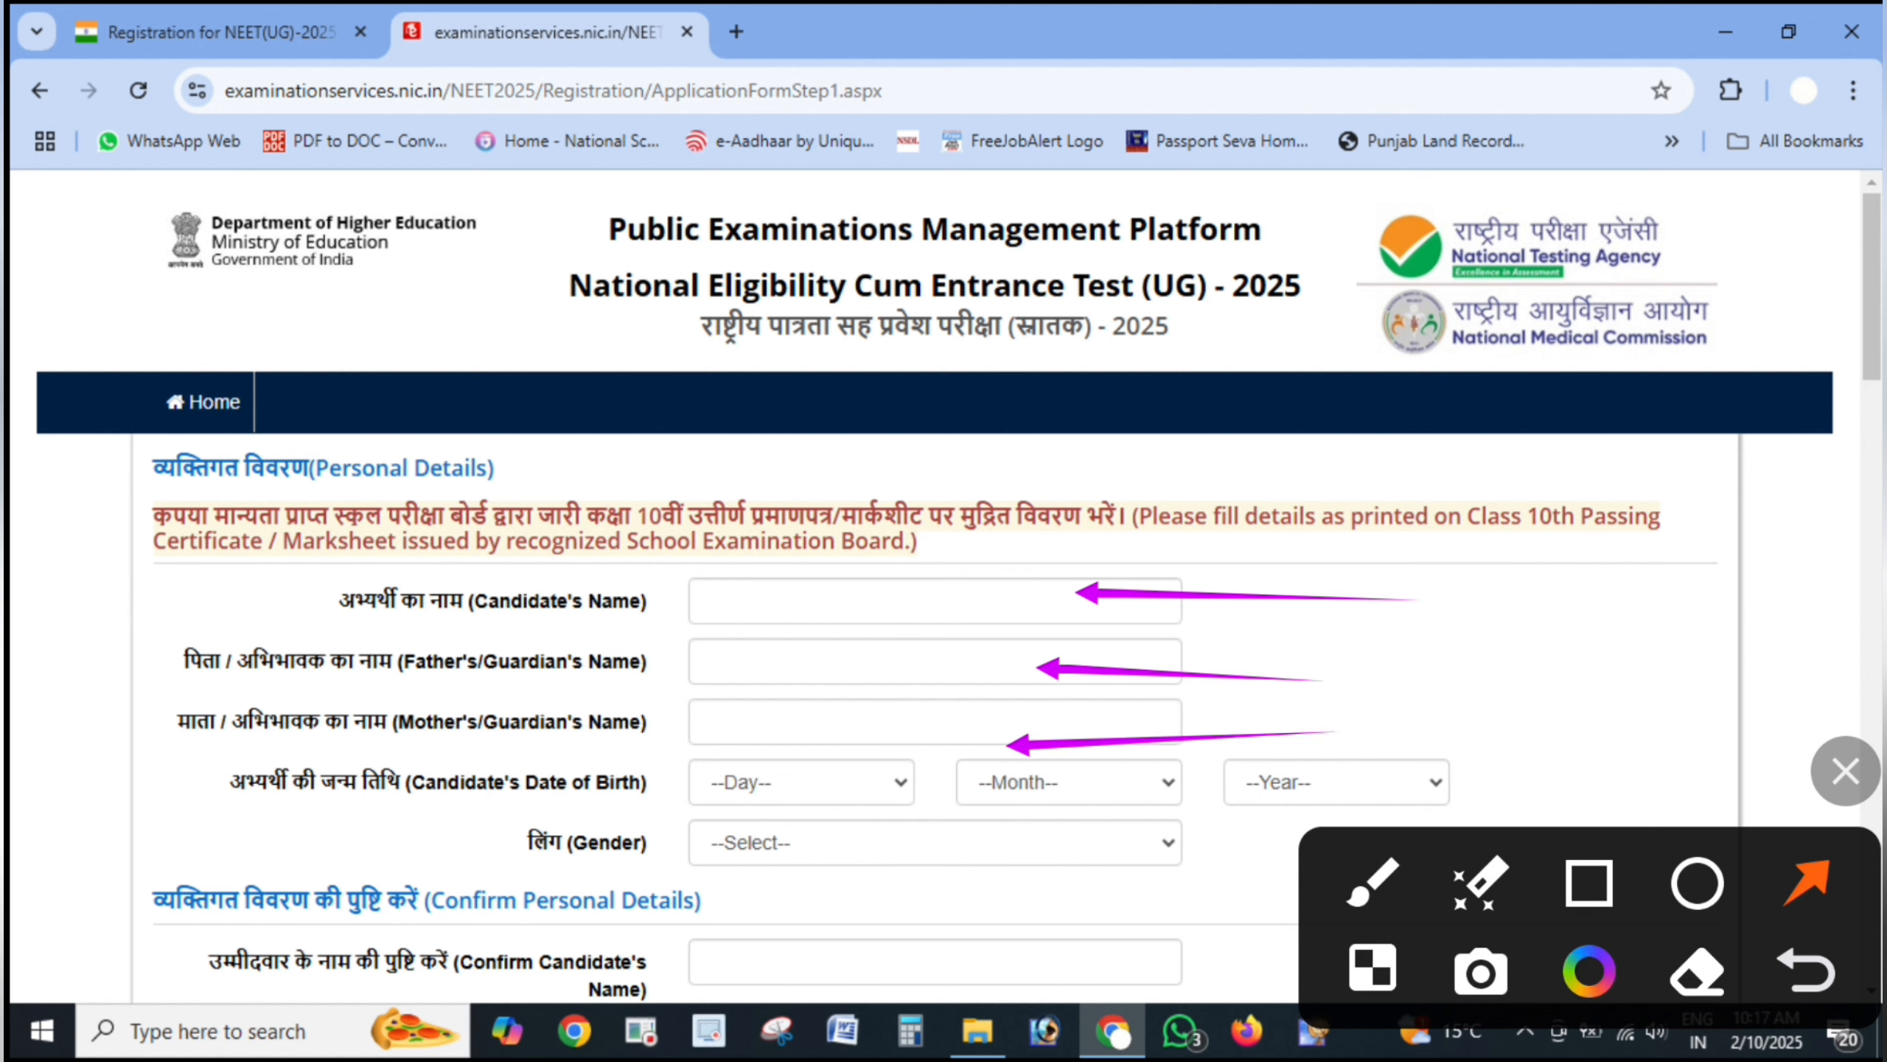
{"action": "left_click_drag", "start_coordinate": [503, 849], "coordinate": [741, 770]}
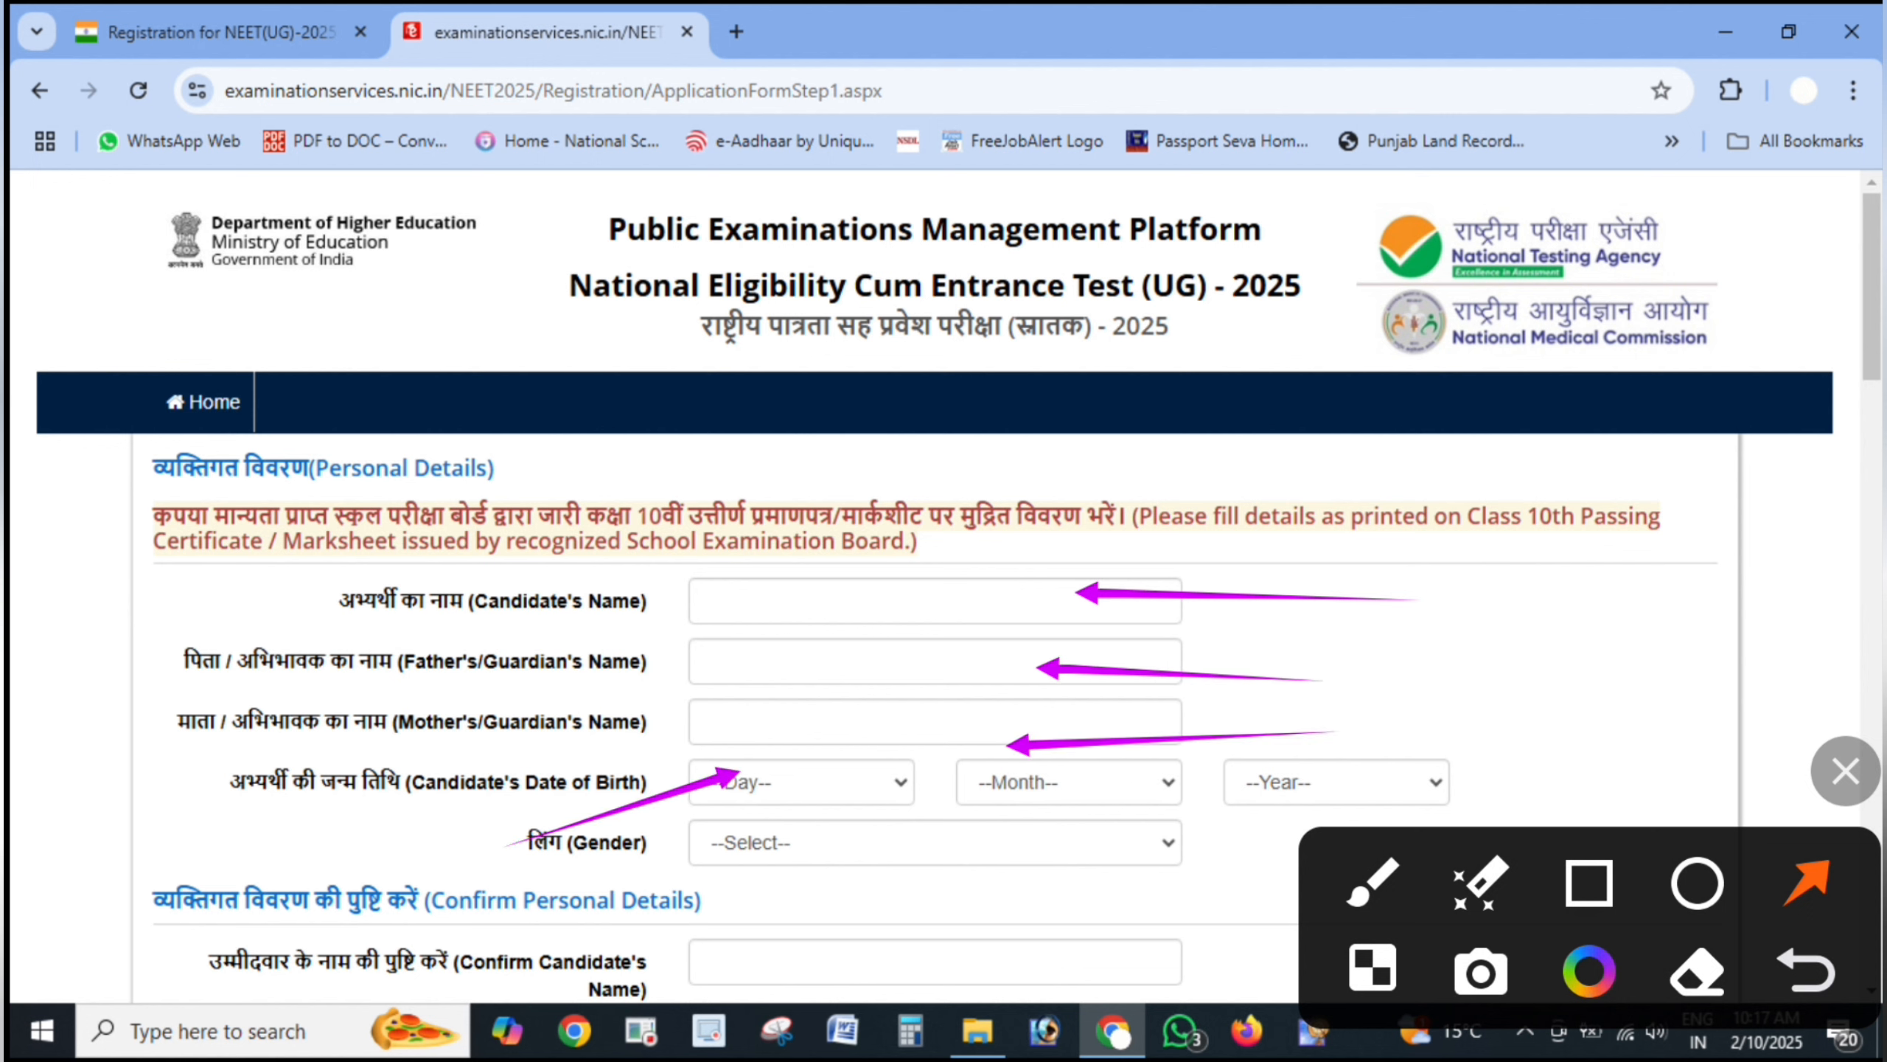
{"action": "left_click_drag", "start_coordinate": [1173, 805], "coordinate": [1049, 755]}
{"action": "left_click_drag", "start_coordinate": [1521, 762], "coordinate": [1349, 776]}
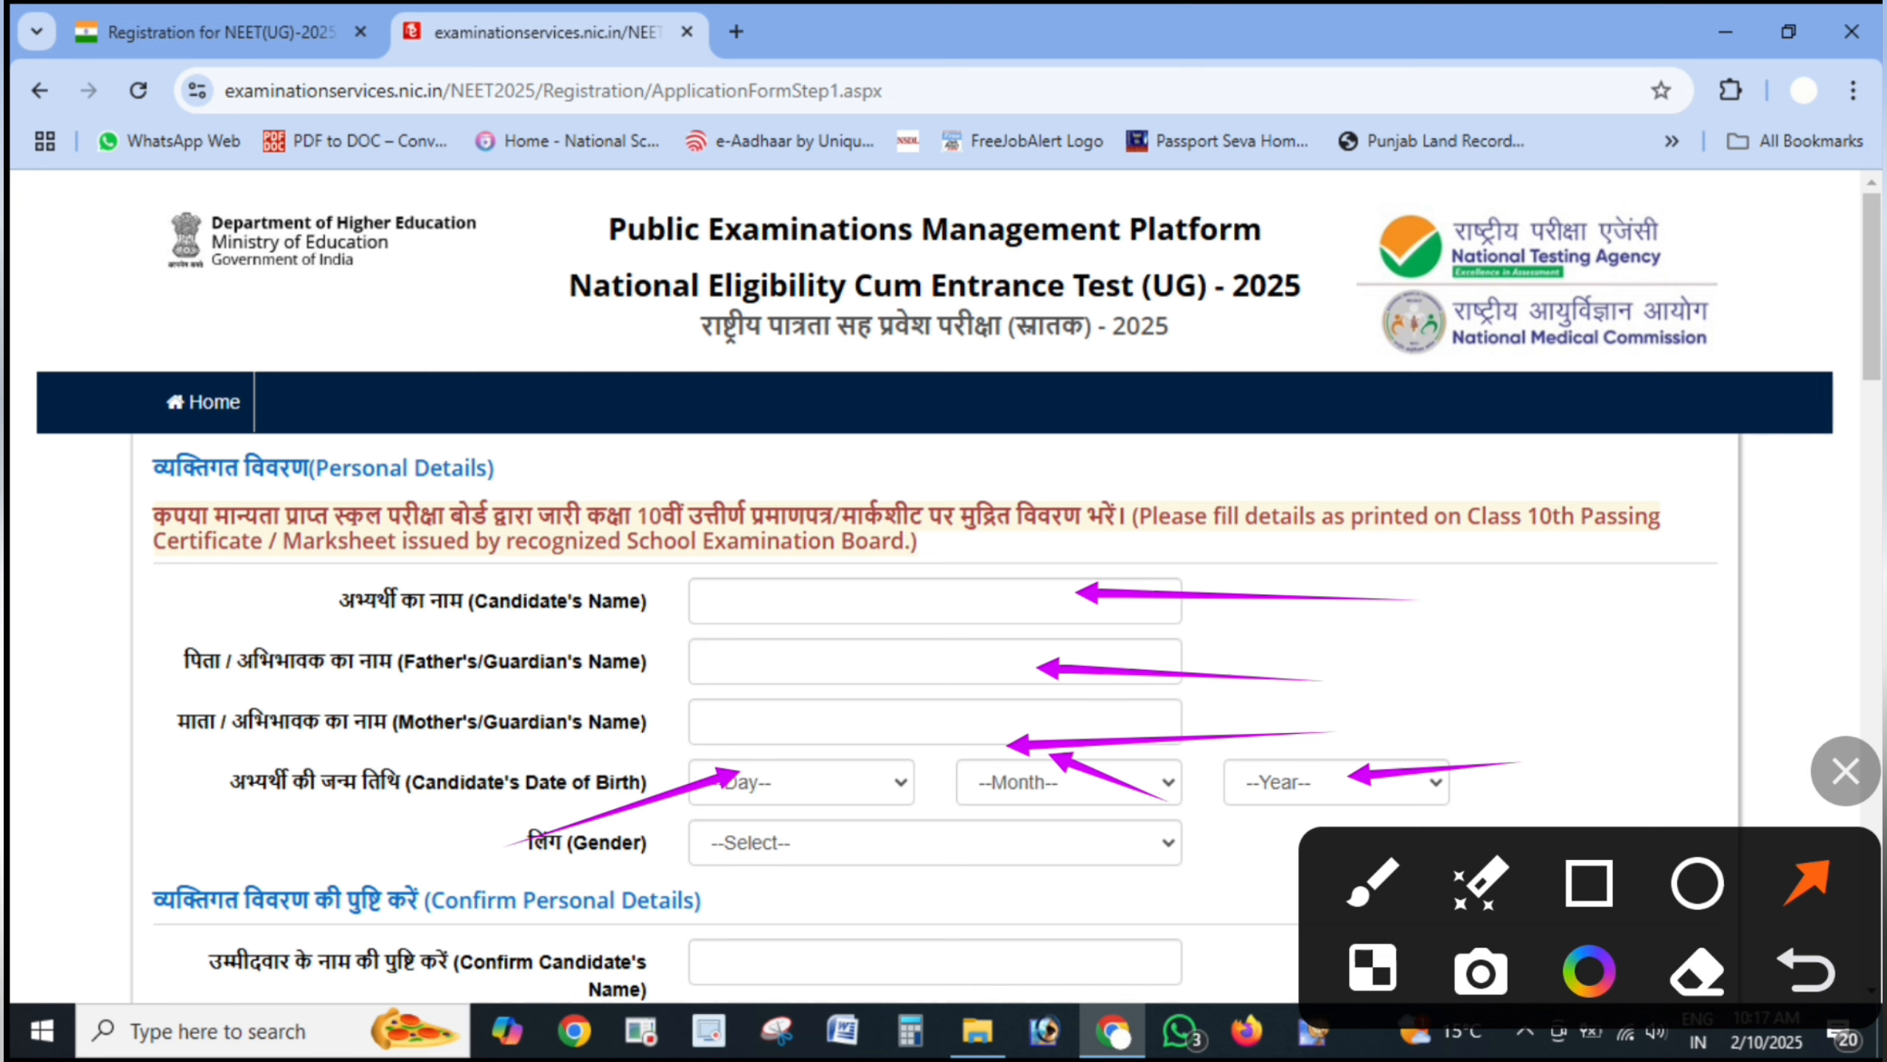
{"action": "mouse_move", "coordinate": [1846, 771]}
{"action": "left_mouse_down"}
{"action": "mouse_move", "coordinate": [1824, 389]}
{"action": "mouse_move", "coordinate": [1846, 140]}
{"action": "left_mouse_up"}
{"action": "left_click_drag", "start_coordinate": [1371, 841], "coordinate": [1137, 827]}
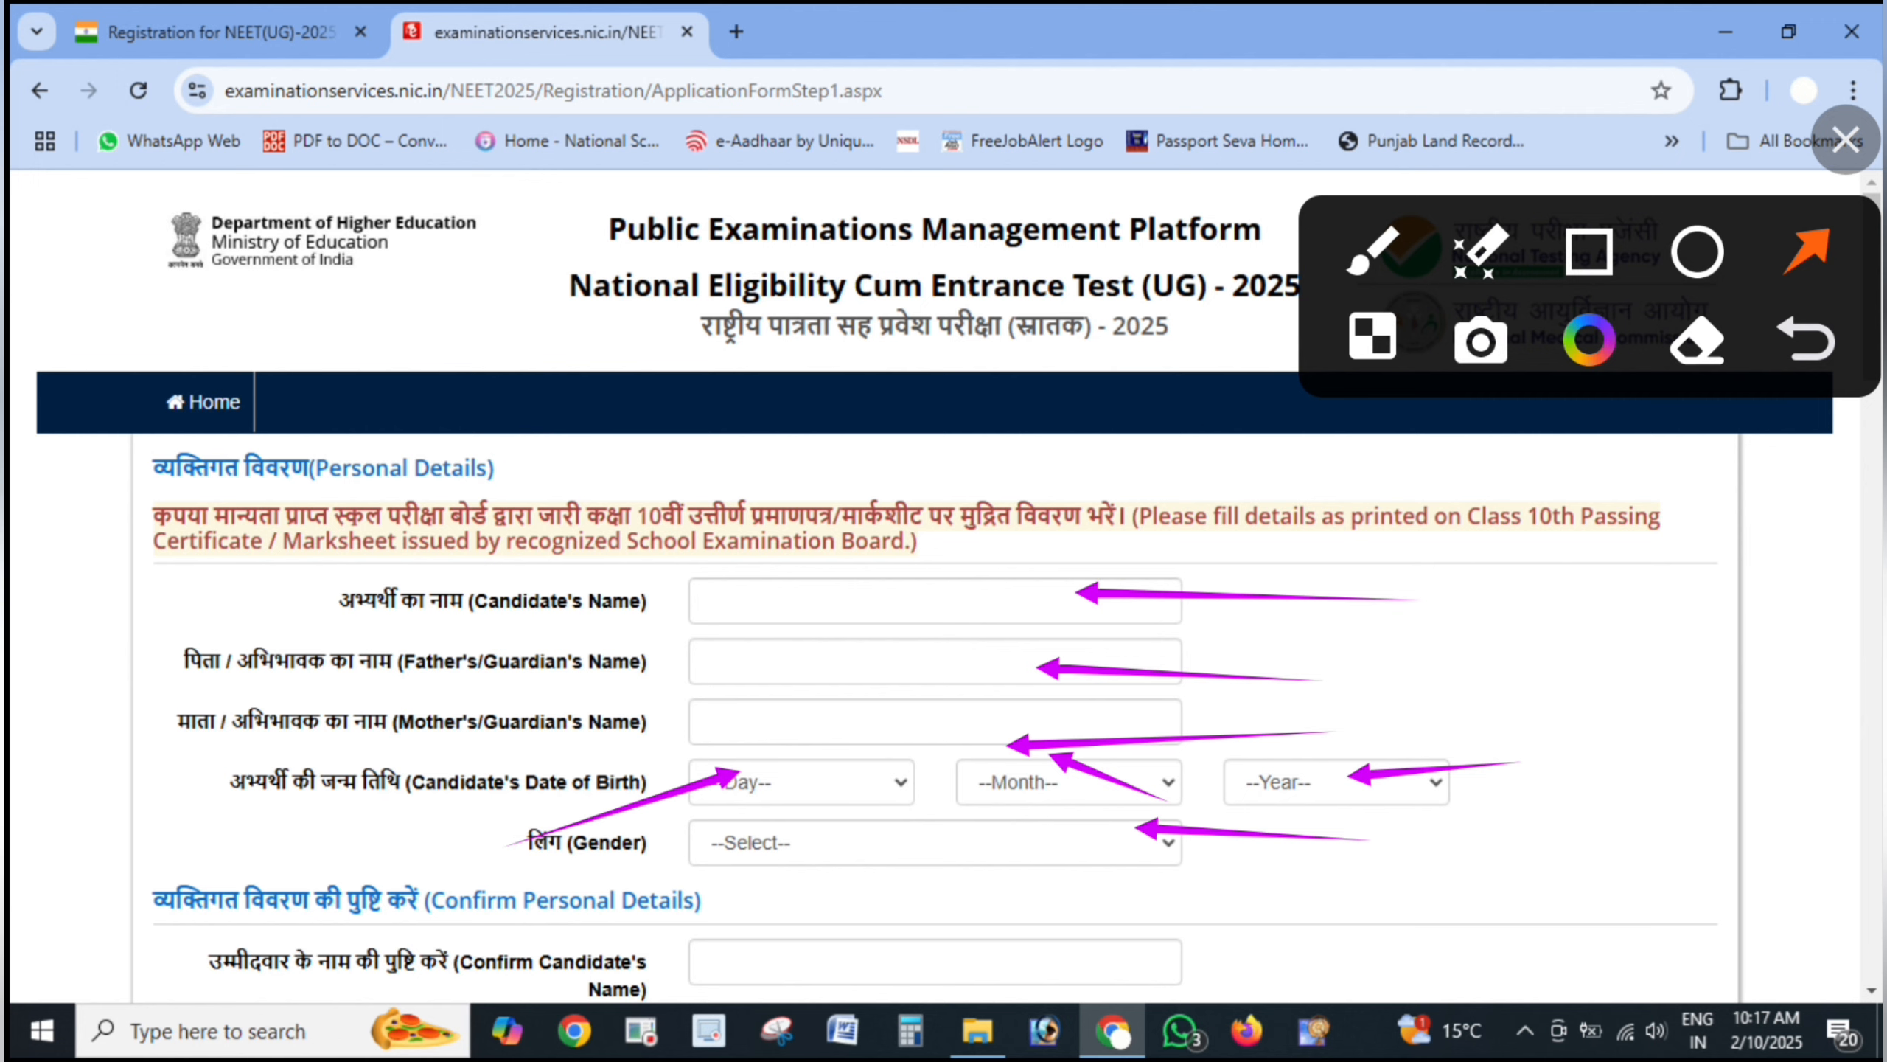
{"action": "left_click", "coordinate": [1846, 140]}
- Scroll to Confirm Personal Details and circle the Date of Birth label with a hooked arrow downward
{"action": "scroll", "coordinate": [944, 580], "scroll_direction": "down", "scroll_amount": 6}
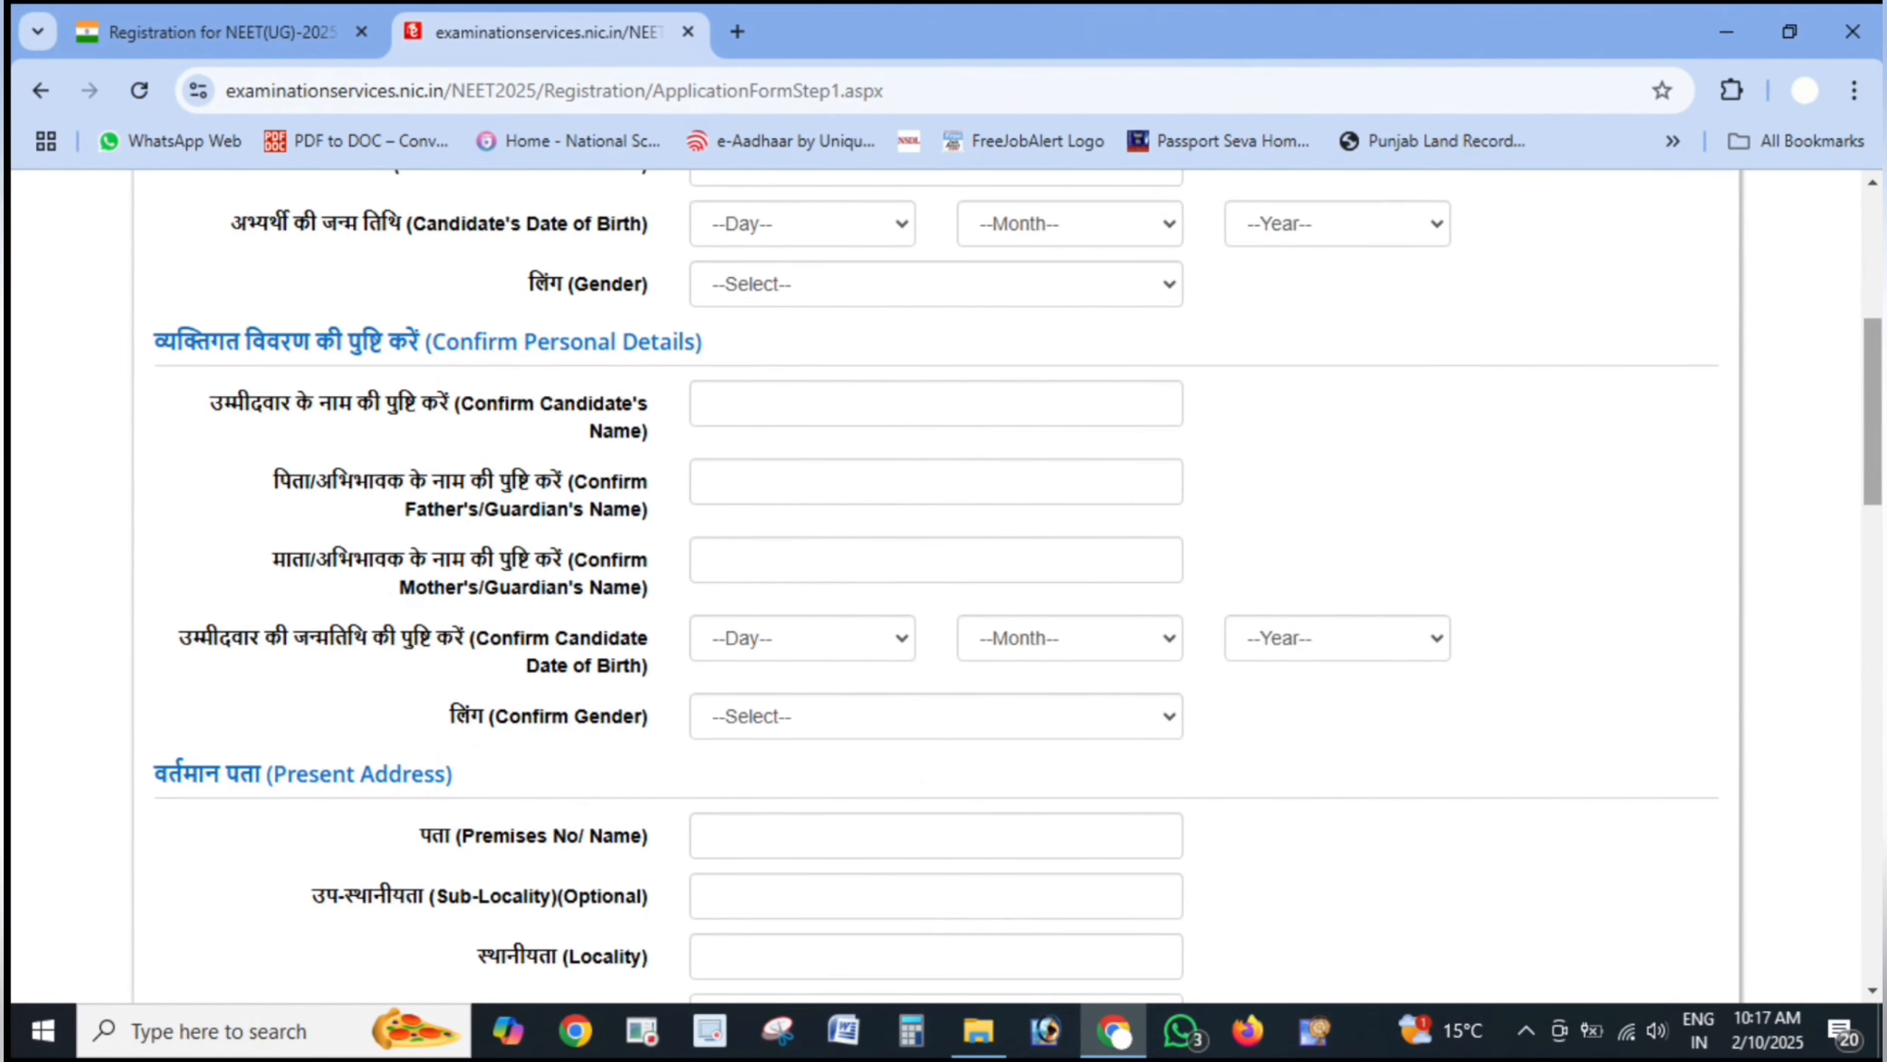
{"action": "left_click", "coordinate": [1846, 771]}
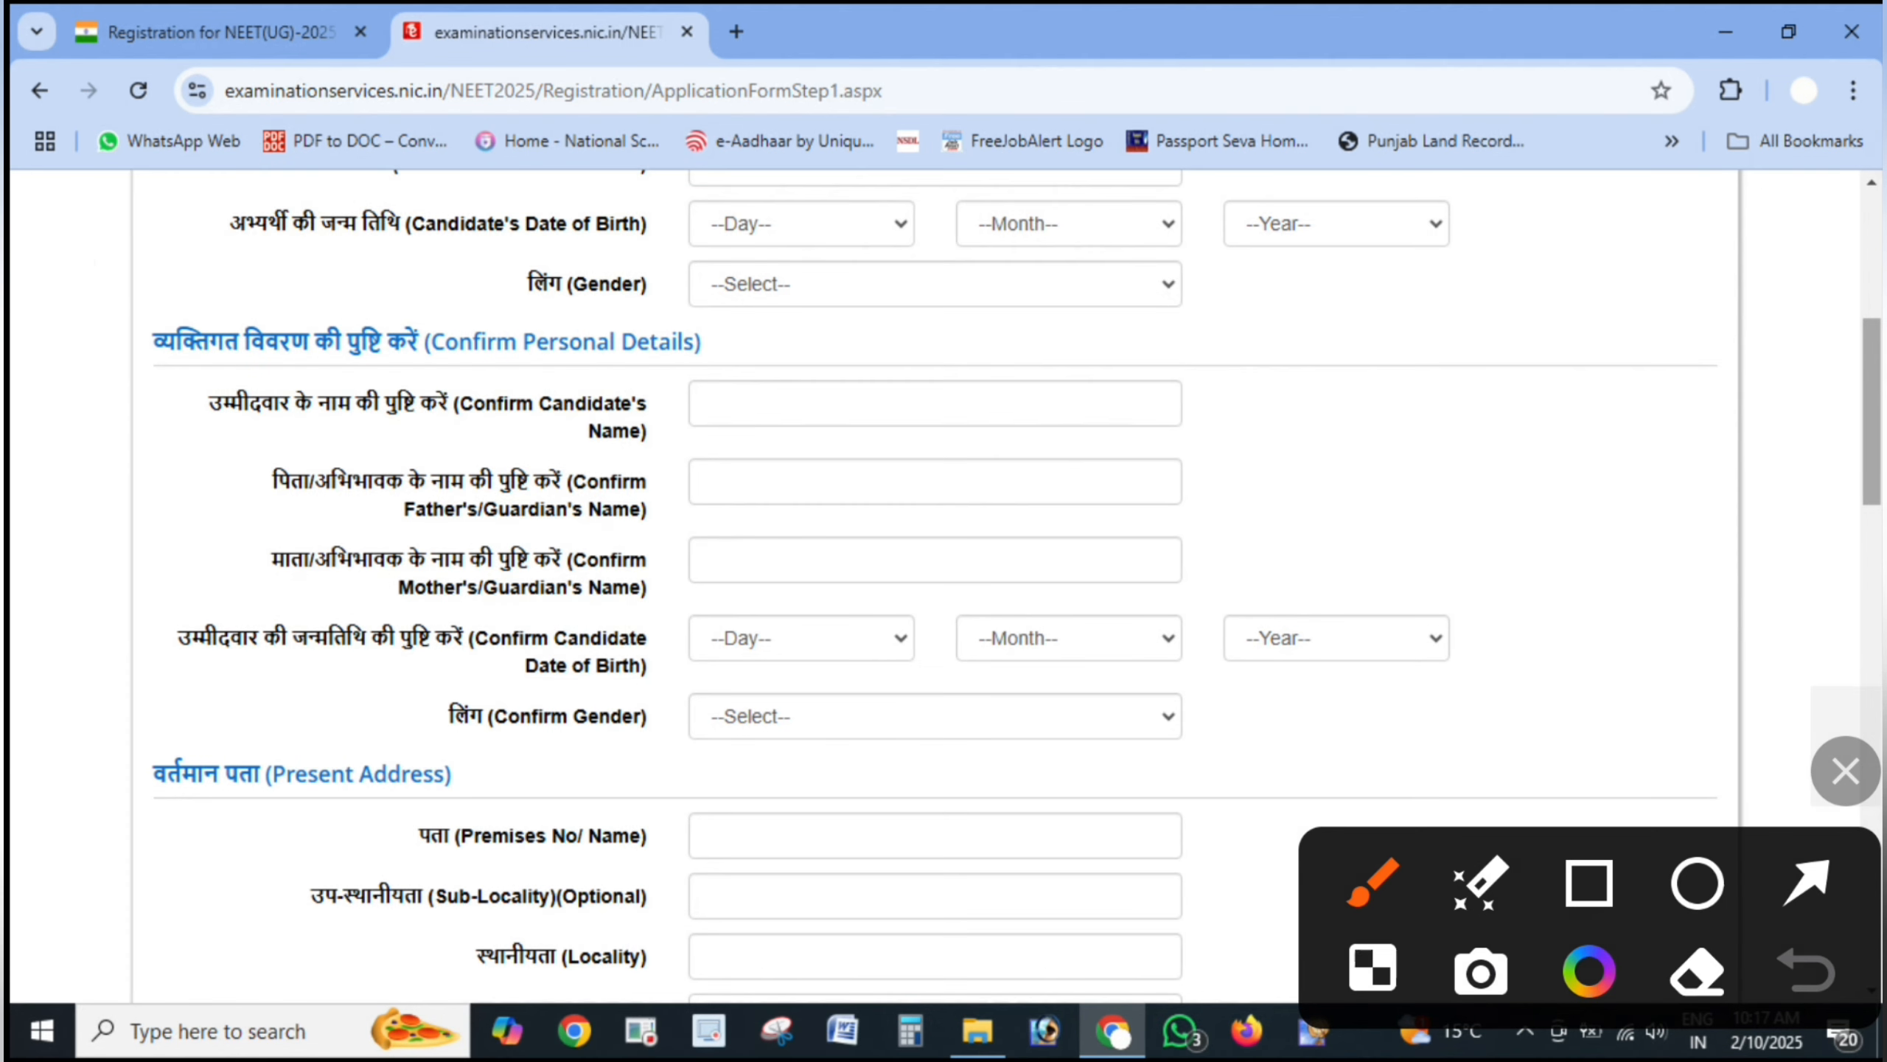
{"action": "mouse_move", "coordinate": [97, 275]}
{"action": "left_mouse_down"}
{"action": "mouse_move", "coordinate": [260, 224]}
{"action": "mouse_move", "coordinate": [311, 215]}
{"action": "mouse_move", "coordinate": [223, 253]}
{"action": "mouse_move", "coordinate": [342, 229]}
{"action": "left_mouse_up"}
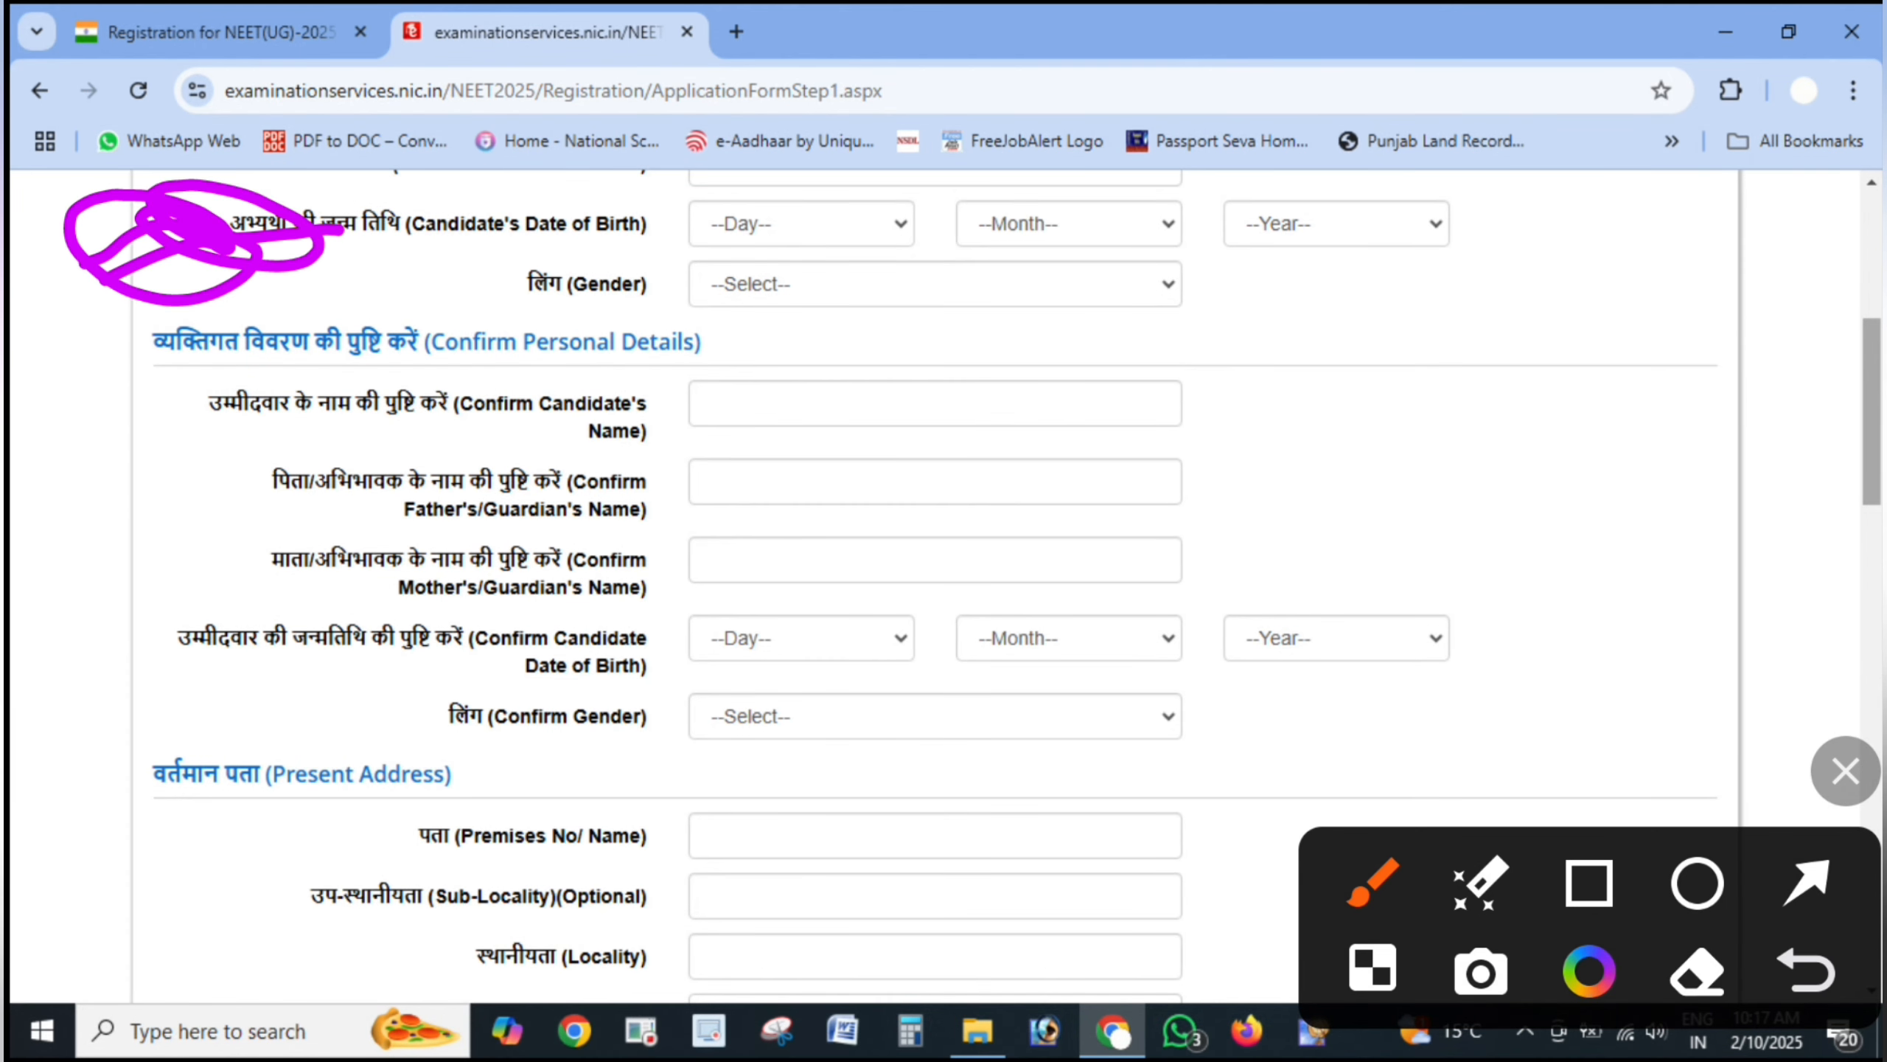
{"action": "left_click_drag", "start_coordinate": [72, 315], "coordinate": [232, 439]}
{"action": "left_click_drag", "start_coordinate": [290, 412], "coordinate": [146, 478]}
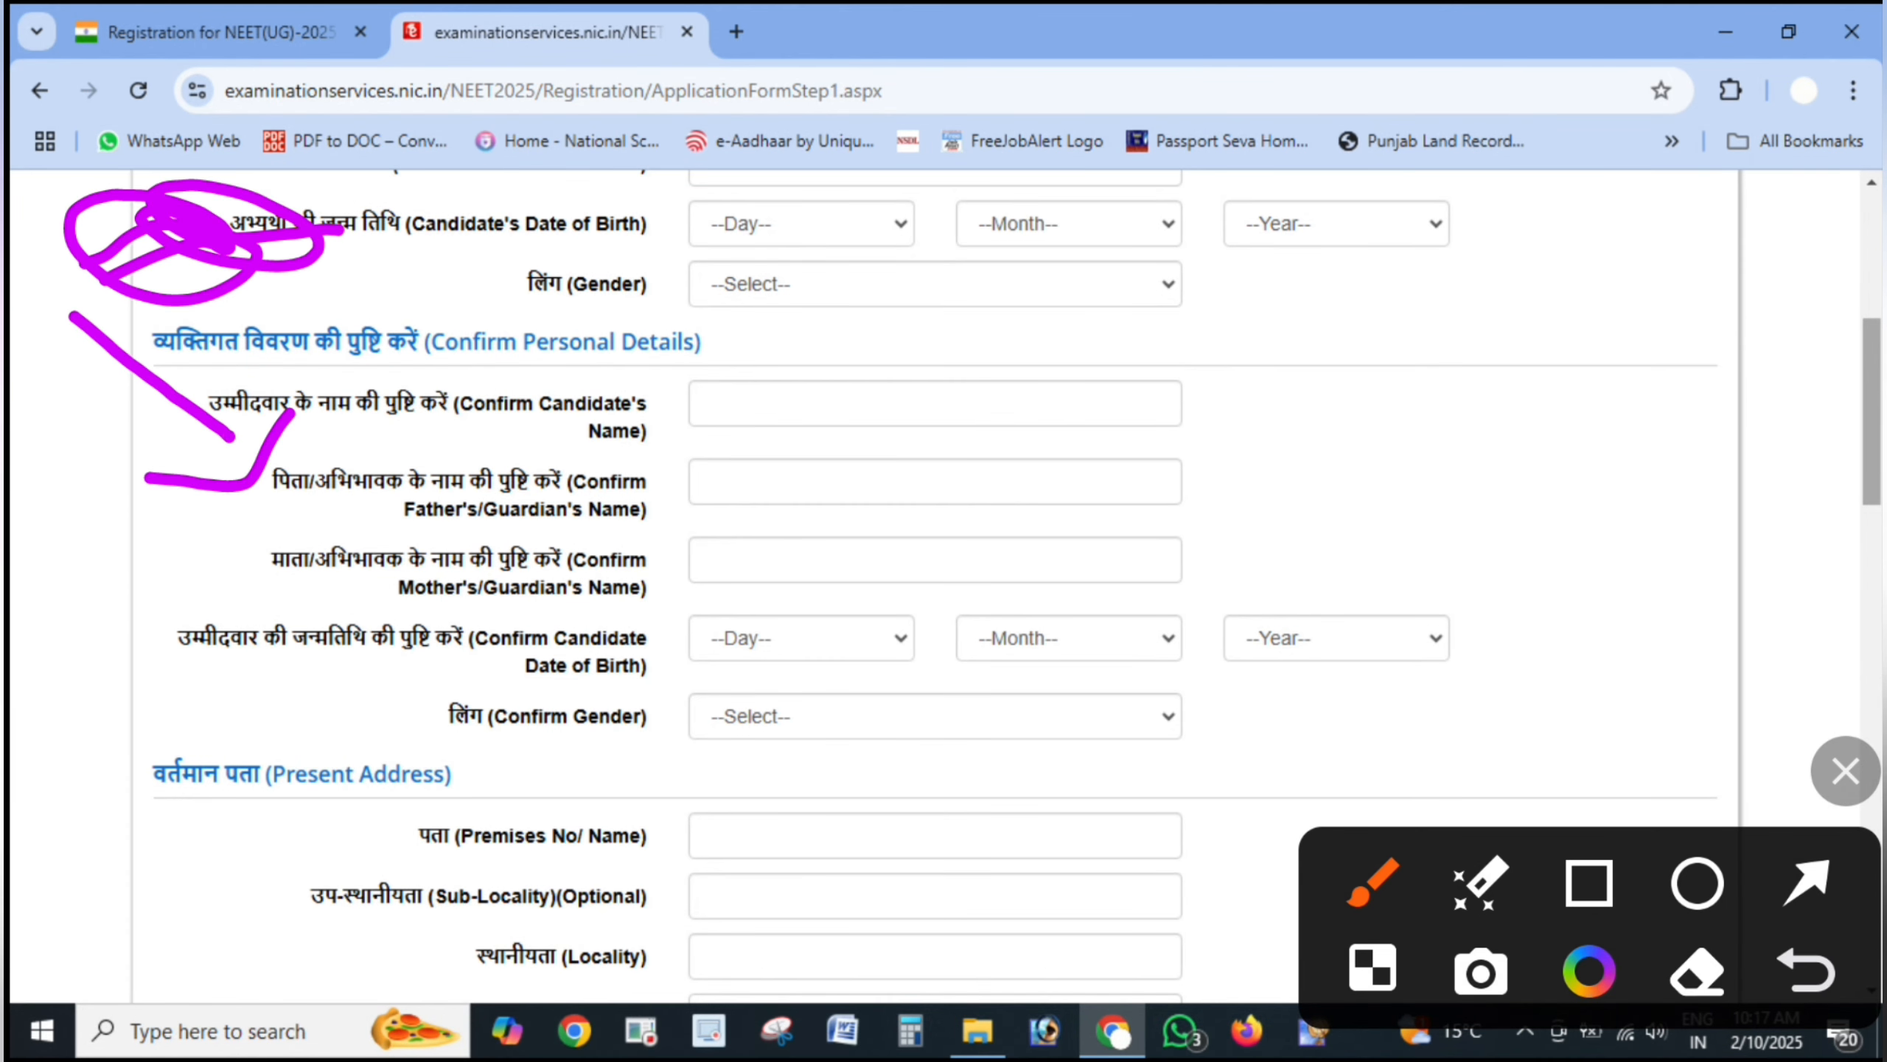
- Point arrows at the Confirm Name, Father's Name, Mother's Name, birth Year and Gender fields
{"action": "left_click", "coordinate": [1807, 882]}
{"action": "left_click_drag", "start_coordinate": [1504, 376], "coordinate": [1063, 392]}
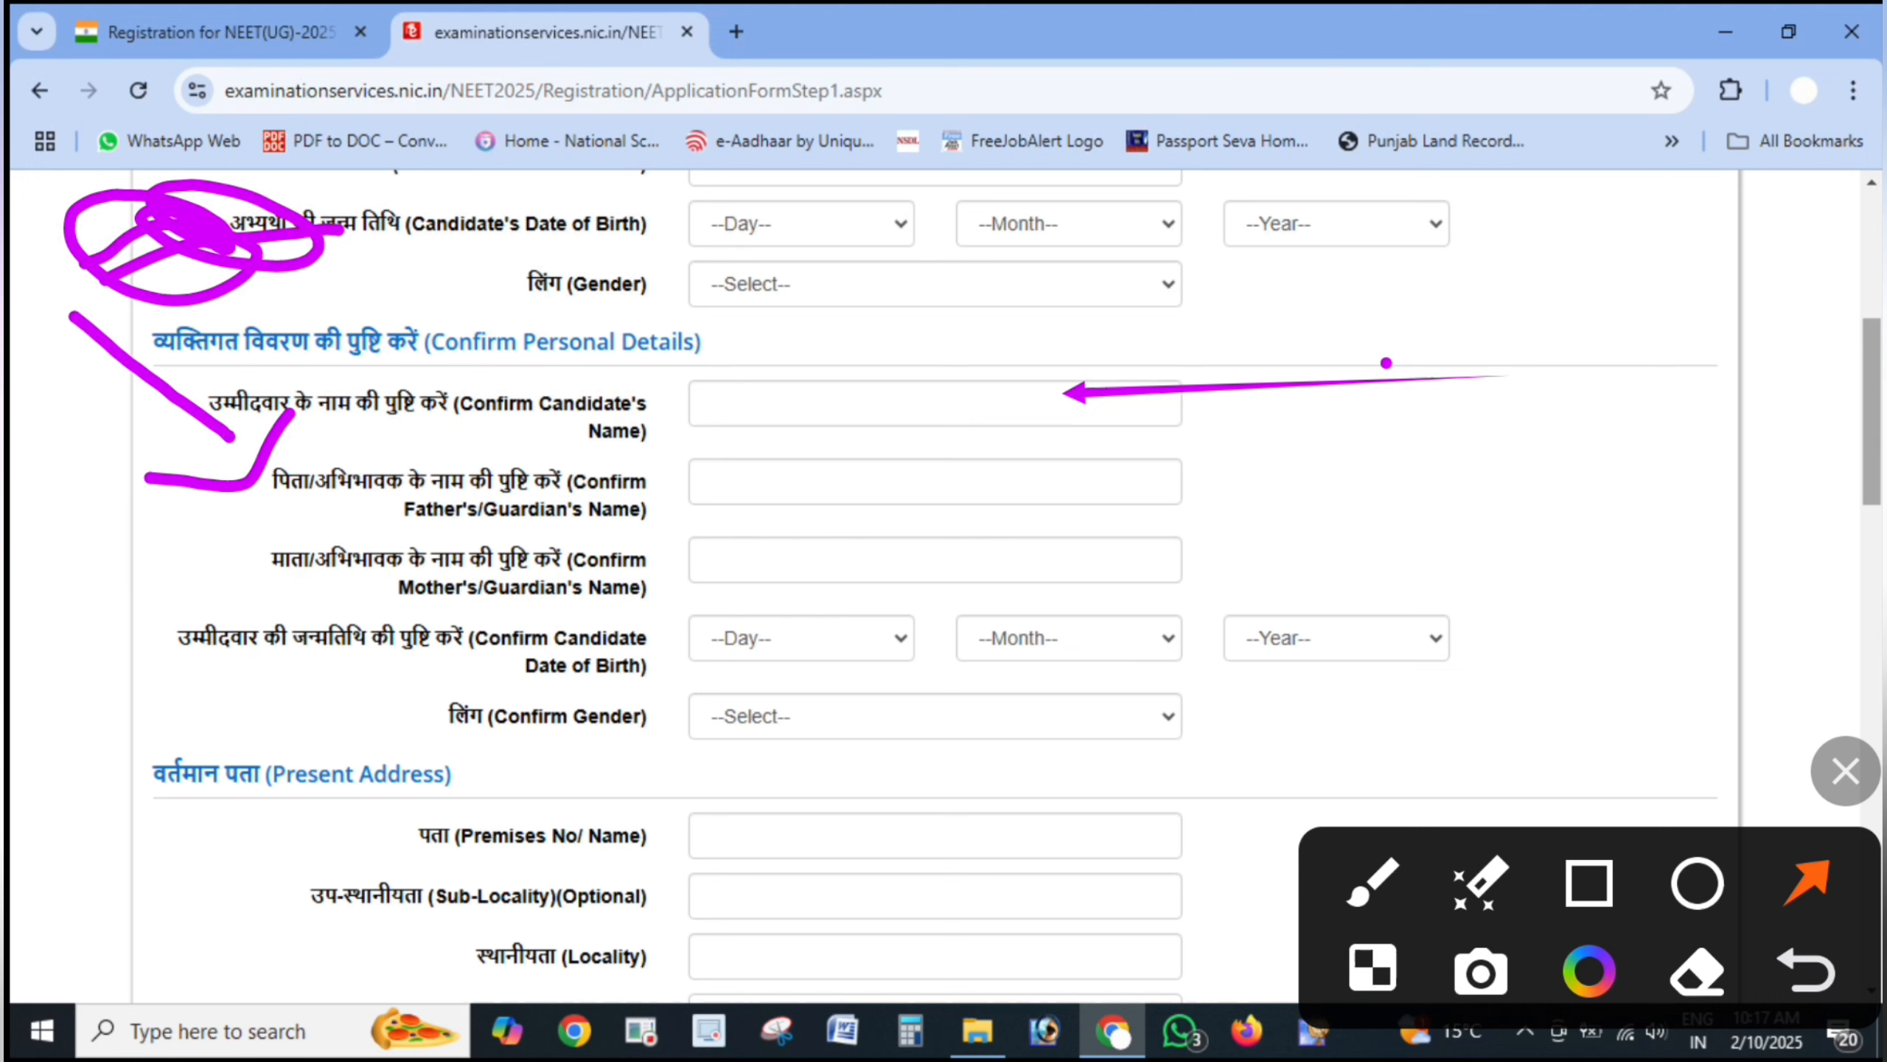
{"action": "left_click_drag", "start_coordinate": [1386, 362], "coordinate": [1099, 394]}
{"action": "left_click_drag", "start_coordinate": [1363, 489], "coordinate": [1070, 490]}
{"action": "mouse_move", "coordinate": [1346, 547]}
{"action": "left_mouse_down"}
{"action": "mouse_move", "coordinate": [1131, 568]}
{"action": "mouse_move", "coordinate": [1087, 551]}
{"action": "left_mouse_up"}
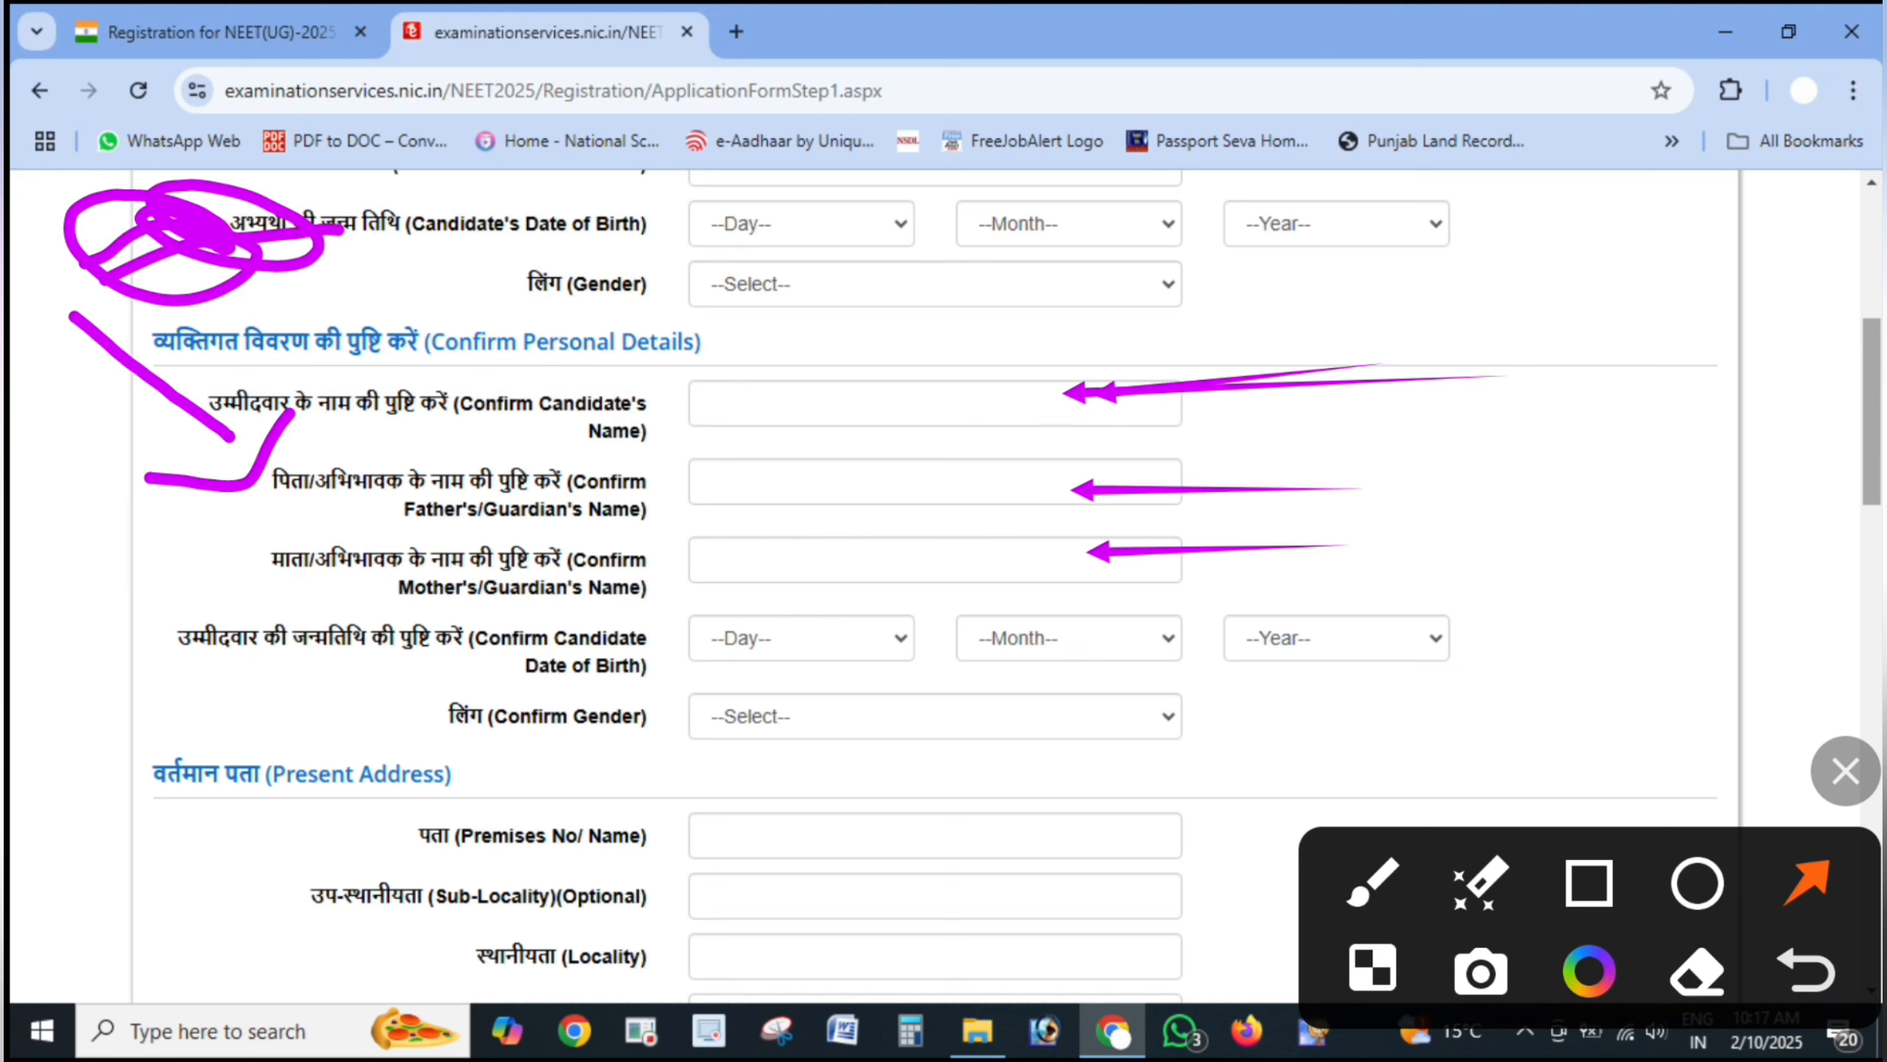
{"action": "left_click_drag", "start_coordinate": [1668, 606], "coordinate": [1351, 602]}
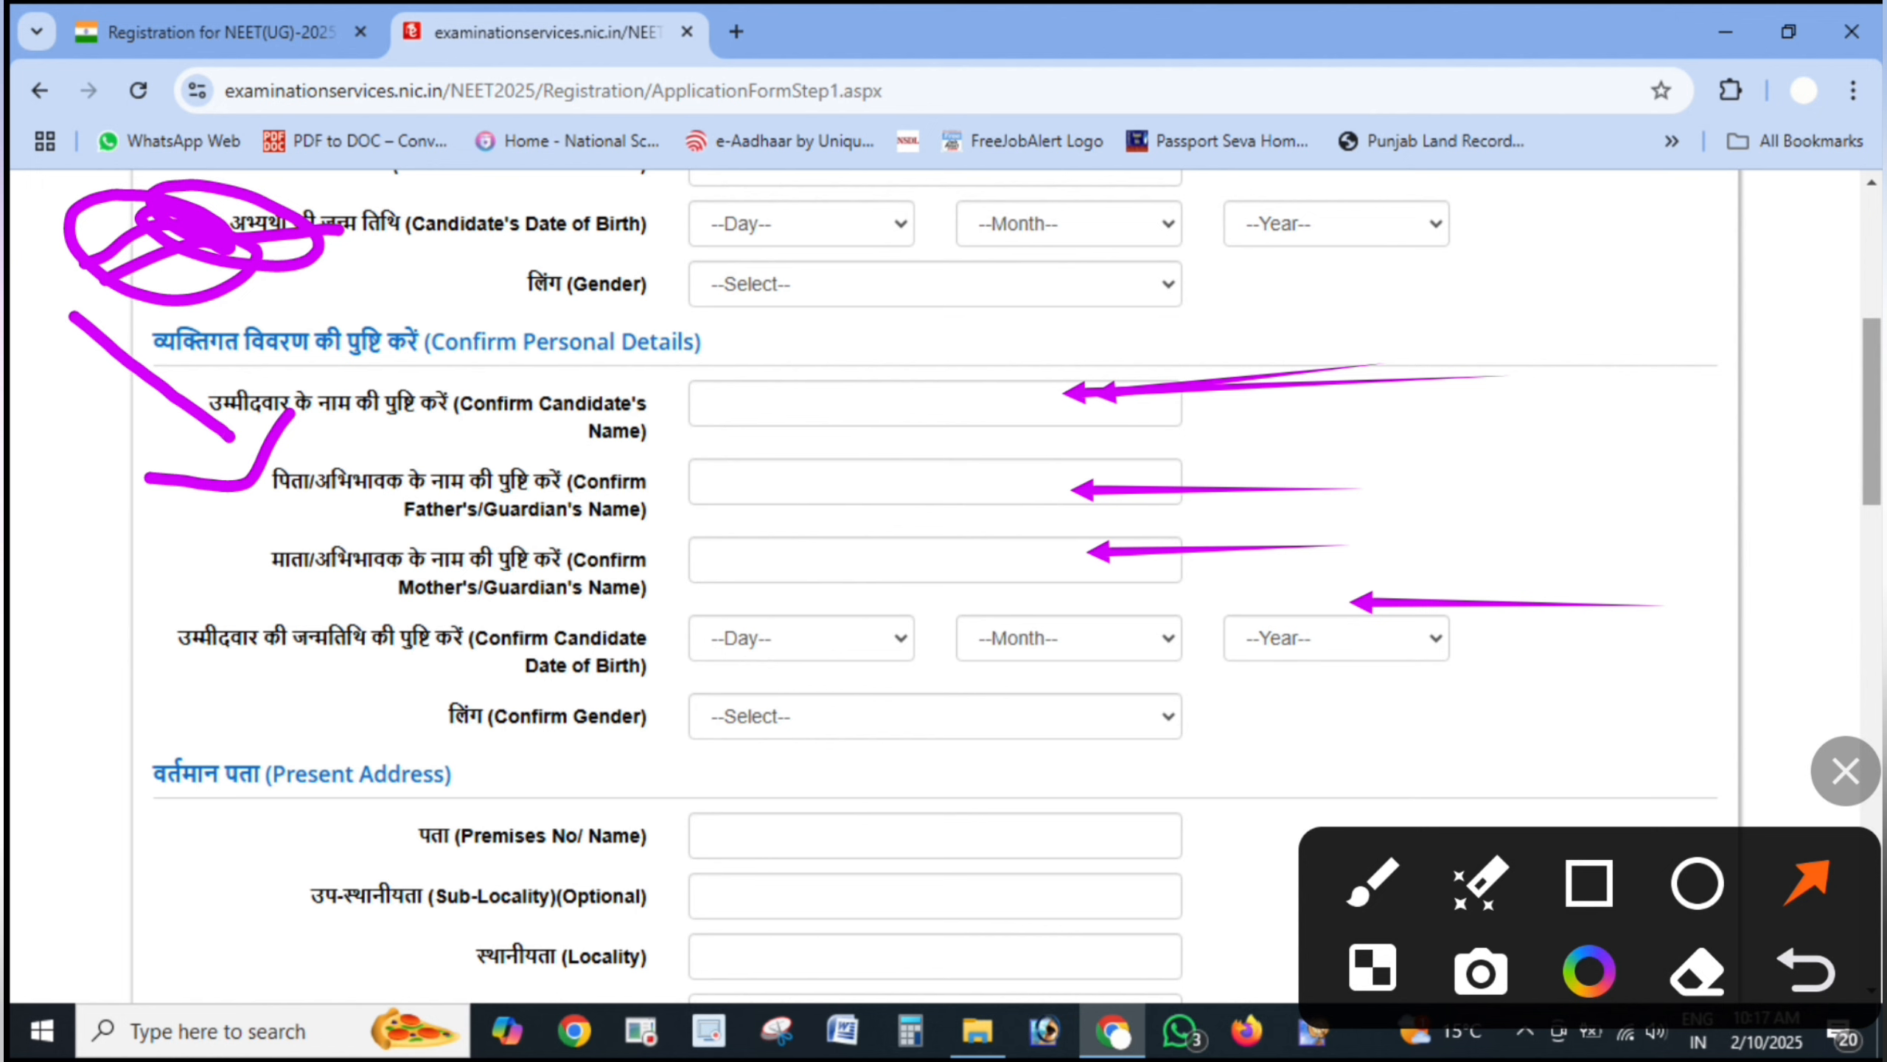
{"action": "left_click_drag", "start_coordinate": [1378, 698], "coordinate": [1154, 716]}
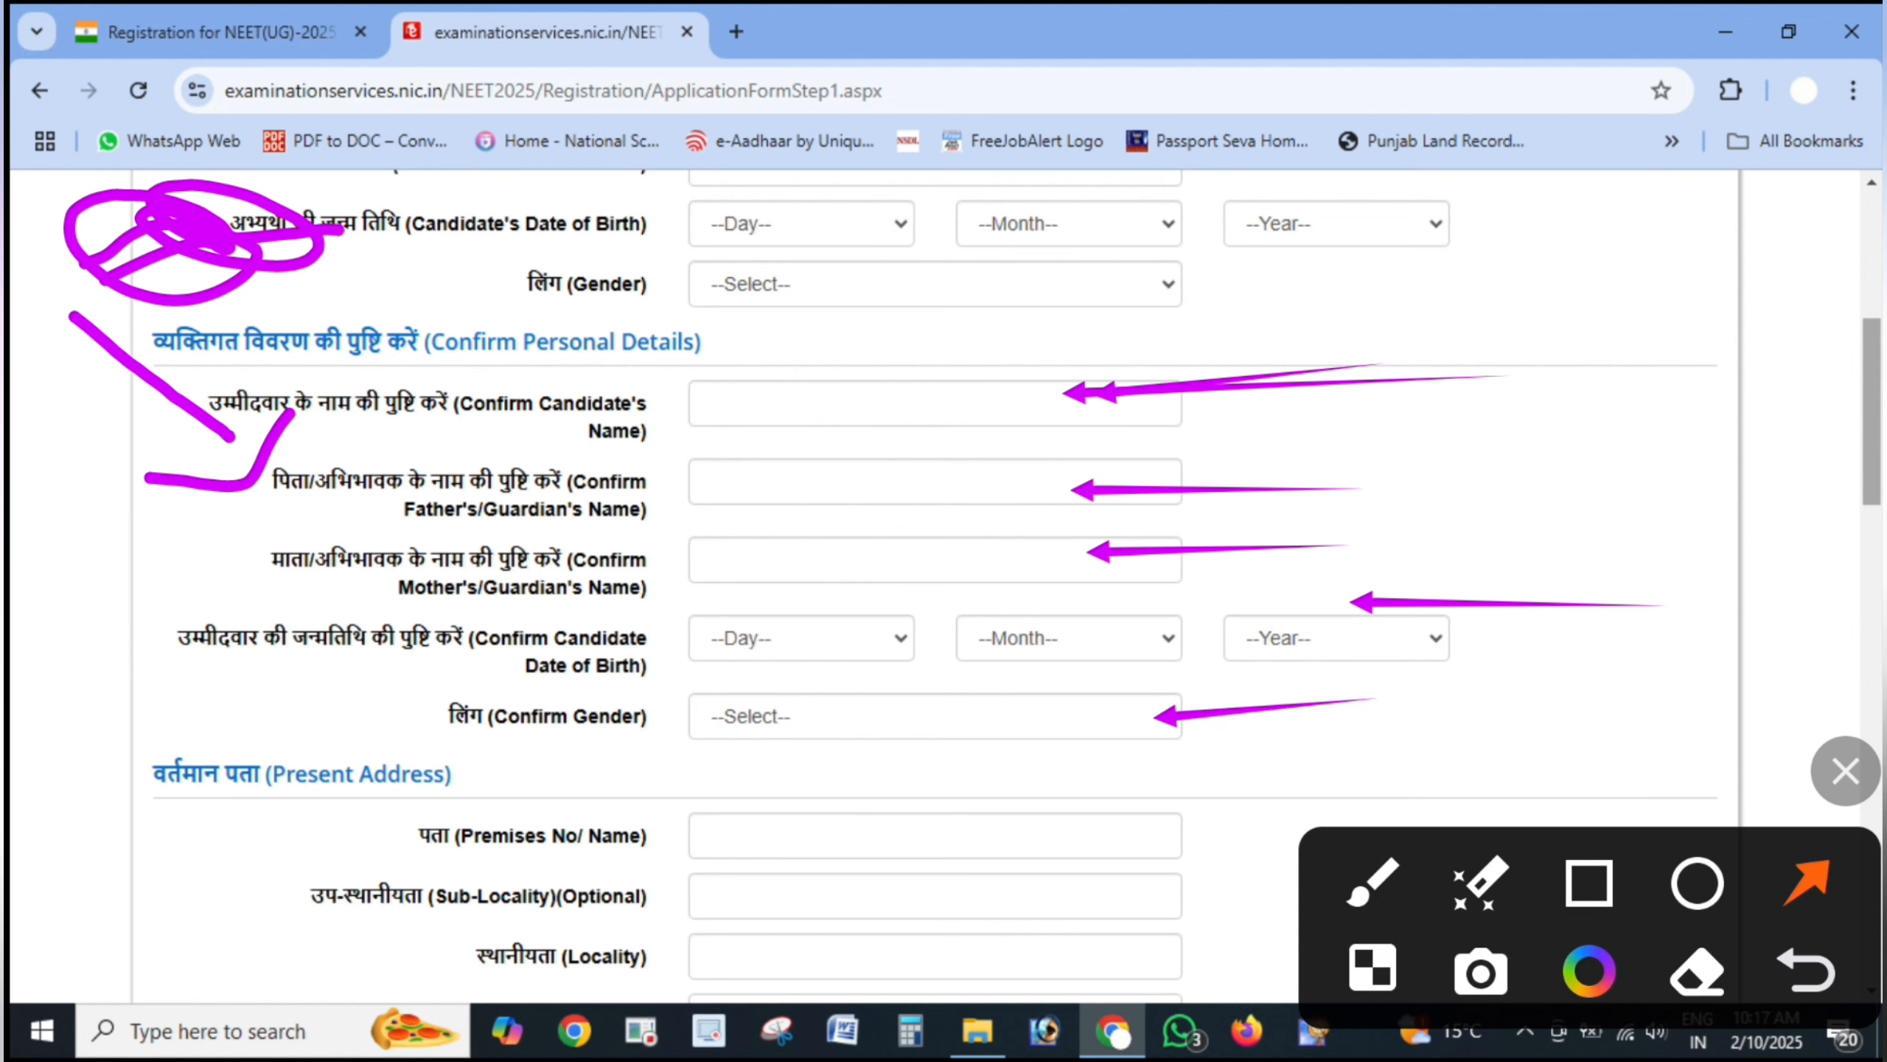
{"action": "left_click_drag", "start_coordinate": [1454, 357], "coordinate": [1255, 487]}
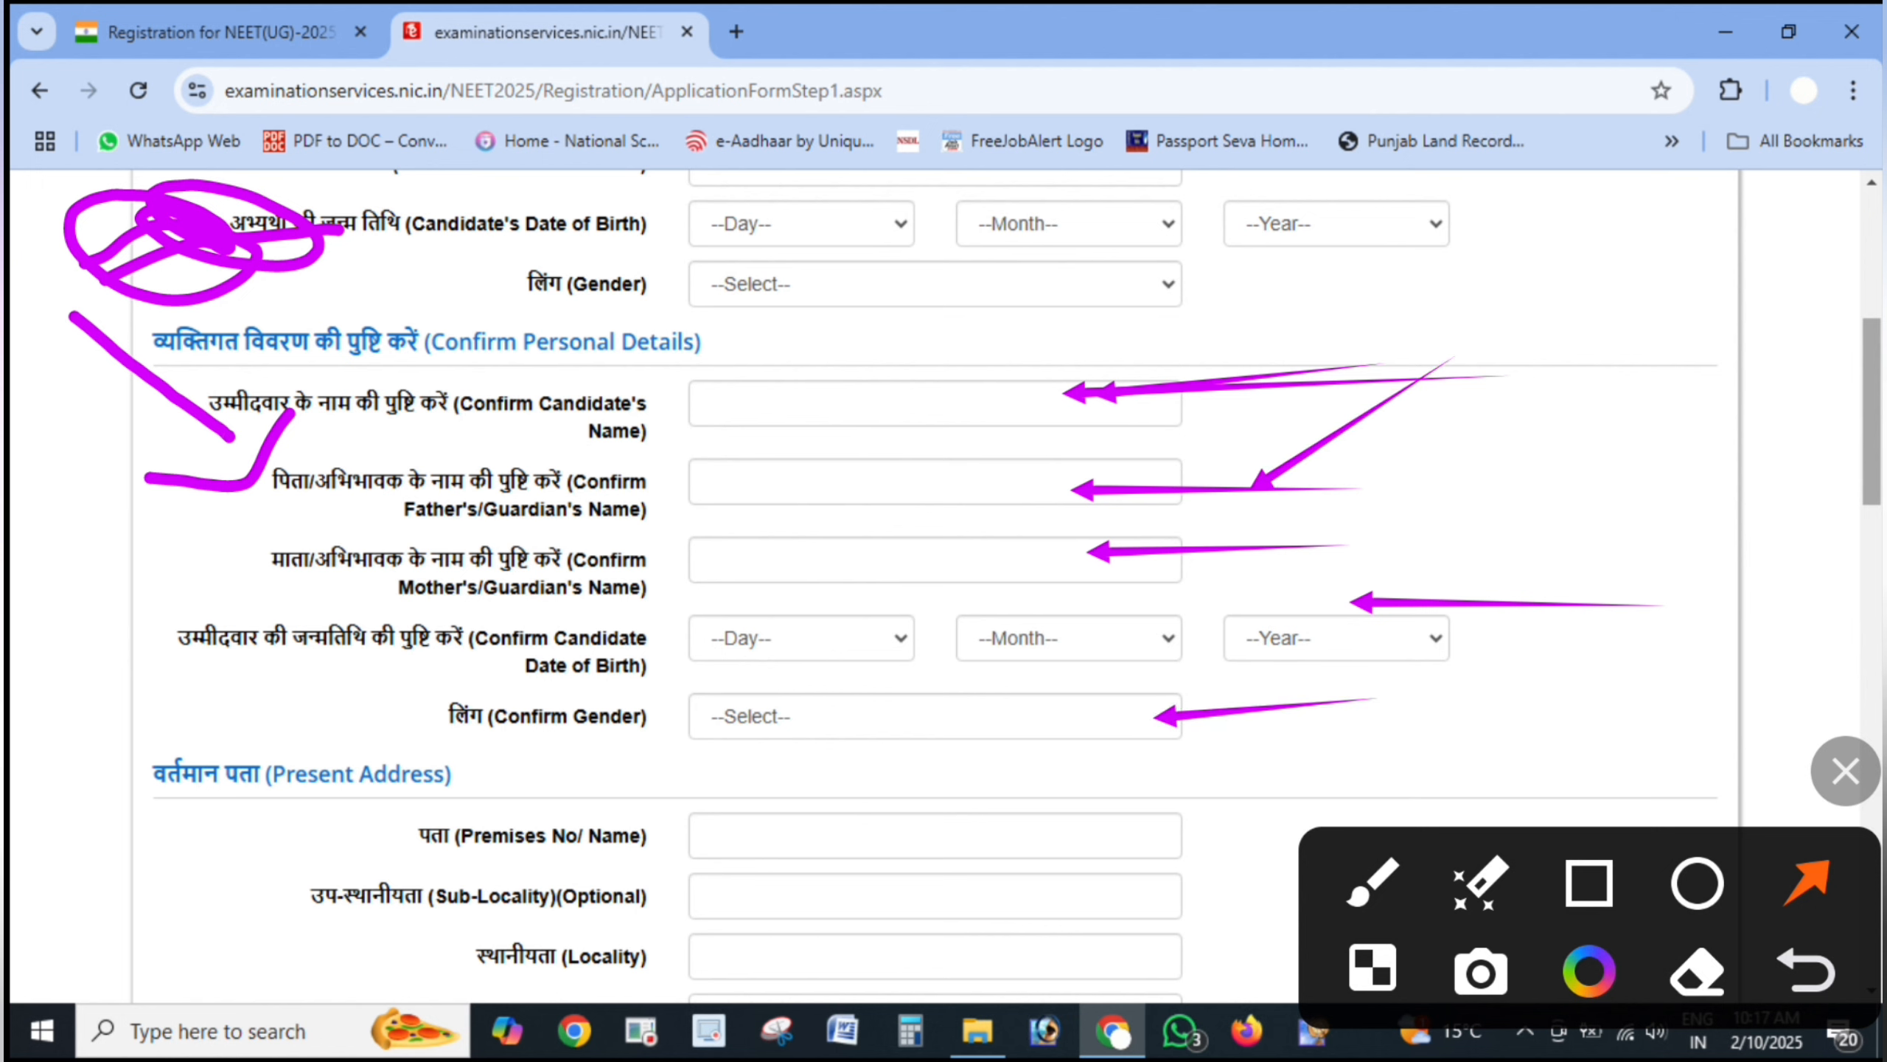
{"action": "left_click_drag", "start_coordinate": [1472, 402], "coordinate": [1279, 252]}
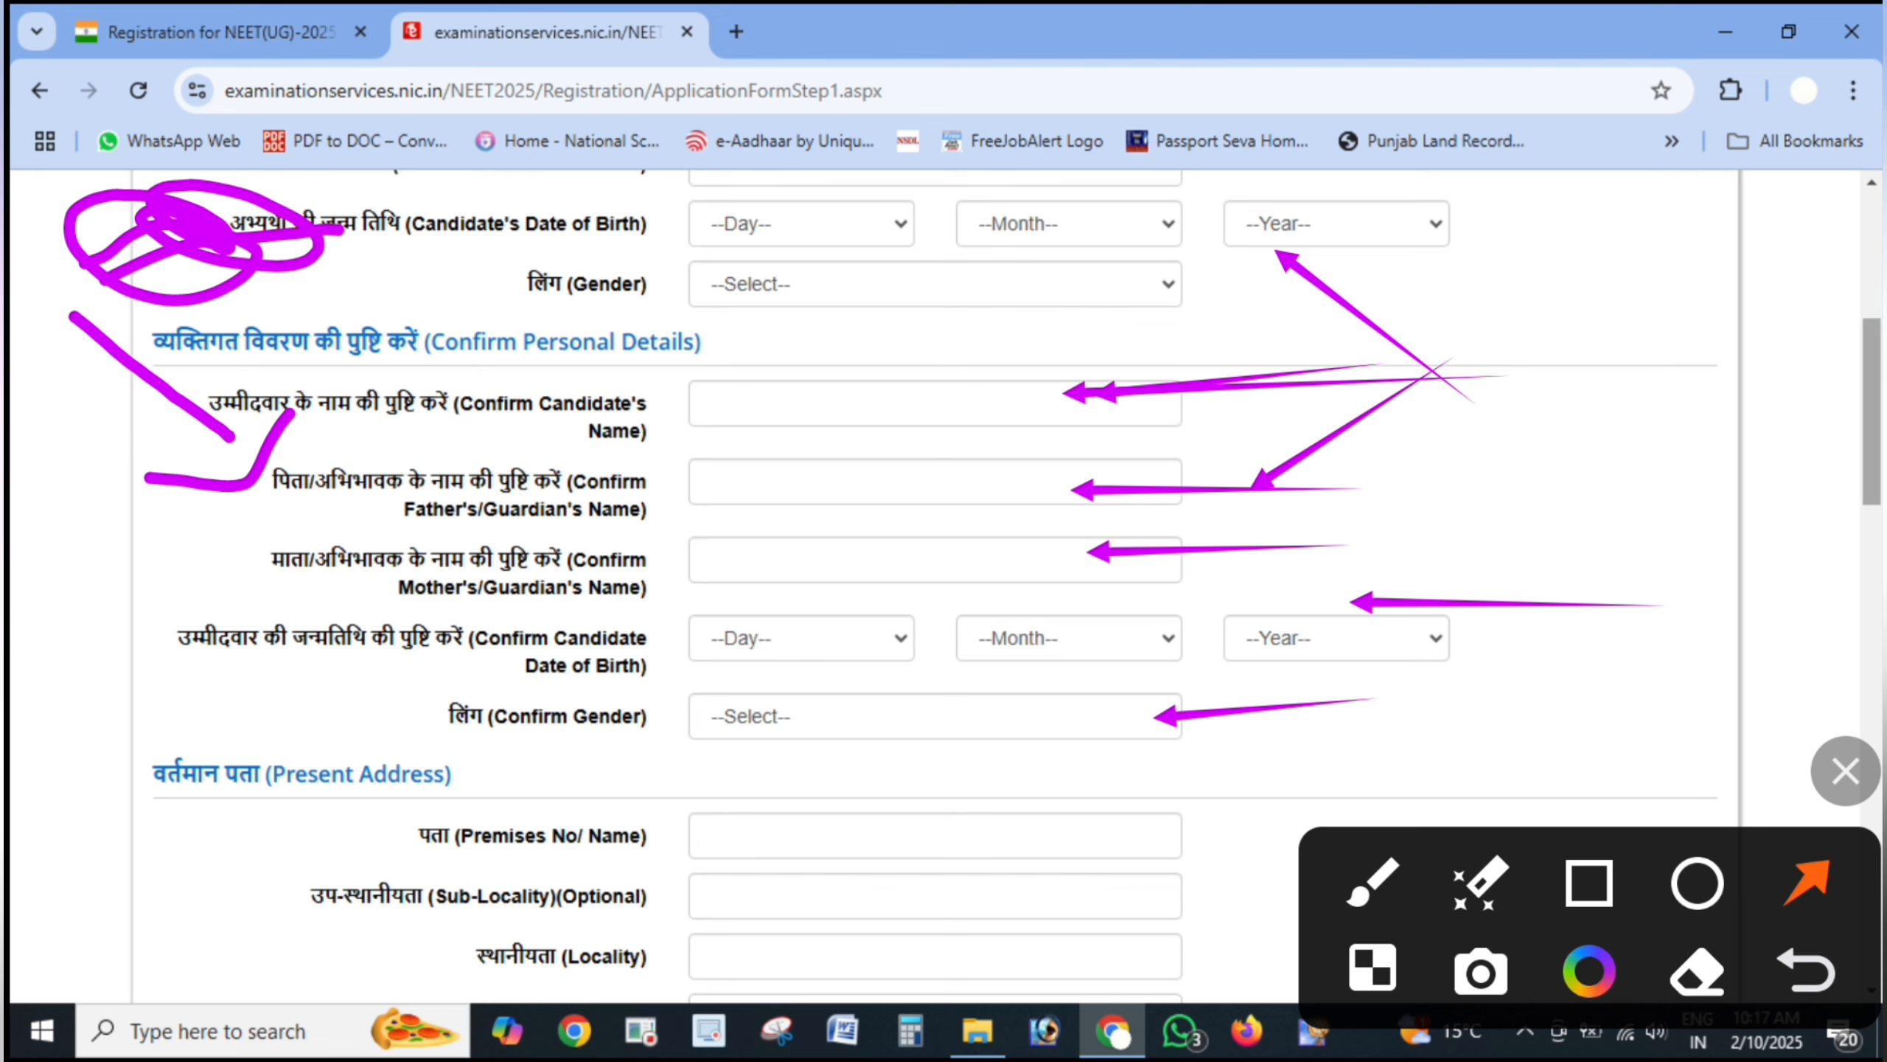
{"action": "left_click", "coordinate": [1846, 771]}
- Scroll to the Present Address section, circling its heading and then undoing the circle
{"action": "scroll", "coordinate": [936, 586], "scroll_direction": "down", "scroll_amount": 3}
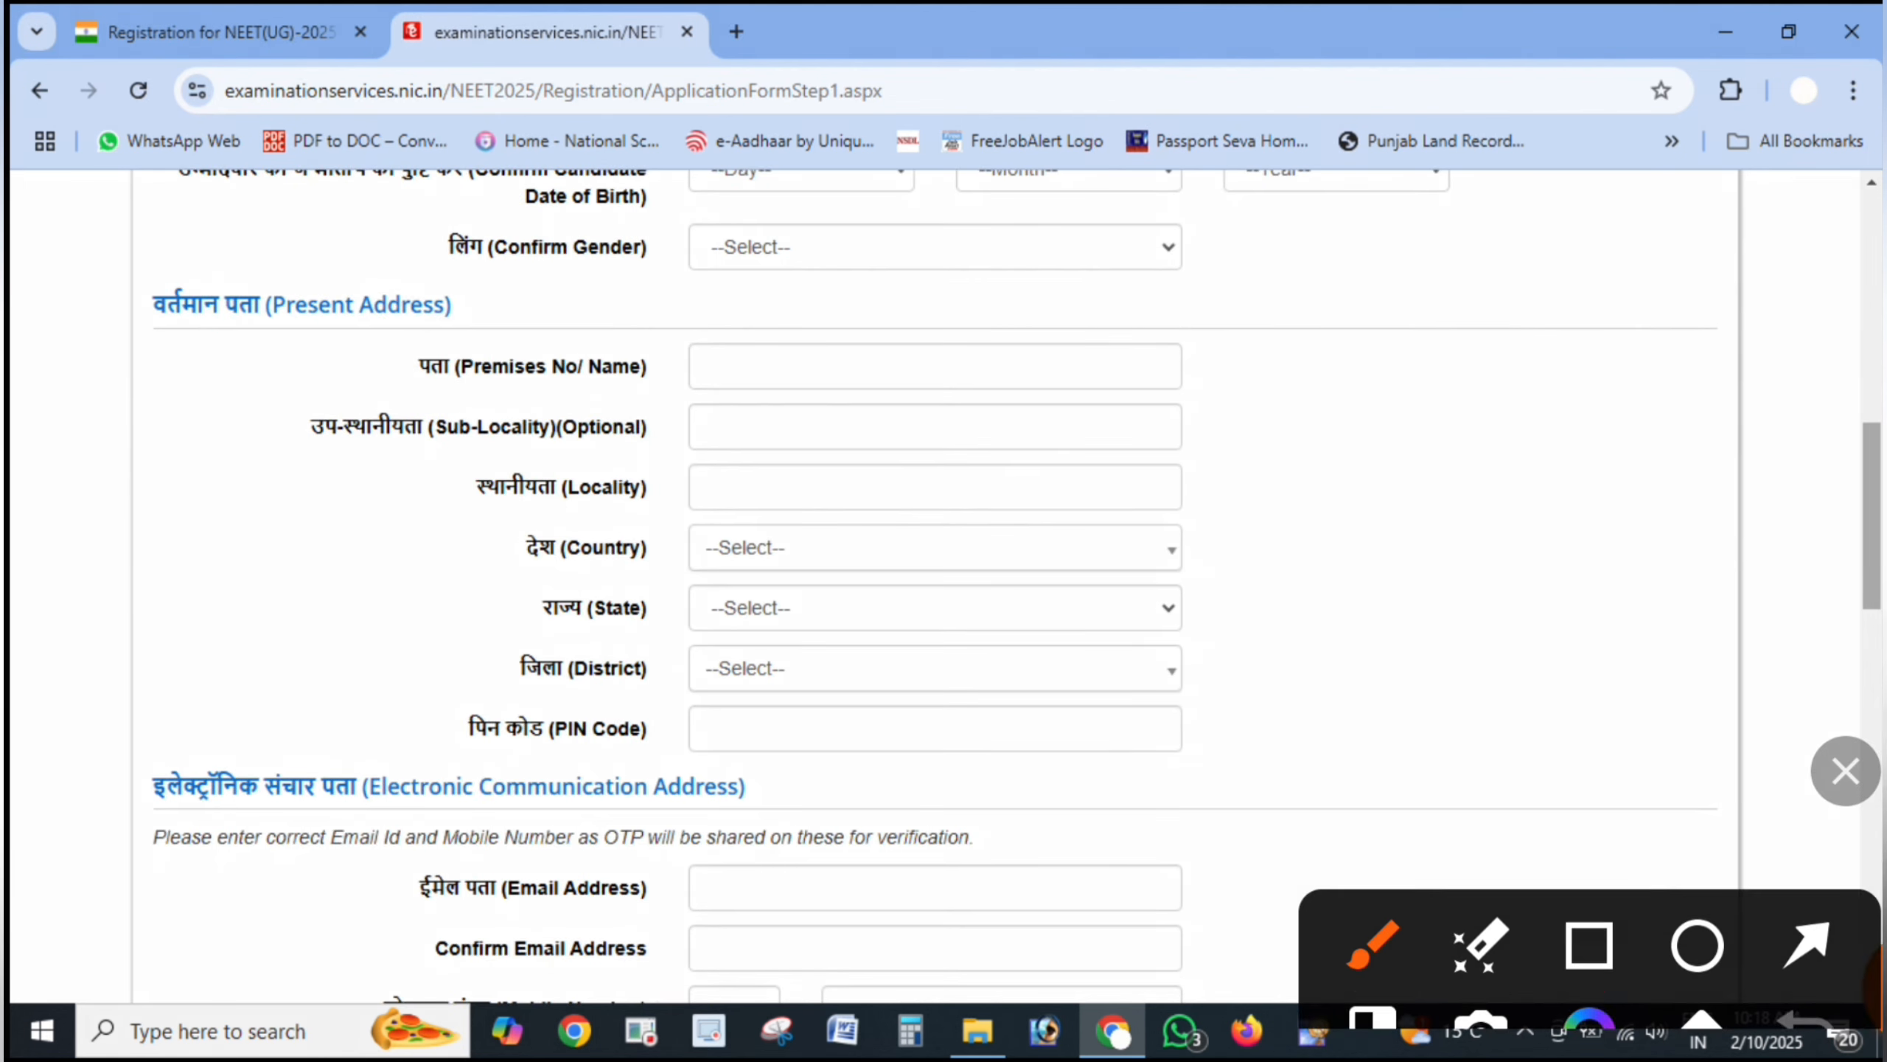
{"action": "mouse_move", "coordinate": [509, 277]}
{"action": "left_mouse_down"}
{"action": "mouse_move", "coordinate": [197, 328]}
{"action": "mouse_move", "coordinate": [299, 228]}
{"action": "left_mouse_up"}
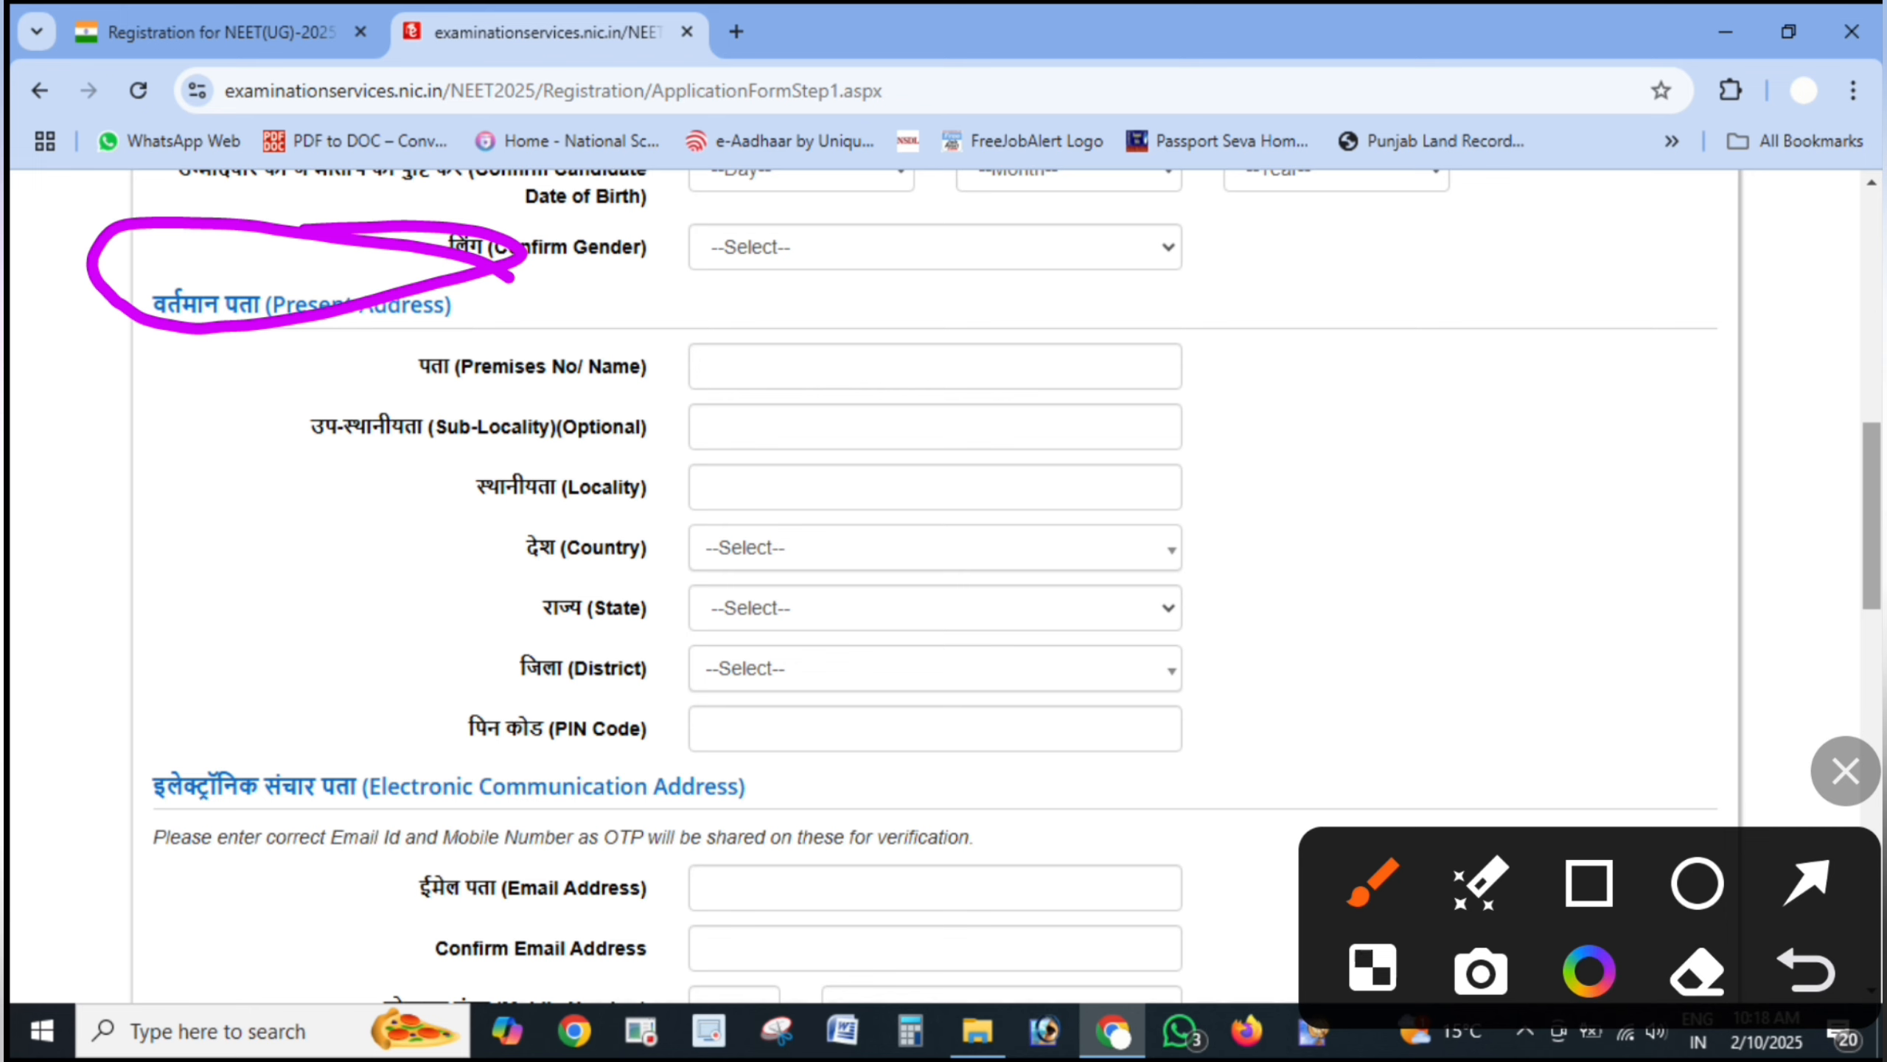
{"action": "left_click", "coordinate": [1806, 971]}
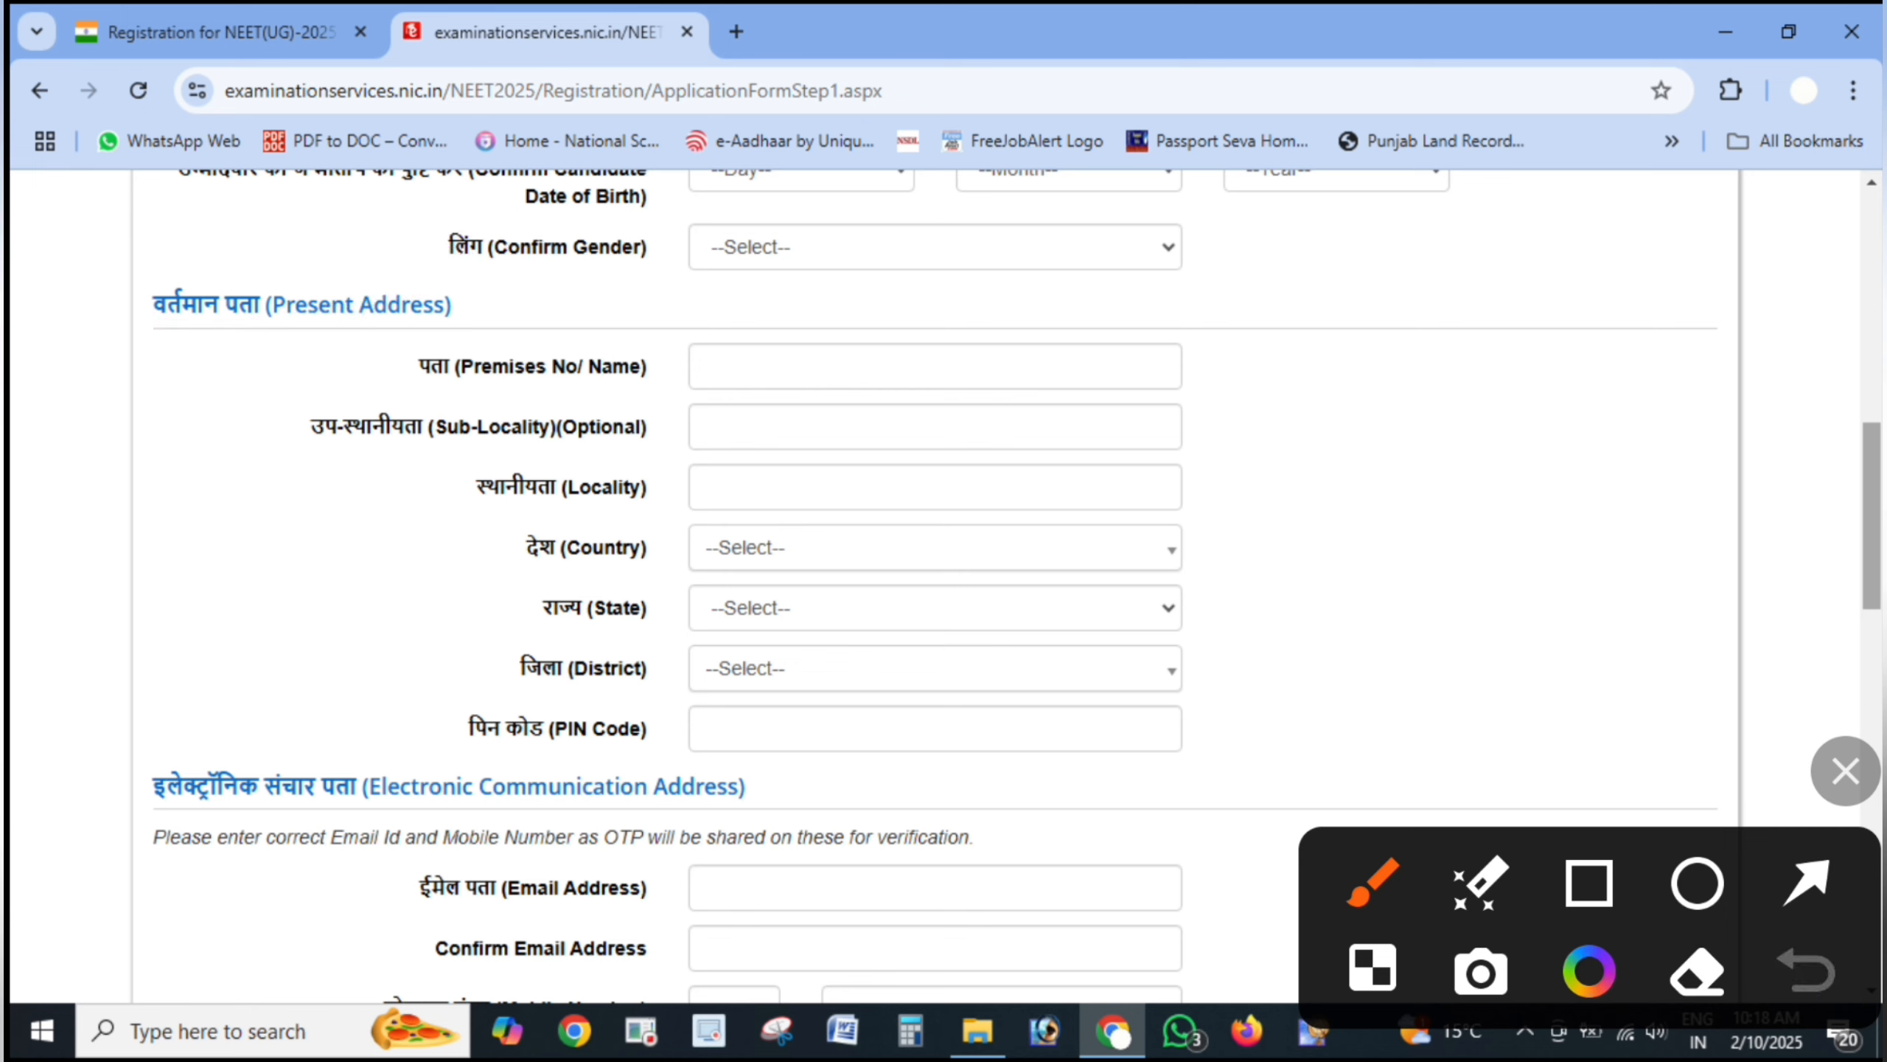
{"action": "left_click", "coordinate": [1806, 882]}
- Point arrows at the Premises No/Name, Sub-Locality, Locality and Country fields
{"action": "left_click_drag", "start_coordinate": [1367, 356], "coordinate": [1107, 358]}
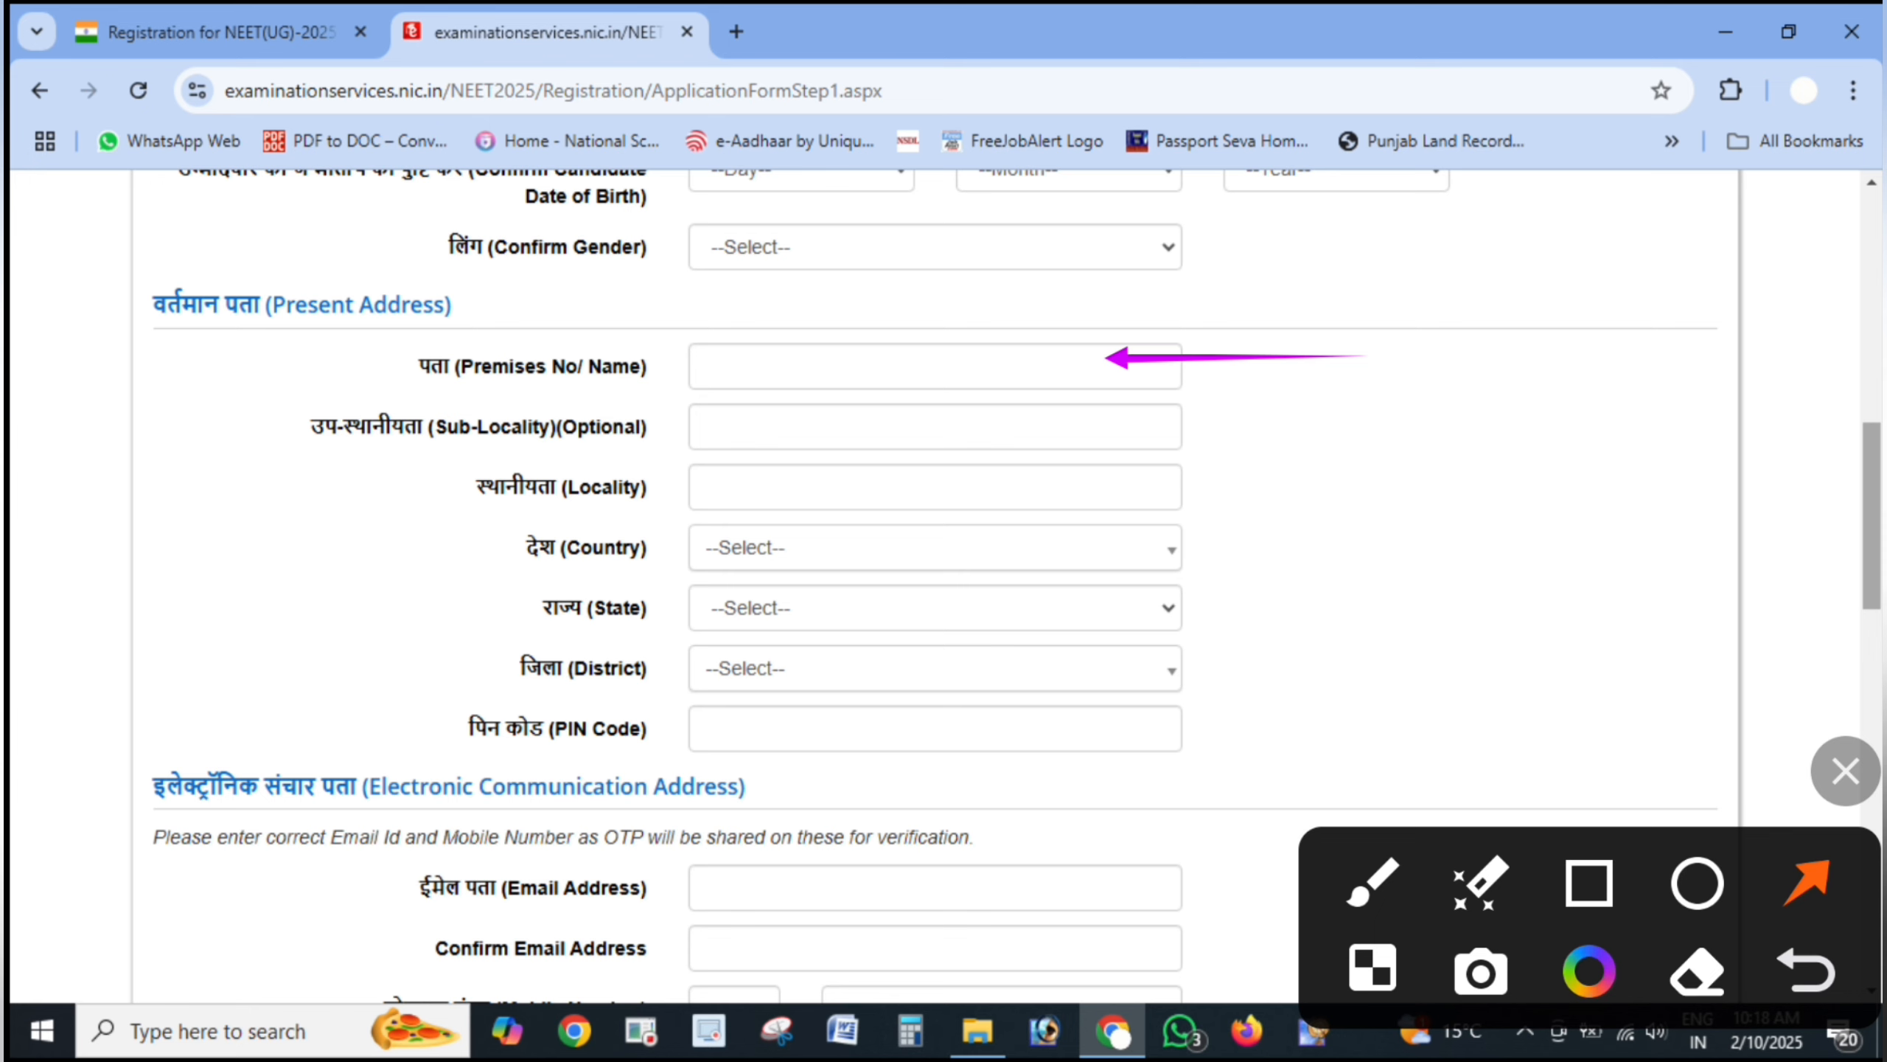
{"action": "left_click_drag", "start_coordinate": [1382, 430], "coordinate": [1093, 418]}
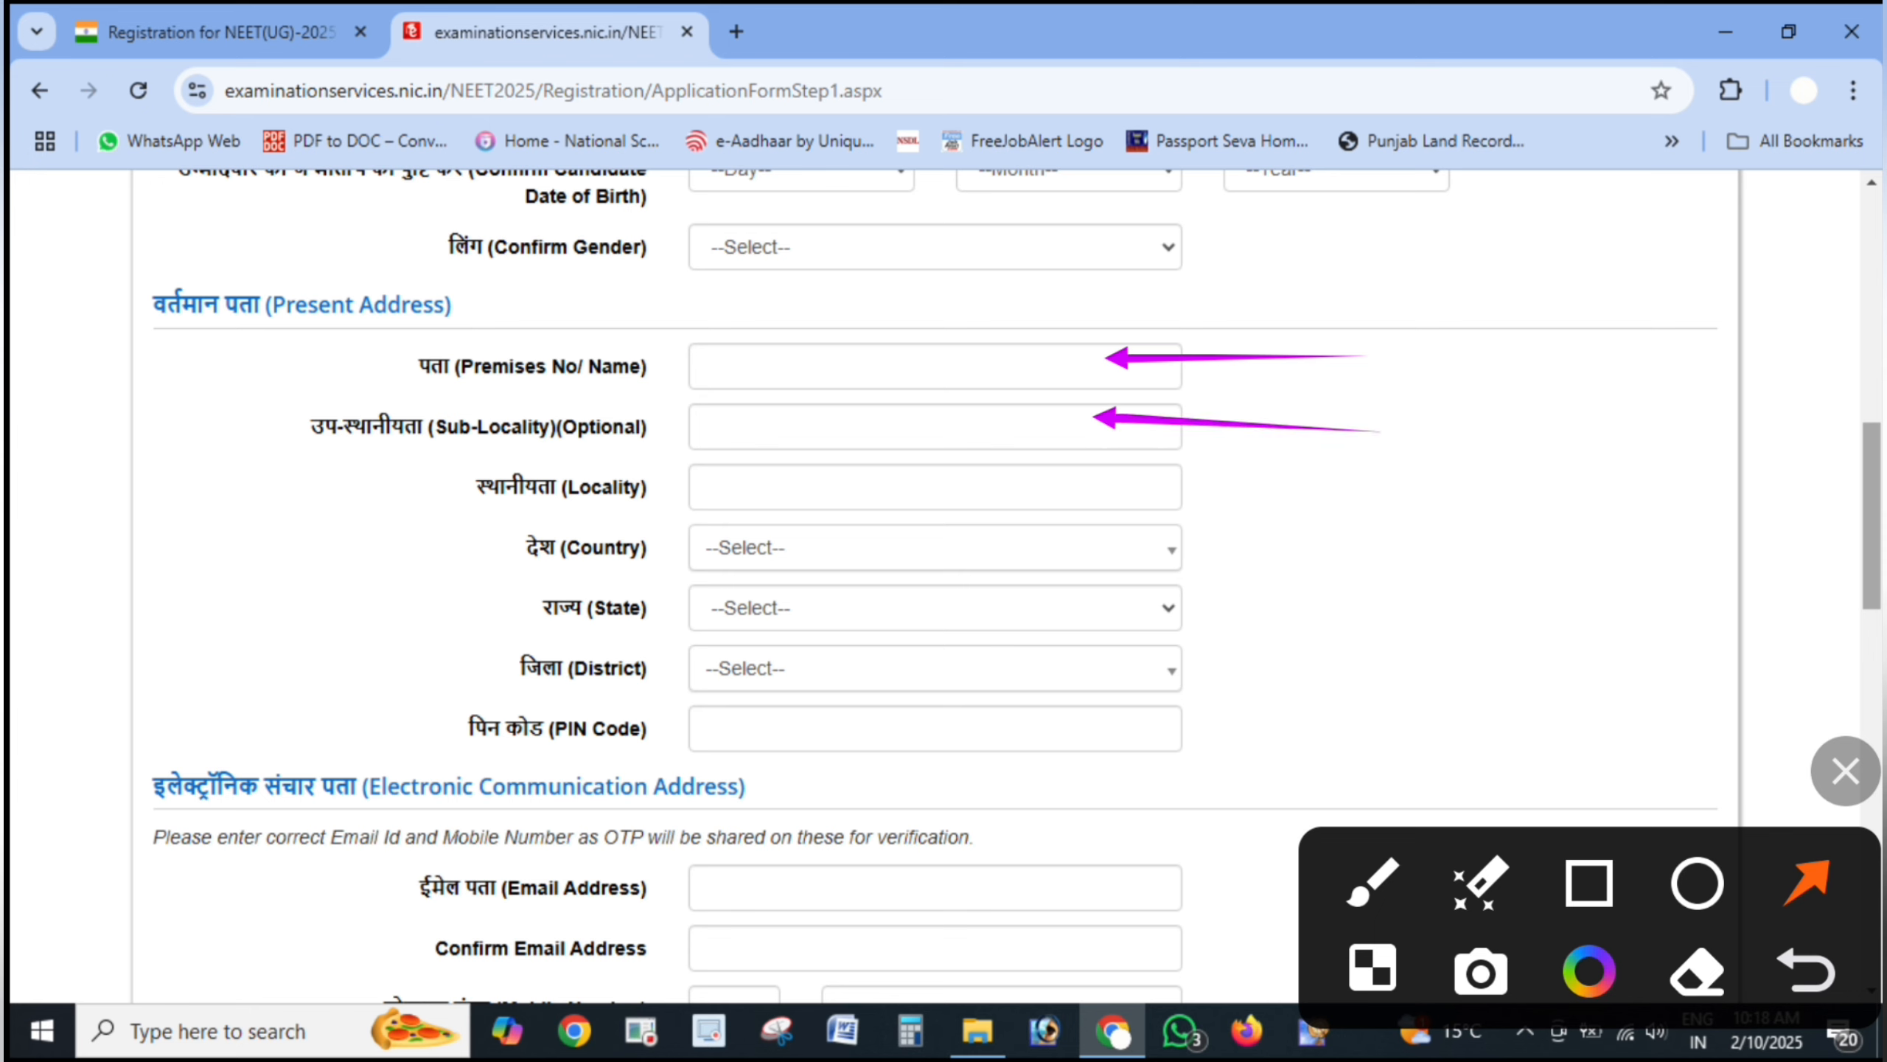
{"action": "left_click_drag", "start_coordinate": [1340, 491], "coordinate": [1126, 470]}
{"action": "left_click_drag", "start_coordinate": [1356, 559], "coordinate": [1121, 530]}
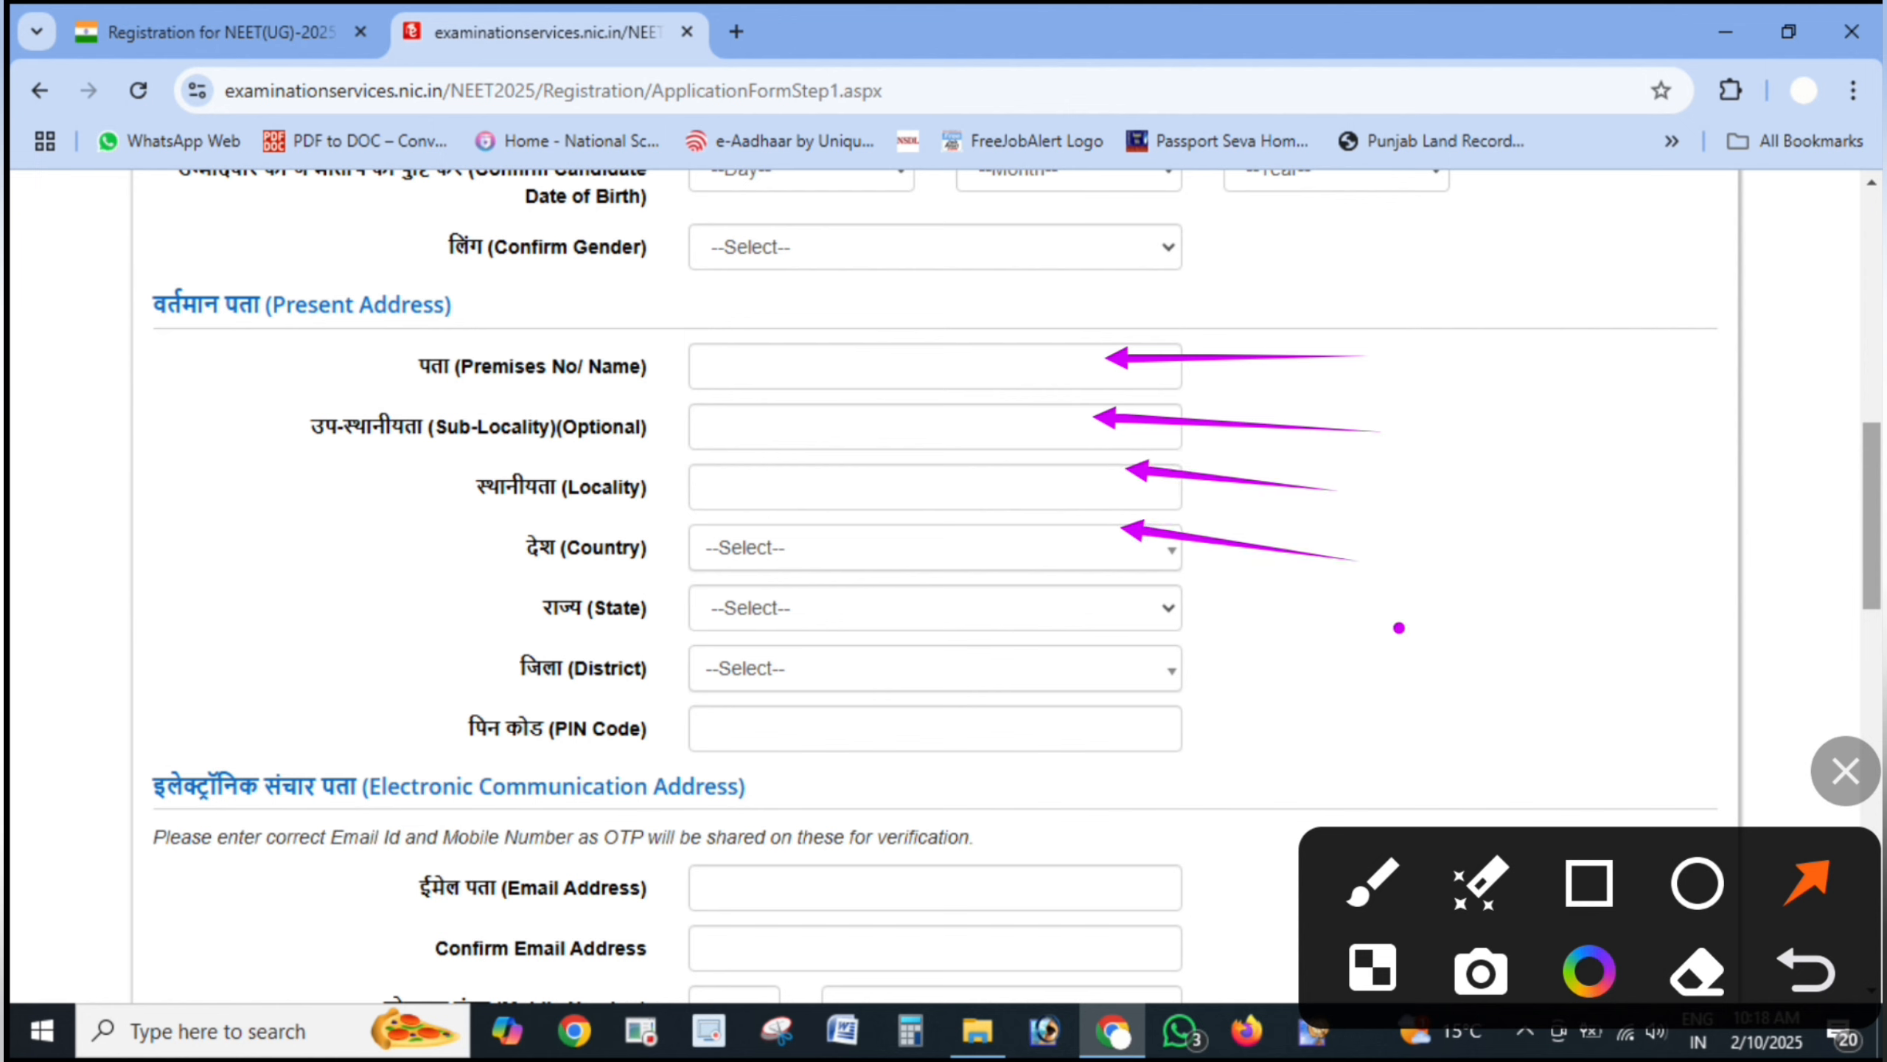
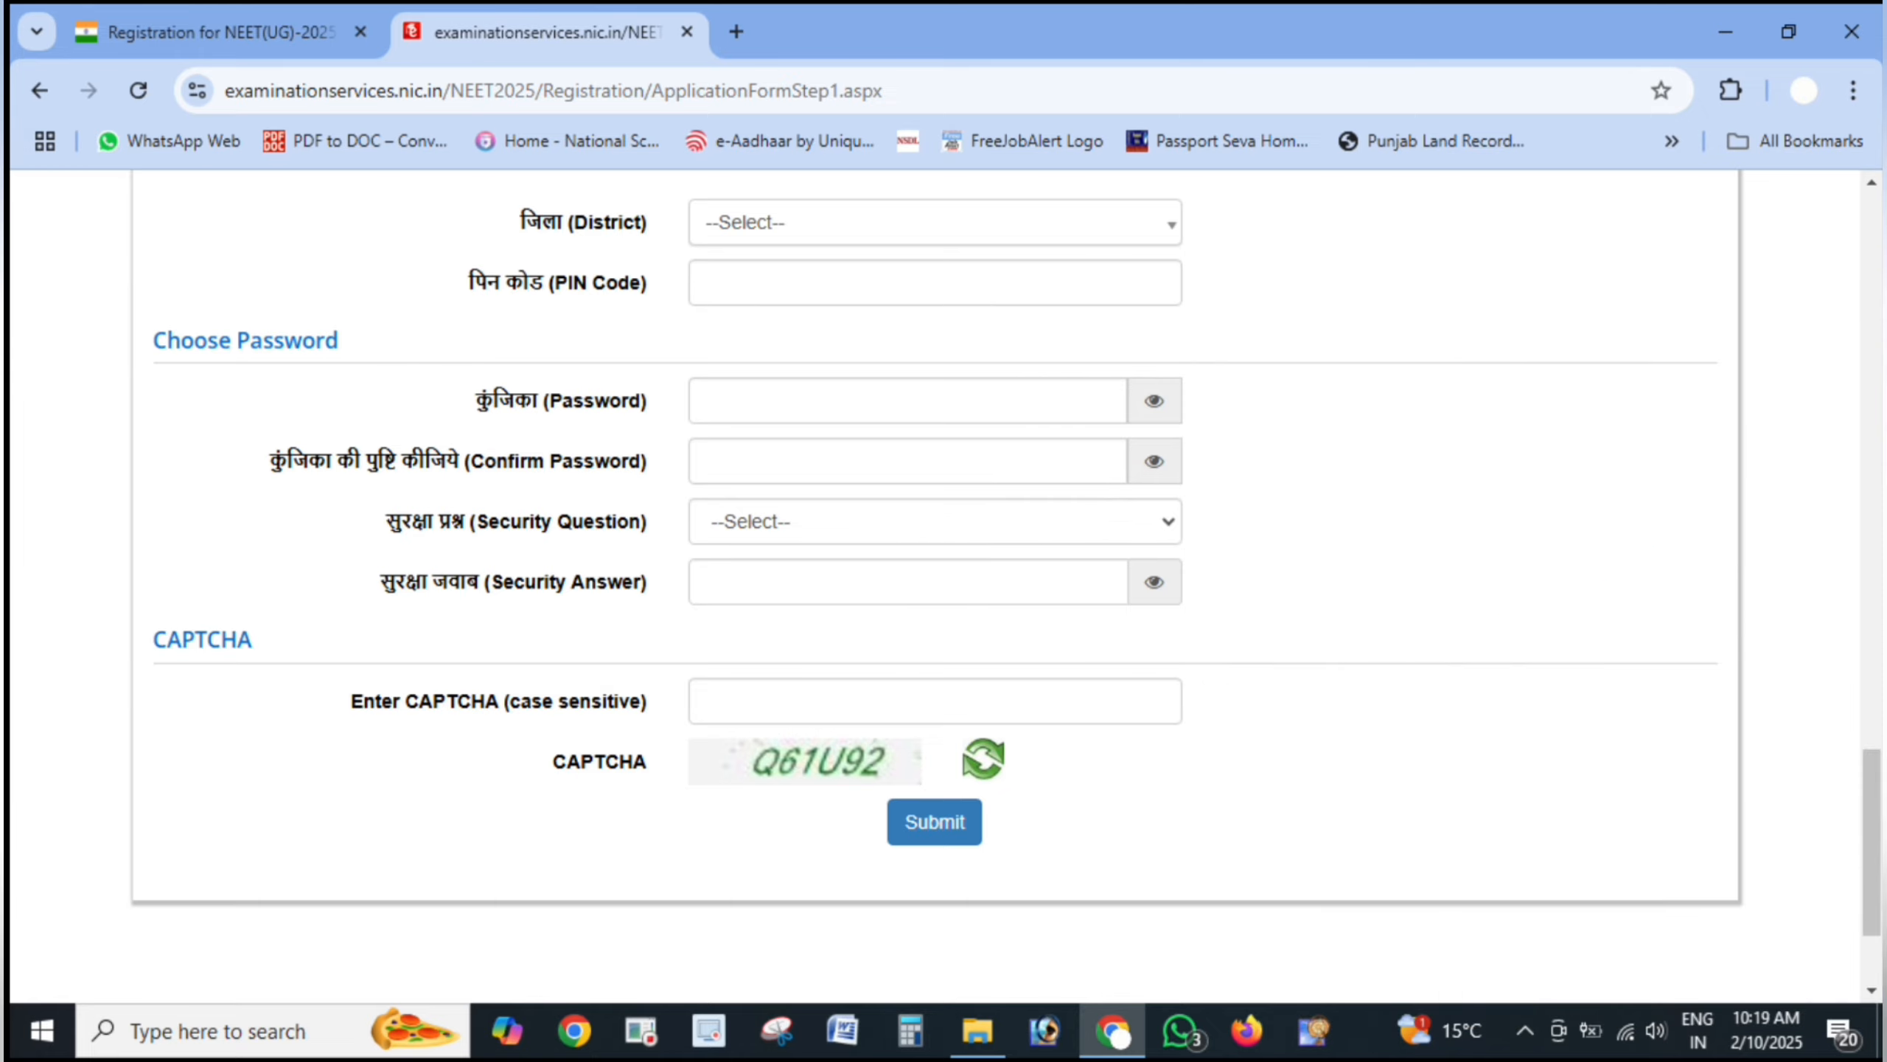
- Annotate the password fields of the registration form
{"action": "left_click_drag", "start_coordinate": [1300, 564], "coordinate": [557, 565]}
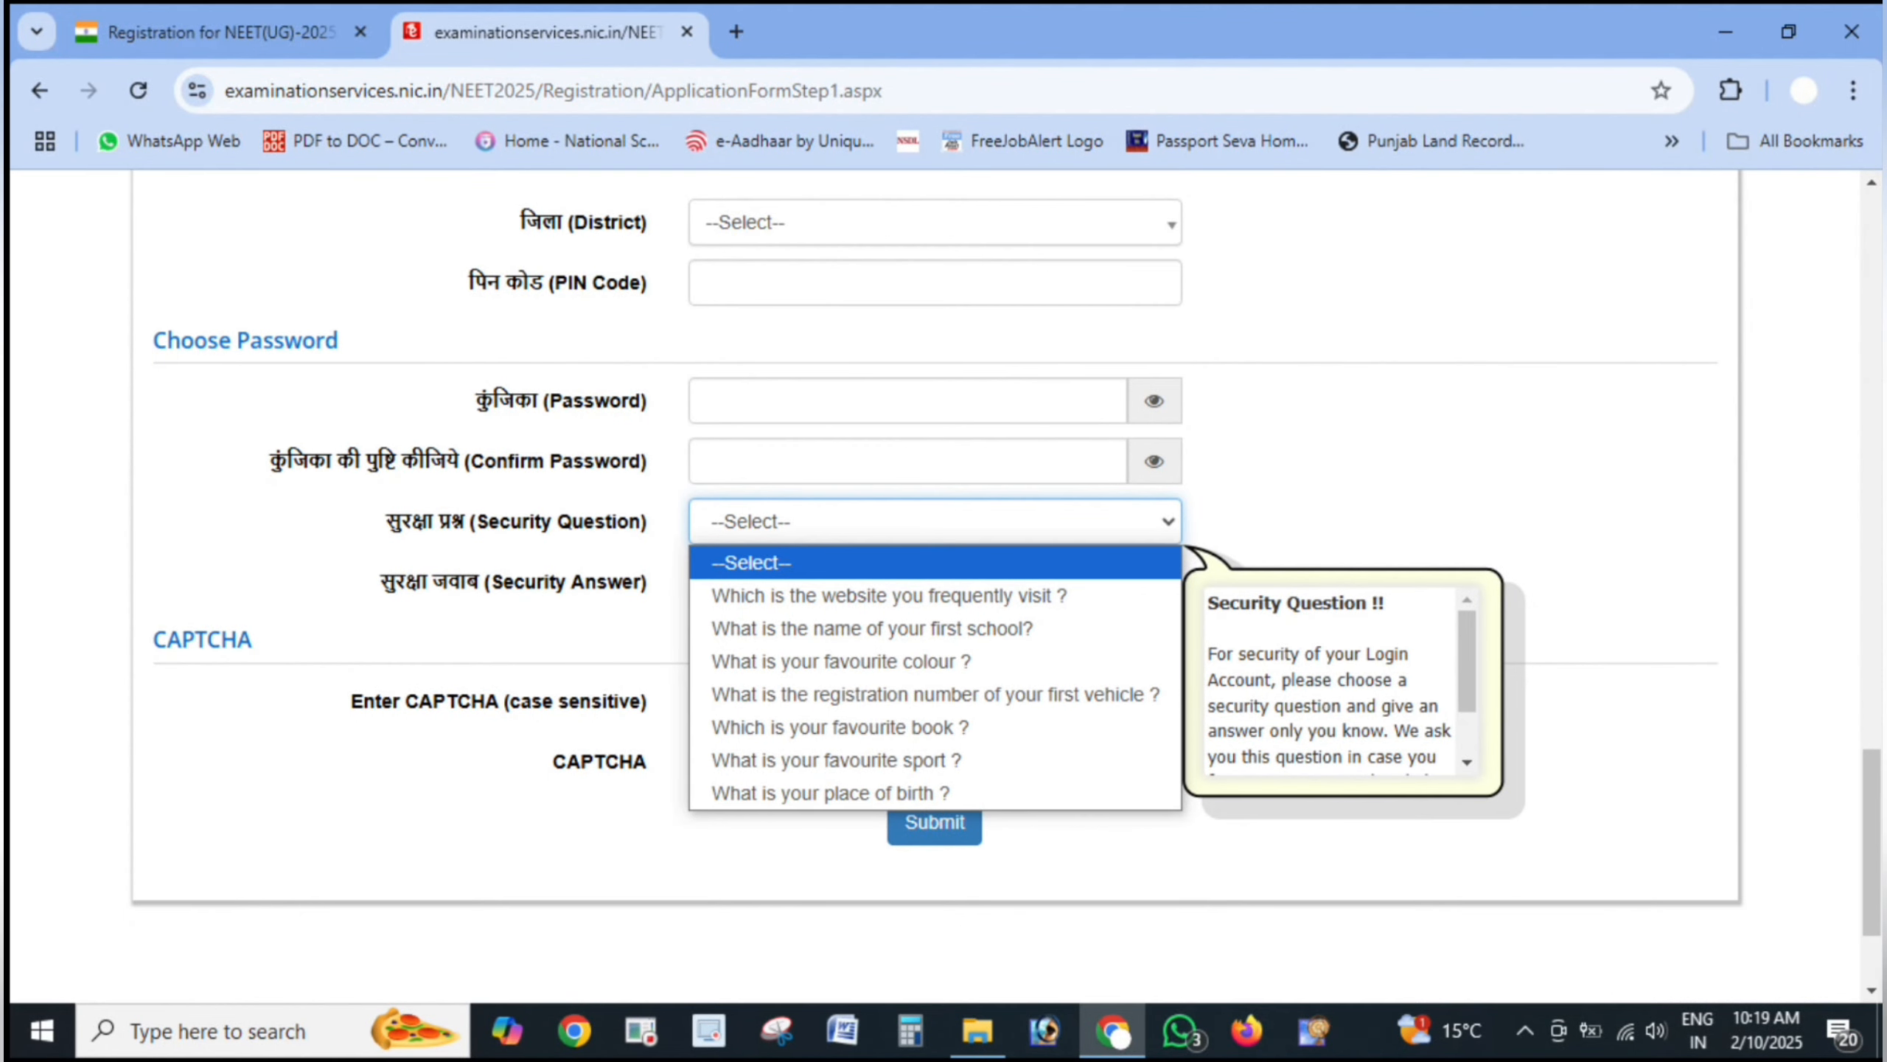
{"action": "left_click", "coordinate": [1846, 771]}
{"action": "left_click_drag", "start_coordinate": [362, 616], "coordinate": [717, 606]}
{"action": "left_click", "coordinate": [1806, 970]}
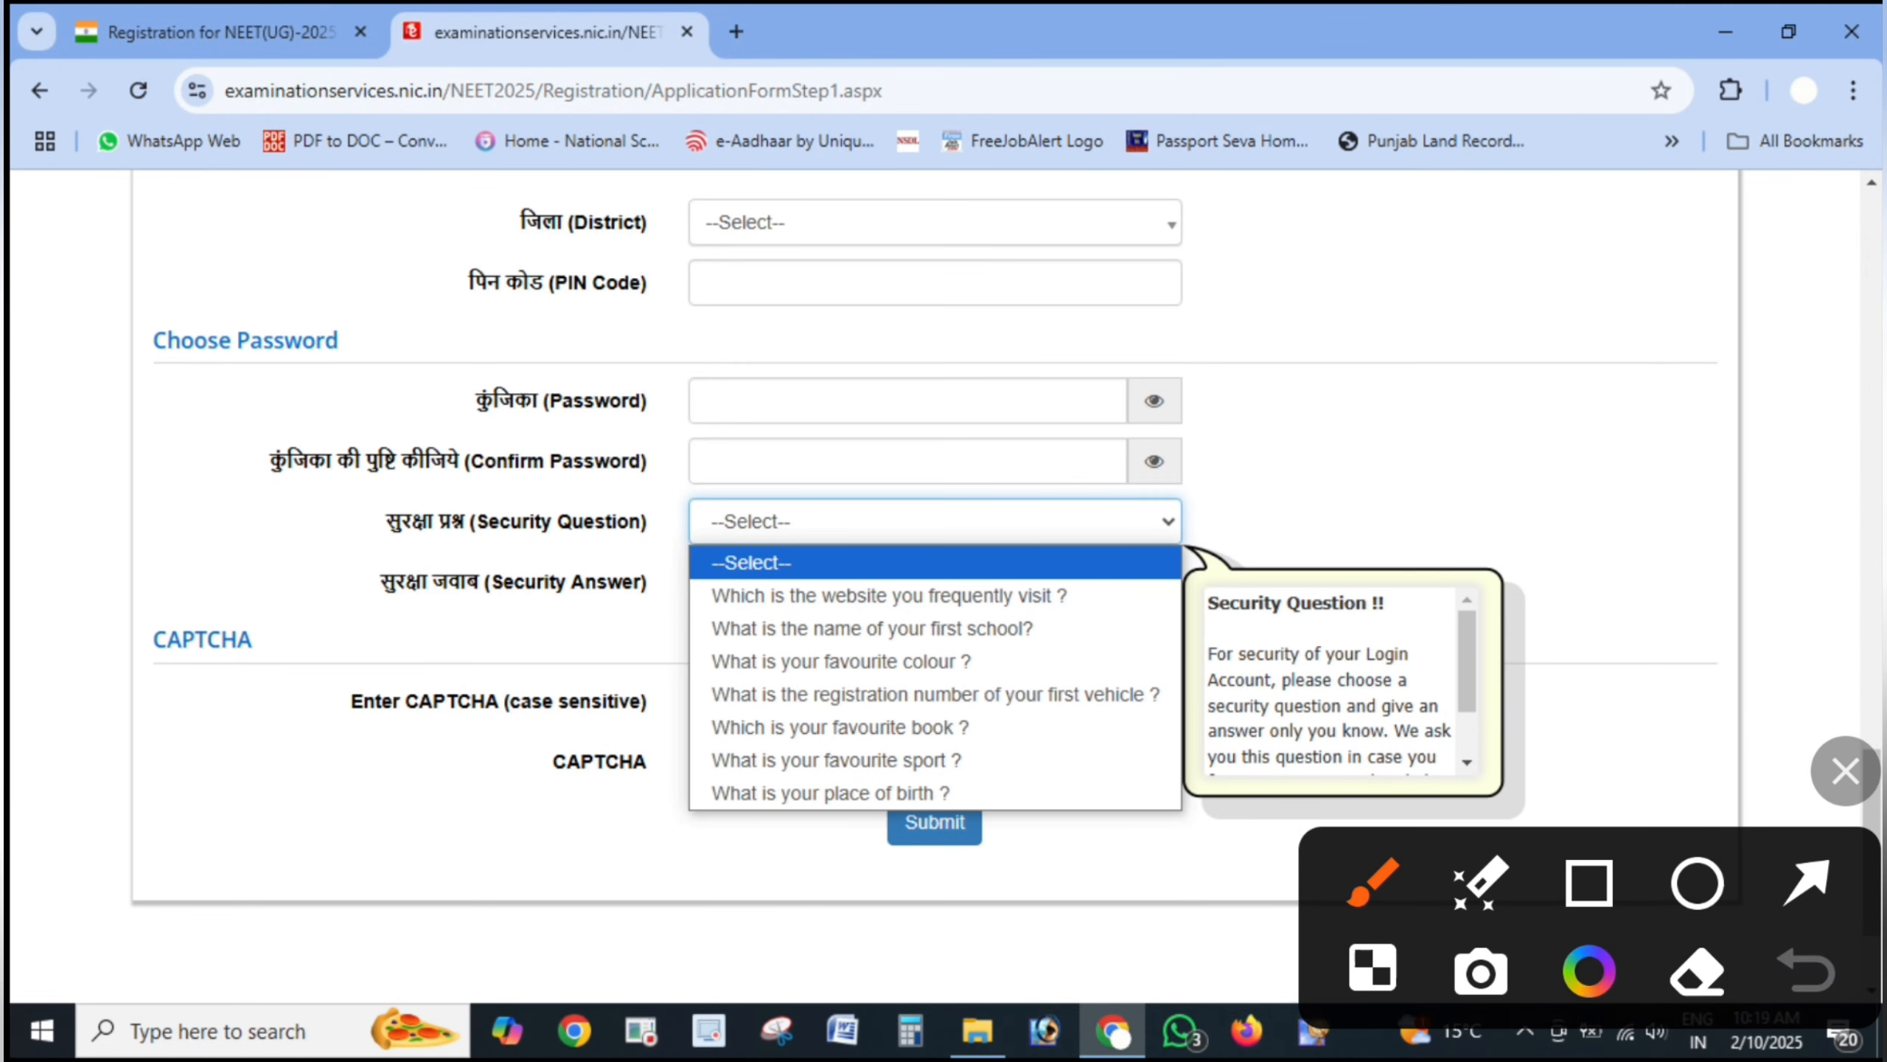
{"action": "left_click", "coordinate": [1807, 882]}
{"action": "left_click_drag", "start_coordinate": [496, 631], "coordinate": [714, 607]}
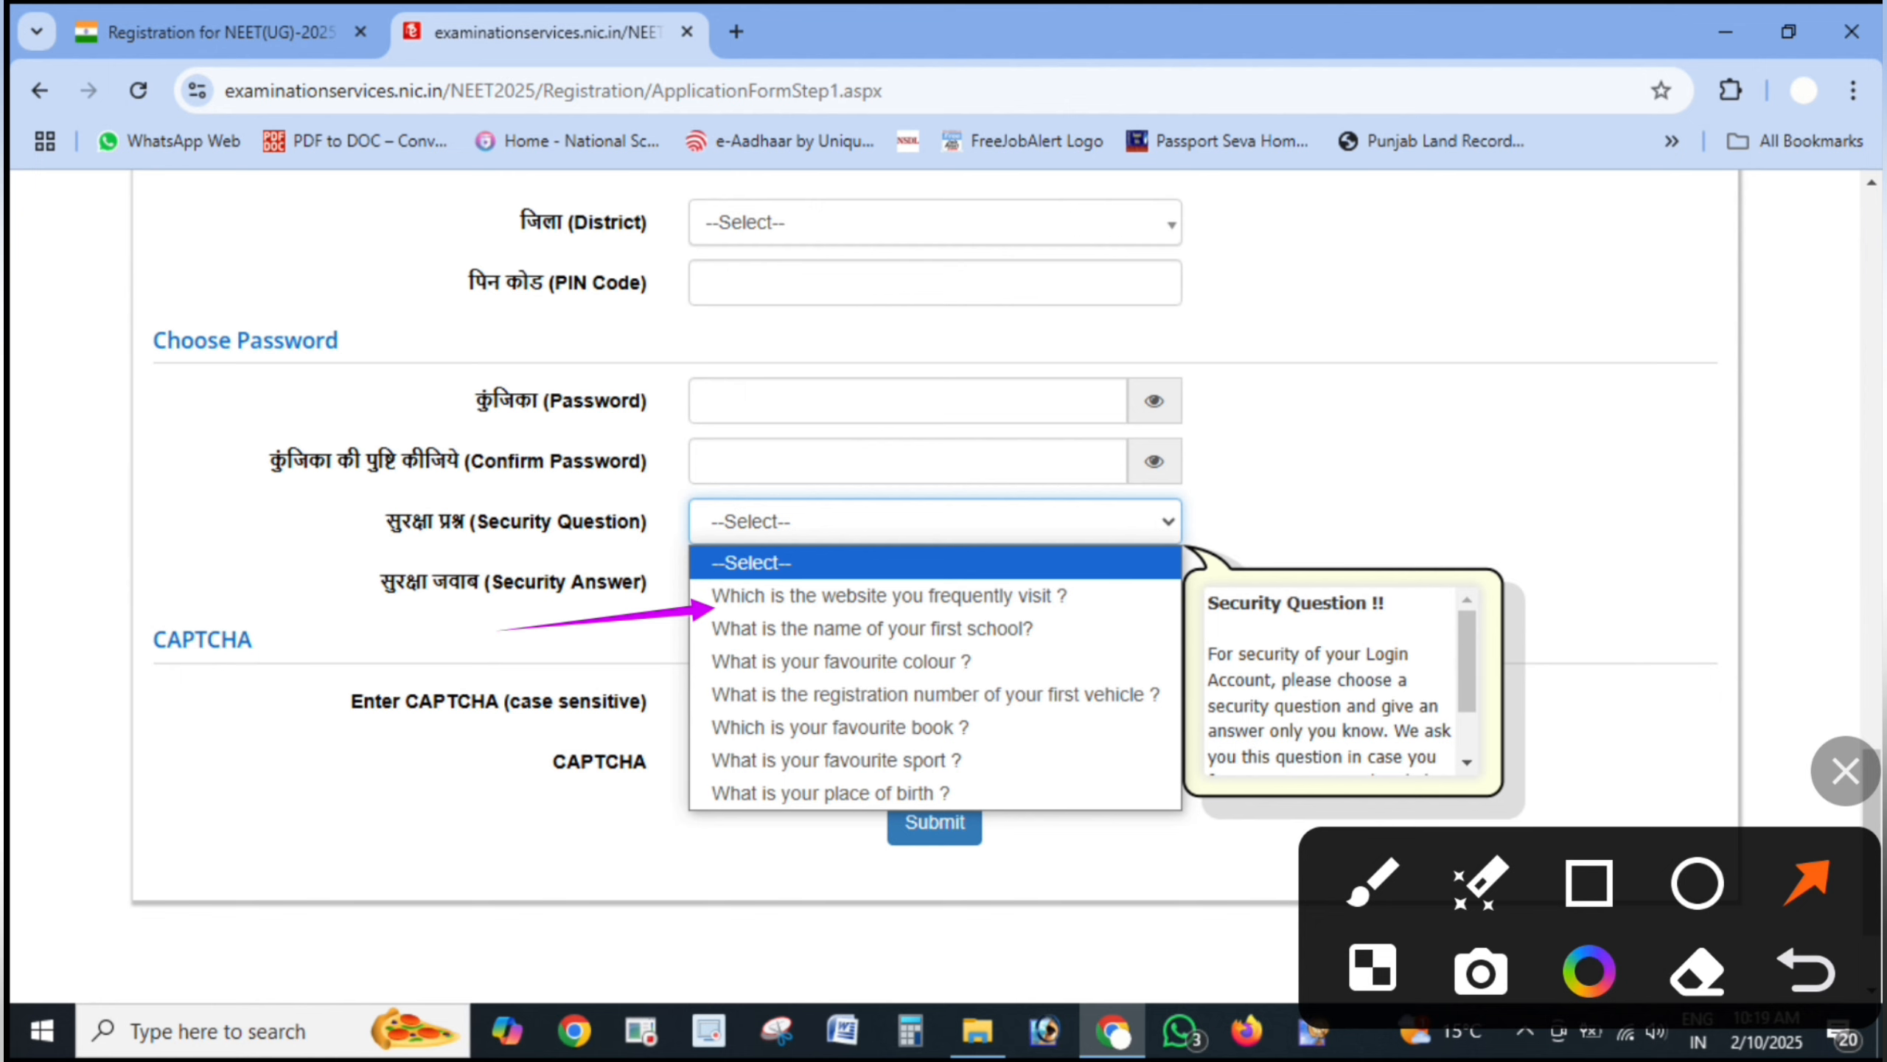
- Mark the security question and security answer fields
{"action": "left_click_drag", "start_coordinate": [565, 699], "coordinate": [740, 622]}
{"action": "left_click_drag", "start_coordinate": [642, 743], "coordinate": [752, 664]}
{"action": "left_click_drag", "start_coordinate": [665, 821], "coordinate": [749, 724]}
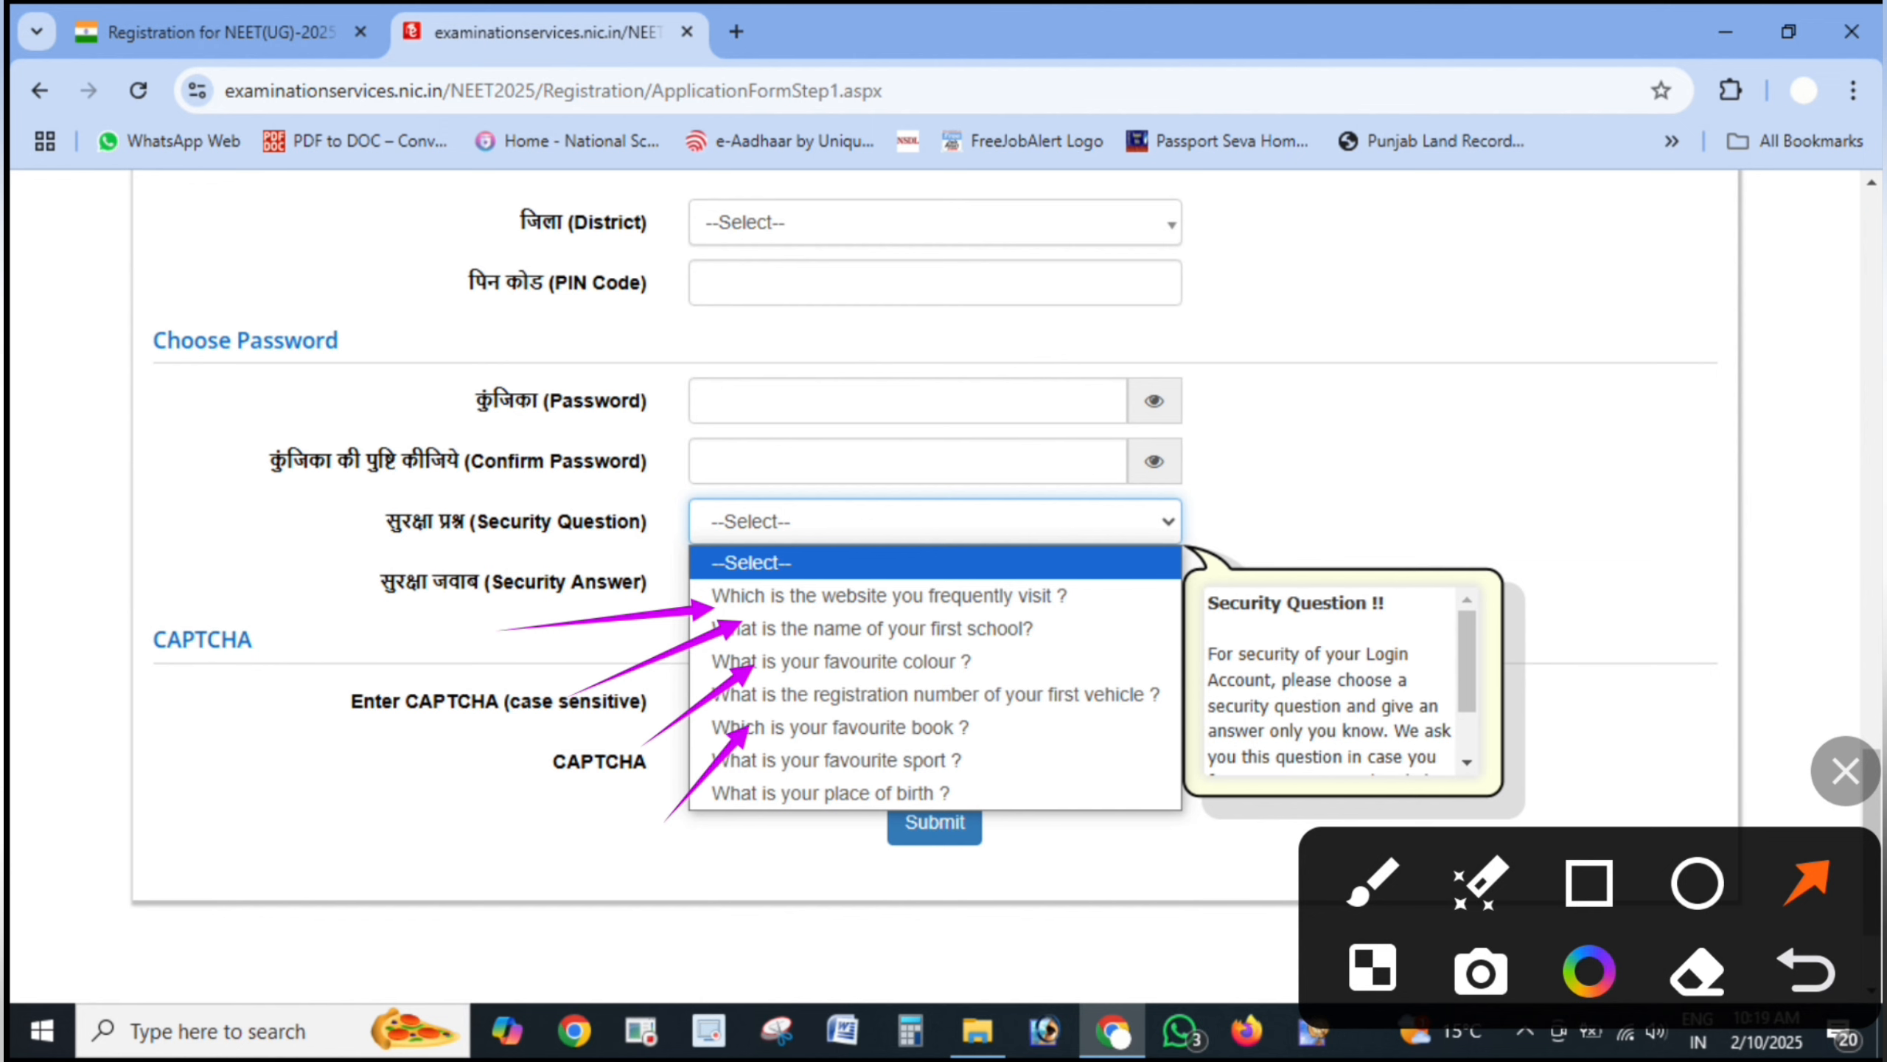
{"action": "left_click_drag", "start_coordinate": [817, 859], "coordinate": [817, 766]}
{"action": "left_click_drag", "start_coordinate": [1067, 831], "coordinate": [953, 773]}
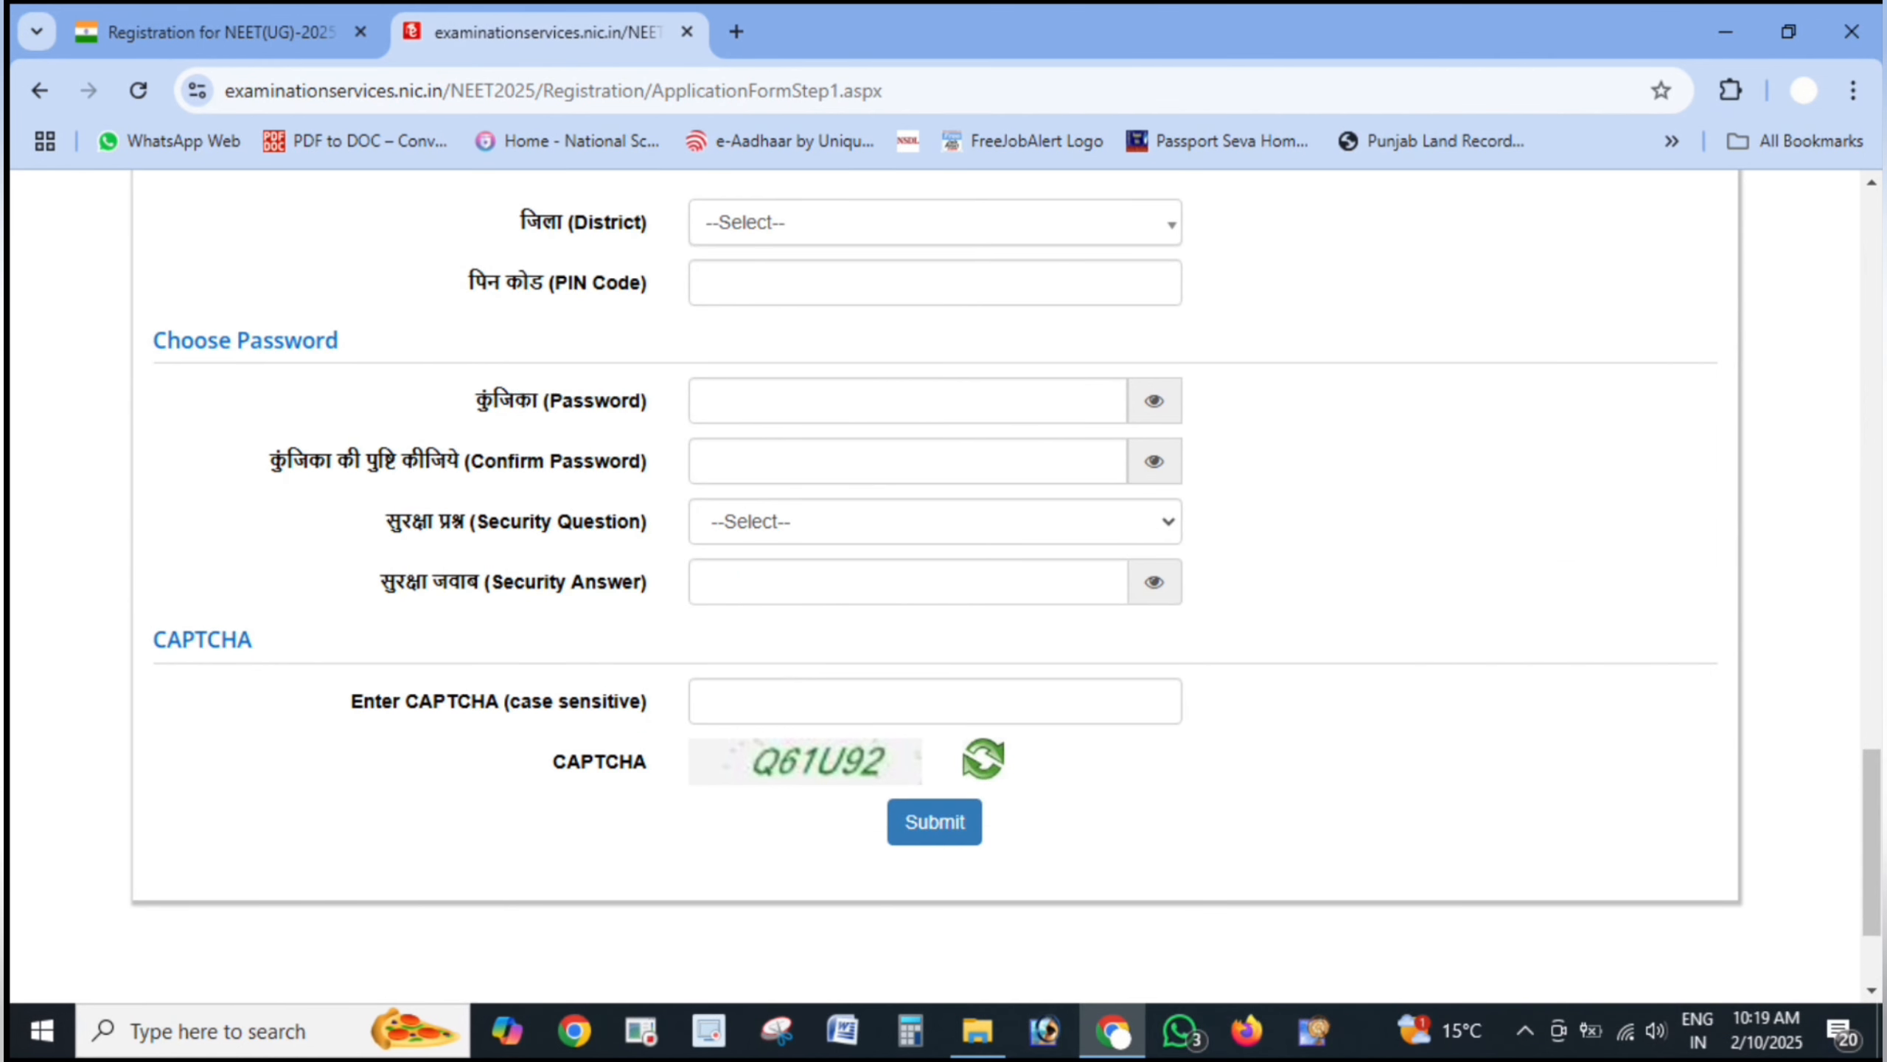
{"action": "left_click_drag", "start_coordinate": [1335, 610], "coordinate": [912, 584]}
{"action": "left_click", "coordinate": [1807, 971]}
{"action": "left_click", "coordinate": [1806, 882]}
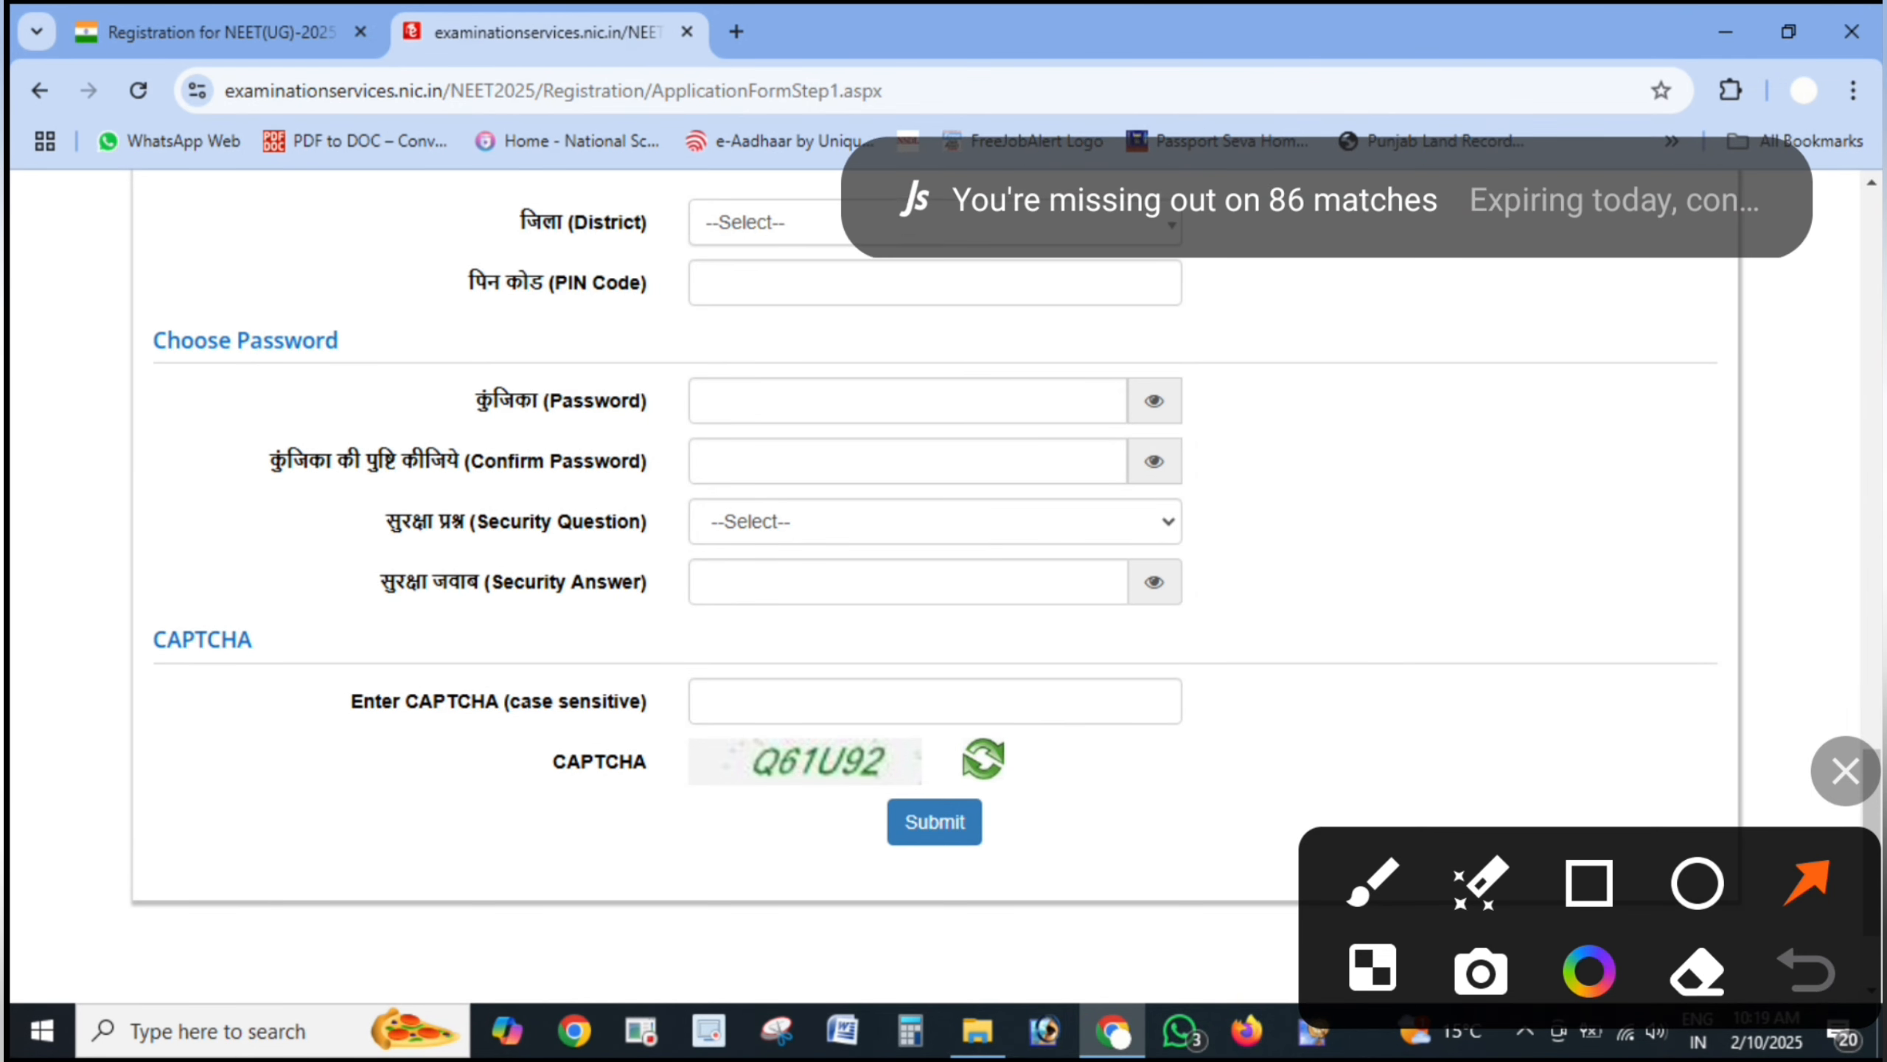
- Point out the CAPTCHA field and submit the form to reach the Review Page
{"action": "left_click_drag", "start_coordinate": [1387, 638], "coordinate": [970, 576]}
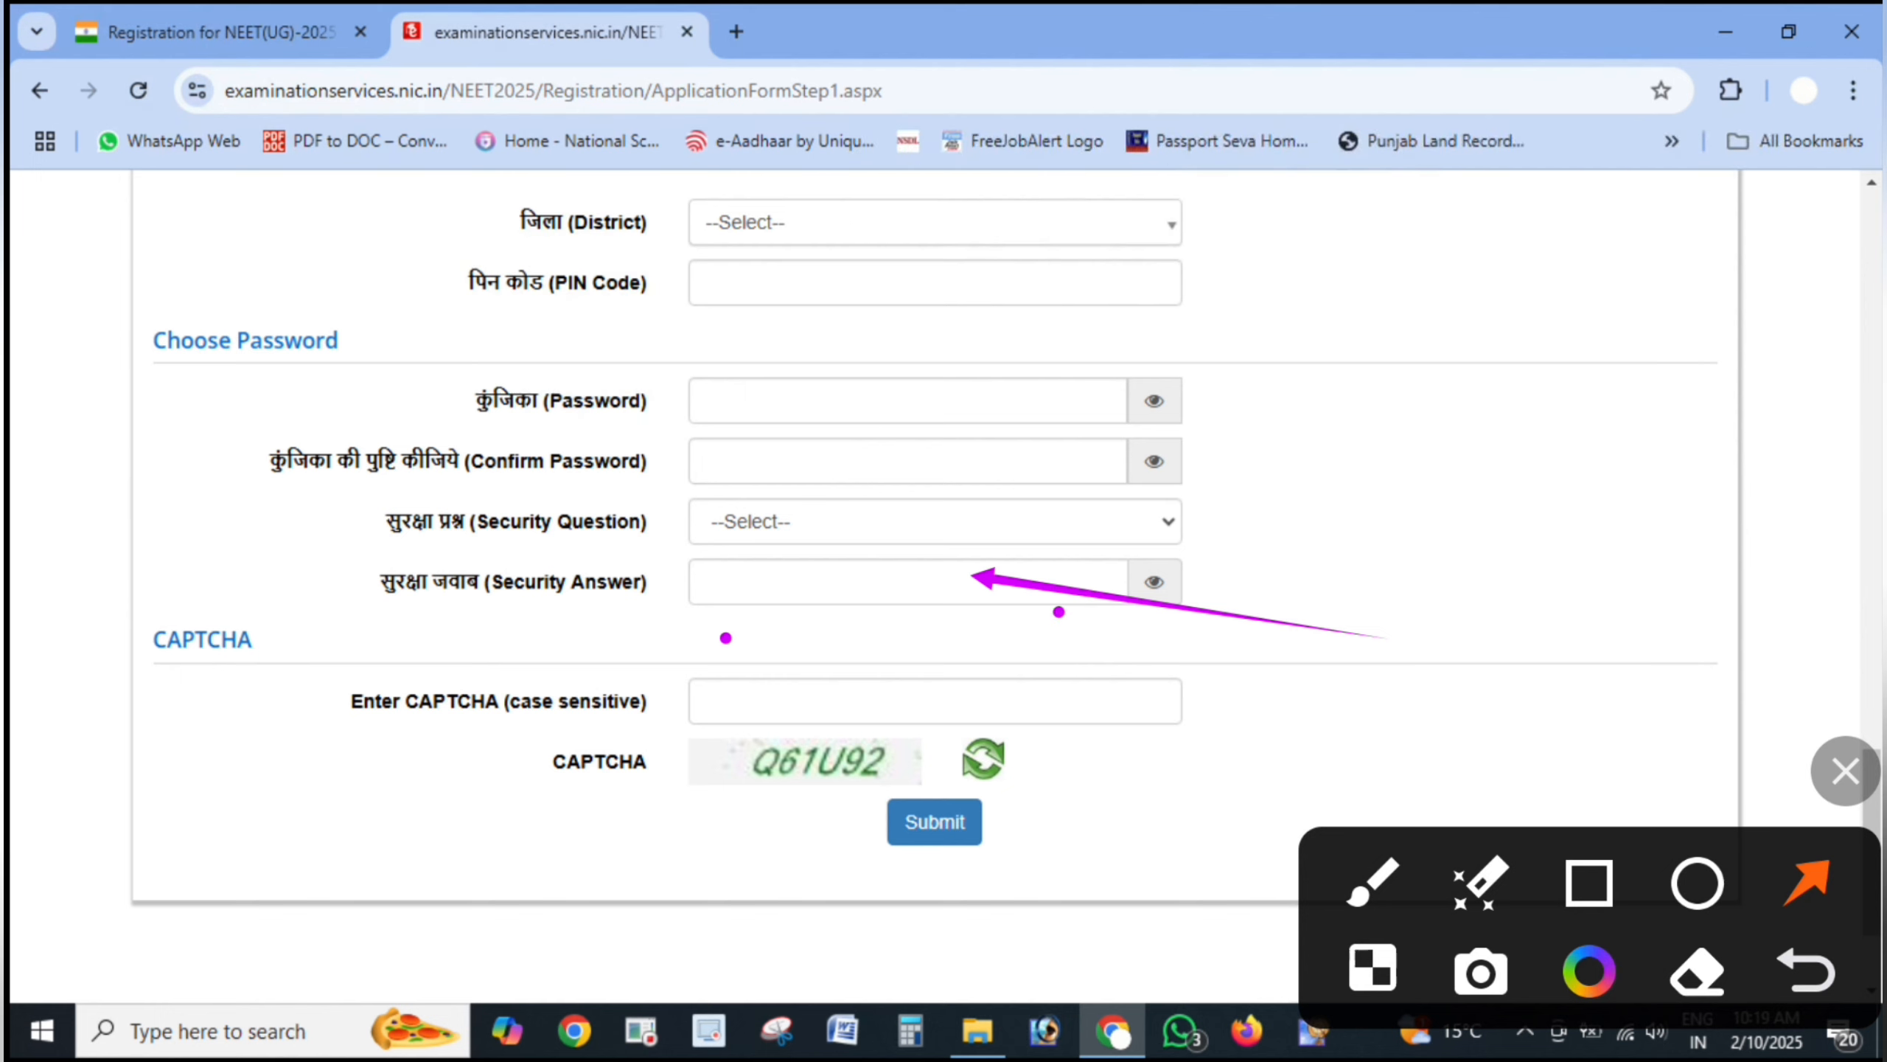
{"action": "left_click_drag", "start_coordinate": [1058, 612], "coordinate": [908, 594]}
{"action": "left_click_drag", "start_coordinate": [1248, 742], "coordinate": [958, 705]}
{"action": "left_click_drag", "start_coordinate": [728, 887], "coordinate": [795, 781]}
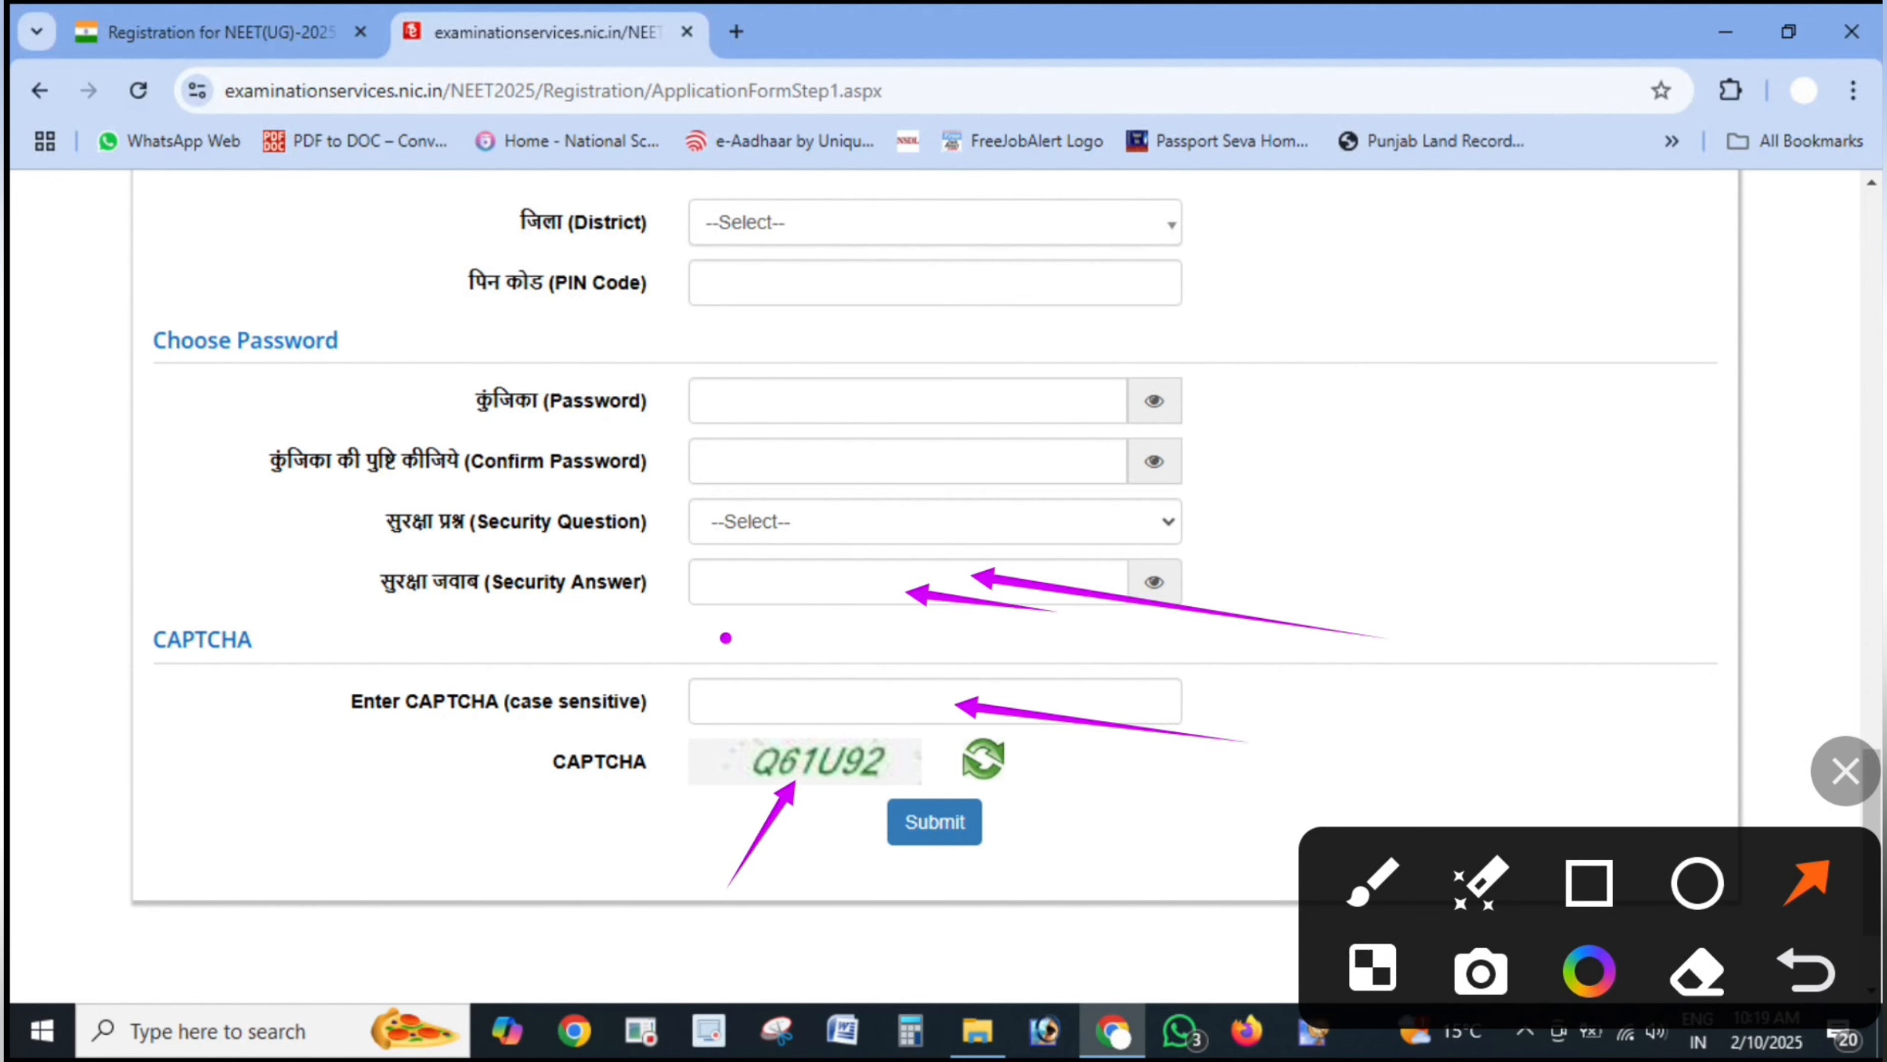
{"action": "left_click_drag", "start_coordinate": [608, 680], "coordinate": [743, 701]}
{"action": "left_click", "coordinate": [1697, 883]}
{"action": "left_click_drag", "start_coordinate": [836, 777], "coordinate": [1000, 855]}
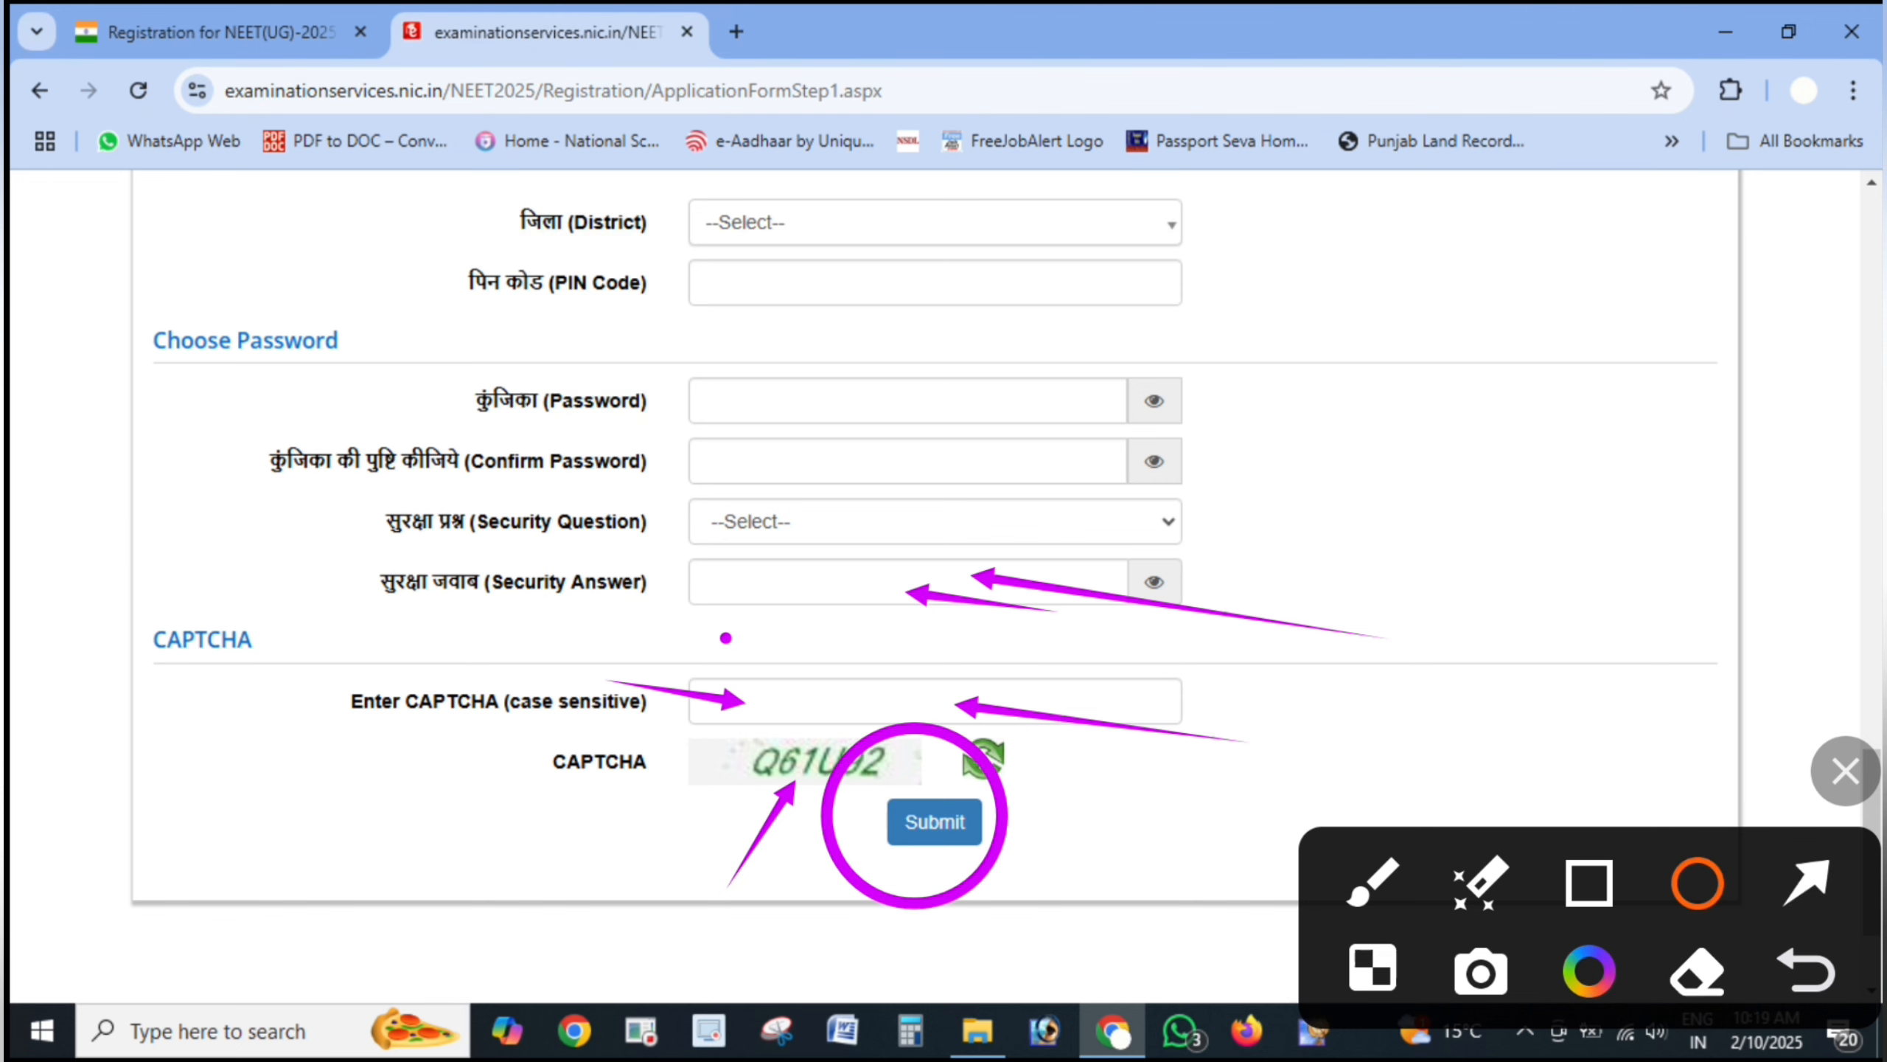
{"action": "left_click", "coordinate": [1845, 772]}
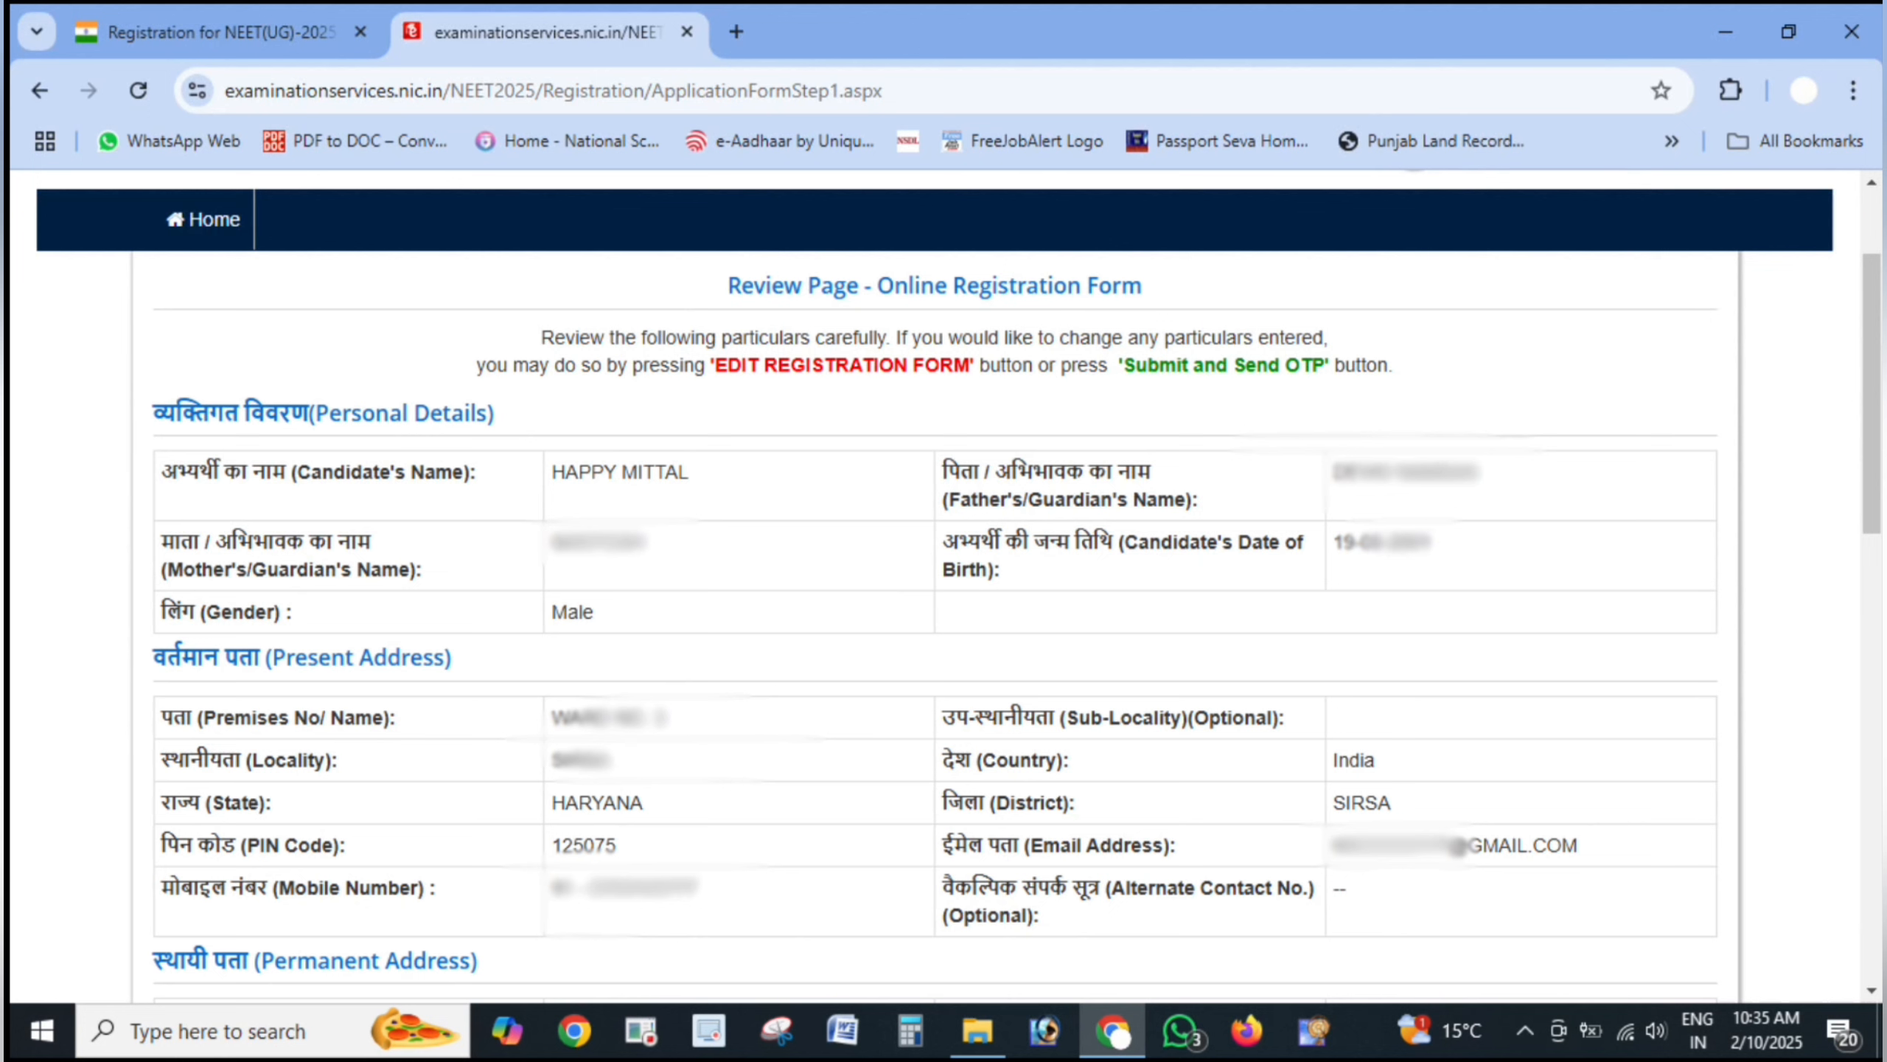
- Highlight the submitted personal and address details on the Review Page
{"action": "mouse_move", "coordinate": [1070, 216]}
{"action": "left_mouse_down"}
{"action": "mouse_move", "coordinate": [951, 216]}
{"action": "mouse_move", "coordinate": [1327, 268]}
{"action": "mouse_move", "coordinate": [1115, 249]}
{"action": "left_mouse_up"}
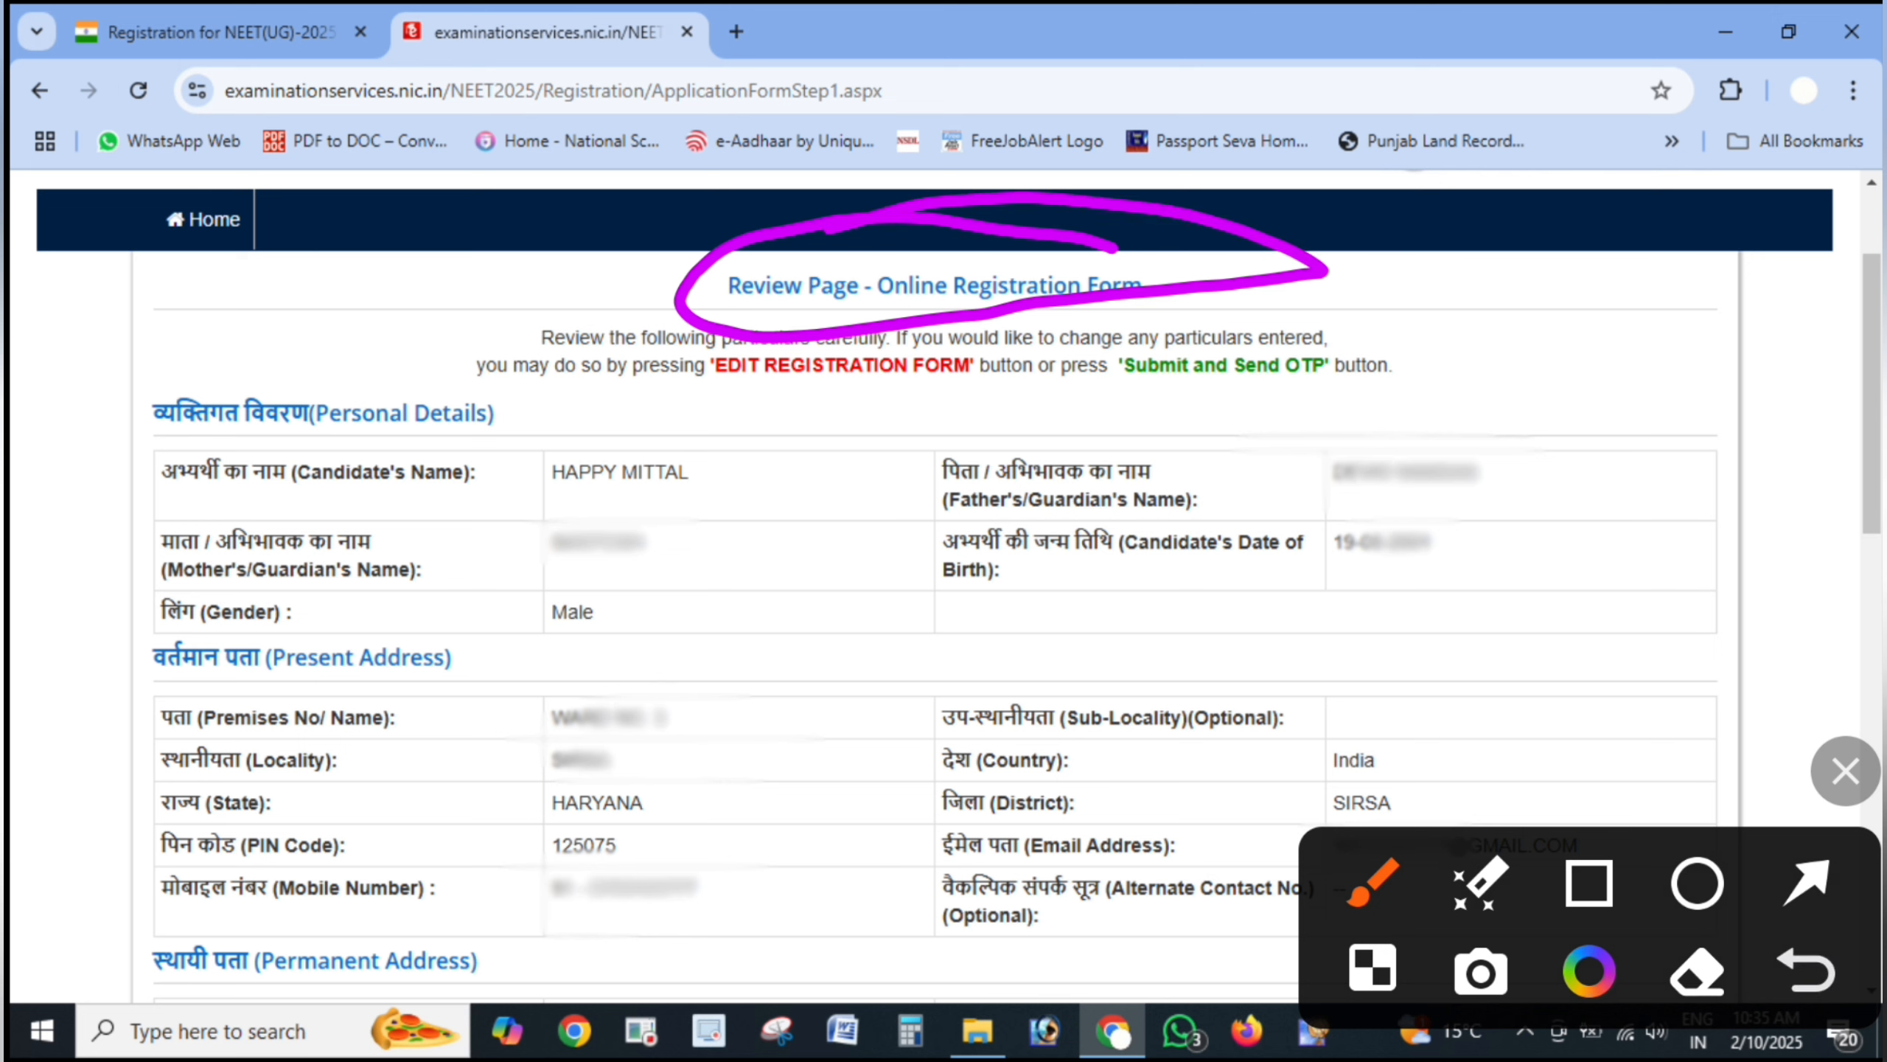
{"action": "mouse_move", "coordinate": [449, 294]}
{"action": "left_mouse_down"}
{"action": "mouse_move", "coordinate": [93, 304]}
{"action": "mouse_move", "coordinate": [156, 365]}
{"action": "left_mouse_up"}
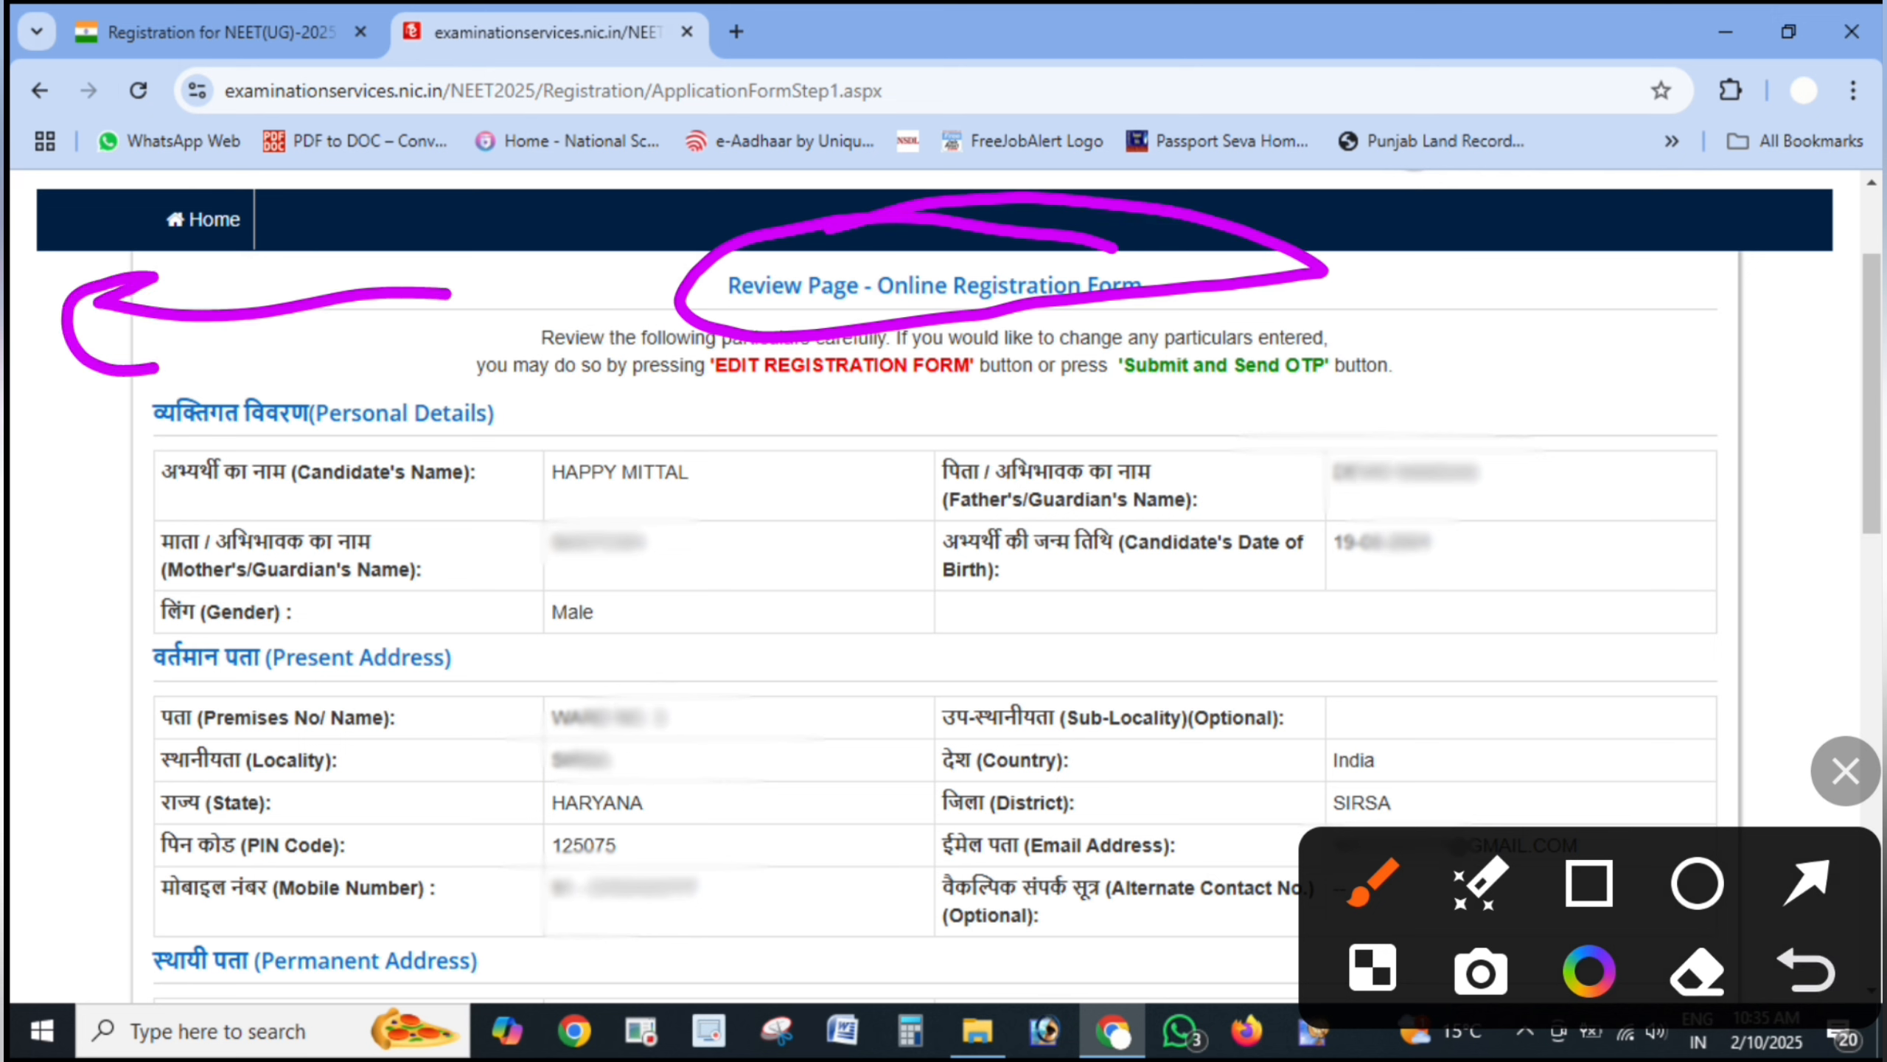
{"action": "mouse_move", "coordinate": [1697, 286]}
{"action": "left_mouse_down"}
{"action": "mouse_move", "coordinate": [1341, 591]}
{"action": "mouse_move", "coordinate": [1426, 628]}
{"action": "mouse_move", "coordinate": [1450, 616]}
{"action": "left_mouse_up"}
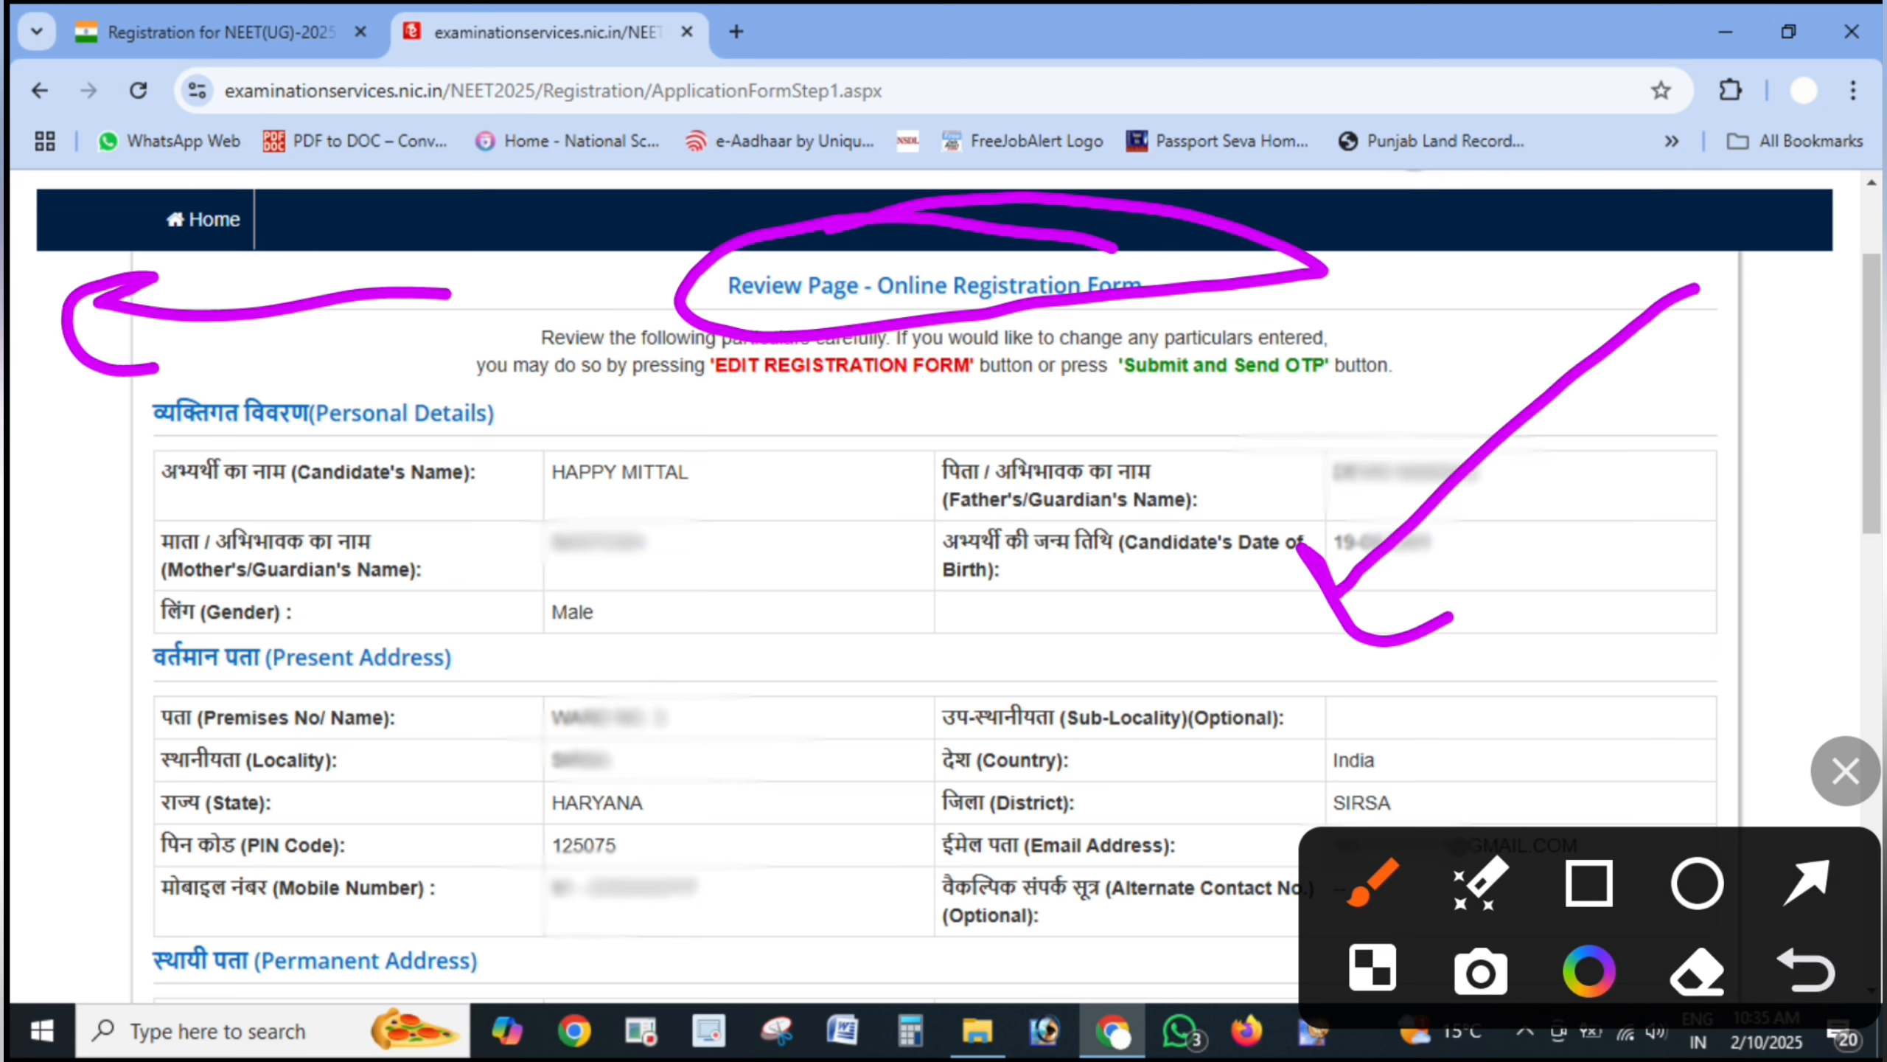
{"action": "left_click_drag", "start_coordinate": [875, 508], "coordinate": [847, 794]}
{"action": "left_click_drag", "start_coordinate": [810, 714], "coordinate": [953, 670]}
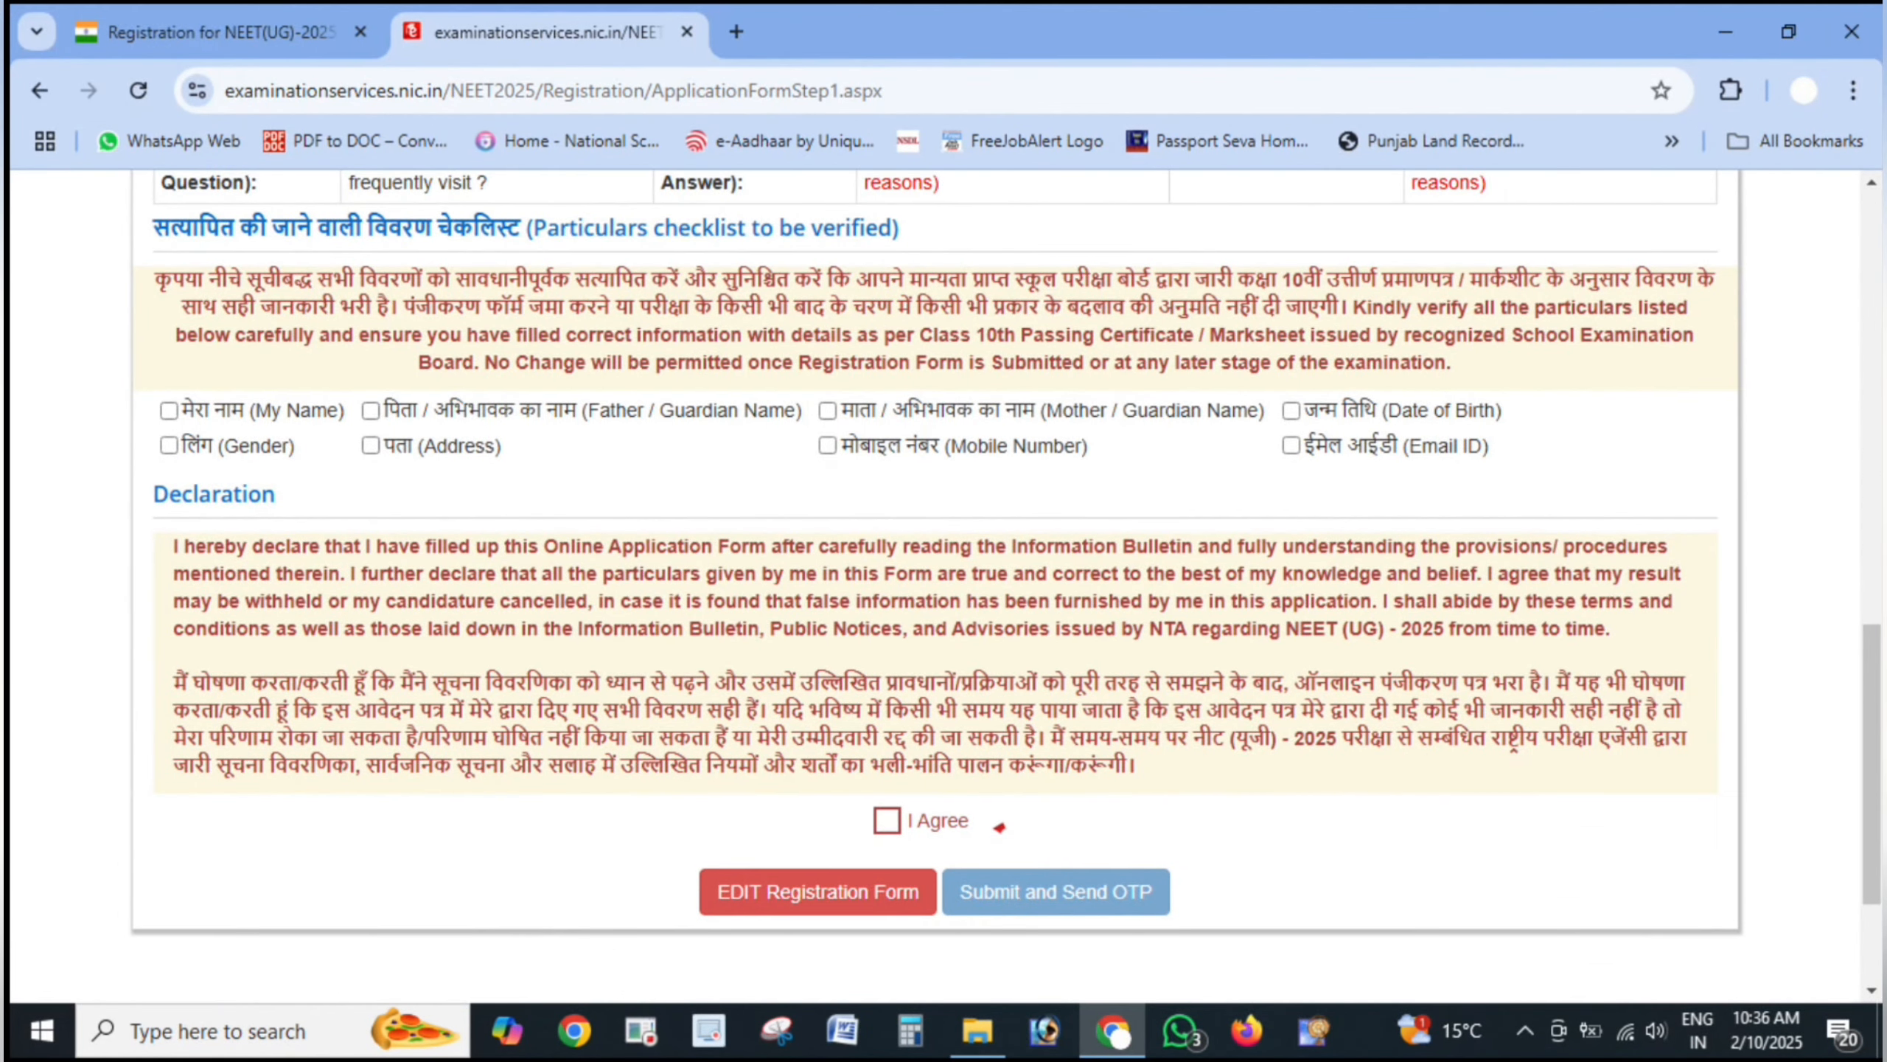
{"action": "mouse_move", "coordinate": [1644, 357]}
{"action": "left_mouse_down"}
{"action": "mouse_move", "coordinate": [896, 327]}
{"action": "mouse_move", "coordinate": [36, 350]}
{"action": "mouse_move", "coordinate": [714, 550]}
{"action": "mouse_move", "coordinate": [1660, 469]}
{"action": "mouse_move", "coordinate": [1619, 361]}
{"action": "left_mouse_up"}
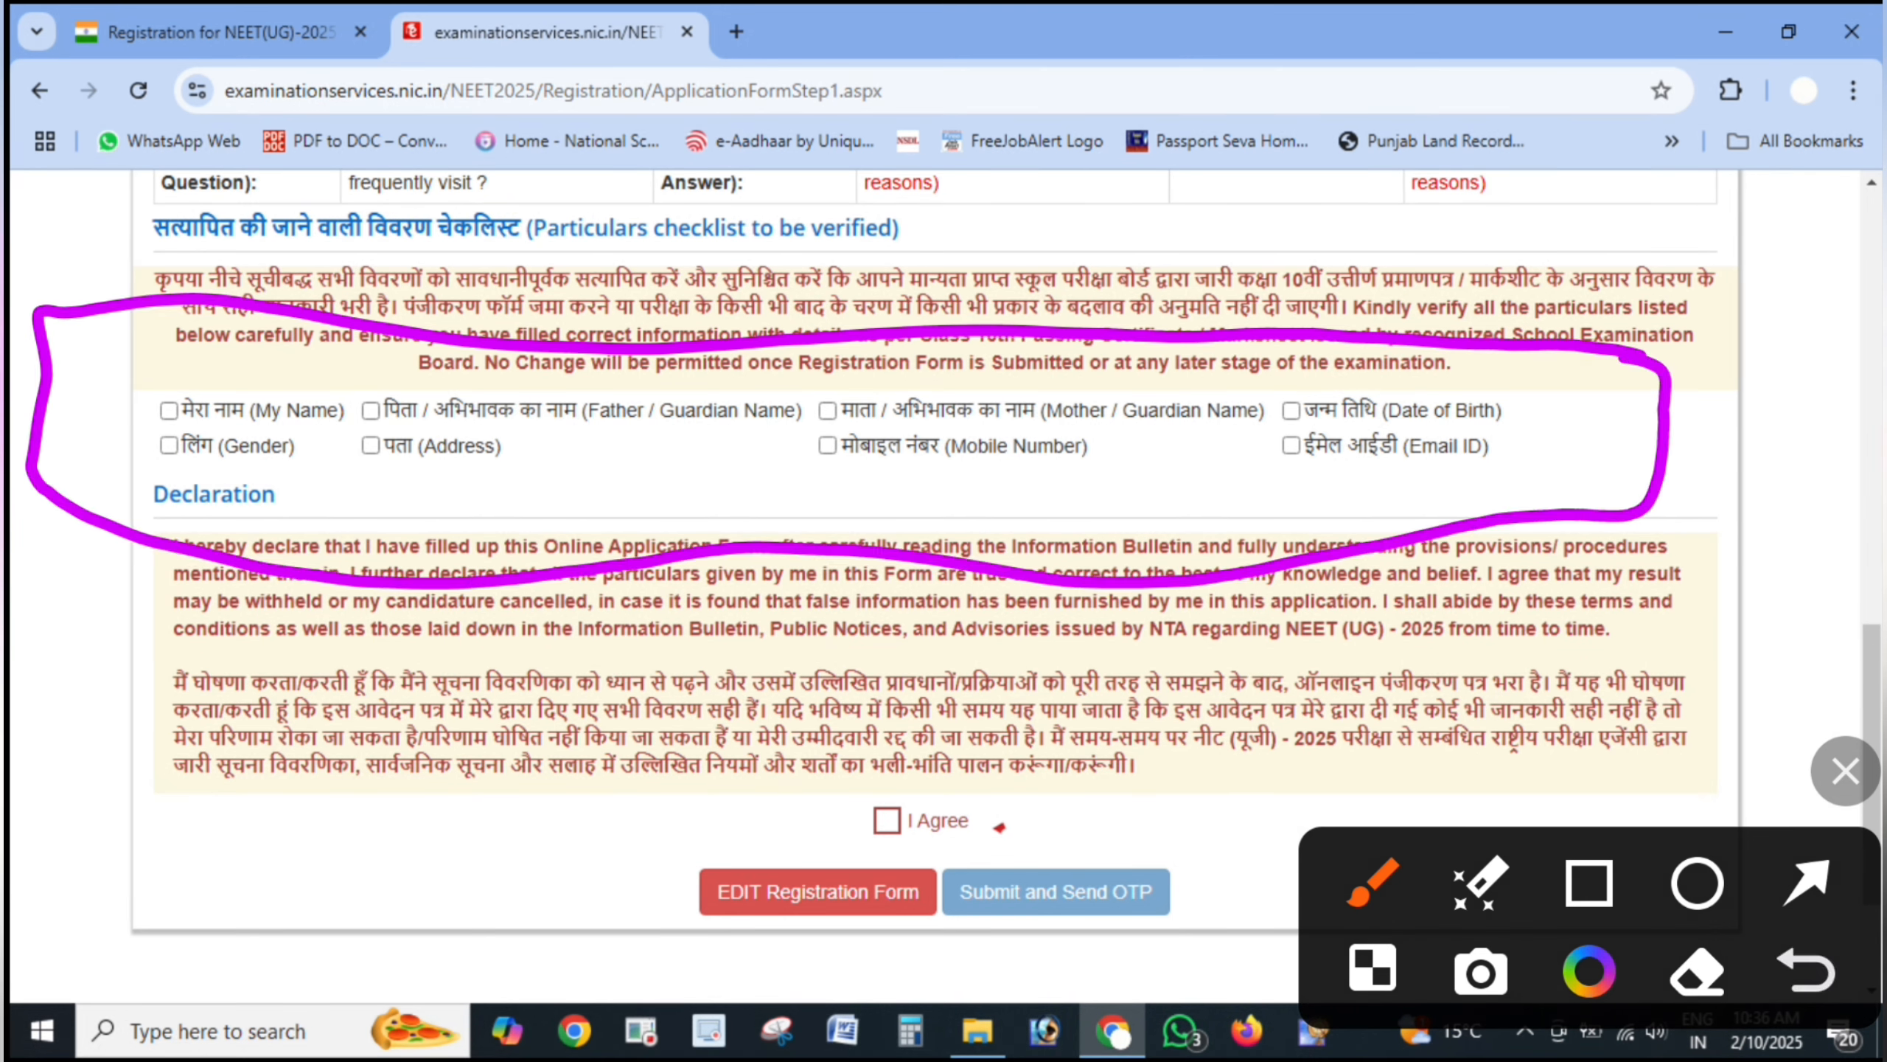
- Tick every checklist checkbox confirming the listed particulars
{"action": "left_click", "coordinate": [161, 427]}
{"action": "left_click", "coordinate": [379, 425]}
{"action": "left_click", "coordinate": [873, 399]}
{"action": "left_click", "coordinate": [1338, 410]}
{"action": "left_click", "coordinate": [158, 446]}
{"action": "left_click", "coordinate": [367, 469]}
{"action": "left_click", "coordinate": [844, 484]}
{"action": "left_click", "coordinate": [1355, 455]}
{"action": "left_click", "coordinate": [1697, 970]}
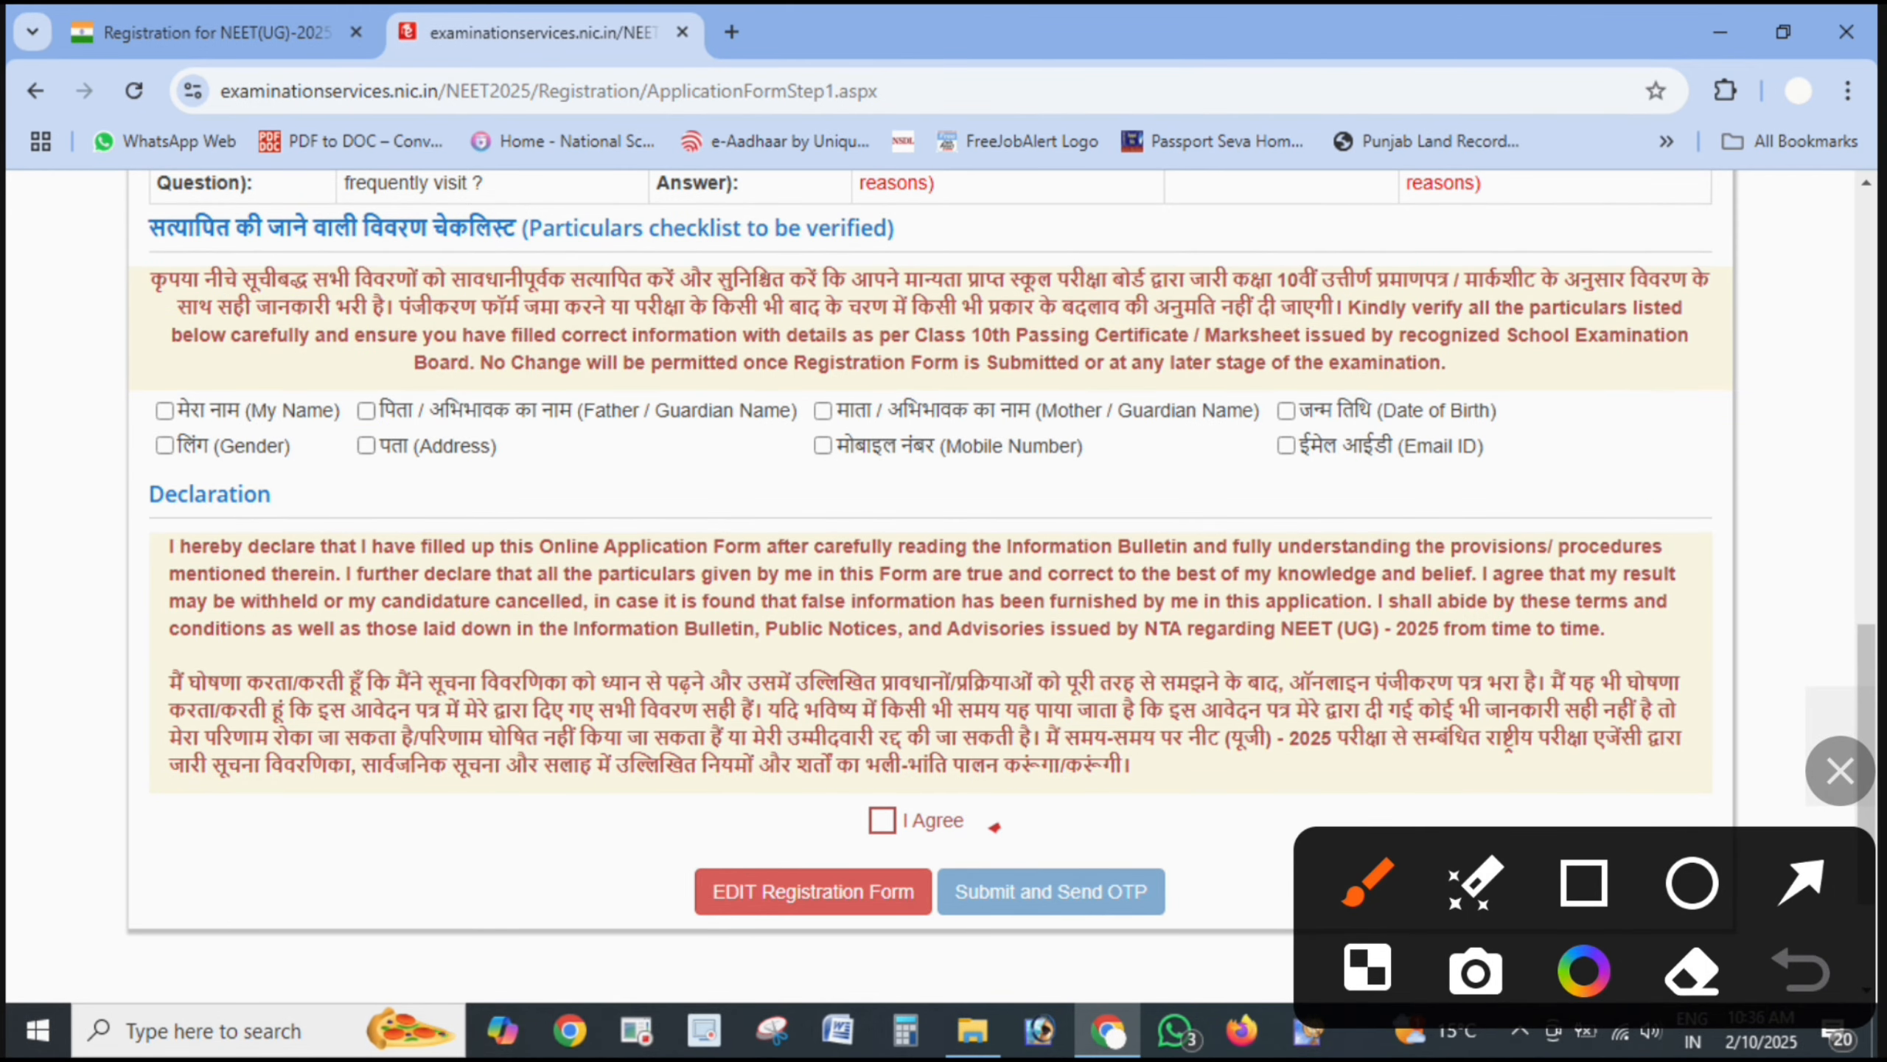
- Mark the ticked checkboxes and agree to the I Agree declaration
{"action": "left_click_drag", "start_coordinate": [80, 353], "coordinate": [401, 217]}
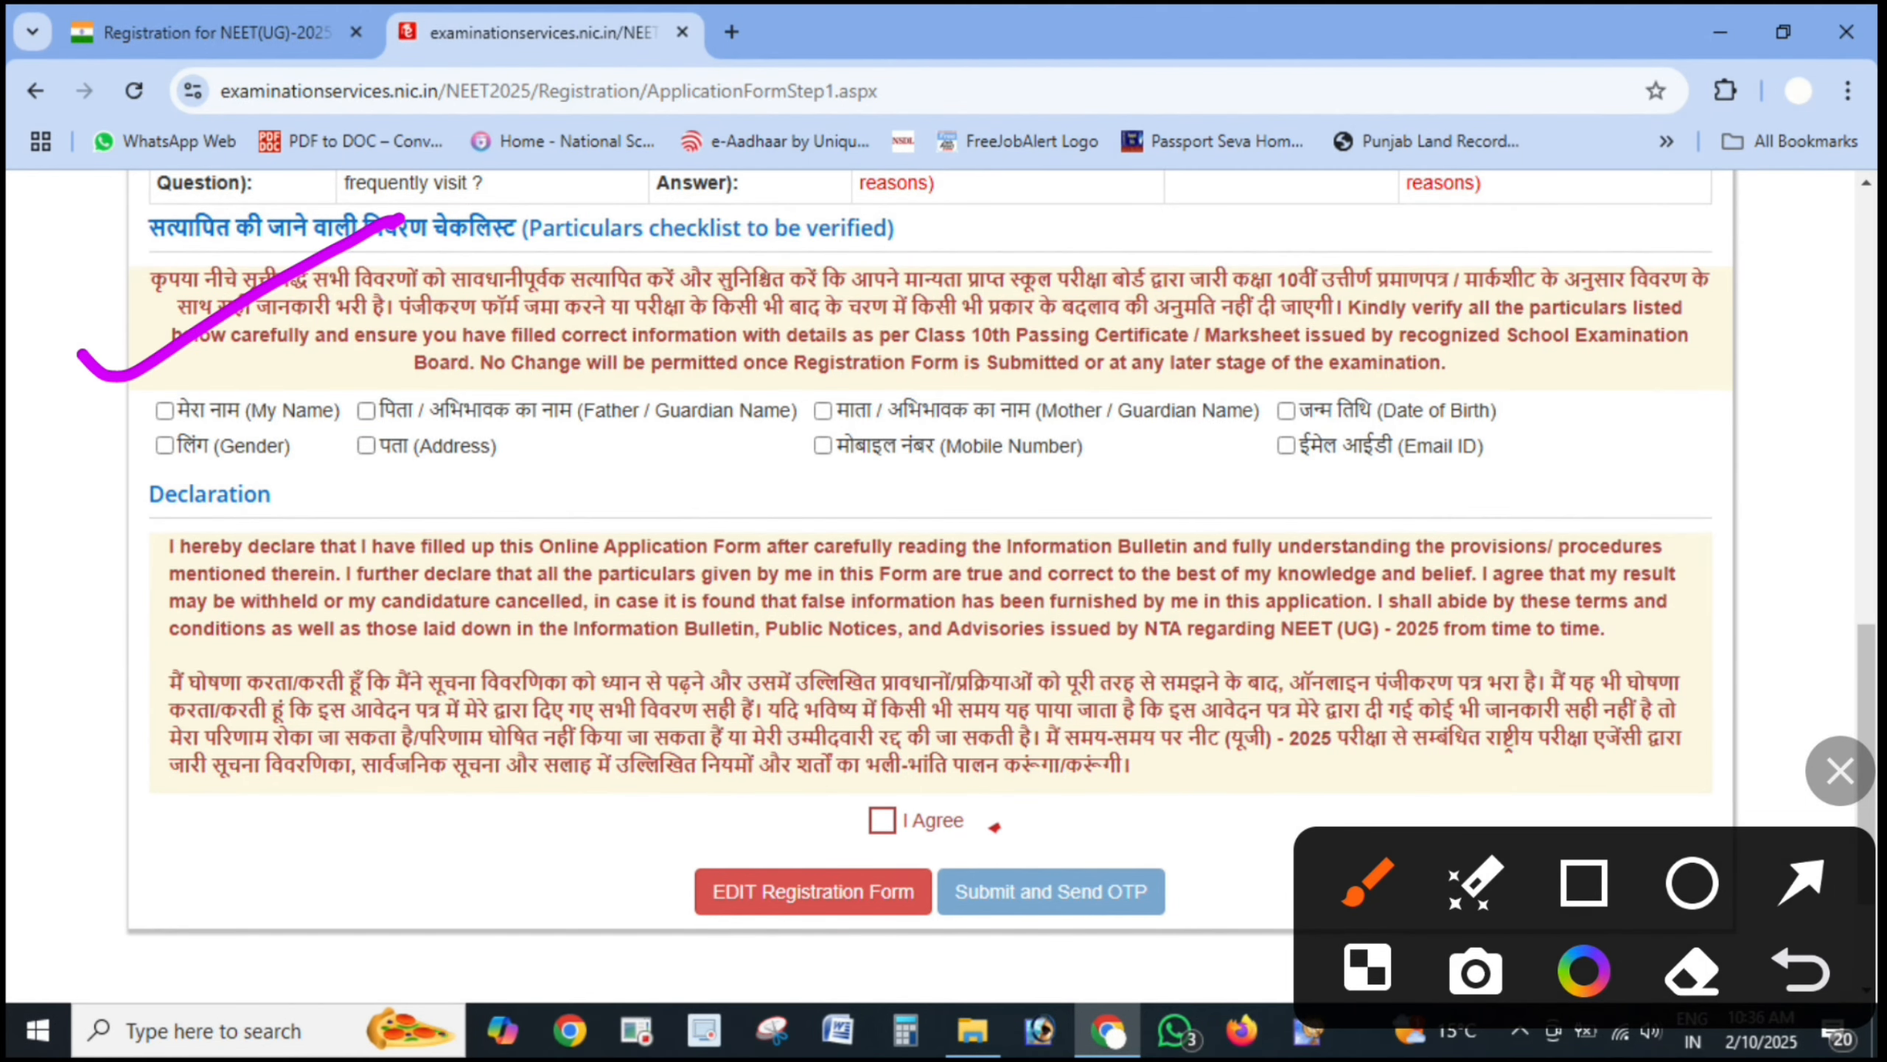
{"action": "left_click_drag", "start_coordinate": [65, 431], "coordinate": [195, 382]}
{"action": "left_click_drag", "start_coordinate": [338, 415], "coordinate": [477, 351]}
{"action": "left_click_drag", "start_coordinate": [758, 415], "coordinate": [936, 393]}
{"action": "left_click_drag", "start_coordinate": [1222, 422], "coordinate": [1345, 400]}
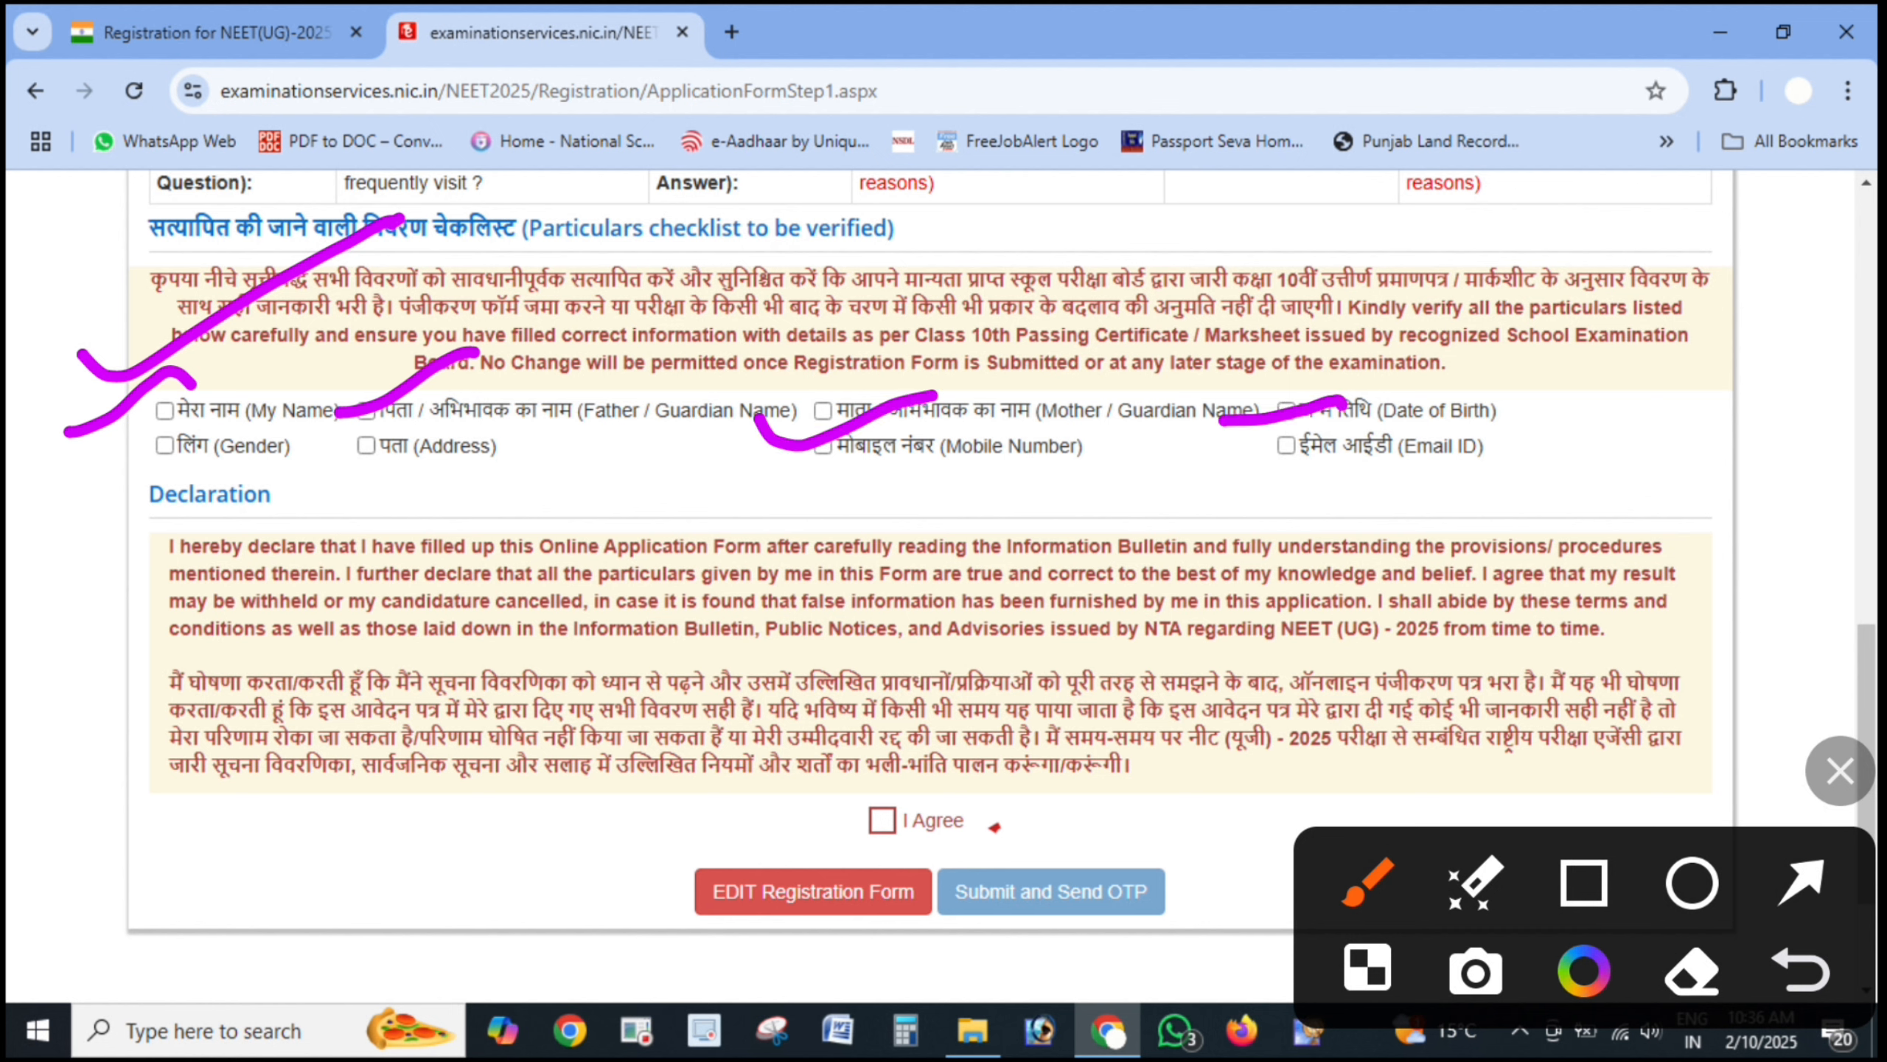
{"action": "left_click", "coordinate": [579, 505]}
{"action": "left_click_drag", "start_coordinate": [579, 505], "coordinate": [666, 493]}
{"action": "left_click_drag", "start_coordinate": [875, 491], "coordinate": [1055, 452]}
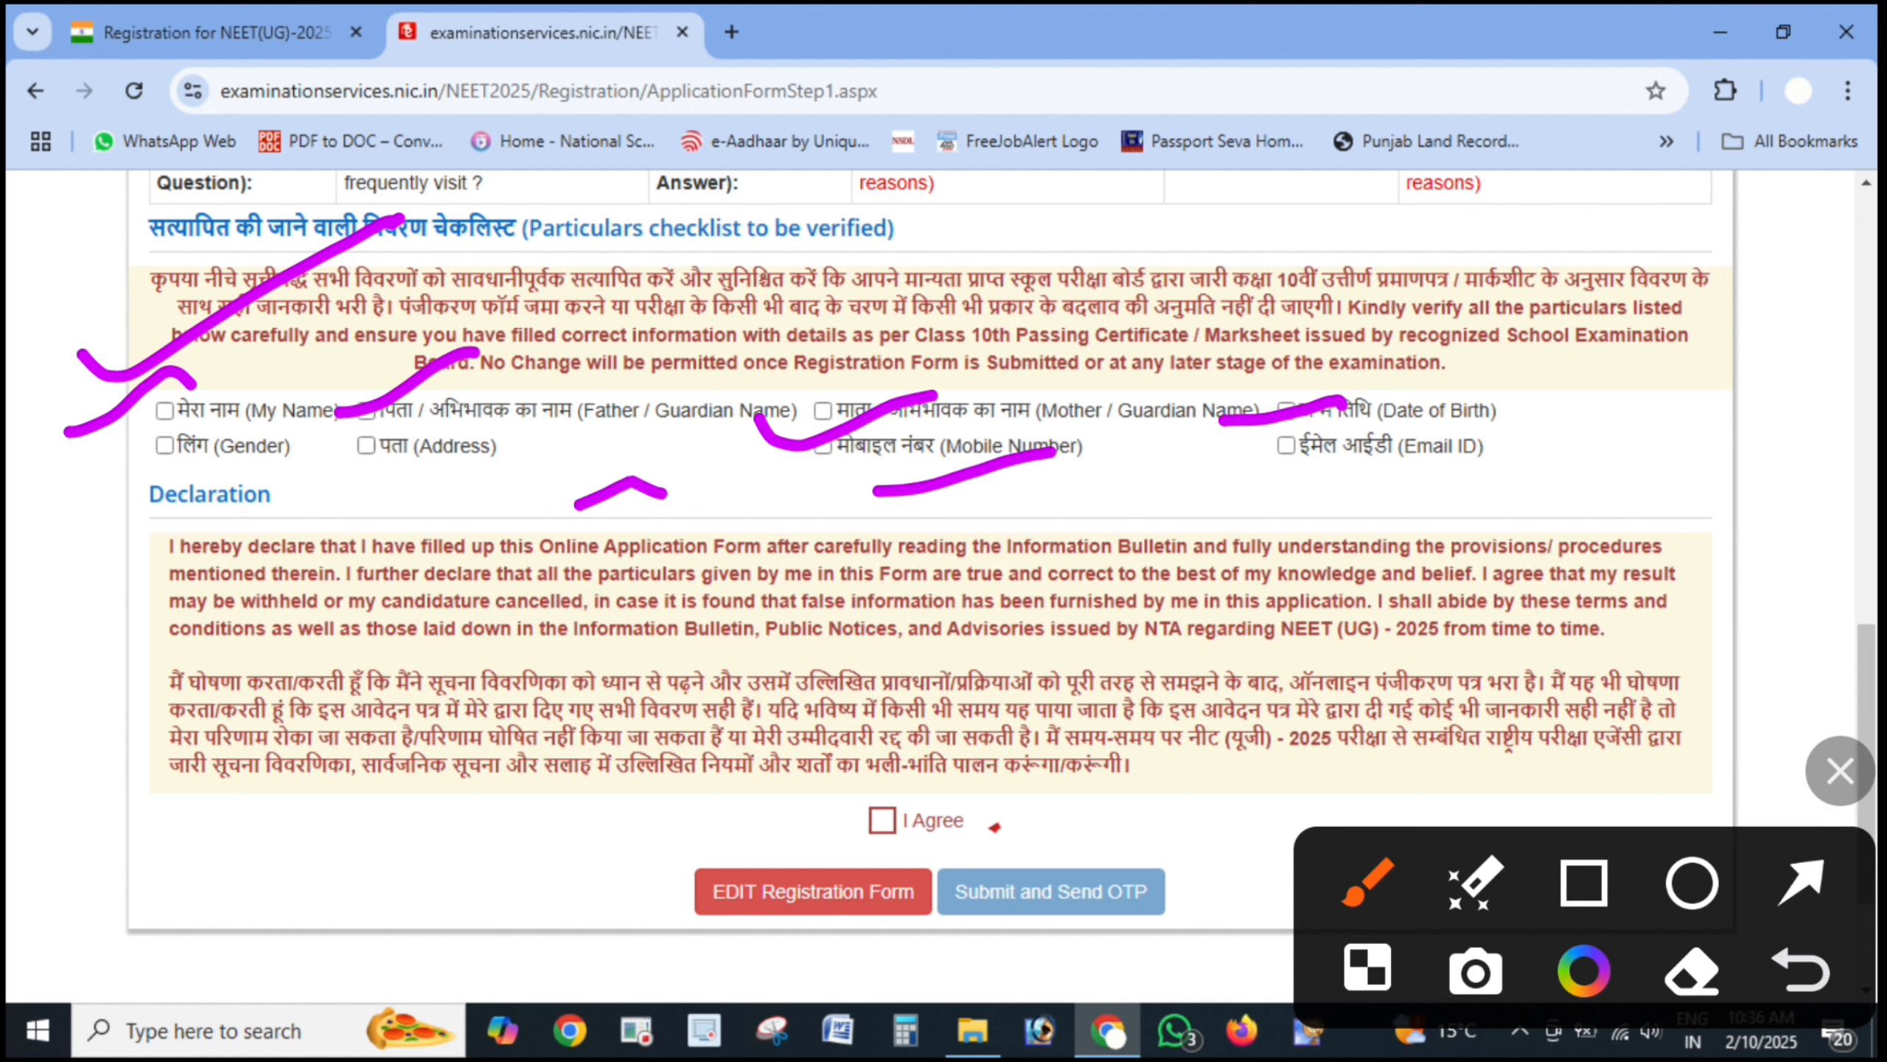
{"action": "mouse_move", "coordinate": [785, 844]}
{"action": "left_mouse_down"}
{"action": "mouse_move", "coordinate": [725, 852]}
{"action": "mouse_move", "coordinate": [799, 967]}
{"action": "mouse_move", "coordinate": [663, 896]}
{"action": "left_mouse_up"}
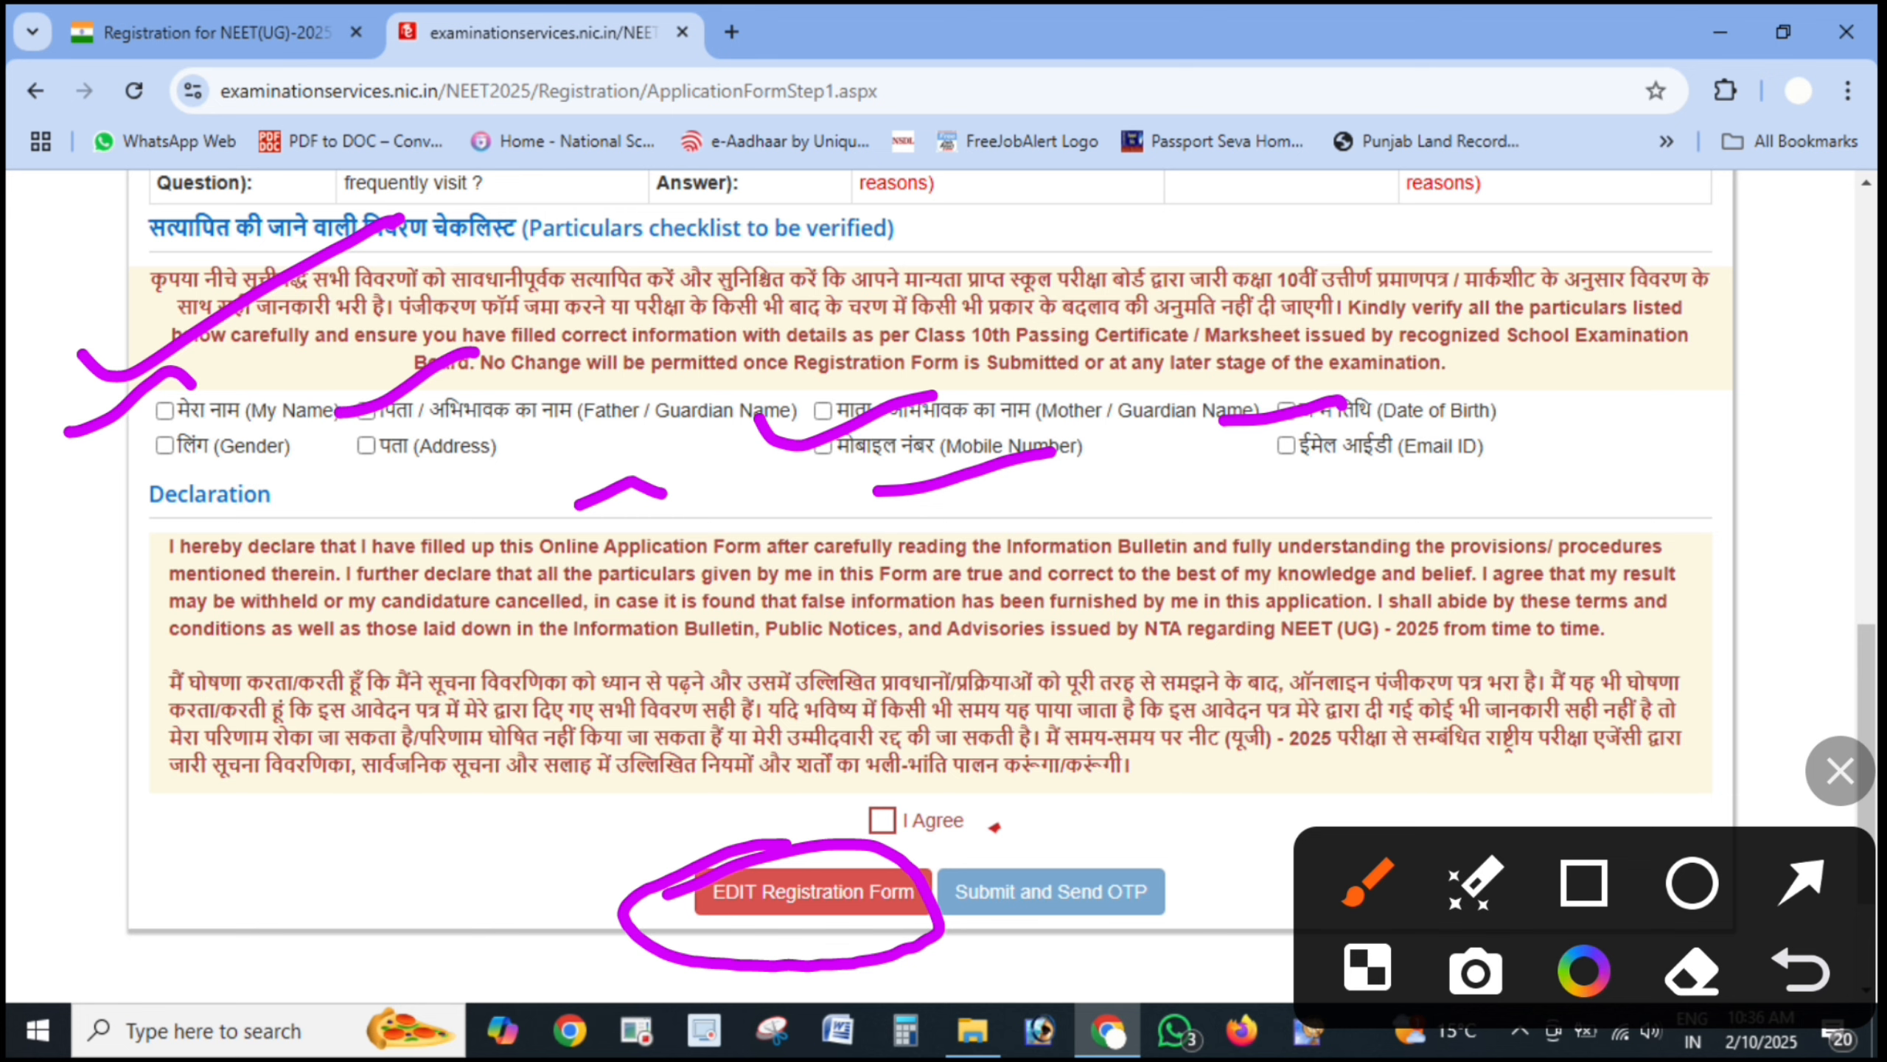
- Submit the reviewed form and send the OTP to the registered mobile
{"action": "key", "text": "Escape"}
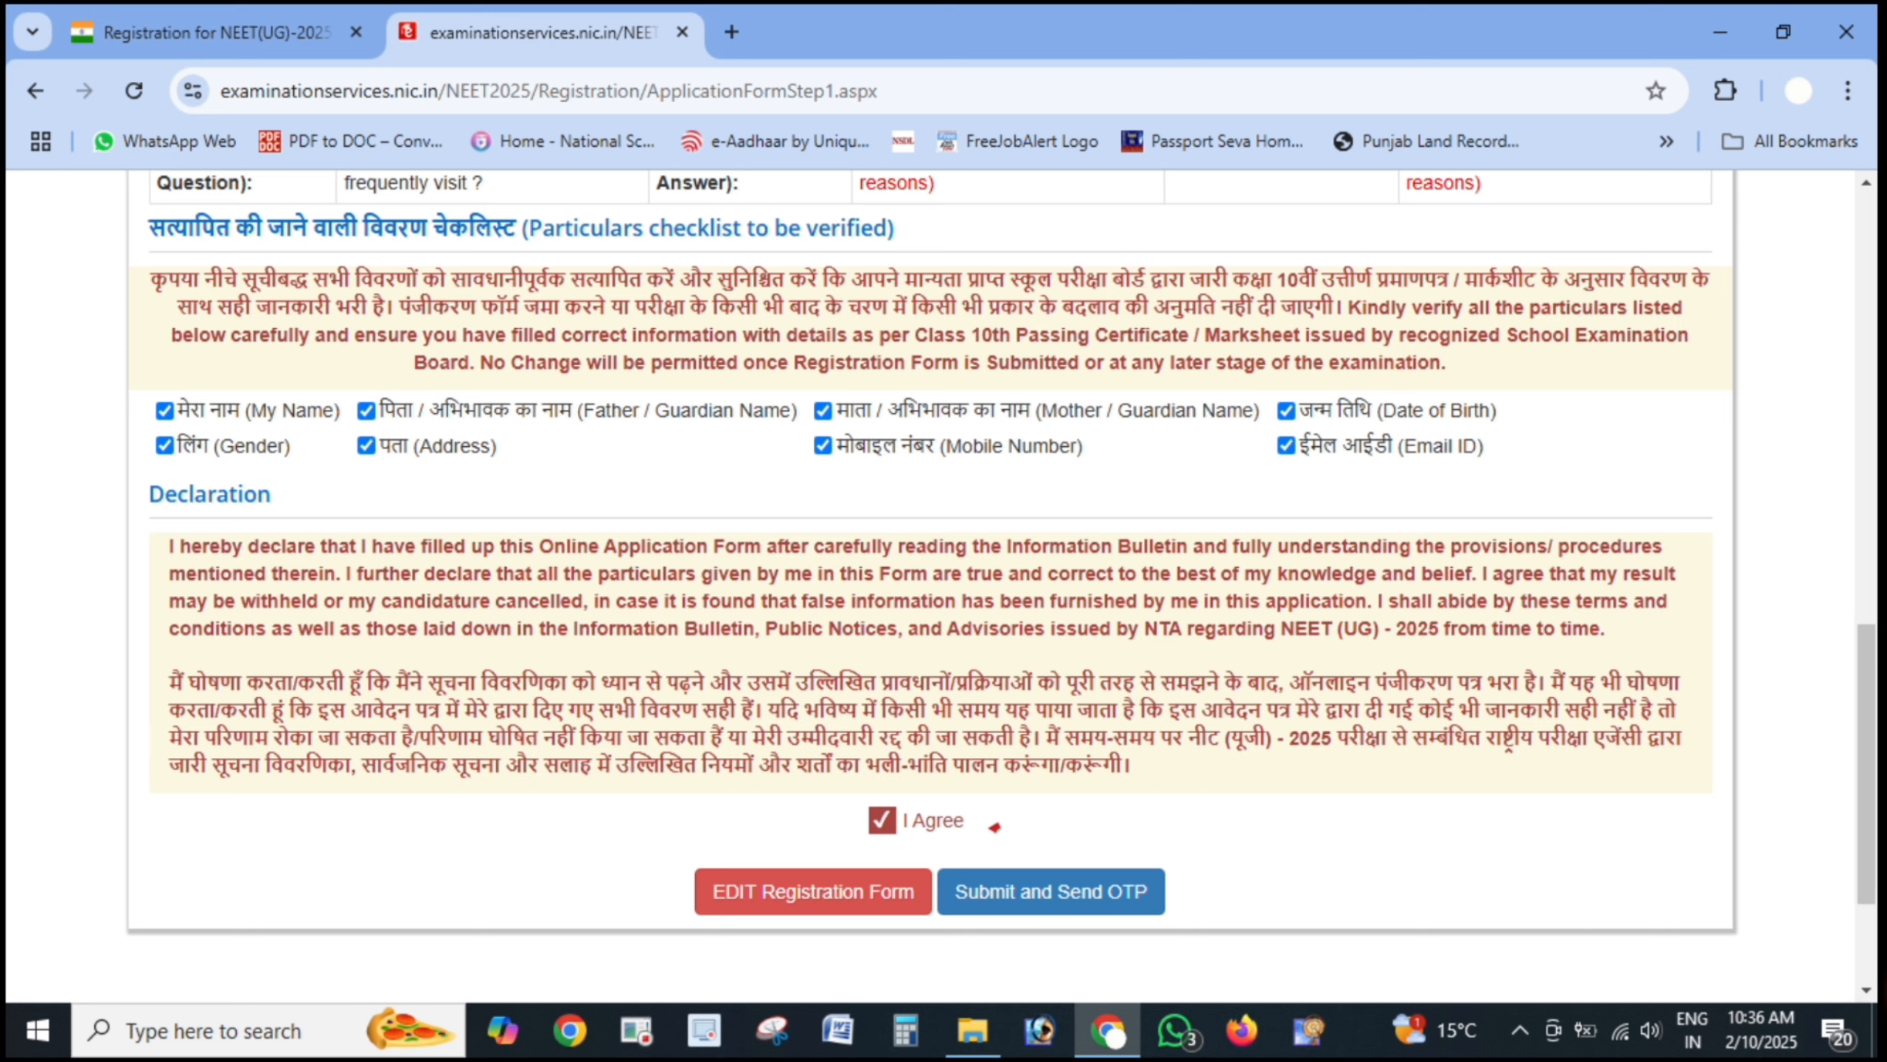
{"action": "left_click_drag", "start_coordinate": [929, 747], "coordinate": [866, 767]}
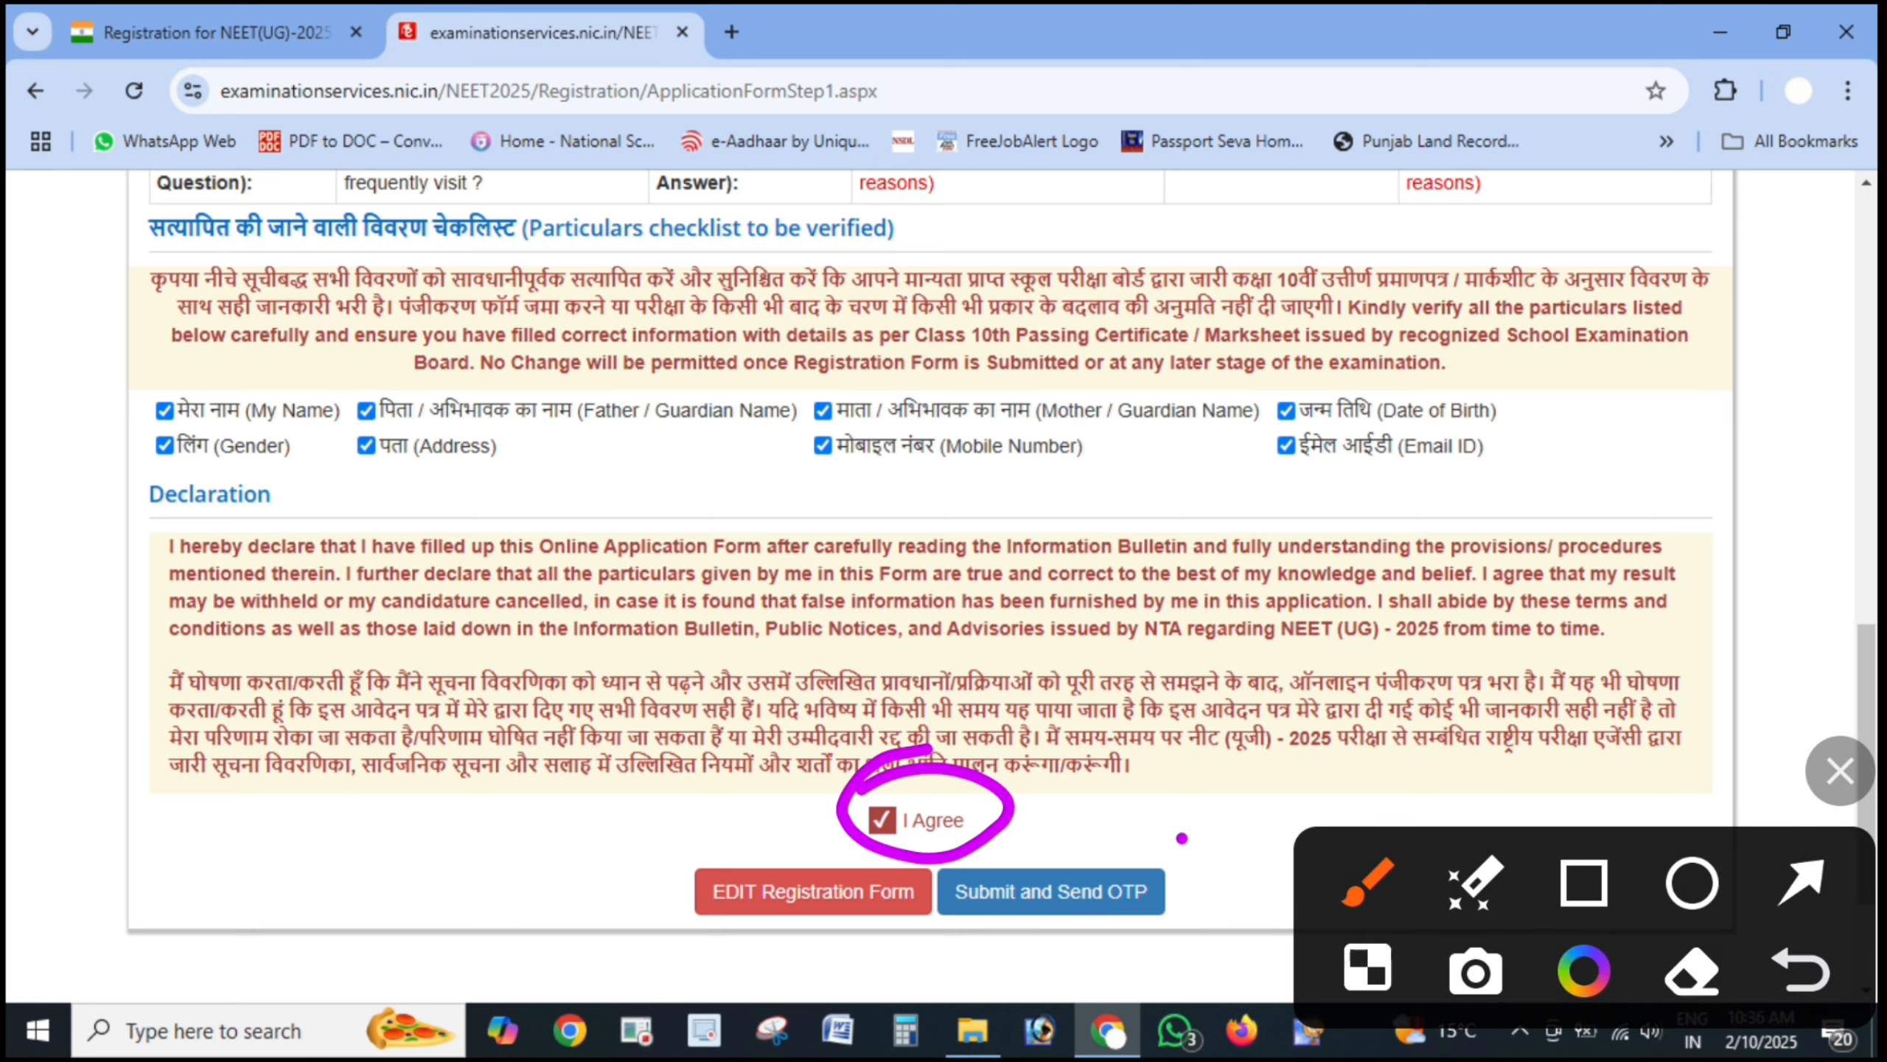
{"action": "mouse_move", "coordinate": [1181, 837]}
{"action": "left_mouse_down"}
{"action": "mouse_move", "coordinate": [929, 895]}
{"action": "mouse_move", "coordinate": [1159, 821]}
{"action": "left_mouse_up"}
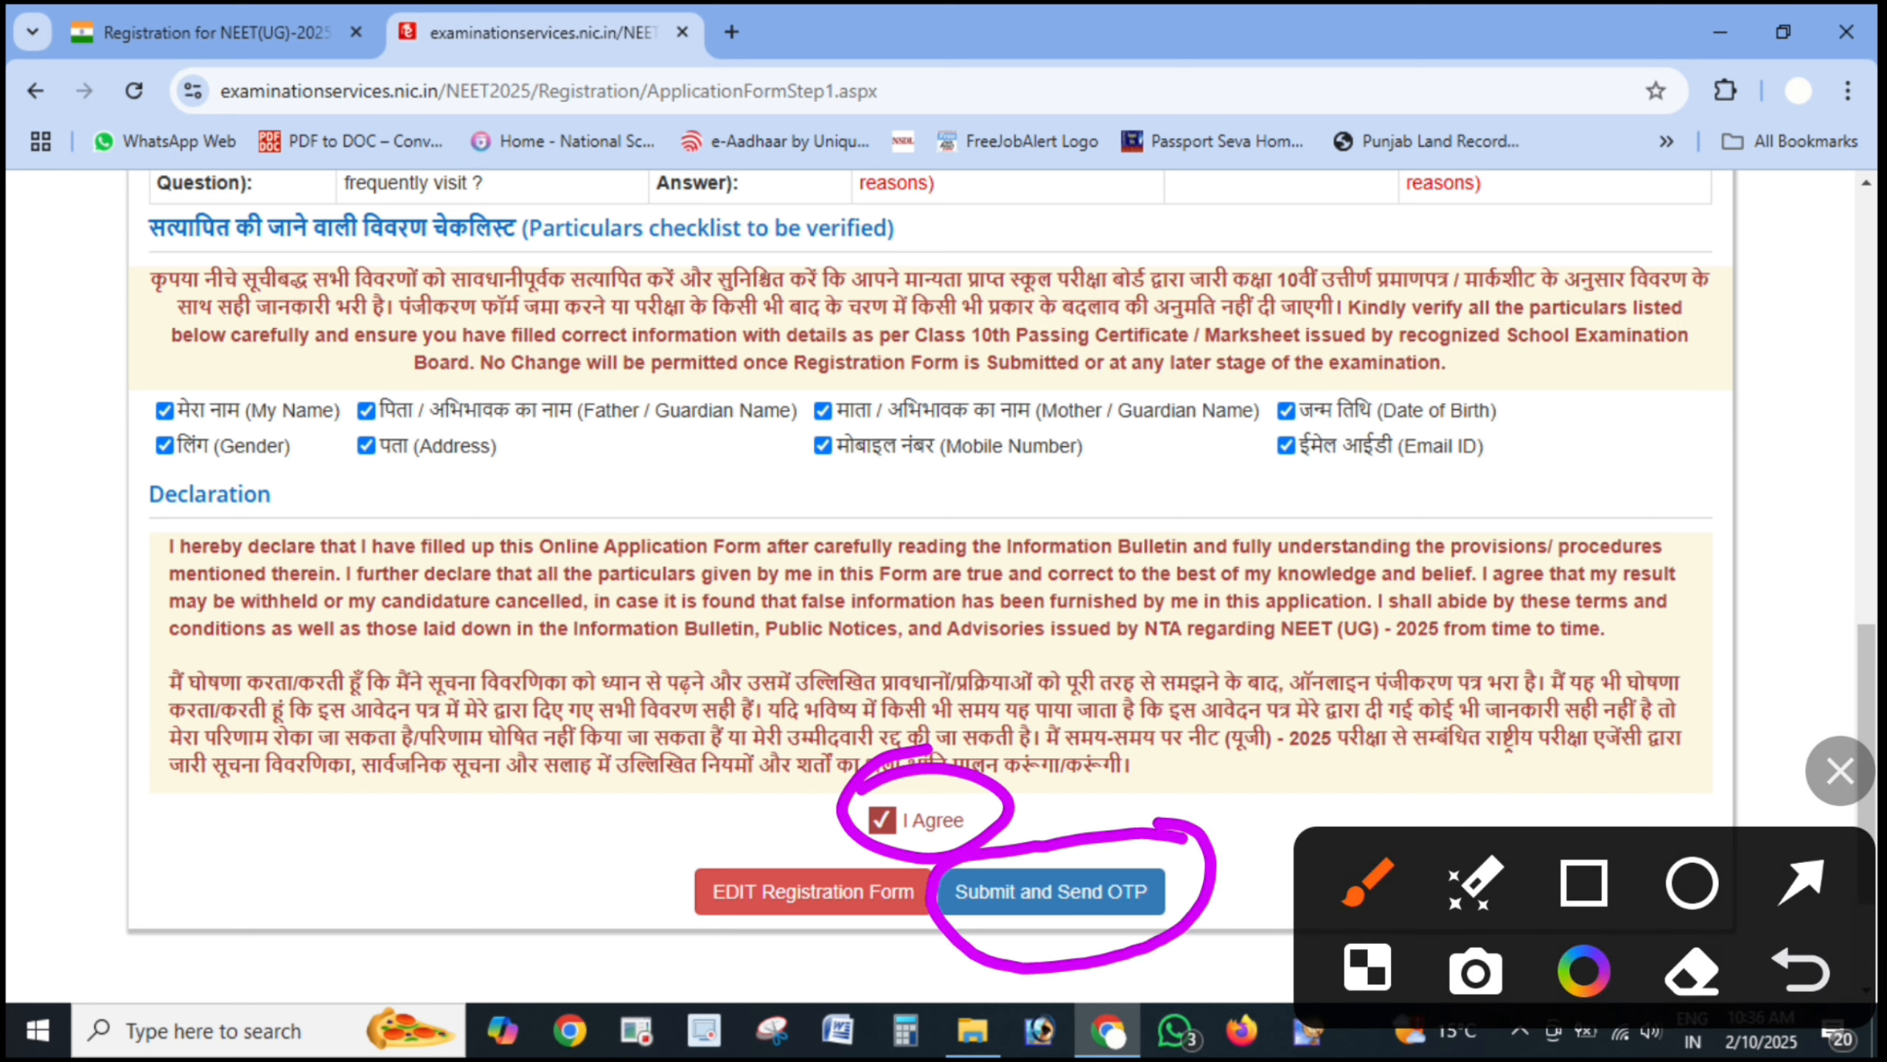
{"action": "left_click", "coordinate": [1840, 771]}
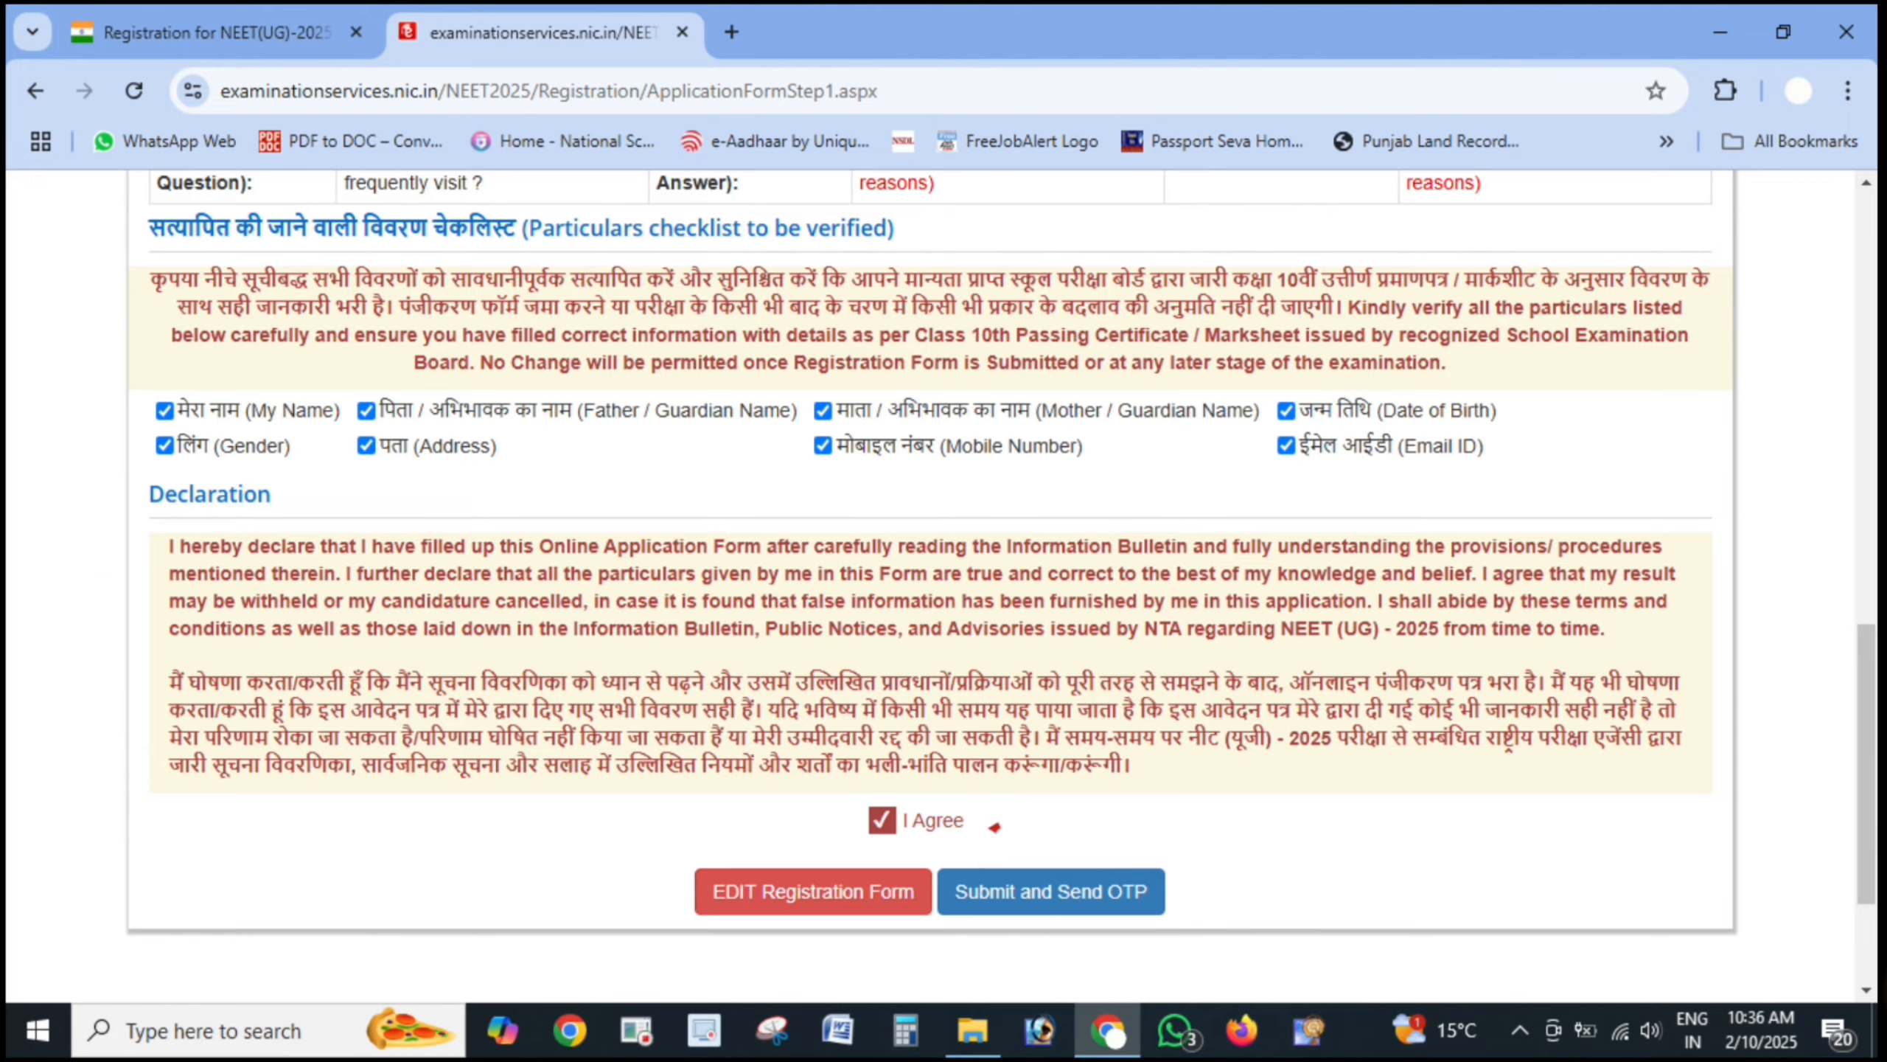
{"action": "left_click", "coordinate": [1050, 891]}
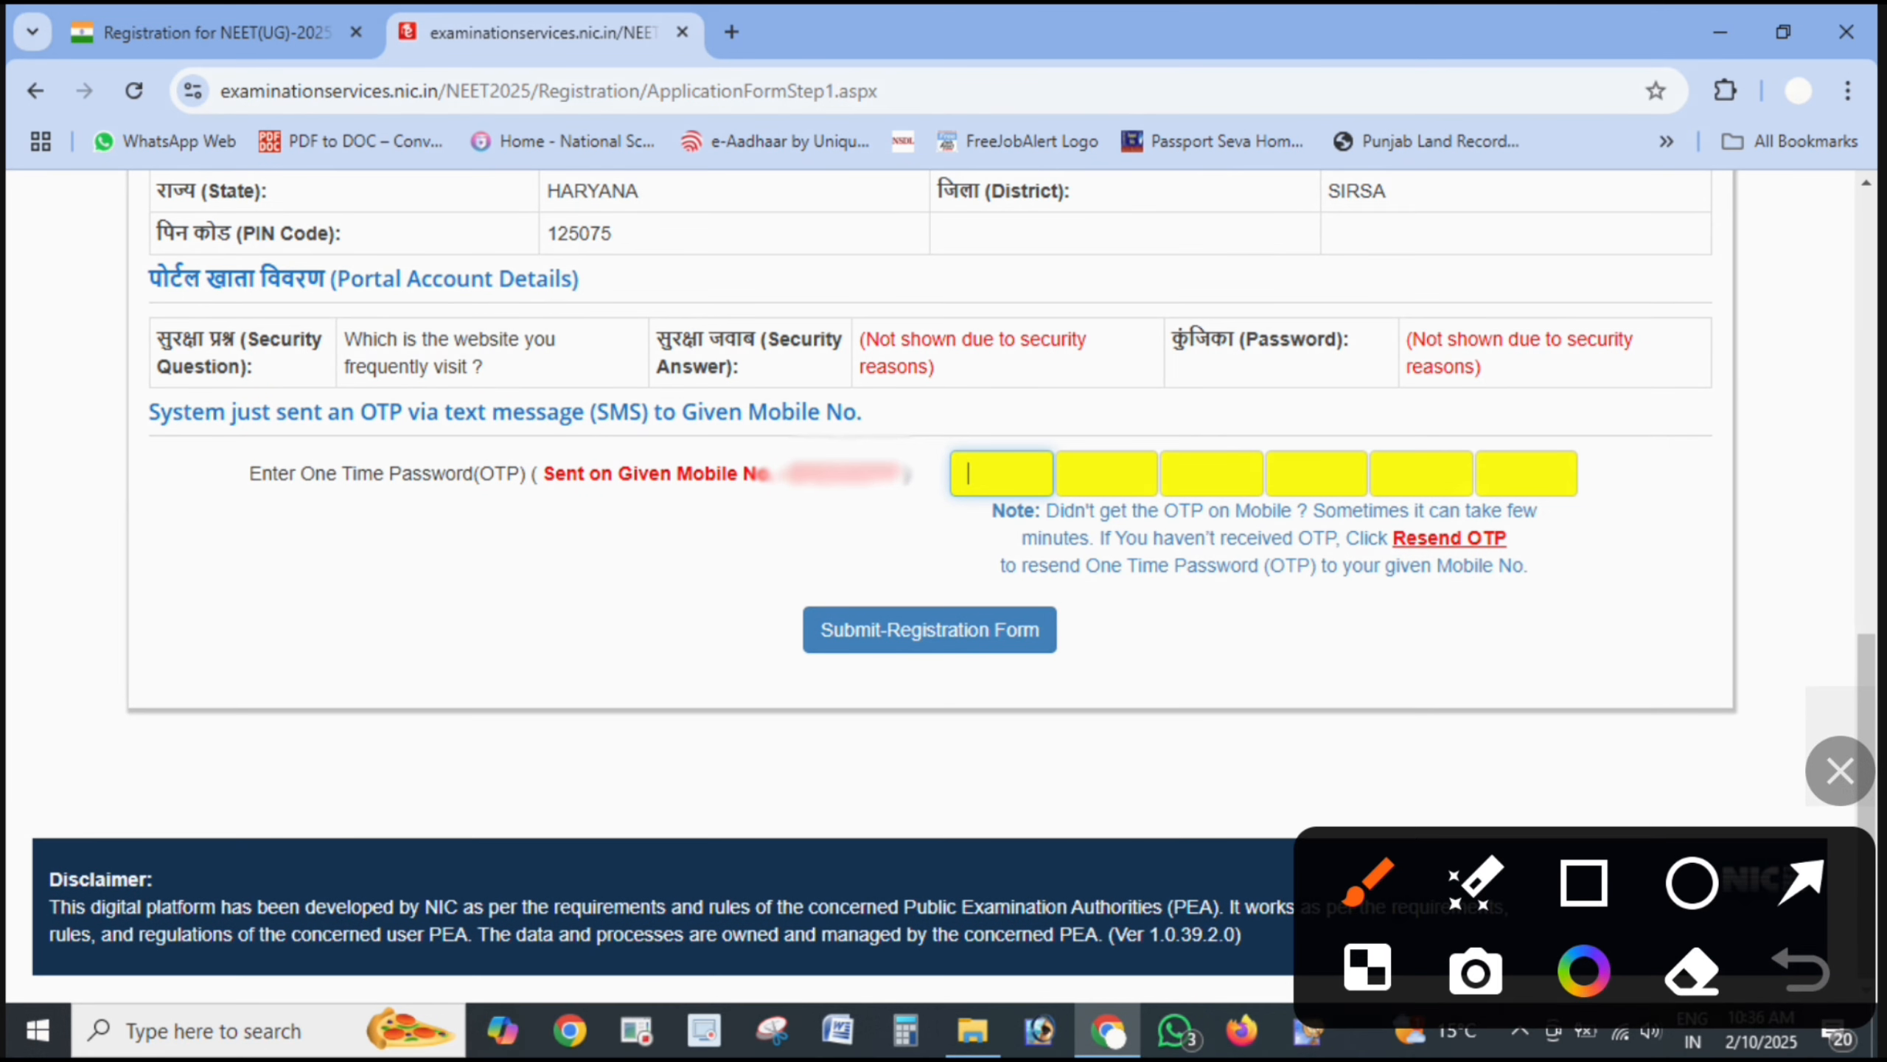
{"action": "mouse_move", "coordinate": [1350, 427]}
{"action": "left_mouse_down"}
{"action": "mouse_move", "coordinate": [943, 508]}
{"action": "mouse_move", "coordinate": [1299, 407]}
{"action": "left_mouse_up"}
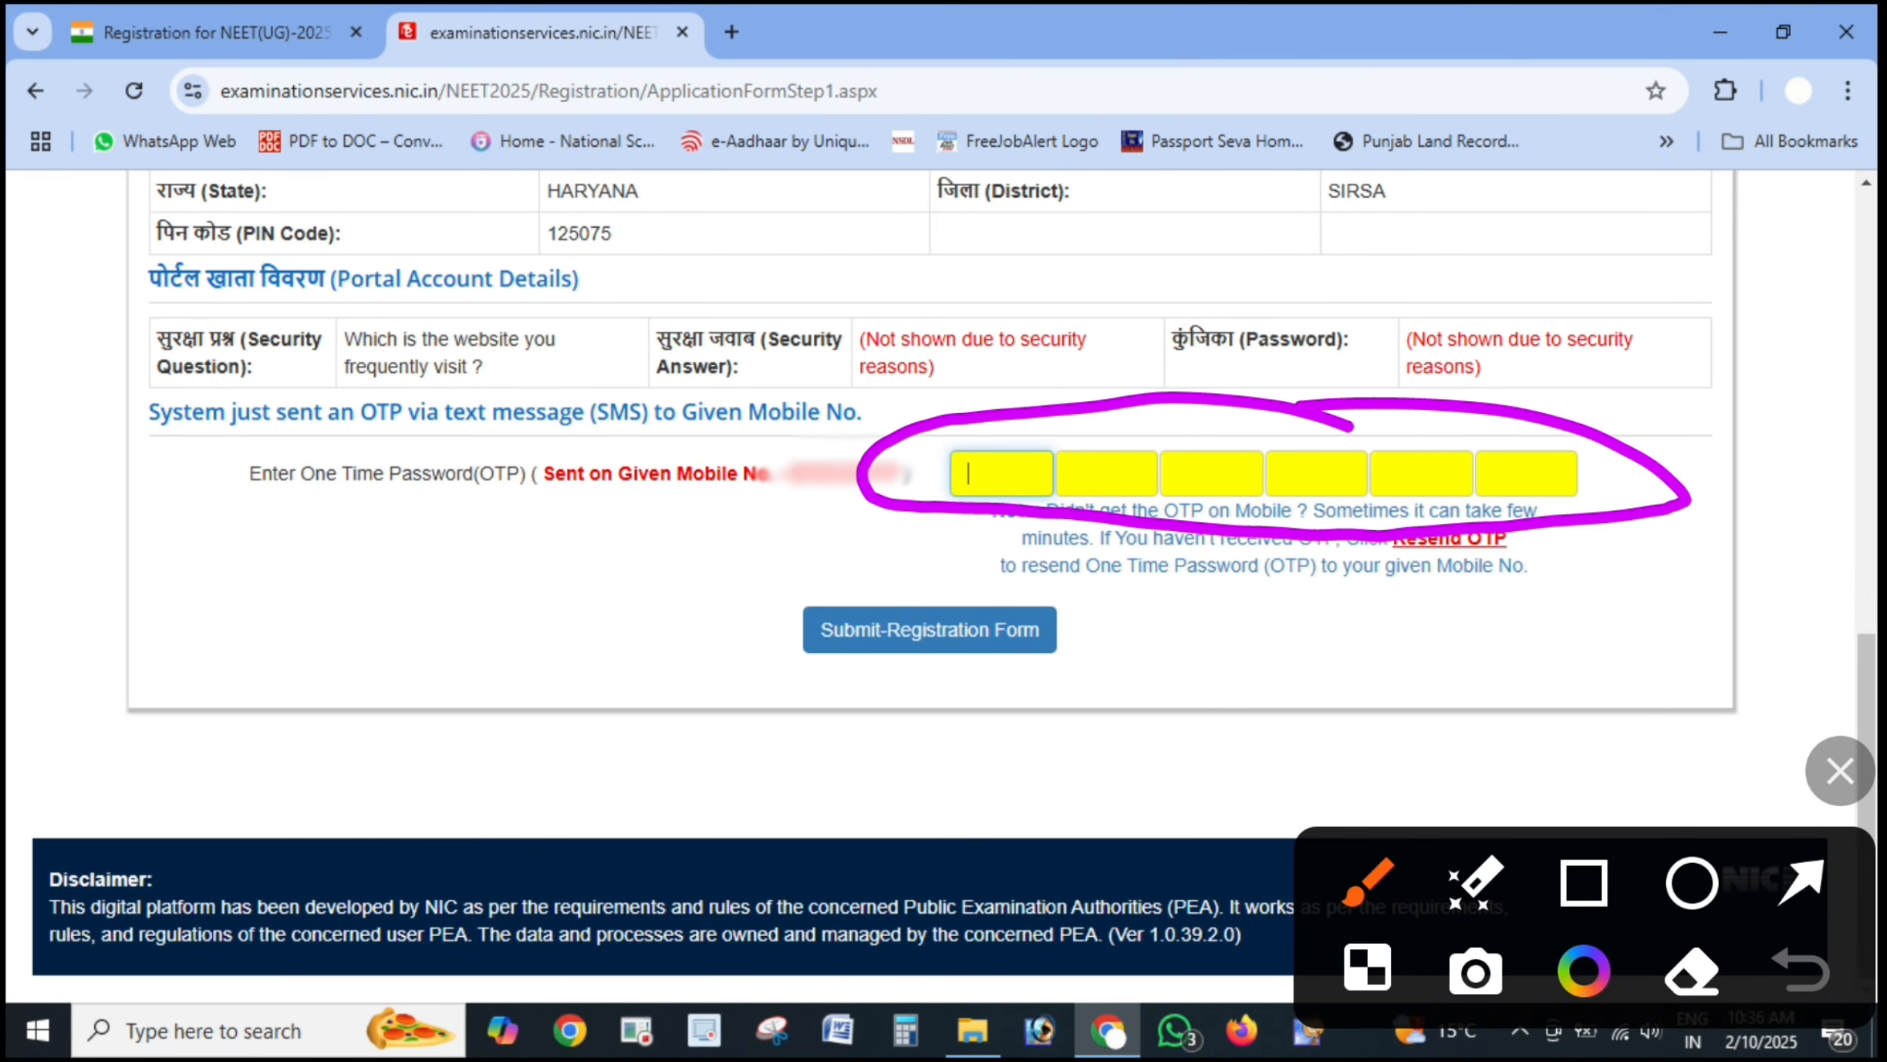
{"action": "mouse_move", "coordinate": [1189, 481]}
{"action": "left_mouse_down"}
{"action": "mouse_move", "coordinate": [1193, 499]}
{"action": "mouse_move", "coordinate": [1672, 393]}
{"action": "left_mouse_up"}
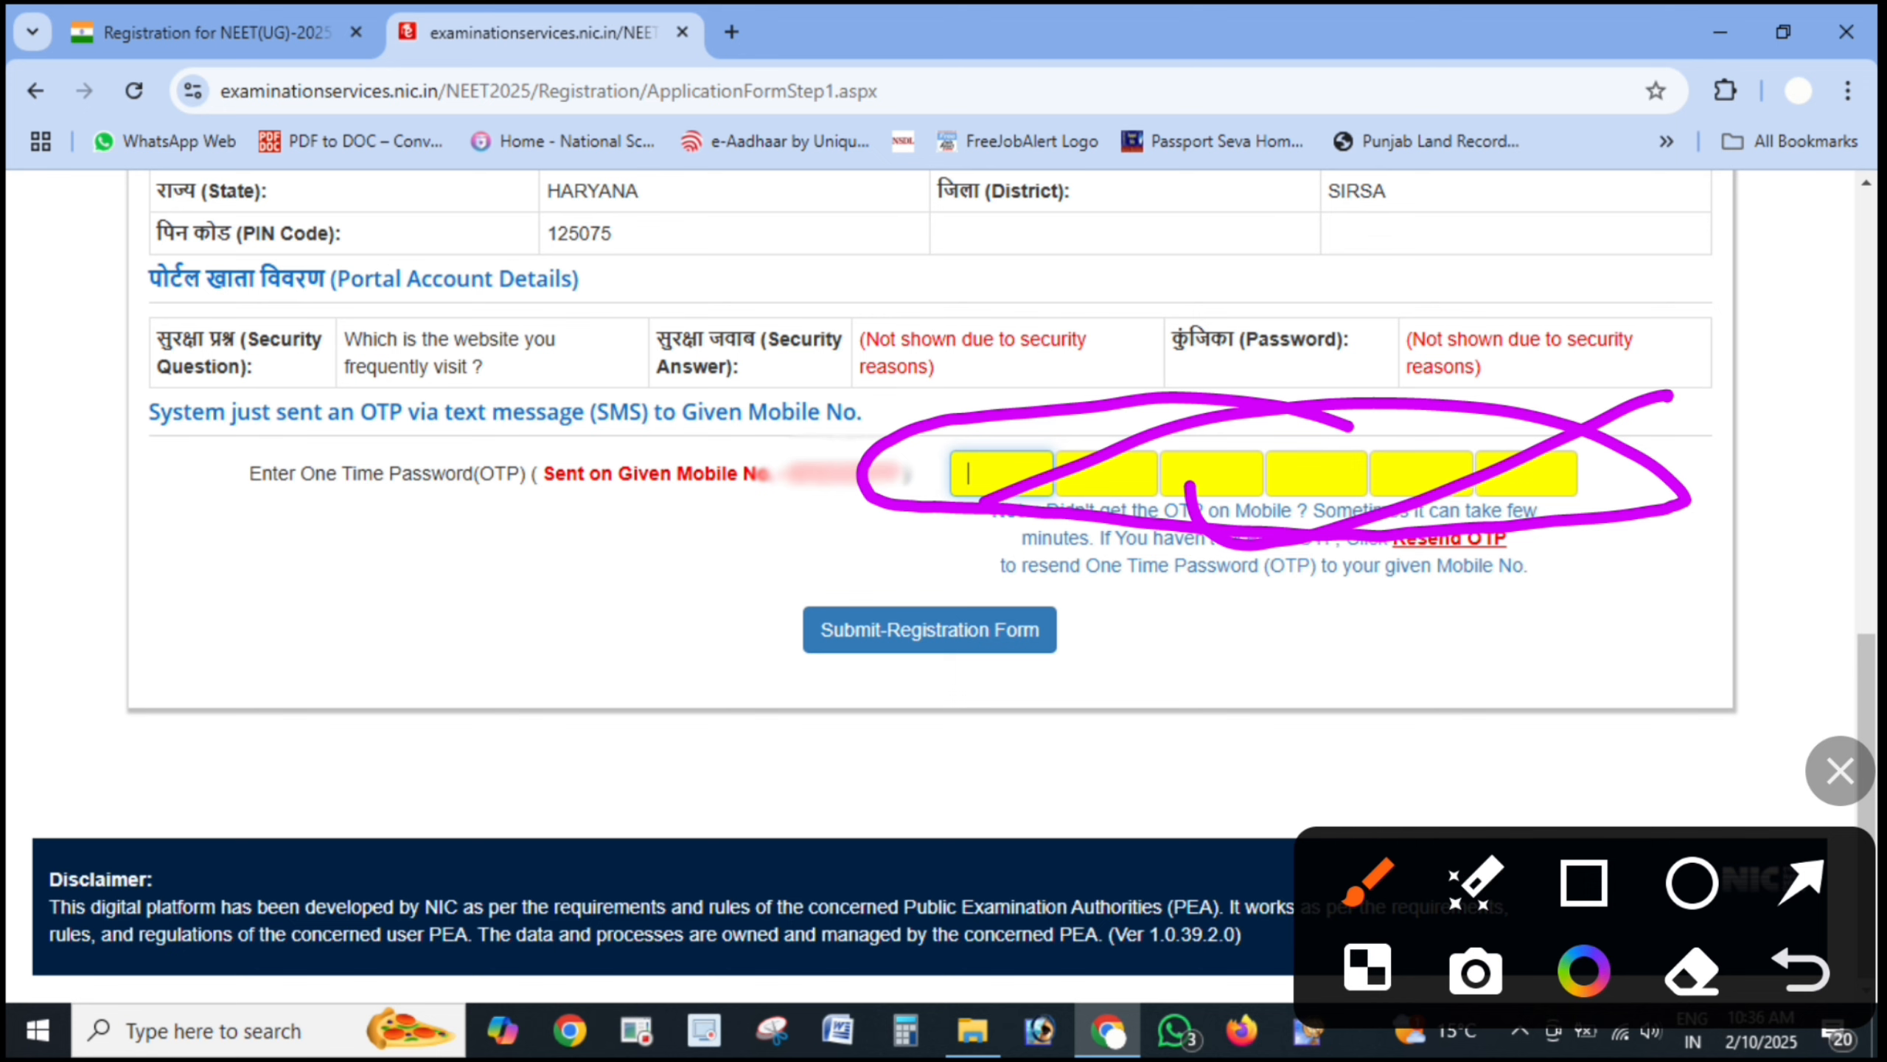
{"action": "mouse_move", "coordinate": [1074, 561]}
{"action": "left_mouse_down"}
{"action": "mouse_move", "coordinate": [958, 715]}
{"action": "mouse_move", "coordinate": [810, 615]}
{"action": "left_mouse_up"}
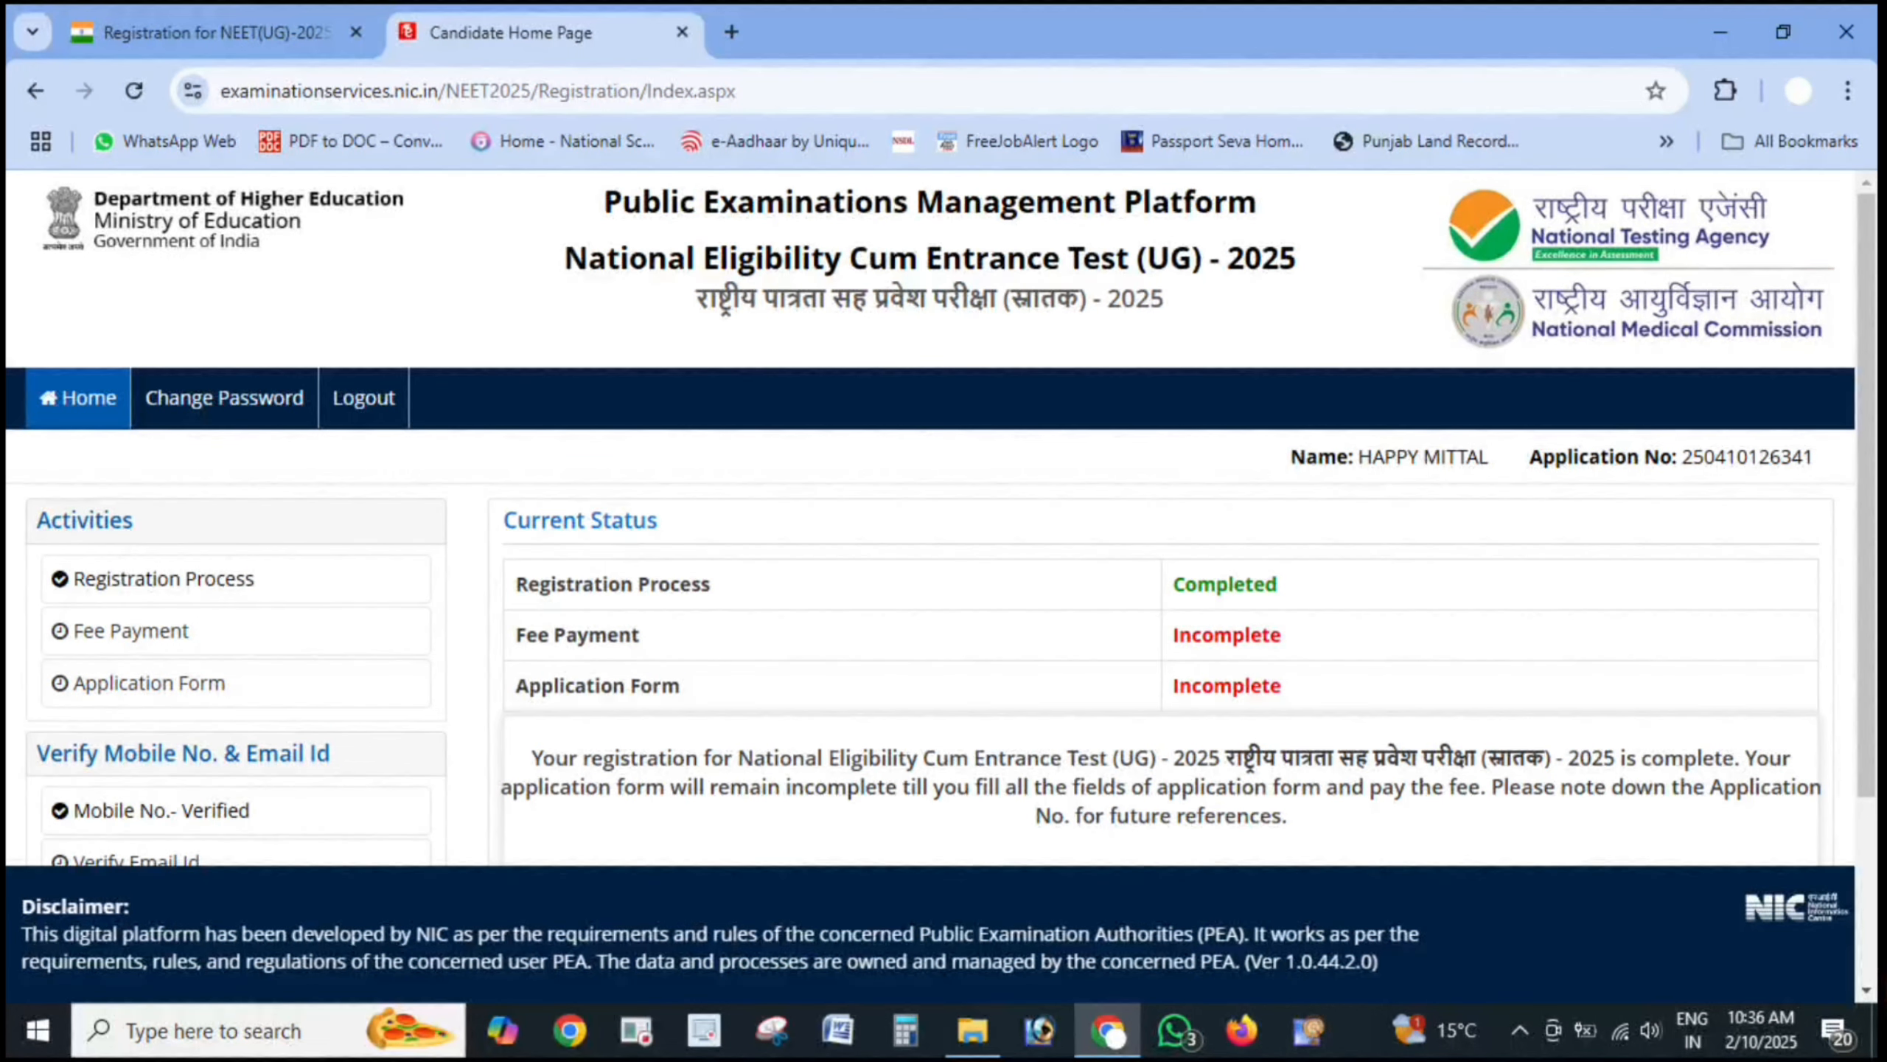
{"action": "left_click_drag", "start_coordinate": [1312, 577], "coordinate": [1488, 539]}
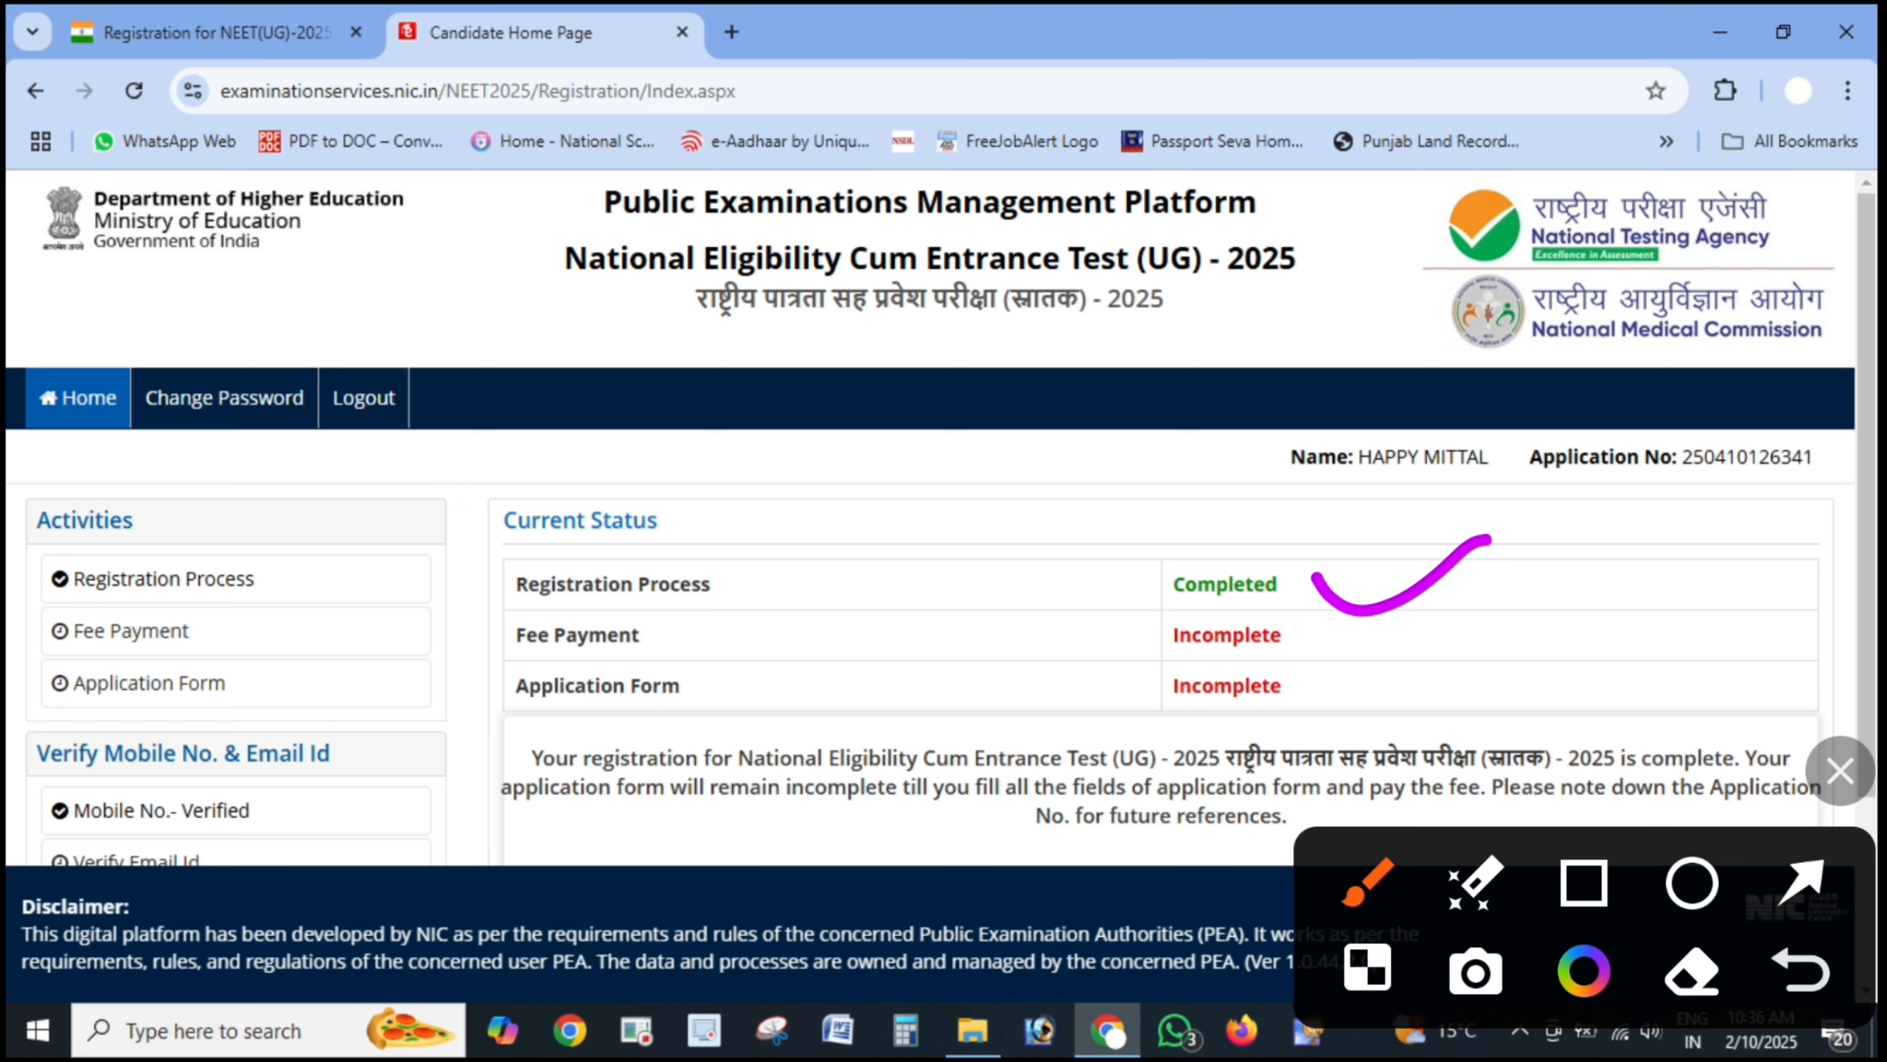
{"action": "mouse_move", "coordinate": [402, 637]}
{"action": "left_mouse_down"}
{"action": "mouse_move", "coordinate": [413, 654]}
{"action": "mouse_move", "coordinate": [554, 628]}
{"action": "left_mouse_up"}
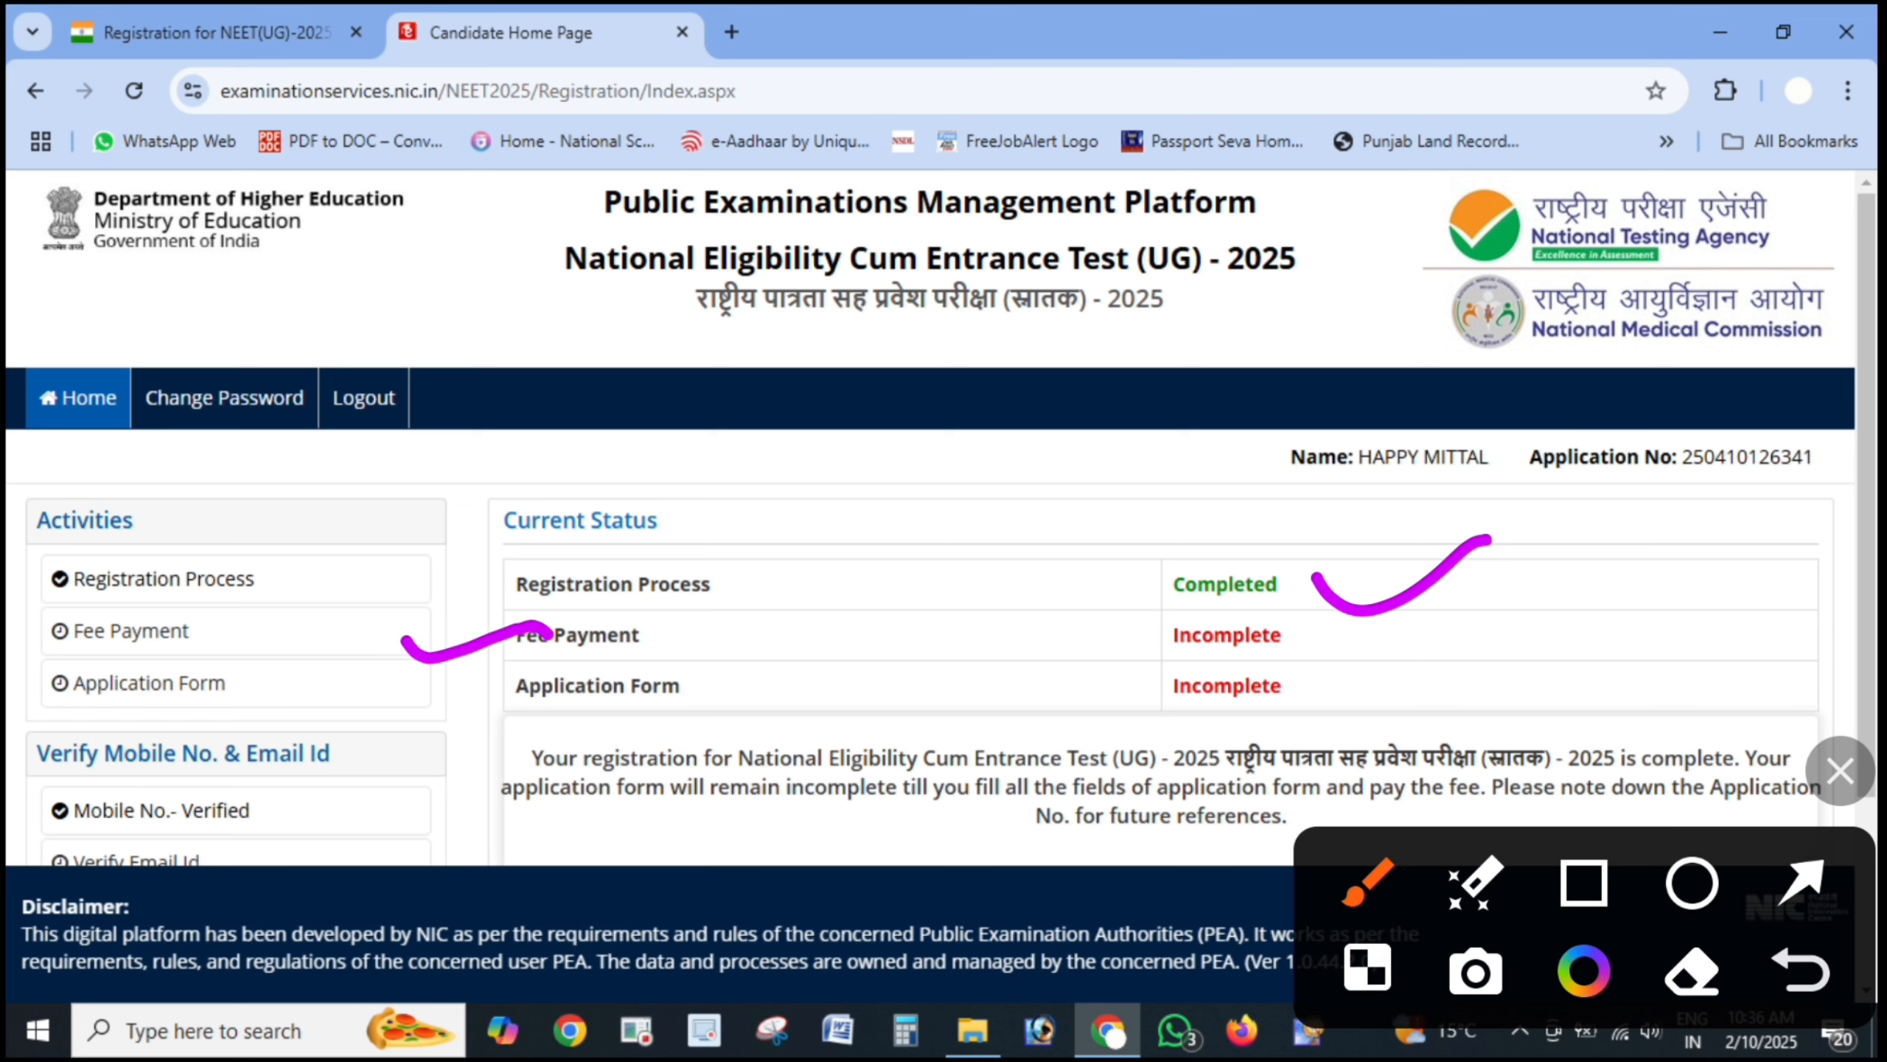
{"action": "mouse_move", "coordinate": [413, 715]}
{"action": "left_mouse_down"}
{"action": "mouse_move", "coordinate": [474, 713]}
{"action": "mouse_move", "coordinate": [536, 673]}
{"action": "left_mouse_up"}
{"action": "mouse_move", "coordinate": [1381, 683]}
{"action": "left_mouse_down"}
{"action": "mouse_move", "coordinate": [1336, 736]}
{"action": "mouse_move", "coordinate": [1318, 577]}
{"action": "left_mouse_up"}
{"action": "left_click_drag", "start_coordinate": [1439, 698], "coordinate": [1664, 599]}
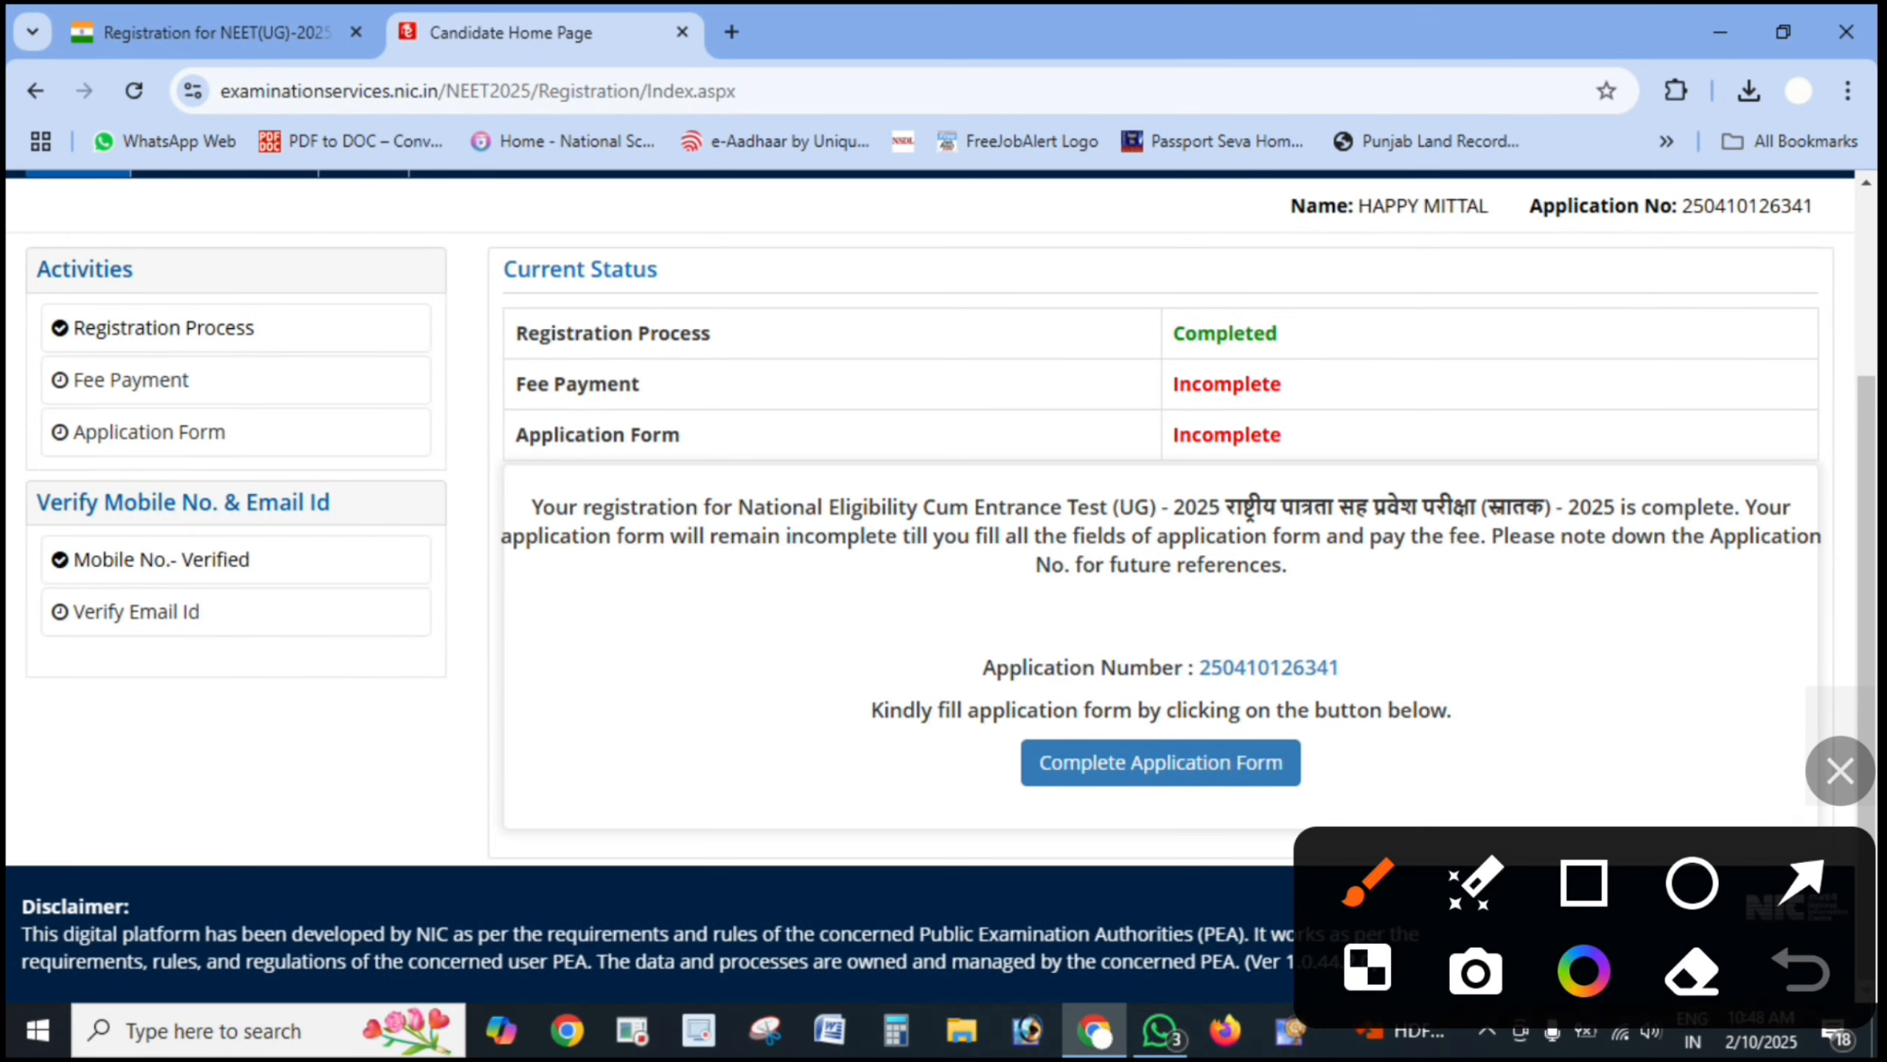
{"action": "mouse_move", "coordinate": [337, 553]}
{"action": "left_mouse_down"}
{"action": "mouse_move", "coordinate": [3, 531]}
{"action": "mouse_move", "coordinate": [227, 507]}
{"action": "left_mouse_up"}
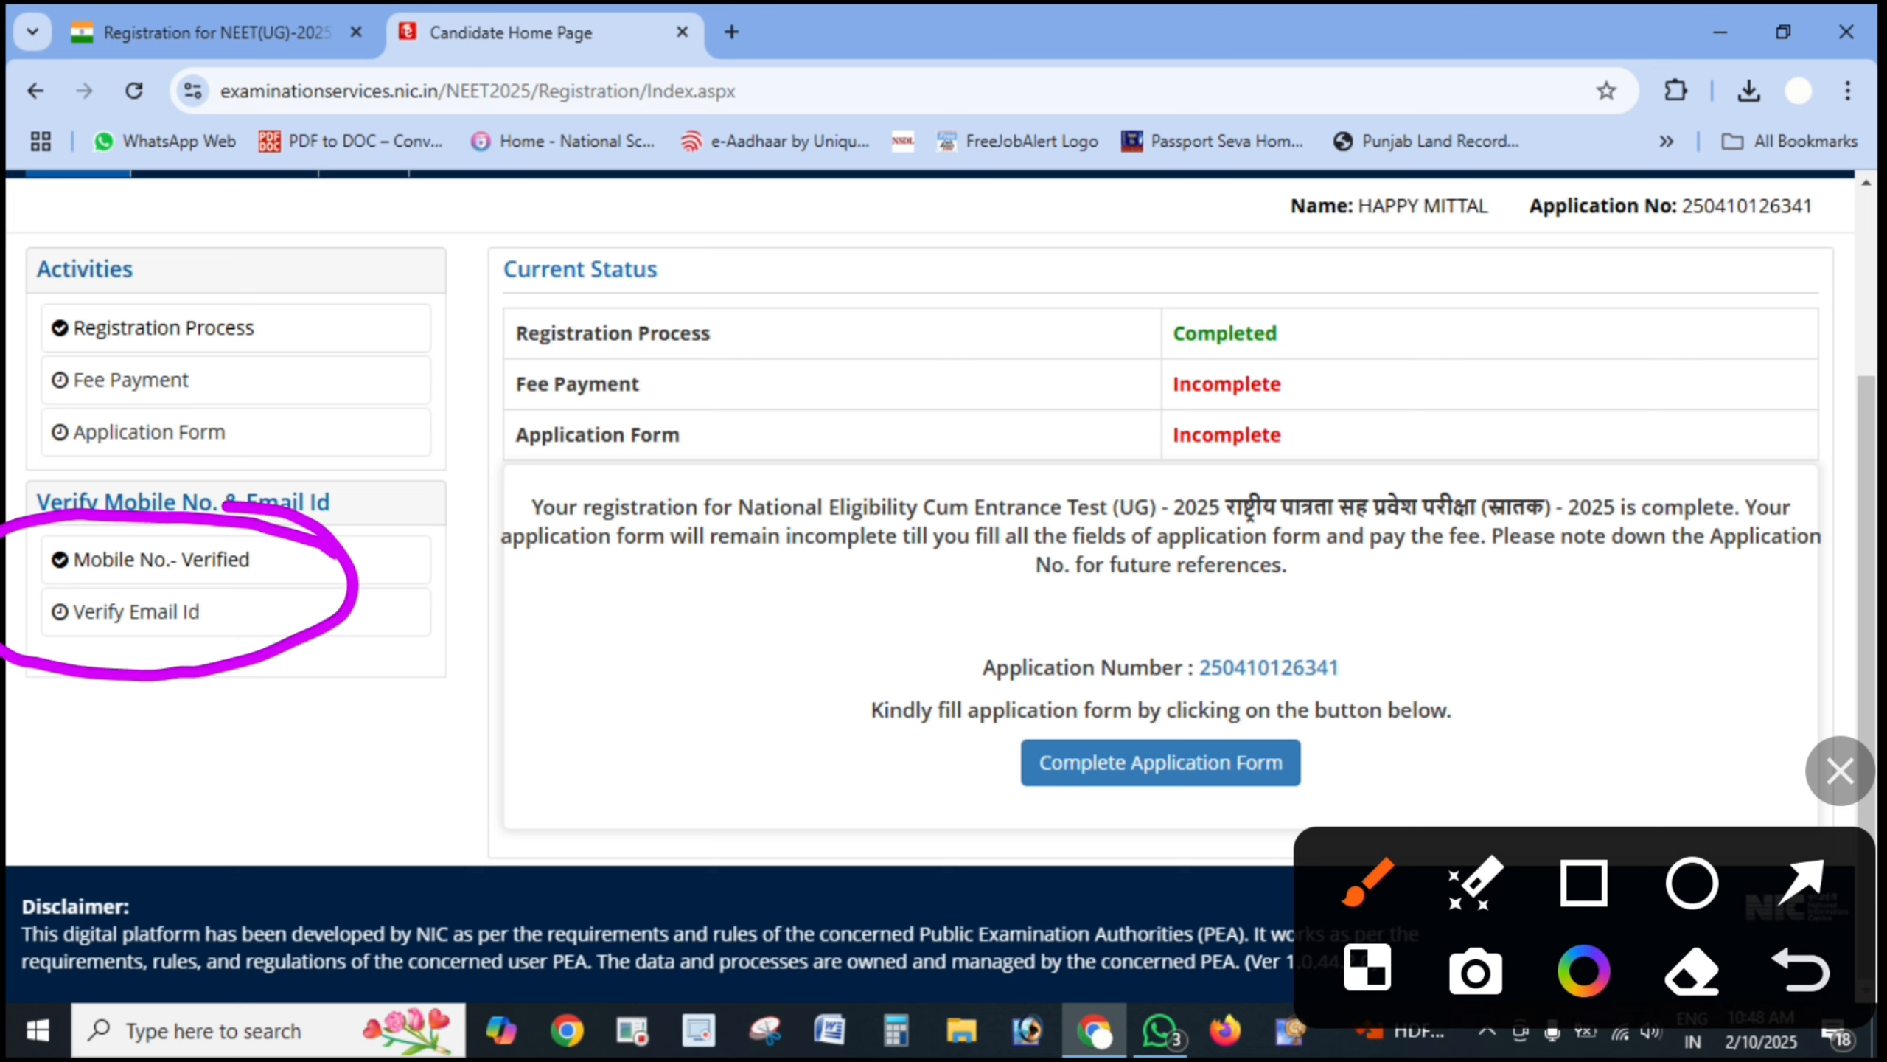
{"action": "left_click_drag", "start_coordinate": [292, 574], "coordinate": [453, 510]}
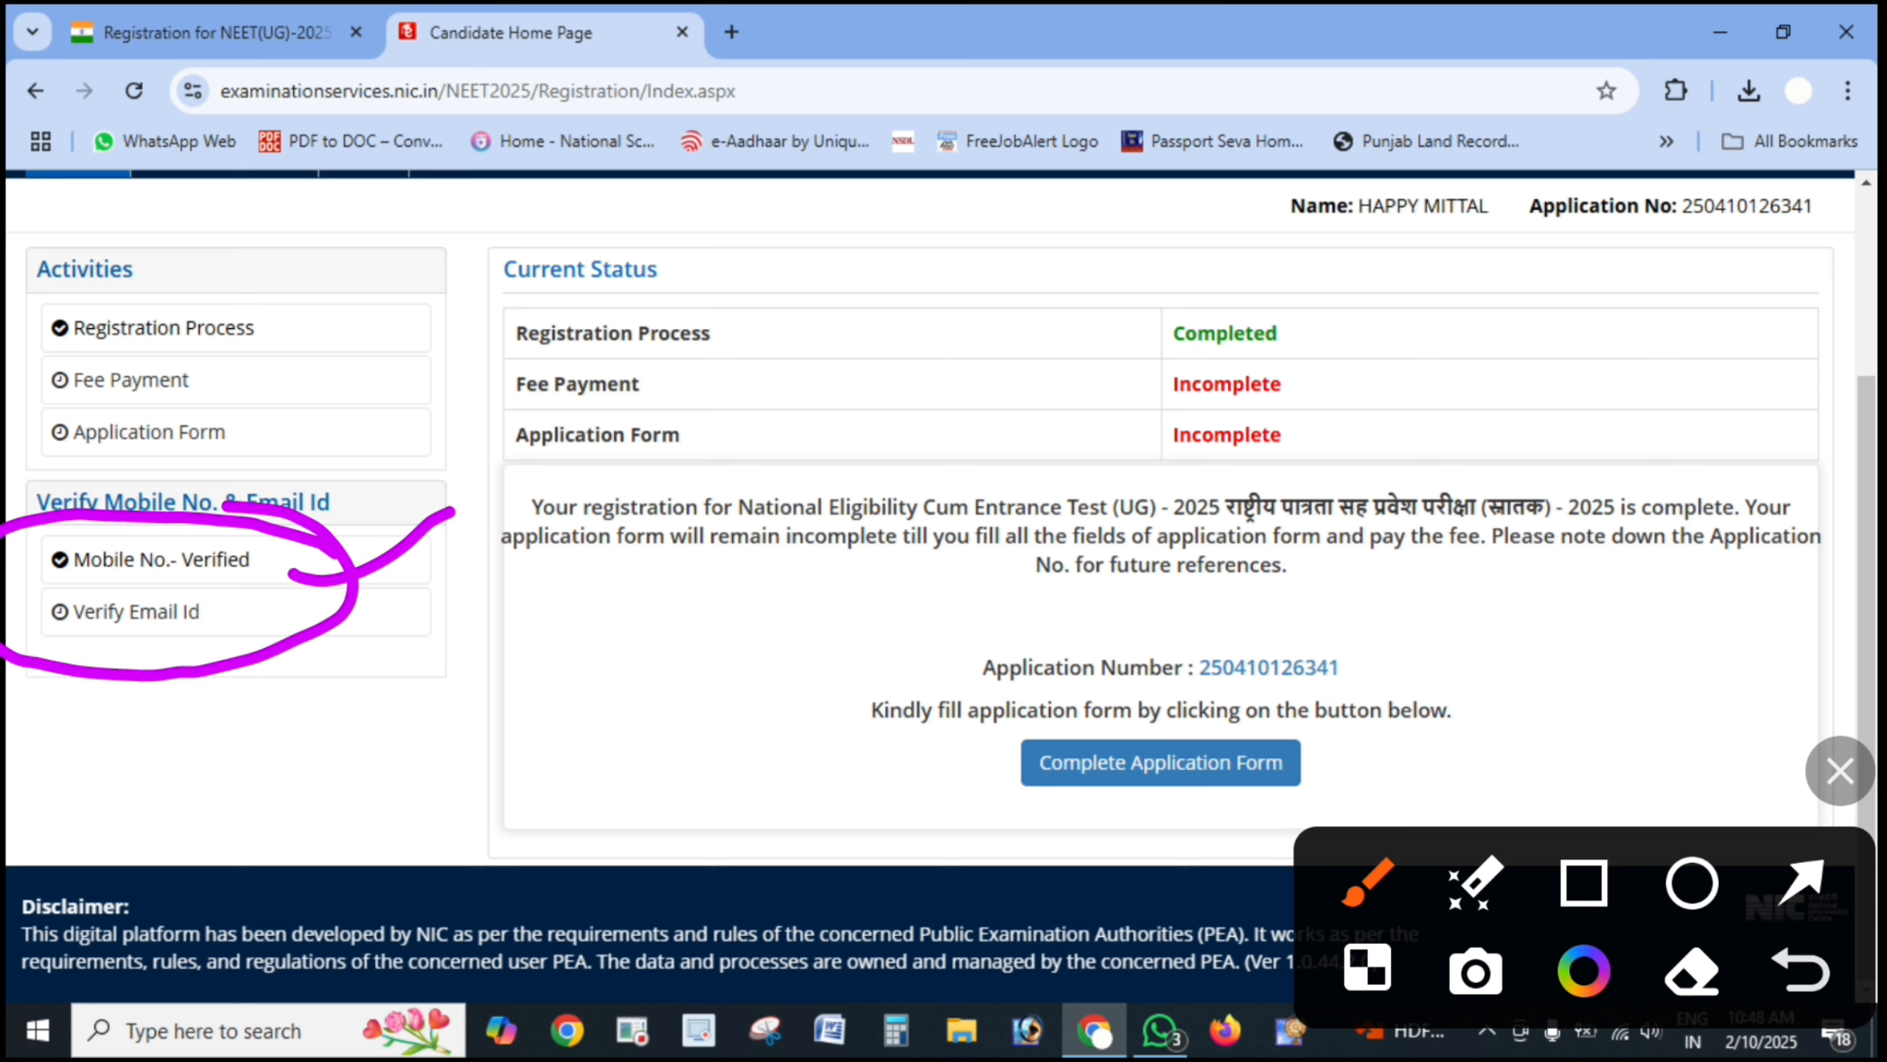
{"action": "mouse_move", "coordinate": [160, 644]}
{"action": "left_mouse_down"}
{"action": "mouse_move", "coordinate": [342, 606]}
{"action": "mouse_move", "coordinate": [393, 617]}
{"action": "left_mouse_up"}
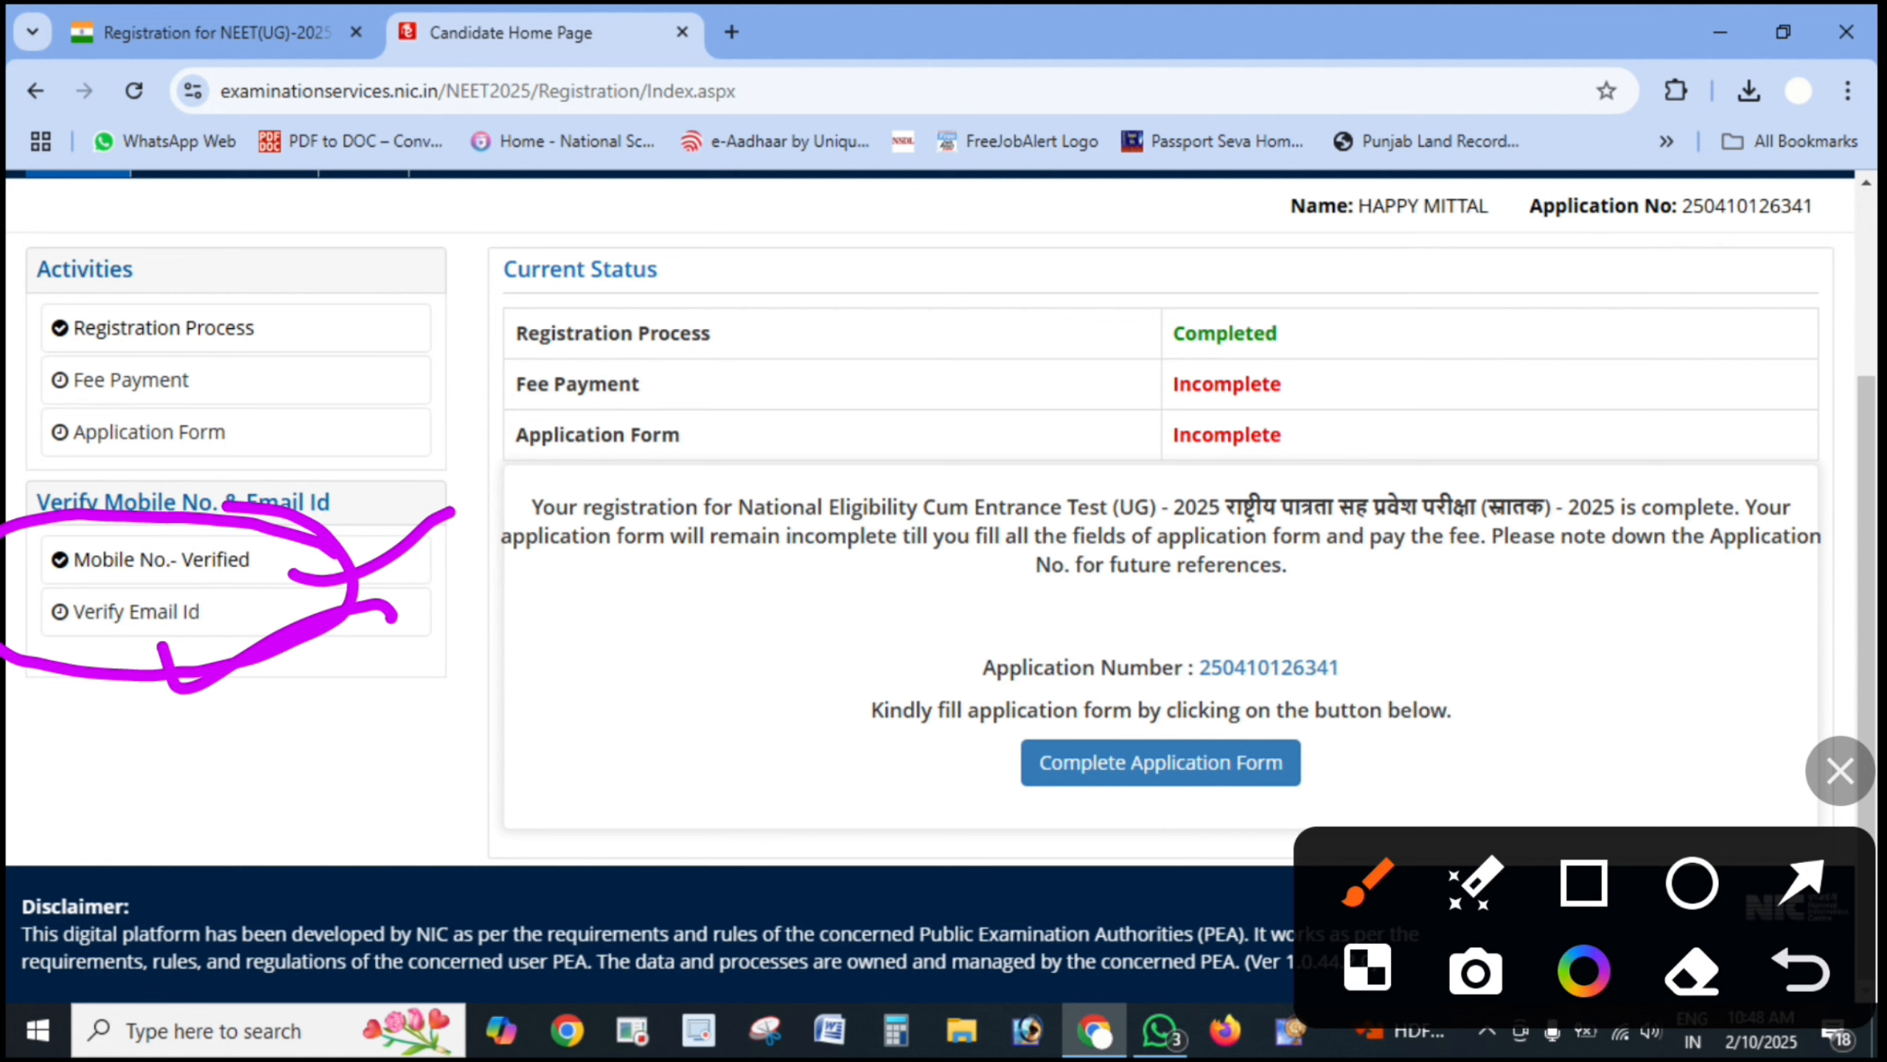
{"action": "left_click_drag", "start_coordinate": [87, 619], "coordinate": [211, 611]}
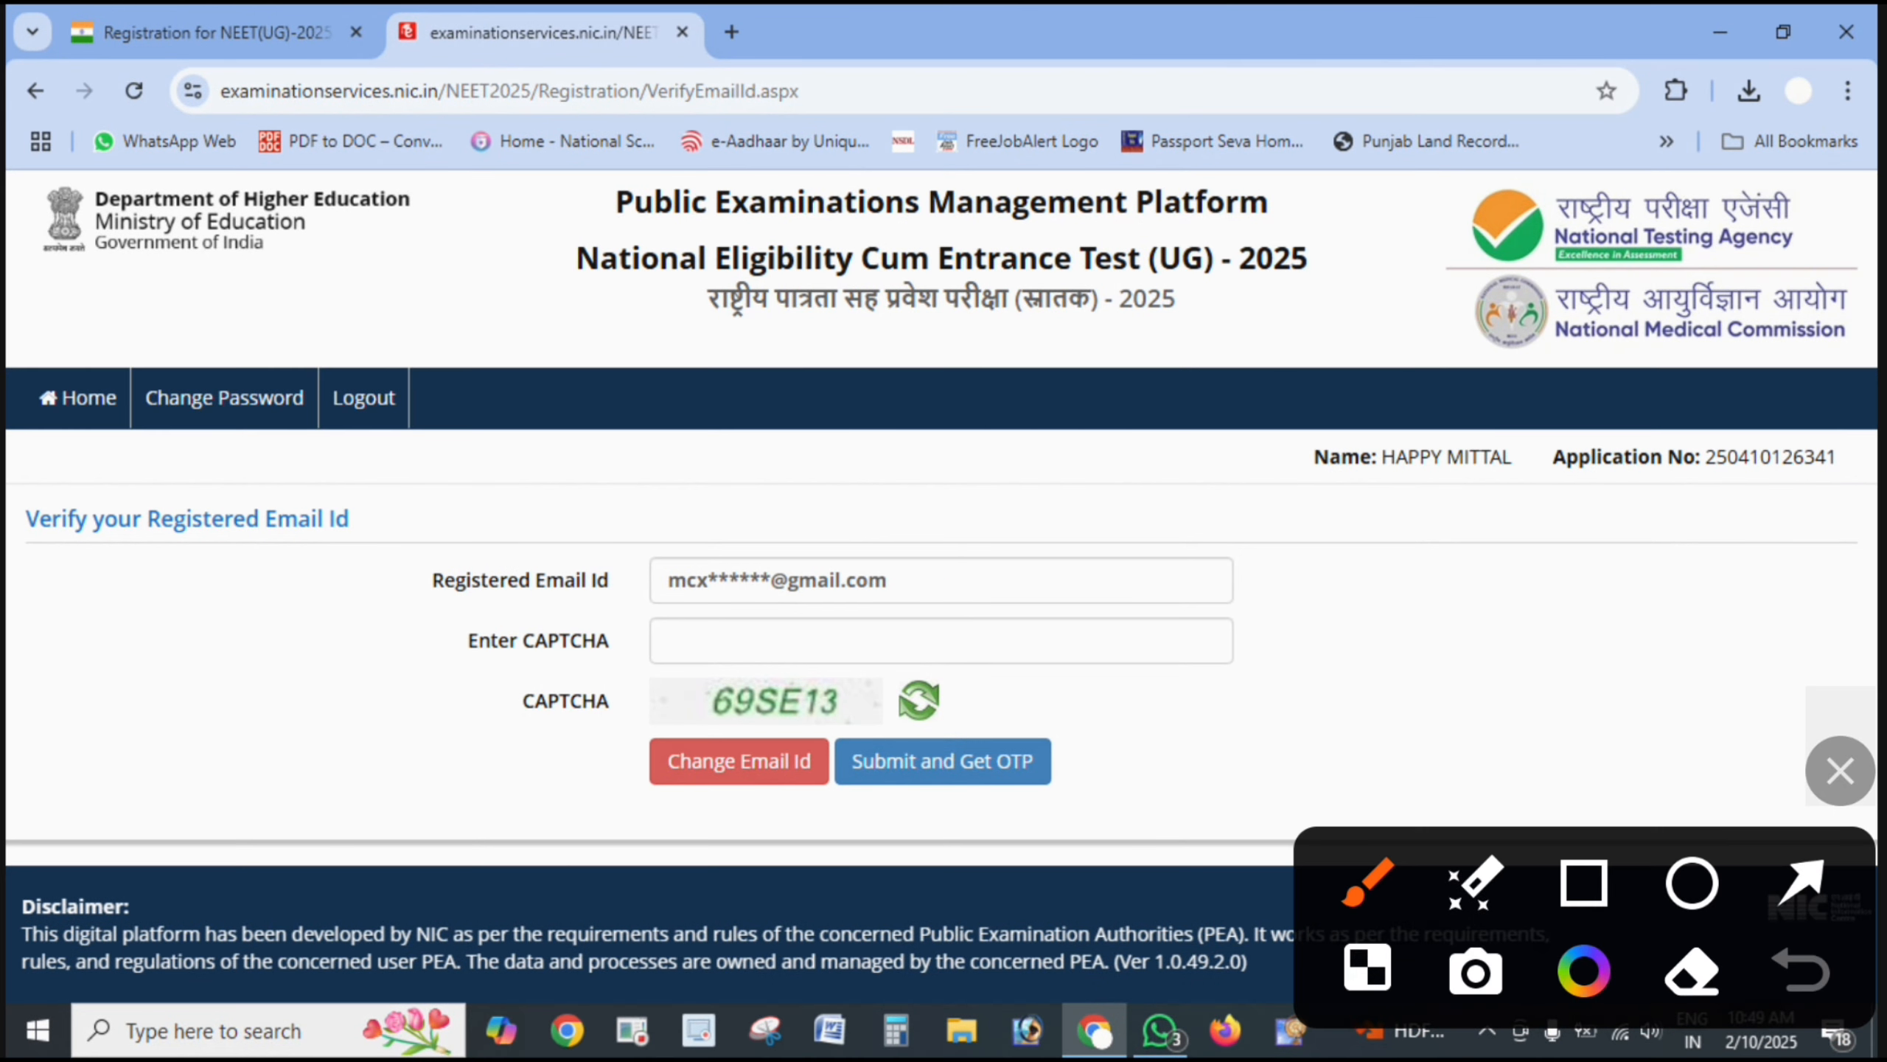
- Verify the registered email id with CAPTCHA and OTP, confirming with OK
{"action": "left_click_drag", "start_coordinate": [941, 559], "coordinate": [1197, 508]}
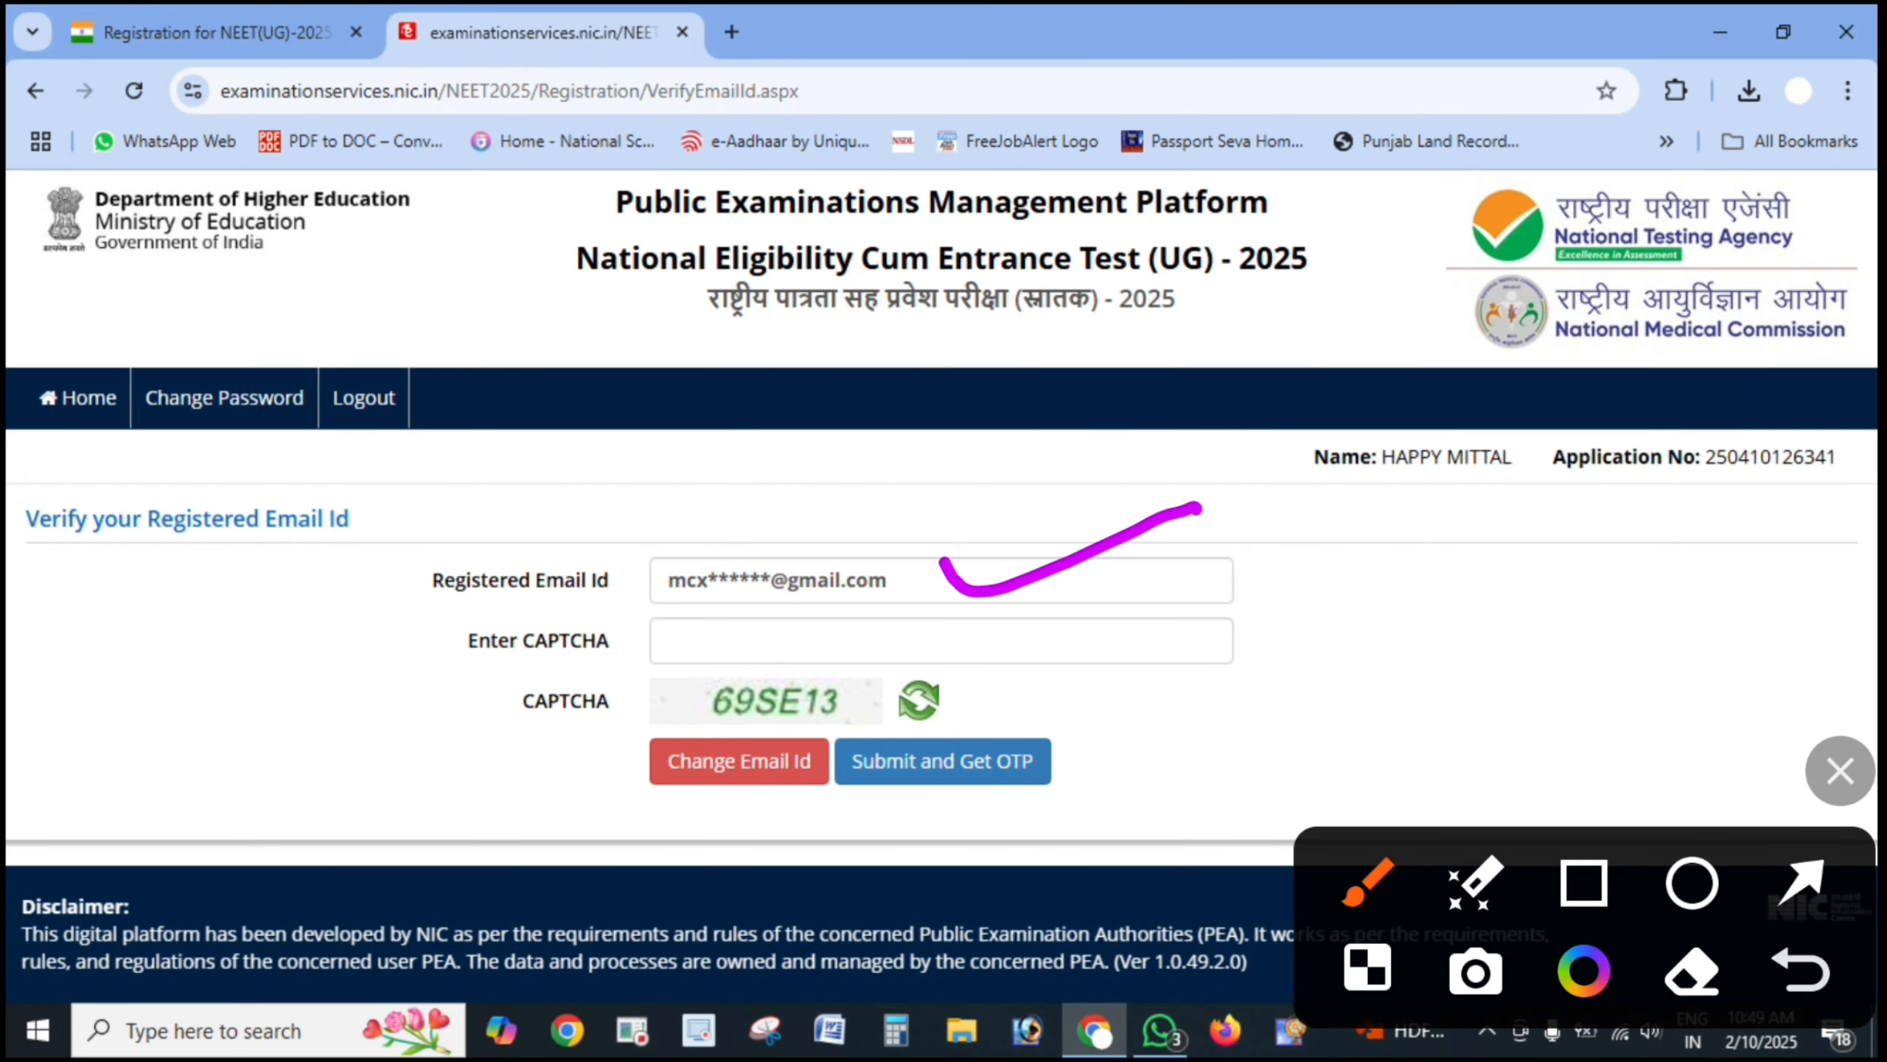
{"action": "mouse_move", "coordinate": [797, 729]}
{"action": "left_mouse_down"}
{"action": "mouse_move", "coordinate": [746, 723]}
{"action": "mouse_move", "coordinate": [836, 746]}
{"action": "left_mouse_up"}
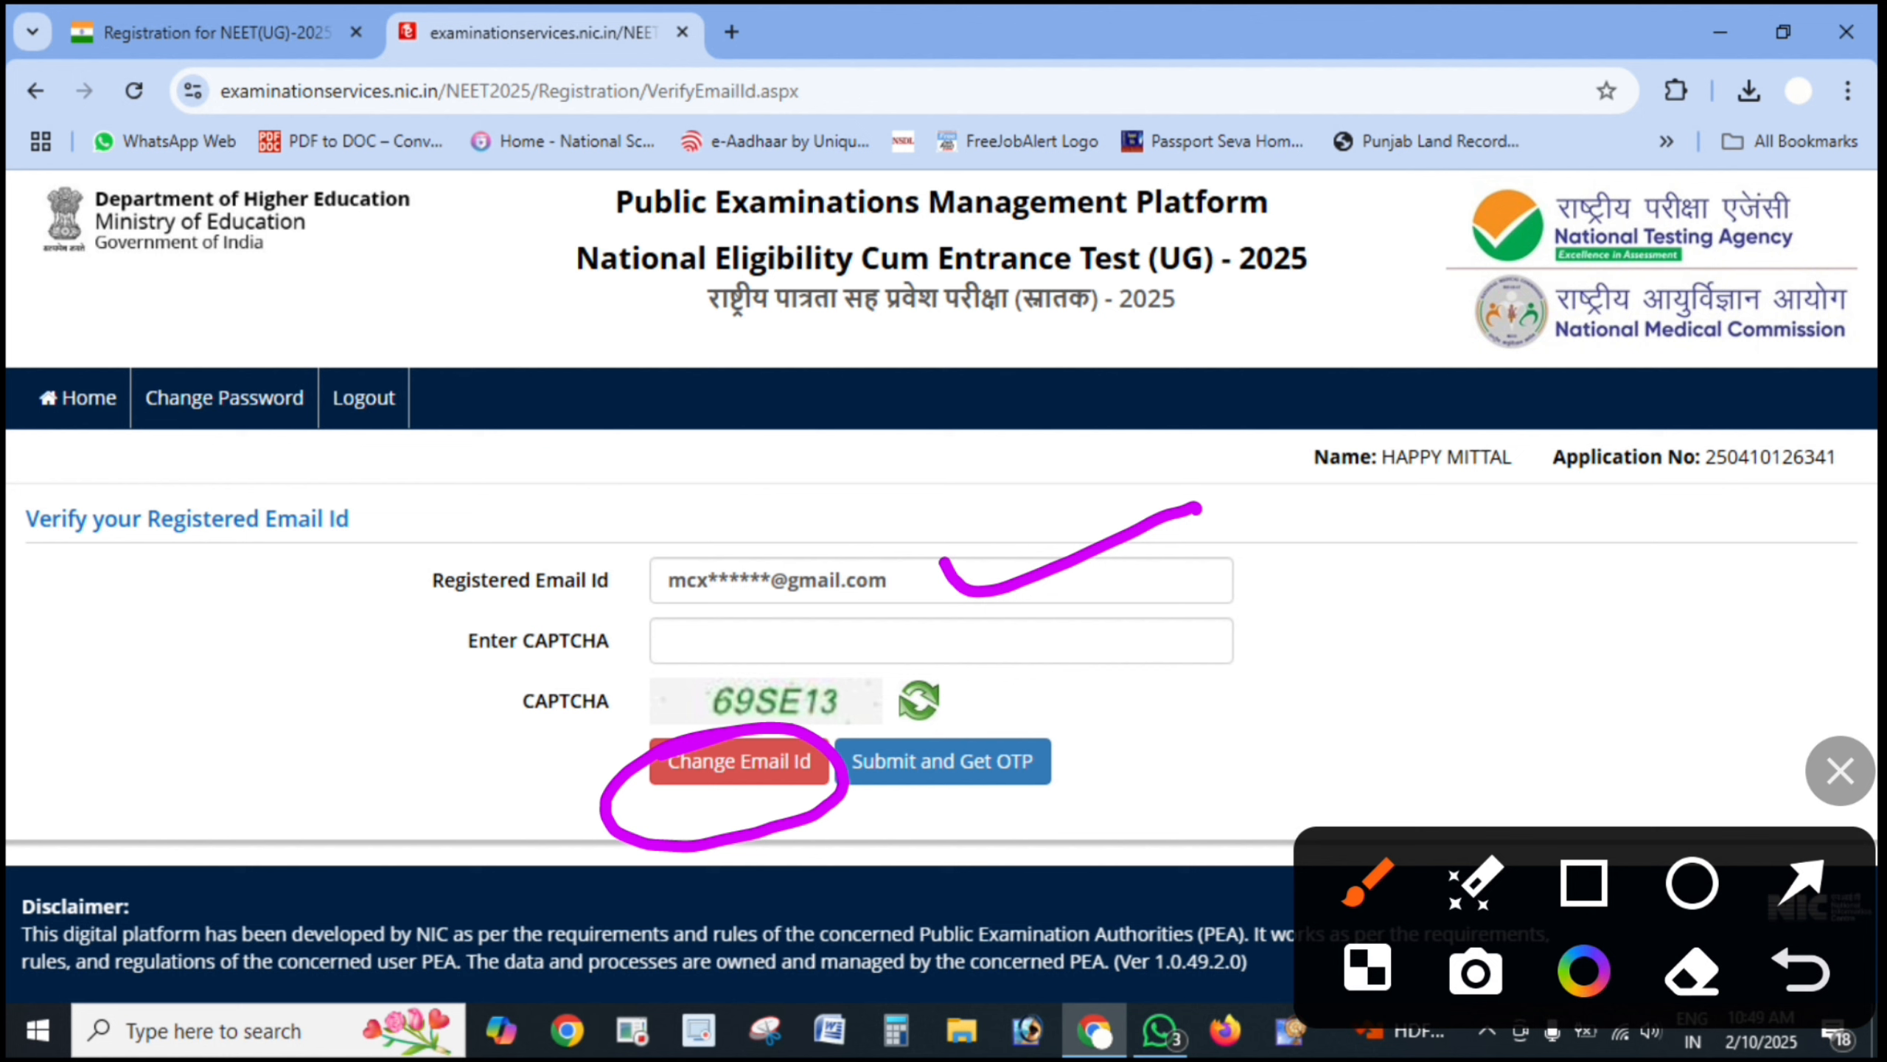
{"action": "left_click", "coordinate": [1802, 881]}
{"action": "left_click_drag", "start_coordinate": [554, 741], "coordinate": [765, 690]}
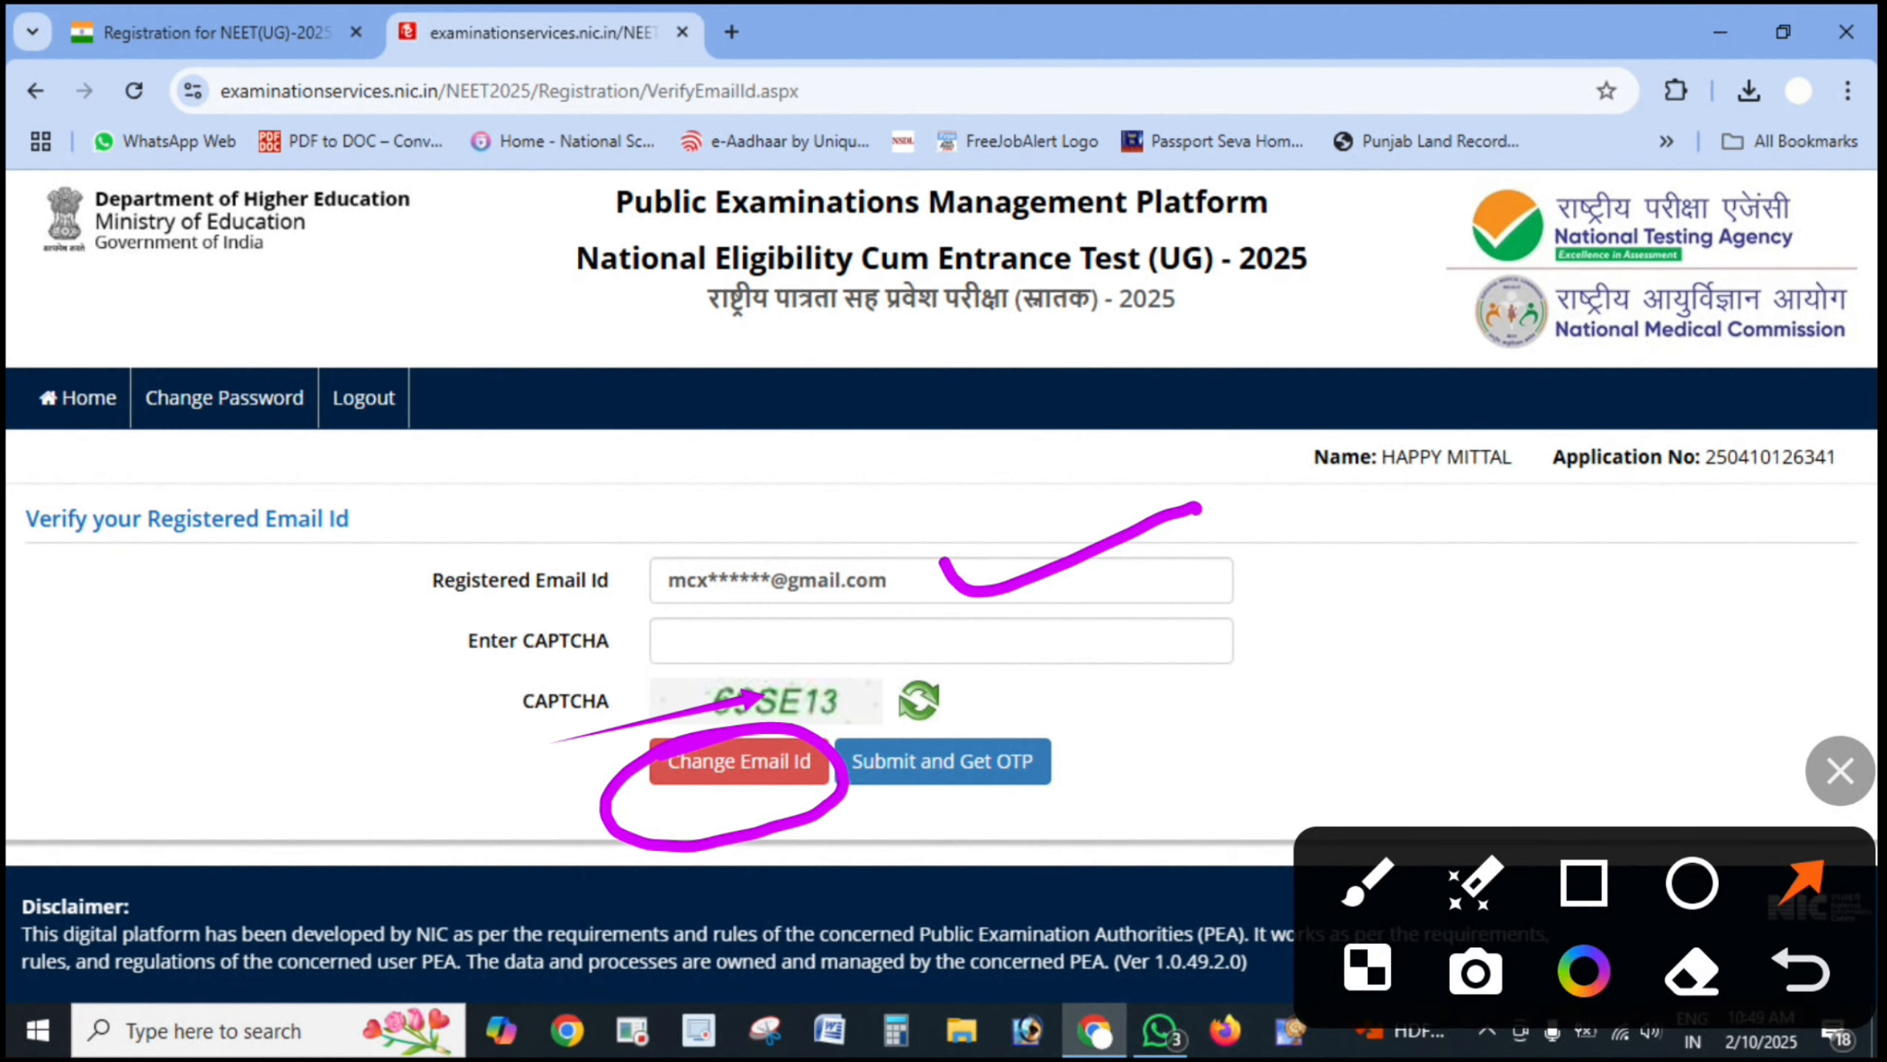
{"action": "left_click_drag", "start_coordinate": [1276, 677], "coordinate": [977, 641]}
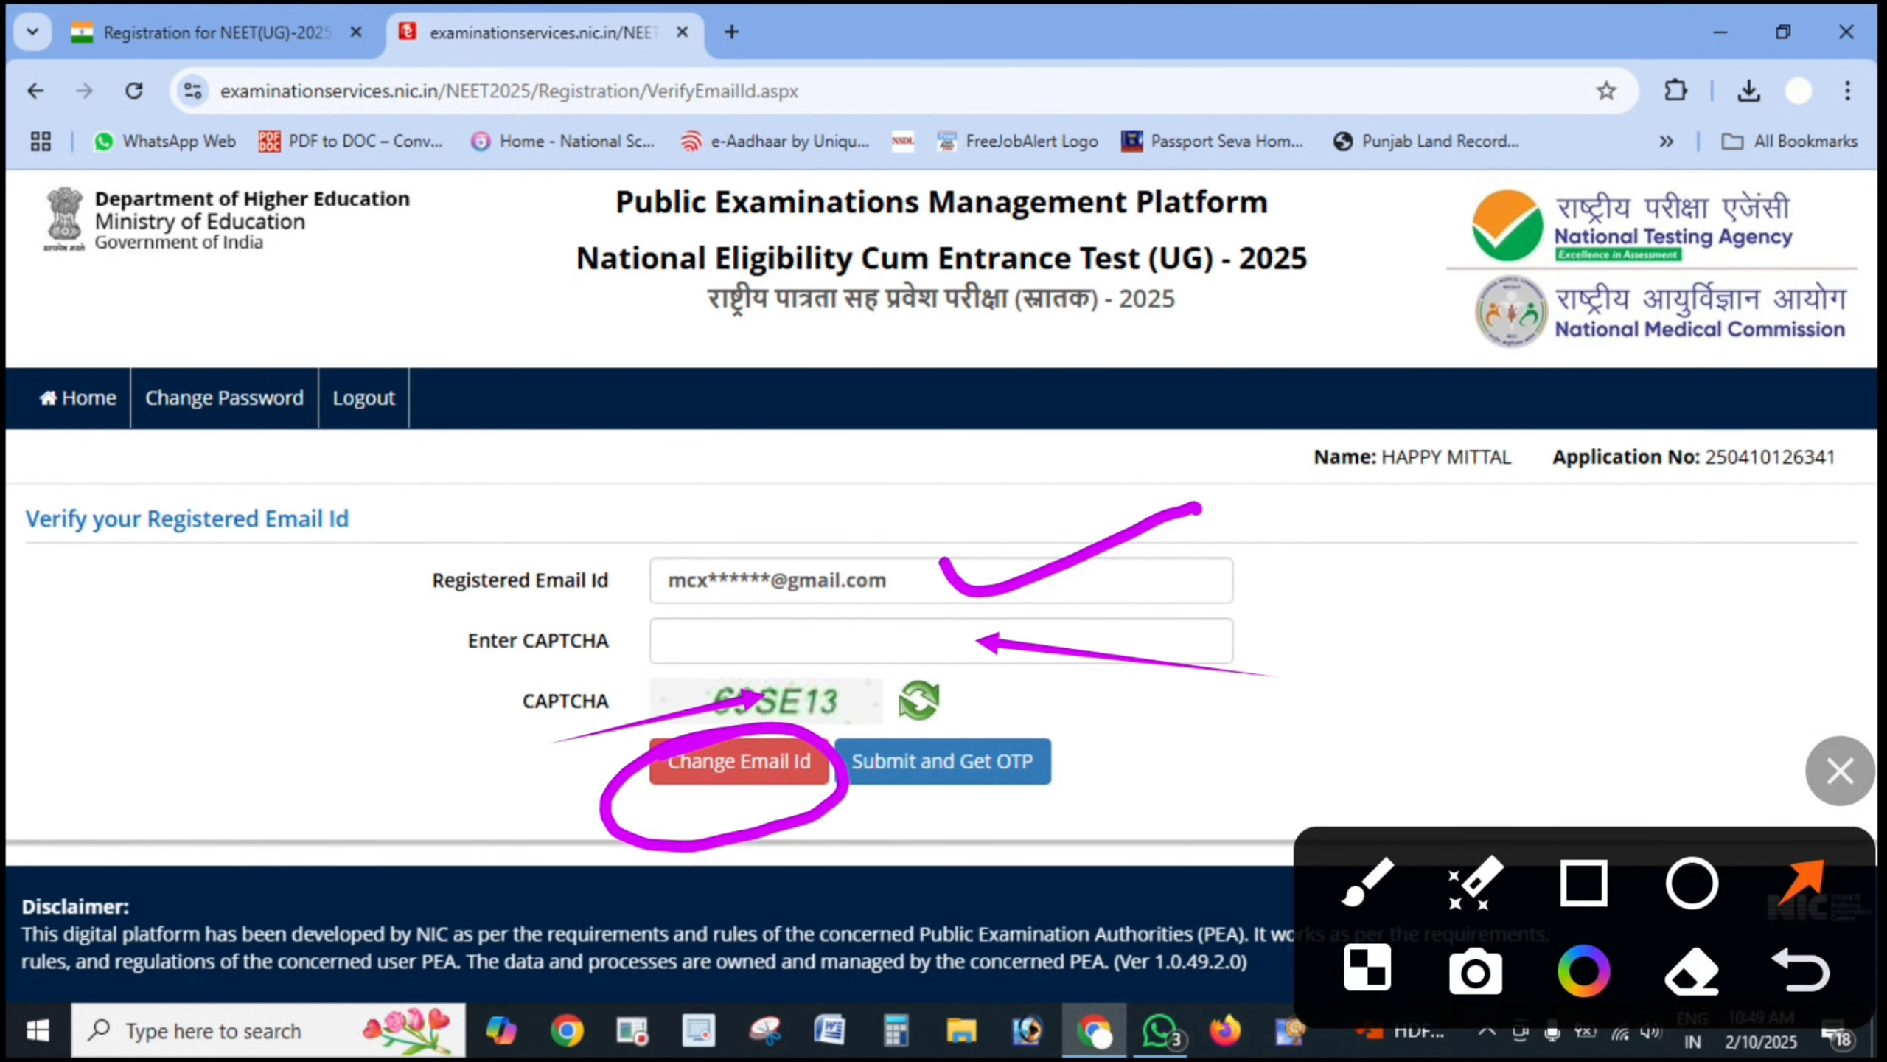
{"action": "left_click_drag", "start_coordinate": [1172, 791], "coordinate": [1030, 786]}
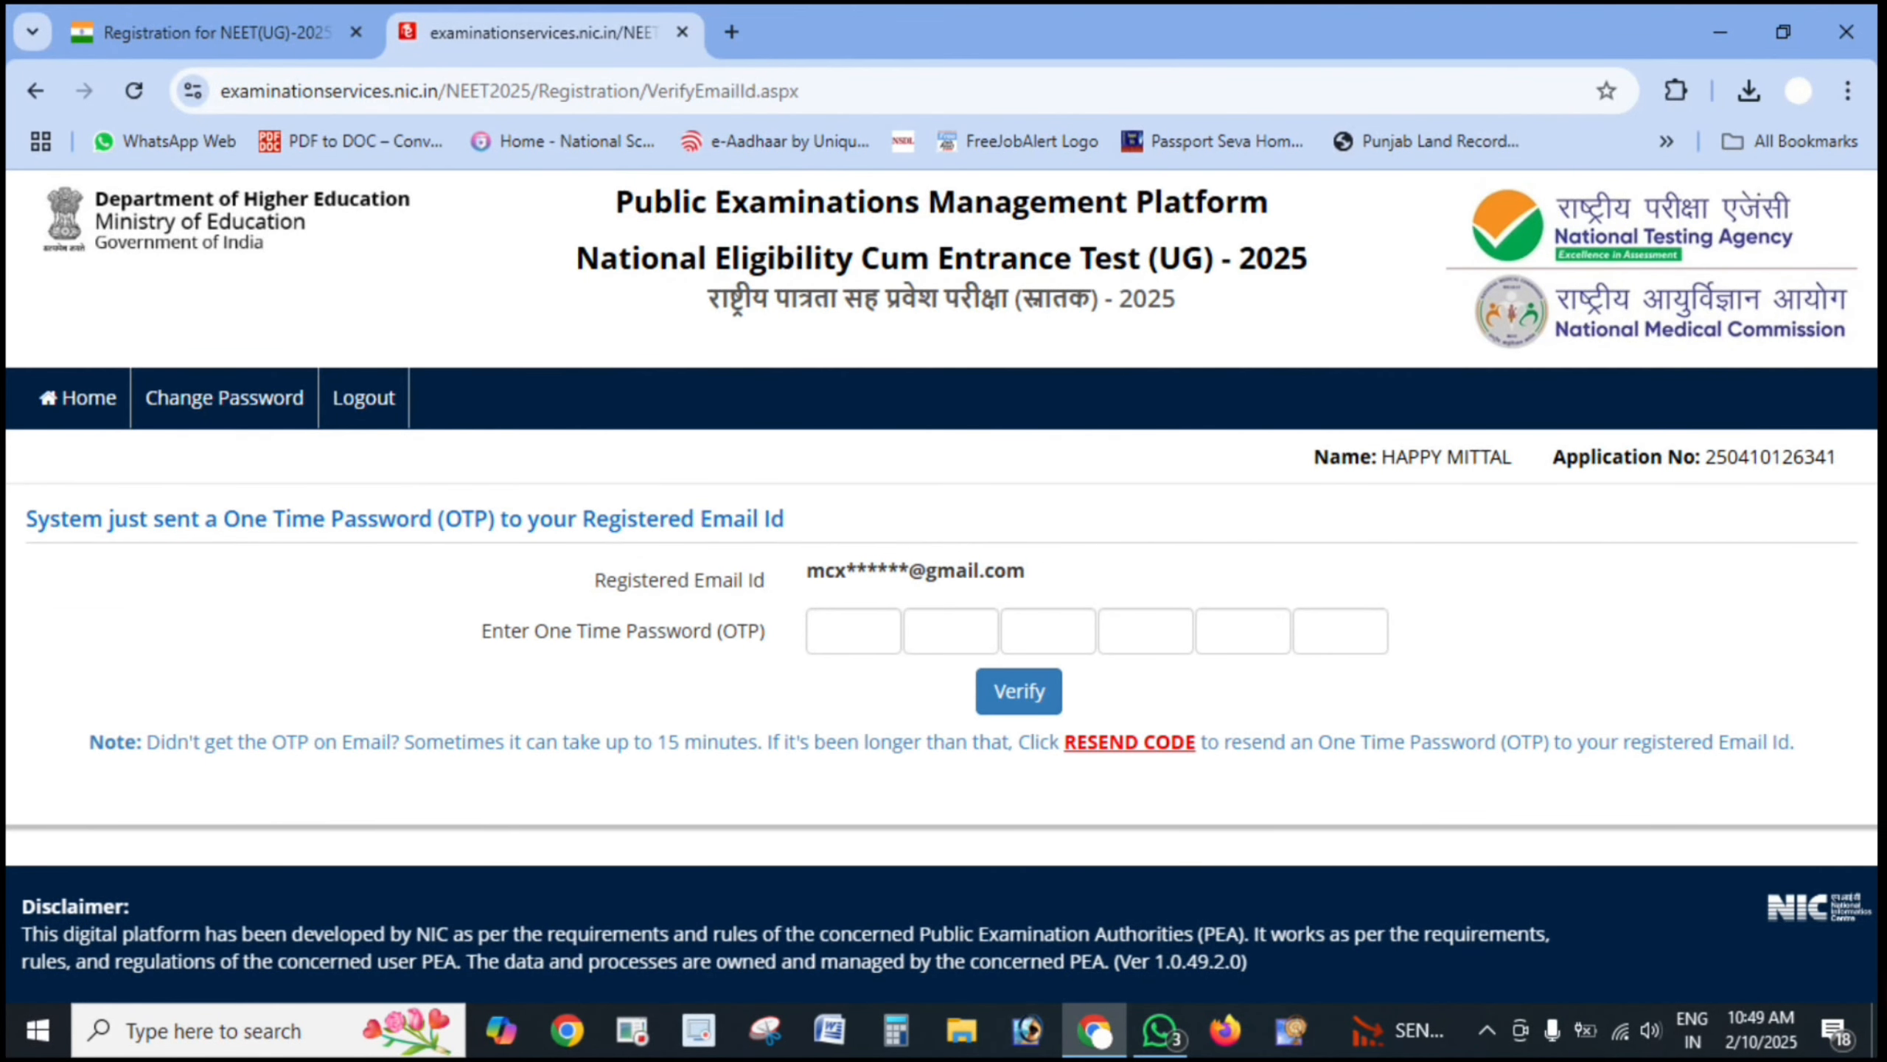
{"action": "mouse_move", "coordinate": [1150, 641]}
{"action": "left_mouse_down"}
{"action": "mouse_move", "coordinate": [1390, 624]}
{"action": "mouse_move", "coordinate": [1535, 653]}
{"action": "left_mouse_up"}
{"action": "left_click", "coordinate": [1801, 881]}
{"action": "left_click_drag", "start_coordinate": [1257, 715], "coordinate": [1094, 694]}
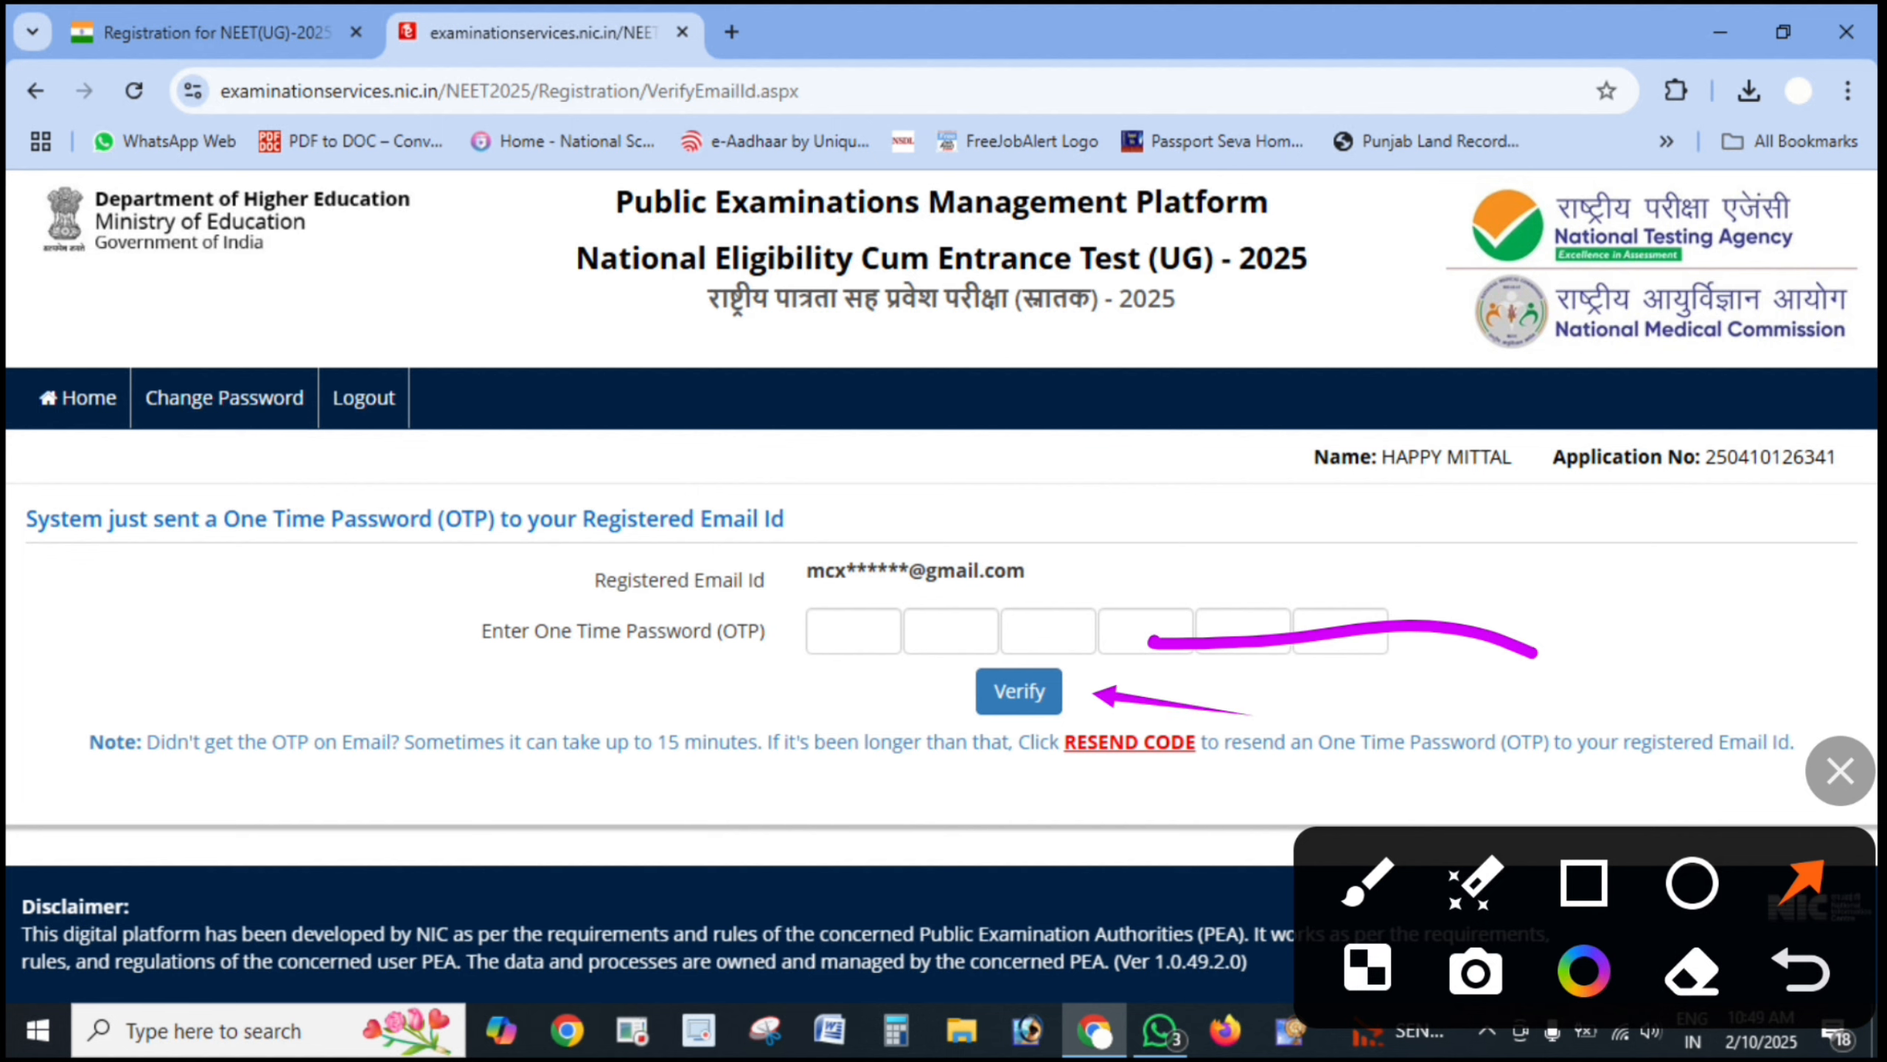
{"action": "left_click", "coordinate": [1841, 771]}
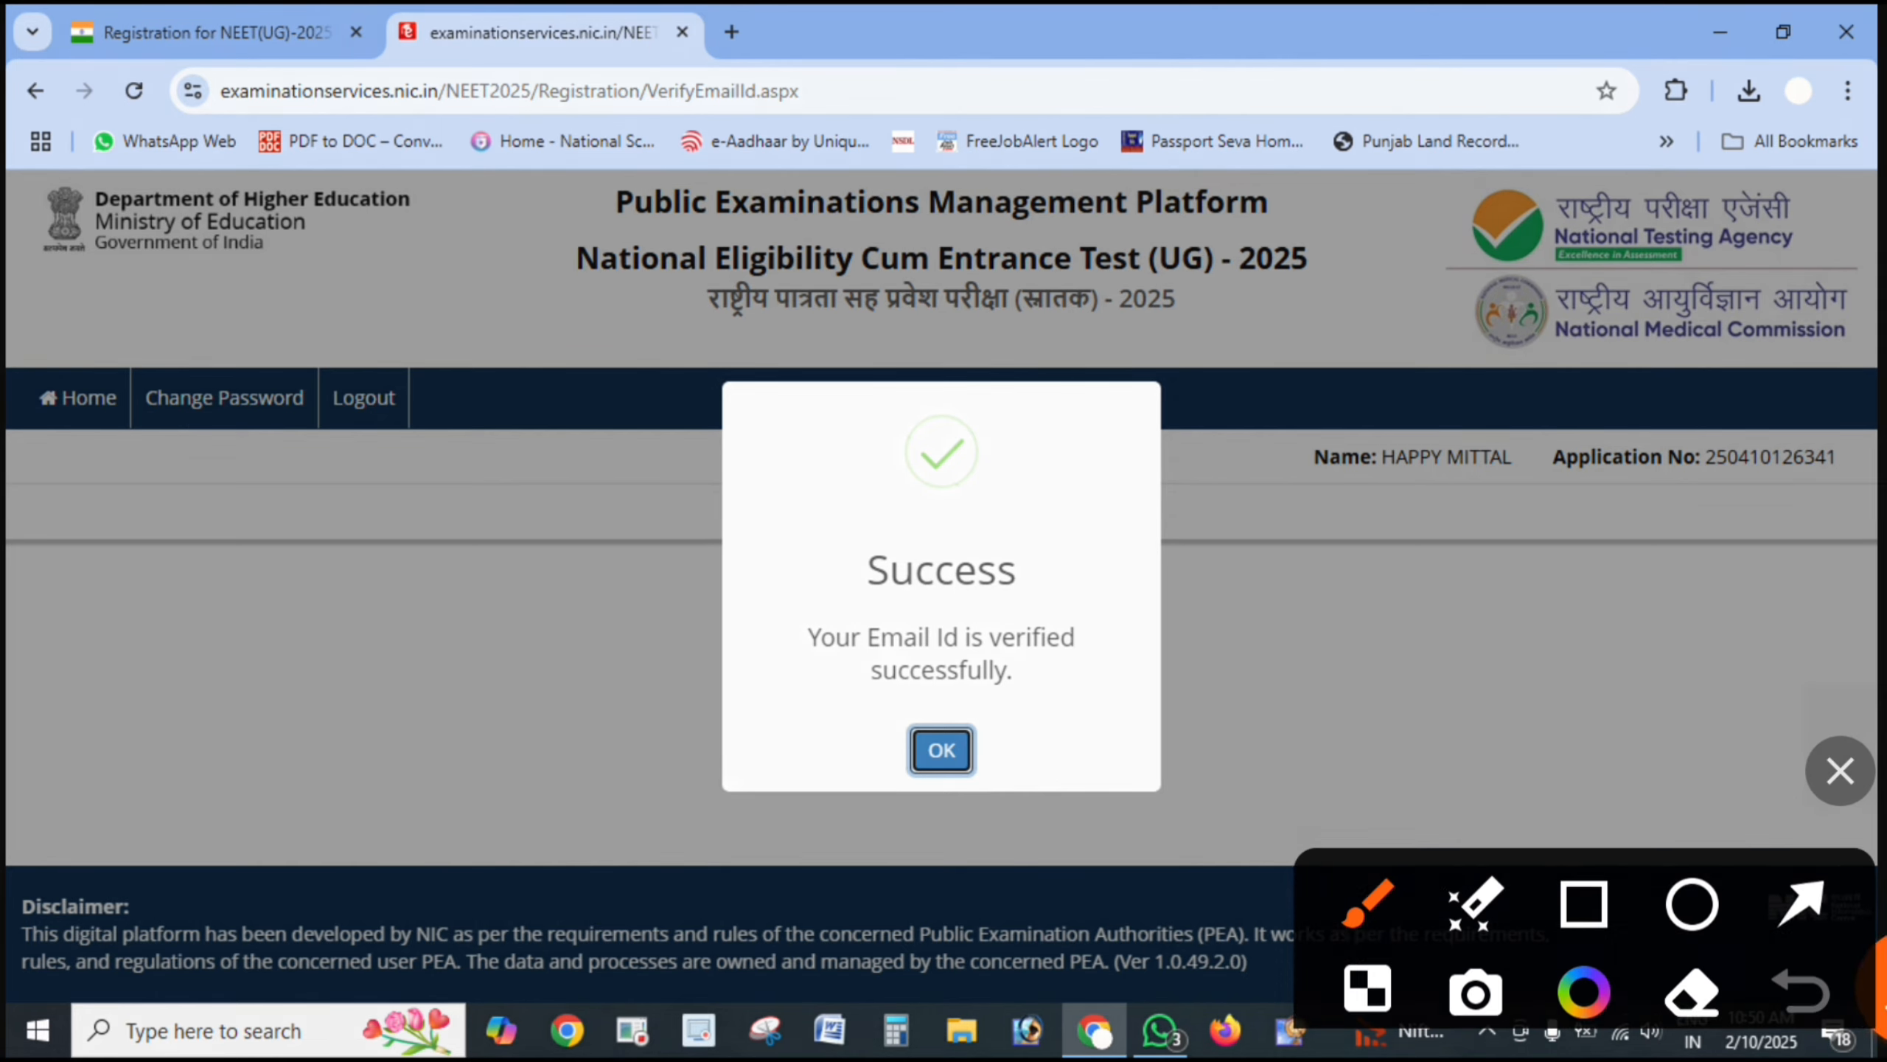
{"action": "left_click_drag", "start_coordinate": [1100, 706], "coordinate": [1092, 688]}
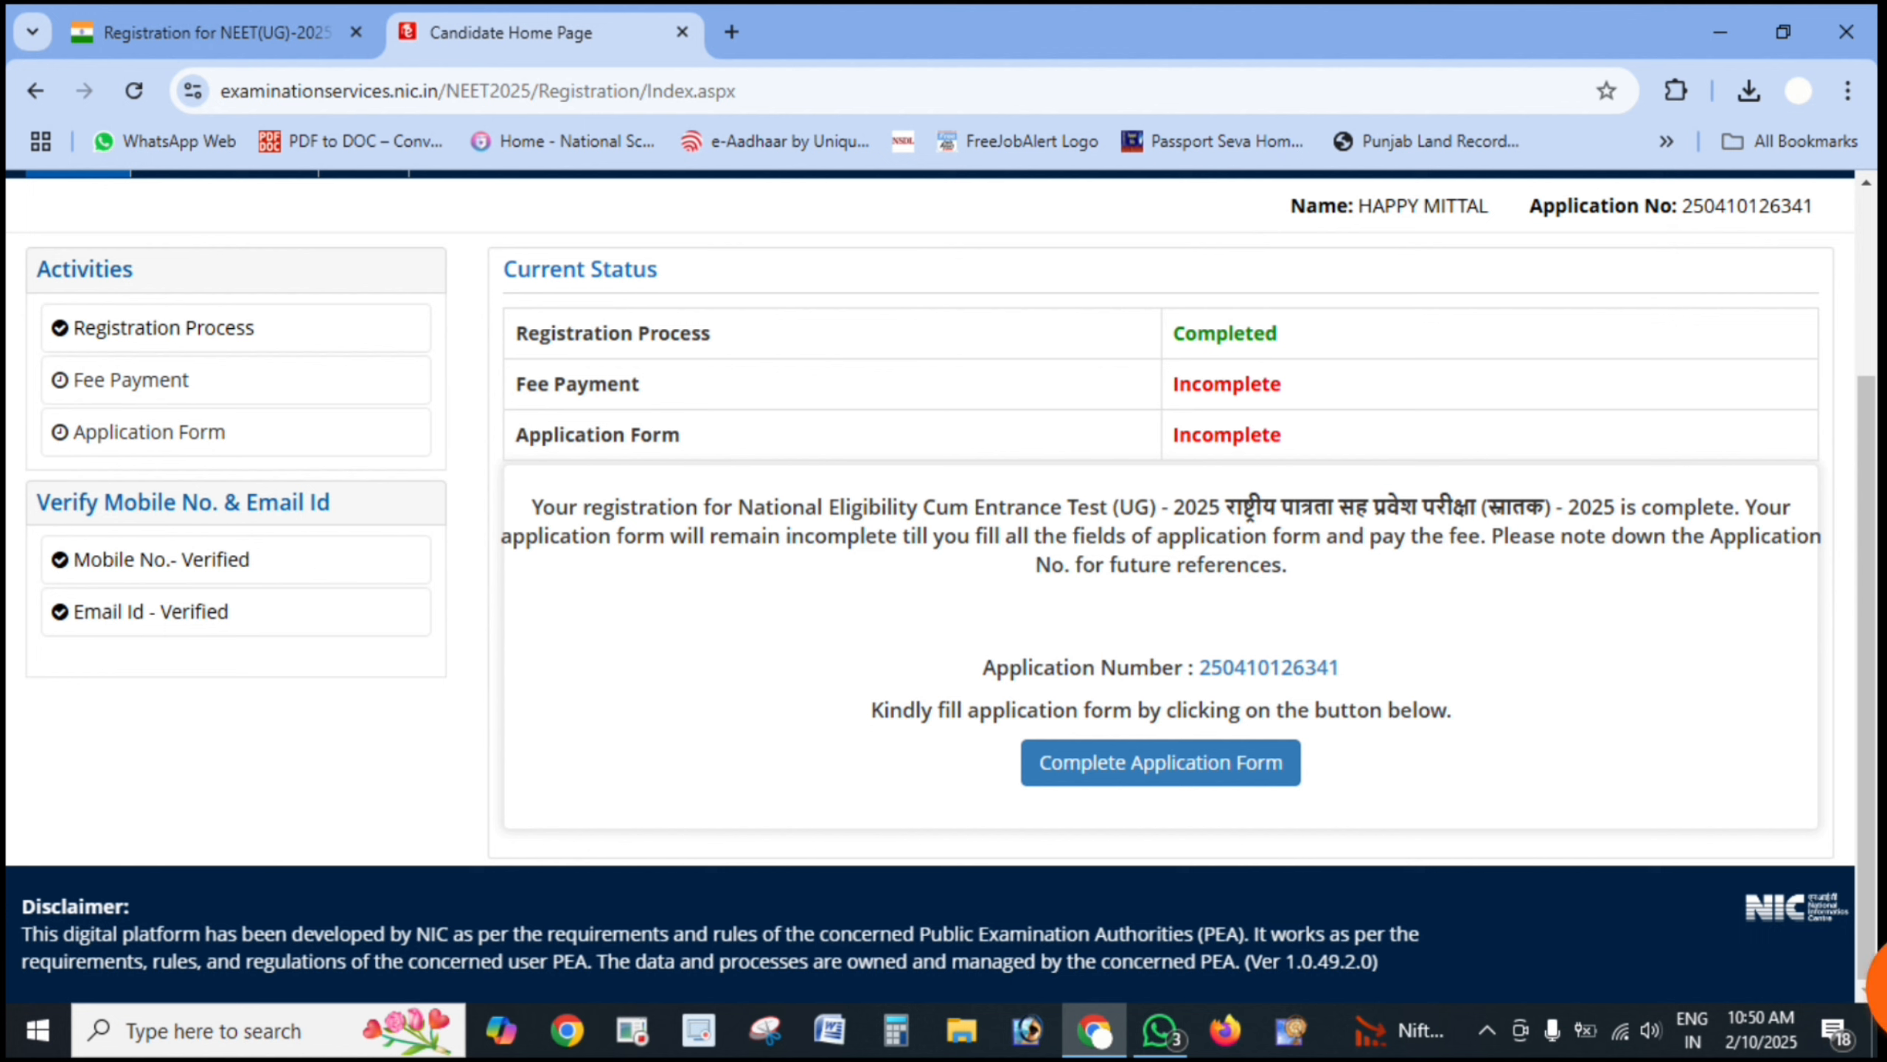
- Review the verified mobile and email details on the Candidate Home Page
{"action": "left_click_drag", "start_coordinate": [279, 568], "coordinate": [420, 498]}
{"action": "left_click_drag", "start_coordinate": [231, 639], "coordinate": [336, 583]}
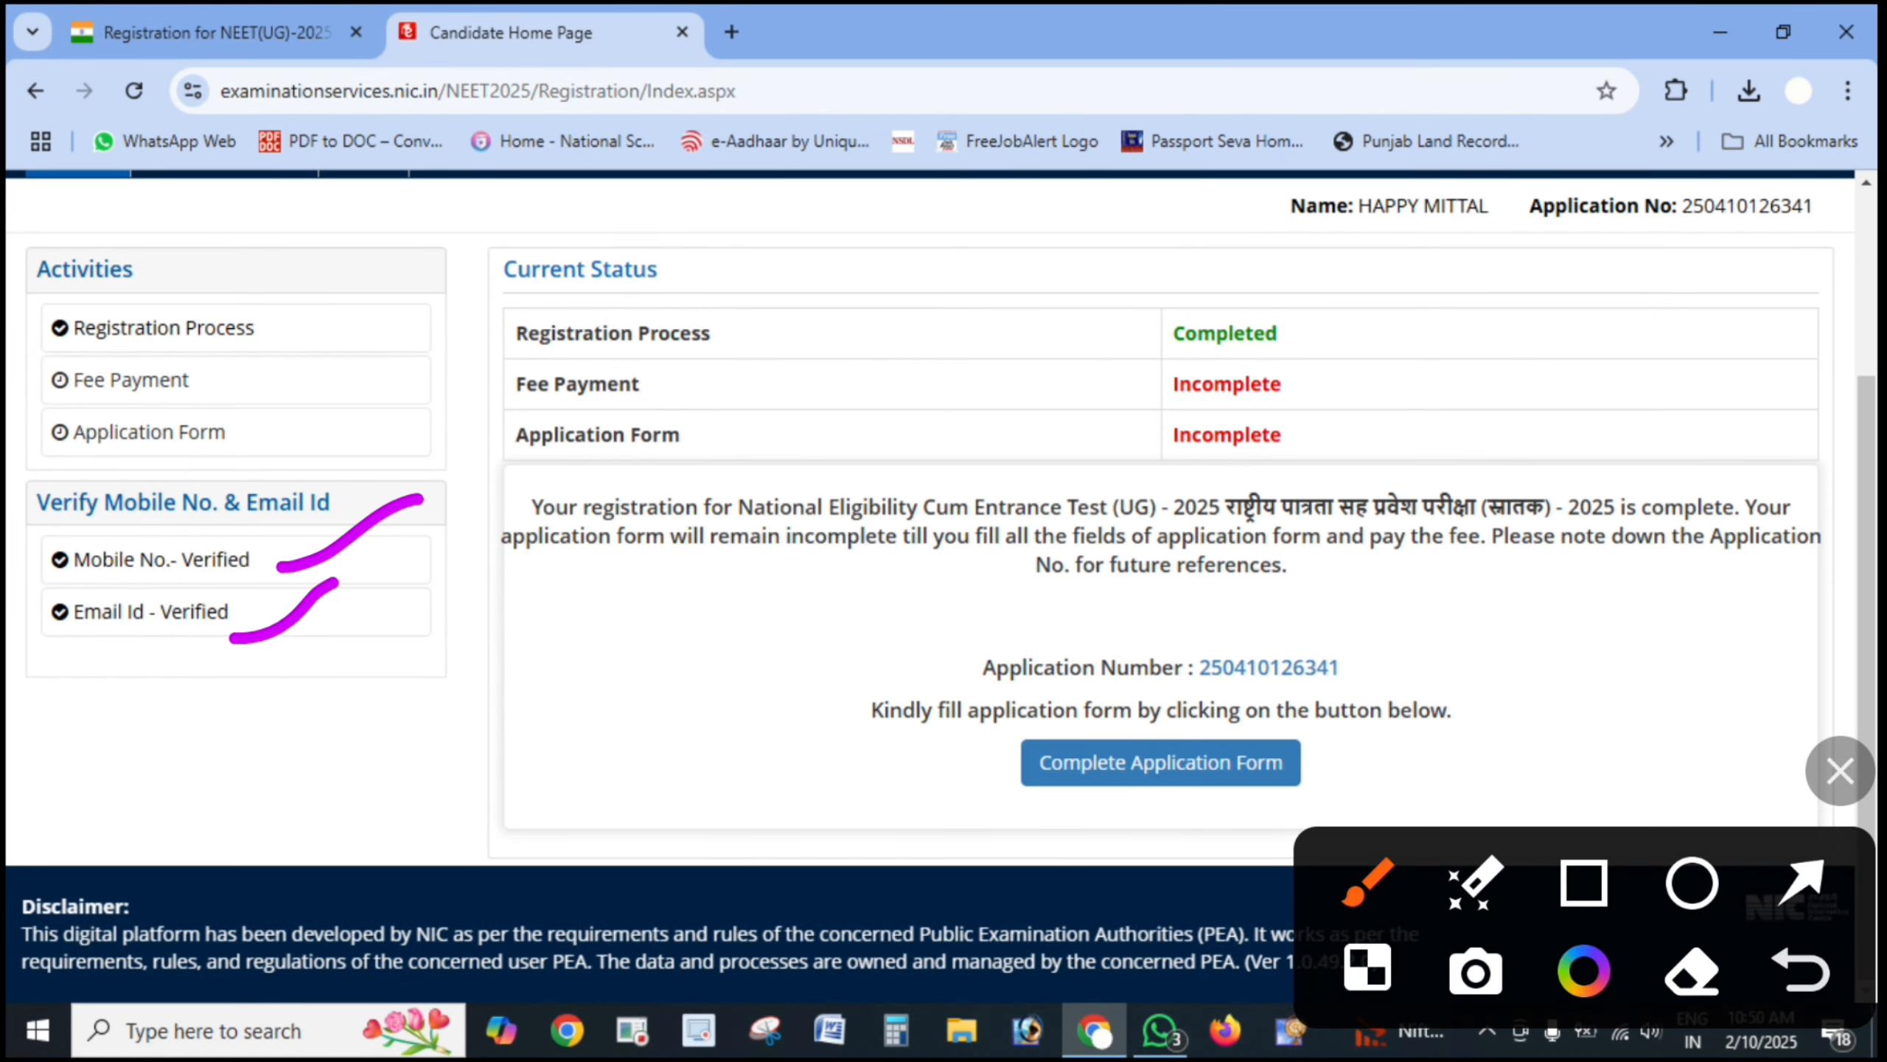
{"action": "mouse_move", "coordinate": [1571, 671]}
{"action": "left_mouse_down"}
{"action": "mouse_move", "coordinate": [870, 681]}
{"action": "mouse_move", "coordinate": [1114, 639]}
{"action": "mouse_move", "coordinate": [980, 673]}
{"action": "left_mouse_up"}
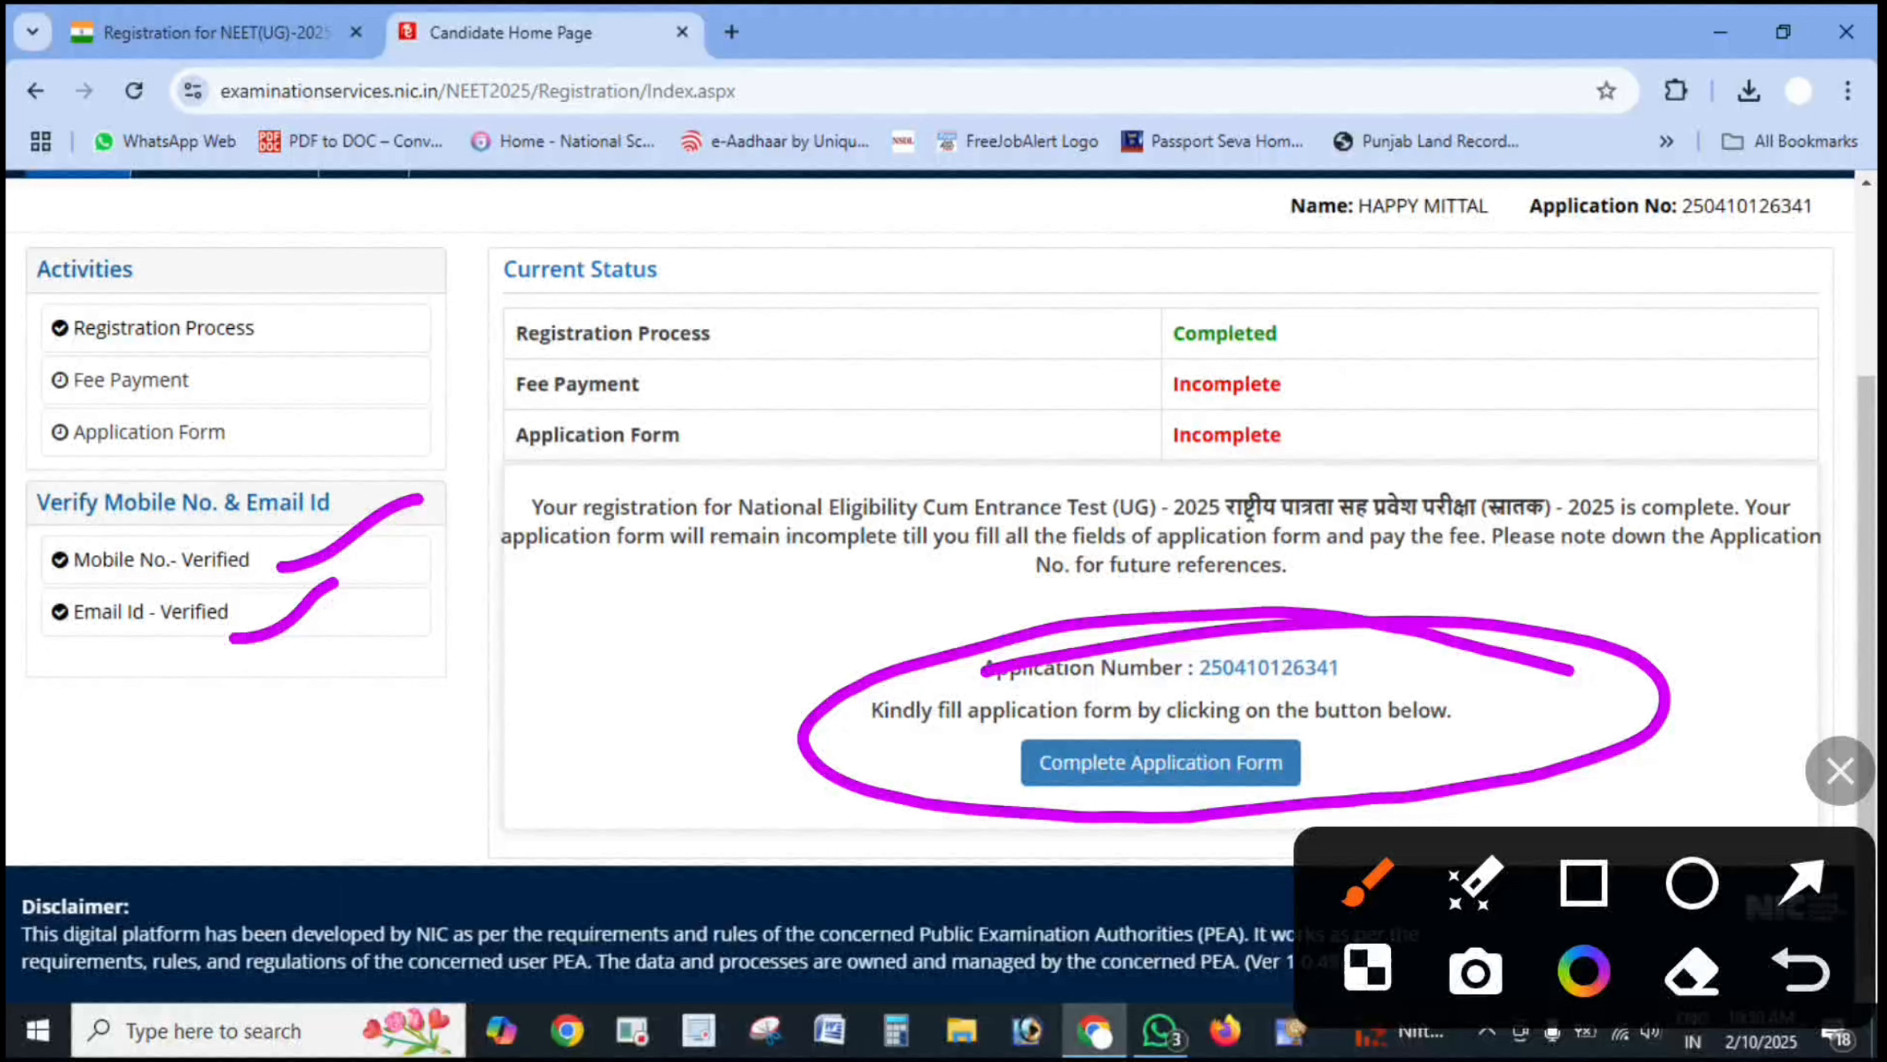
{"action": "mouse_move", "coordinate": [391, 684]}
{"action": "left_mouse_down"}
{"action": "mouse_move", "coordinate": [392, 803]}
{"action": "mouse_move", "coordinate": [662, 709]}
{"action": "mouse_move", "coordinate": [719, 762]}
{"action": "mouse_move", "coordinate": [673, 632]}
{"action": "mouse_move", "coordinate": [911, 732]}
{"action": "mouse_move", "coordinate": [302, 917]}
{"action": "left_mouse_up"}
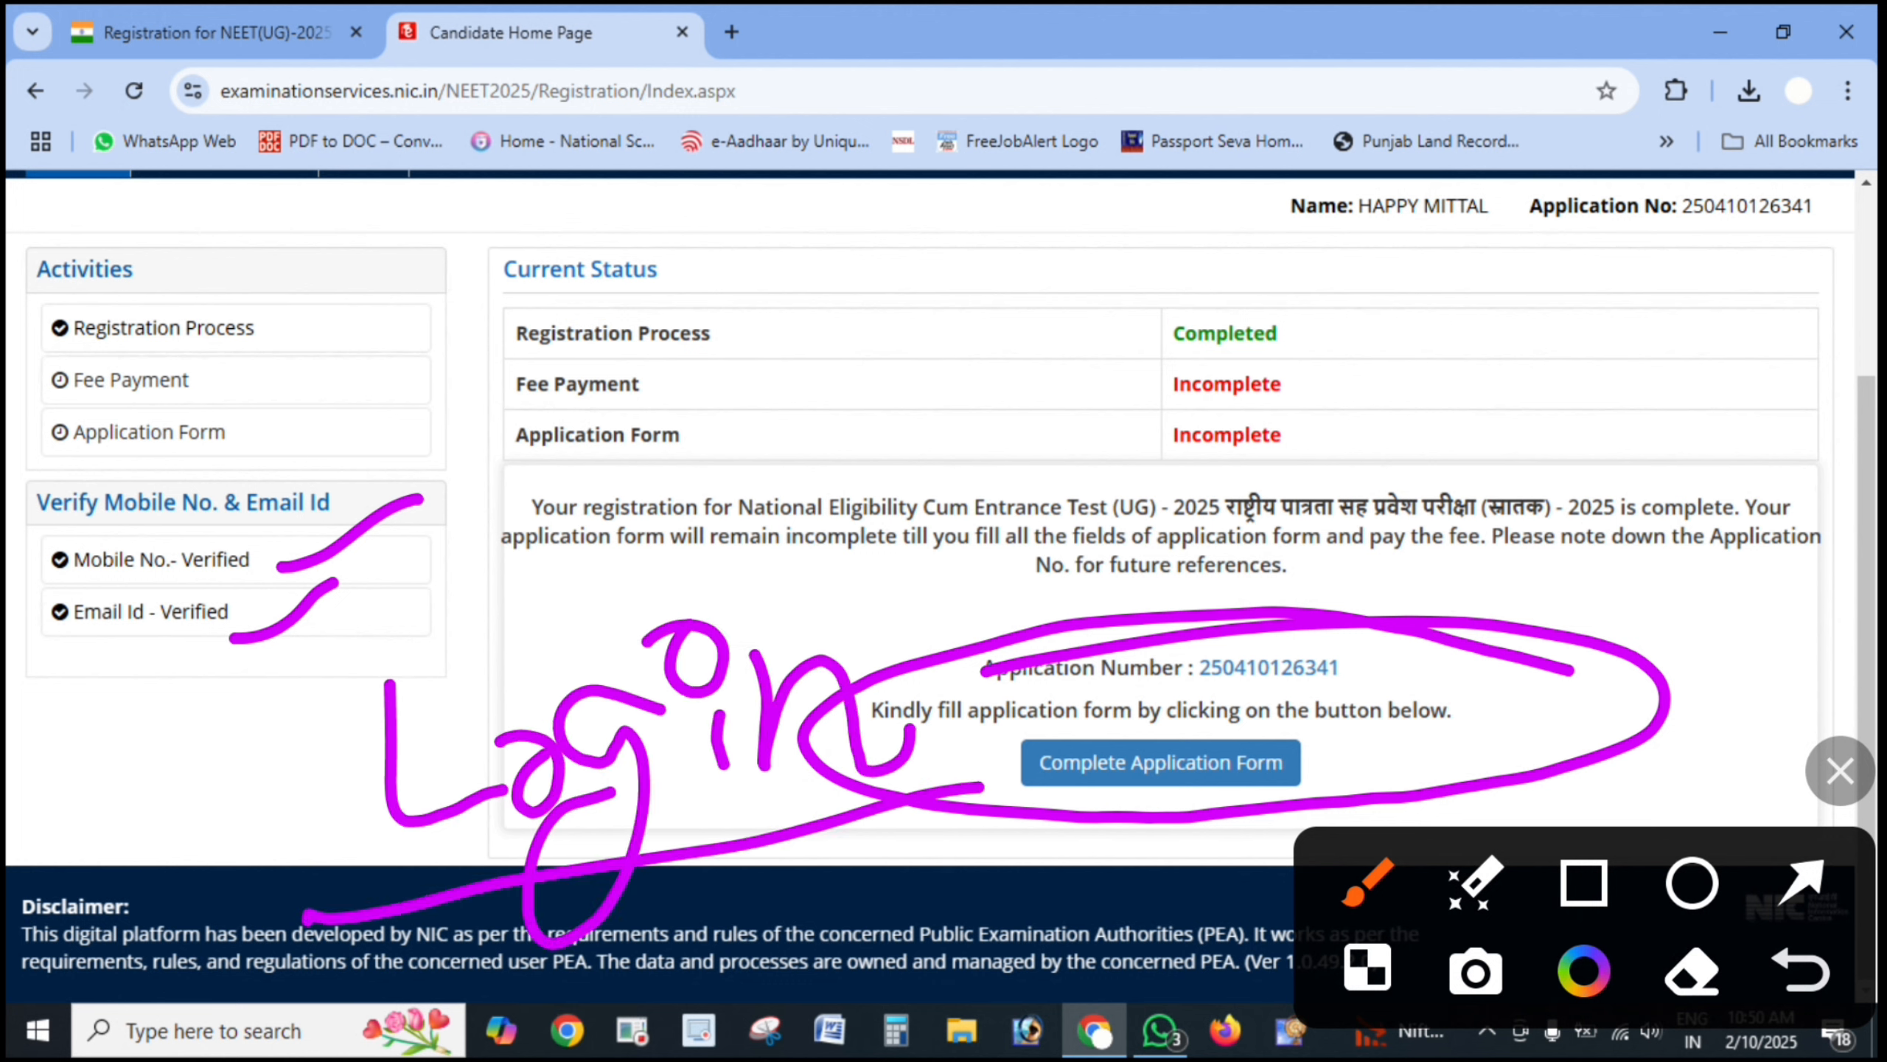
{"action": "mouse_move", "coordinate": [1702, 175]}
{"action": "left_mouse_down"}
{"action": "mouse_move", "coordinate": [1835, 200]}
{"action": "mouse_move", "coordinate": [1594, 179]}
{"action": "left_mouse_up"}
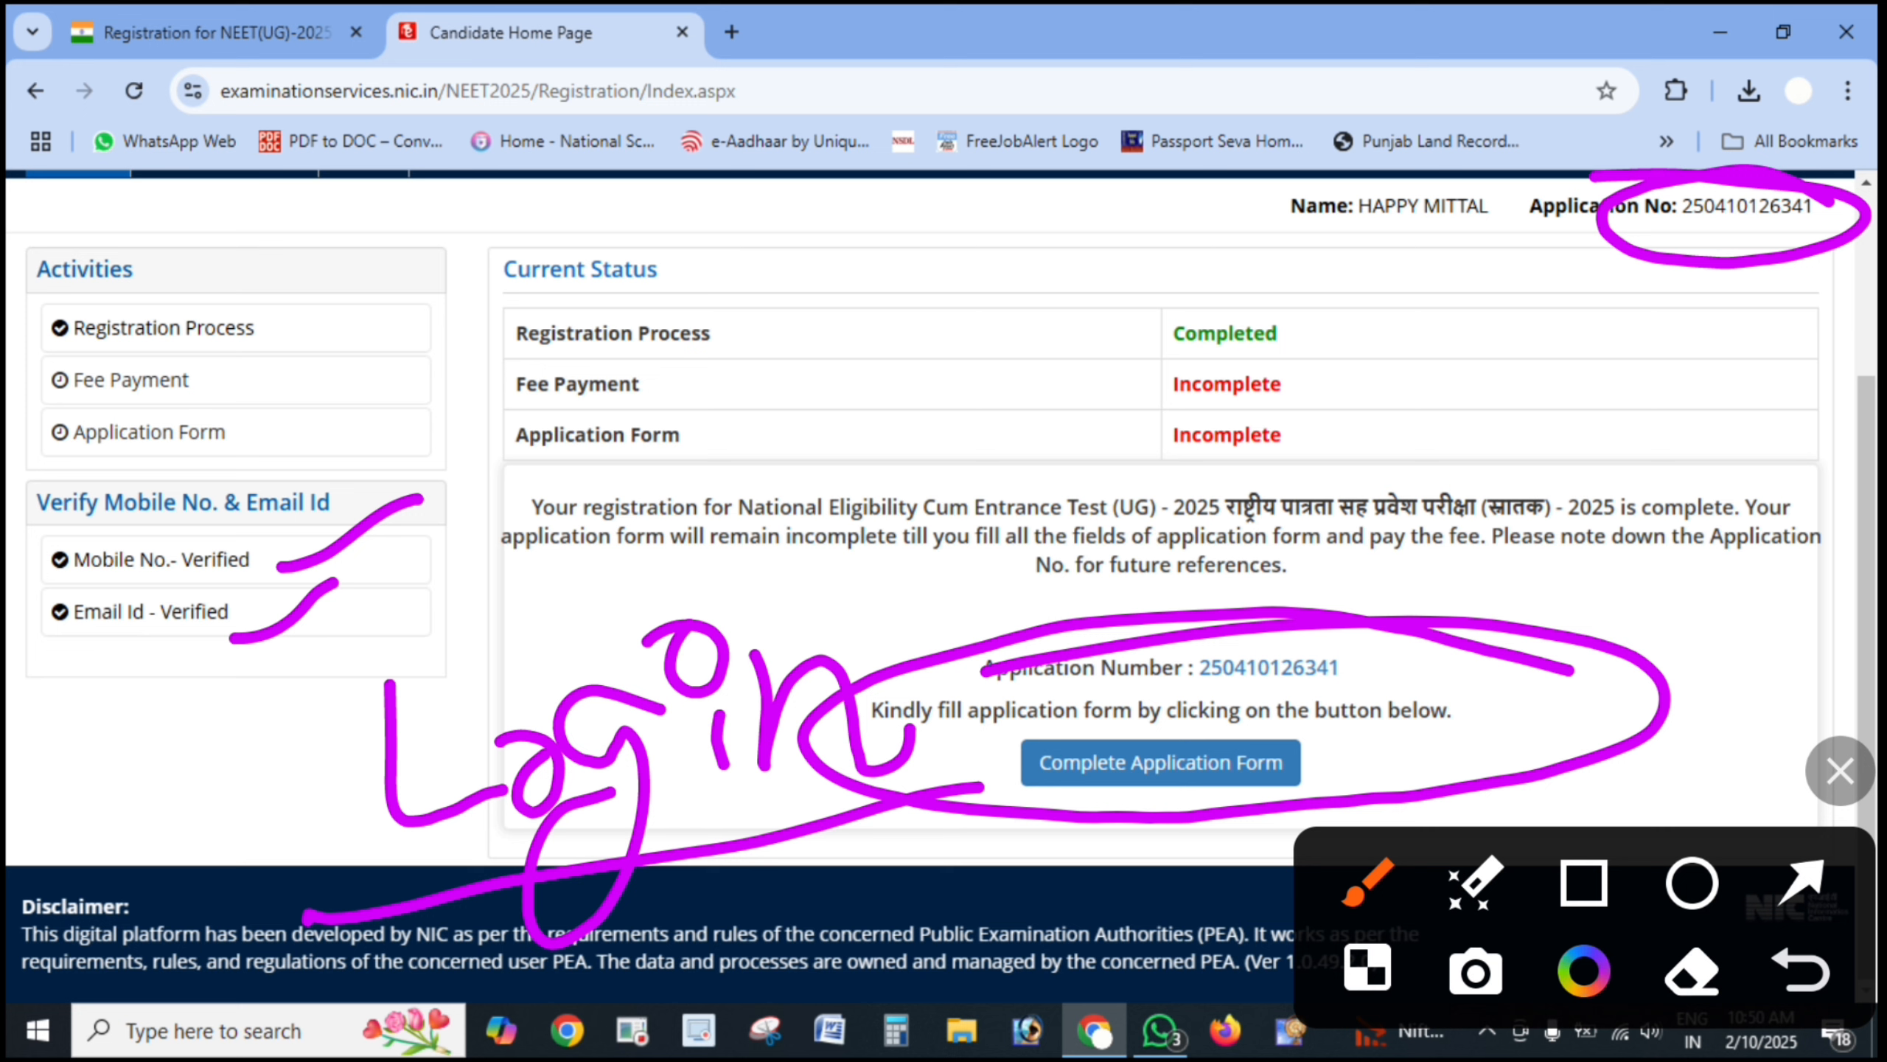
{"action": "left_click", "coordinate": [1841, 772]}
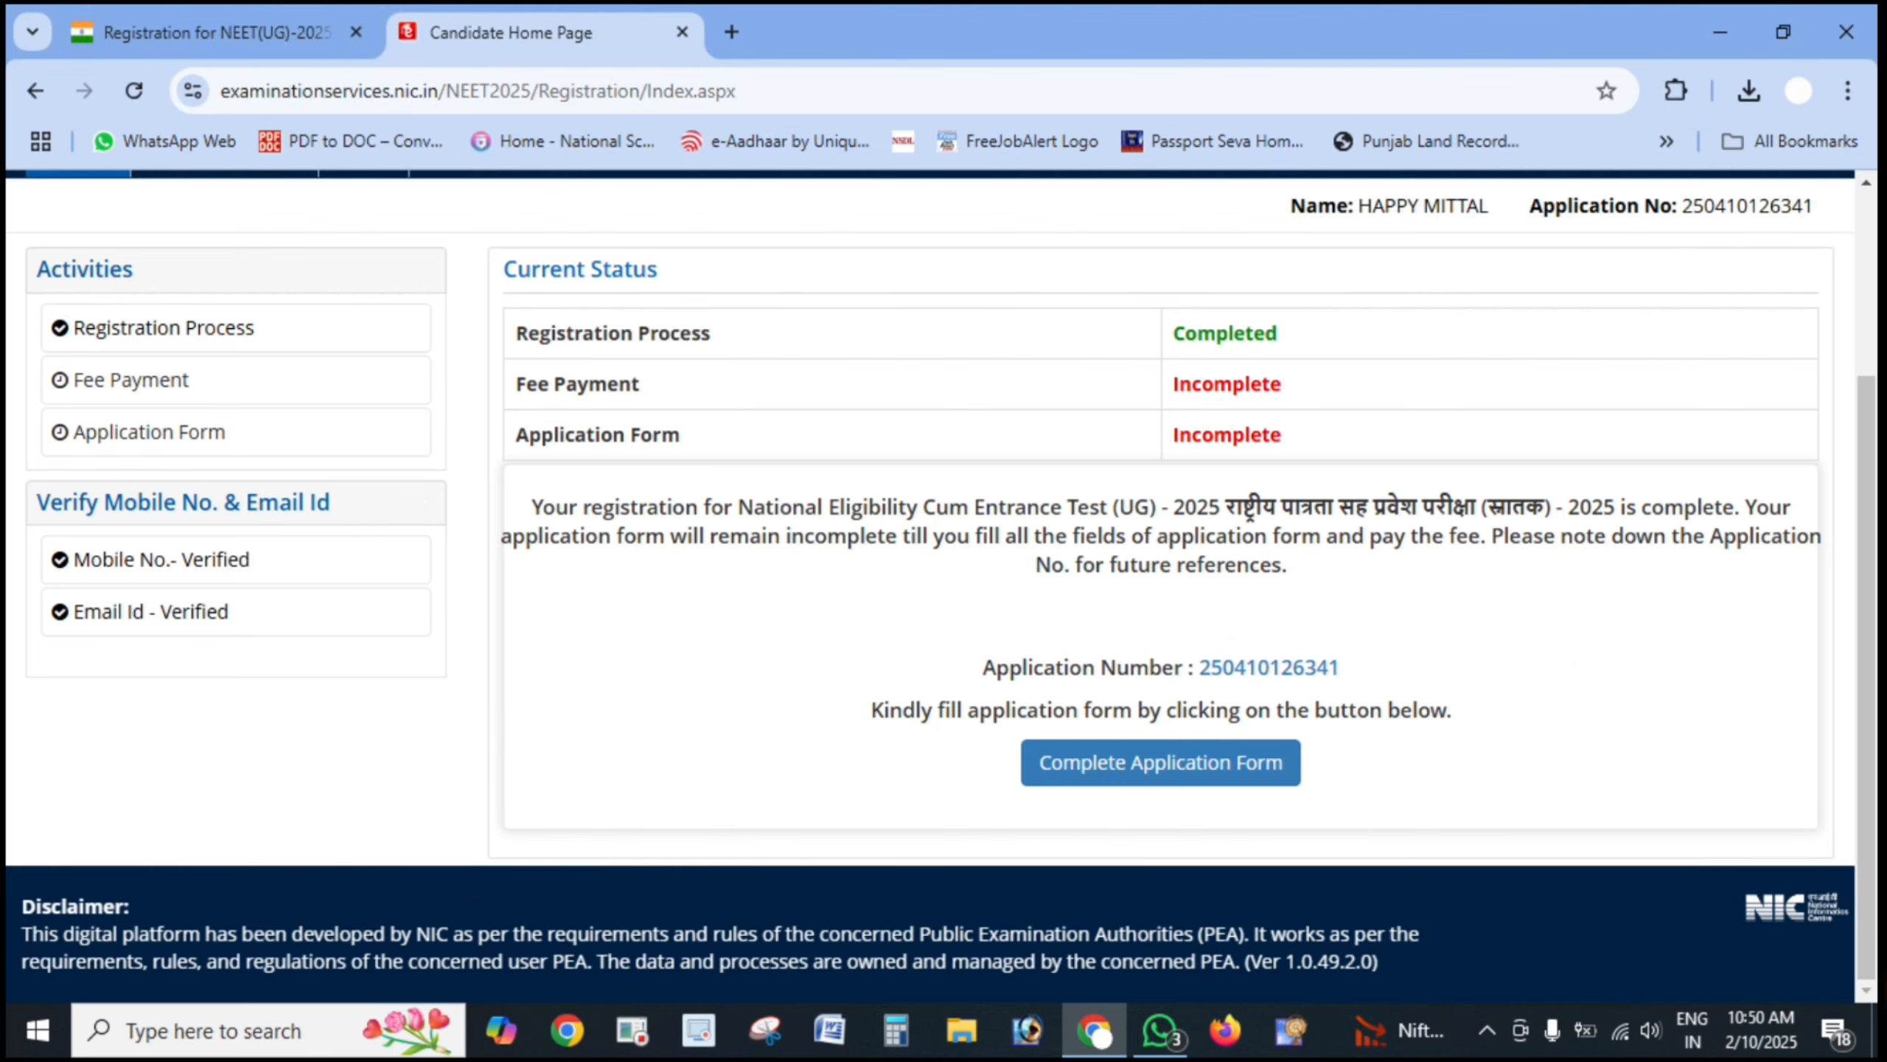
{"action": "mouse_move", "coordinate": [1136, 729]}
{"action": "left_mouse_down"}
{"action": "mouse_move", "coordinate": [1375, 703]}
{"action": "mouse_move", "coordinate": [1441, 738]}
{"action": "left_mouse_up"}
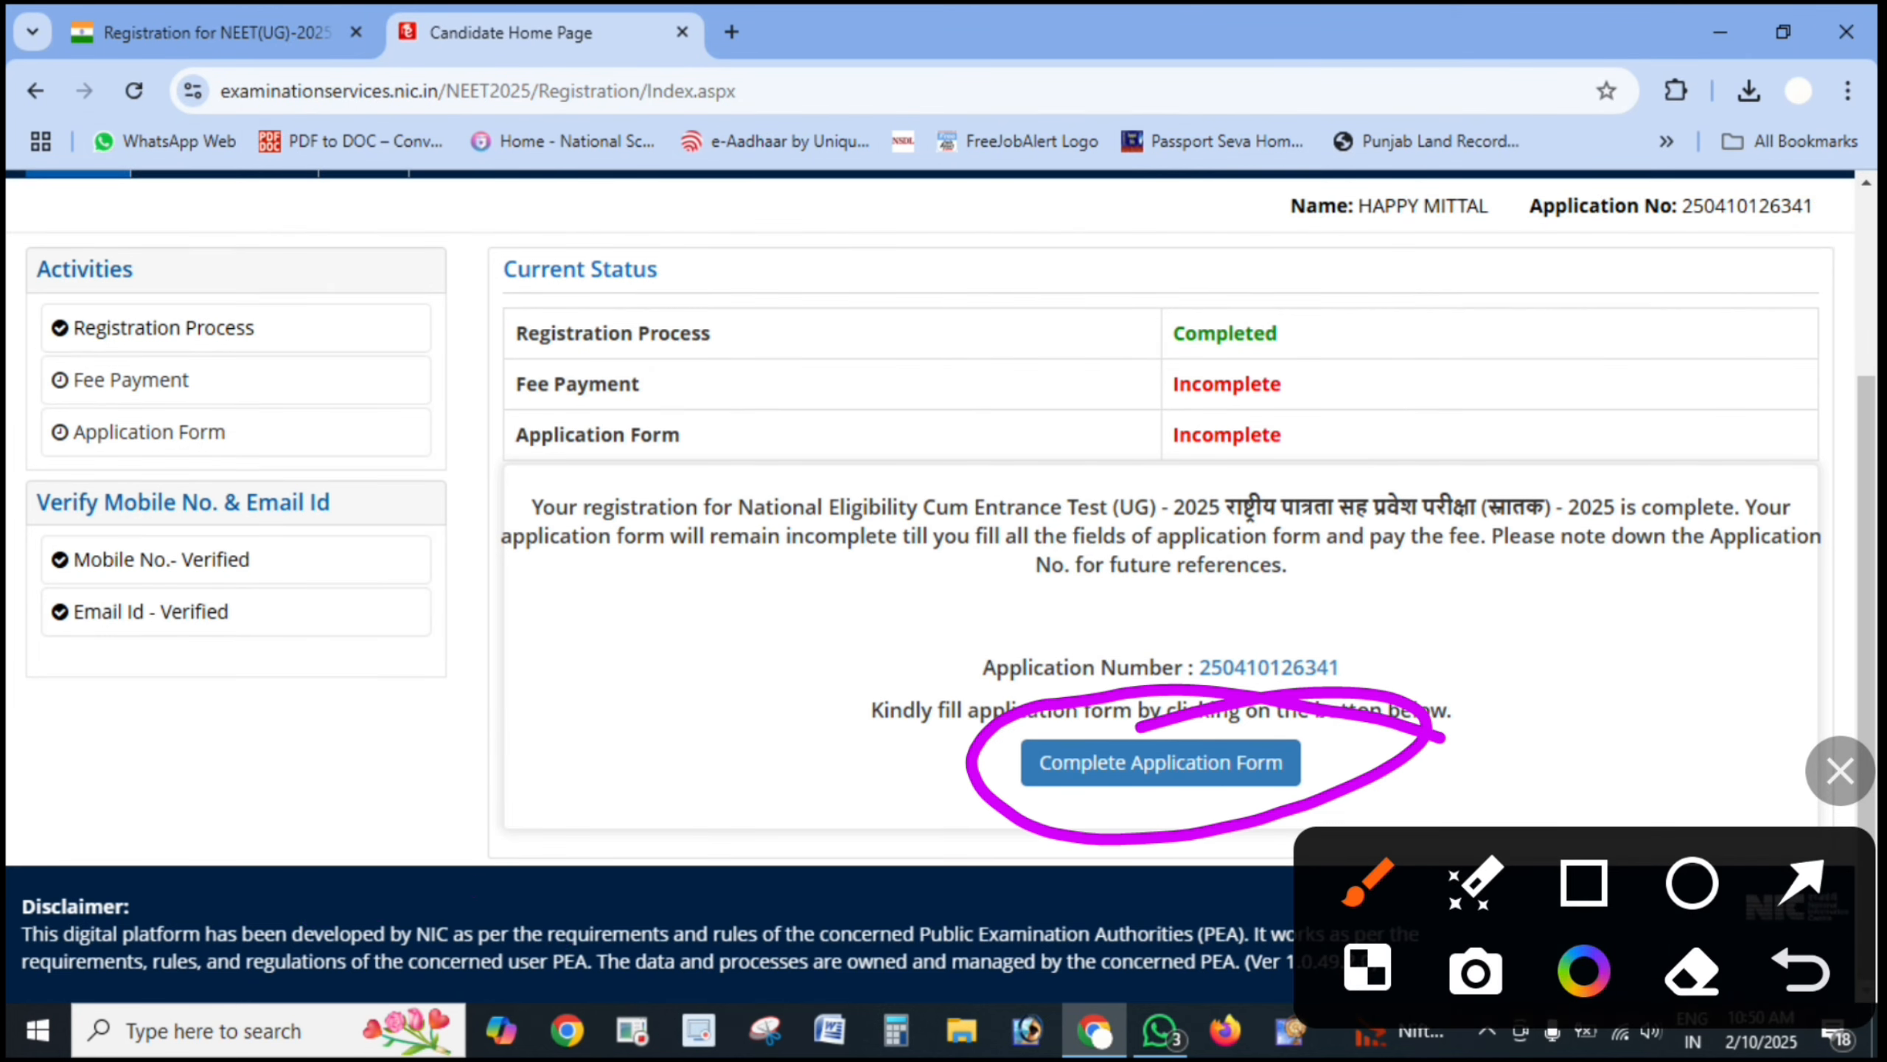
- Start the Complete Application Form and open its Register Personal Detail step
{"action": "left_click", "coordinate": [1841, 771]}
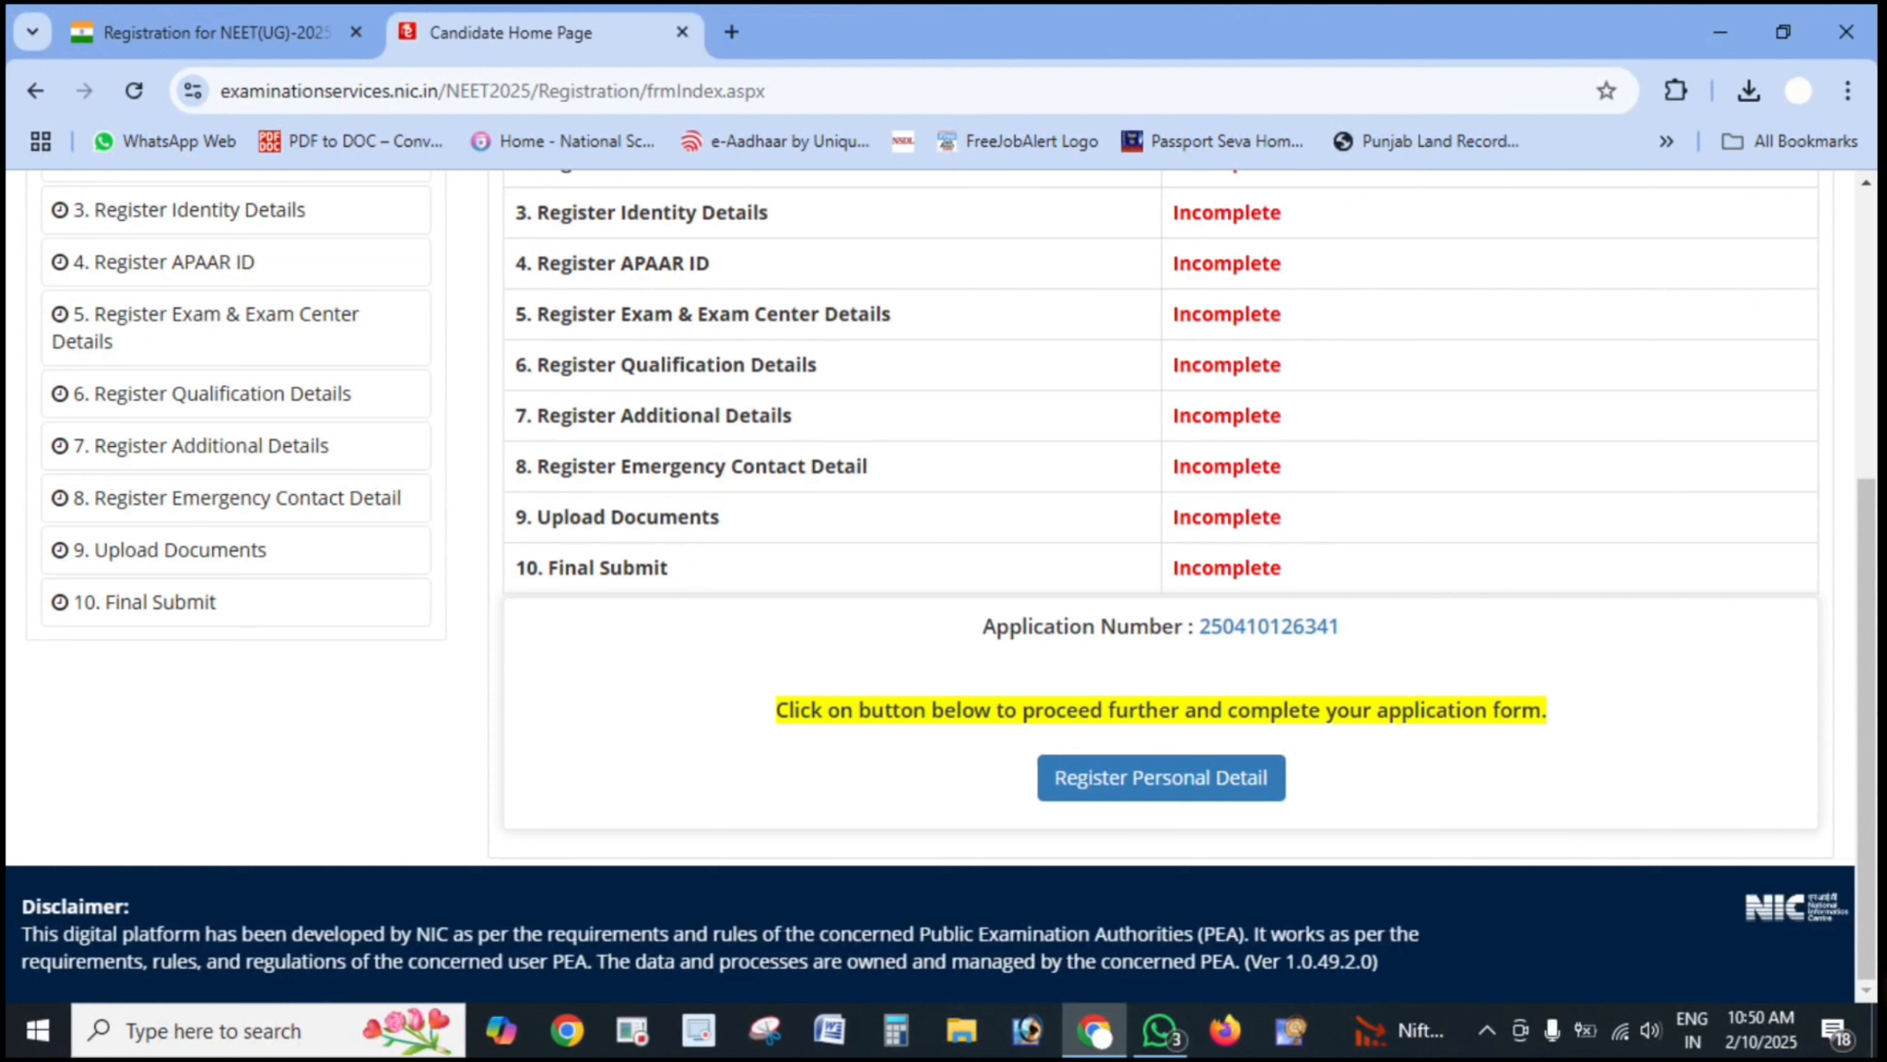
{"action": "mouse_move", "coordinate": [1478, 716]}
{"action": "left_mouse_down"}
{"action": "mouse_move", "coordinate": [891, 794]}
{"action": "mouse_move", "coordinate": [1337, 680]}
{"action": "mouse_move", "coordinate": [1125, 712]}
{"action": "left_mouse_up"}
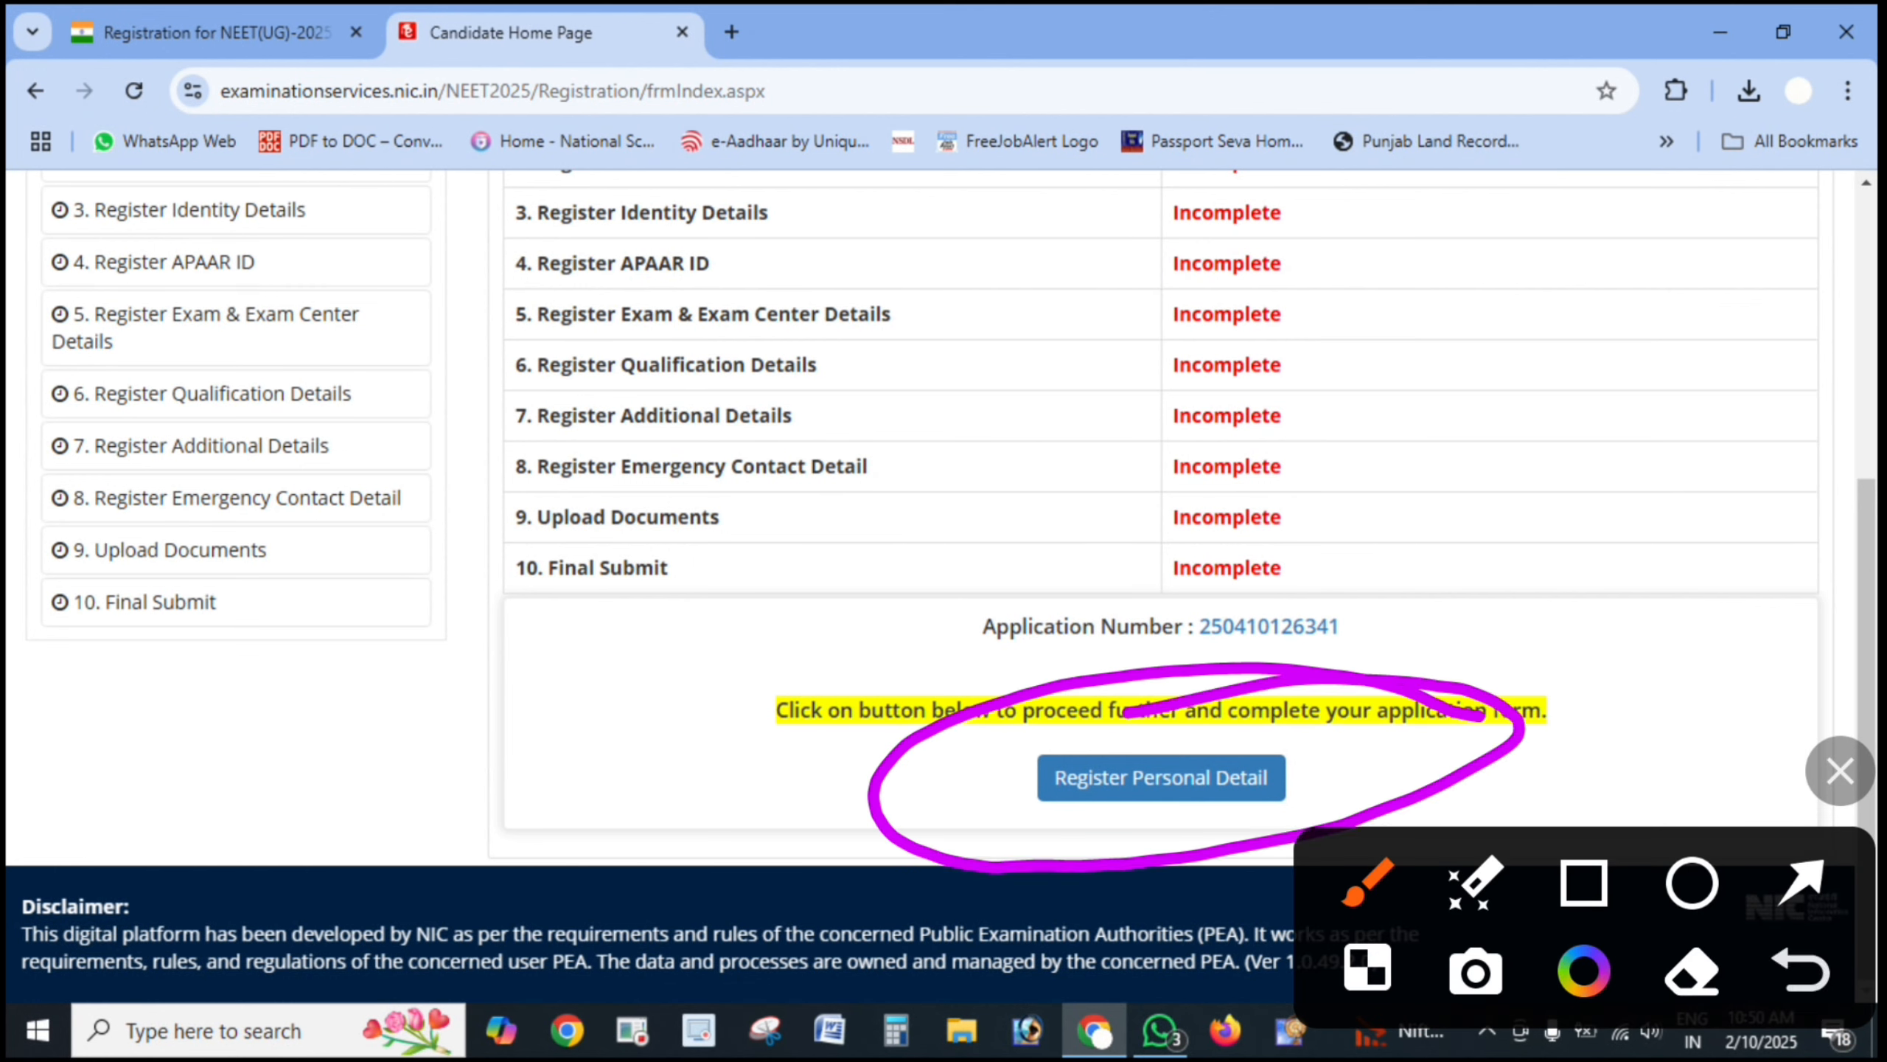
{"action": "left_click", "coordinate": [1841, 771]}
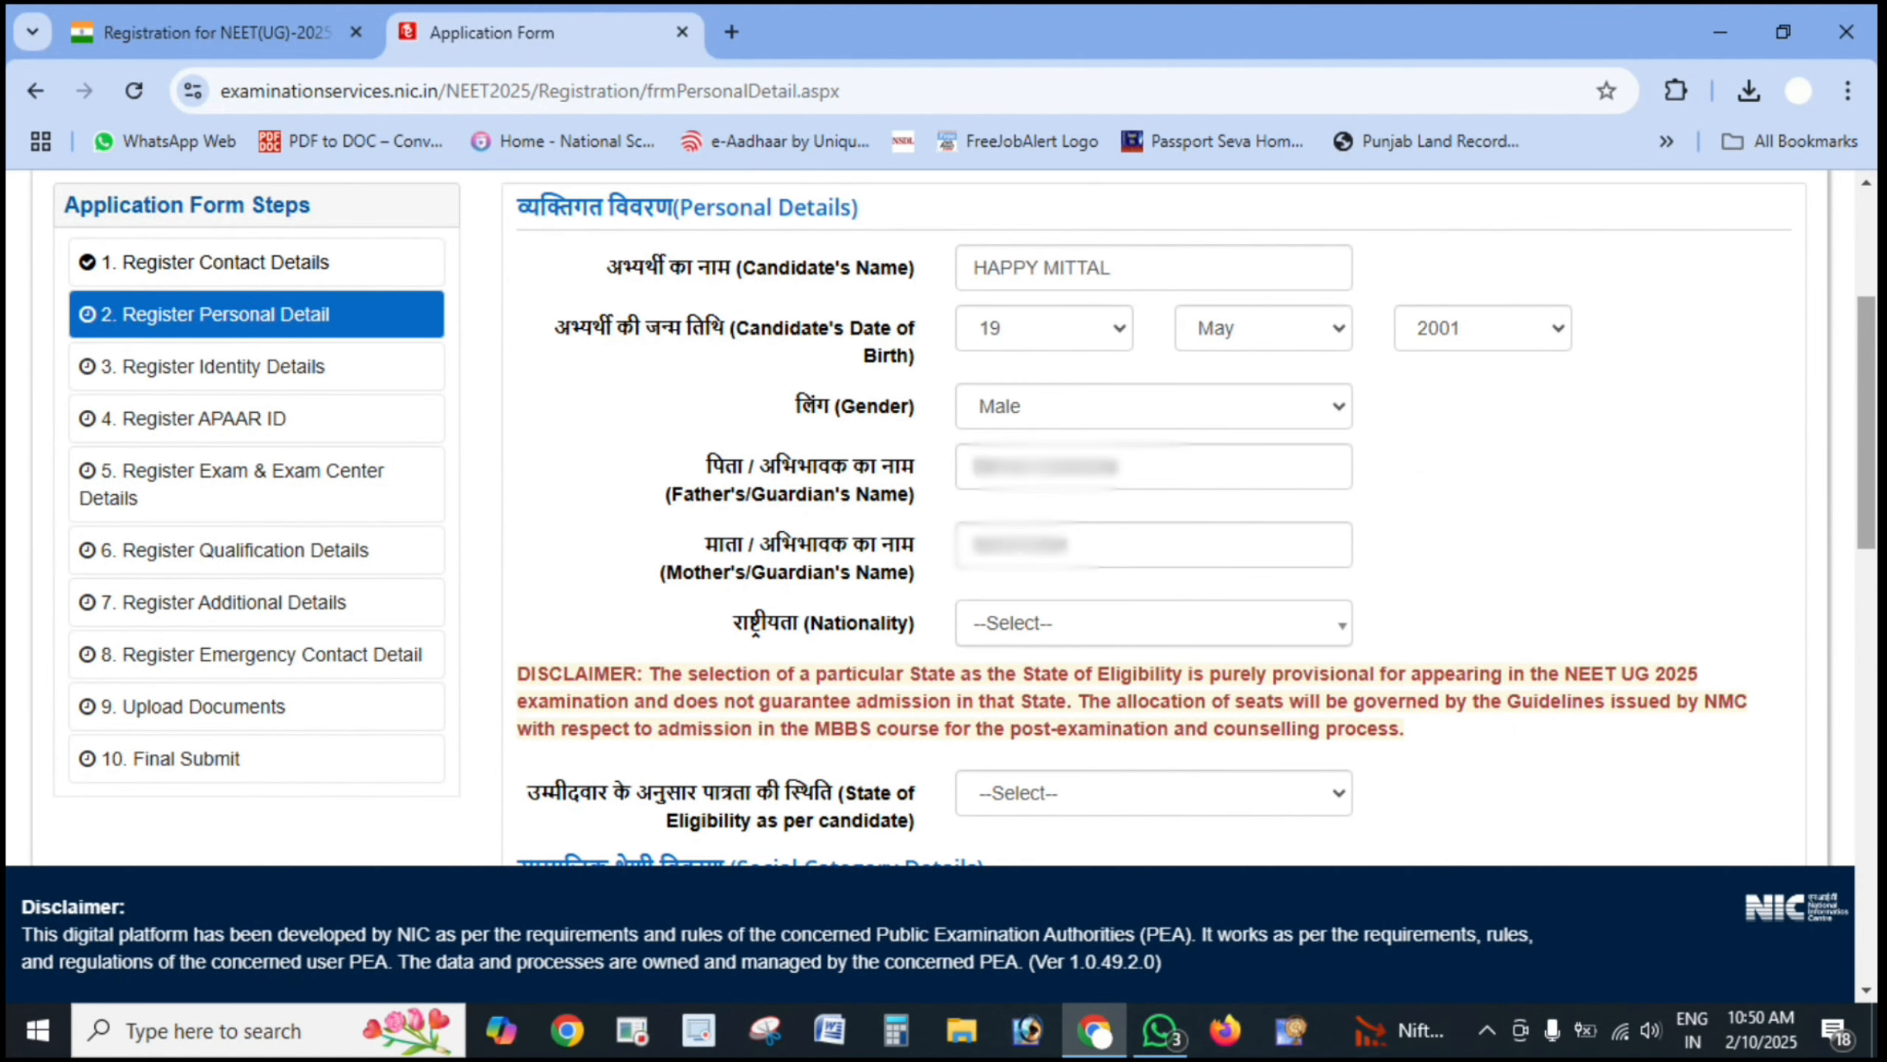
- Mark the prefilled name, birth date and gender, and choose Indian nationality
{"action": "left_click_drag", "start_coordinate": [1251, 271], "coordinate": [1497, 208]}
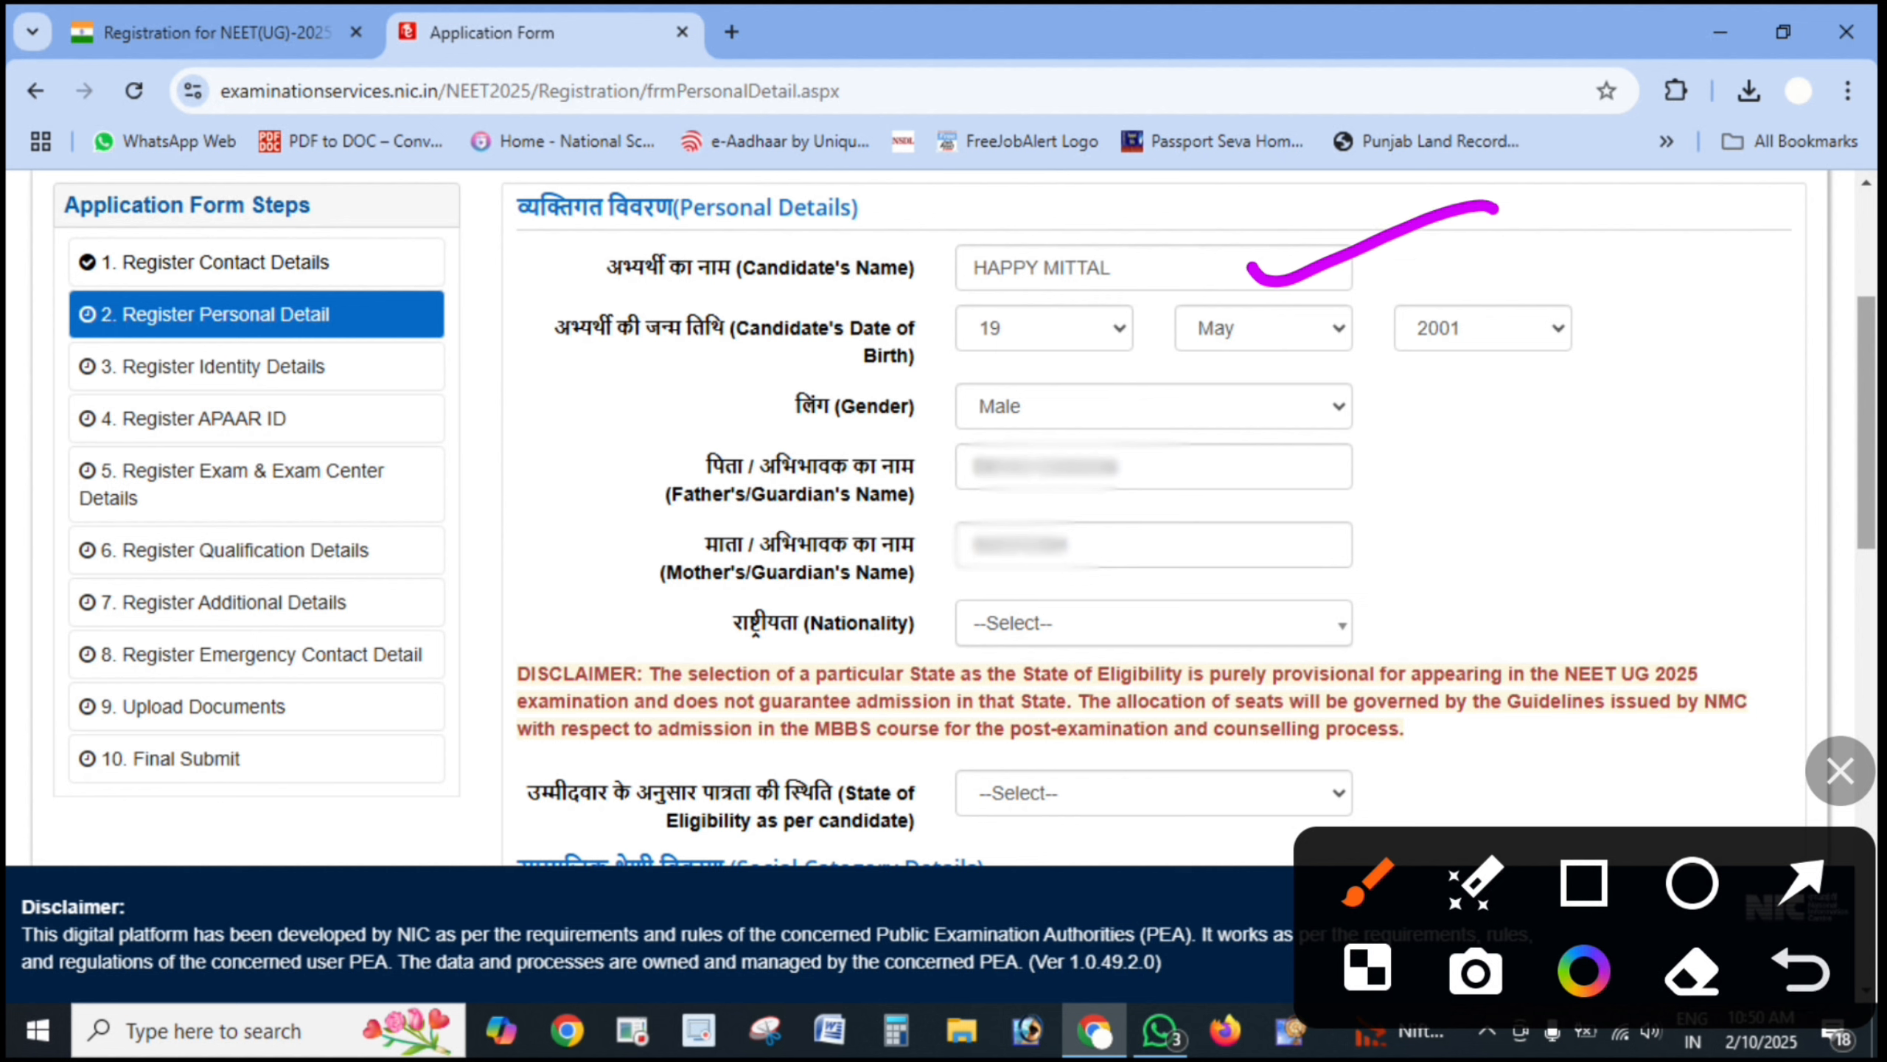
{"action": "left_click_drag", "start_coordinate": [1242, 350], "coordinate": [1449, 329]}
{"action": "left_click_drag", "start_coordinate": [1203, 479], "coordinate": [1445, 402]}
{"action": "left_click_drag", "start_coordinate": [1282, 595], "coordinate": [1445, 518]}
{"action": "left_click", "coordinate": [1266, 640]}
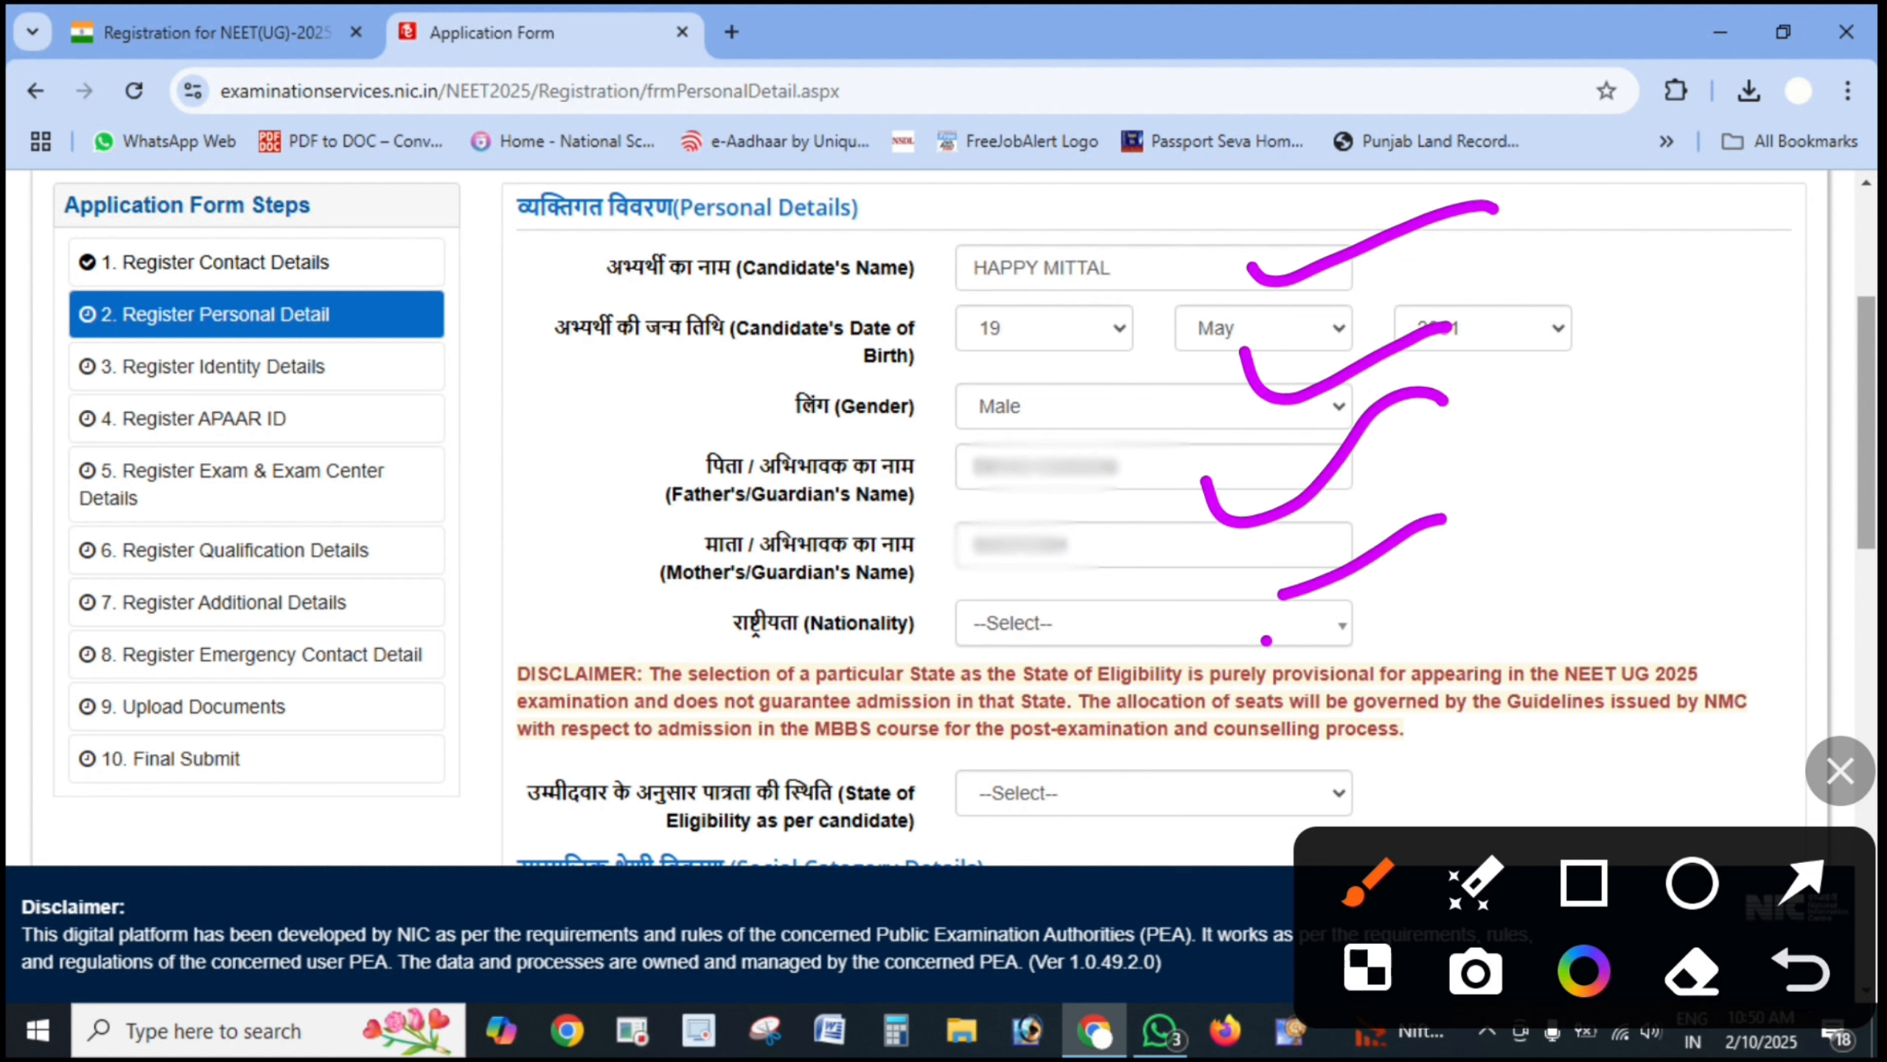
{"action": "left_click_drag", "start_coordinate": [1265, 638], "coordinate": [1560, 596]}
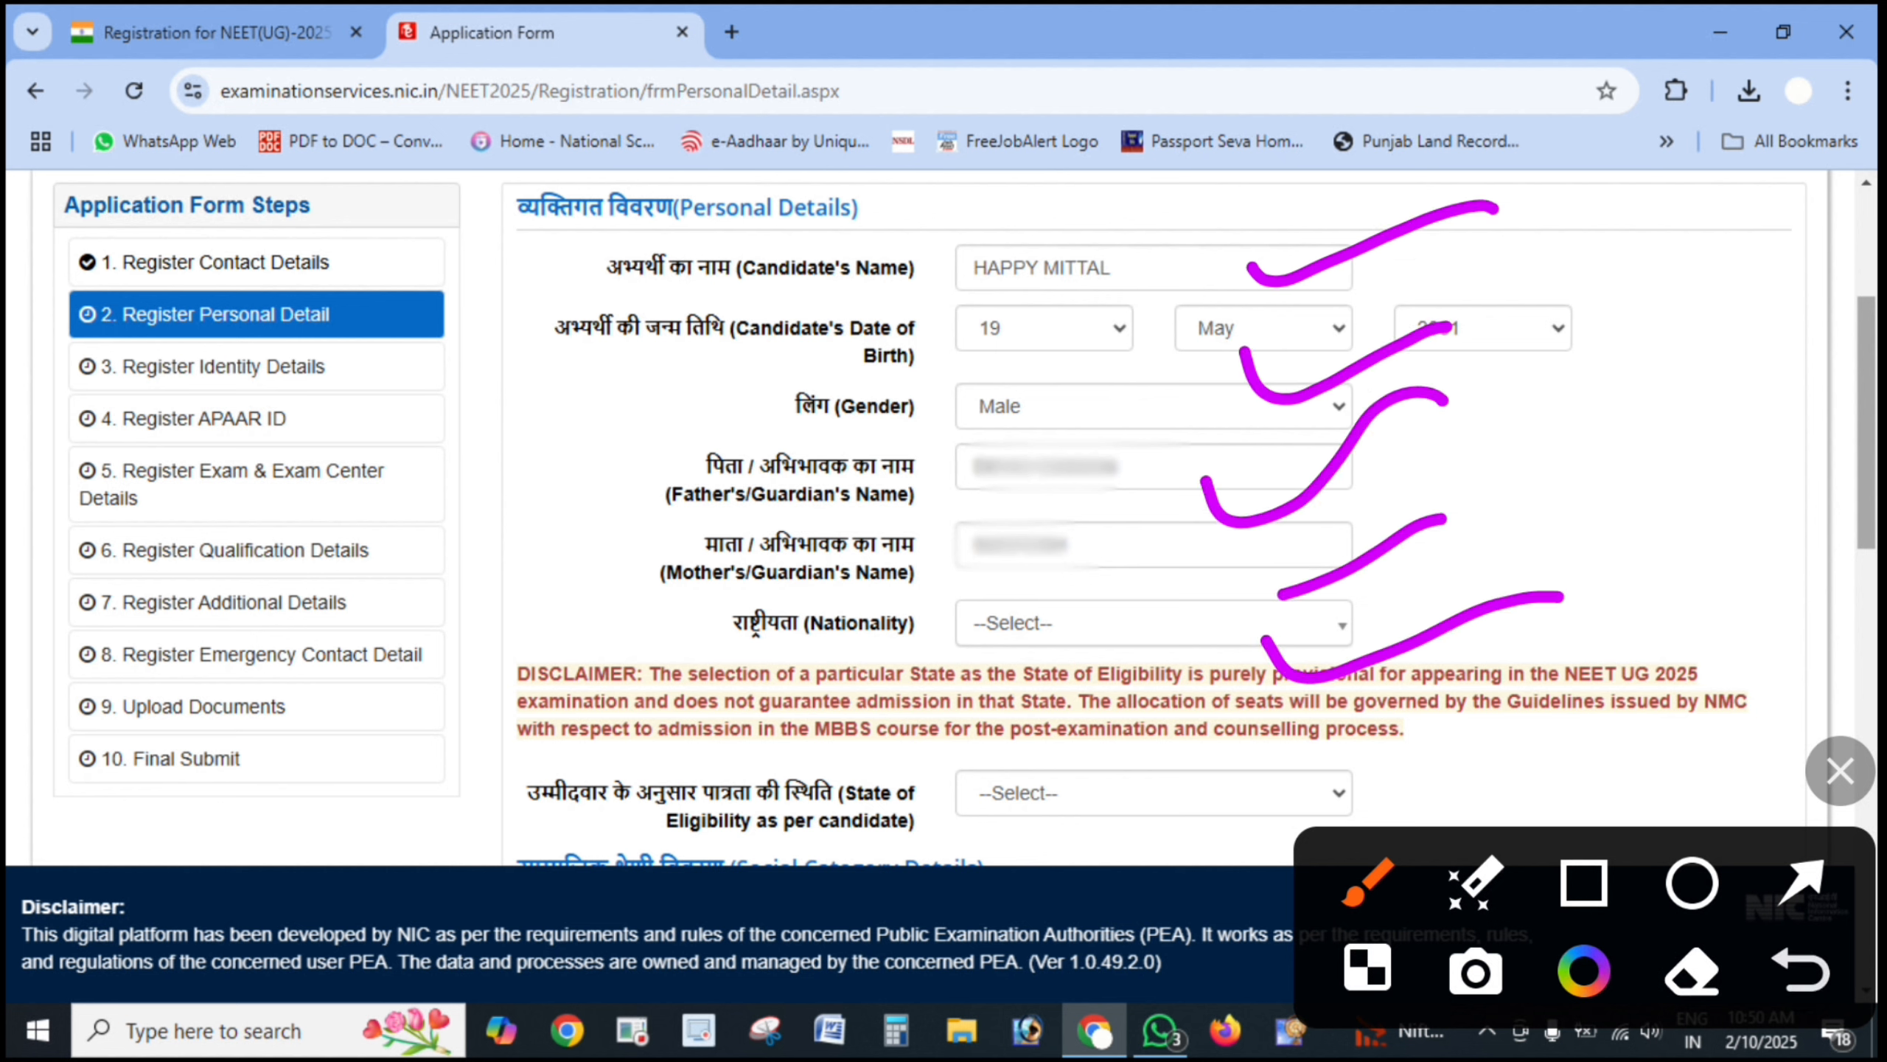
{"action": "left_click_drag", "start_coordinate": [1162, 625], "coordinate": [1375, 596]}
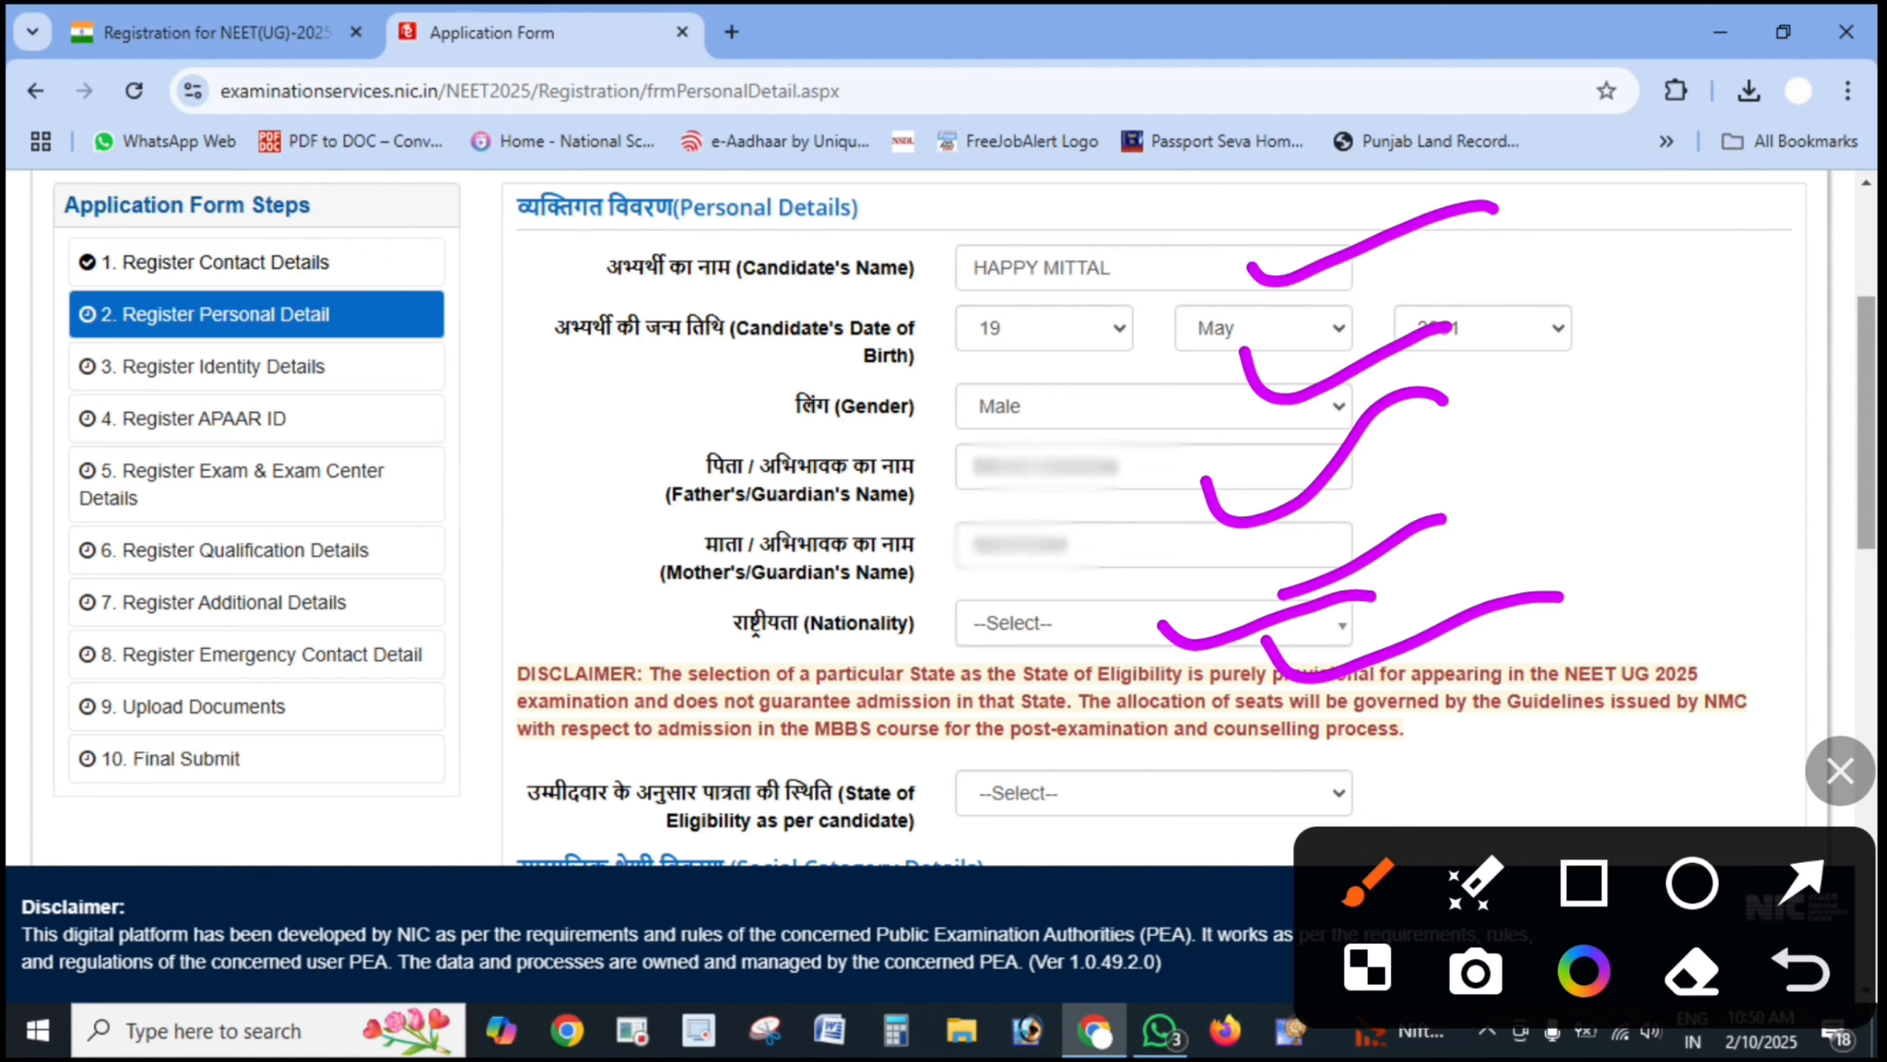
{"action": "key", "text": "Escape"}
- Select PUNJAB as the State of Eligibility and mark the filled fields
{"action": "left_click", "coordinate": [1153, 793]}
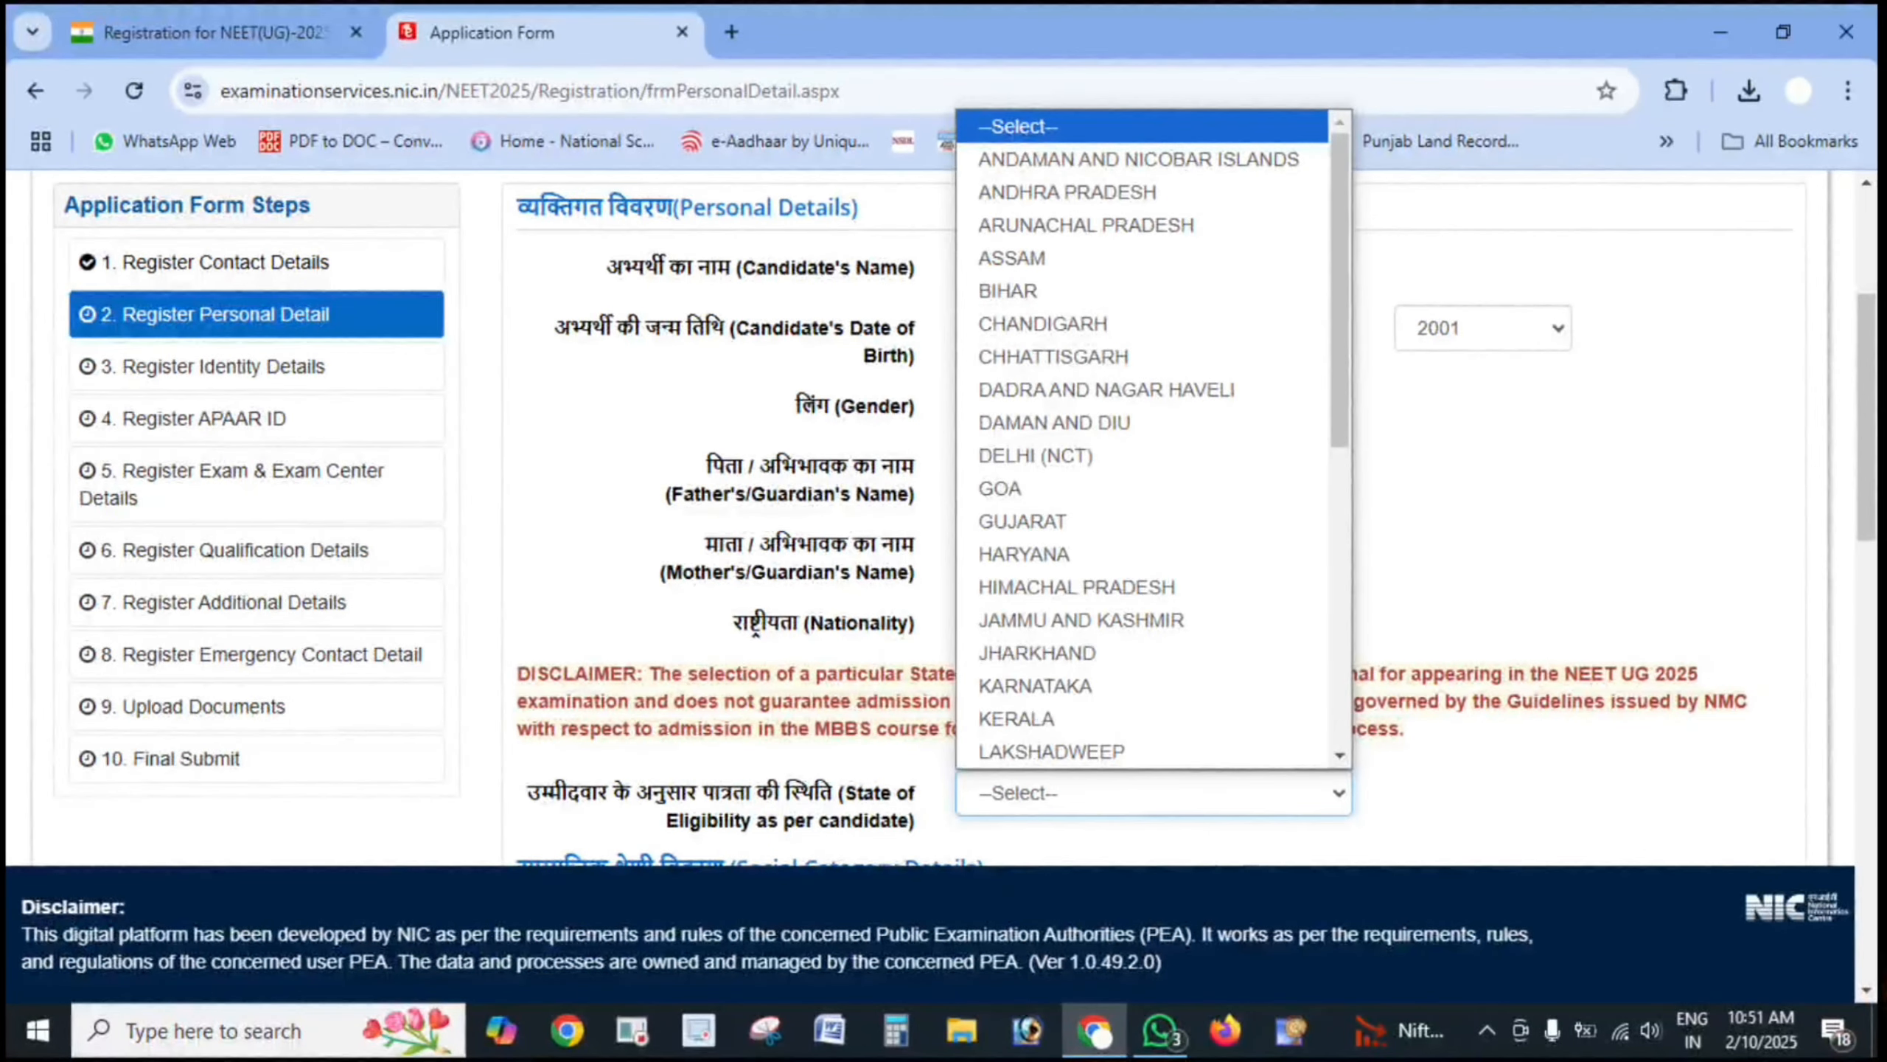
{"action": "key", "text": "ctrl+alt+d"}
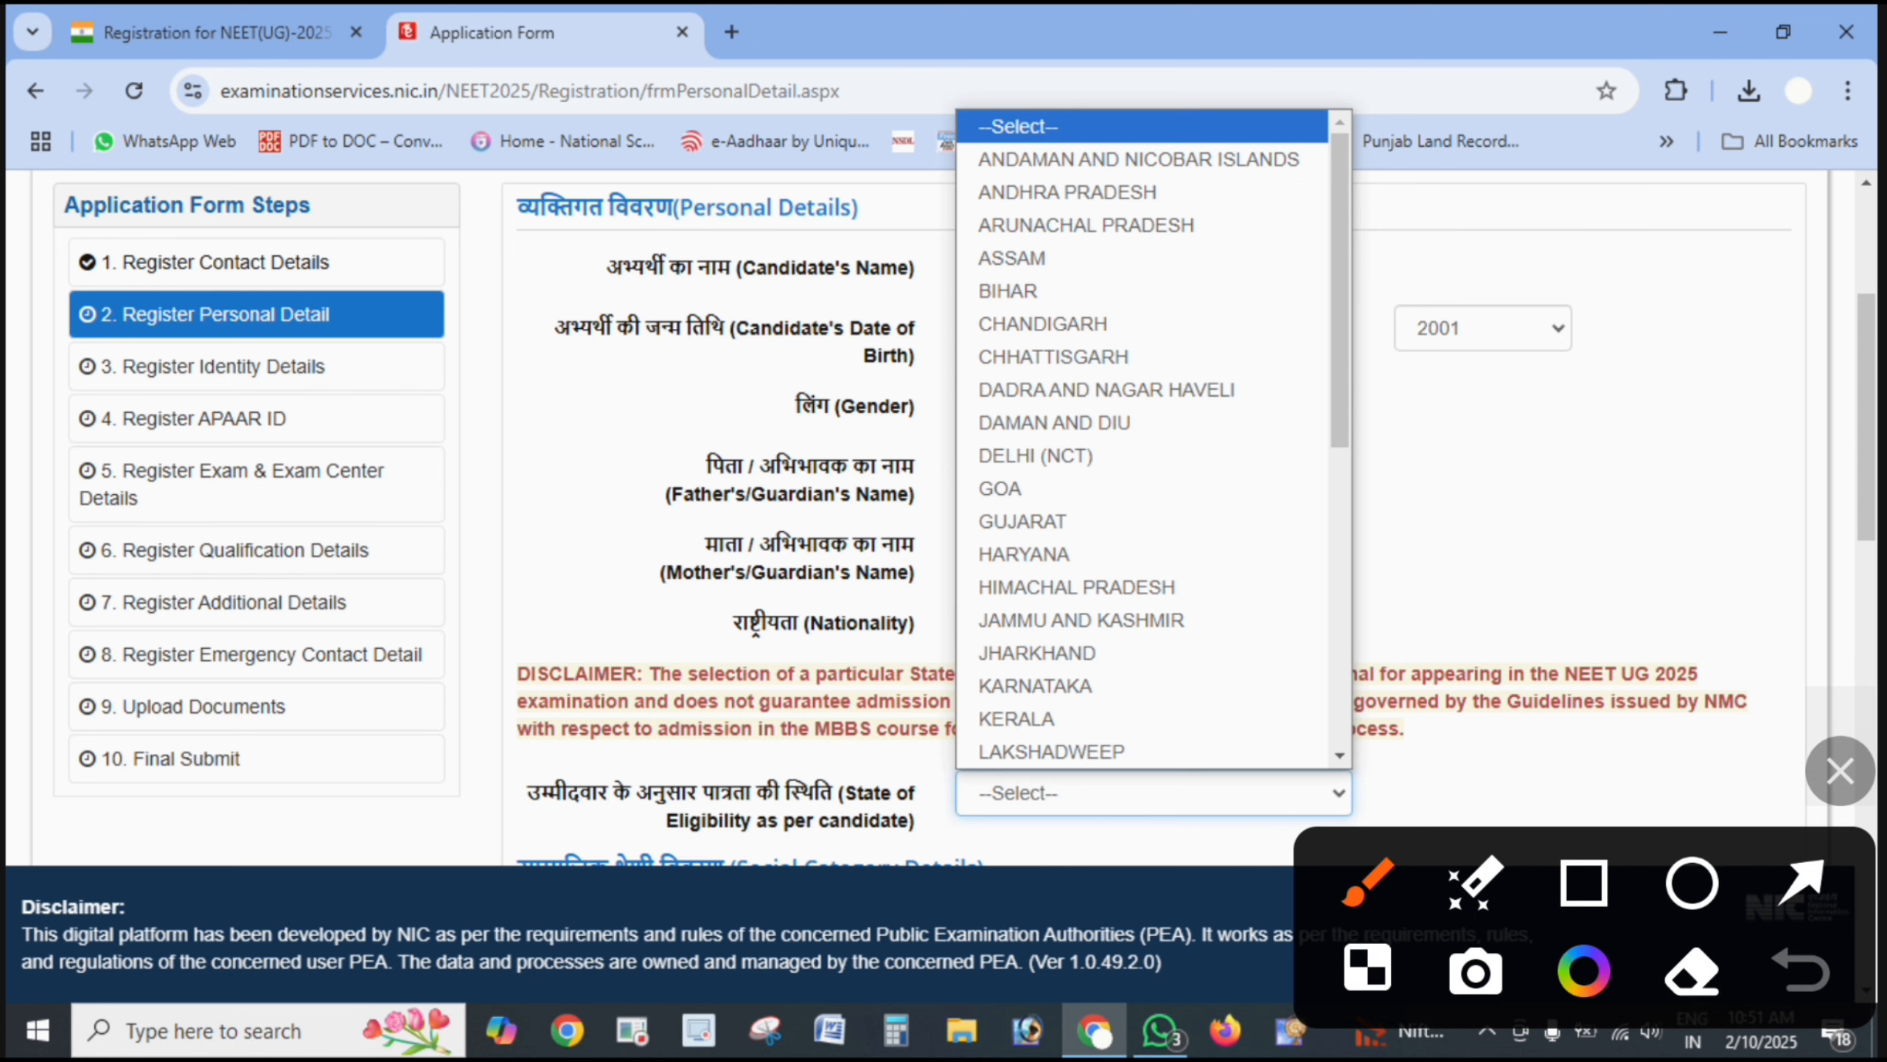
{"action": "mouse_move", "coordinate": [375, 838]}
{"action": "left_mouse_down"}
{"action": "mouse_move", "coordinate": [501, 819]}
{"action": "mouse_move", "coordinate": [476, 863]}
{"action": "left_mouse_up"}
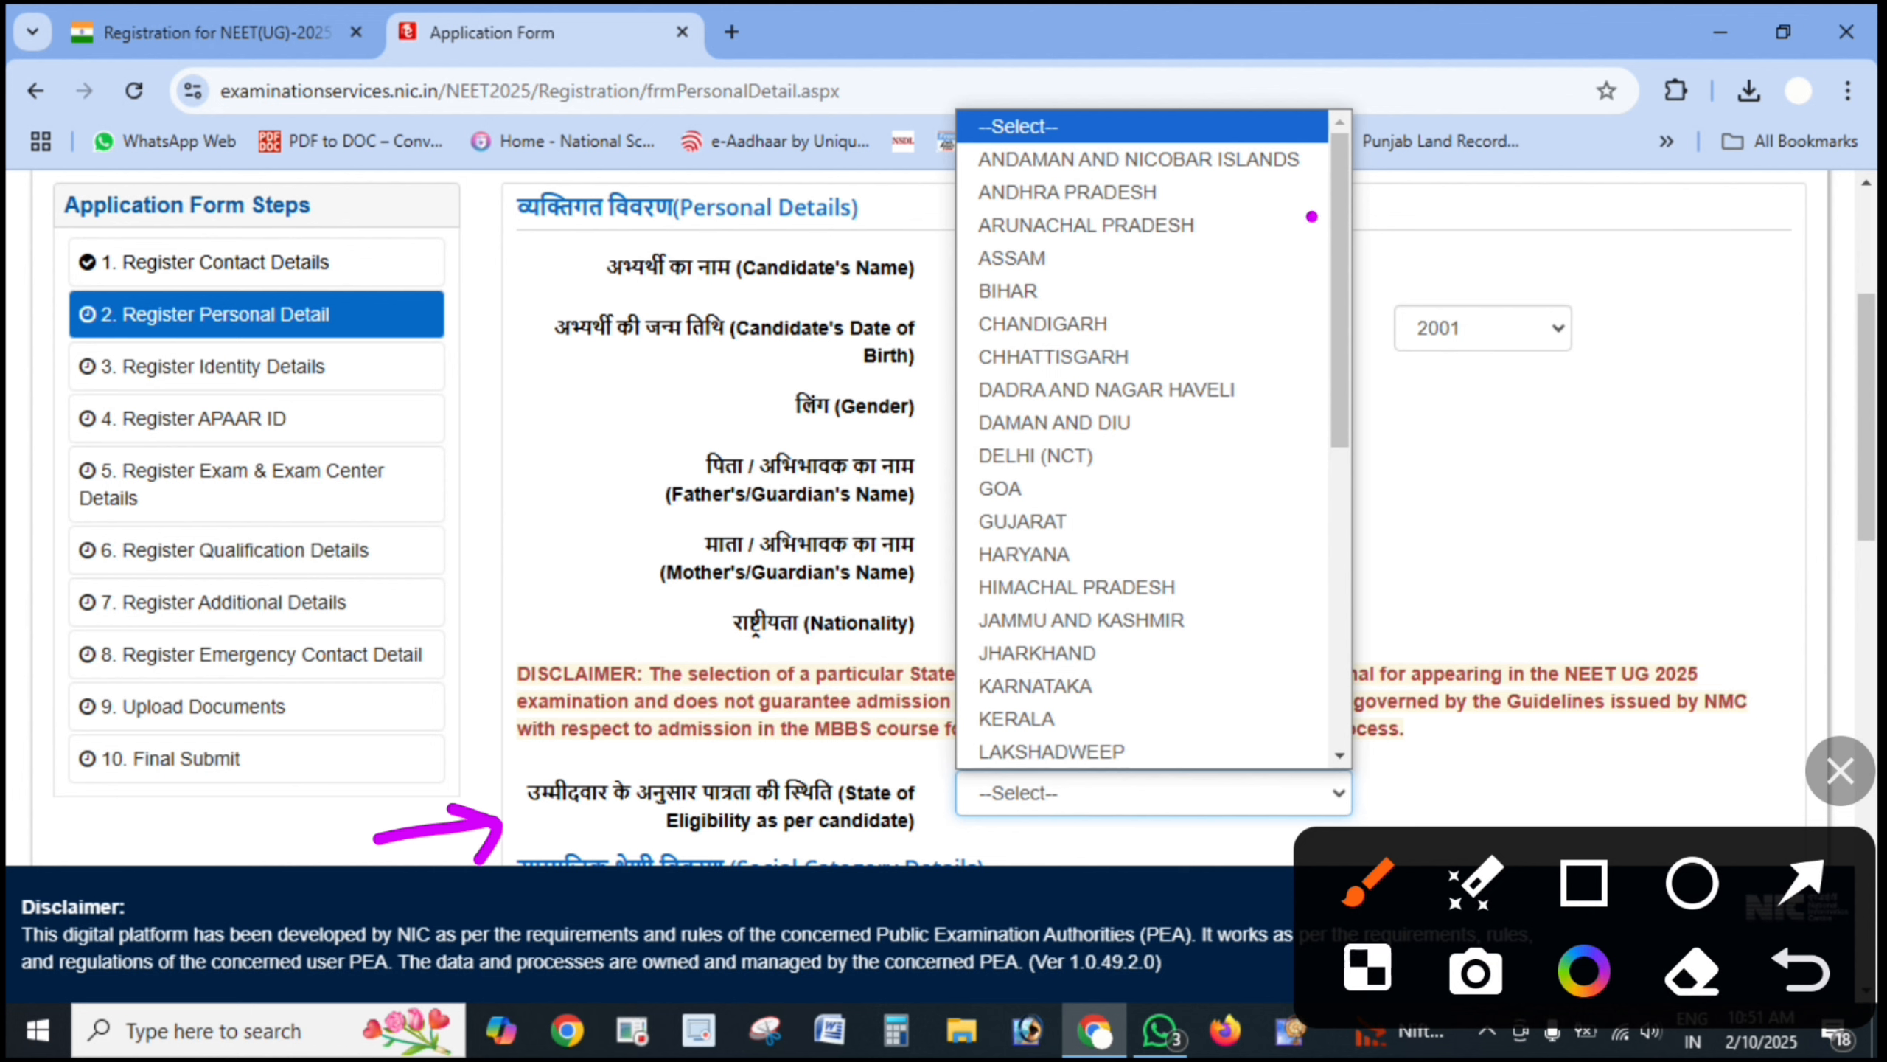
{"action": "left_click_drag", "start_coordinate": [1313, 216], "coordinate": [1452, 142]}
{"action": "mouse_move", "coordinate": [1321, 281]}
{"action": "left_mouse_down"}
{"action": "mouse_move", "coordinate": [1323, 297]}
{"action": "mouse_move", "coordinate": [1470, 225]}
{"action": "left_mouse_up"}
{"action": "mouse_move", "coordinate": [1308, 363]}
{"action": "left_mouse_down"}
{"action": "mouse_move", "coordinate": [1318, 407]}
{"action": "mouse_move", "coordinate": [1452, 339]}
{"action": "left_mouse_up"}
{"action": "left_click_drag", "start_coordinate": [1294, 435], "coordinate": [1452, 415]}
{"action": "left_click_drag", "start_coordinate": [1297, 534], "coordinate": [1477, 510]}
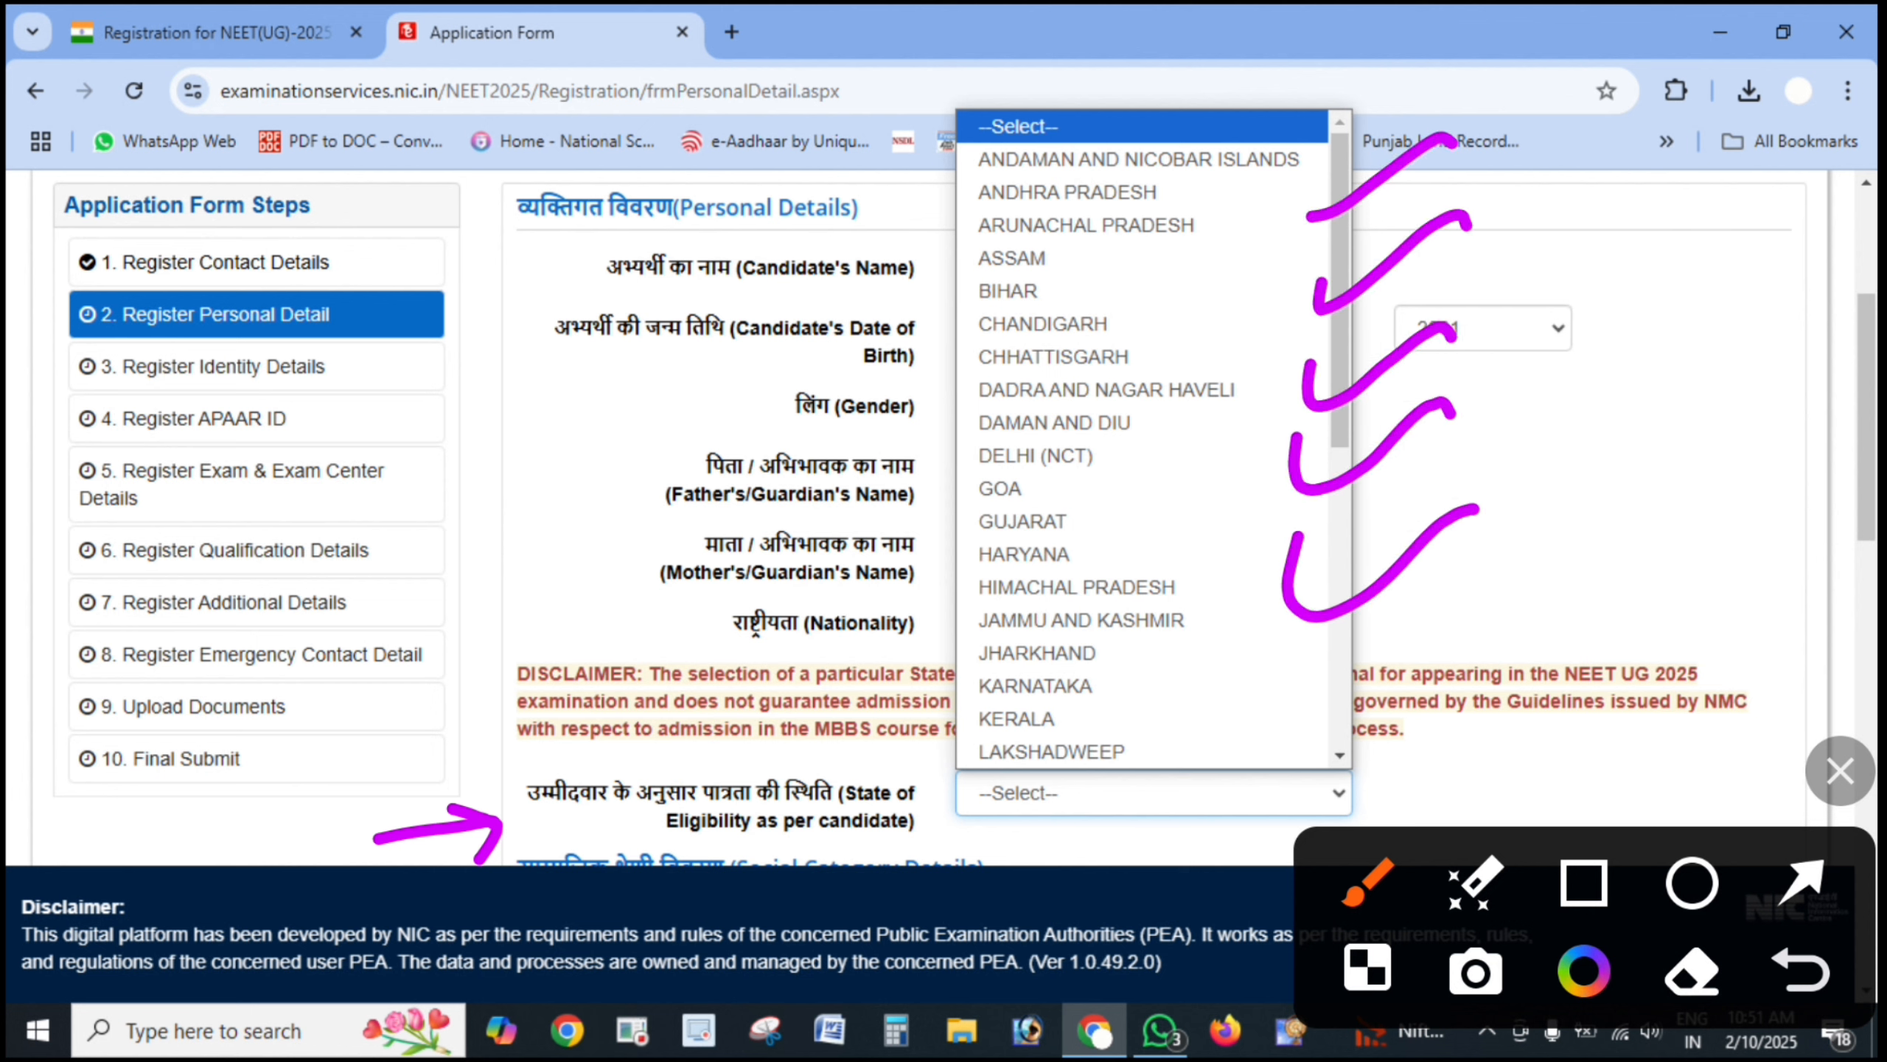
{"action": "left_click_drag", "start_coordinate": [1316, 640], "coordinate": [1568, 568]}
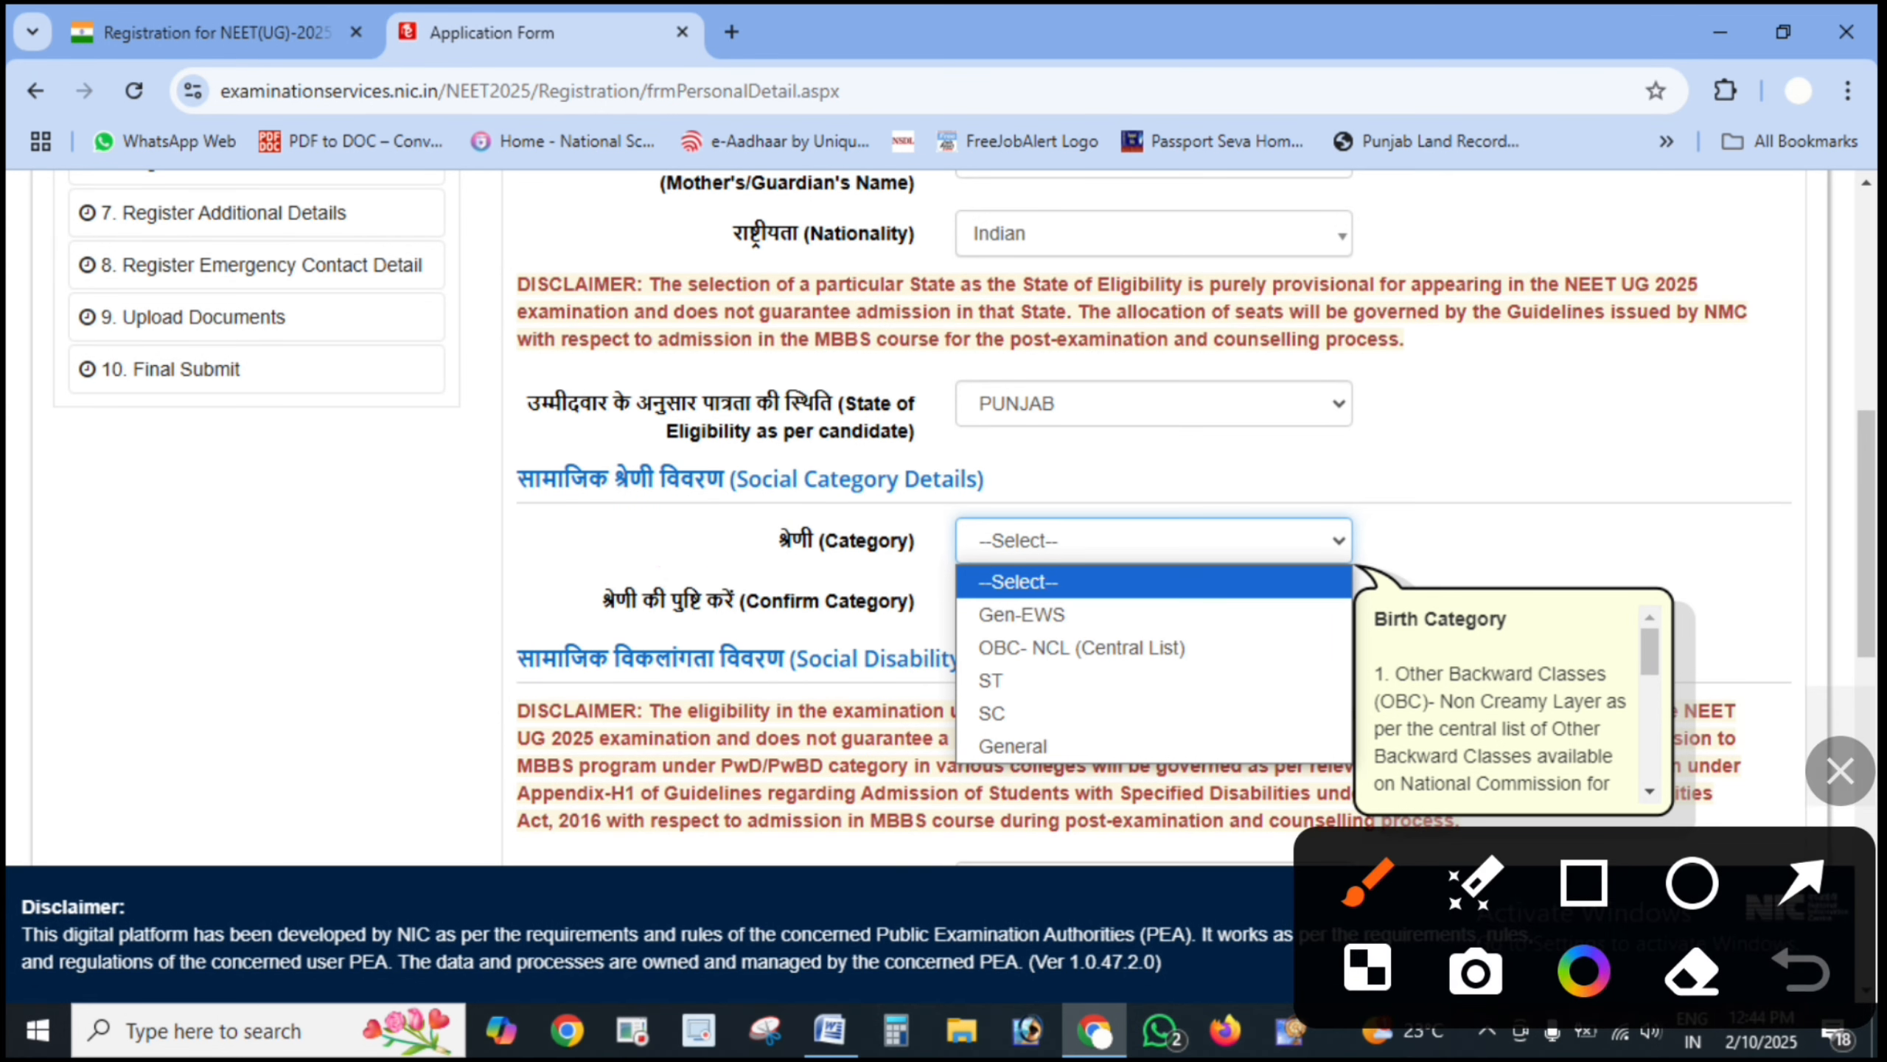
- Pick General in the Category dropdown, marking the OBC, ST and SC alternatives
{"action": "left_click_drag", "start_coordinate": [628, 527], "coordinate": [866, 504]}
{"action": "mouse_move", "coordinate": [1244, 565]}
{"action": "left_mouse_down"}
{"action": "mouse_move", "coordinate": [855, 631]}
{"action": "mouse_move", "coordinate": [996, 536]}
{"action": "left_mouse_up"}
{"action": "left_click_drag", "start_coordinate": [1111, 591], "coordinate": [1320, 510]}
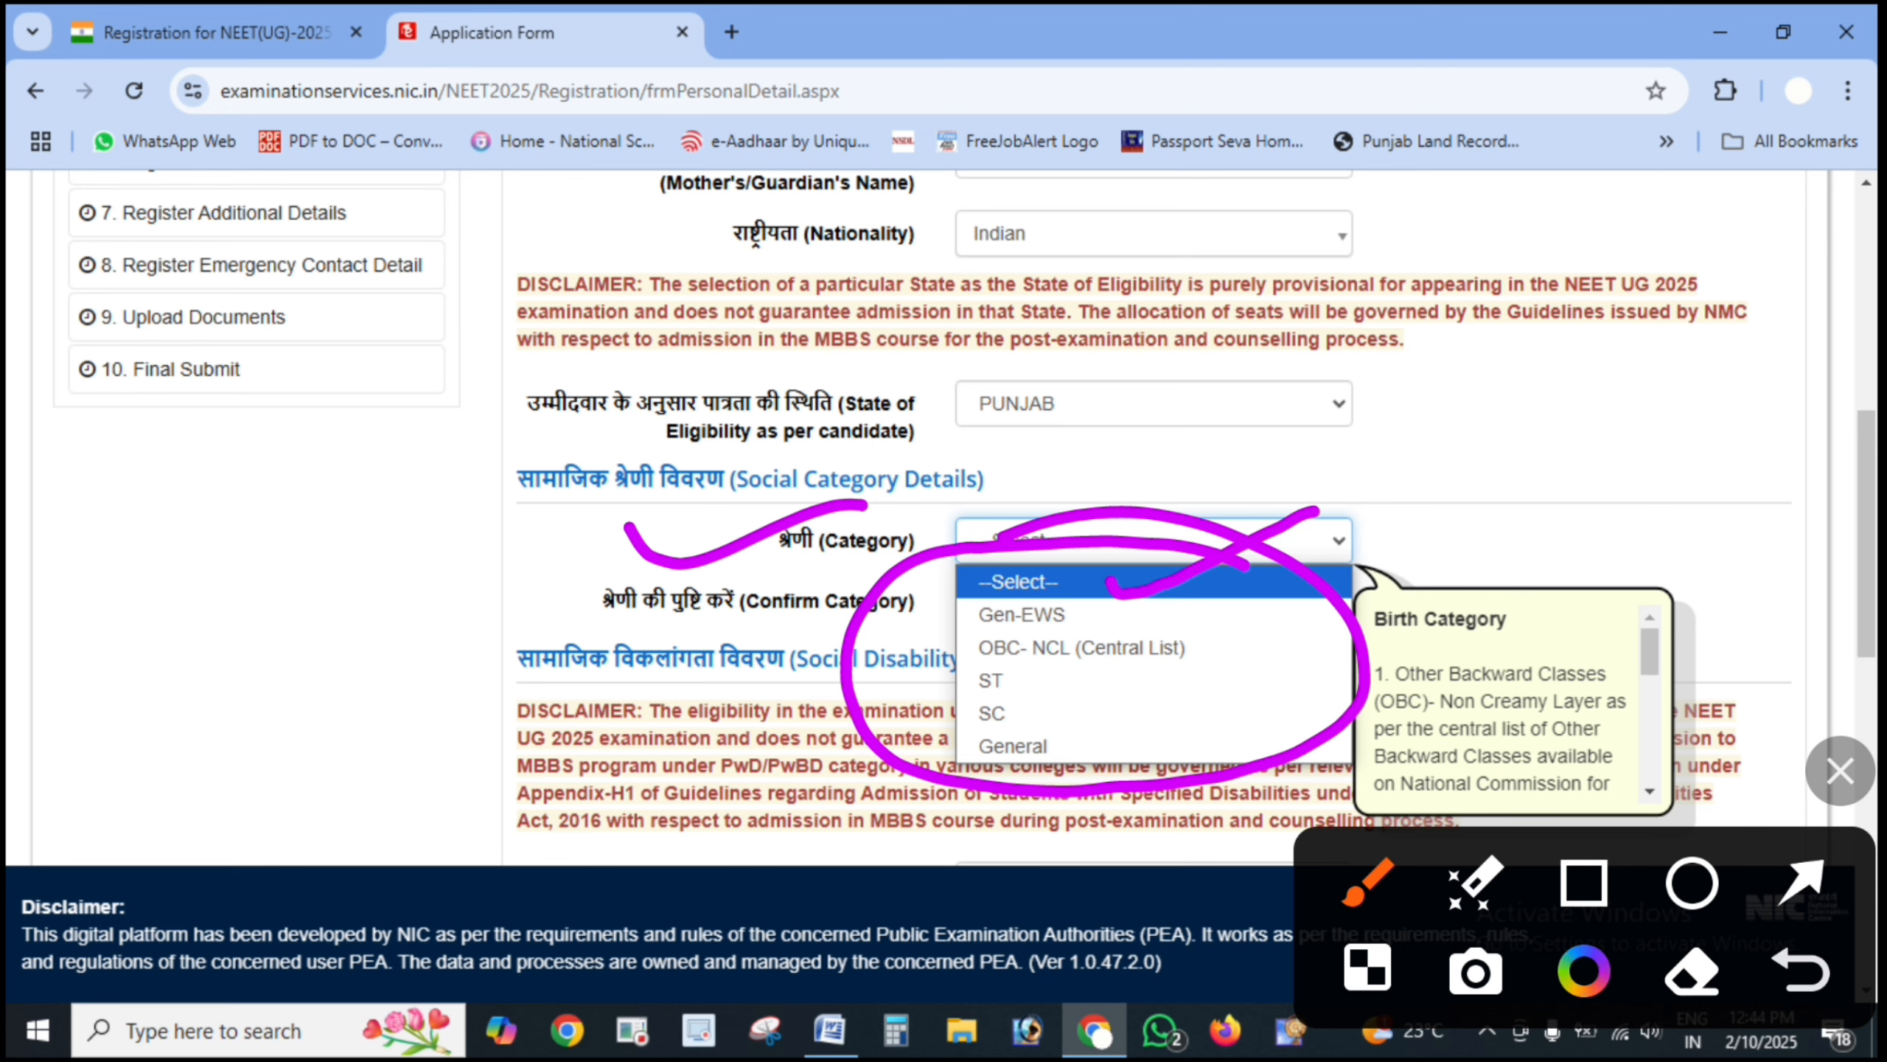
{"action": "left_click_drag", "start_coordinate": [1219, 648], "coordinate": [1378, 589]}
{"action": "left_click_drag", "start_coordinate": [1074, 679], "coordinate": [1186, 638]}
{"action": "left_click_drag", "start_coordinate": [1085, 711], "coordinate": [1219, 672]}
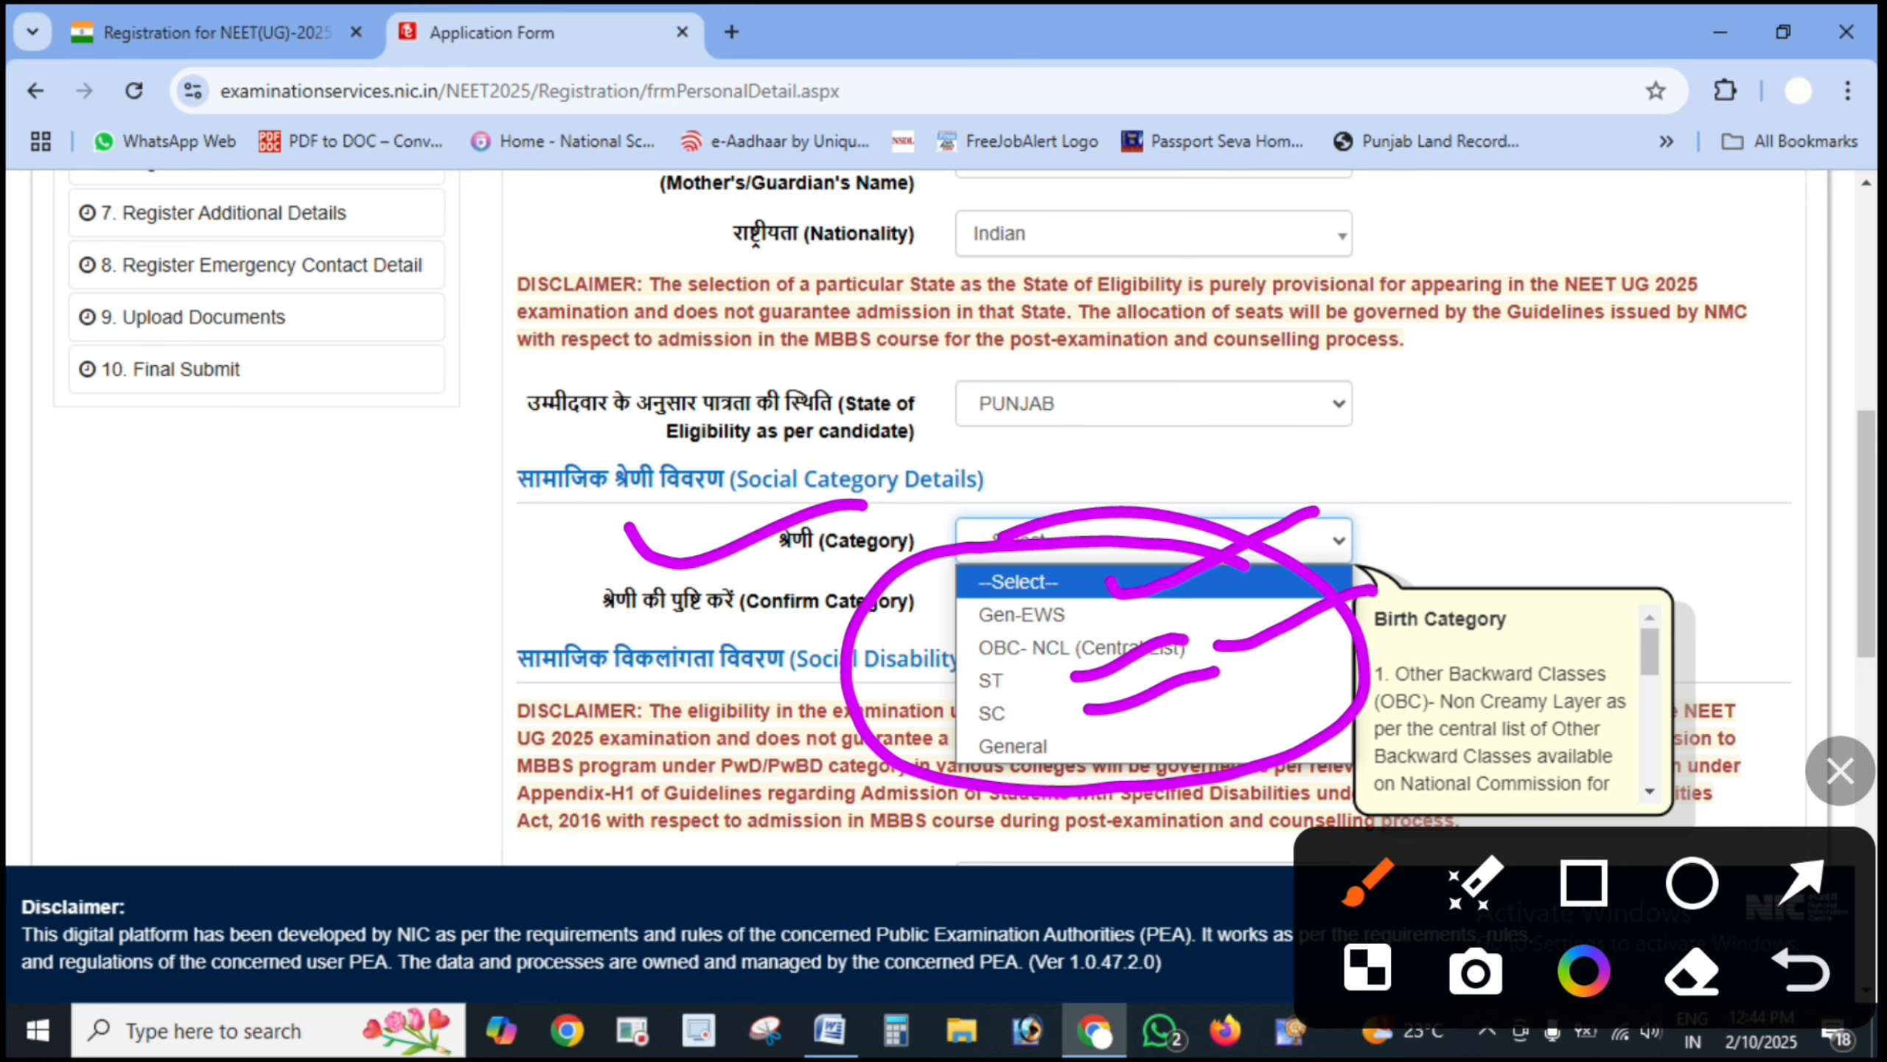
{"action": "left_click_drag", "start_coordinate": [1116, 740], "coordinate": [1305, 659]}
{"action": "key", "text": "Escape"}
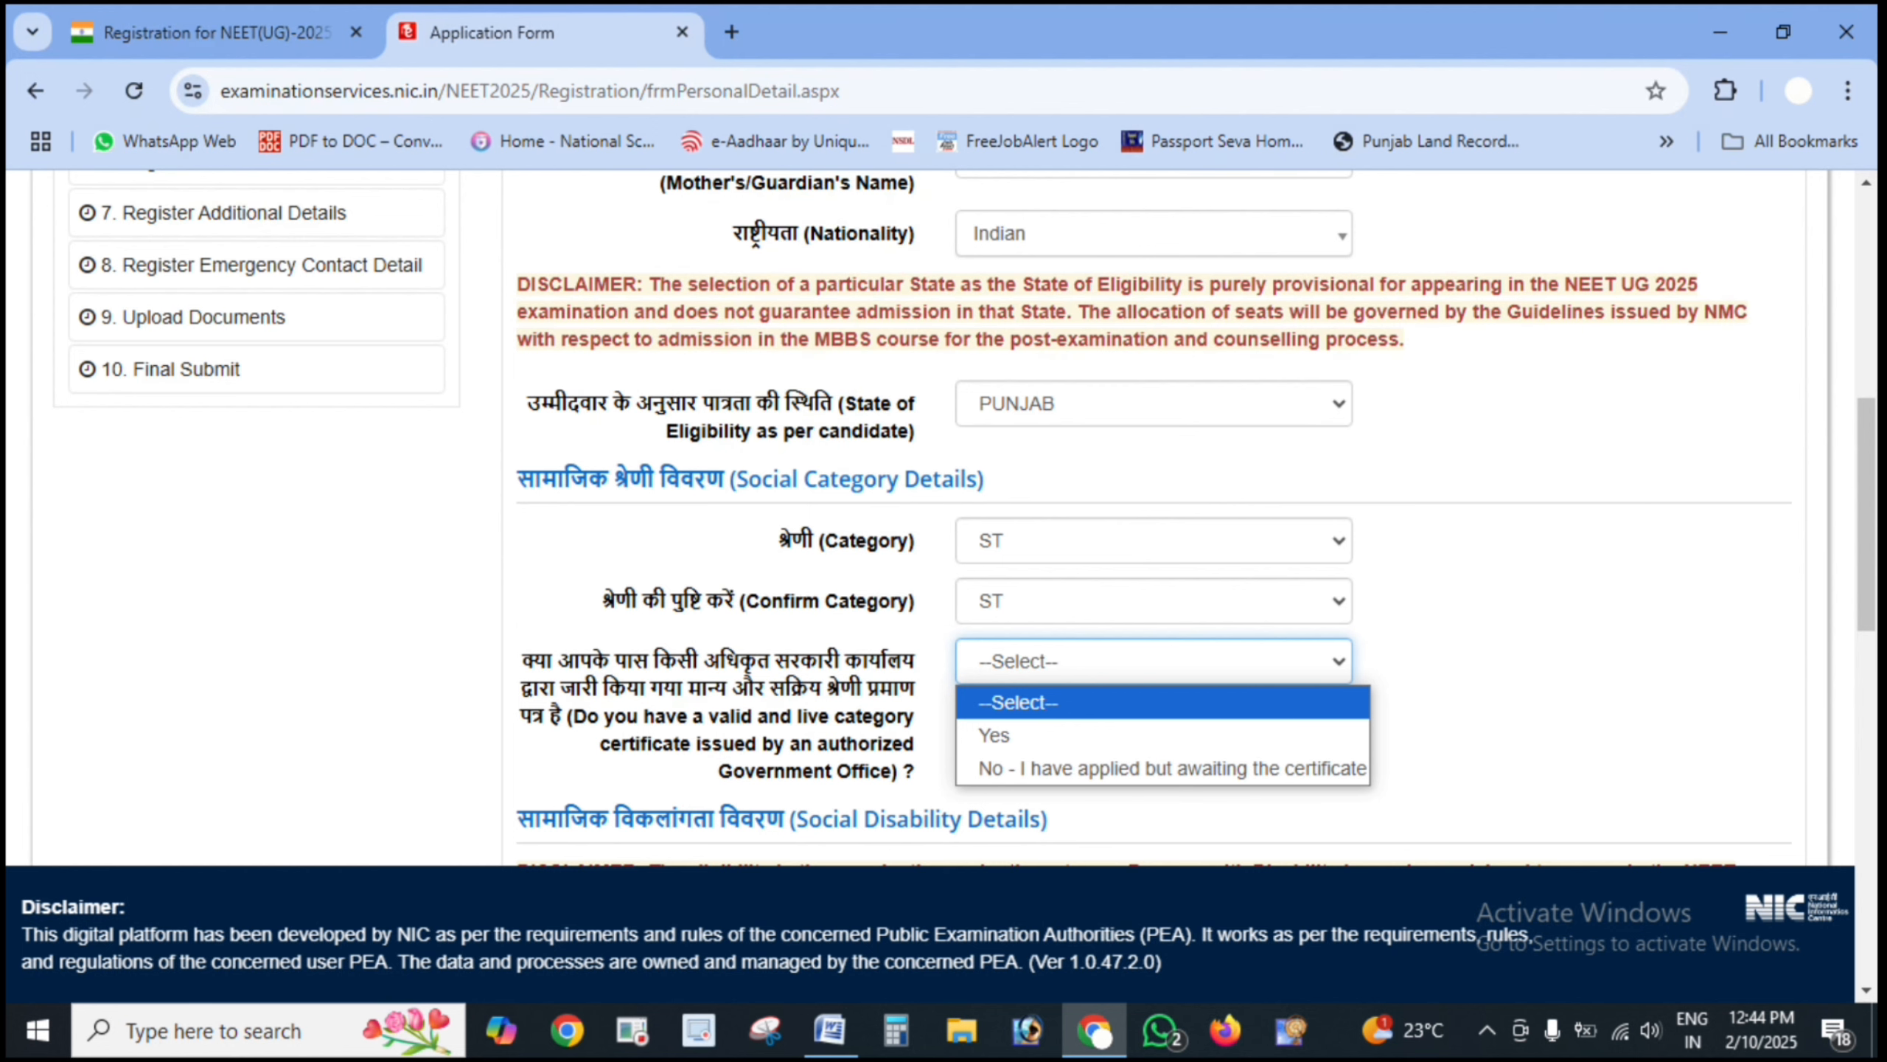
- Confirm the category as General, marking the category certificate question and its answers
{"action": "left_click", "coordinate": [1840, 771]}
{"action": "mouse_move", "coordinate": [331, 706]}
{"action": "left_mouse_down"}
{"action": "mouse_move", "coordinate": [346, 732]}
{"action": "mouse_move", "coordinate": [574, 677]}
{"action": "left_mouse_up"}
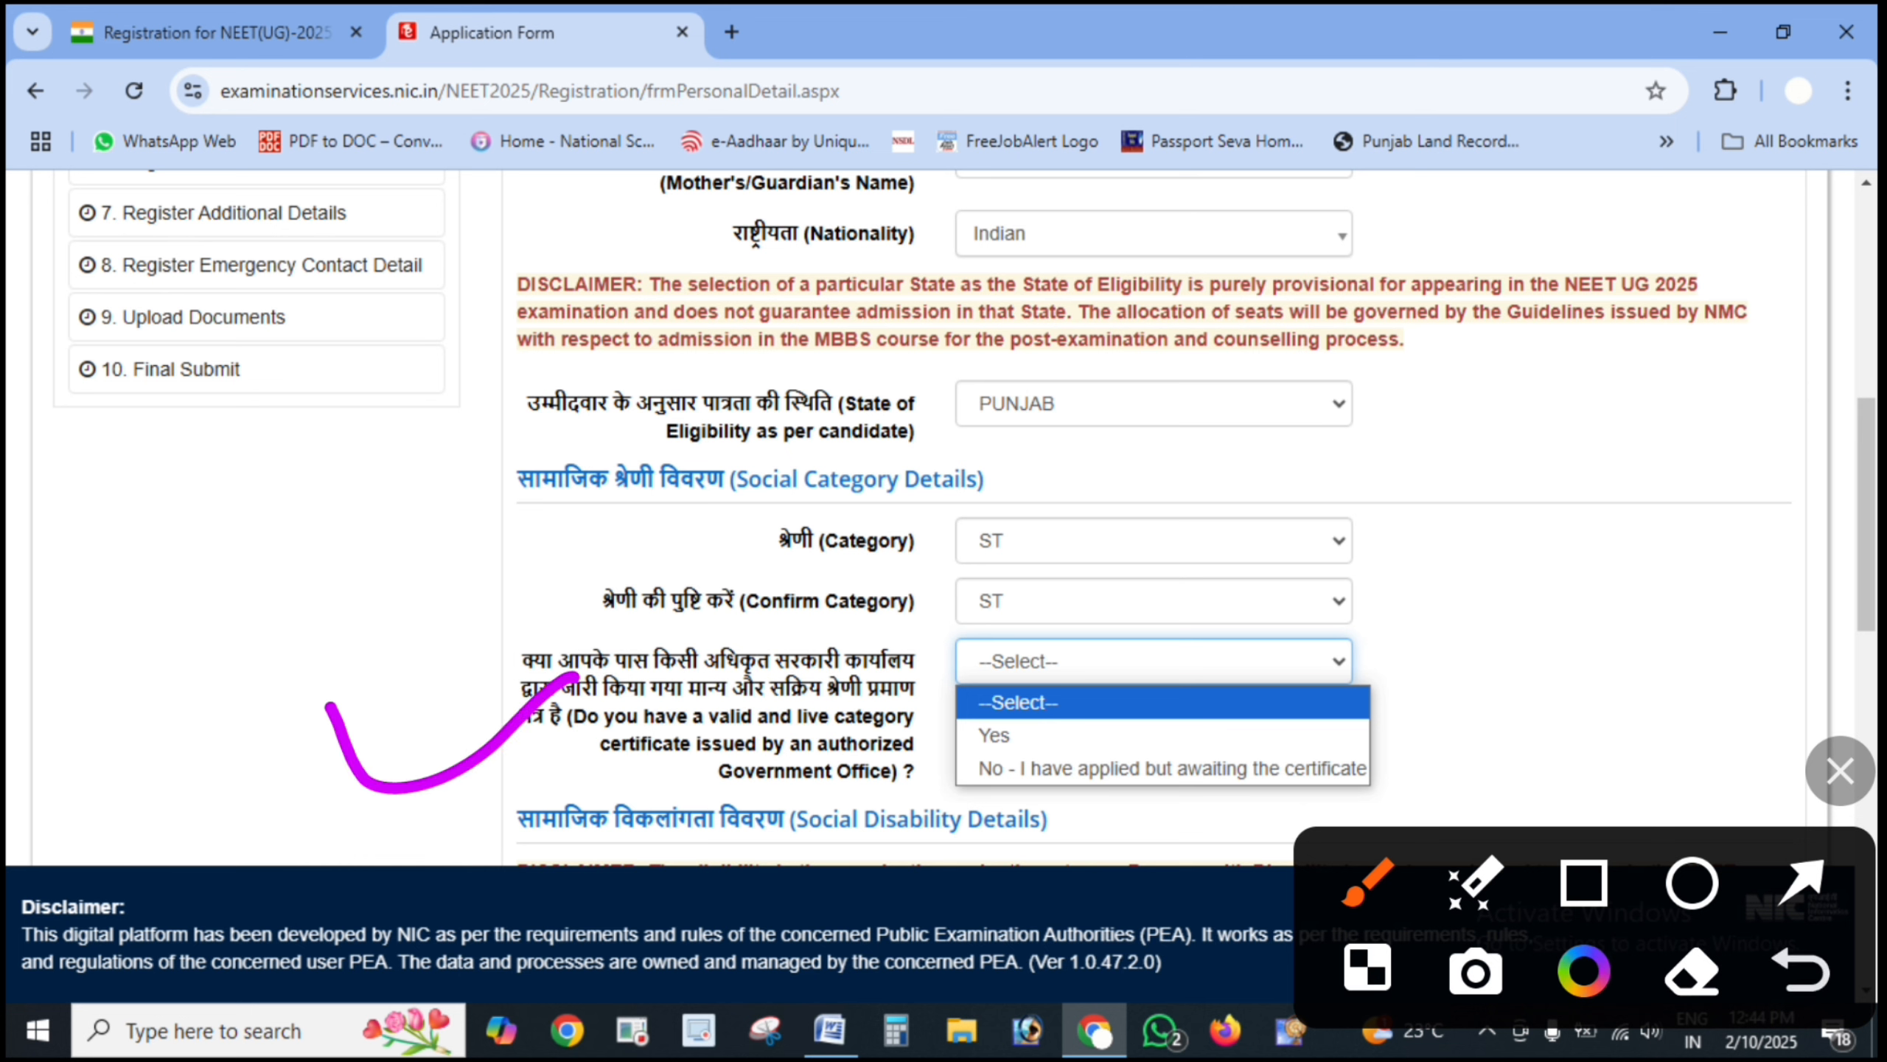
{"action": "mouse_move", "coordinate": [1000, 710]}
{"action": "left_mouse_down"}
{"action": "mouse_move", "coordinate": [1025, 759]}
{"action": "mouse_move", "coordinate": [1085, 696]}
{"action": "left_mouse_up"}
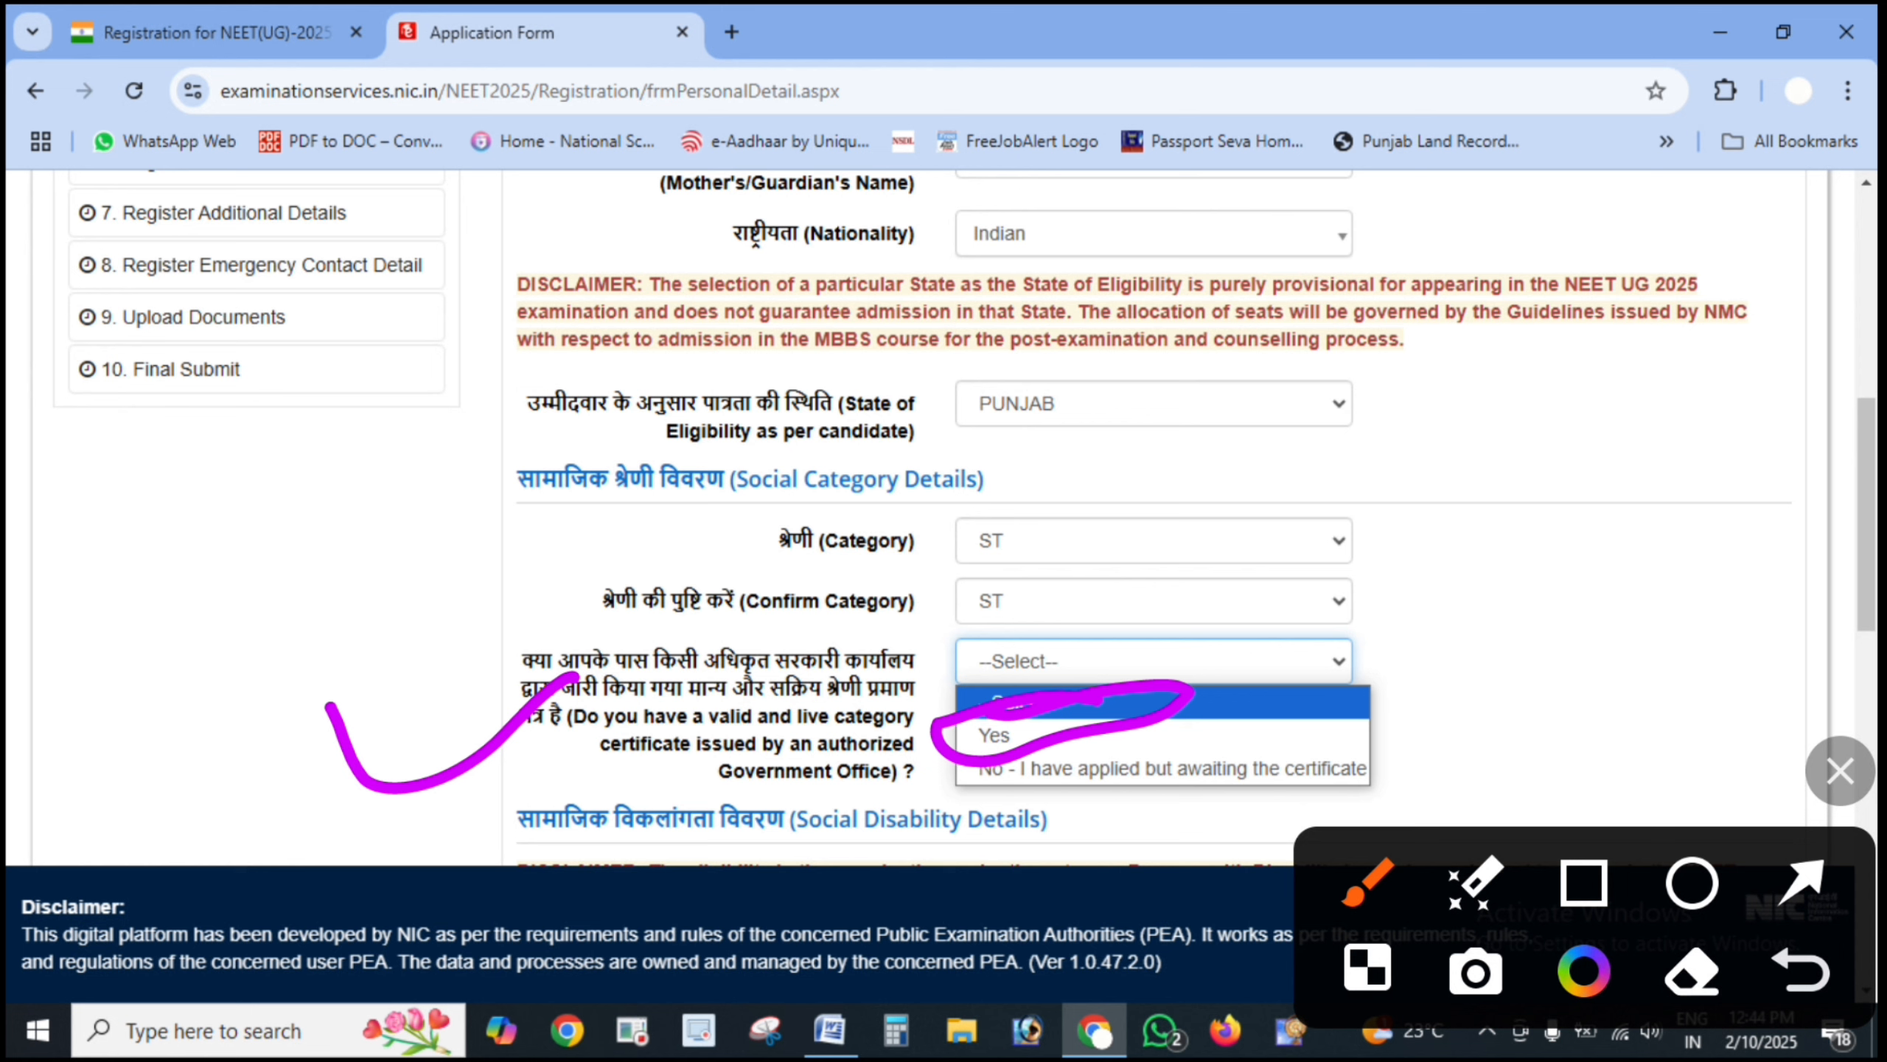
{"action": "left_click_drag", "start_coordinate": [1269, 770], "coordinate": [1551, 700]}
{"action": "left_click", "coordinate": [1840, 771]}
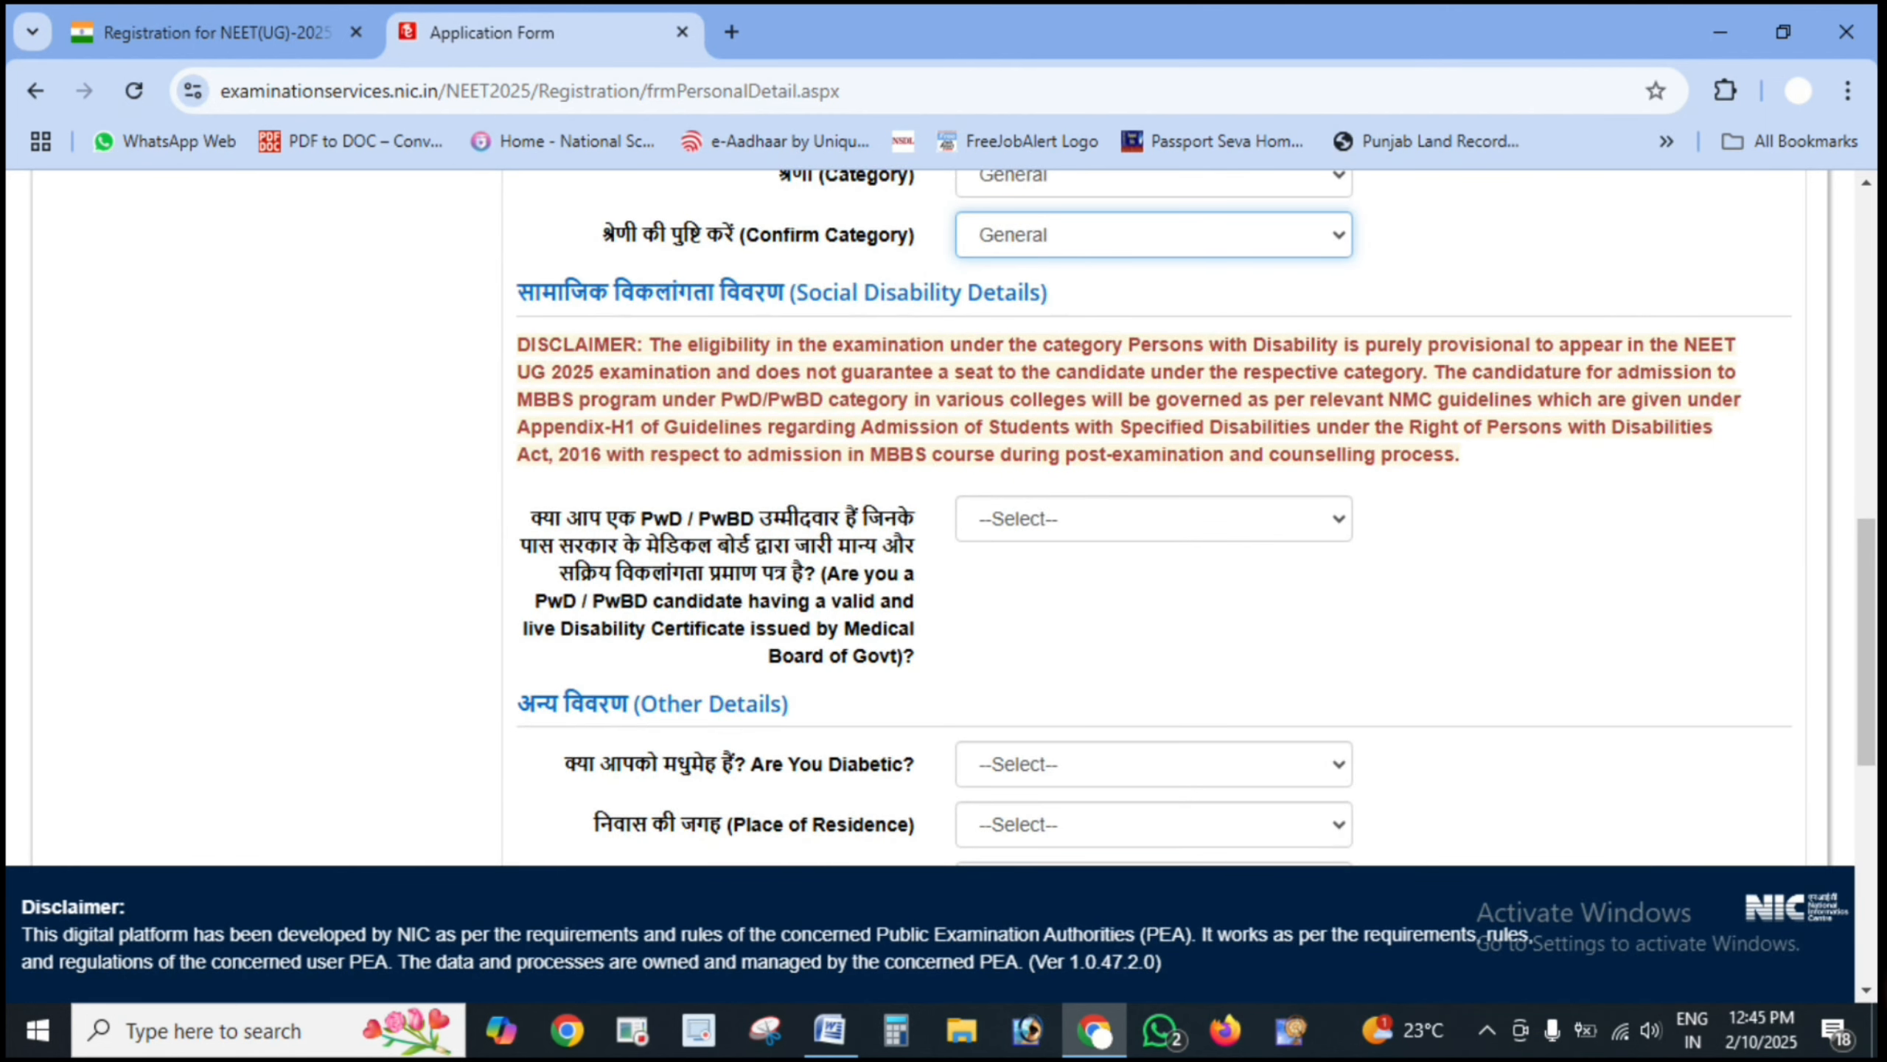
- Open the PwD / PwBD choices, marking the 40% or Above and less-than-40% options
{"action": "left_click", "coordinate": [1841, 771]}
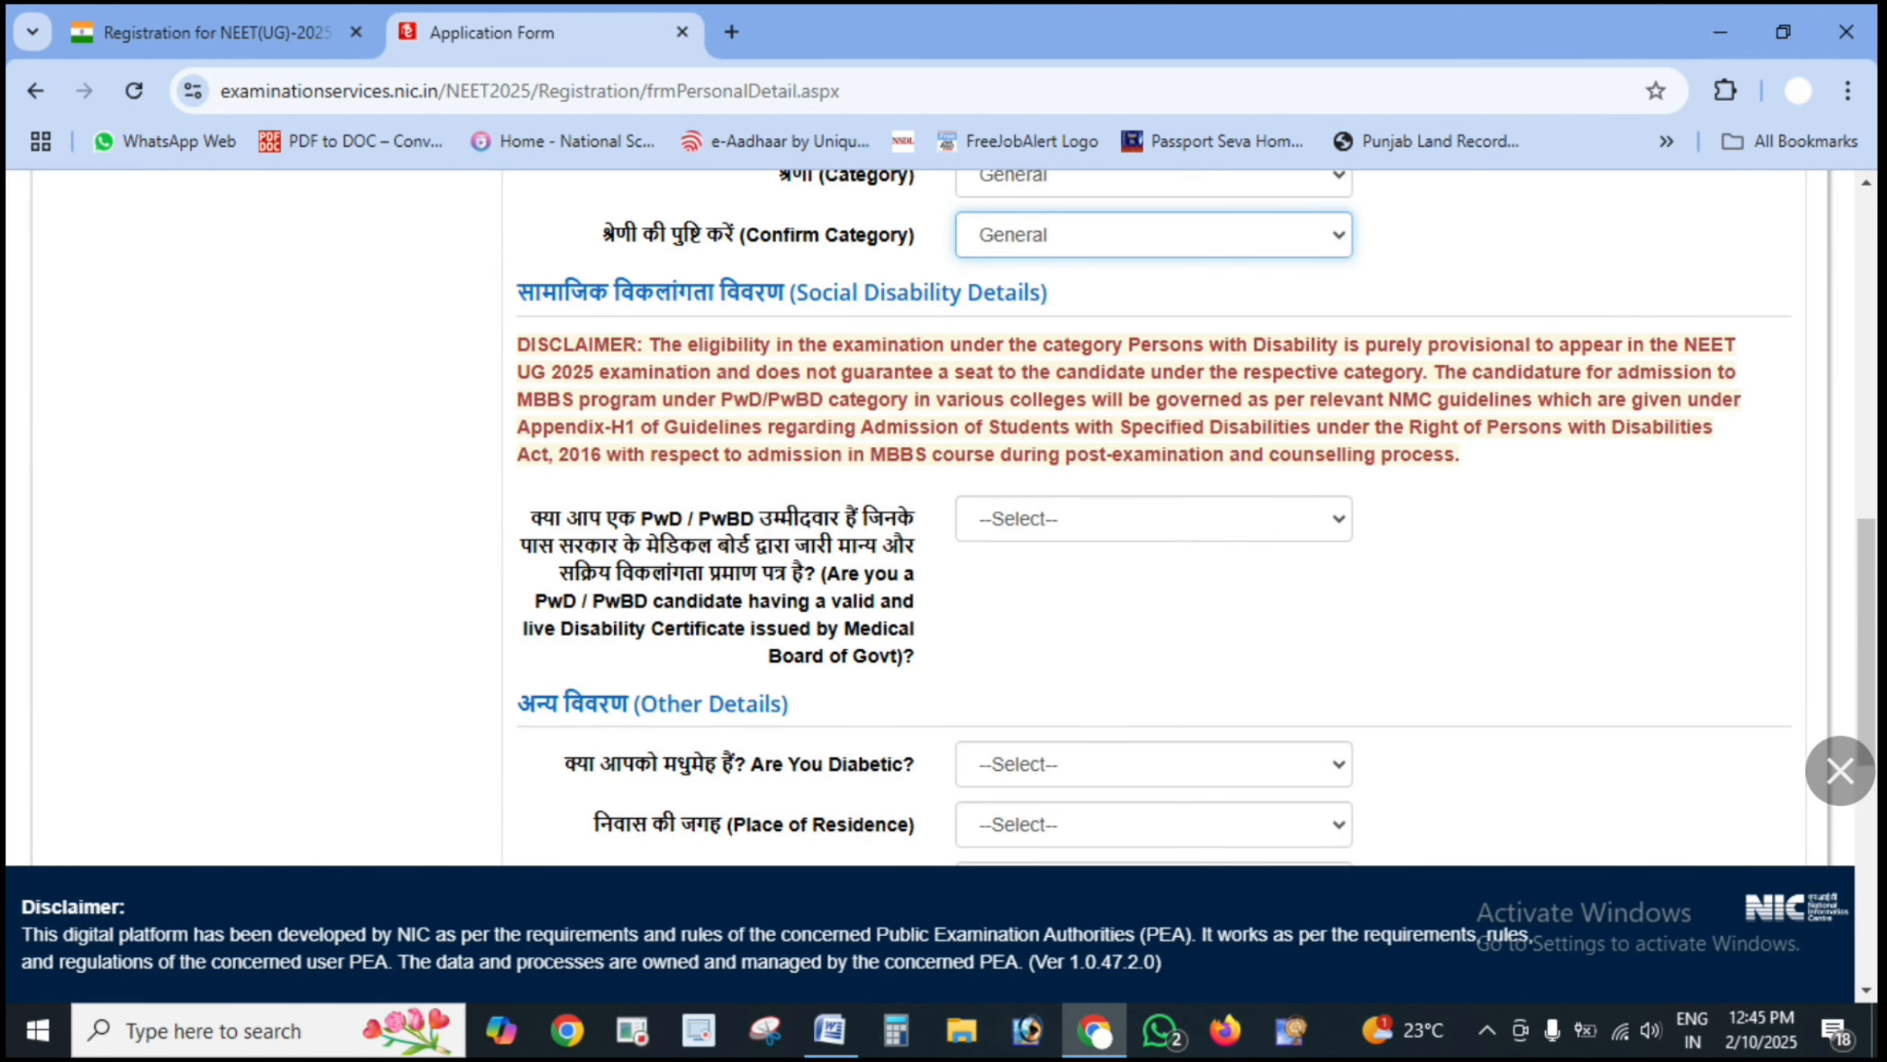
{"action": "left_click_drag", "start_coordinate": [255, 515], "coordinate": [562, 498]}
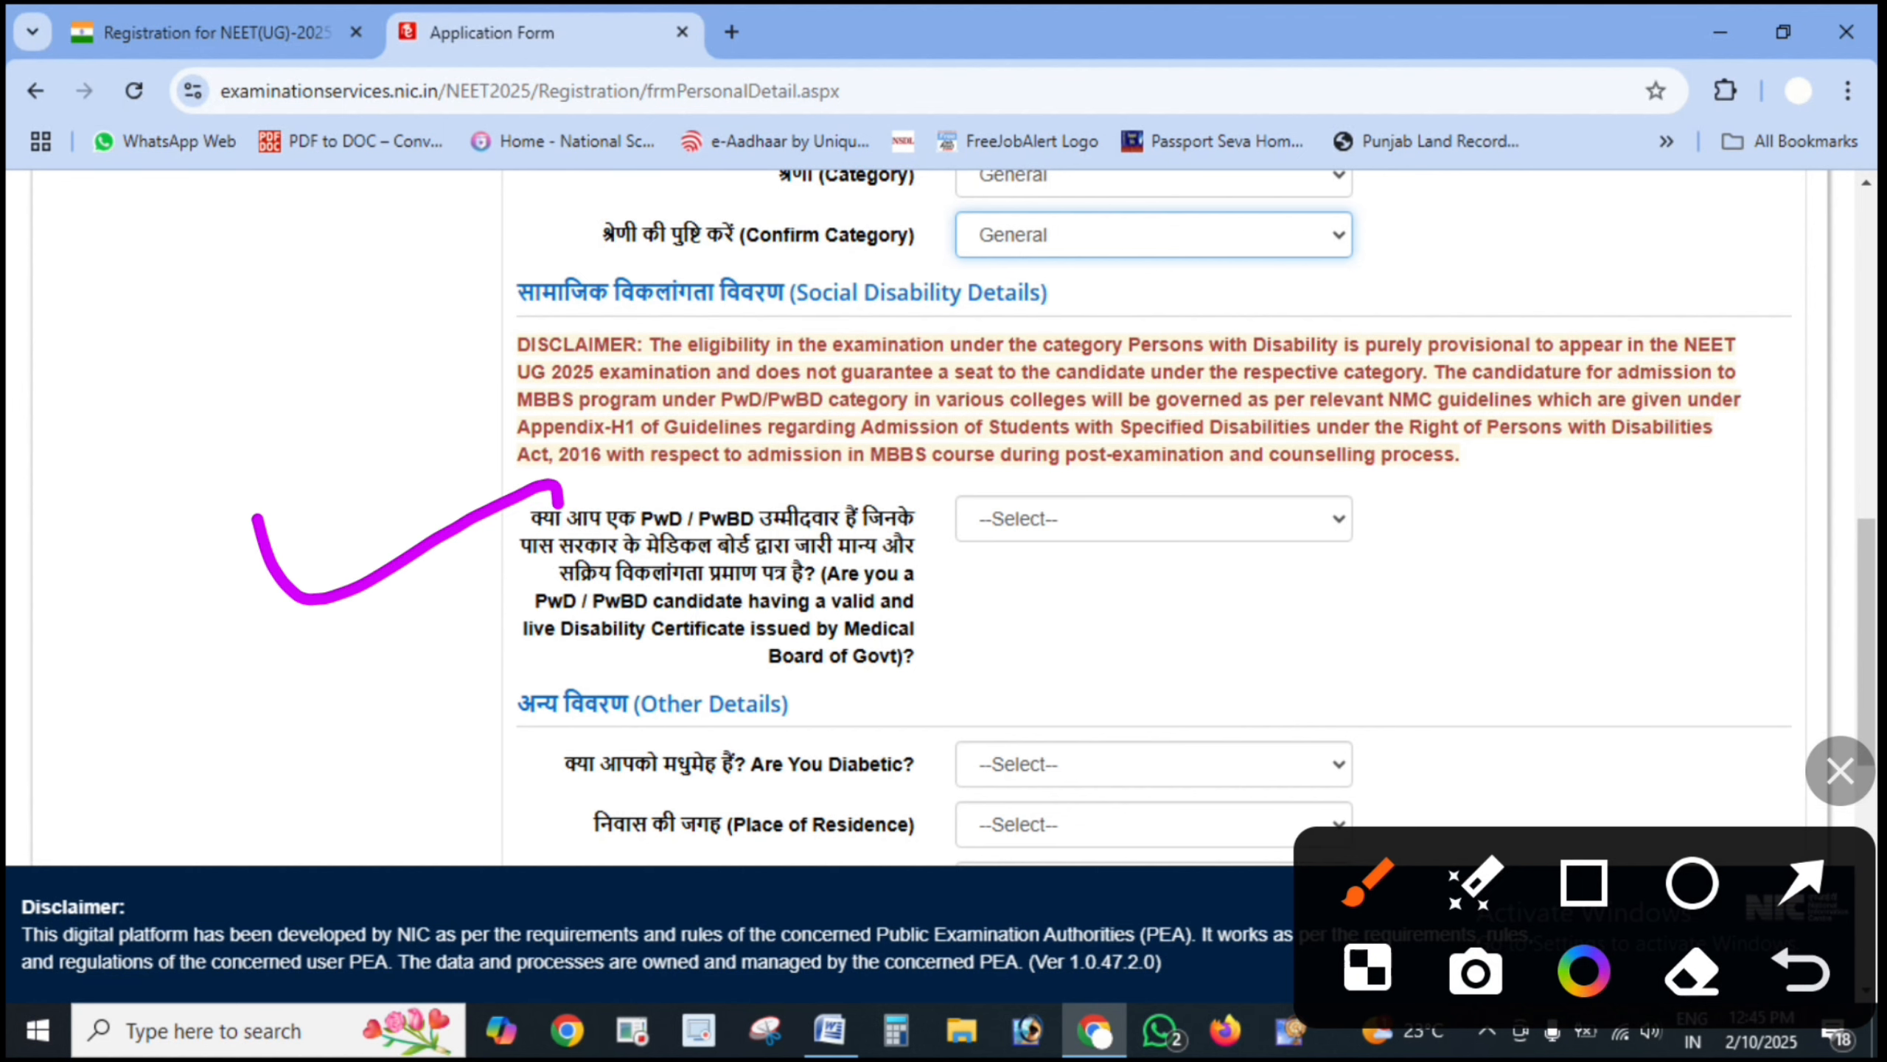
{"action": "left_click", "coordinate": [1841, 771]}
{"action": "left_click", "coordinate": [1153, 519]}
{"action": "left_click", "coordinate": [1840, 771]}
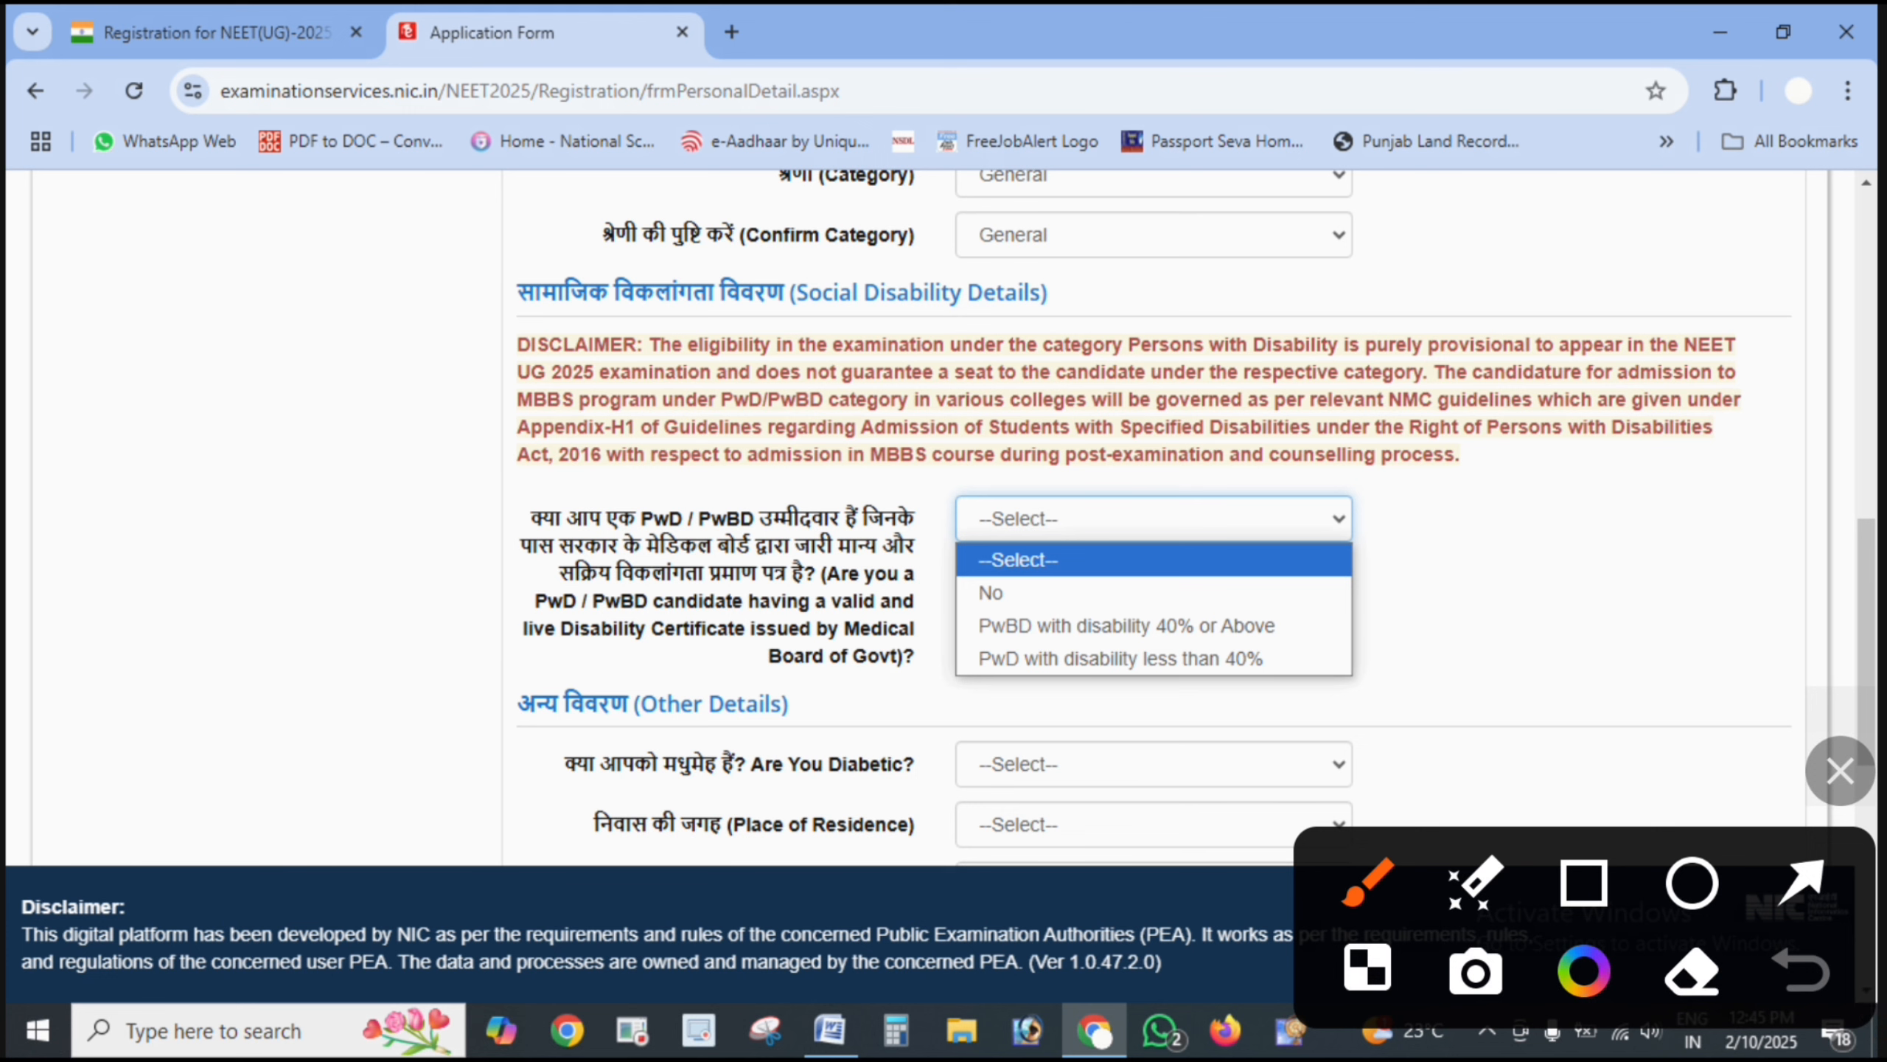
{"action": "left_click_drag", "start_coordinate": [1314, 613], "coordinate": [1488, 570]}
{"action": "left_click_drag", "start_coordinate": [1324, 657], "coordinate": [1436, 651]}
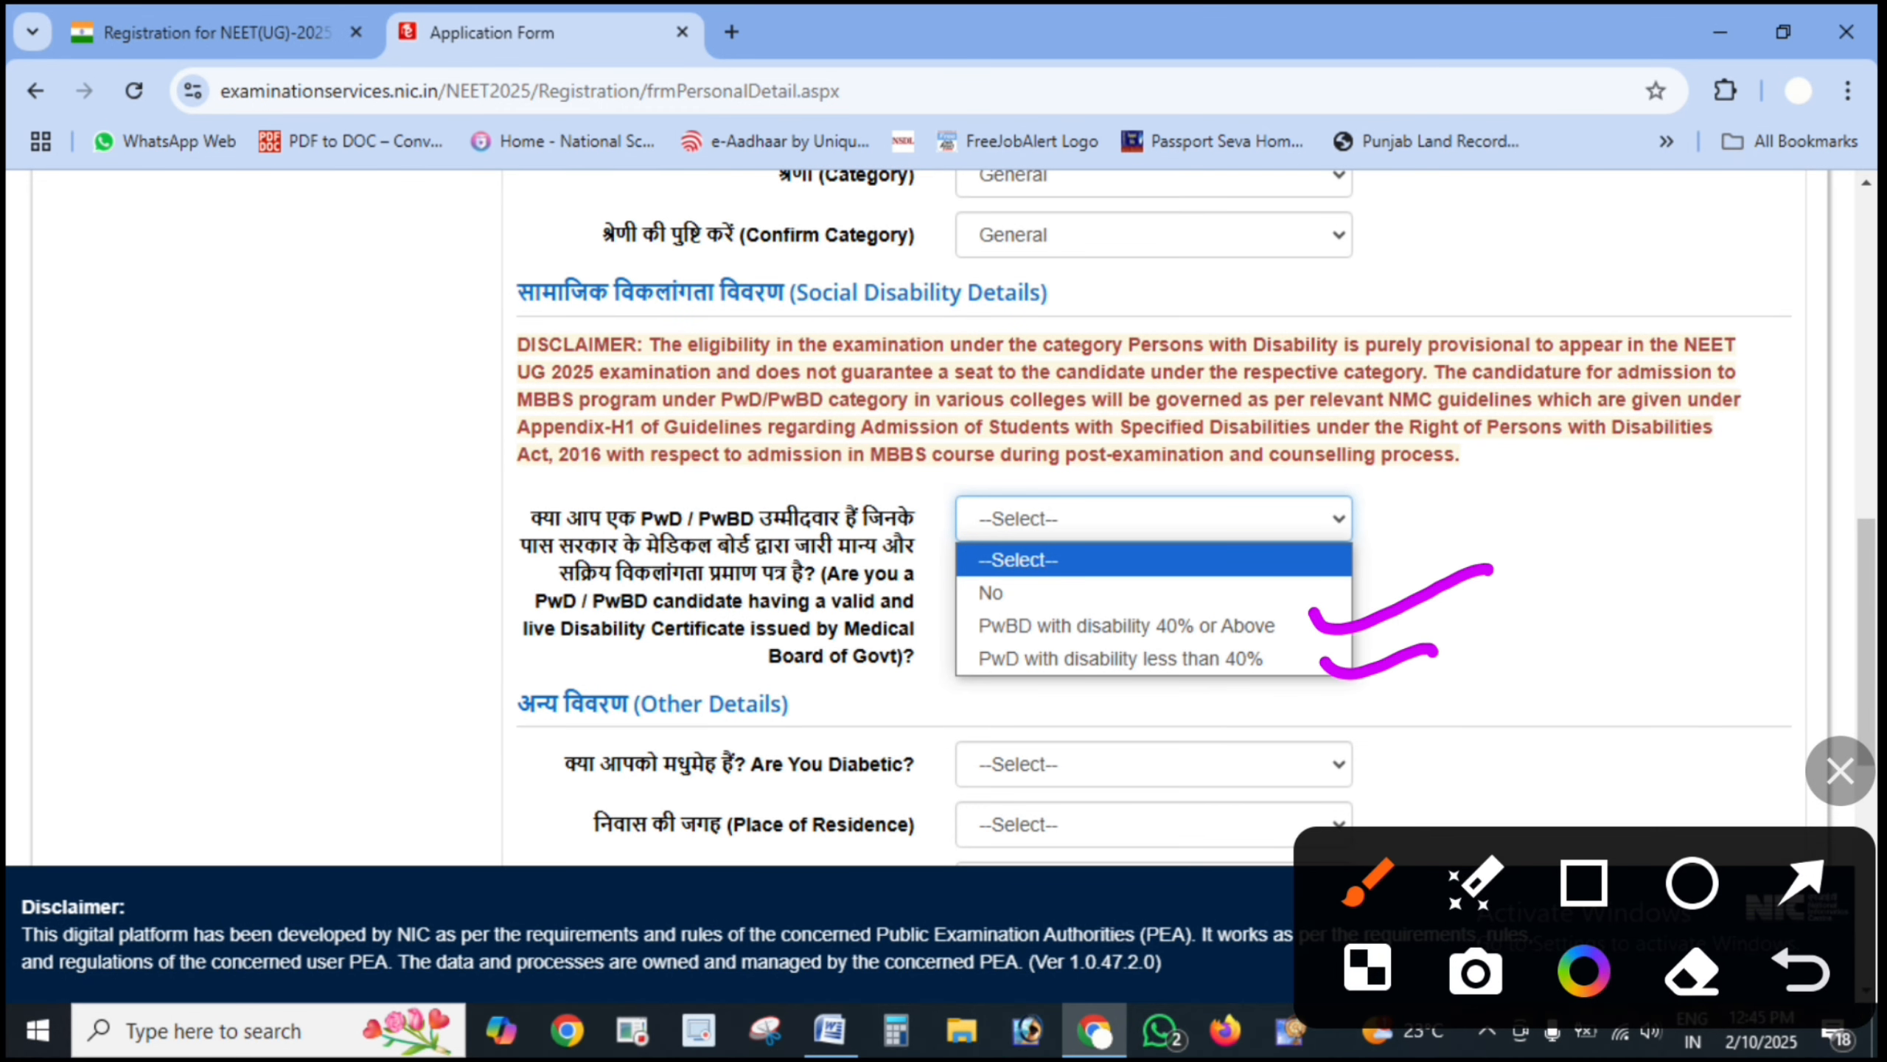
{"action": "left_click_drag", "start_coordinate": [1178, 555], "coordinate": [1367, 515]}
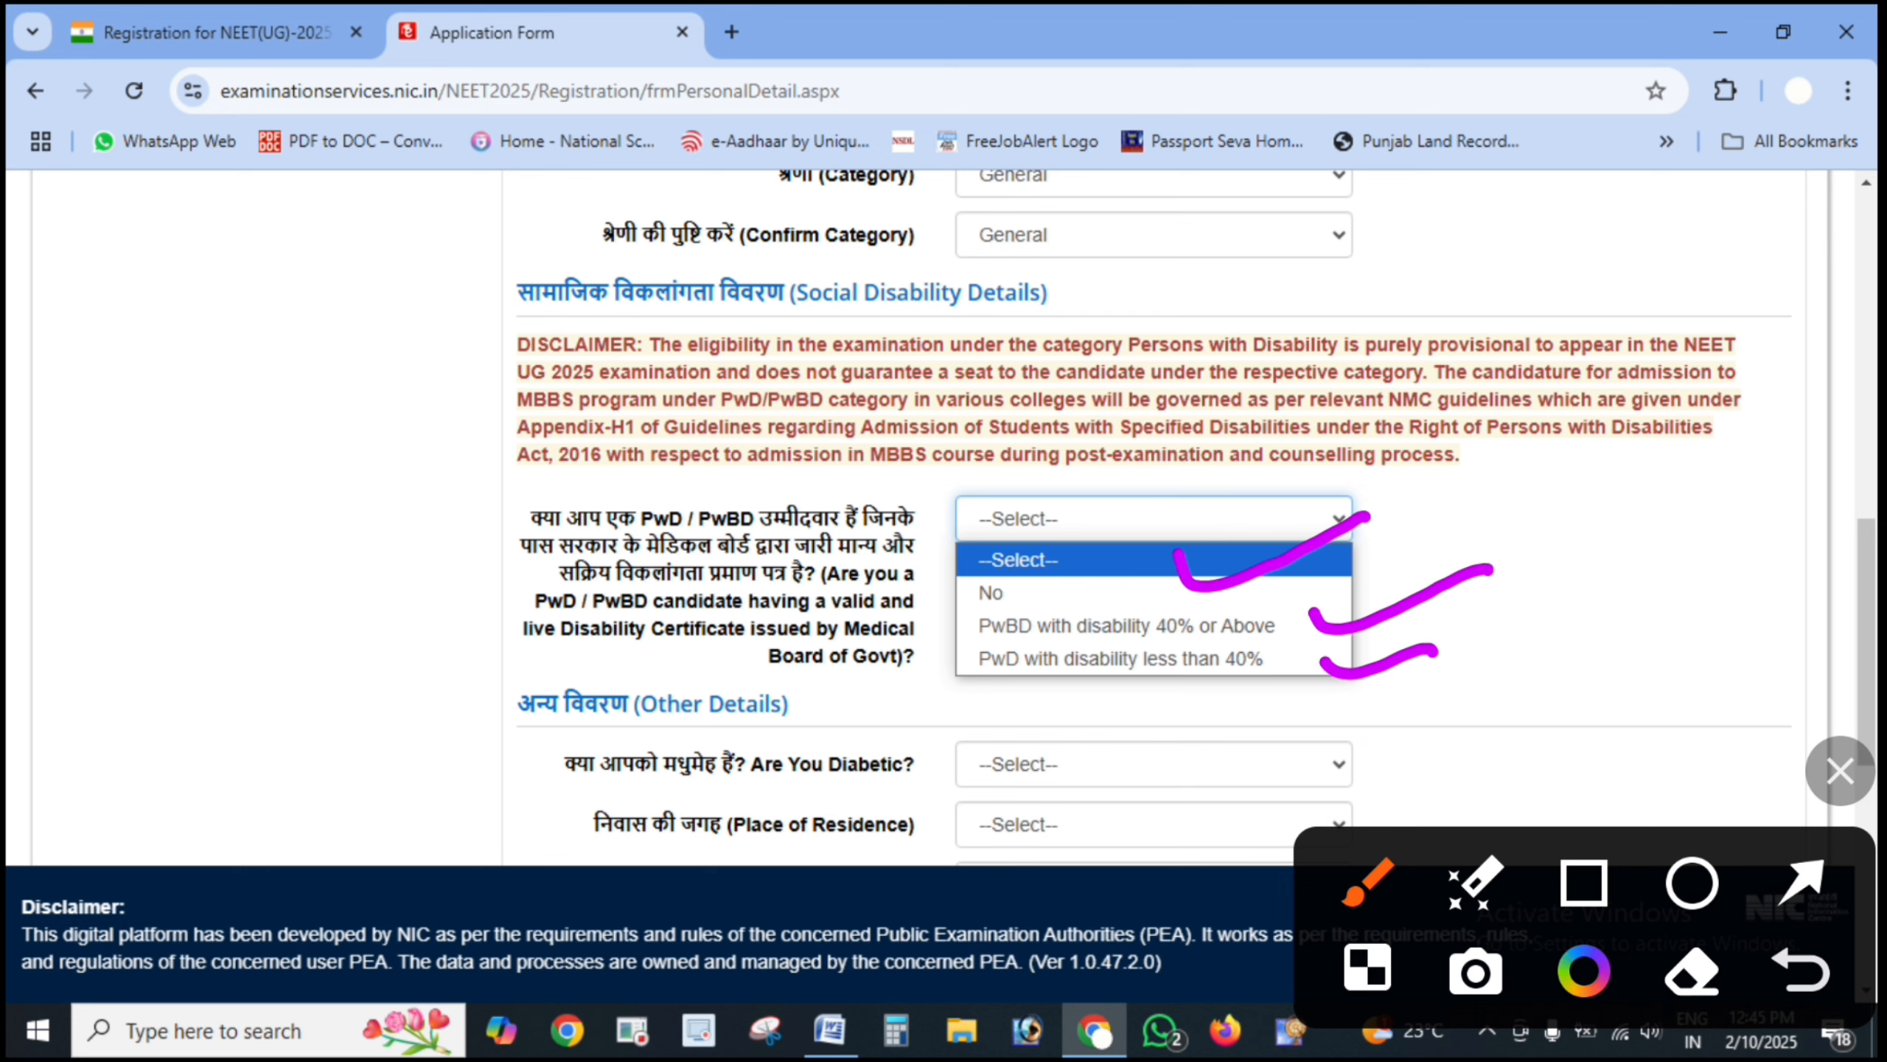
{"action": "left_click_drag", "start_coordinate": [1219, 695], "coordinate": [1397, 594]}
- Choose PwBD with disability 40% or Above and mark the newly revealed disability questions
{"action": "left_click", "coordinate": [1841, 771]}
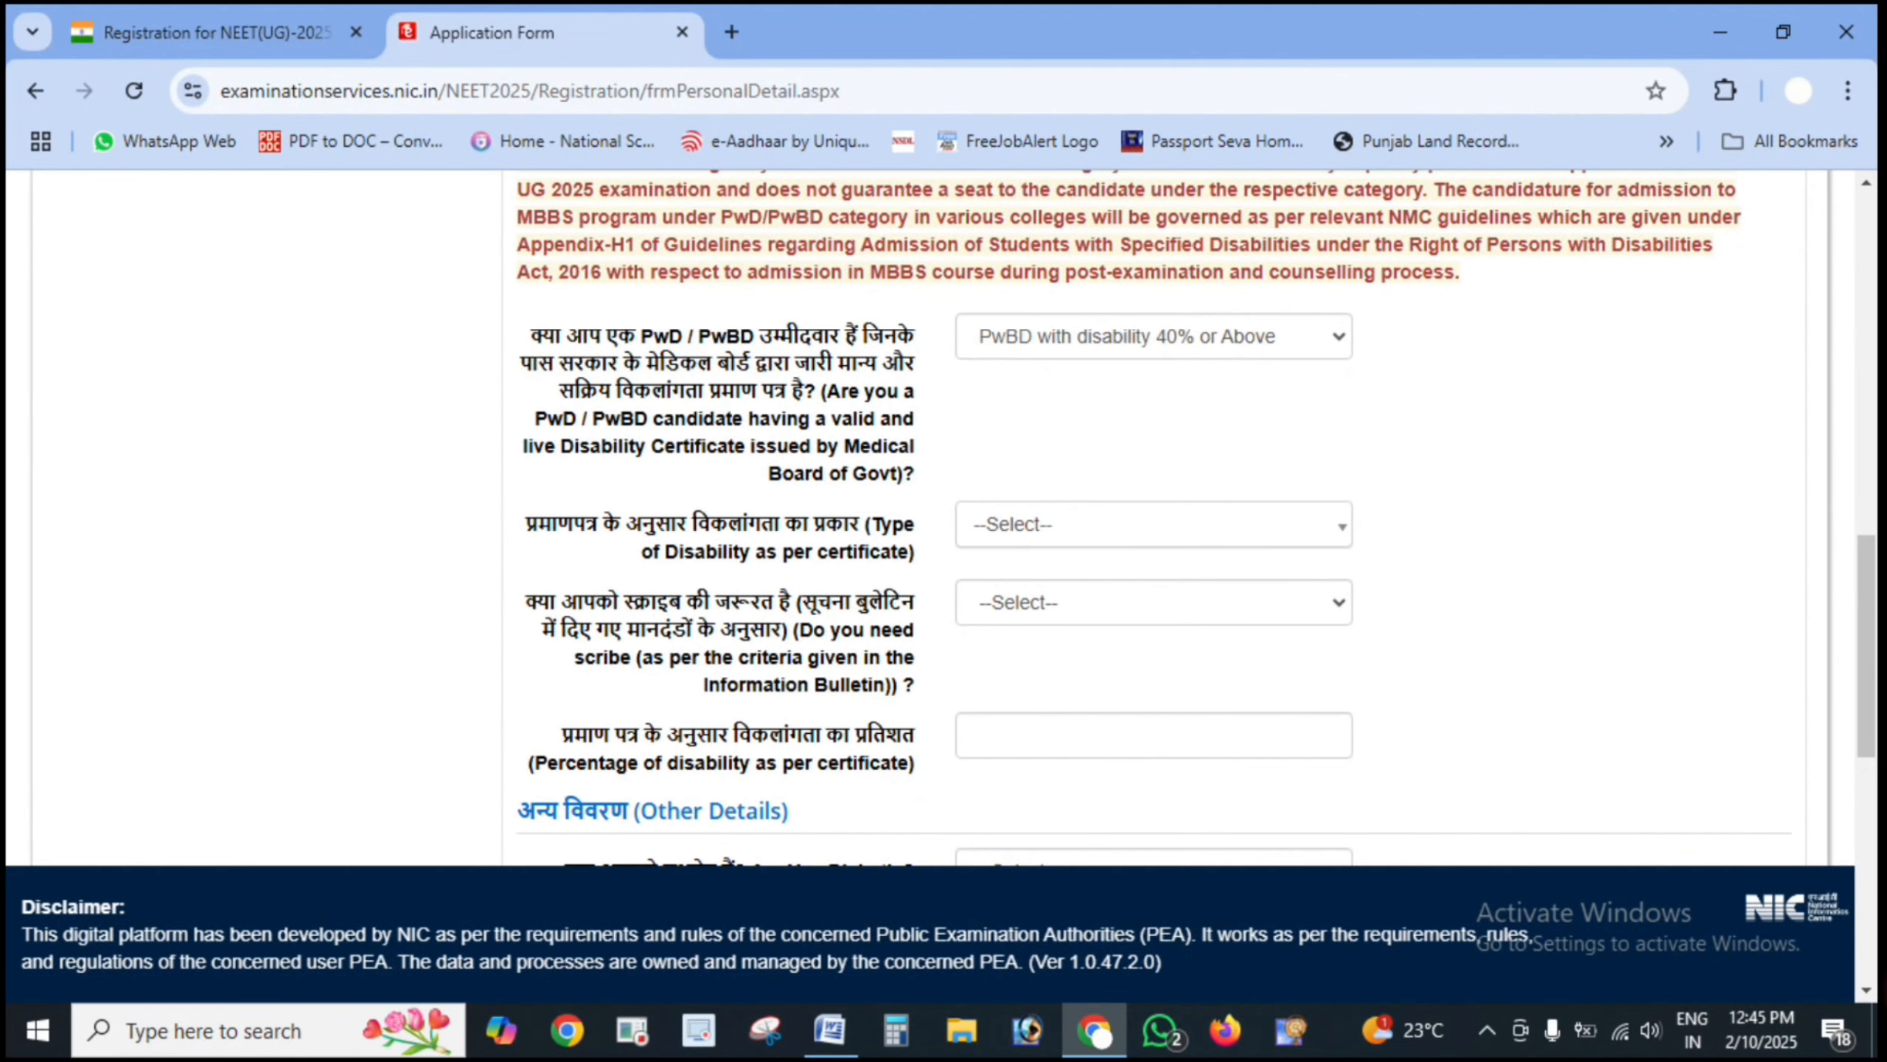
{"action": "left_click", "coordinate": [1841, 771]}
{"action": "mouse_move", "coordinate": [1455, 317]}
{"action": "left_mouse_down"}
{"action": "mouse_move", "coordinate": [1185, 257]}
{"action": "mouse_move", "coordinate": [1107, 301]}
{"action": "left_mouse_up"}
{"action": "left_click_drag", "start_coordinate": [365, 551], "coordinate": [561, 474]}
{"action": "left_click_drag", "start_coordinate": [399, 656], "coordinate": [570, 588]}
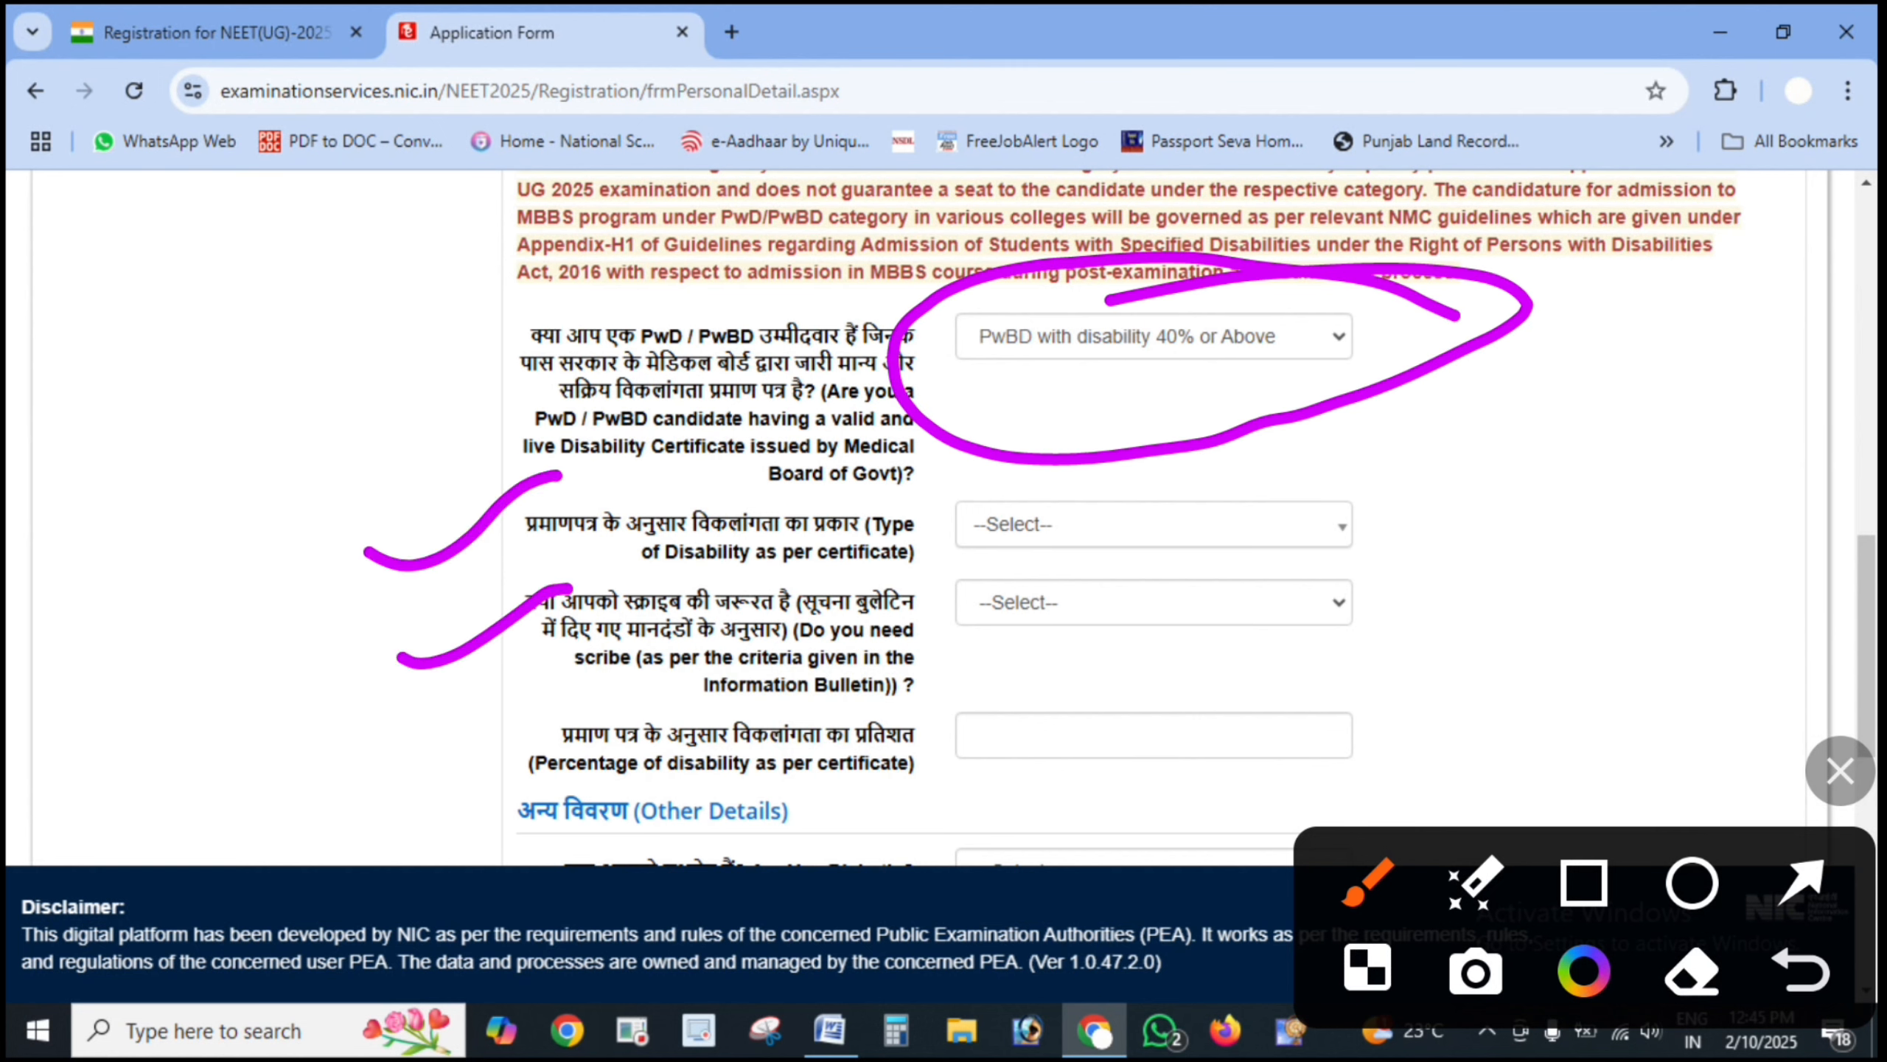
{"action": "left_click_drag", "start_coordinate": [401, 762], "coordinate": [553, 742]}
- Mark the Type of Disability, scribe and disability percentage fields, then continue to Other Details
{"action": "left_click", "coordinate": [1328, 520]}
{"action": "left_click_drag", "start_coordinate": [1329, 519], "coordinate": [1549, 467]}
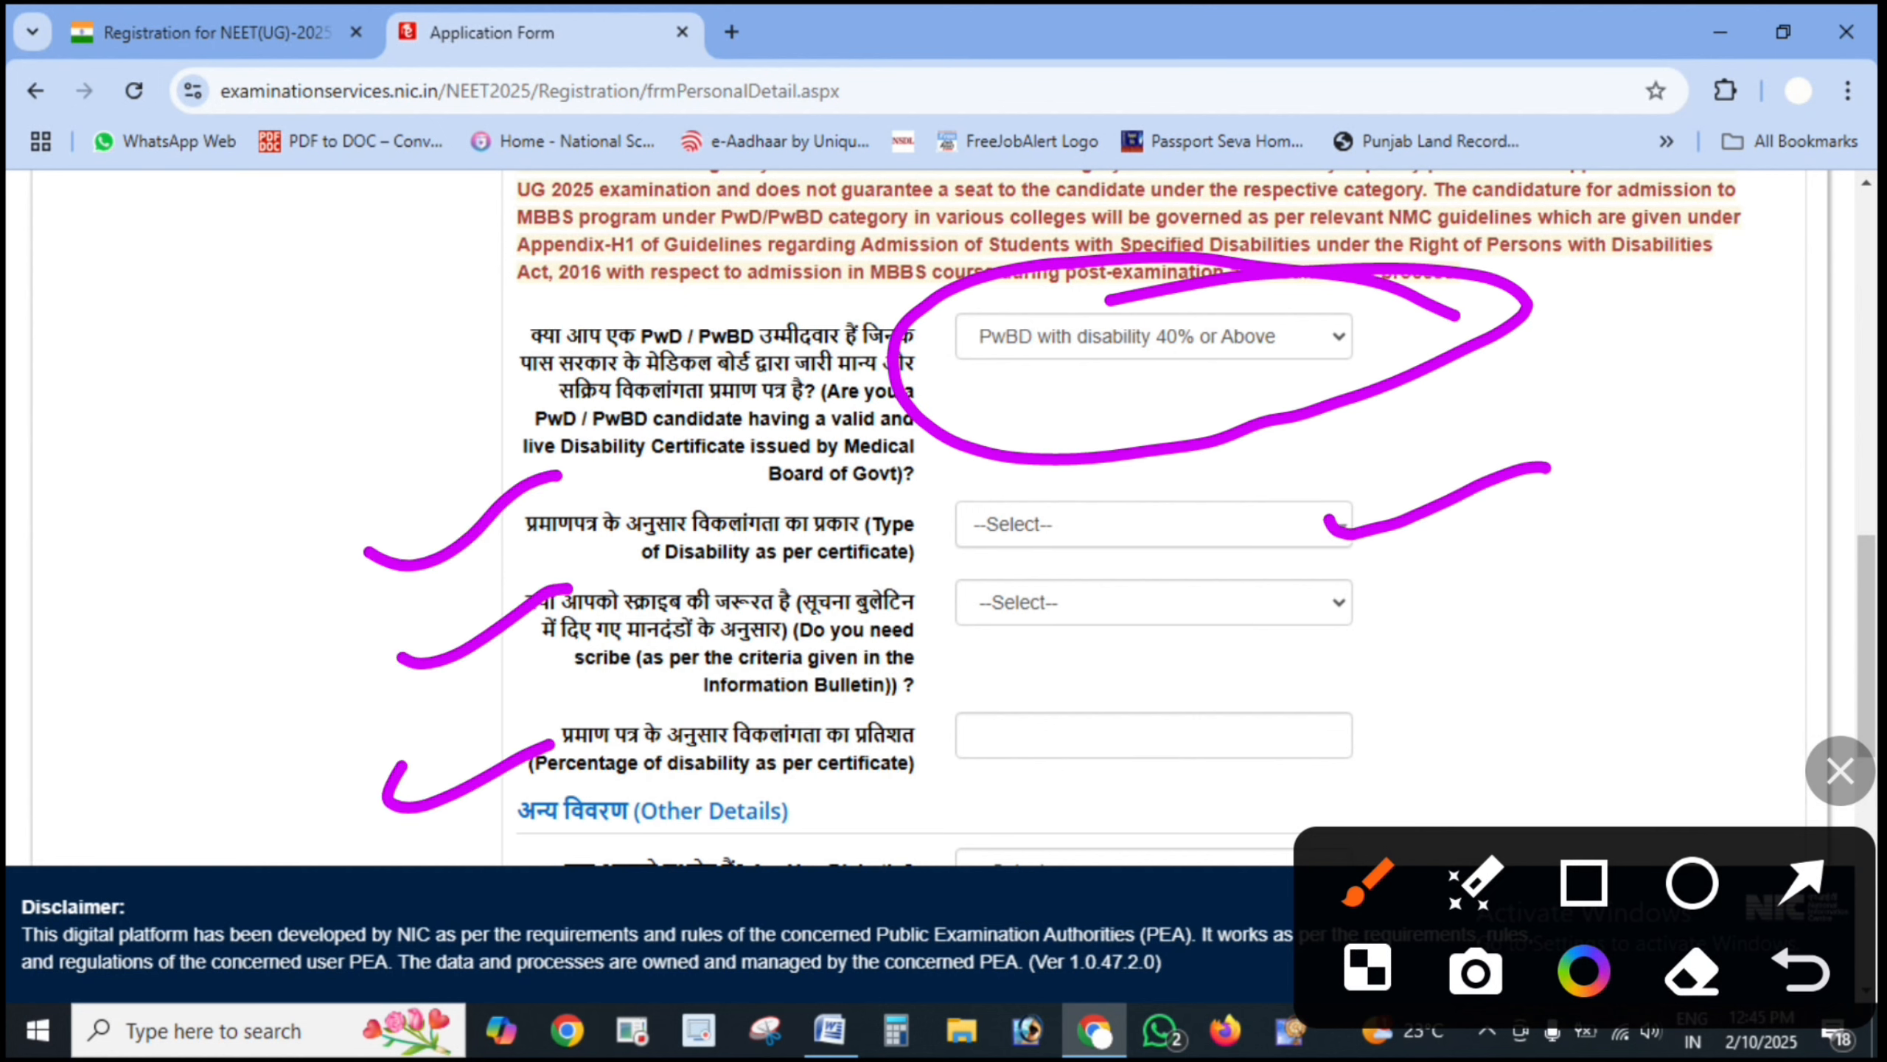
{"action": "left_click_drag", "start_coordinate": [1296, 619], "coordinate": [1597, 524]}
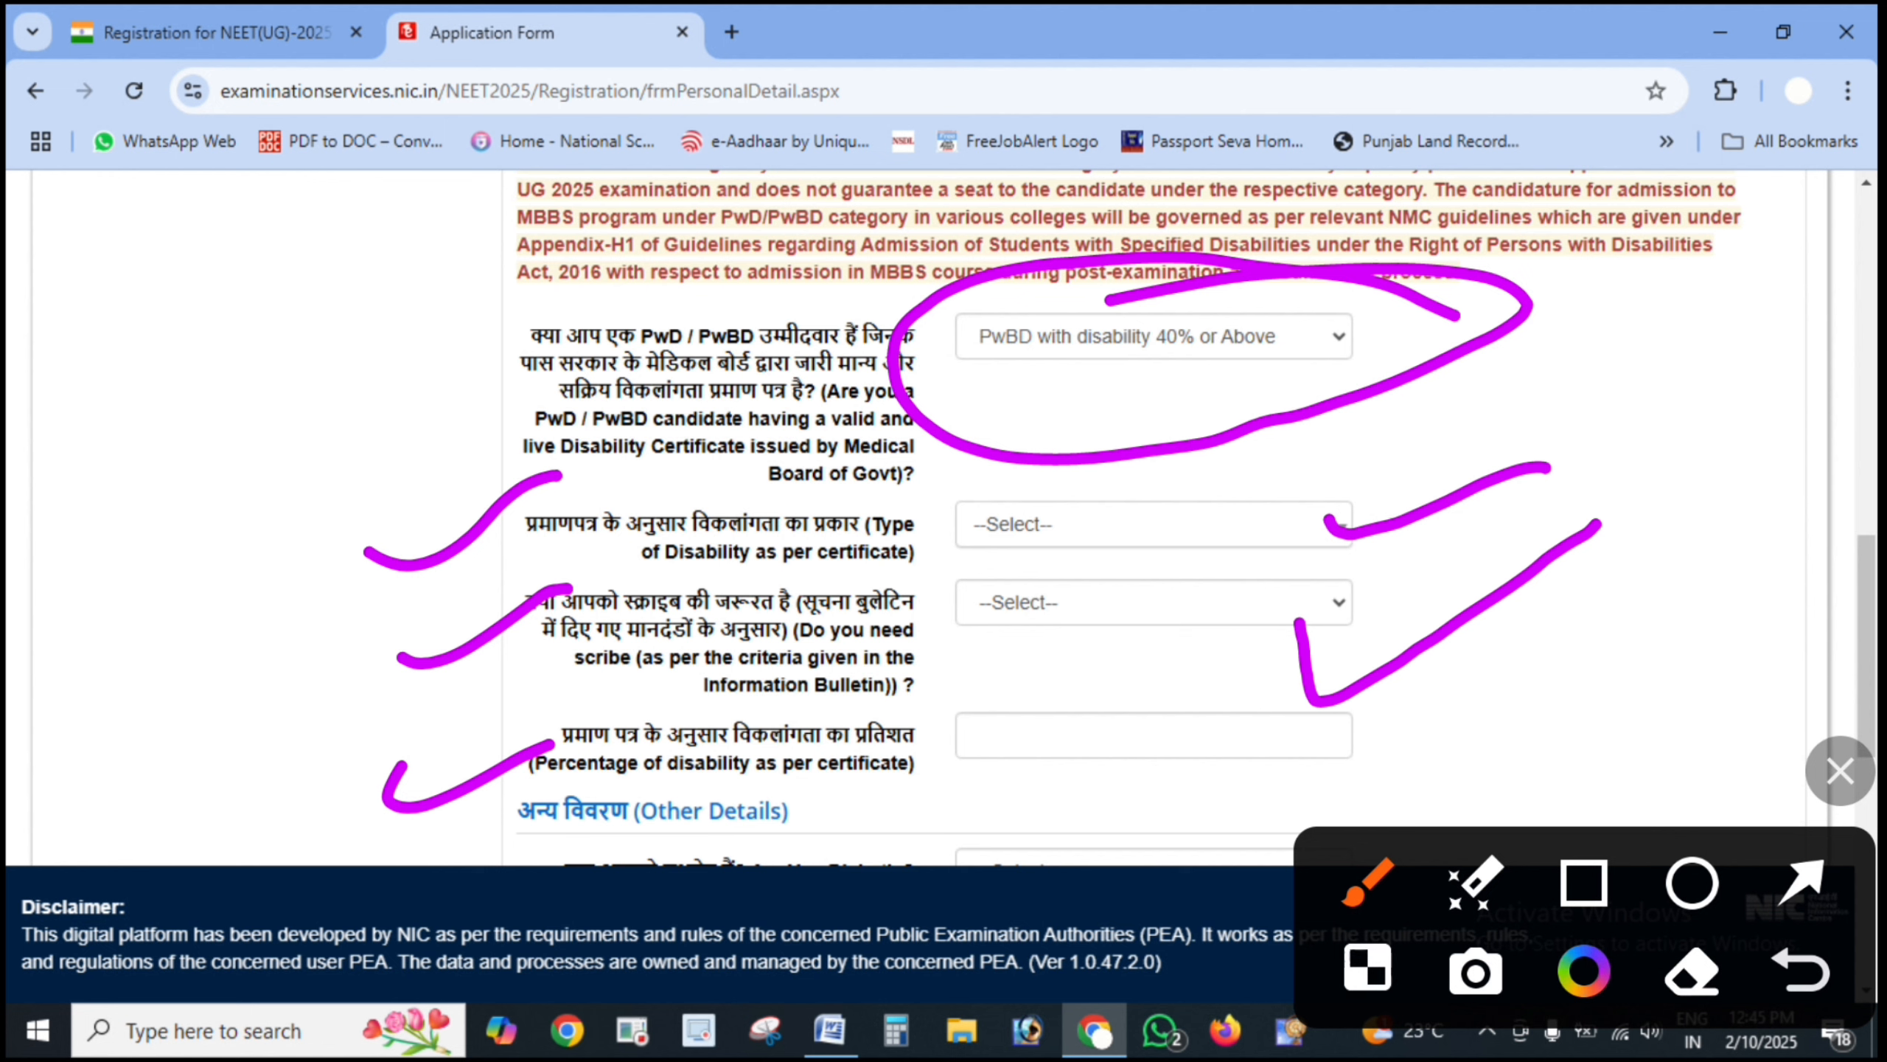
{"action": "left_click_drag", "start_coordinate": [987, 743], "coordinate": [1272, 699]}
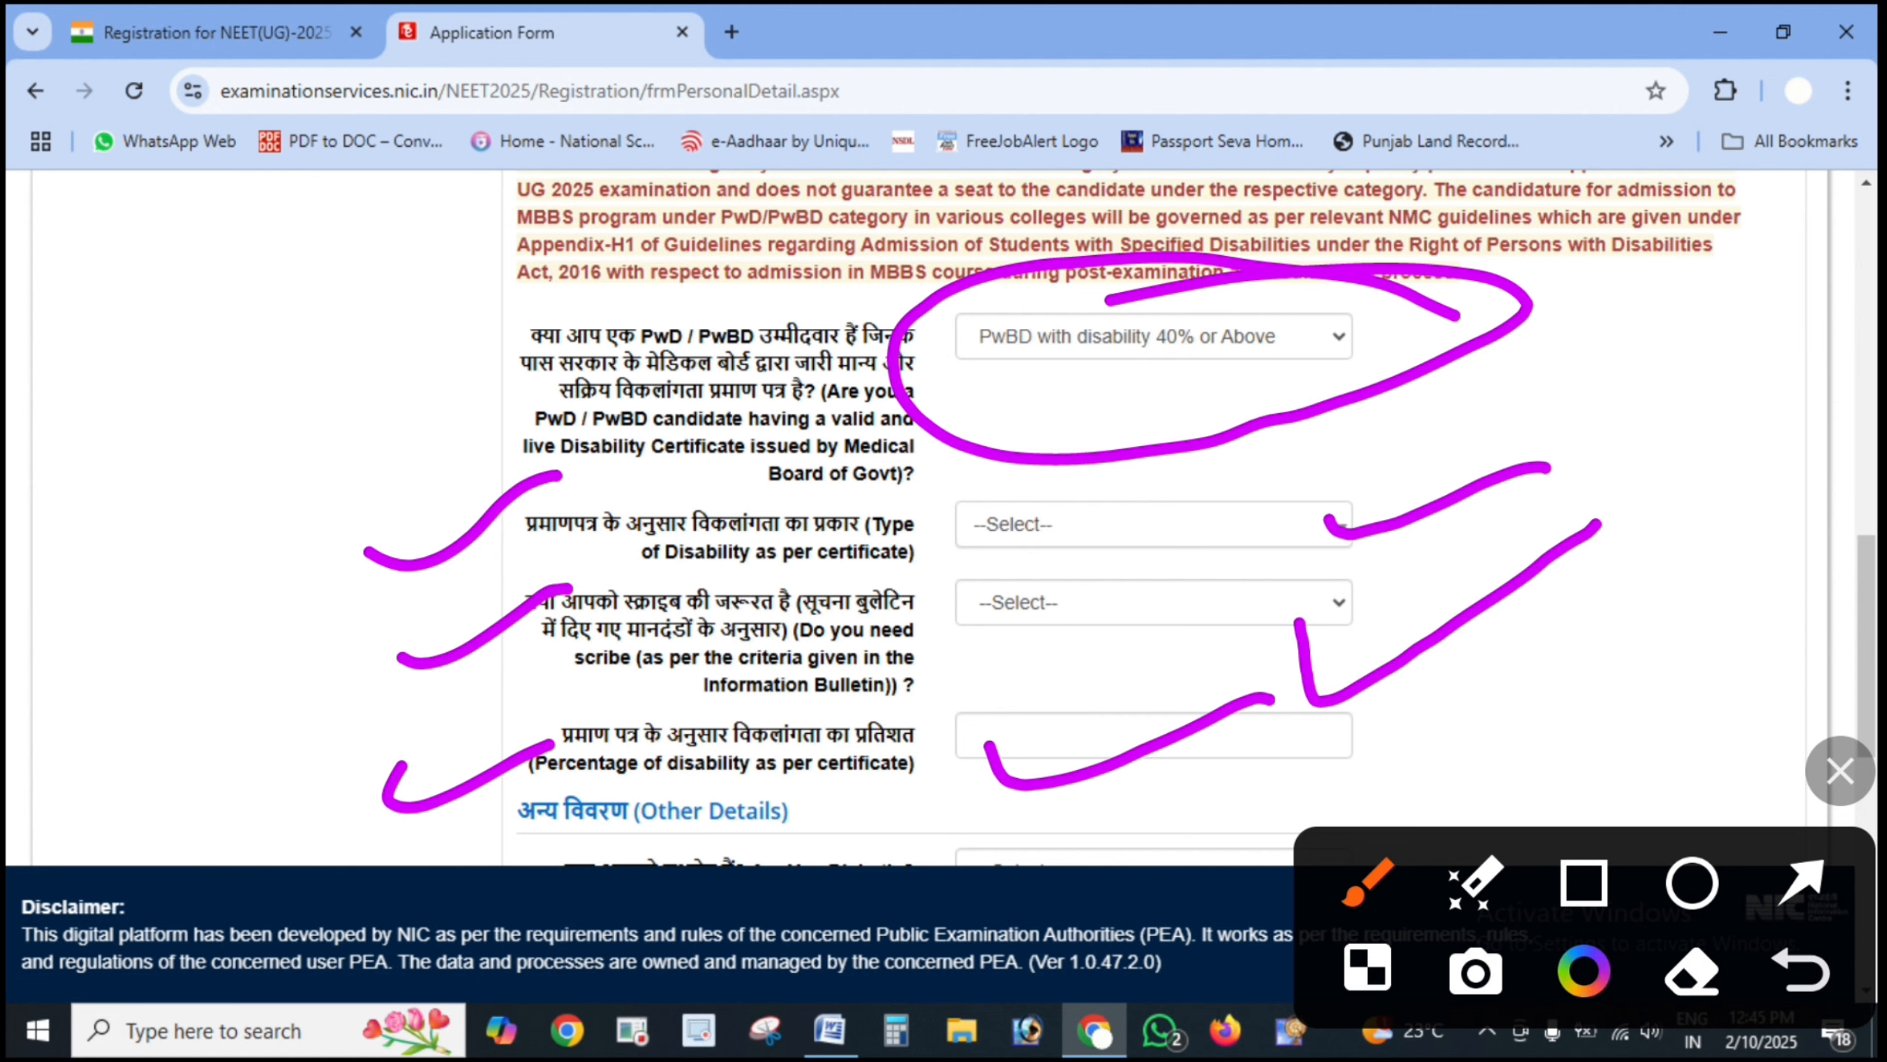
{"action": "left_click_drag", "start_coordinate": [1173, 442], "coordinate": [1147, 781]}
{"action": "left_click_drag", "start_coordinate": [1218, 476], "coordinate": [1598, 543]}
{"action": "left_click", "coordinate": [1839, 771]}
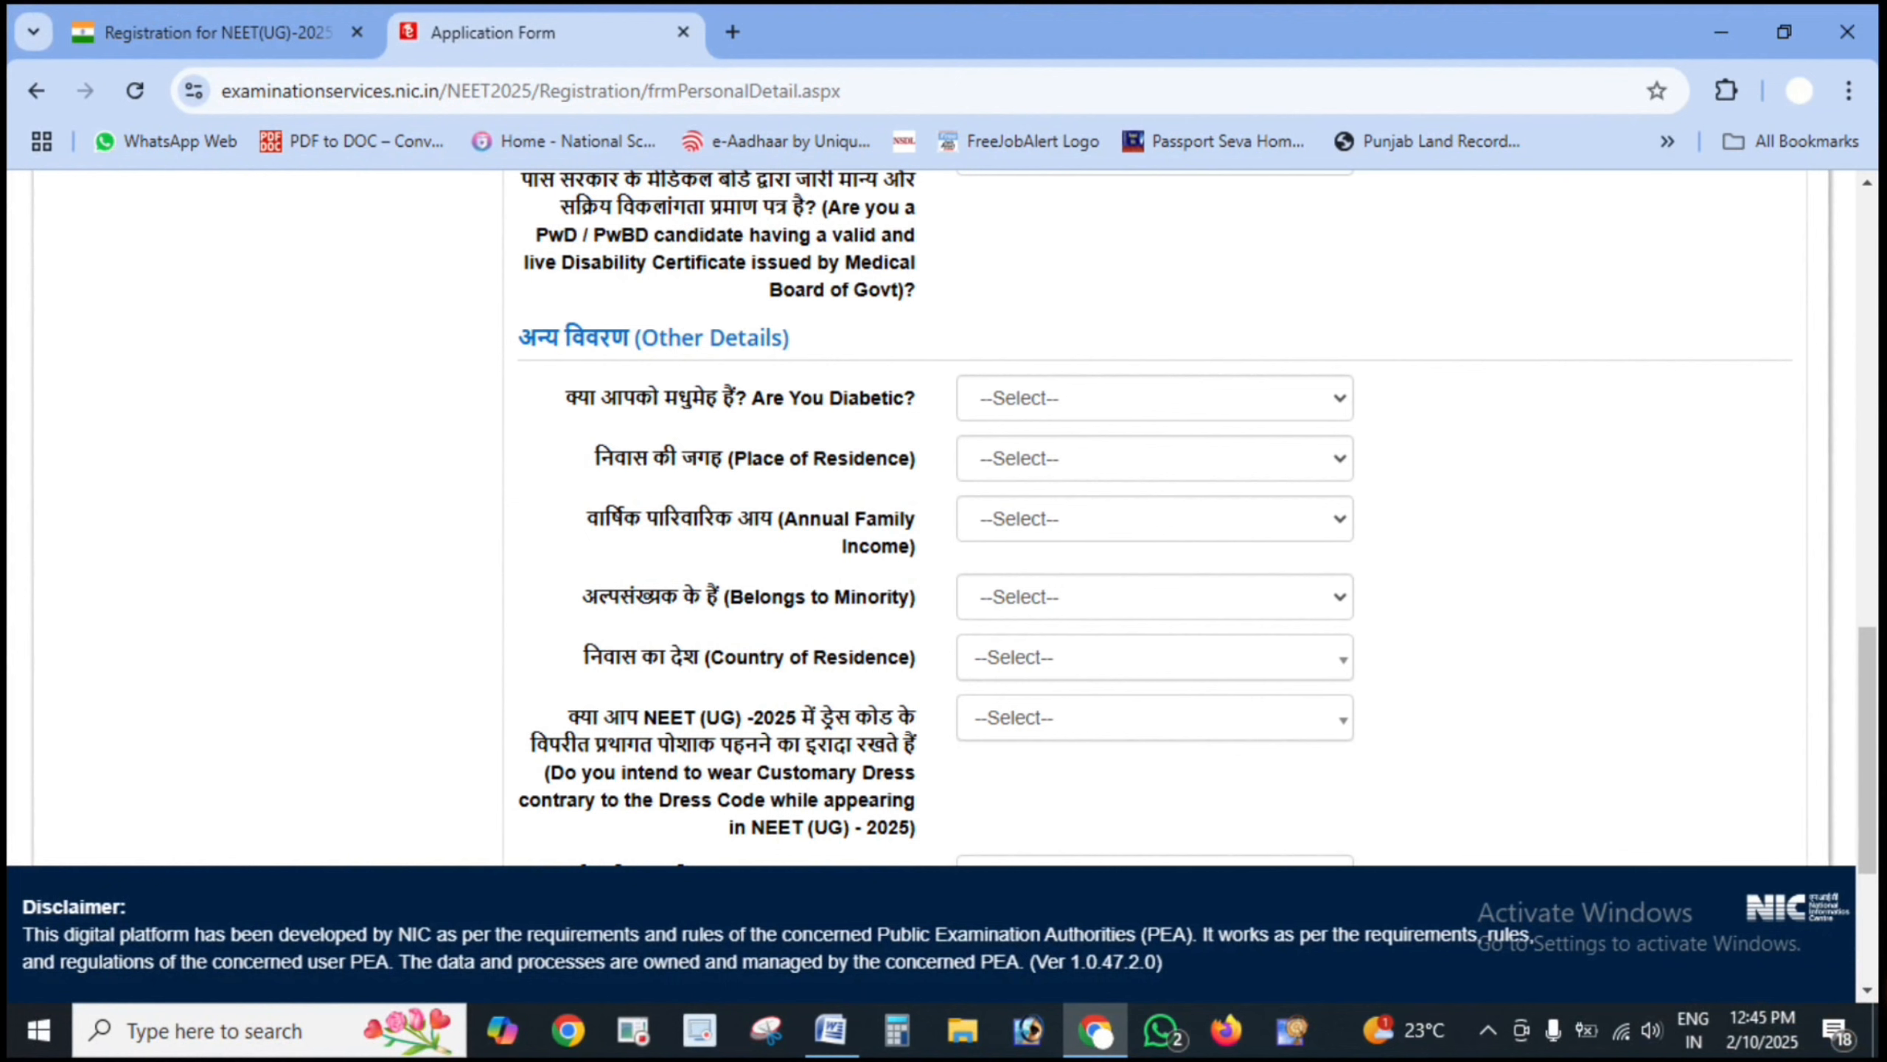
- Point an arrow at the Are You Diabetic question and answer No
{"action": "left_click", "coordinate": [1839, 771]}
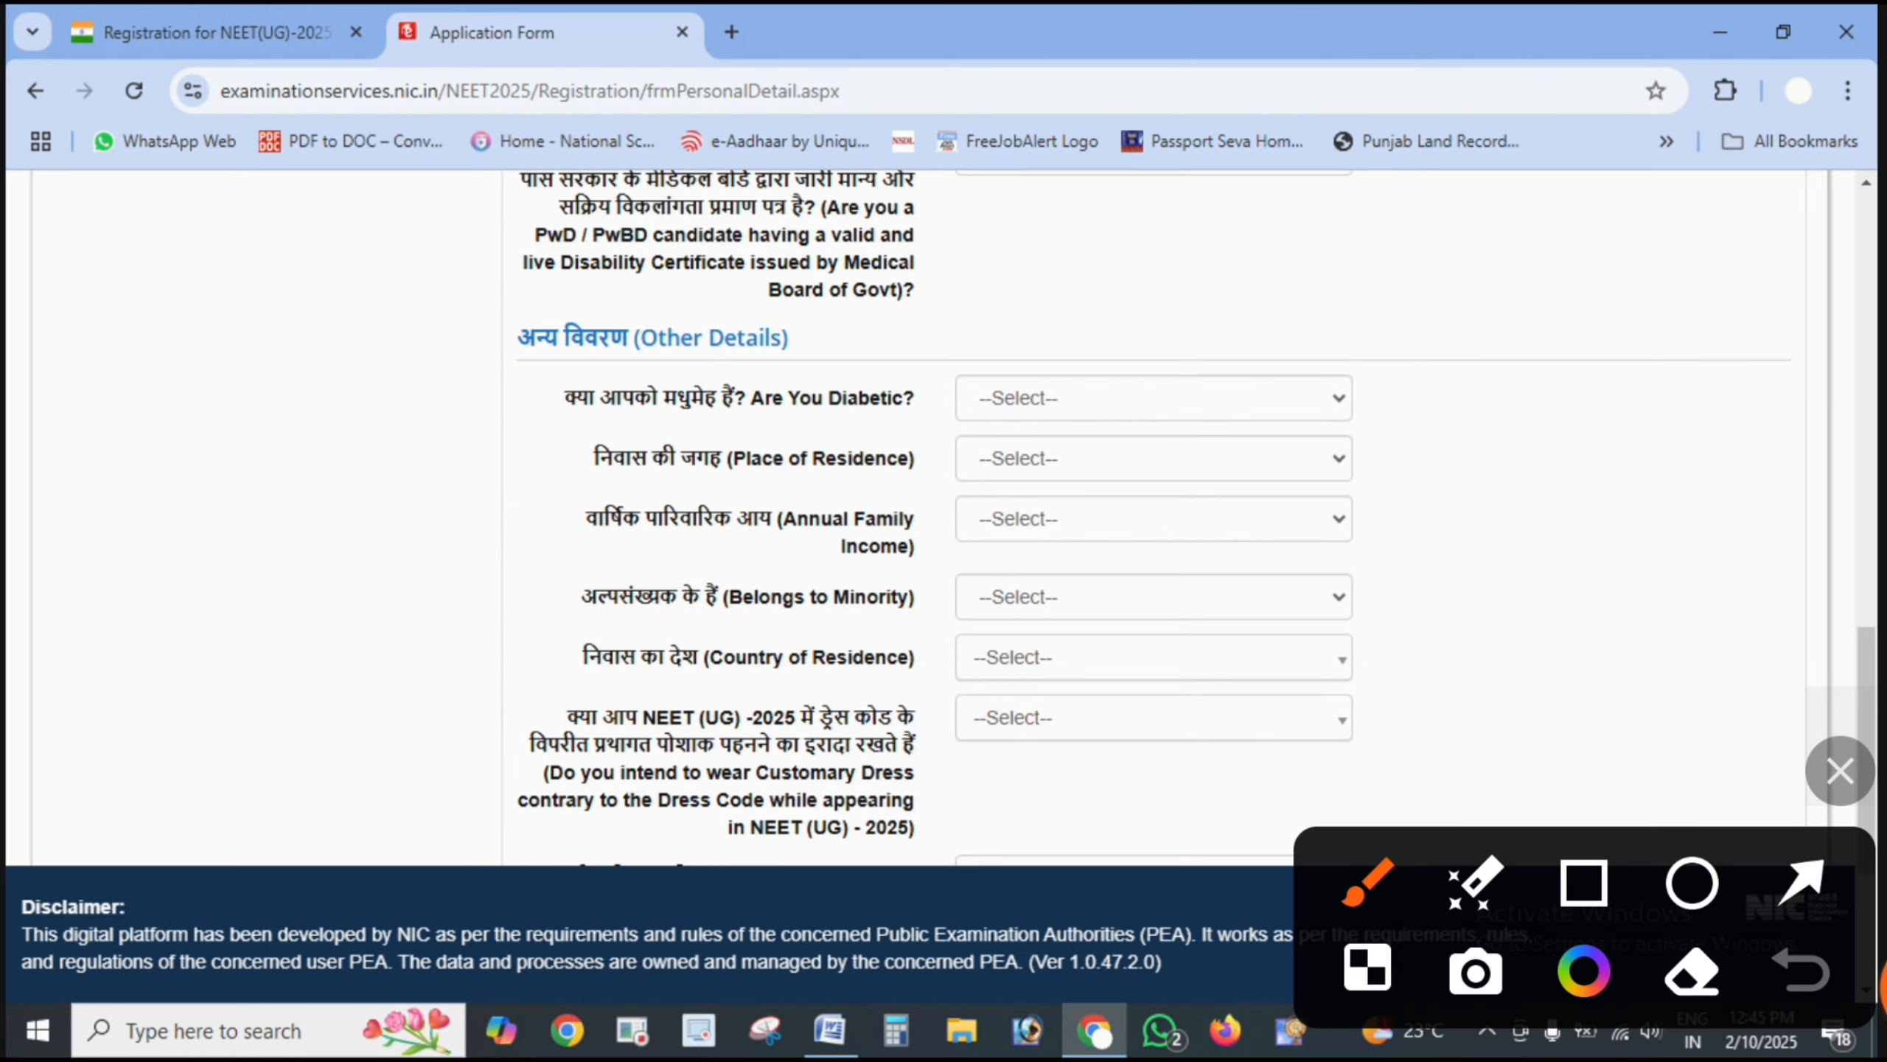
{"action": "left_click", "coordinate": [1800, 883]}
{"action": "mouse_move", "coordinate": [1545, 314]}
{"action": "left_mouse_down"}
{"action": "mouse_move", "coordinate": [1111, 348]}
{"action": "mouse_move", "coordinate": [1051, 388]}
{"action": "left_mouse_up"}
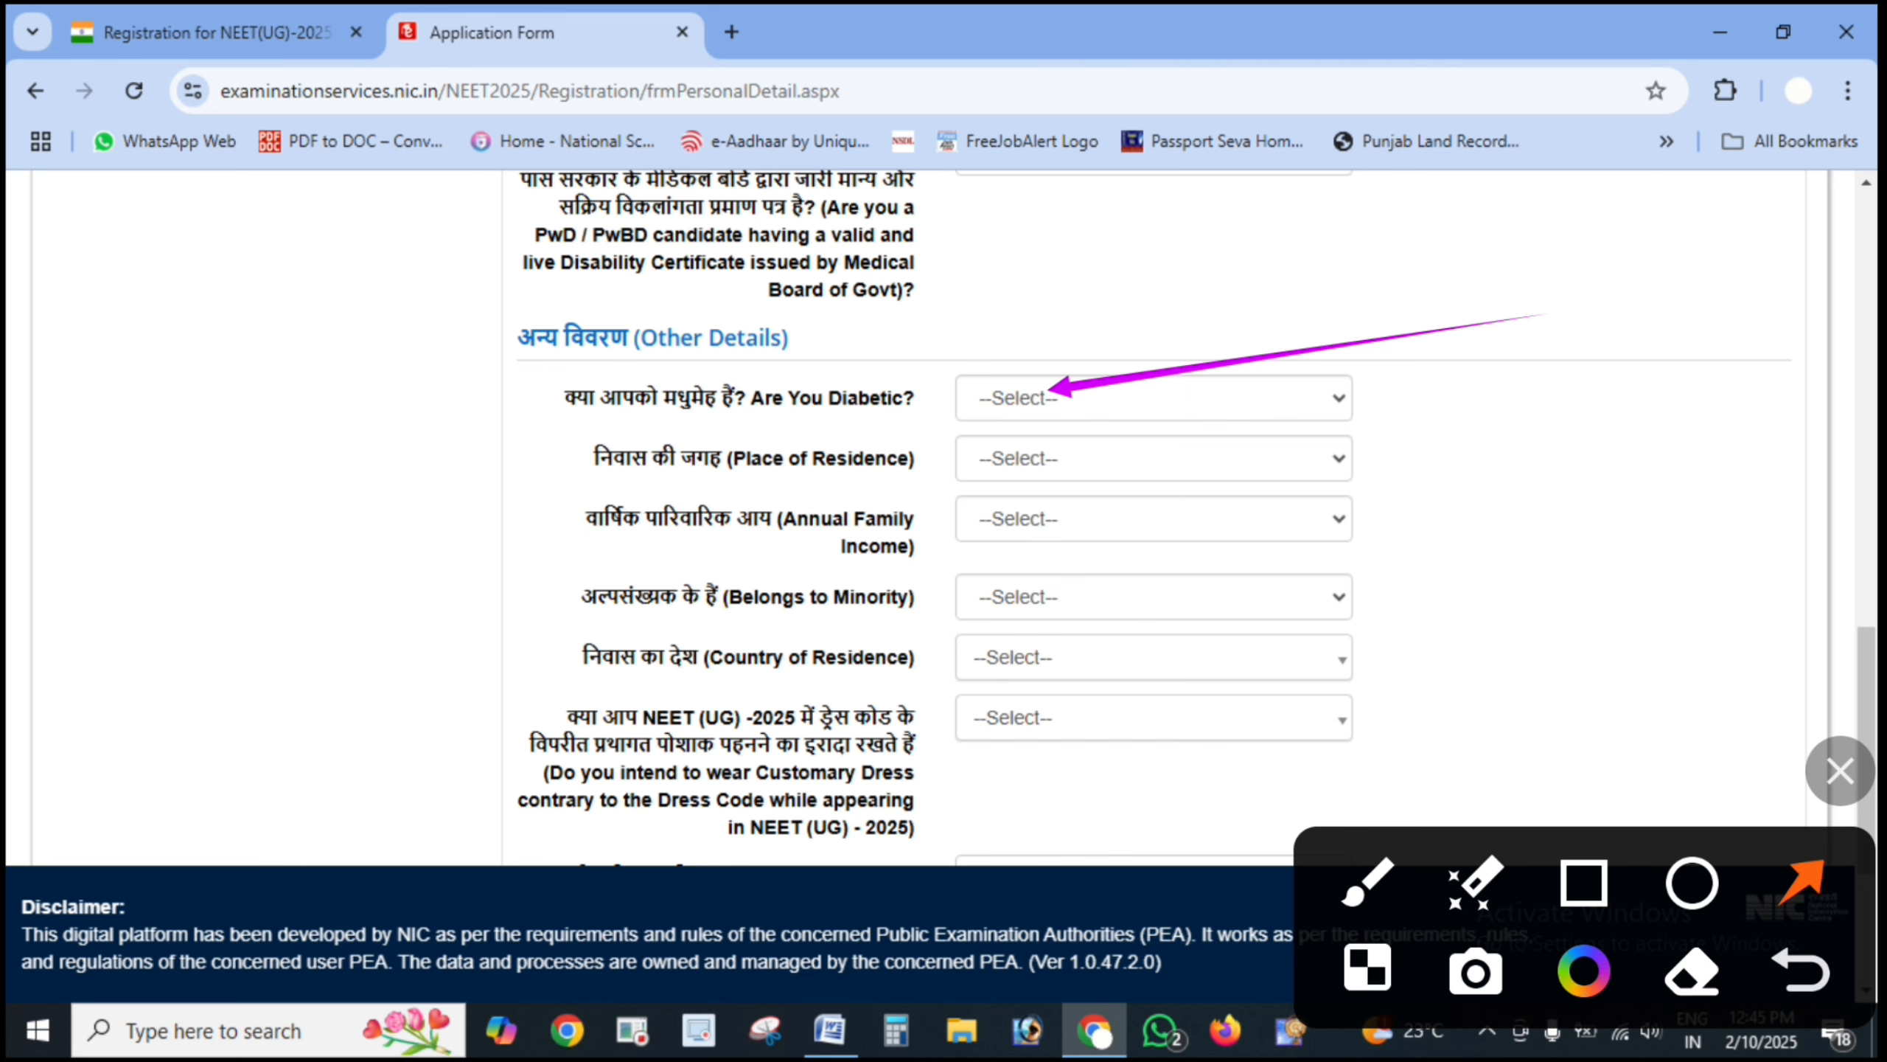
{"action": "left_click", "coordinate": [1840, 771]}
{"action": "left_click", "coordinate": [1153, 397]}
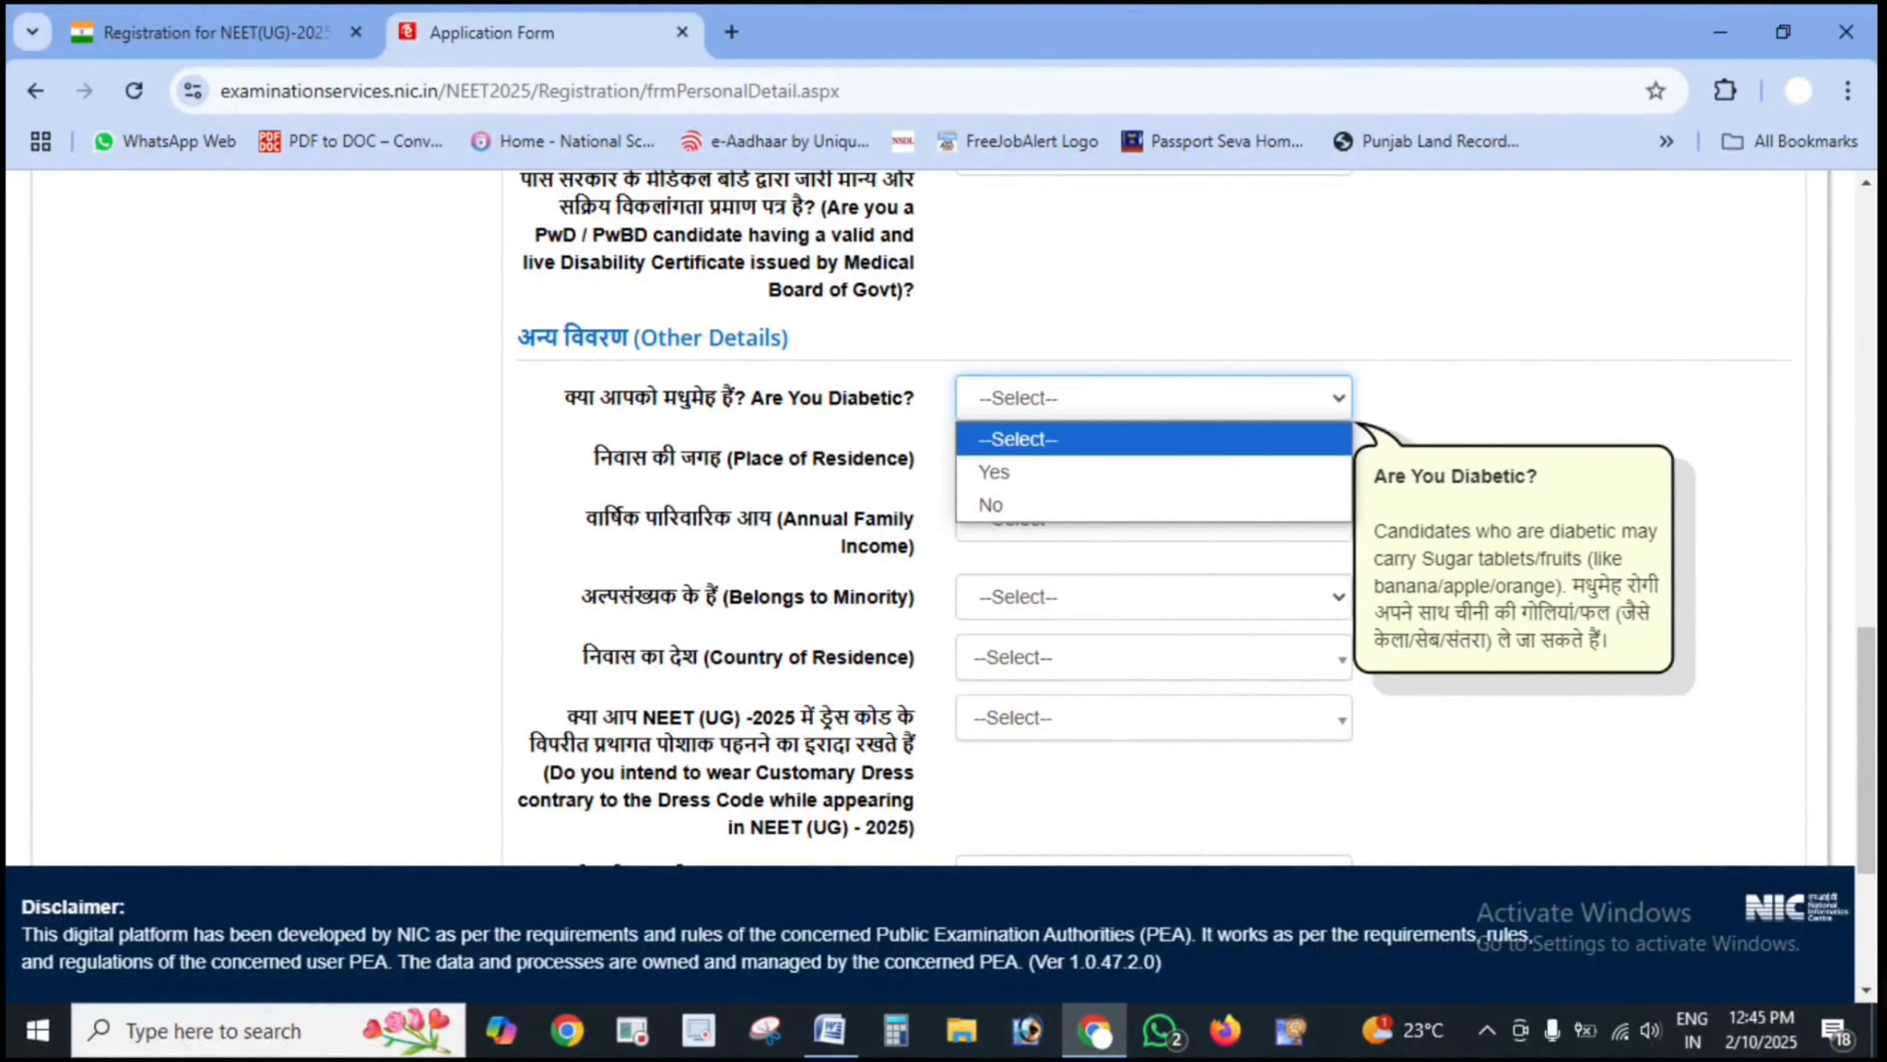
{"action": "left_click", "coordinate": [991, 505]}
- Point out the Urban and Rural choices and set Place of Residence to Urban
{"action": "left_click", "coordinate": [1153, 458]}
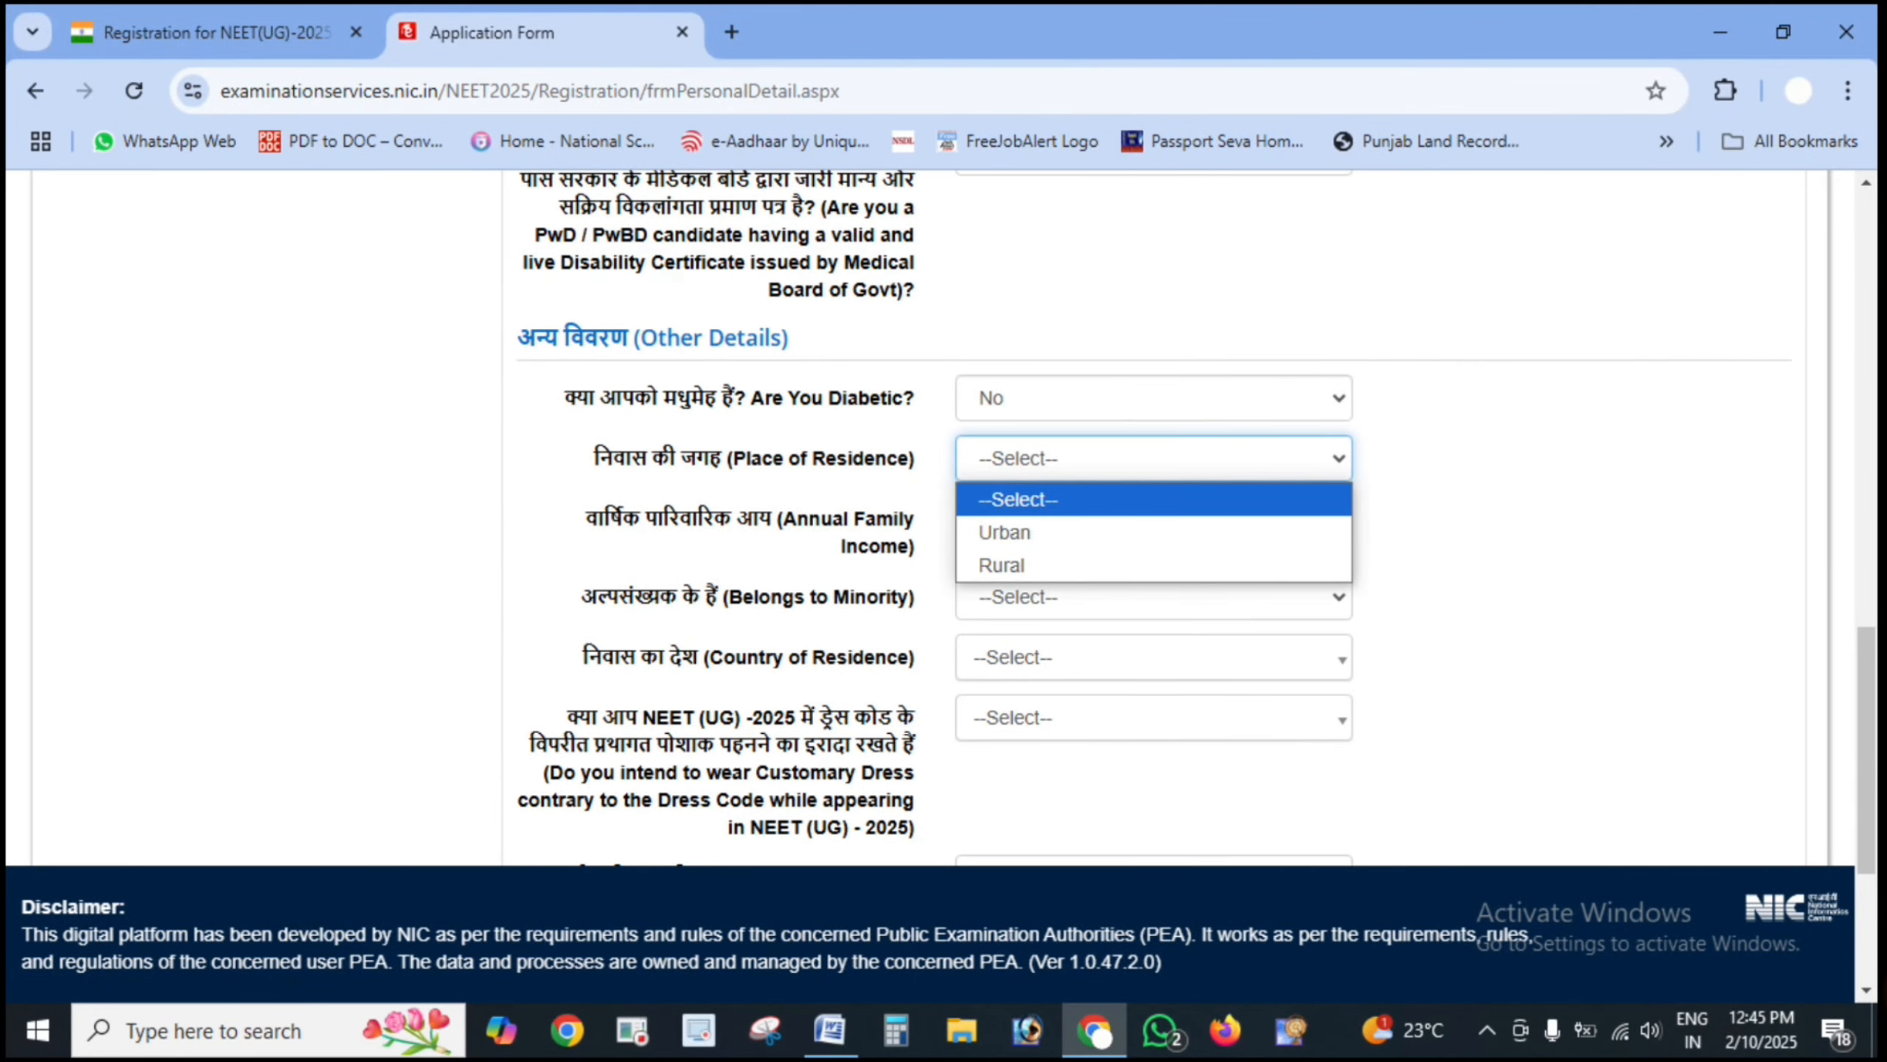
{"action": "left_click", "coordinate": [1882, 989]}
{"action": "left_click_drag", "start_coordinate": [1584, 507], "coordinate": [1246, 531]}
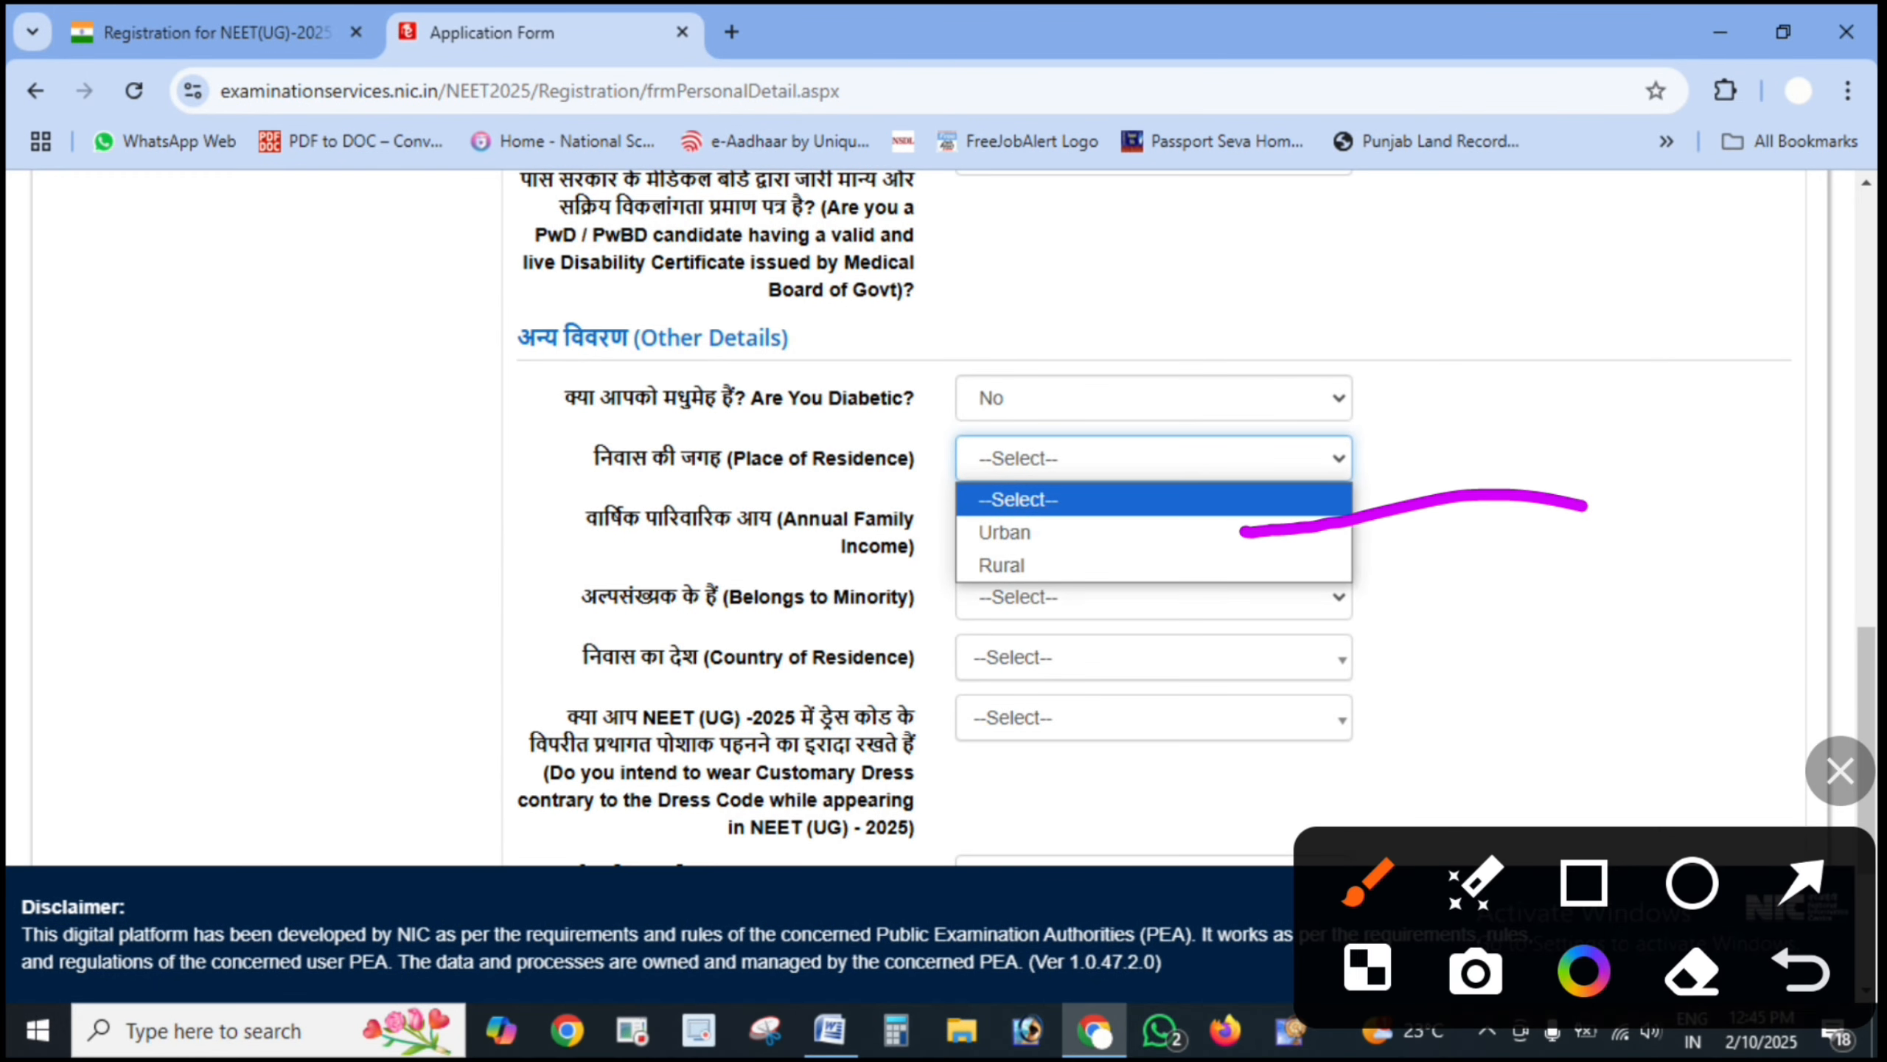
{"action": "left_click", "coordinate": [1801, 970]}
{"action": "left_click", "coordinate": [1801, 882]}
{"action": "left_click_drag", "start_coordinate": [1540, 473], "coordinate": [1151, 521]}
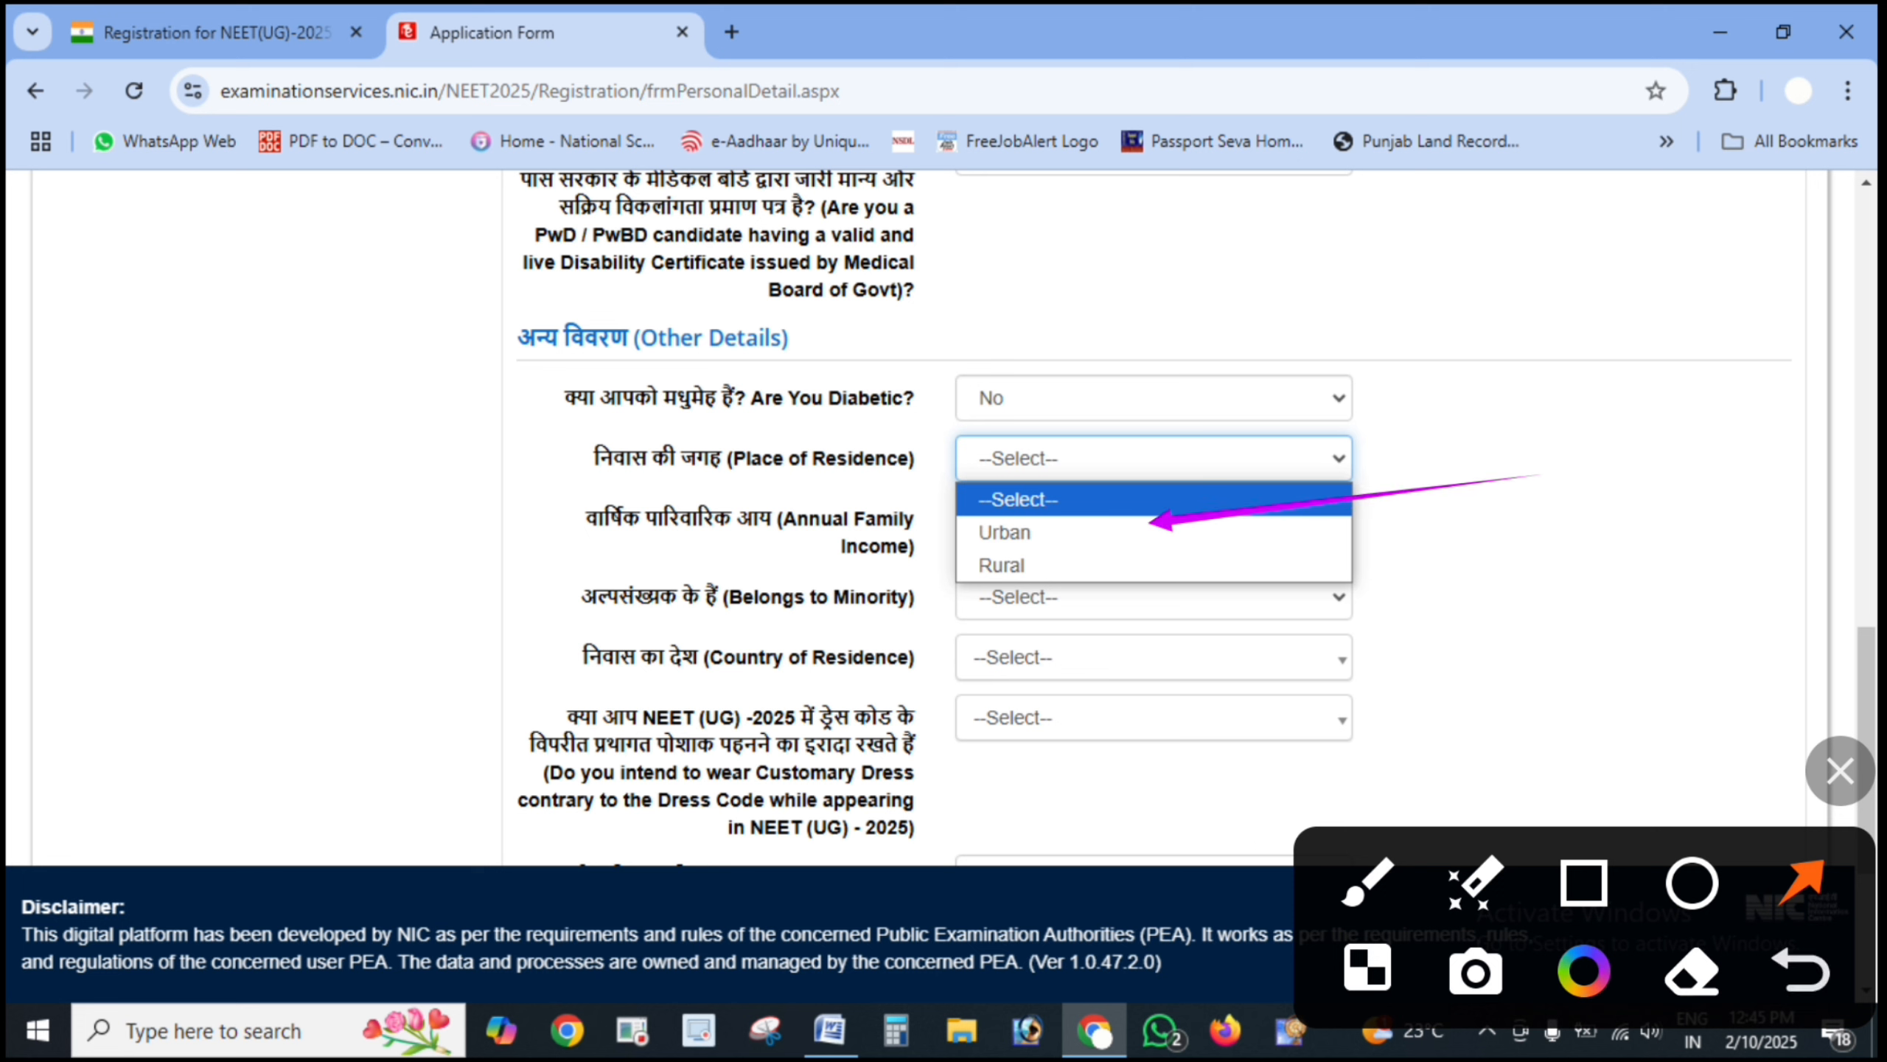
{"action": "left_click_drag", "start_coordinate": [1538, 559], "coordinate": [1153, 569]}
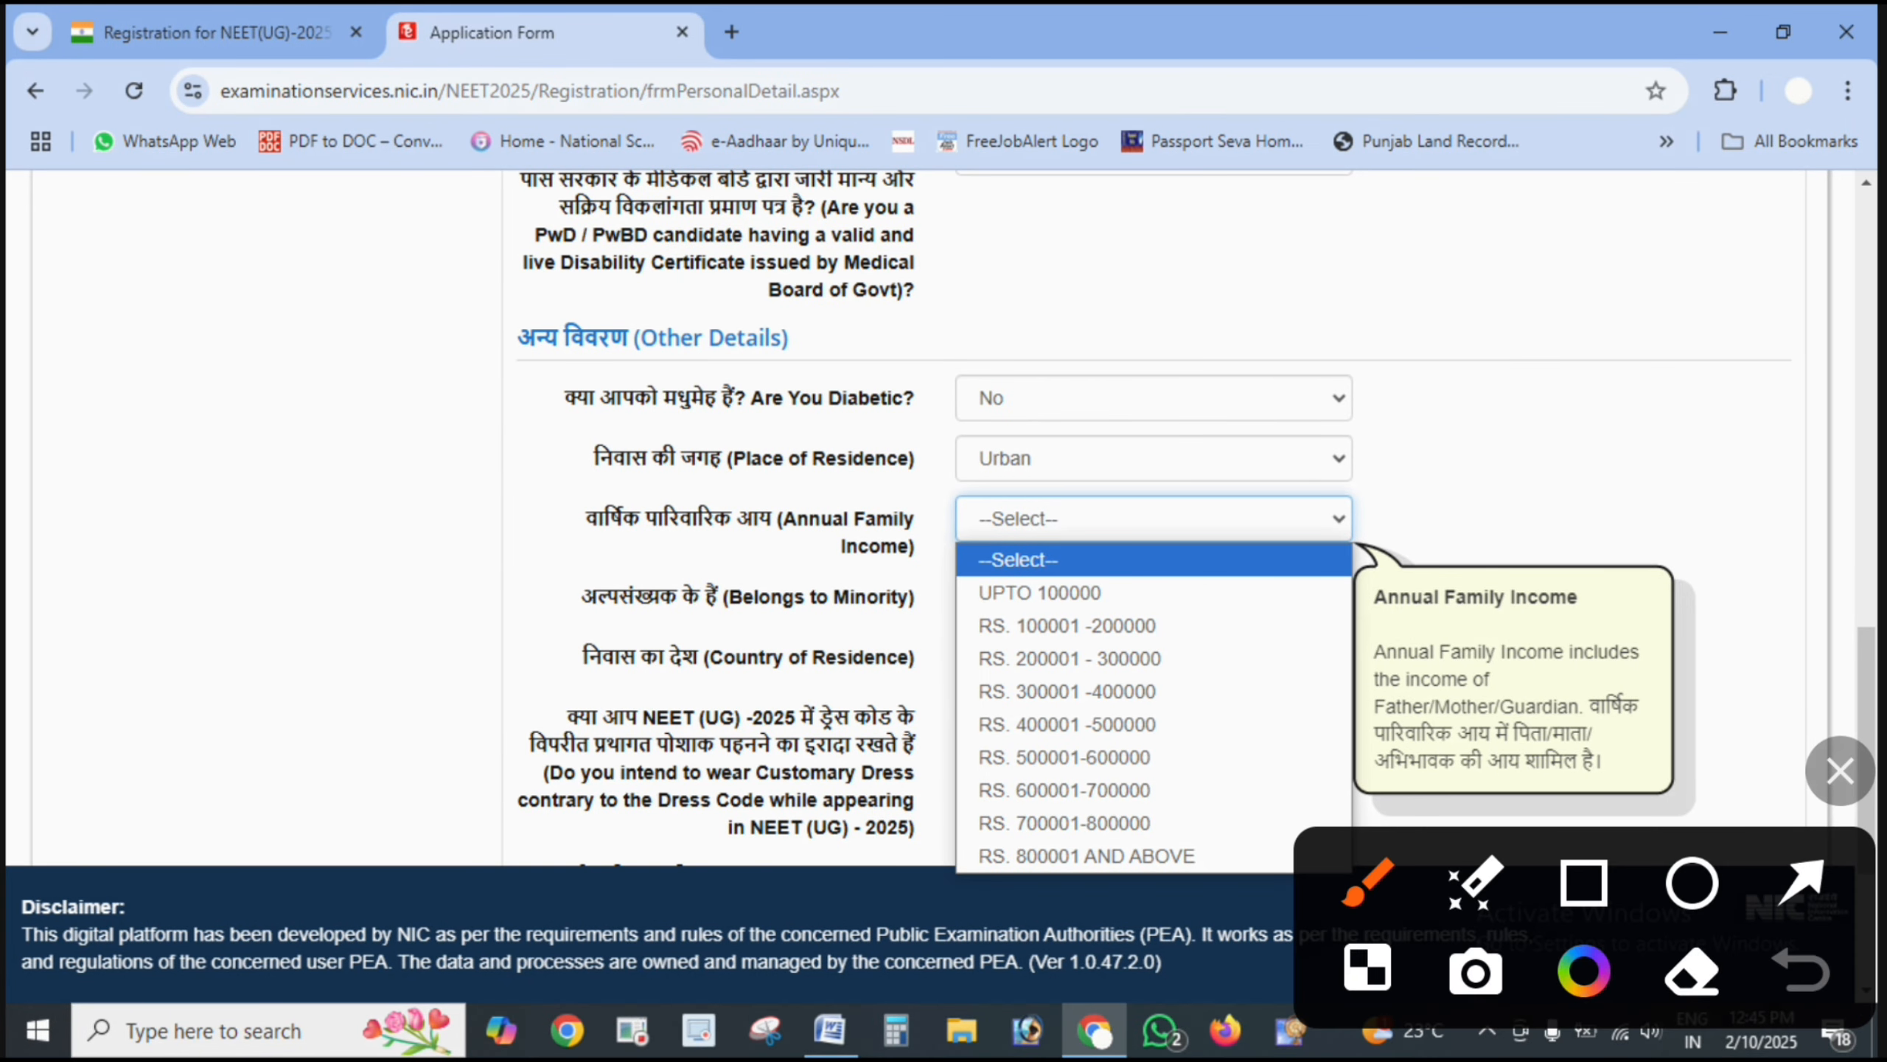
{"action": "left_click", "coordinate": [1802, 881]}
{"action": "left_click_drag", "start_coordinate": [383, 562], "coordinate": [647, 554]}
{"action": "left_click_drag", "start_coordinate": [1475, 568], "coordinate": [1181, 618]}
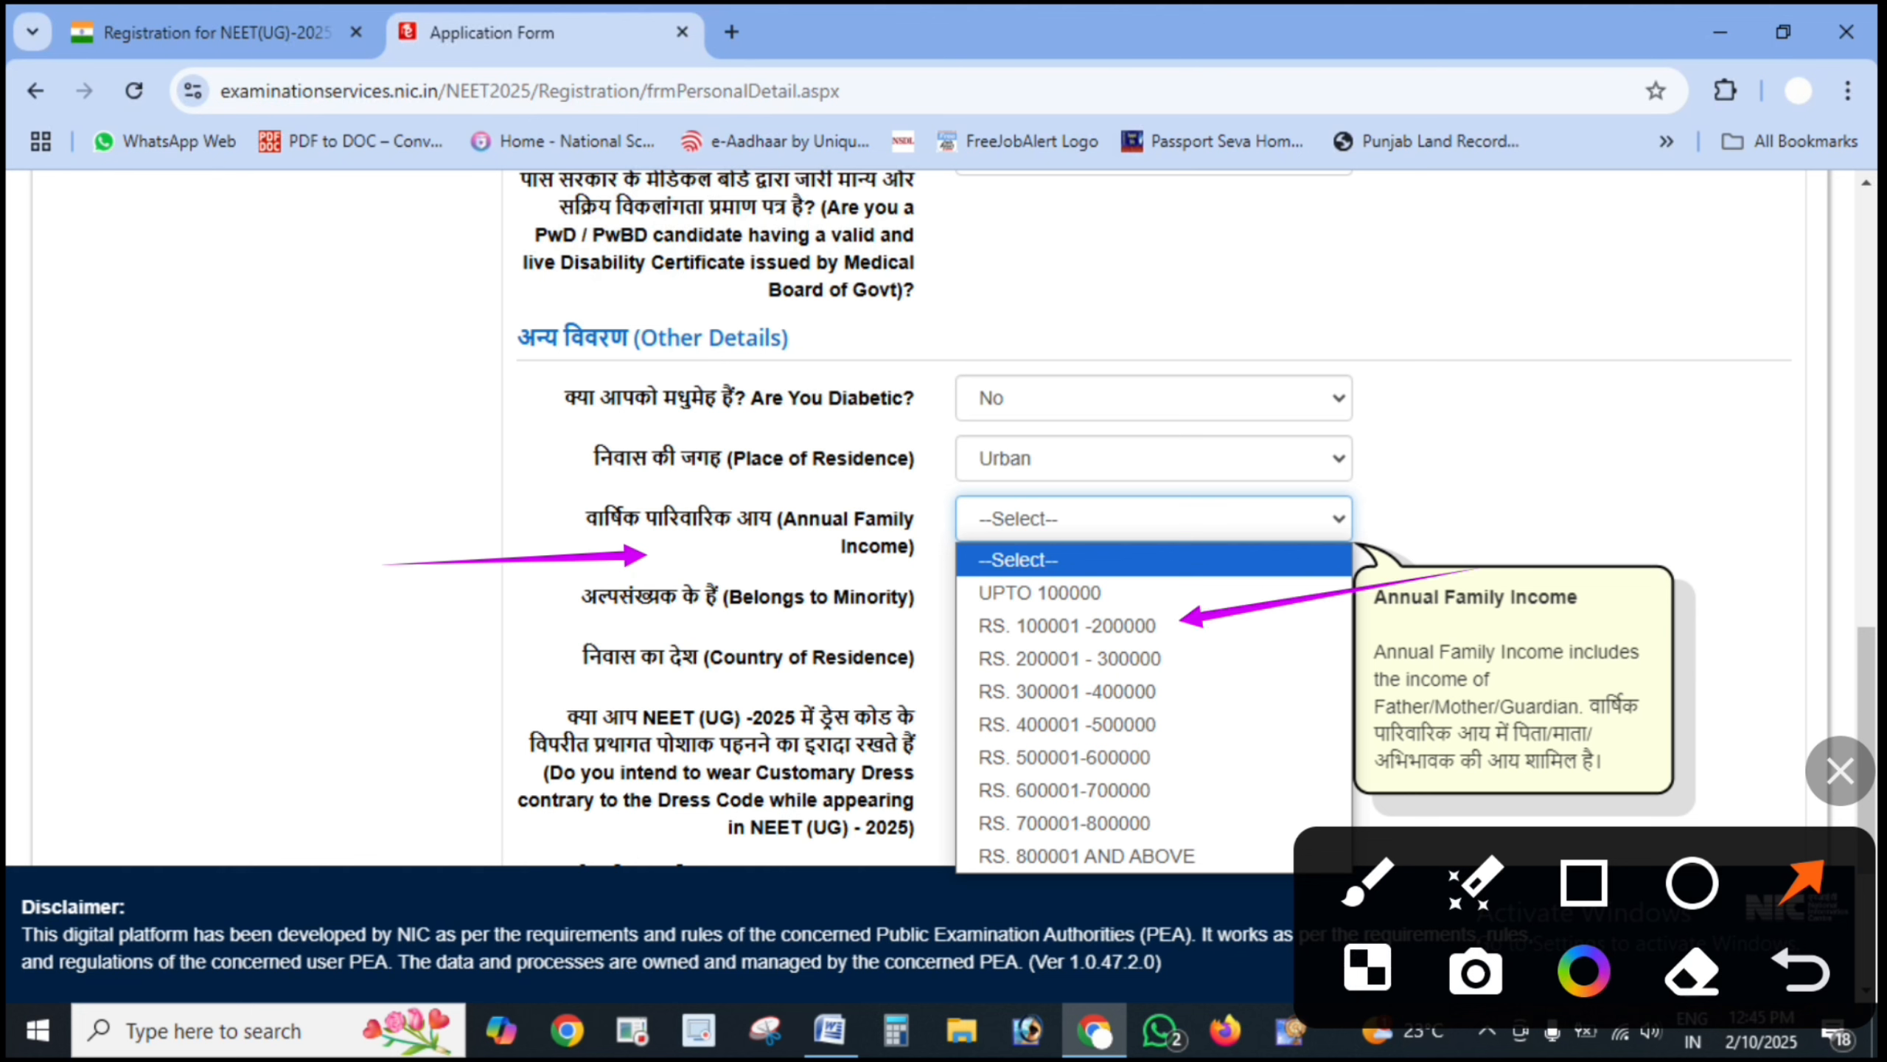
{"action": "left_click_drag", "start_coordinate": [1371, 652], "coordinate": [1206, 659]}
{"action": "left_click_drag", "start_coordinate": [1323, 710], "coordinate": [1181, 737]}
{"action": "left_click_drag", "start_coordinate": [1343, 774], "coordinate": [1187, 764]}
{"action": "mouse_move", "coordinate": [1330, 819]}
{"action": "left_mouse_down"}
{"action": "mouse_move", "coordinate": [1200, 812]}
{"action": "mouse_move", "coordinate": [1159, 835]}
{"action": "left_mouse_up"}
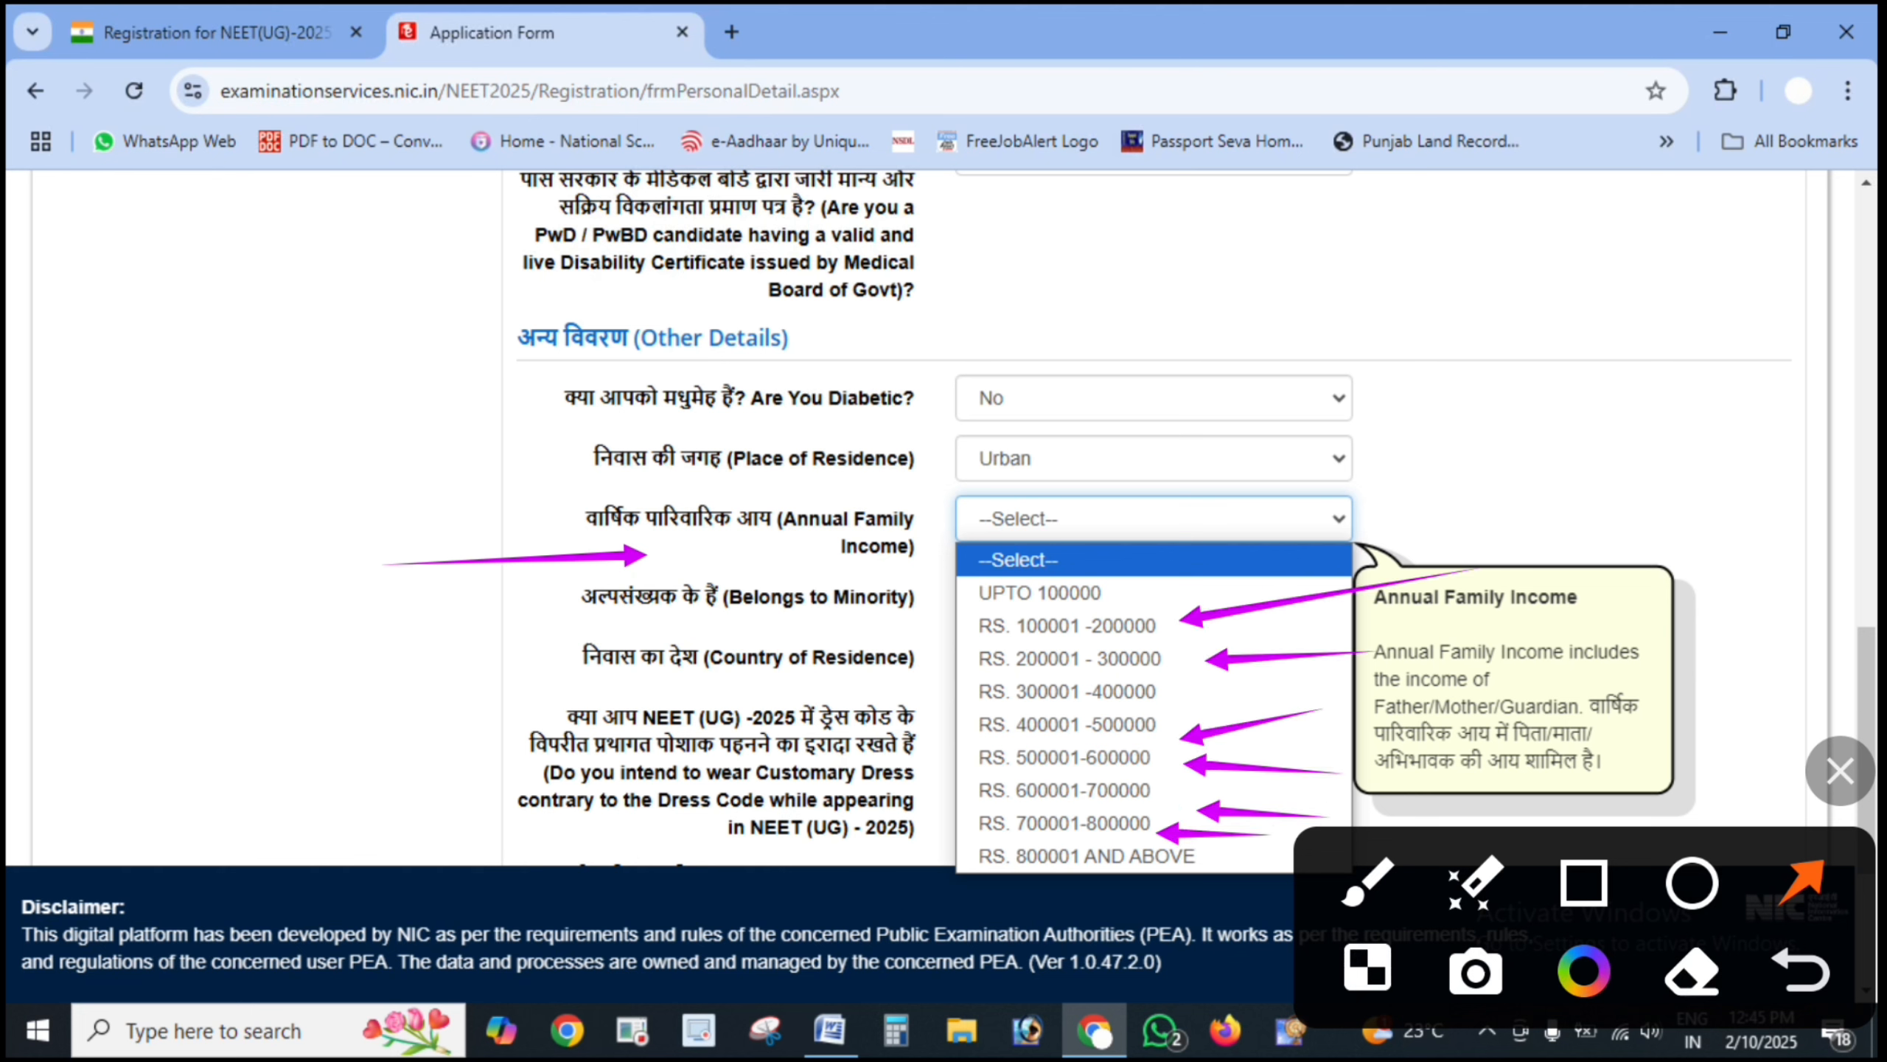
{"action": "left_click", "coordinate": [1841, 771]}
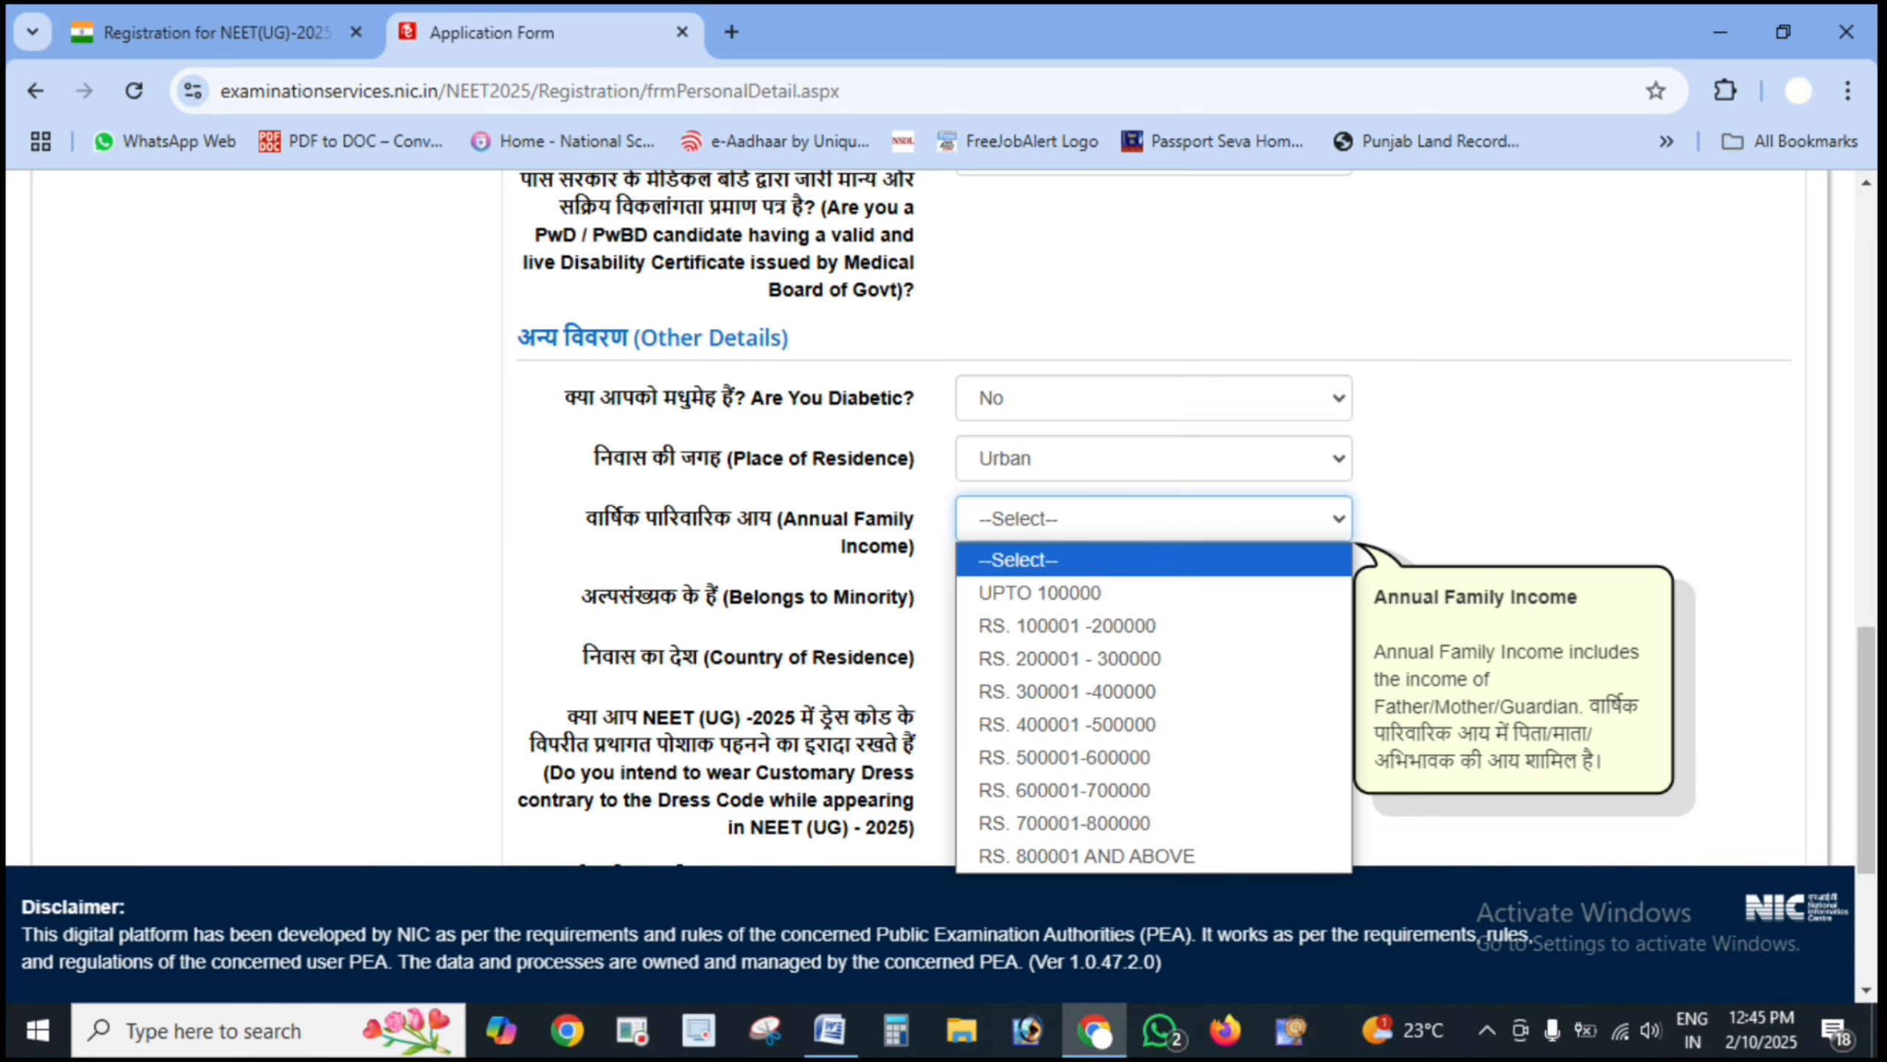
{"action": "left_click_drag", "start_coordinate": [1412, 558], "coordinate": [594, 557]}
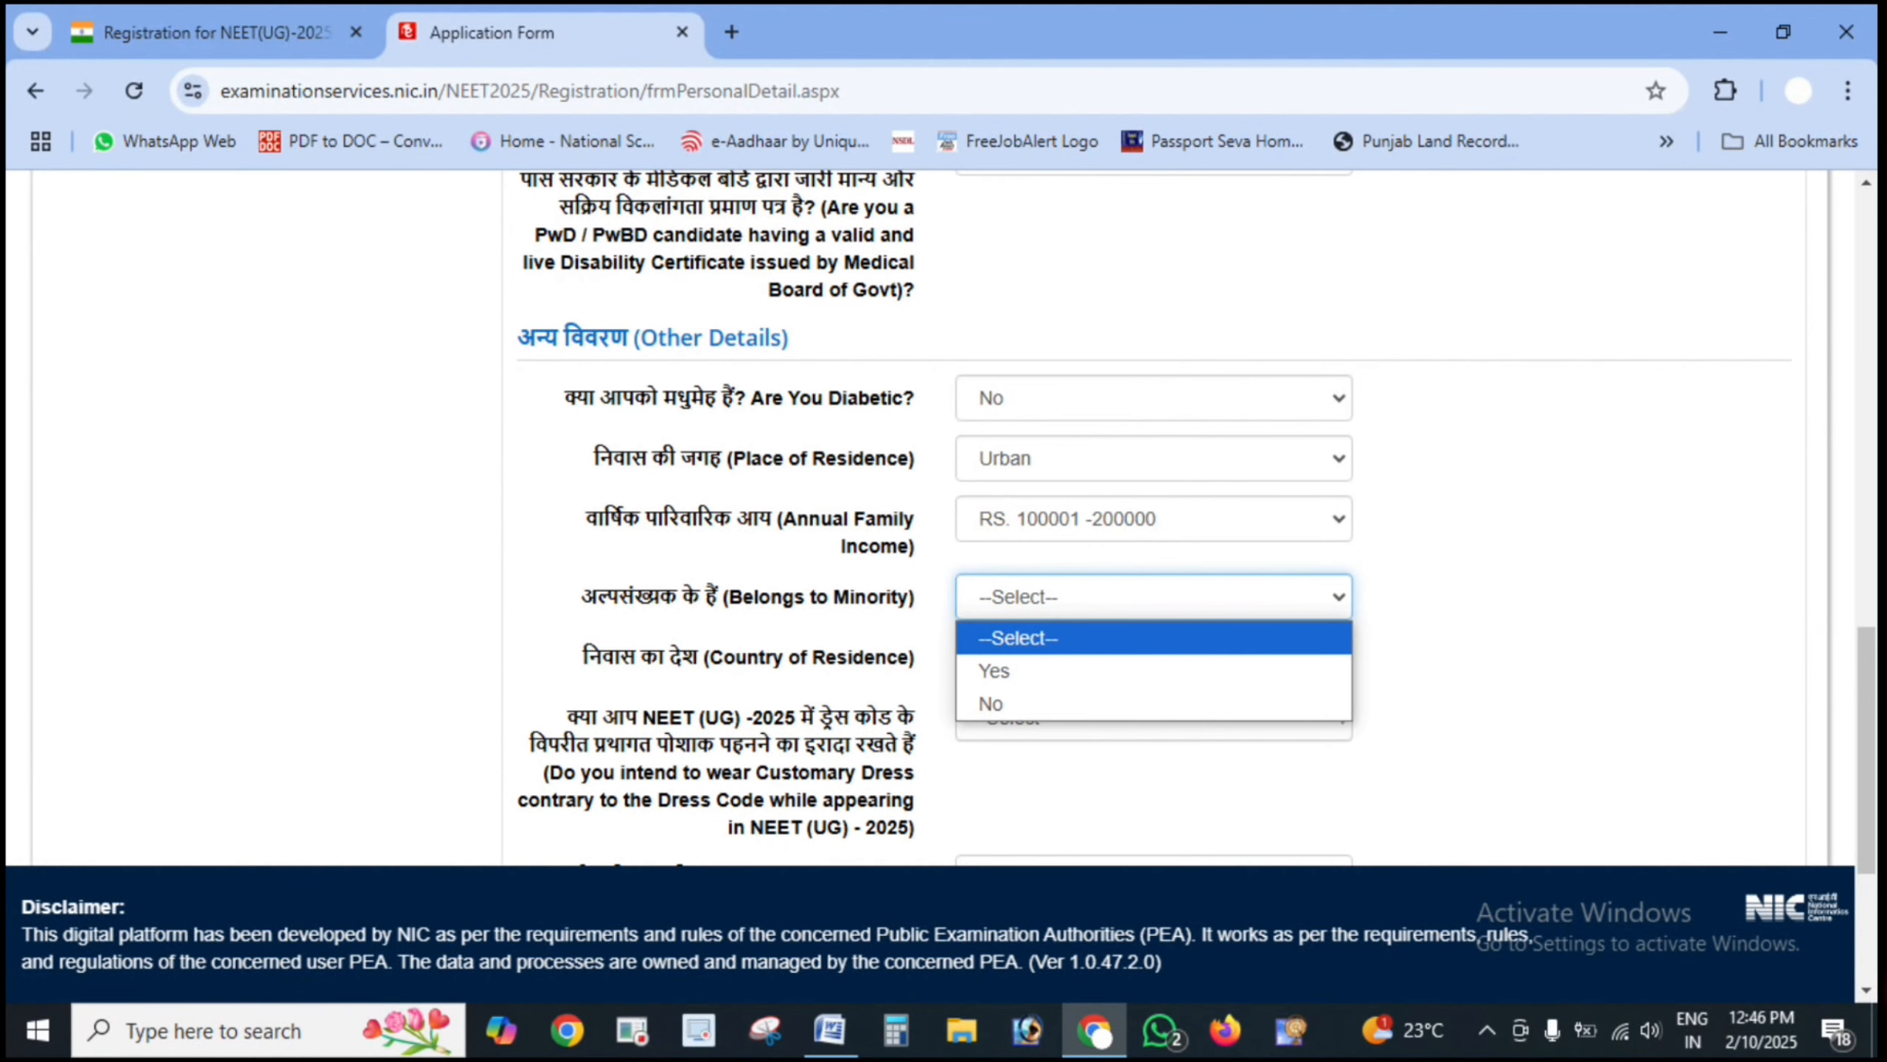
- Point out the Belongs to Minority answer choices and answer No
{"action": "left_click", "coordinate": [1841, 771]}
{"action": "left_click_drag", "start_coordinate": [356, 668], "coordinate": [539, 600]}
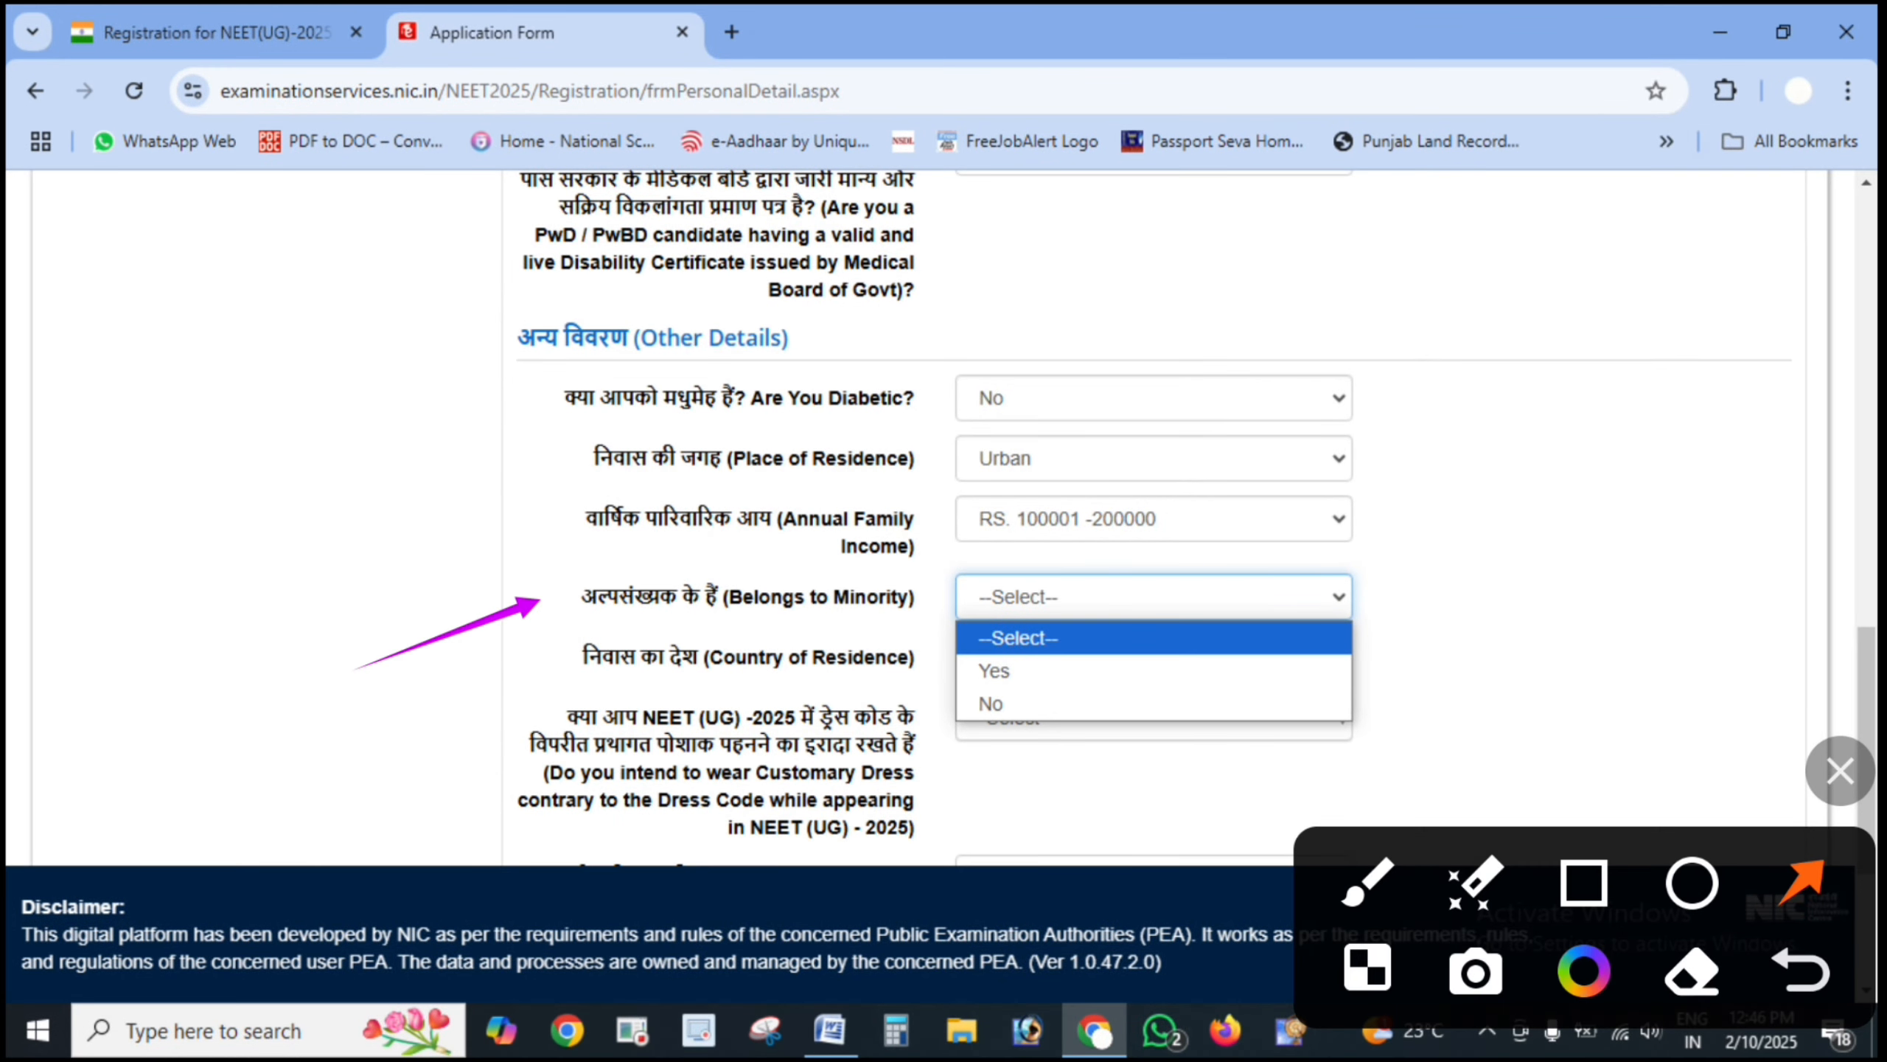
{"action": "left_click_drag", "start_coordinate": [1500, 652], "coordinate": [1181, 656]}
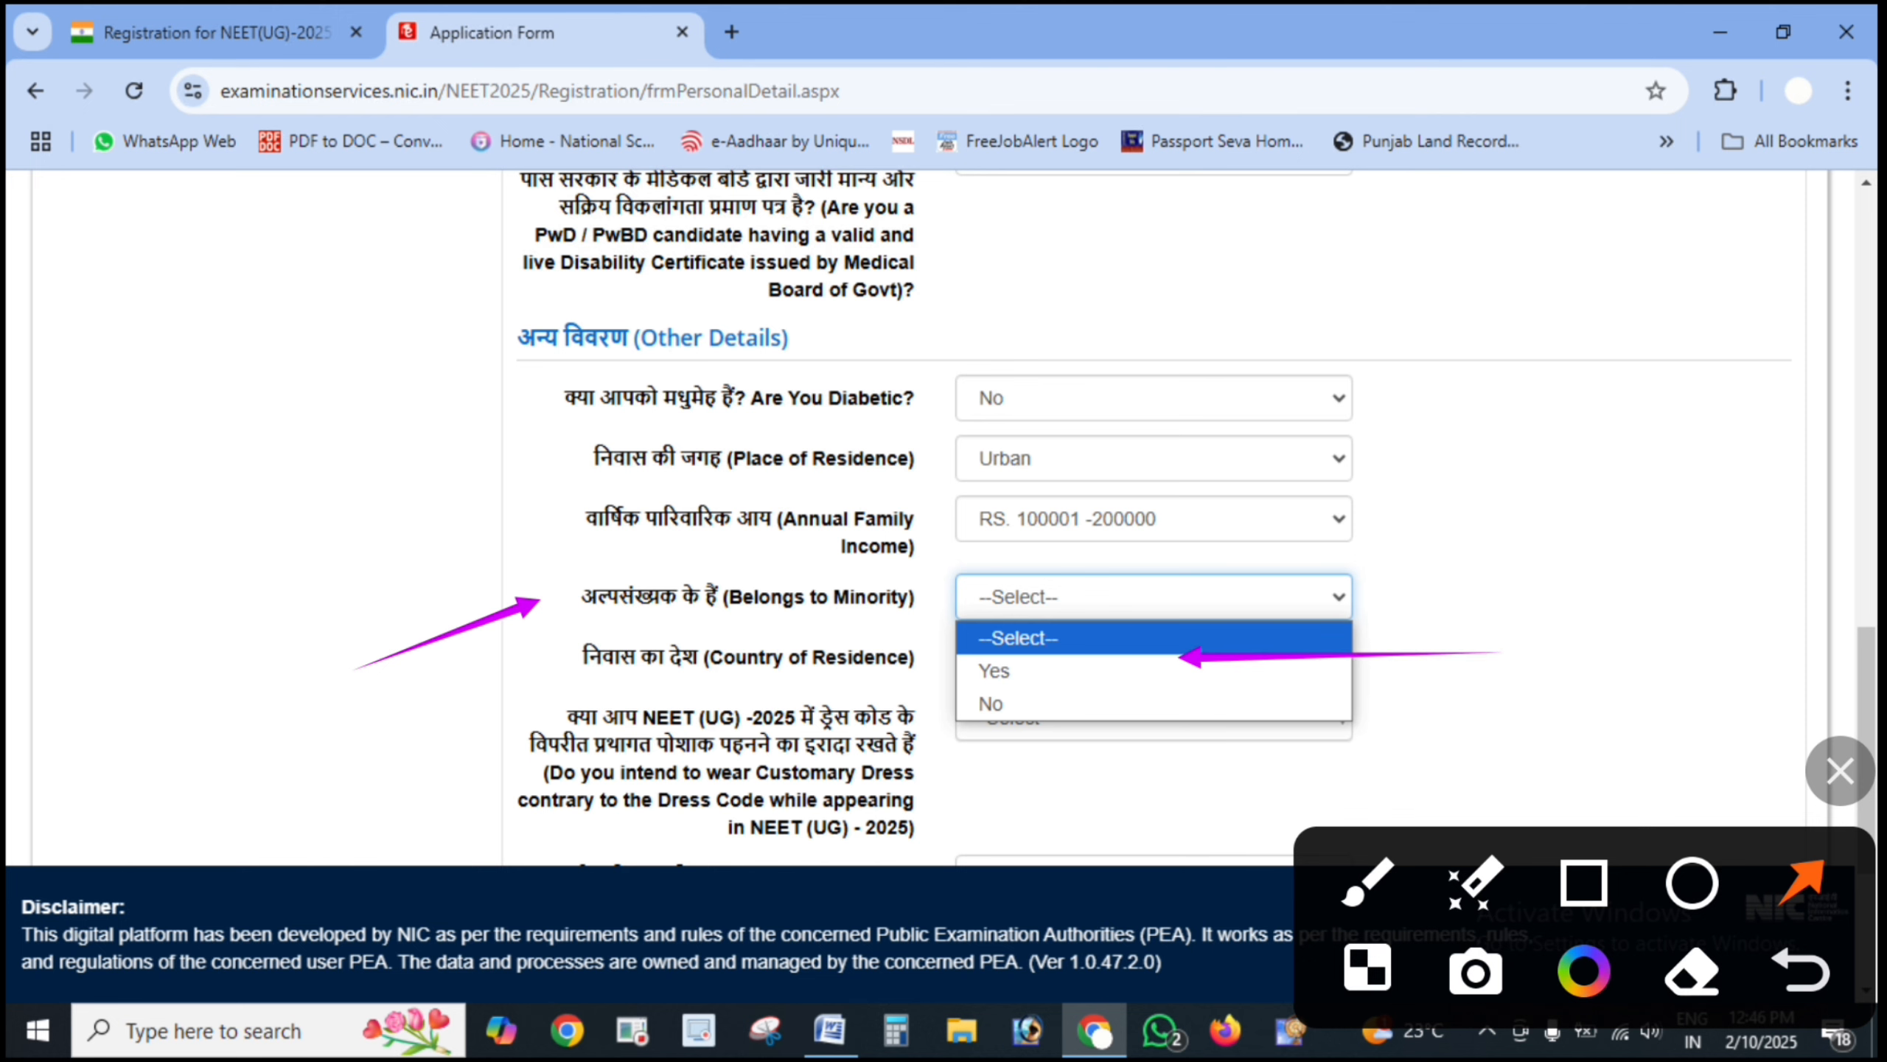
{"action": "left_click_drag", "start_coordinate": [1489, 726], "coordinate": [1141, 708]}
{"action": "left_click", "coordinate": [1841, 771]}
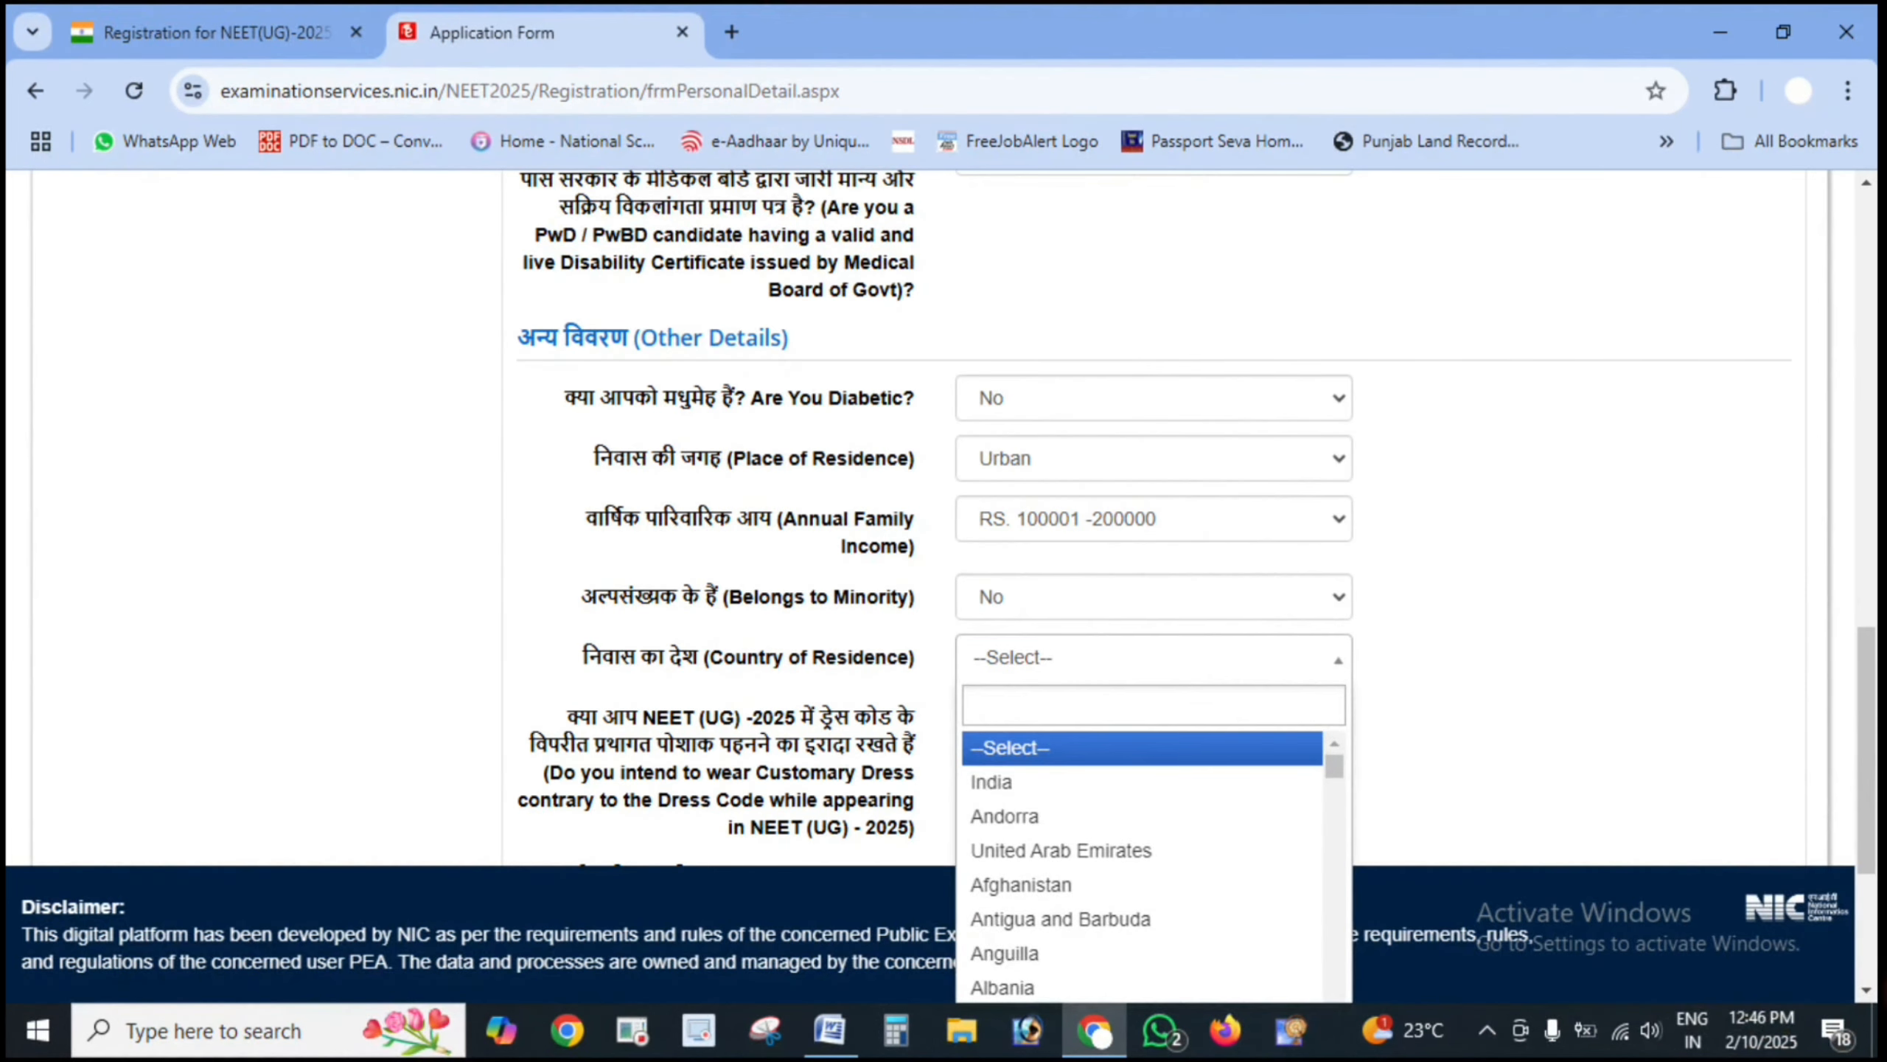
- Circle India in the Country of Residence list and choose it
{"action": "left_click", "coordinate": [1841, 771]}
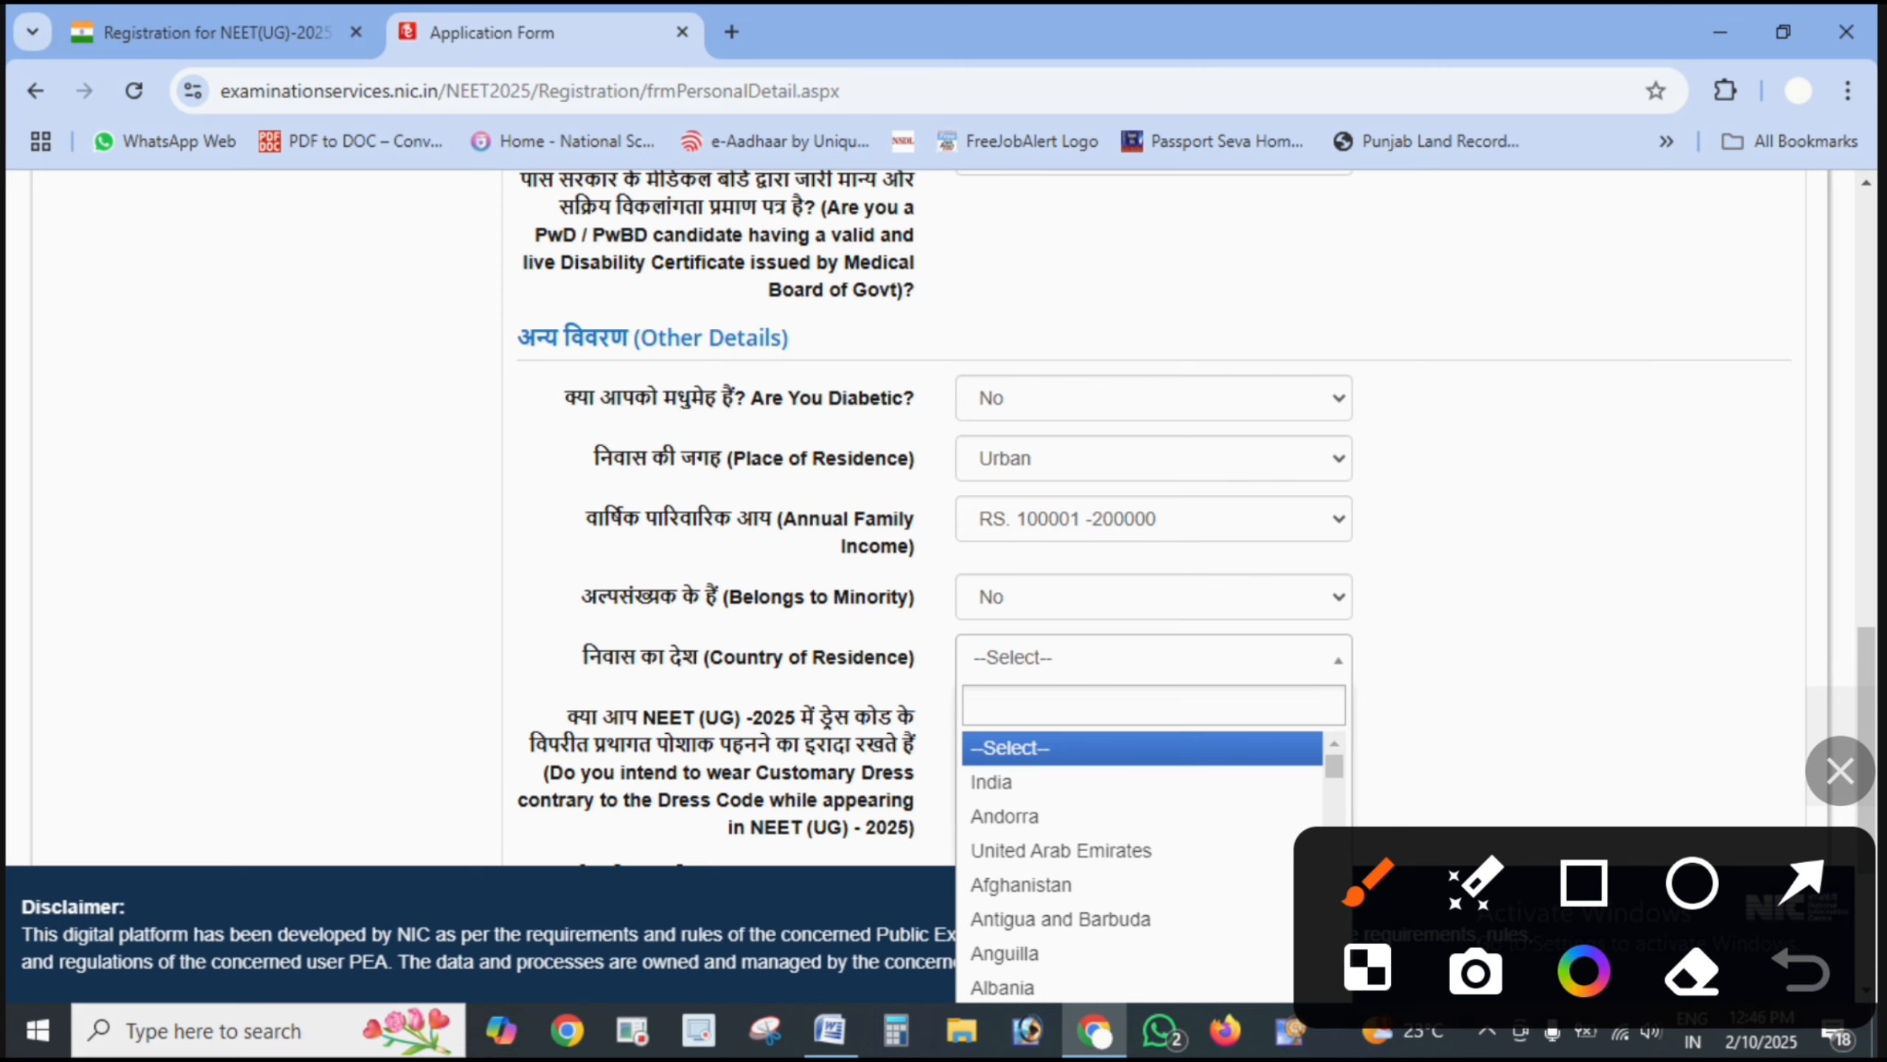
{"action": "mouse_move", "coordinate": [1123, 752]}
{"action": "left_mouse_down"}
{"action": "mouse_move", "coordinate": [891, 759]}
{"action": "mouse_move", "coordinate": [929, 780]}
{"action": "left_mouse_up"}
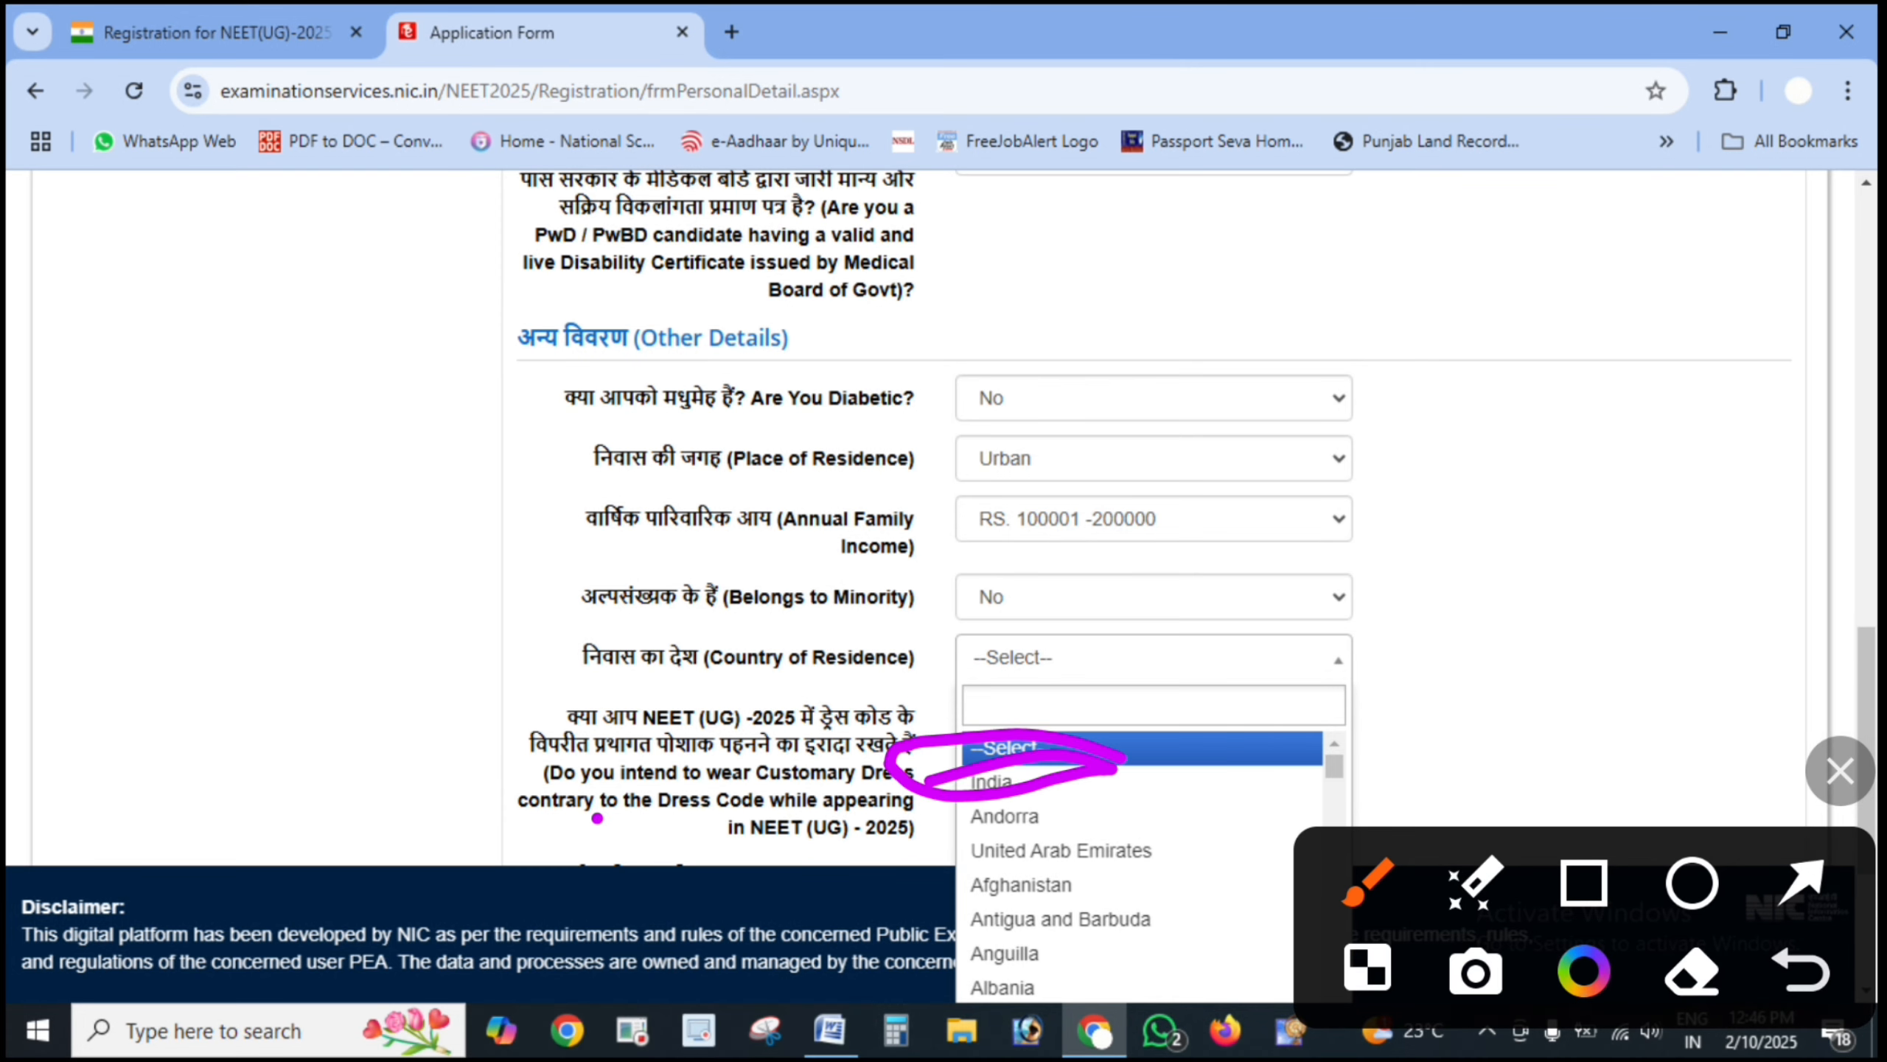
{"action": "left_click", "coordinate": [1840, 771]}
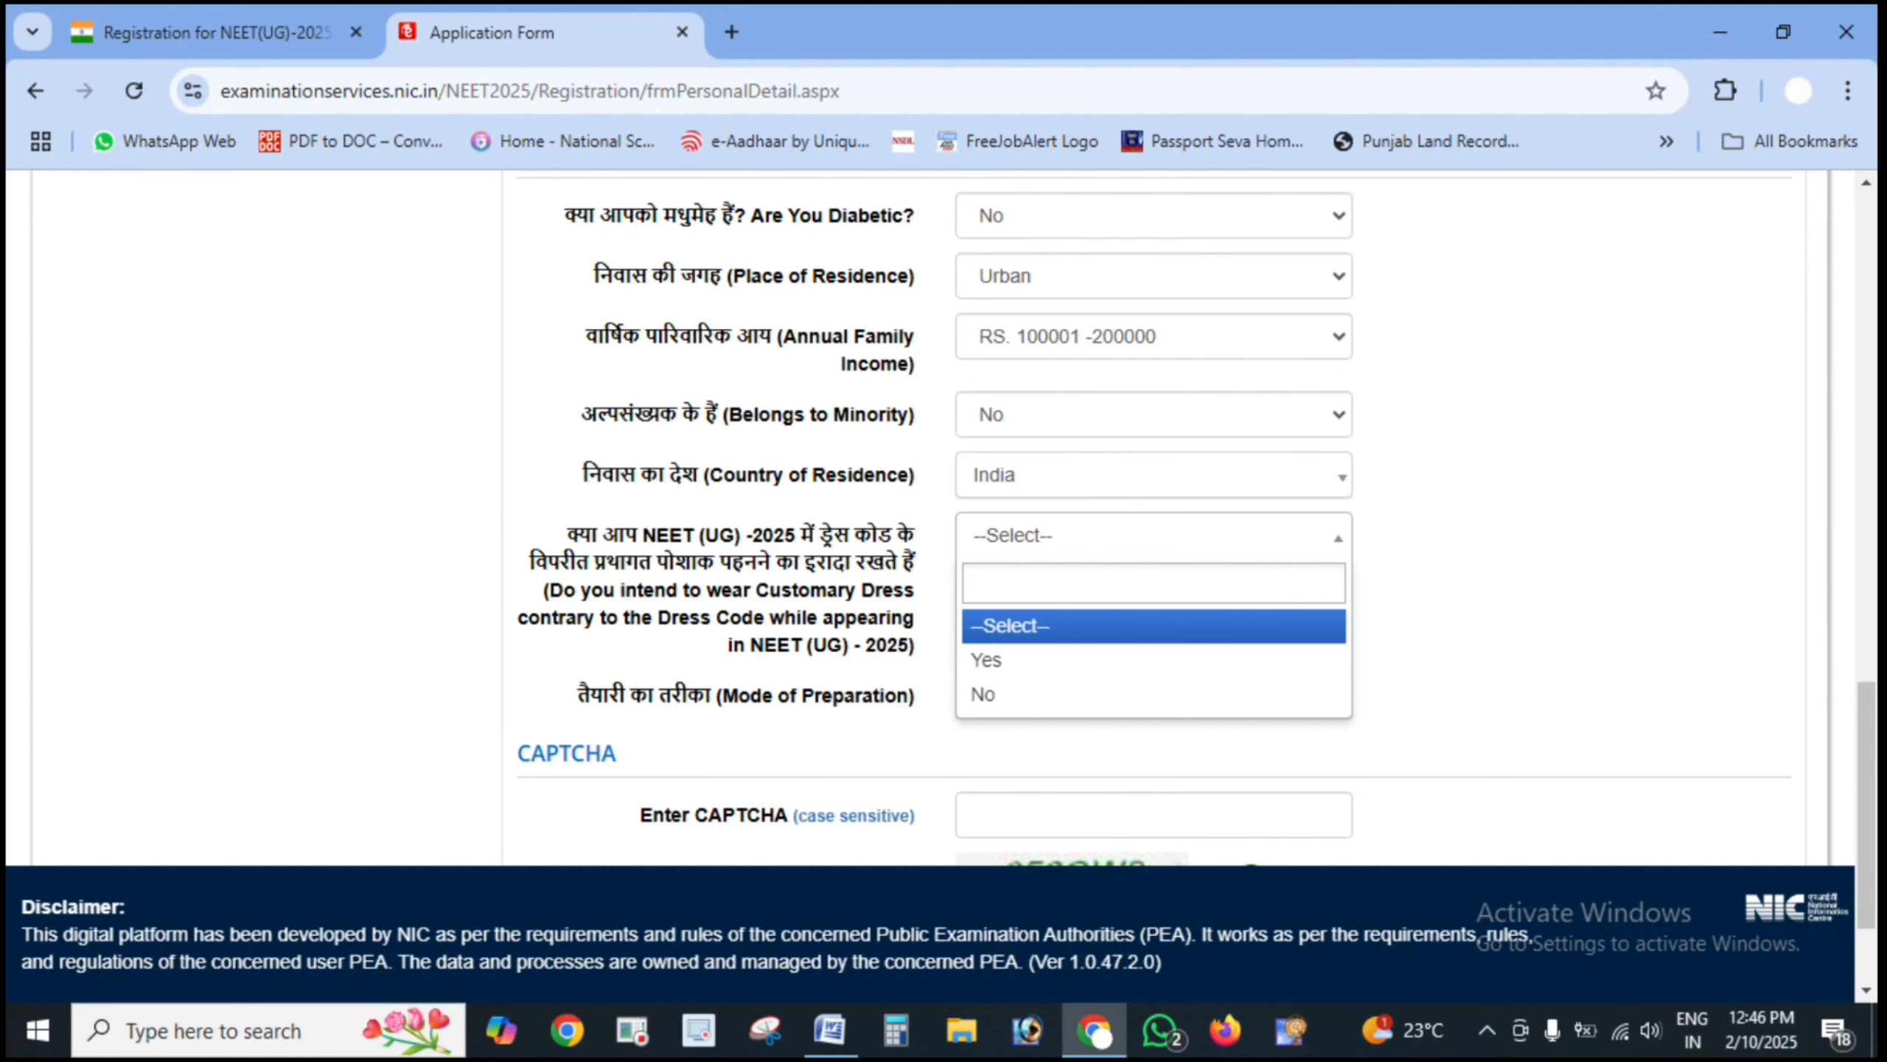
{"action": "left_click", "coordinate": [1841, 771]}
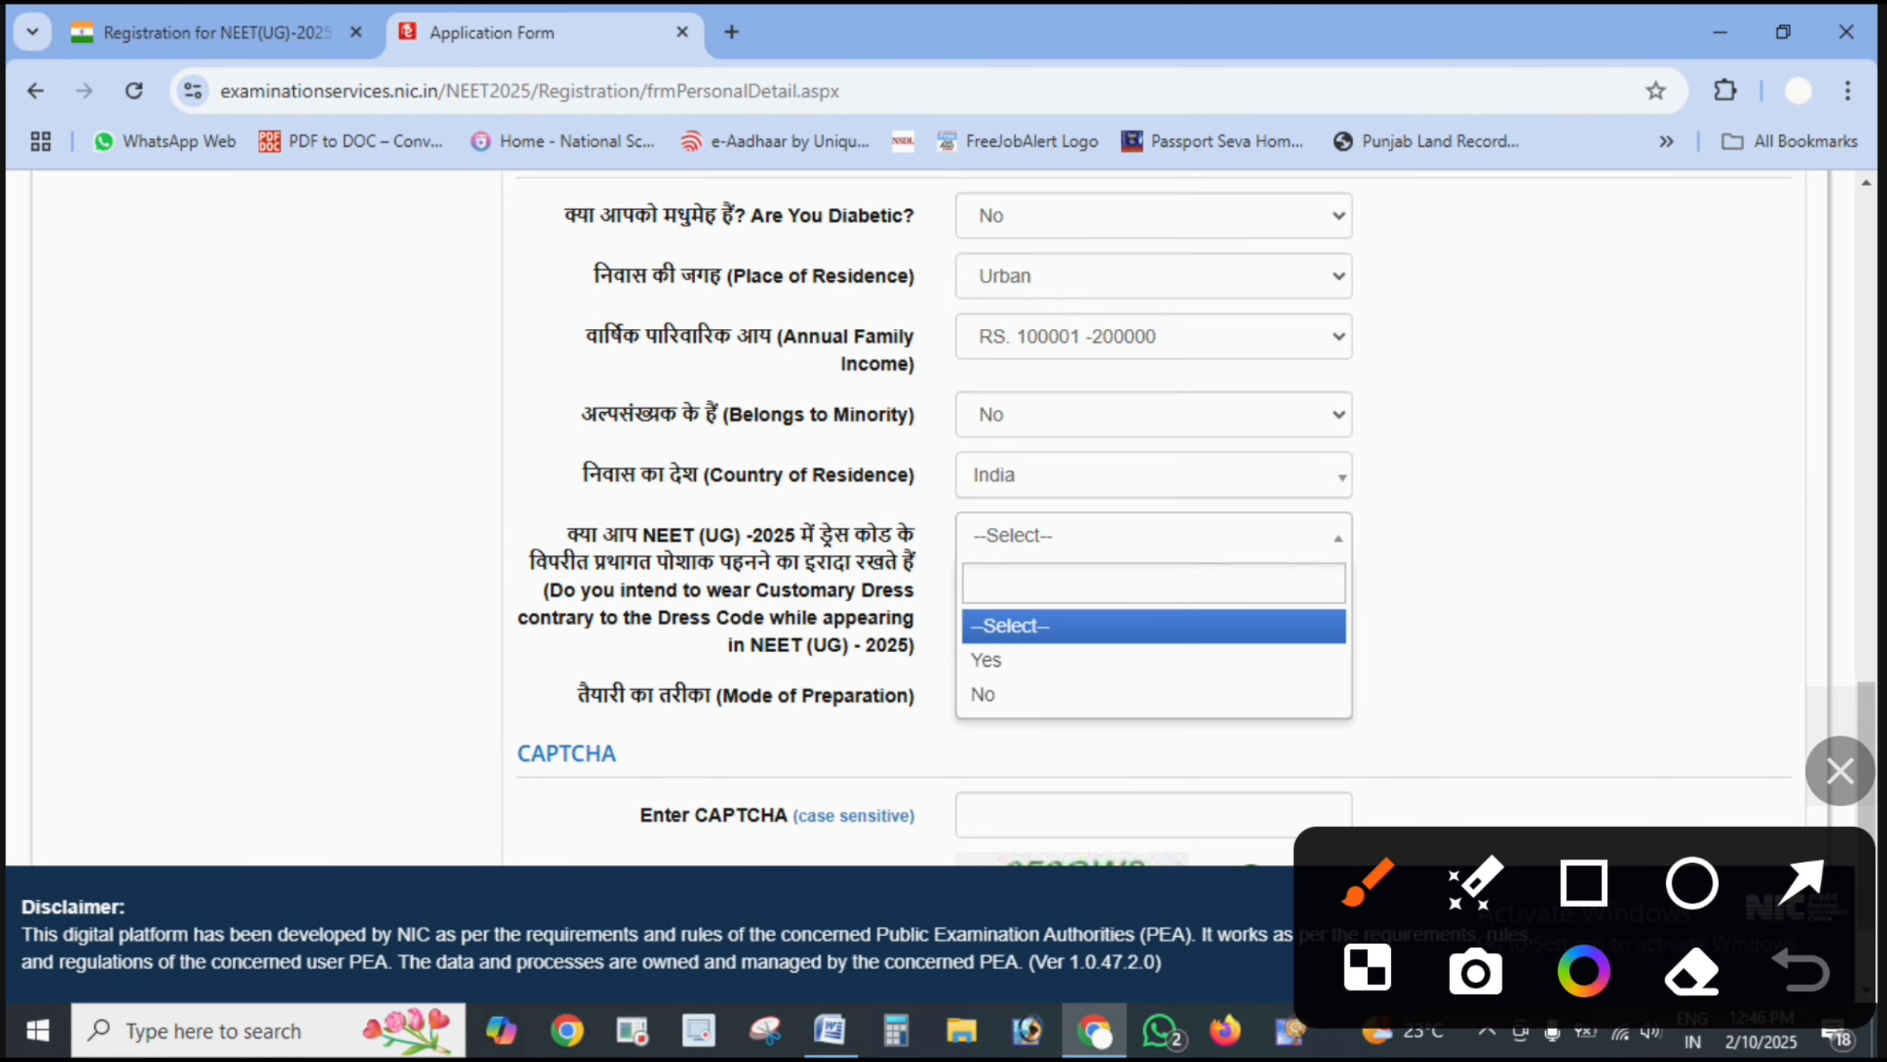
{"action": "left_click", "coordinate": [1801, 881]}
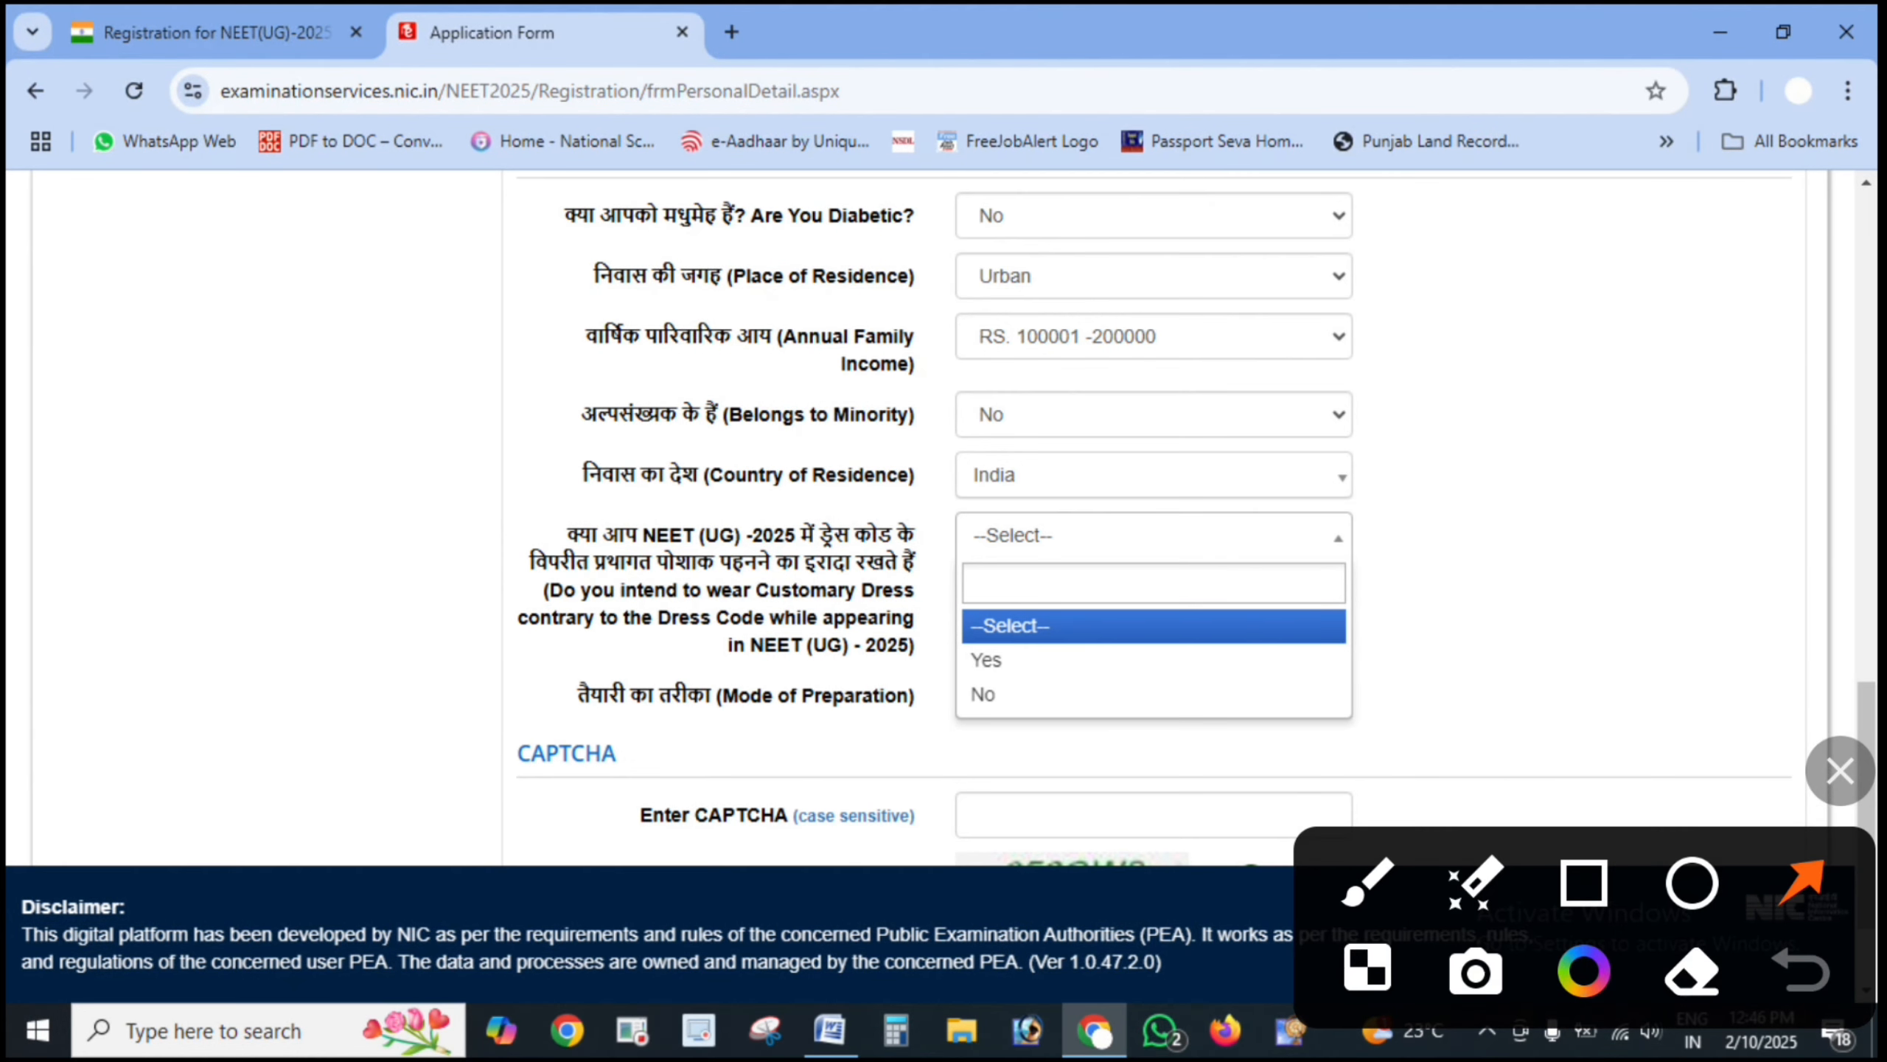
{"action": "left_click_drag", "start_coordinate": [305, 611], "coordinate": [580, 547]}
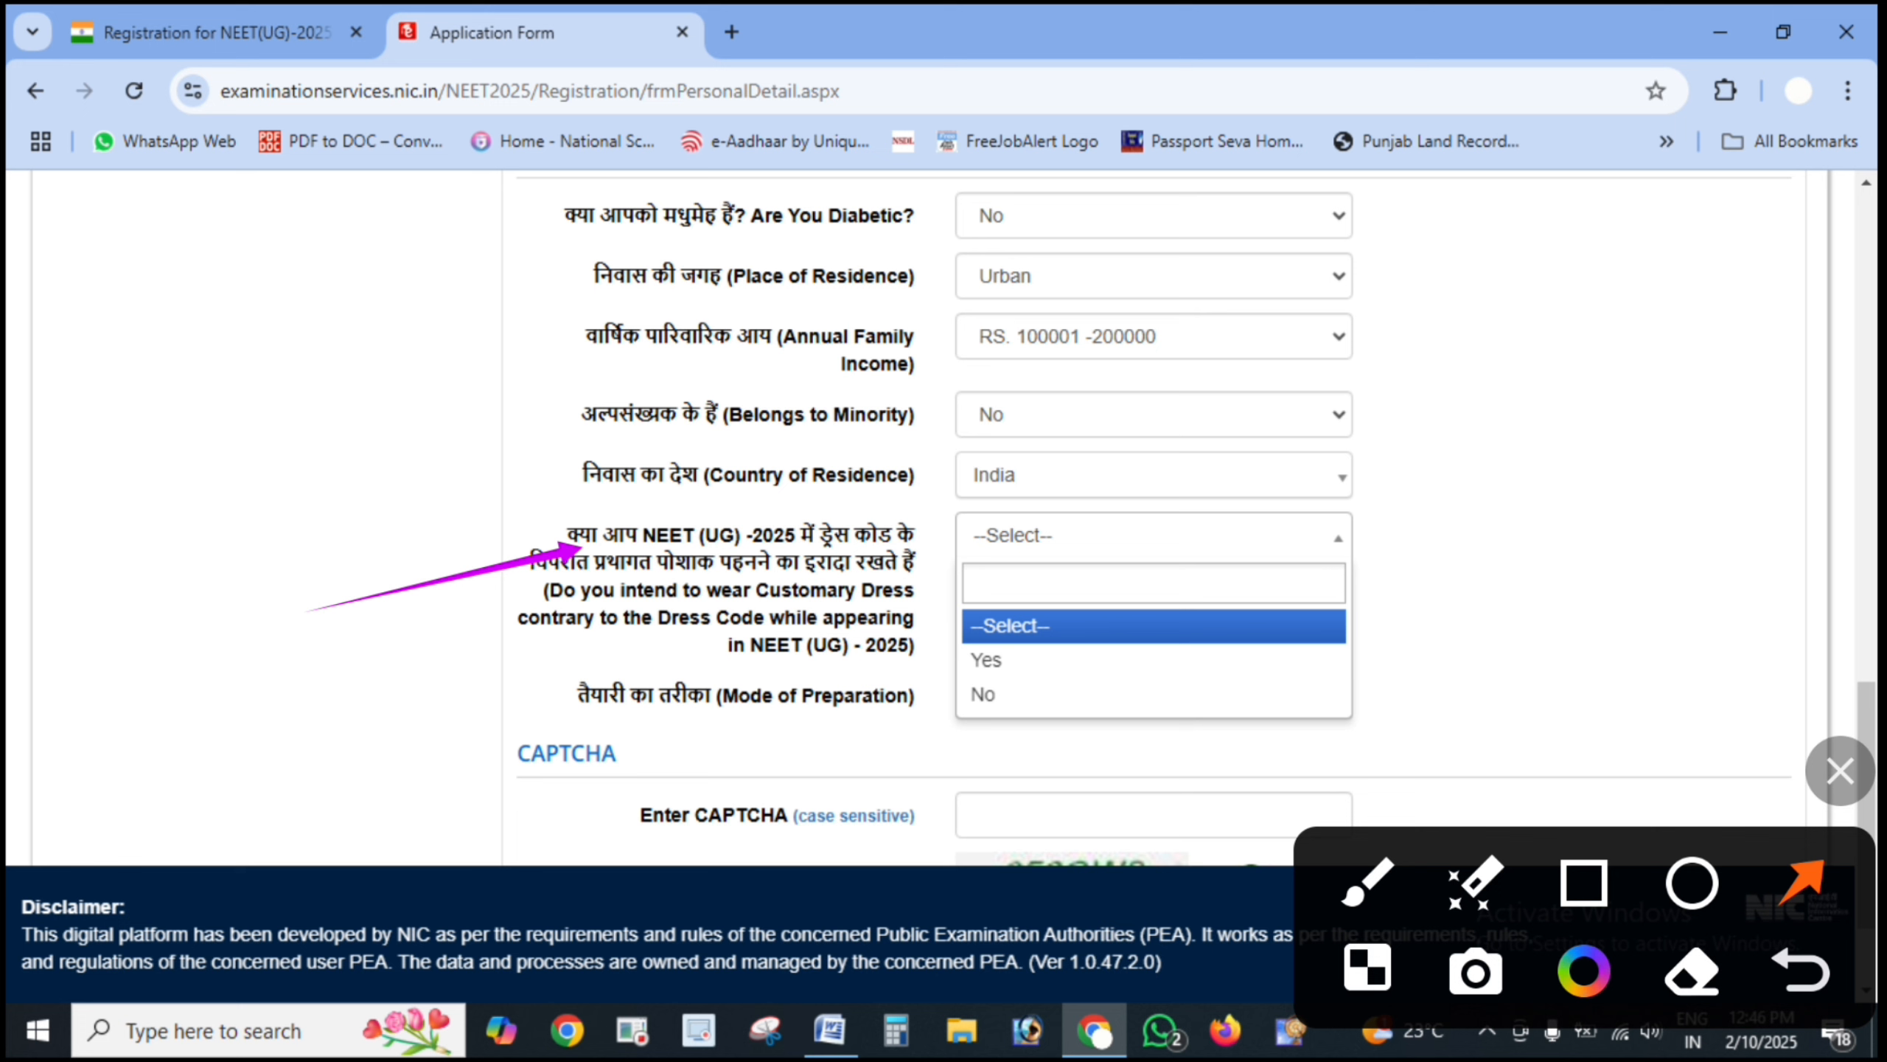
{"action": "left_click_drag", "start_coordinate": [1478, 659], "coordinate": [1477, 658]}
{"action": "left_click_drag", "start_coordinate": [1477, 659], "coordinate": [1224, 678]}
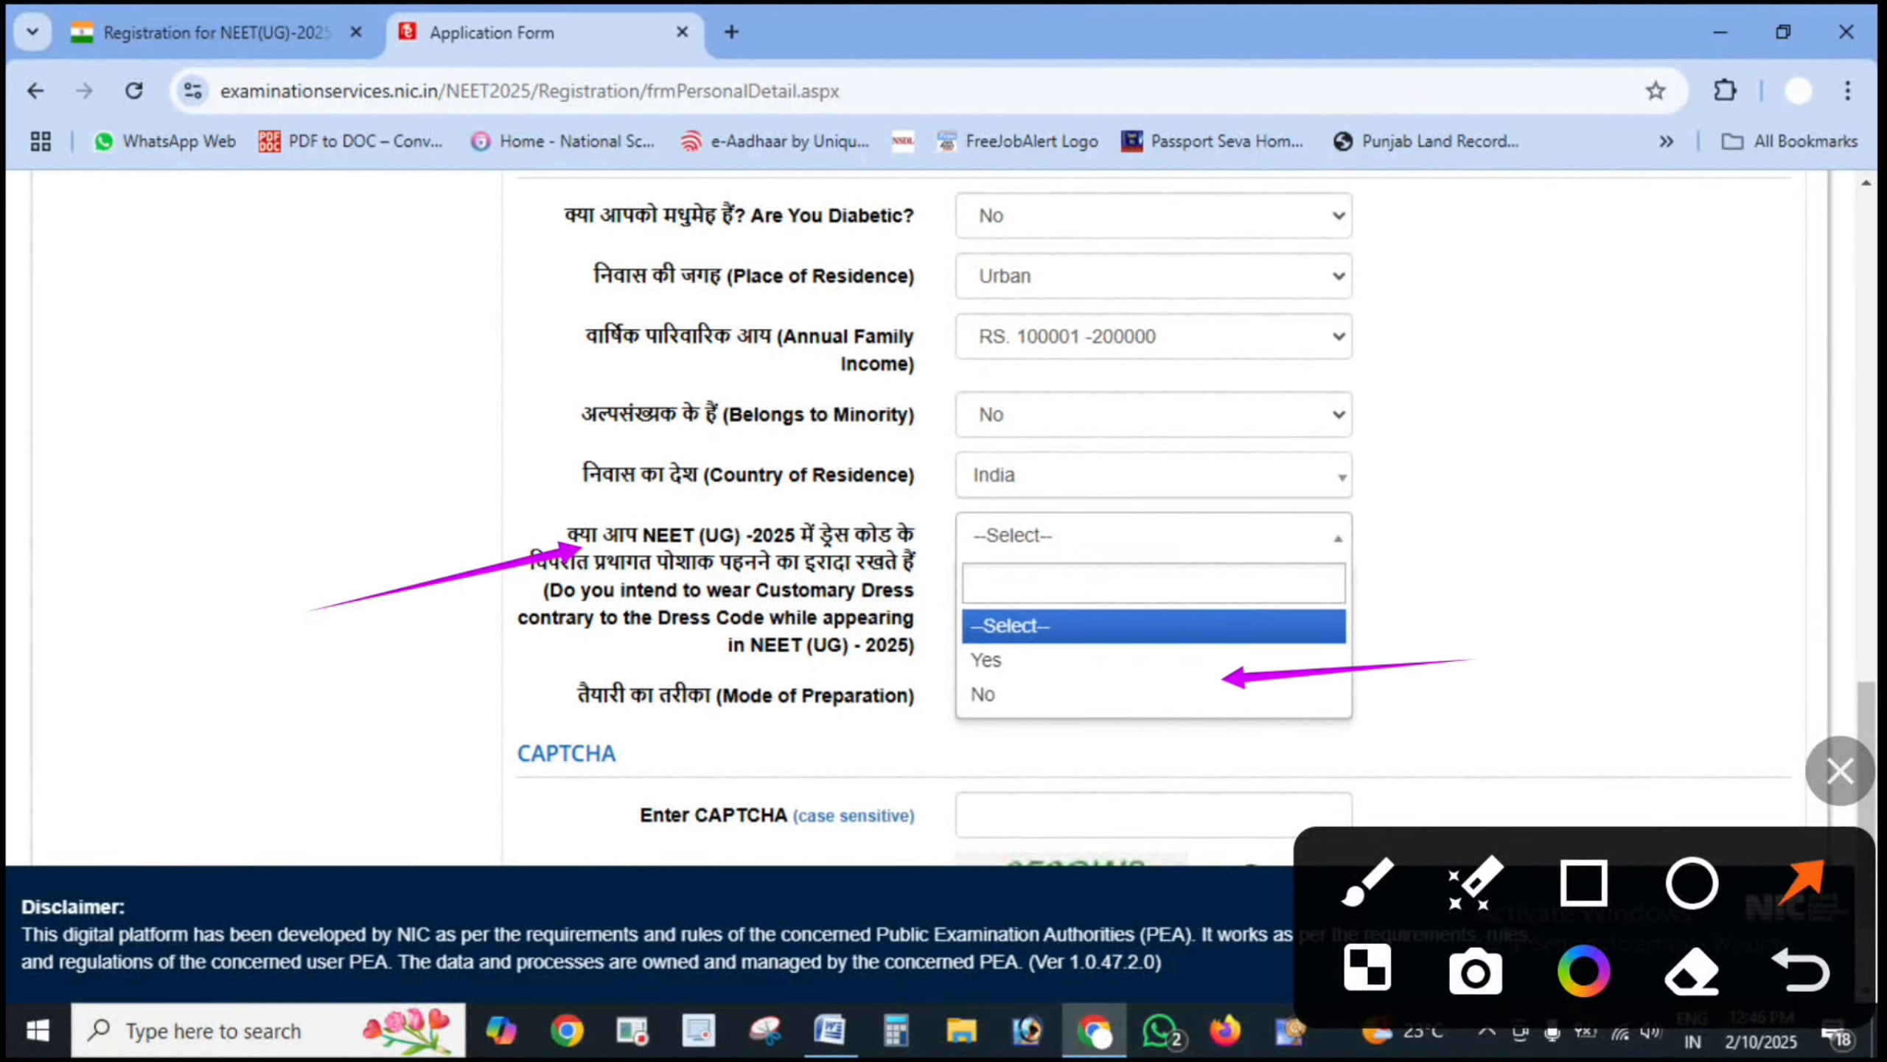
{"action": "left_click_drag", "start_coordinate": [1412, 716], "coordinate": [1245, 712]}
{"action": "left_click_drag", "start_coordinate": [1460, 712], "coordinate": [1182, 690]}
{"action": "key", "text": "Escape"}
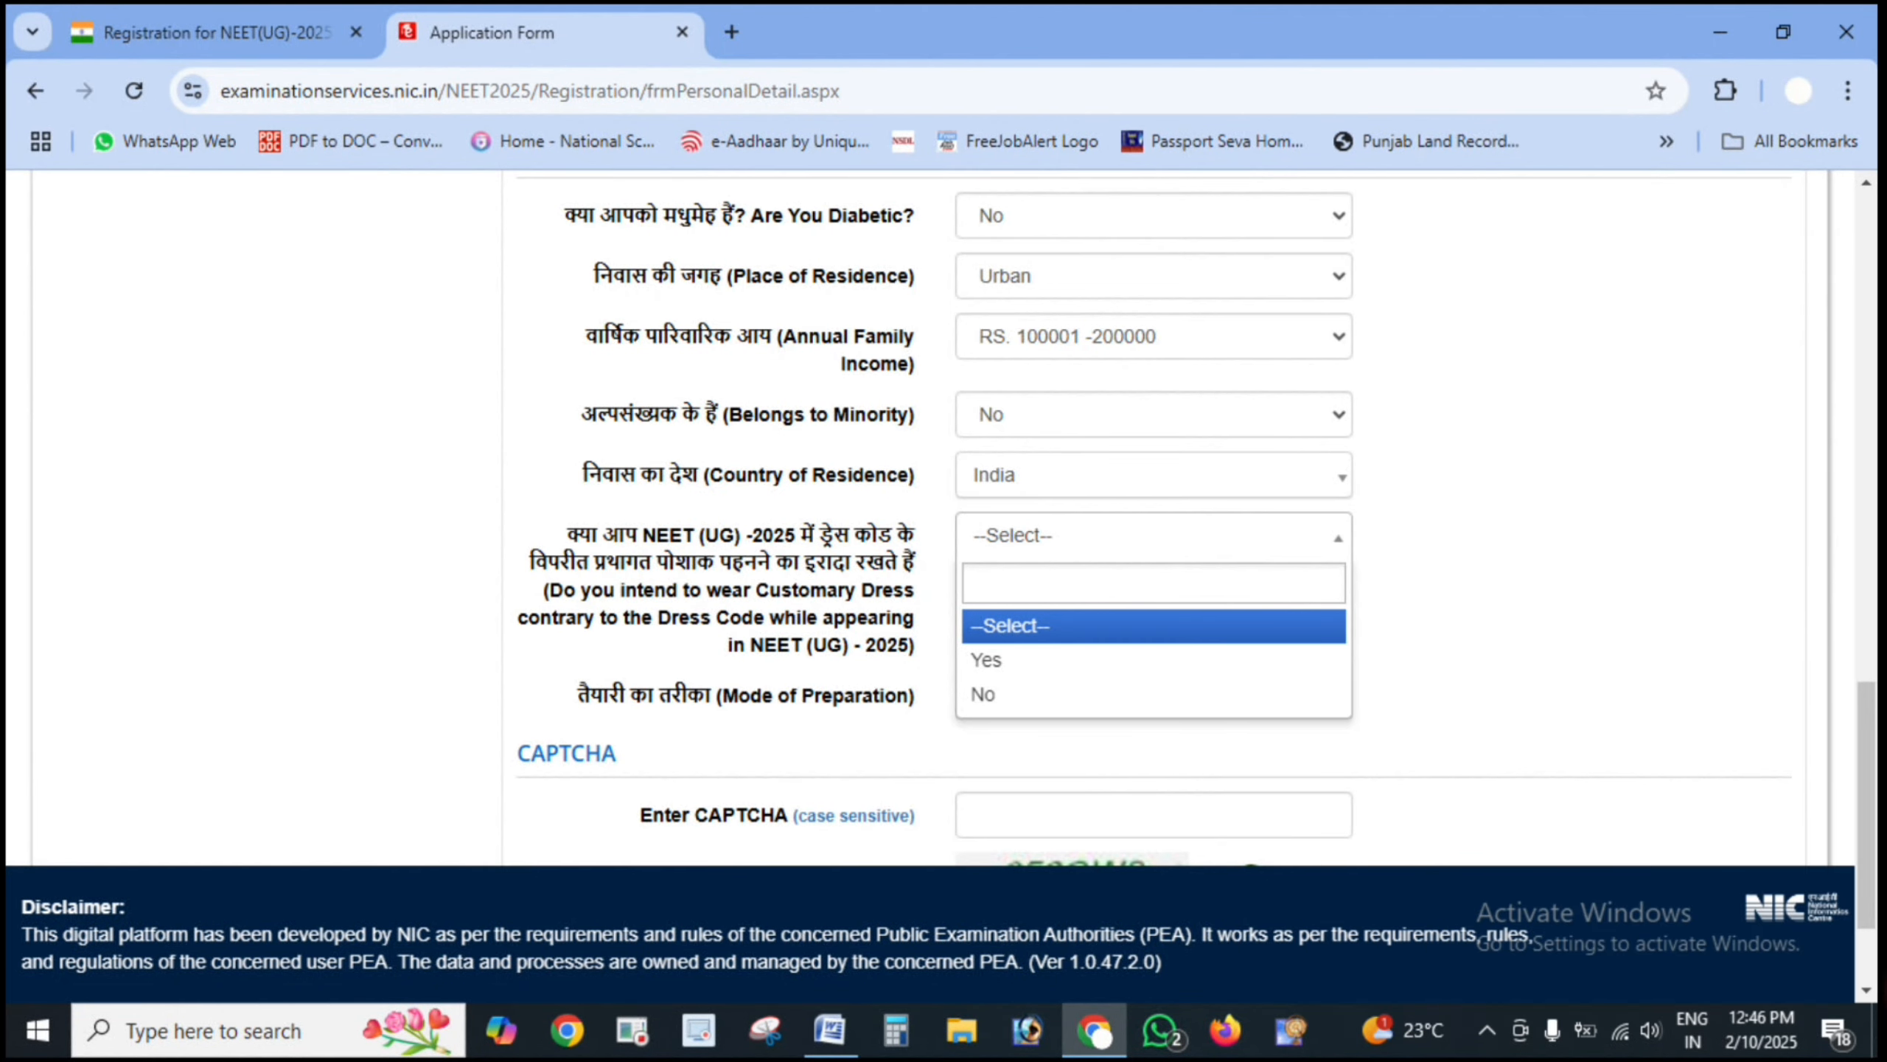
- Answer No to customary dress, then point out the preparation modes and pick Self Study
{"action": "left_click", "coordinate": [982, 694]}
{"action": "scroll", "coordinate": [1153, 521], "scroll_direction": "down", "scroll_amount": 2}
{"action": "left_click", "coordinate": [1153, 526]}
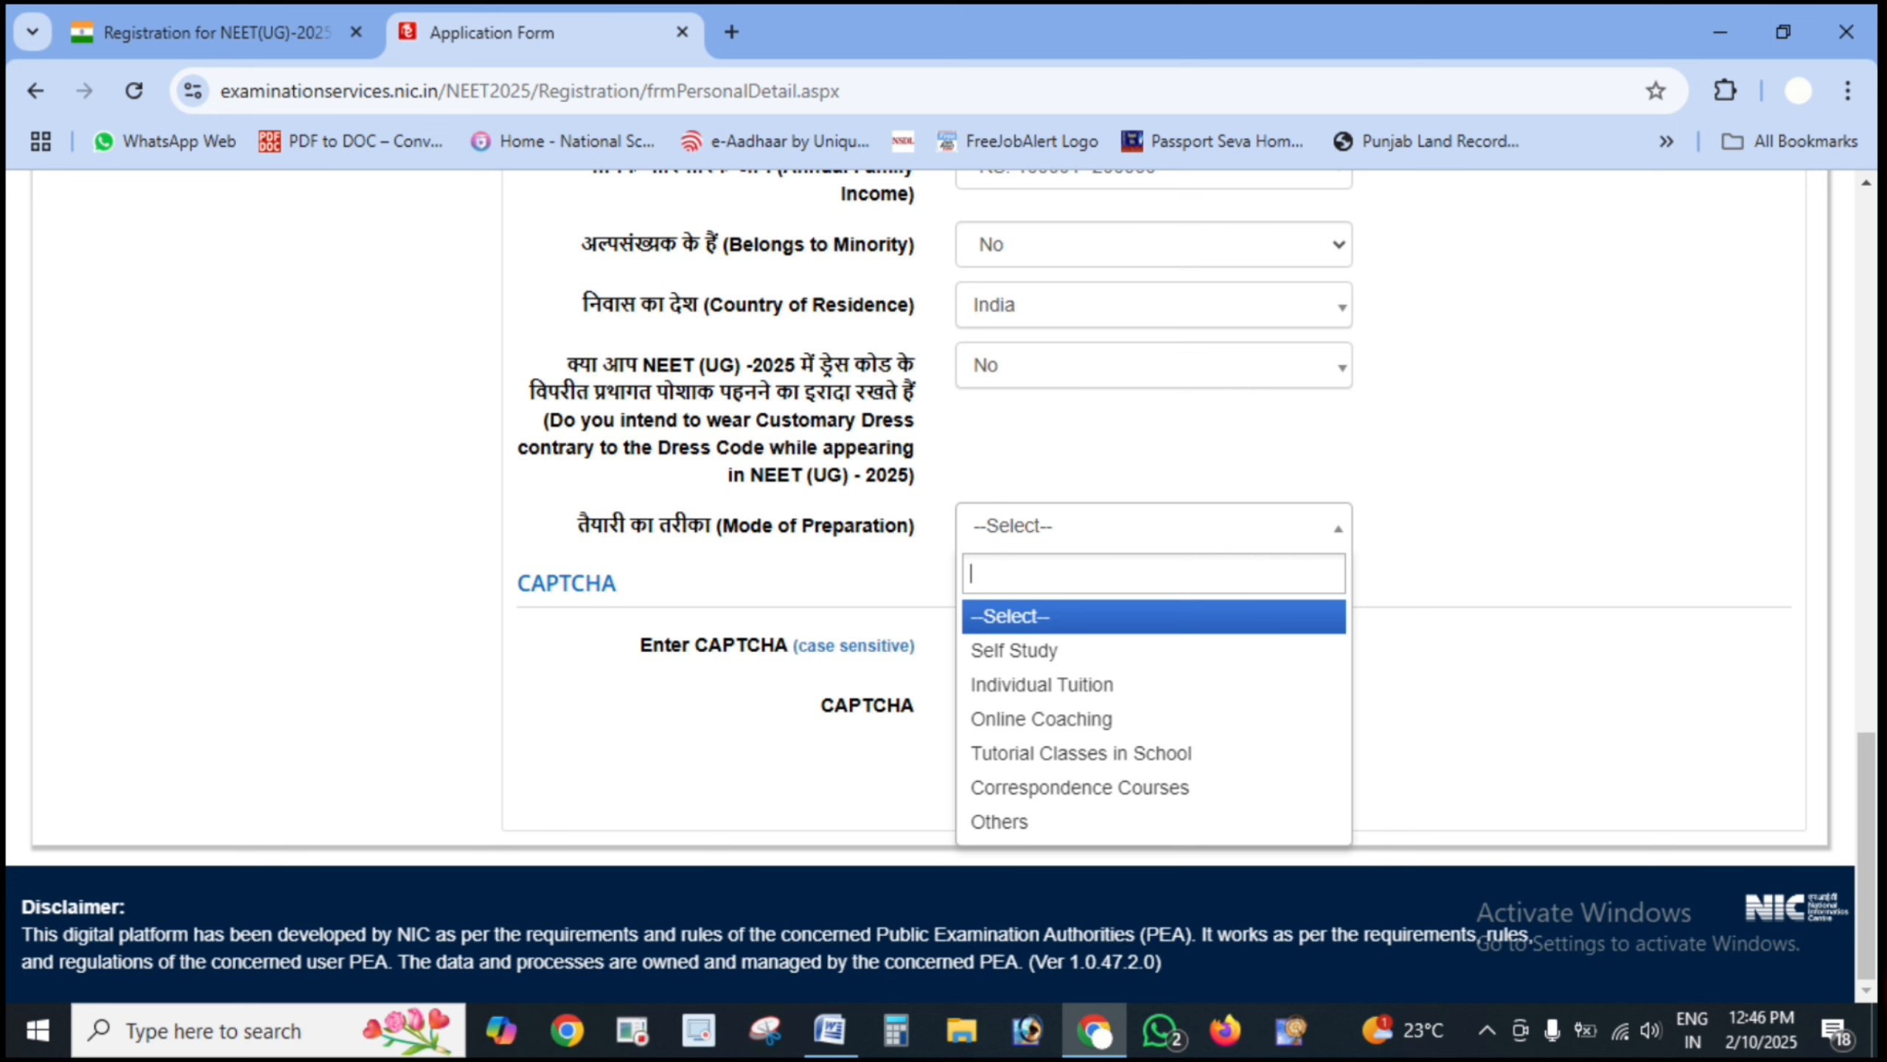
{"action": "key", "text": "ctrl+alt+d"}
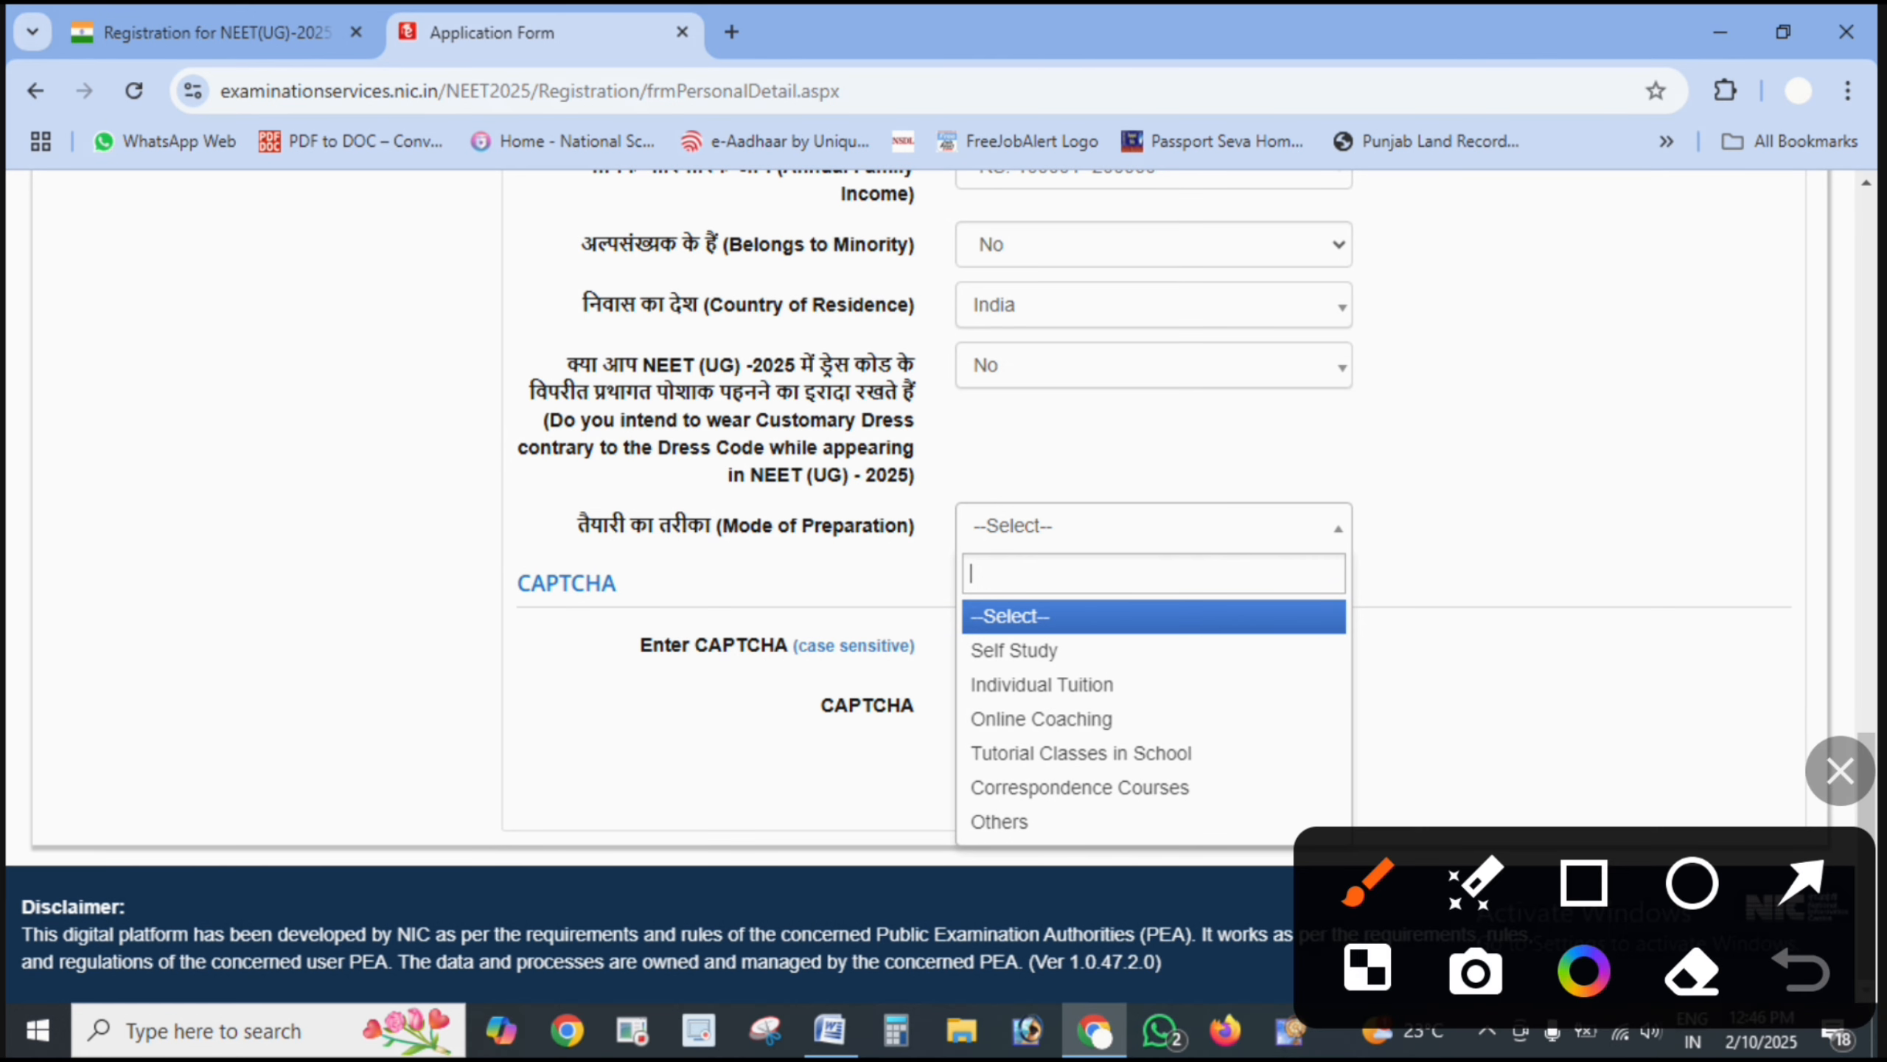
{"action": "left_click", "coordinate": [1801, 882]}
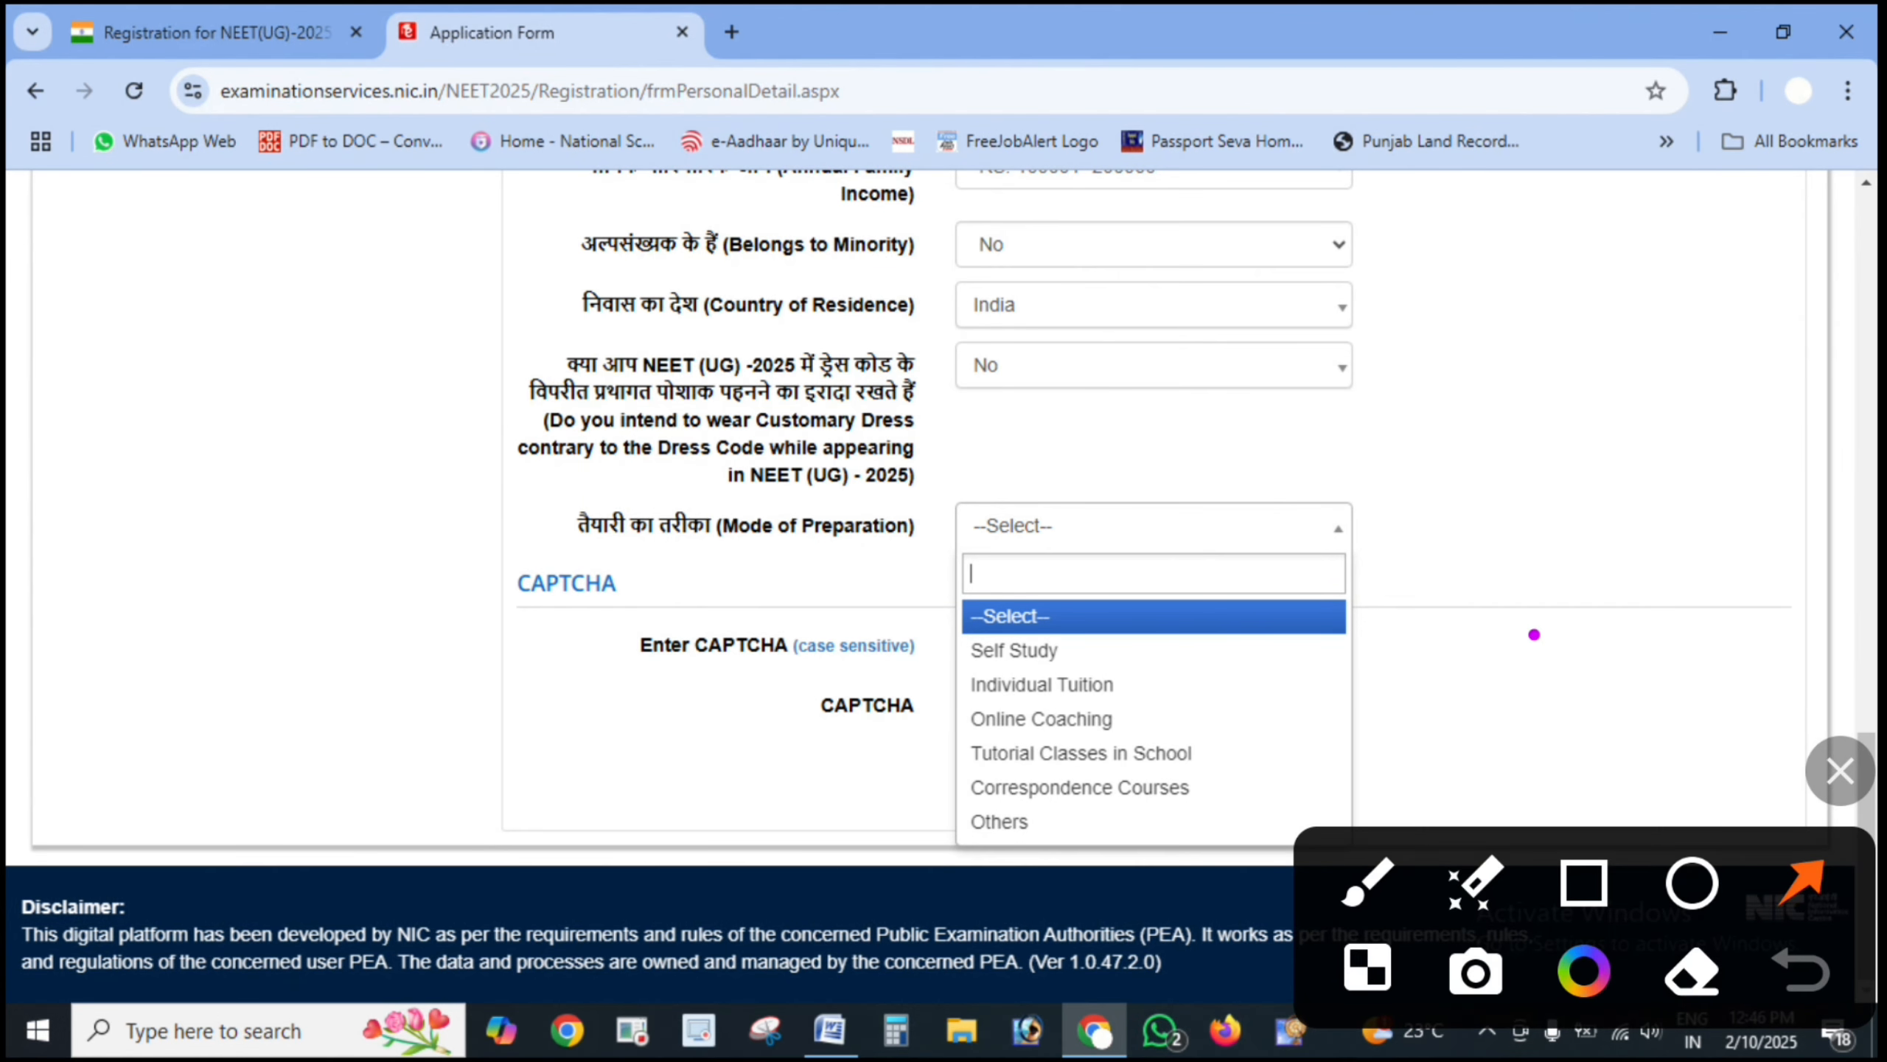
{"action": "left_click_drag", "start_coordinate": [1533, 634], "coordinate": [1130, 642]}
{"action": "left_click_drag", "start_coordinate": [1479, 699], "coordinate": [1137, 683]}
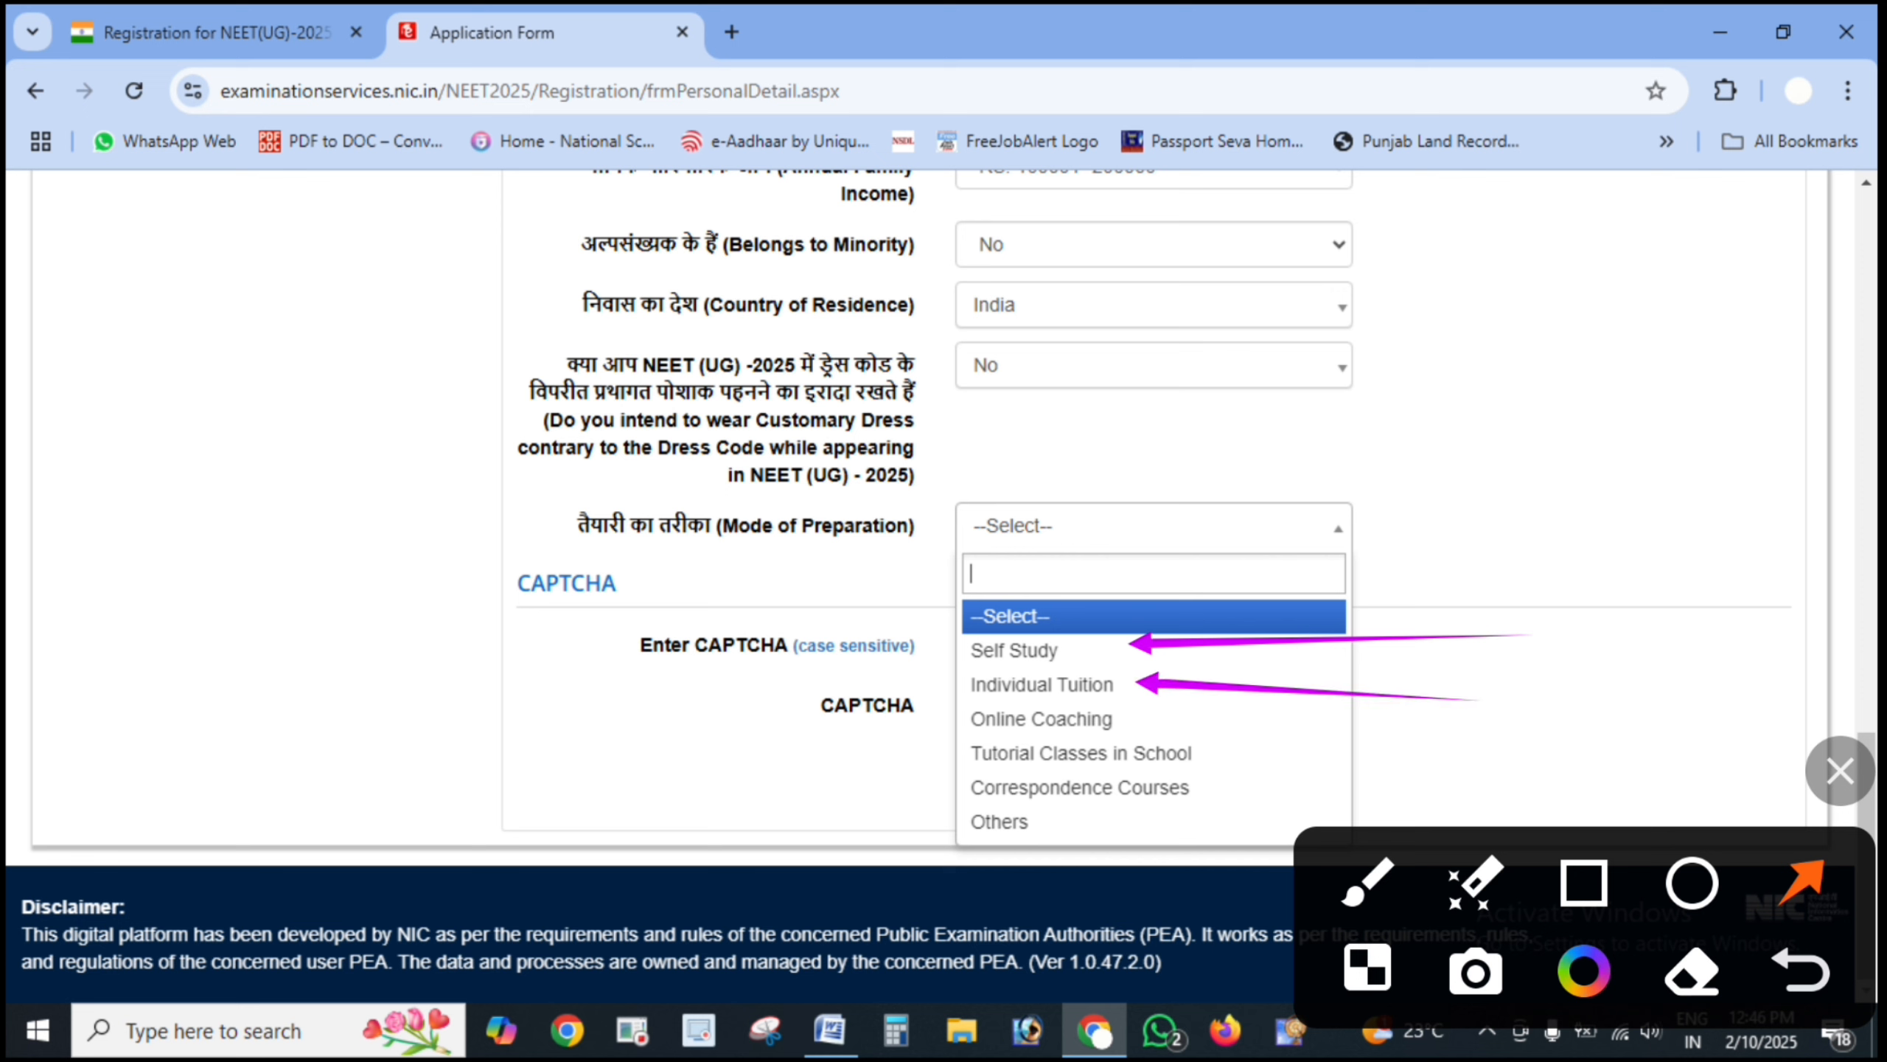
{"action": "mouse_move", "coordinate": [1401, 741]}
{"action": "left_mouse_down"}
{"action": "mouse_move", "coordinate": [1182, 706]}
{"action": "mouse_move", "coordinate": [1199, 742]}
{"action": "left_mouse_up"}
{"action": "mouse_move", "coordinate": [1337, 765]}
{"action": "left_mouse_down"}
{"action": "mouse_move", "coordinate": [1199, 766]}
{"action": "mouse_move", "coordinate": [1201, 796]}
{"action": "left_mouse_up"}
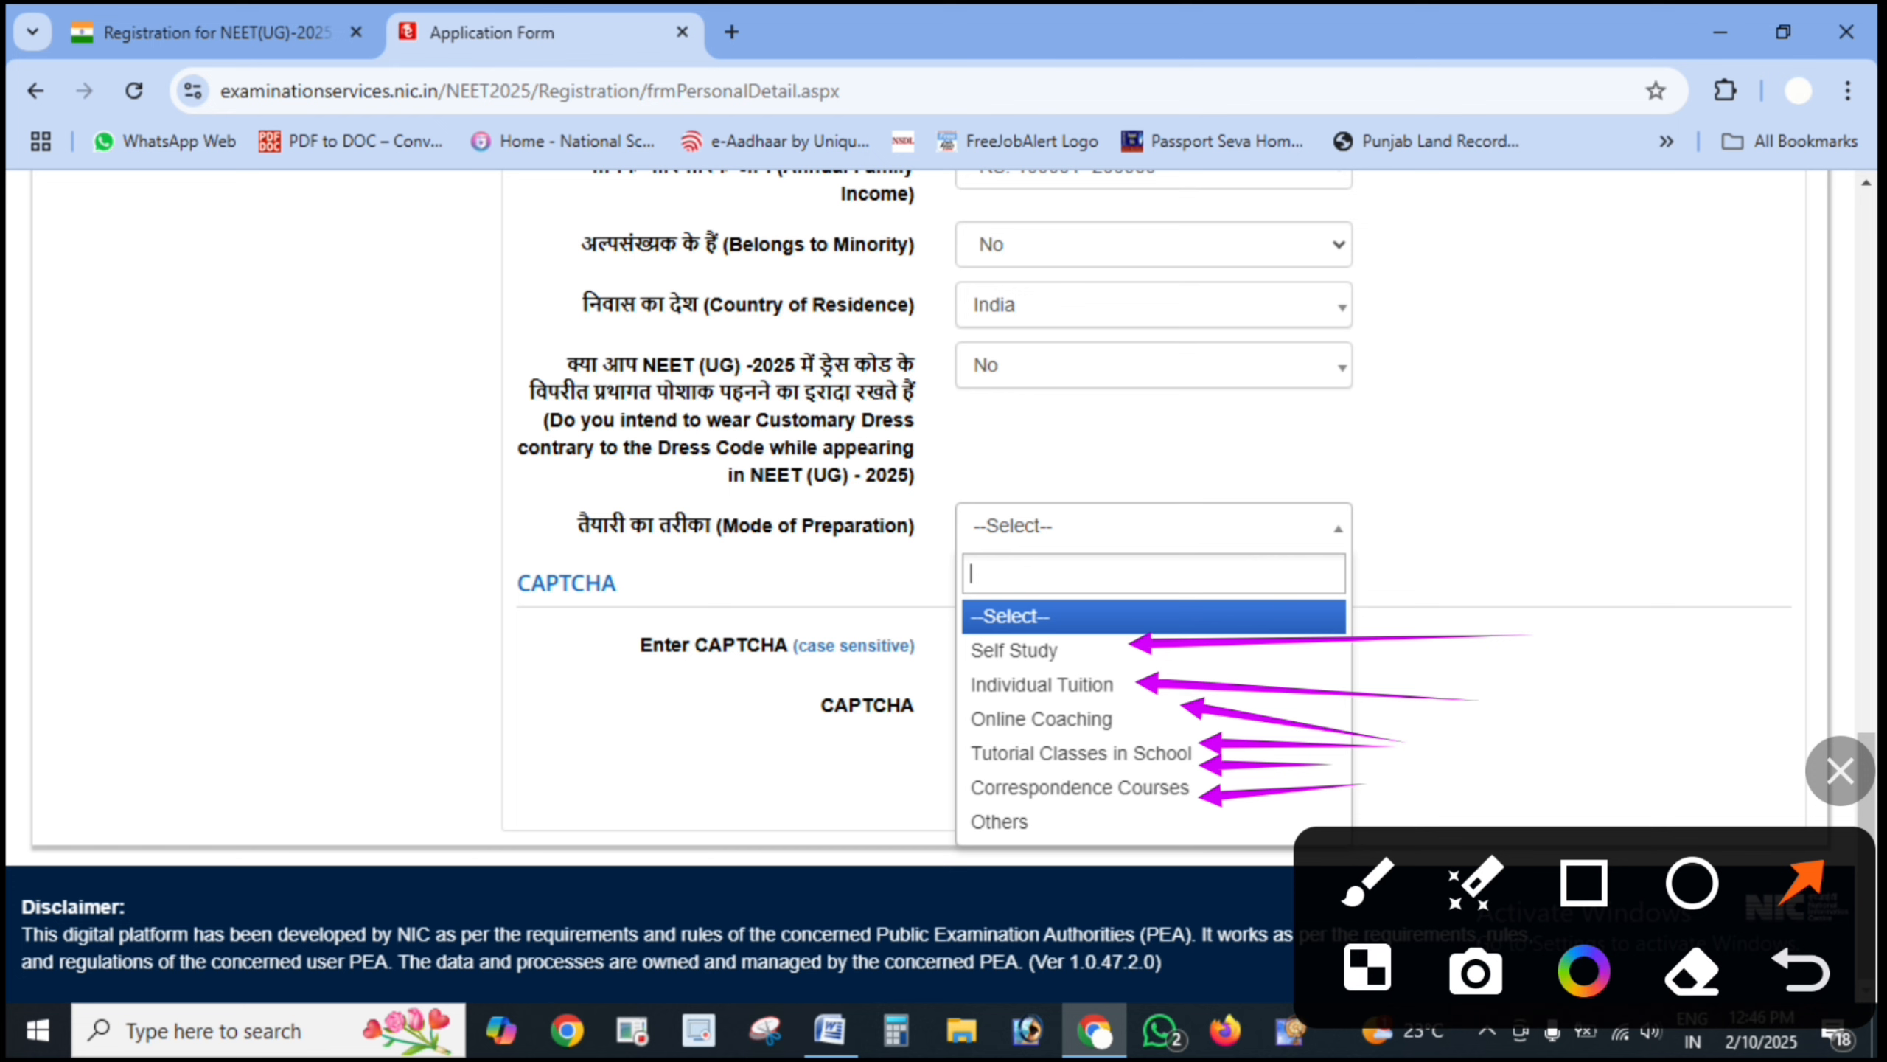
{"action": "key", "text": "Escape"}
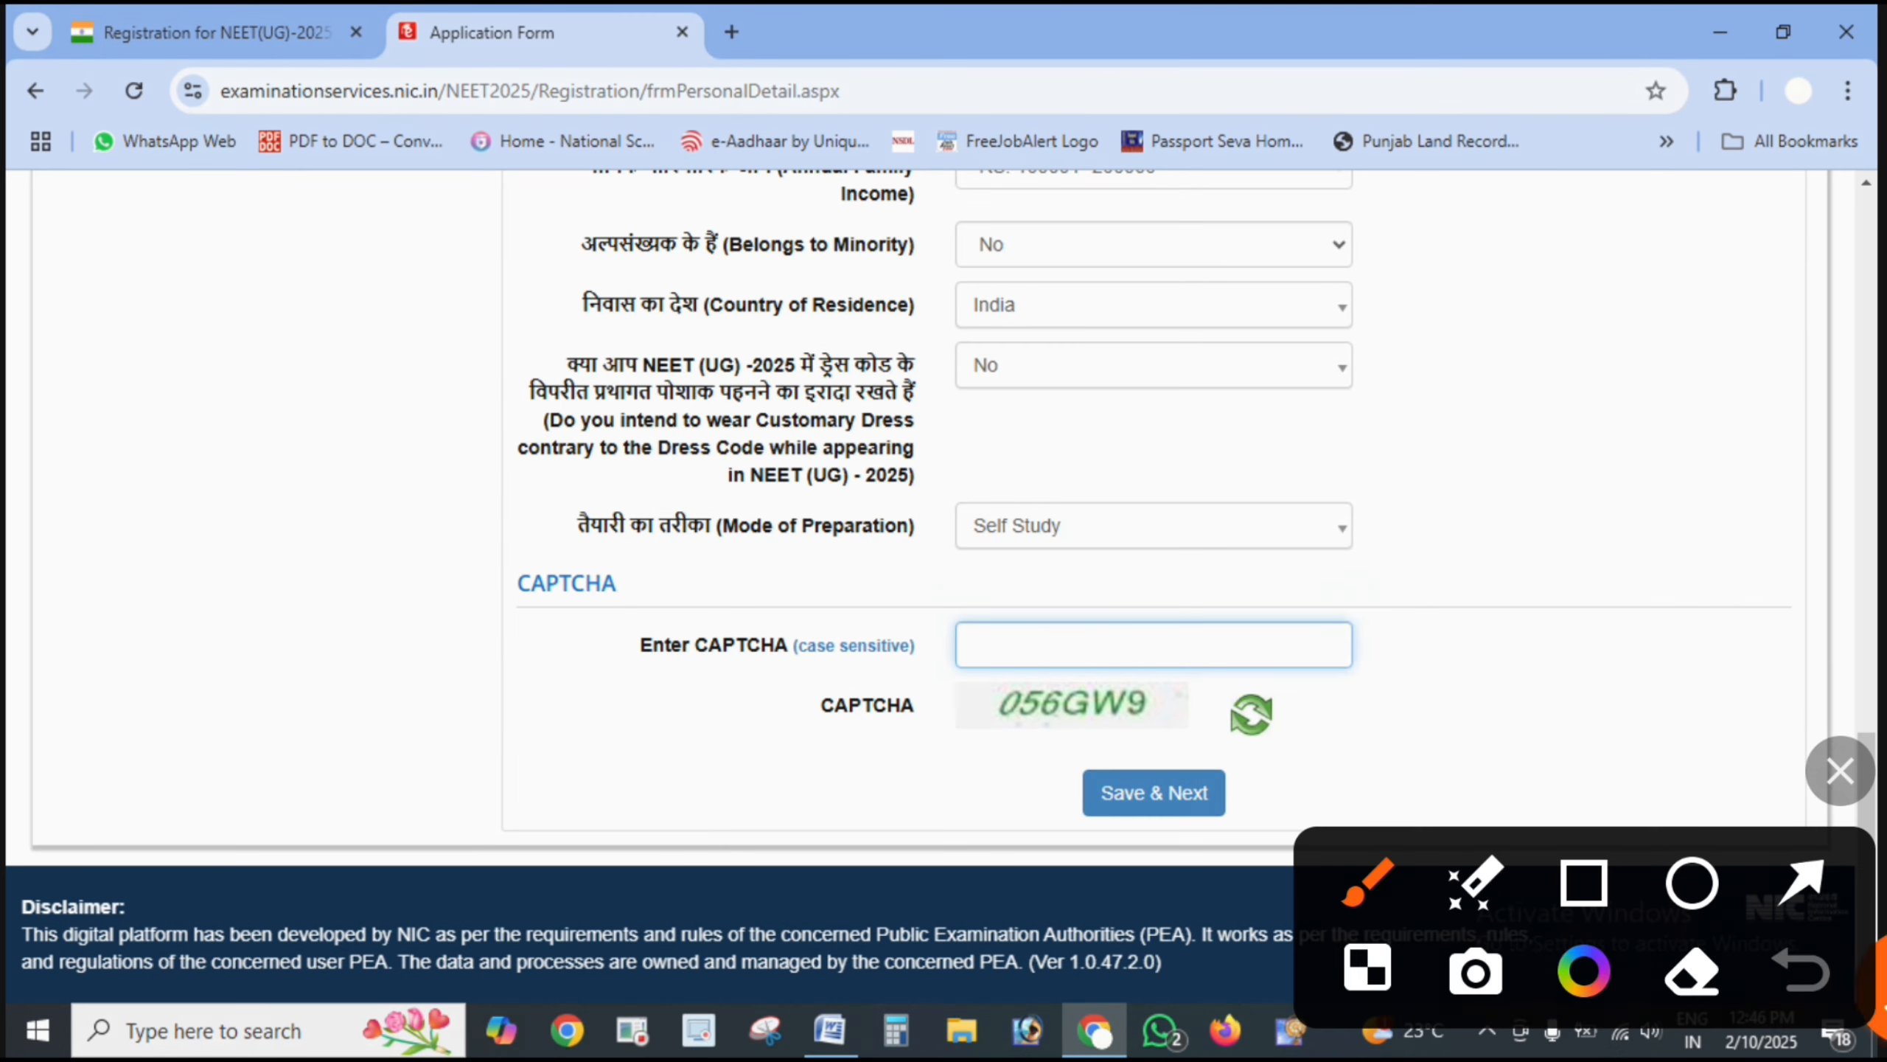
- Point out the CAPTCHA image, its entry box and the Save & Next button
{"action": "left_click_drag", "start_coordinate": [1371, 735], "coordinate": [1151, 713]}
{"action": "left_click_drag", "start_coordinate": [1441, 609], "coordinate": [1198, 641]}
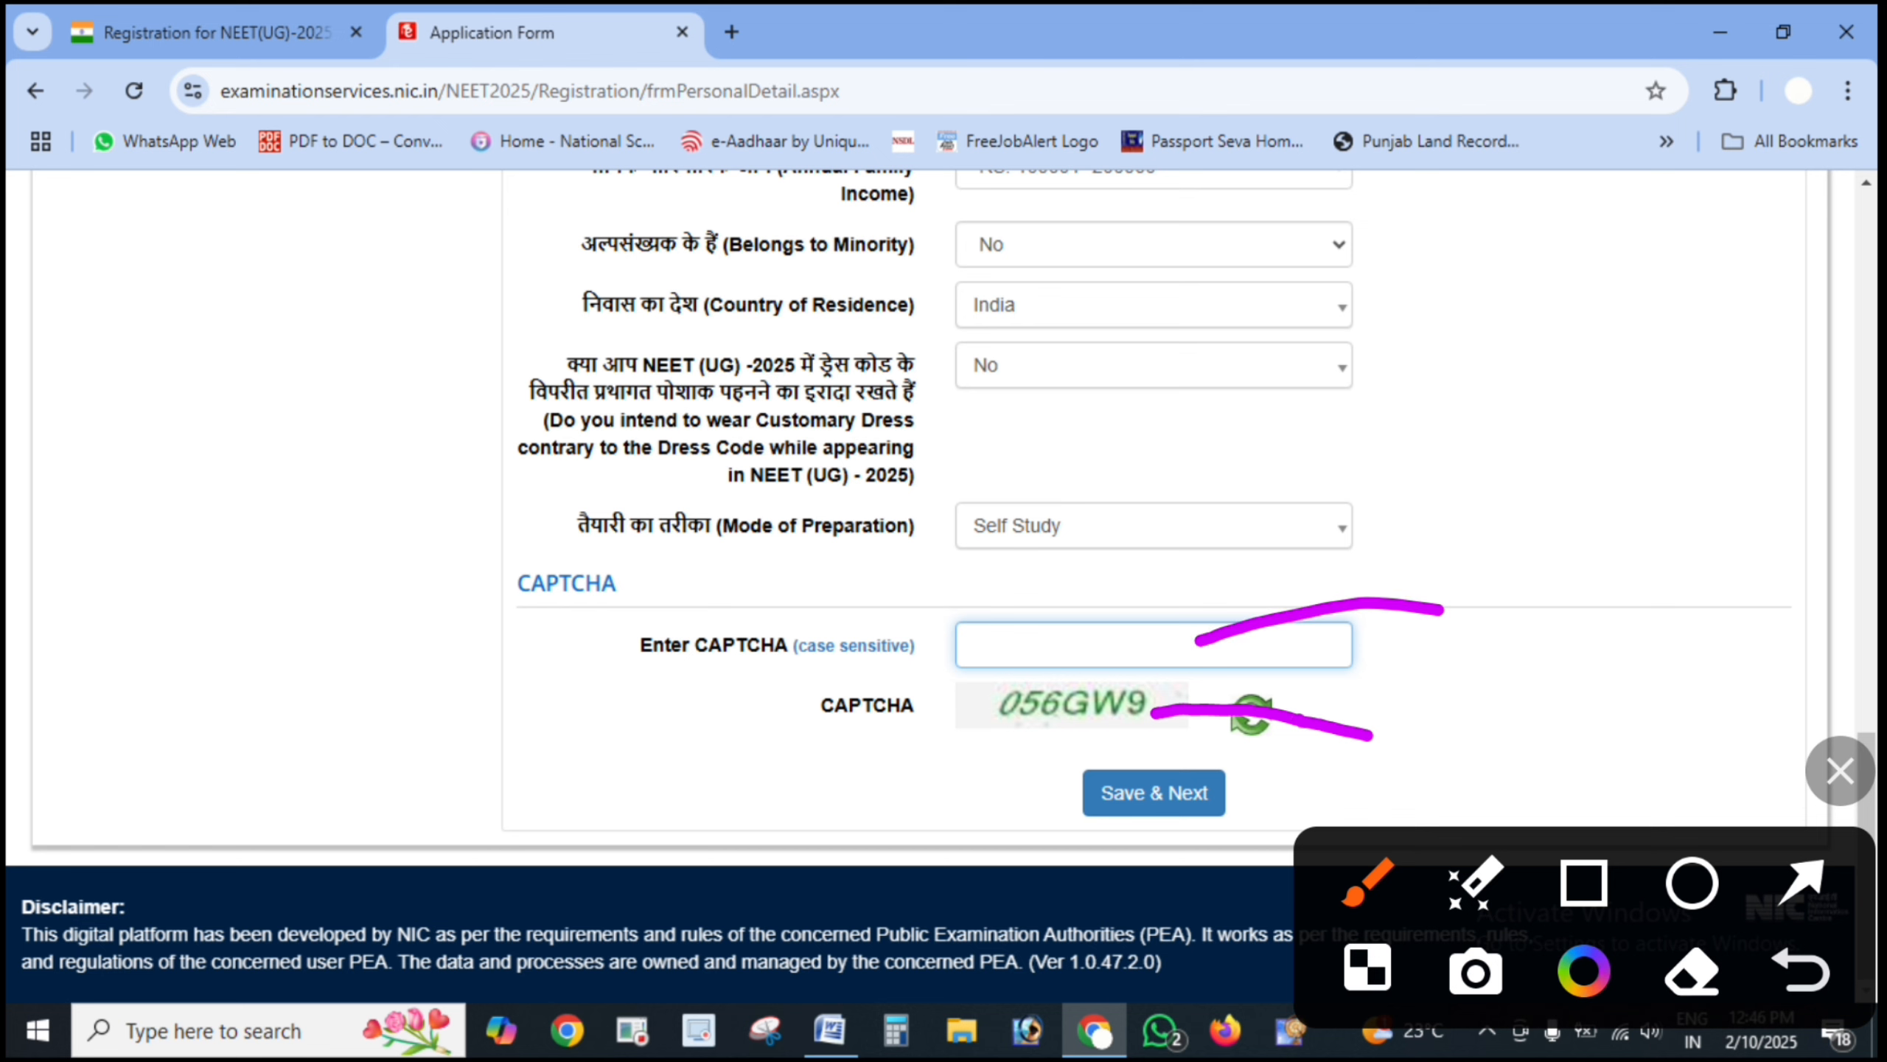
{"action": "mouse_move", "coordinate": [1375, 742]}
{"action": "left_mouse_down"}
{"action": "mouse_move", "coordinate": [1014, 788]}
{"action": "mouse_move", "coordinate": [1148, 754]}
{"action": "left_mouse_up"}
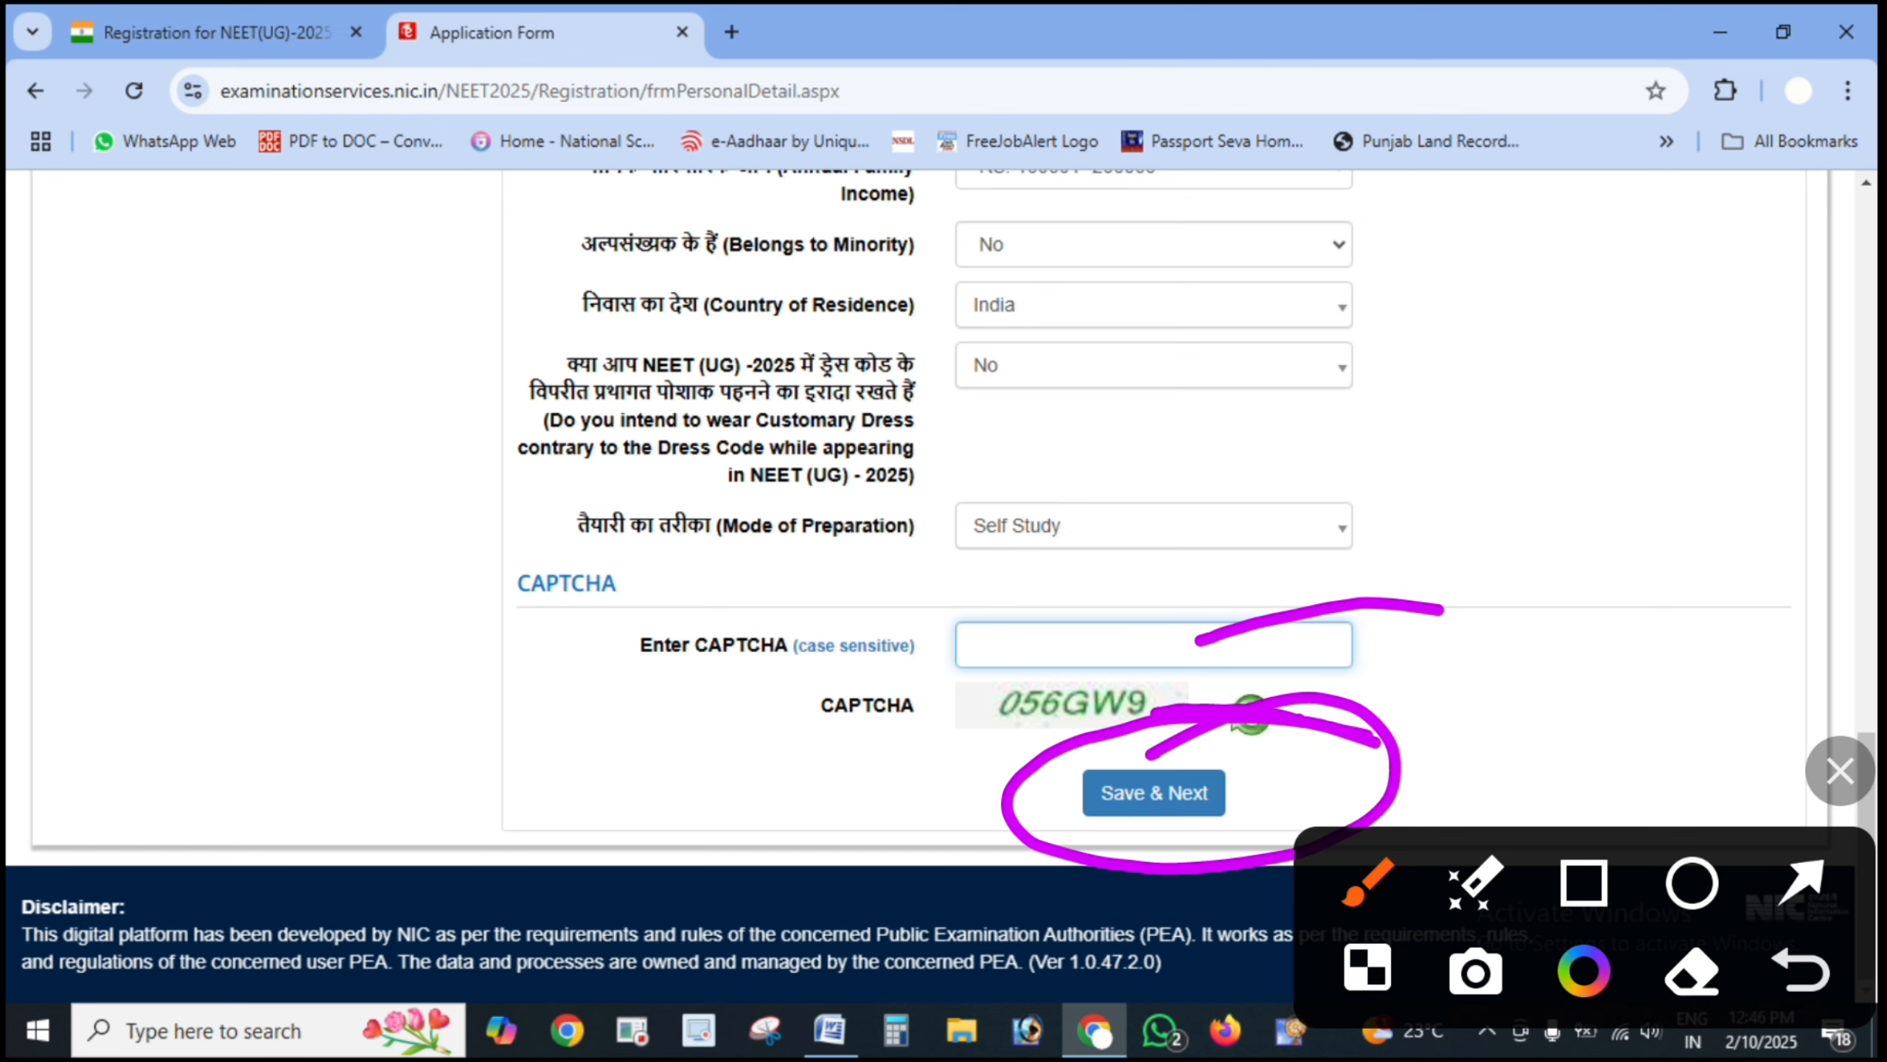
{"action": "key", "text": "Escape"}
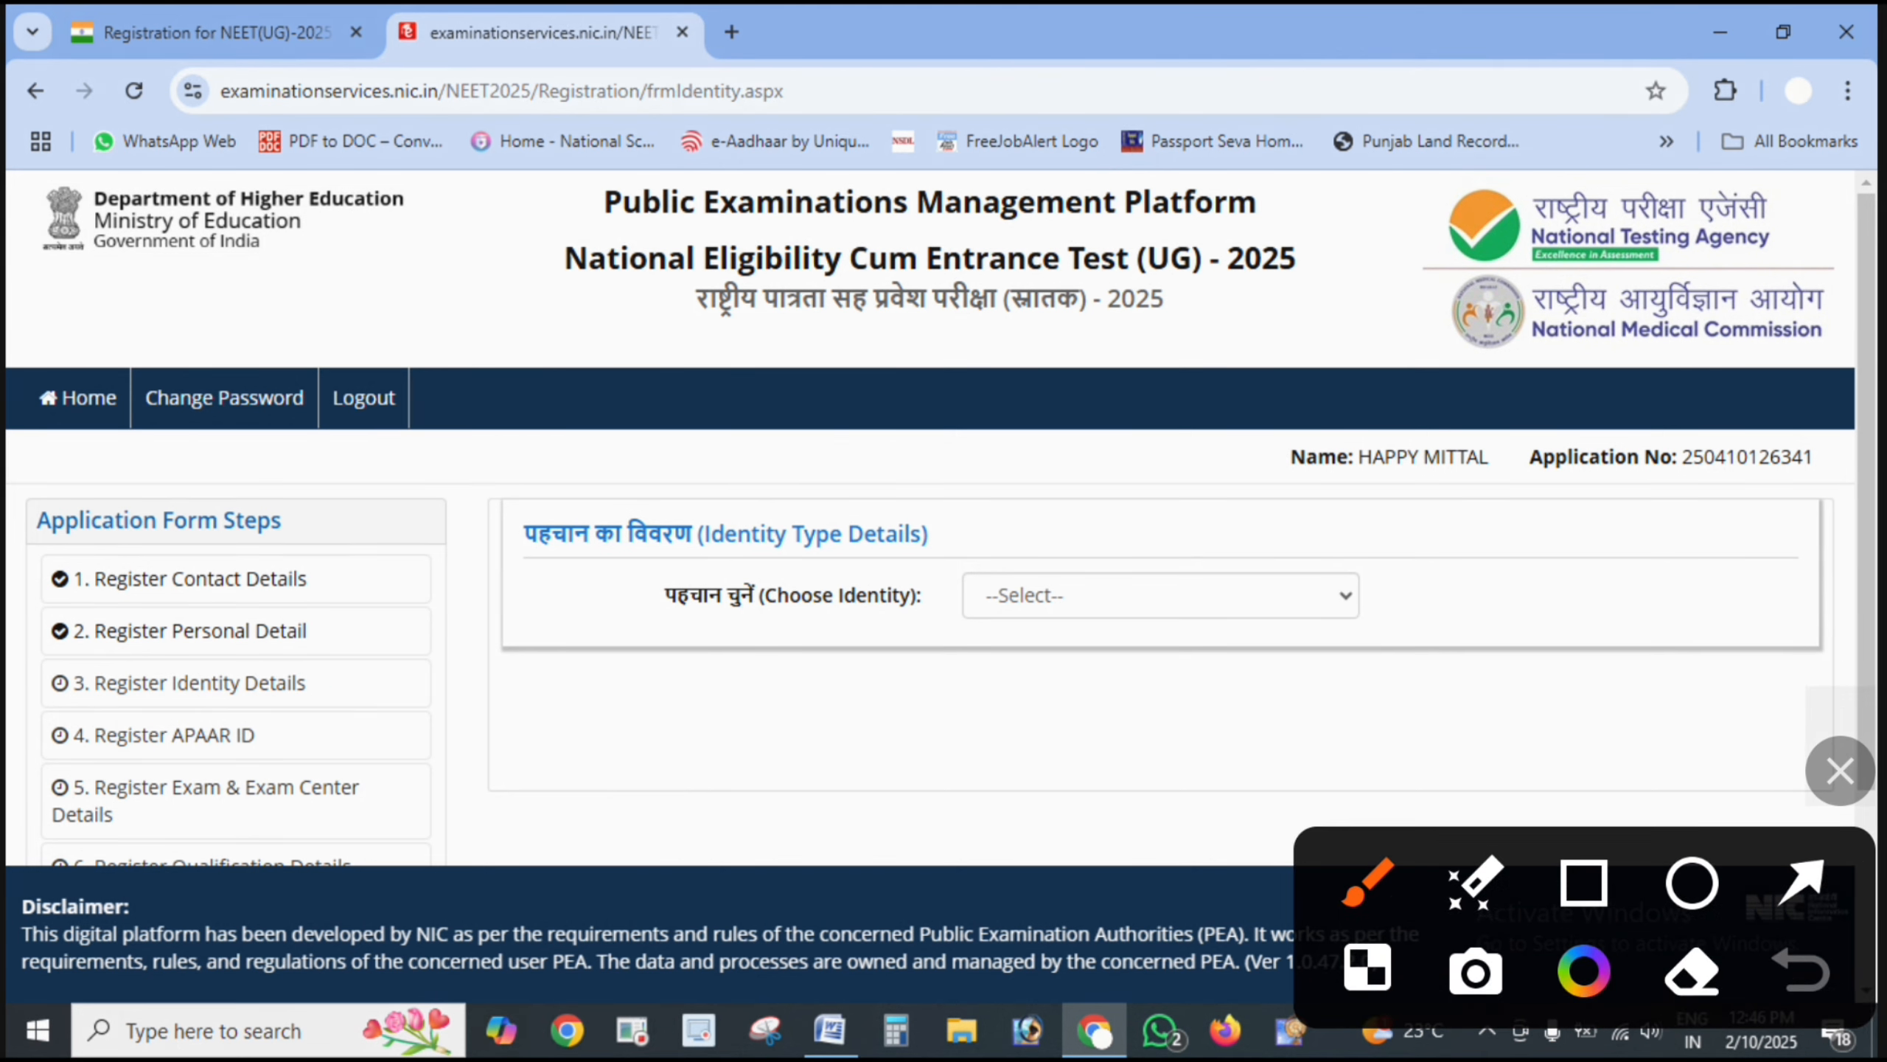
- Mark the Identity Type Details section and the Choose Identity question, then expand its list
{"action": "mouse_move", "coordinate": [1405, 527]}
{"action": "left_mouse_down"}
{"action": "mouse_move", "coordinate": [788, 460]}
{"action": "mouse_move", "coordinate": [1508, 591]}
{"action": "mouse_move", "coordinate": [971, 508]}
{"action": "left_mouse_up"}
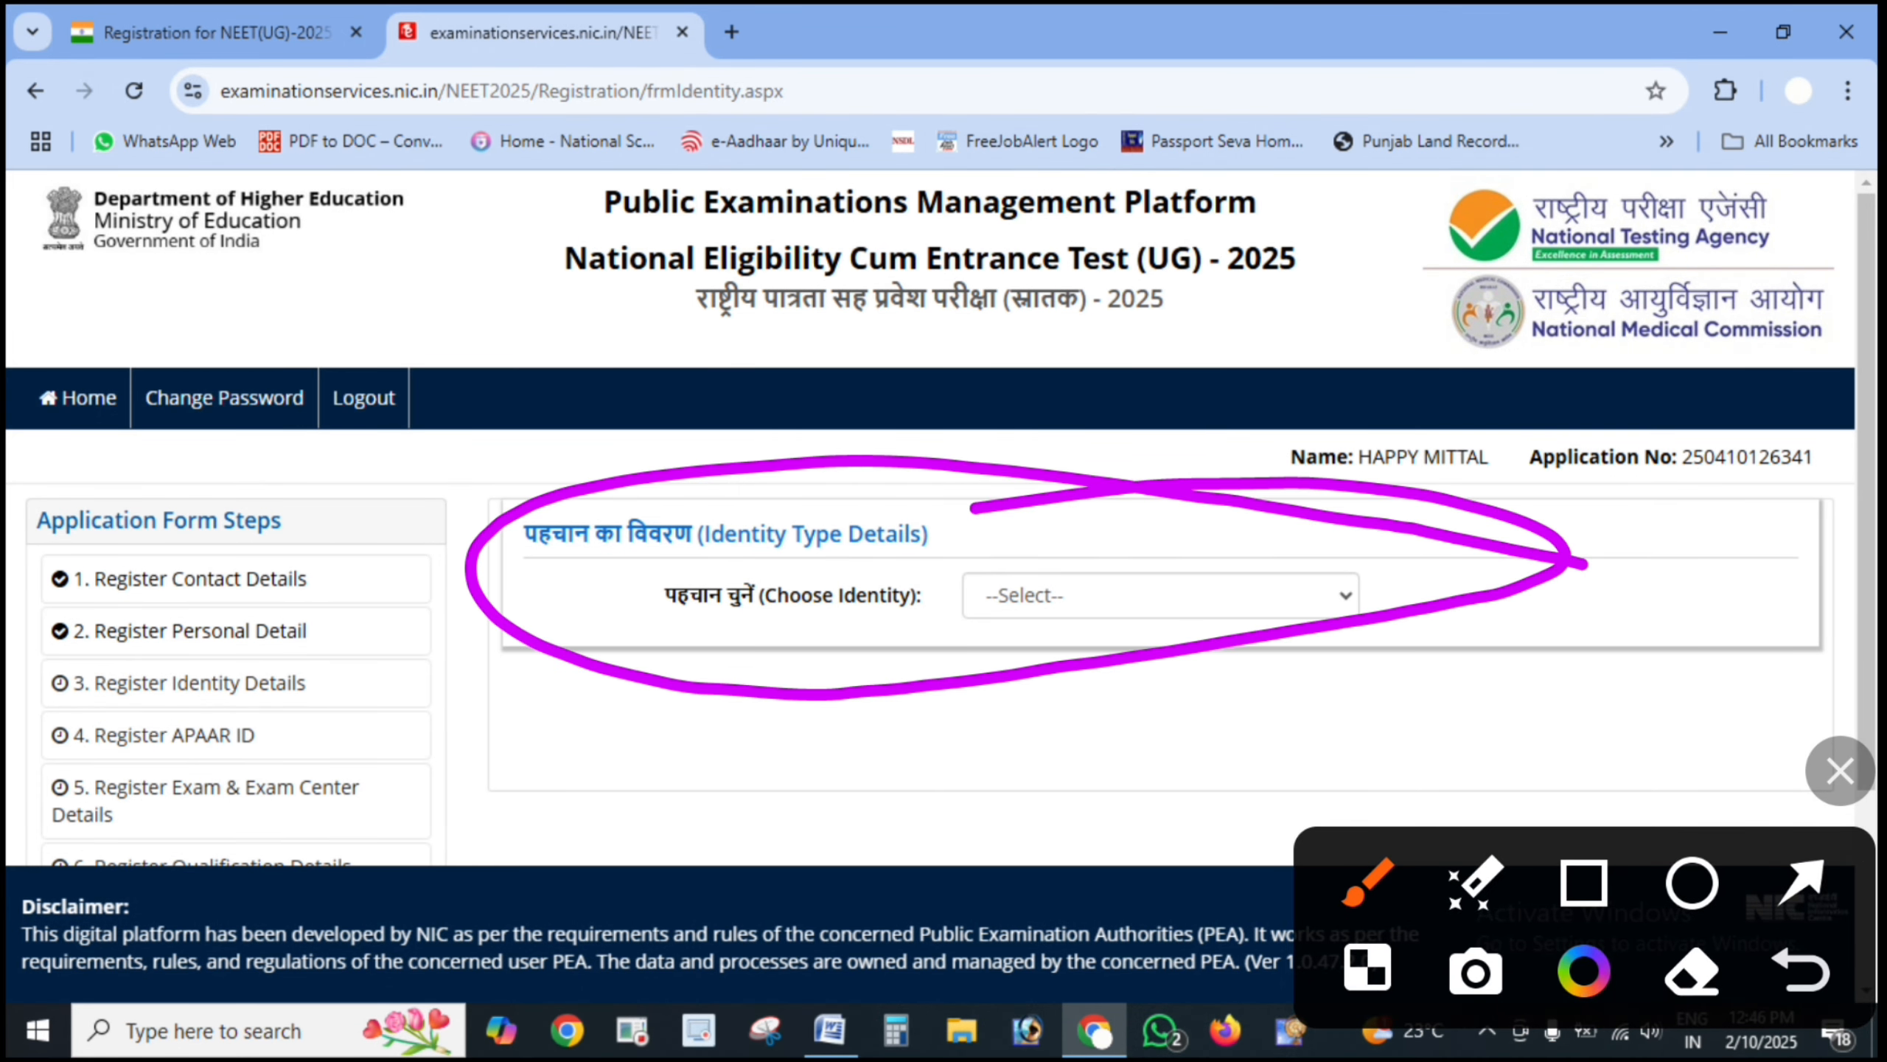
{"action": "left_click_drag", "start_coordinate": [769, 487], "coordinate": [1153, 436]}
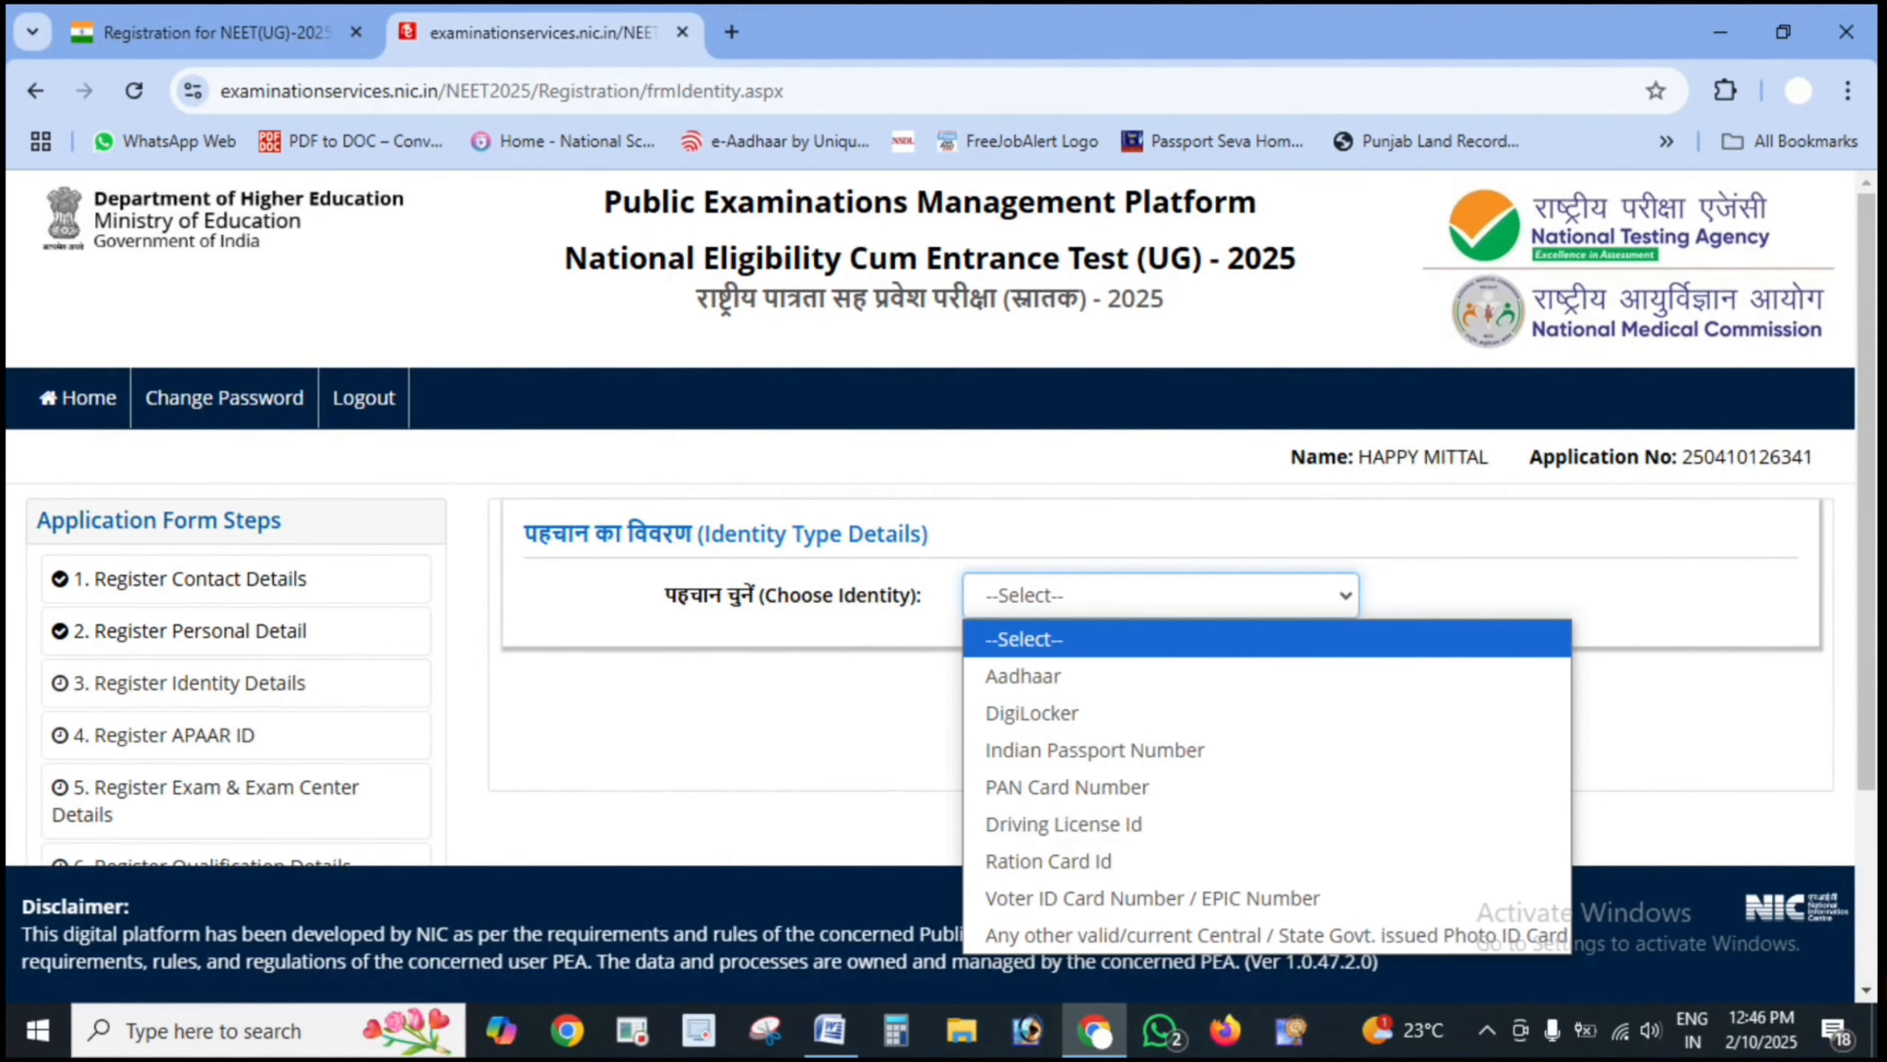
{"action": "left_click", "coordinate": [1840, 771]}
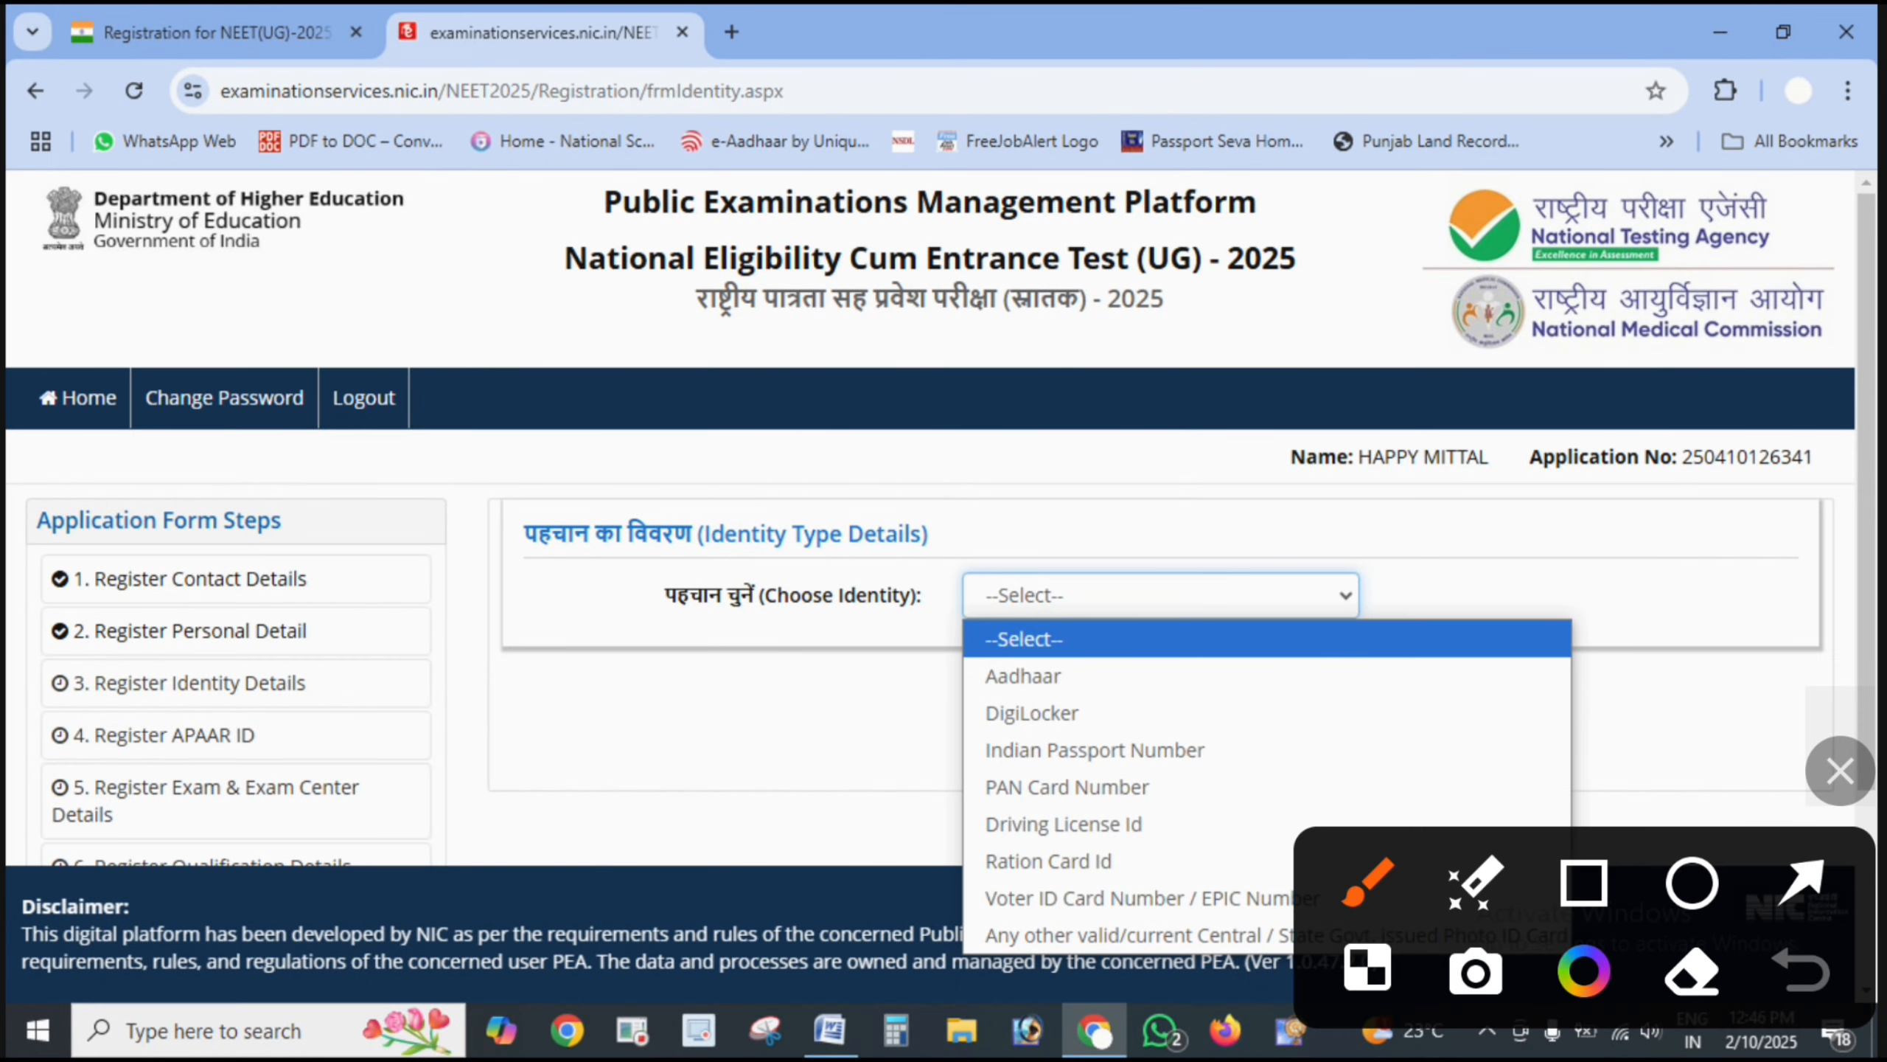
{"action": "left_click_drag", "start_coordinate": [1841, 771], "coordinate": [1824, 90]}
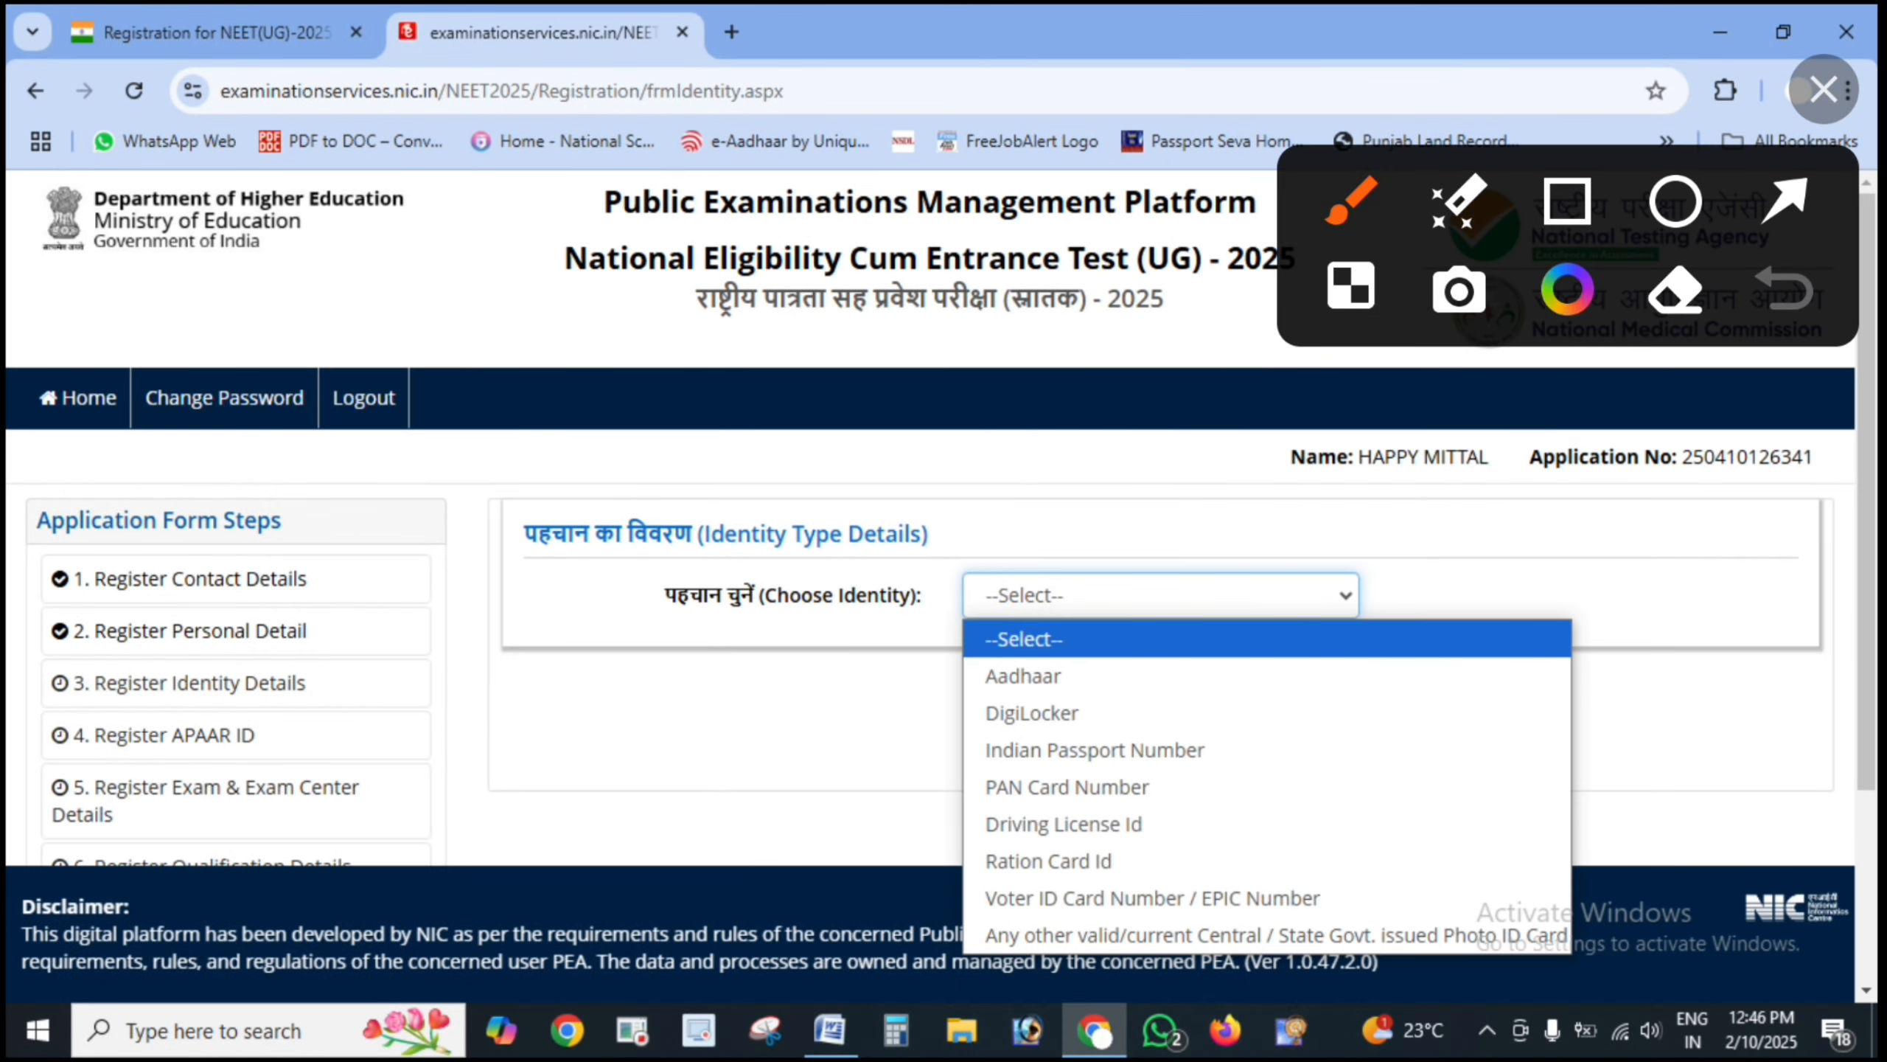
- Point out each identity option, from Aadhaar and DigiLocker to Voter ID and government photo ID
{"action": "left_click", "coordinate": [1787, 201]}
{"action": "left_click_drag", "start_coordinate": [1459, 655], "coordinate": [1089, 677]}
{"action": "left_click_drag", "start_coordinate": [1273, 722], "coordinate": [1065, 710]}
{"action": "left_click_drag", "start_coordinate": [1431, 756], "coordinate": [1197, 749]}
{"action": "mouse_move", "coordinate": [1376, 809]}
{"action": "left_mouse_down"}
{"action": "mouse_move", "coordinate": [1150, 788]}
{"action": "mouse_move", "coordinate": [1159, 826]}
{"action": "left_mouse_up"}
{"action": "left_click_drag", "start_coordinate": [1341, 878], "coordinate": [1150, 861]}
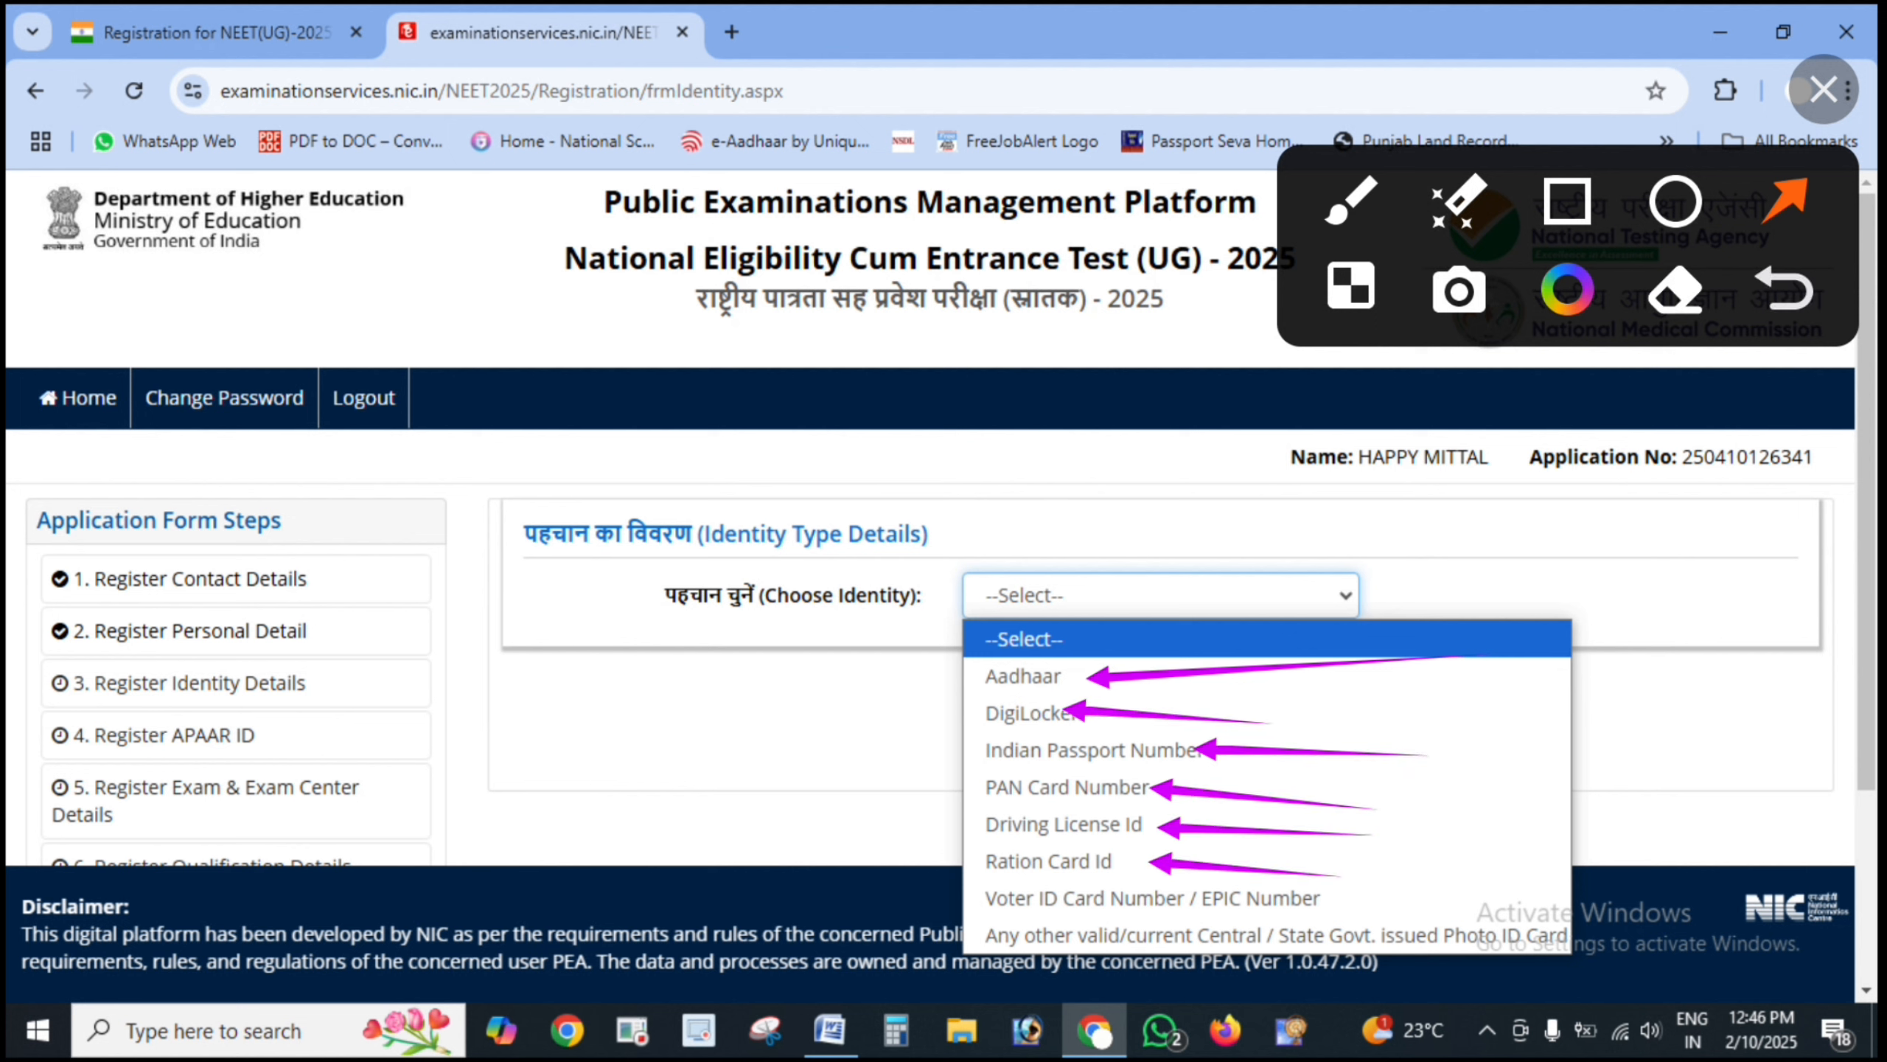
{"action": "left_click_drag", "start_coordinate": [1504, 891], "coordinate": [1309, 889]}
{"action": "left_click_drag", "start_coordinate": [1635, 914], "coordinate": [1404, 934]}
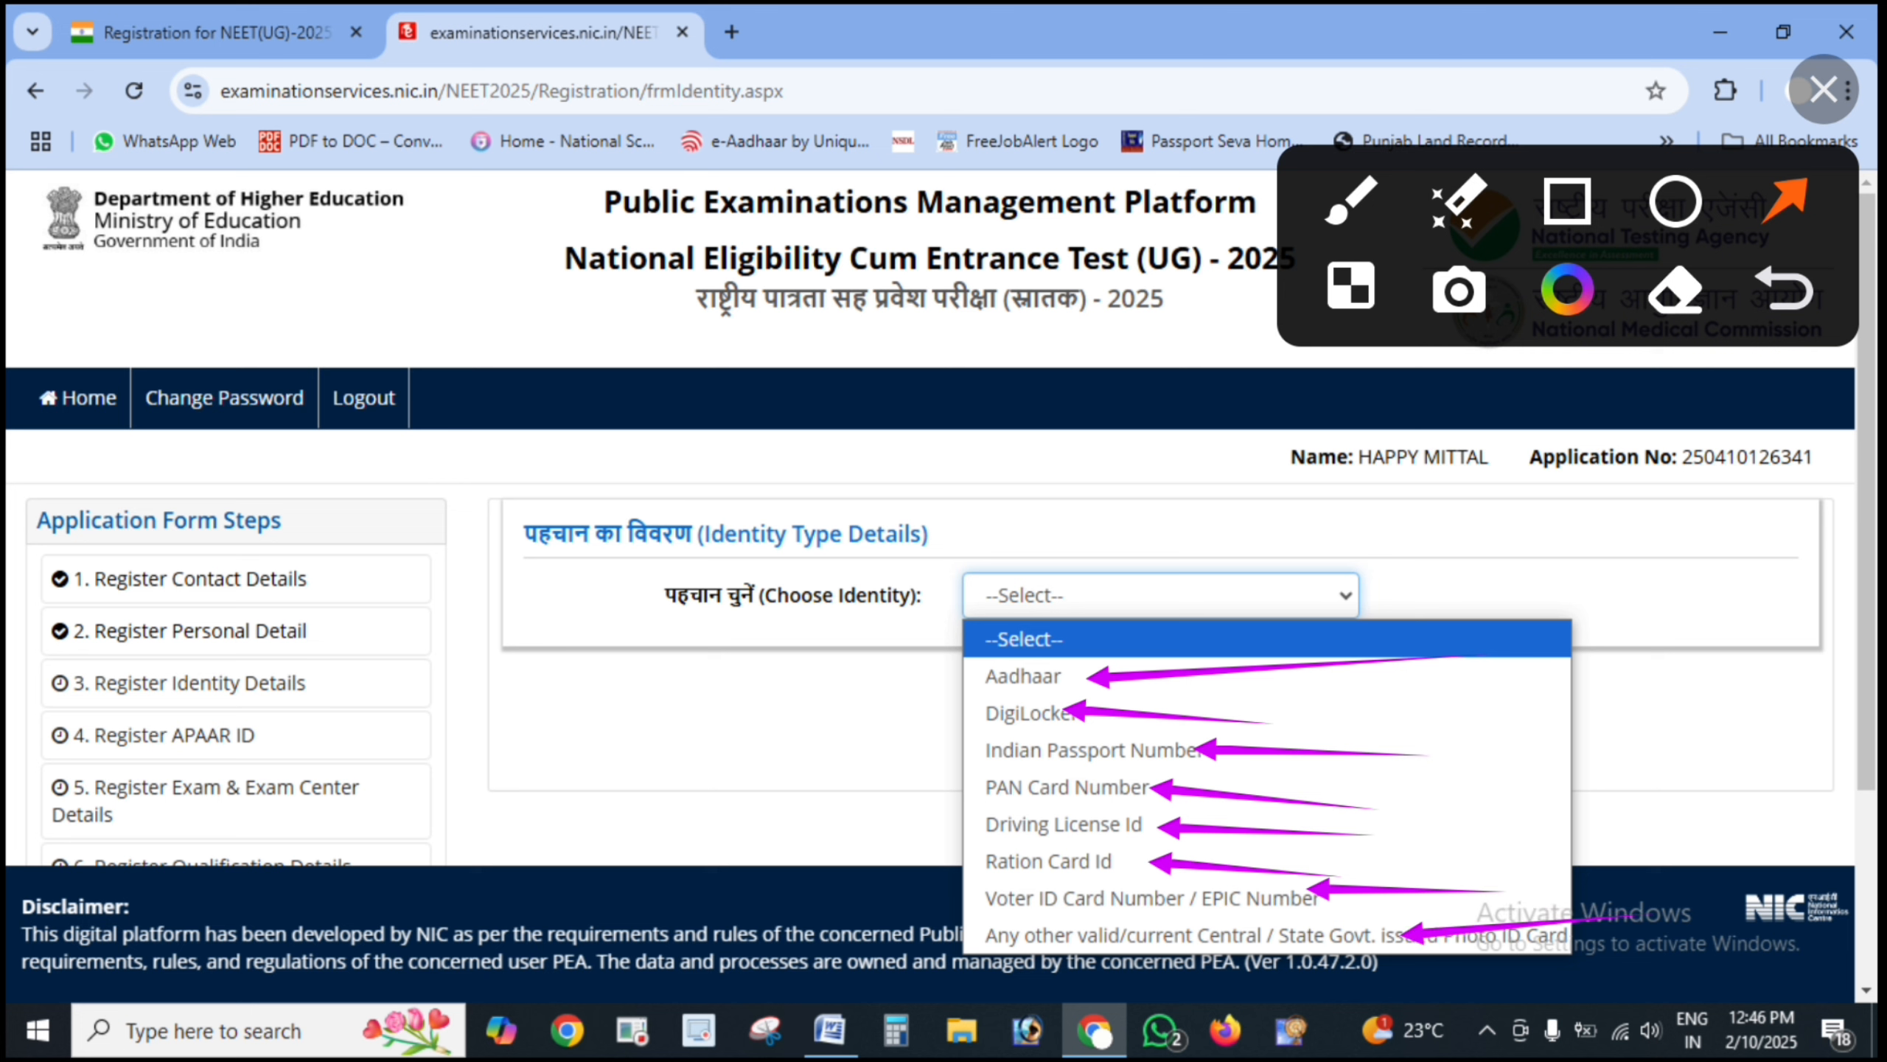
{"action": "left_click", "coordinate": [1824, 90]}
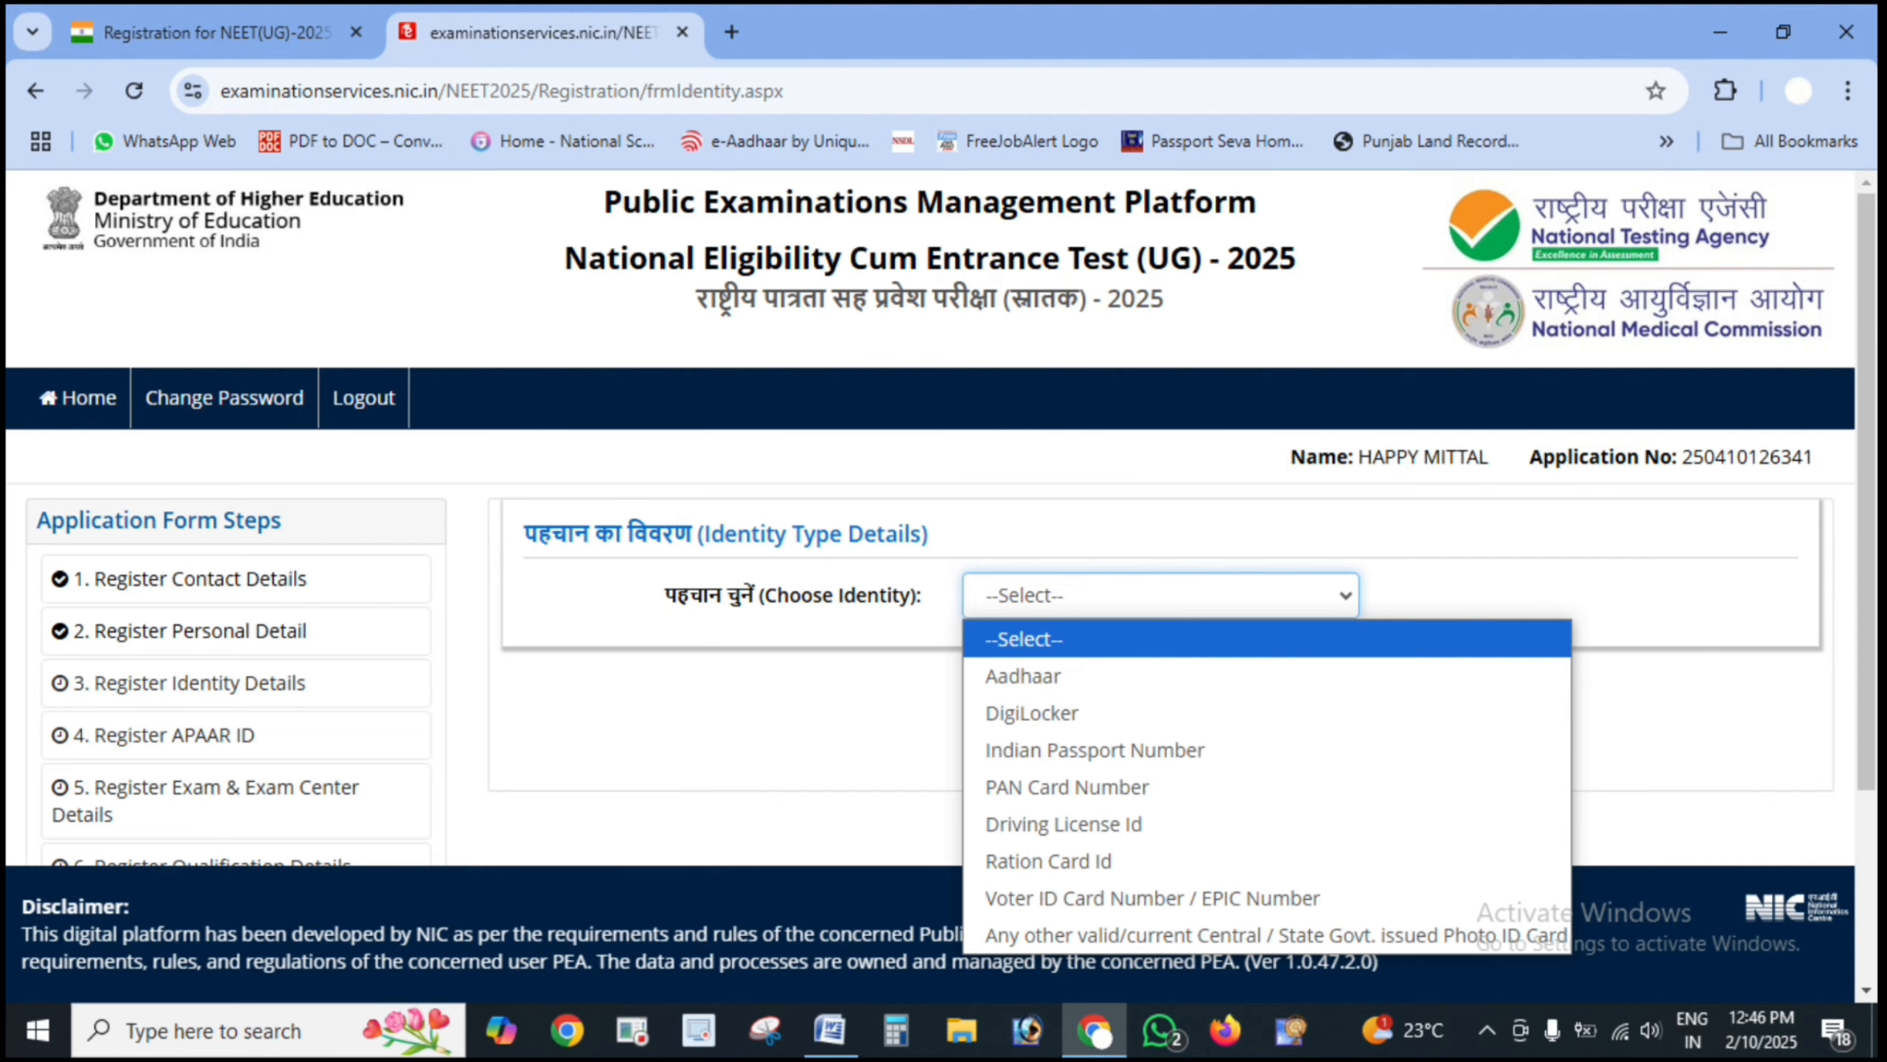
- Choose Aadhaar as the identity type and point out the Aadhaar consent statement
{"action": "left_click", "coordinate": [1023, 675]}
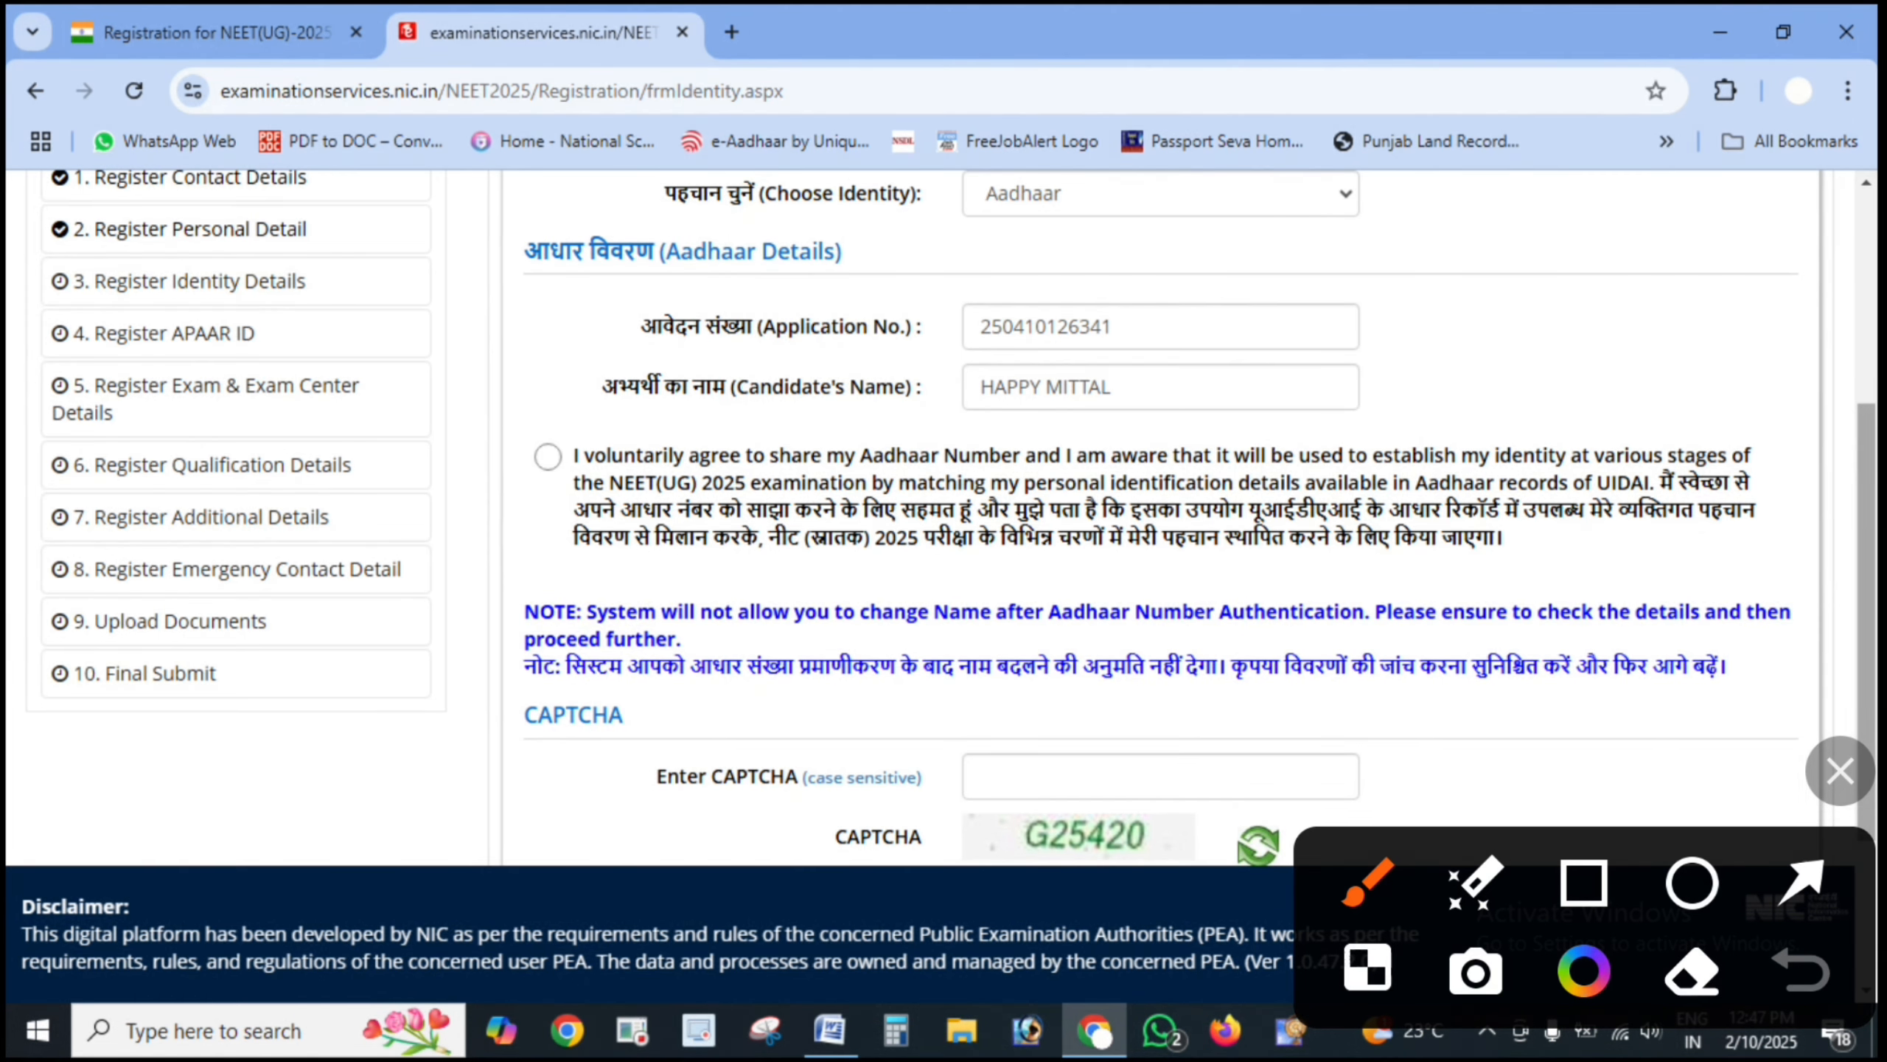
{"action": "left_click", "coordinate": [1802, 883]}
{"action": "left_click_drag", "start_coordinate": [404, 506], "coordinate": [541, 460]}
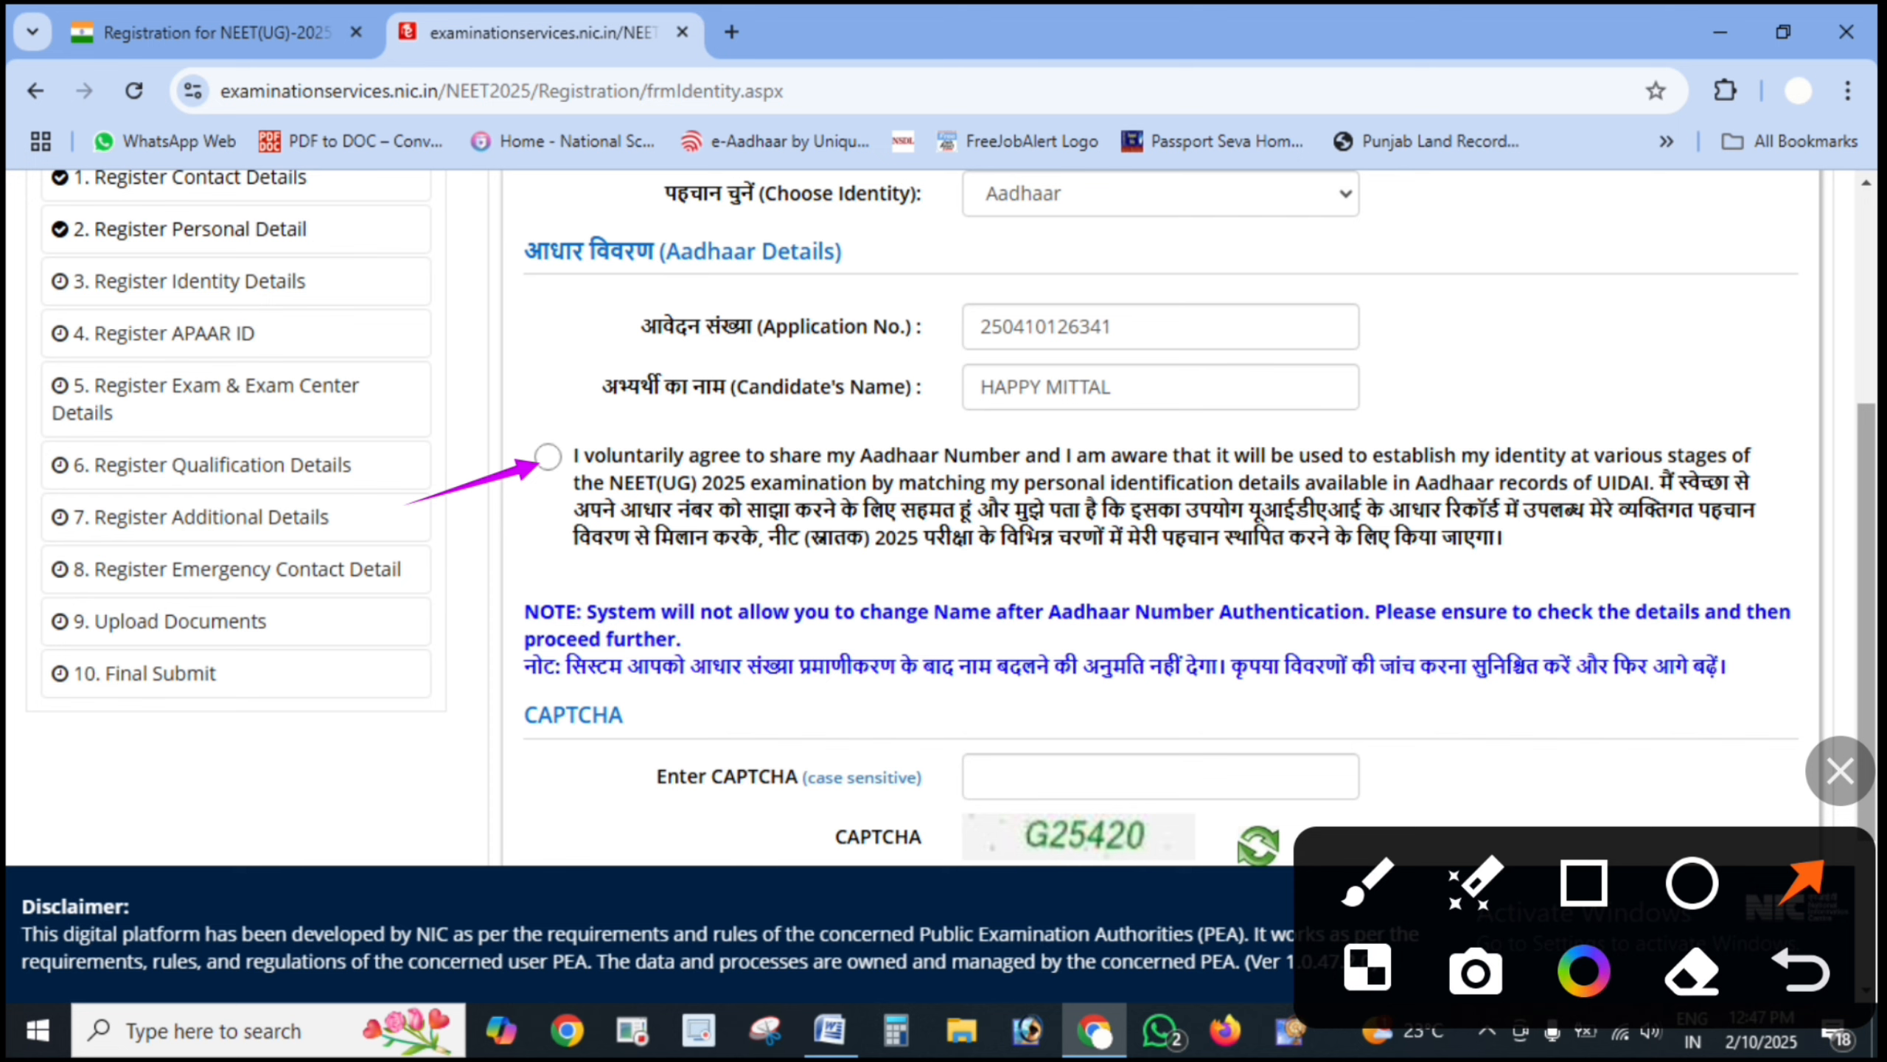
{"action": "left_click", "coordinate": [1840, 771]}
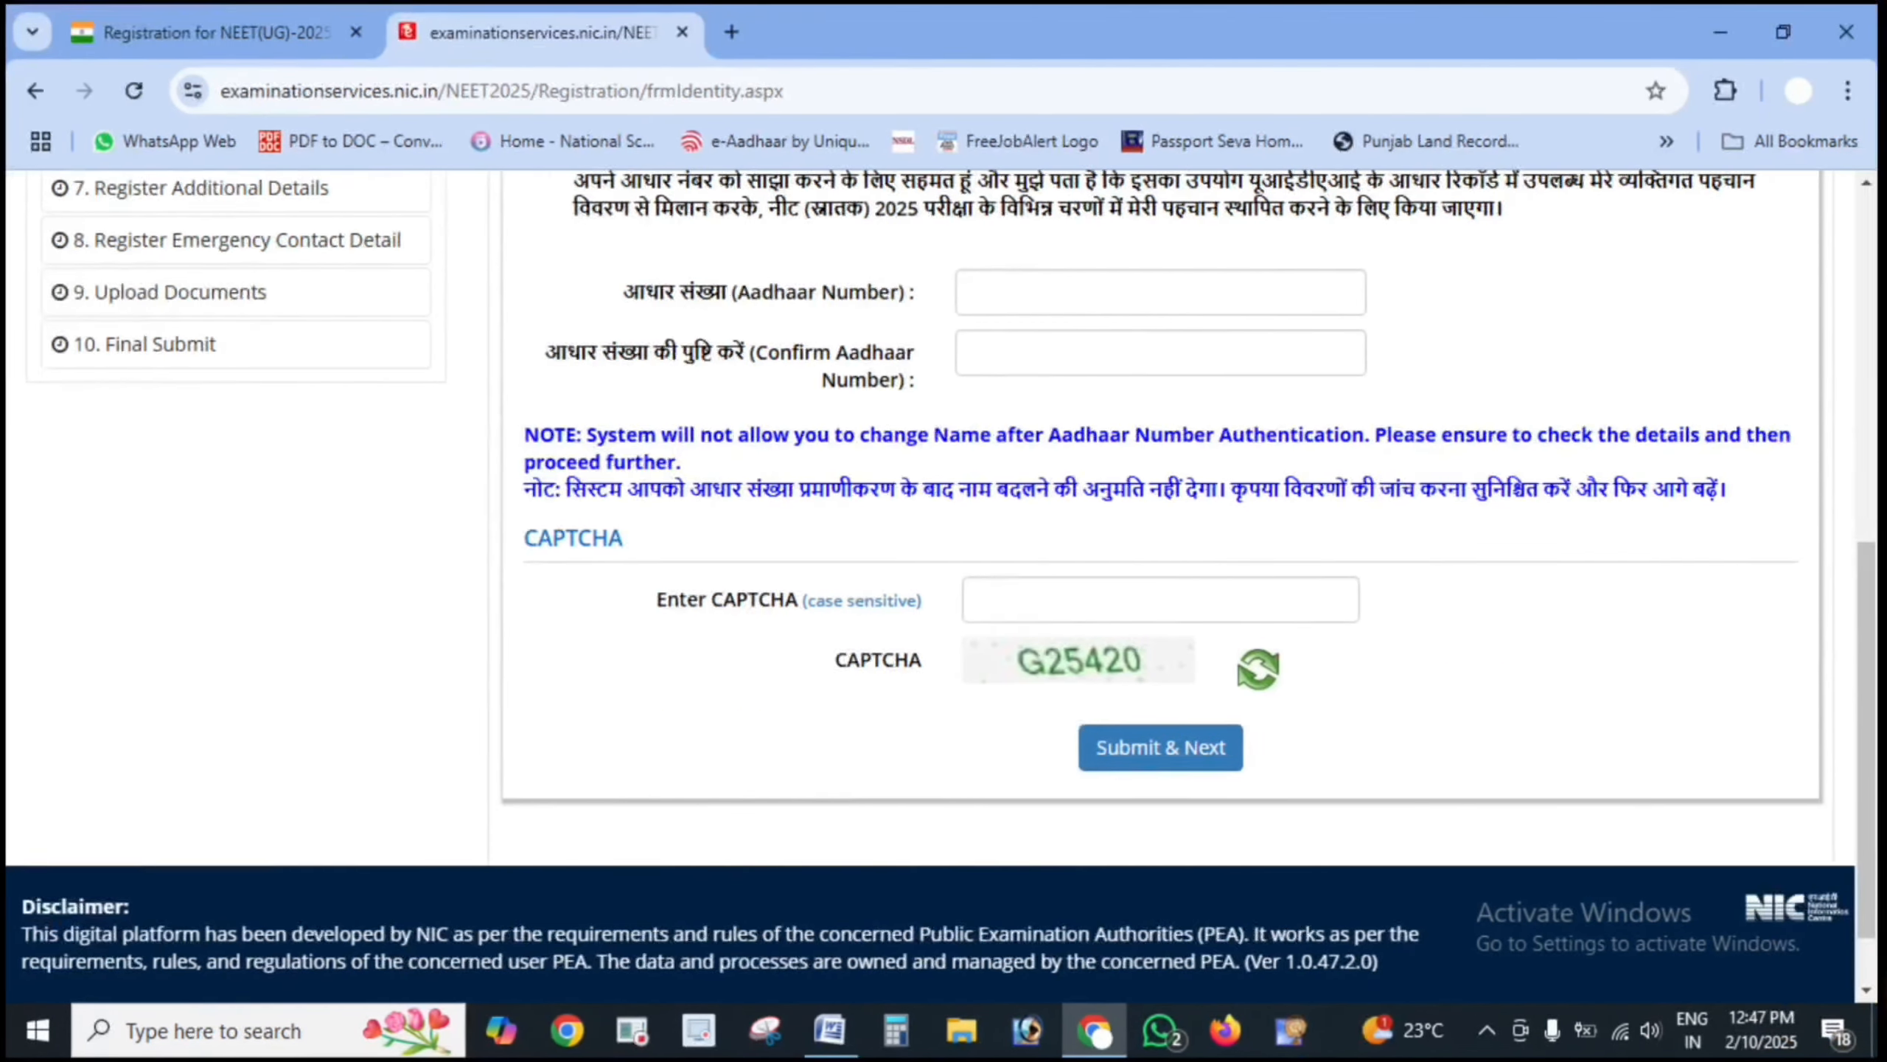
- Highlight the Aadhaar Number and Confirm fields, the CAPTCHA entry and the submit button
{"action": "mouse_move", "coordinate": [1456, 289]}
{"action": "left_mouse_down"}
{"action": "mouse_move", "coordinate": [1330, 235]}
{"action": "mouse_move", "coordinate": [1389, 317]}
{"action": "mouse_move", "coordinate": [1014, 256]}
{"action": "left_mouse_up"}
{"action": "mouse_move", "coordinate": [1452, 358]}
{"action": "left_mouse_down"}
{"action": "mouse_move", "coordinate": [1110, 283]}
{"action": "mouse_move", "coordinate": [1474, 371]}
{"action": "mouse_move", "coordinate": [1097, 304]}
{"action": "left_mouse_up"}
{"action": "left_click", "coordinate": [1801, 970]}
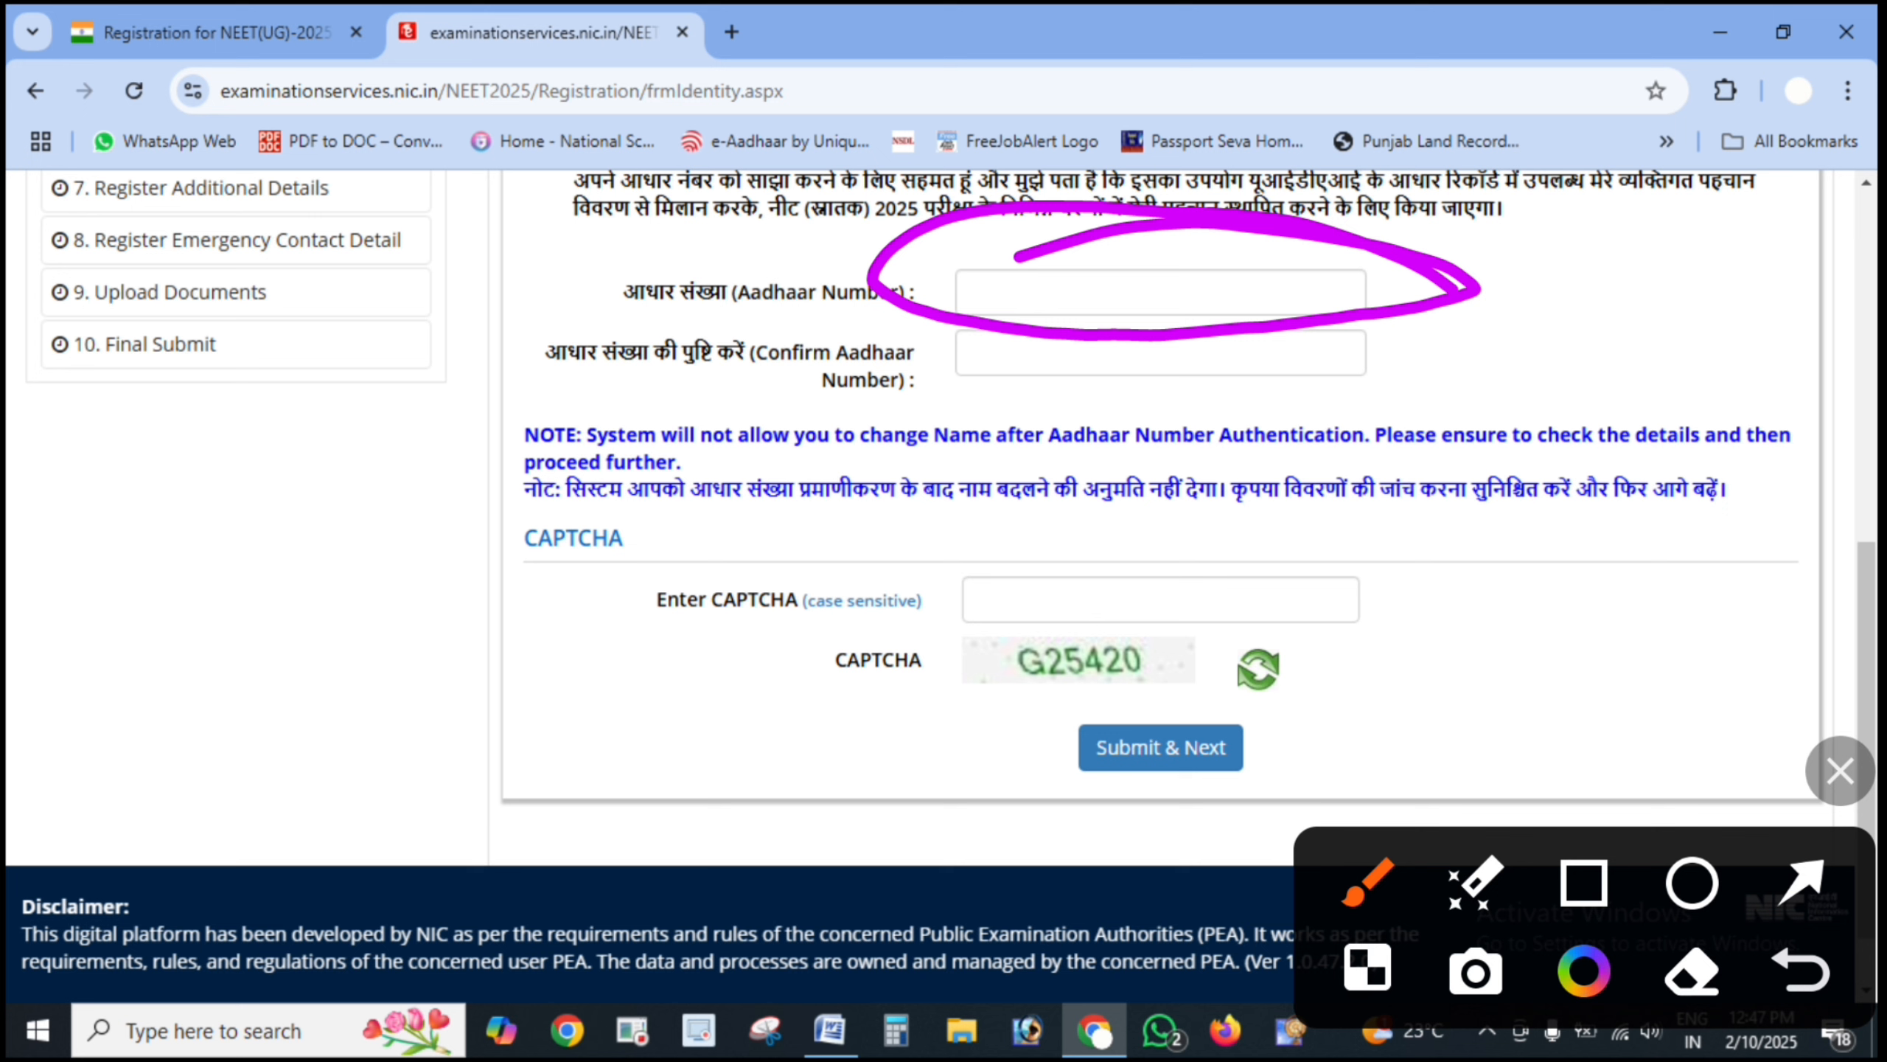
{"action": "left_click", "coordinate": [1801, 970]}
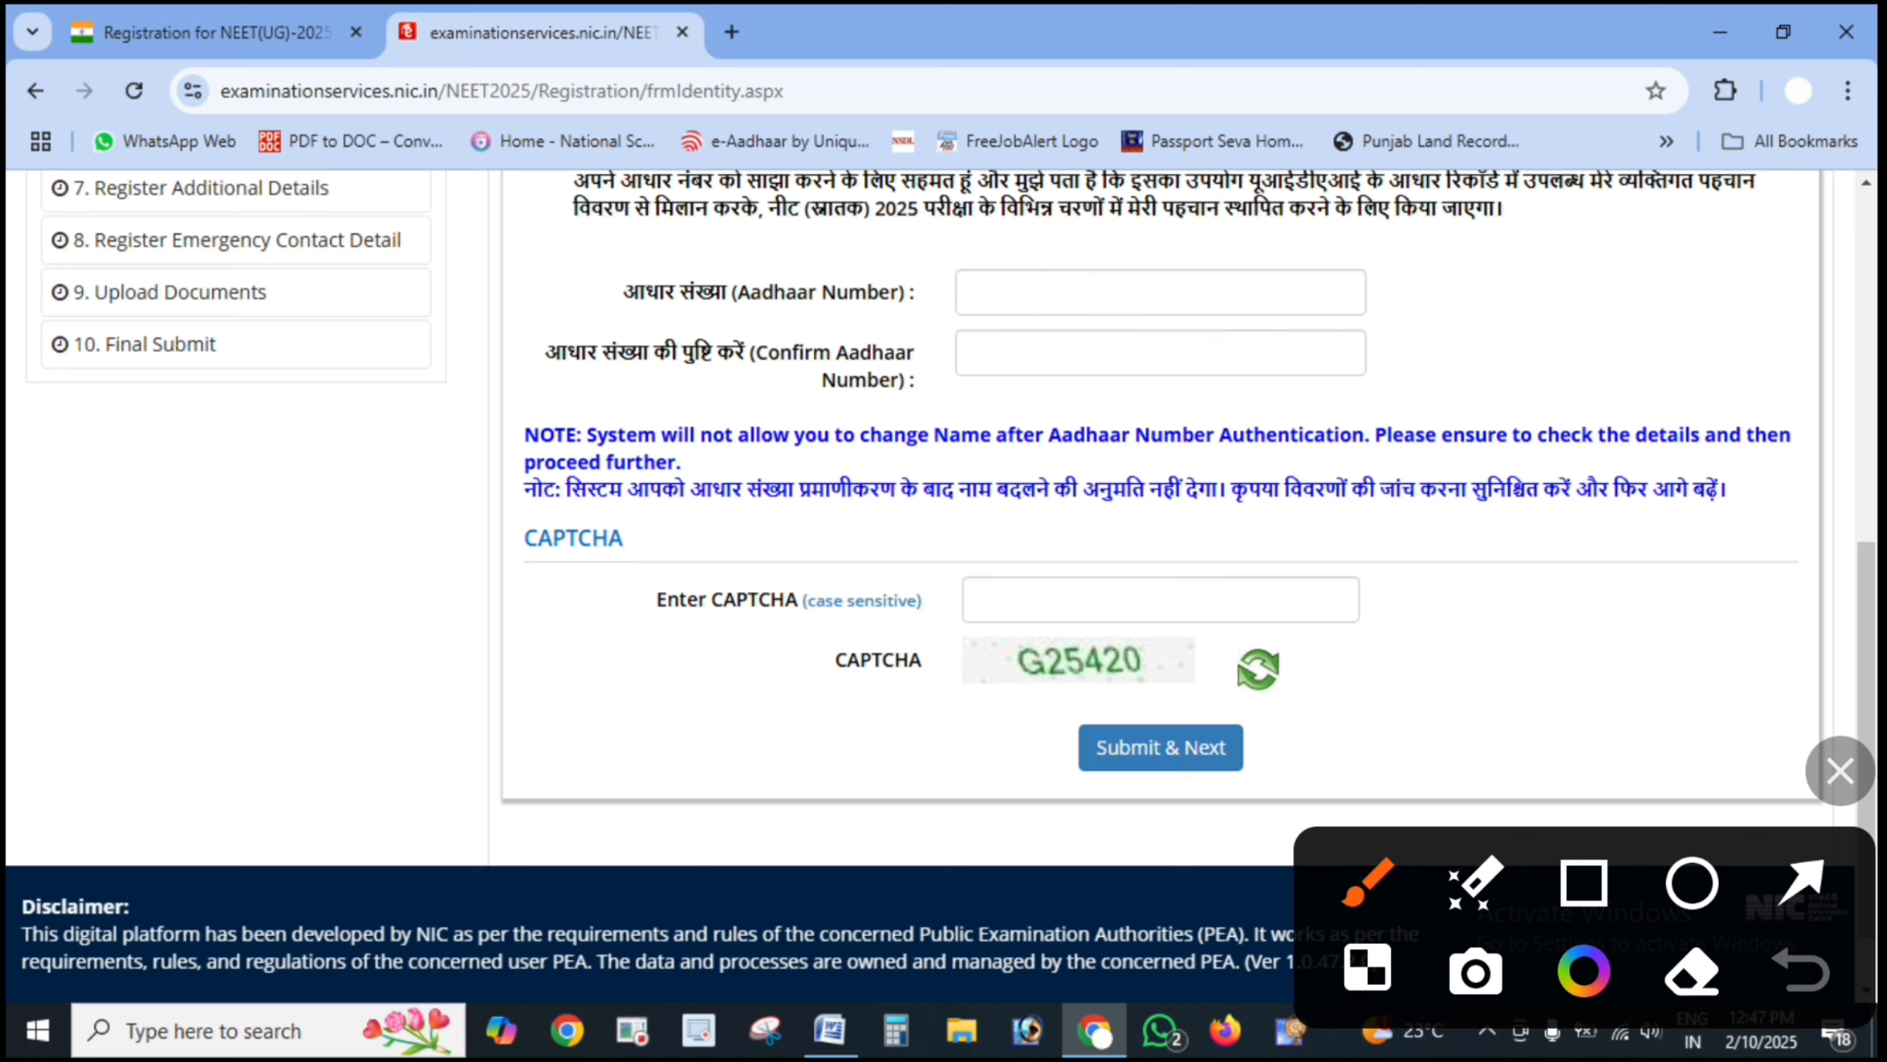
{"action": "left_click", "coordinate": [1801, 882]}
{"action": "left_click_drag", "start_coordinate": [1550, 614], "coordinate": [1250, 590]}
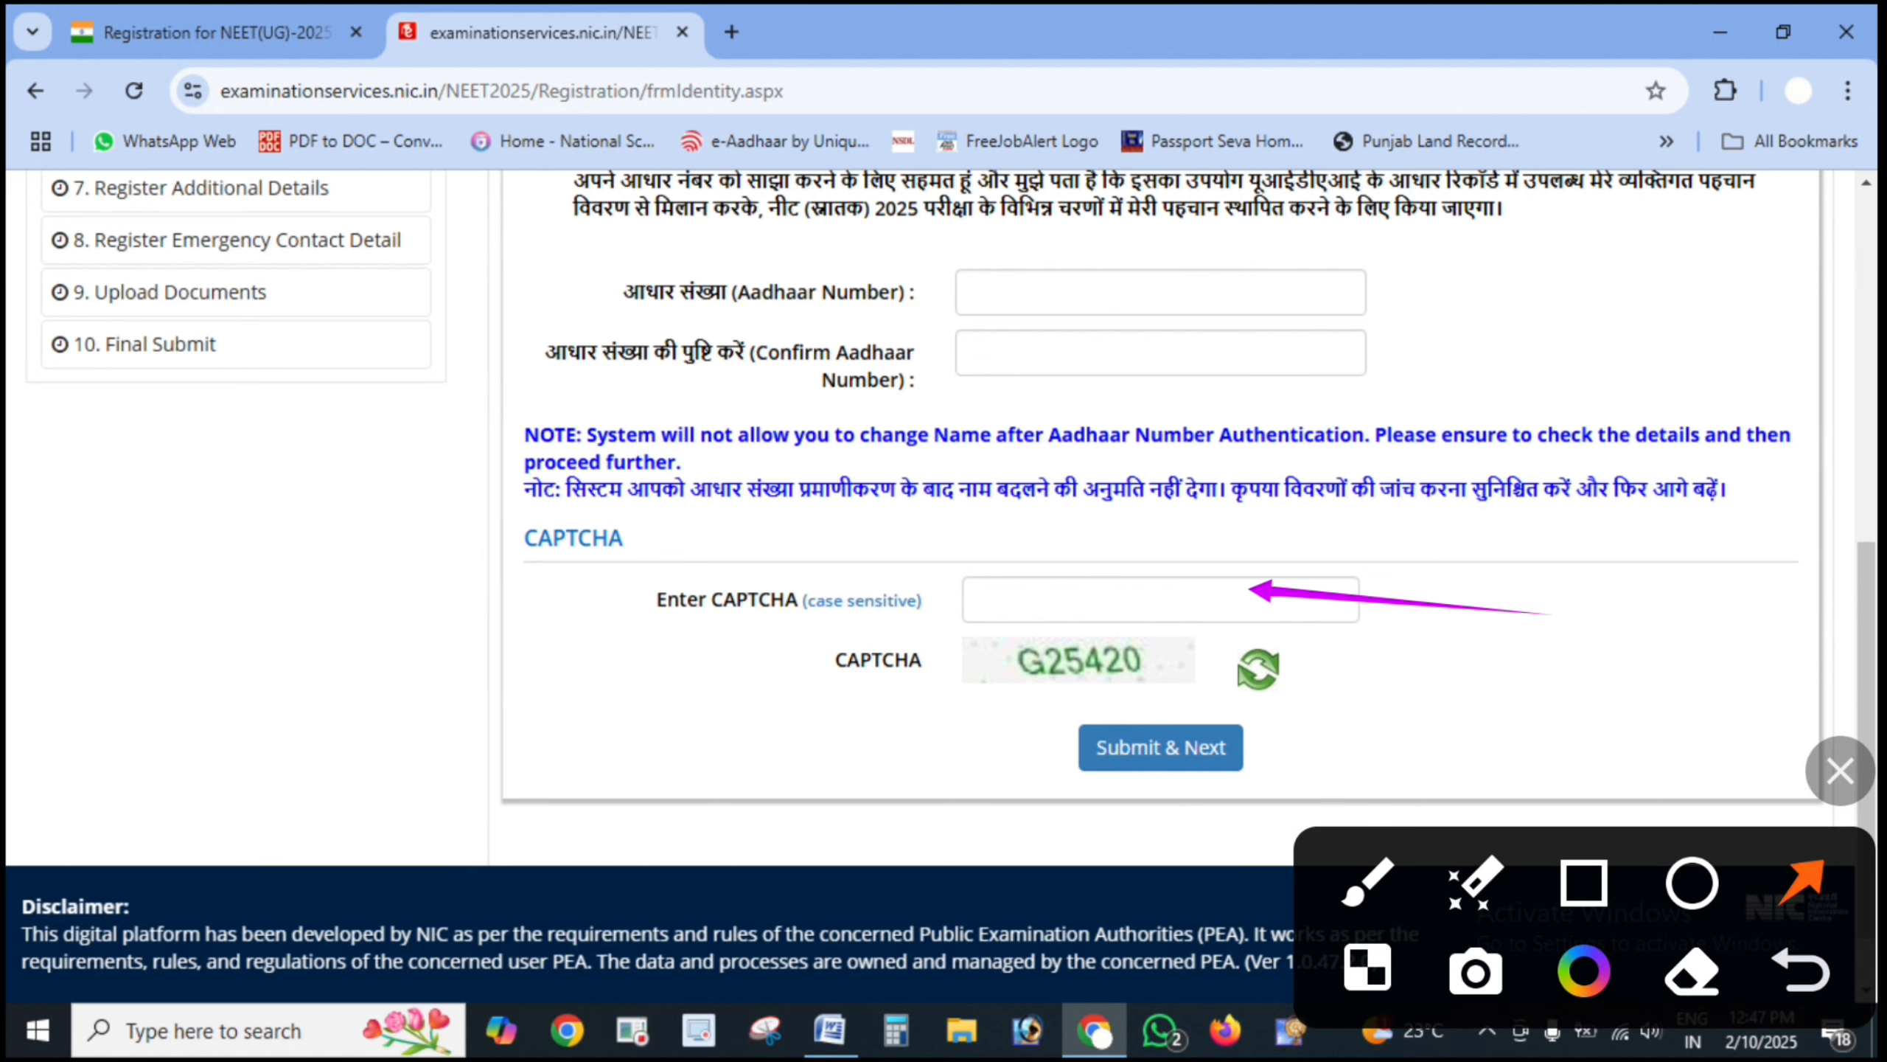
{"action": "left_click_drag", "start_coordinate": [1423, 753], "coordinate": [1209, 749]}
{"action": "left_click", "coordinate": [1840, 771]}
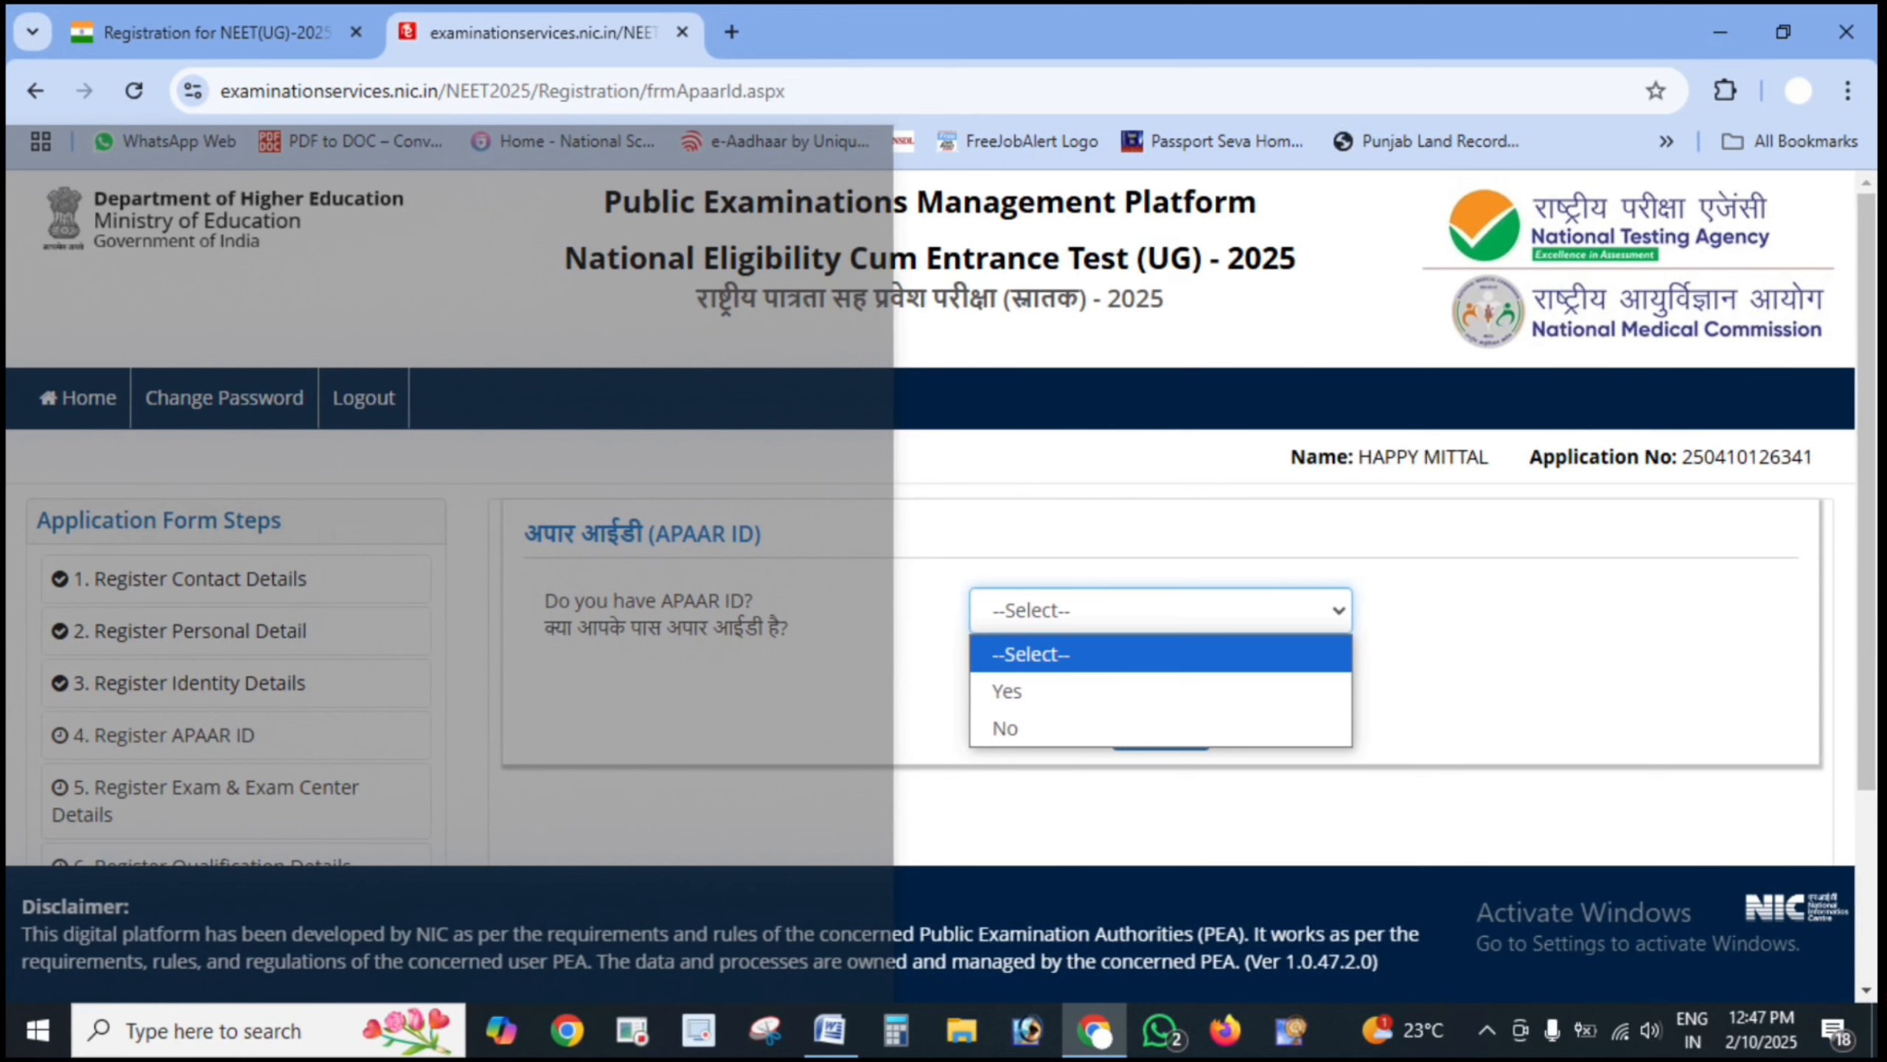
{"action": "left_click", "coordinate": [1874, 989]}
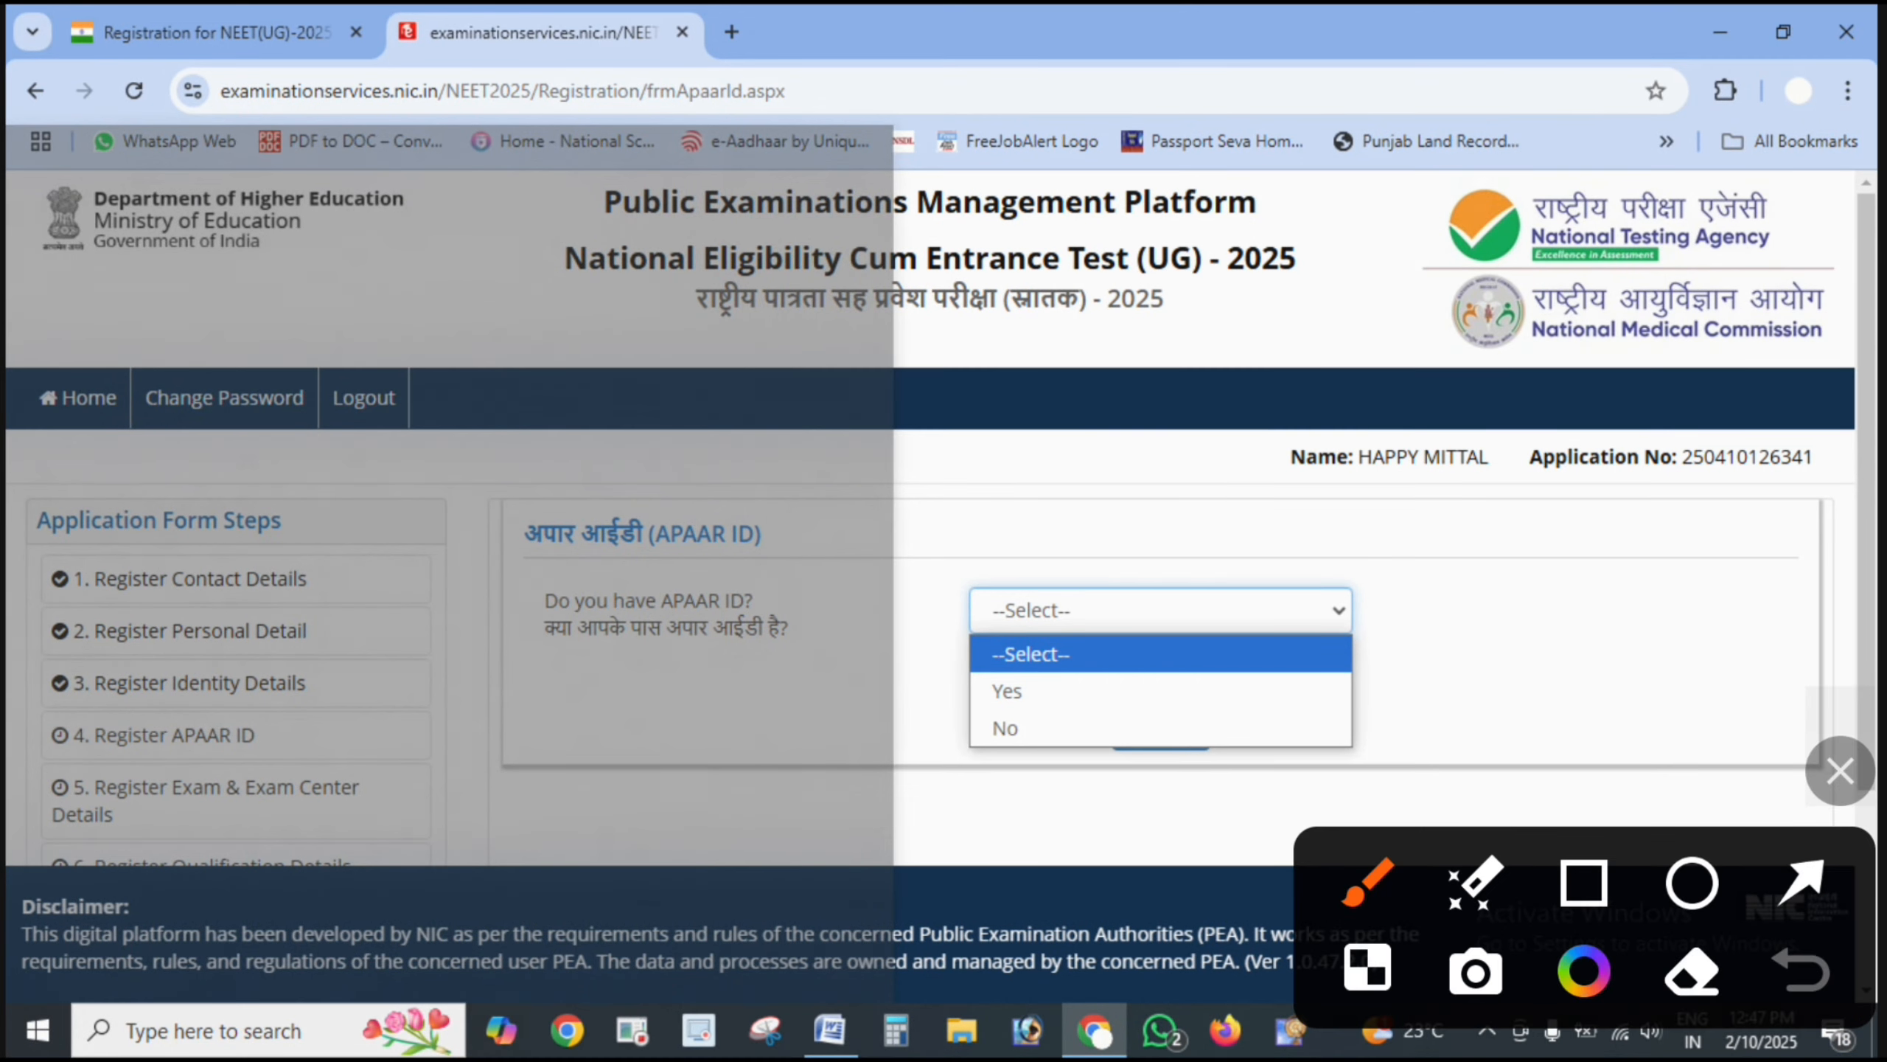
{"action": "mouse_move", "coordinate": [845, 522]}
{"action": "left_mouse_down"}
{"action": "mouse_move", "coordinate": [746, 529]}
{"action": "mouse_move", "coordinate": [888, 621]}
{"action": "mouse_move", "coordinate": [576, 580]}
{"action": "left_mouse_up"}
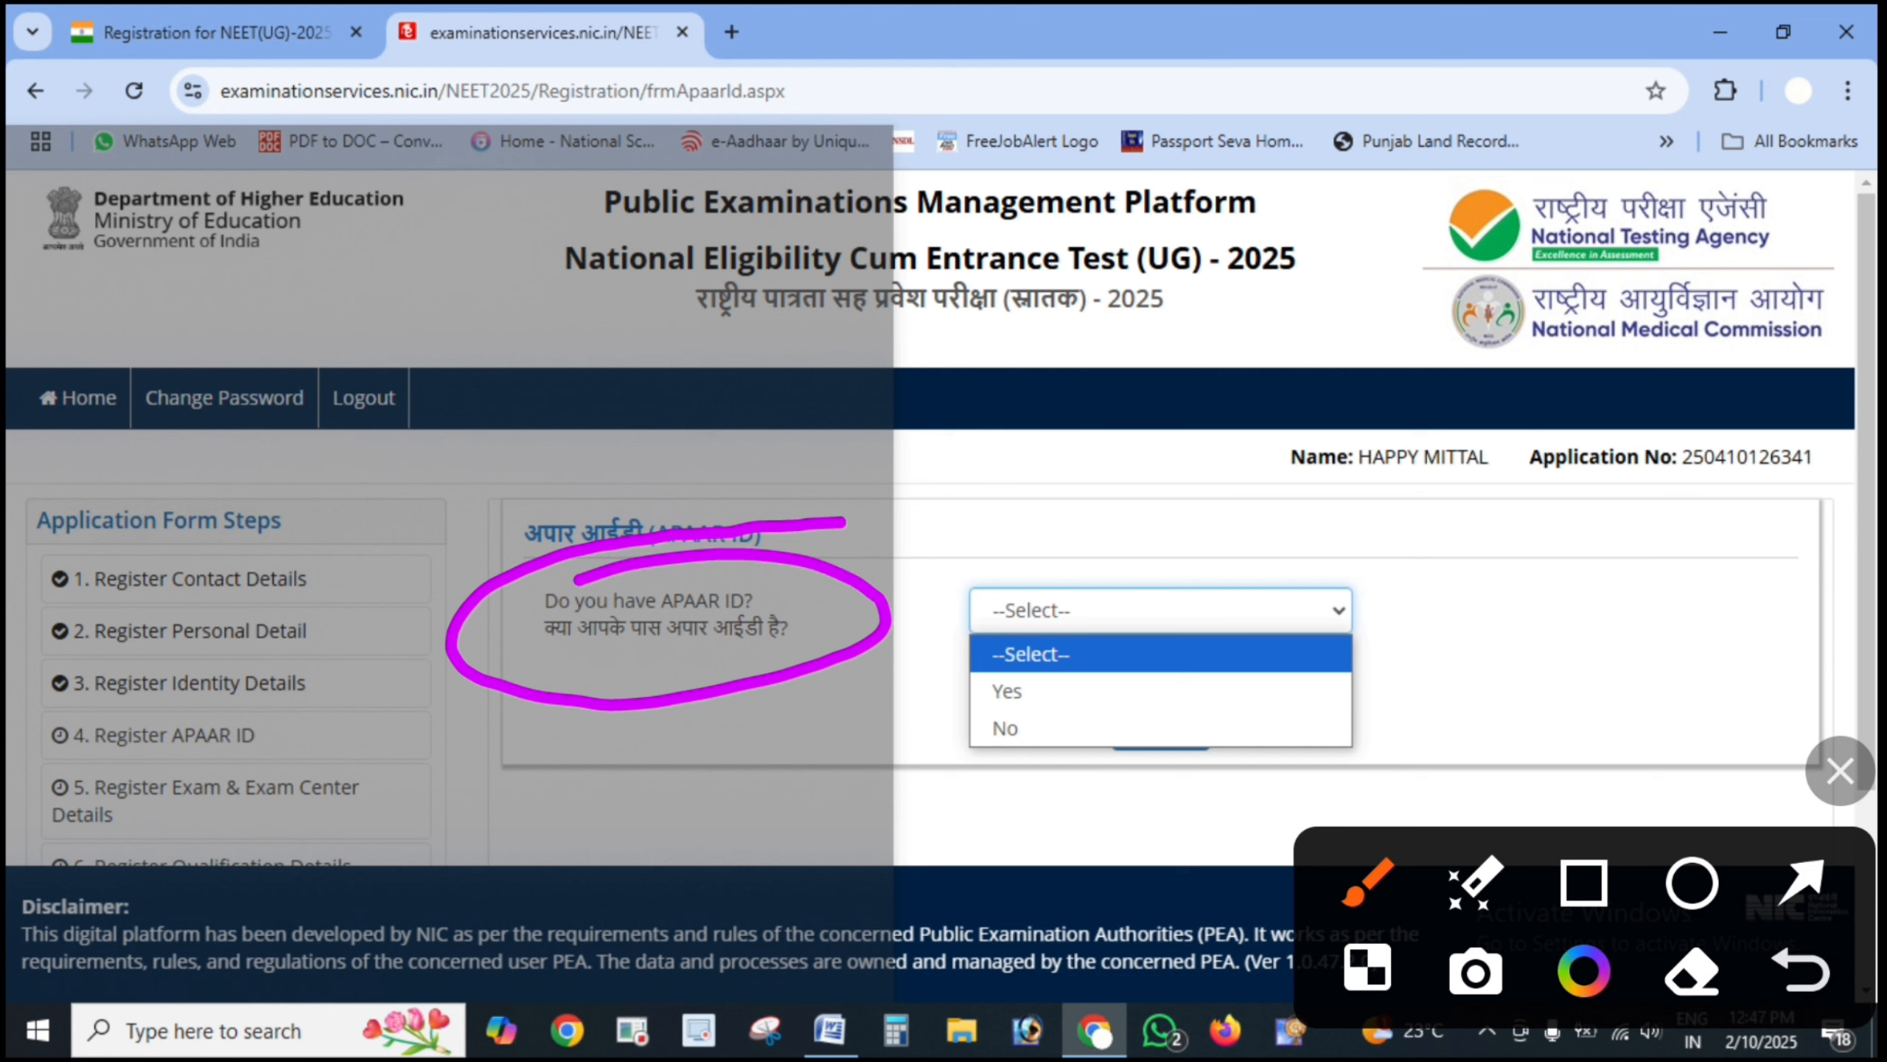
{"action": "left_click", "coordinate": [1802, 881]}
{"action": "mouse_move", "coordinate": [1522, 678]}
{"action": "left_mouse_down"}
{"action": "mouse_move", "coordinate": [1233, 664]}
{"action": "mouse_move", "coordinate": [1137, 682]}
{"action": "left_mouse_up"}
{"action": "left_click_drag", "start_coordinate": [1572, 749], "coordinate": [1114, 728]}
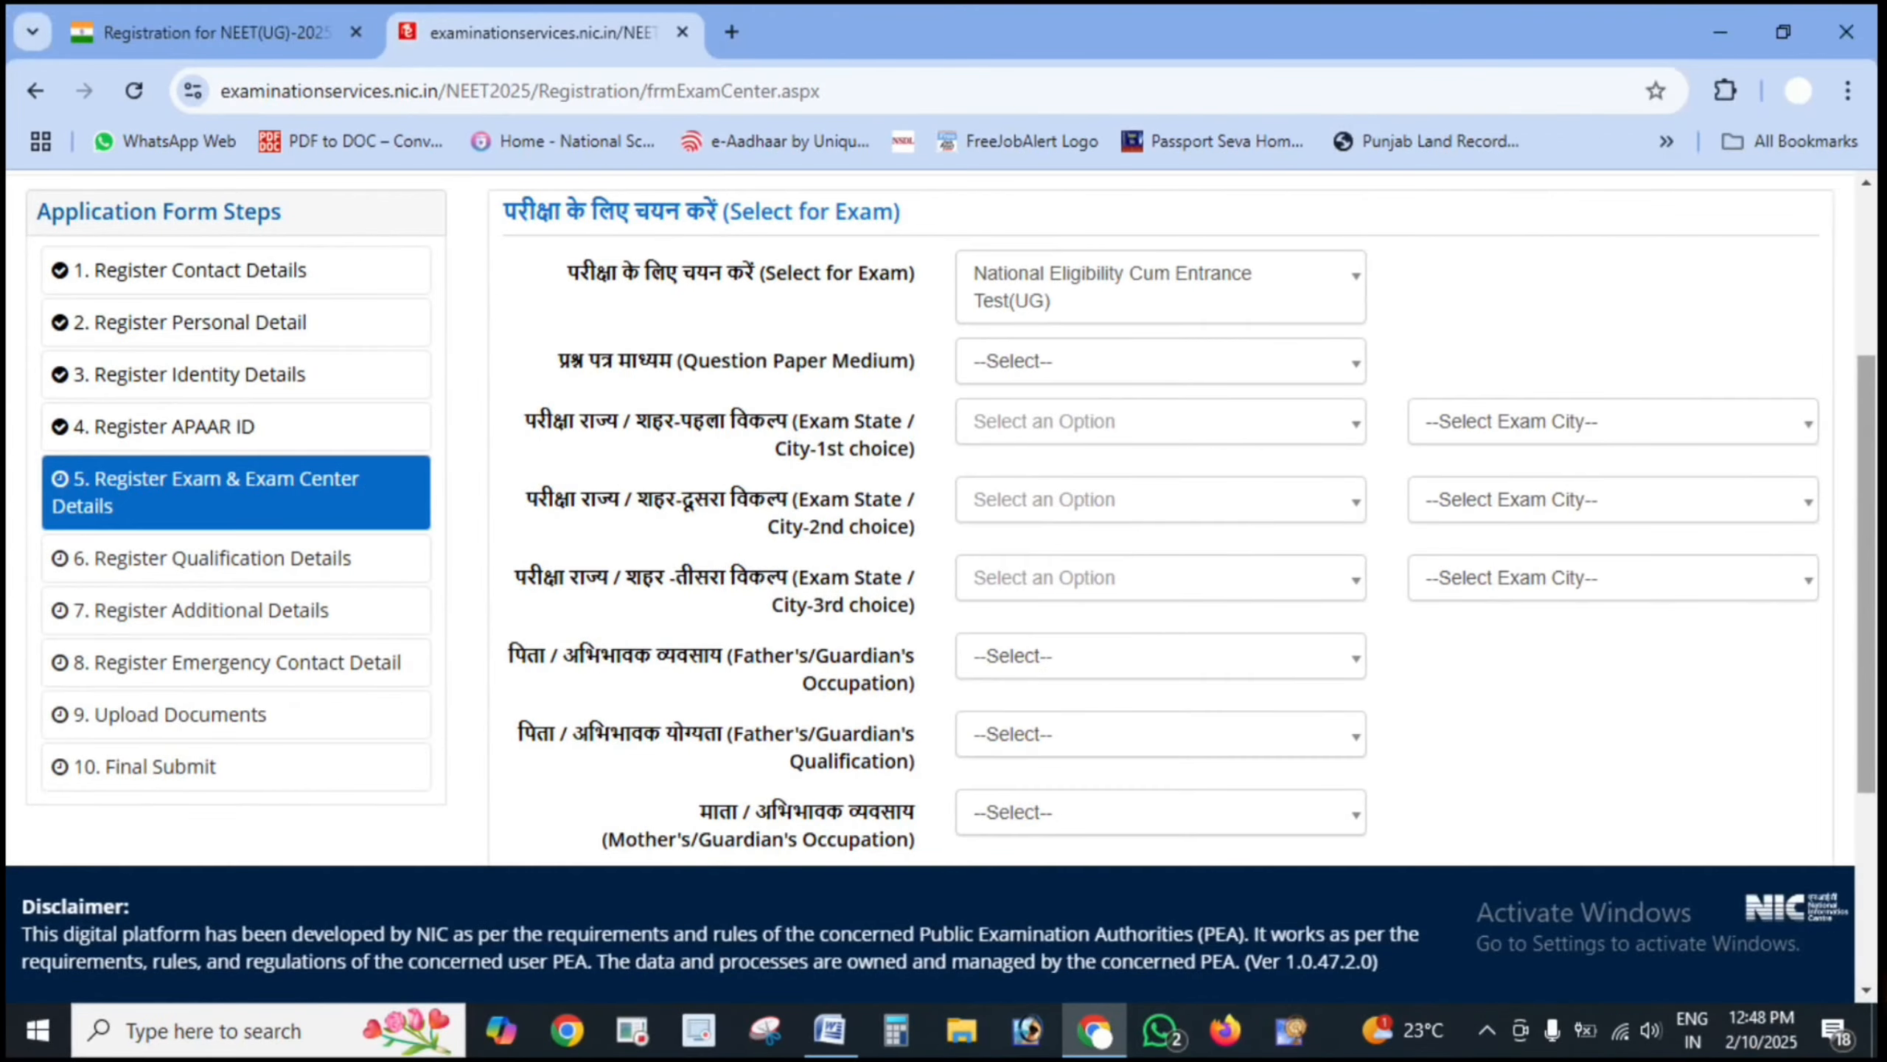
- Point out the Select for Exam field and the English and Hindi options, then pick English
{"action": "left_click", "coordinate": [1840, 772]}
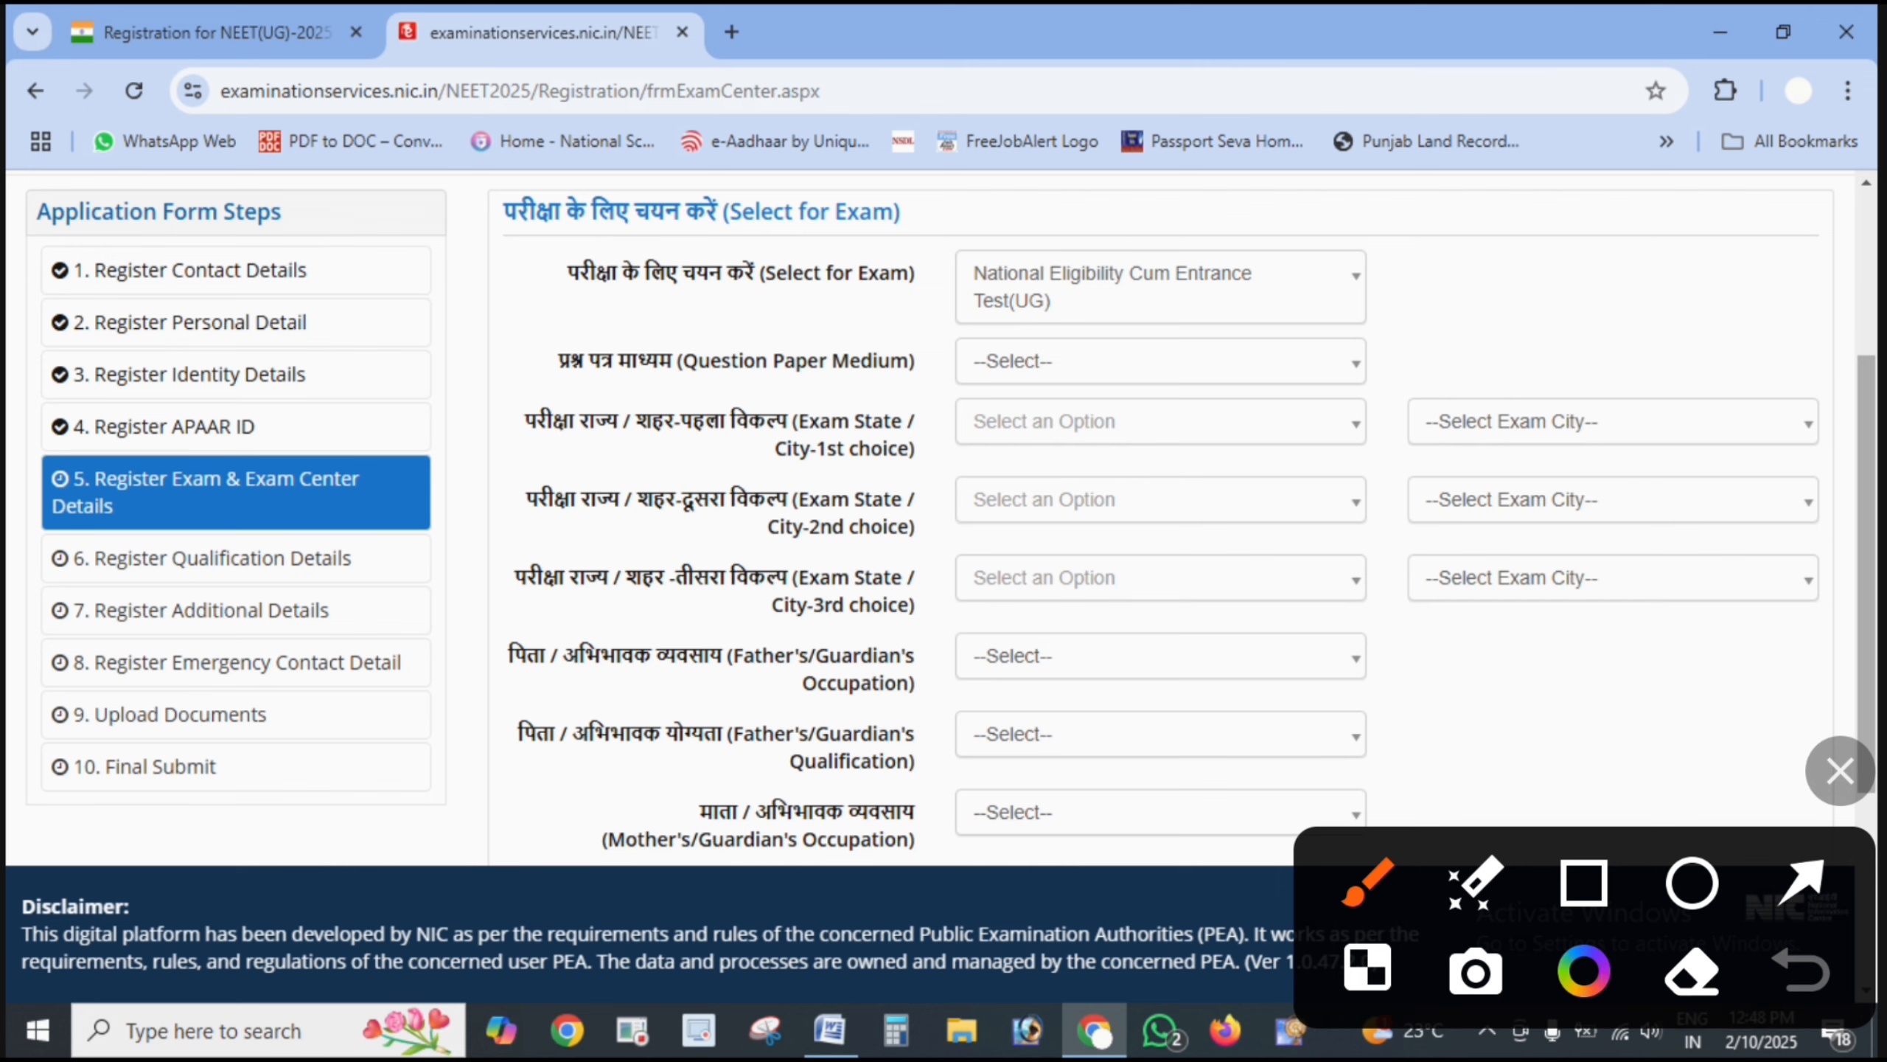
{"action": "mouse_move", "coordinate": [1263, 217]}
{"action": "left_mouse_down"}
{"action": "mouse_move", "coordinate": [910, 290]}
{"action": "mouse_move", "coordinate": [1182, 253]}
{"action": "left_mouse_up"}
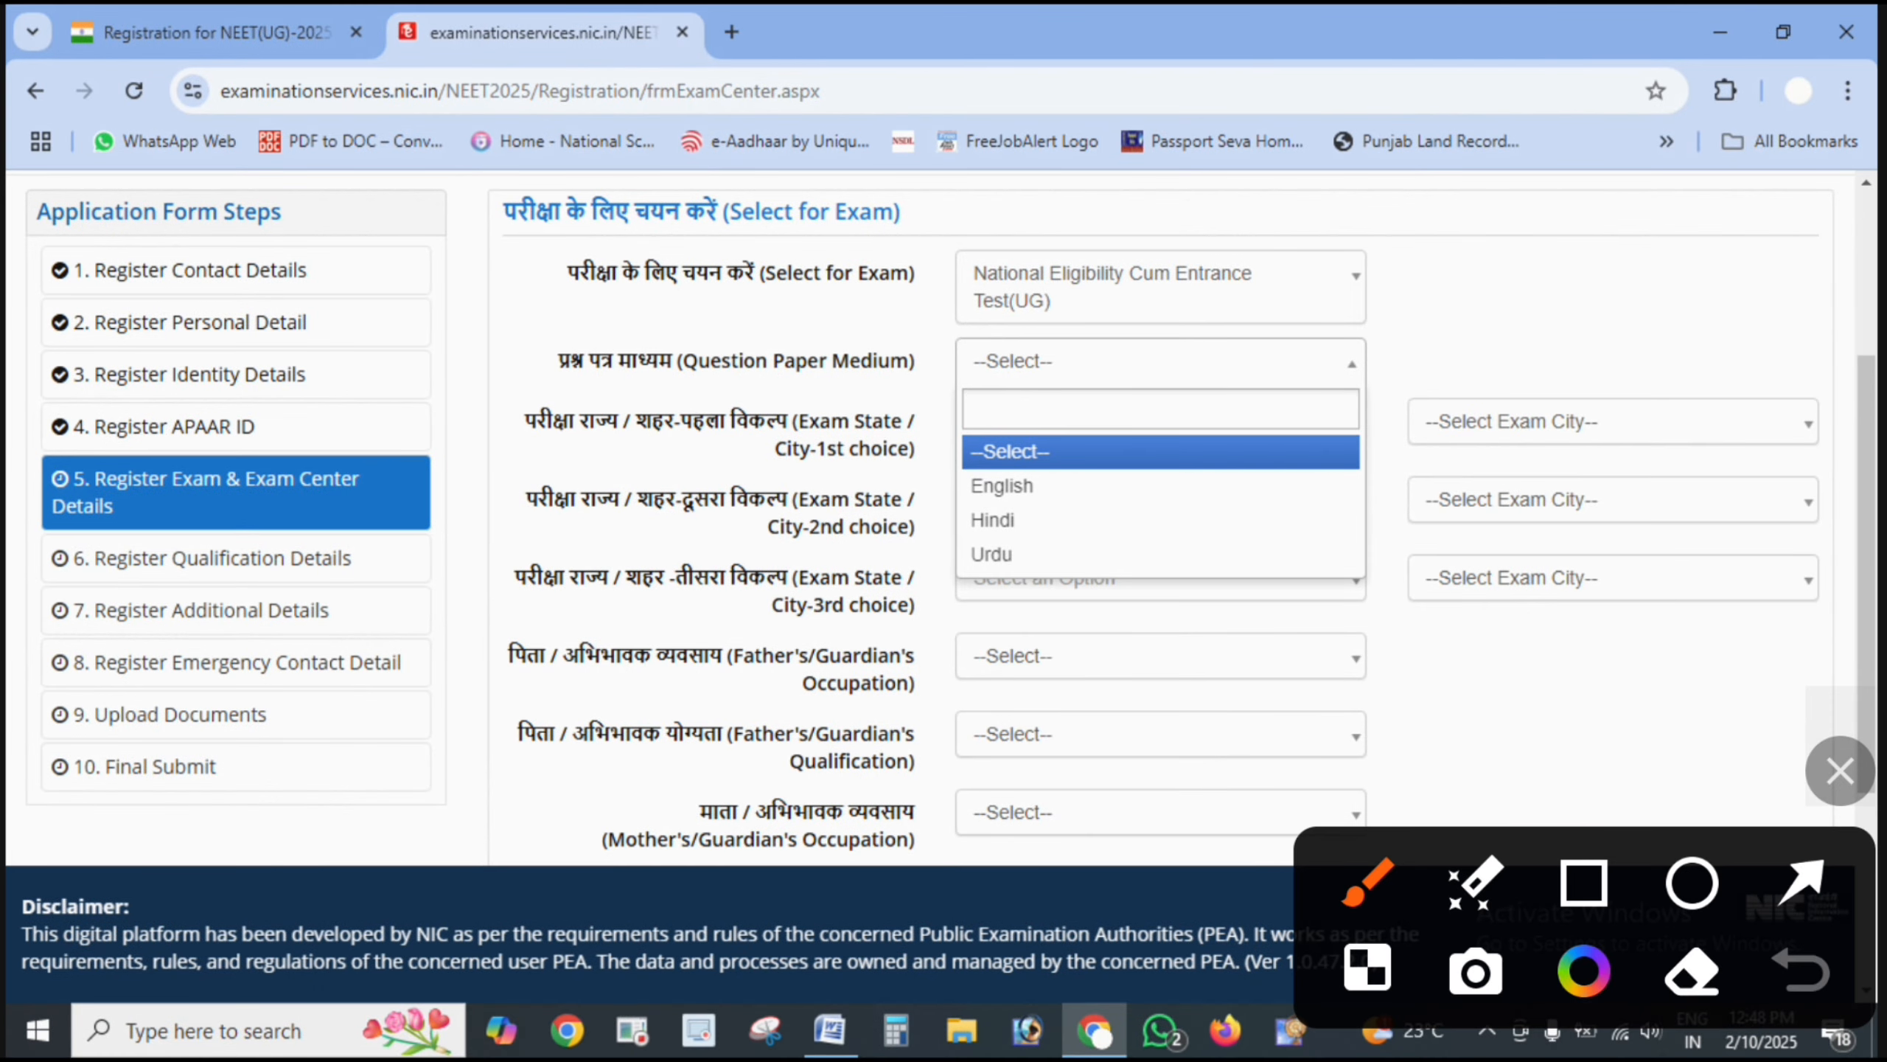
{"action": "mouse_move", "coordinate": [1195, 442]}
{"action": "left_mouse_down"}
{"action": "mouse_move", "coordinate": [899, 491]}
{"action": "mouse_move", "coordinate": [1159, 459]}
{"action": "left_mouse_up"}
{"action": "left_click", "coordinate": [1802, 970]}
{"action": "left_click", "coordinate": [1801, 881]}
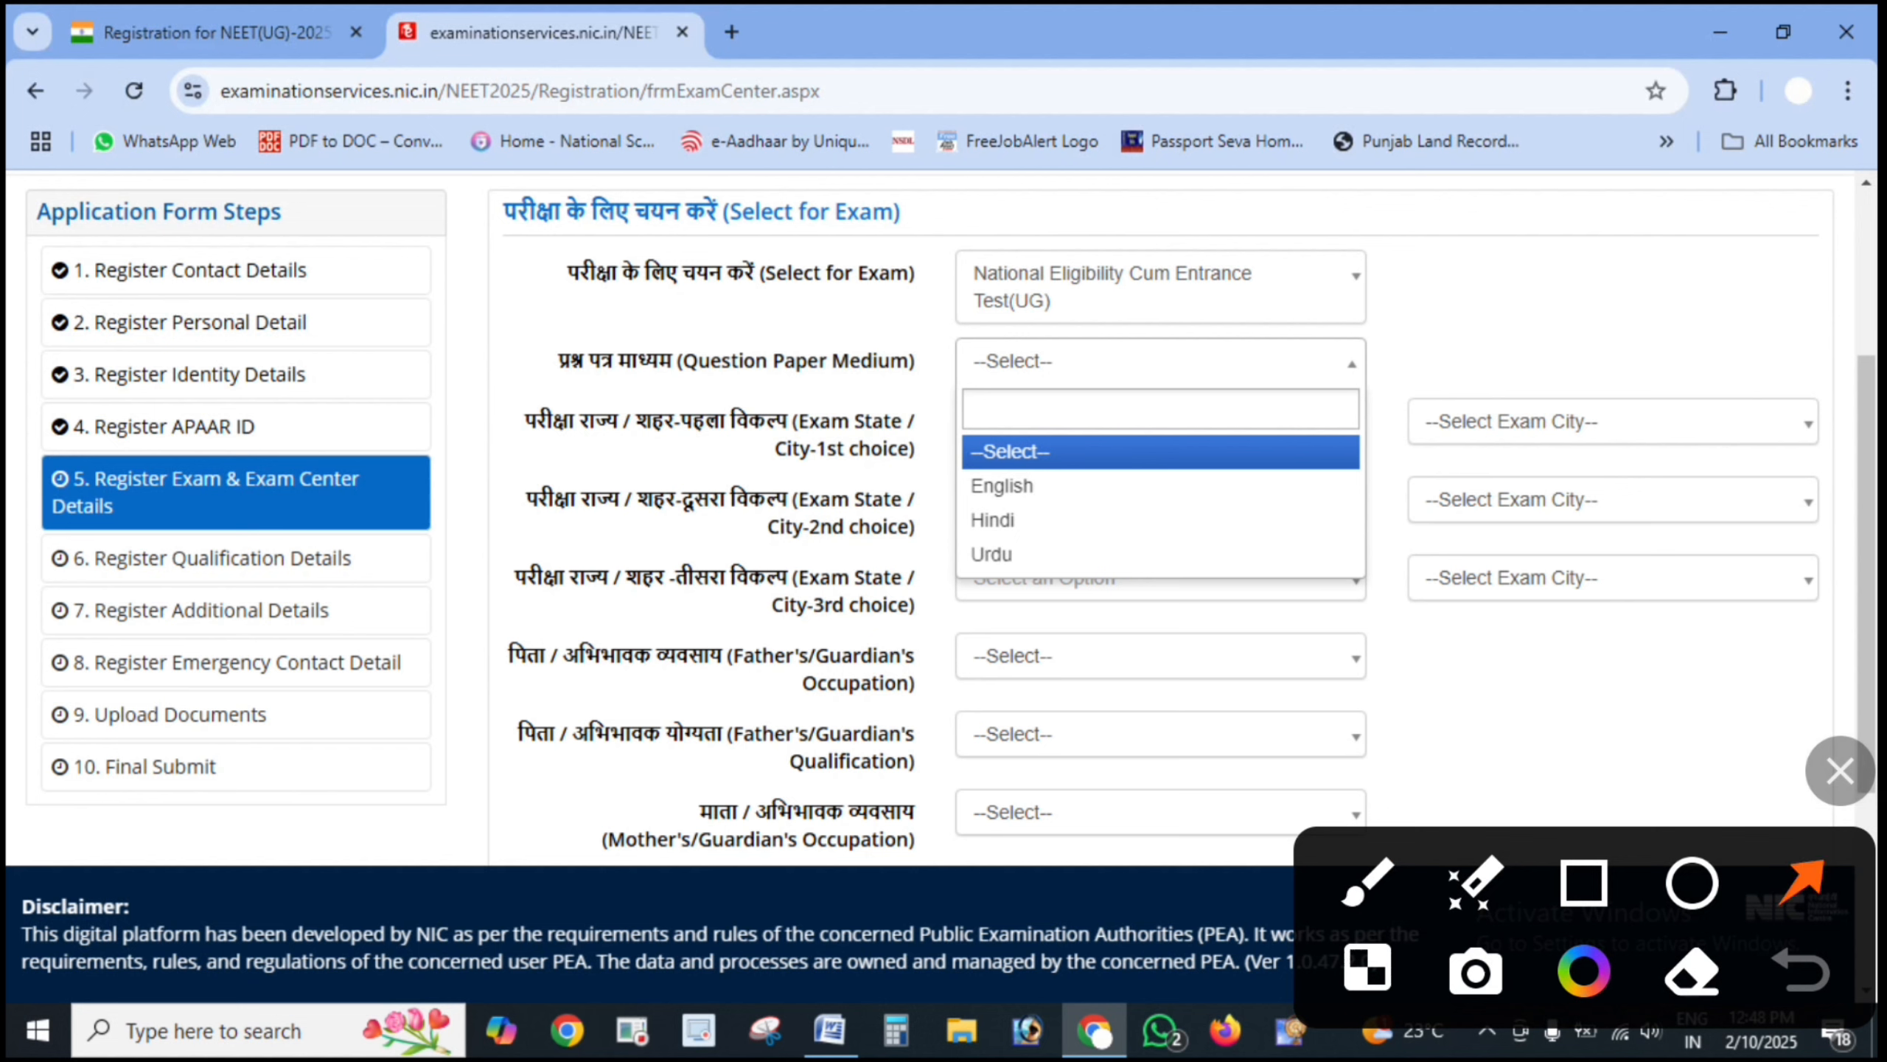
{"action": "left_click_drag", "start_coordinate": [1438, 480], "coordinate": [1137, 500]}
{"action": "left_click_drag", "start_coordinate": [1272, 535], "coordinate": [1062, 530]}
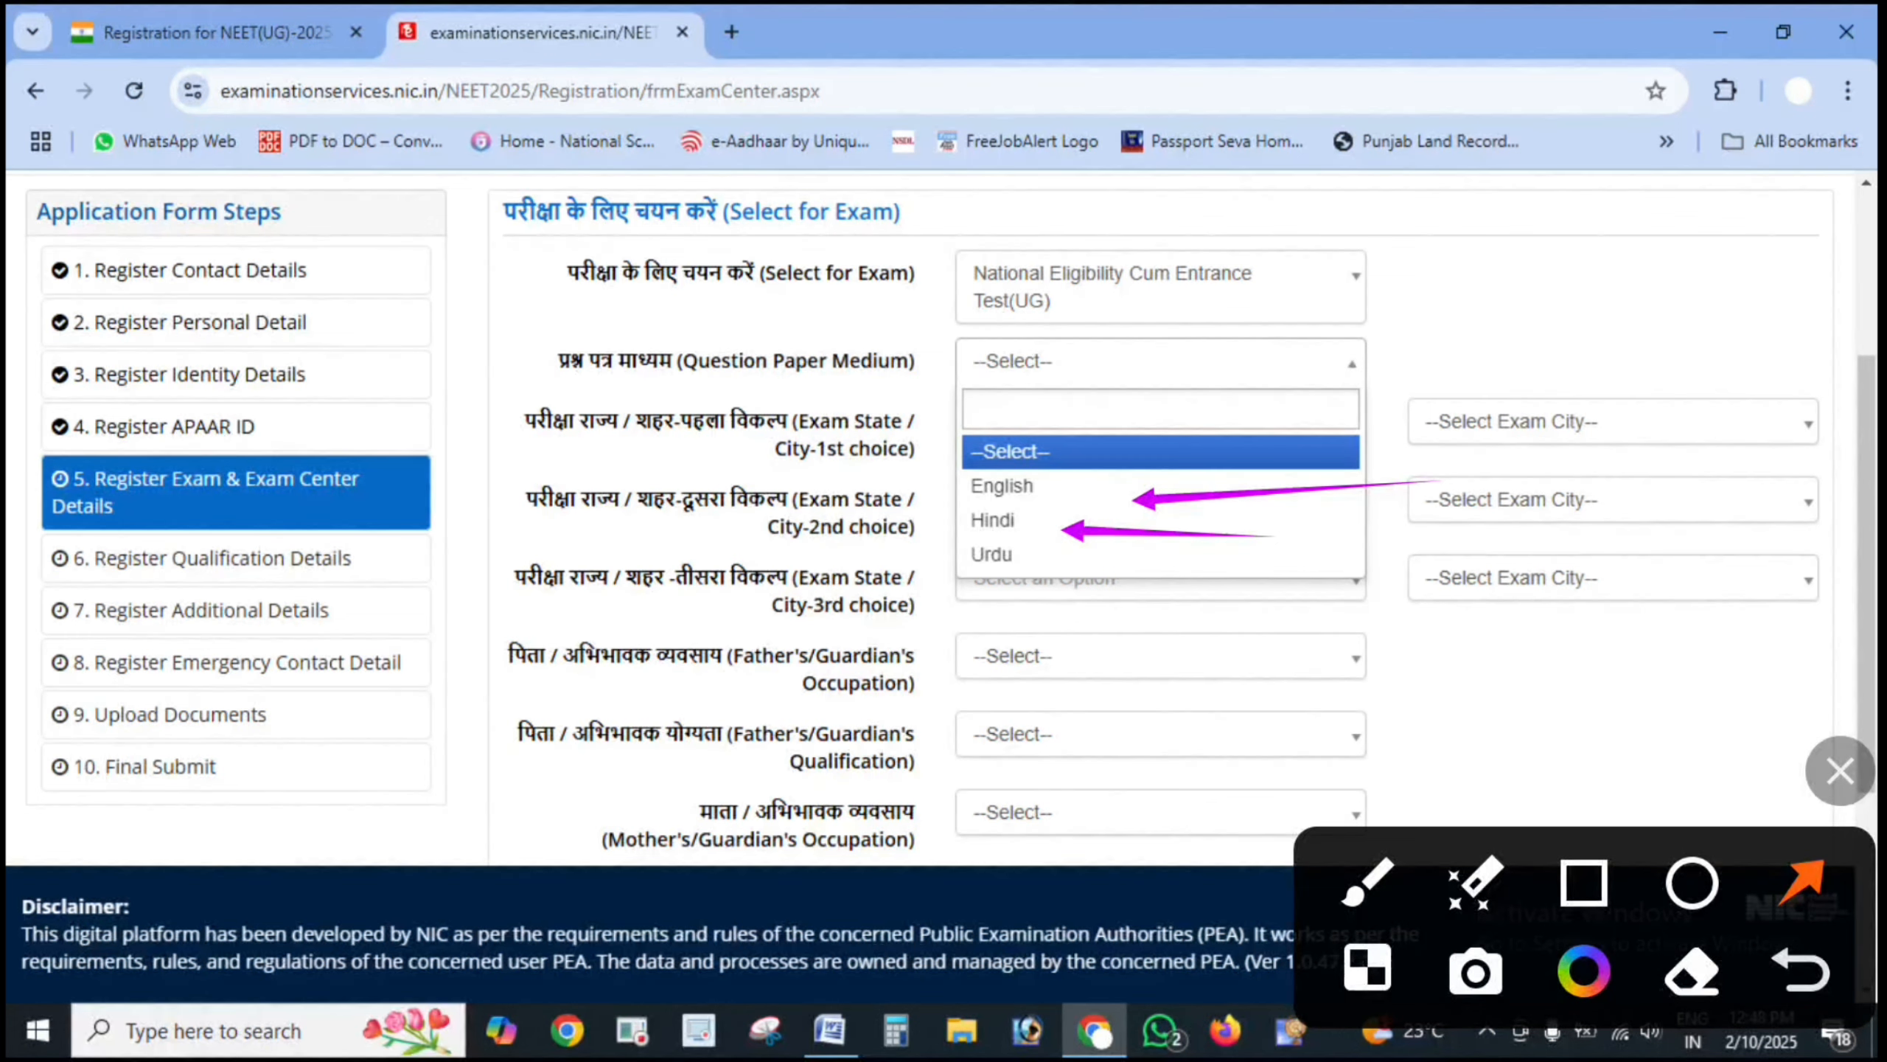
{"action": "left_click", "coordinate": [1840, 771]}
{"action": "left_click_drag", "start_coordinate": [1412, 565], "coordinate": [669, 565]}
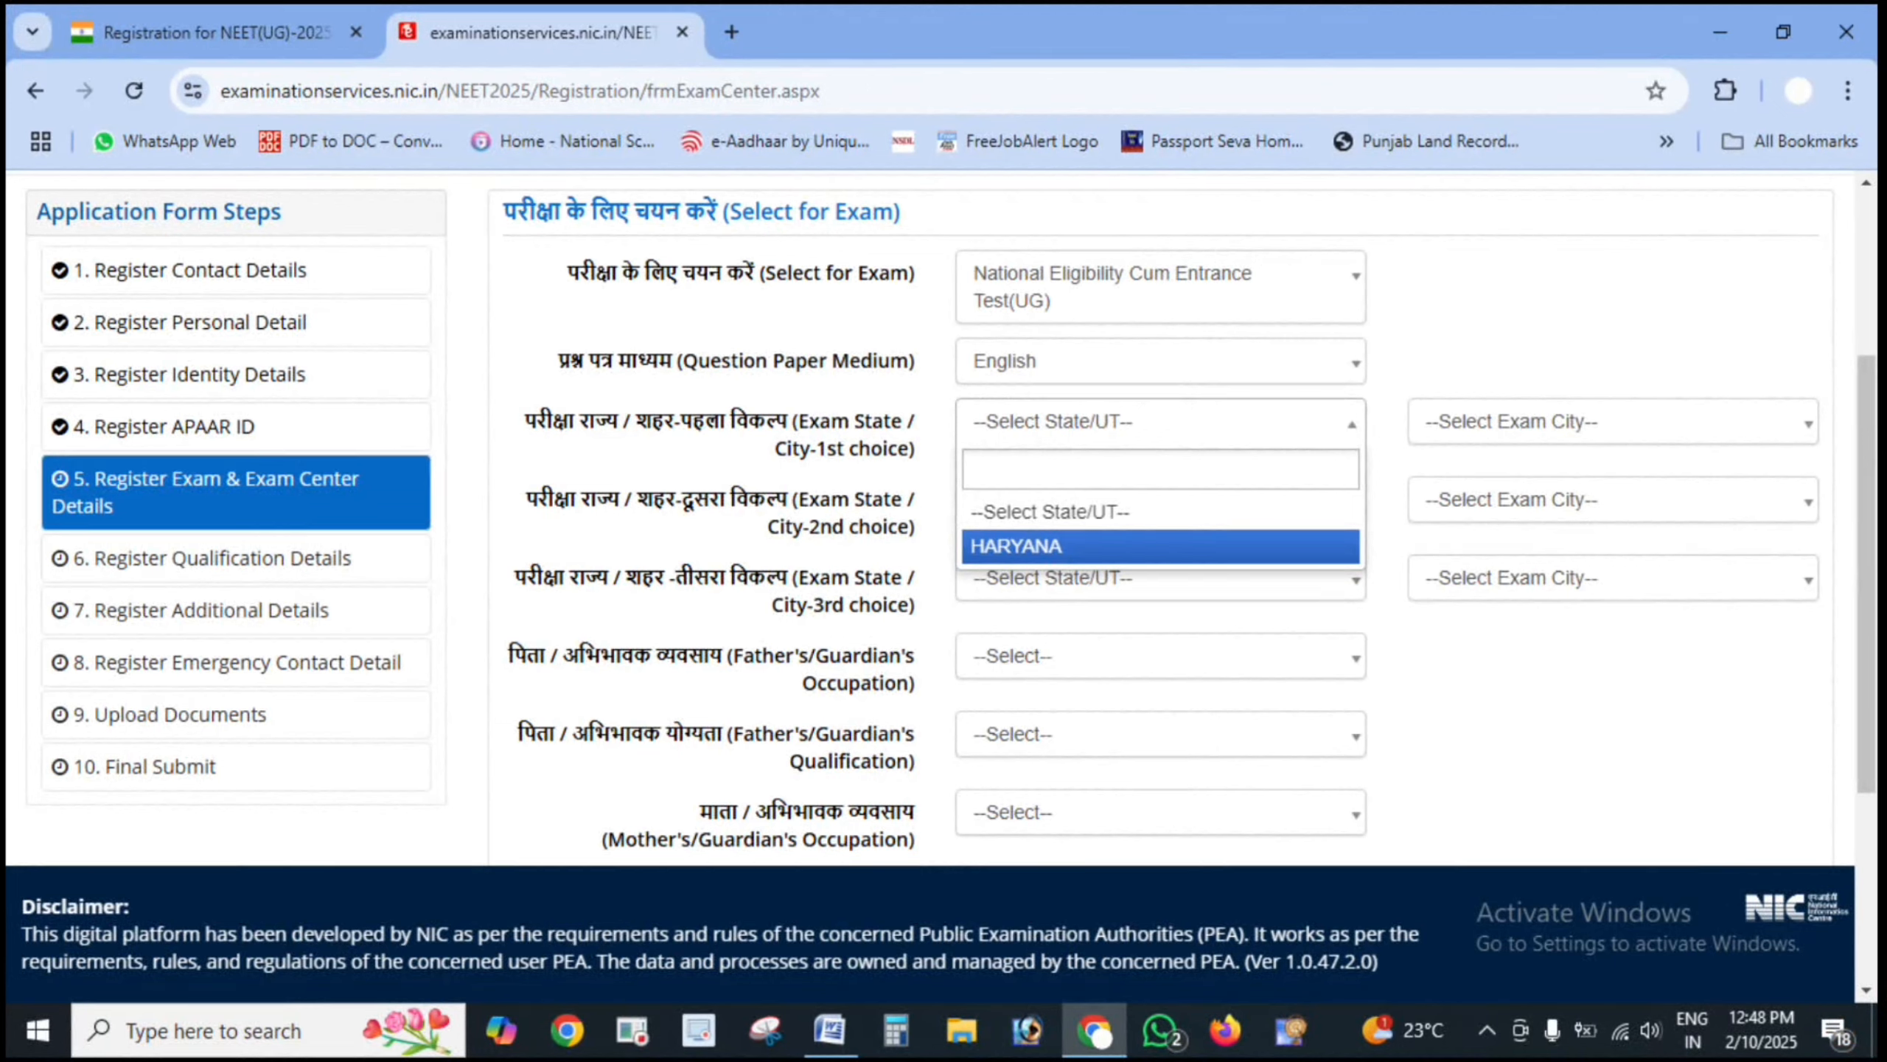
- Circle the HARYANA state choice and its exam cities: Sirsa, Hissar and Rohtak
{"action": "left_click", "coordinate": [1841, 771]}
{"action": "mouse_move", "coordinate": [1348, 484]}
{"action": "left_mouse_down"}
{"action": "mouse_move", "coordinate": [873, 513]}
{"action": "mouse_move", "coordinate": [1038, 469]}
{"action": "left_mouse_up"}
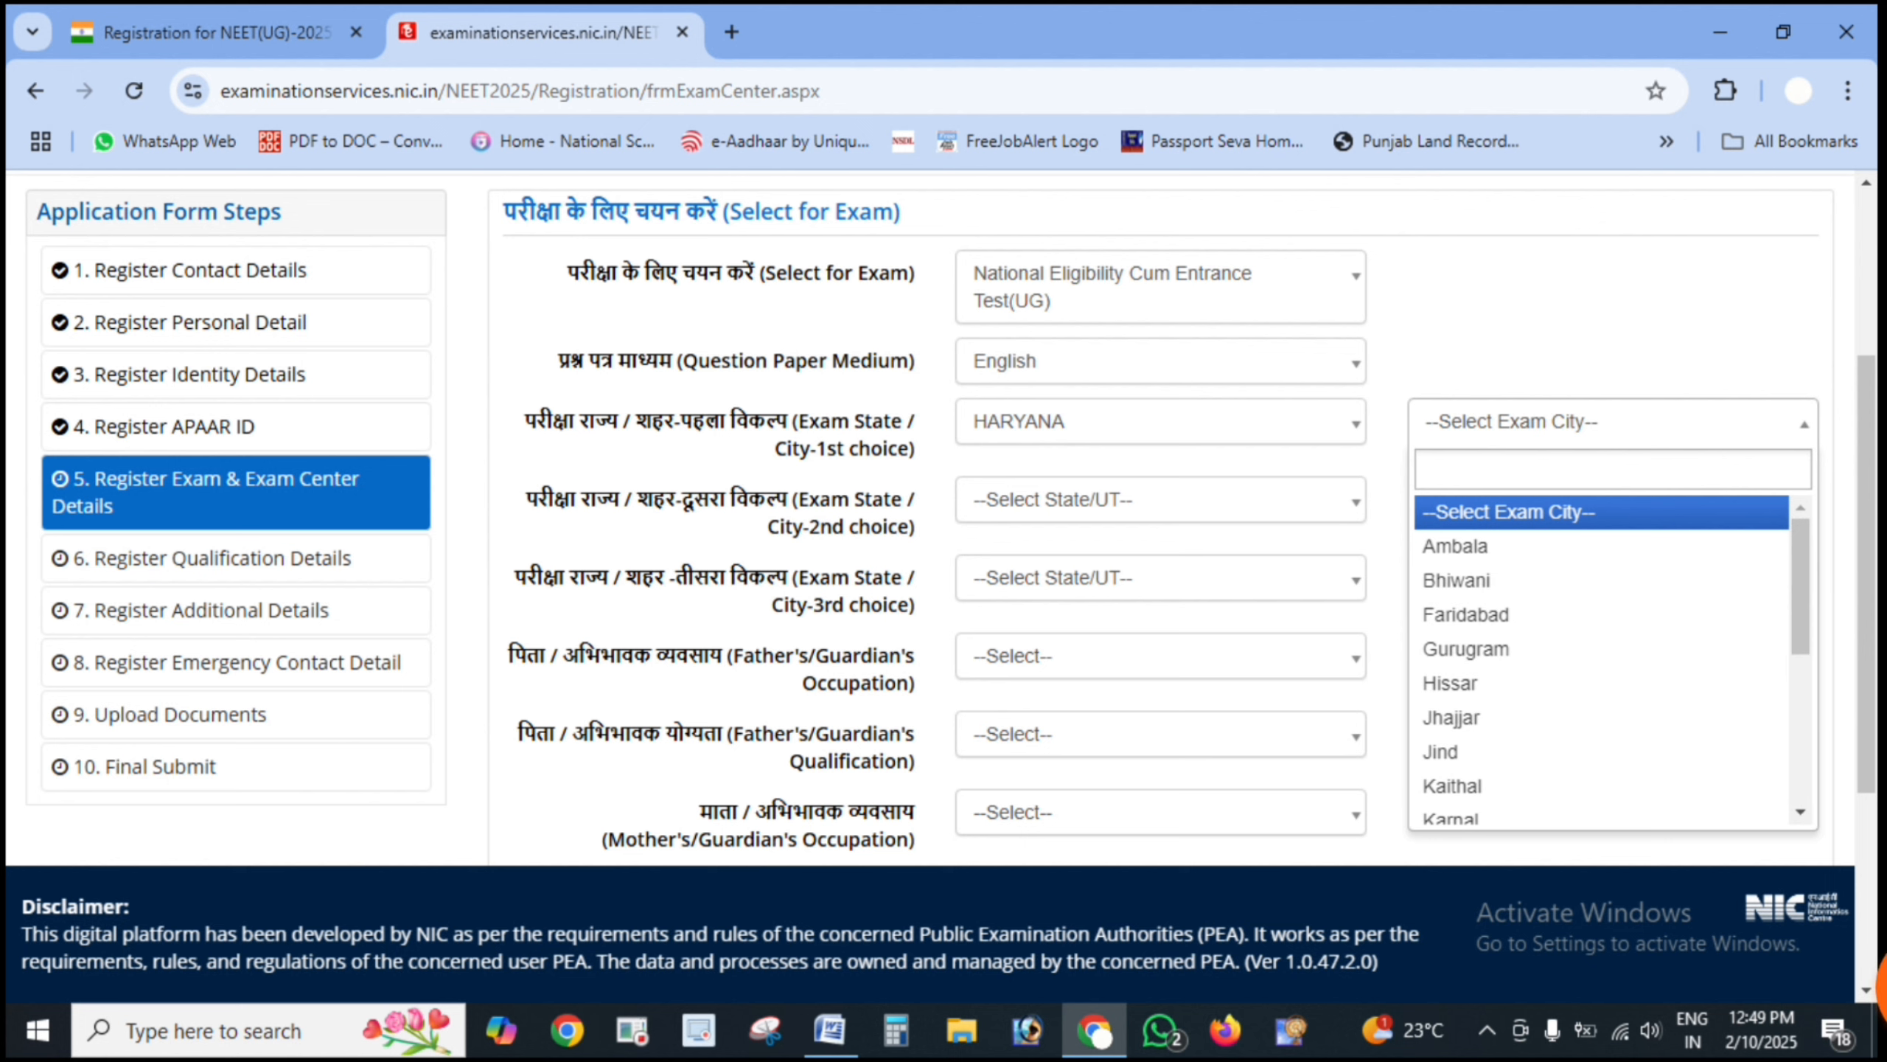
{"action": "mouse_move", "coordinate": [1741, 550]}
{"action": "left_mouse_down"}
{"action": "mouse_move", "coordinate": [1375, 645]}
{"action": "mouse_move", "coordinate": [1508, 556]}
{"action": "left_mouse_up"}
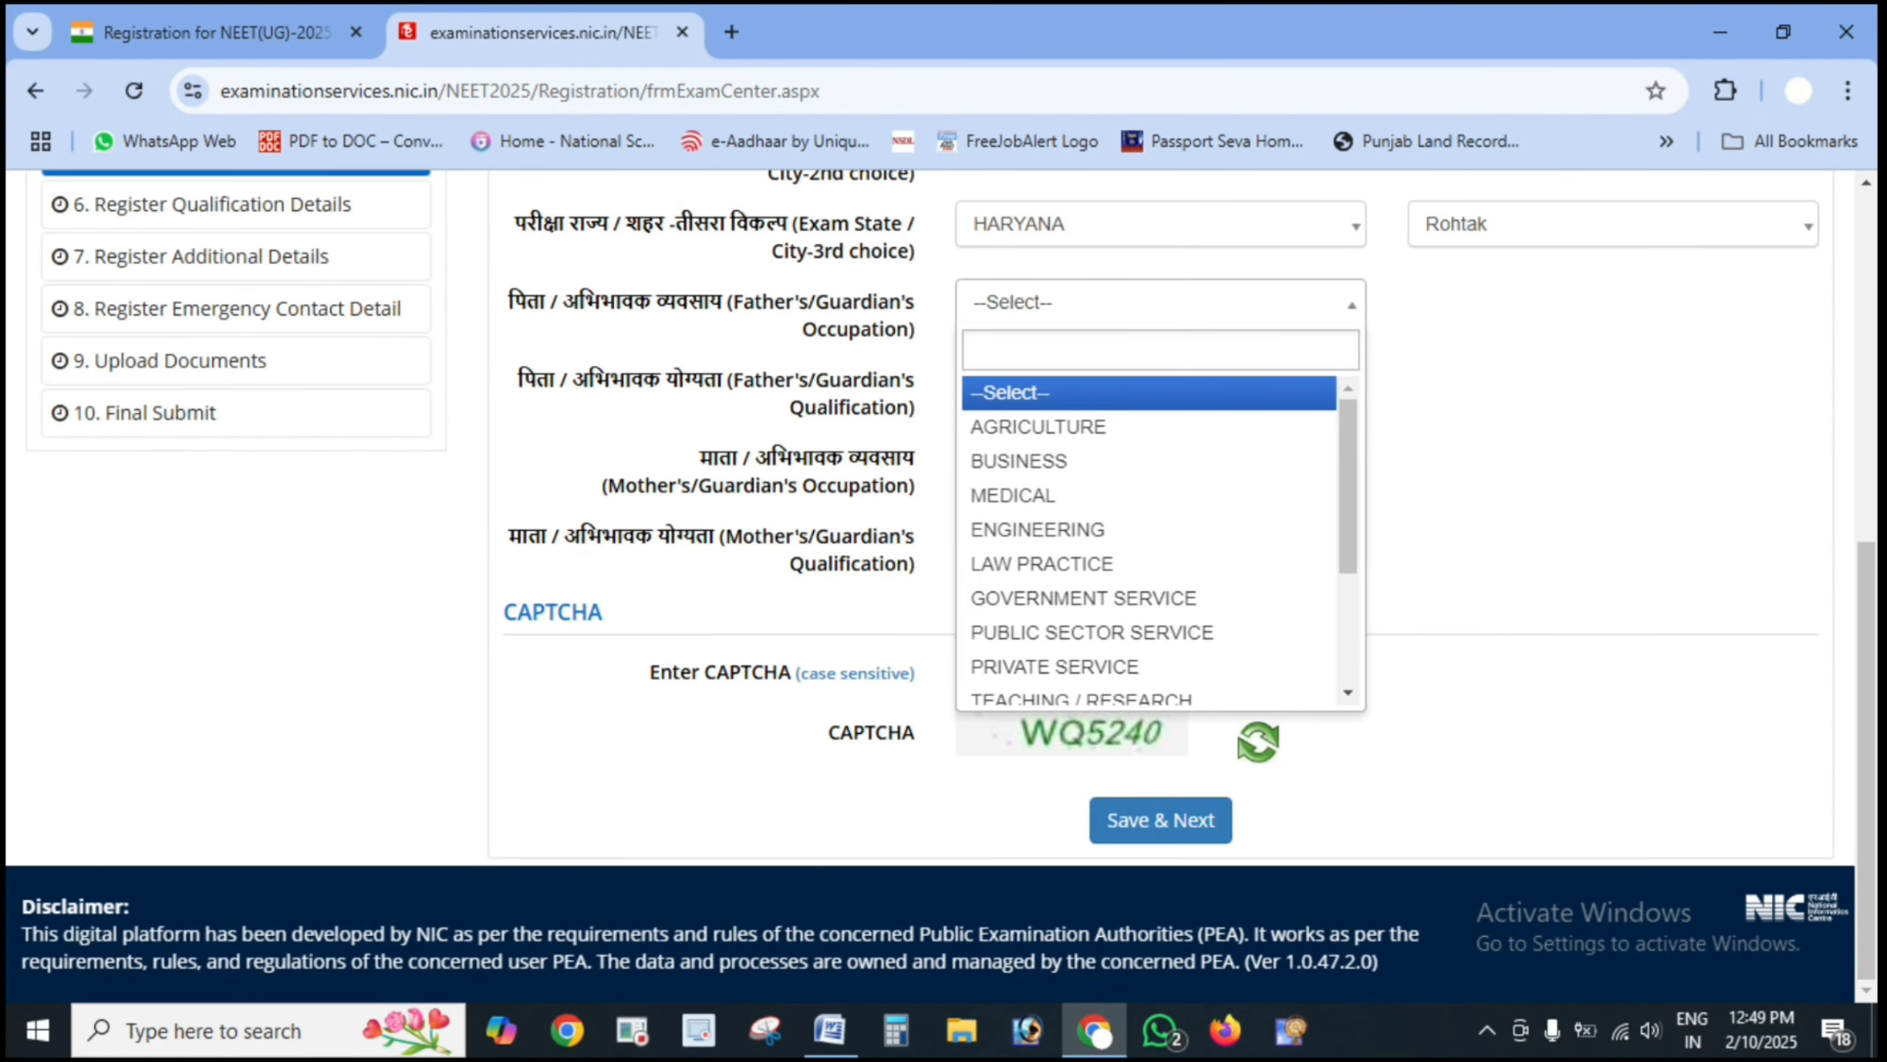
- Point out the father's occupation options, AGRICULTURE through TEACHING / RESEARCH, to choose OTHERS
{"action": "left_click", "coordinate": [1872, 989]}
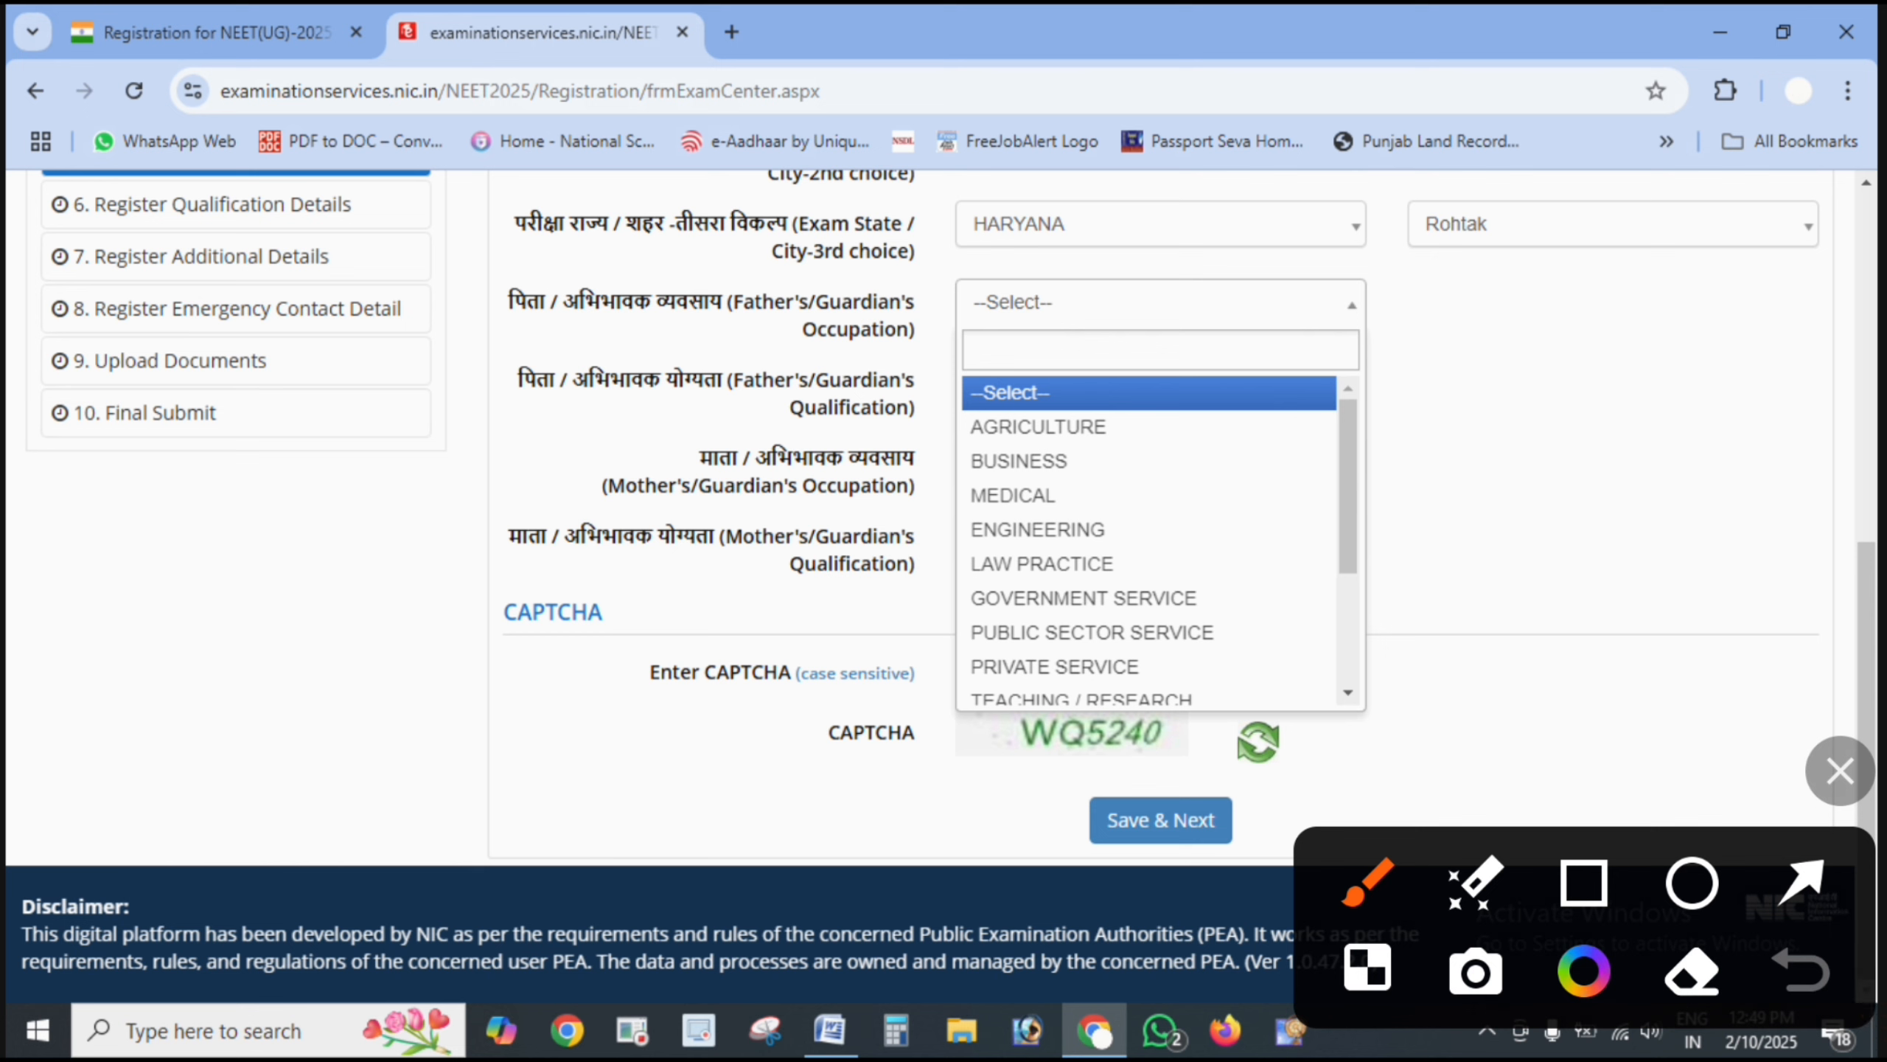
{"action": "mouse_move", "coordinate": [956, 258]}
{"action": "left_mouse_down"}
{"action": "mouse_move", "coordinate": [707, 337]}
{"action": "mouse_move", "coordinate": [788, 275]}
{"action": "left_mouse_up"}
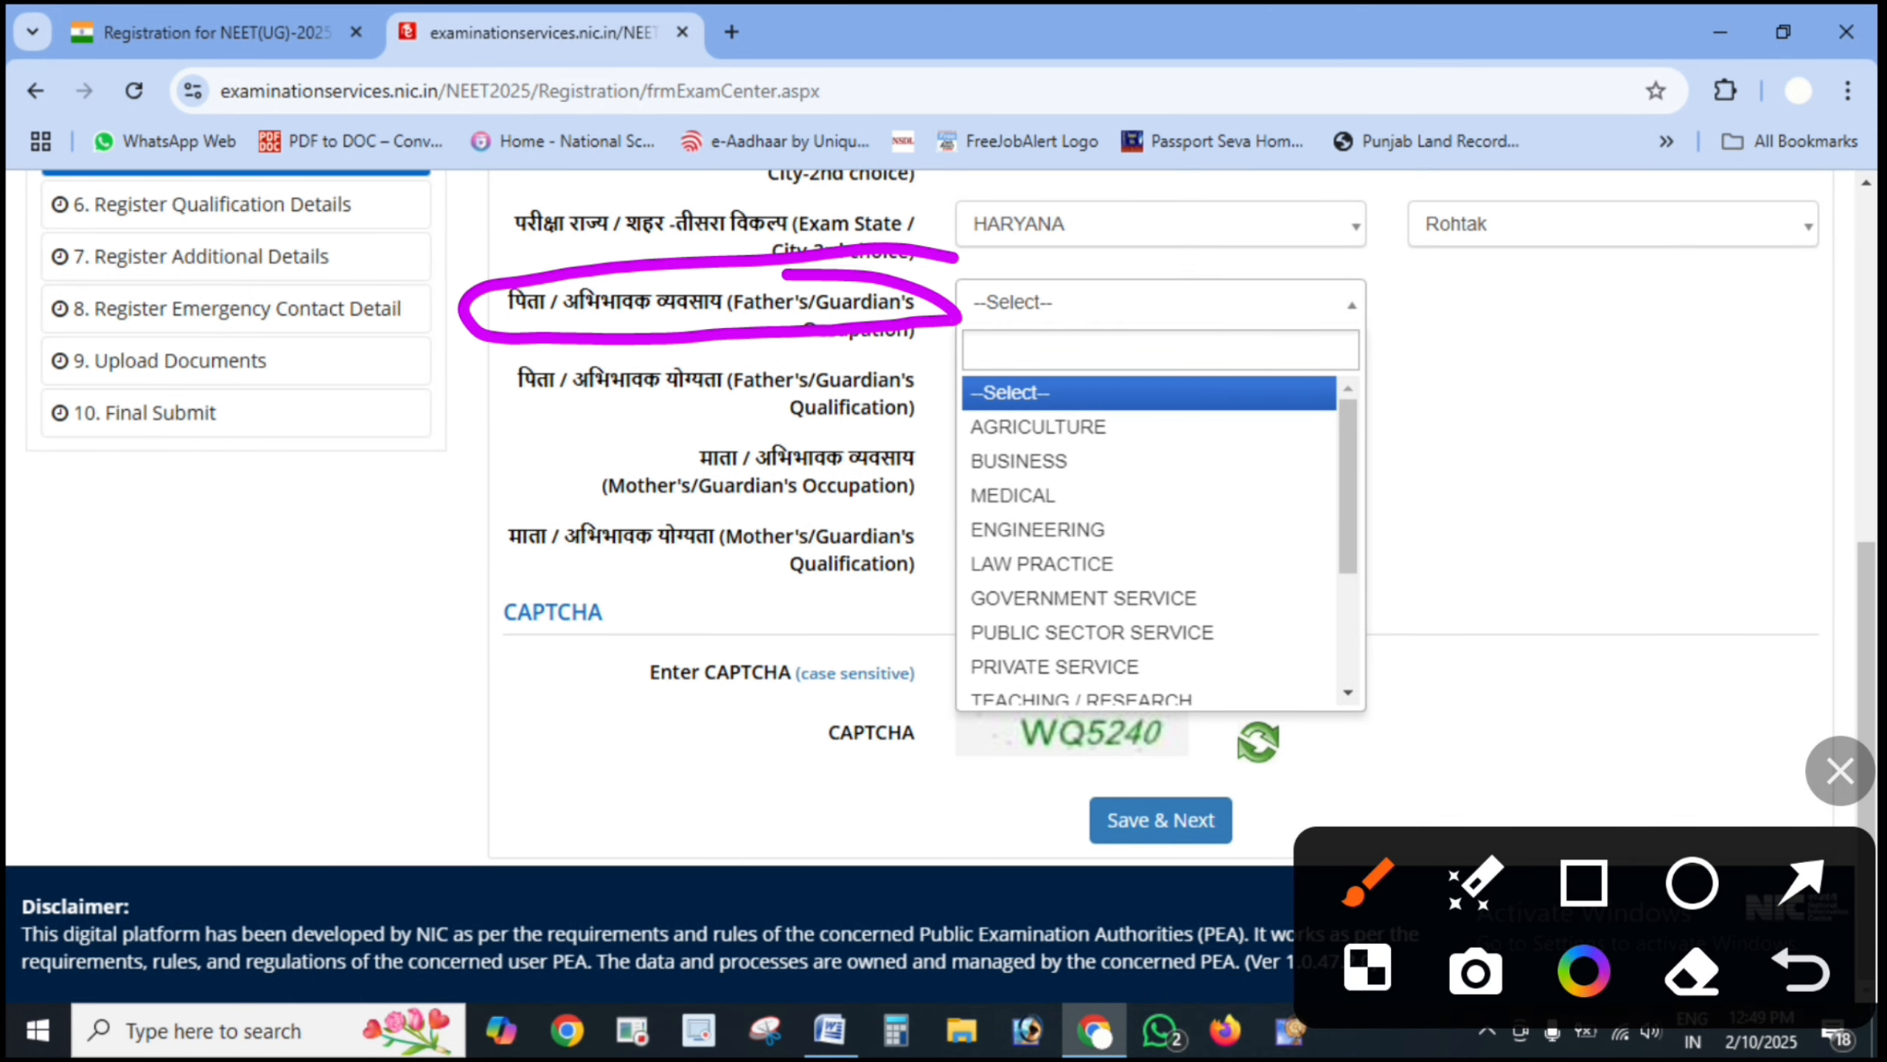
{"action": "left_click", "coordinate": [1802, 882]}
{"action": "left_click_drag", "start_coordinate": [1493, 409], "coordinate": [1215, 437]}
{"action": "left_click_drag", "start_coordinate": [1423, 476], "coordinate": [1229, 482]}
{"action": "left_click_drag", "start_coordinate": [1366, 511], "coordinate": [1166, 505]}
{"action": "left_click_drag", "start_coordinate": [1337, 585], "coordinate": [1170, 572]}
{"action": "left_click_drag", "start_coordinate": [1415, 648], "coordinate": [1234, 626]}
{"action": "left_click_drag", "start_coordinate": [1378, 678], "coordinate": [1230, 699]}
{"action": "left_click", "coordinate": [1839, 771]}
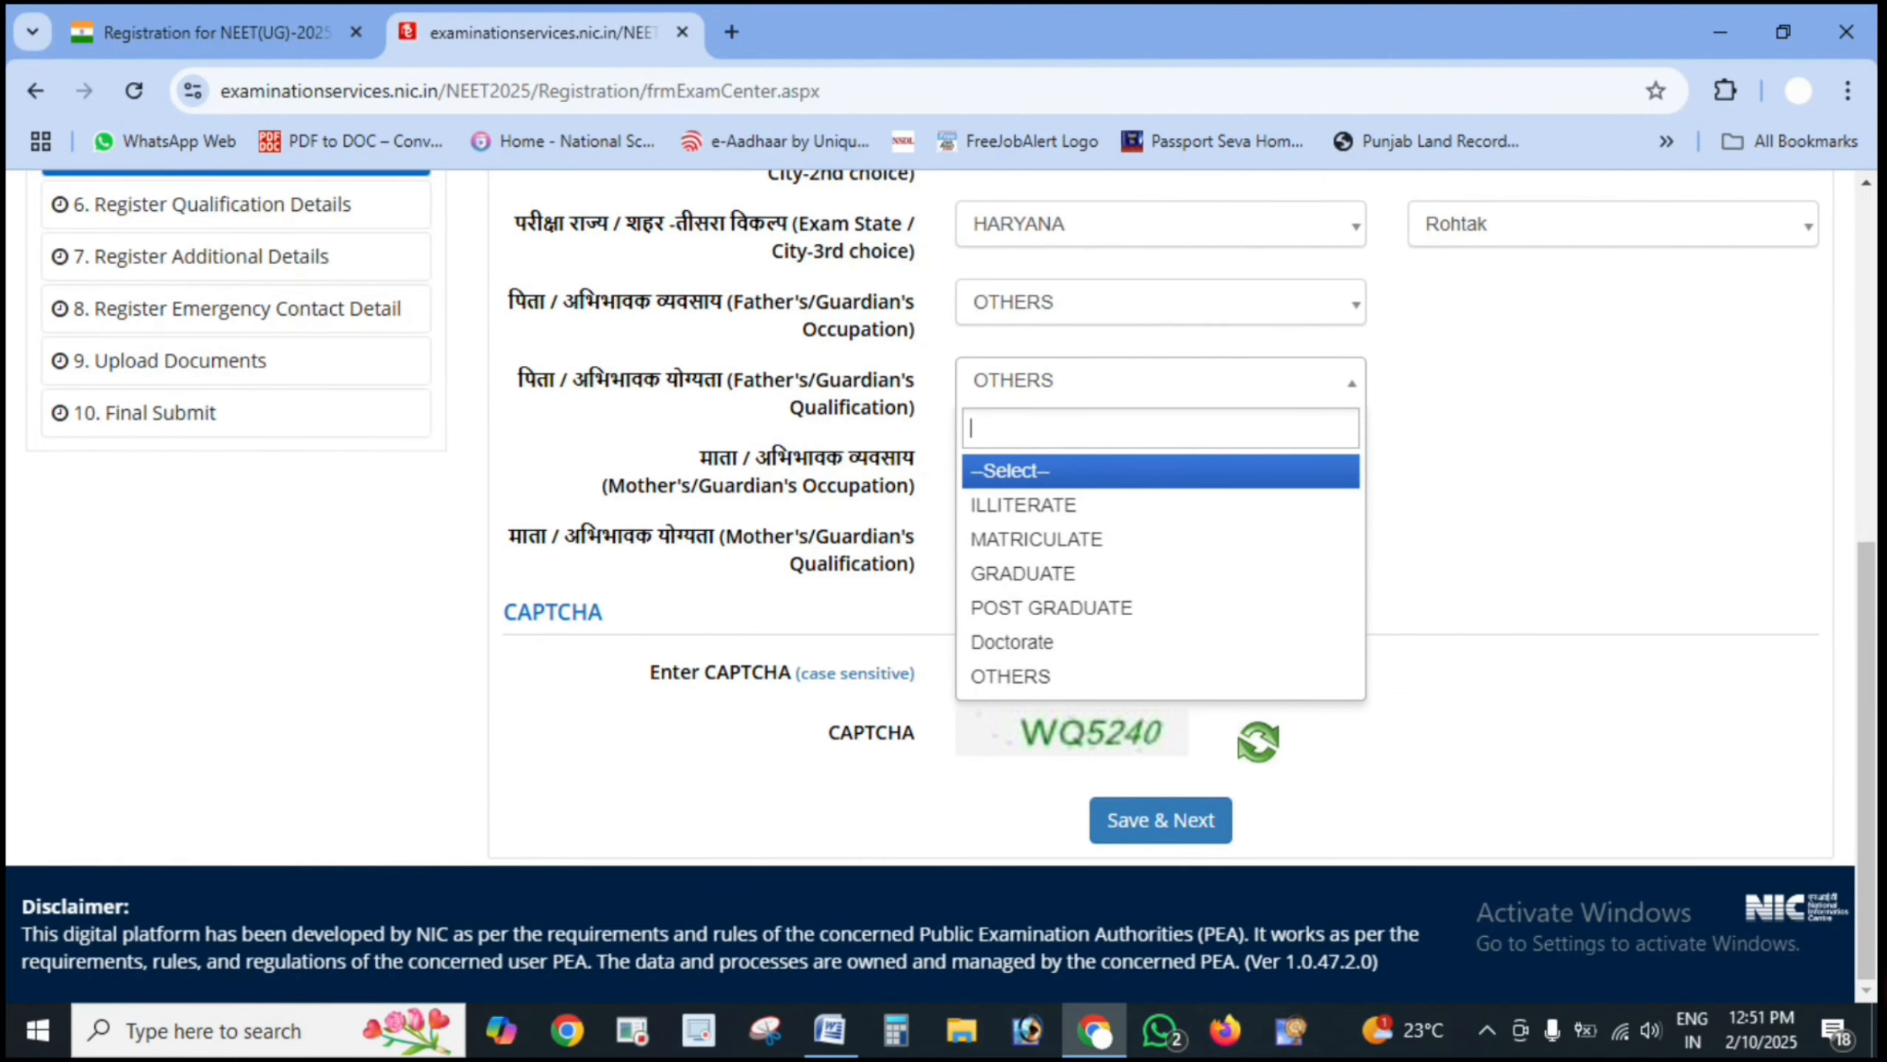
- Point out the father's qualification options, ILLITERATE through Doctorate, and choose OTHERS
{"action": "left_click", "coordinate": [1875, 989]}
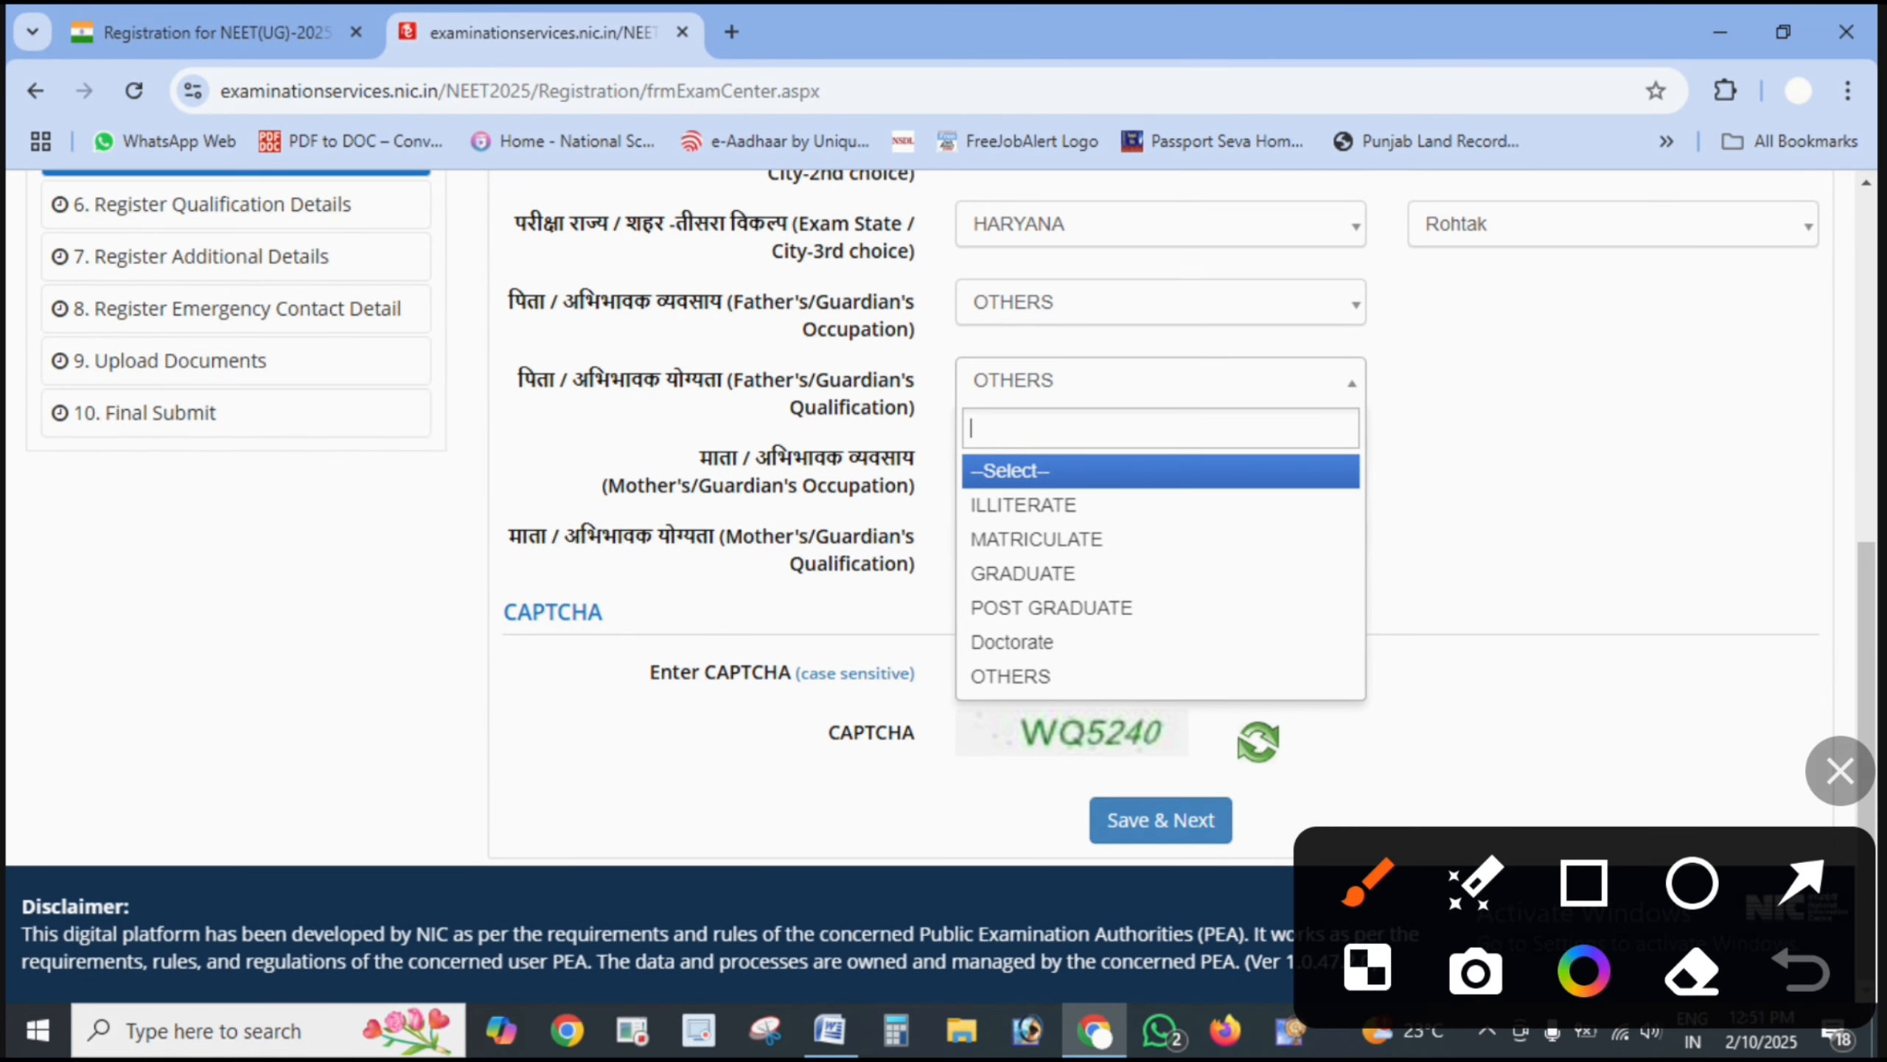
{"action": "left_click_drag", "start_coordinate": [1620, 417], "coordinate": [1246, 474]}
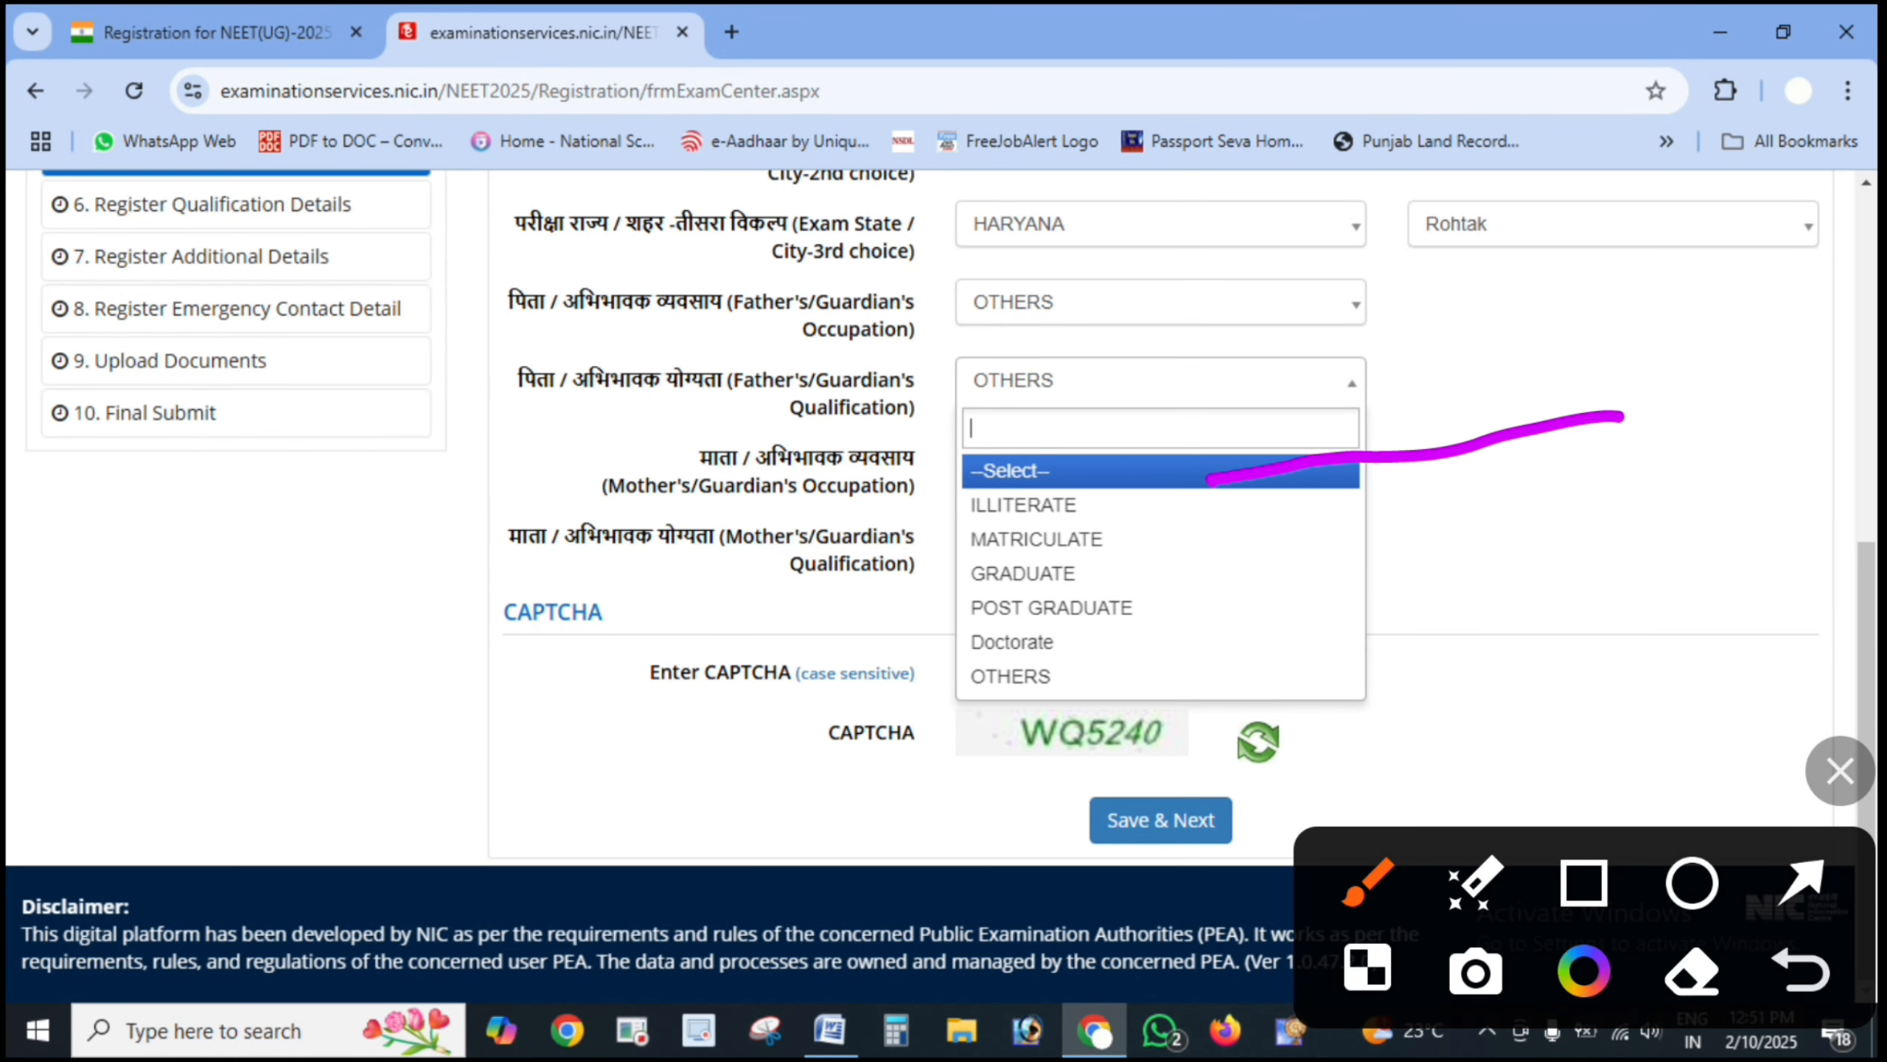
{"action": "left_click", "coordinate": [1802, 970]}
{"action": "left_click", "coordinate": [1801, 881]}
{"action": "left_click_drag", "start_coordinate": [1552, 507], "coordinate": [1178, 523]}
{"action": "mouse_move", "coordinate": [1382, 570]}
{"action": "left_mouse_down"}
{"action": "mouse_move", "coordinate": [1185, 550]}
{"action": "mouse_move", "coordinate": [1379, 592]}
{"action": "mouse_move", "coordinate": [1146, 578]}
{"action": "left_mouse_up"}
{"action": "left_click_drag", "start_coordinate": [1410, 633], "coordinate": [1197, 610]}
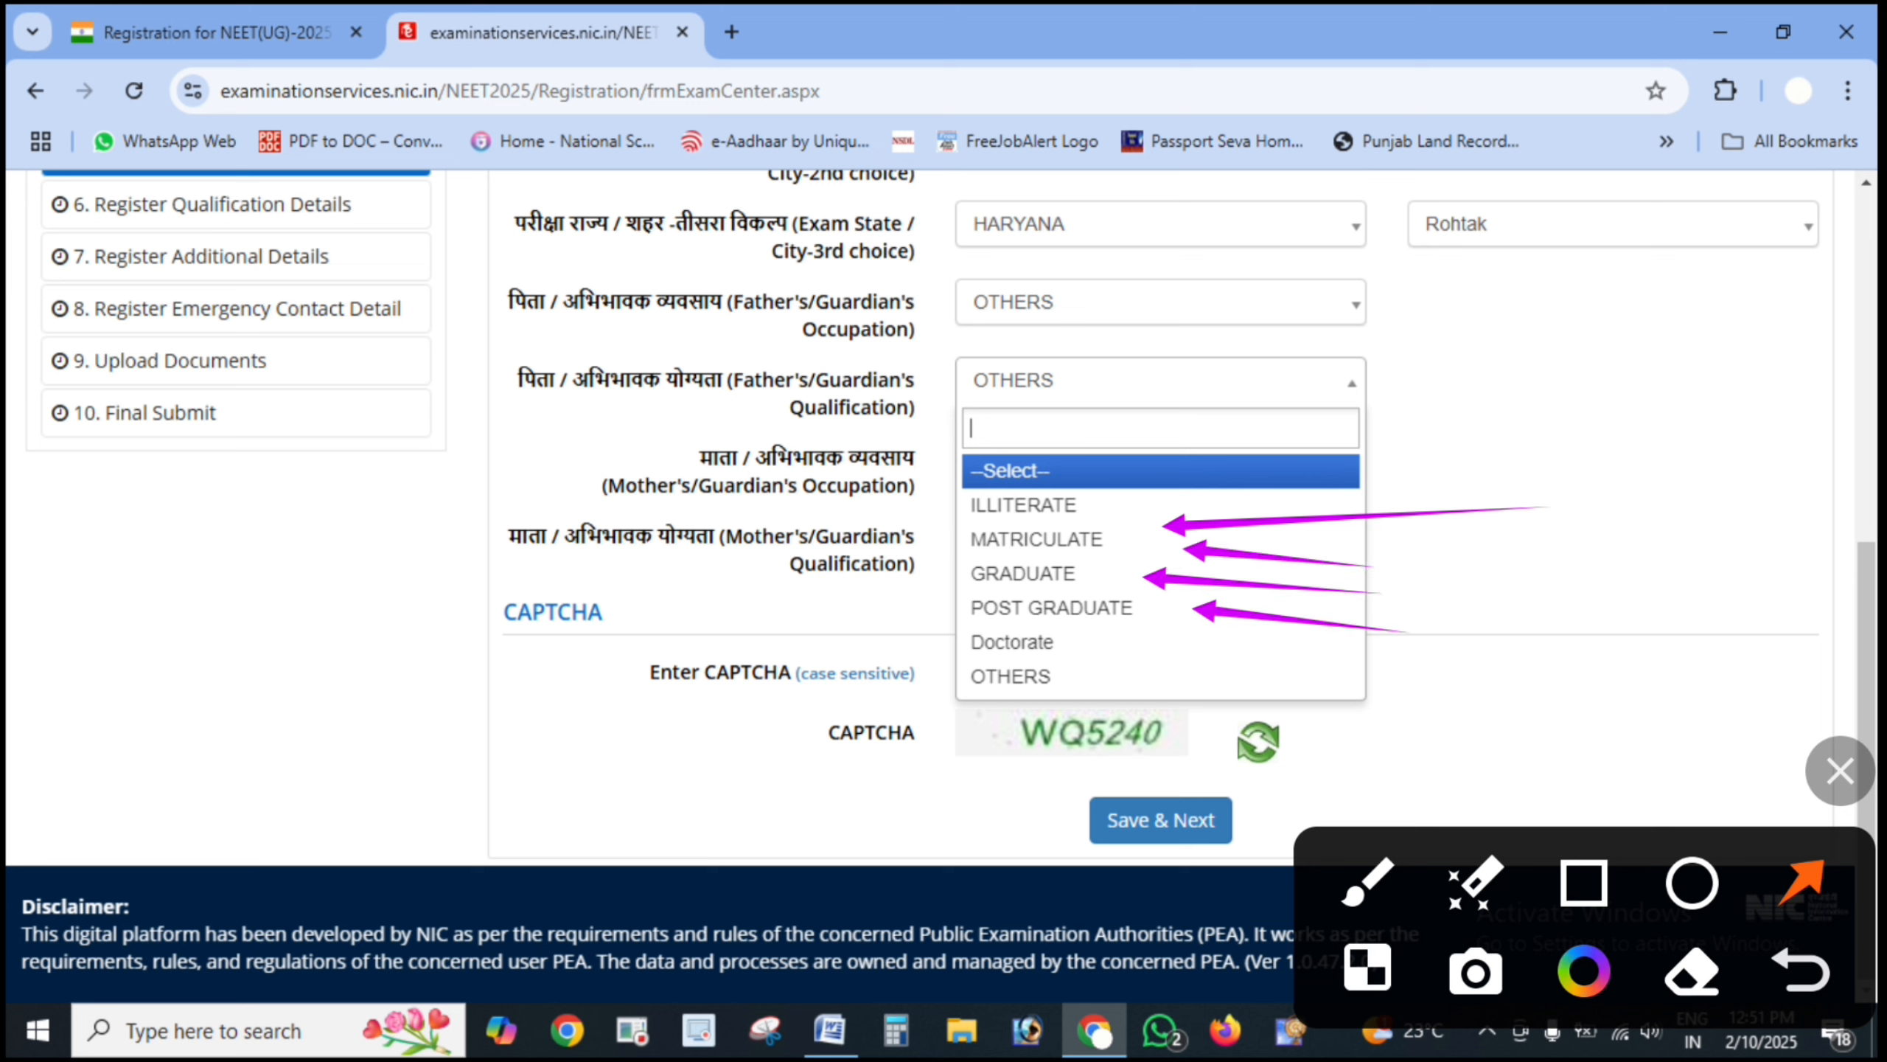
{"action": "left_click_drag", "start_coordinate": [1431, 494], "coordinate": [1107, 523]}
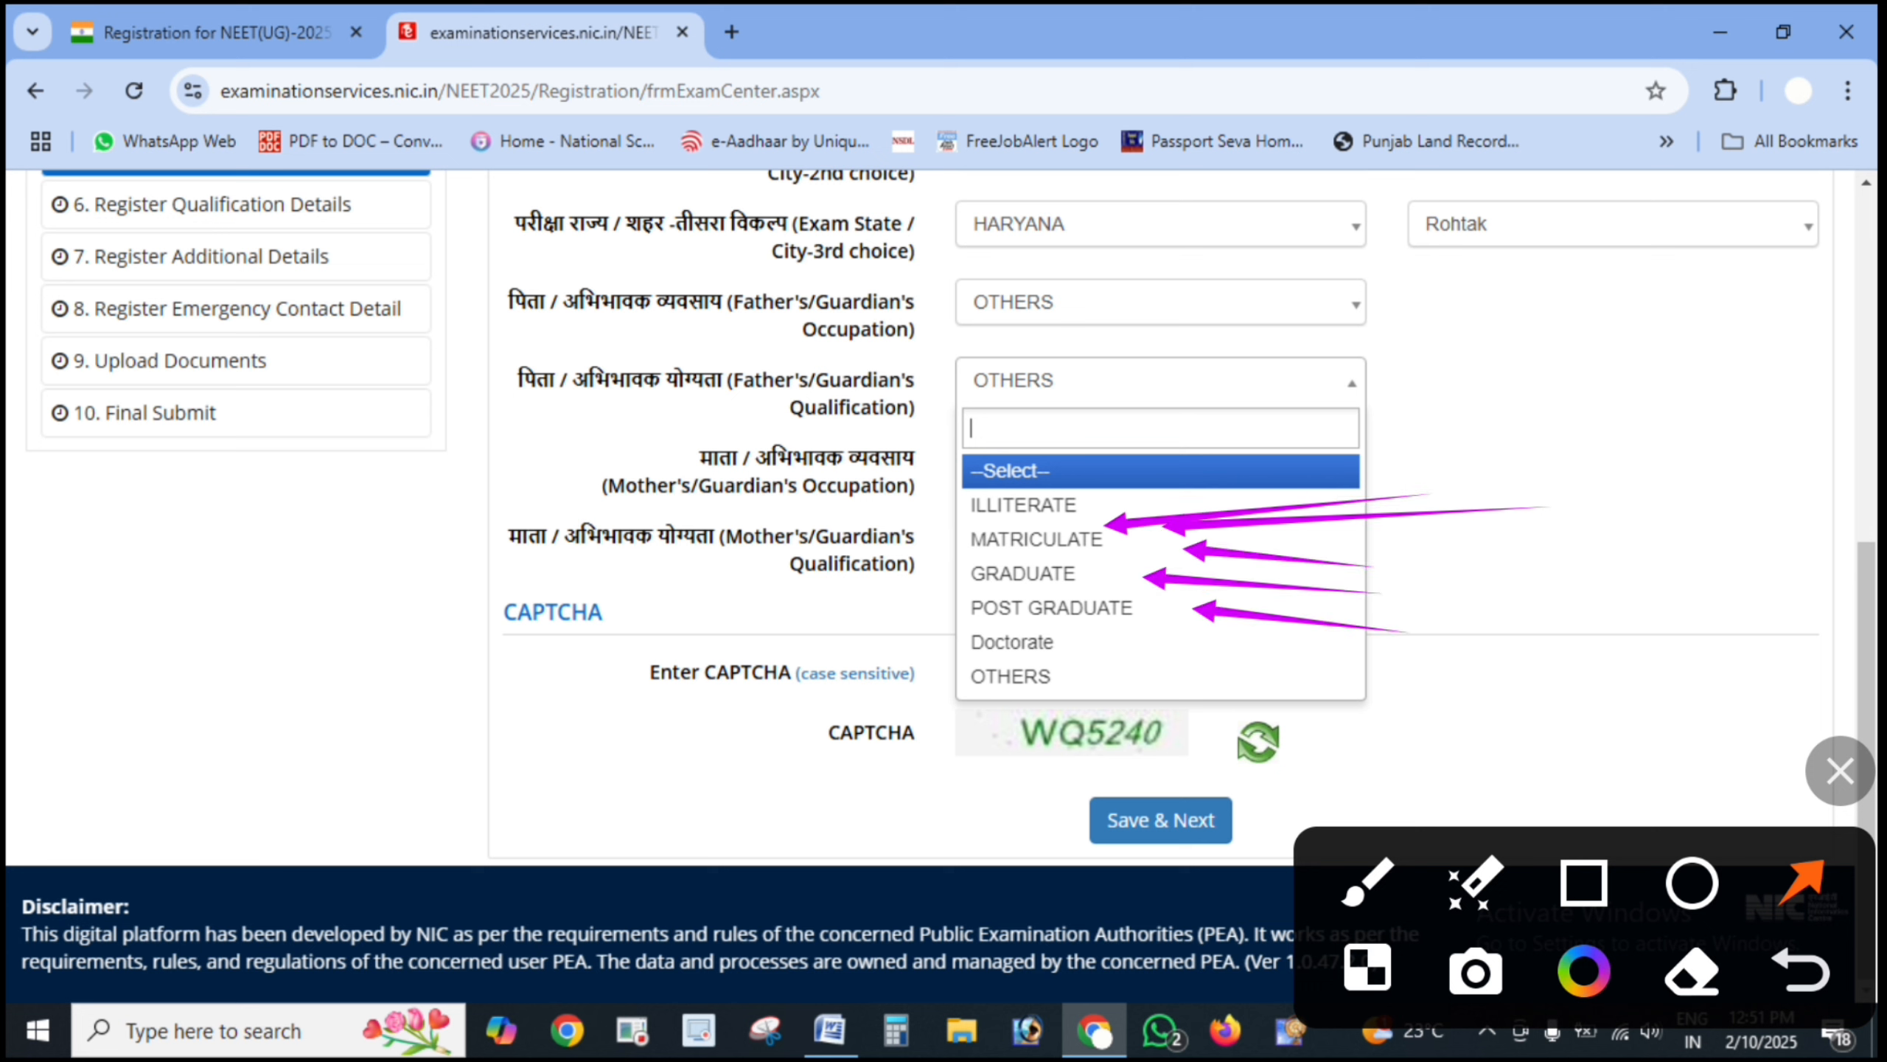
{"action": "left_click_drag", "start_coordinate": [1404, 683], "coordinate": [1188, 704]}
{"action": "left_click_drag", "start_coordinate": [1282, 630], "coordinate": [1111, 654]}
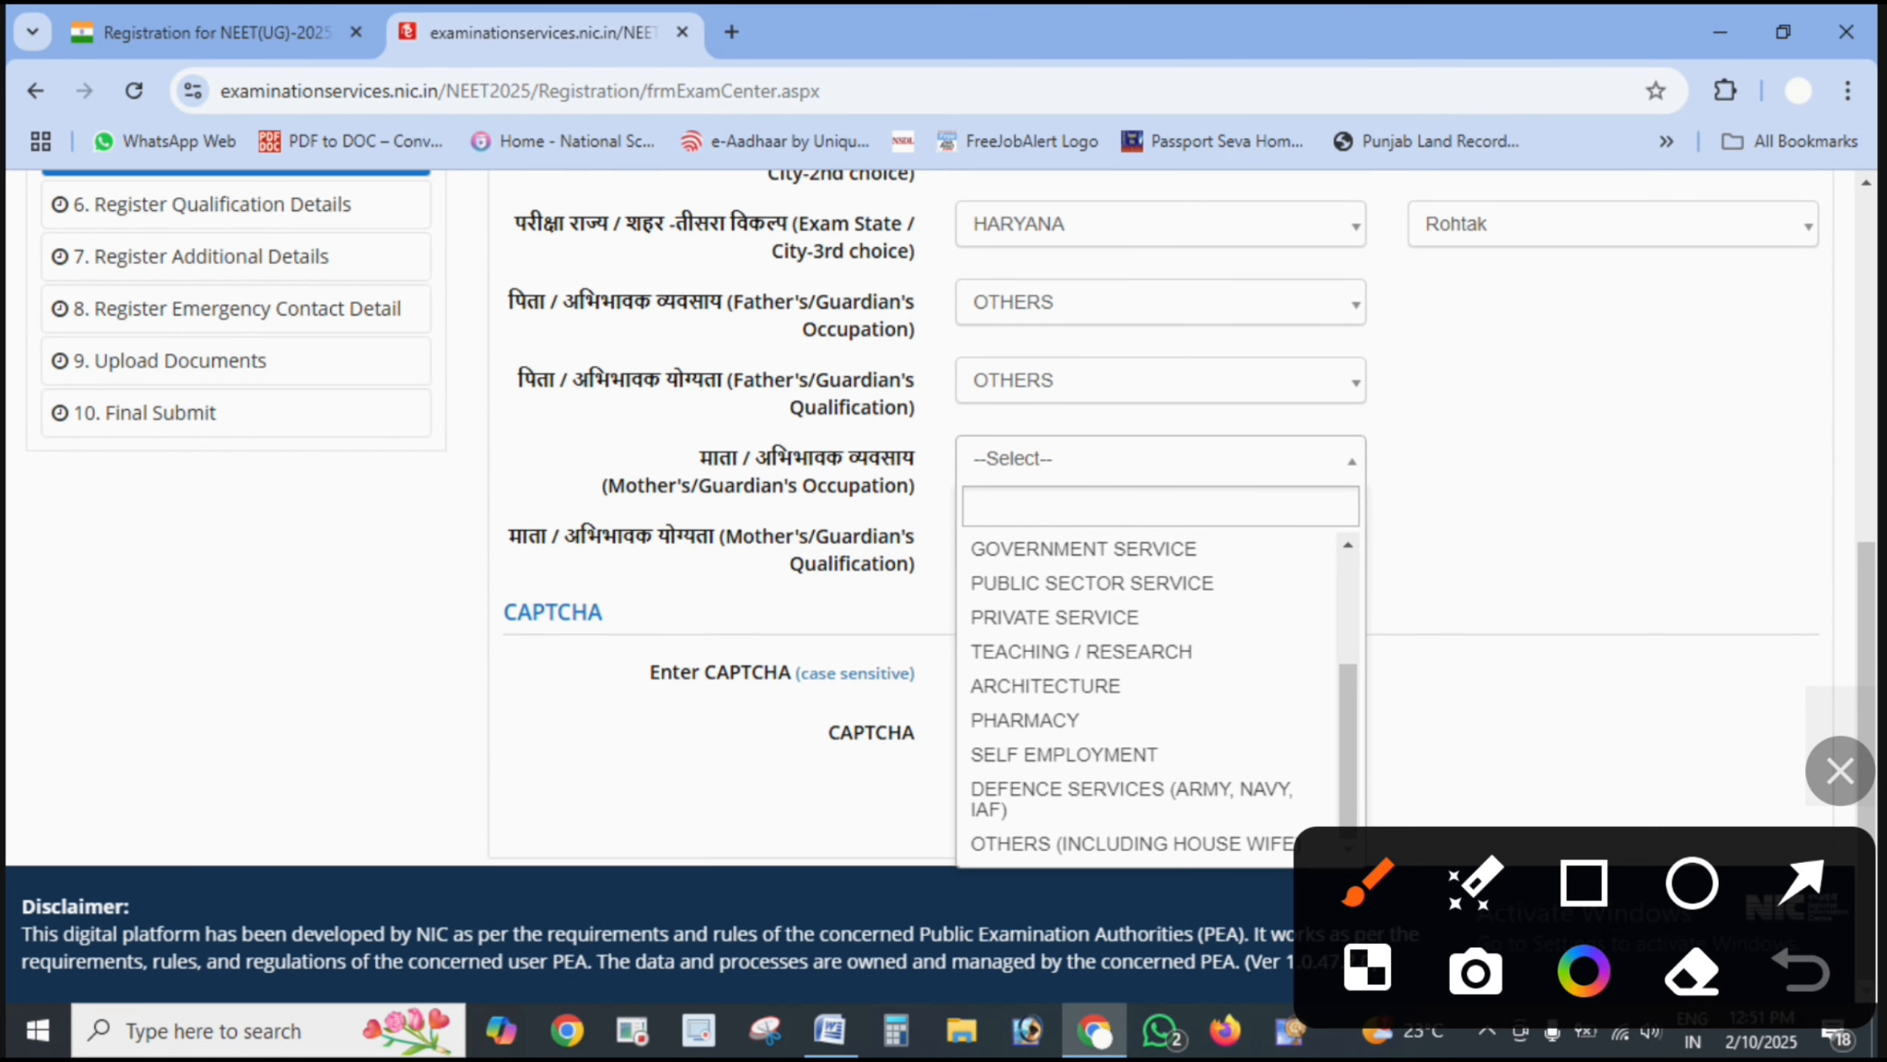
- Point out the mother's occupation options and set it to OTHERS (INCLUDING HOUSE WIFE)
{"action": "mouse_move", "coordinate": [1379, 789]}
{"action": "left_mouse_down"}
{"action": "mouse_move", "coordinate": [1182, 799]}
{"action": "mouse_move", "coordinate": [987, 892]}
{"action": "mouse_move", "coordinate": [1412, 832]}
{"action": "mouse_move", "coordinate": [1085, 826]}
{"action": "left_mouse_up"}
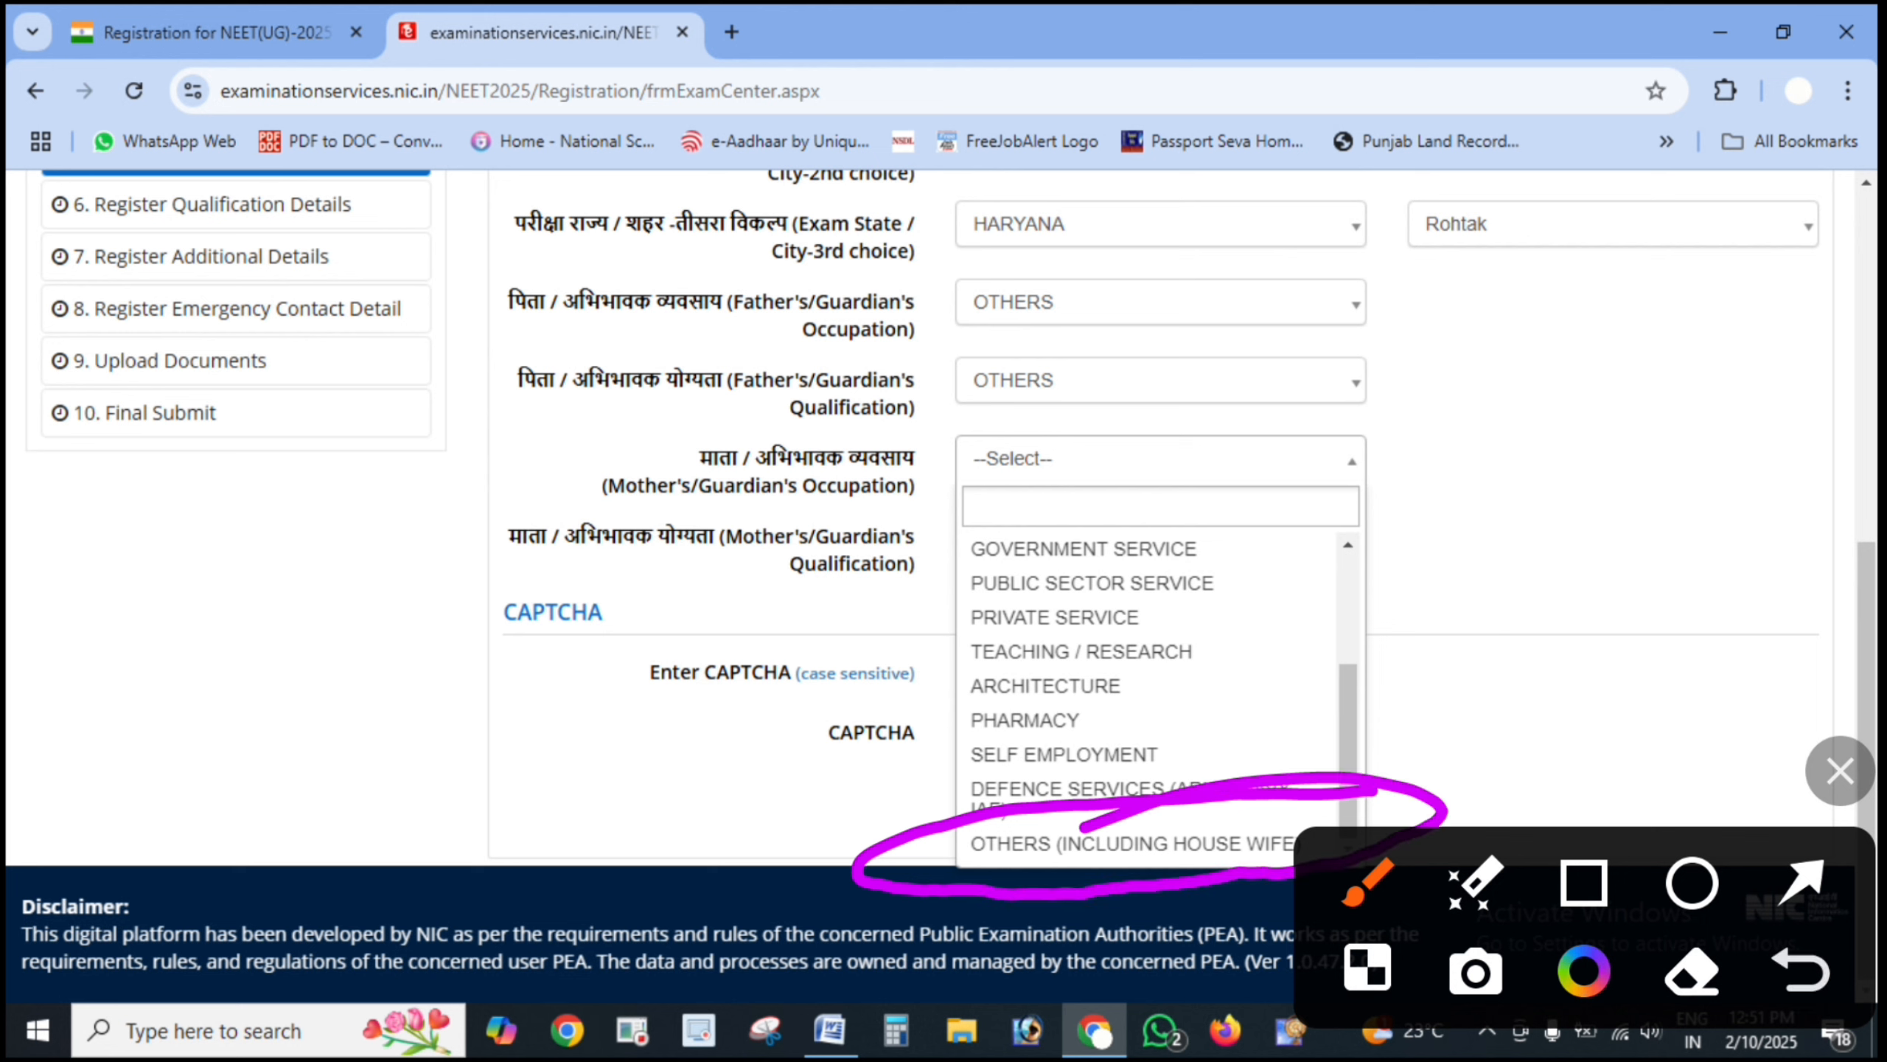
{"action": "left_click", "coordinate": [1802, 881]}
{"action": "left_click_drag", "start_coordinate": [1523, 572], "coordinate": [1215, 577]}
{"action": "left_click_drag", "start_coordinate": [1426, 623], "coordinate": [1272, 613]}
{"action": "left_click_drag", "start_coordinate": [1401, 663], "coordinate": [1211, 666]}
{"action": "left_click_drag", "start_coordinate": [1405, 710], "coordinate": [1226, 699]}
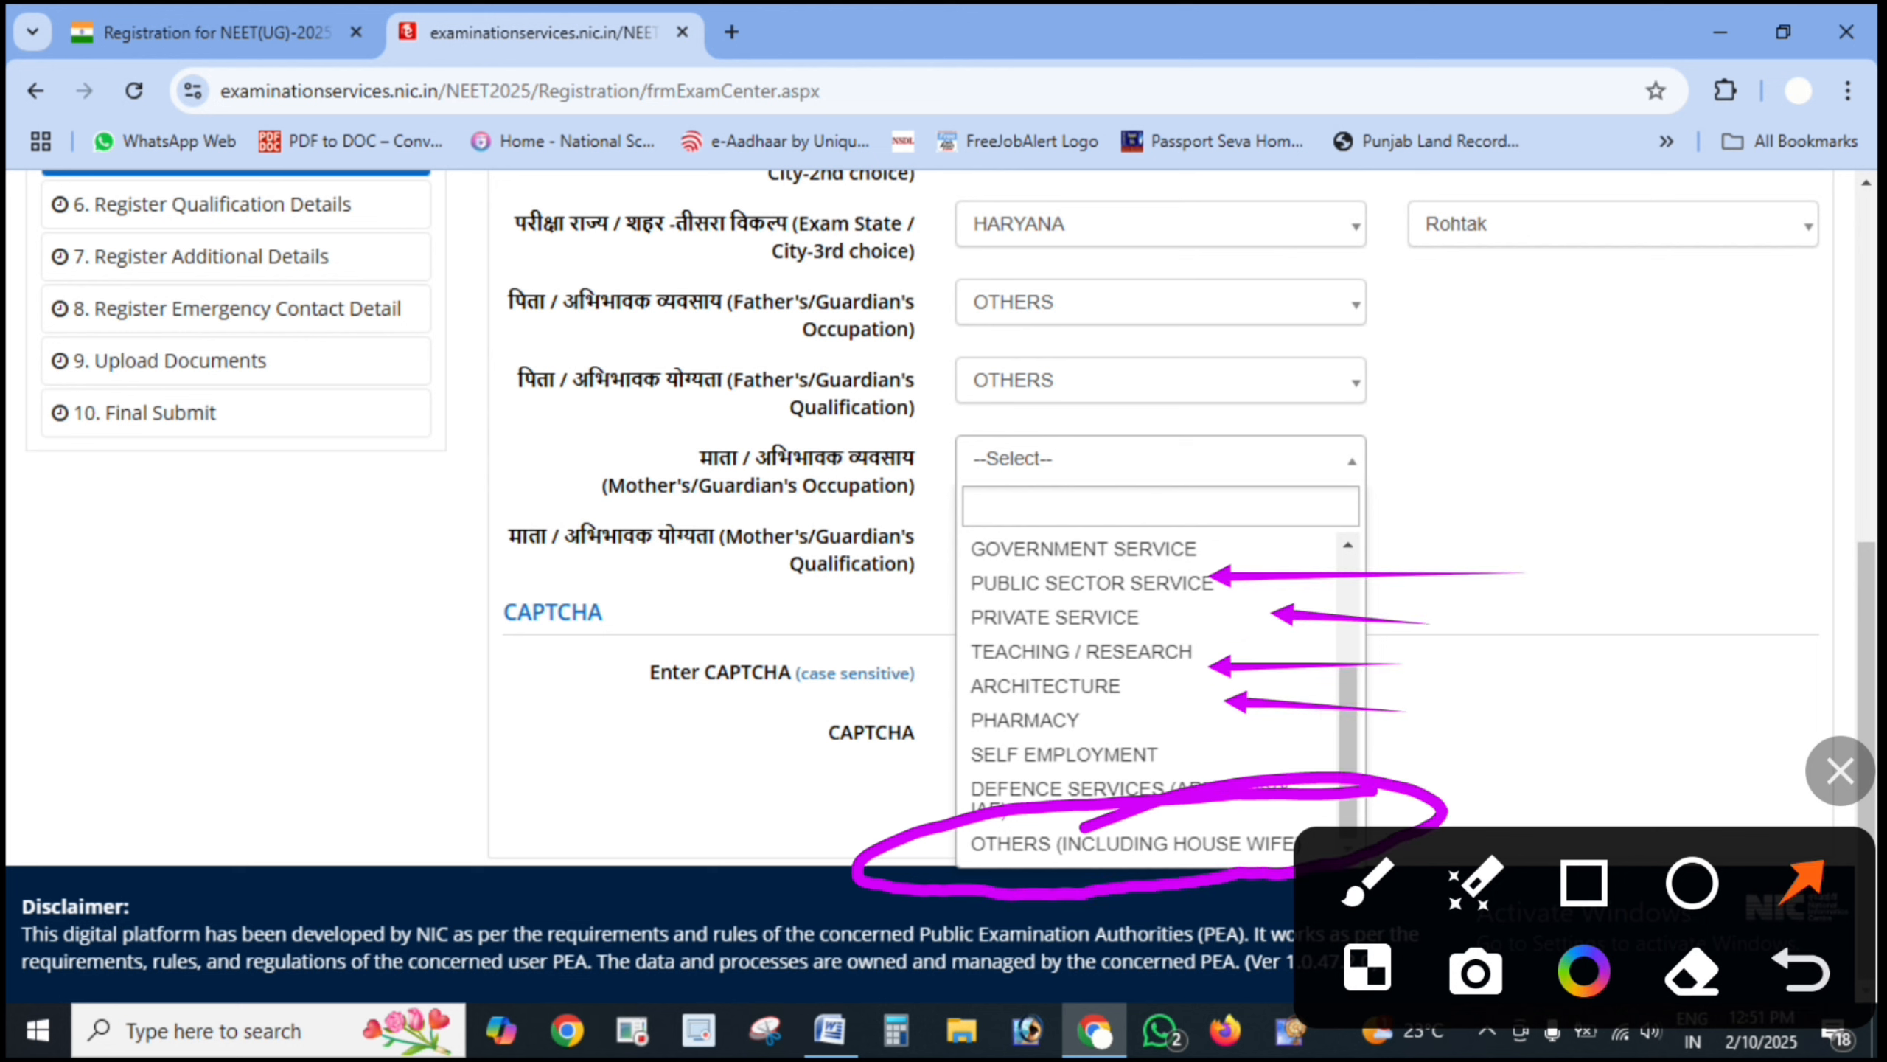
{"action": "left_click_drag", "start_coordinate": [1374, 773], "coordinate": [1212, 753]}
{"action": "left_click", "coordinate": [1839, 771]}
{"action": "left_click", "coordinate": [1130, 844]}
- Choose MATRICULATE for mother's qualification and mark the CAPTCHA field and Save & Next
{"action": "left_click", "coordinate": [1159, 537]}
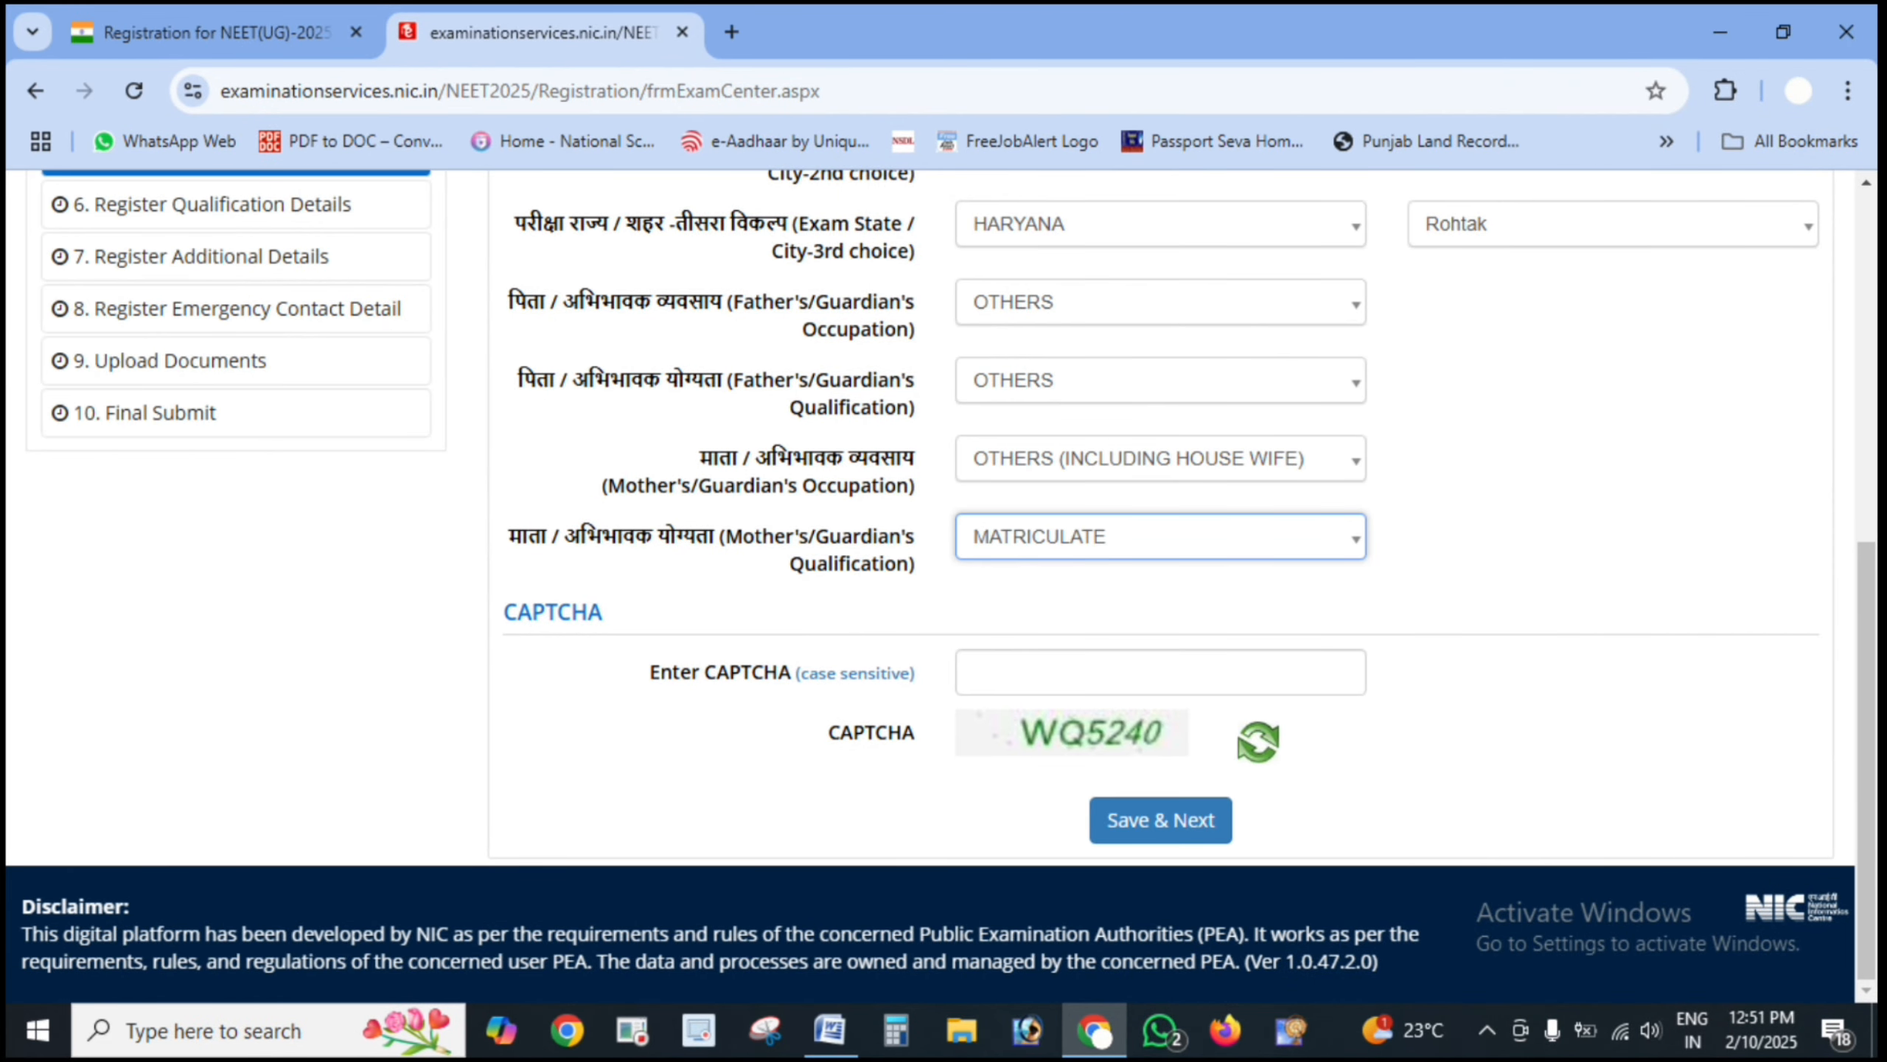
{"action": "left_click", "coordinate": [1883, 988]}
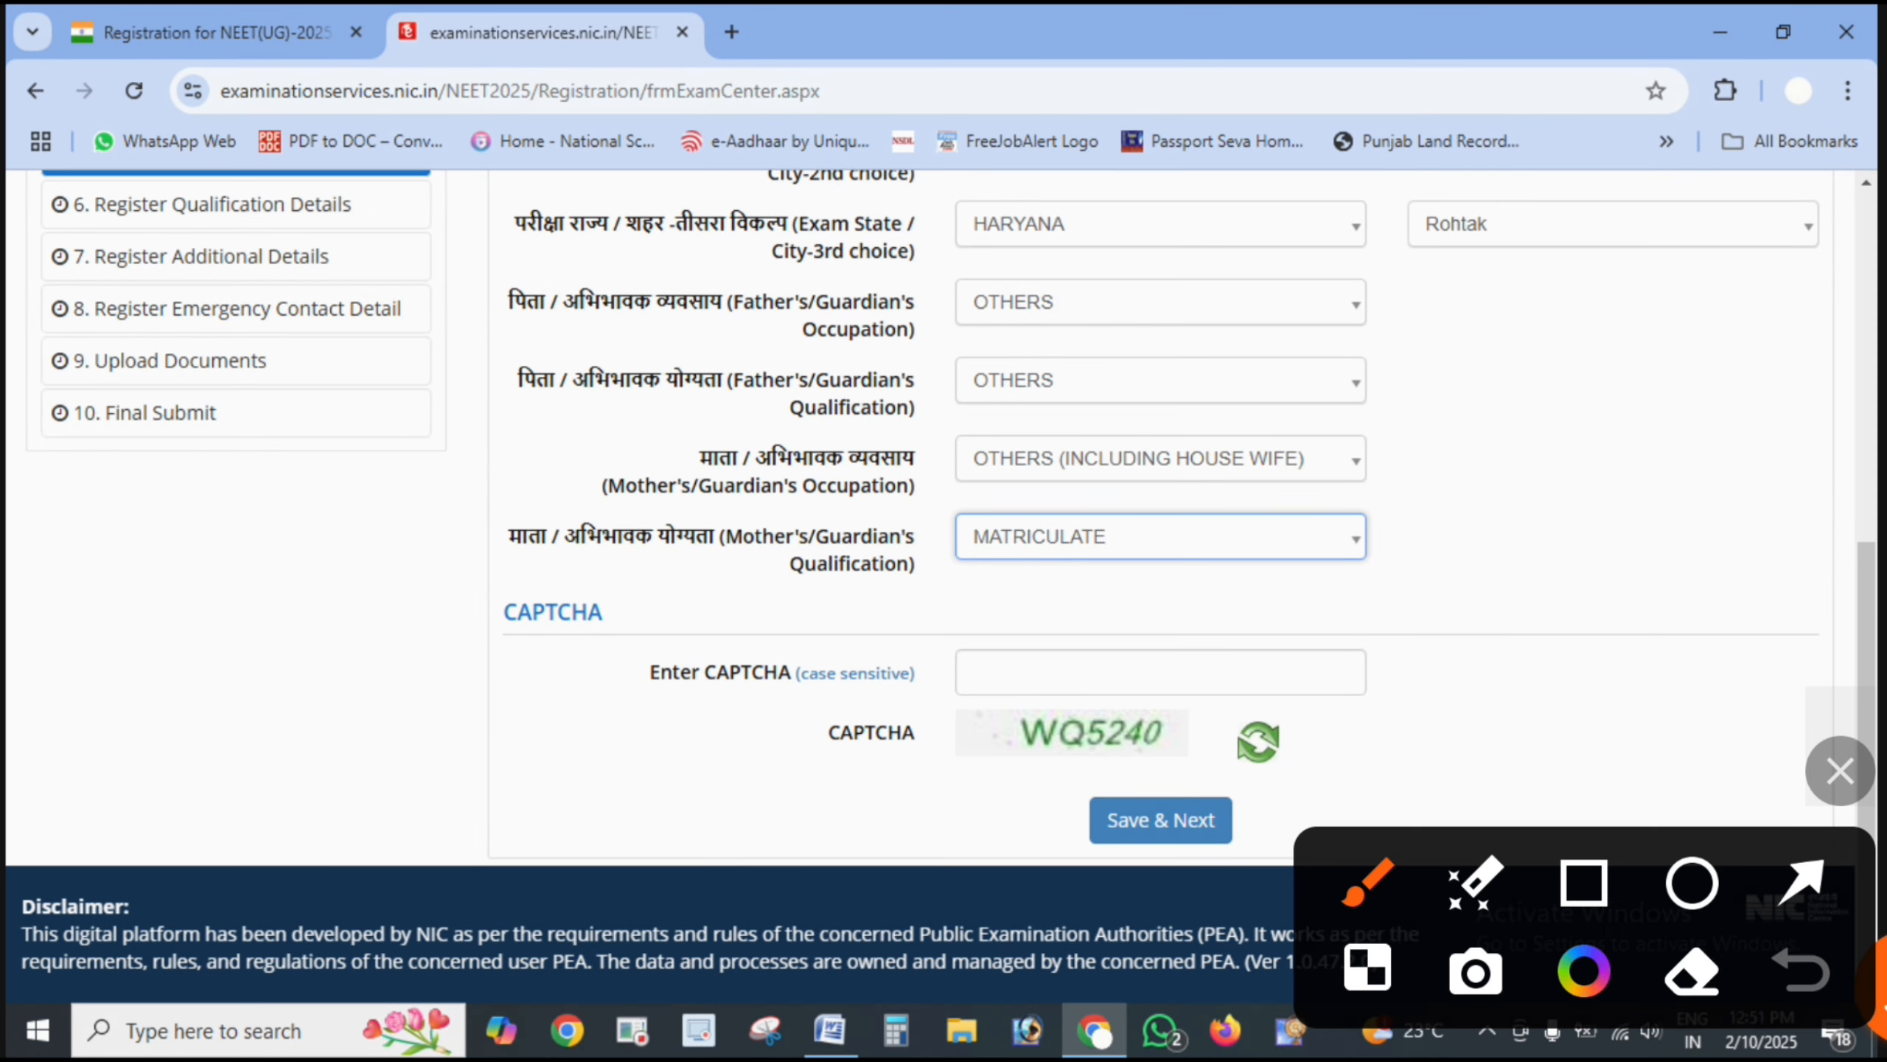
{"action": "mouse_move", "coordinate": [910, 690]}
{"action": "left_mouse_down"}
{"action": "mouse_move", "coordinate": [1382, 614]}
{"action": "mouse_move", "coordinate": [1185, 709]}
{"action": "left_mouse_up"}
{"action": "left_click_drag", "start_coordinate": [1299, 777], "coordinate": [1226, 735]}
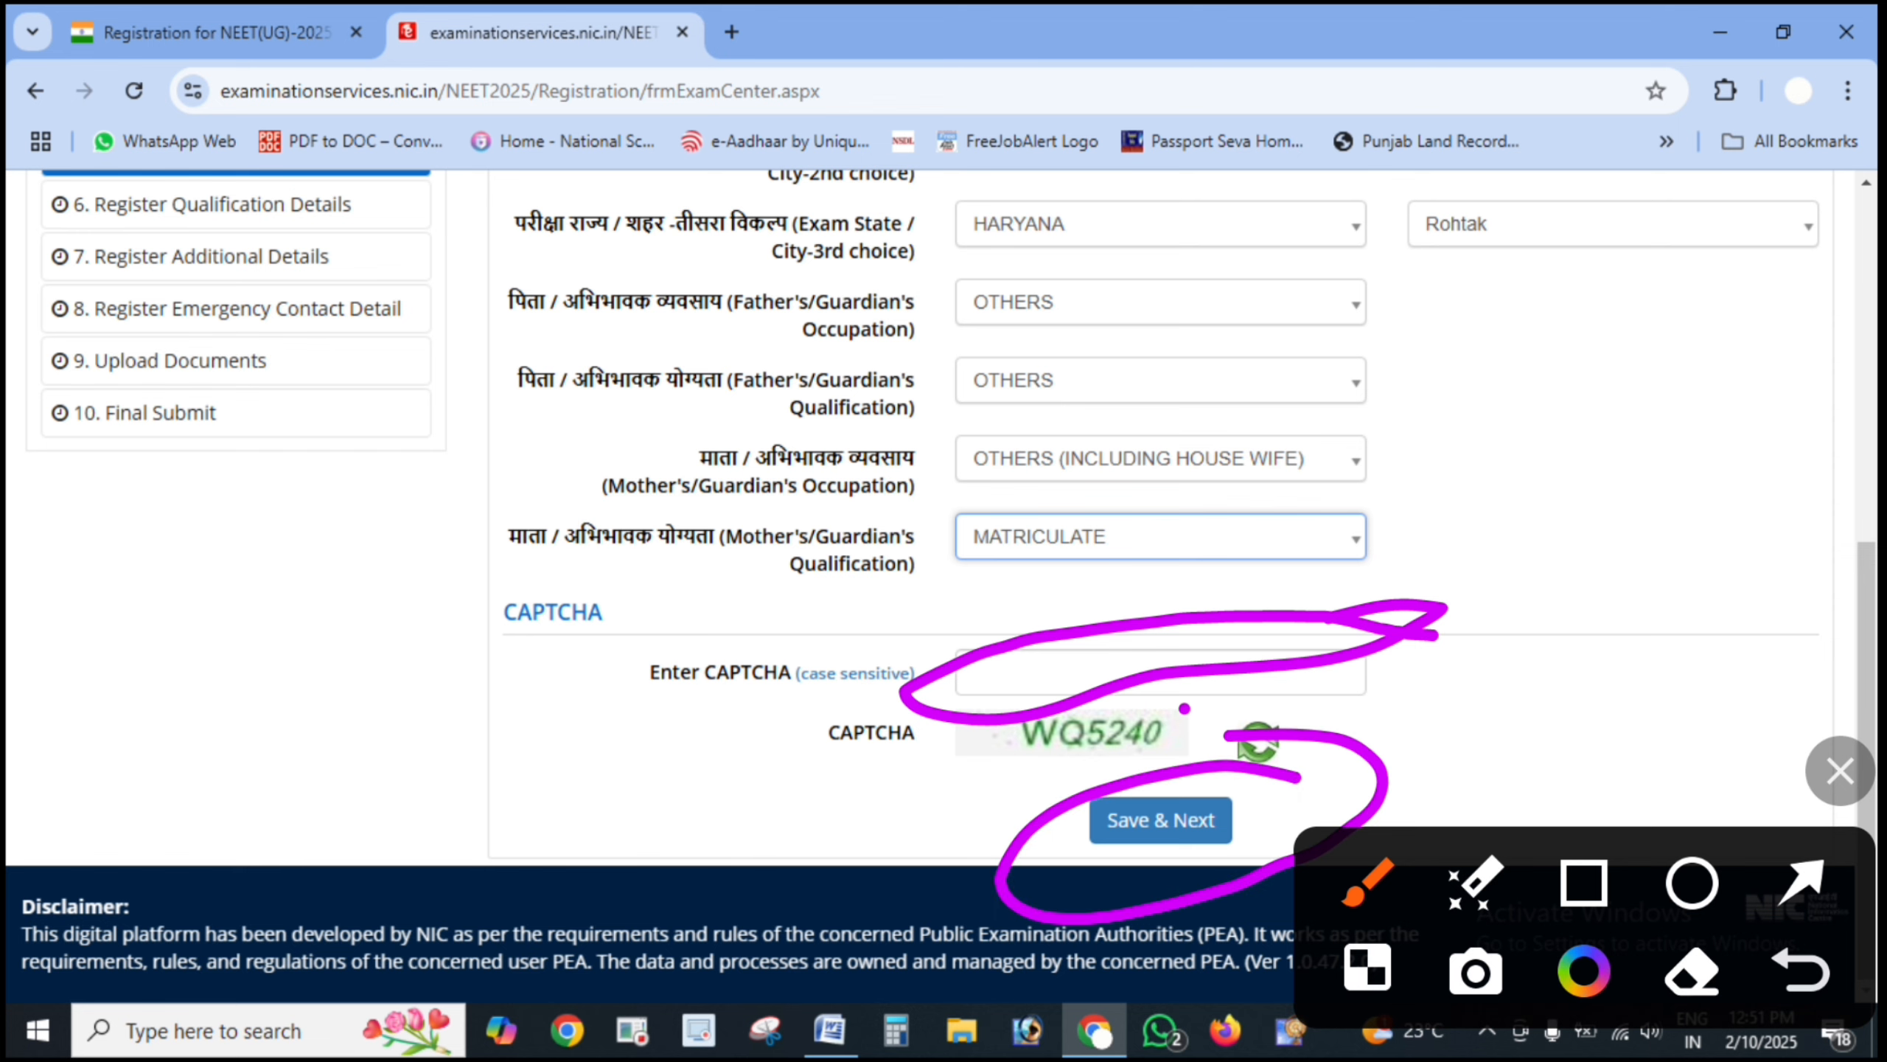
{"action": "left_click", "coordinate": [1840, 771]}
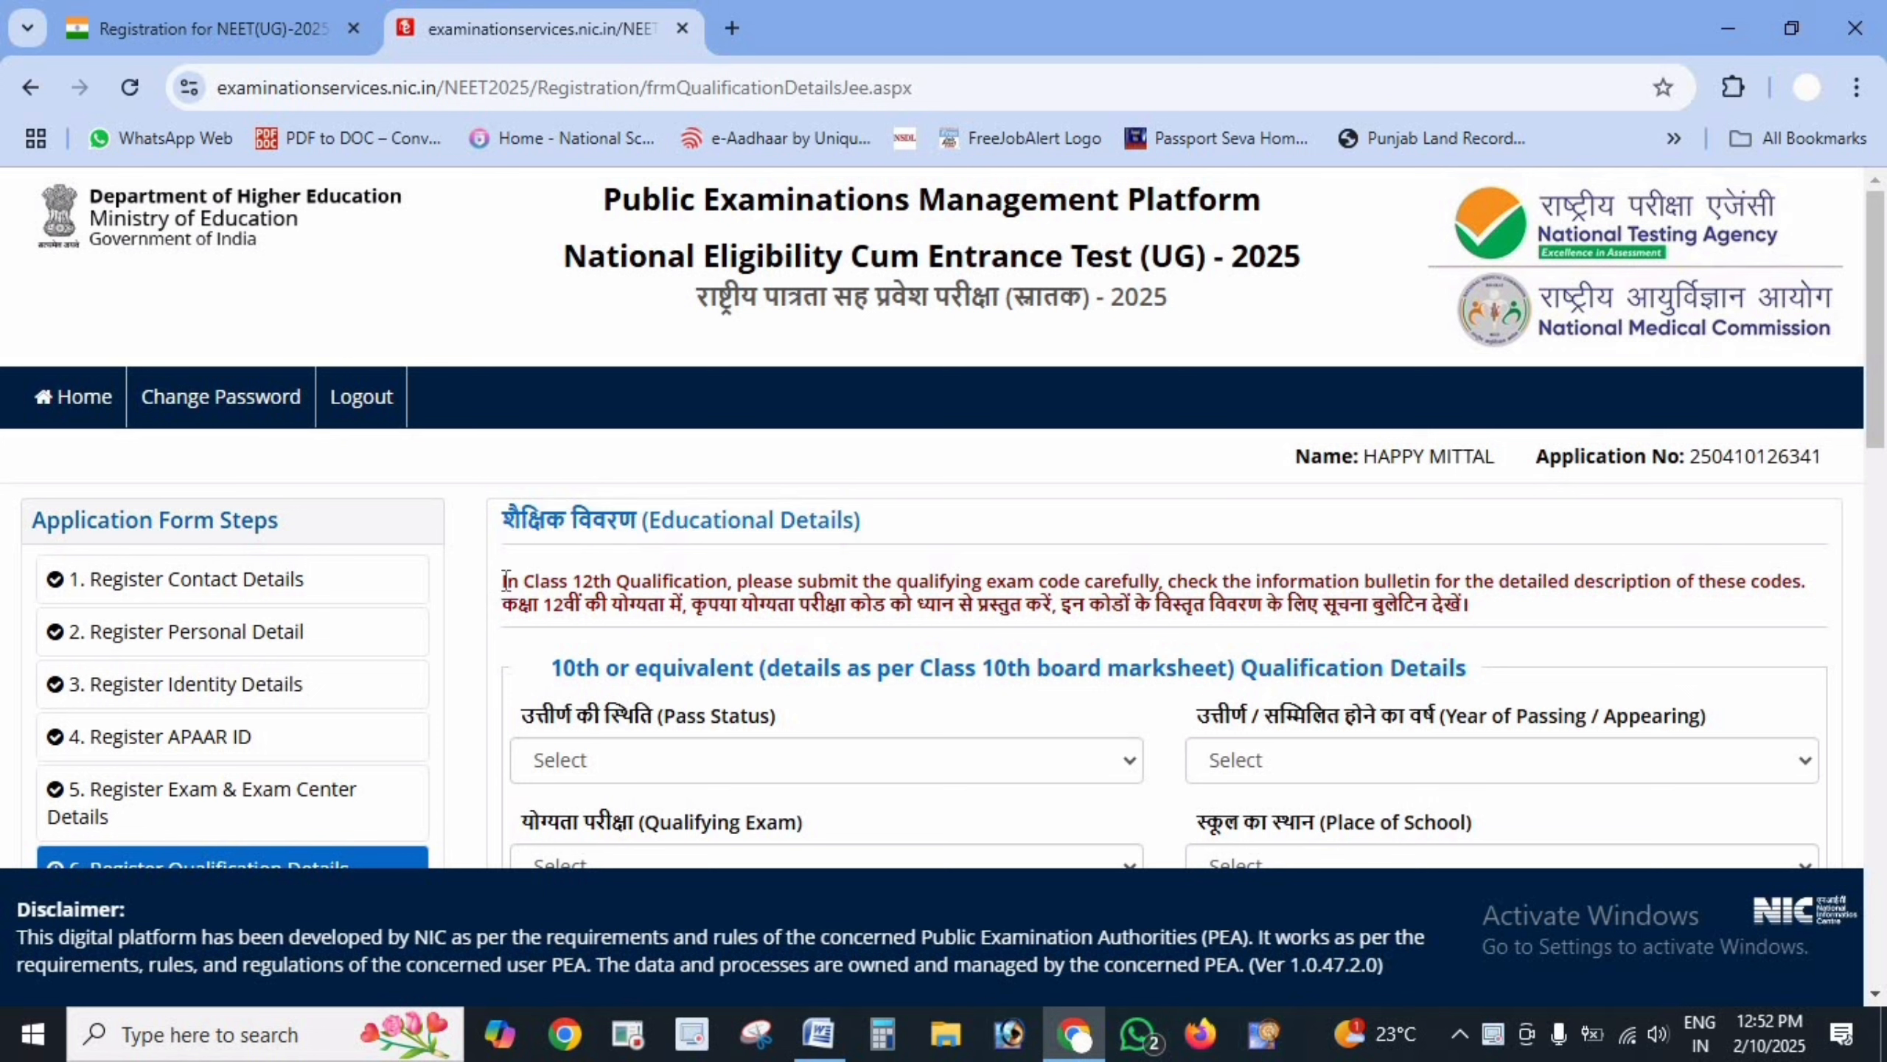
- Highlight the Class 12th and Hindi instruction lines and the 10th or equivalent heading
{"action": "left_click_drag", "start_coordinate": [500, 581], "coordinate": [1851, 591]}
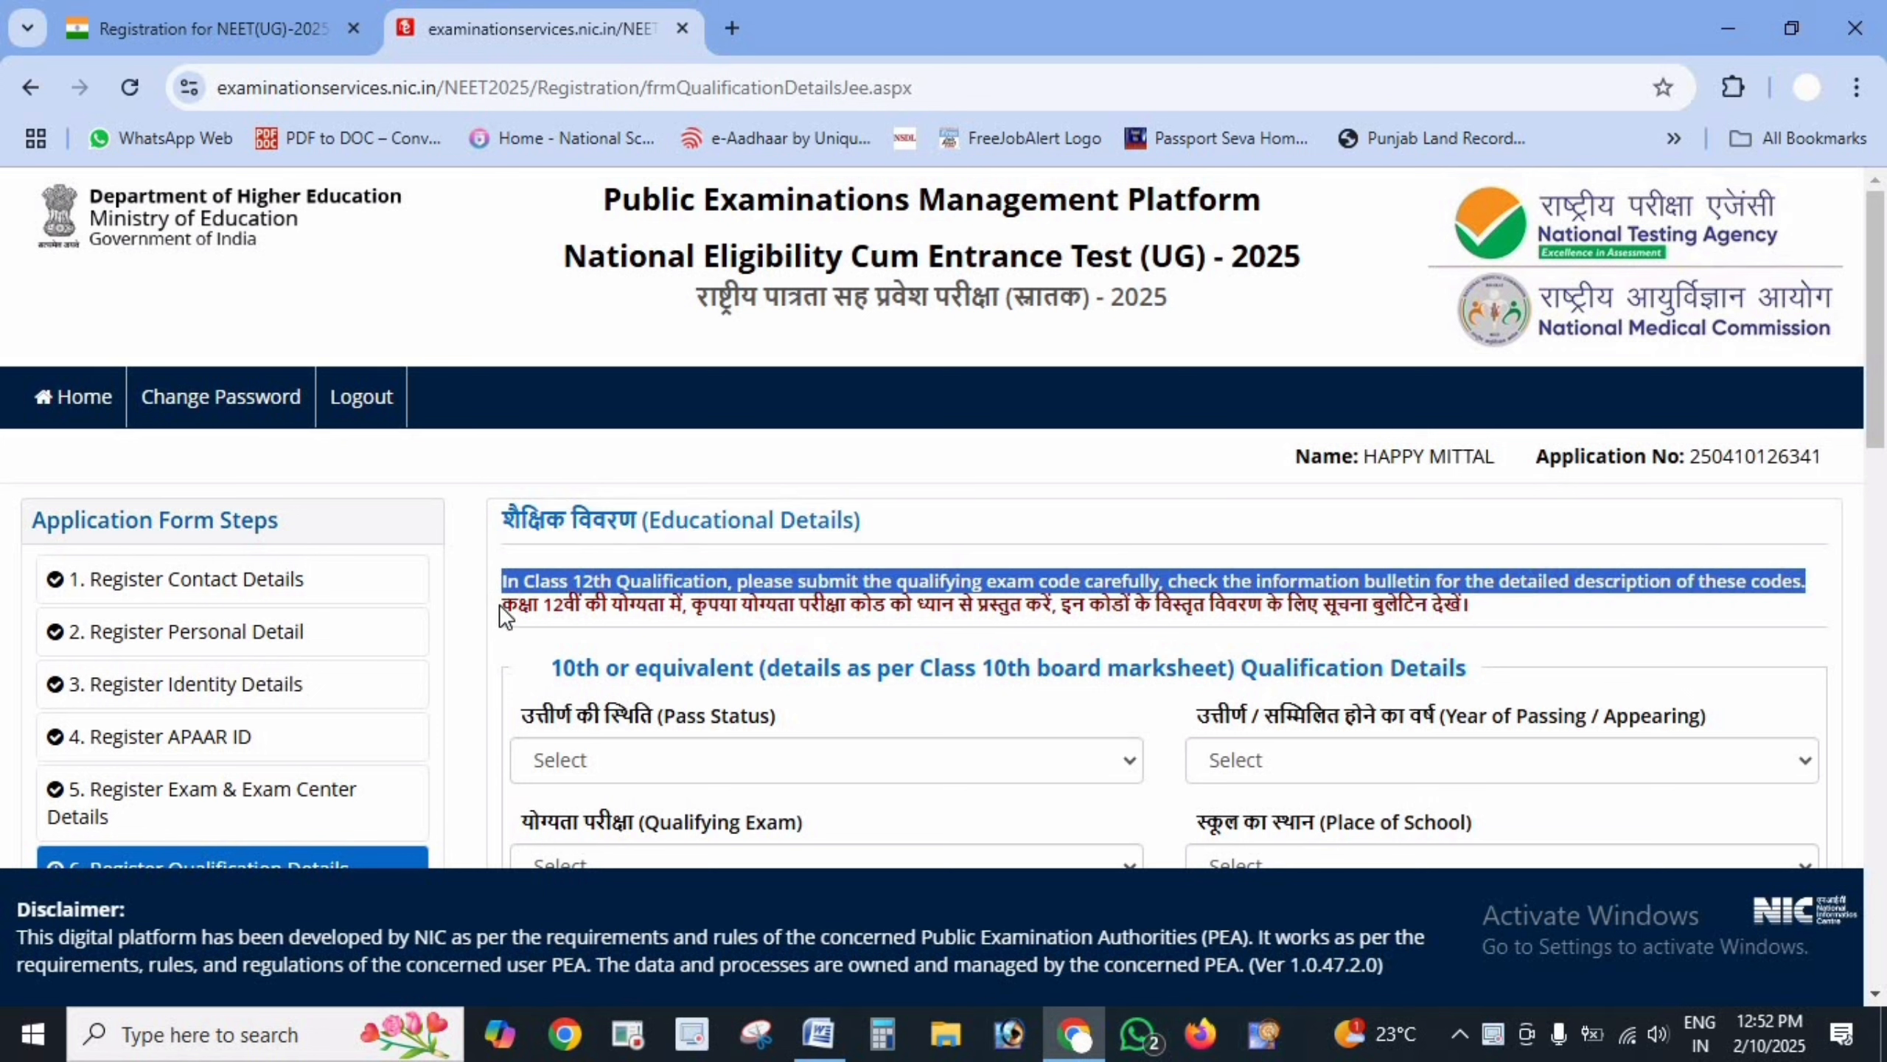
{"action": "left_click_drag", "start_coordinate": [499, 606], "coordinate": [1476, 606]}
{"action": "scroll", "coordinate": [1660, 550], "scroll_direction": "down", "scroll_amount": 5}
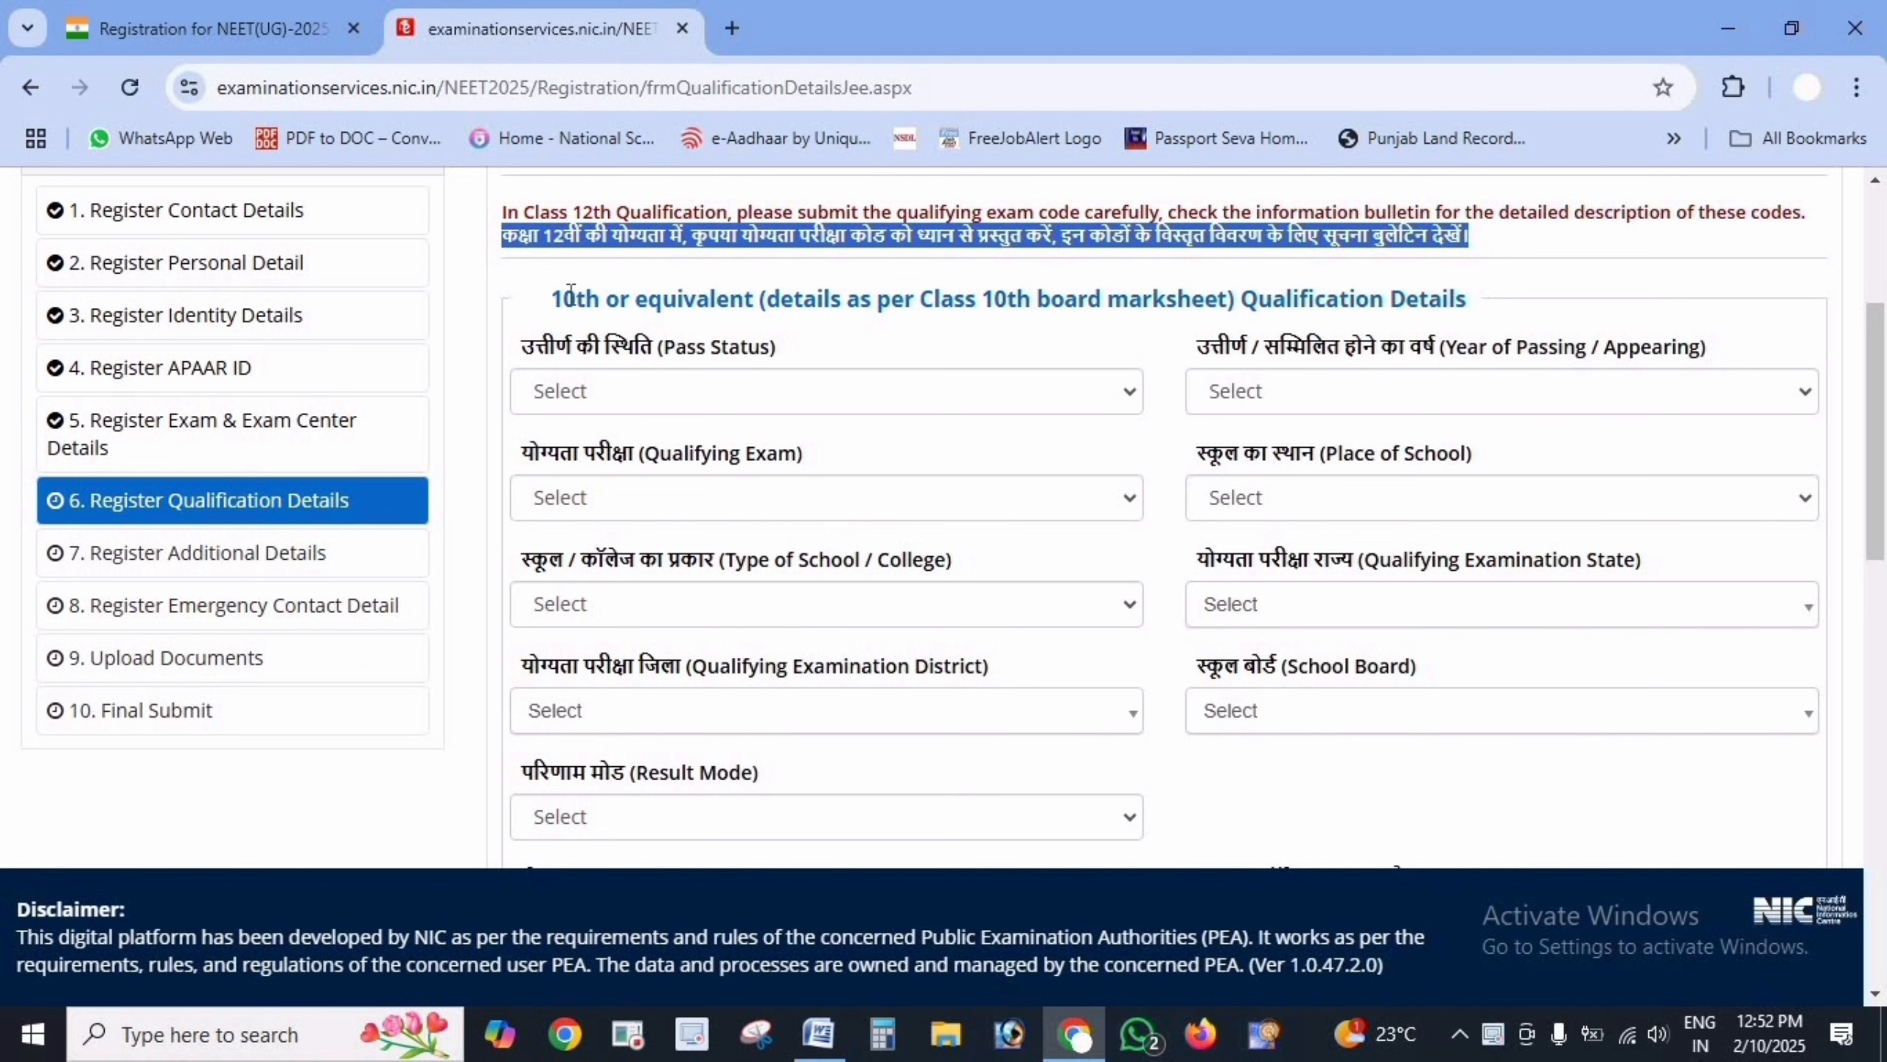
{"action": "left_click_drag", "start_coordinate": [553, 298], "coordinate": [1493, 301]}
- Mark the 10th as Passed in 2011 from an Urban, Private Unaided school
{"action": "left_click", "coordinate": [1039, 405]}
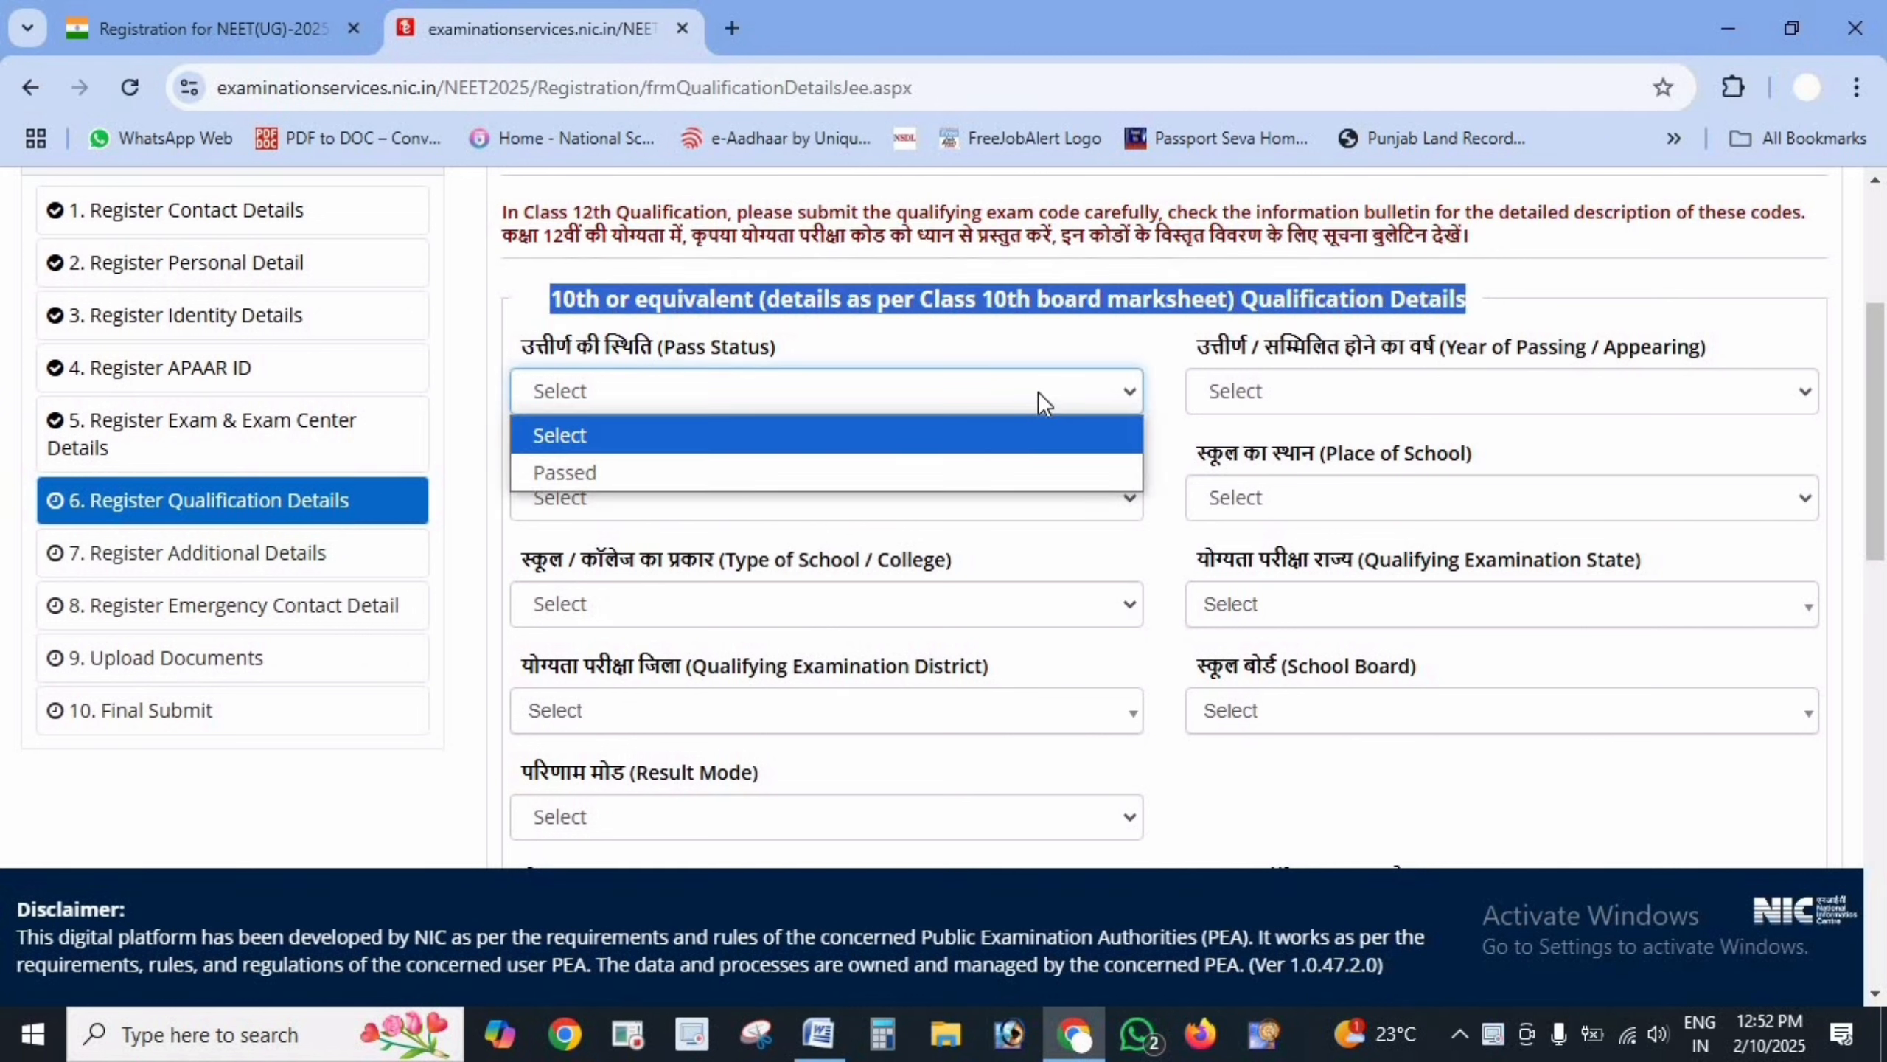
{"action": "left_click", "coordinate": [590, 475]}
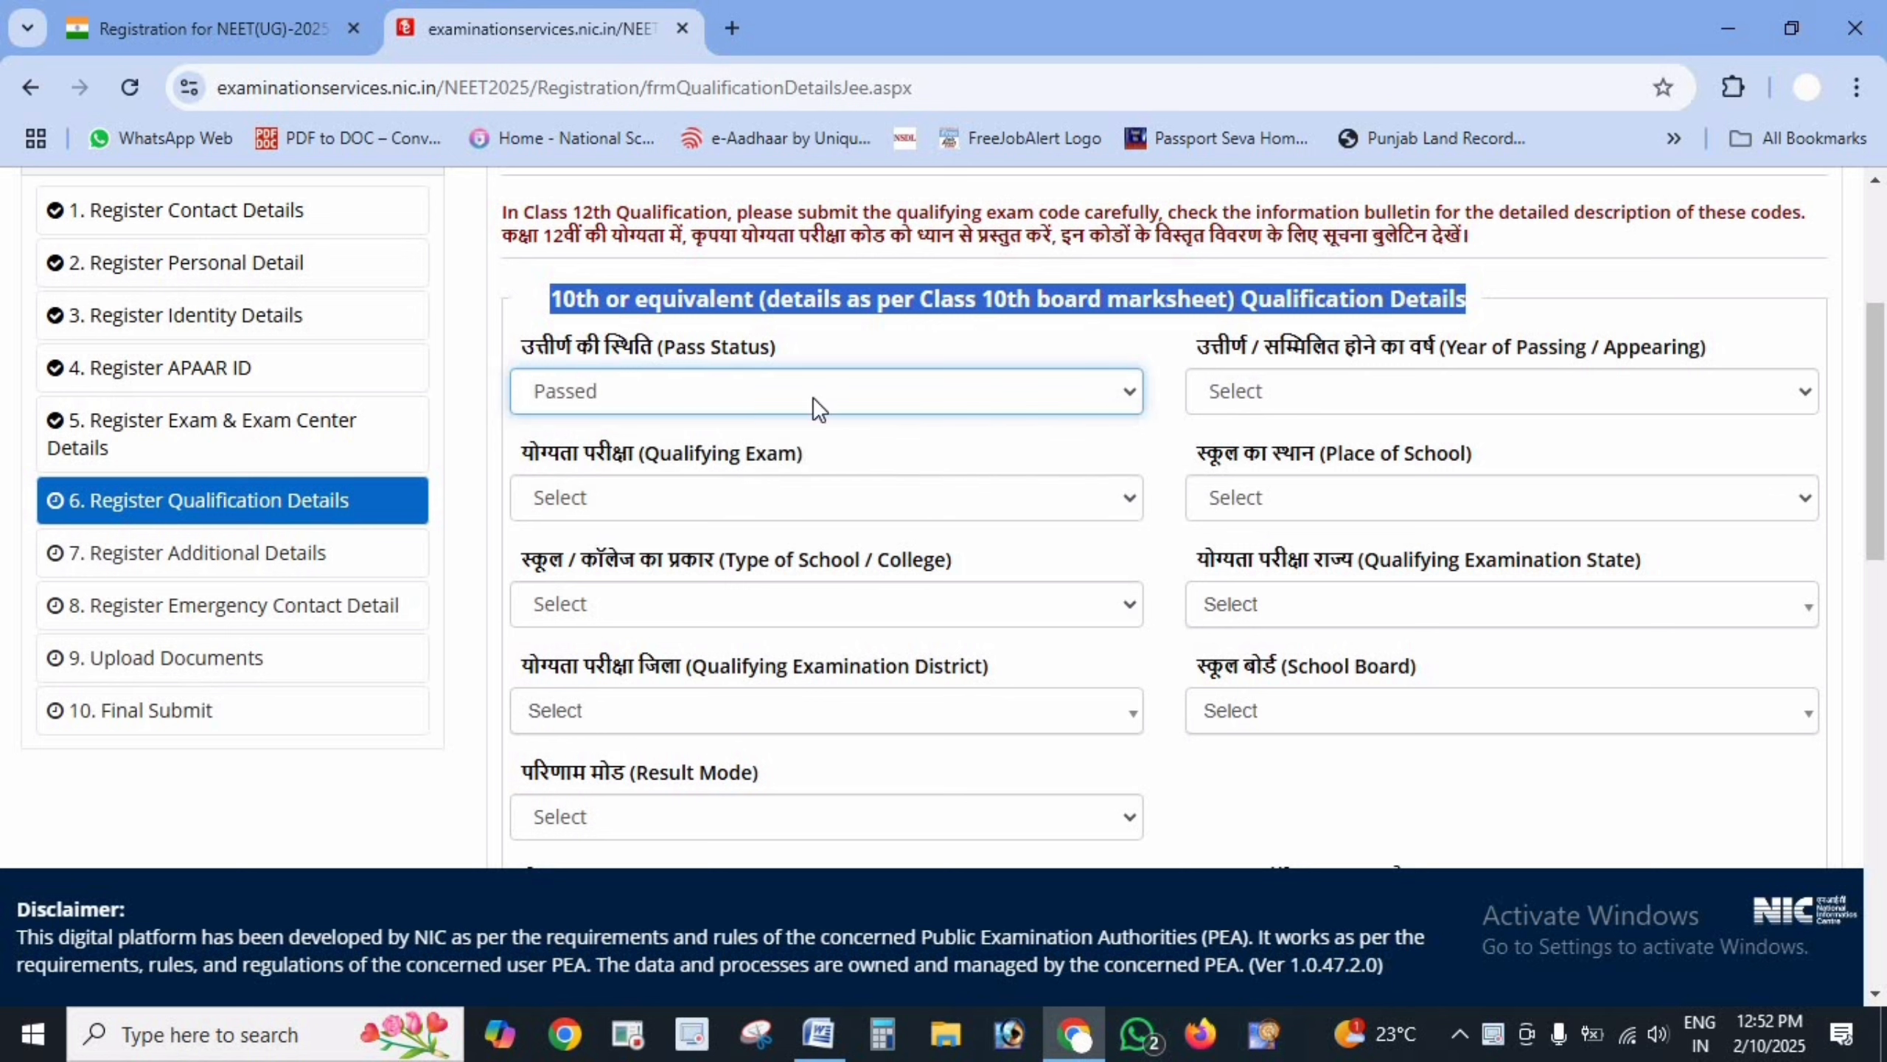
{"action": "left_click", "coordinate": [1361, 414]}
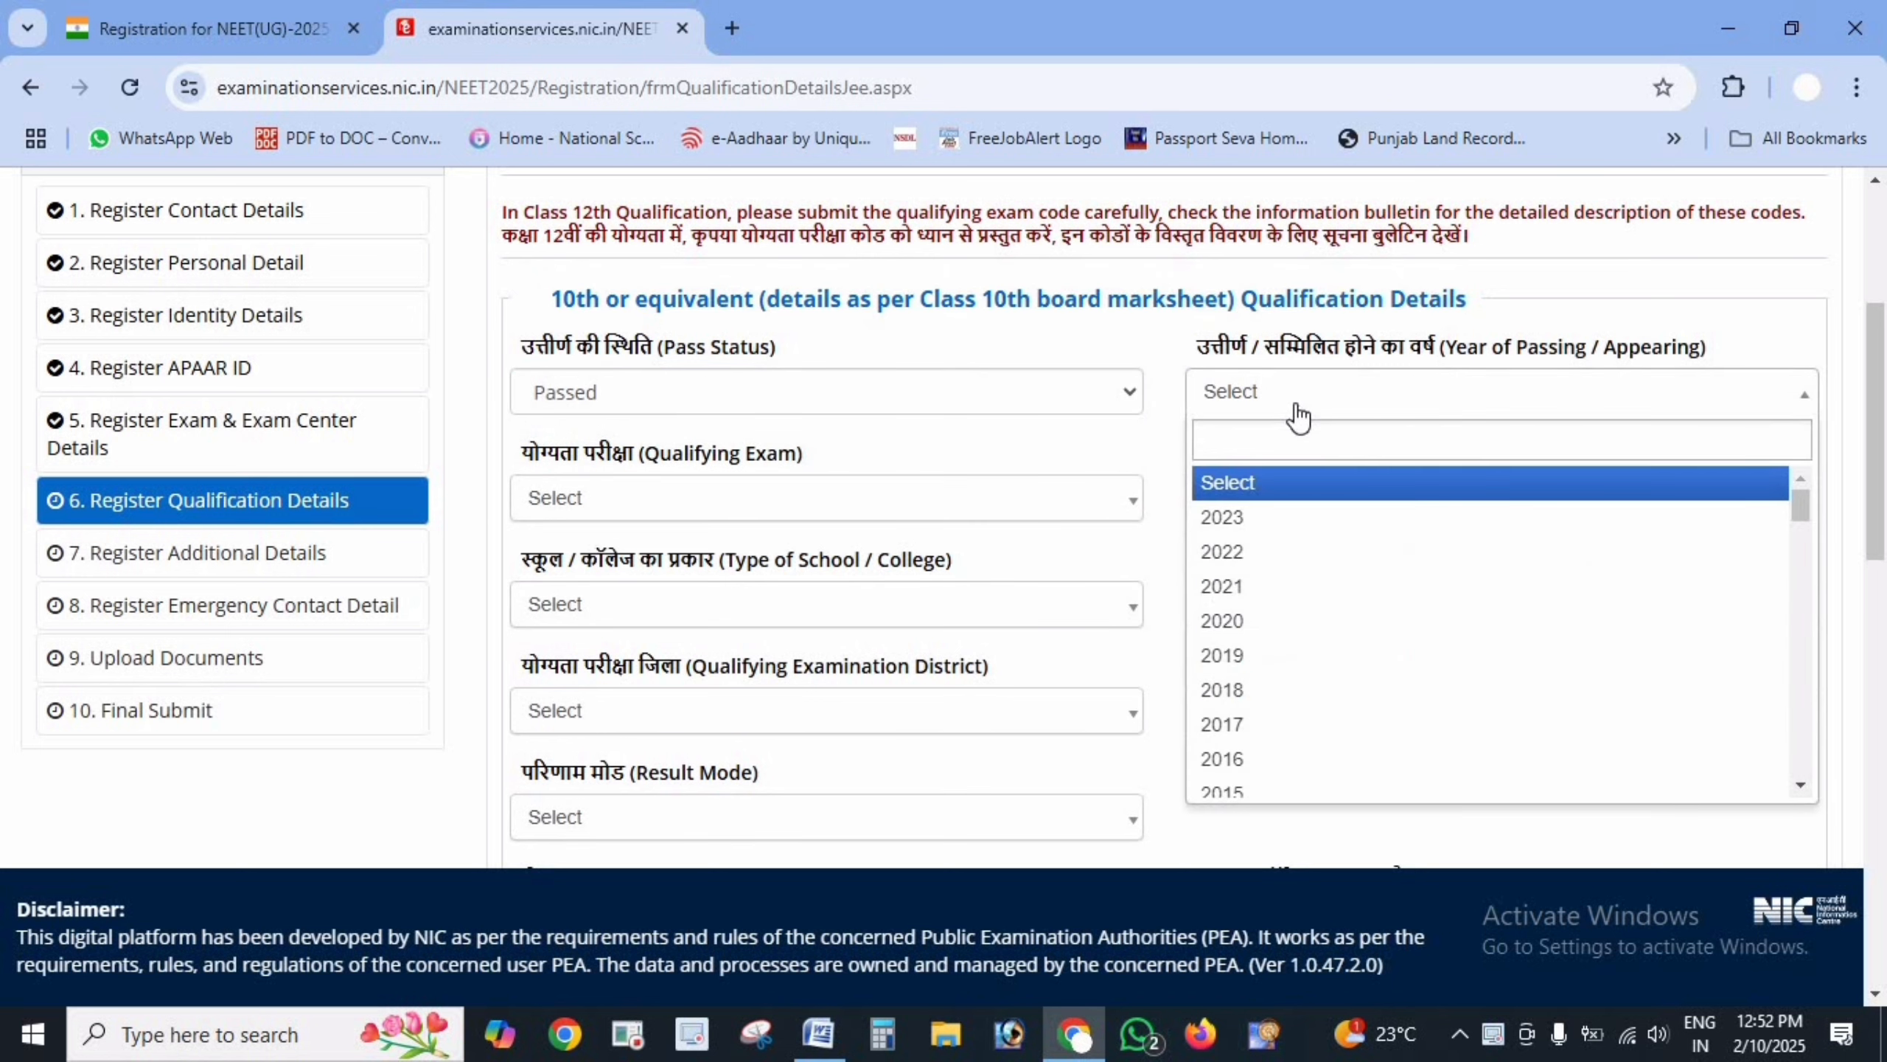
{"action": "scroll", "coordinate": [1366, 632], "scroll_direction": "down", "scroll_amount": 4}
{"action": "left_click", "coordinate": [1367, 520]}
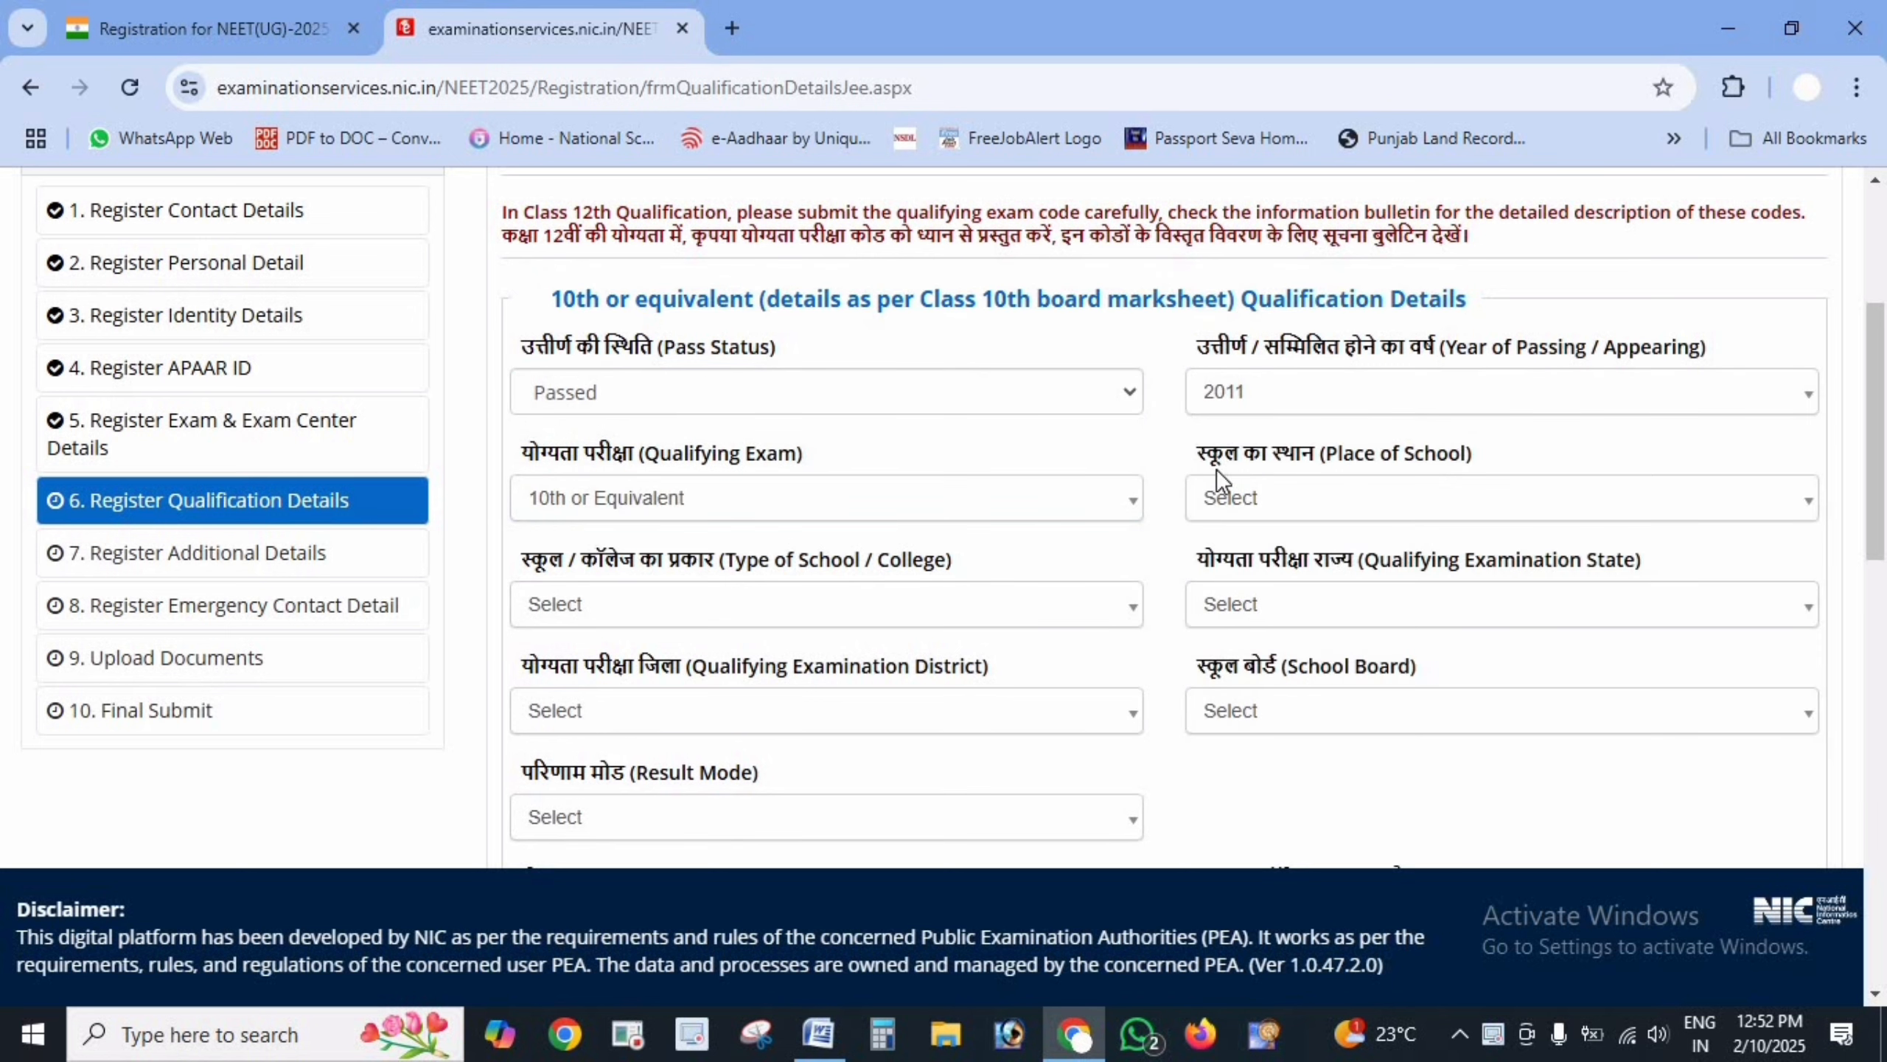
{"action": "left_click", "coordinate": [1329, 494]}
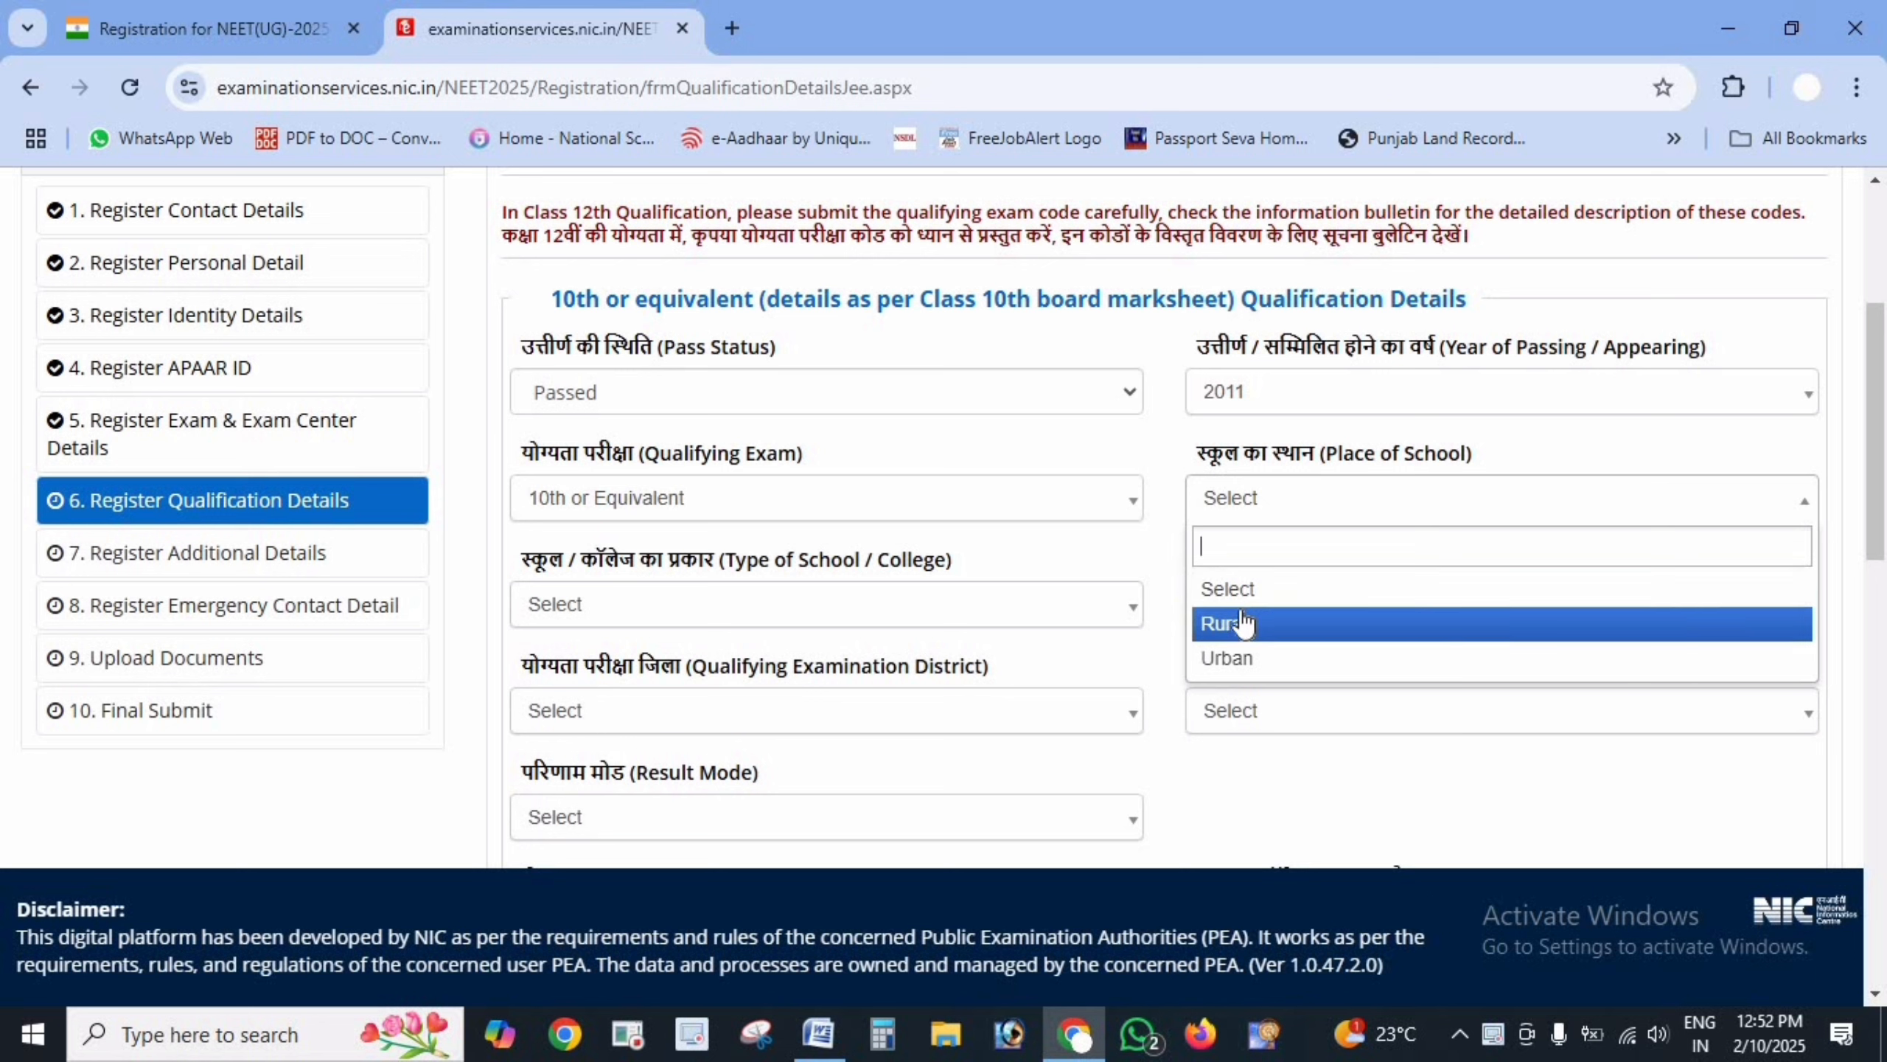
{"action": "left_click", "coordinate": [1266, 660]}
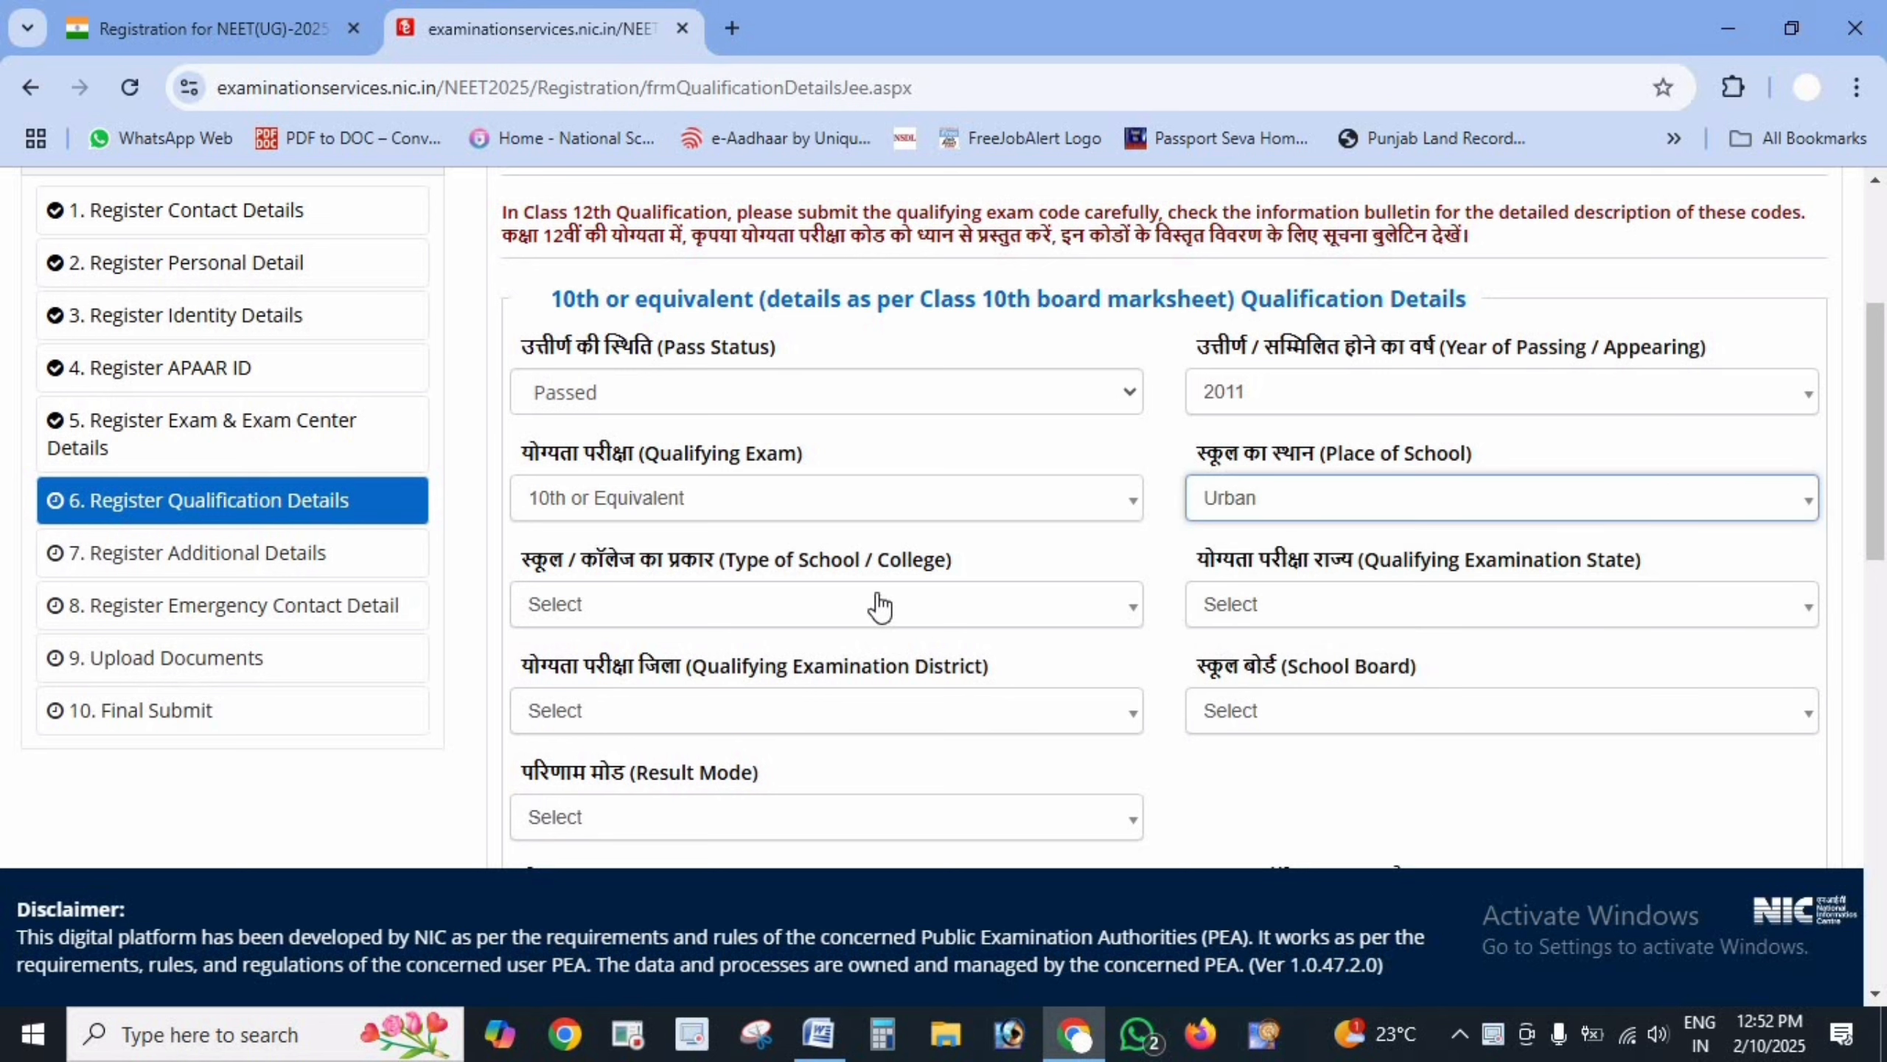
{"action": "left_click", "coordinate": [1004, 622]}
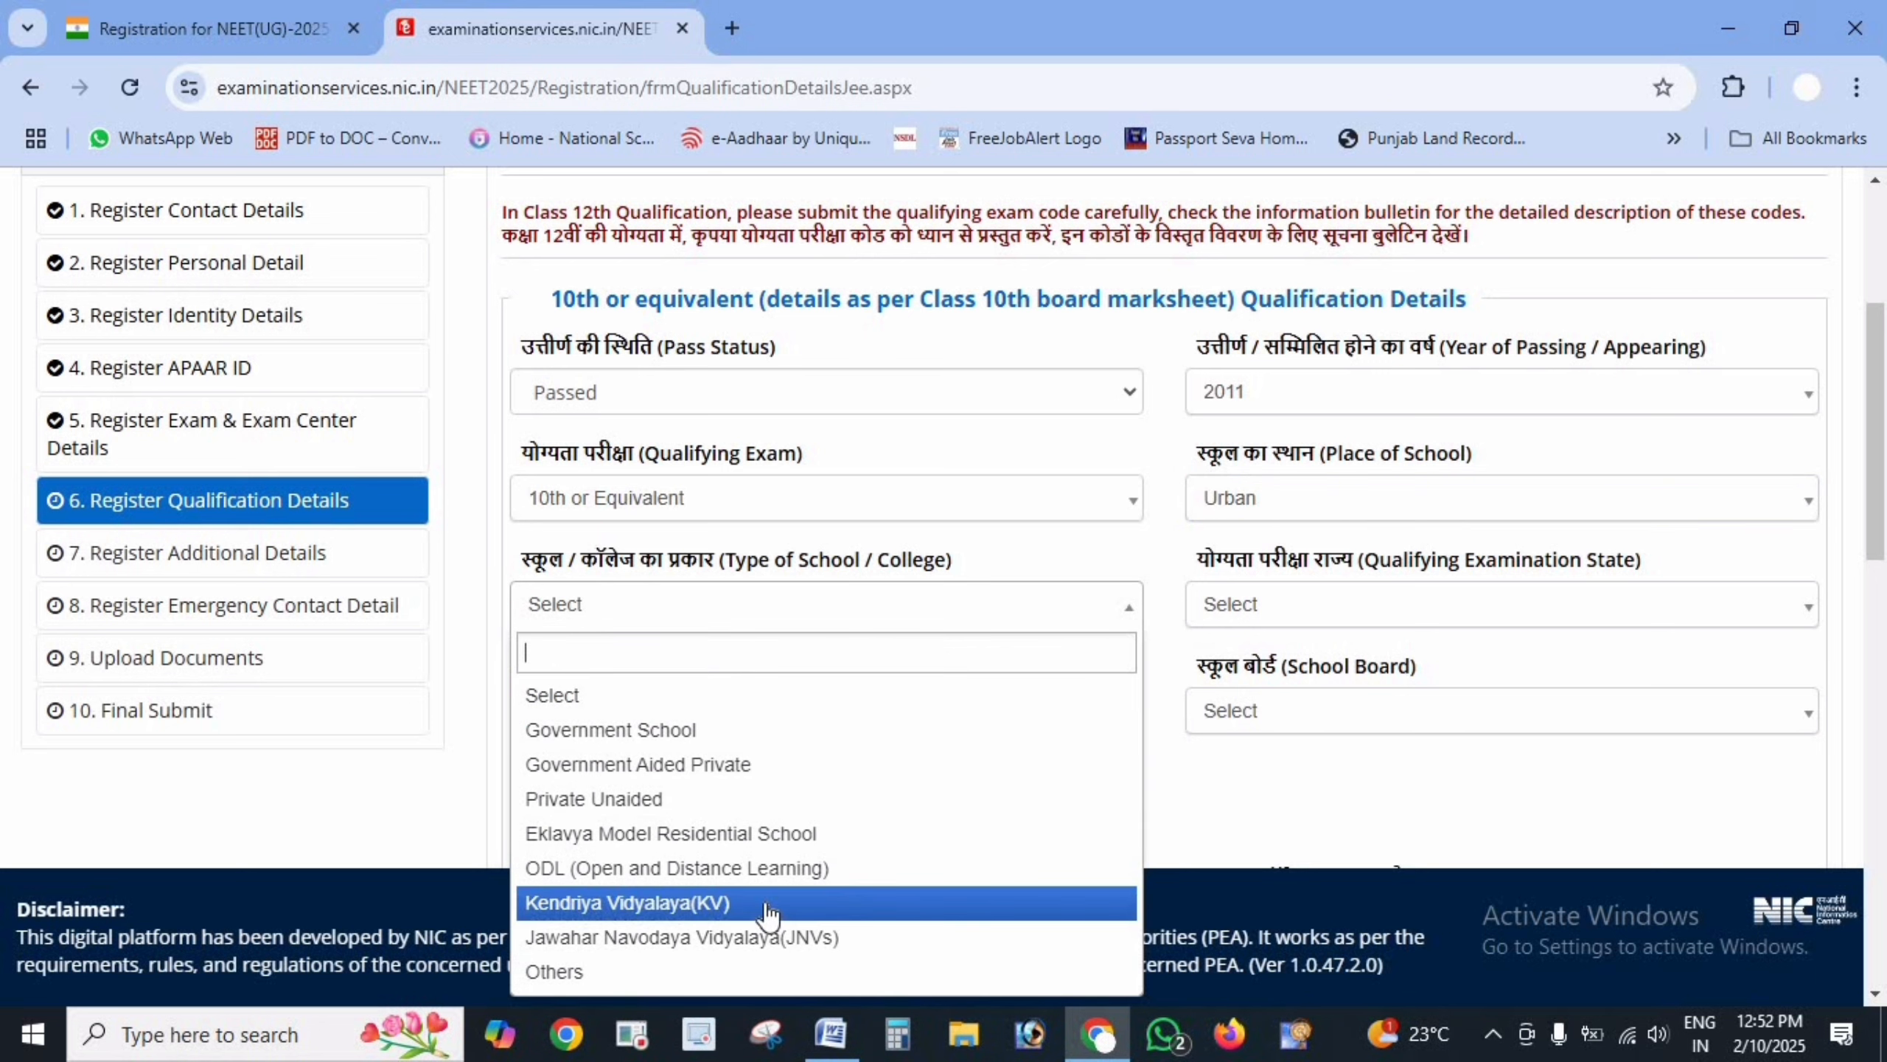
{"action": "left_click", "coordinate": [749, 799]}
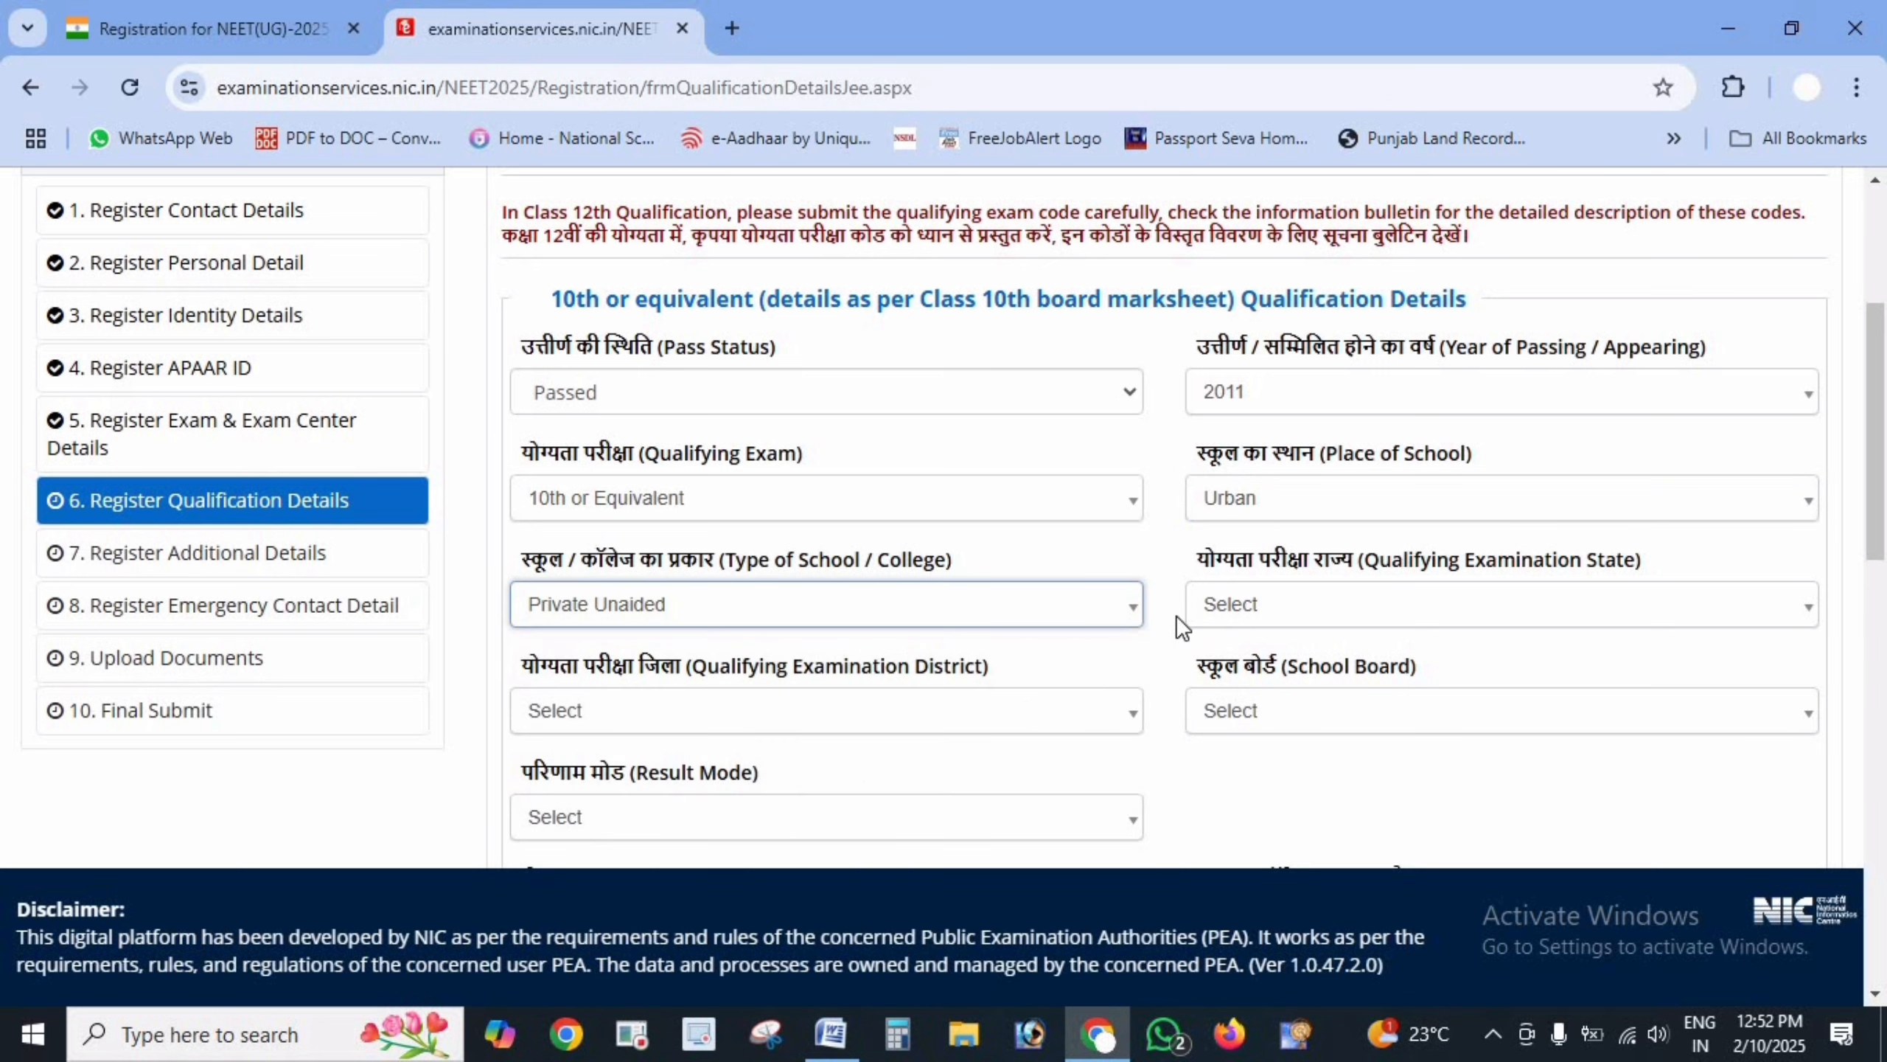
- Set the 10th exam state HARYANA, district SIRSA, and board HARYANA BOARD OF SCHOOL EDUCATION
{"action": "left_click", "coordinate": [1535, 606]}
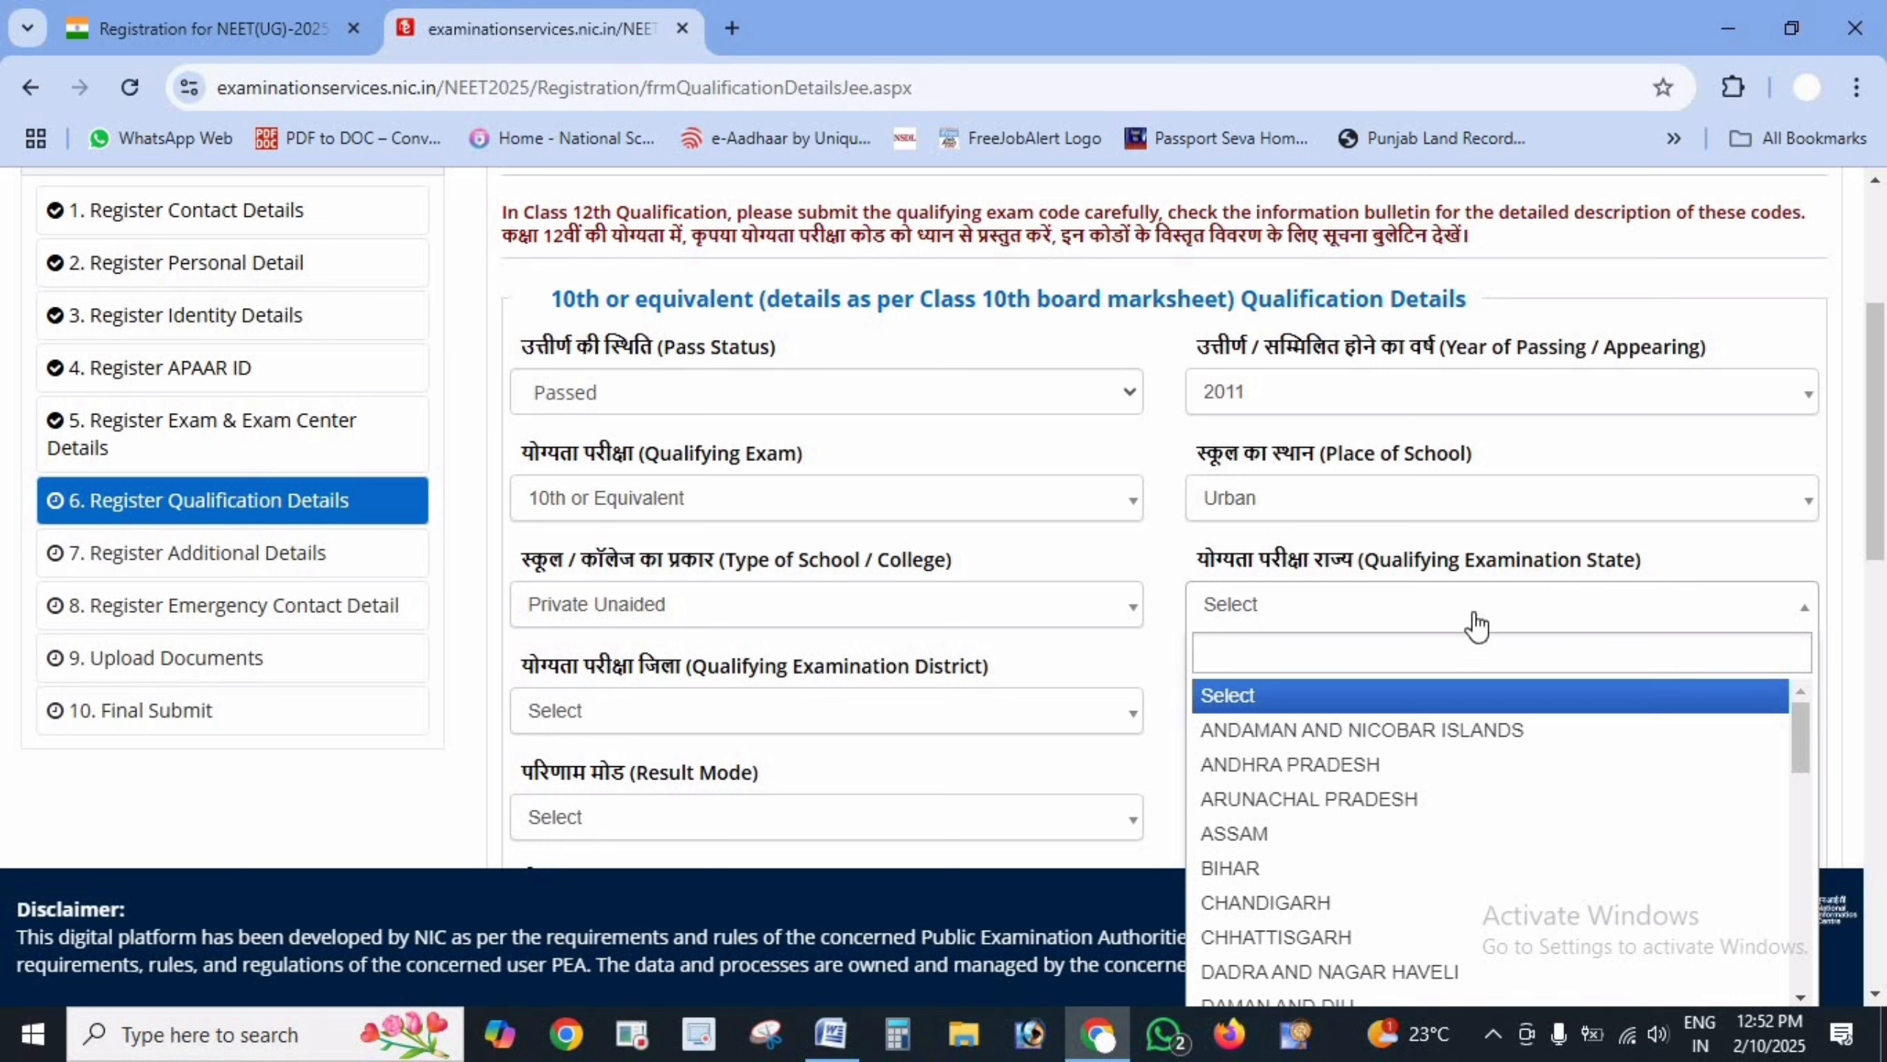
{"action": "scroll", "coordinate": [1424, 839], "scroll_direction": "down", "scroll_amount": 4}
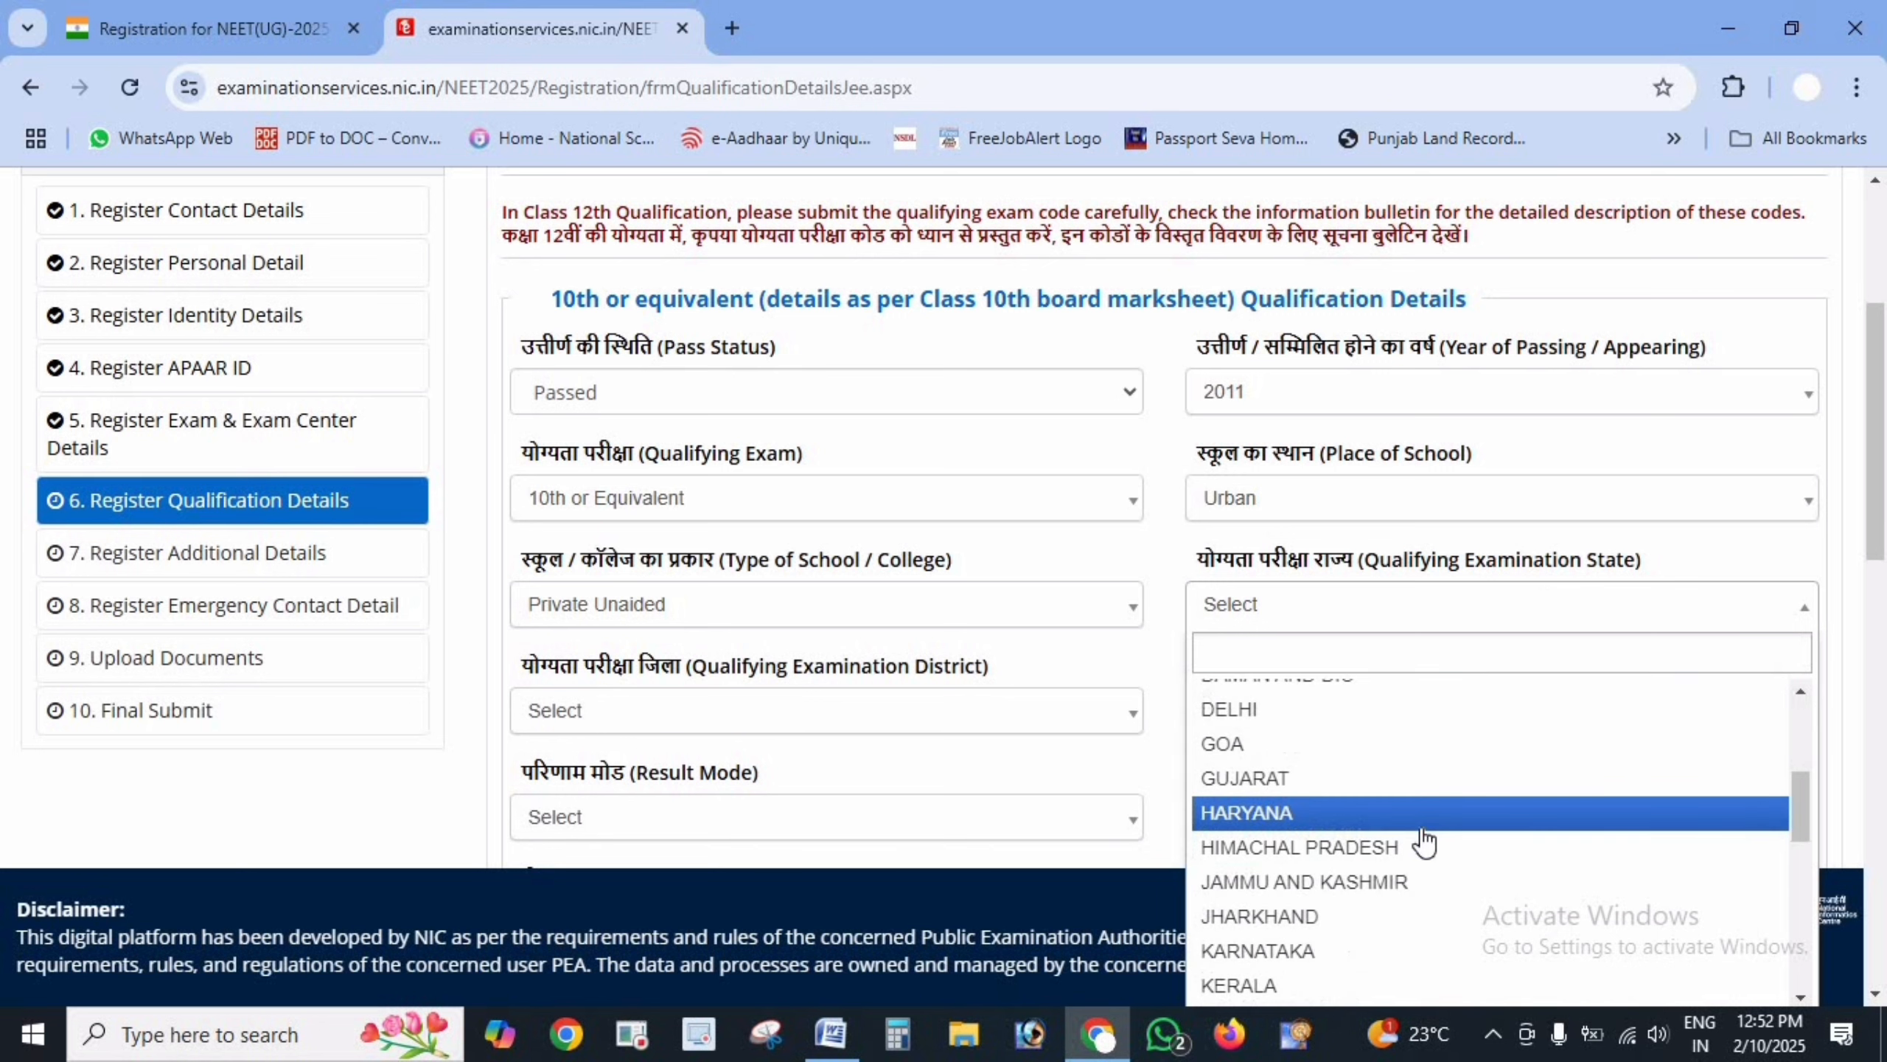
{"action": "left_click", "coordinate": [1343, 812]}
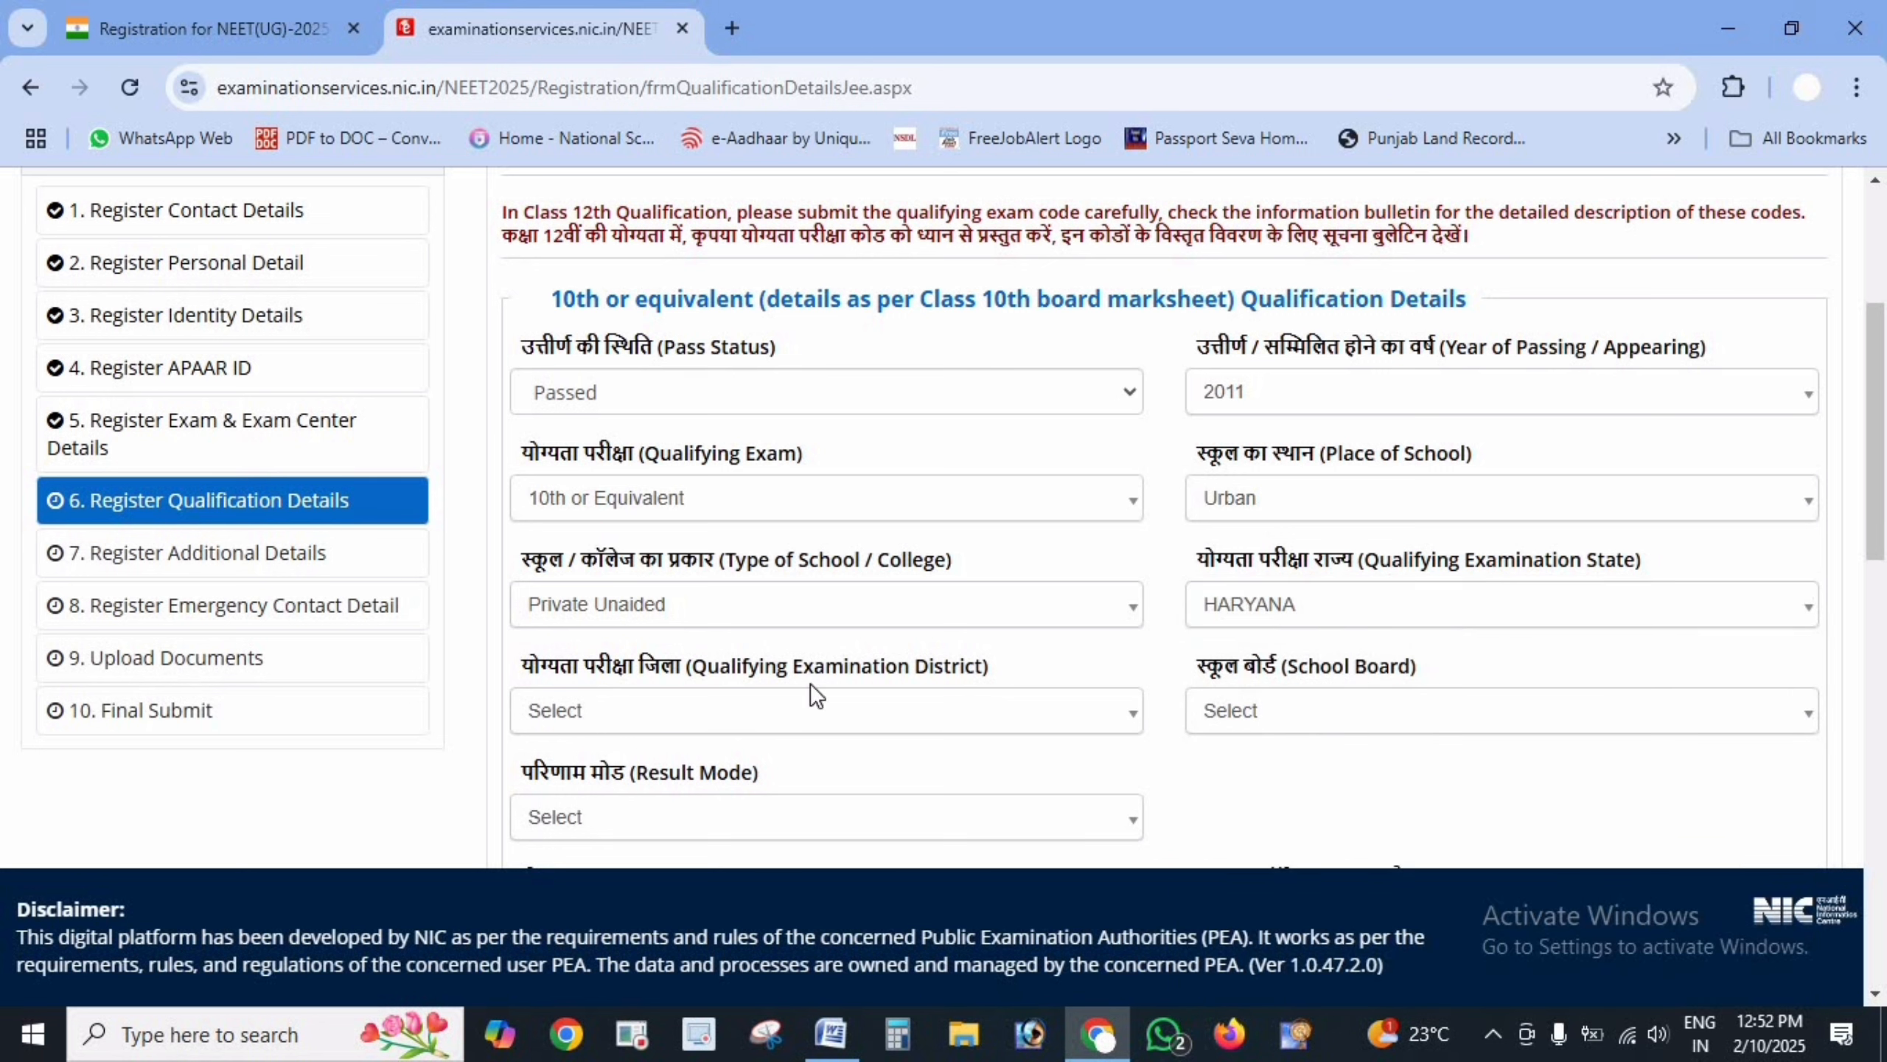
{"action": "left_click", "coordinate": [800, 712]}
{"action": "scroll", "coordinate": [771, 949], "scroll_direction": "down", "scroll_amount": 5}
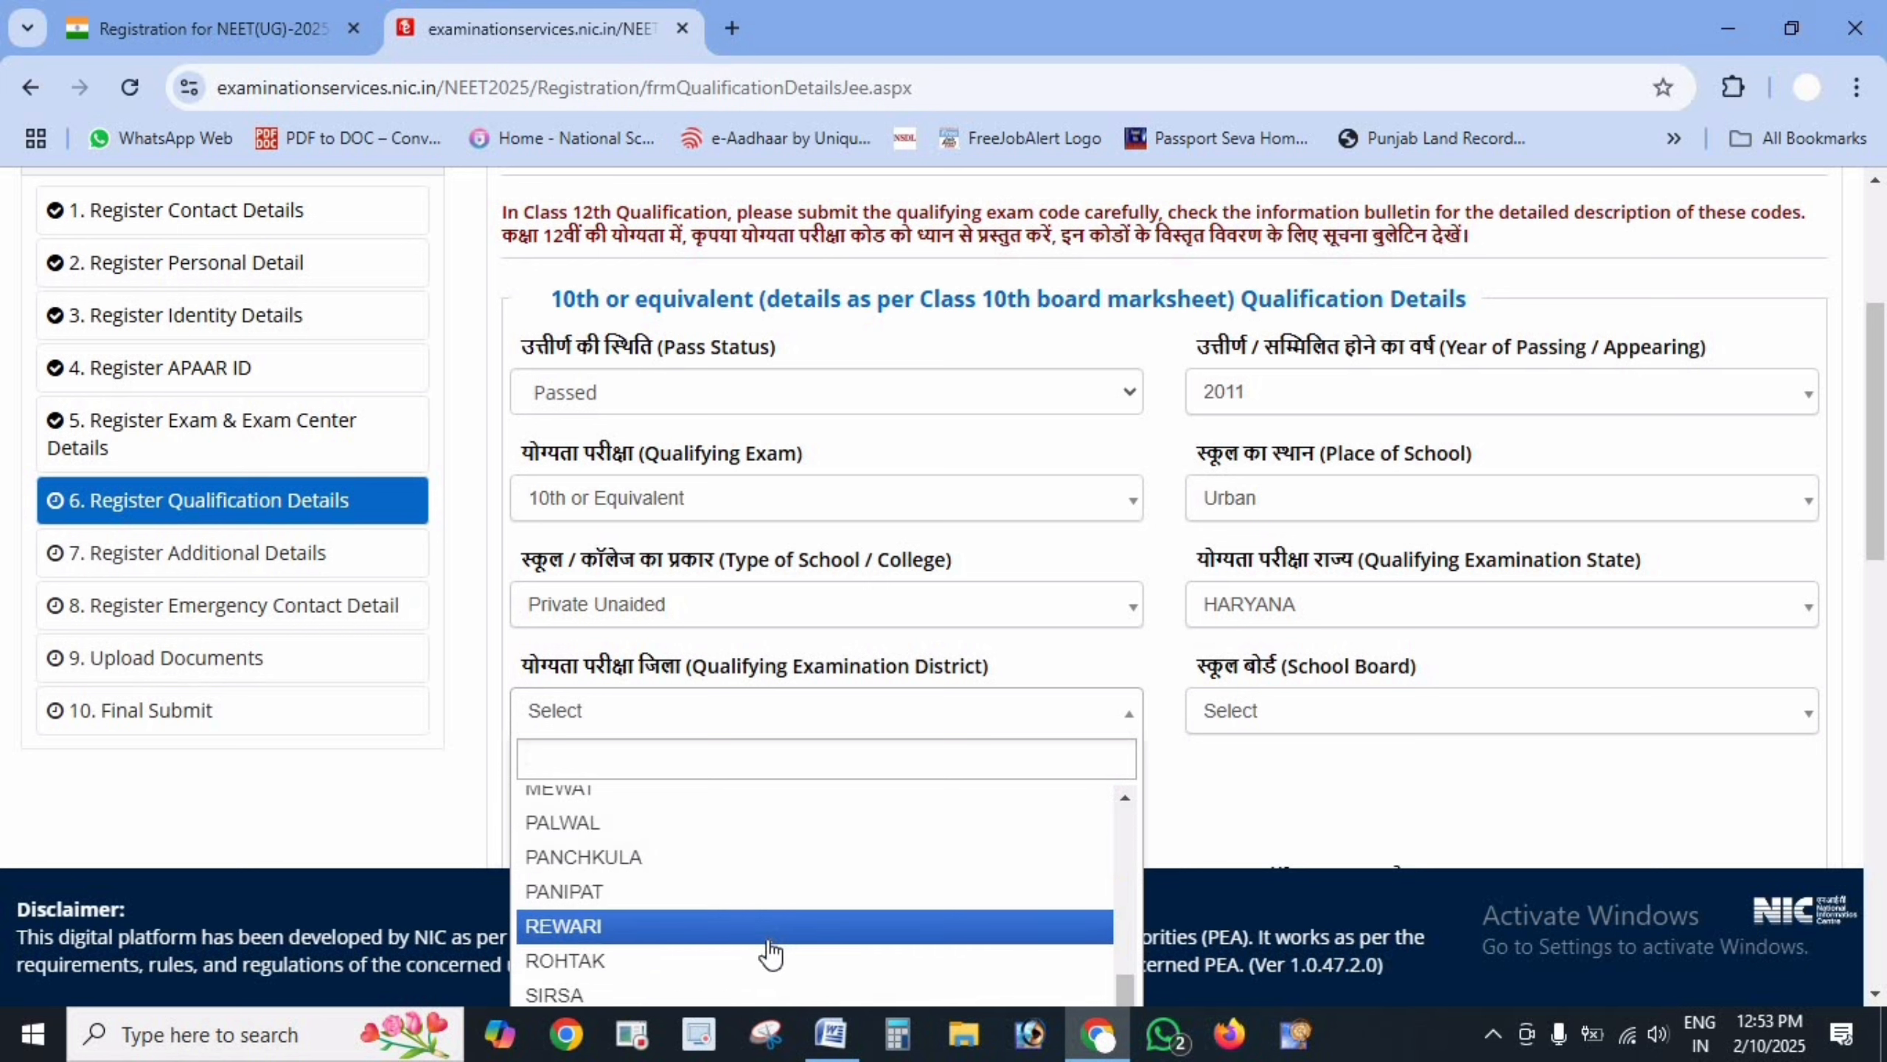
{"action": "left_click", "coordinate": [756, 989]}
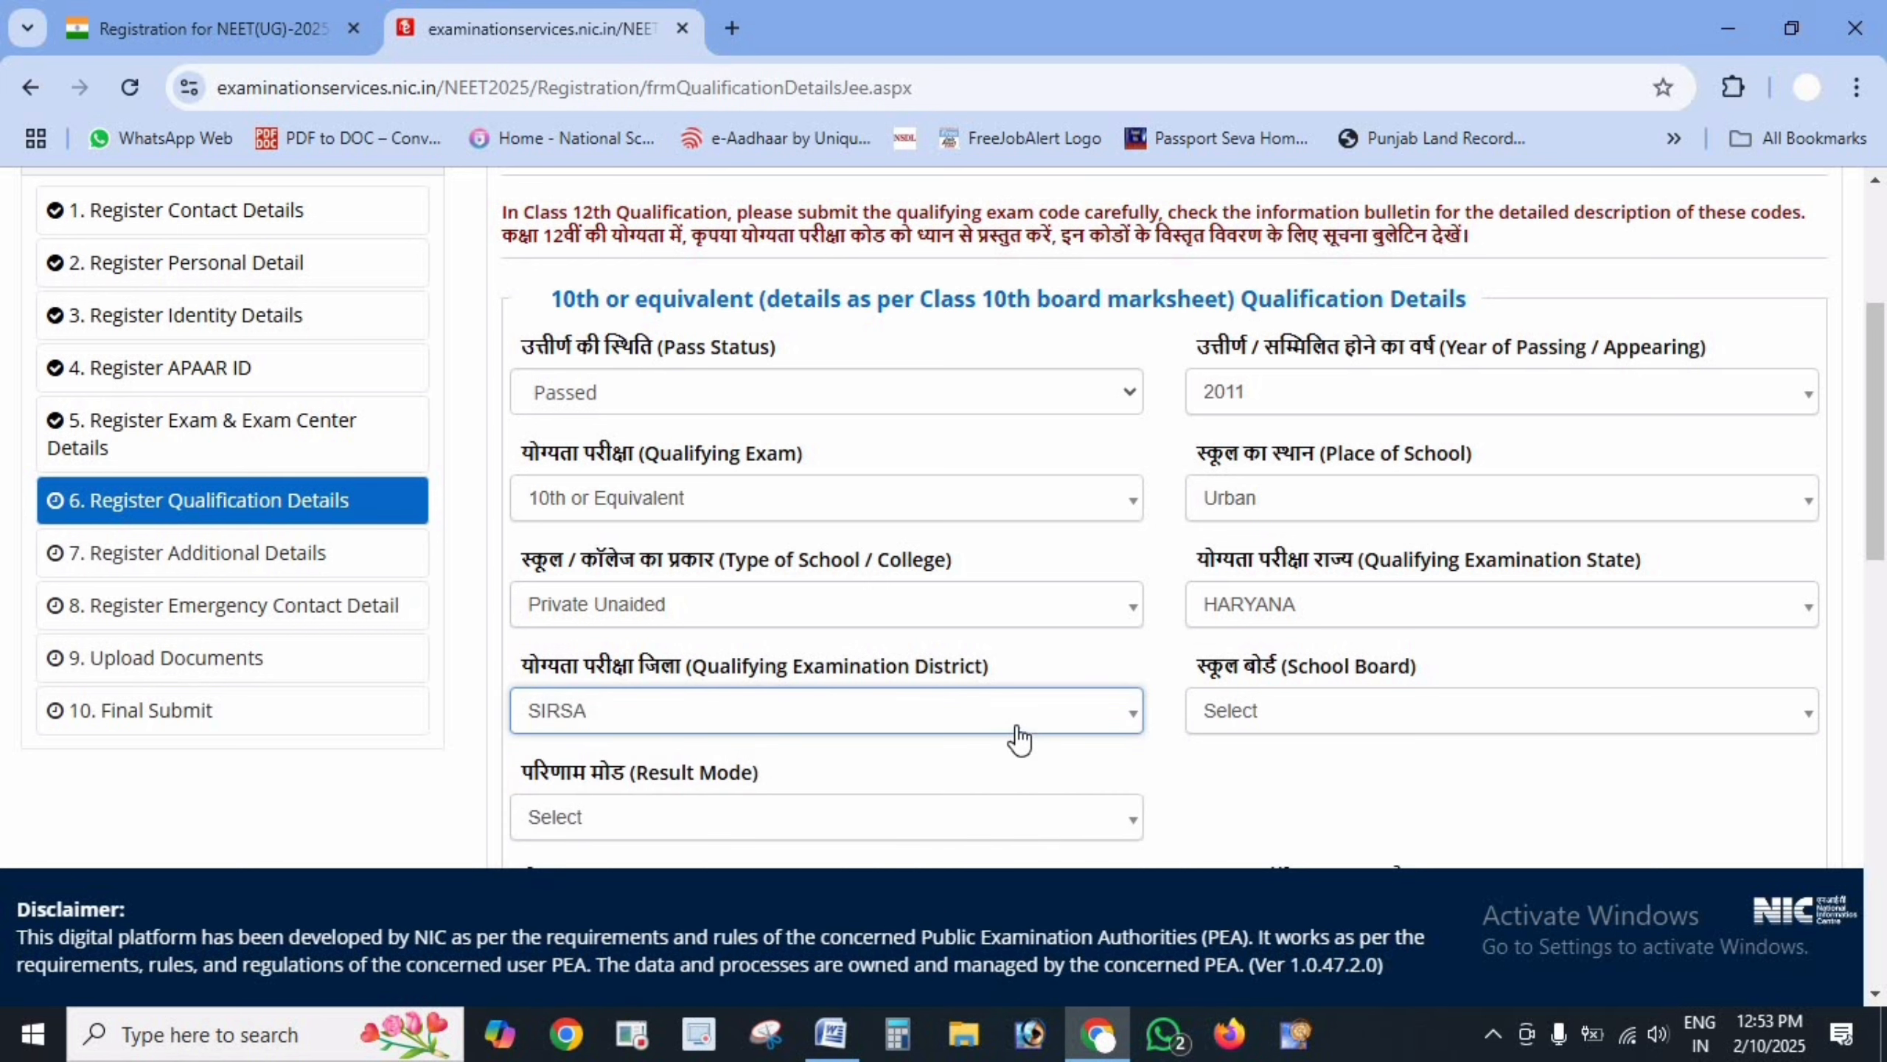
{"action": "left_click", "coordinate": [1317, 732]}
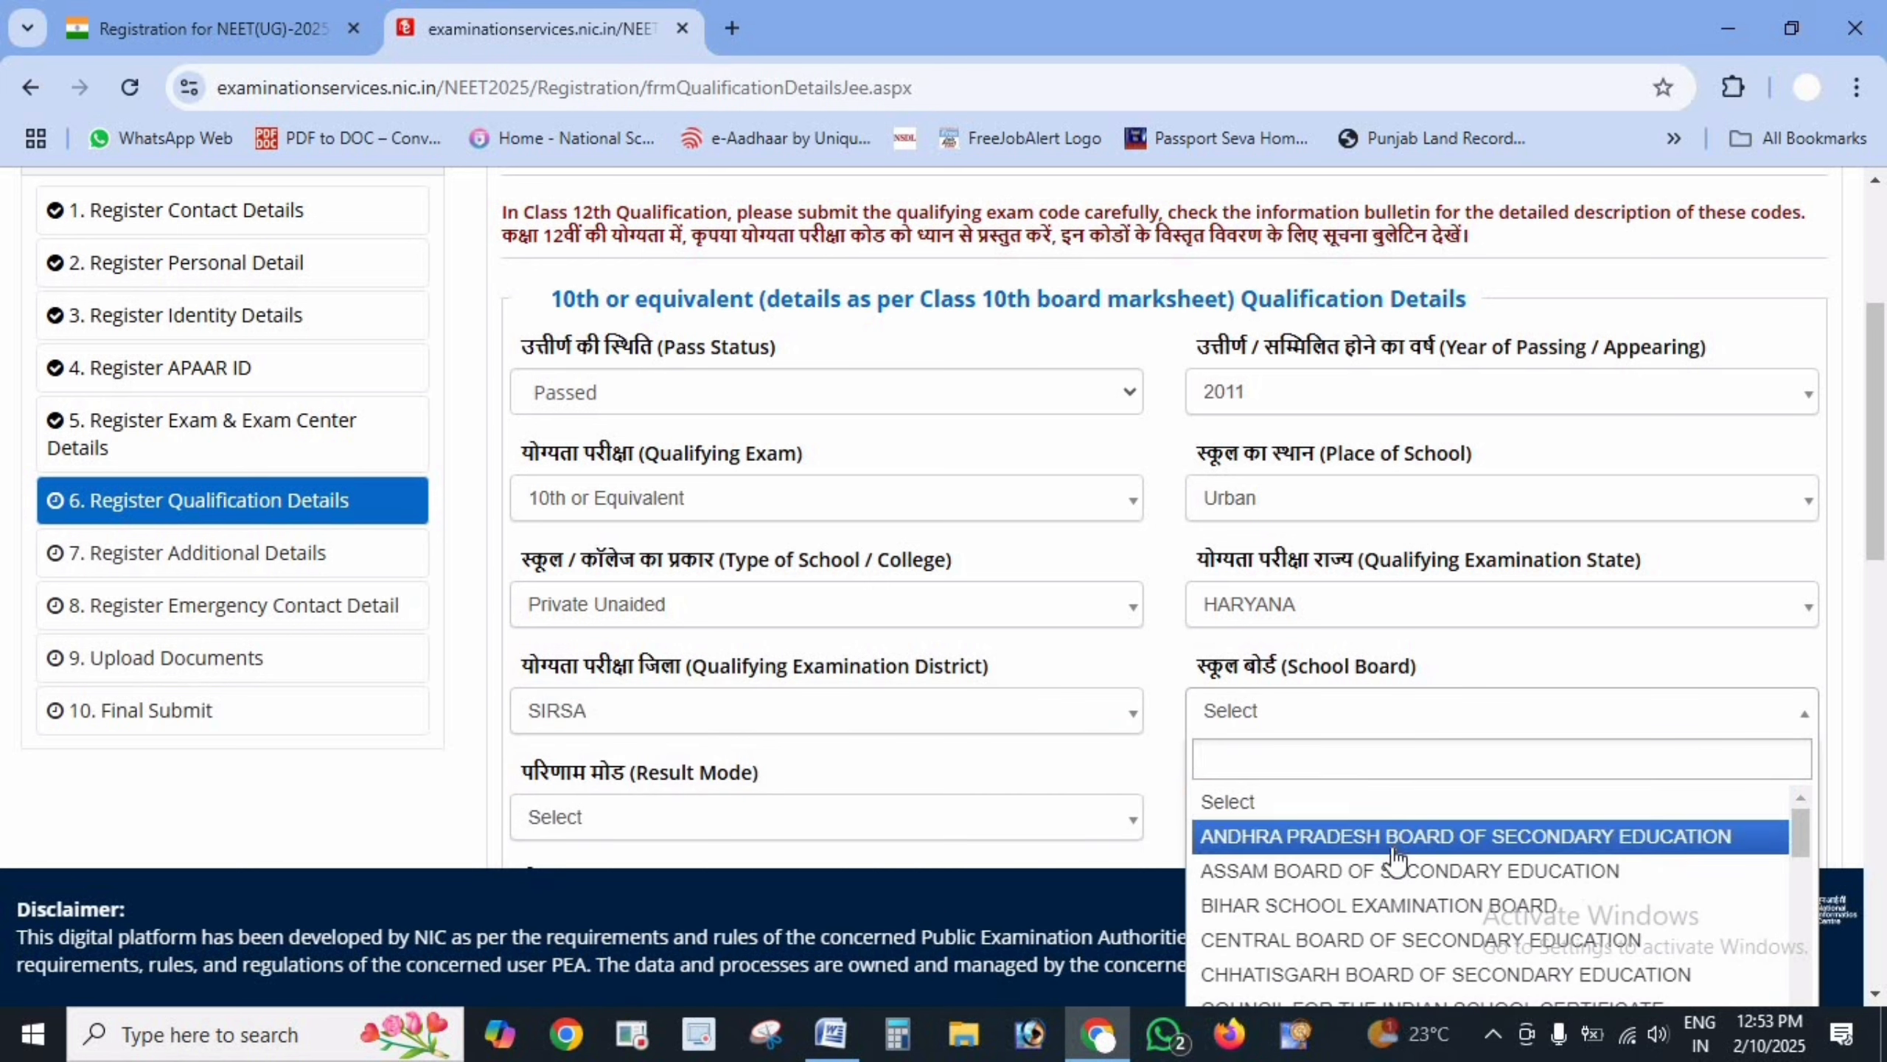
{"action": "scroll", "coordinate": [1394, 863], "scroll_direction": "down", "scroll_amount": 3}
{"action": "scroll", "coordinate": [1395, 857], "scroll_direction": "down", "scroll_amount": 12}
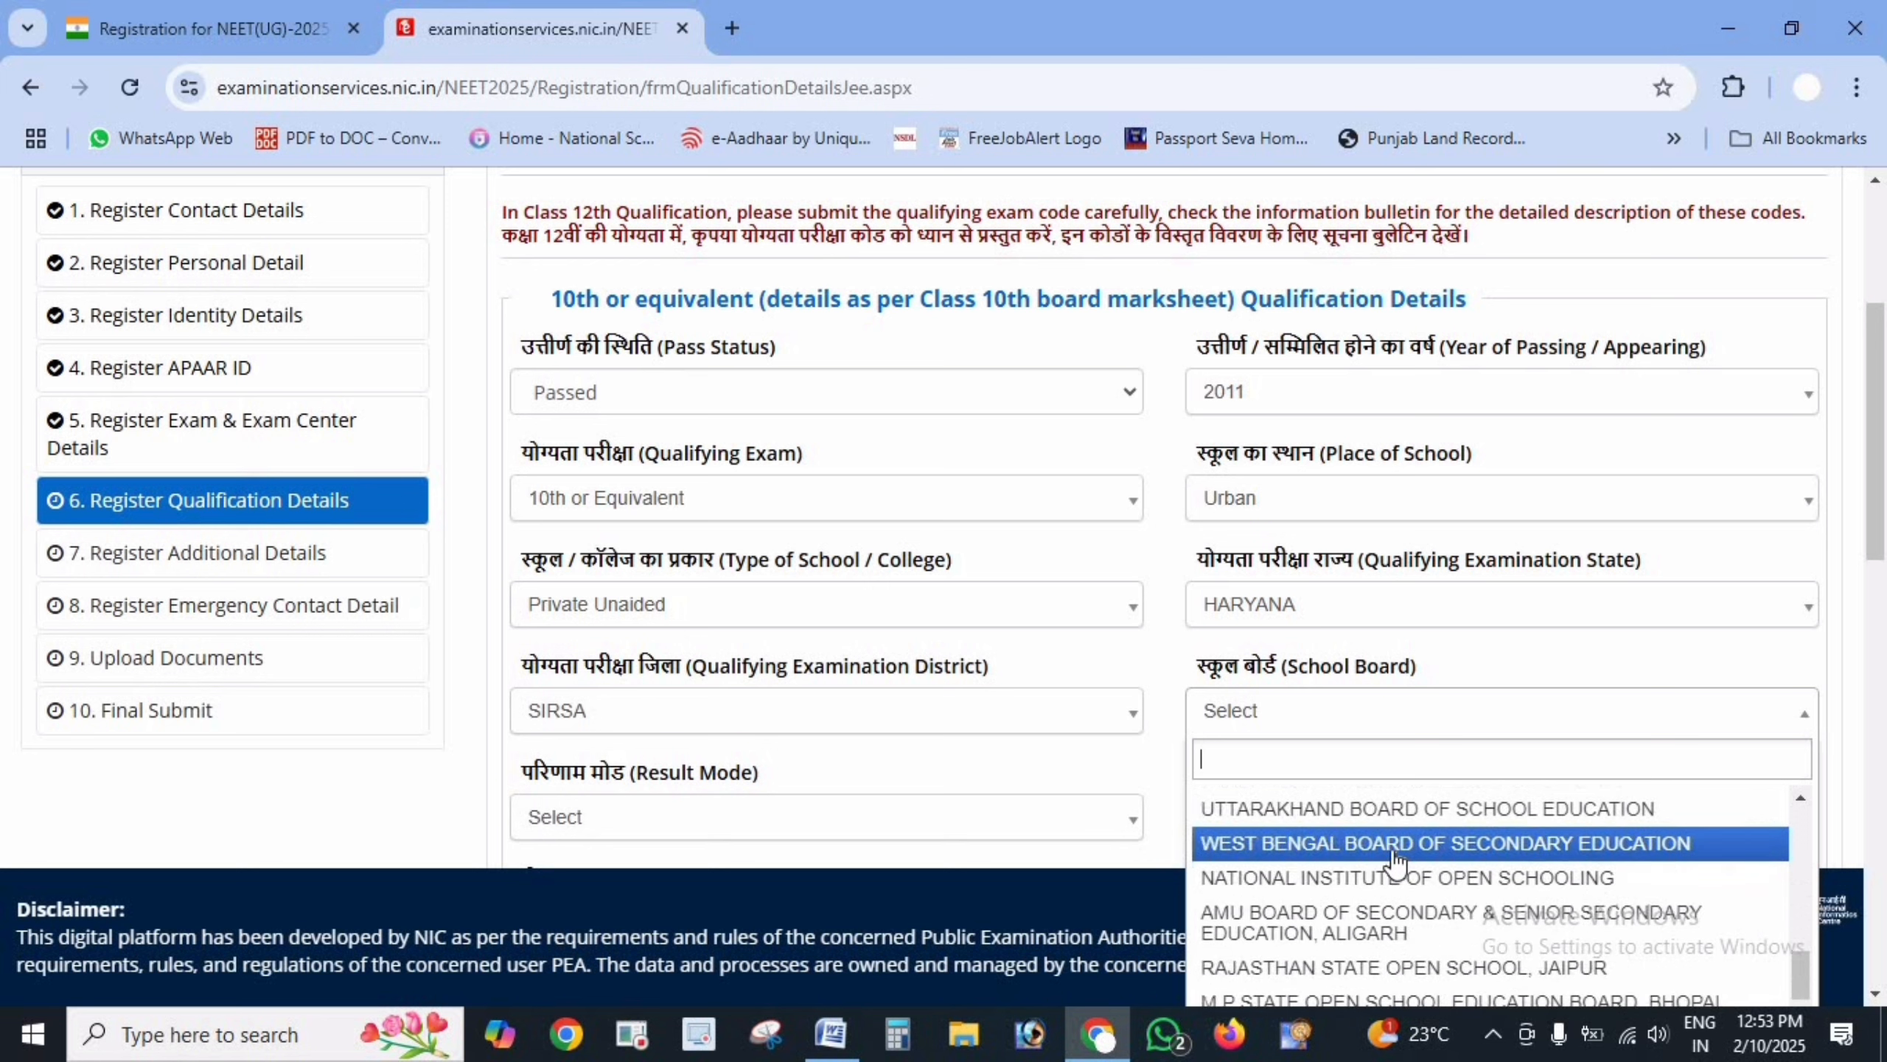
{"action": "type", "text": "BOARD OF S"}
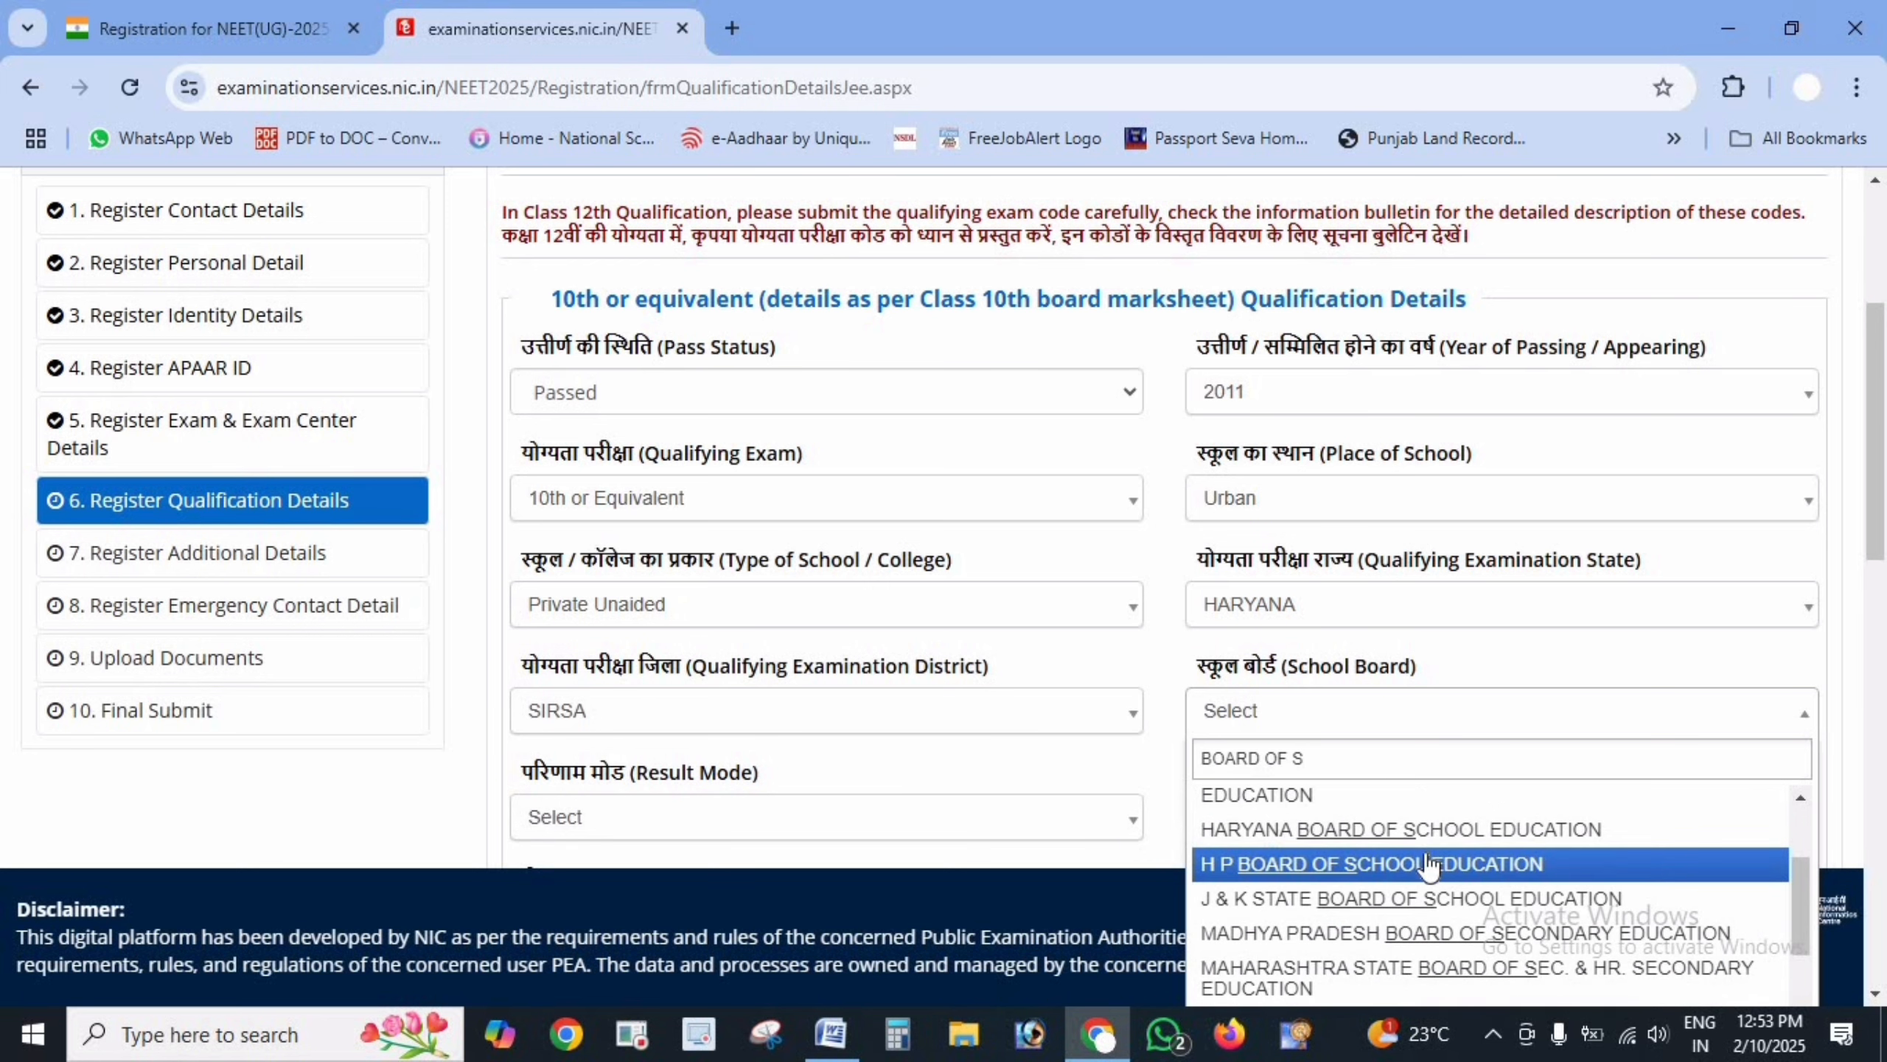
{"action": "left_click", "coordinate": [1486, 830]}
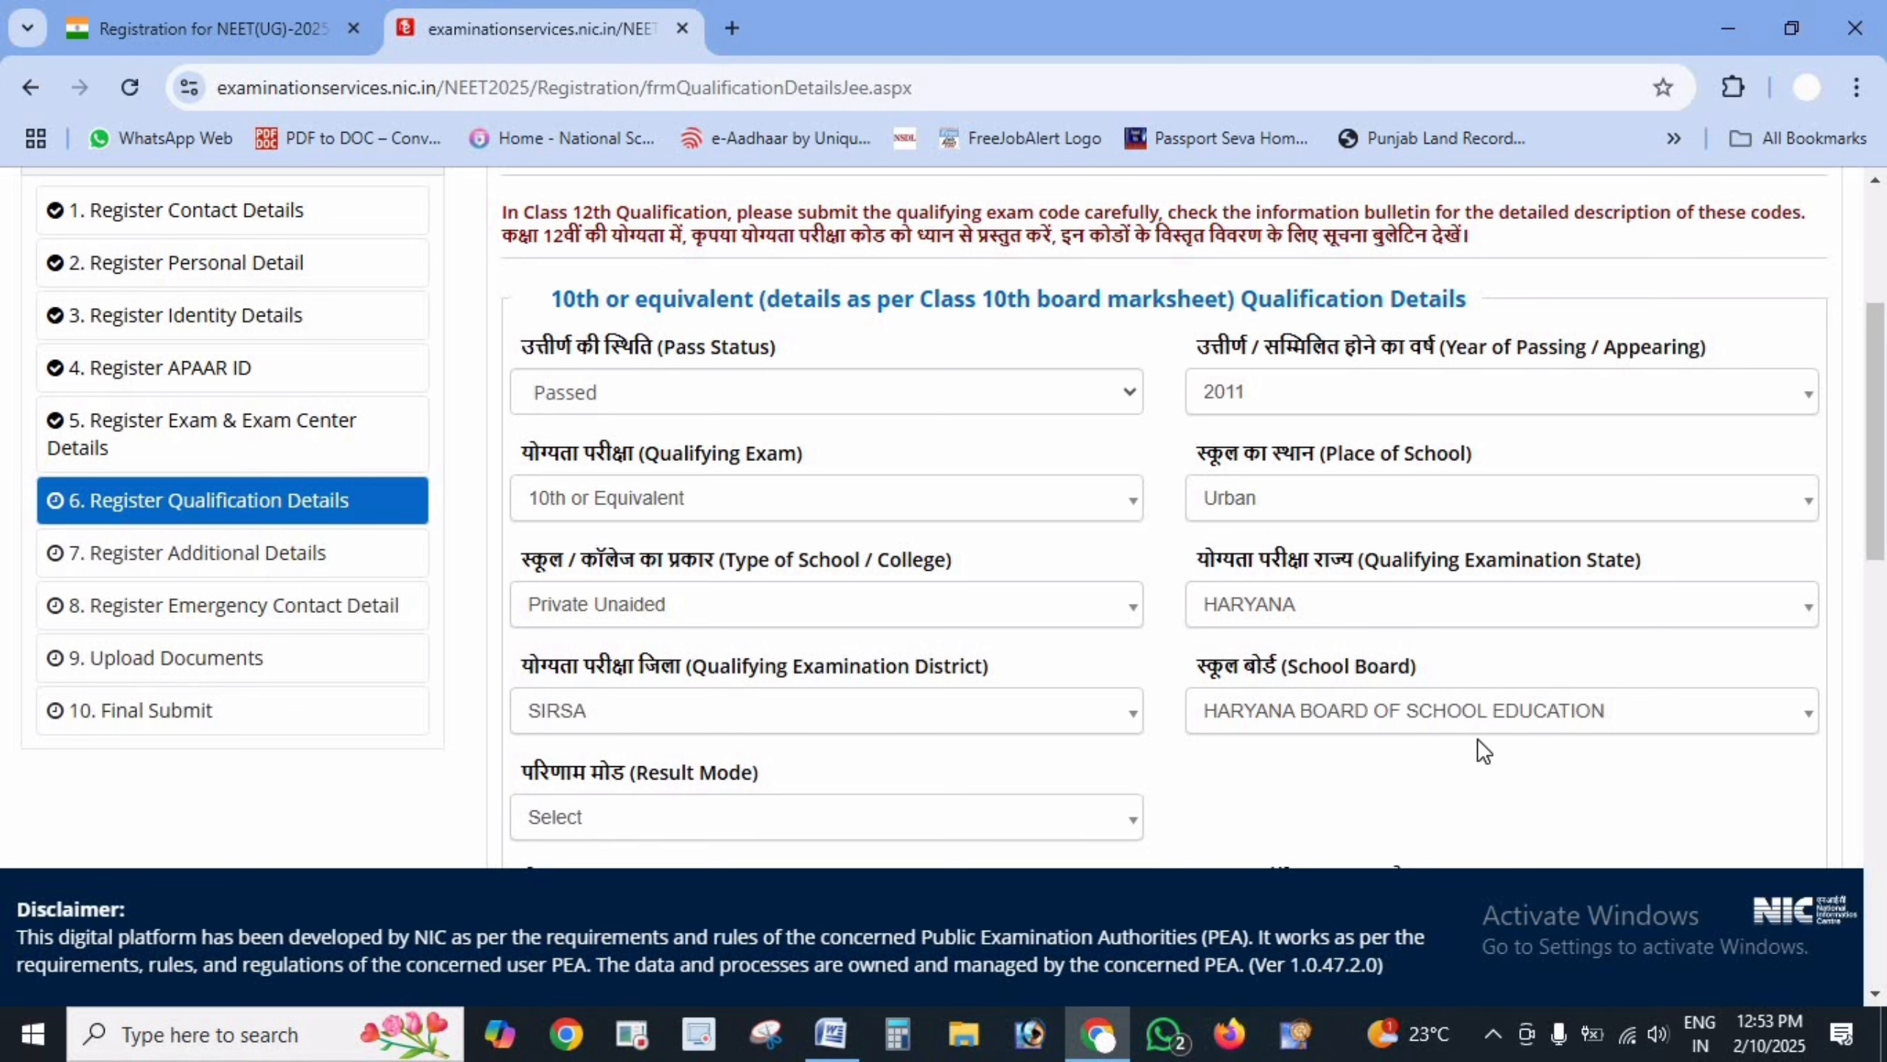
- Set the 10th result mode to Percentage
{"action": "scroll", "coordinate": [1067, 780], "scroll_direction": "down", "scroll_amount": 2}
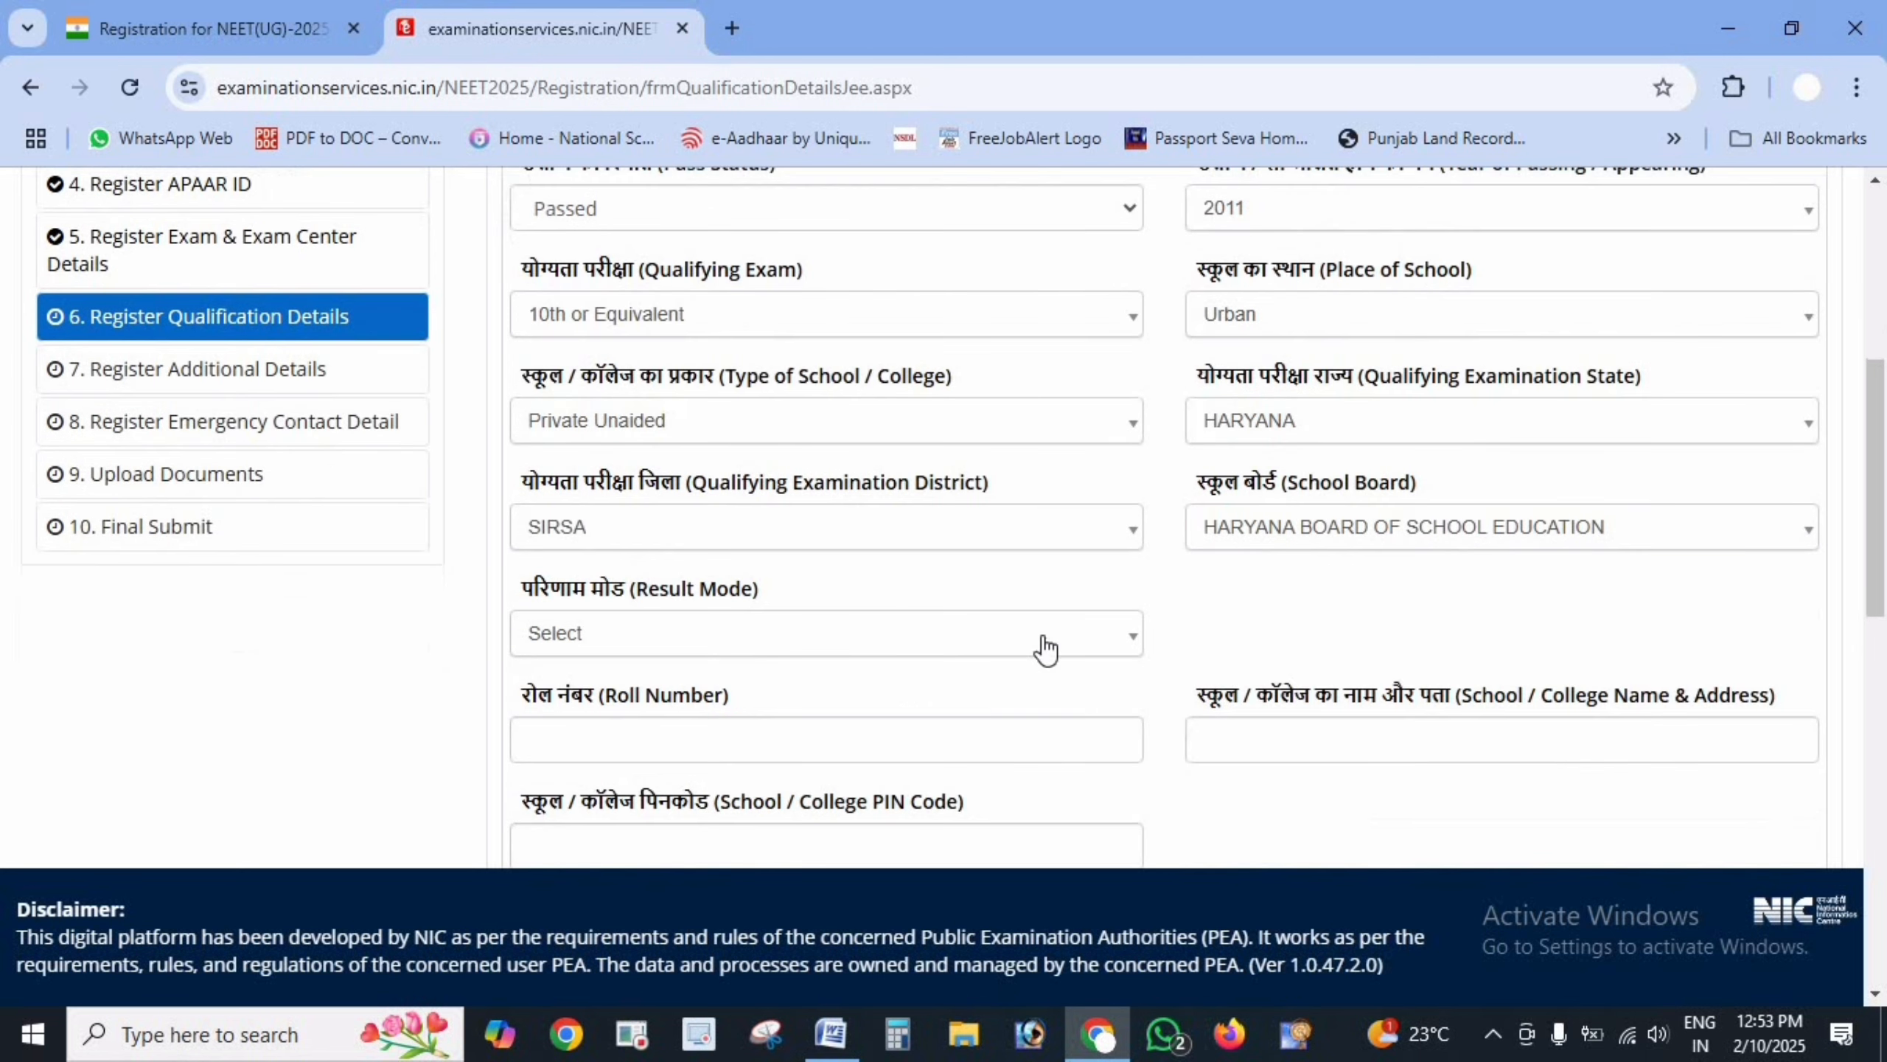
{"action": "left_click", "coordinate": [1045, 647]}
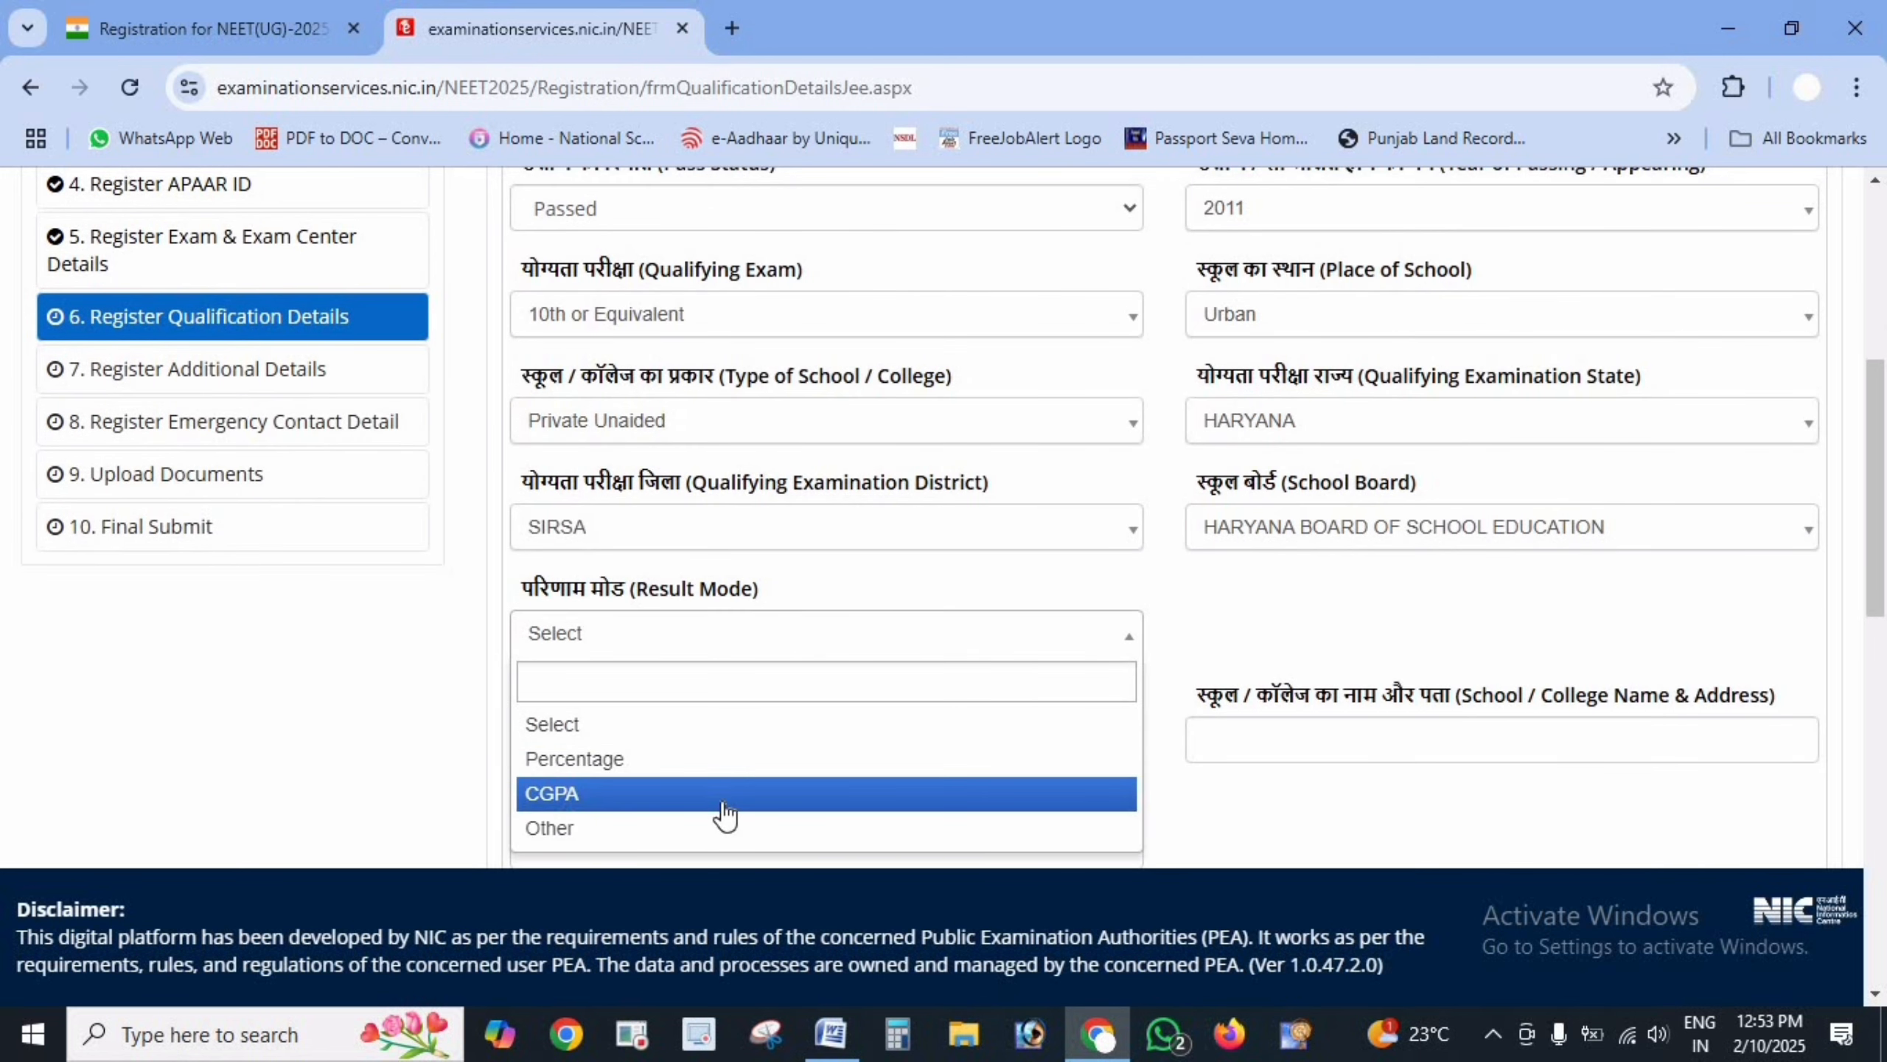
{"action": "left_click", "coordinate": [723, 765]}
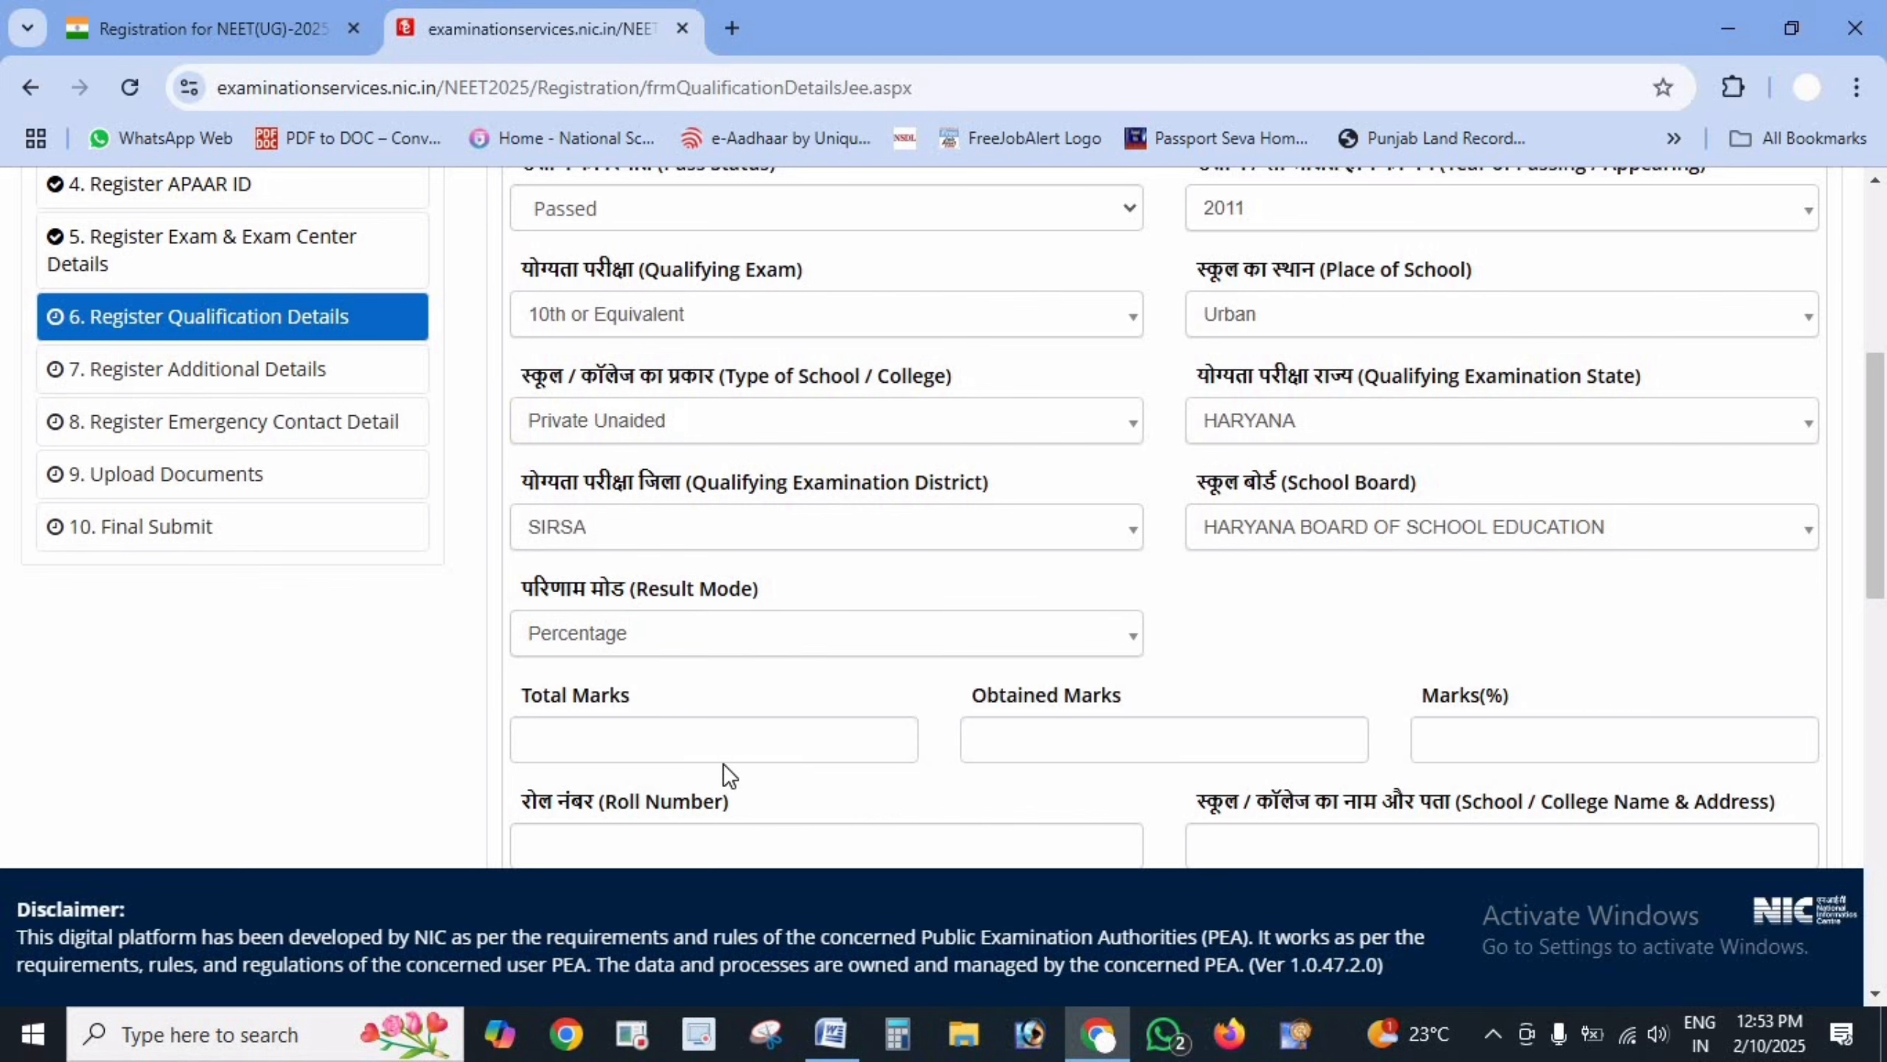
{"action": "left_click", "coordinate": [713, 648]}
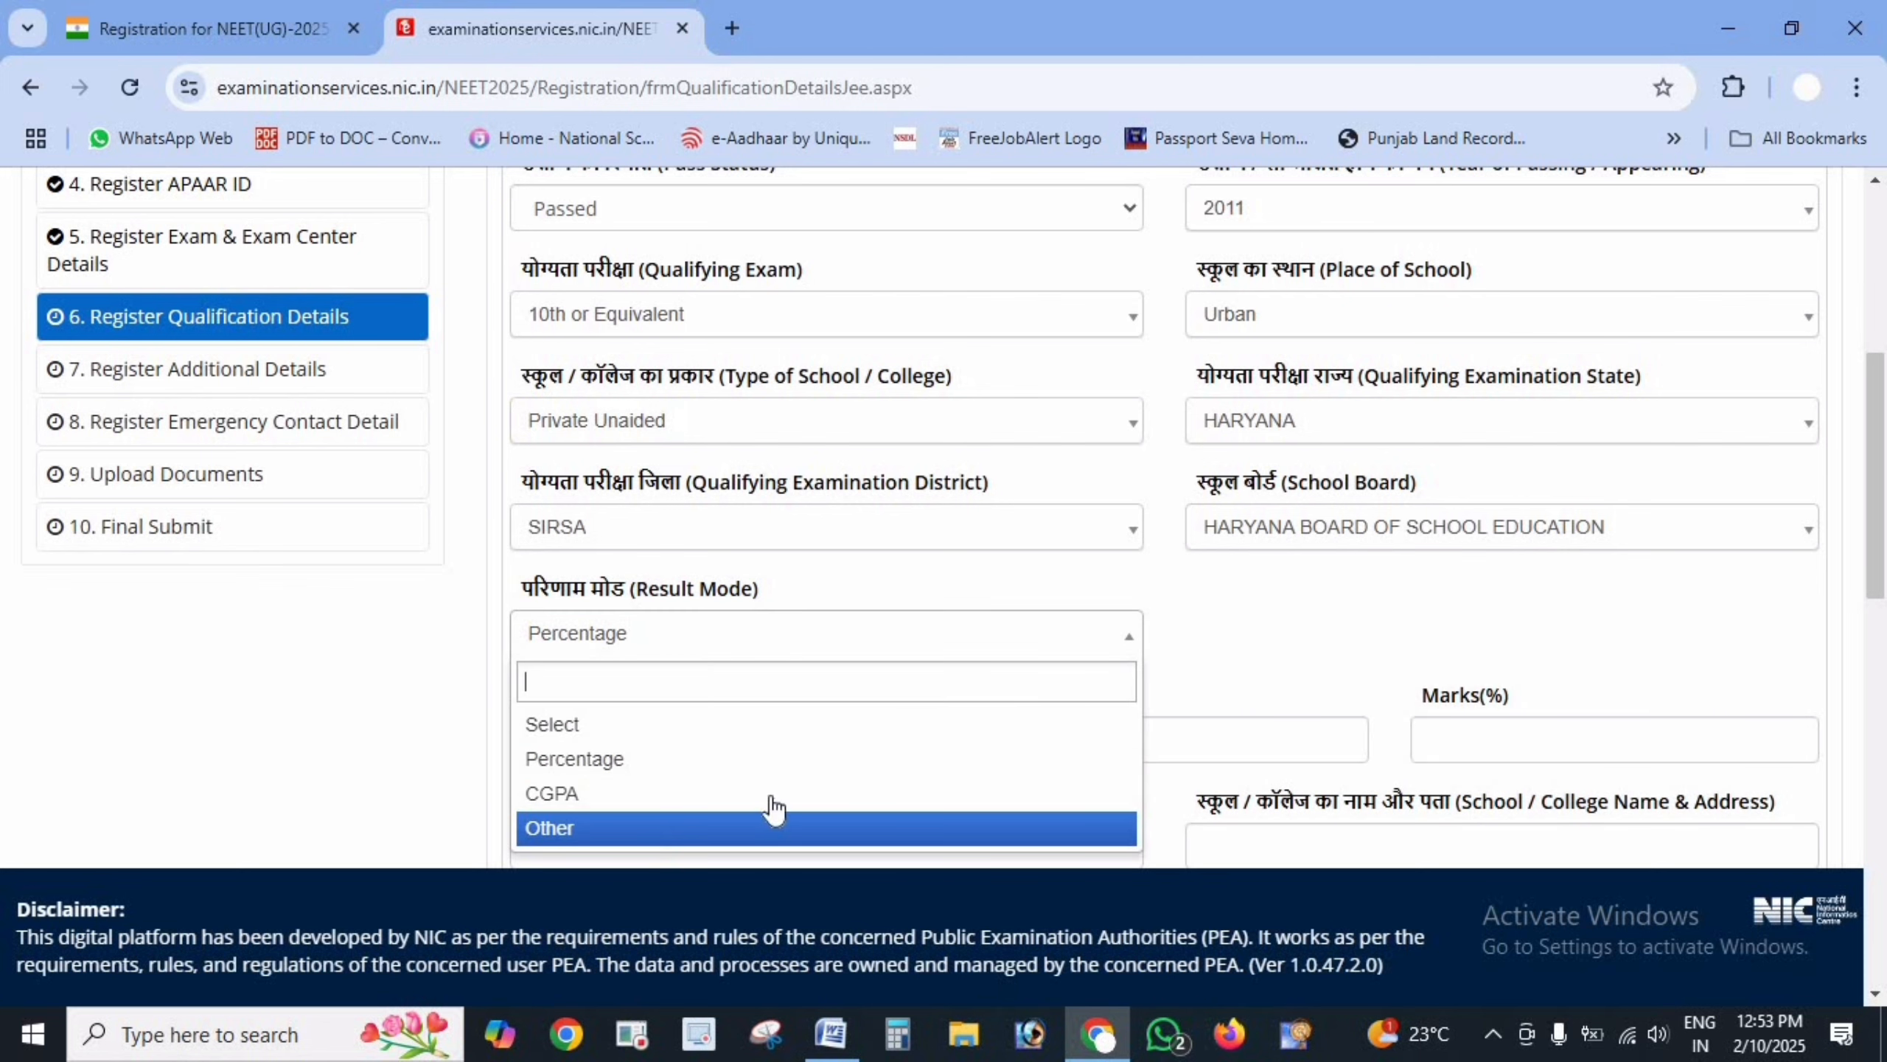
{"action": "left_click", "coordinate": [1215, 652]}
{"action": "scroll", "coordinate": [1583, 477], "scroll_direction": "down", "scroll_amount": 3}
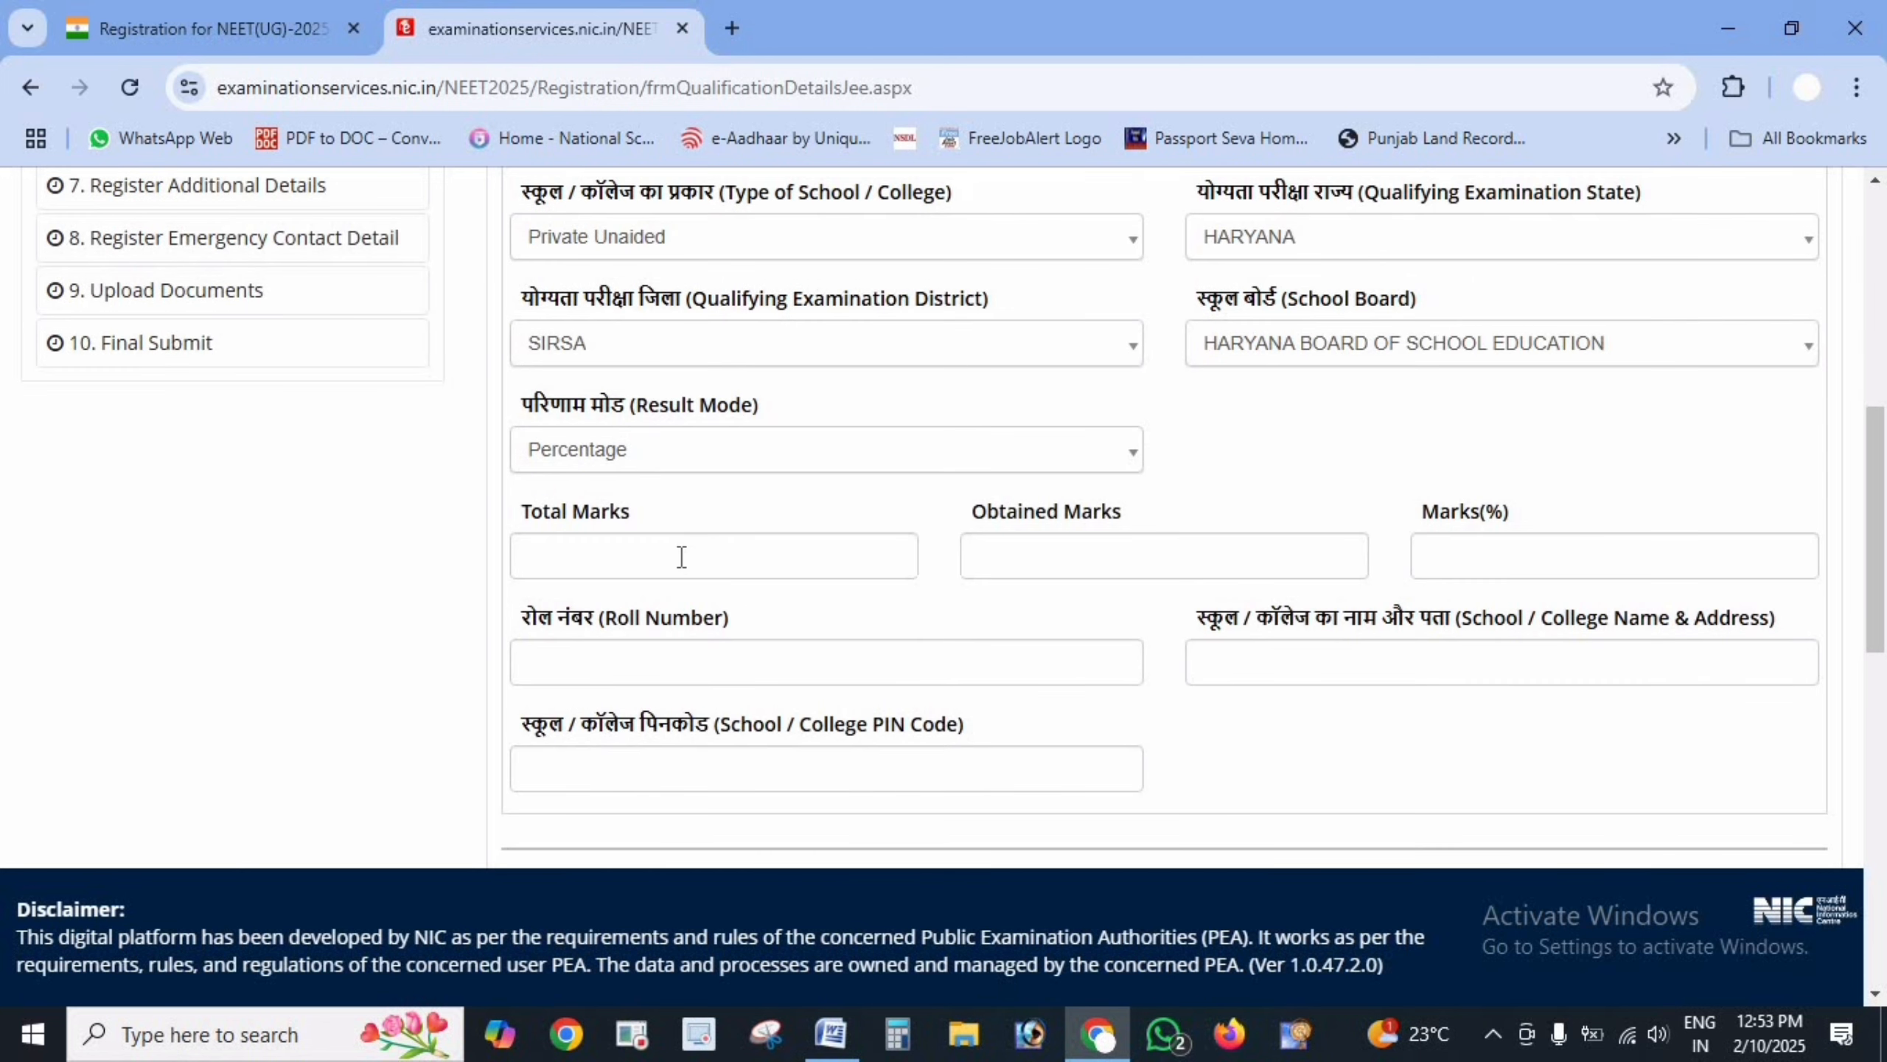
- Enter 10th Total Marks 500 and Obtained Marks 390, giving 78.00%
{"action": "left_click", "coordinate": [681, 556]}
{"action": "type", "text": "500"}
{"action": "left_click", "coordinate": [1050, 556]}
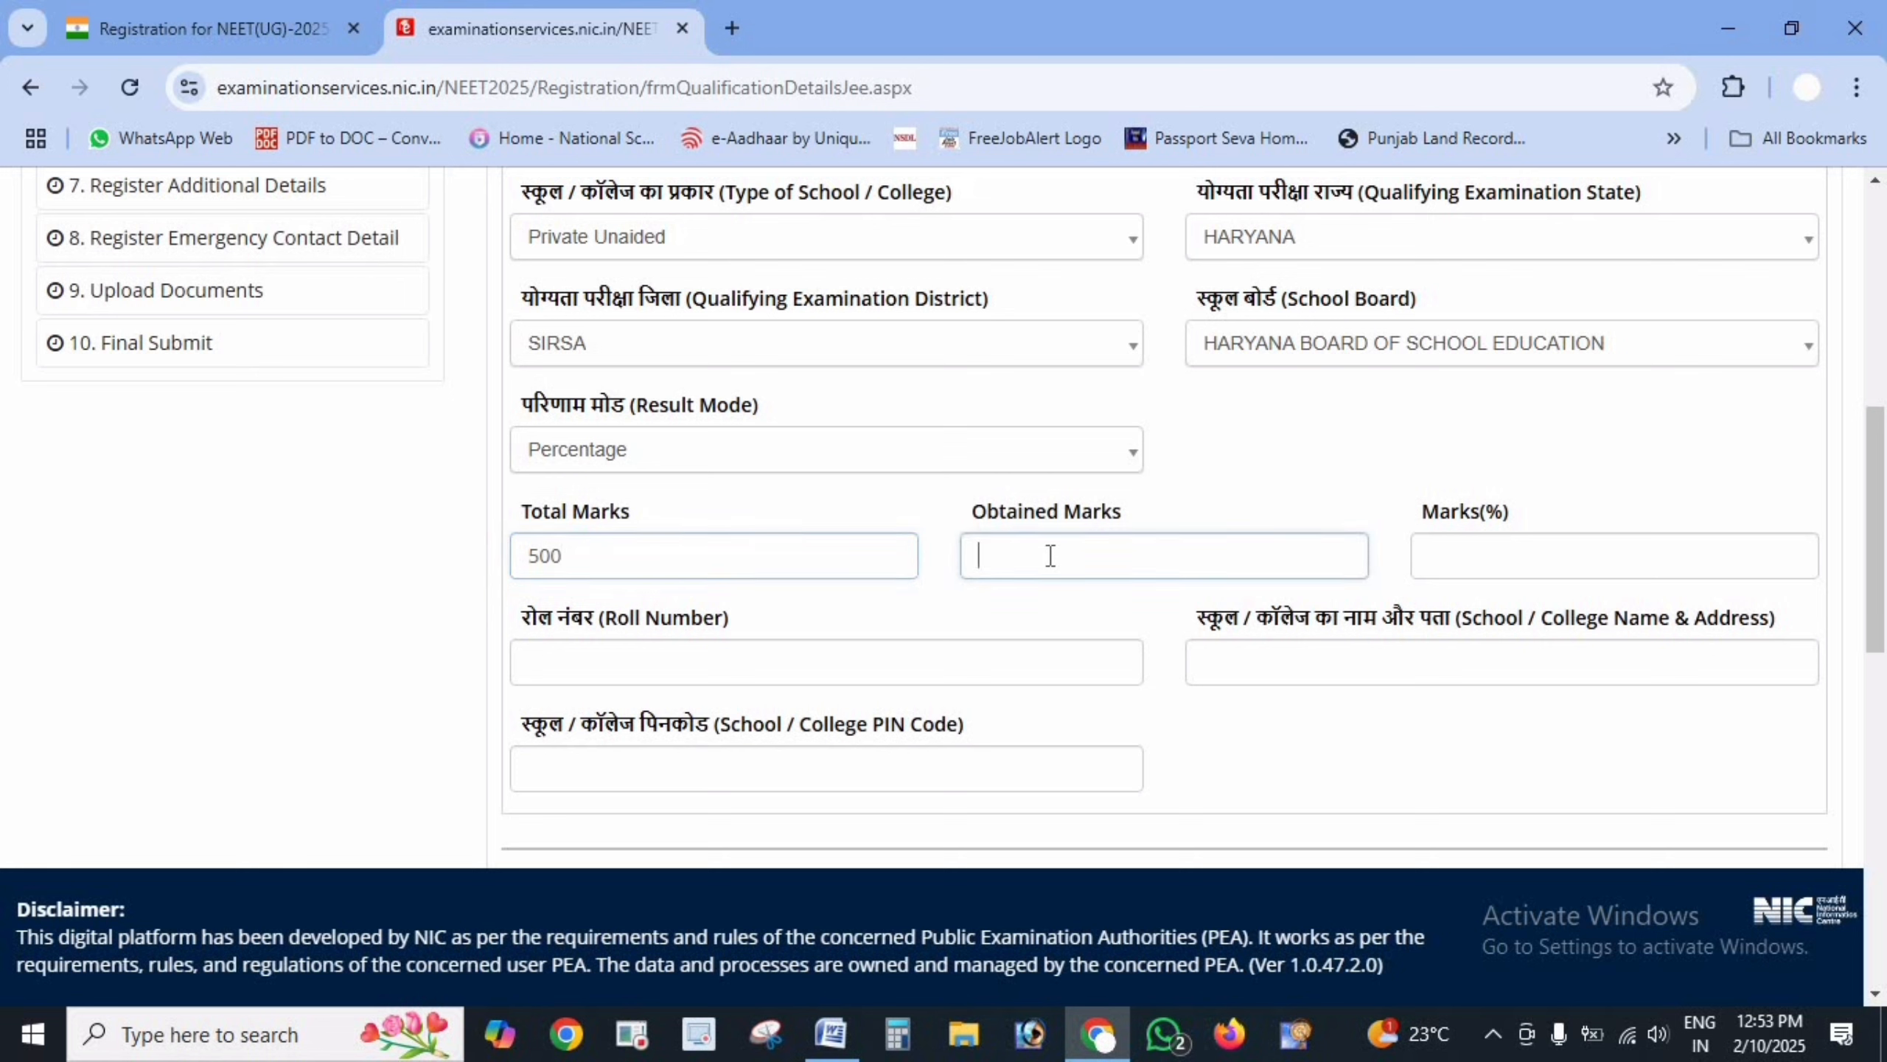
{"action": "type", "text": "390"}
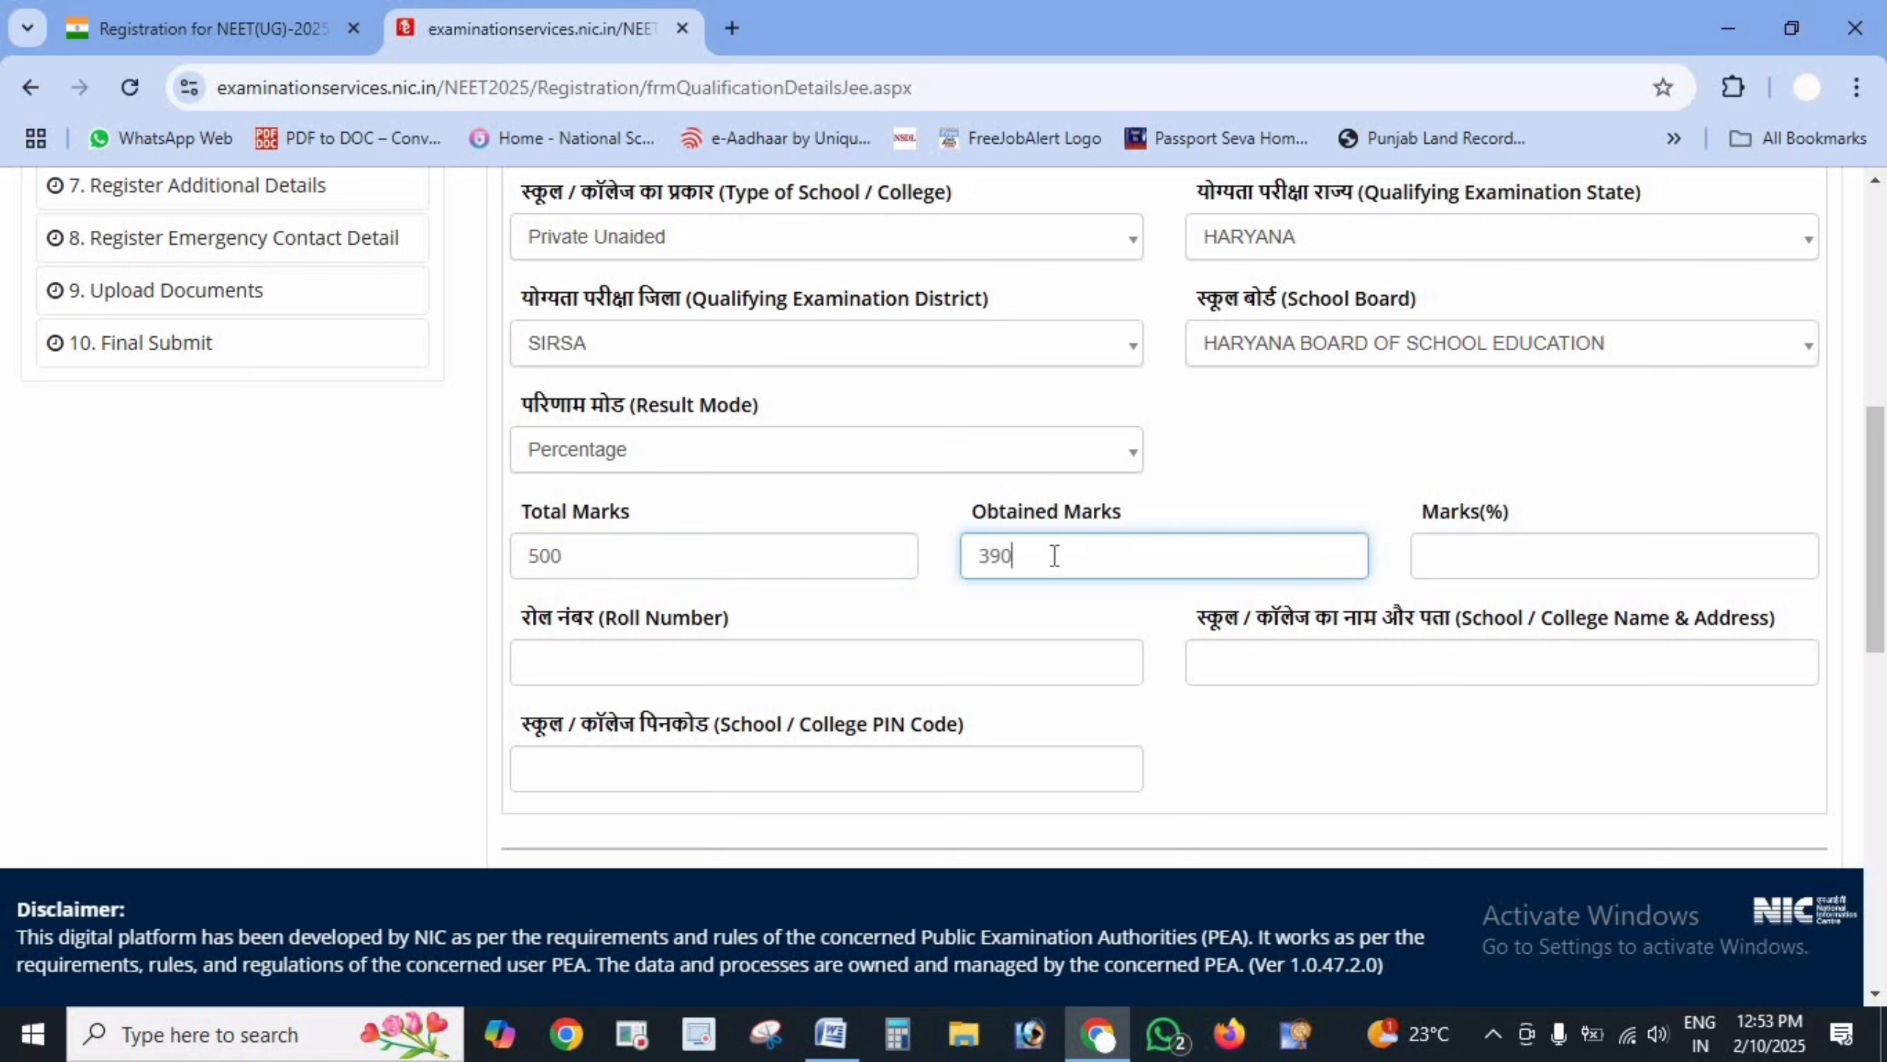
{"action": "left_click", "coordinate": [1458, 571]}
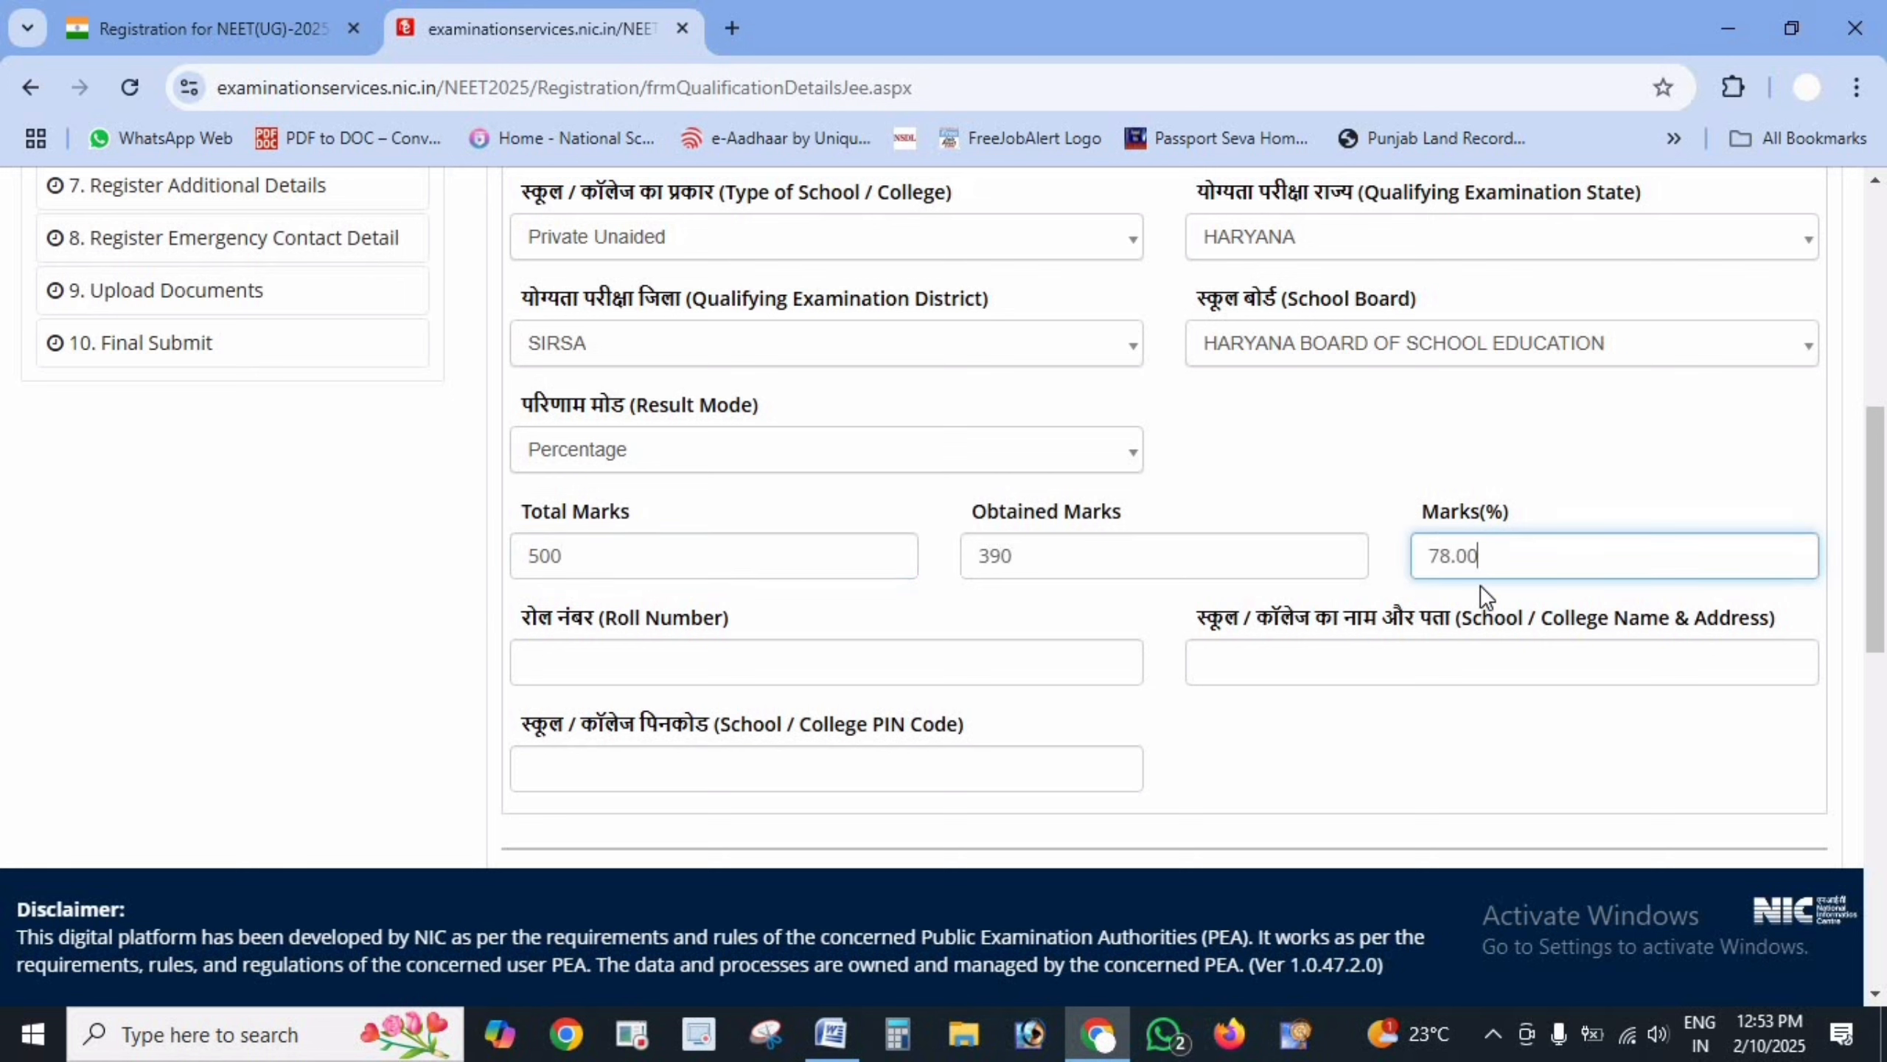
- Fill in the 10th roll number, school name DAV SCHOOL and the school's PIN code
{"action": "left_click", "coordinate": [1011, 672]}
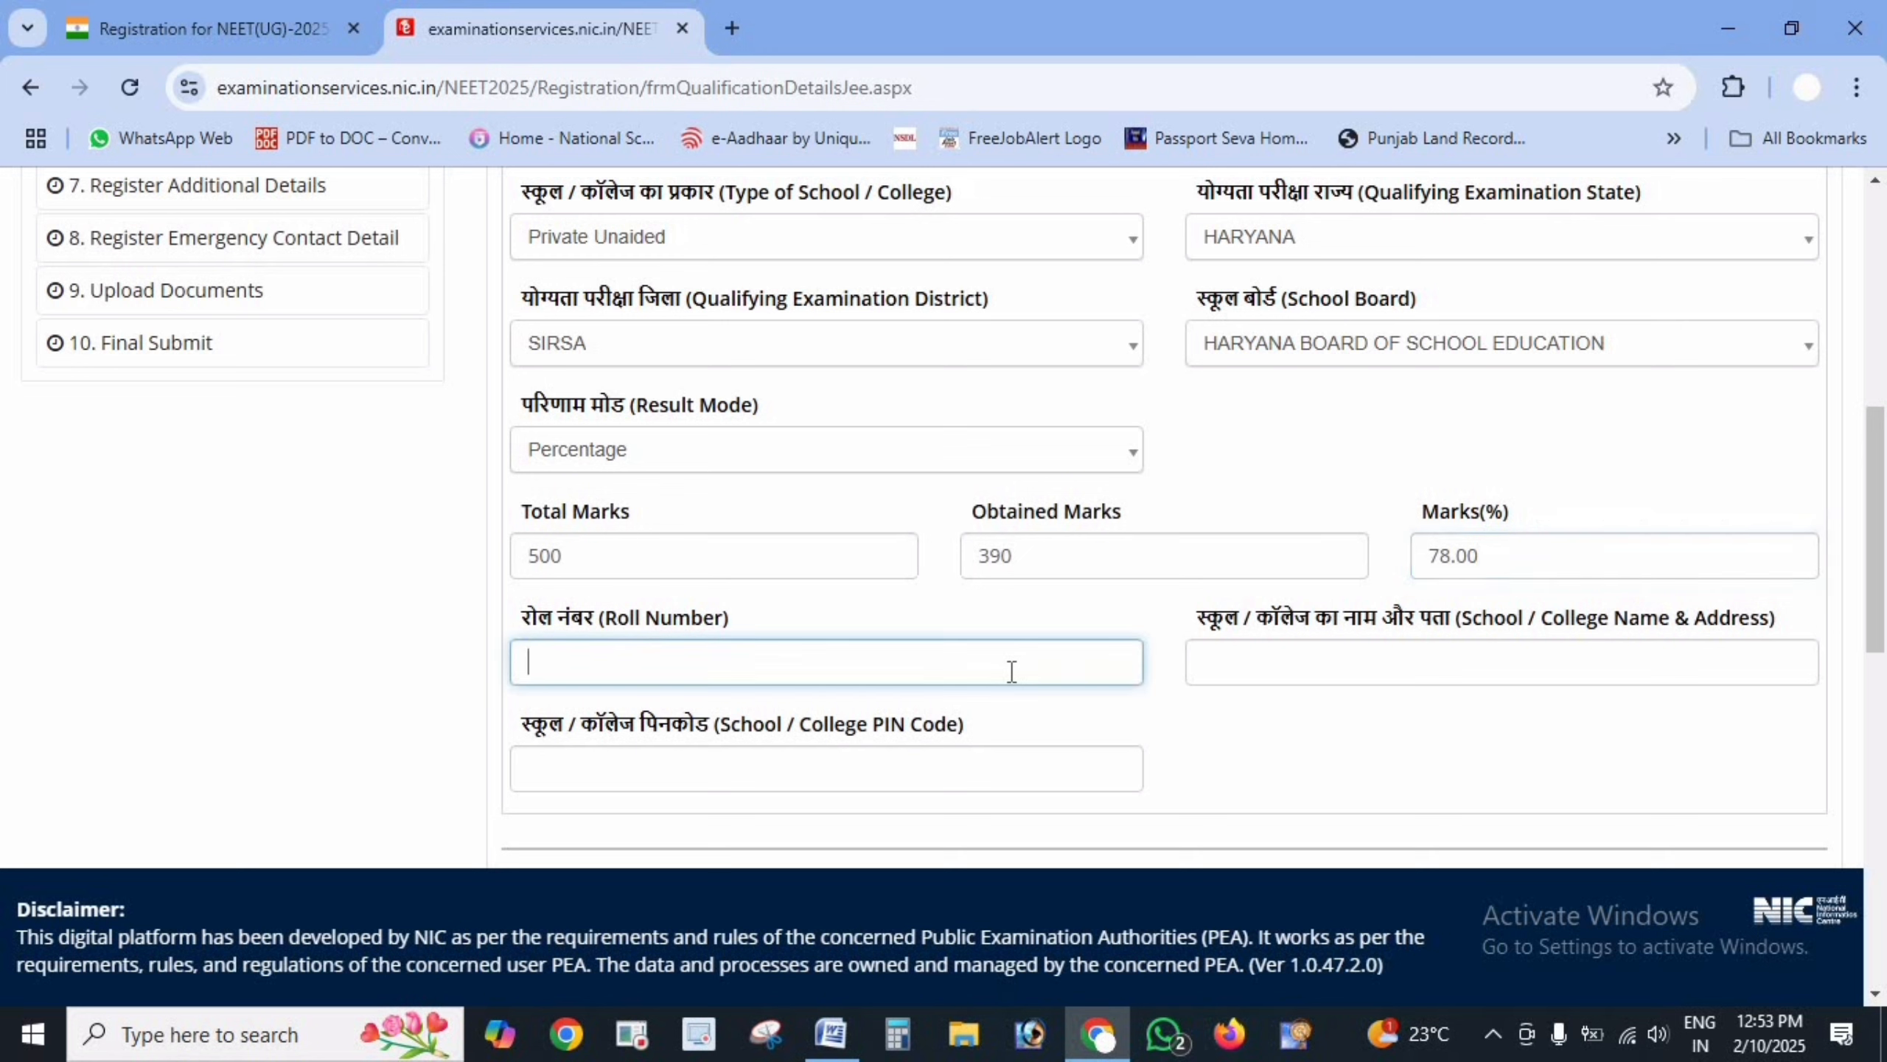
{"action": "type", "text": "123455"}
{"action": "left_click", "coordinate": [1399, 666]}
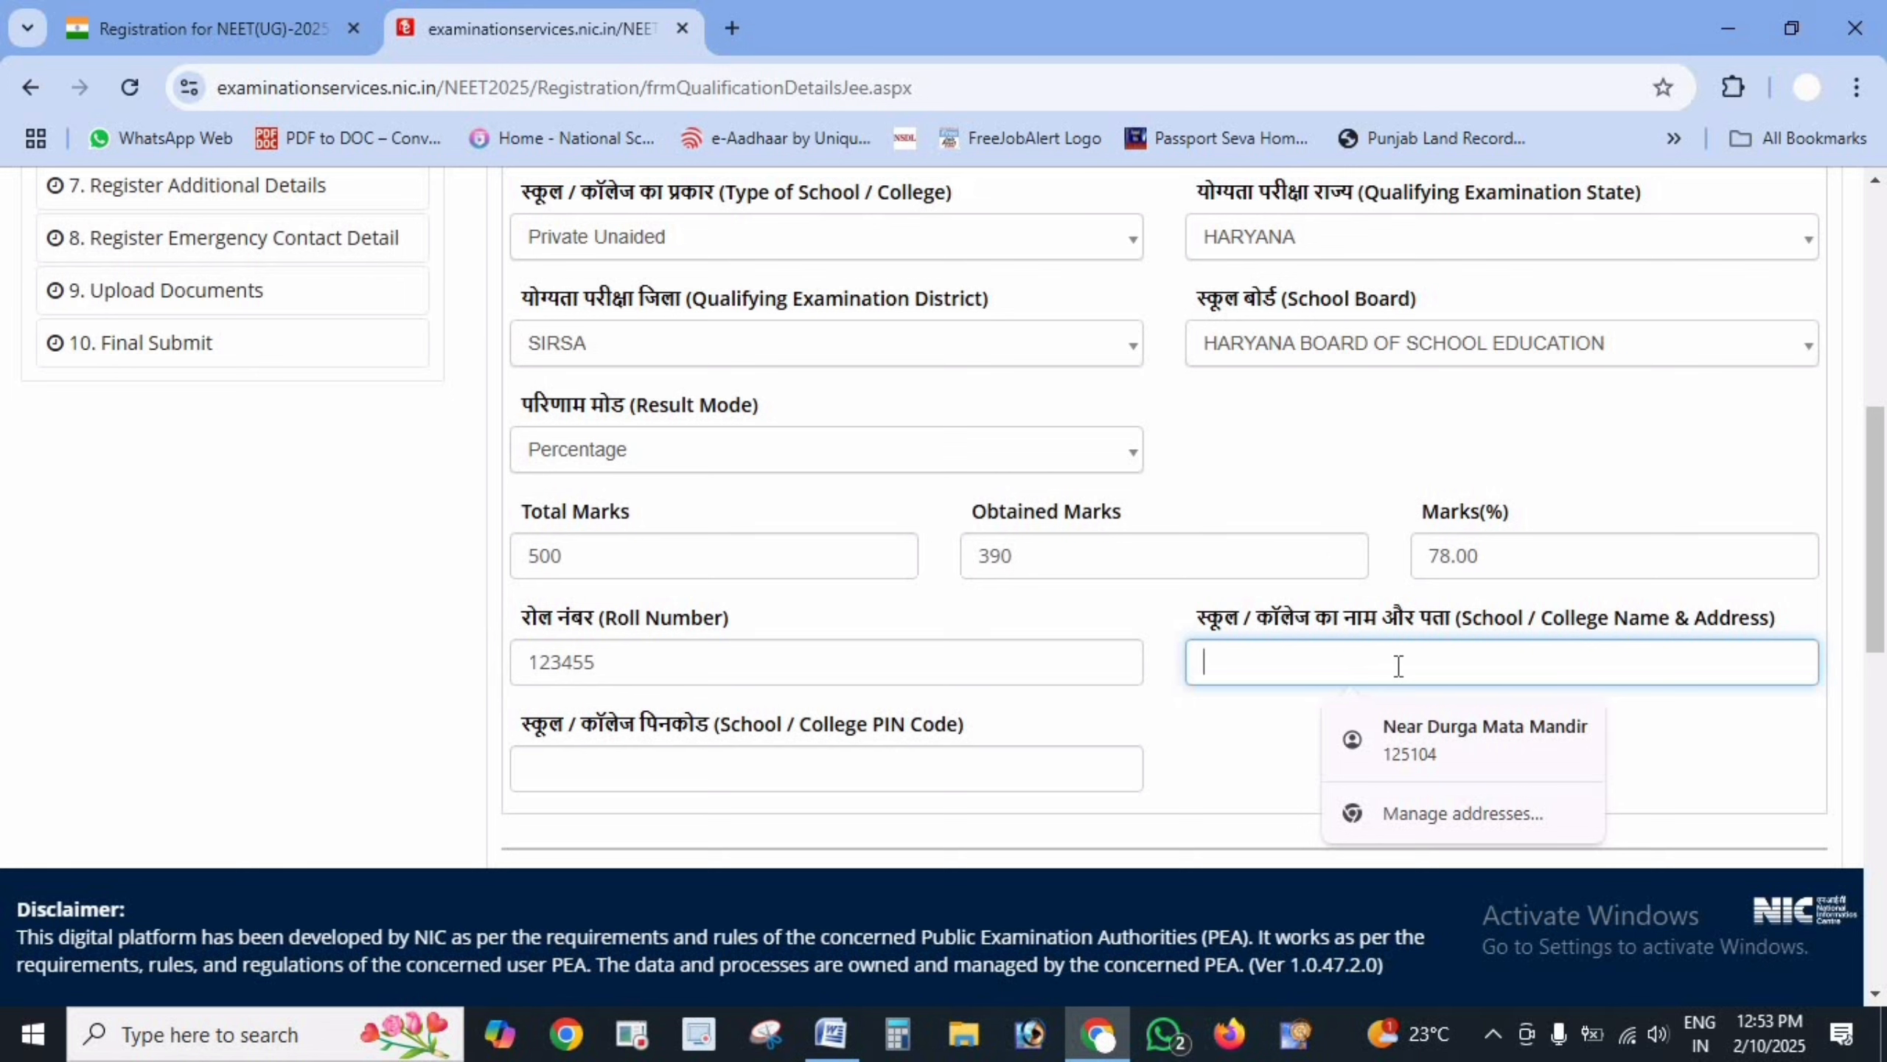
{"action": "left_click", "coordinate": [1252, 743]}
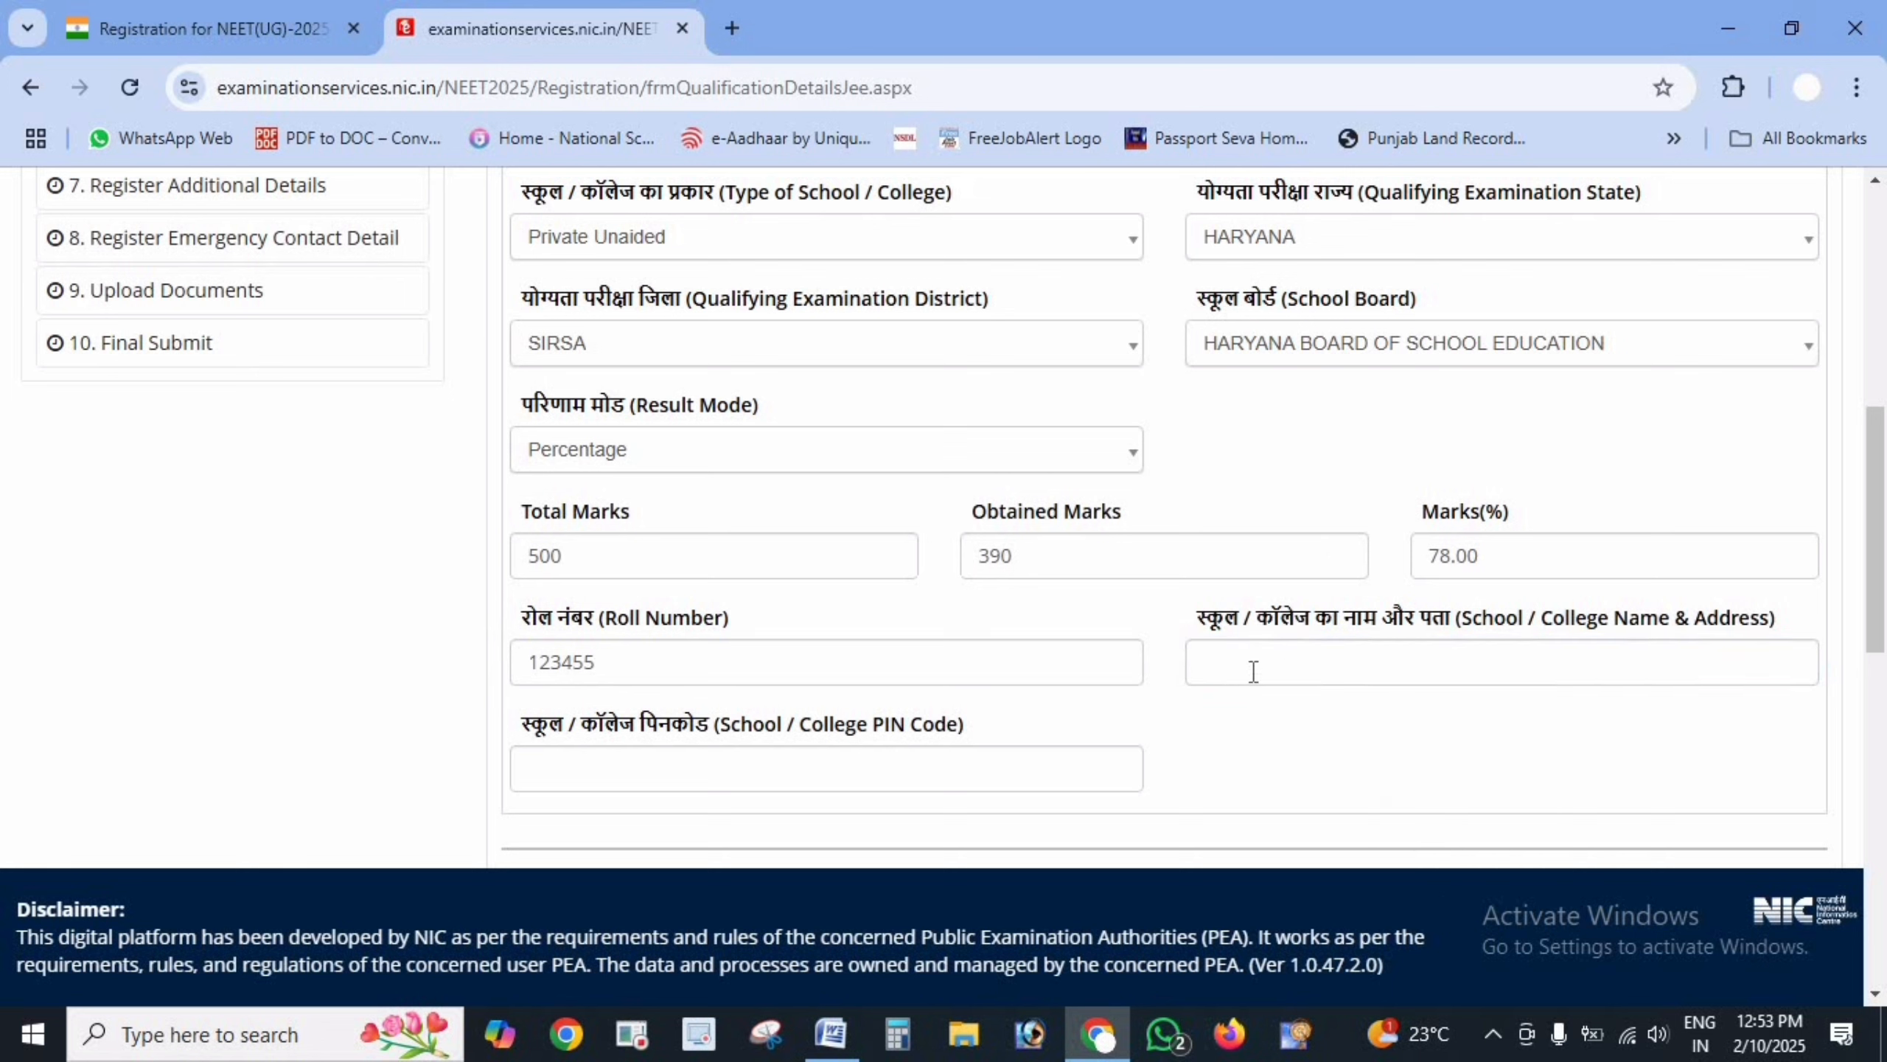
{"action": "left_click", "coordinate": [1294, 673]}
{"action": "type", "text": "DAV SCHOOL"}
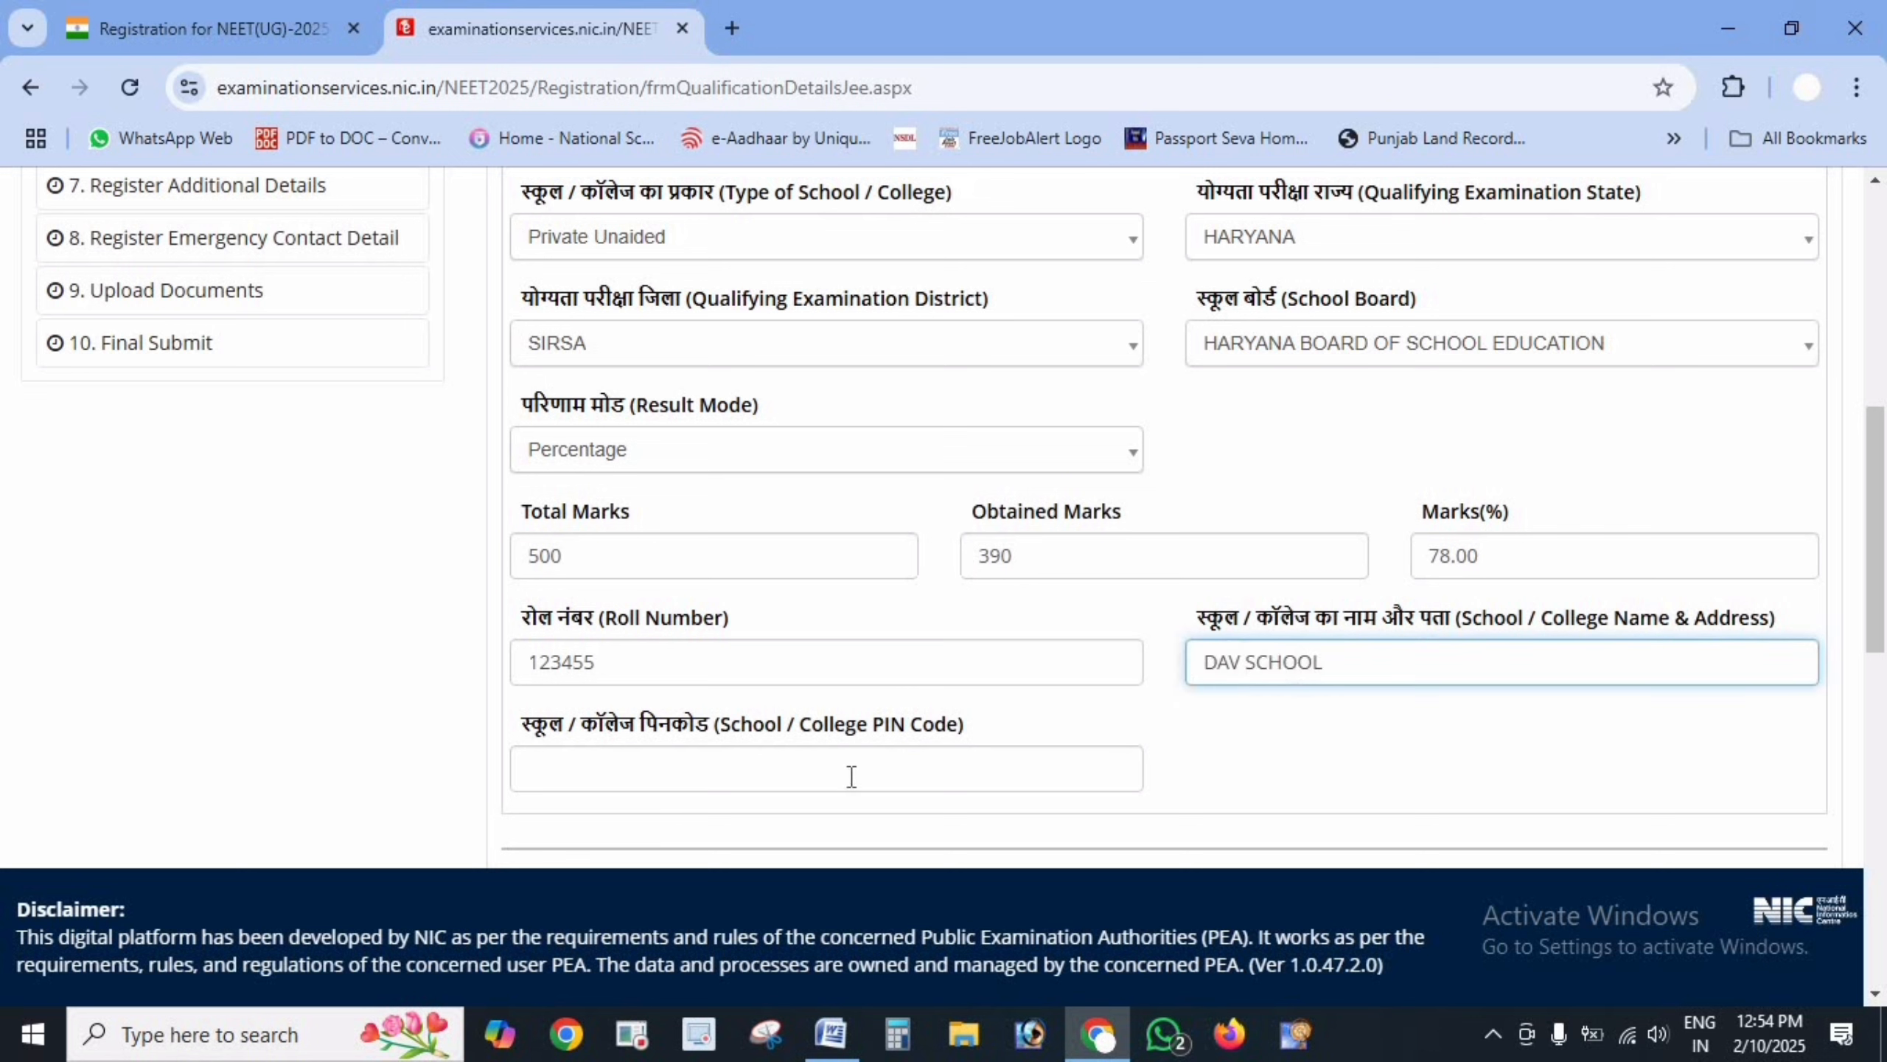
{"action": "left_click", "coordinate": [852, 776]}
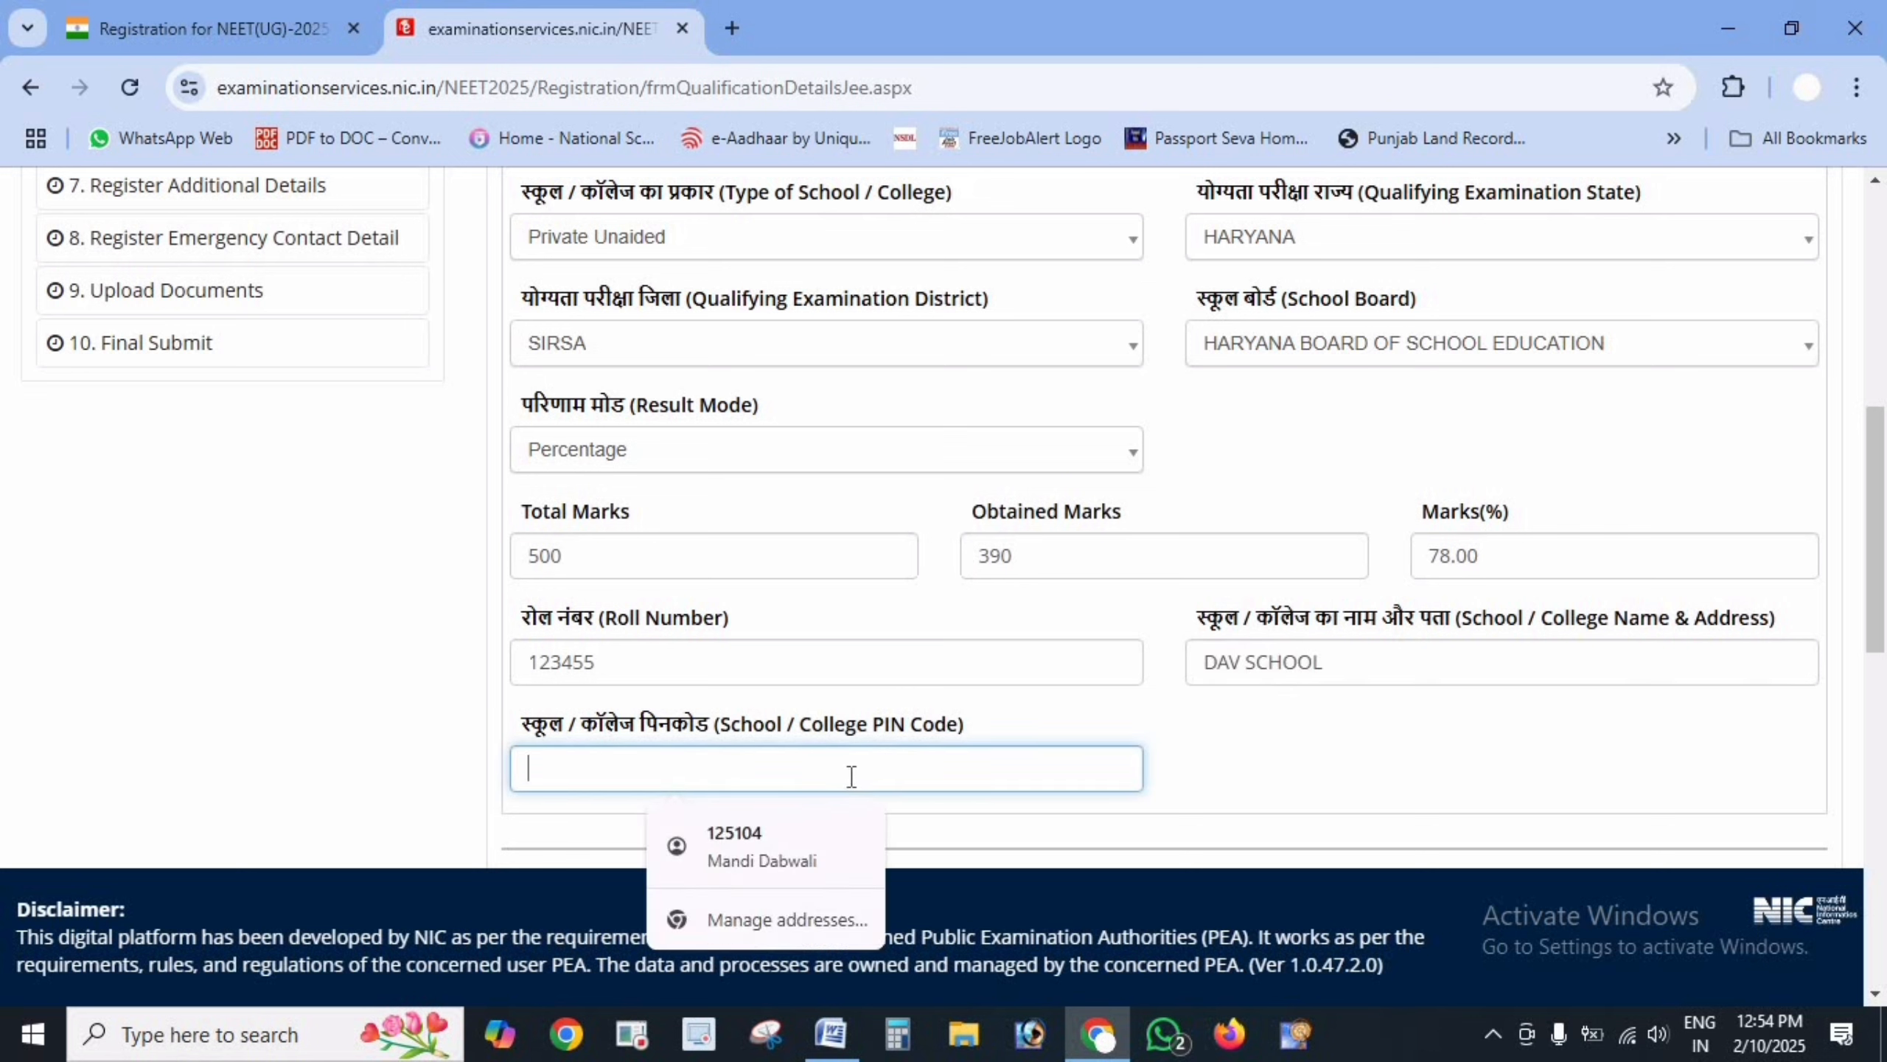
{"action": "type", "text": "125055"}
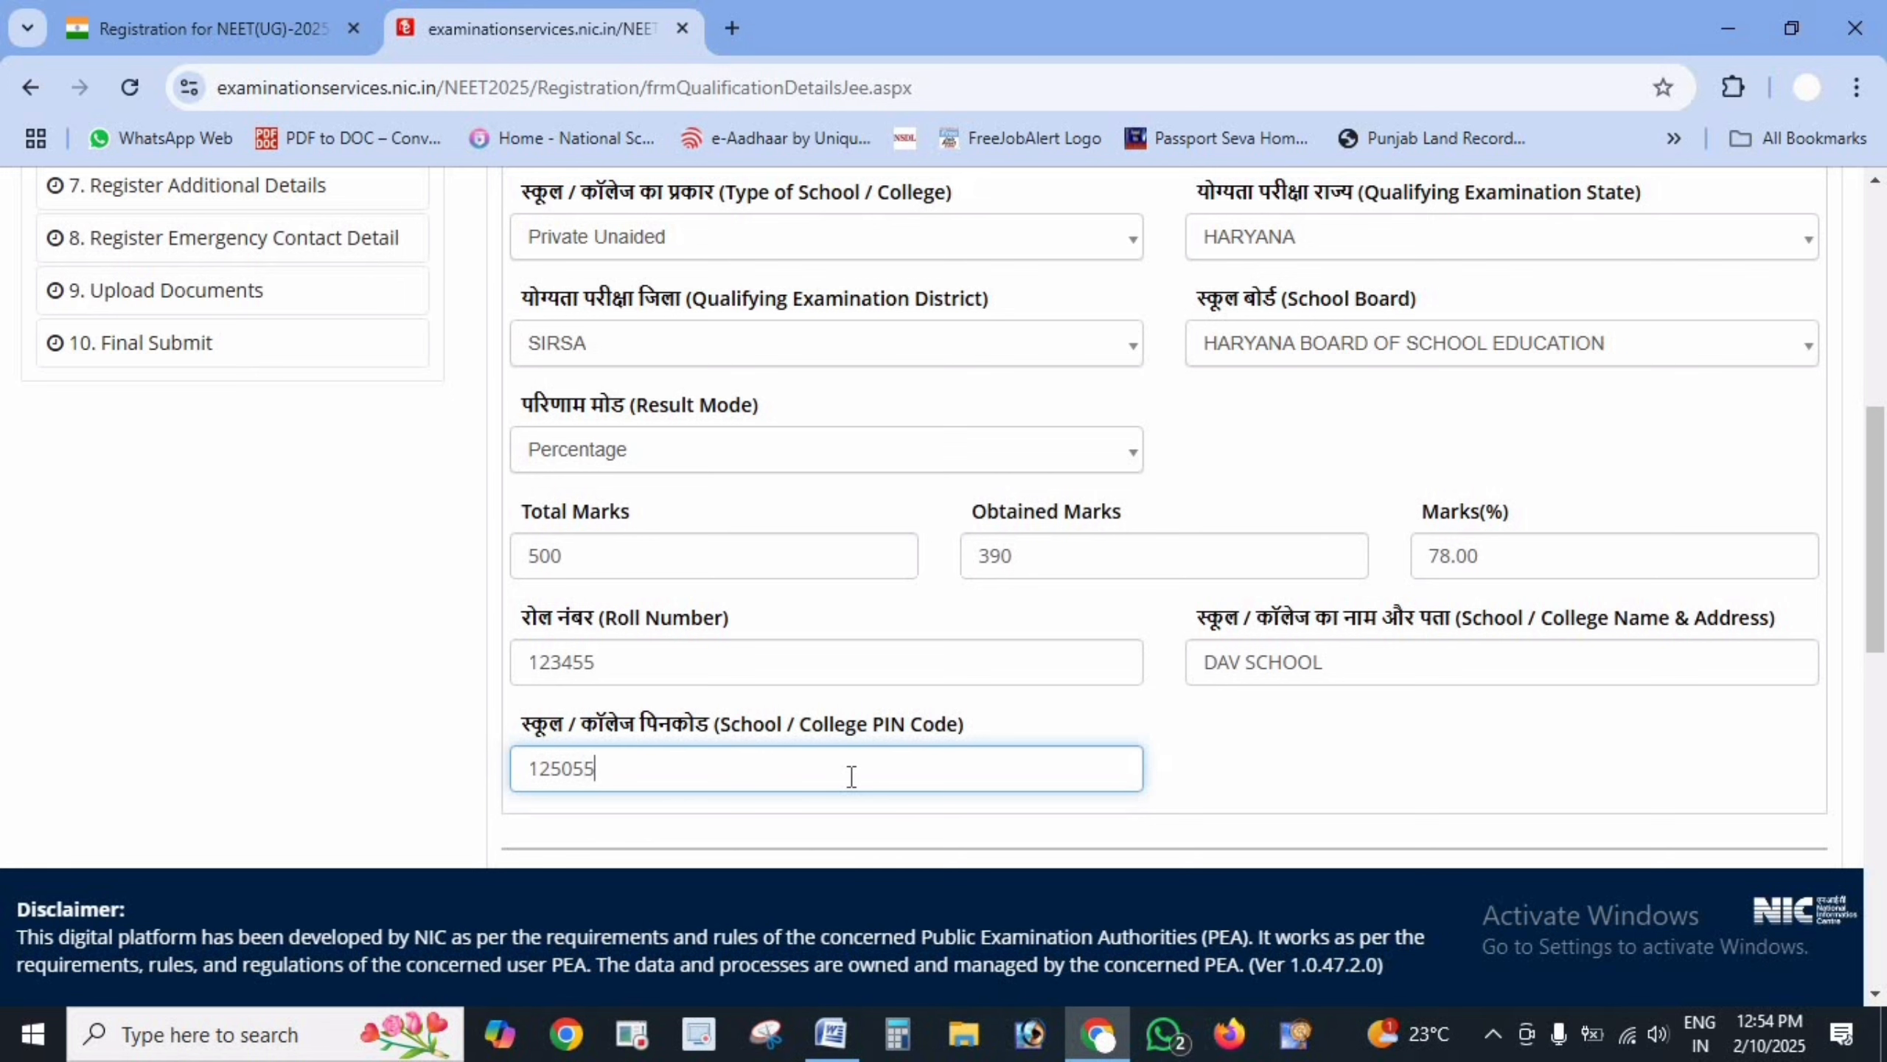
- Set the 12th details to Appearing, 2025, qualifying exam CODE: 01
{"action": "scroll", "coordinate": [851, 776], "scroll_direction": "down", "scroll_amount": 5}
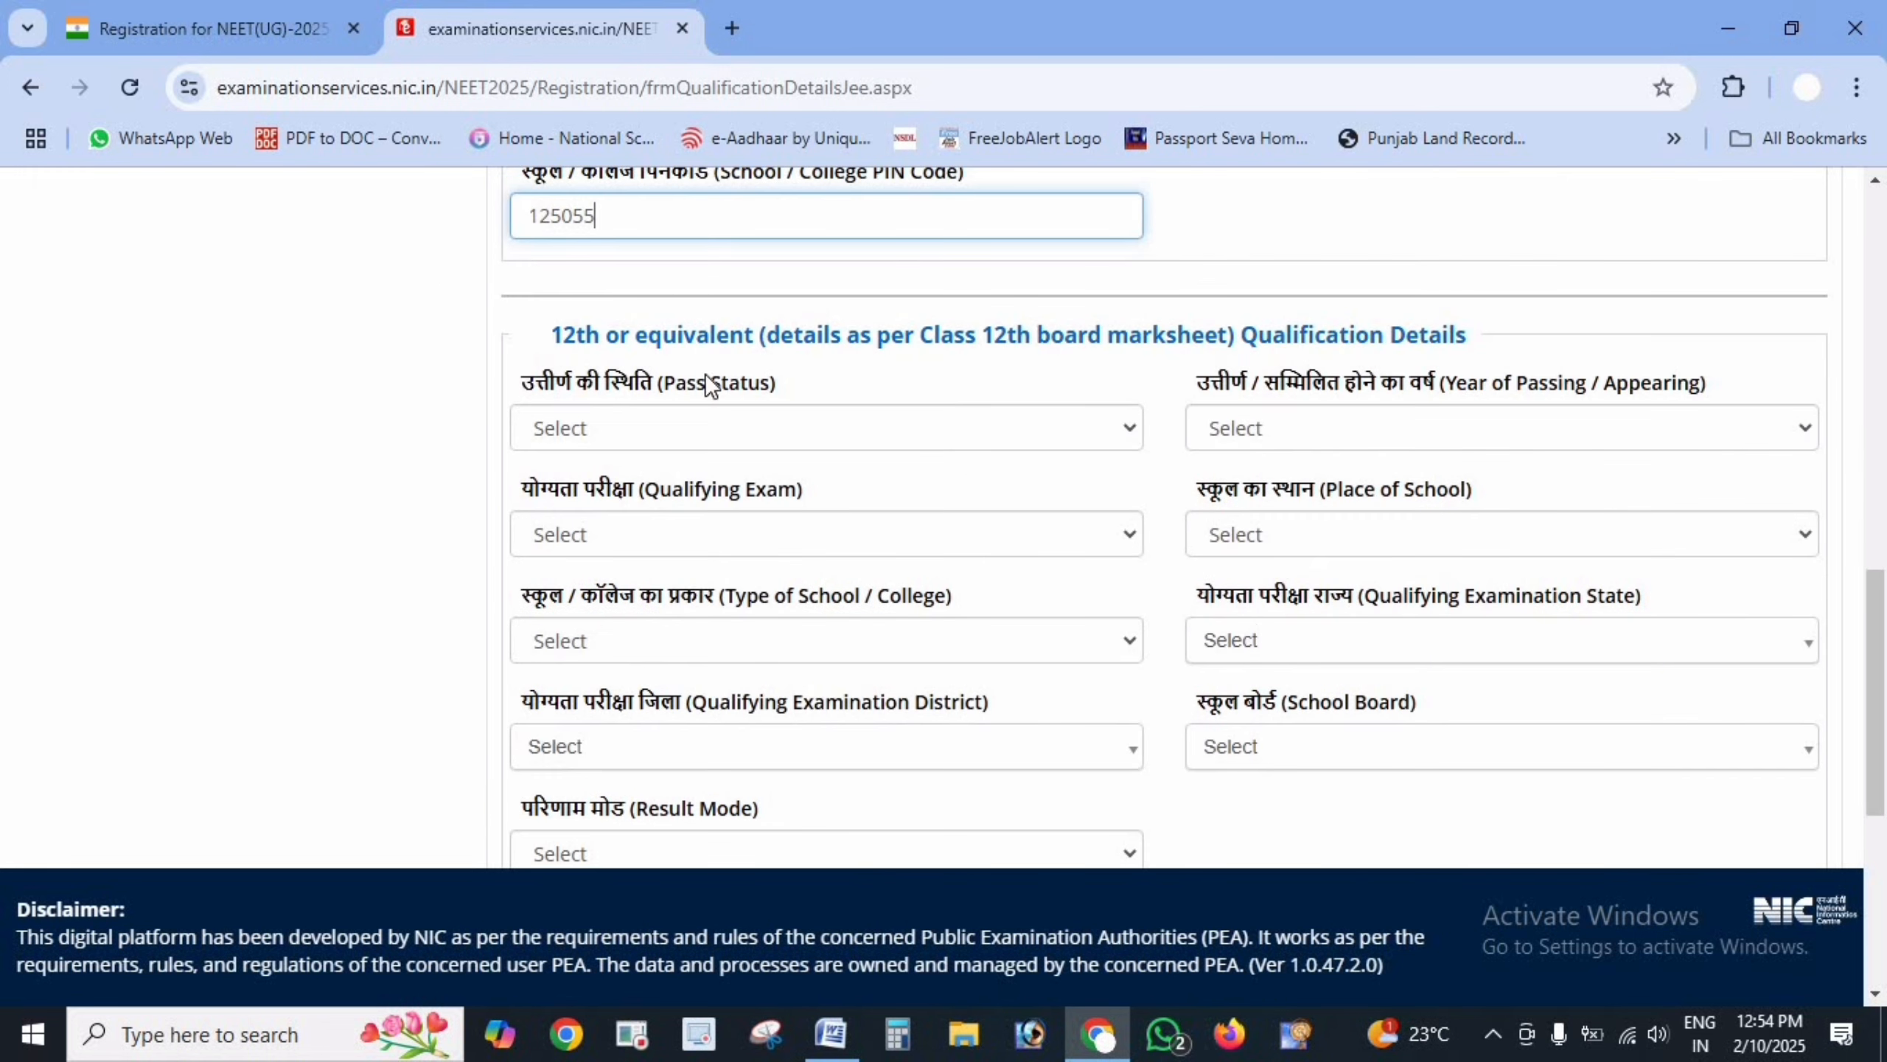
{"action": "left_click_drag", "start_coordinate": [552, 332], "coordinate": [1492, 329]}
{"action": "left_click", "coordinate": [1496, 339]}
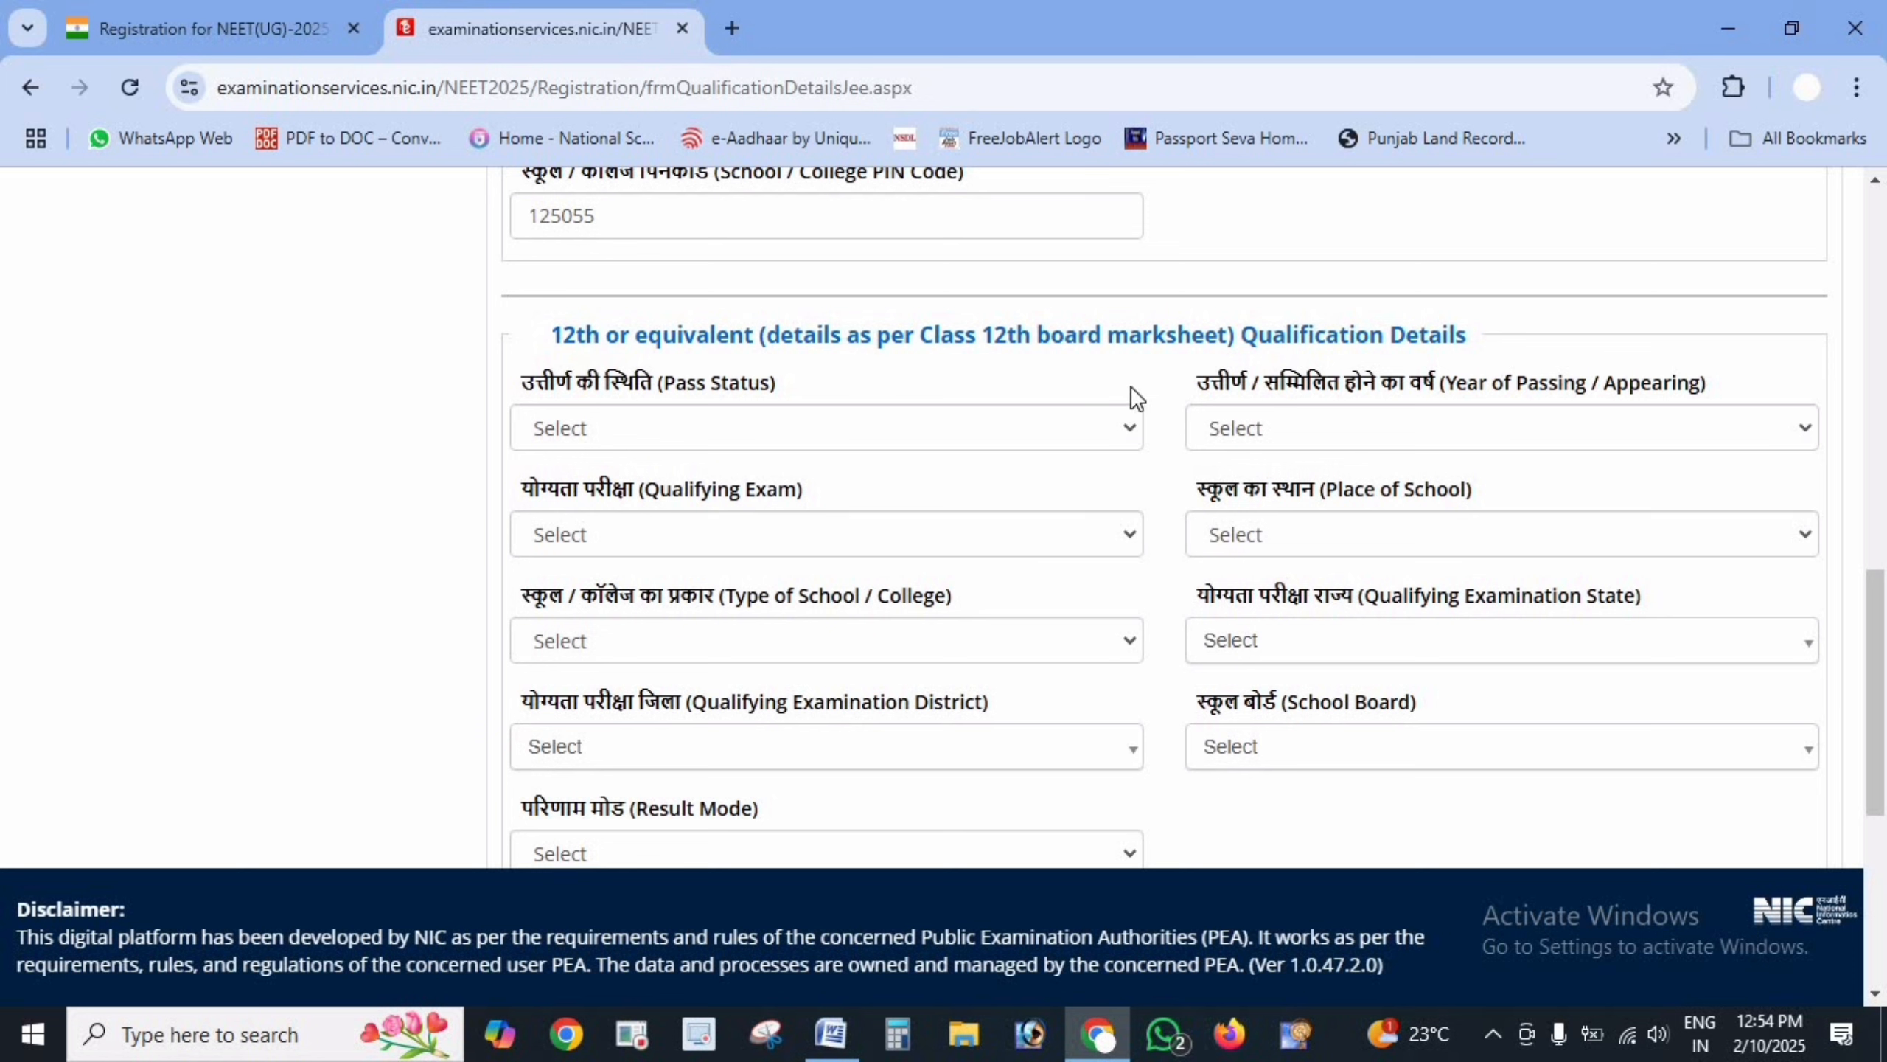
{"action": "left_click", "coordinate": [880, 434]}
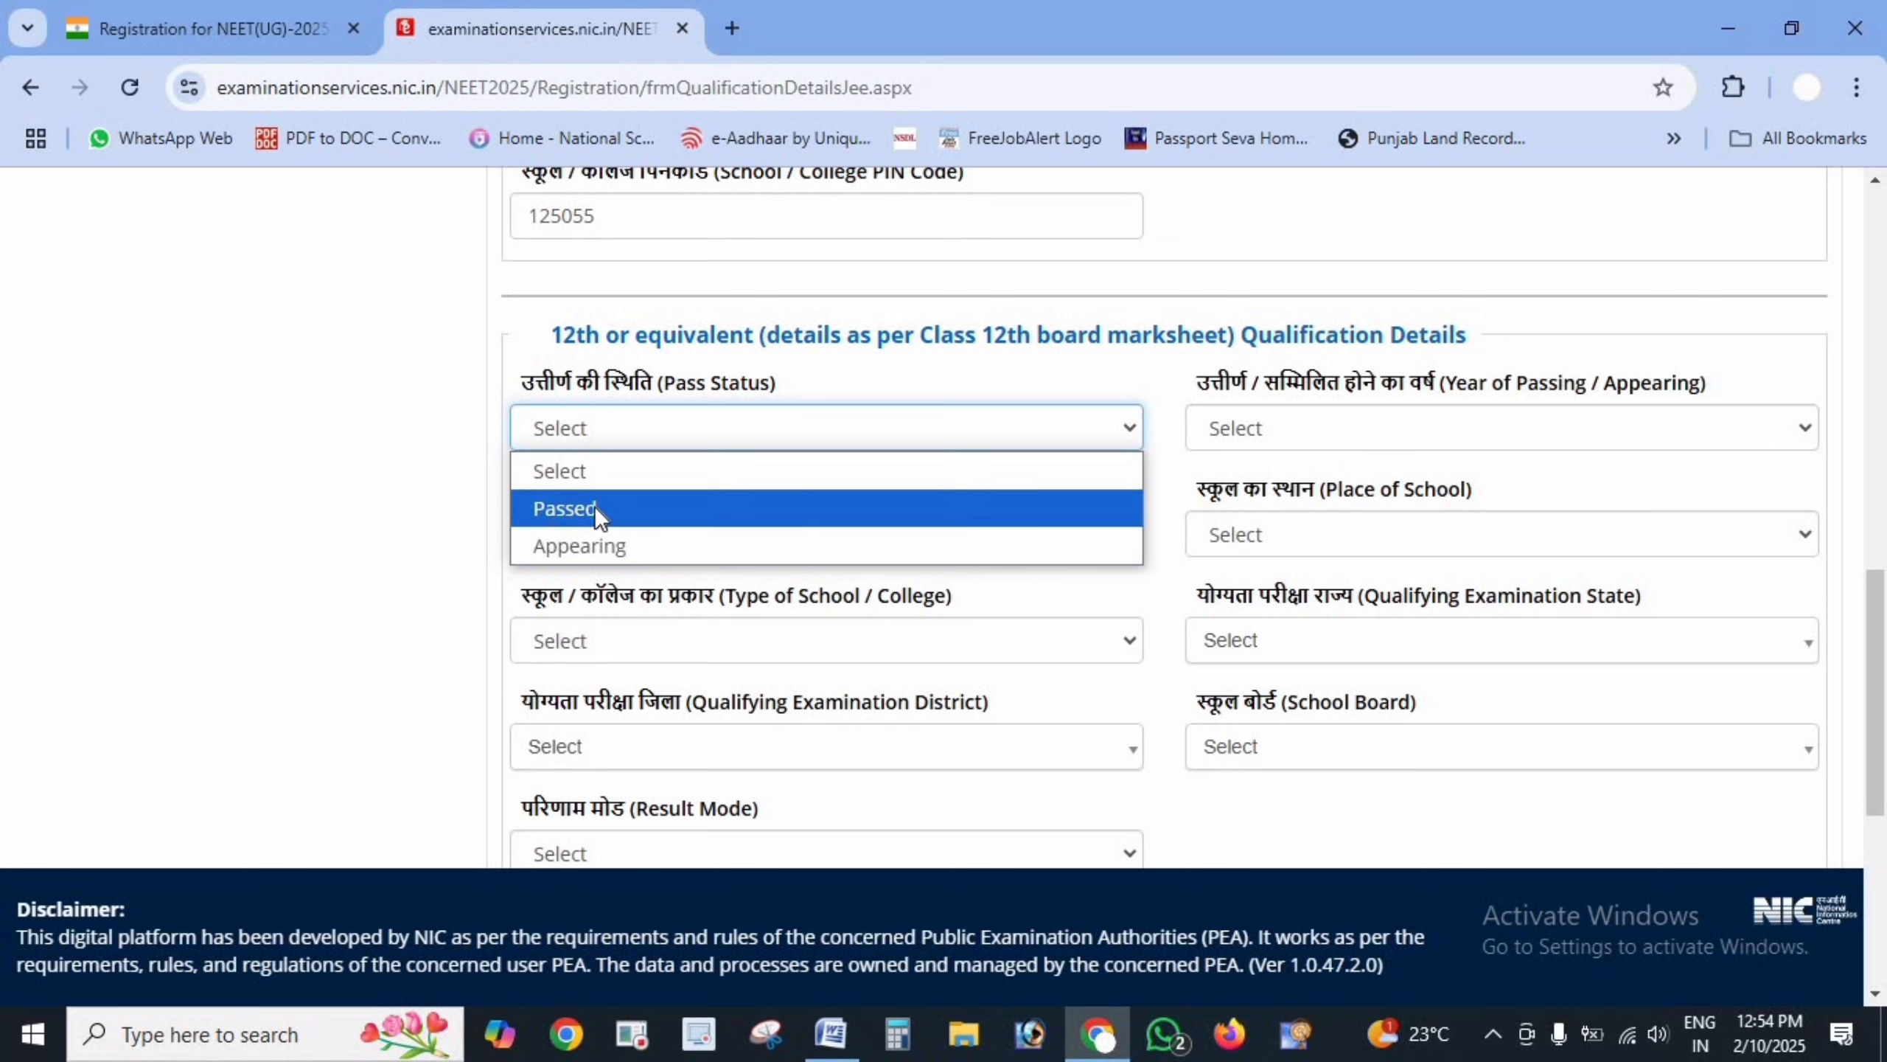
{"action": "left_click", "coordinate": [610, 540]}
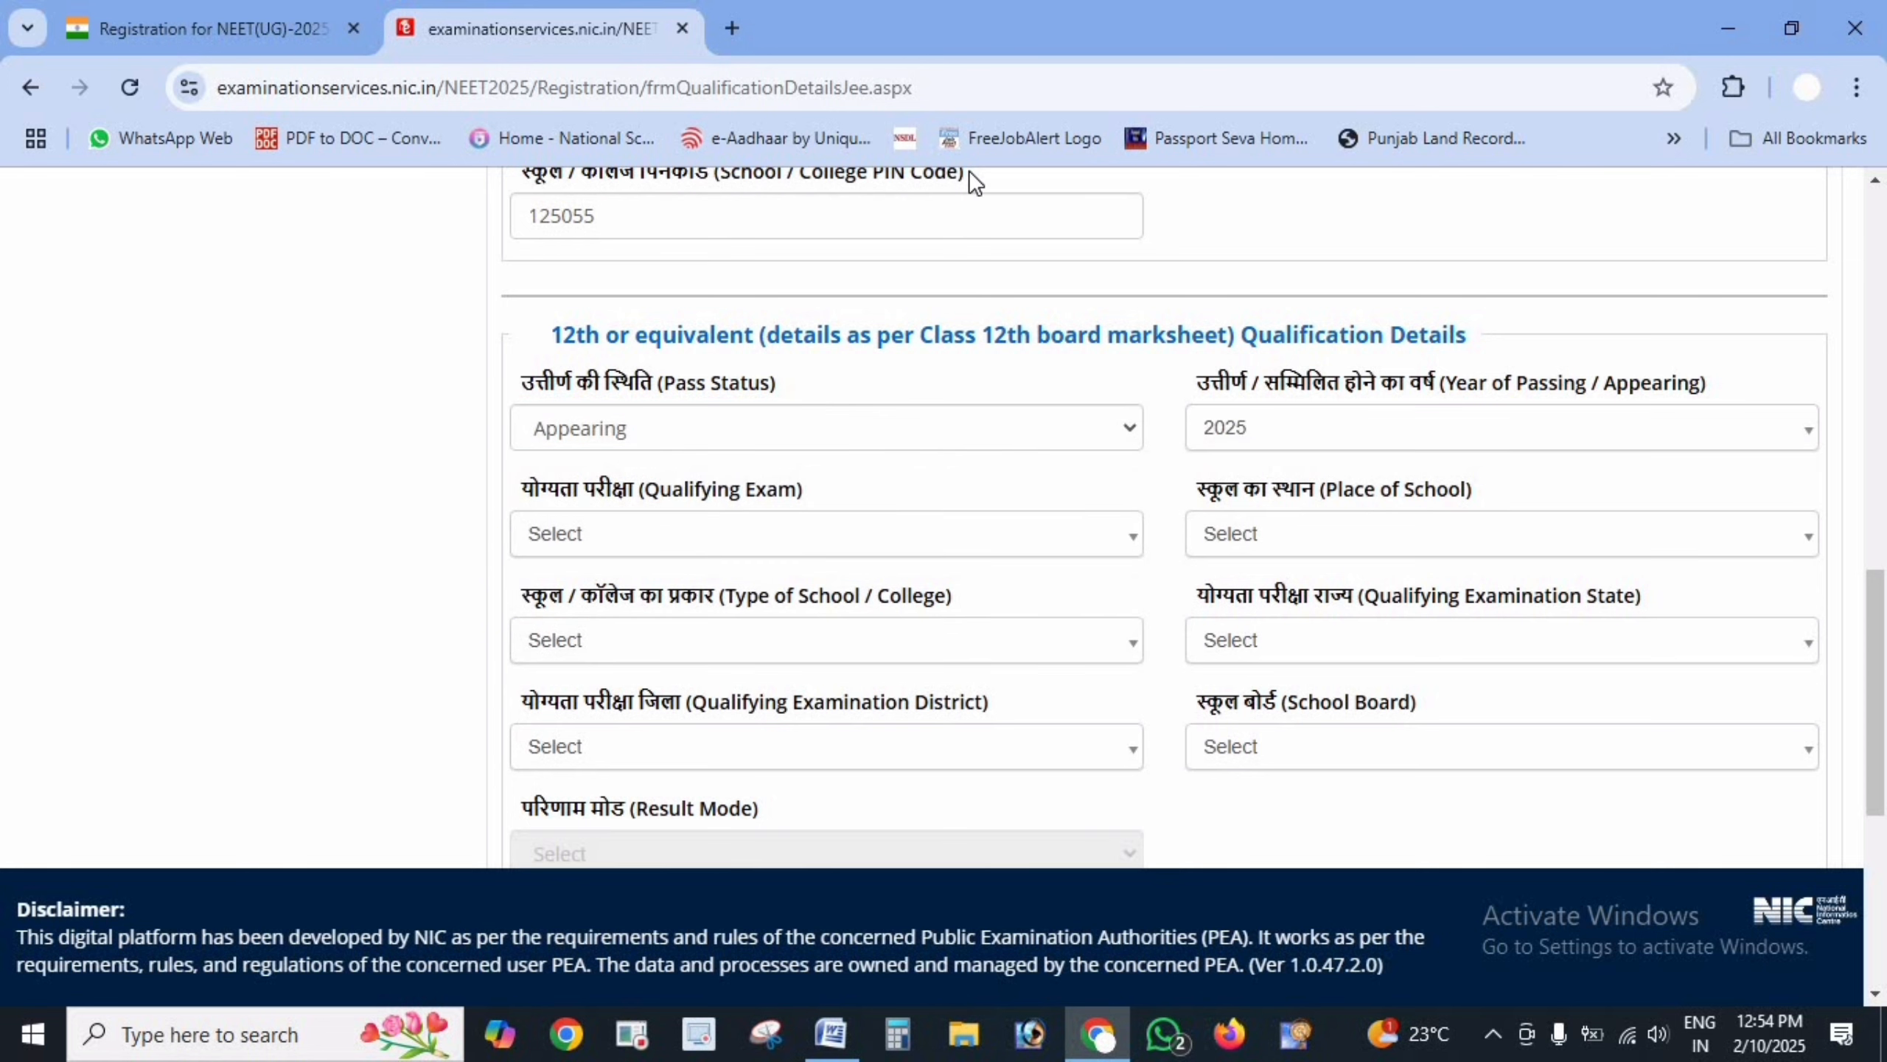
{"action": "left_click", "coordinate": [1352, 431]}
{"action": "left_click", "coordinate": [1315, 524]}
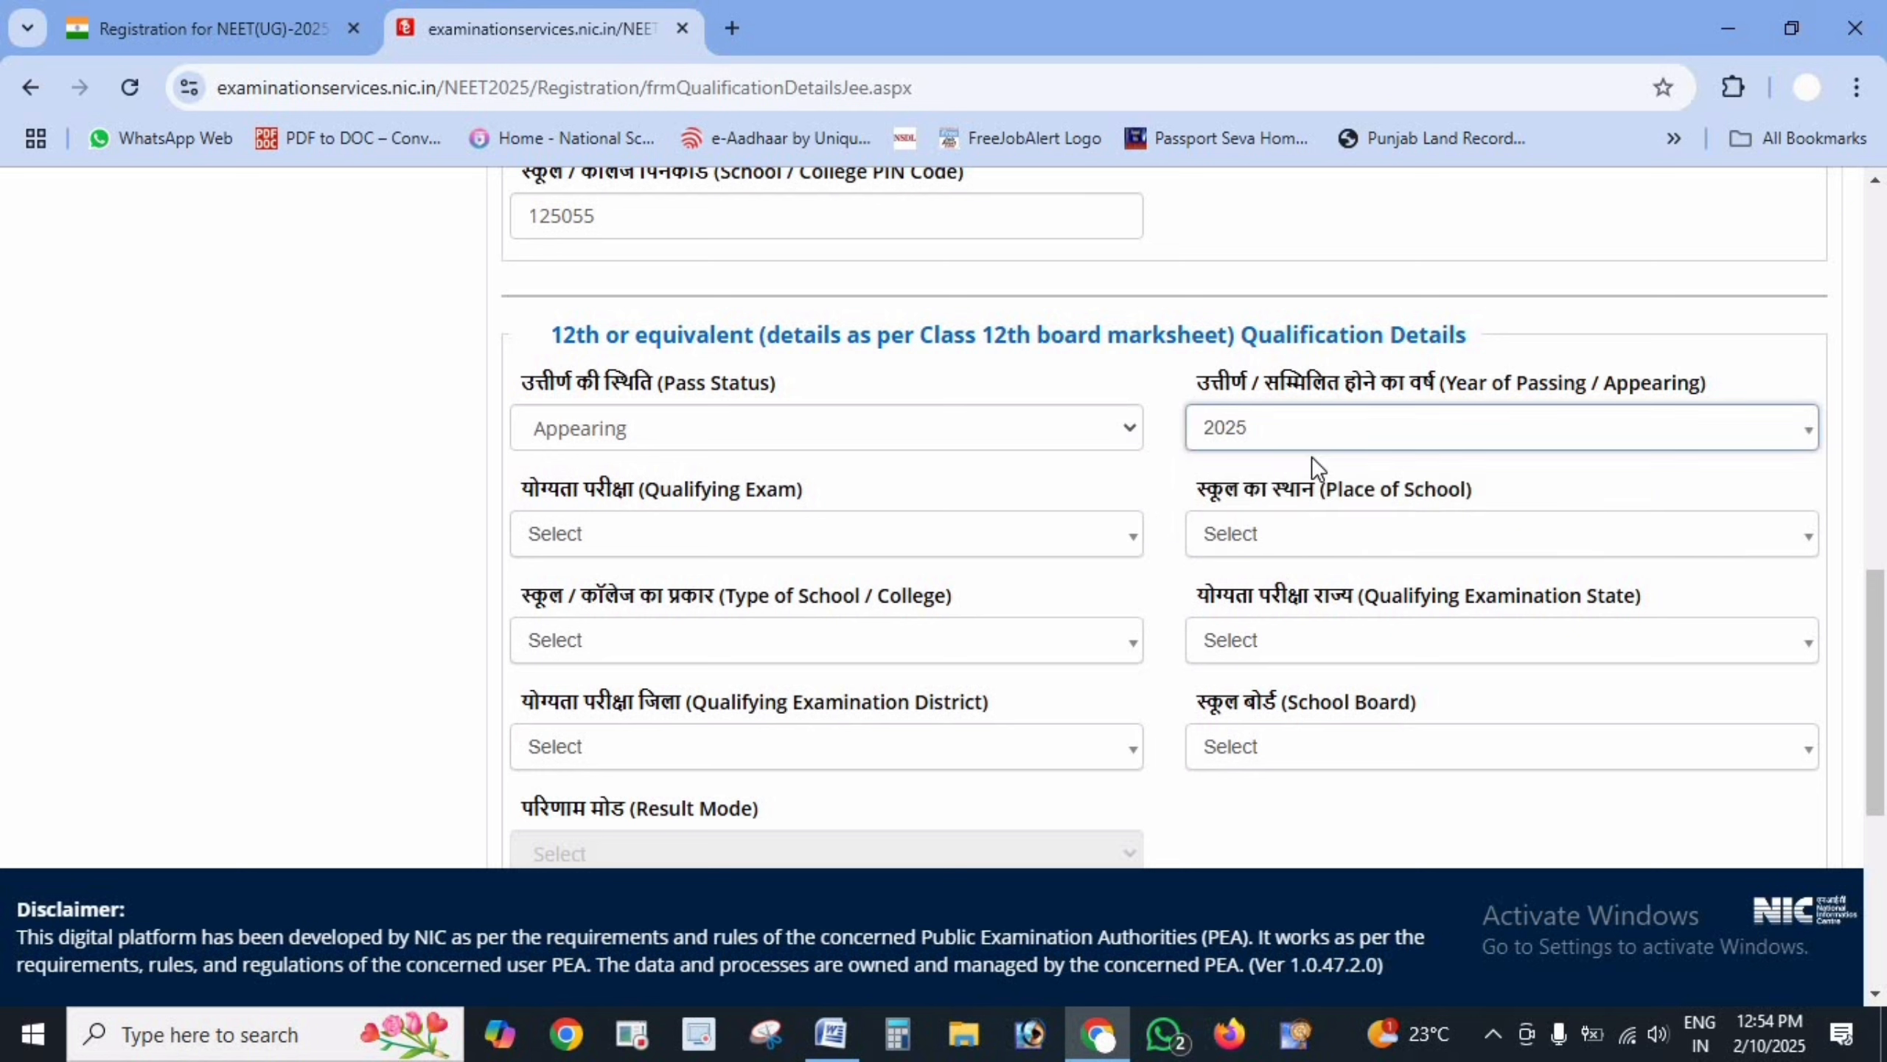
{"action": "left_click", "coordinate": [1010, 541]}
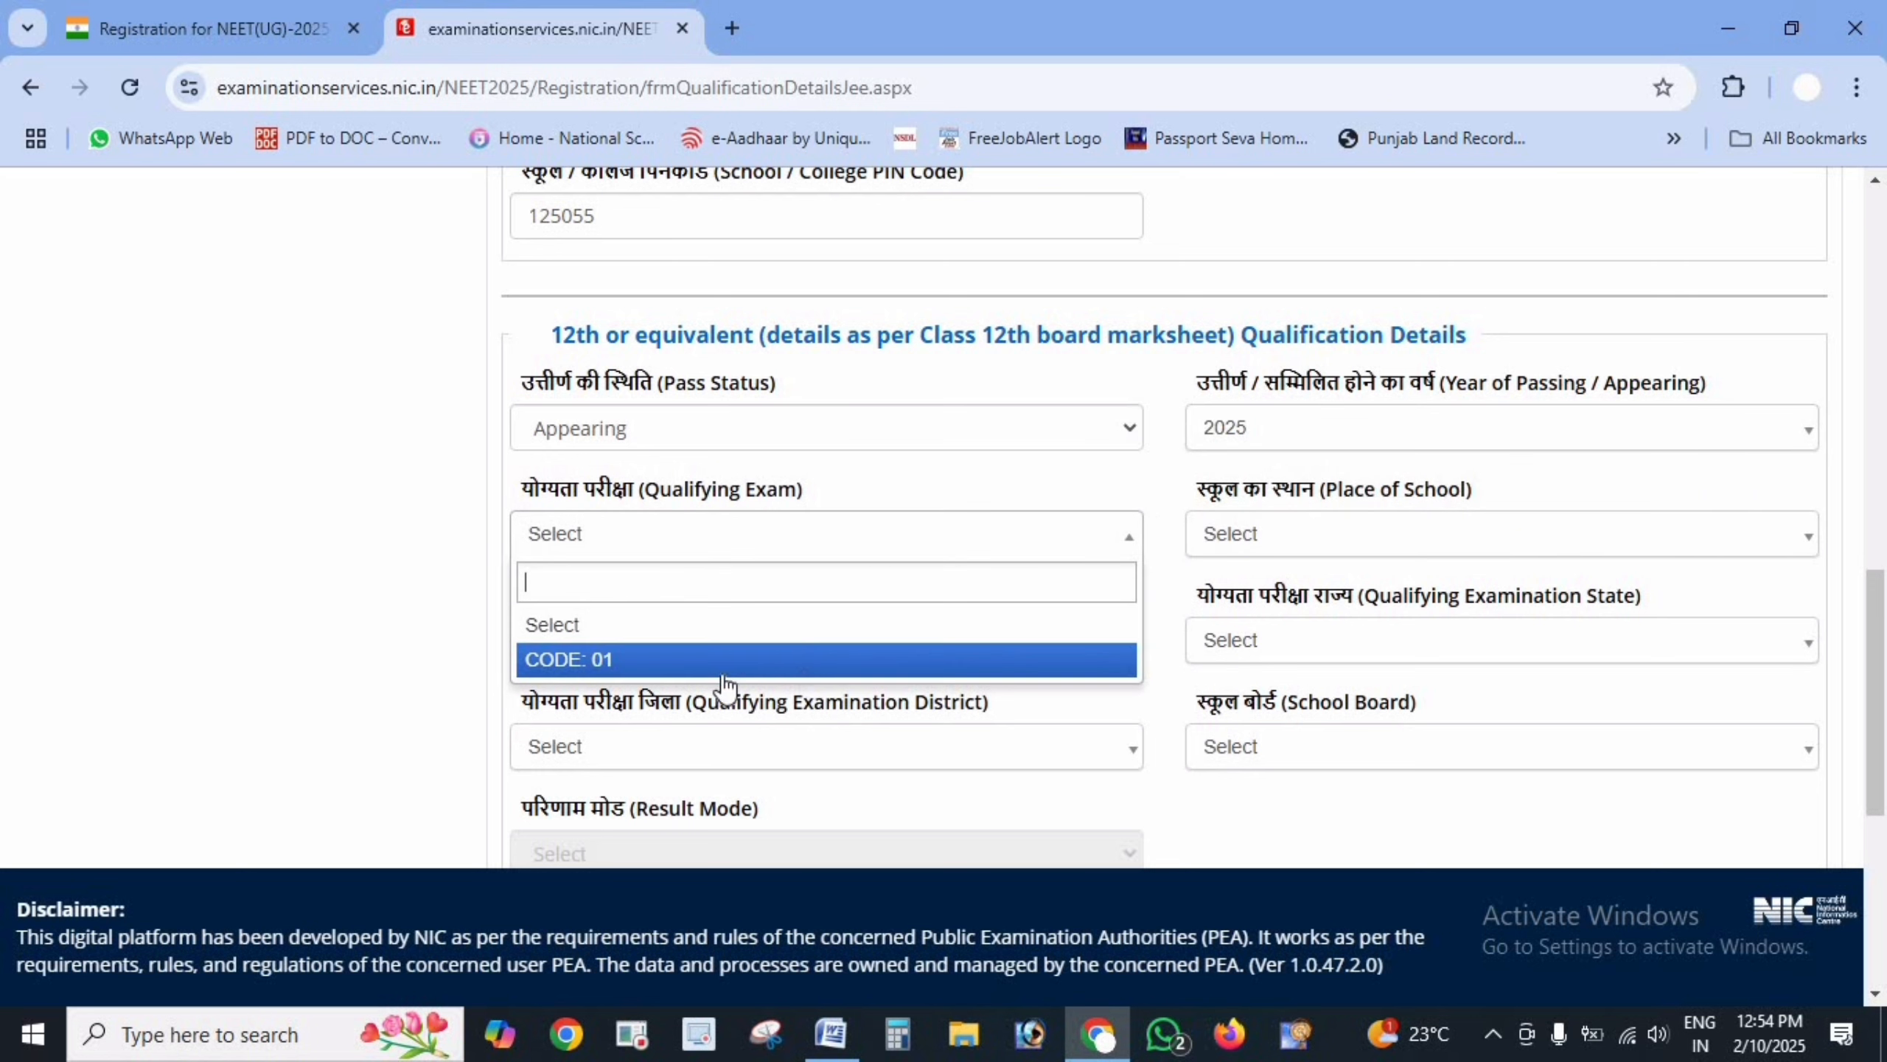
{"action": "left_click", "coordinate": [702, 664]}
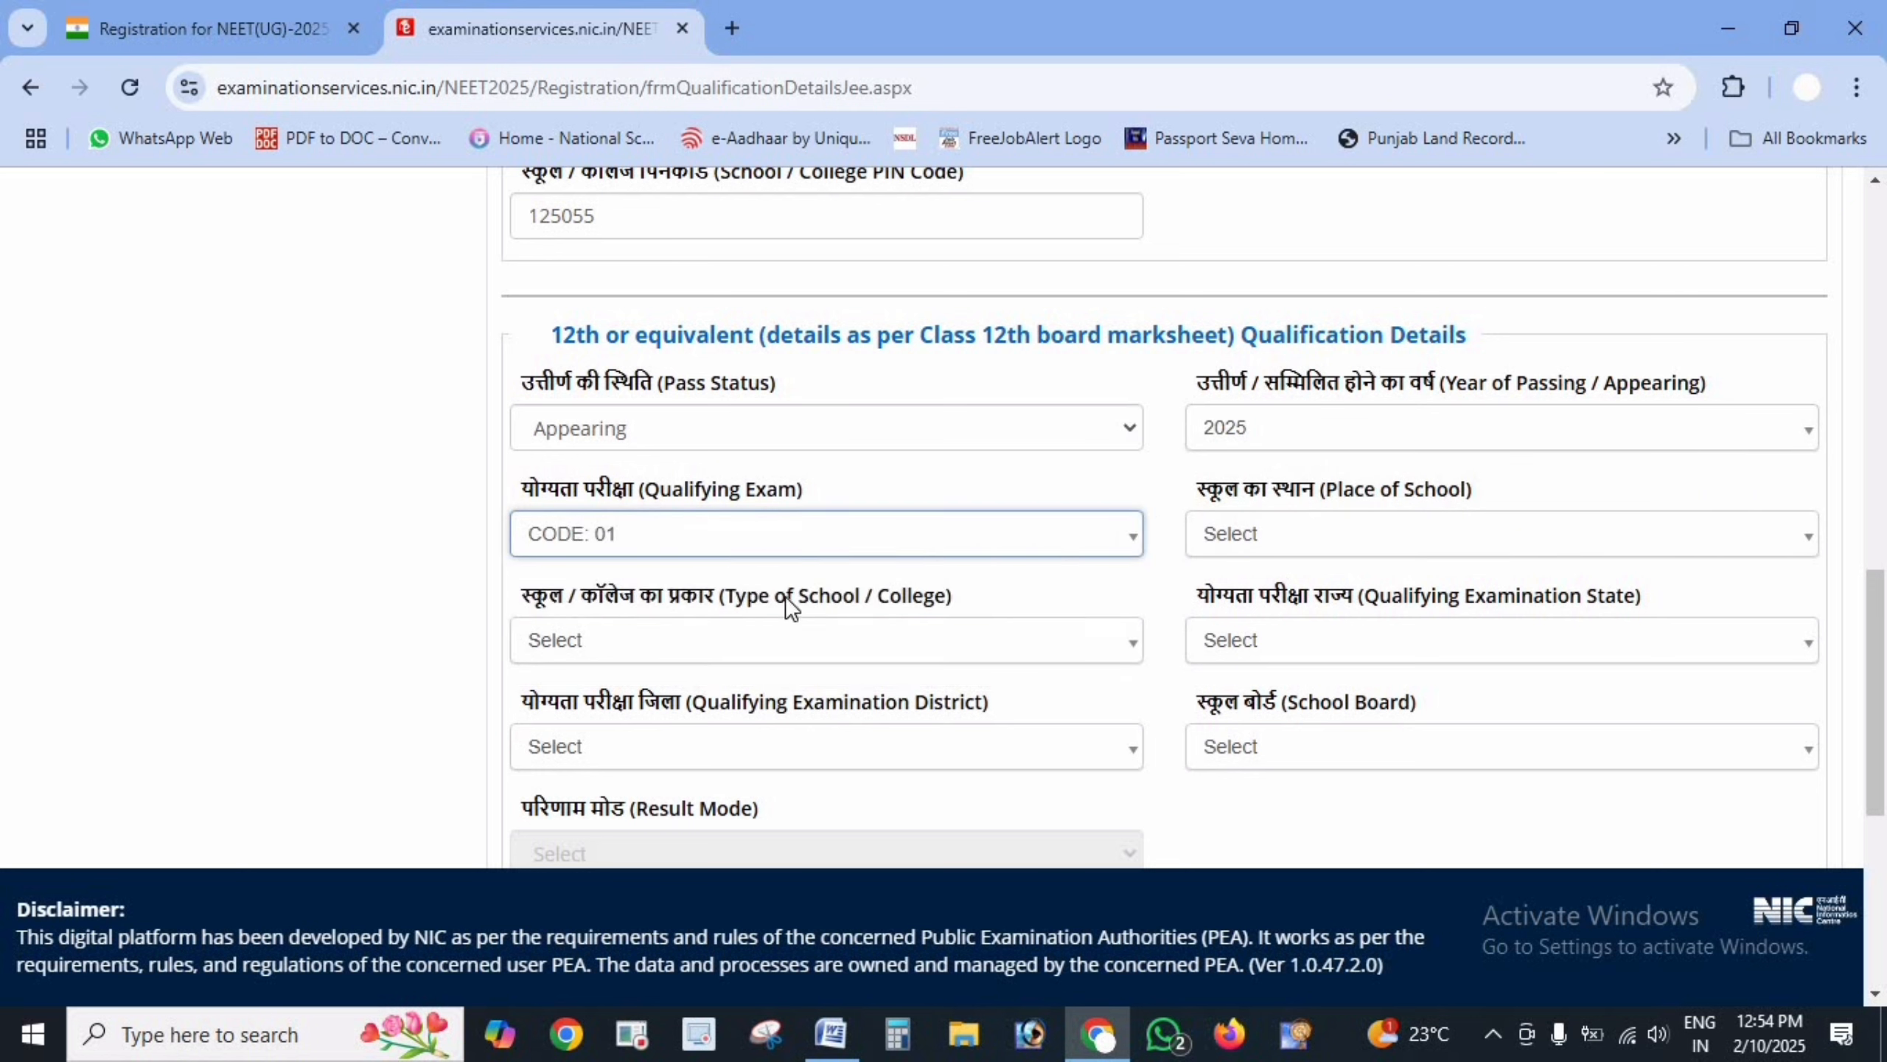
- Change the 12th status to Passed in 2019, then switch to the NEET(UG)-2025 announcement tab
{"action": "left_click", "coordinate": [832, 440]}
{"action": "left_click", "coordinate": [623, 514]}
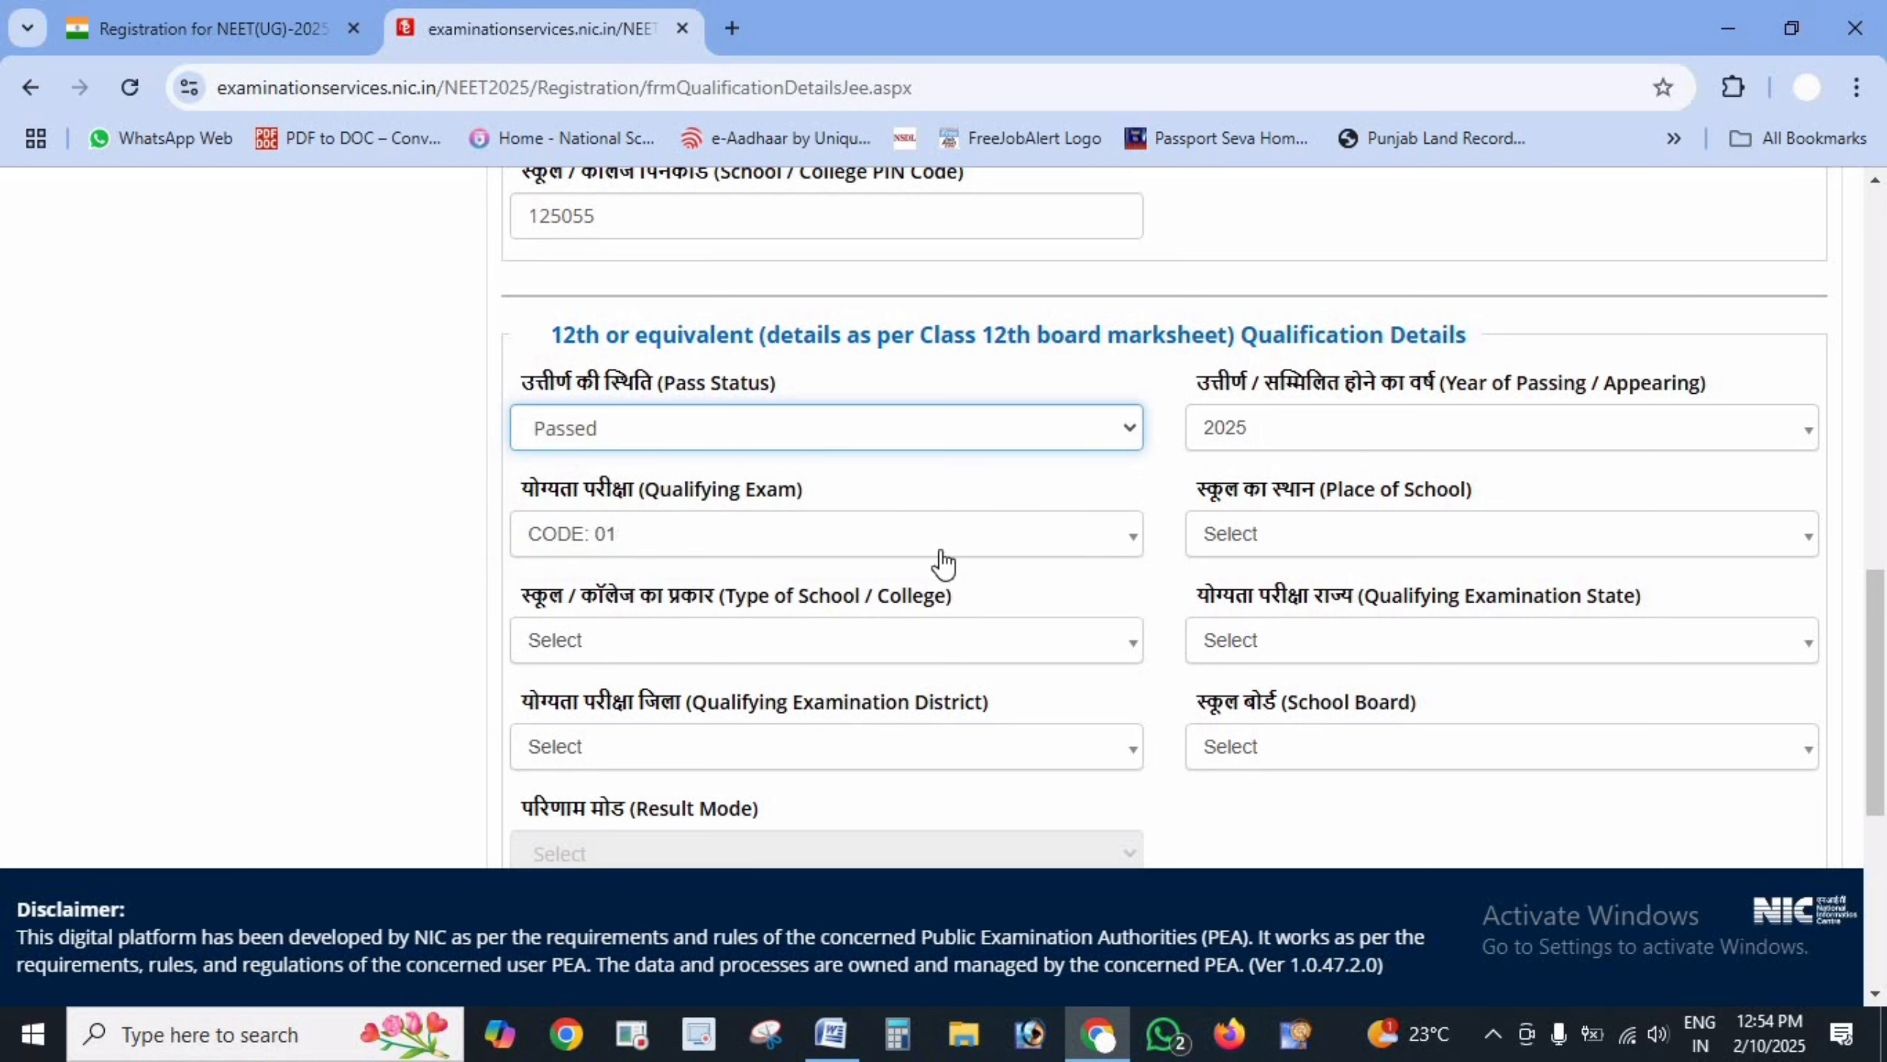
{"action": "left_click", "coordinate": [1317, 432]}
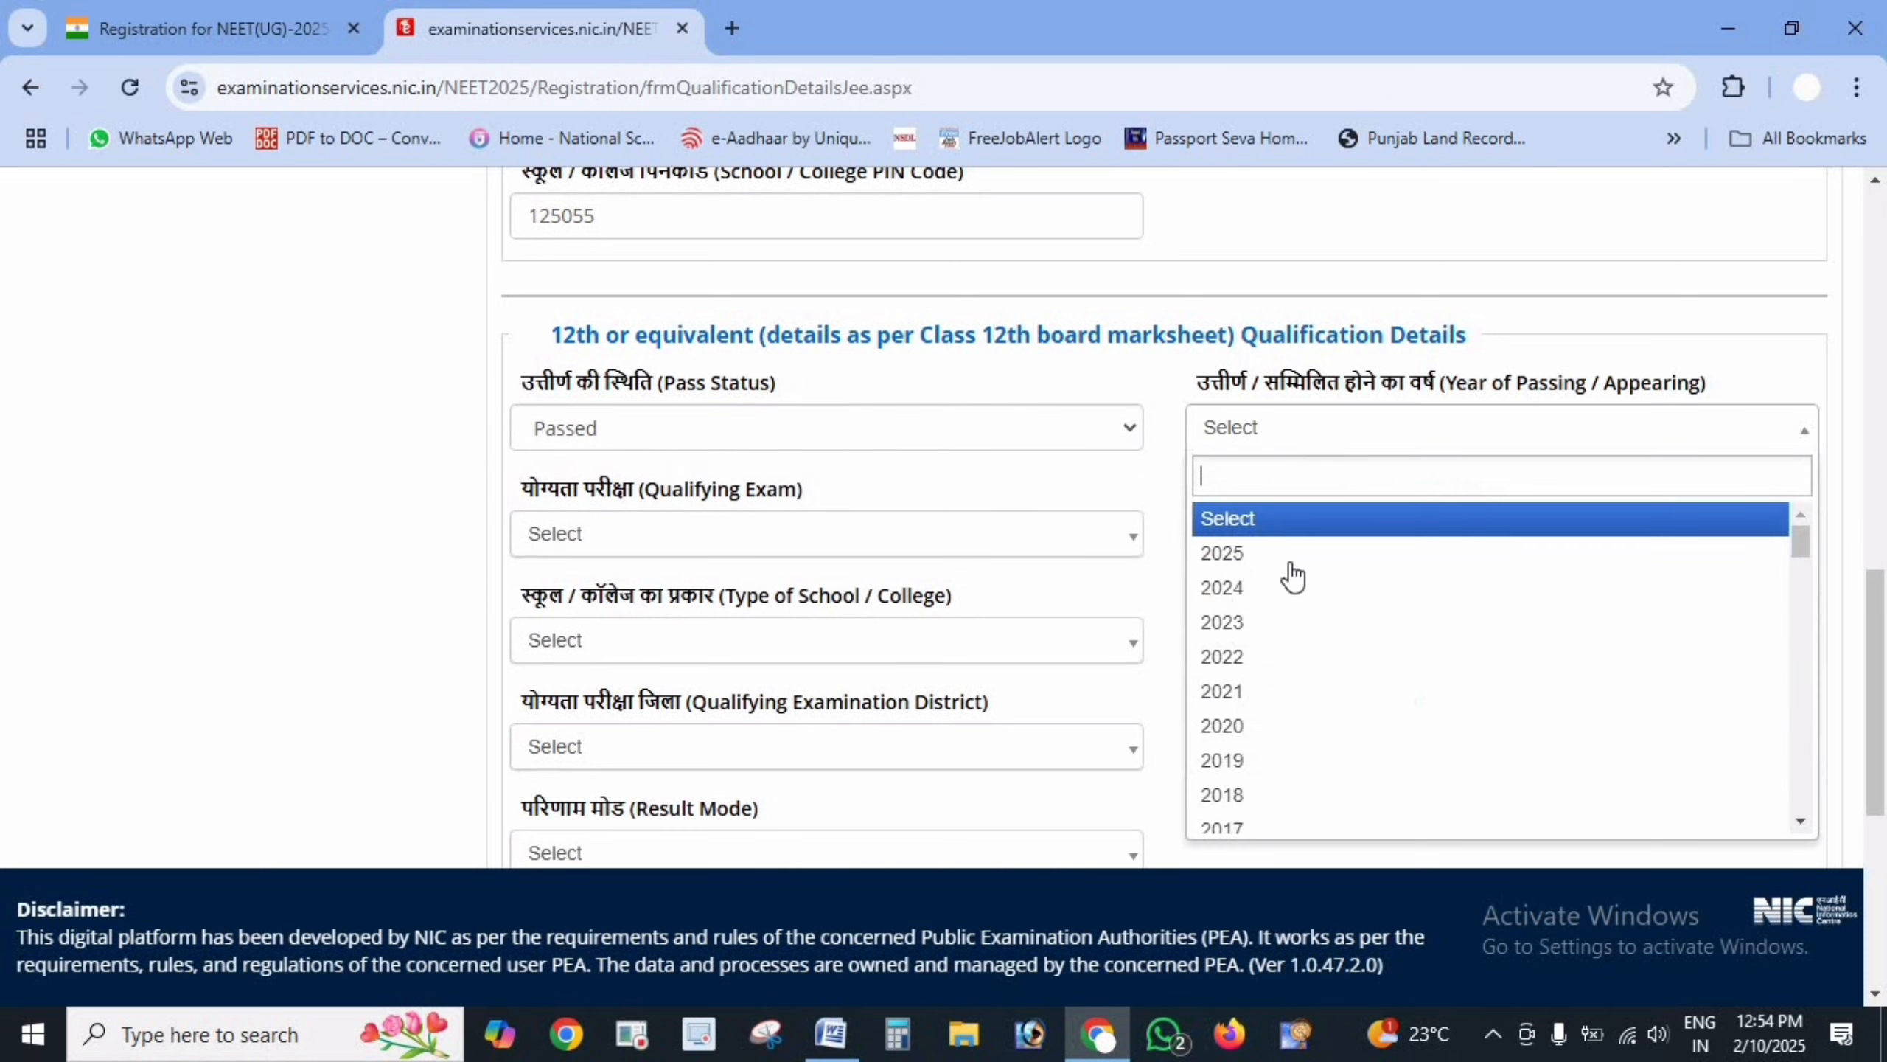
{"action": "left_click", "coordinate": [1262, 766]}
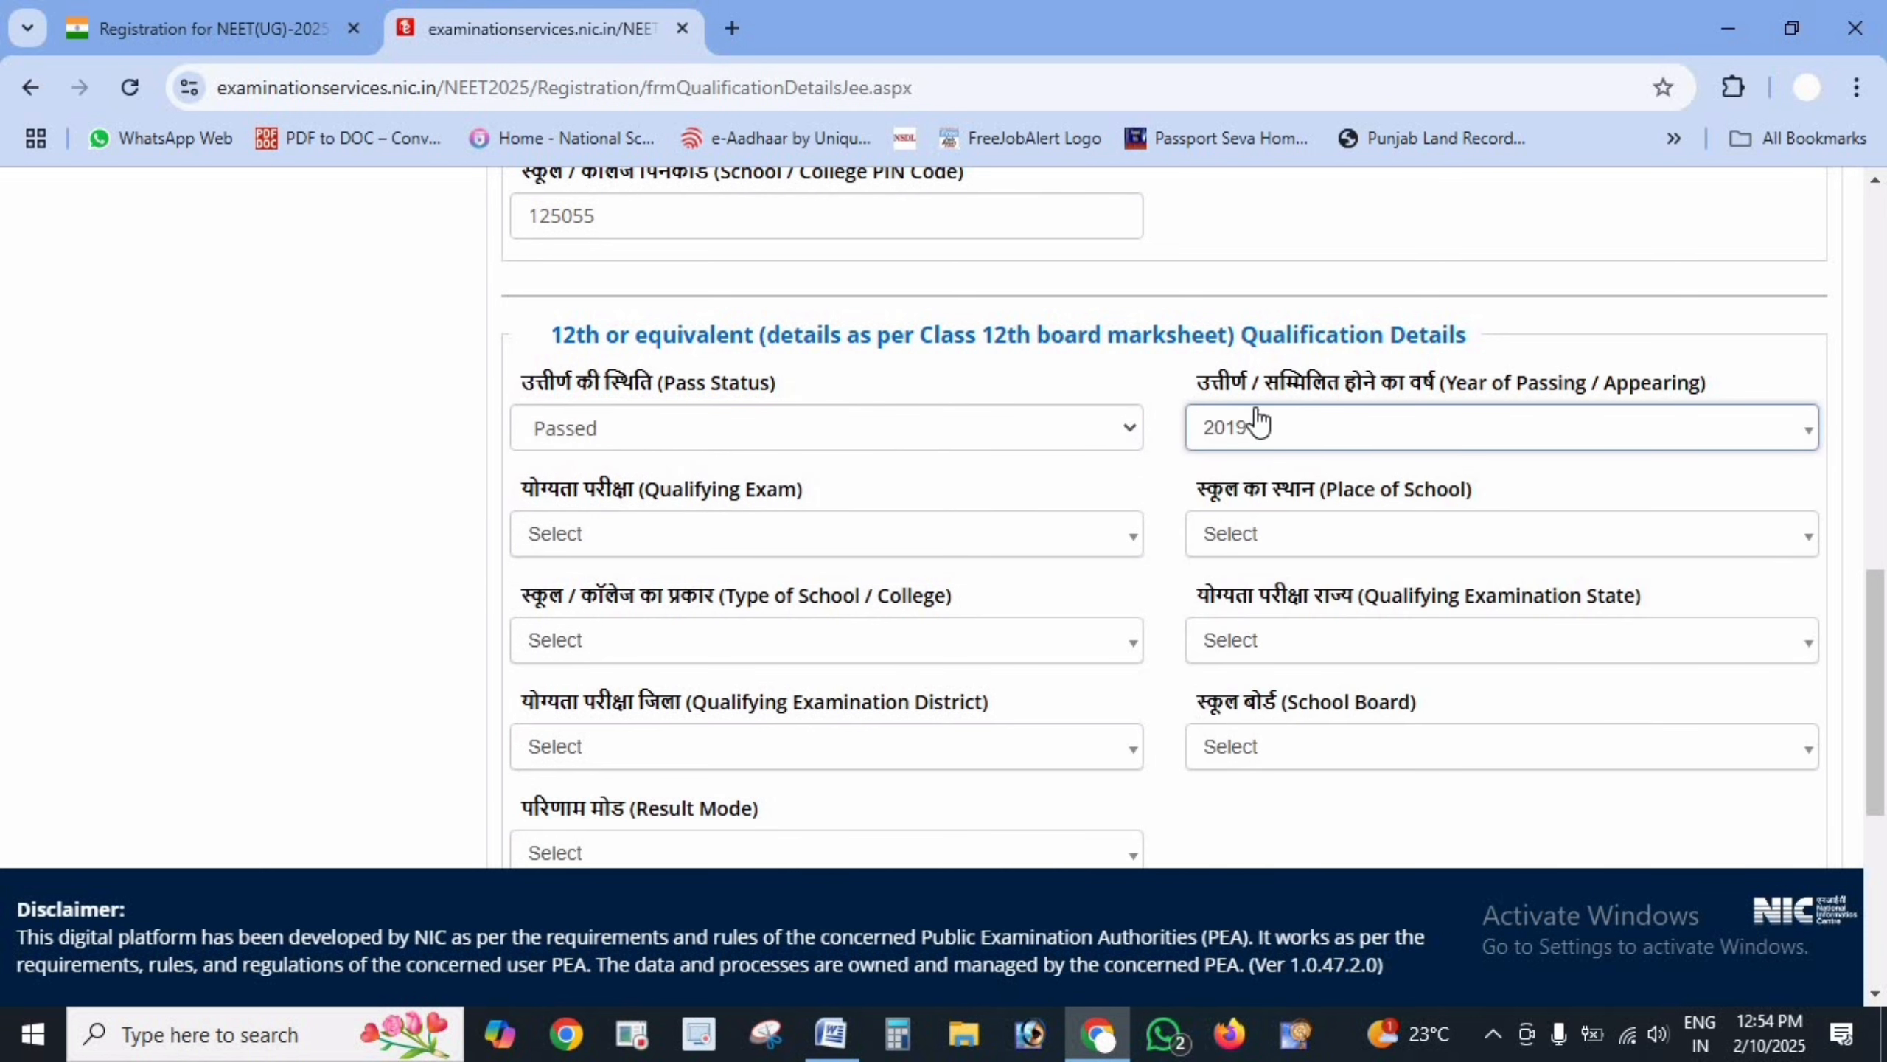
{"action": "left_click", "coordinate": [844, 552]}
{"action": "left_click", "coordinate": [699, 530]}
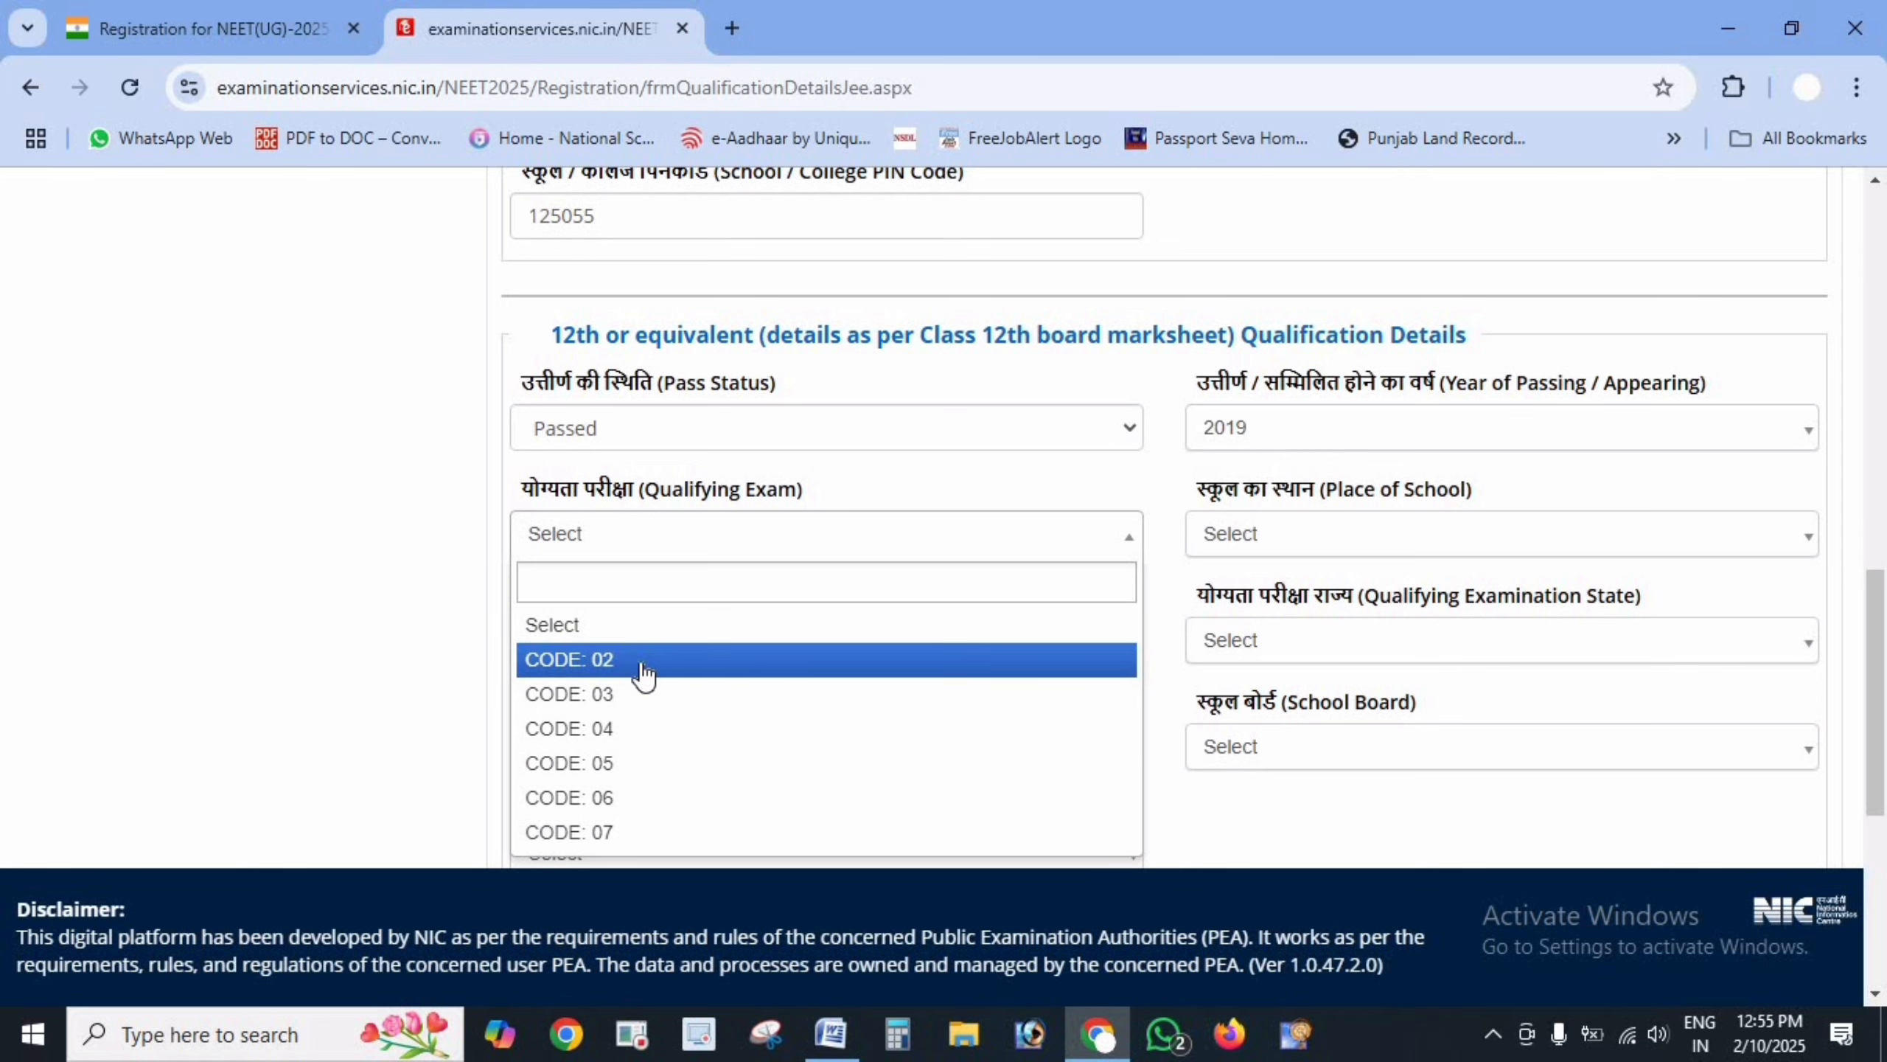
{"action": "left_click", "coordinate": [194, 28]}
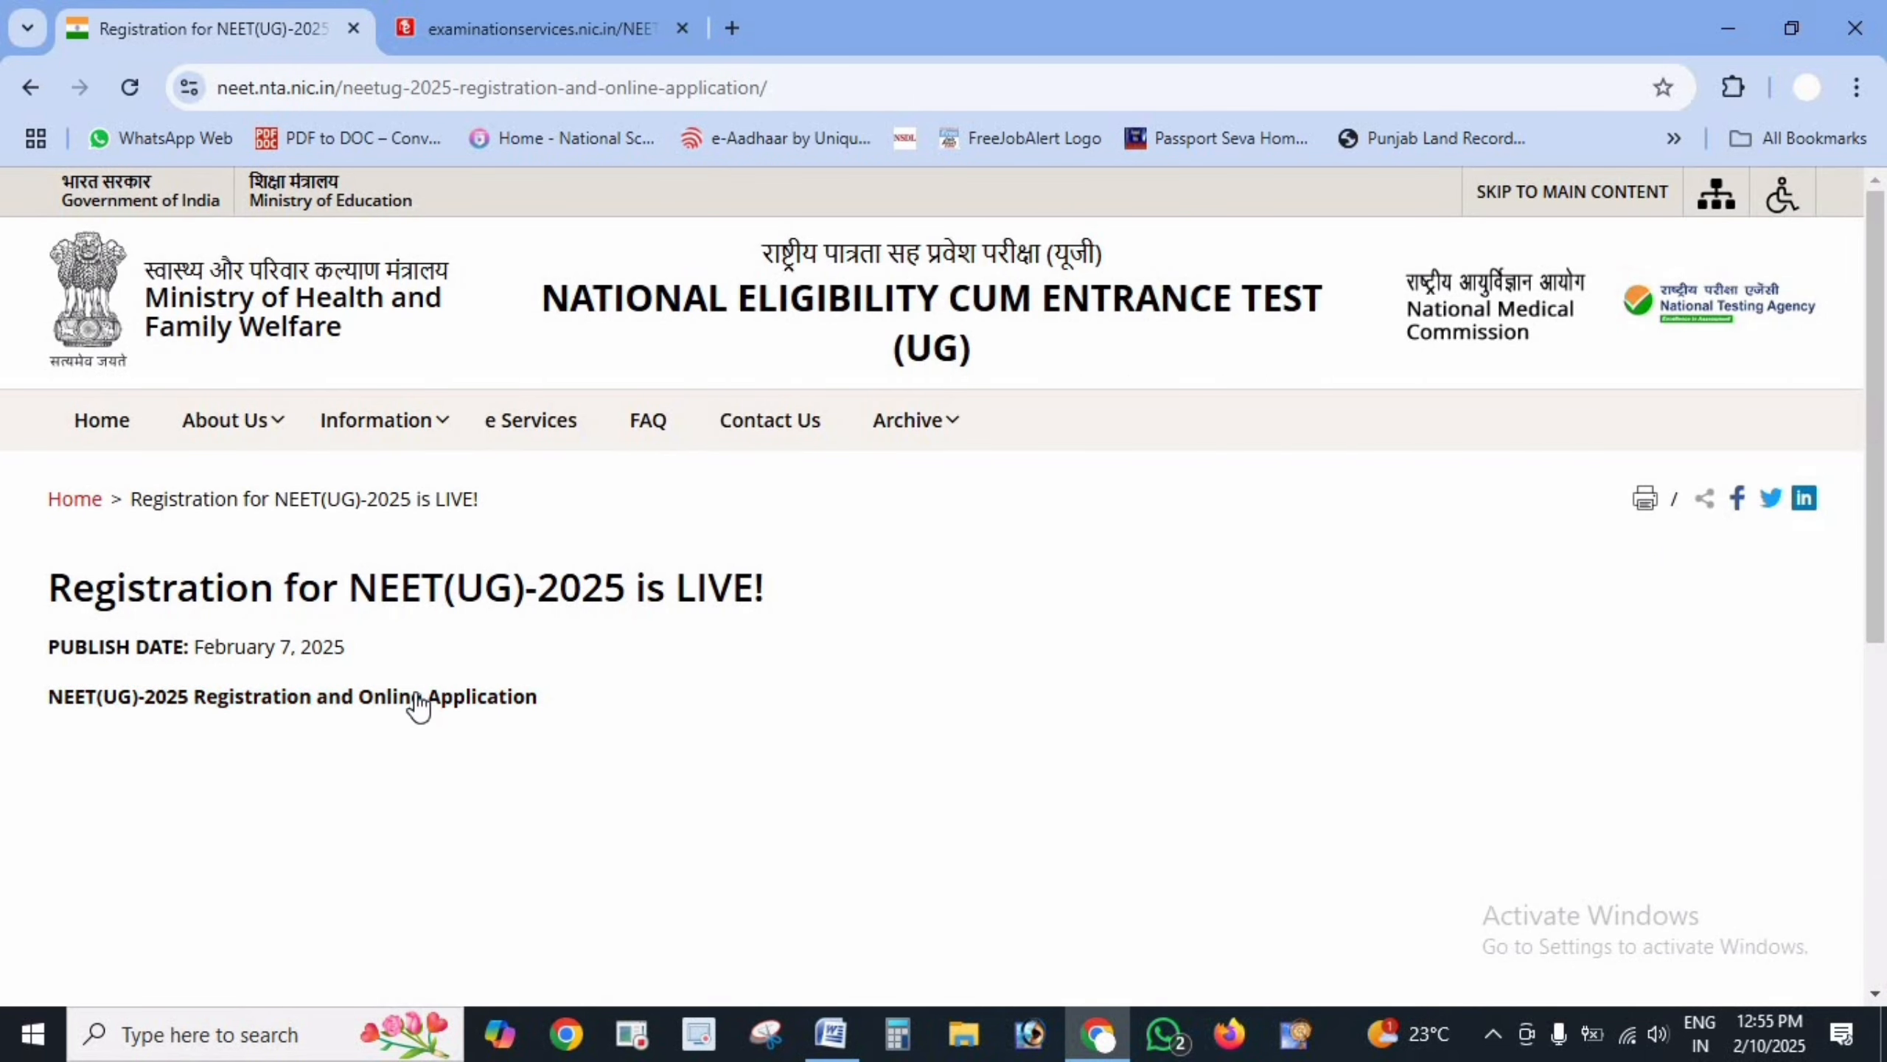
- Open the NEET(UG)-2025 Information Bulletin PDF, scroll through it, and return to the portal tab
{"action": "mouse_move", "coordinate": [377, 438]}
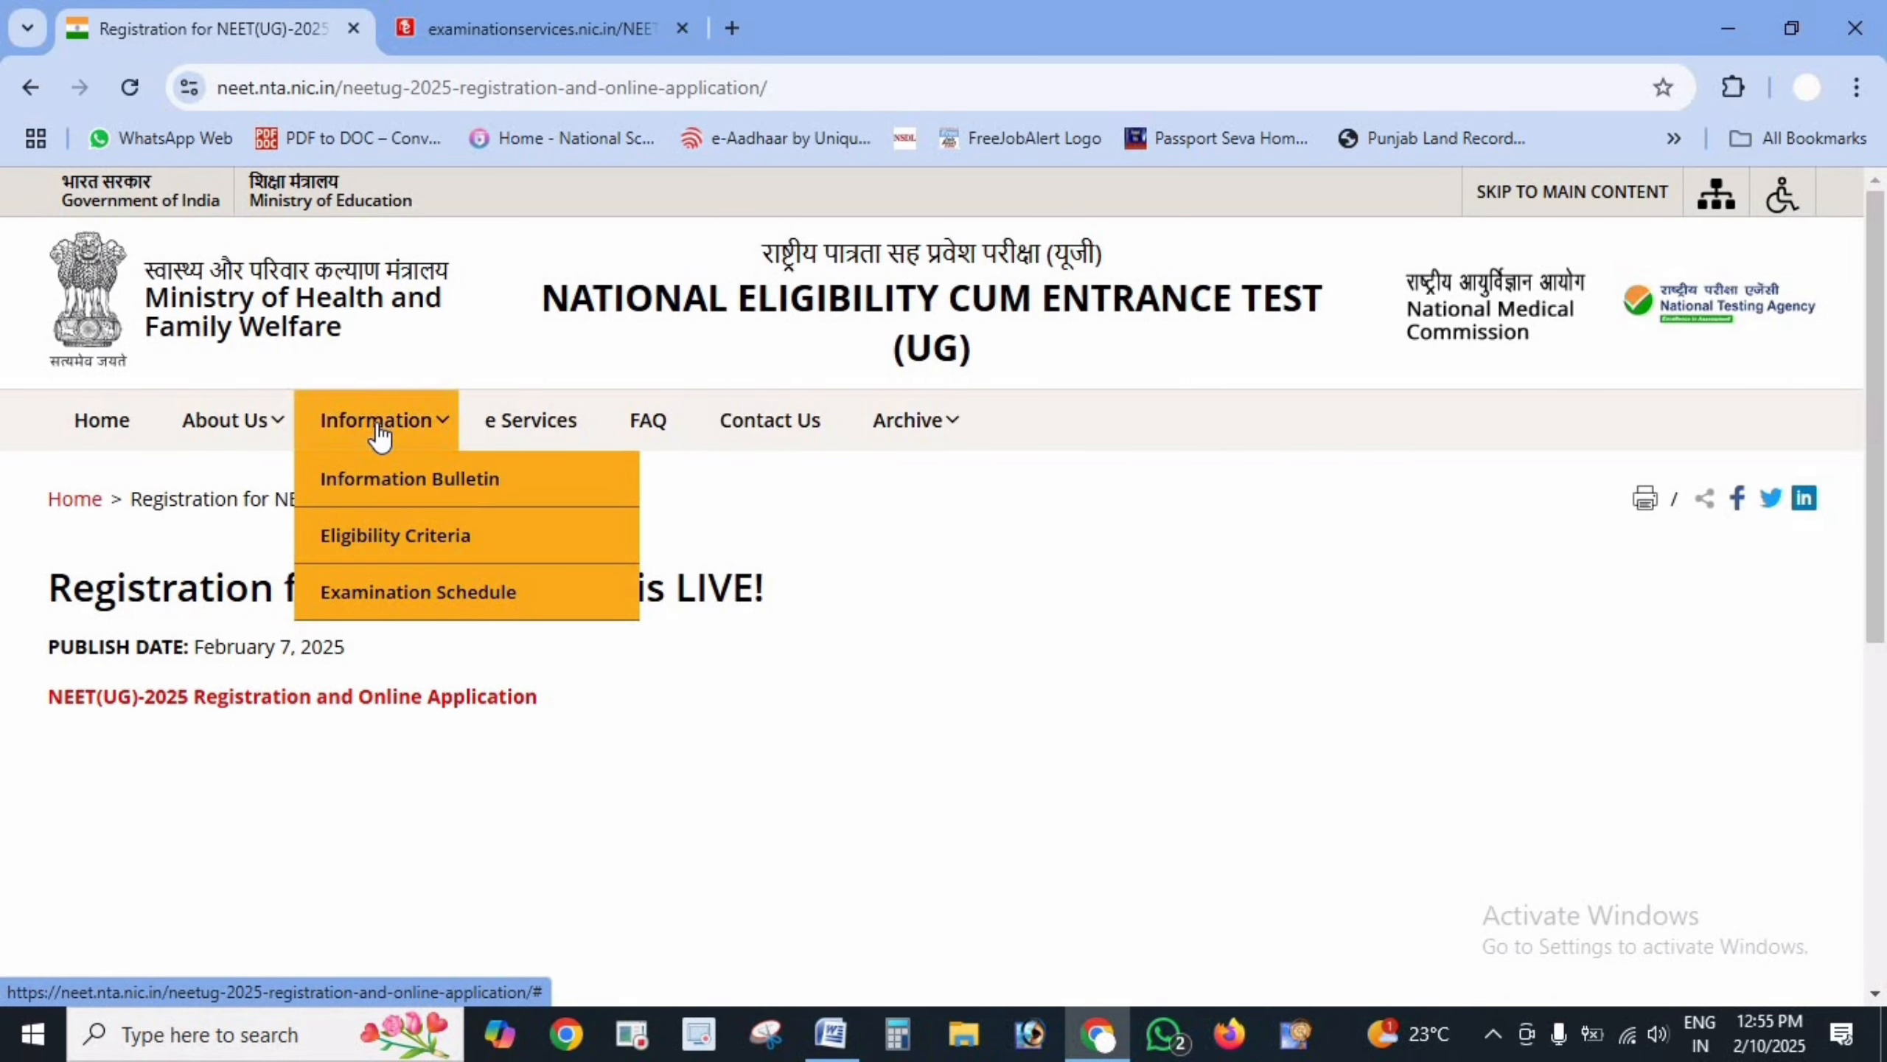
{"action": "left_click", "coordinate": [410, 484]}
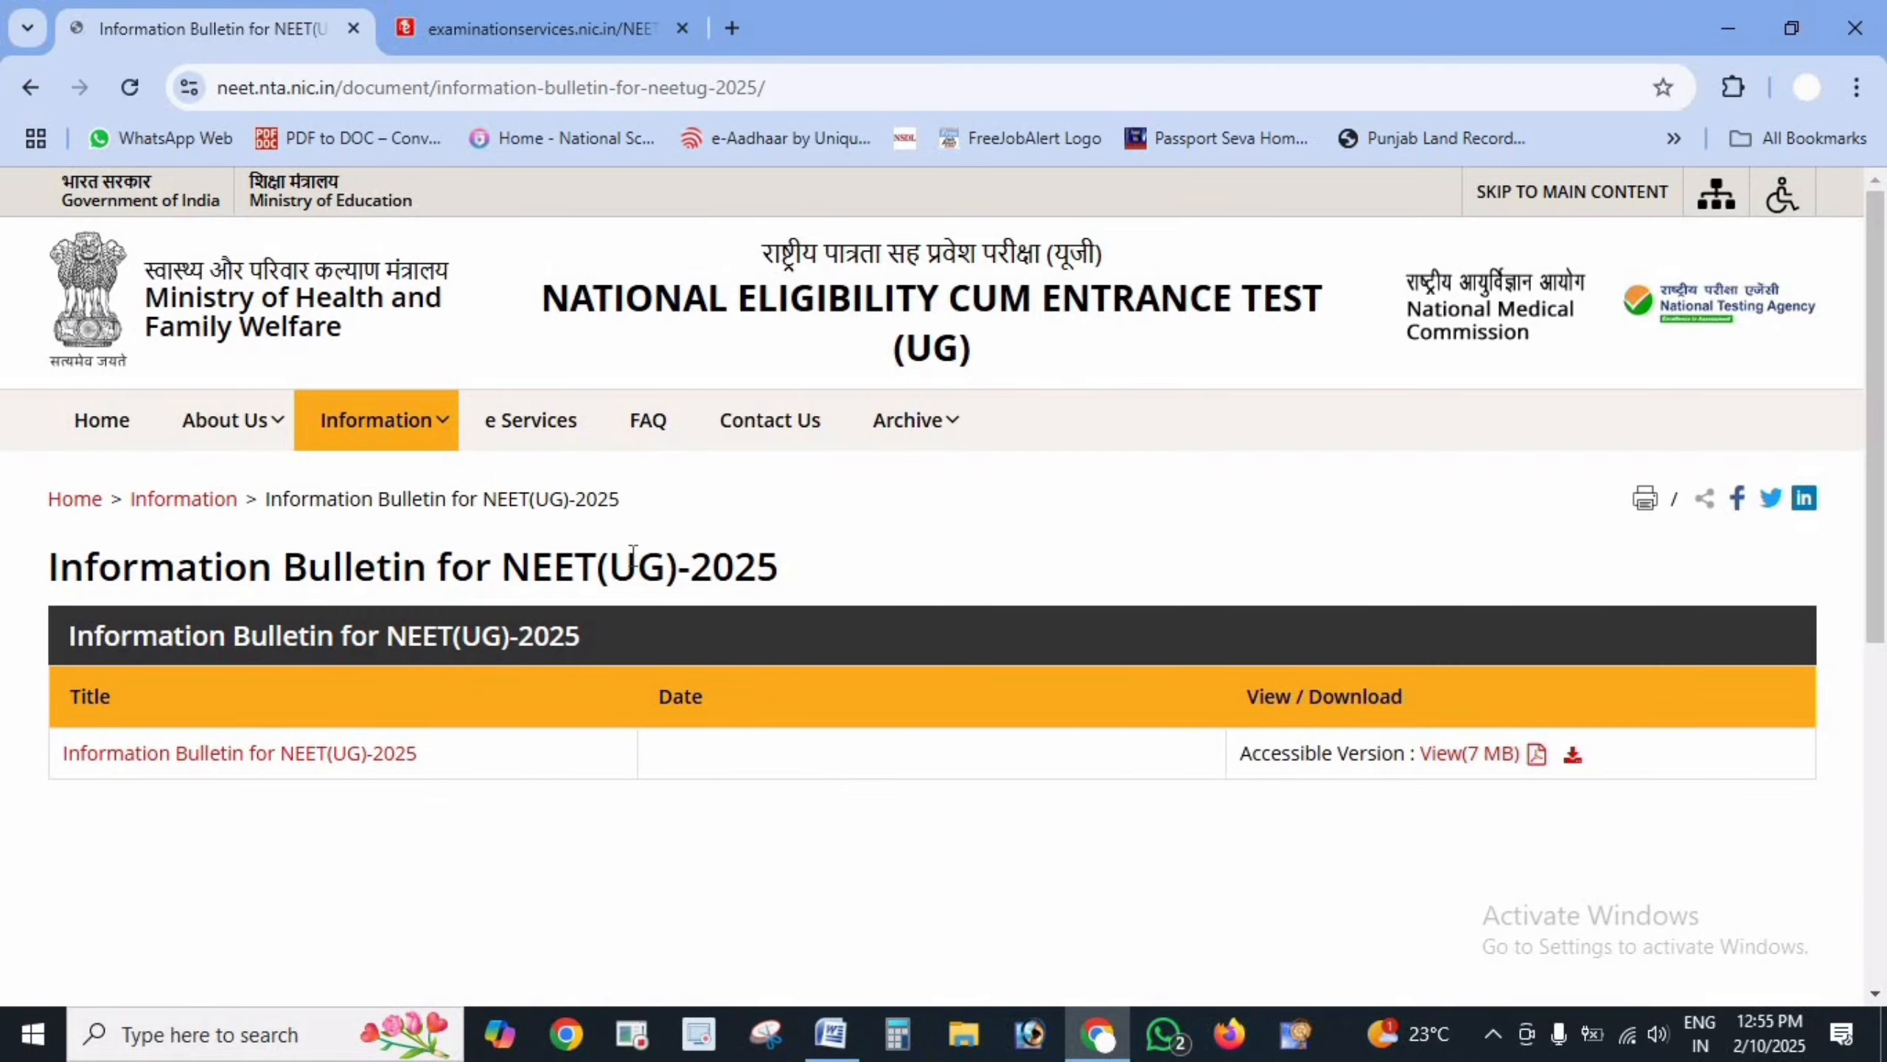
{"action": "left_click", "coordinate": [271, 755]}
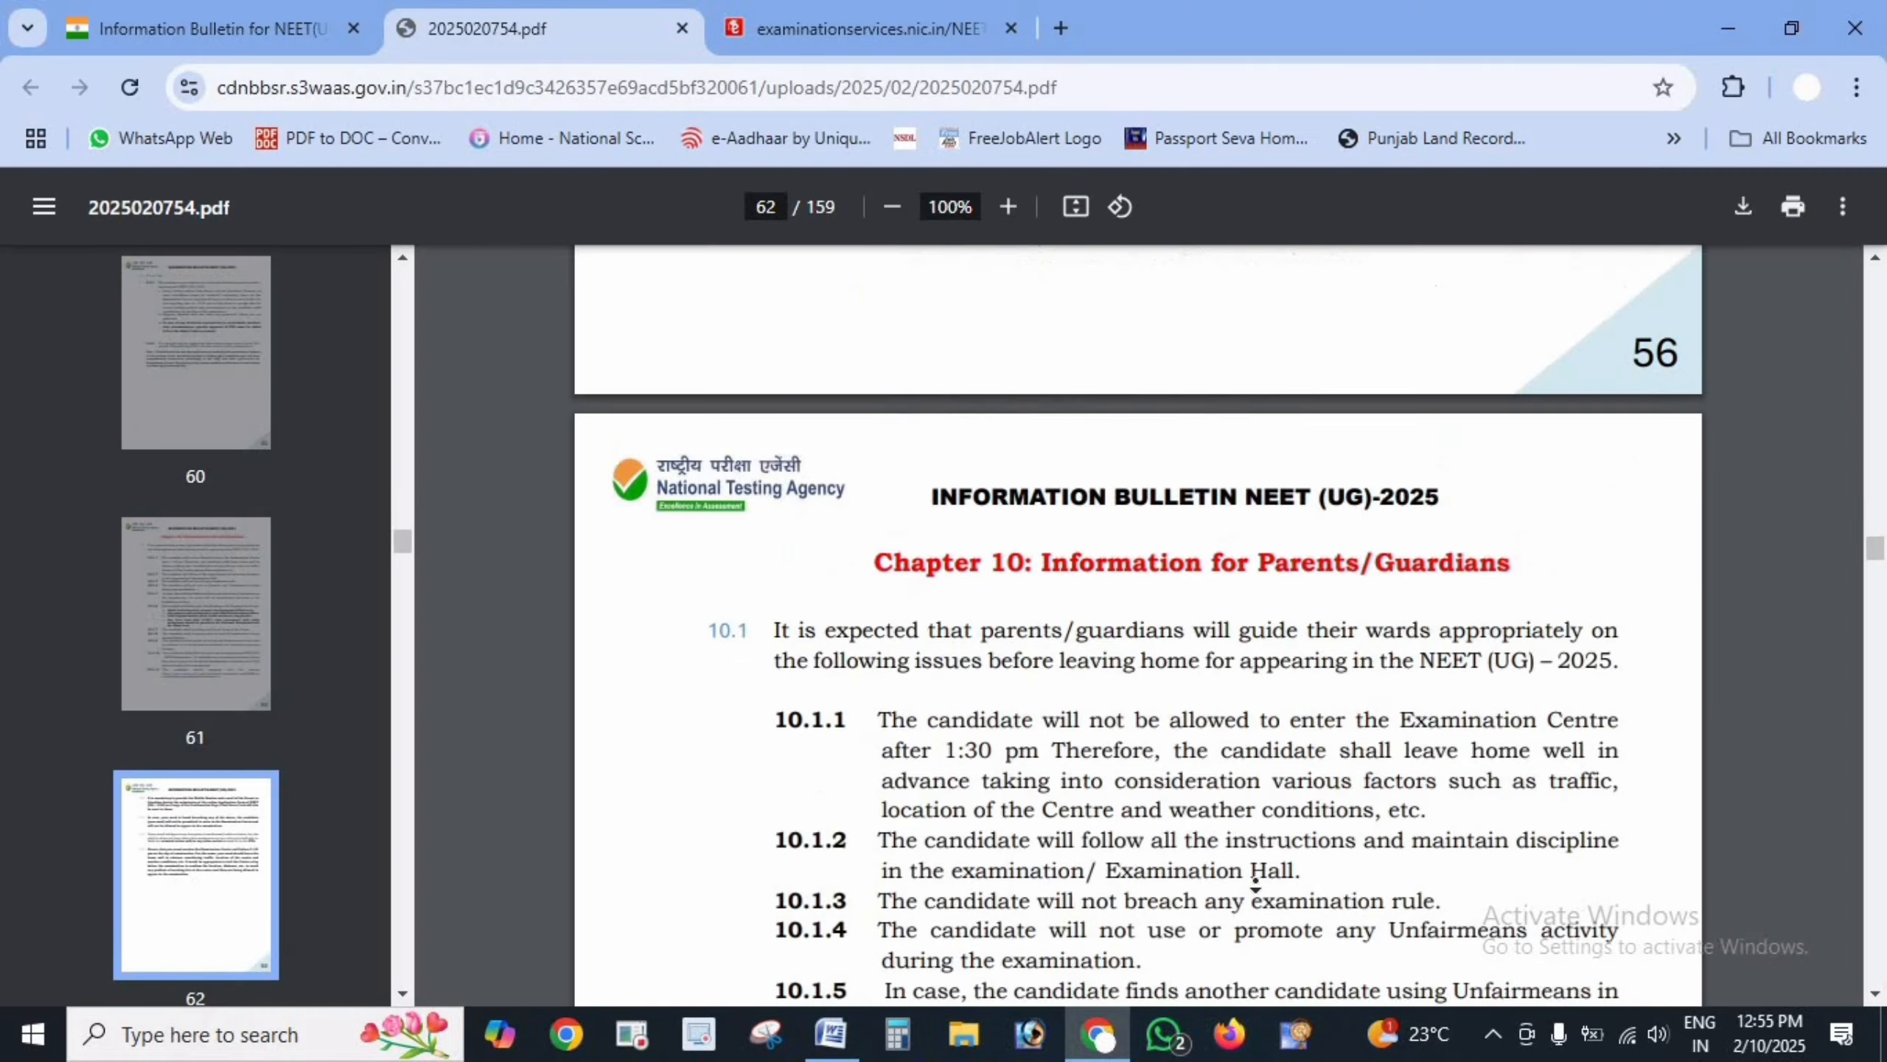
{"action": "scroll", "coordinate": [1239, 839], "scroll_direction": "down", "scroll_amount": 20}
{"action": "scroll", "coordinate": [1238, 840], "scroll_direction": "down", "scroll_amount": 20}
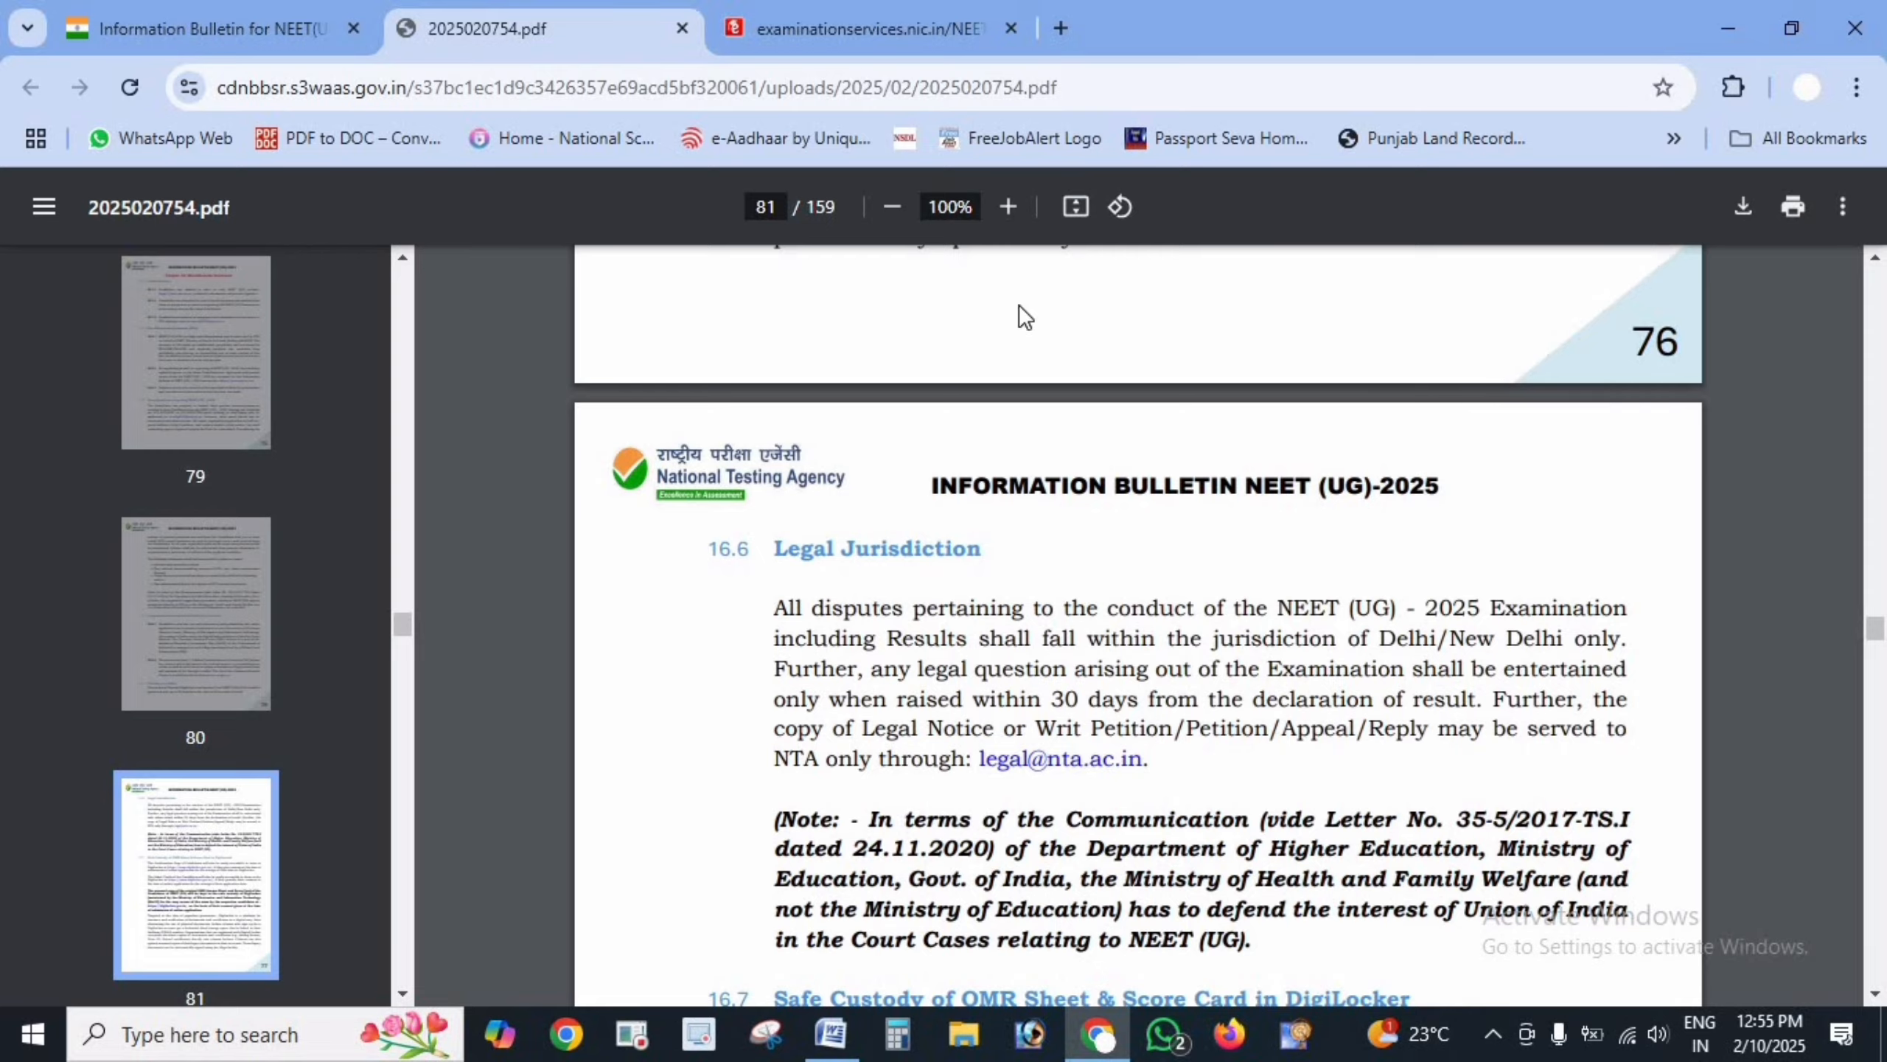
{"action": "scroll", "coordinate": [1053, 397], "scroll_direction": "down", "scroll_amount": 20}
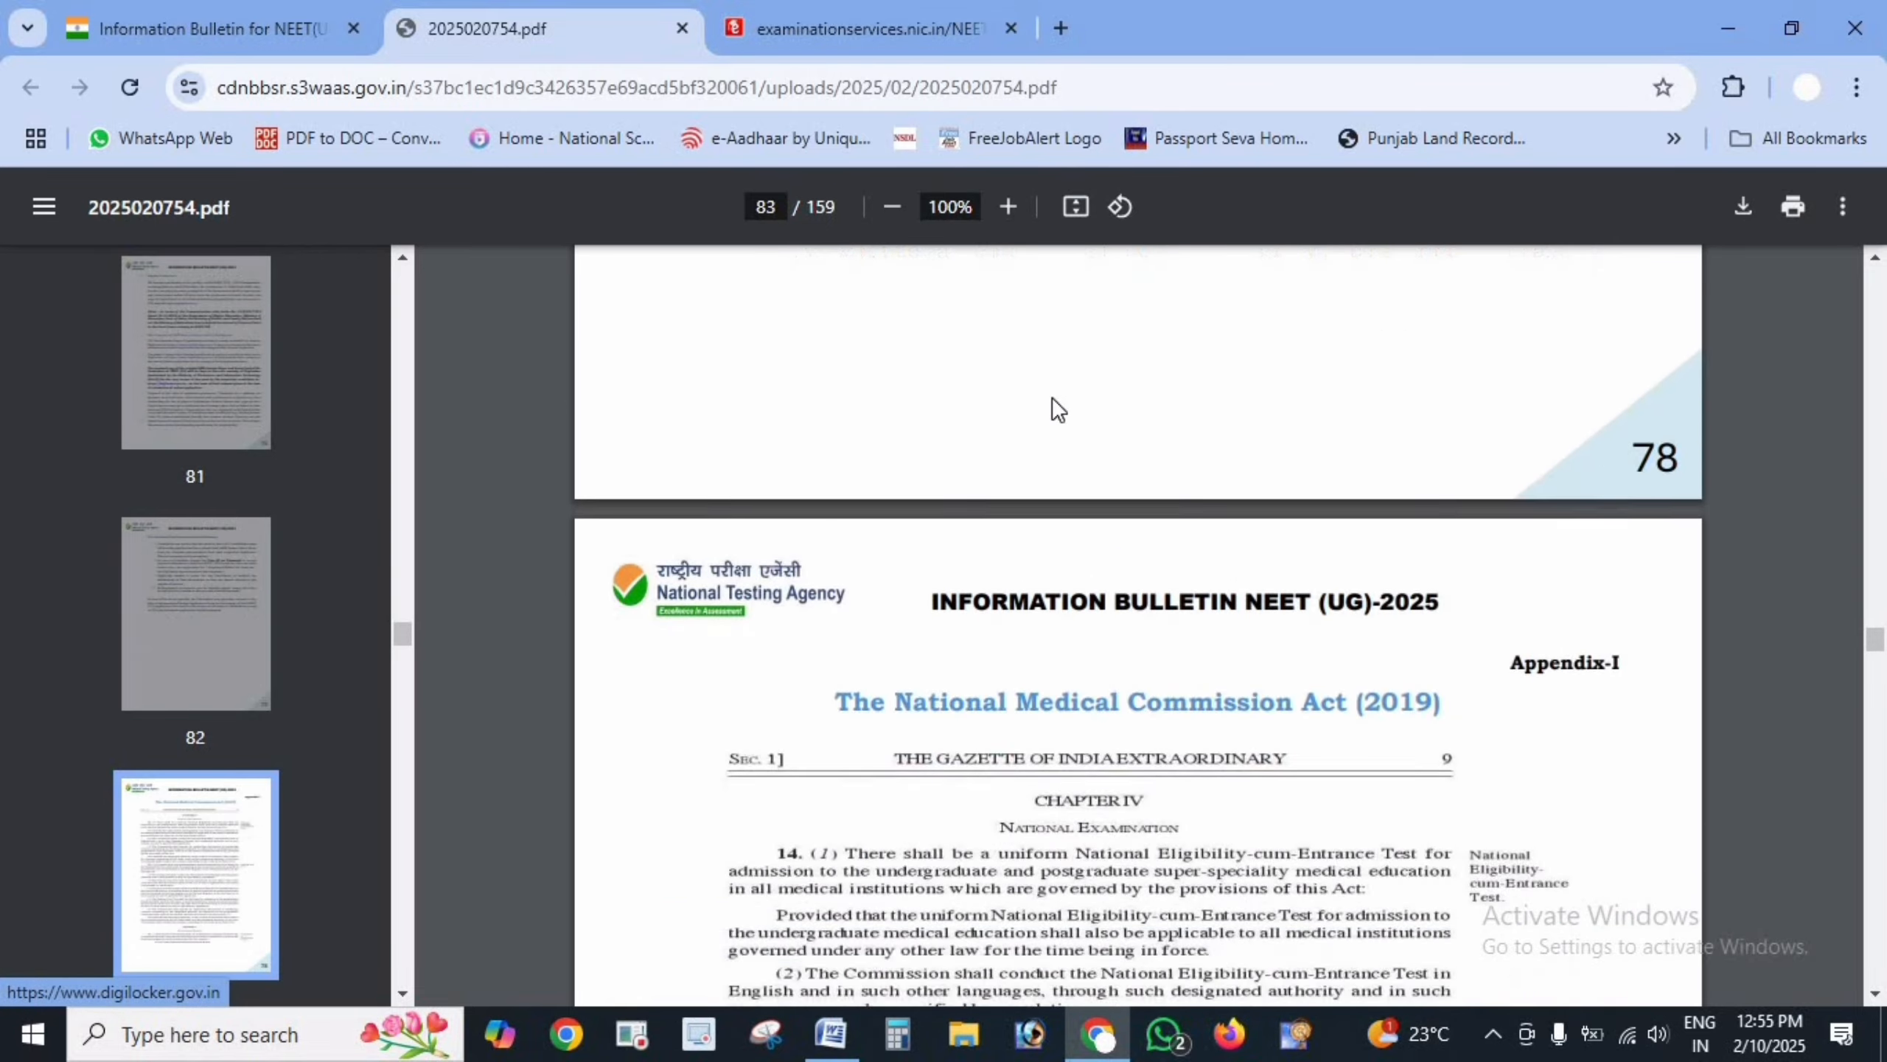
{"action": "scroll", "coordinate": [1052, 397], "scroll_direction": "down", "scroll_amount": 20}
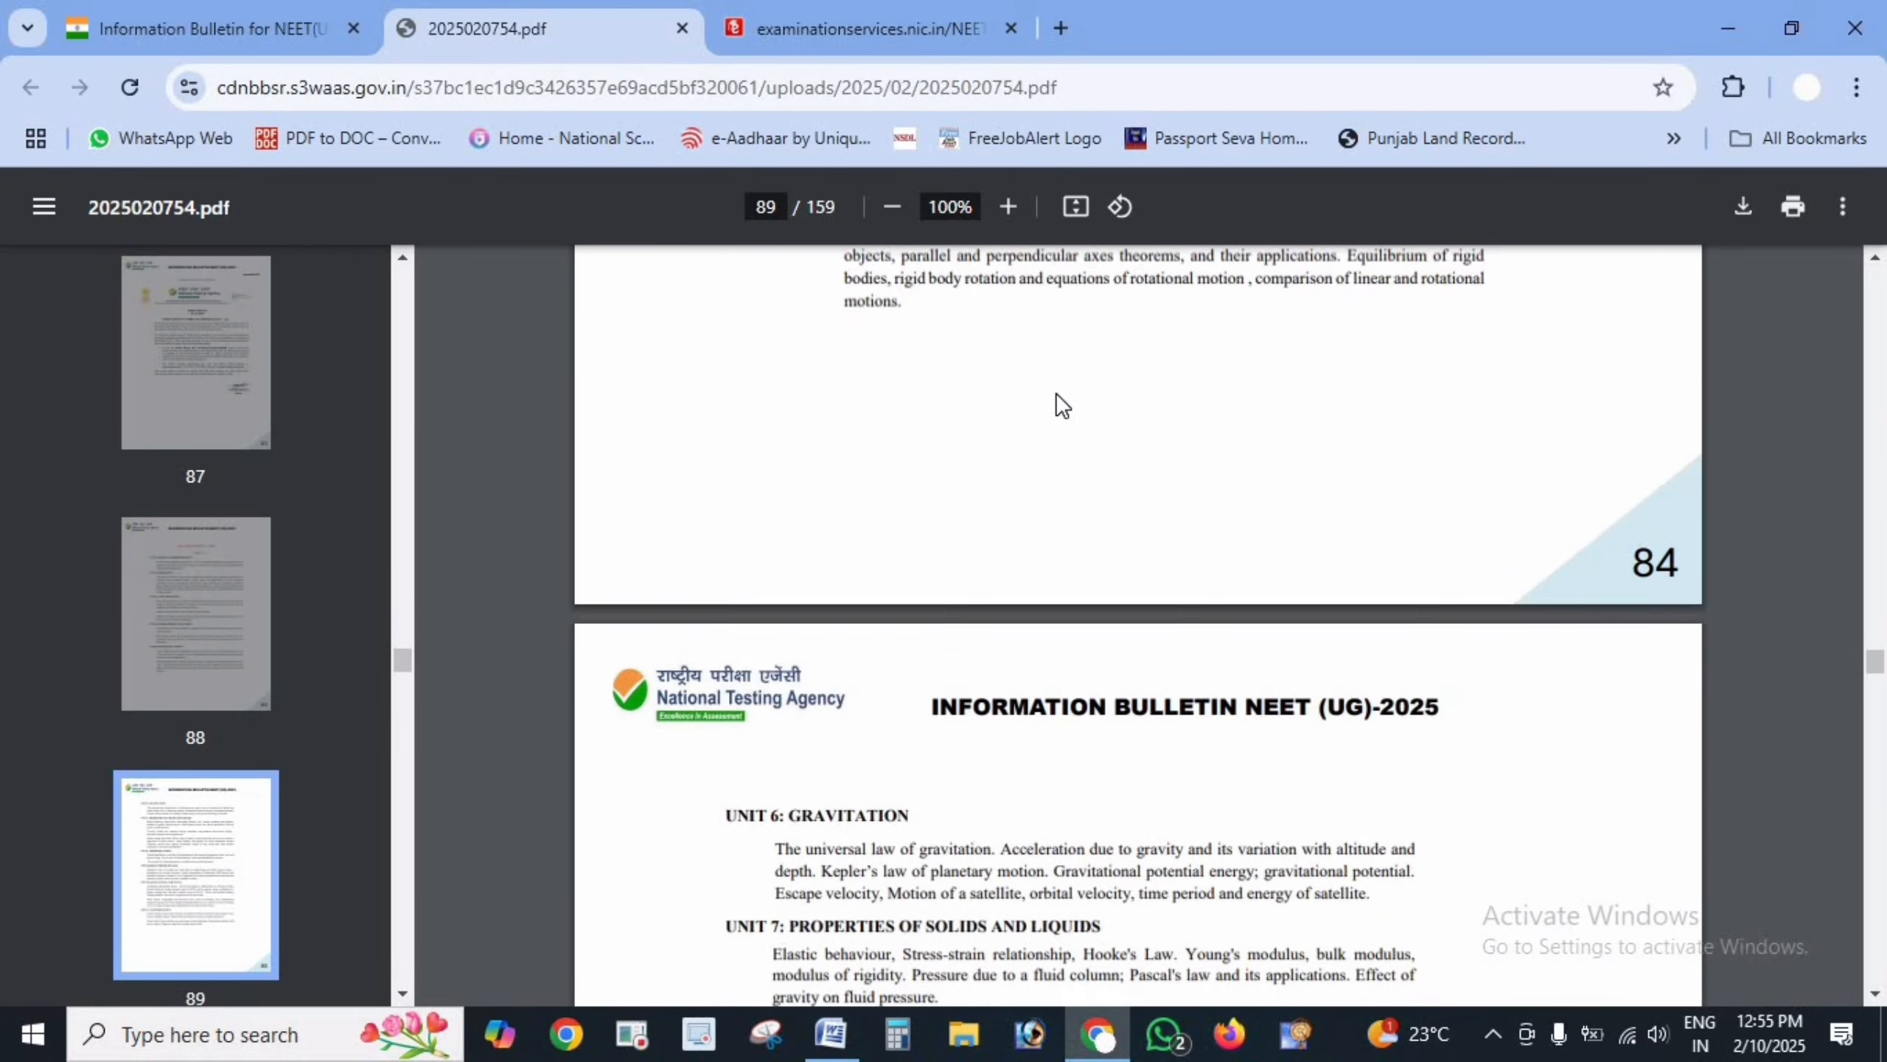
{"action": "scroll", "coordinate": [1055, 392], "scroll_direction": "down", "scroll_amount": 20}
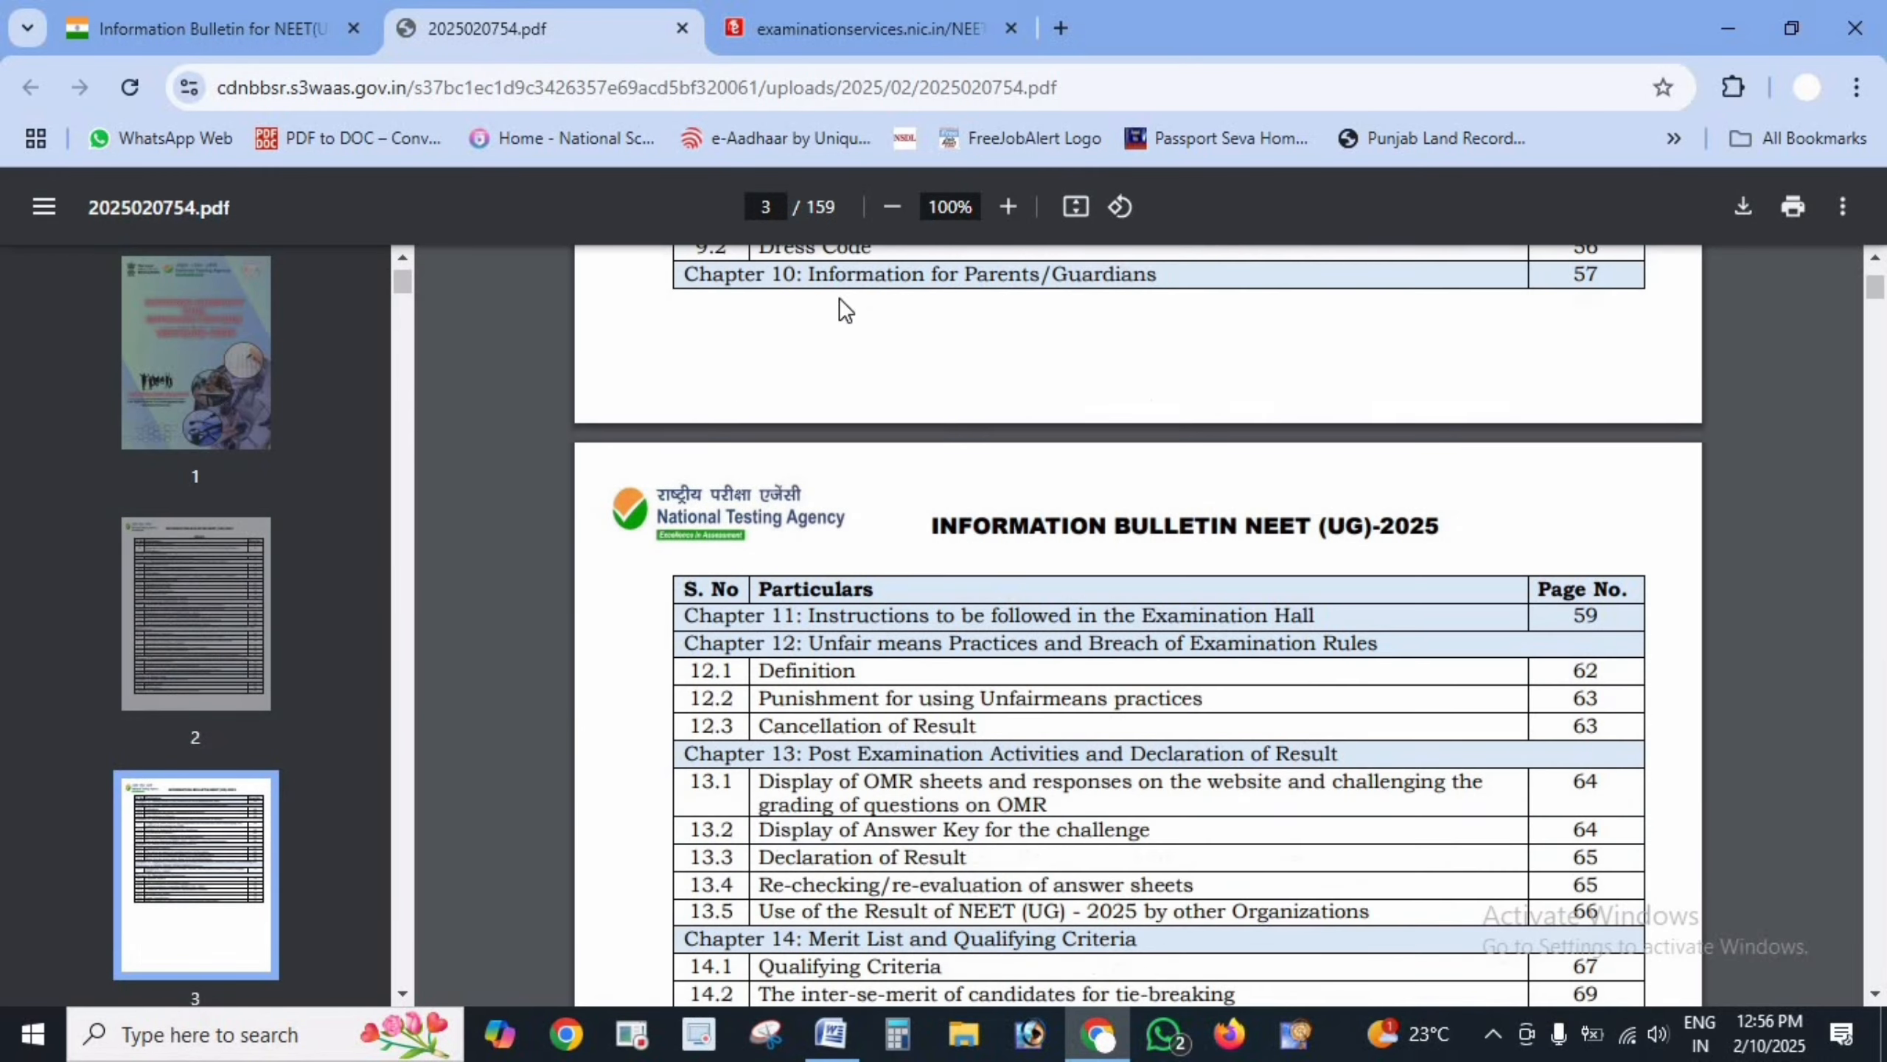
{"action": "left_click", "coordinate": [866, 28]}
- Set the 12th to Appearing, 2025, CODE: 01, at an Urban, Private Unaided school
{"action": "left_click", "coordinate": [944, 534]}
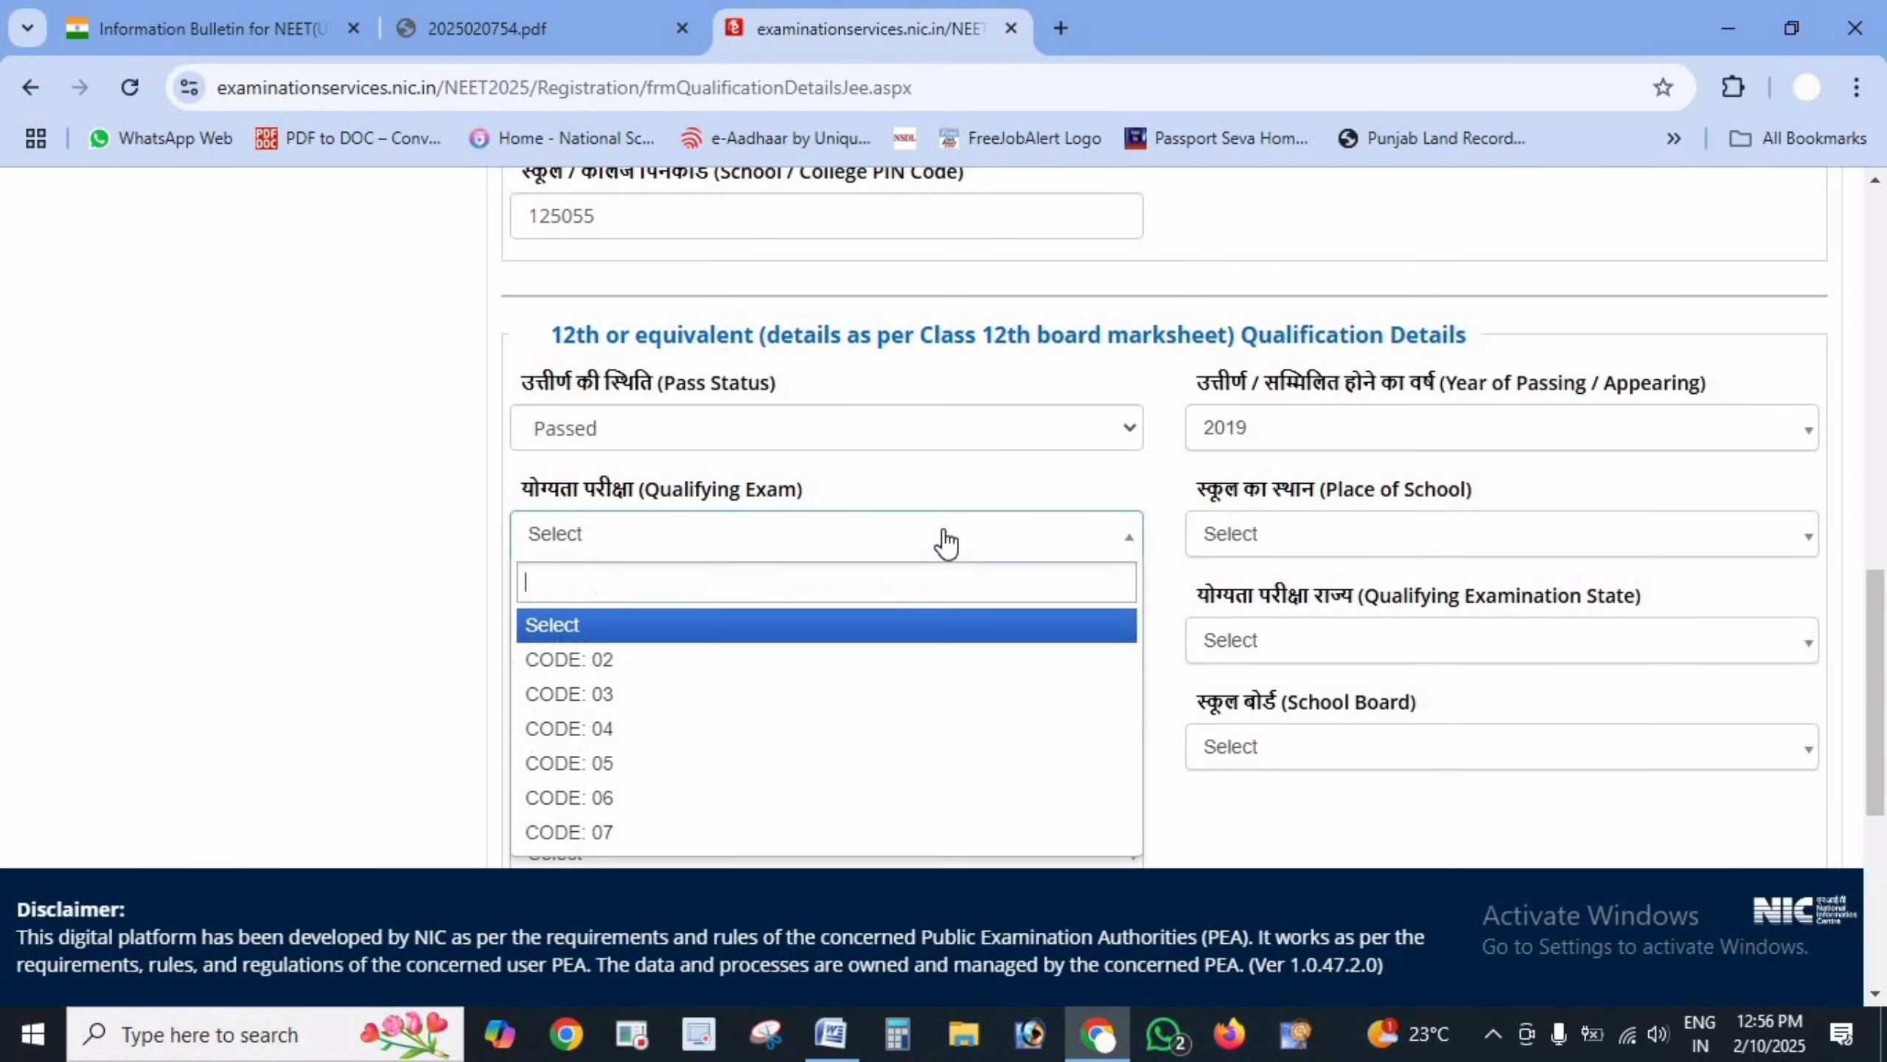
{"action": "left_click", "coordinate": [875, 425]}
{"action": "left_click", "coordinate": [716, 541]}
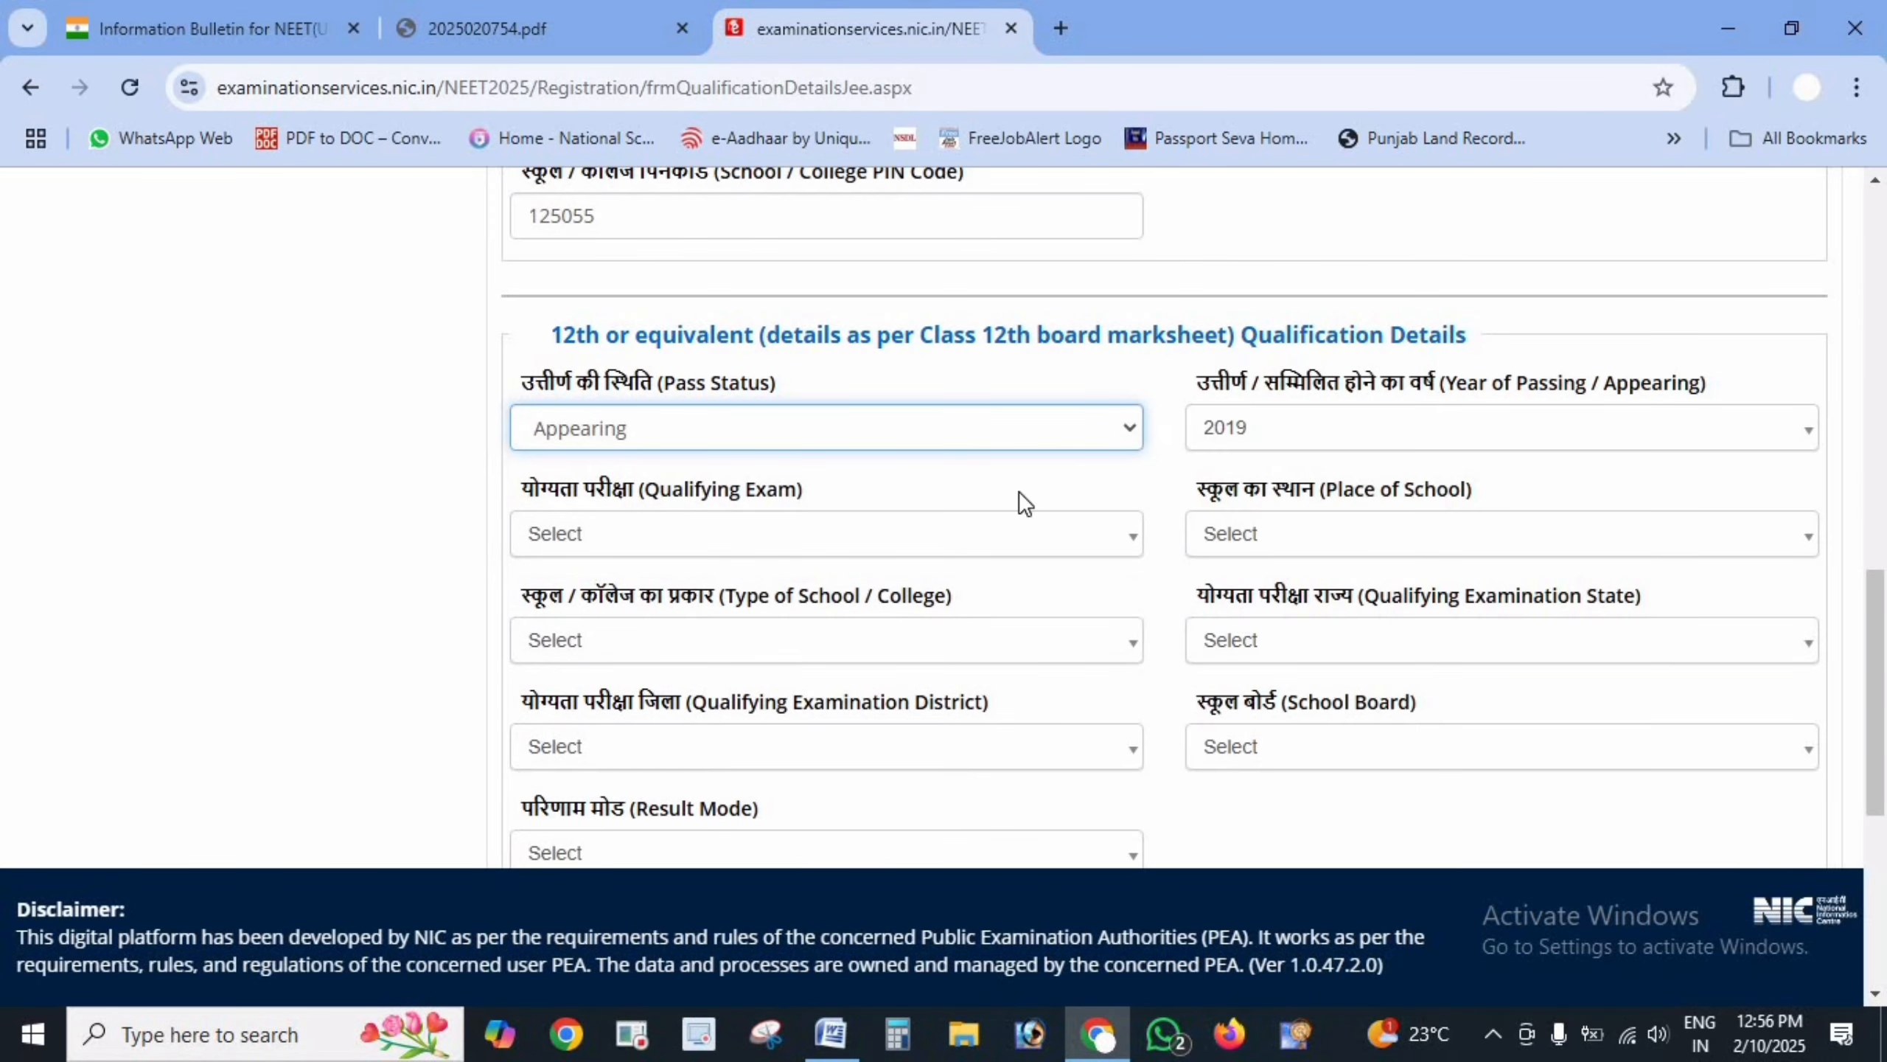
{"action": "left_click", "coordinate": [1431, 443]}
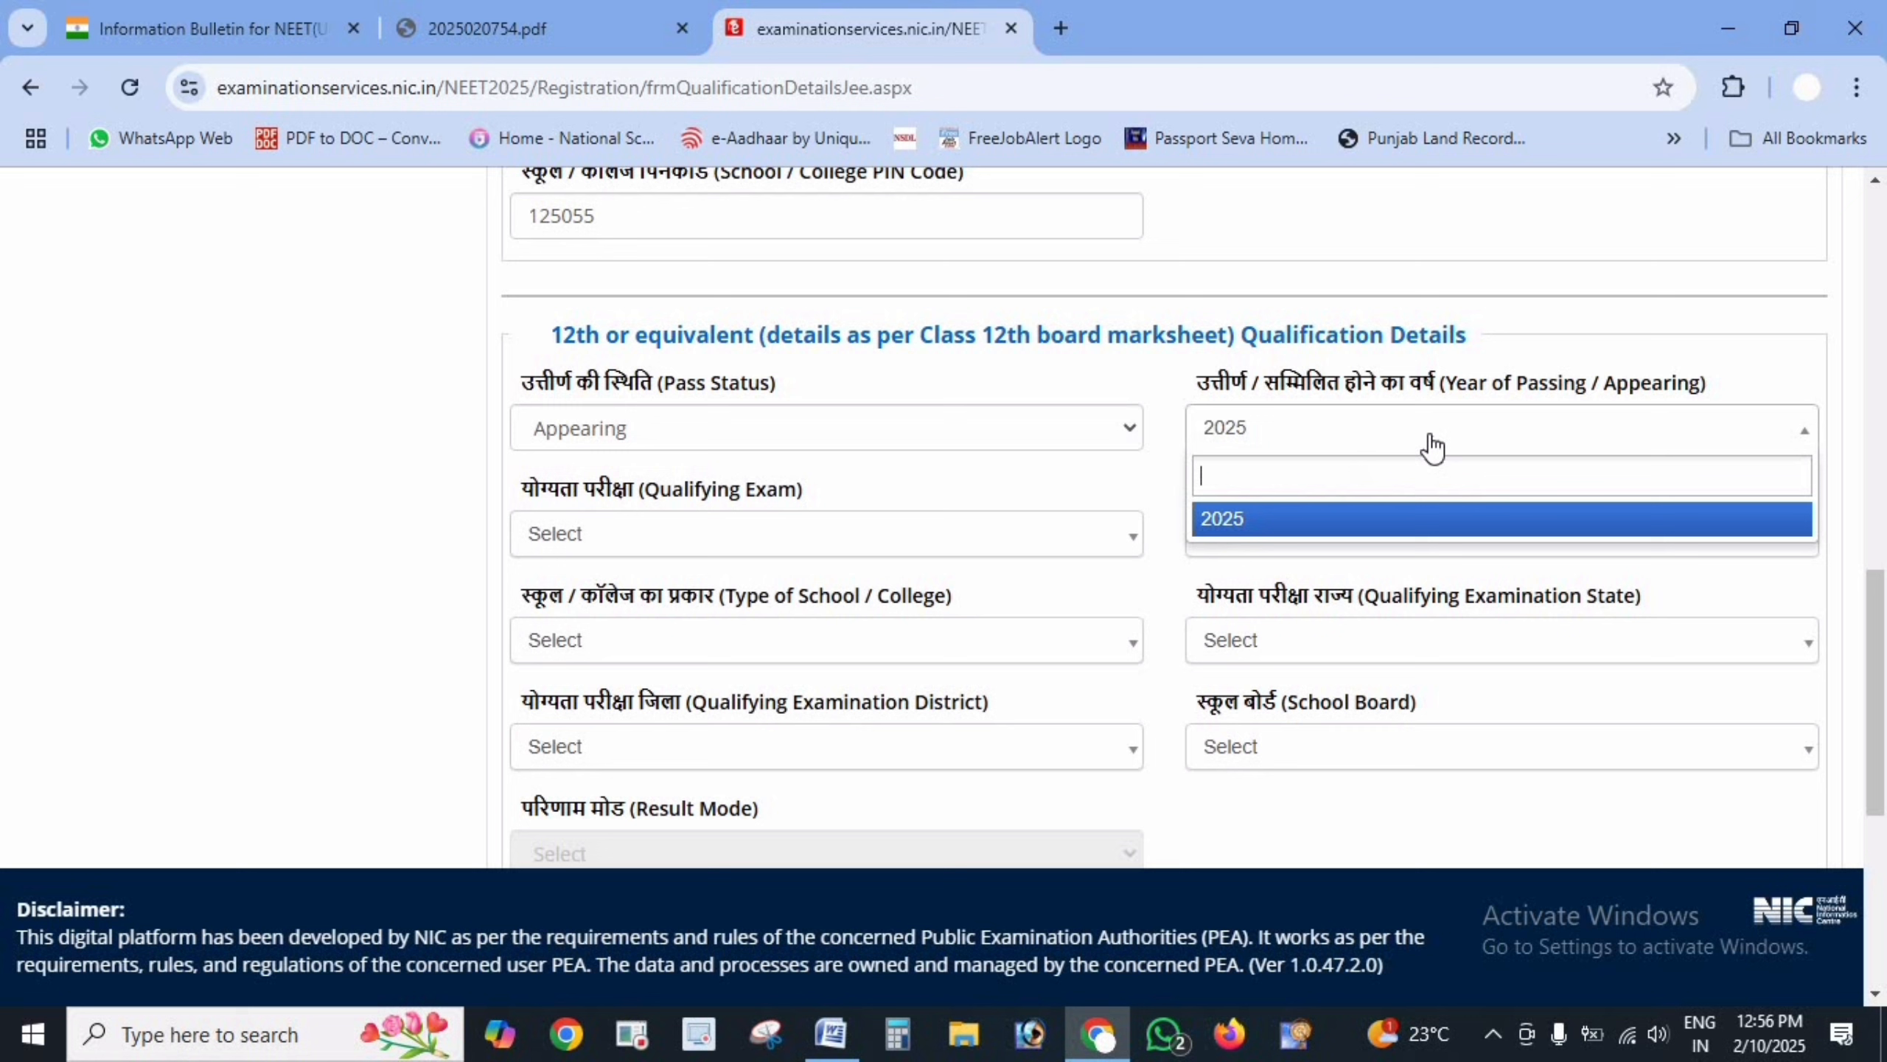
{"action": "left_click", "coordinate": [1393, 521]}
{"action": "left_click", "coordinate": [851, 529]}
{"action": "left_click", "coordinate": [792, 664]}
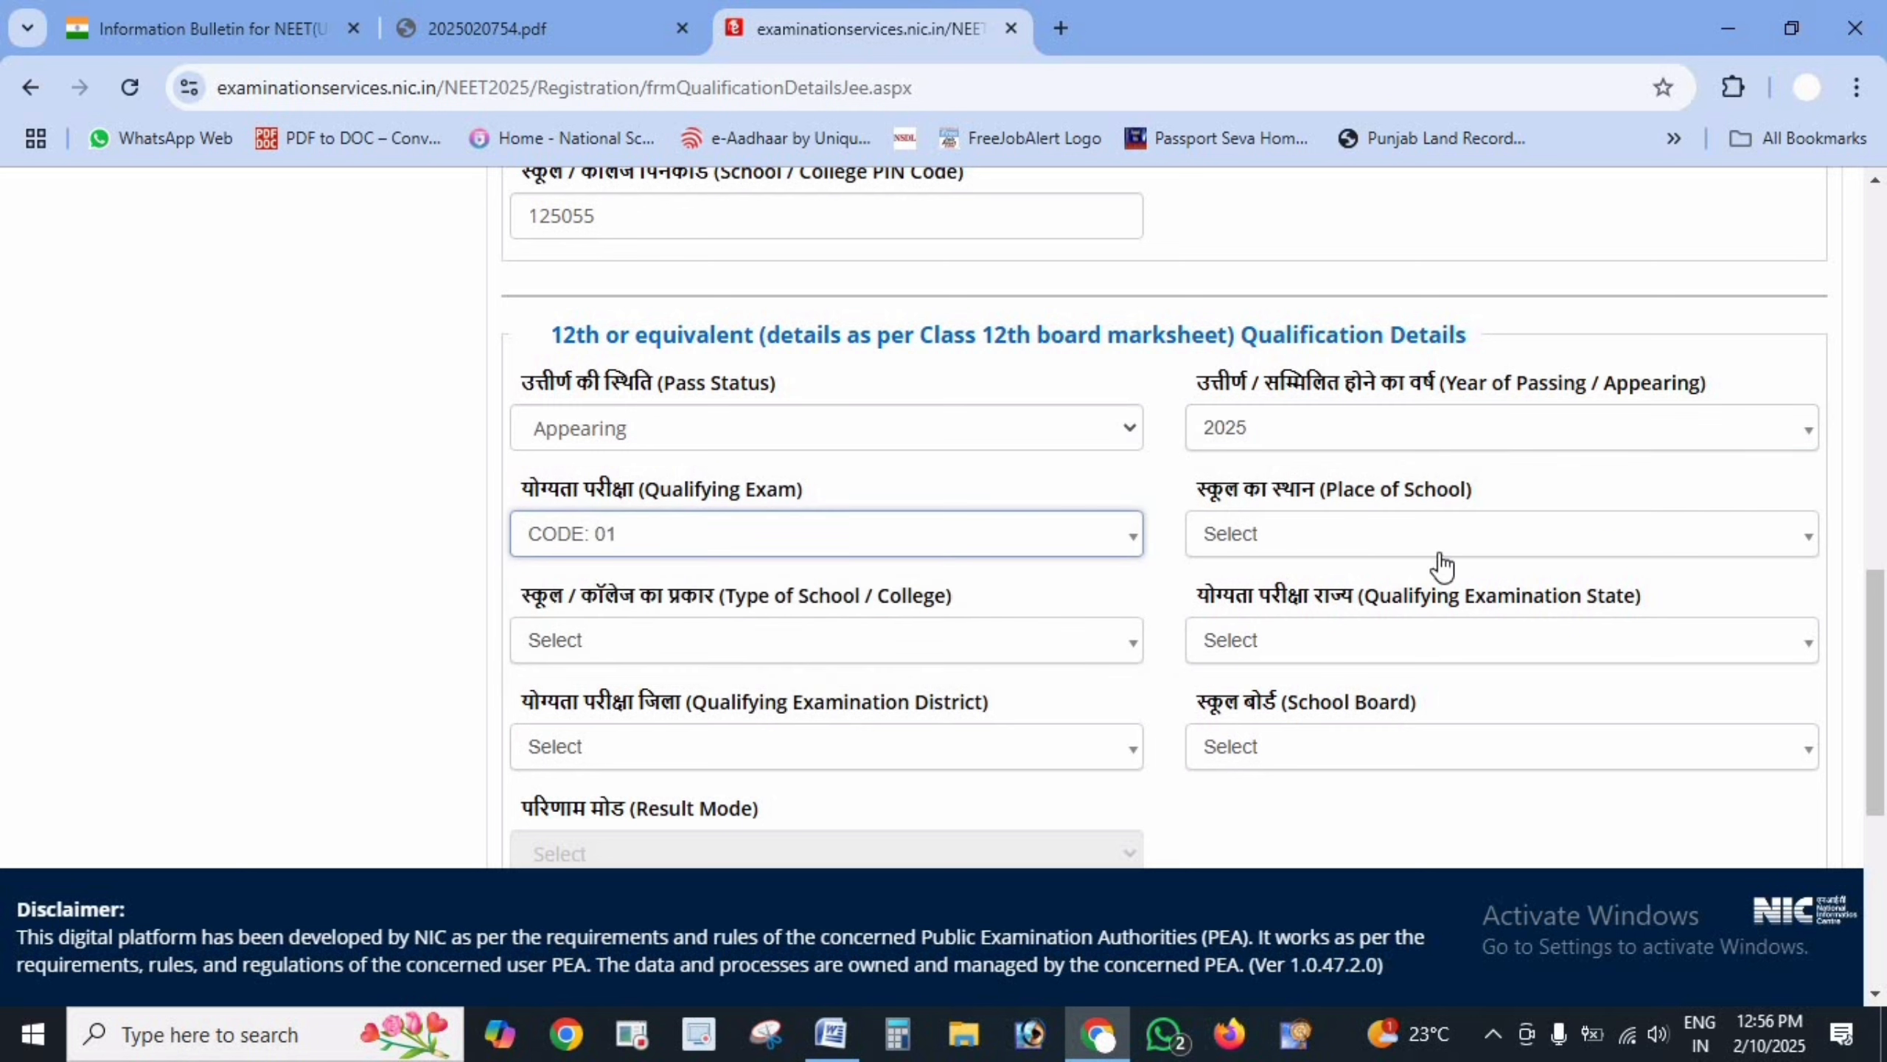
{"action": "left_click", "coordinate": [1436, 543]}
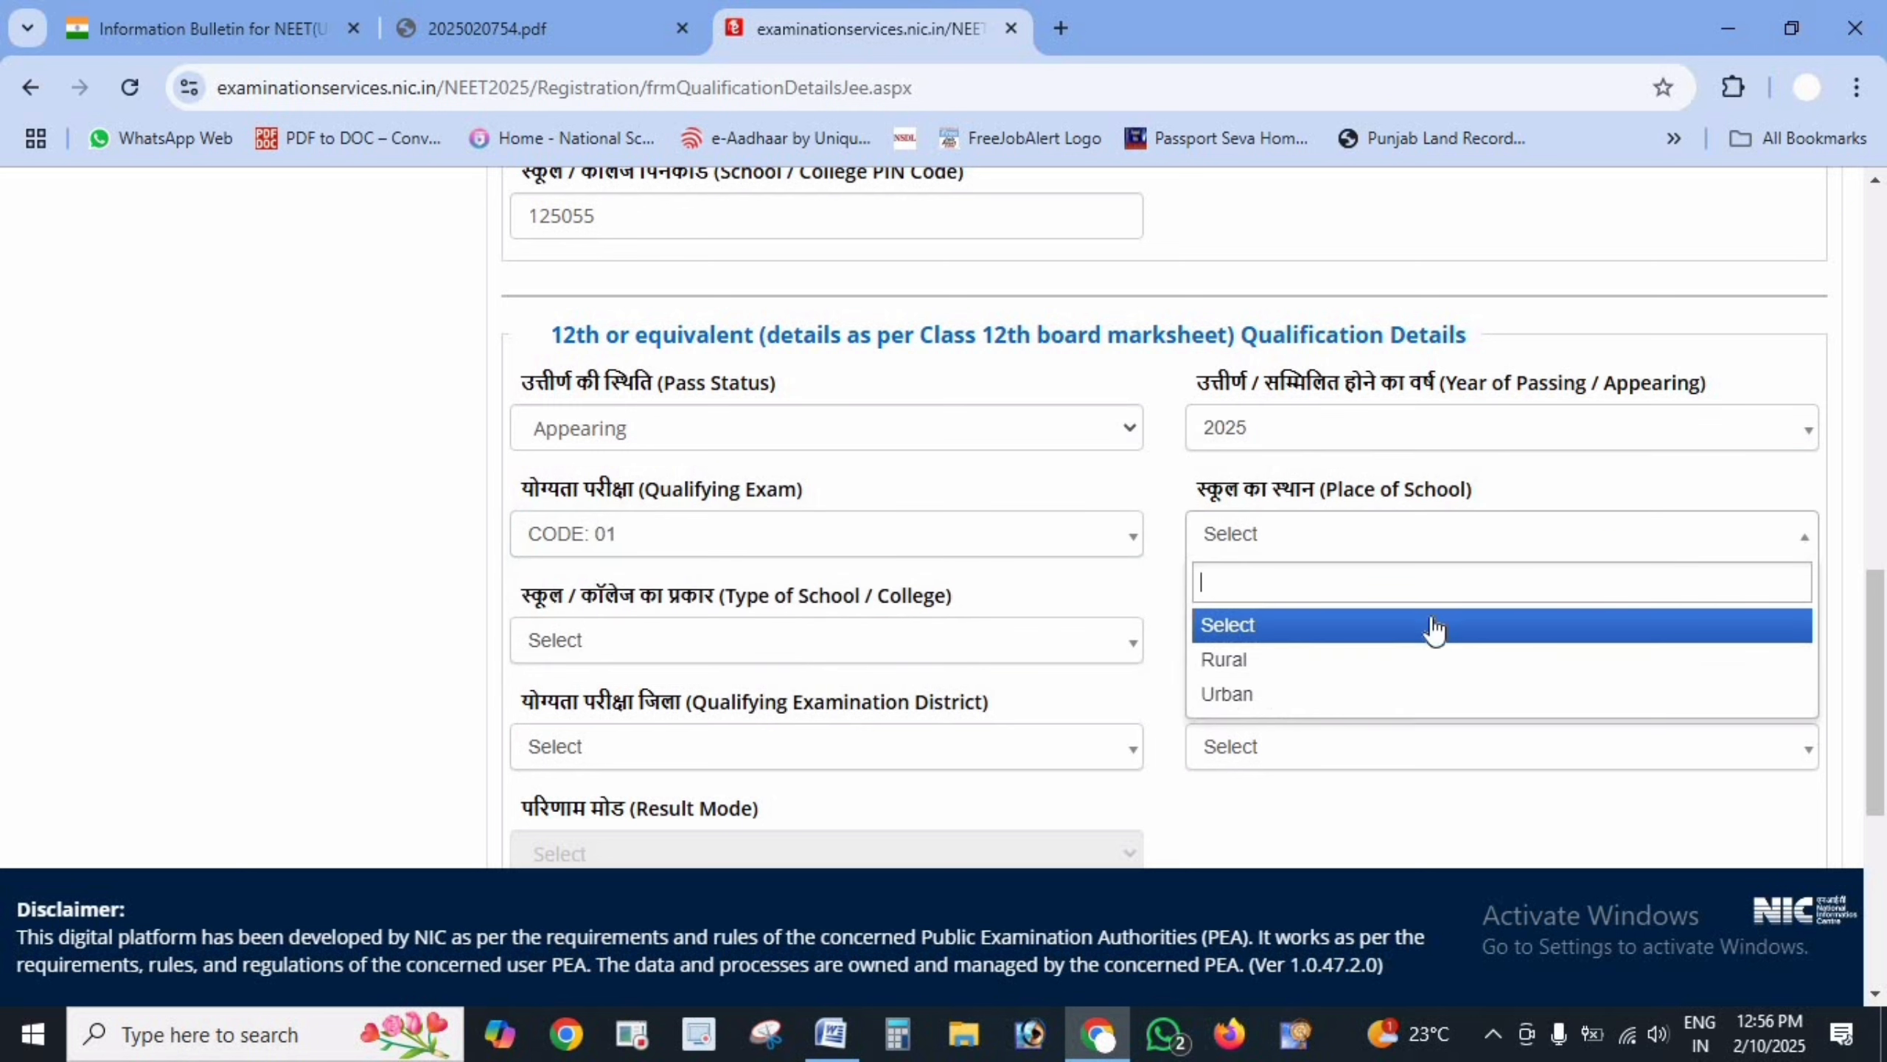
{"action": "left_click", "coordinate": [1361, 690]}
{"action": "left_click", "coordinate": [911, 641]}
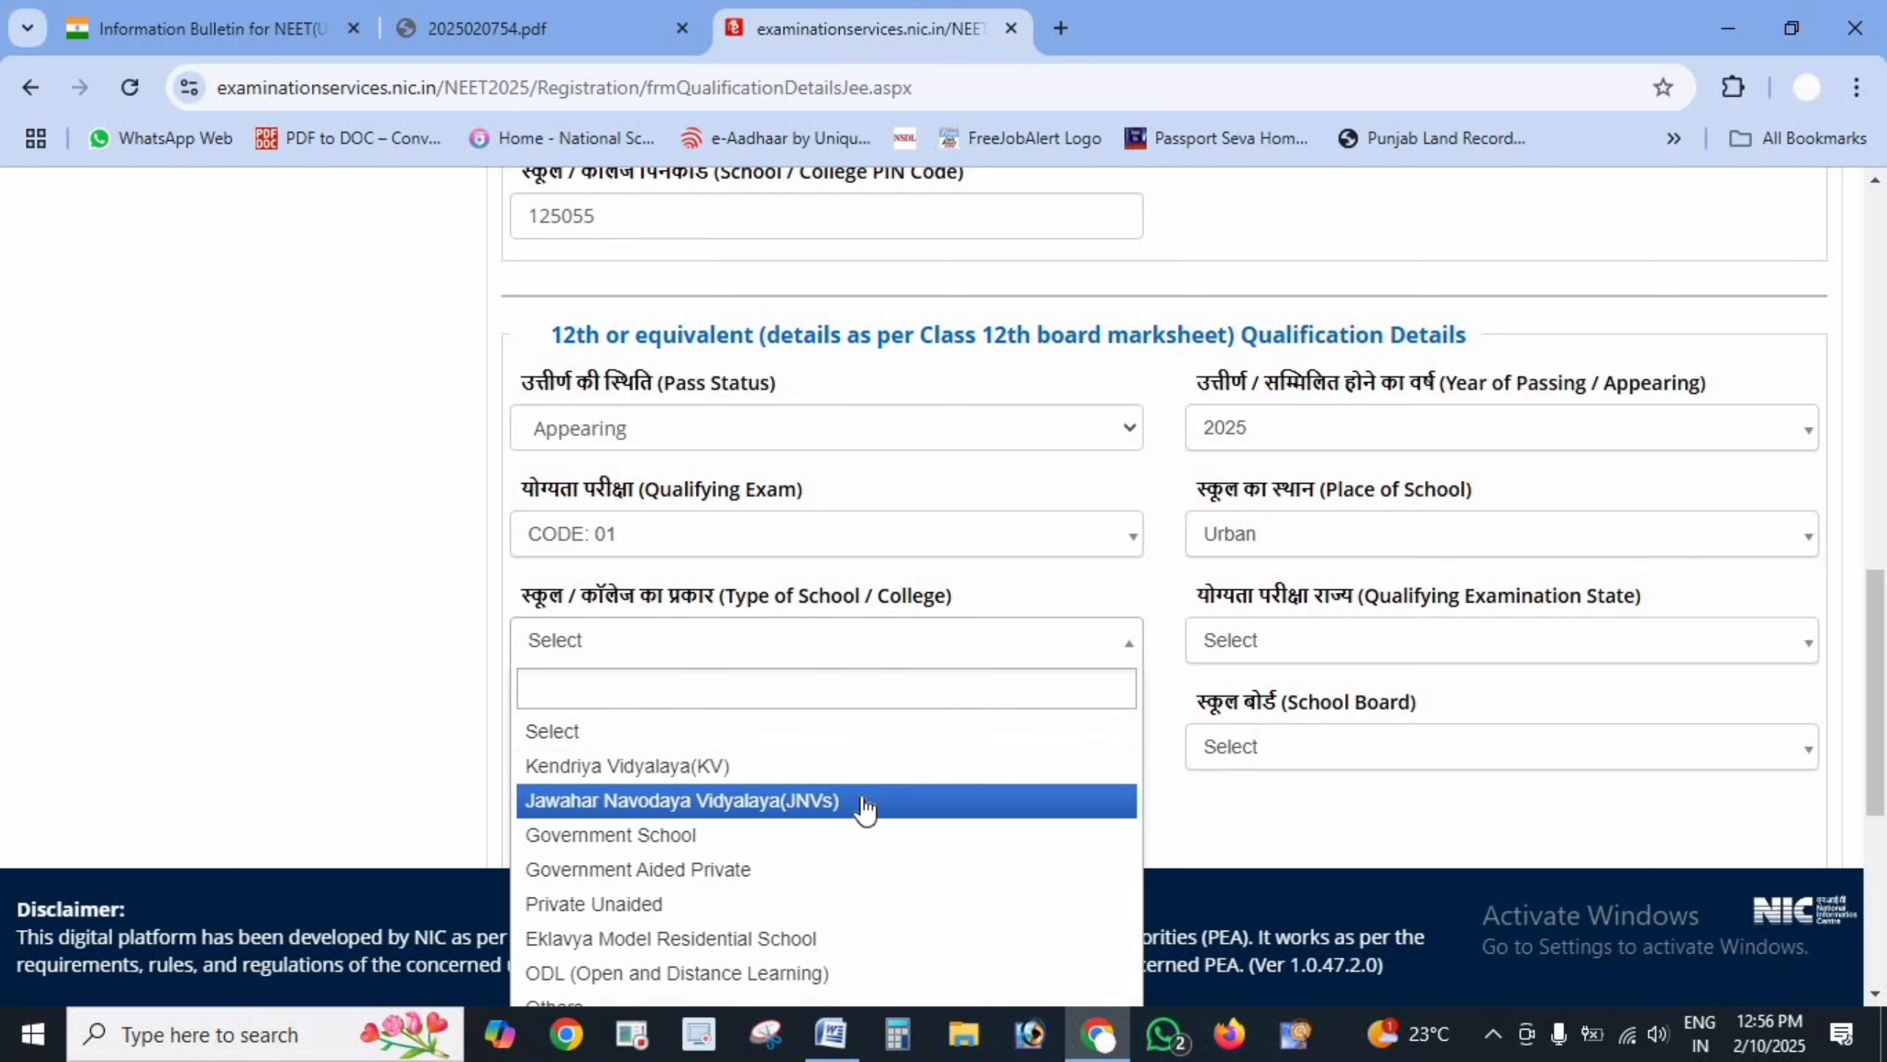
{"action": "left_click", "coordinate": [842, 903]}
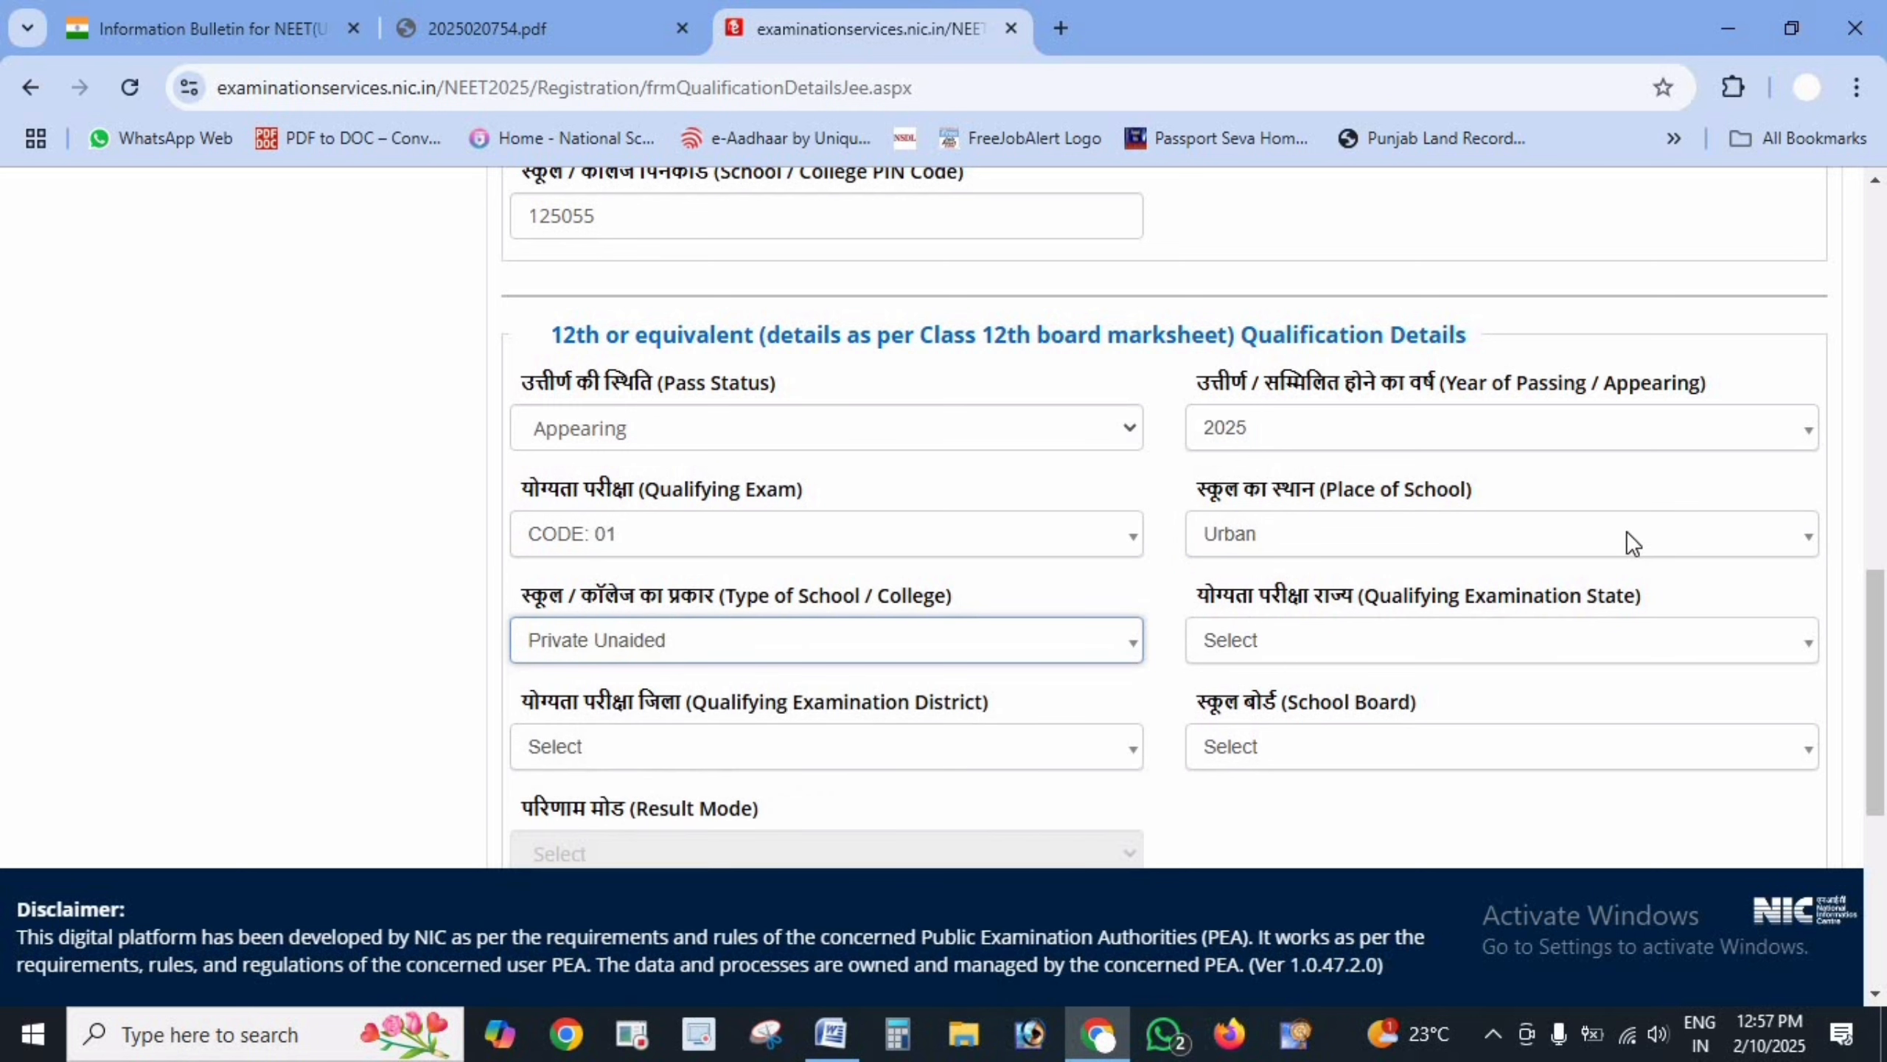
- Choose PUNJAB as the exam state and SRI MUKTSAR SAHIB as the district
{"action": "left_click", "coordinate": [1489, 661]}
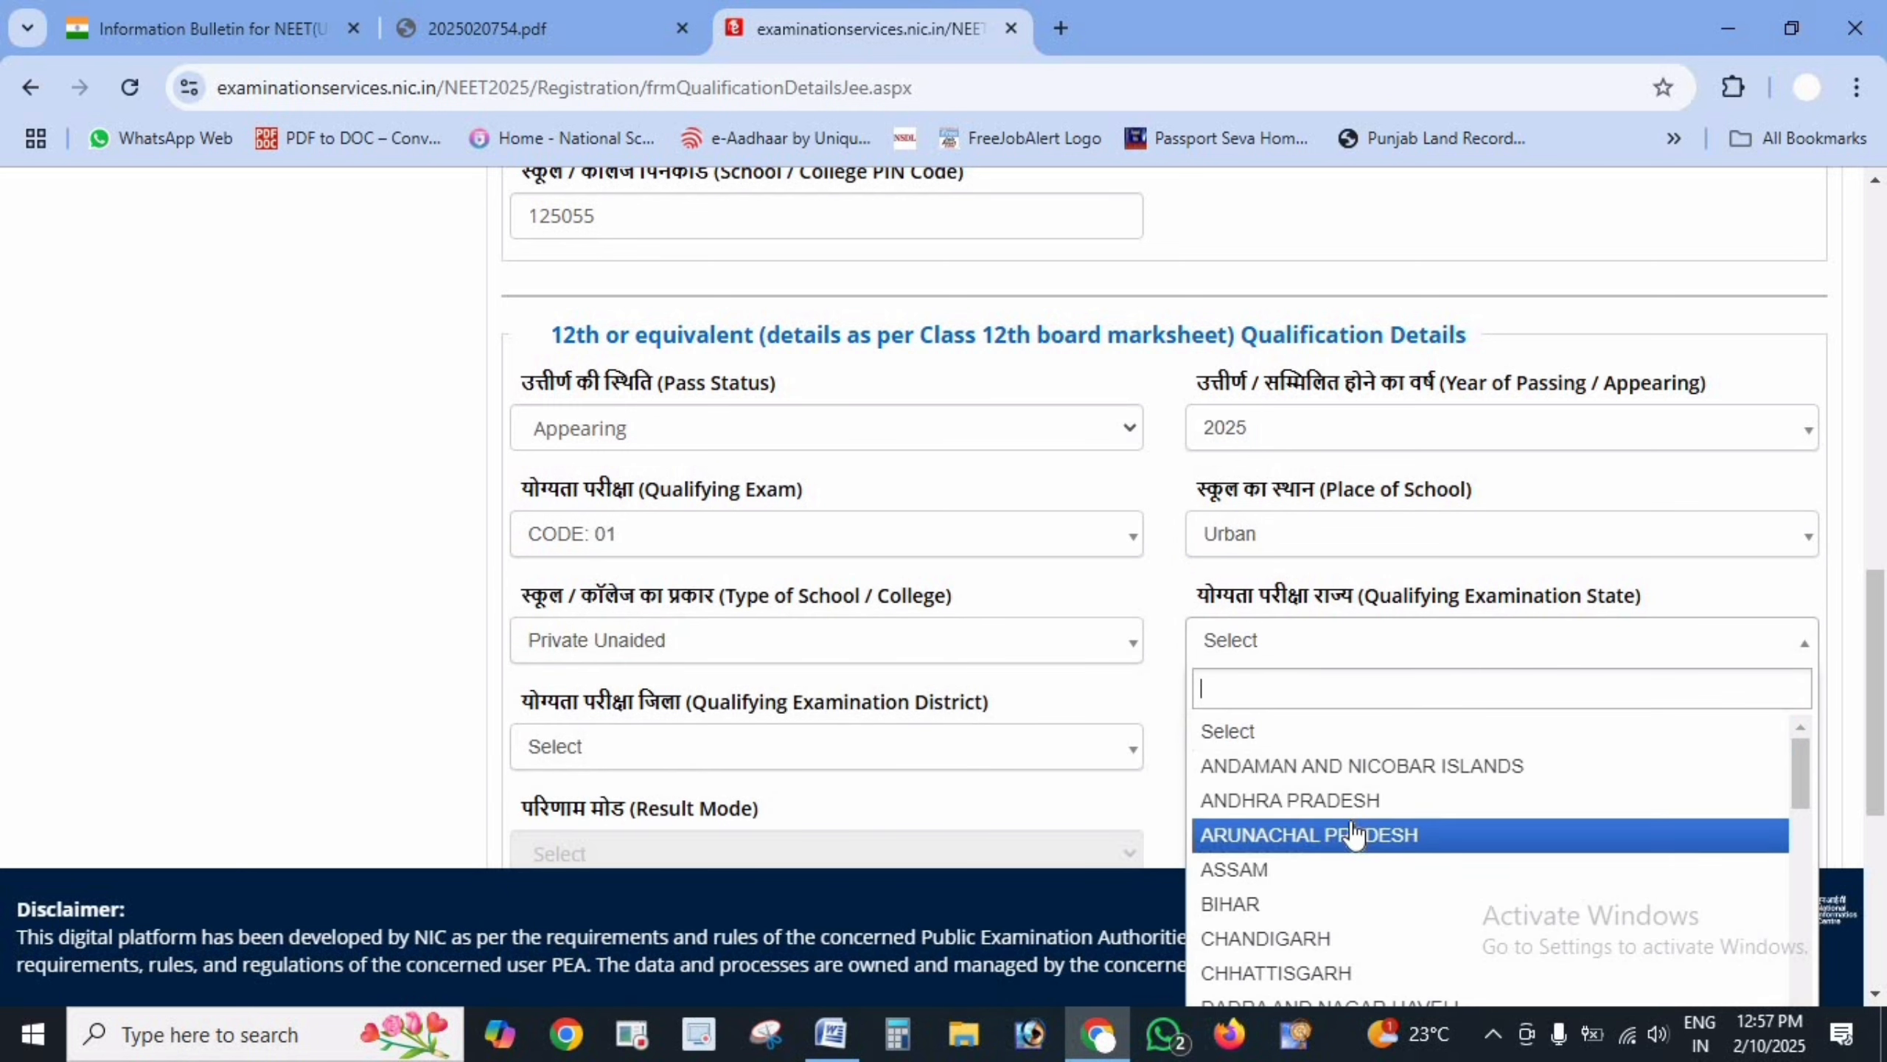
{"action": "scroll", "coordinate": [1371, 910], "scroll_direction": "down", "scroll_amount": 4}
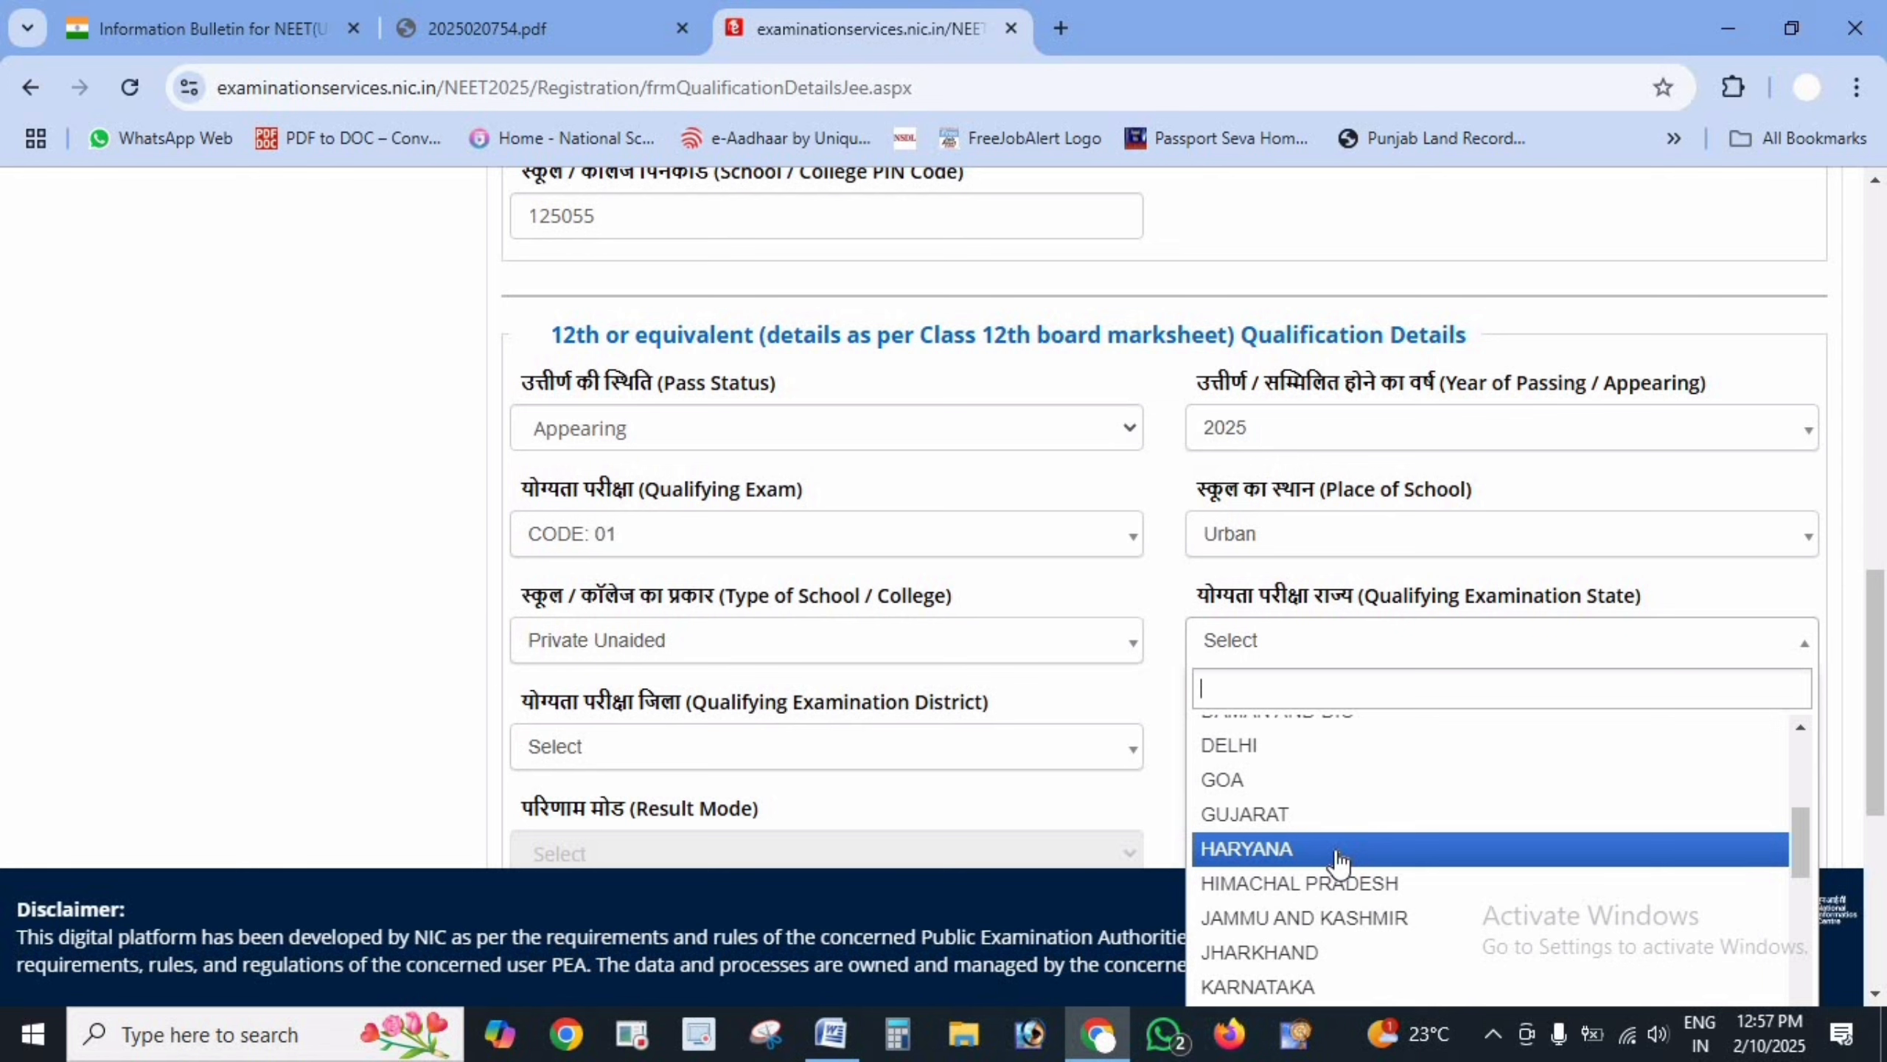
{"action": "scroll", "coordinate": [1360, 876], "scroll_direction": "down", "scroll_amount": 8}
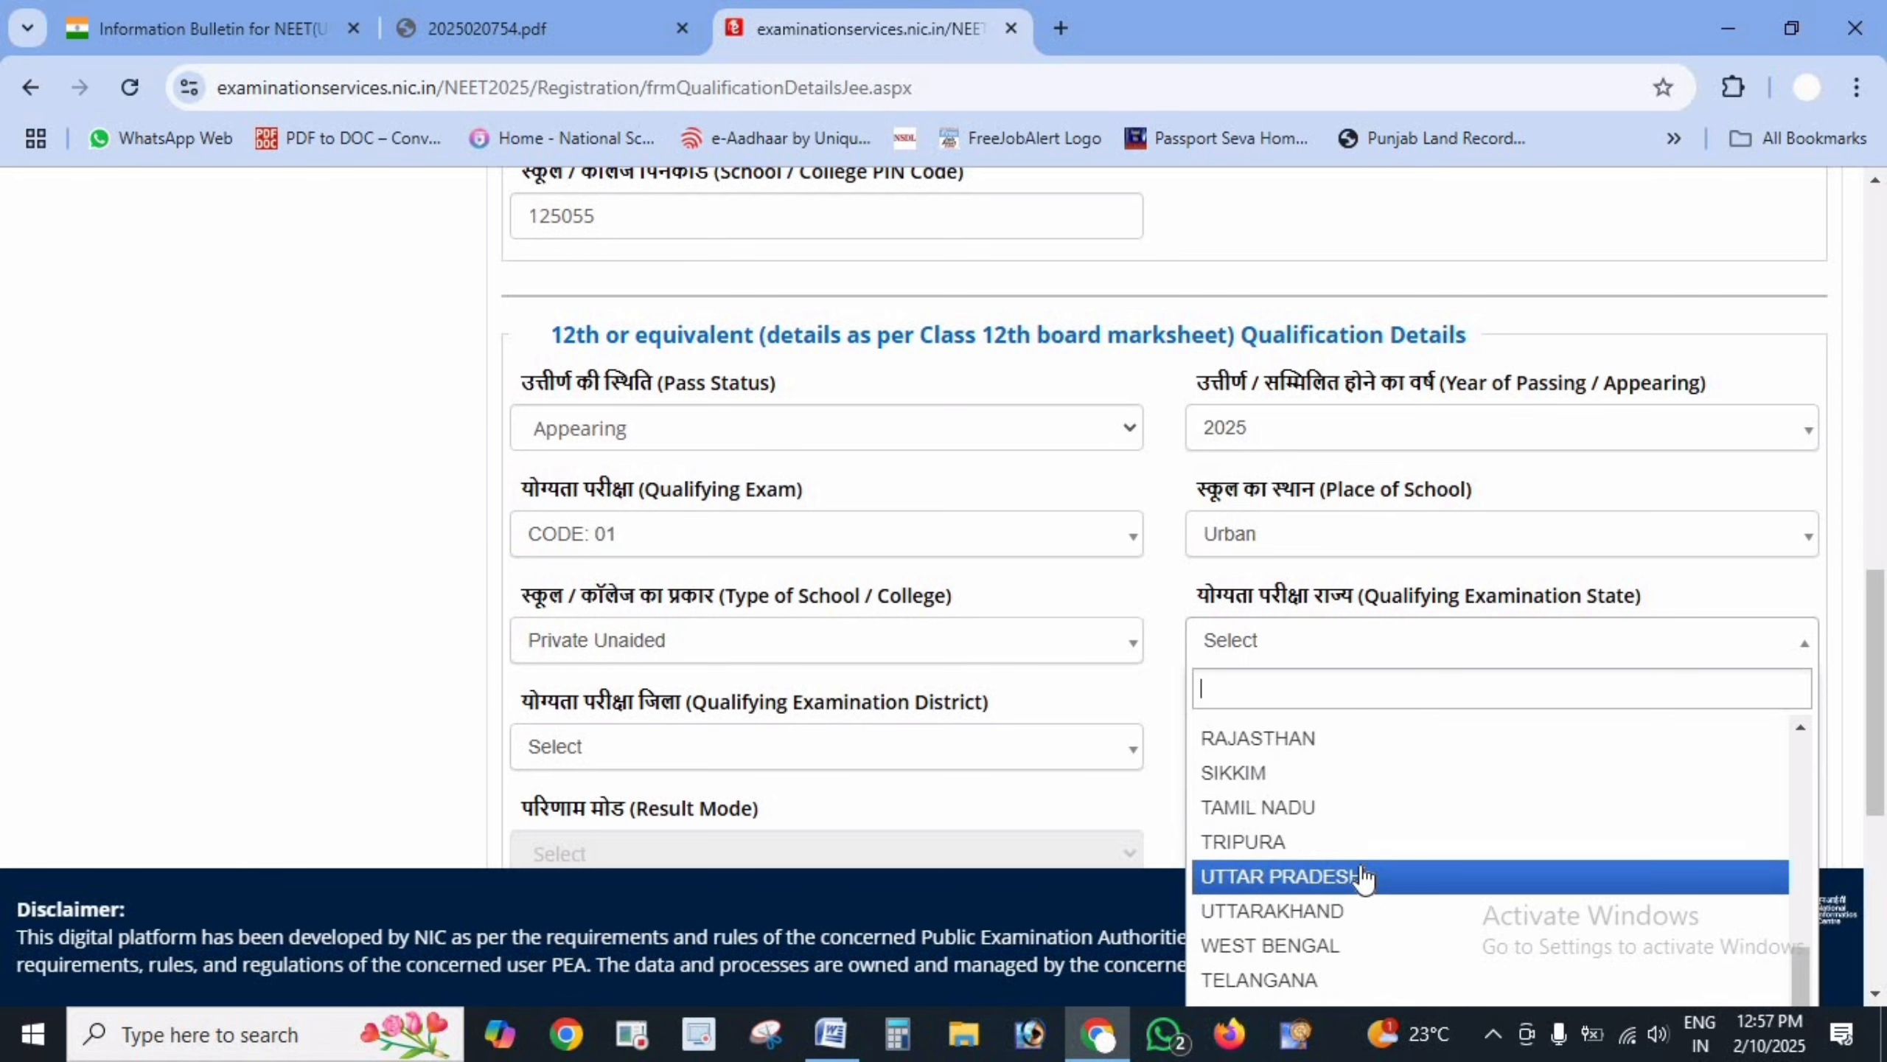
{"action": "scroll", "coordinate": [1348, 847], "scroll_direction": "up", "scroll_amount": 2}
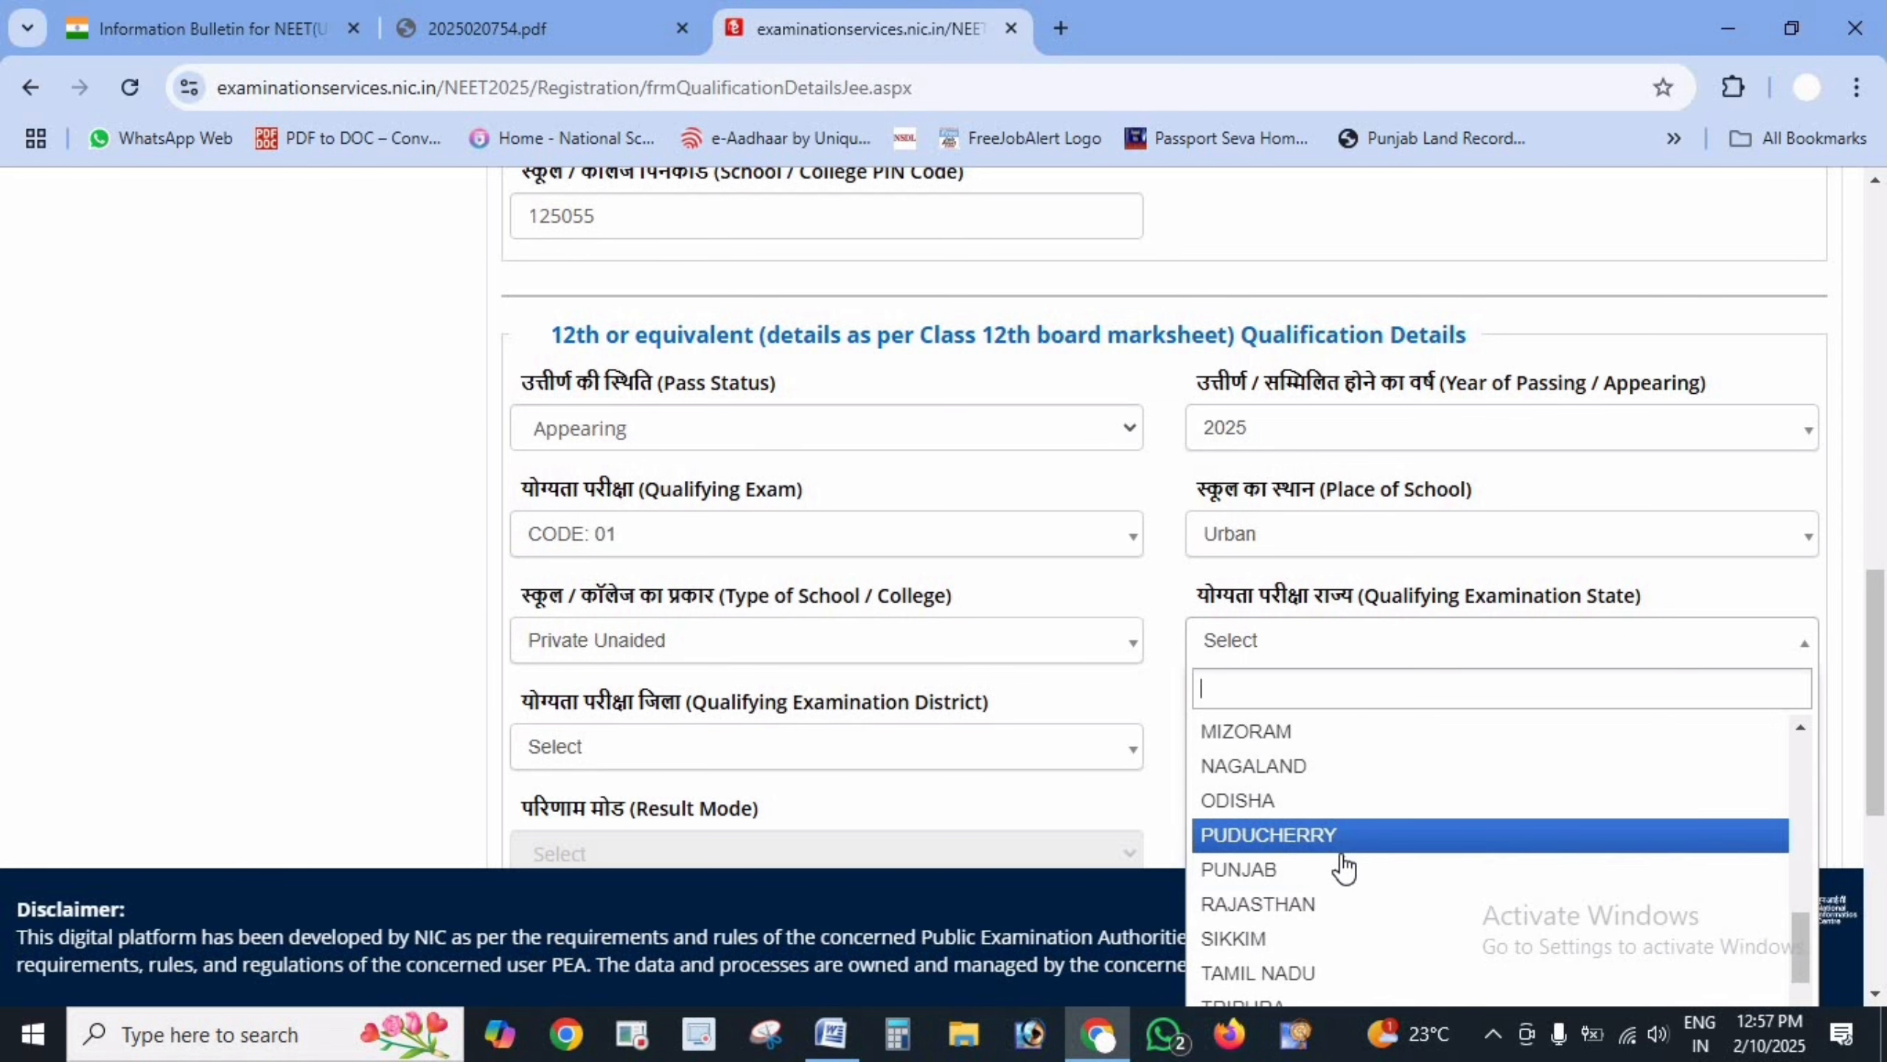
{"action": "left_click", "coordinate": [1344, 867]}
{"action": "left_click", "coordinate": [891, 750]}
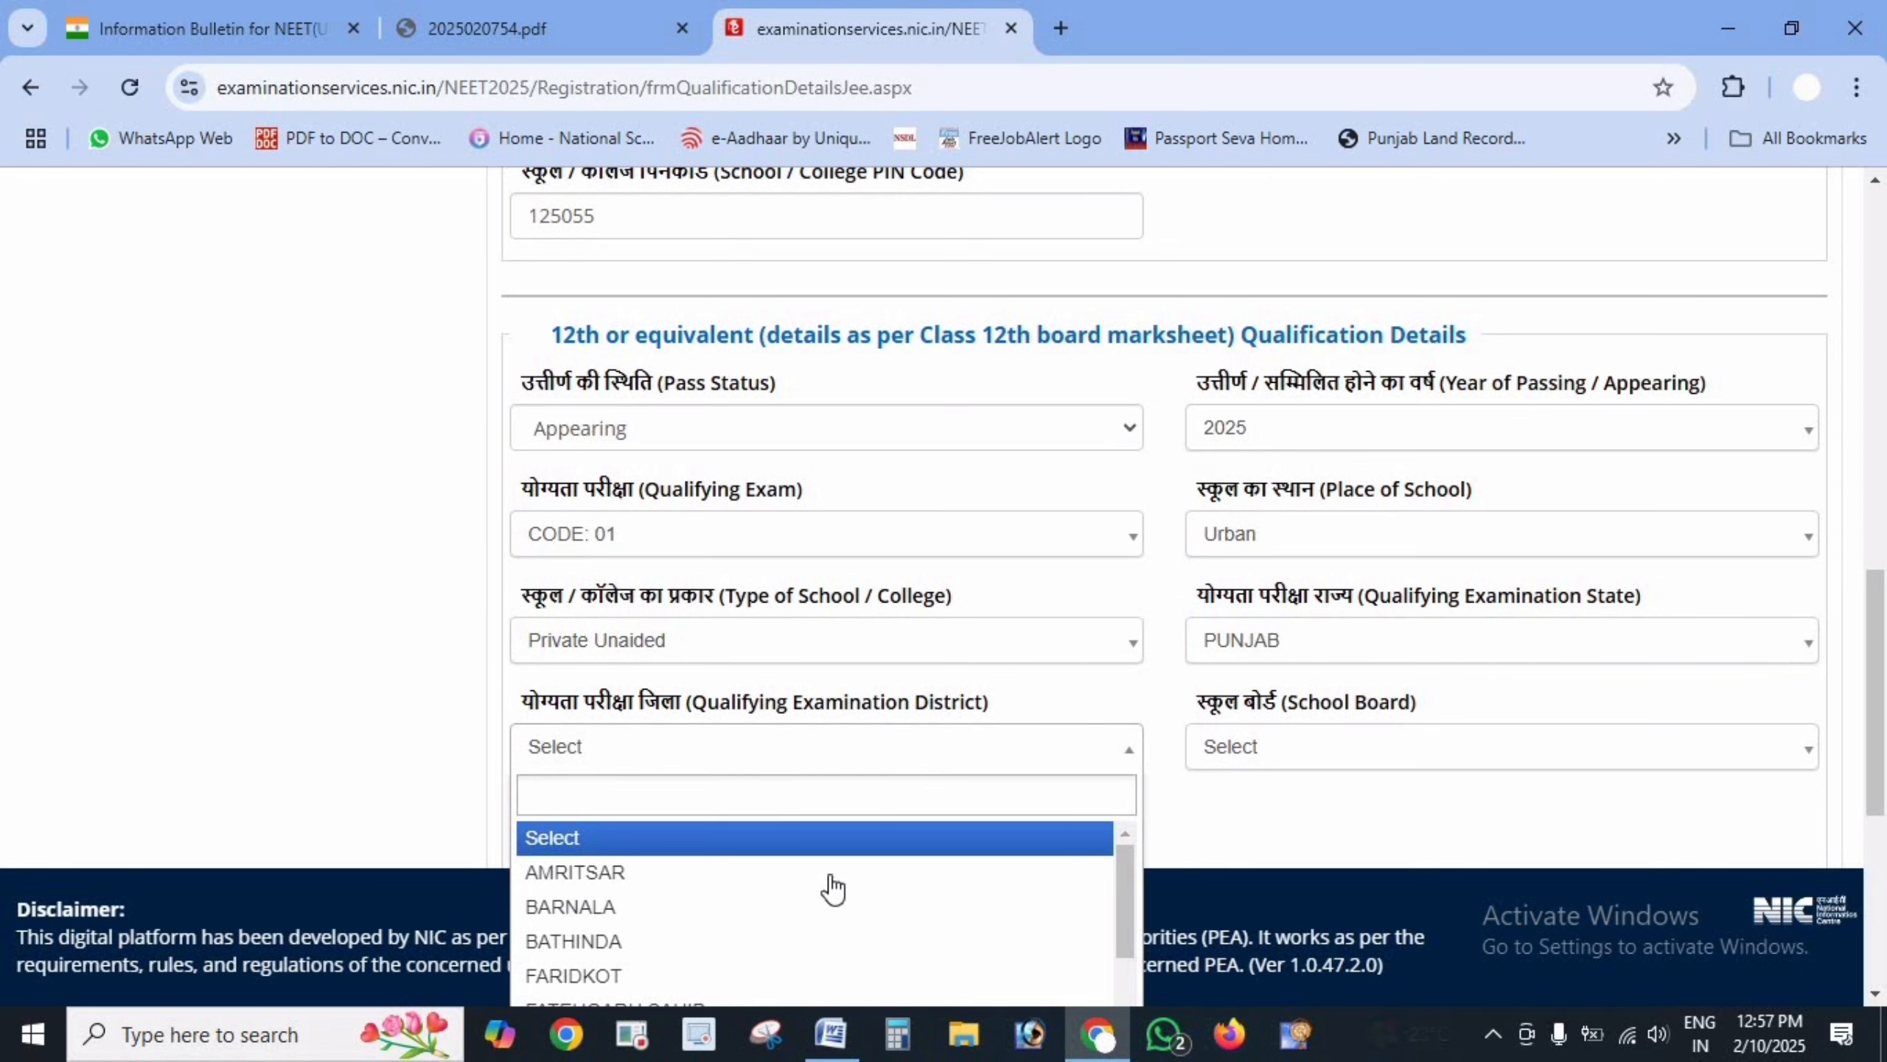
{"action": "scroll", "coordinate": [758, 906], "scroll_direction": "down", "scroll_amount": 5}
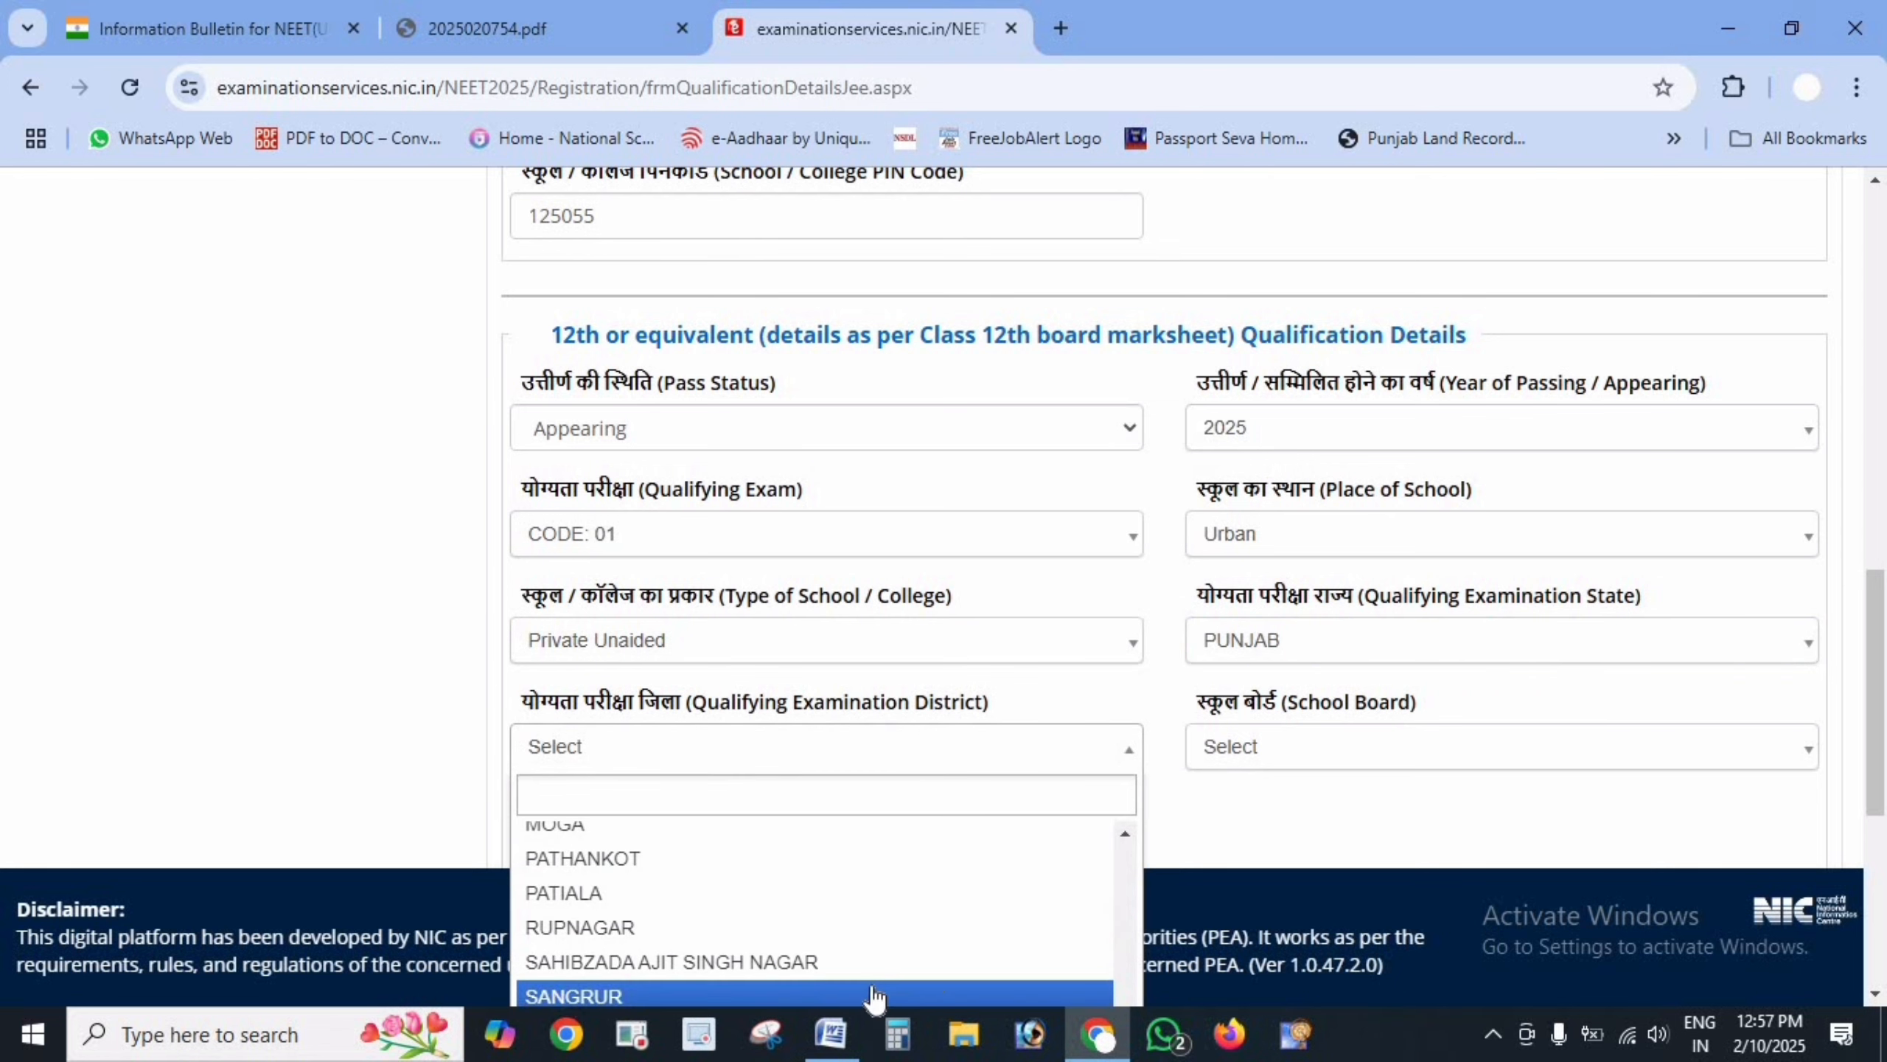
{"action": "scroll", "coordinate": [1088, 848], "scroll_direction": "down", "scroll_amount": 2}
{"action": "left_click", "coordinate": [747, 889]}
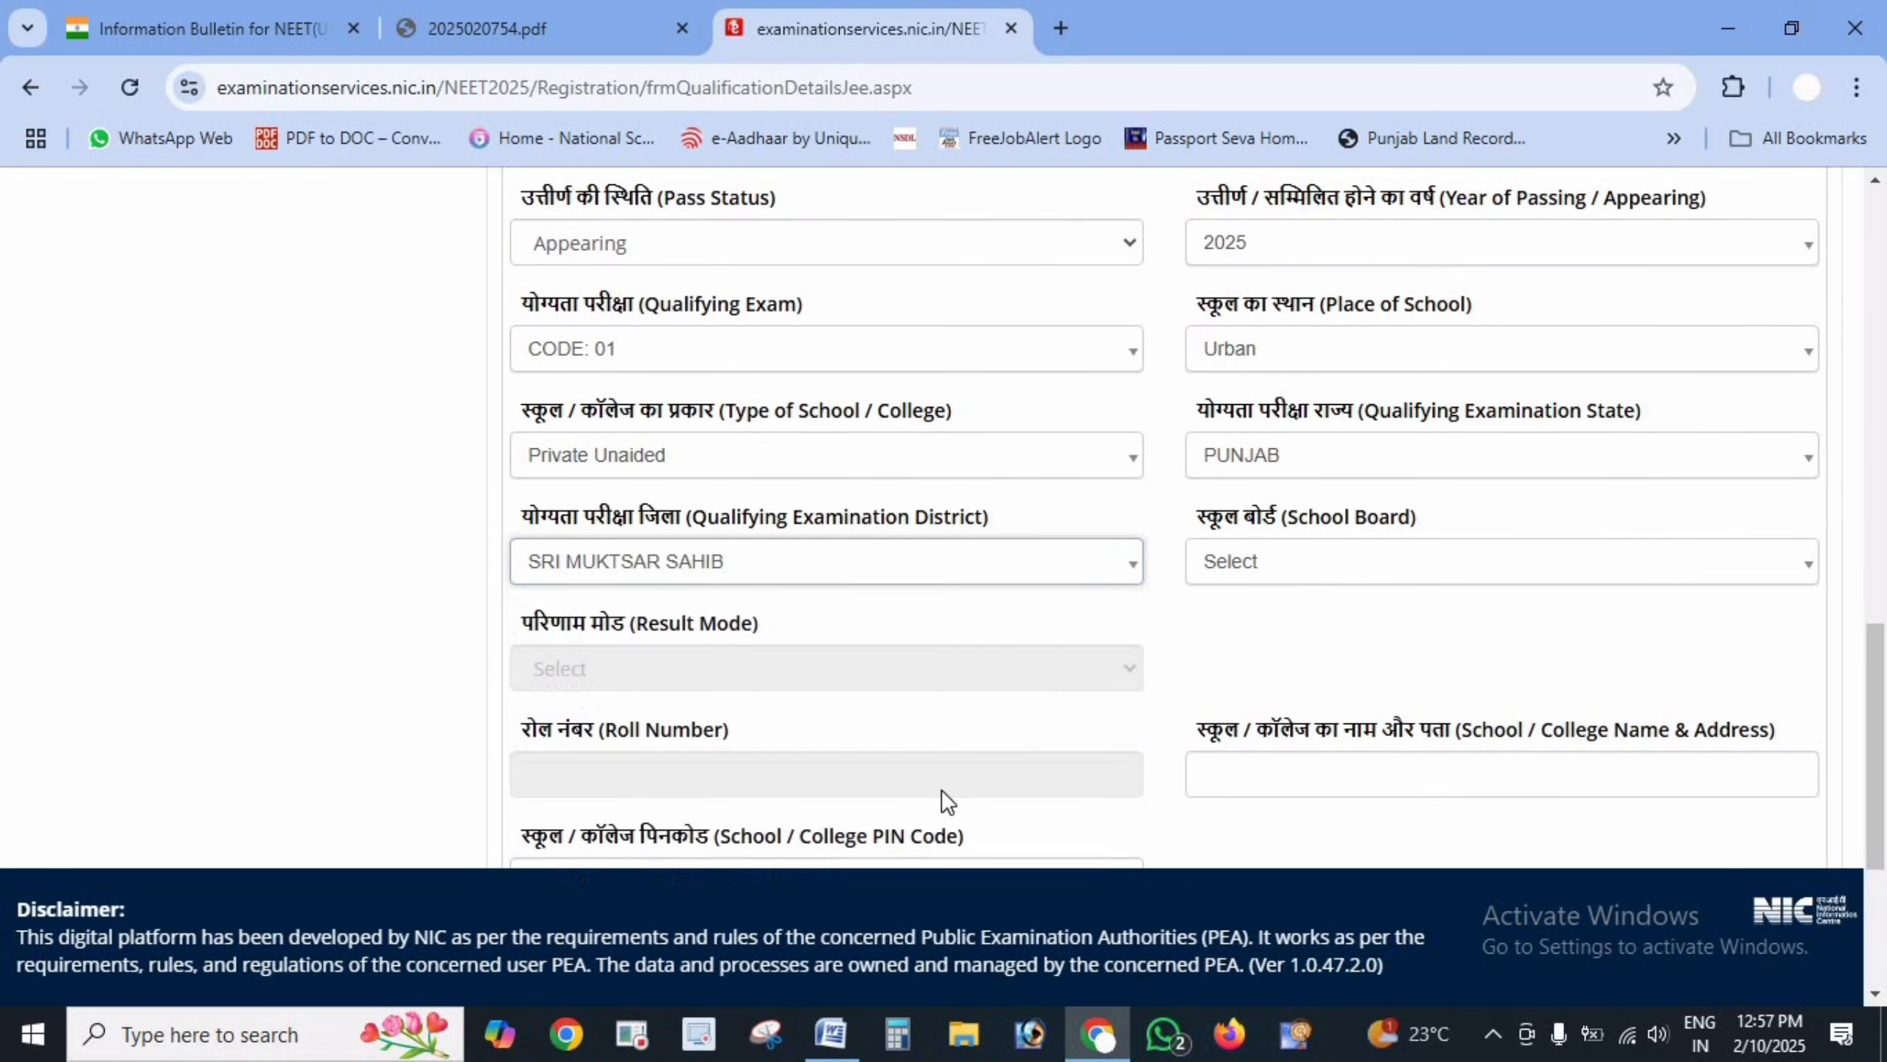
- Search for and select CENTRAL BOARD OF SECONDARY EDUCATION as the school board
{"action": "left_click", "coordinate": [1345, 573]}
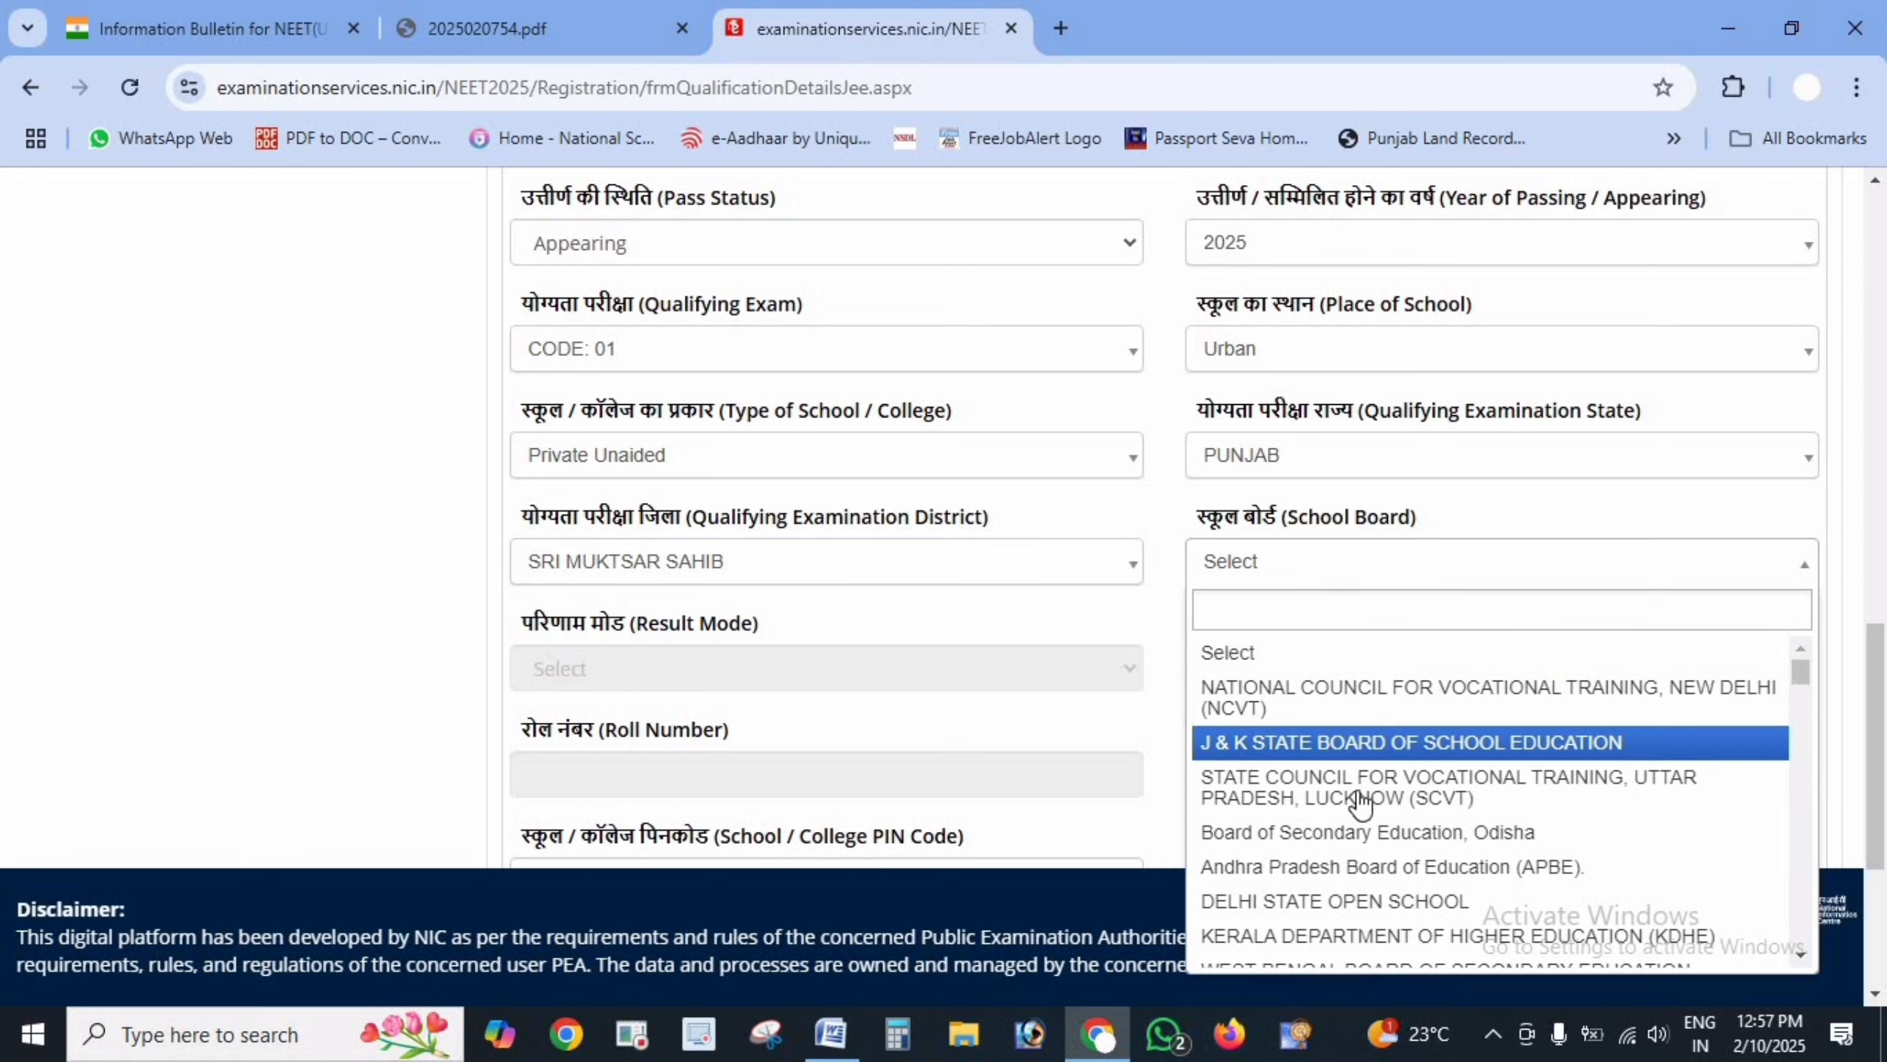
{"action": "left_click", "coordinate": [1379, 612]}
{"action": "type", "text": "CB"}
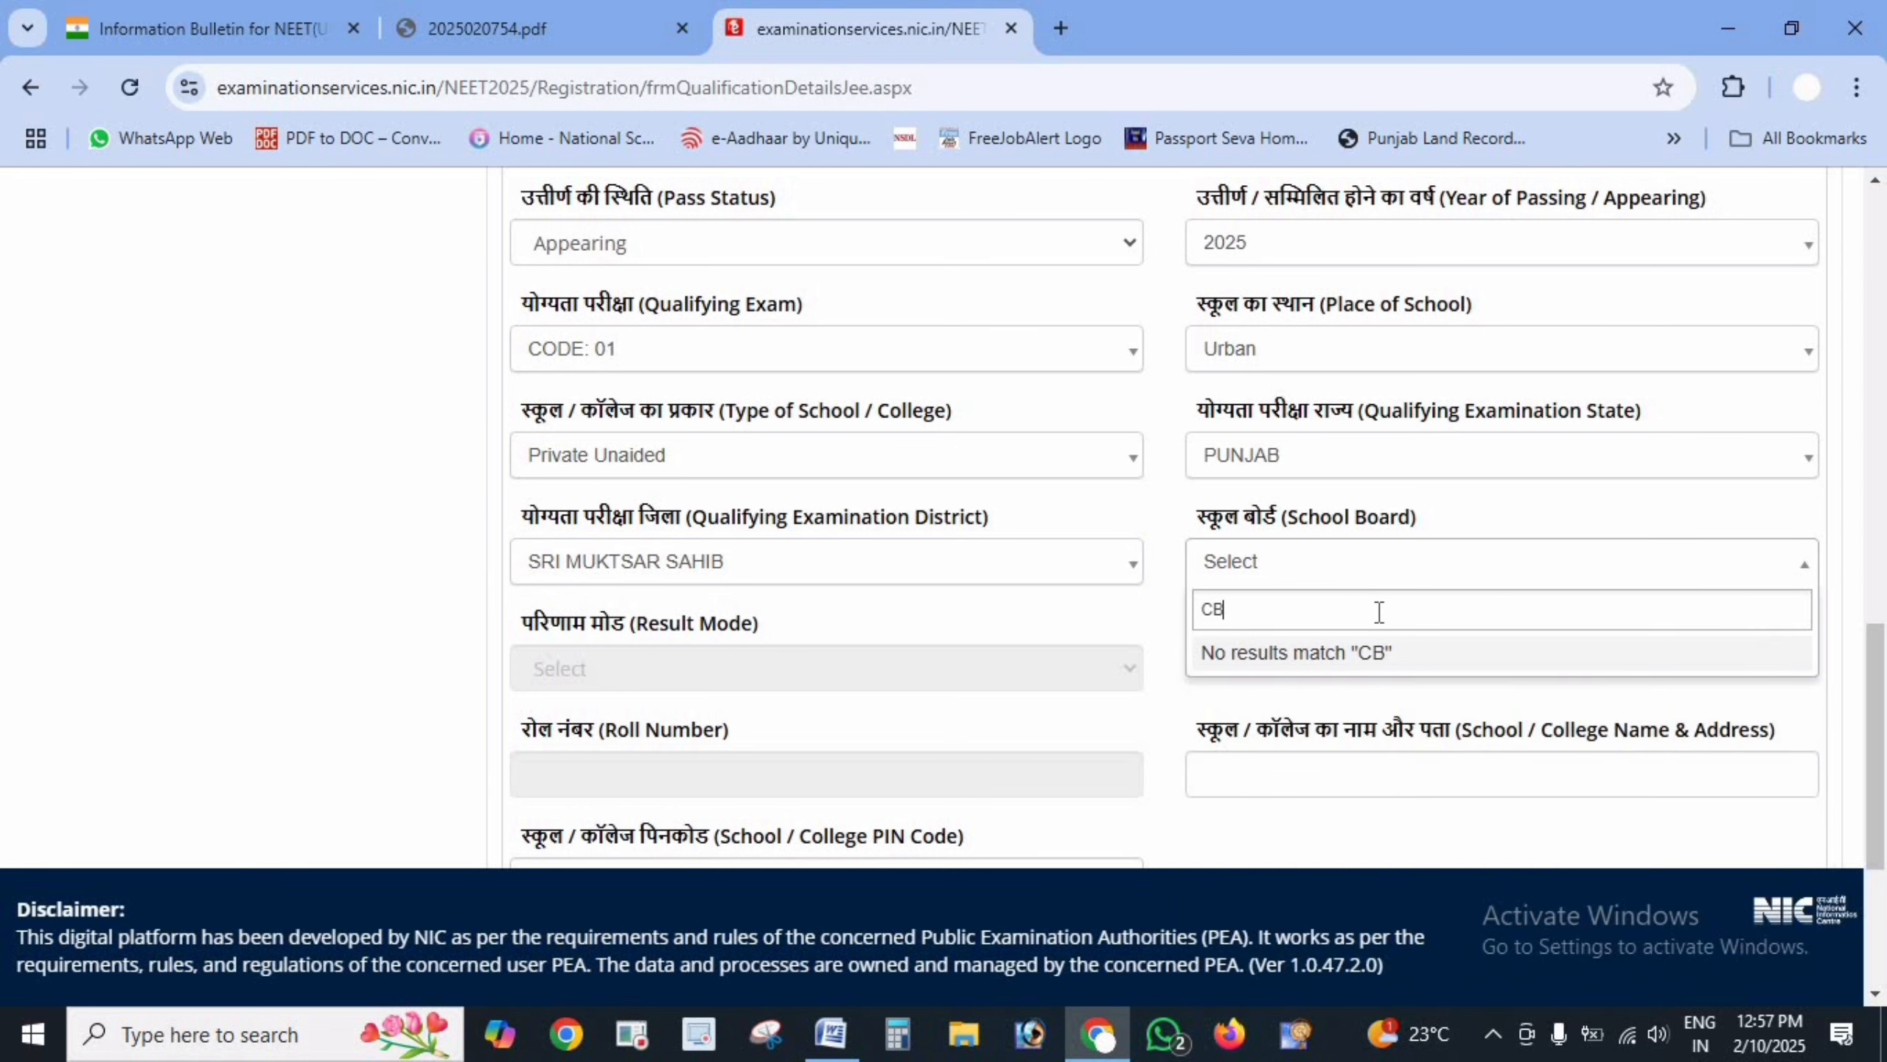
{"action": "key", "text": "BackSpace"}
{"action": "type", "text": "EN"}
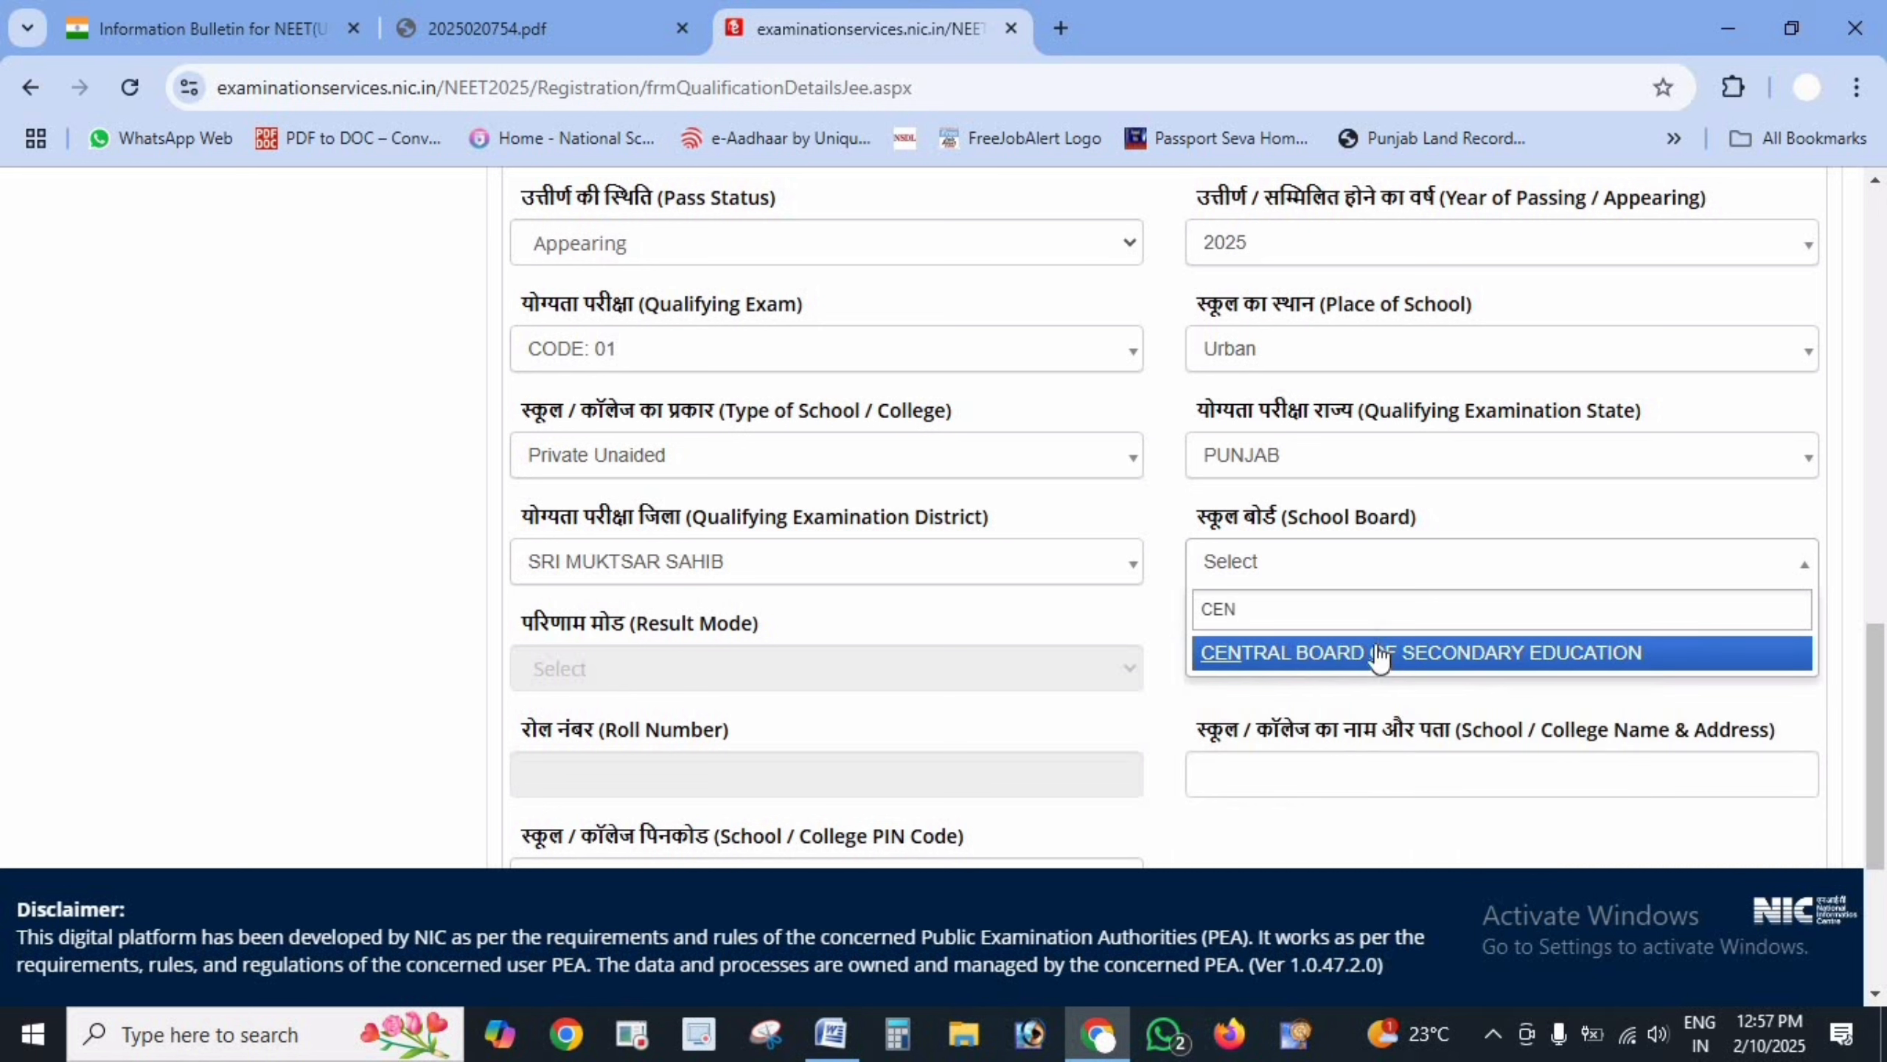
{"action": "left_click", "coordinate": [1375, 653]}
{"action": "left_click", "coordinate": [882, 676]}
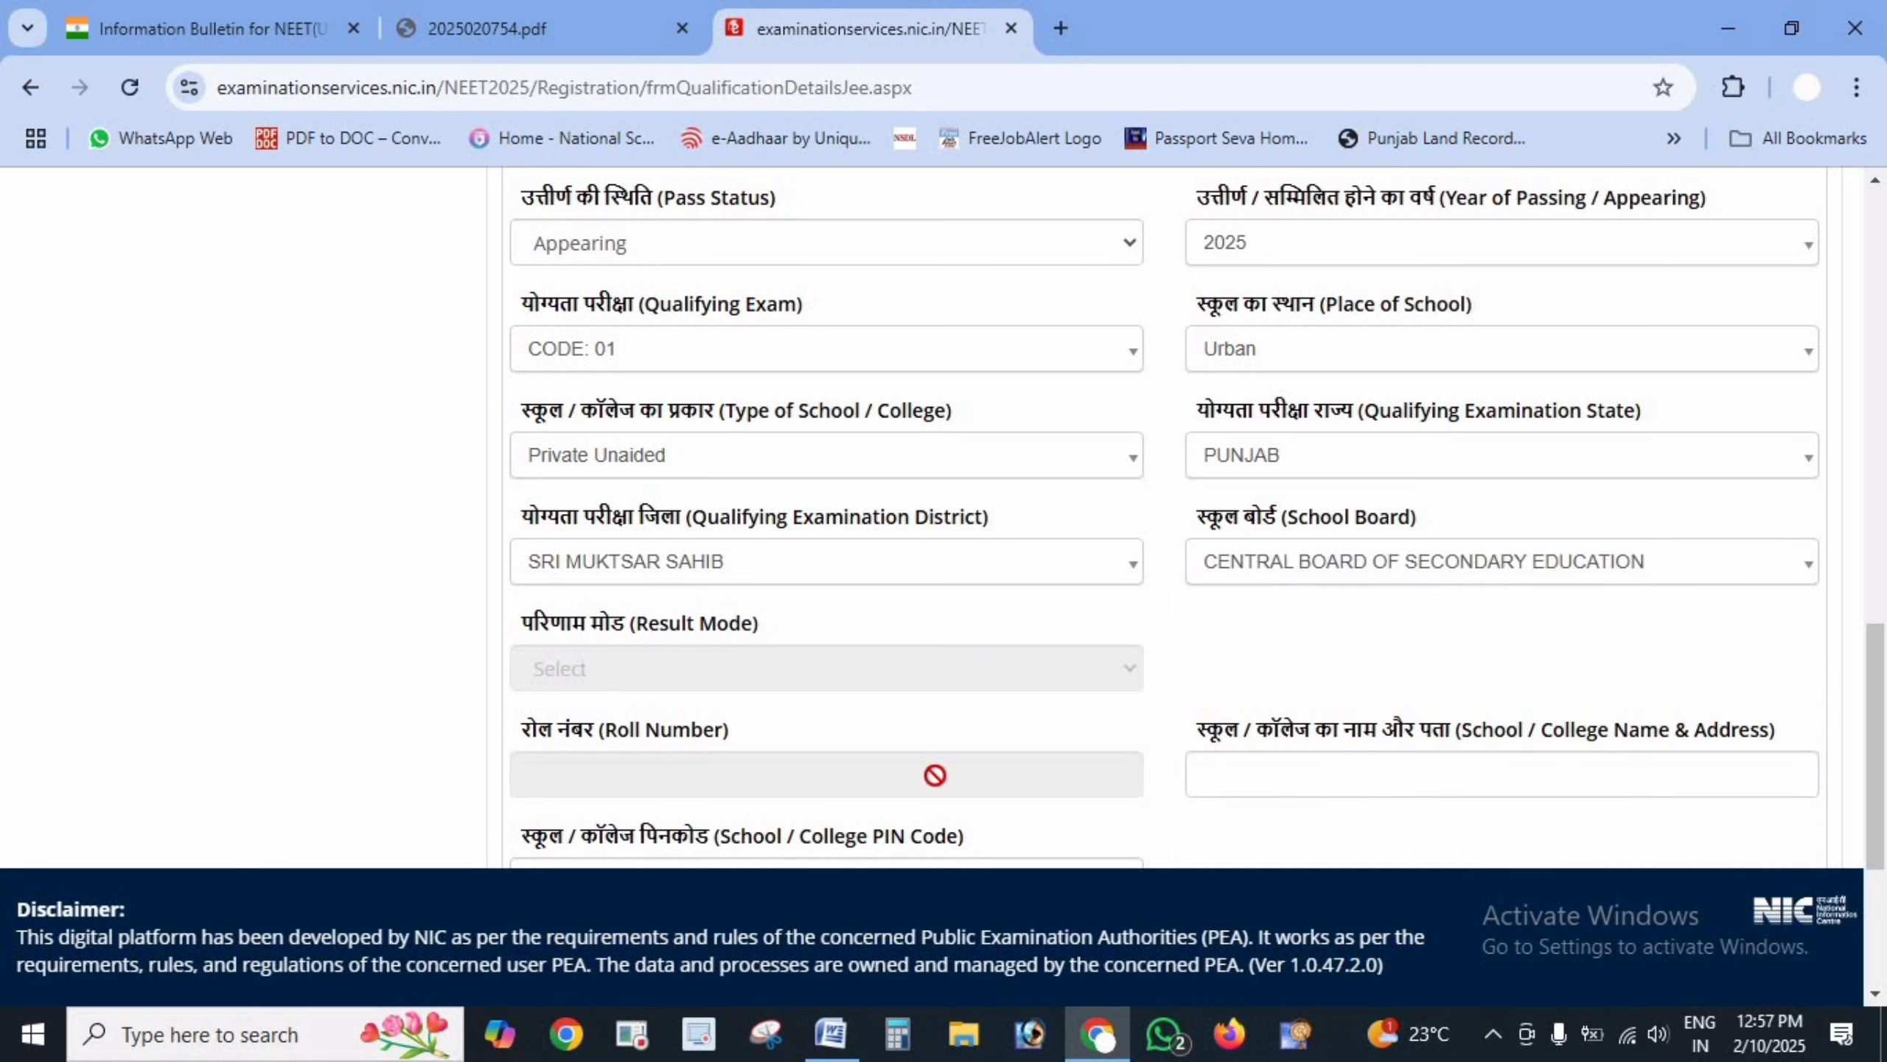
- Enter the school name DV SCHOOL and the school's PIN code
{"action": "scroll", "coordinate": [1276, 527], "scroll_direction": "down", "scroll_amount": 5}
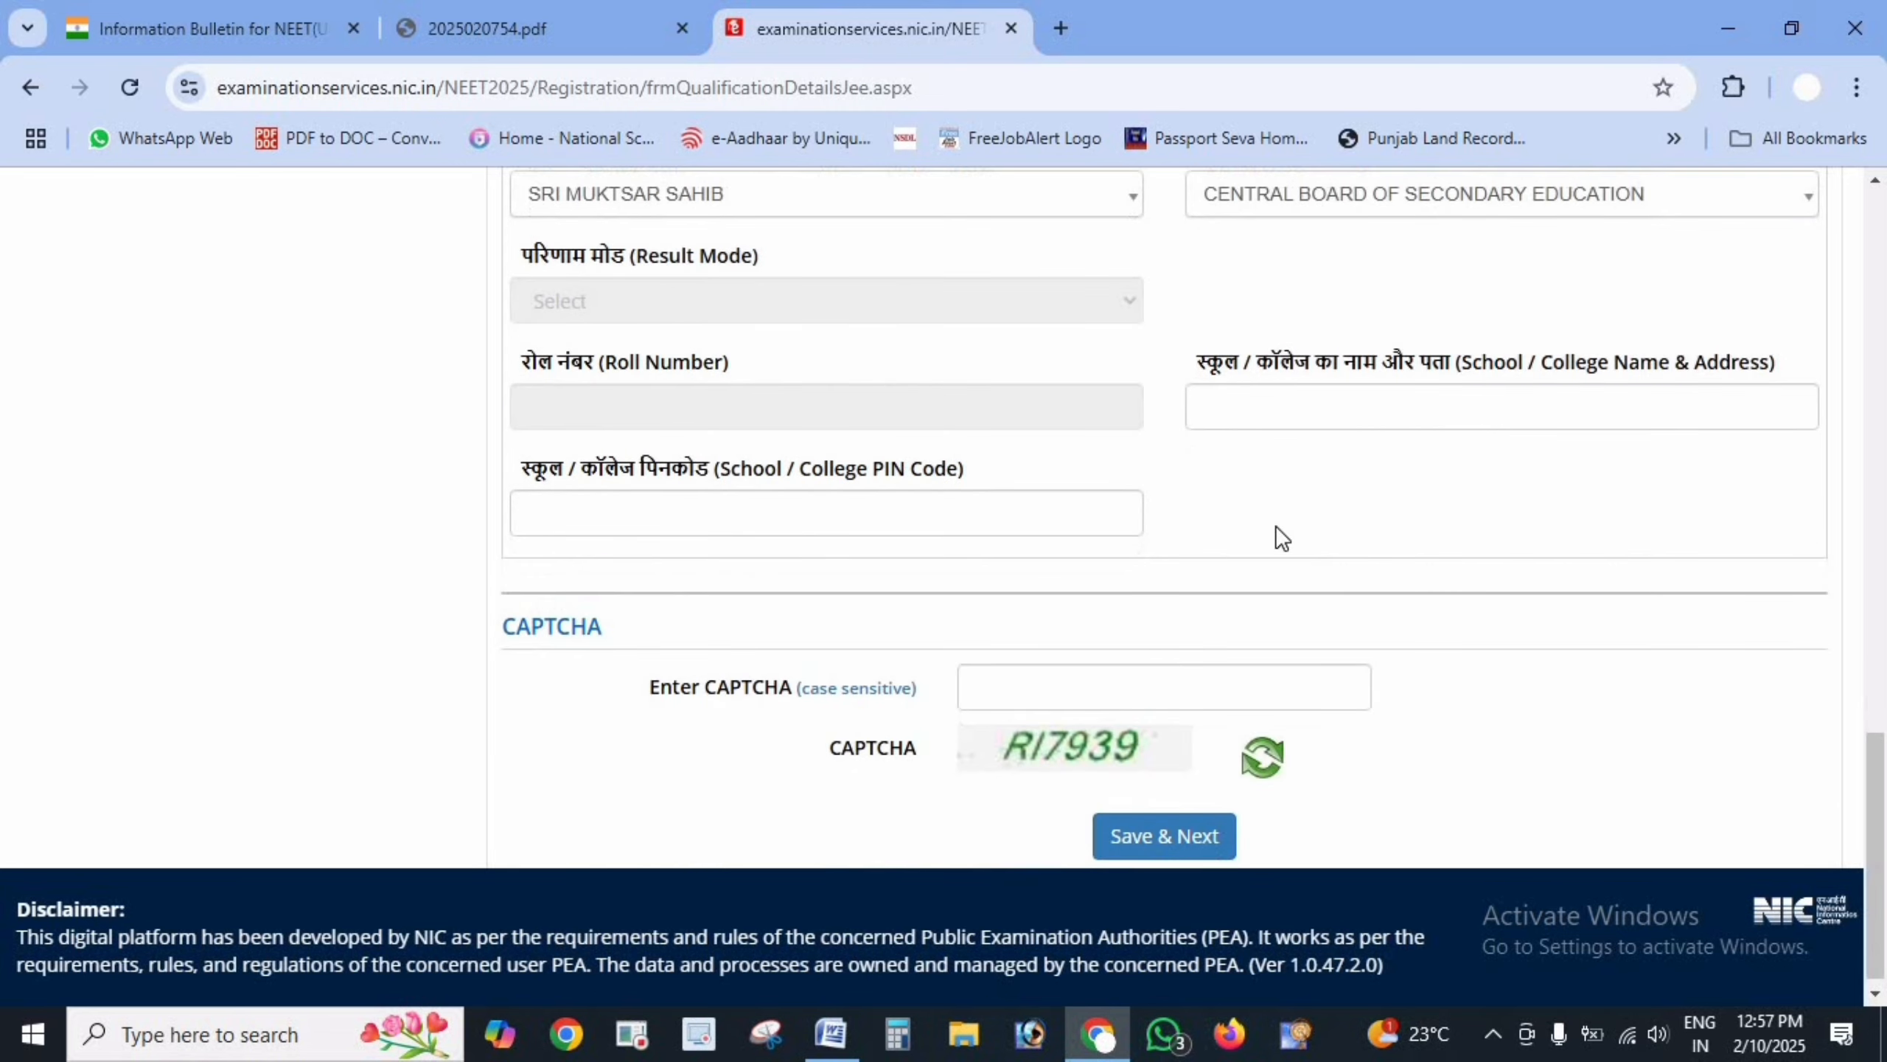
{"action": "left_click", "coordinate": [1238, 415]}
{"action": "type", "text": "DV SCHOOL"}
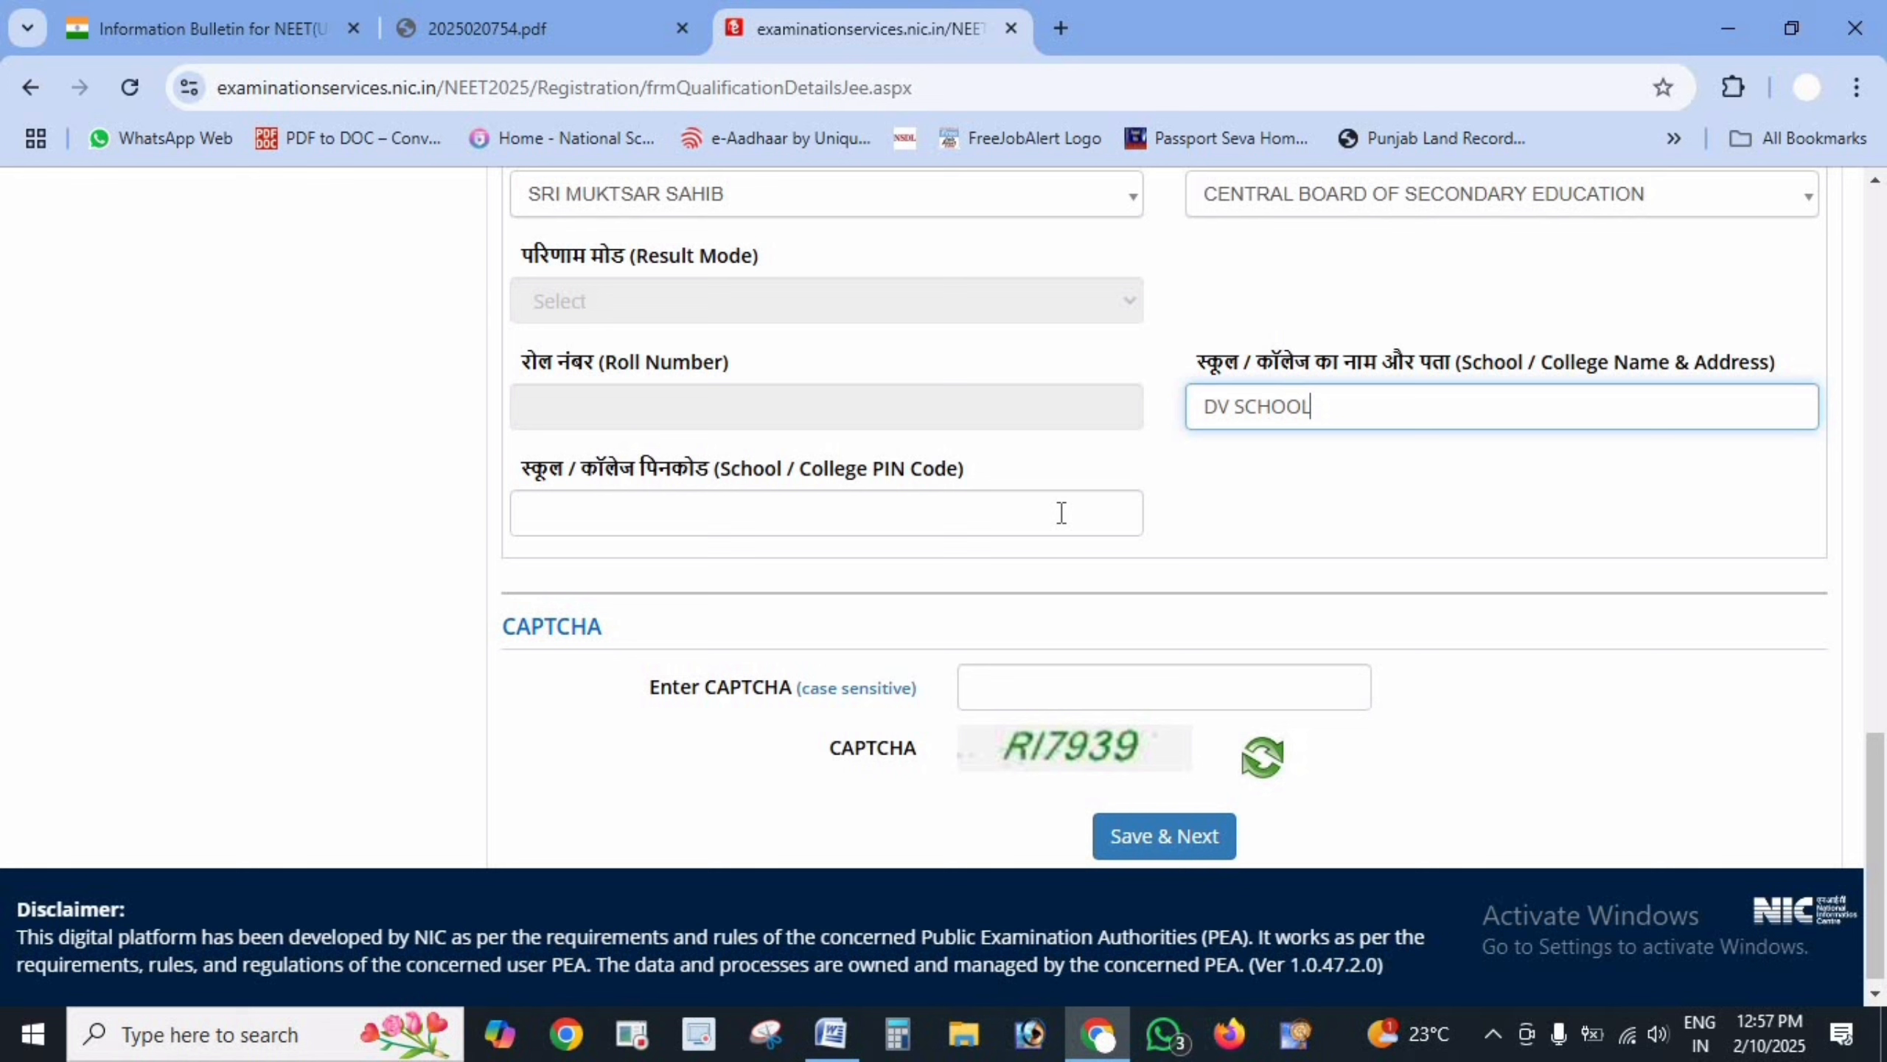
{"action": "left_click", "coordinate": [1061, 513]}
{"action": "type", "text": "151214"}
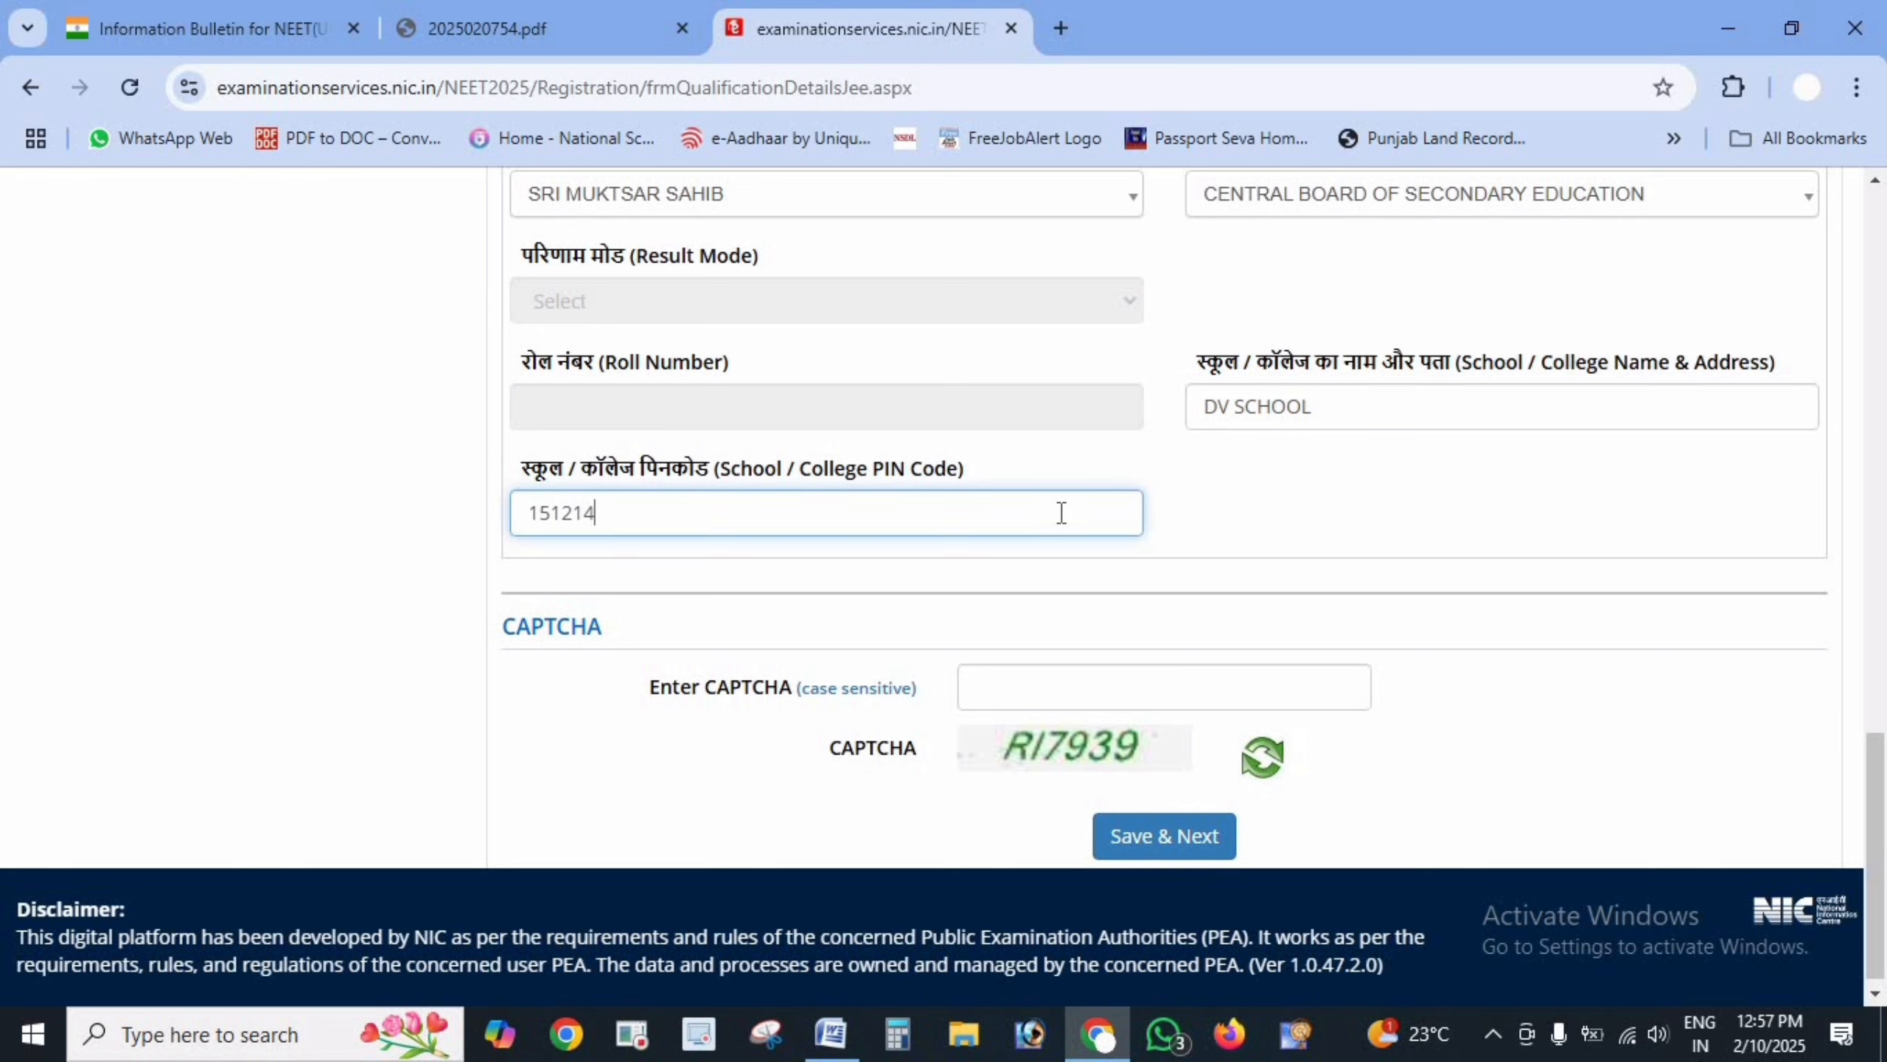
- Enter the CAPTCHA and Save & Next, confirming with Yes
{"action": "left_click", "coordinate": [1123, 681]}
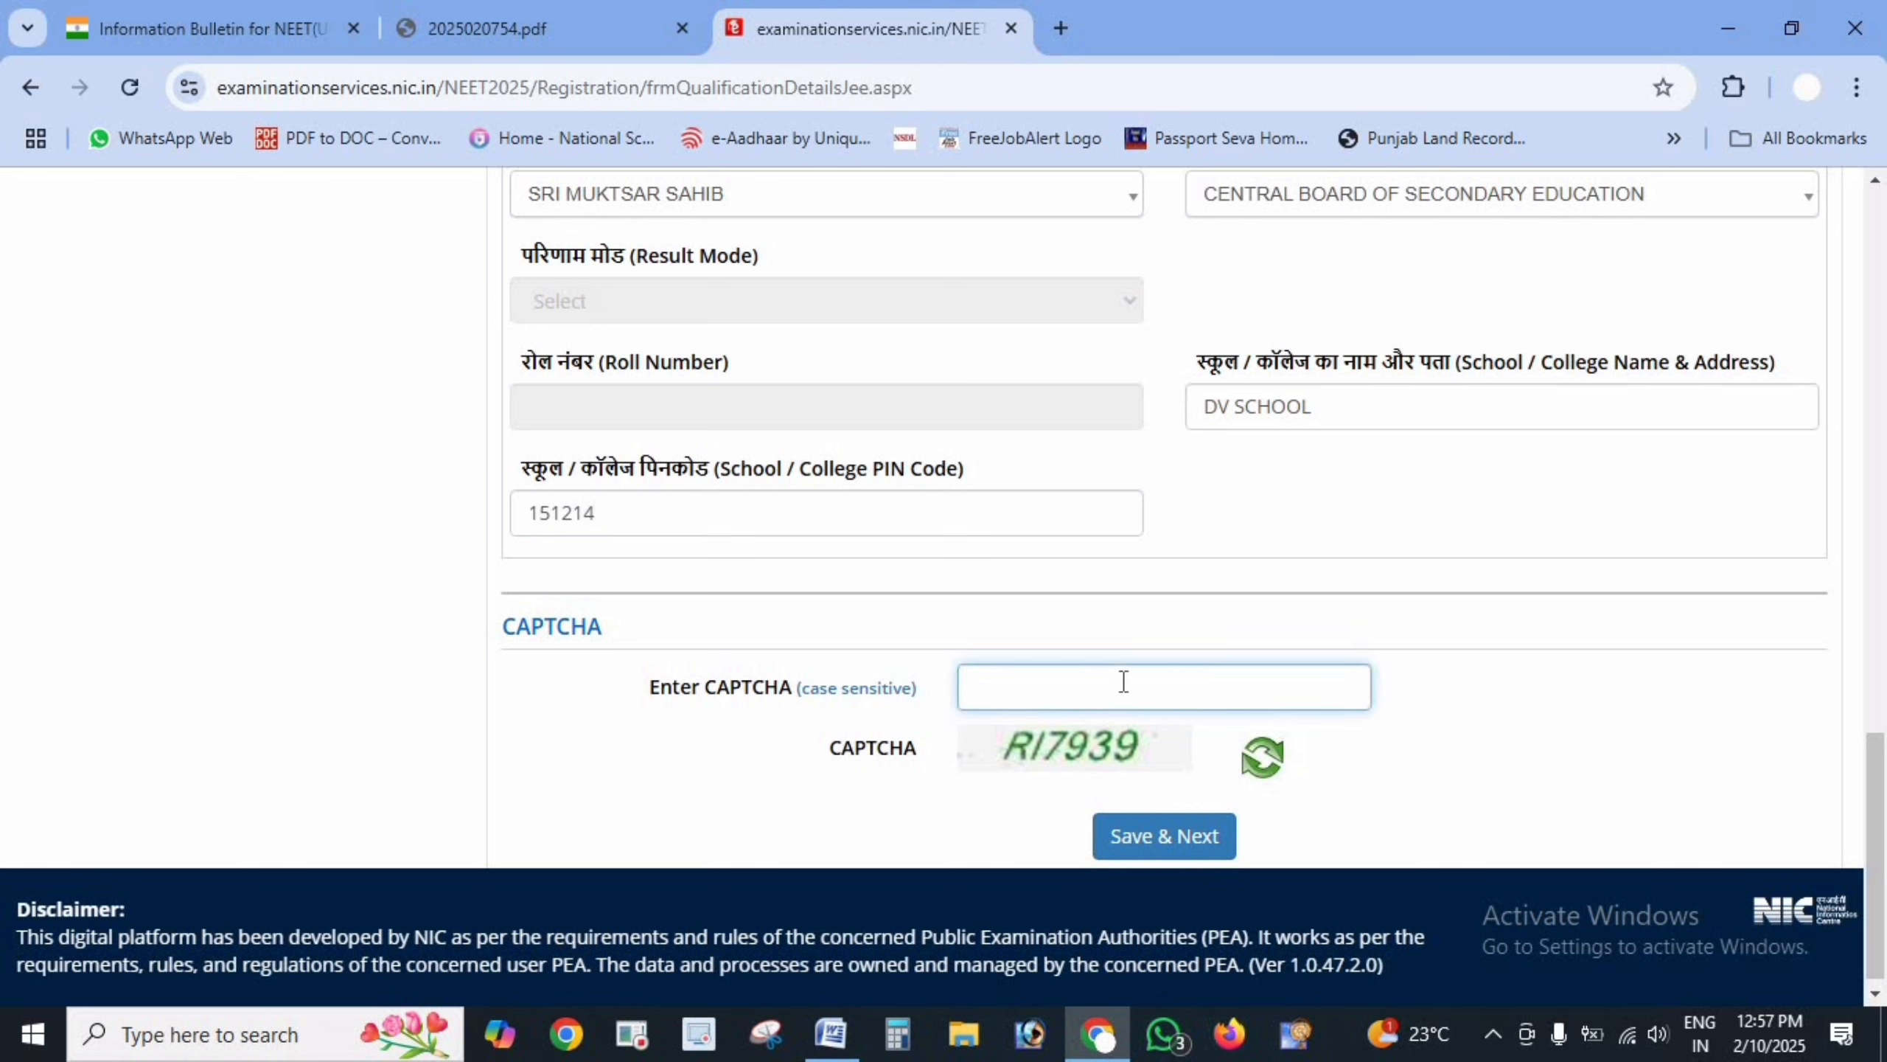
{"action": "type", "text": "RI7939"}
{"action": "left_click", "coordinate": [1185, 835]}
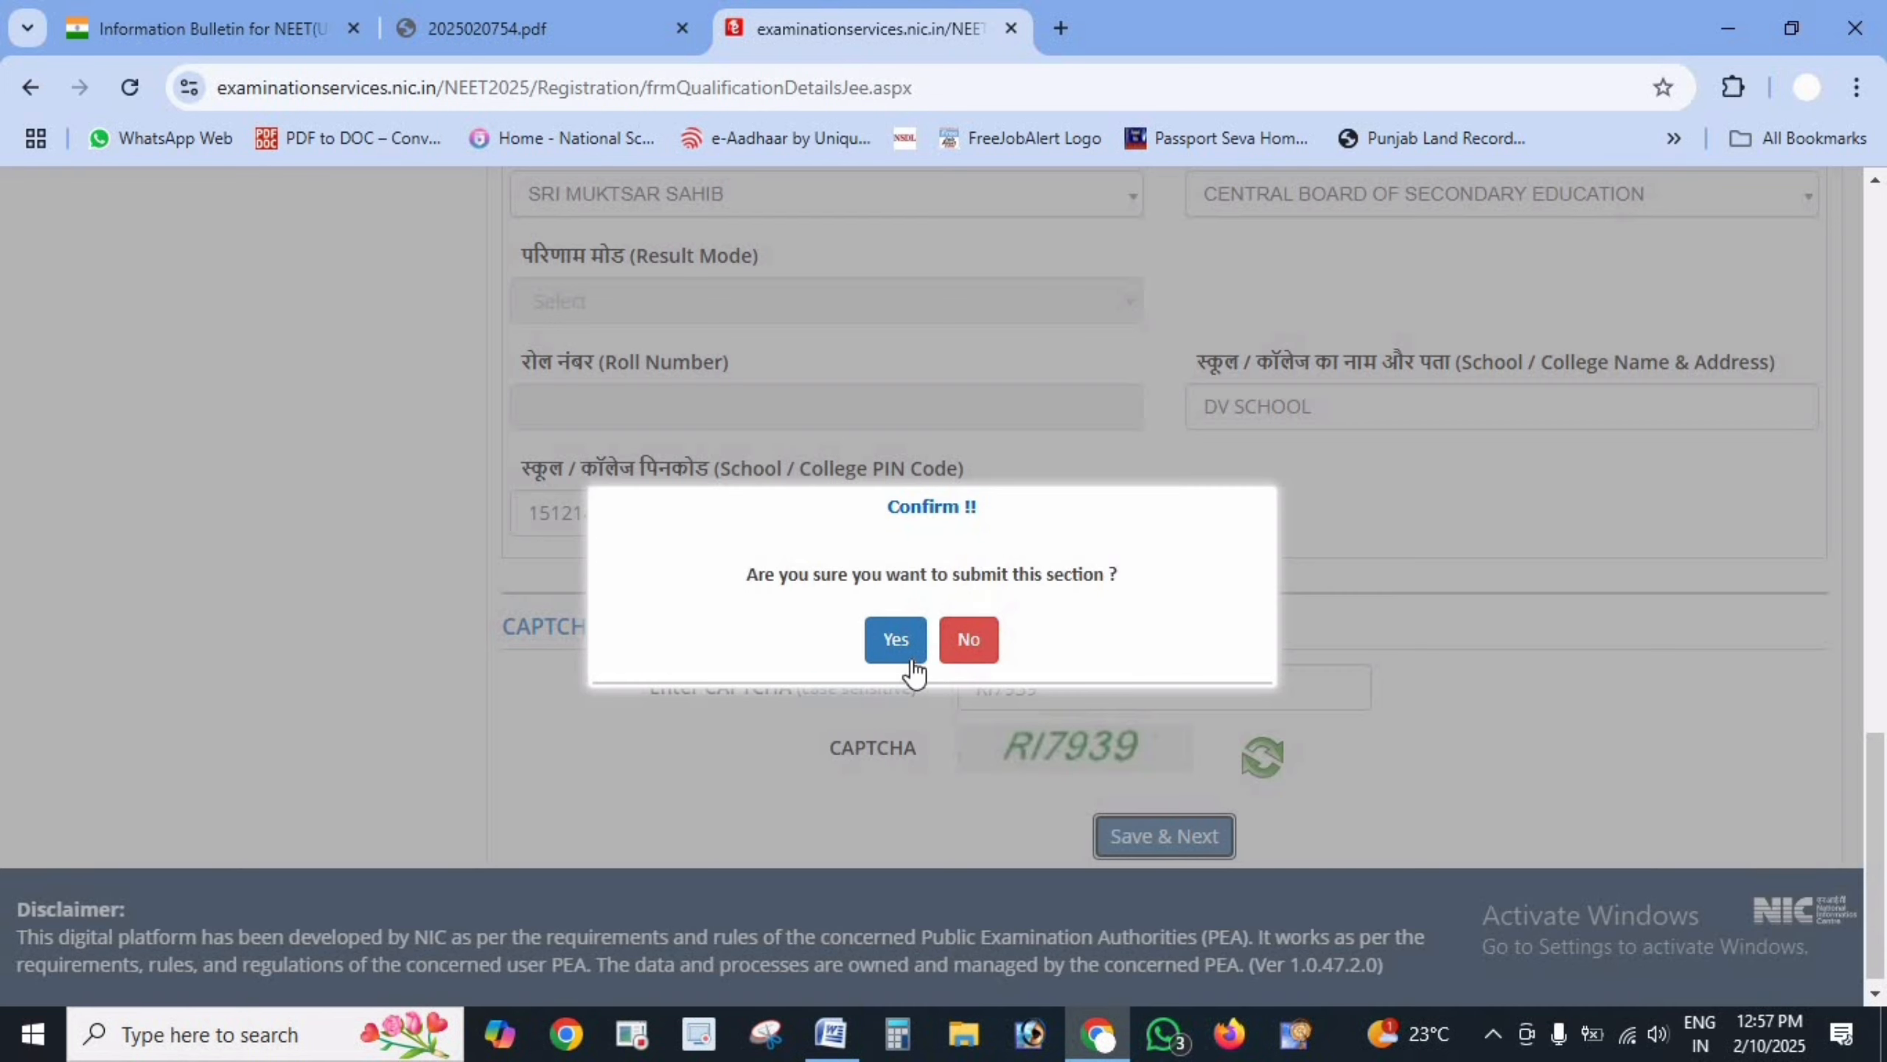
{"action": "left_click", "coordinate": [895, 638]}
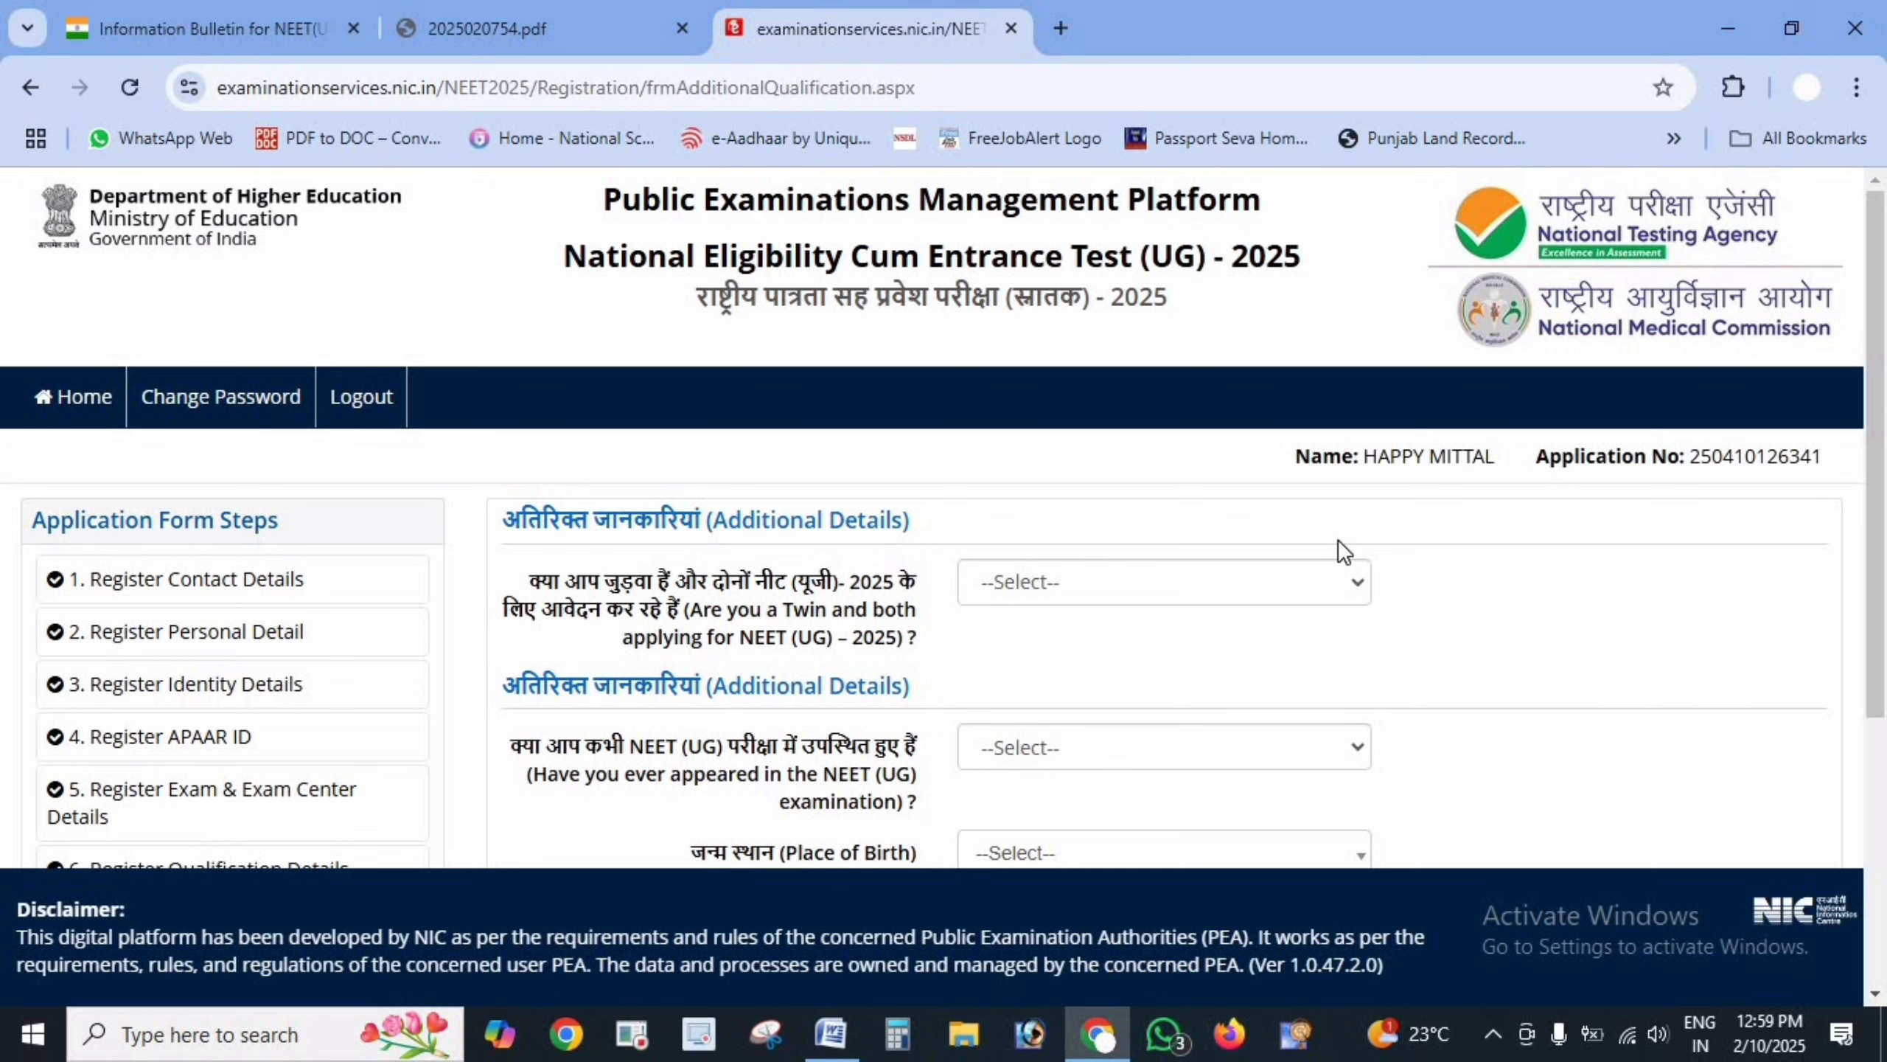
- Answer No to both the twin question and the appeared-before question
{"action": "scroll", "coordinate": [798, 580], "scroll_direction": "down", "scroll_amount": 2}
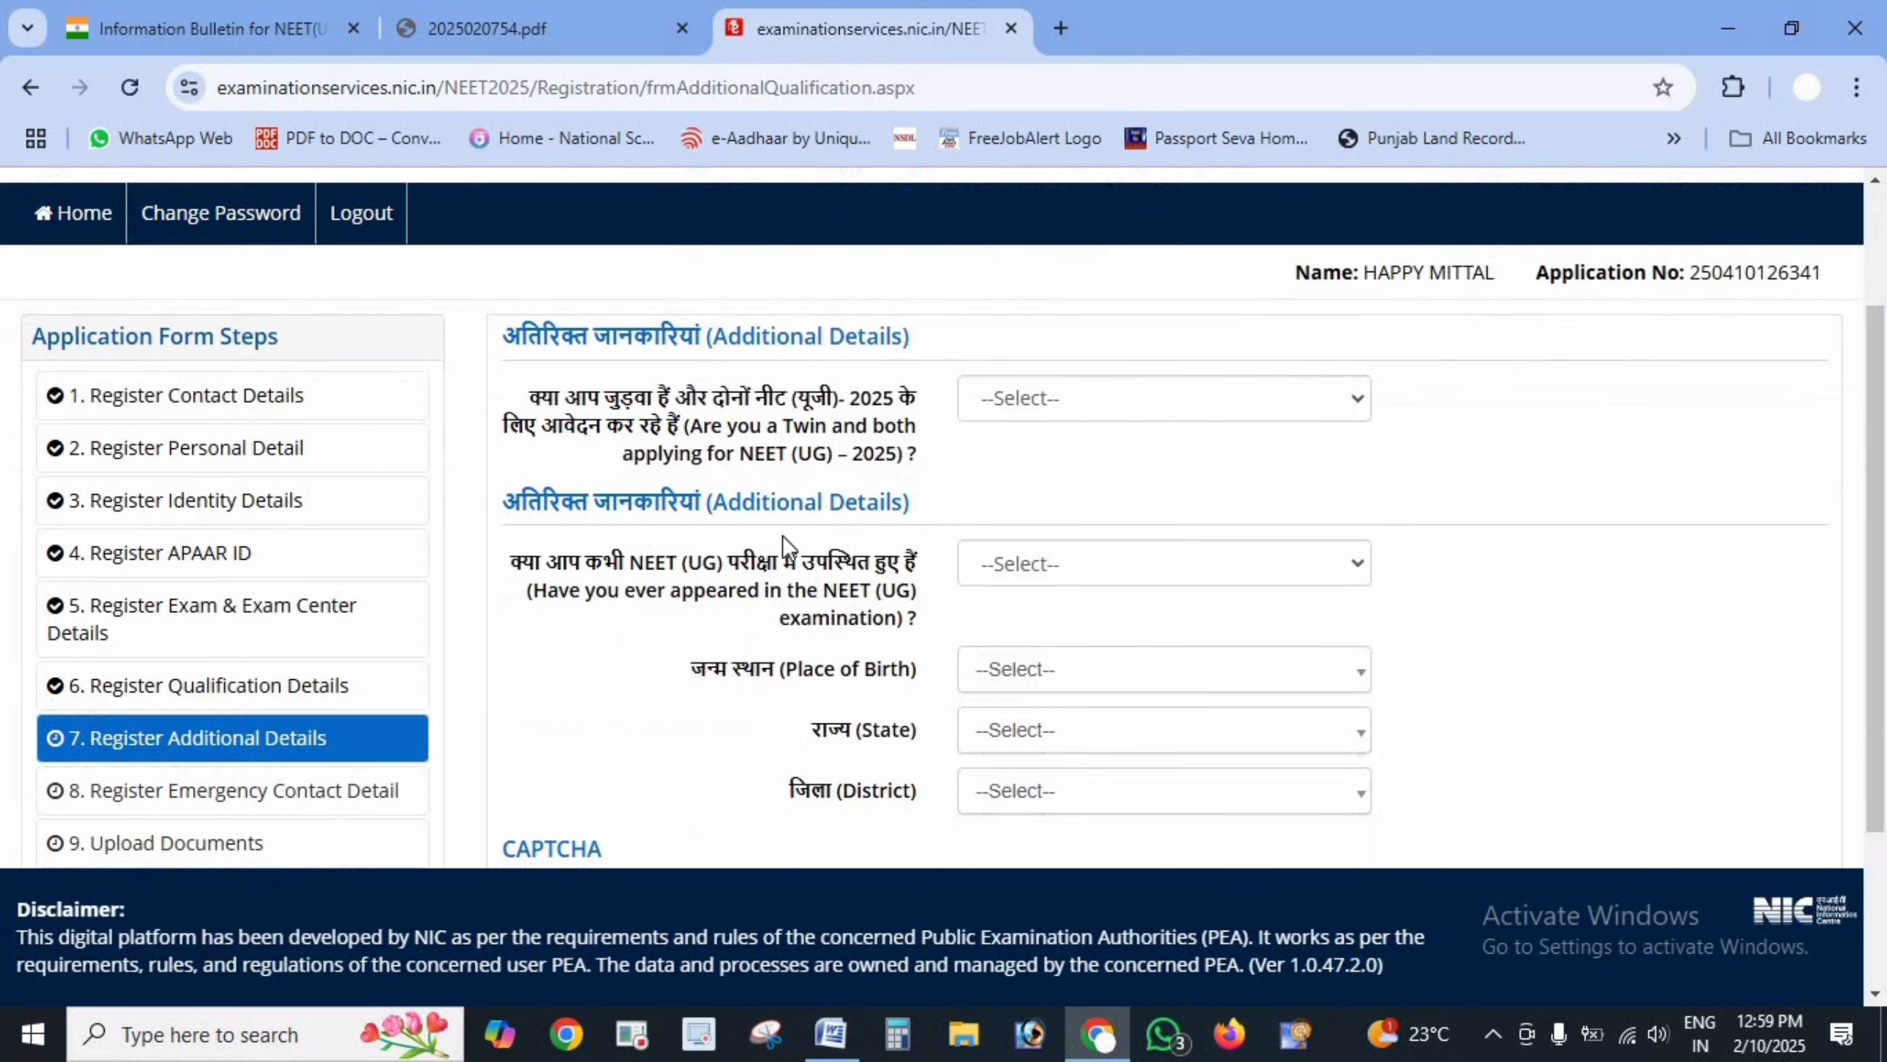
{"action": "left_click_drag", "start_coordinate": [529, 408], "coordinate": [900, 478]}
{"action": "left_click", "coordinate": [864, 437]}
{"action": "left_click", "coordinate": [1165, 395]}
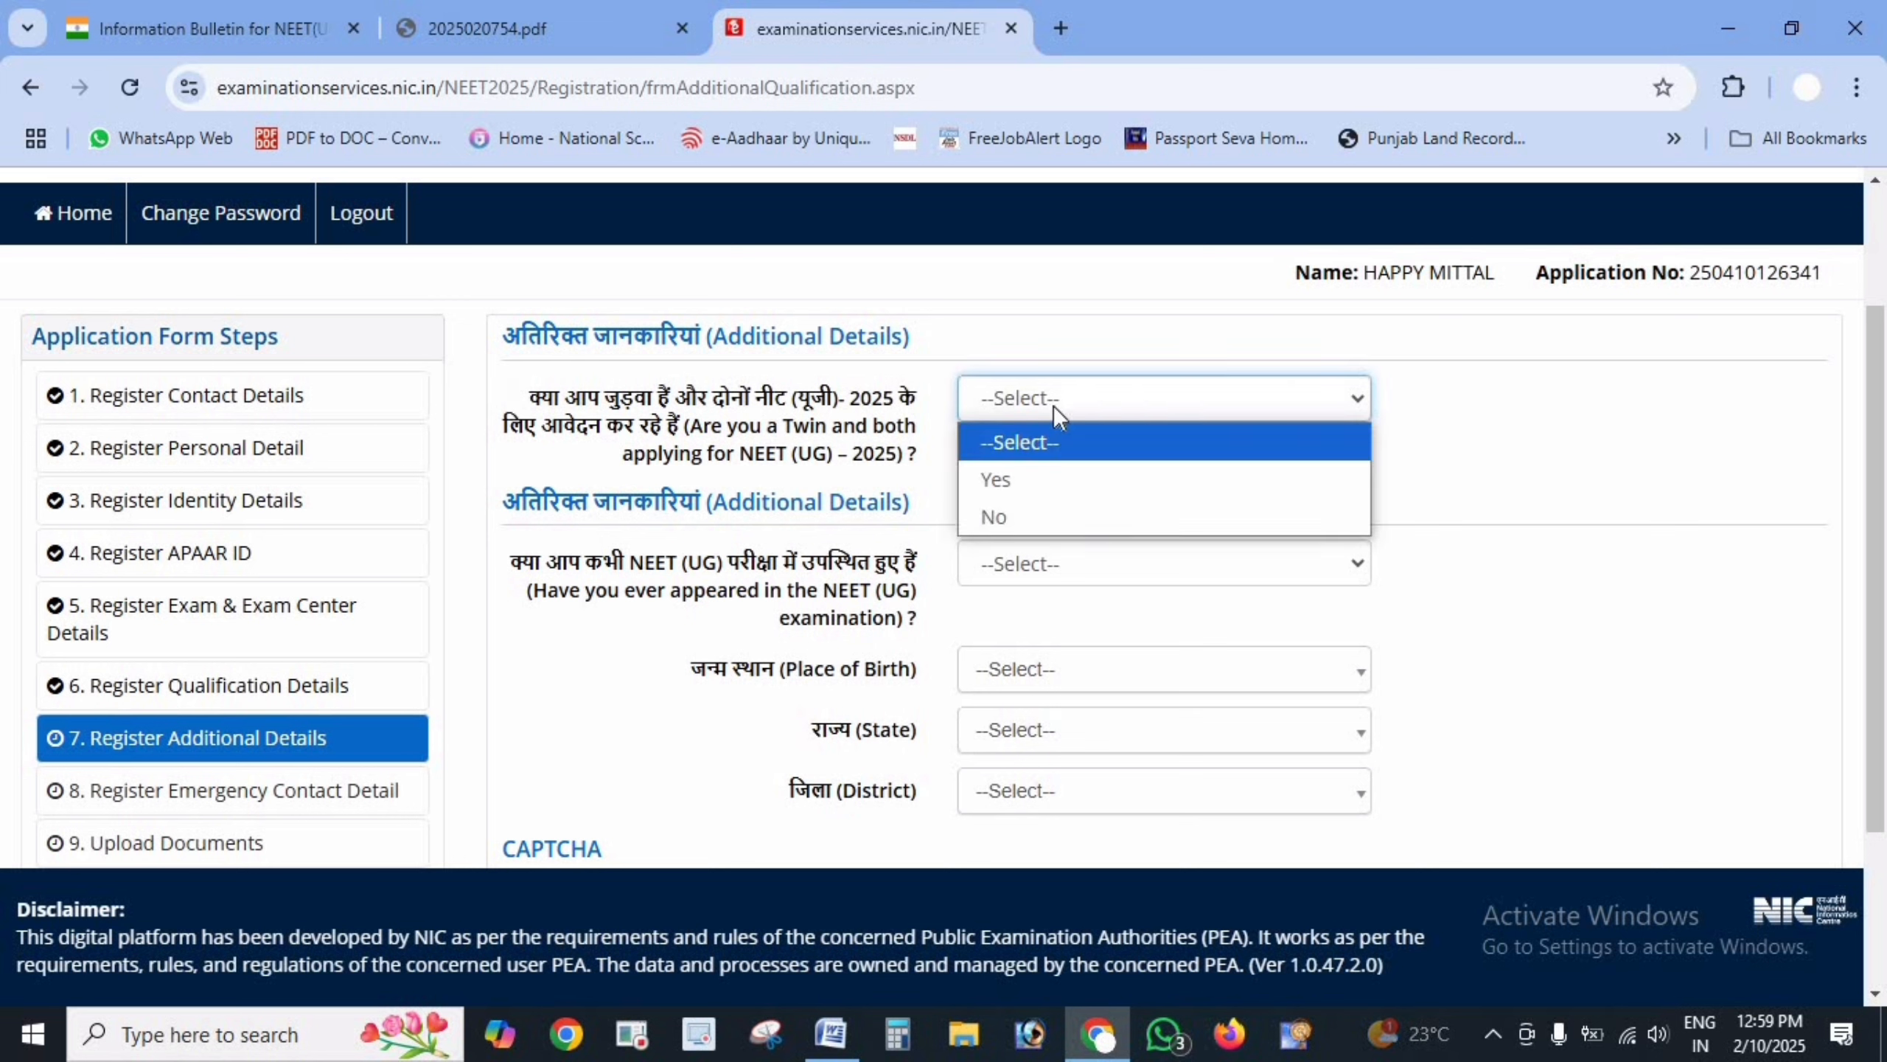
{"action": "left_click", "coordinate": [1034, 524]}
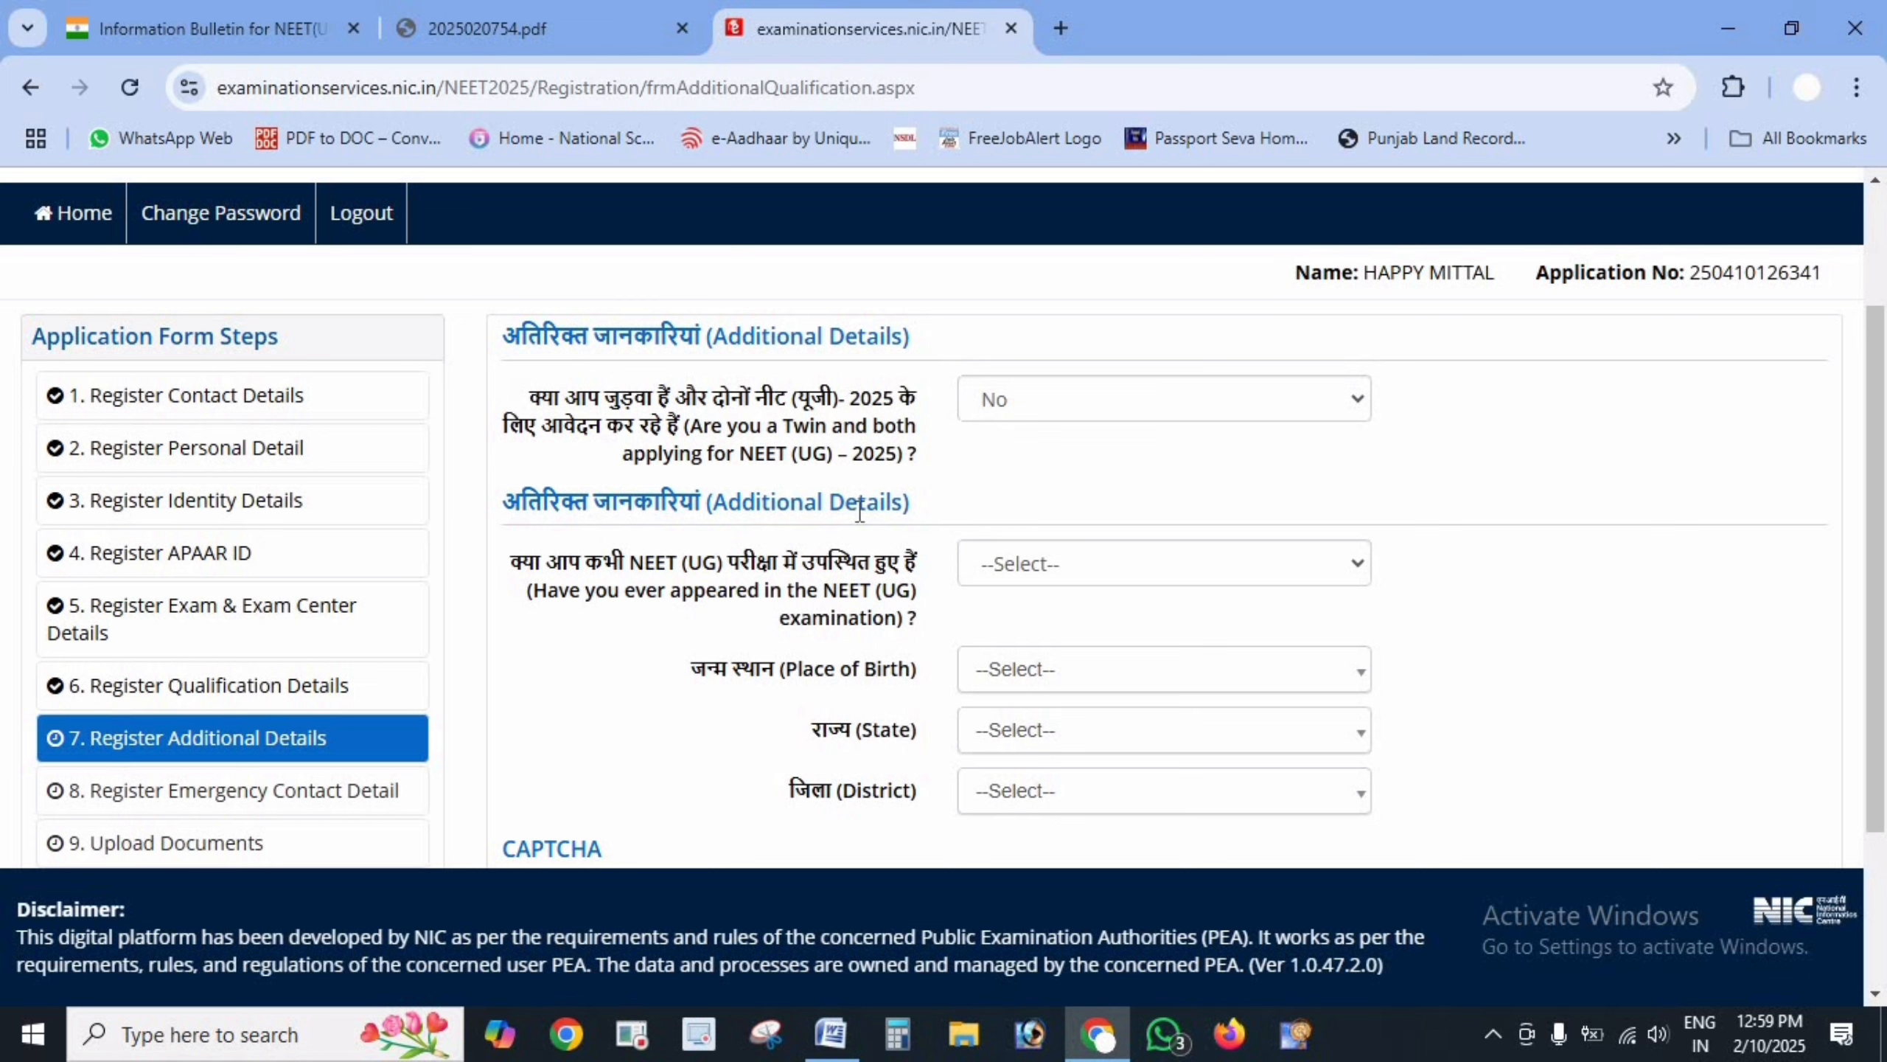
{"action": "left_click", "coordinate": [1054, 563]}
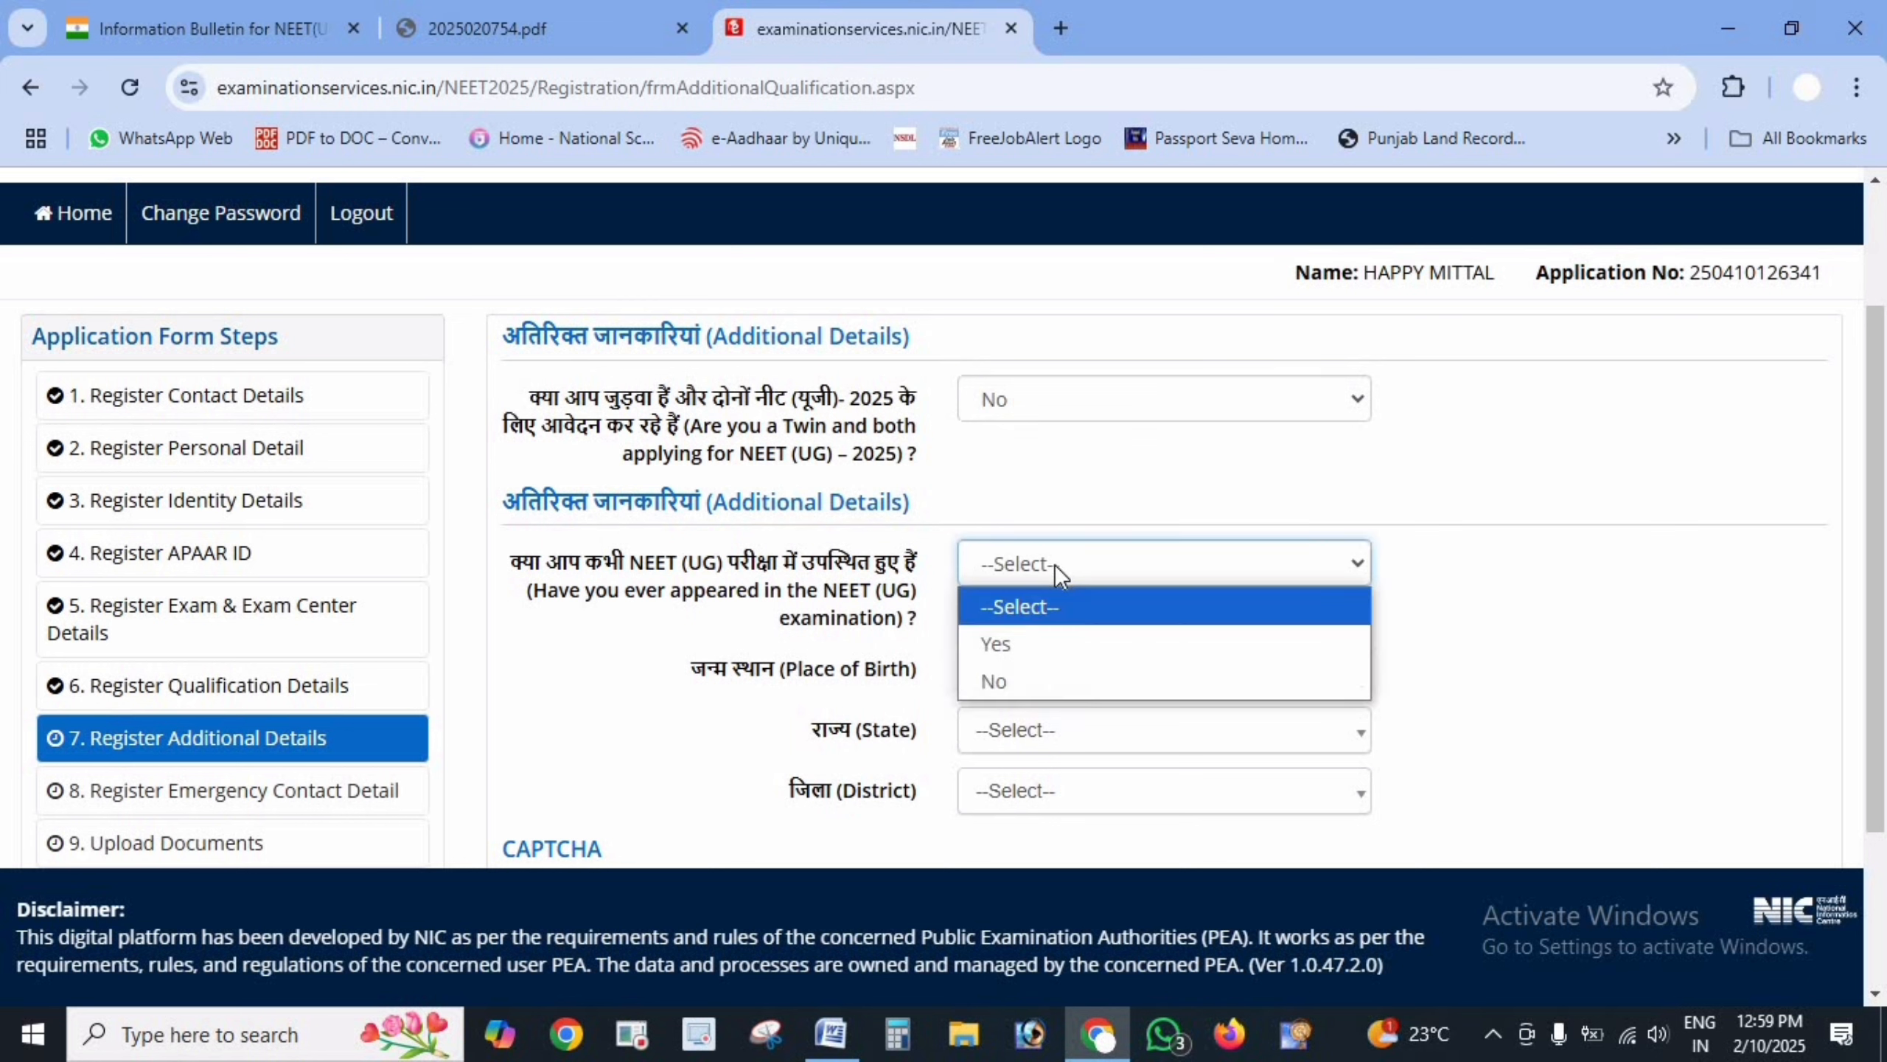
{"action": "left_click", "coordinate": [1028, 645]}
{"action": "left_click", "coordinate": [1029, 670]}
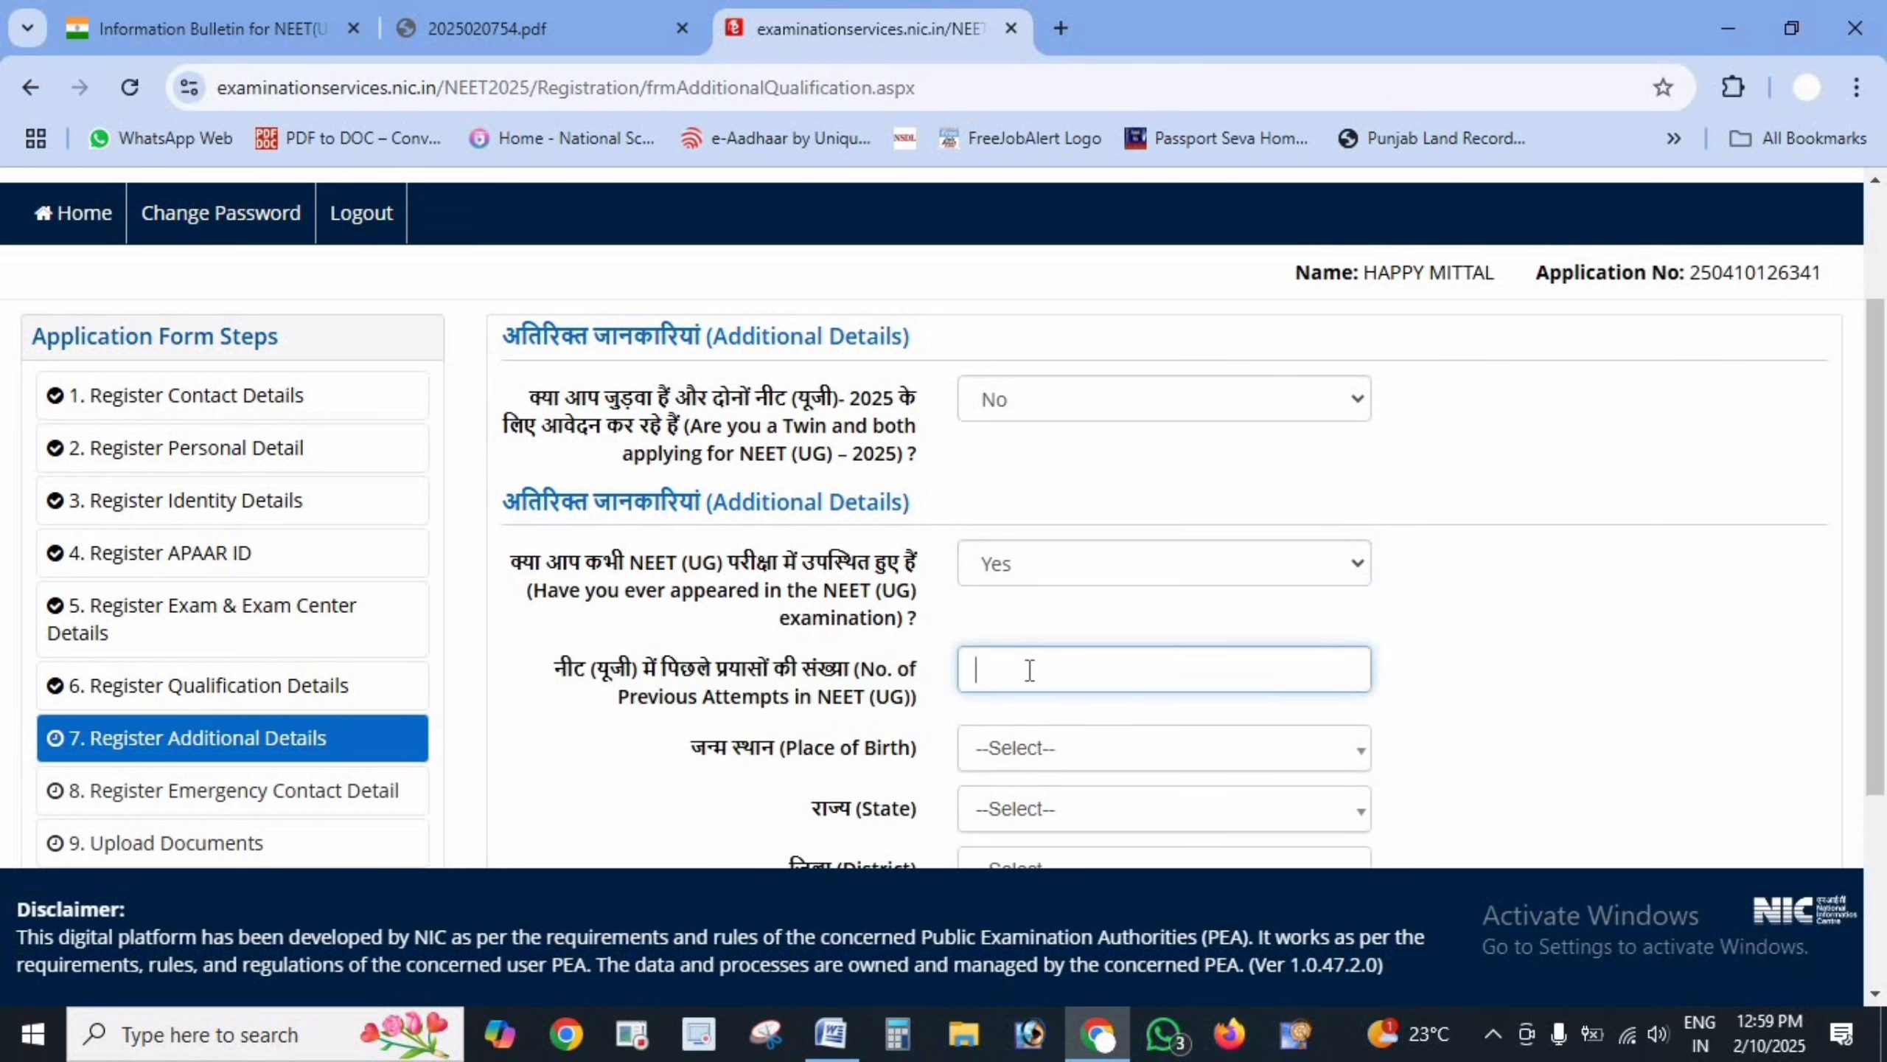
{"action": "double_click", "coordinate": [706, 691]}
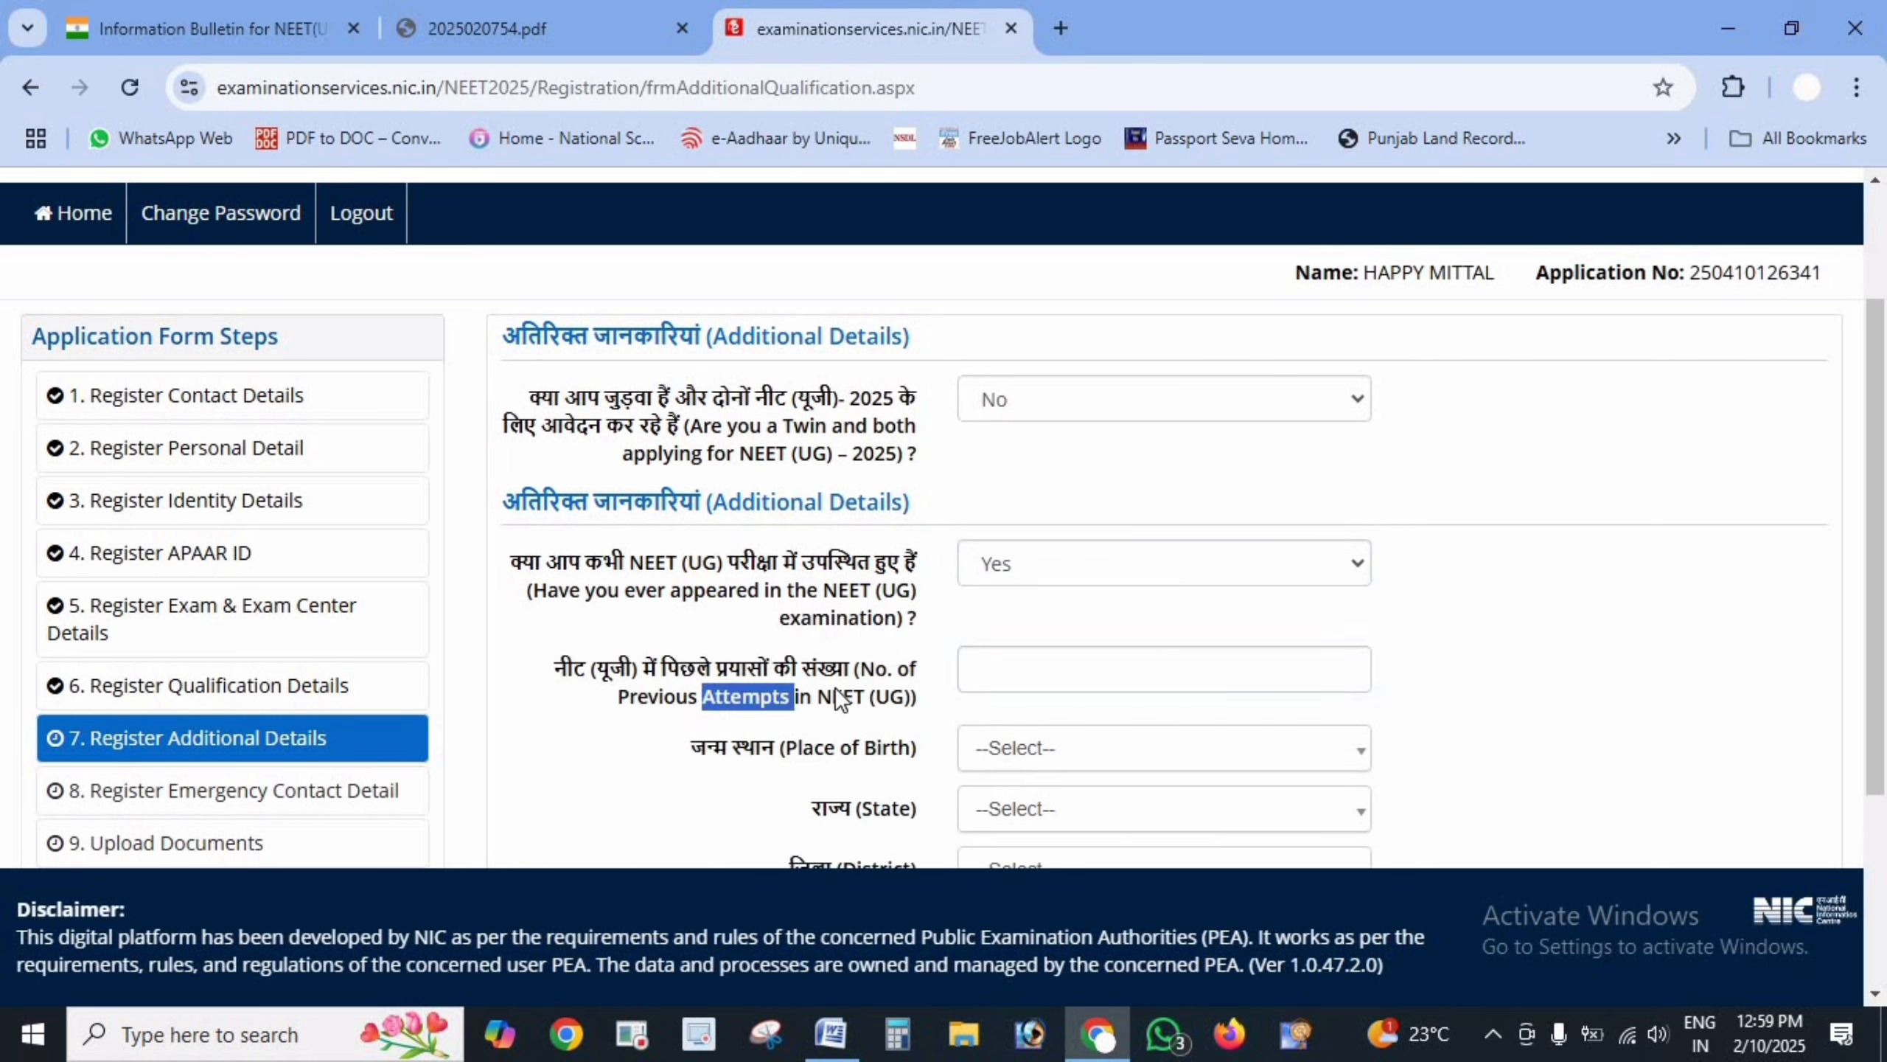
{"action": "left_click", "coordinate": [1109, 552]}
{"action": "left_click", "coordinate": [1087, 671]}
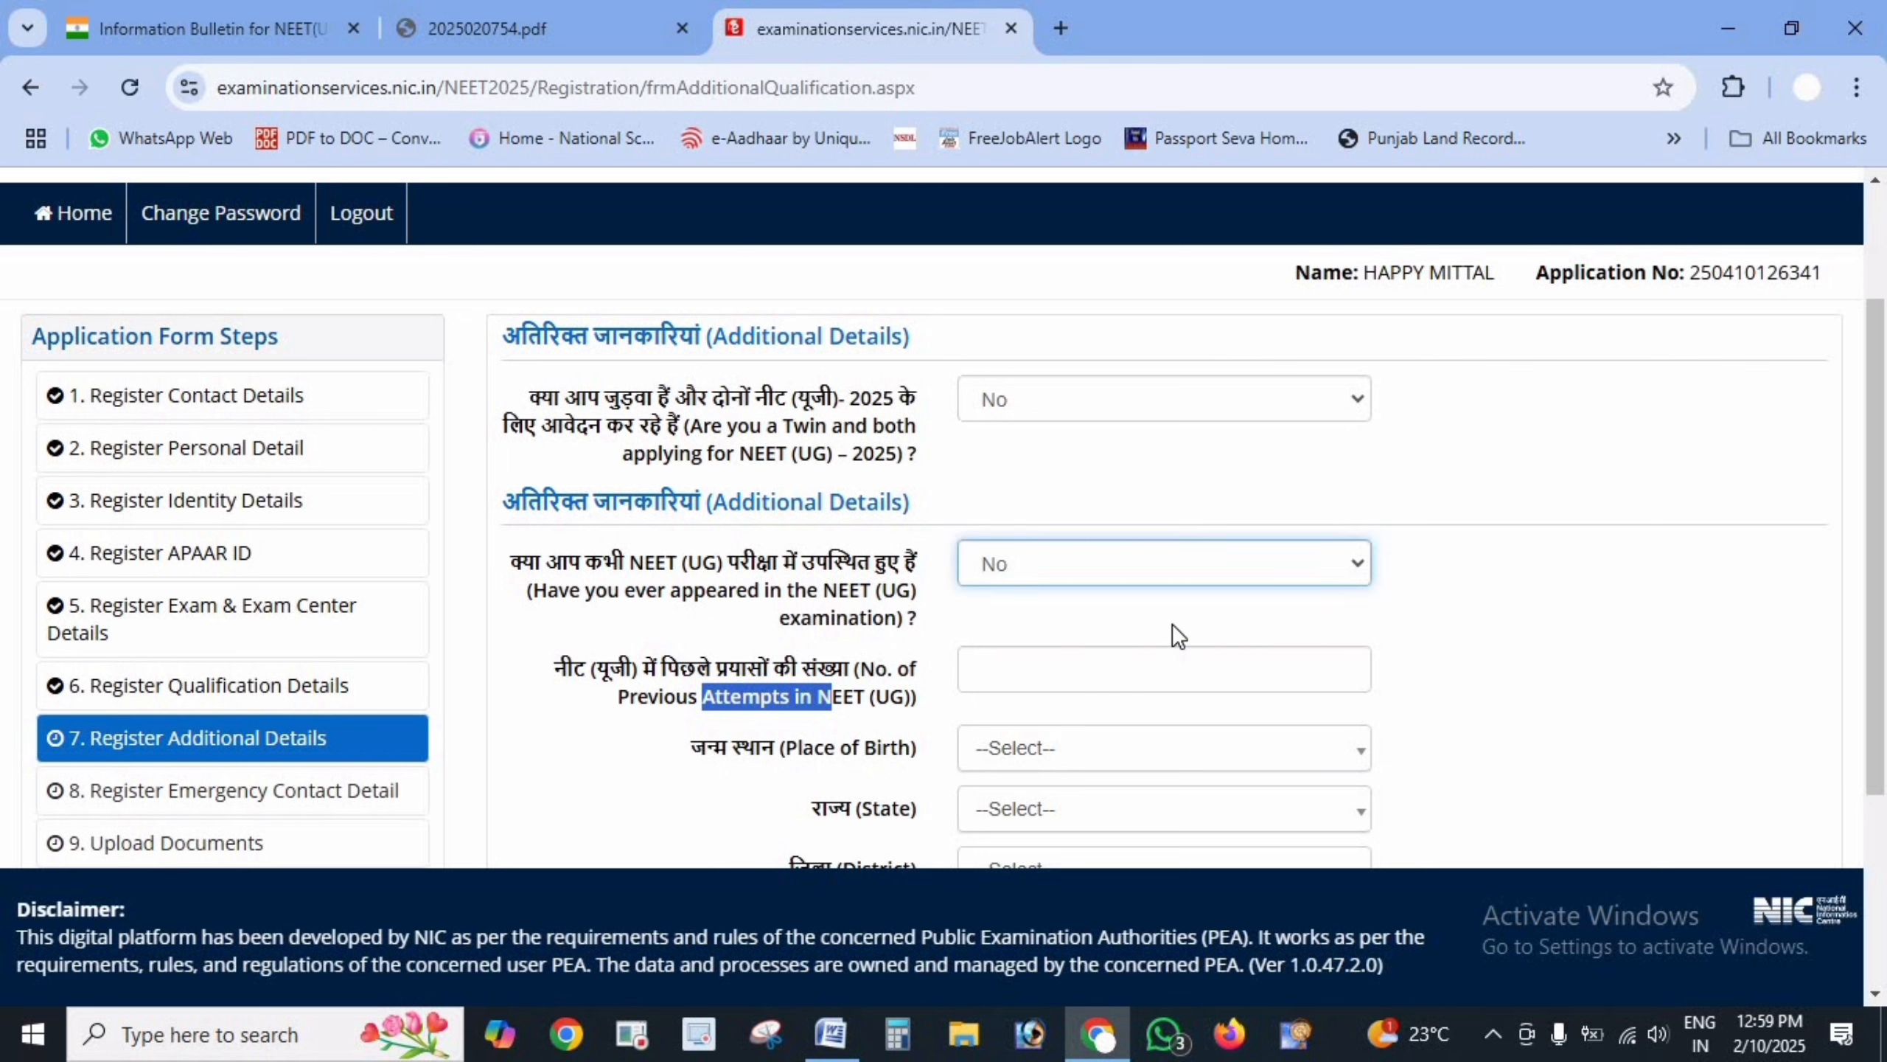
- Set the place of birth to India, state HARYANA, district SIRSA
{"action": "left_click", "coordinate": [1116, 668]}
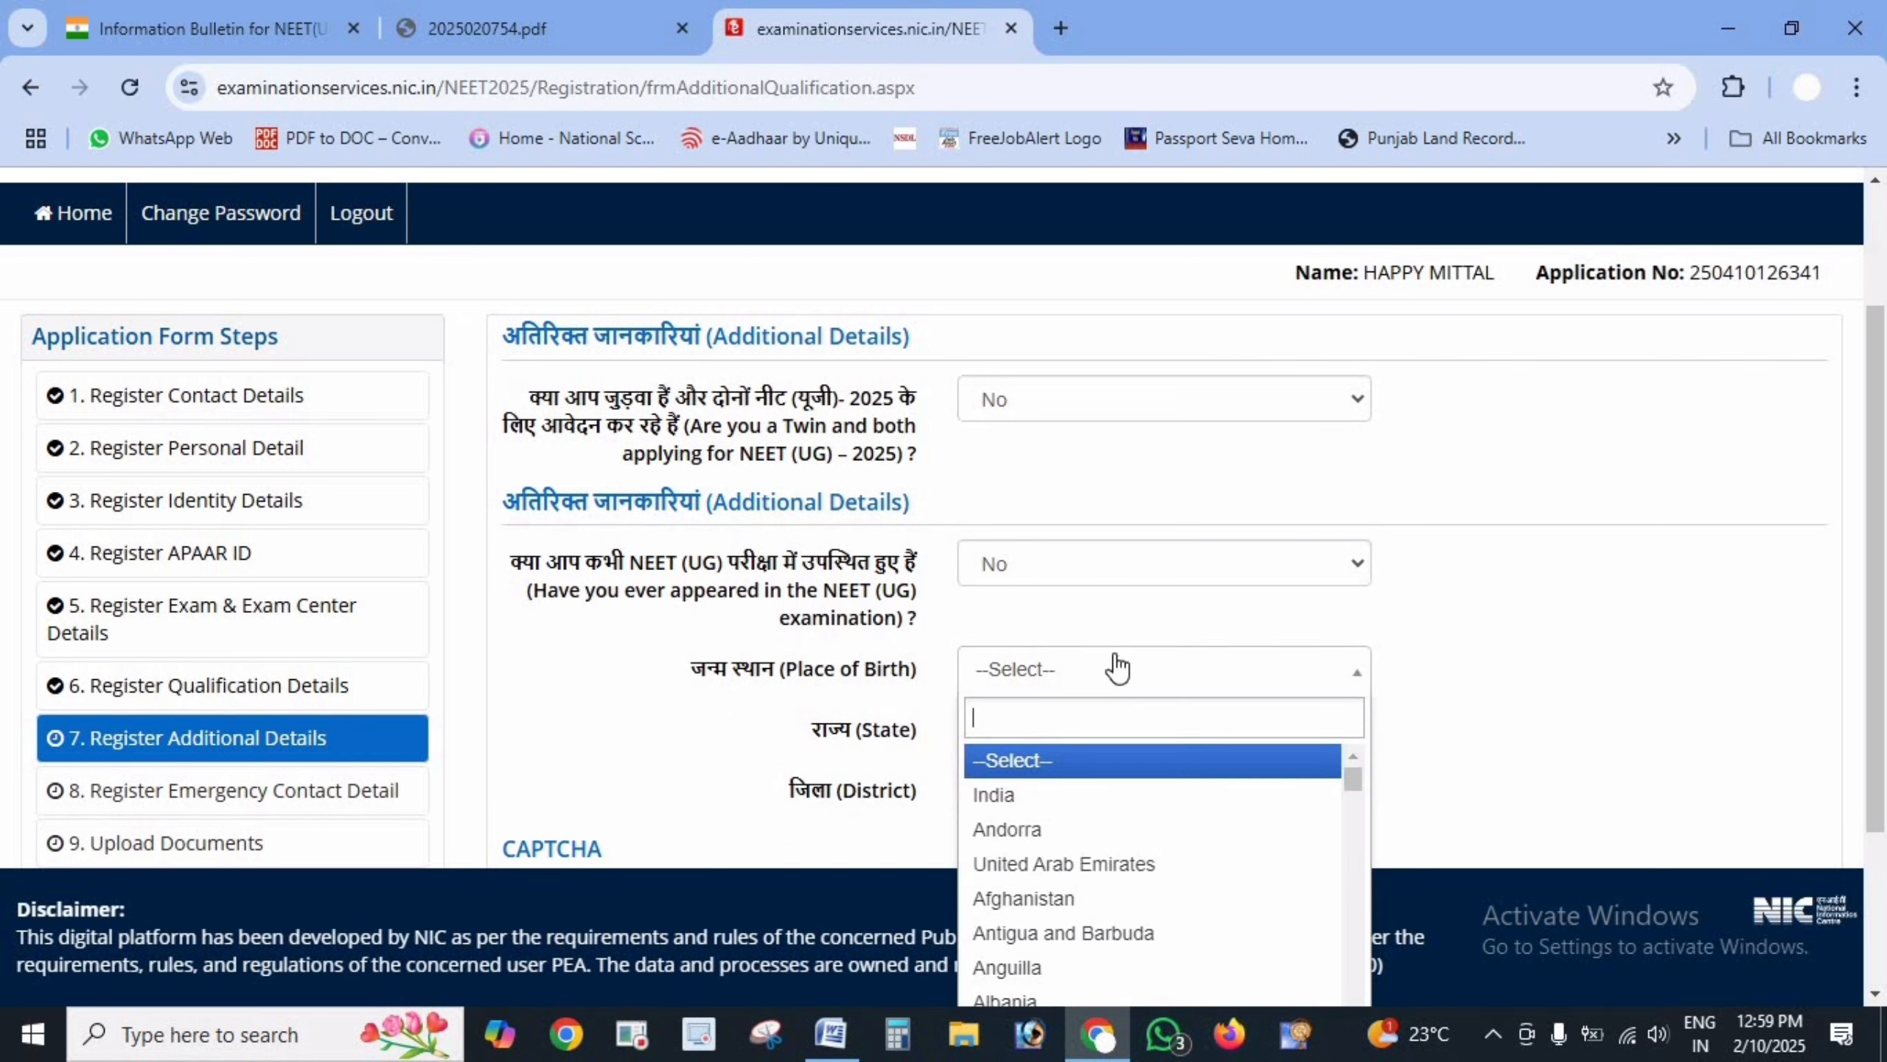
{"action": "left_click", "coordinate": [1069, 797]}
{"action": "left_click", "coordinate": [1097, 732]}
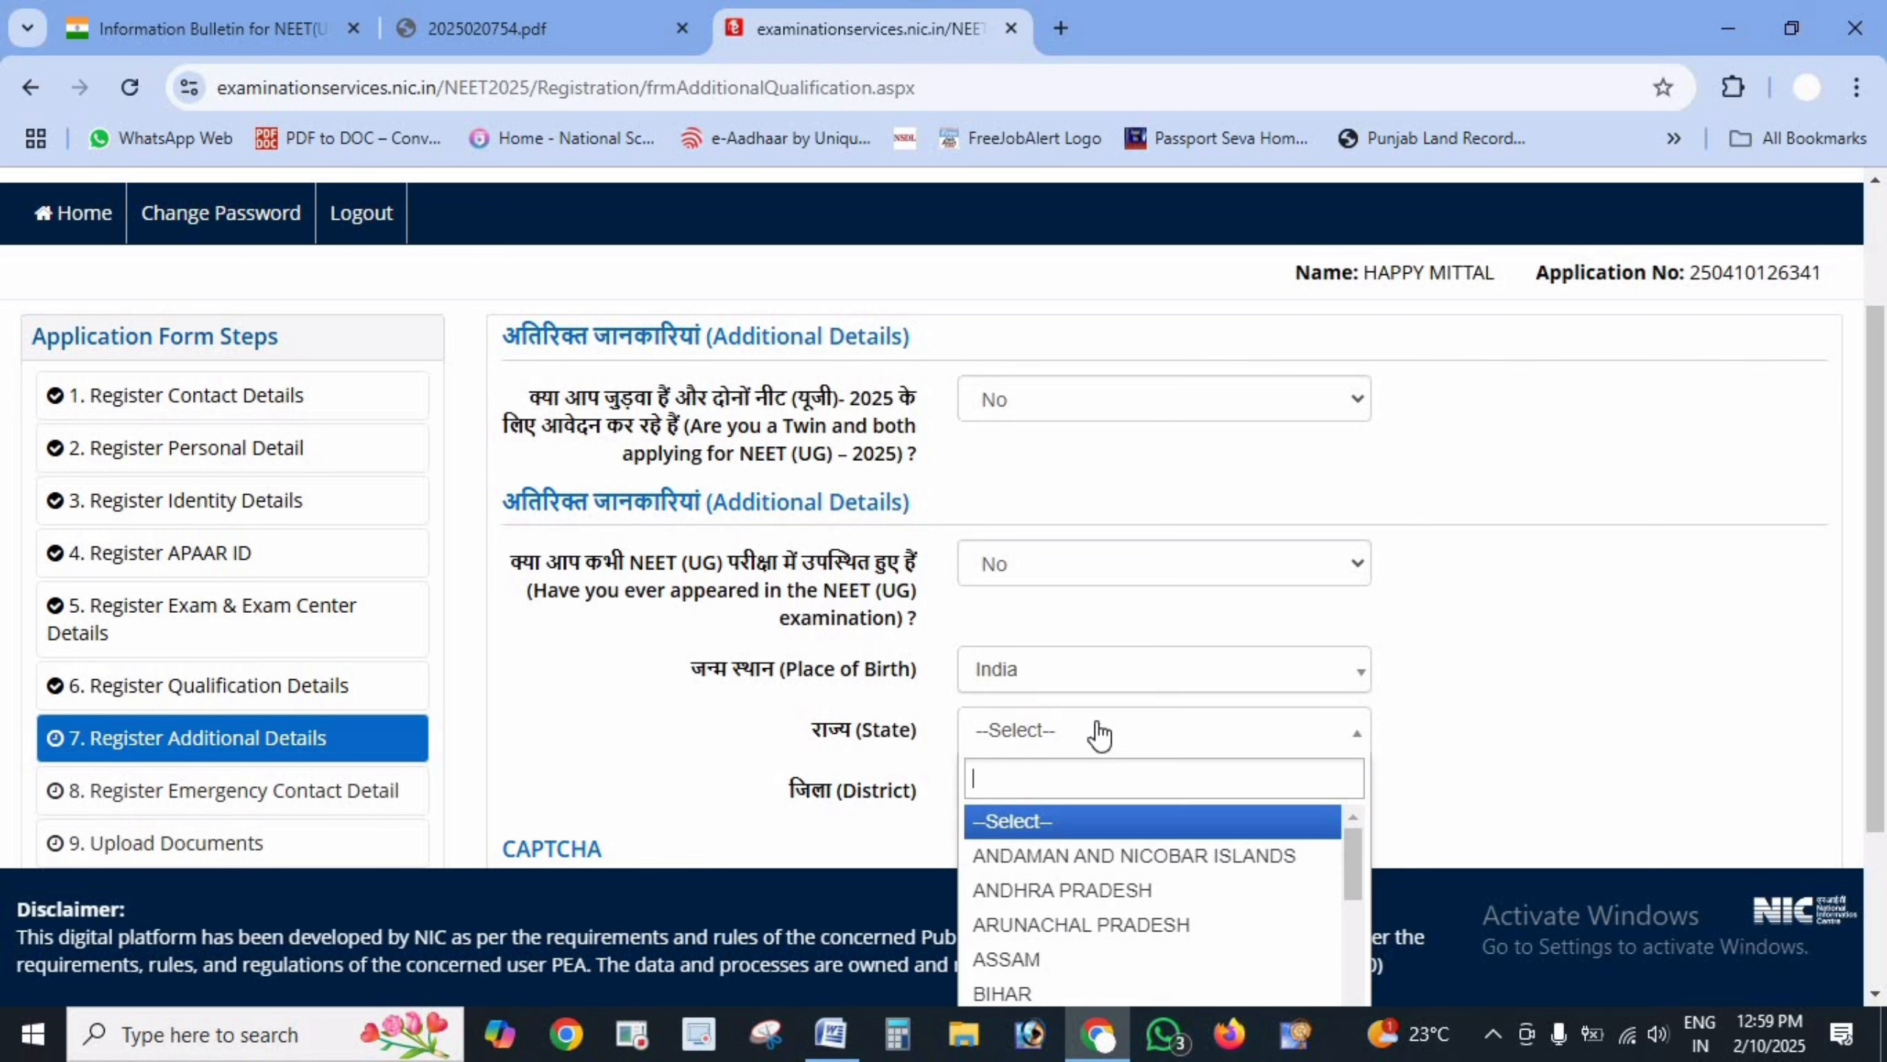
{"action": "scroll", "coordinate": [1044, 906], "scroll_direction": "down", "scroll_amount": 10}
{"action": "scroll", "coordinate": [1055, 908], "scroll_direction": "up", "scroll_amount": 2}
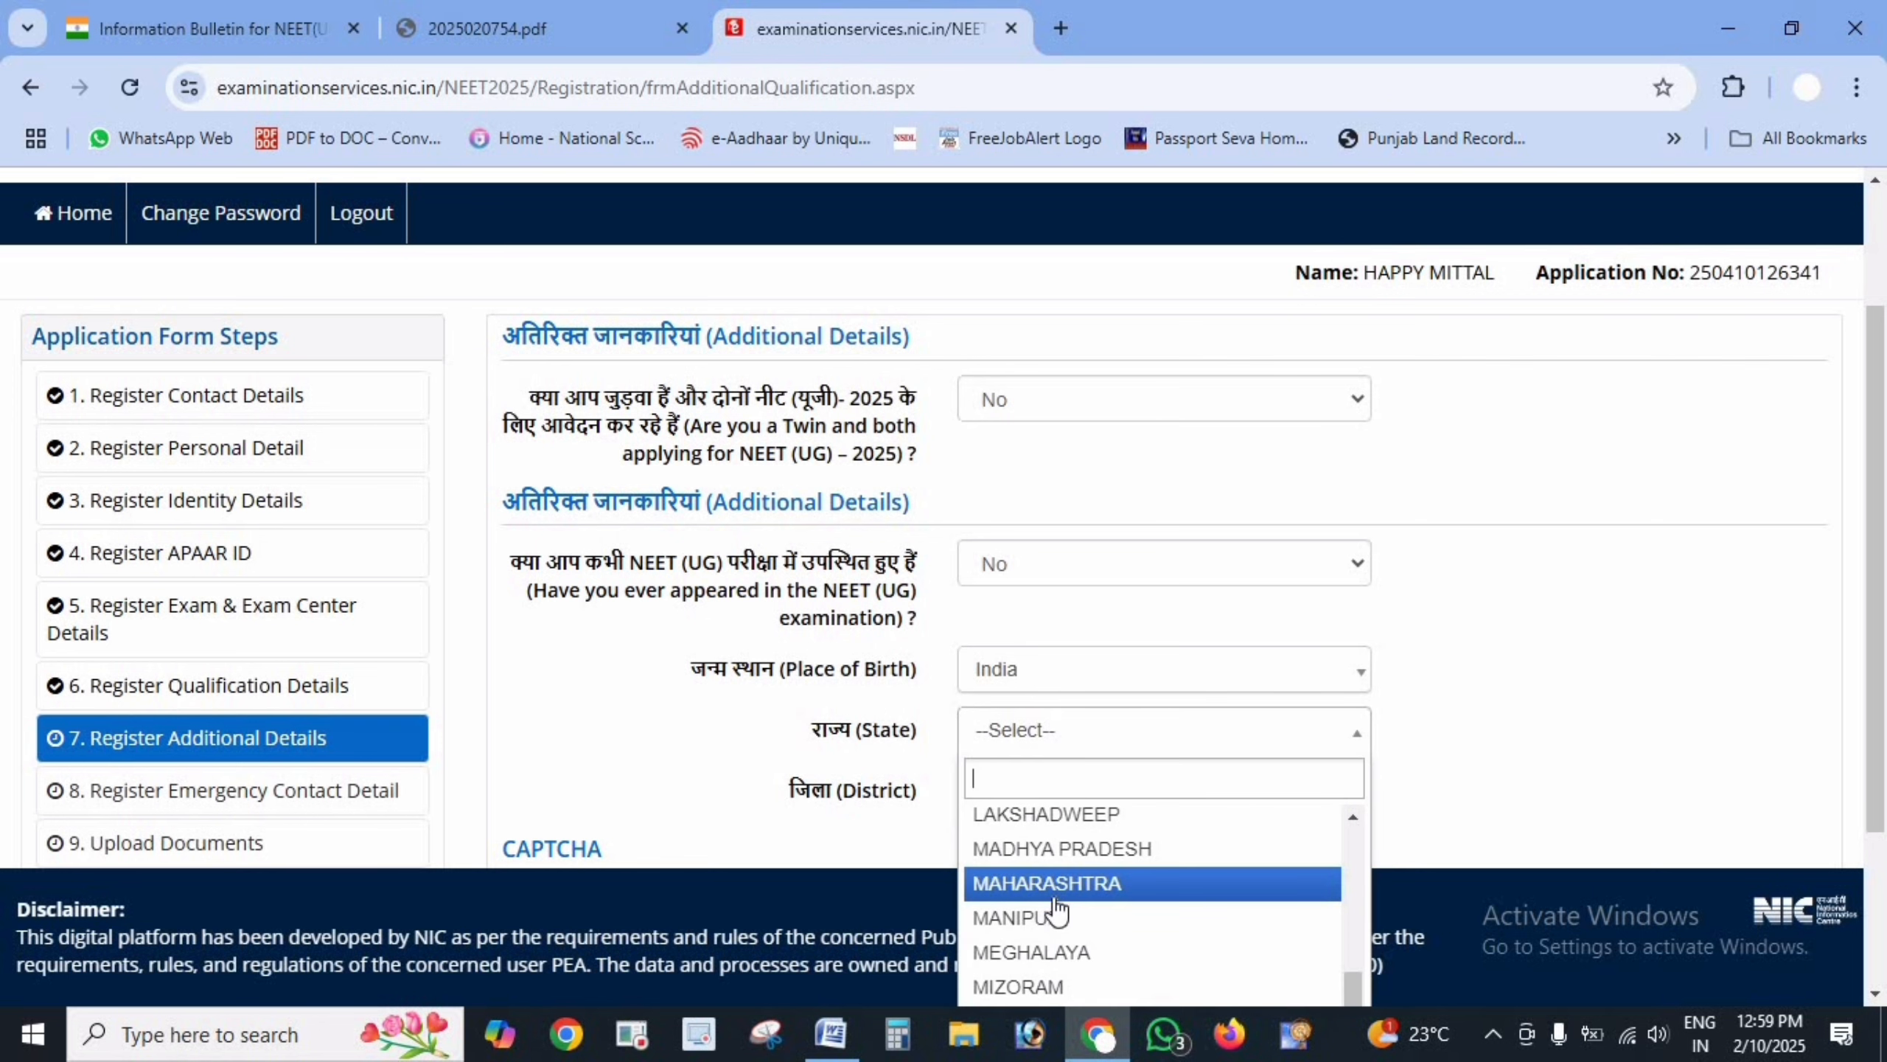
{"action": "scroll", "coordinate": [1055, 909], "scroll_direction": "up", "scroll_amount": 3}
{"action": "left_click", "coordinate": [1057, 939]}
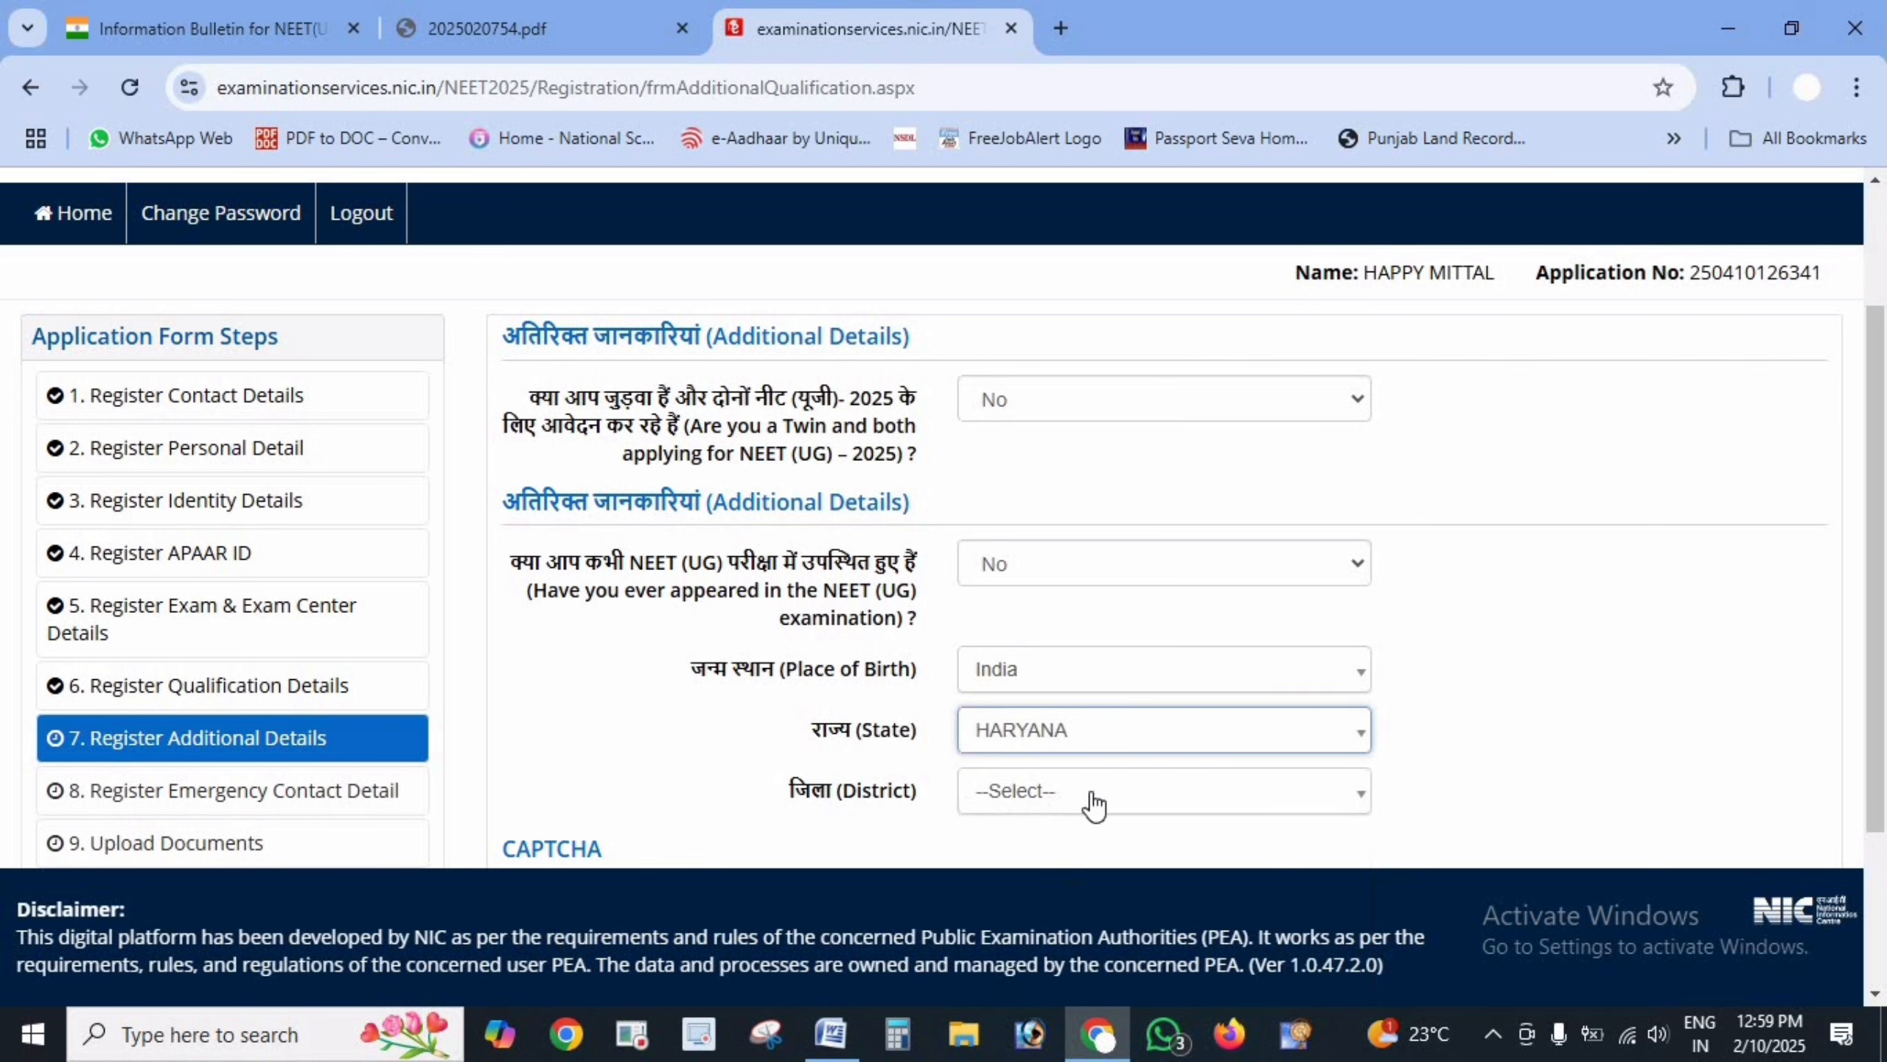
{"action": "left_click", "coordinate": [1083, 793]}
{"action": "scroll", "coordinate": [1044, 955], "scroll_direction": "down", "scroll_amount": 5}
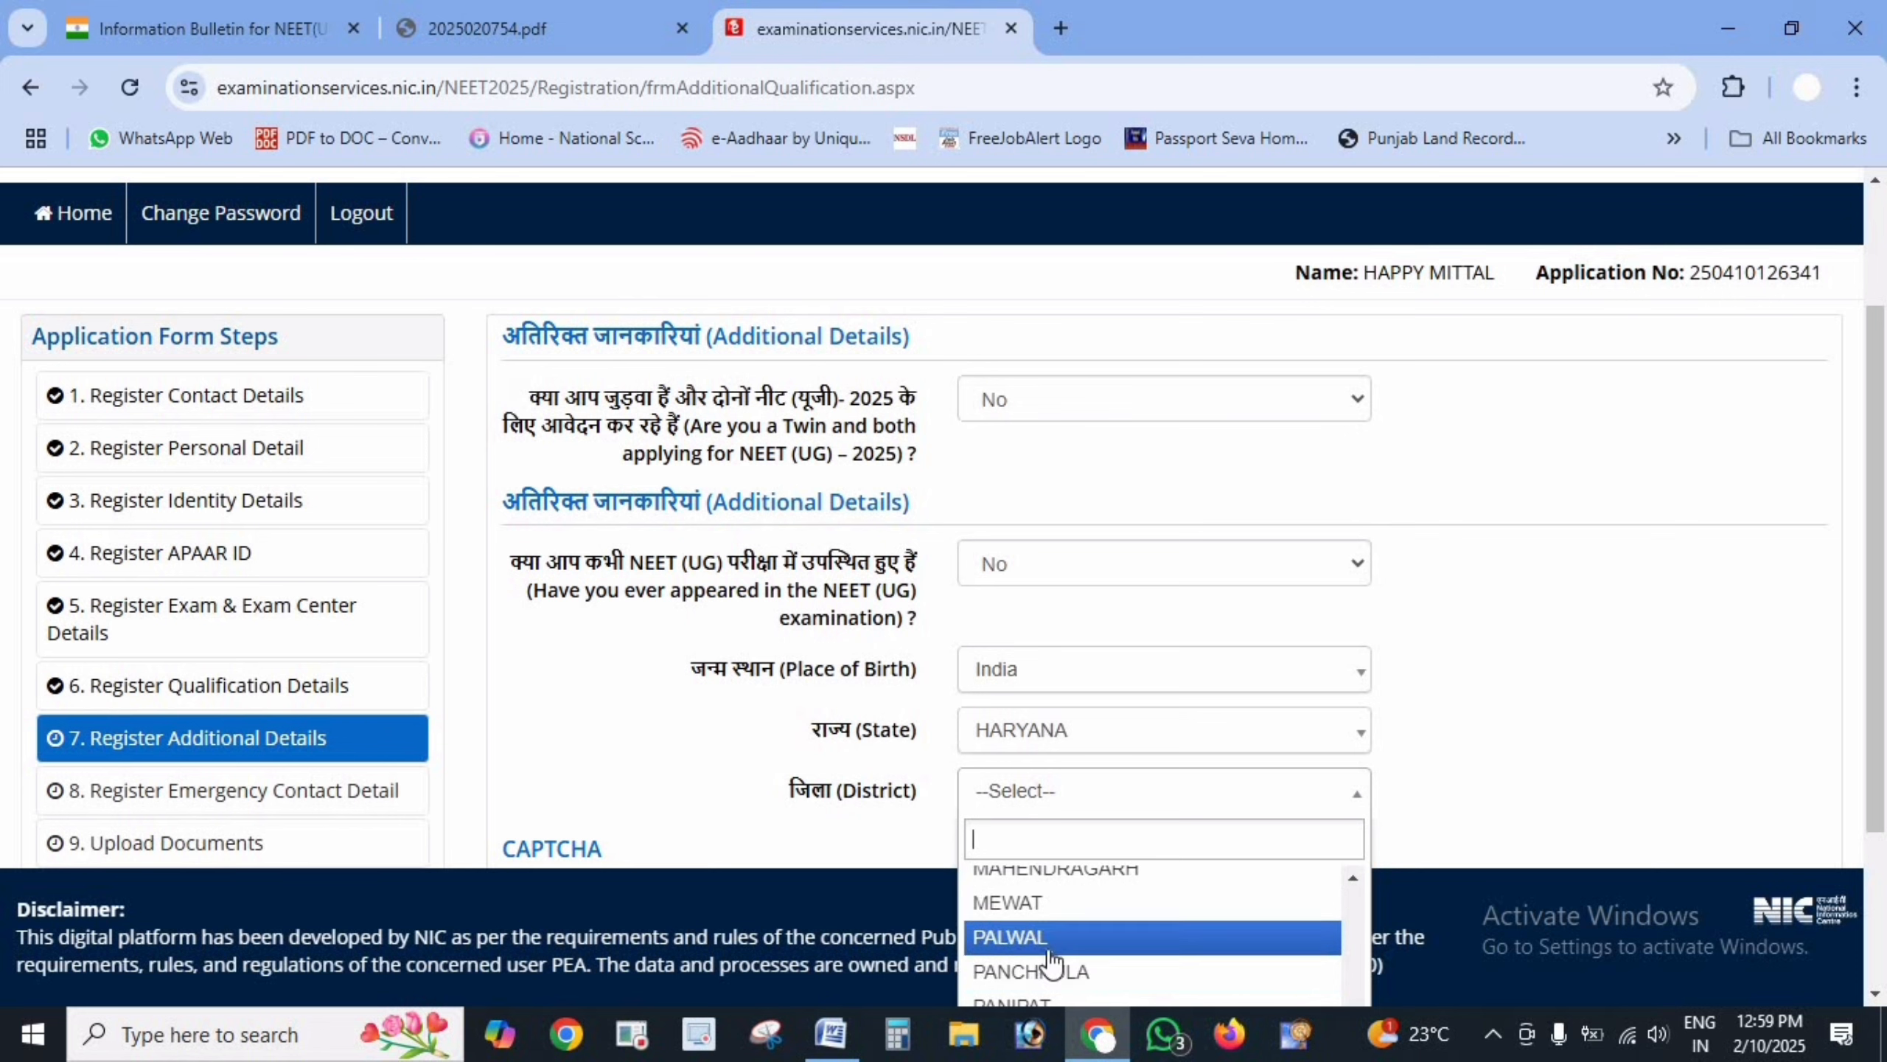
{"action": "scroll", "coordinate": [1454, 767], "scroll_direction": "down", "scroll_amount": 2}
{"action": "left_click", "coordinate": [1003, 924]}
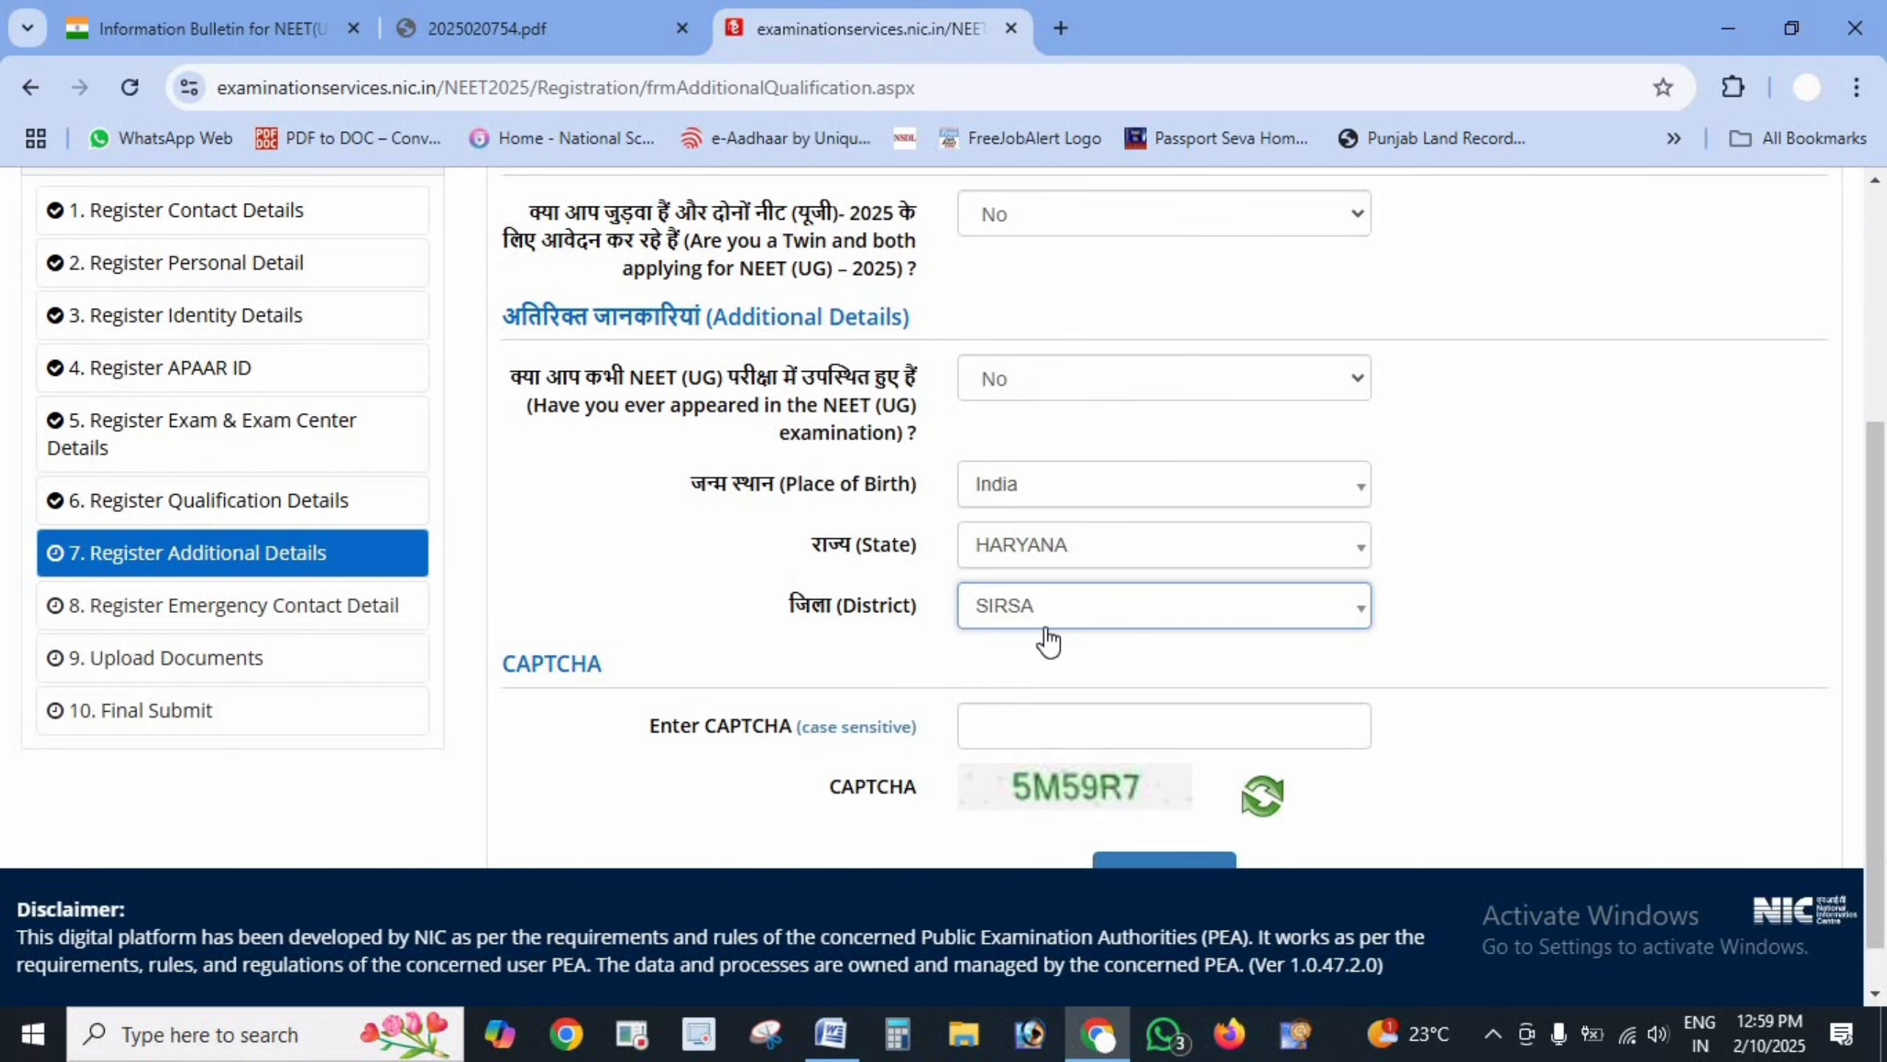
- Enter the CAPTCHA and save the additional details, confirming with Yes
{"action": "left_click", "coordinate": [1088, 725]}
{"action": "scroll", "coordinate": [1152, 787], "scroll_direction": "down", "scroll_amount": 1}
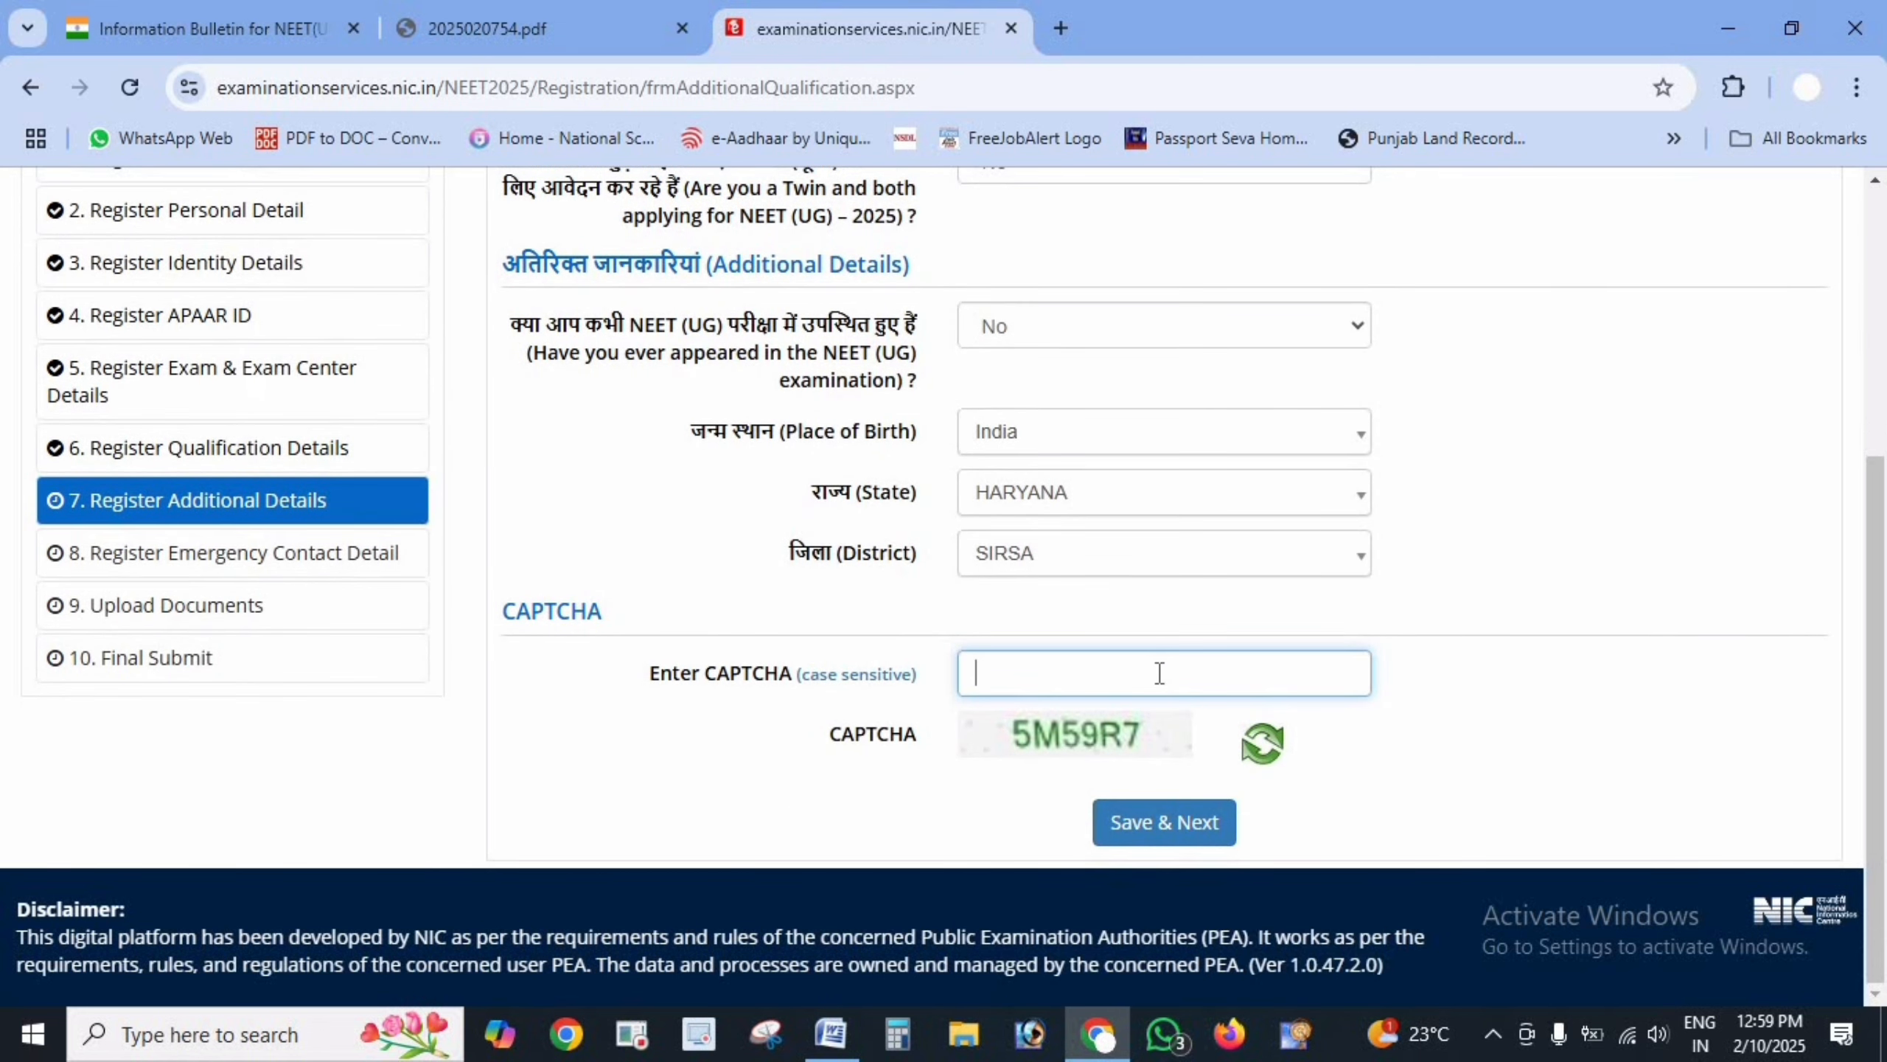
{"action": "left_click", "coordinate": [1216, 826]}
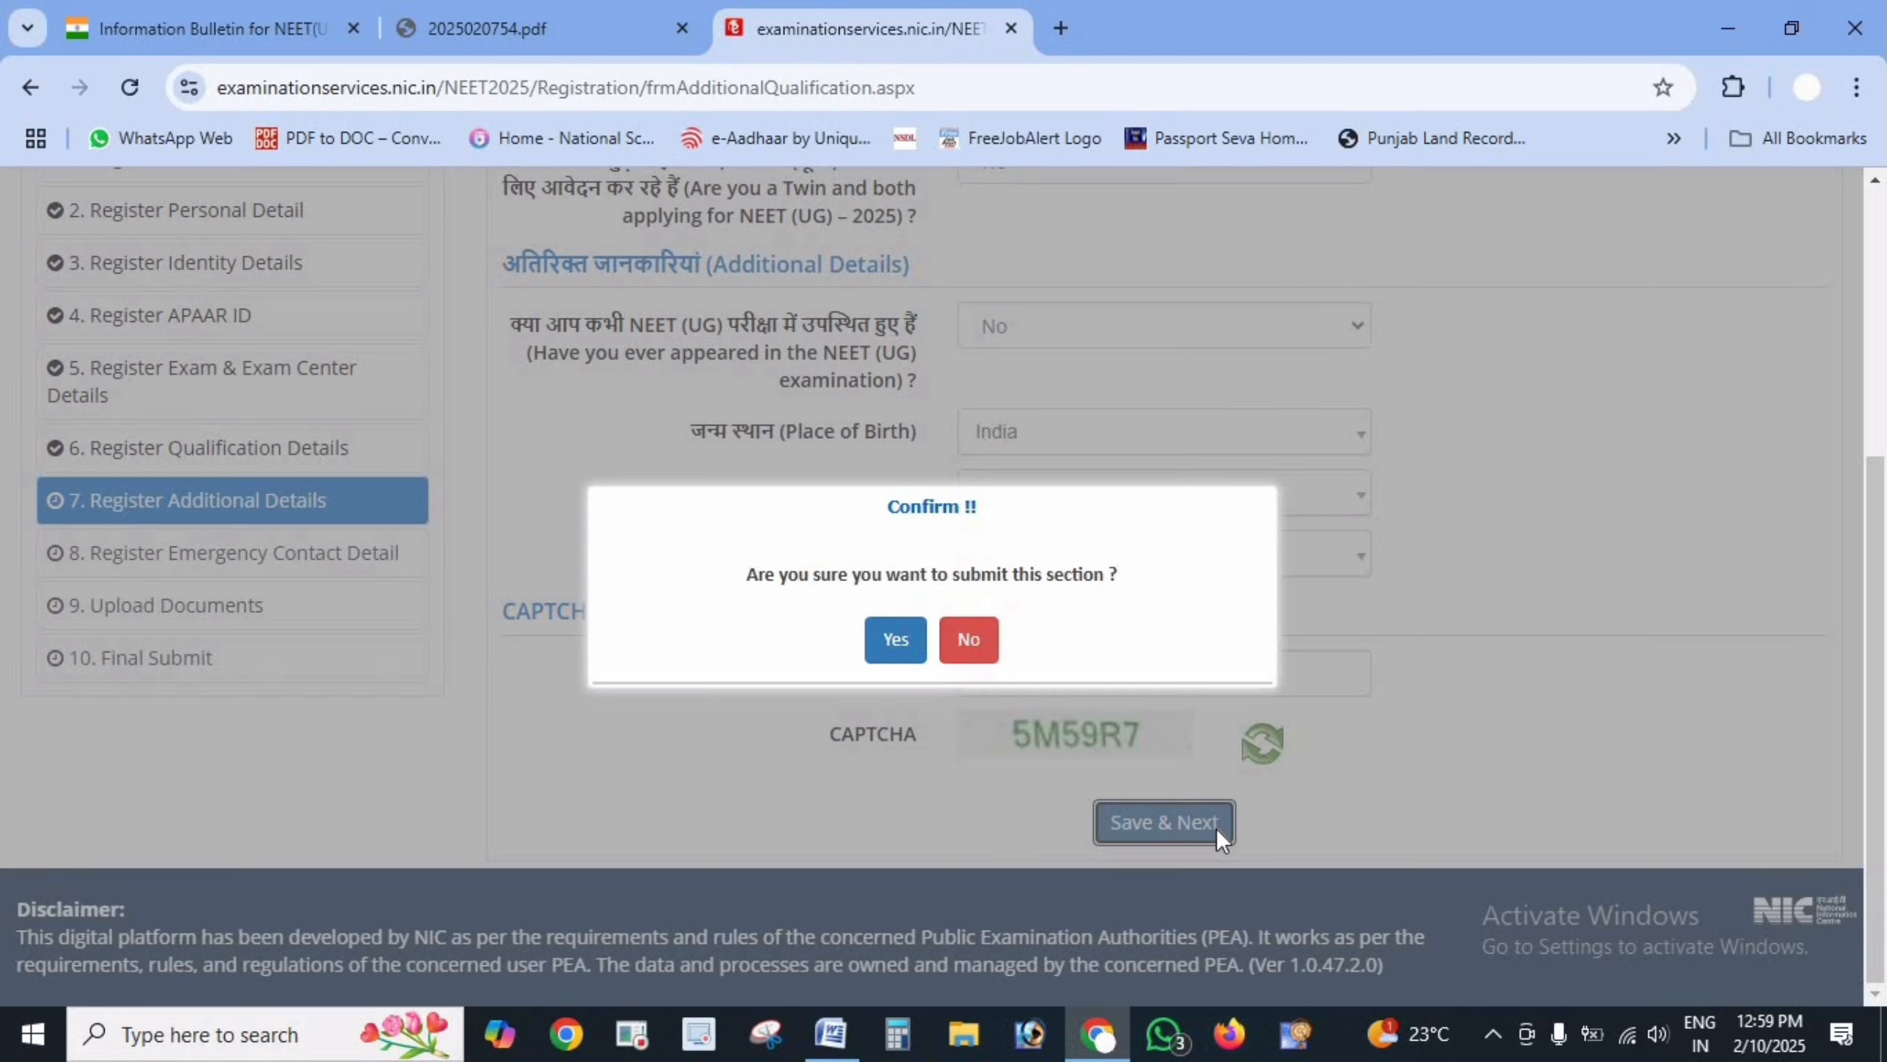
{"action": "left_click", "coordinate": [899, 644]}
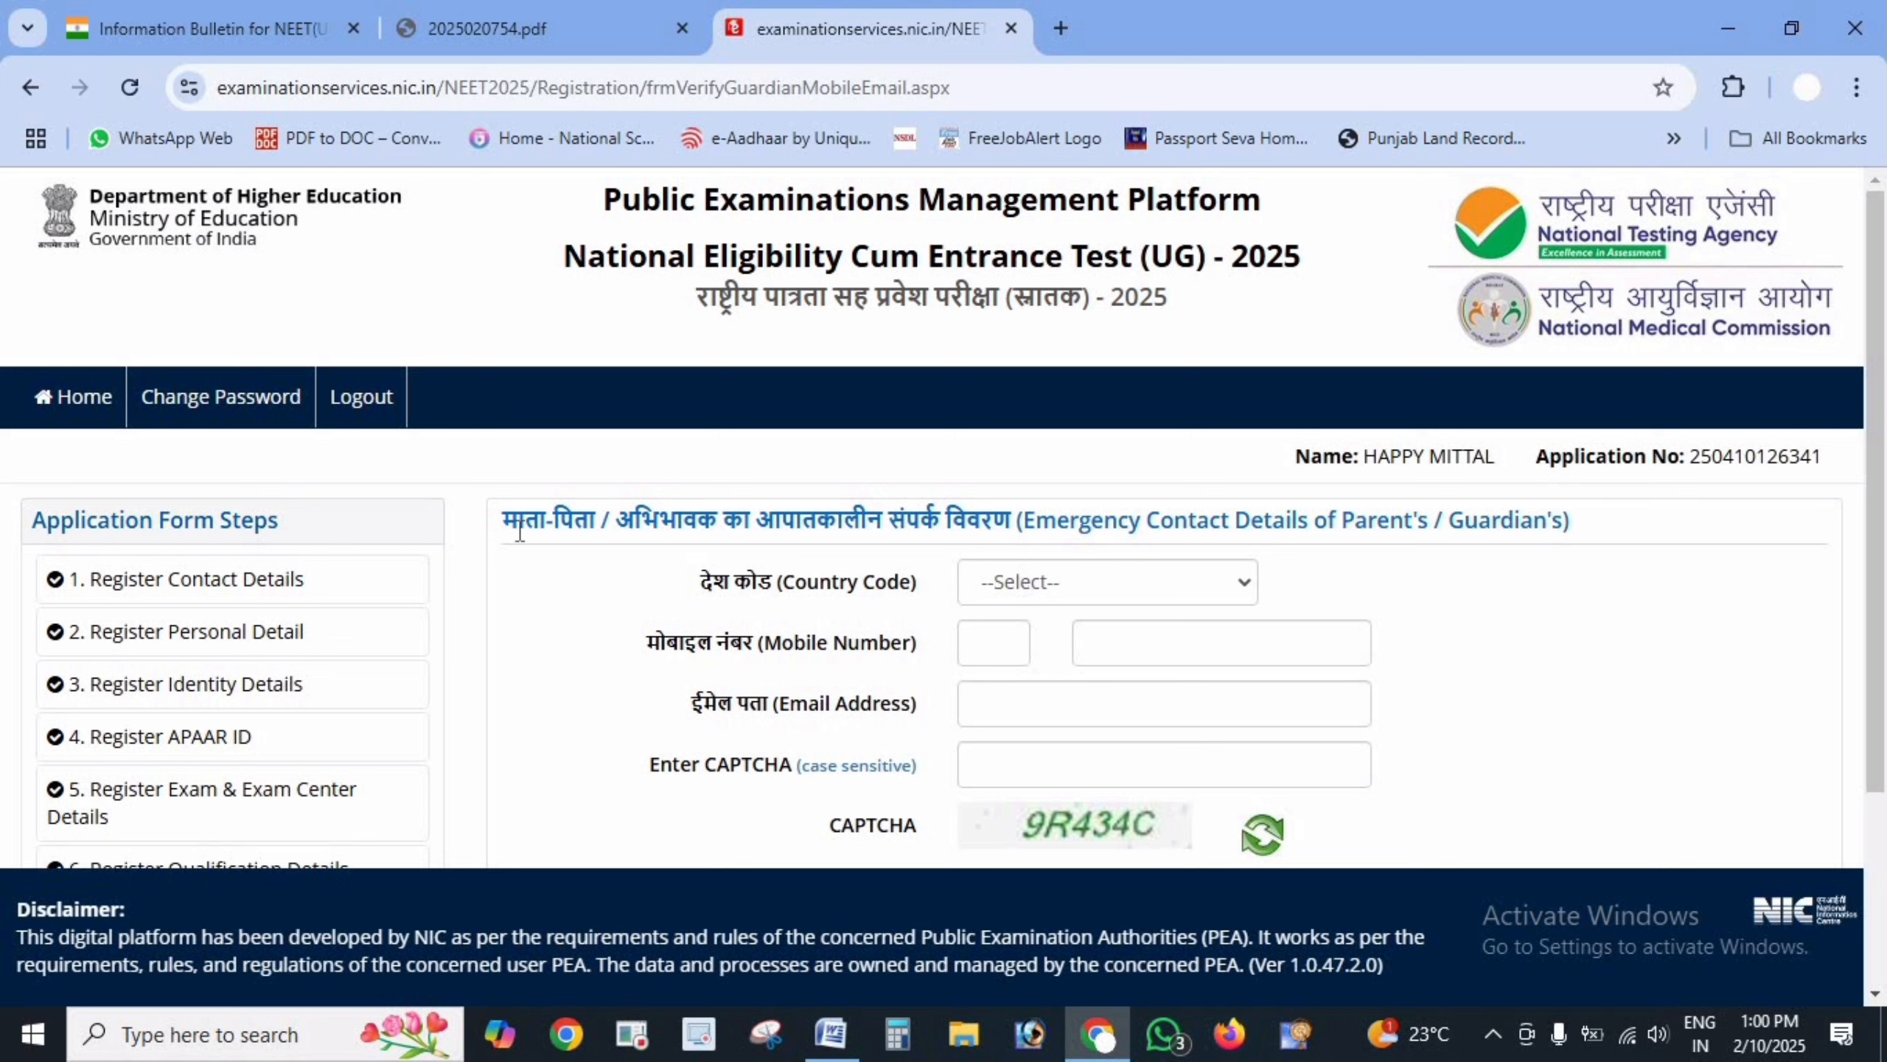
- Choose India as the emergency contact's country code, add the contact's e-mail and CAPTCHA, and request OTPs
{"action": "left_click_drag", "start_coordinate": [496, 524], "coordinate": [979, 538]}
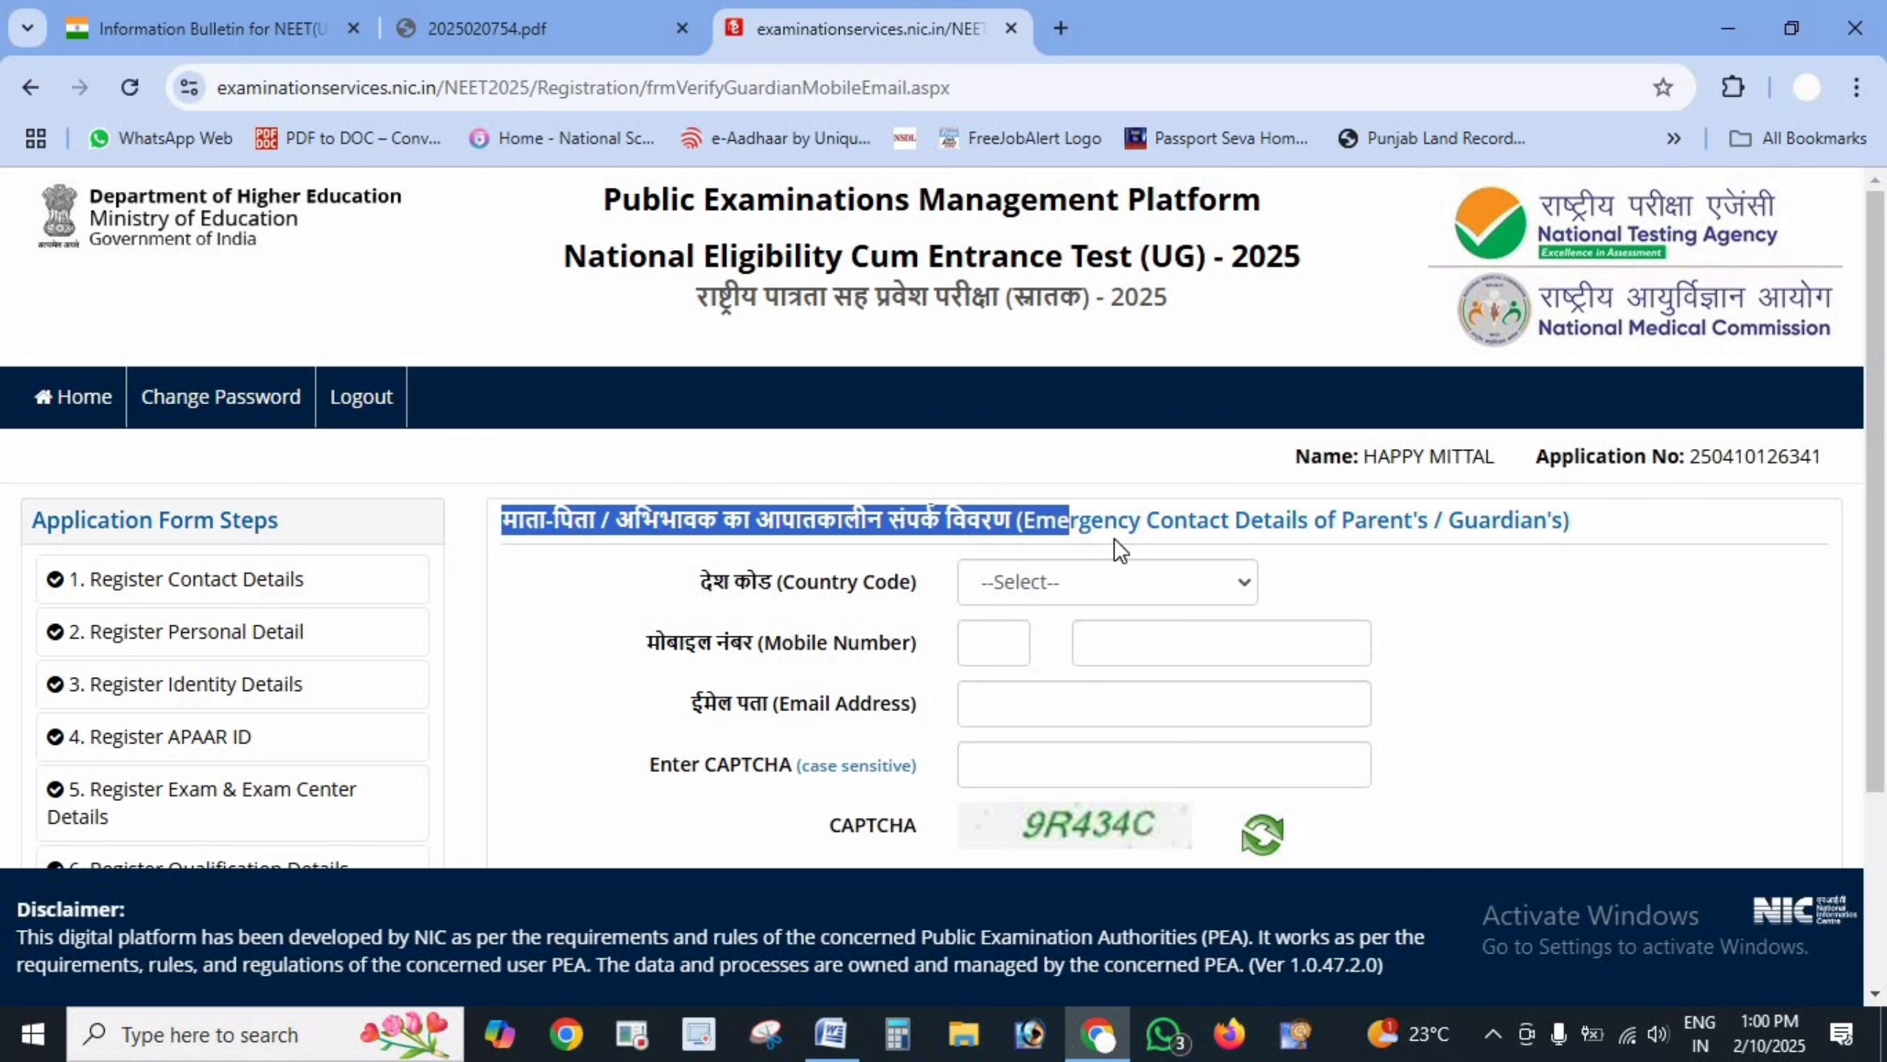
{"action": "left_click_drag", "start_coordinate": [1114, 539], "coordinate": [1554, 522]}
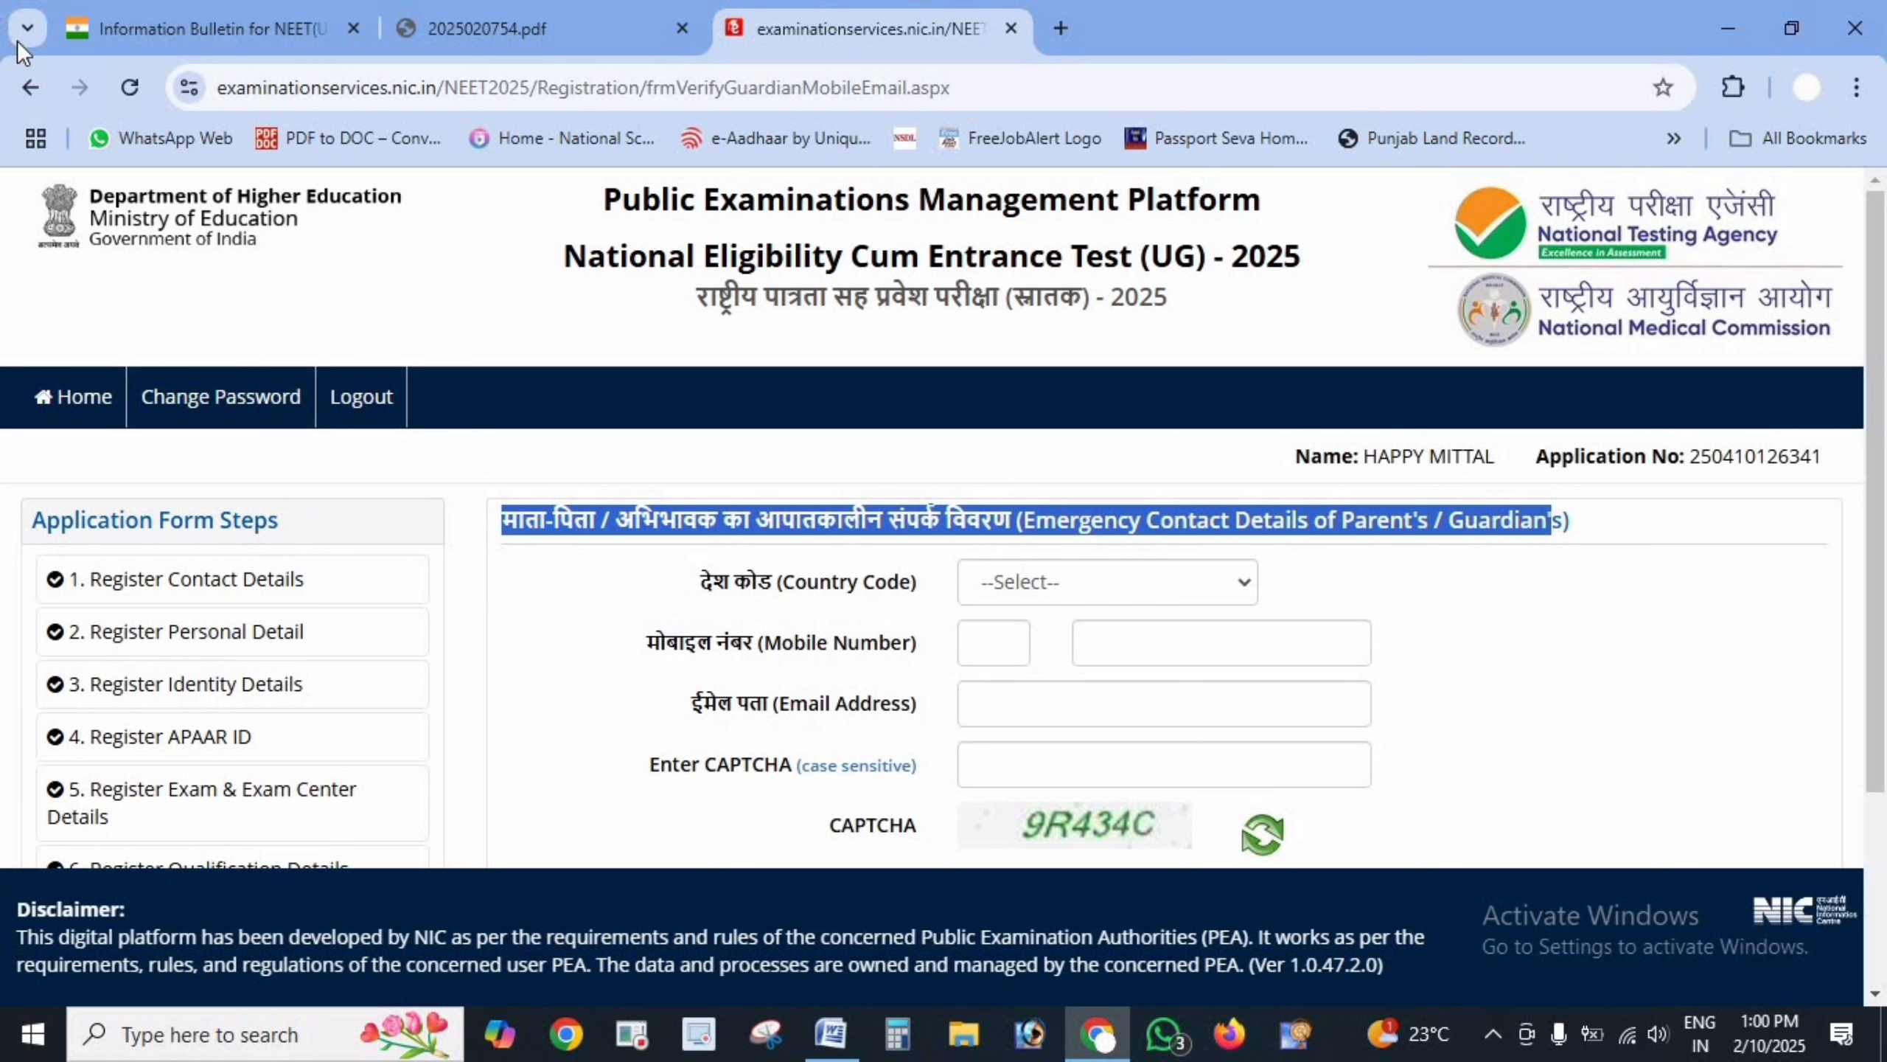
{"action": "left_click", "coordinate": [1125, 572]}
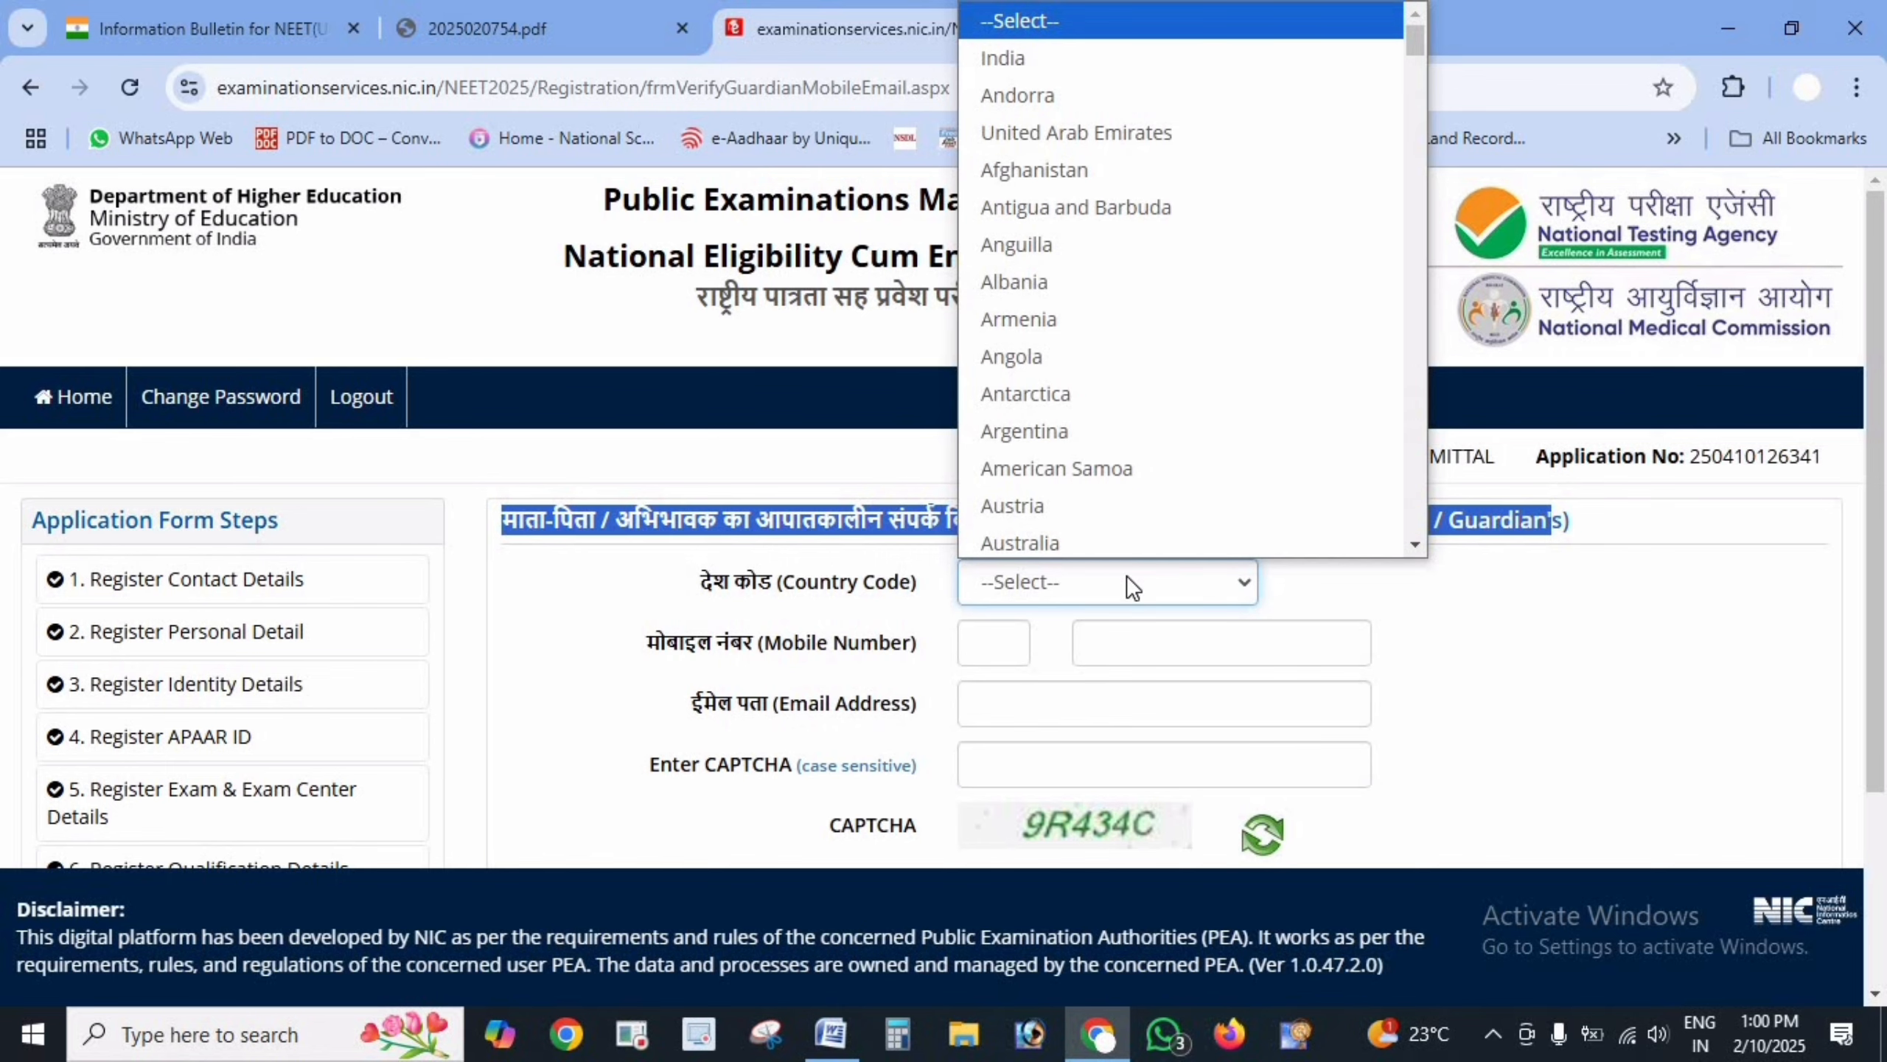
{"action": "left_click", "coordinate": [998, 57]}
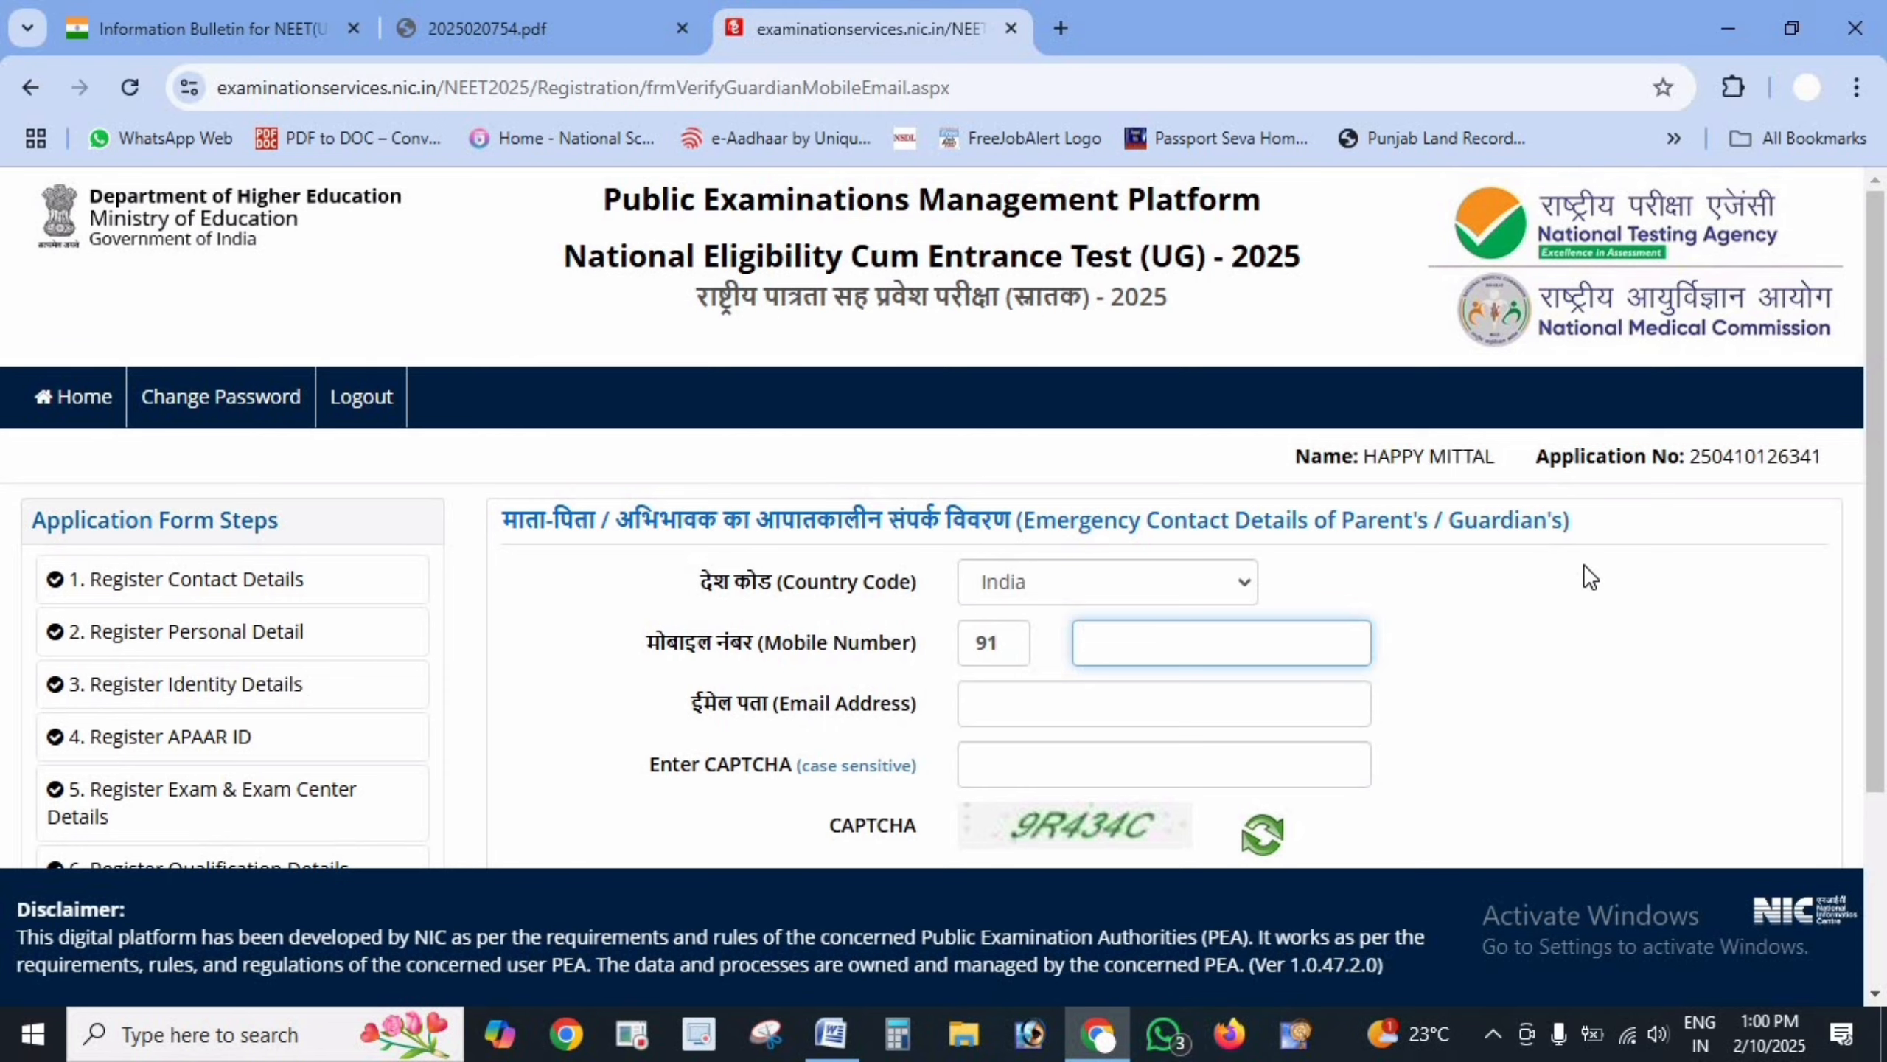
{"action": "scroll", "coordinate": [1592, 561], "scroll_direction": "down", "scroll_amount": 3}
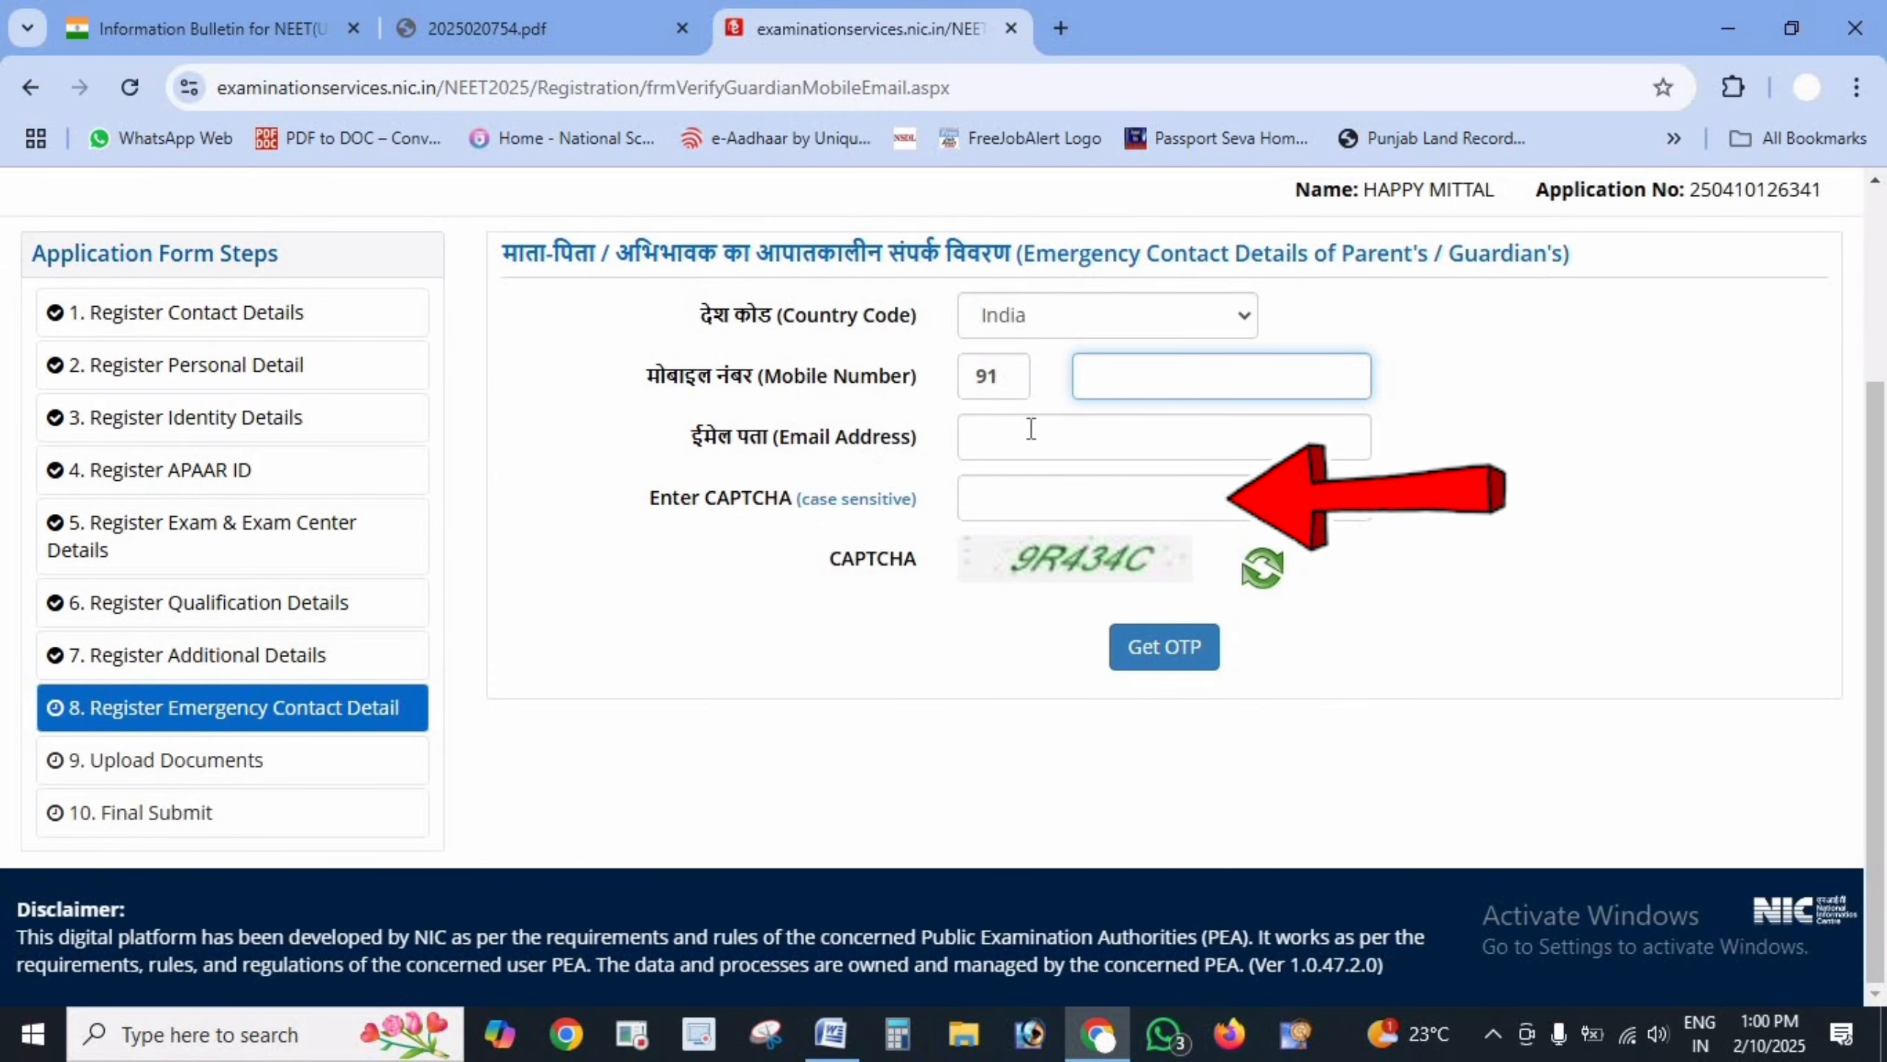
{"action": "left_click", "coordinate": [1077, 439]}
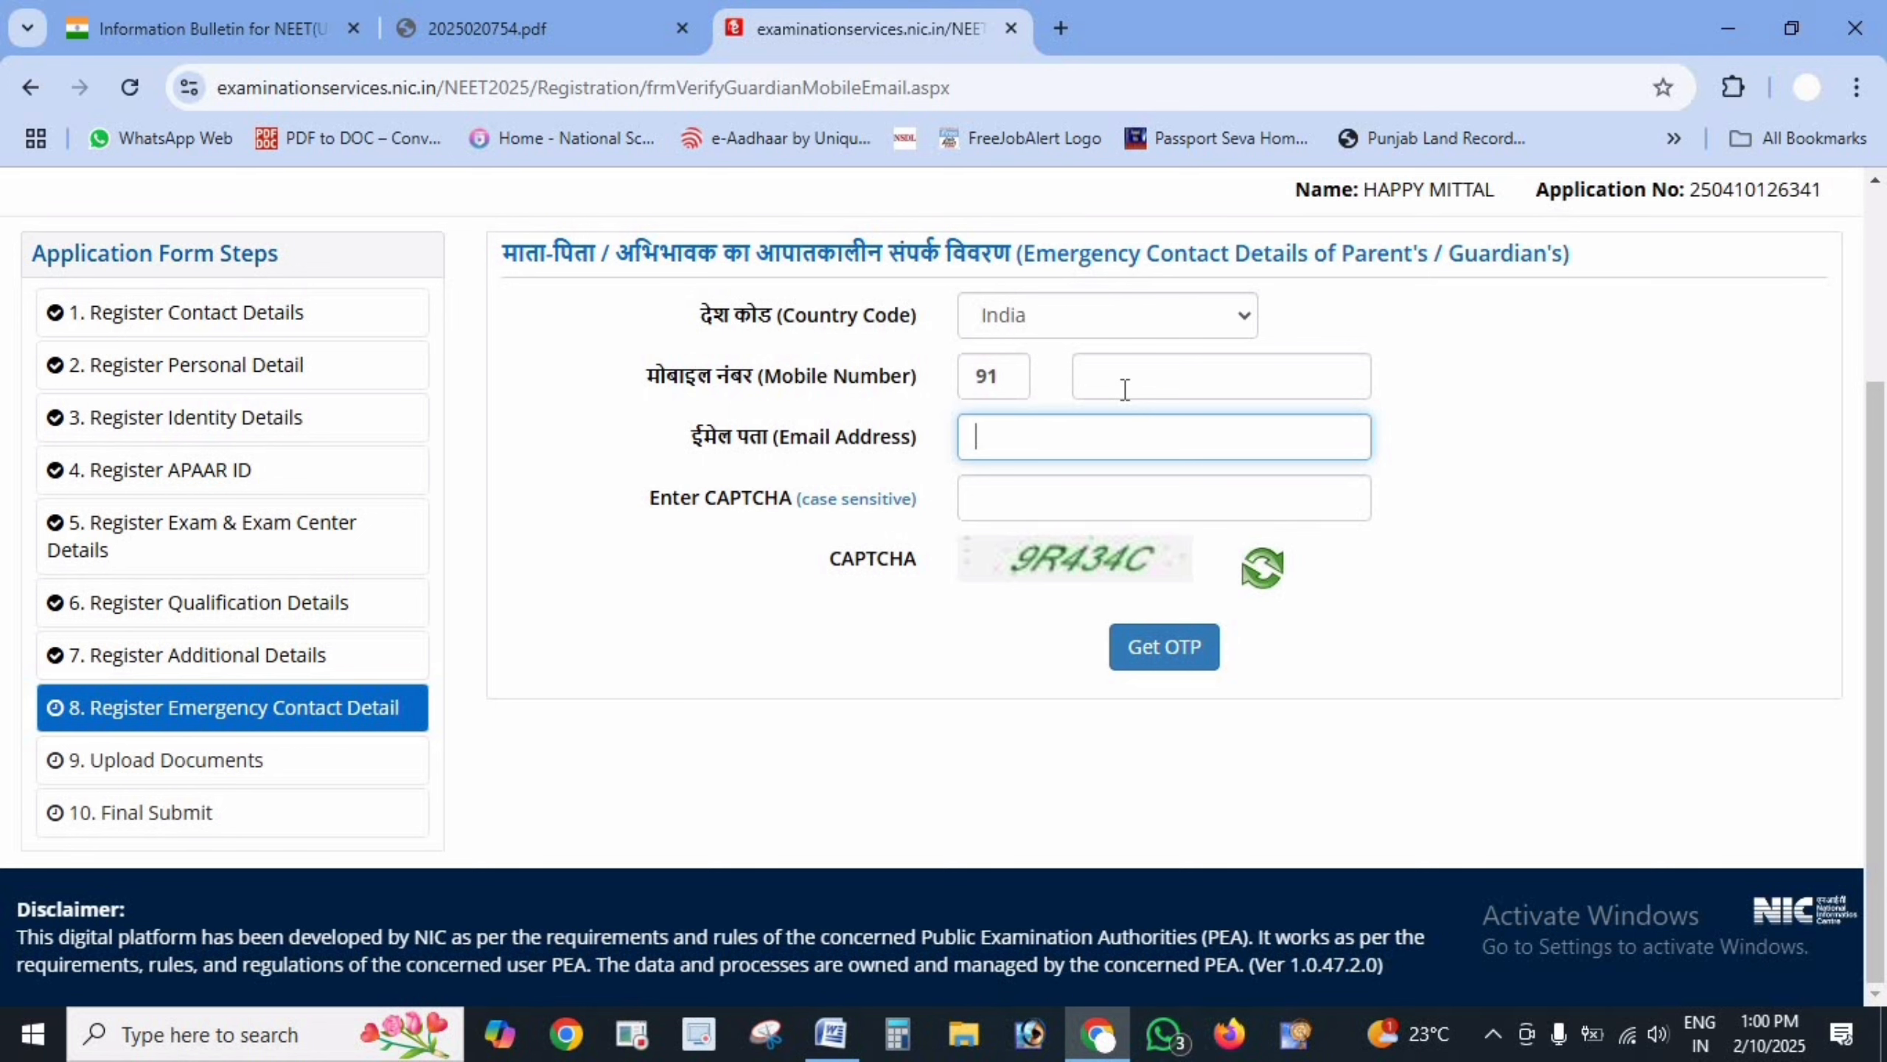
{"action": "left_click", "coordinate": [1082, 502]}
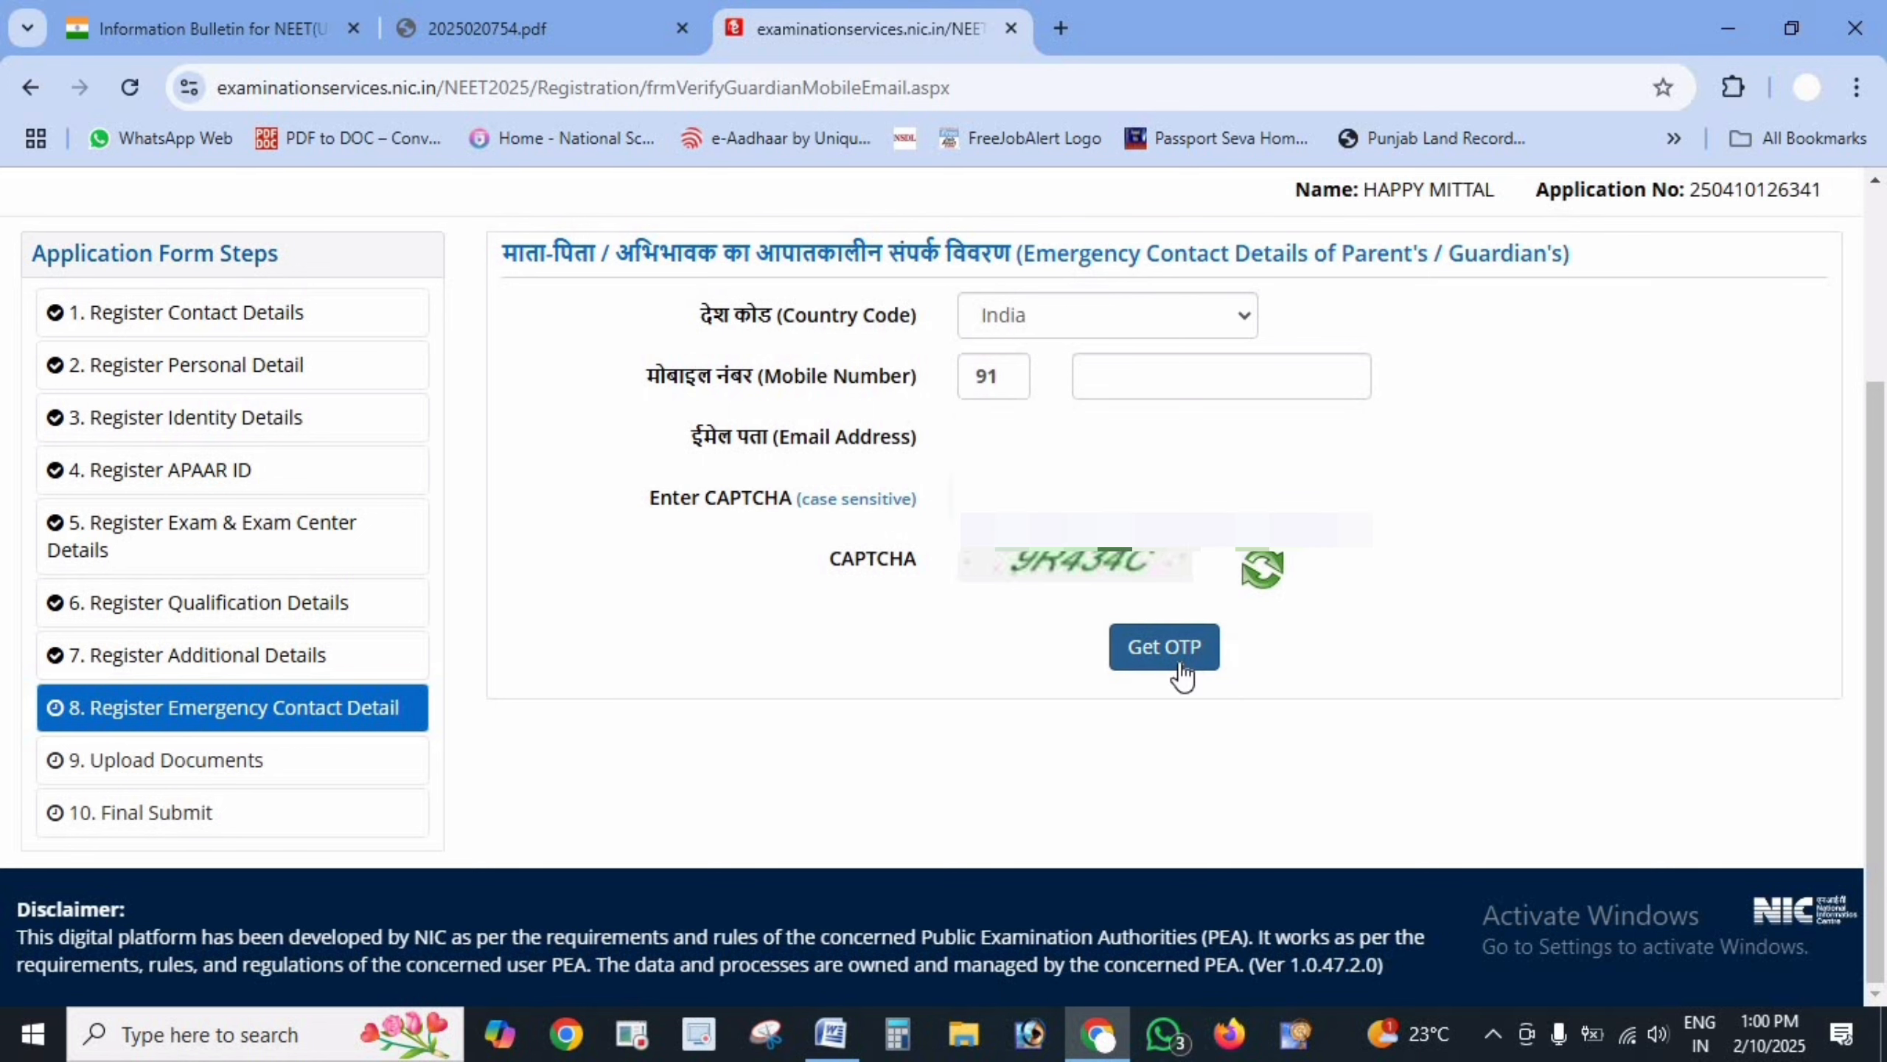
{"action": "left_click", "coordinate": [1180, 668]}
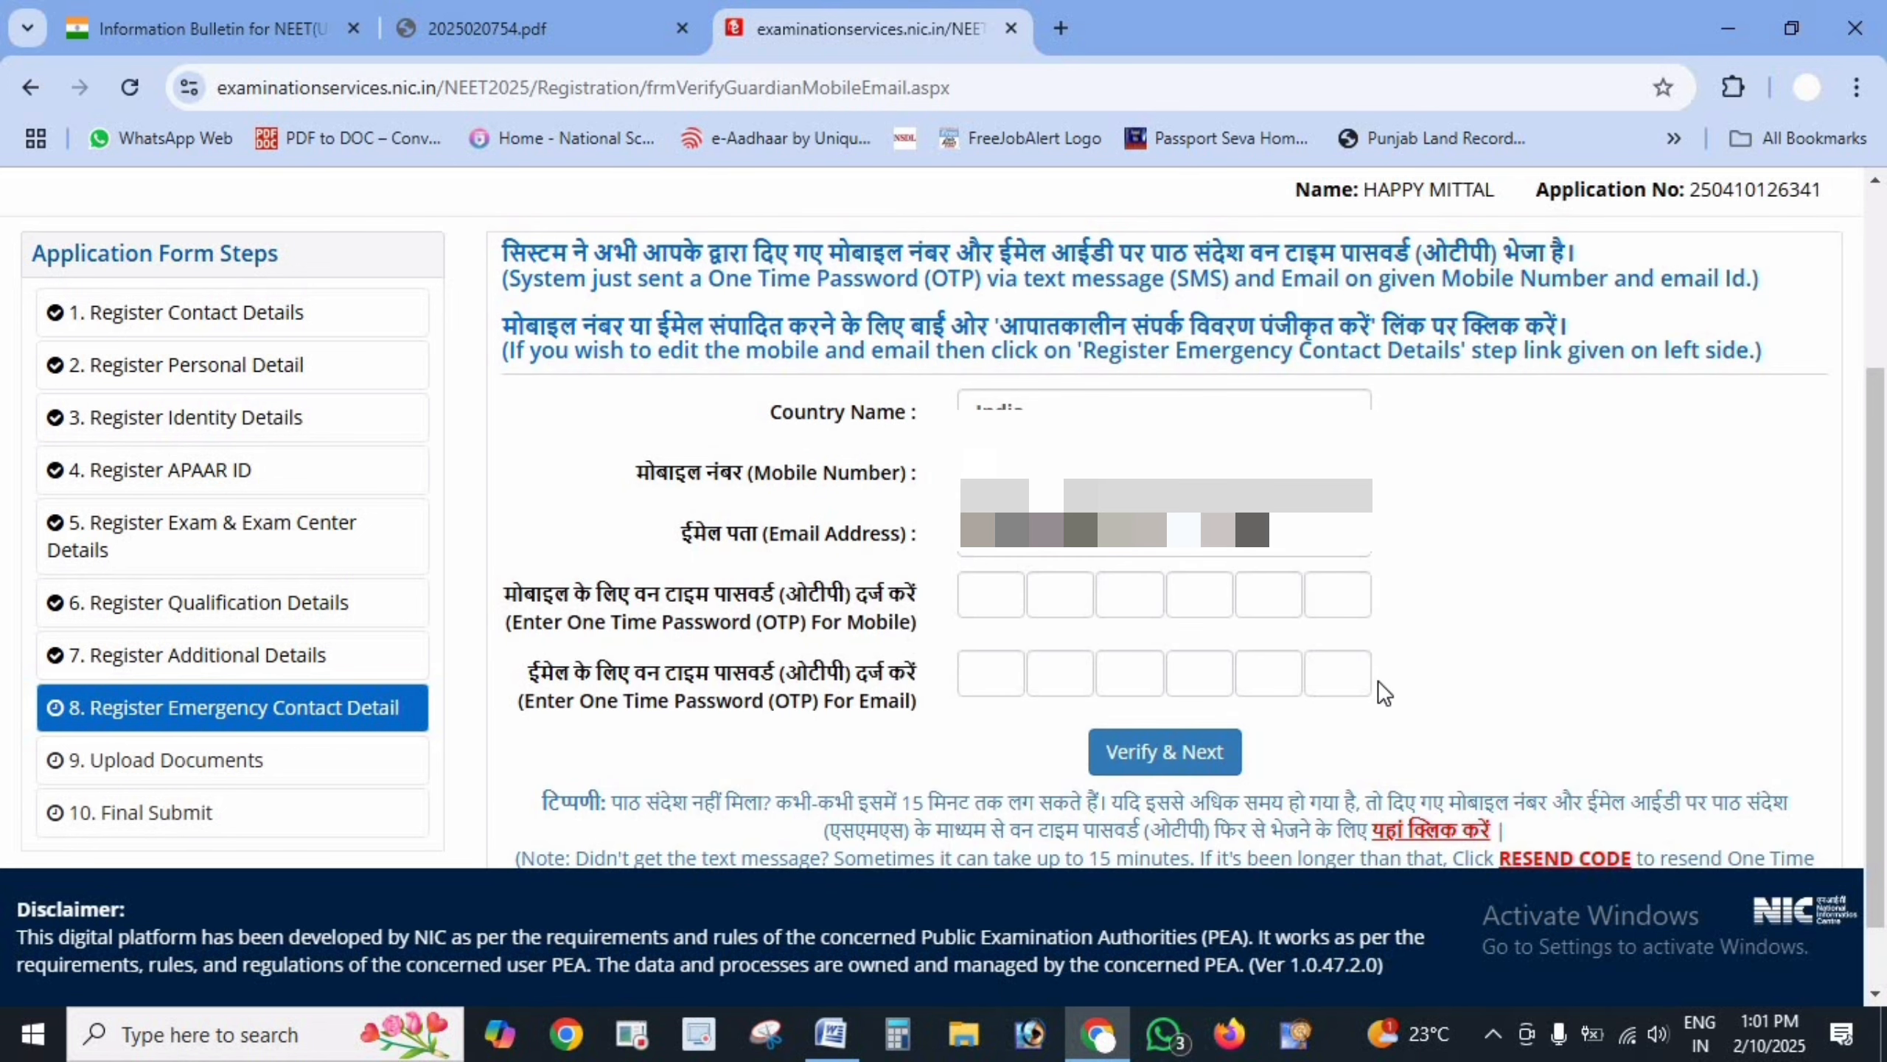
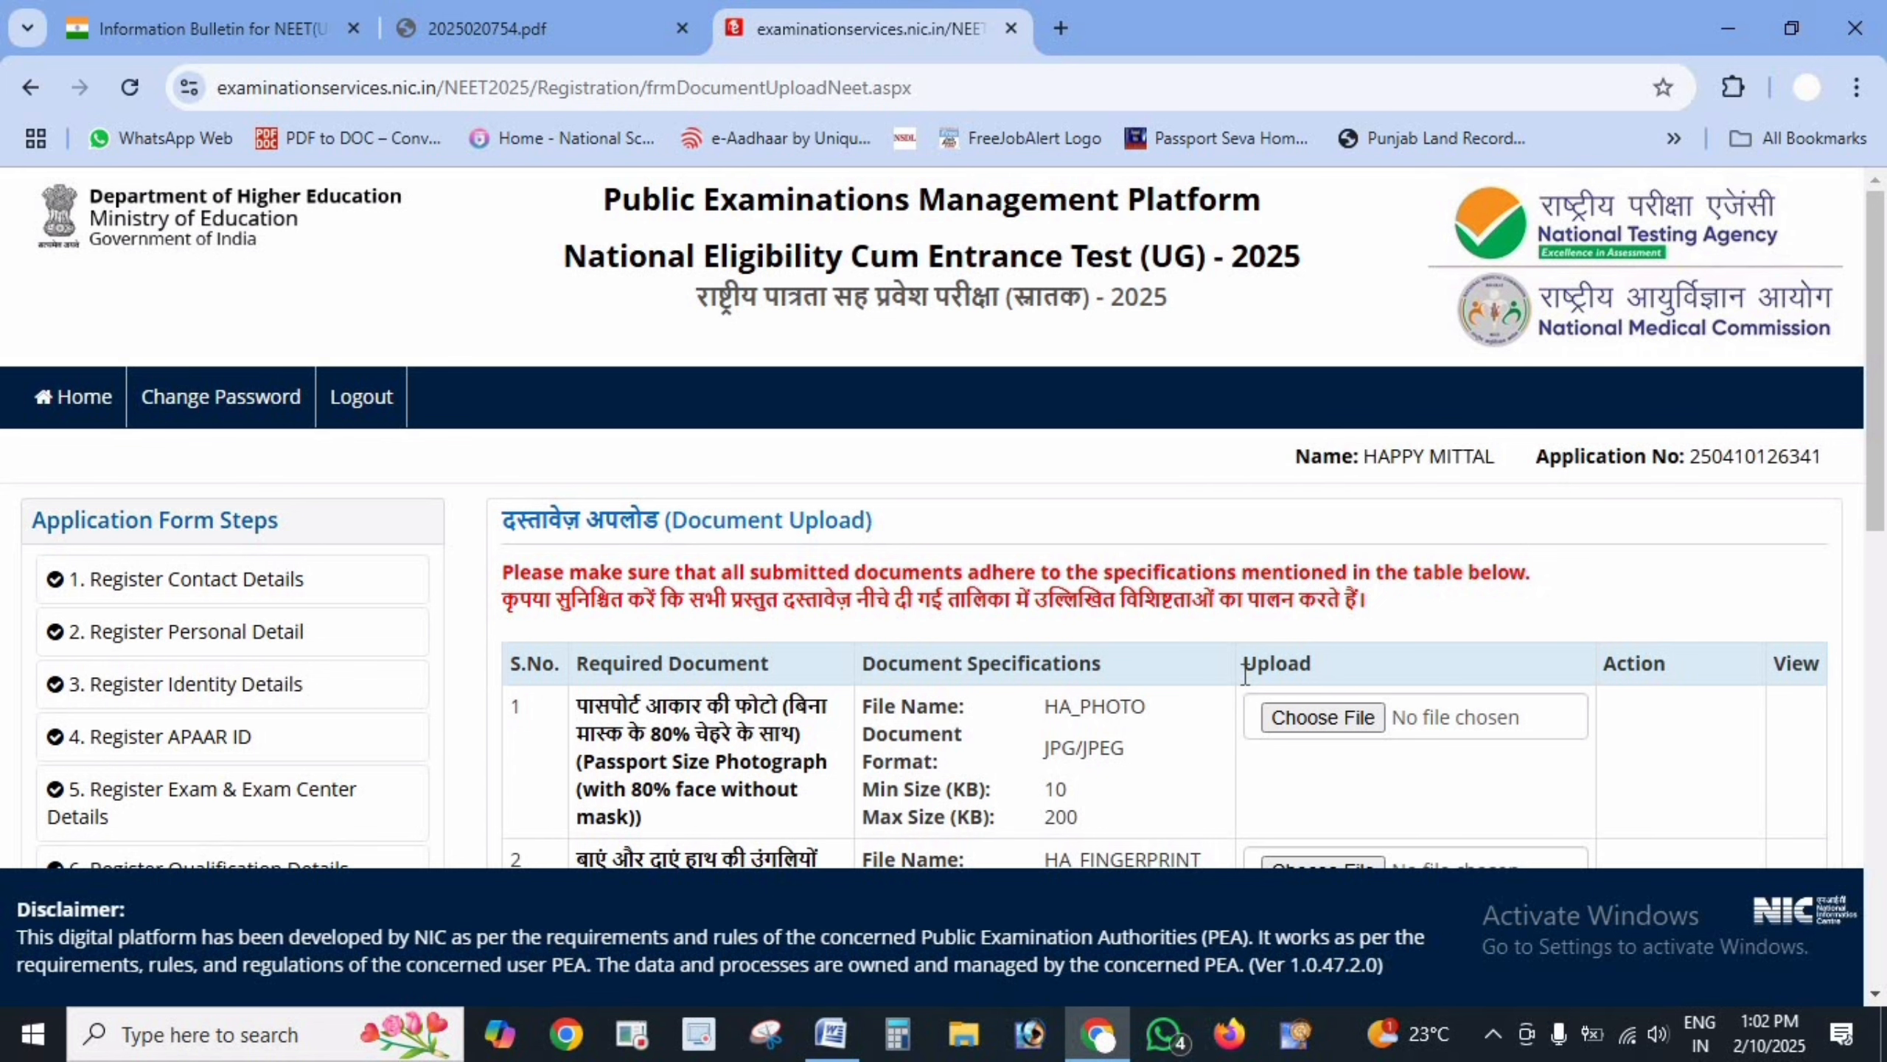
- Review the upload table's passport photo, 80% face-without-mask, fingerprint and signature requirements
{"action": "scroll", "coordinate": [1245, 673], "scroll_direction": "down", "scroll_amount": 2}
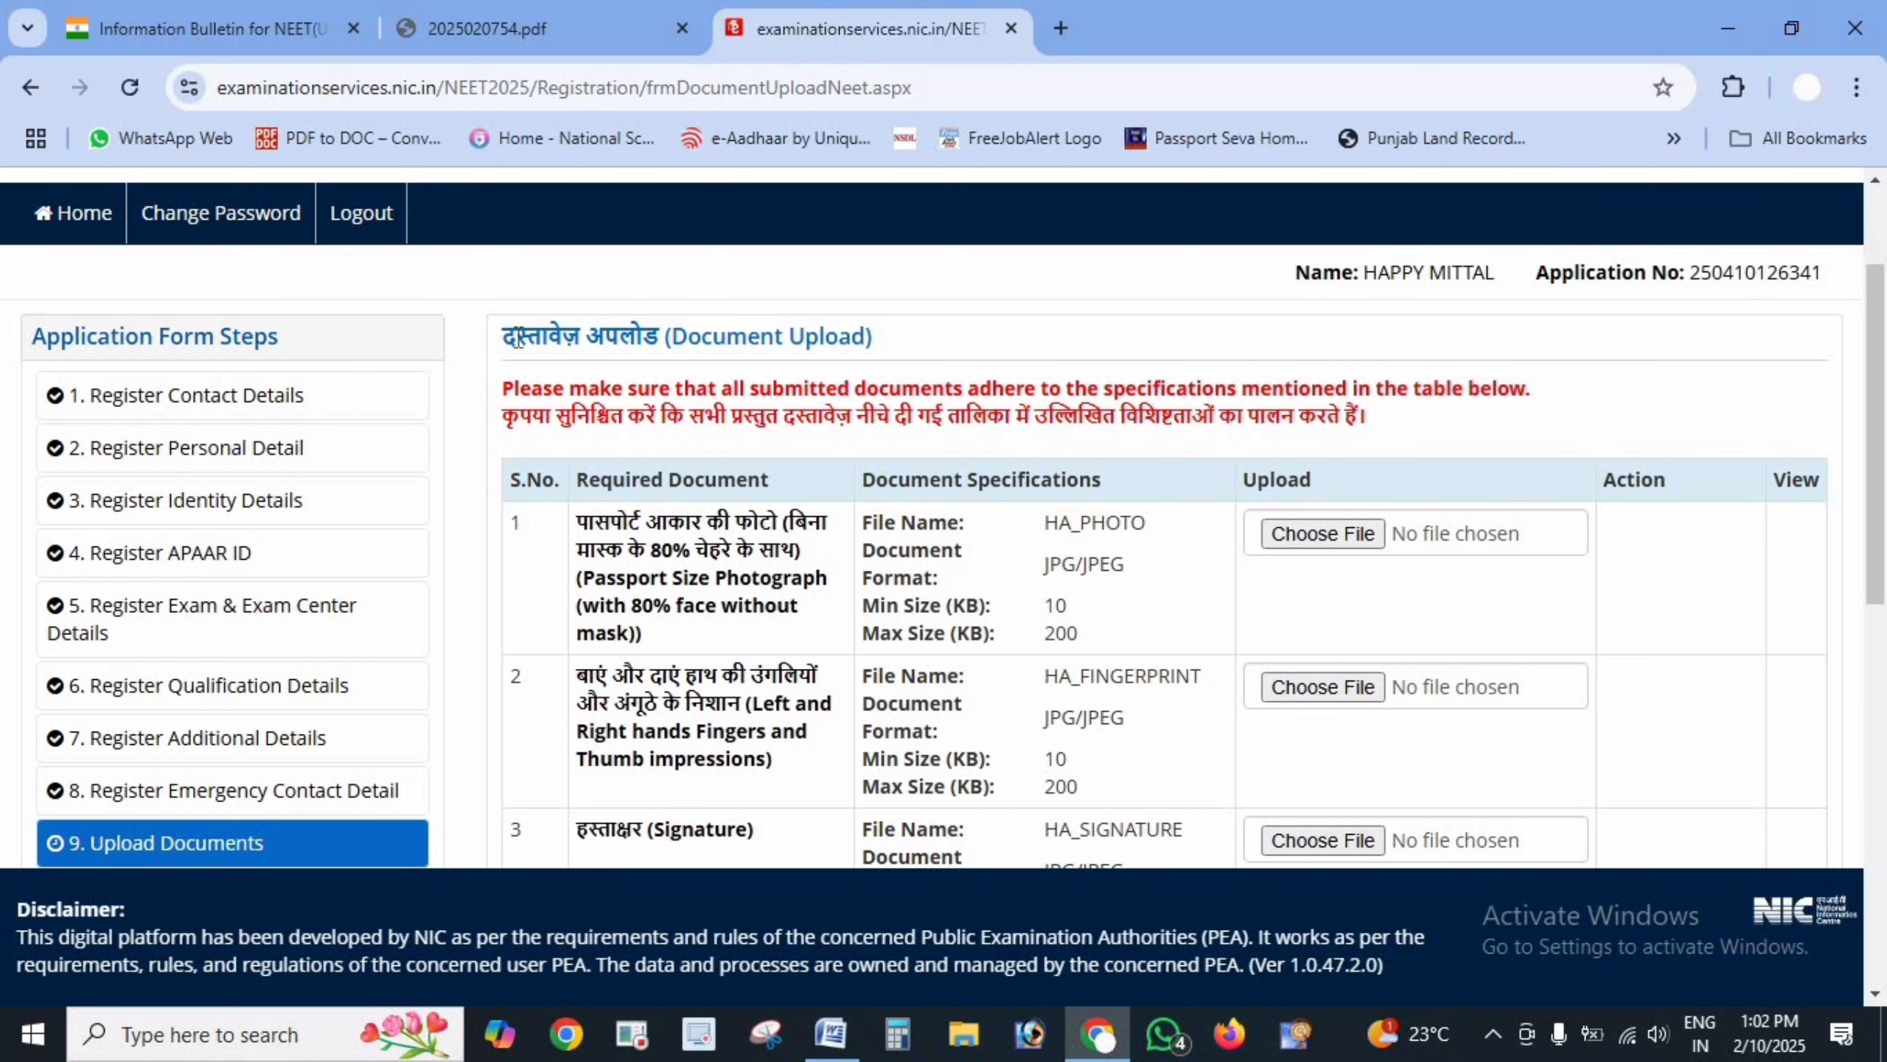
{"action": "left_click_drag", "start_coordinate": [518, 341], "coordinate": [903, 346]}
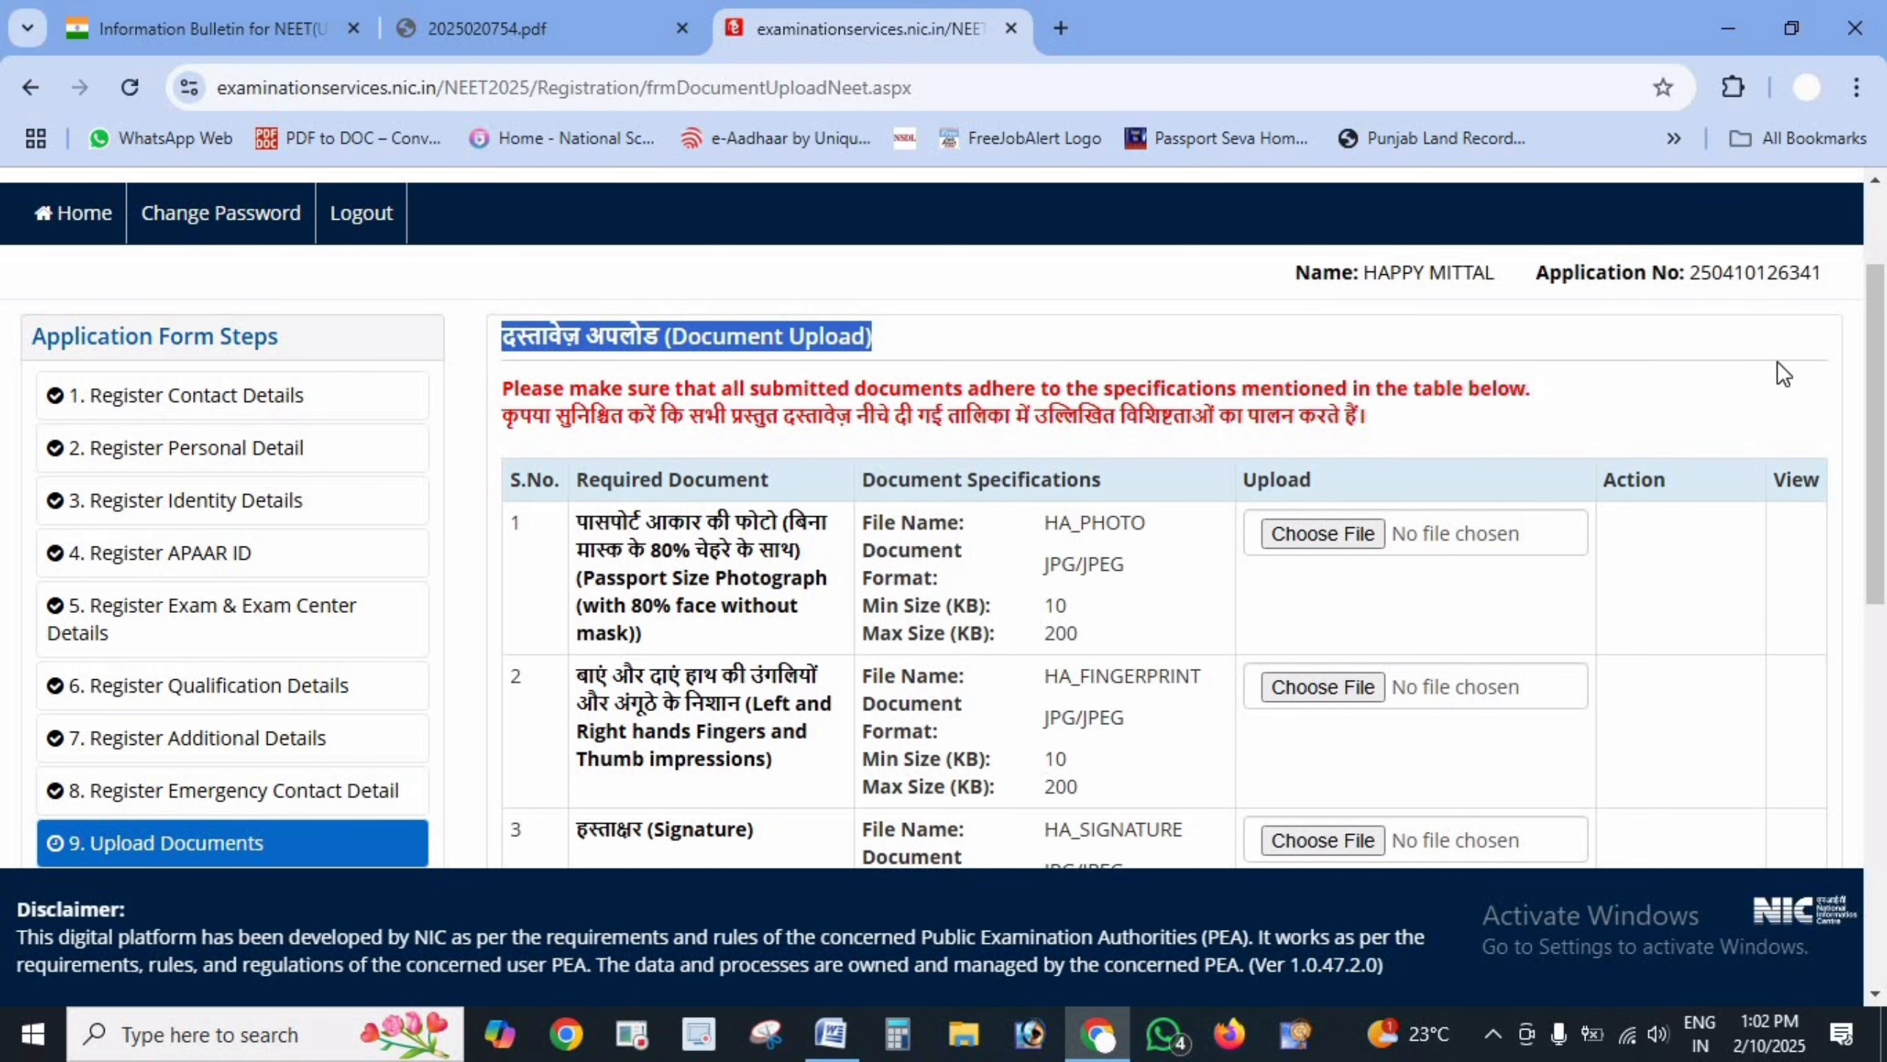
{"action": "scroll", "coordinate": [1780, 360], "scroll_direction": "down", "scroll_amount": 2}
{"action": "scroll", "coordinate": [1884, 499], "scroll_direction": "down", "scroll_amount": 1}
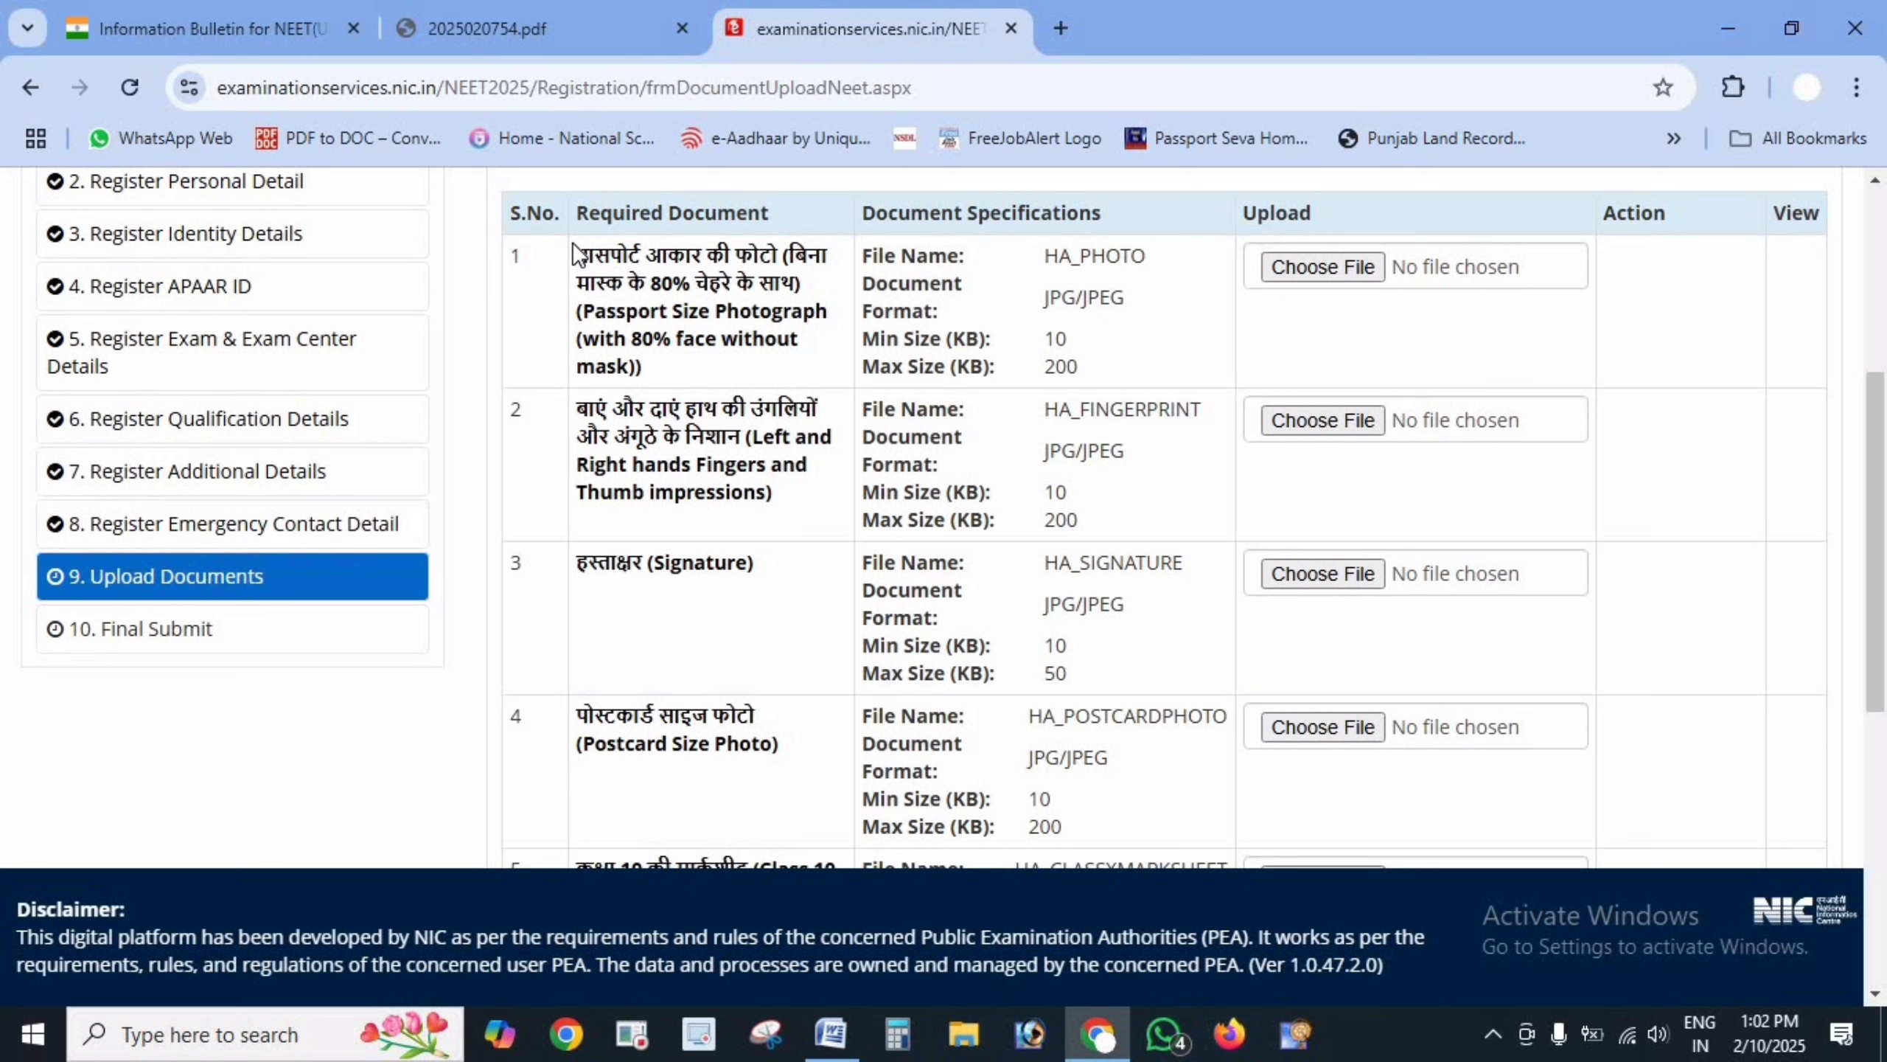
{"action": "left_click_drag", "start_coordinate": [577, 254], "coordinate": [814, 293]}
{"action": "left_click", "coordinate": [585, 306]}
{"action": "left_click_drag", "start_coordinate": [586, 306], "coordinate": [828, 312]}
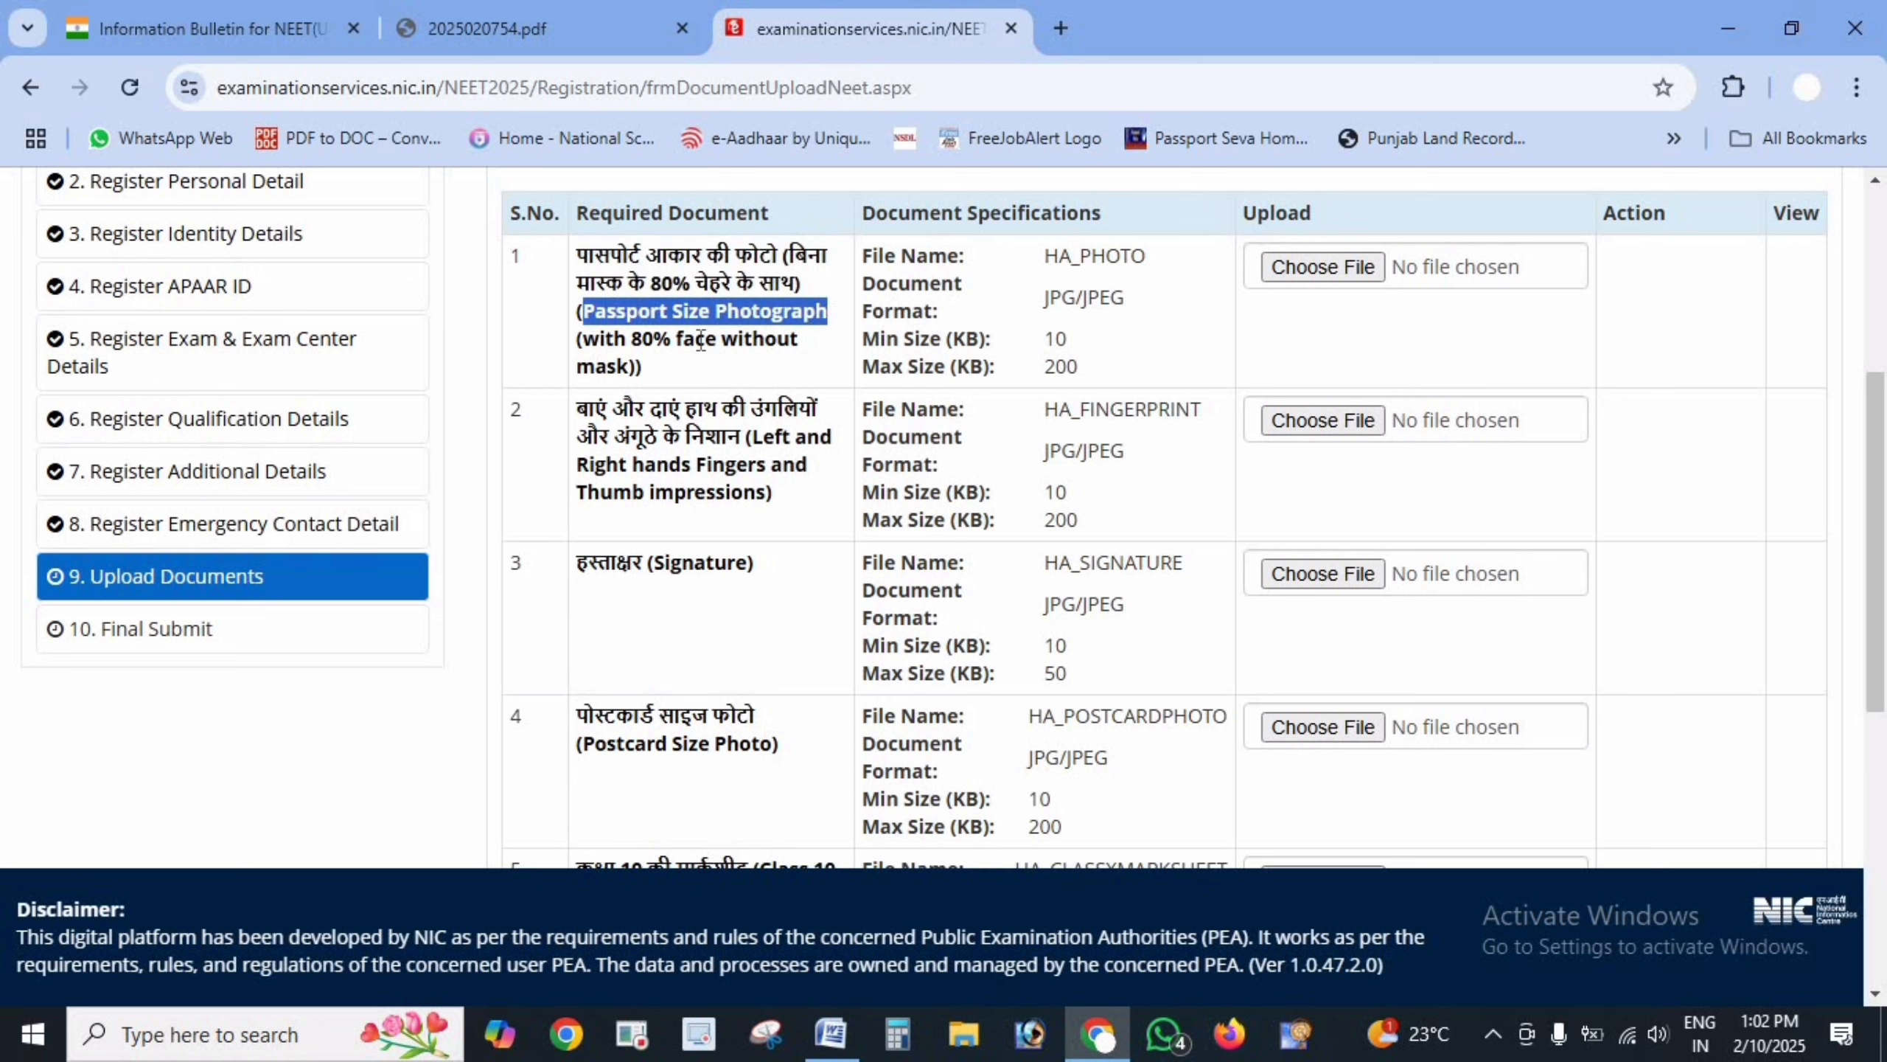
{"action": "left_click_drag", "start_coordinate": [654, 339], "coordinate": [792, 392]}
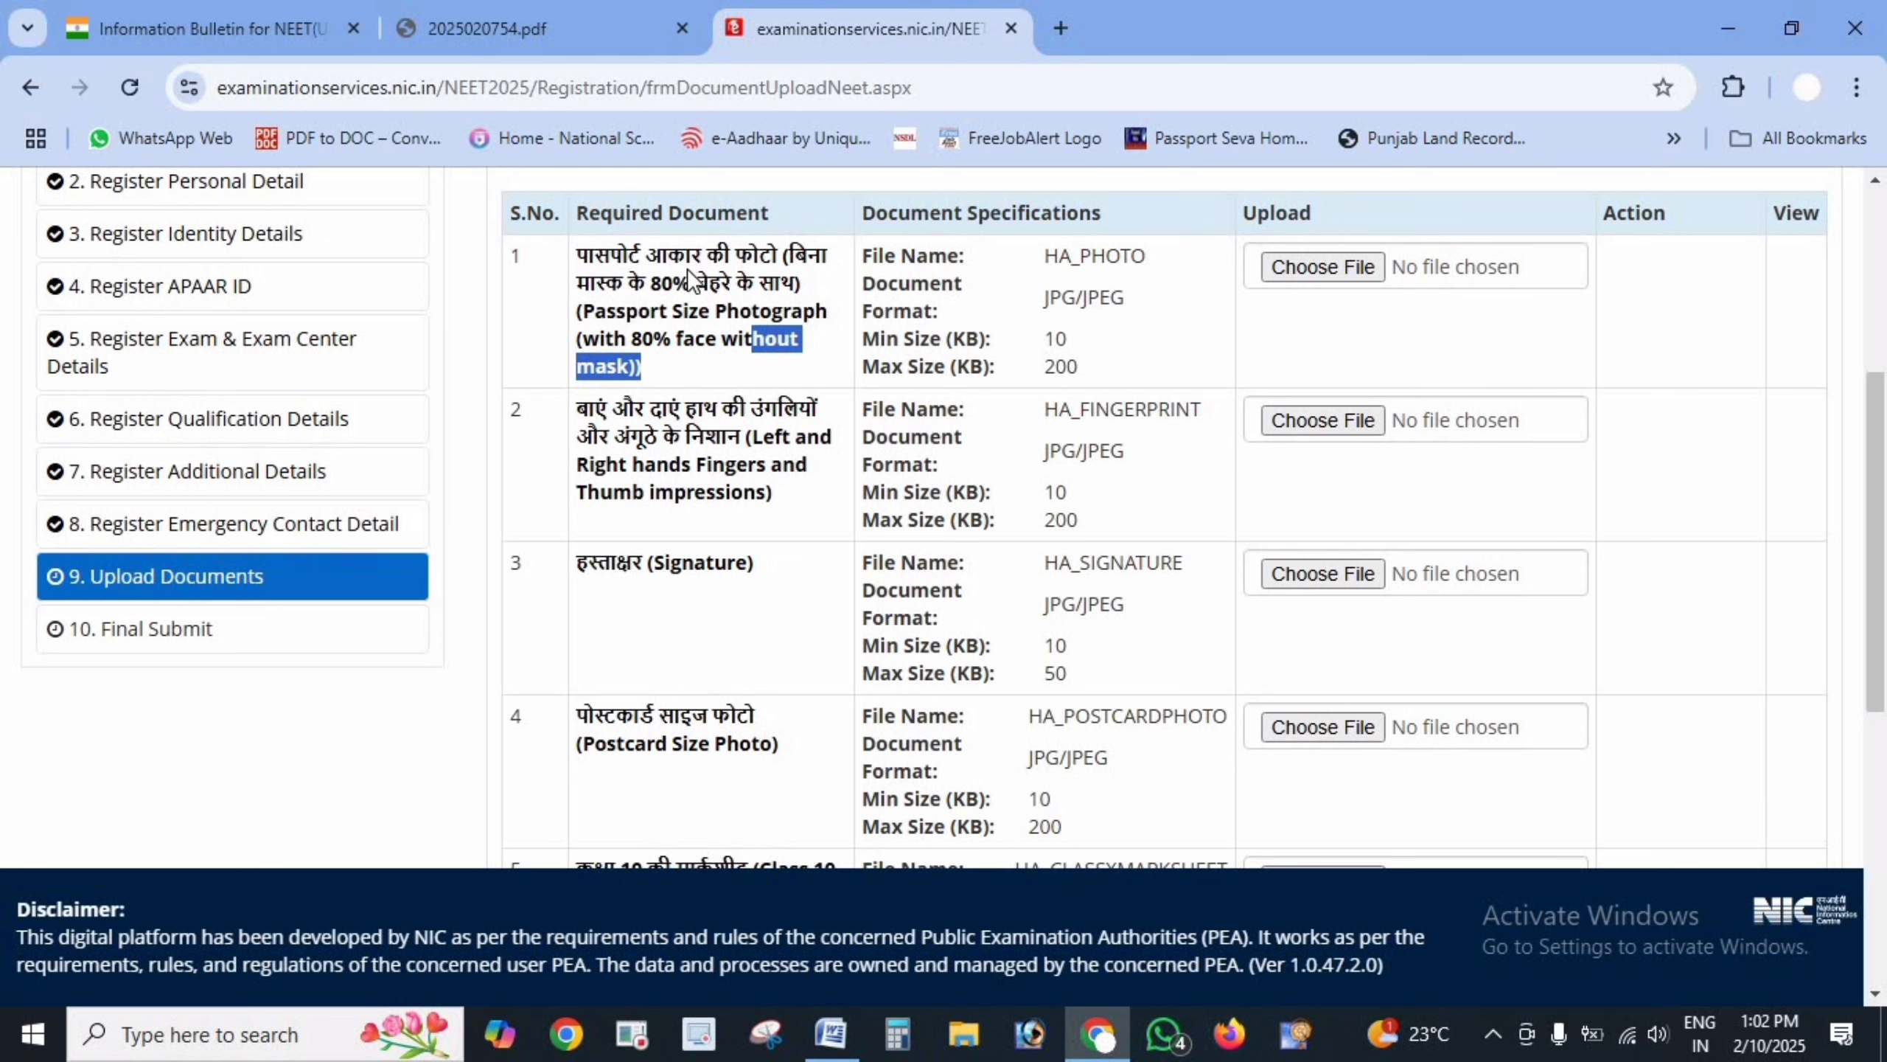
{"action": "left_click", "coordinate": [923, 280]}
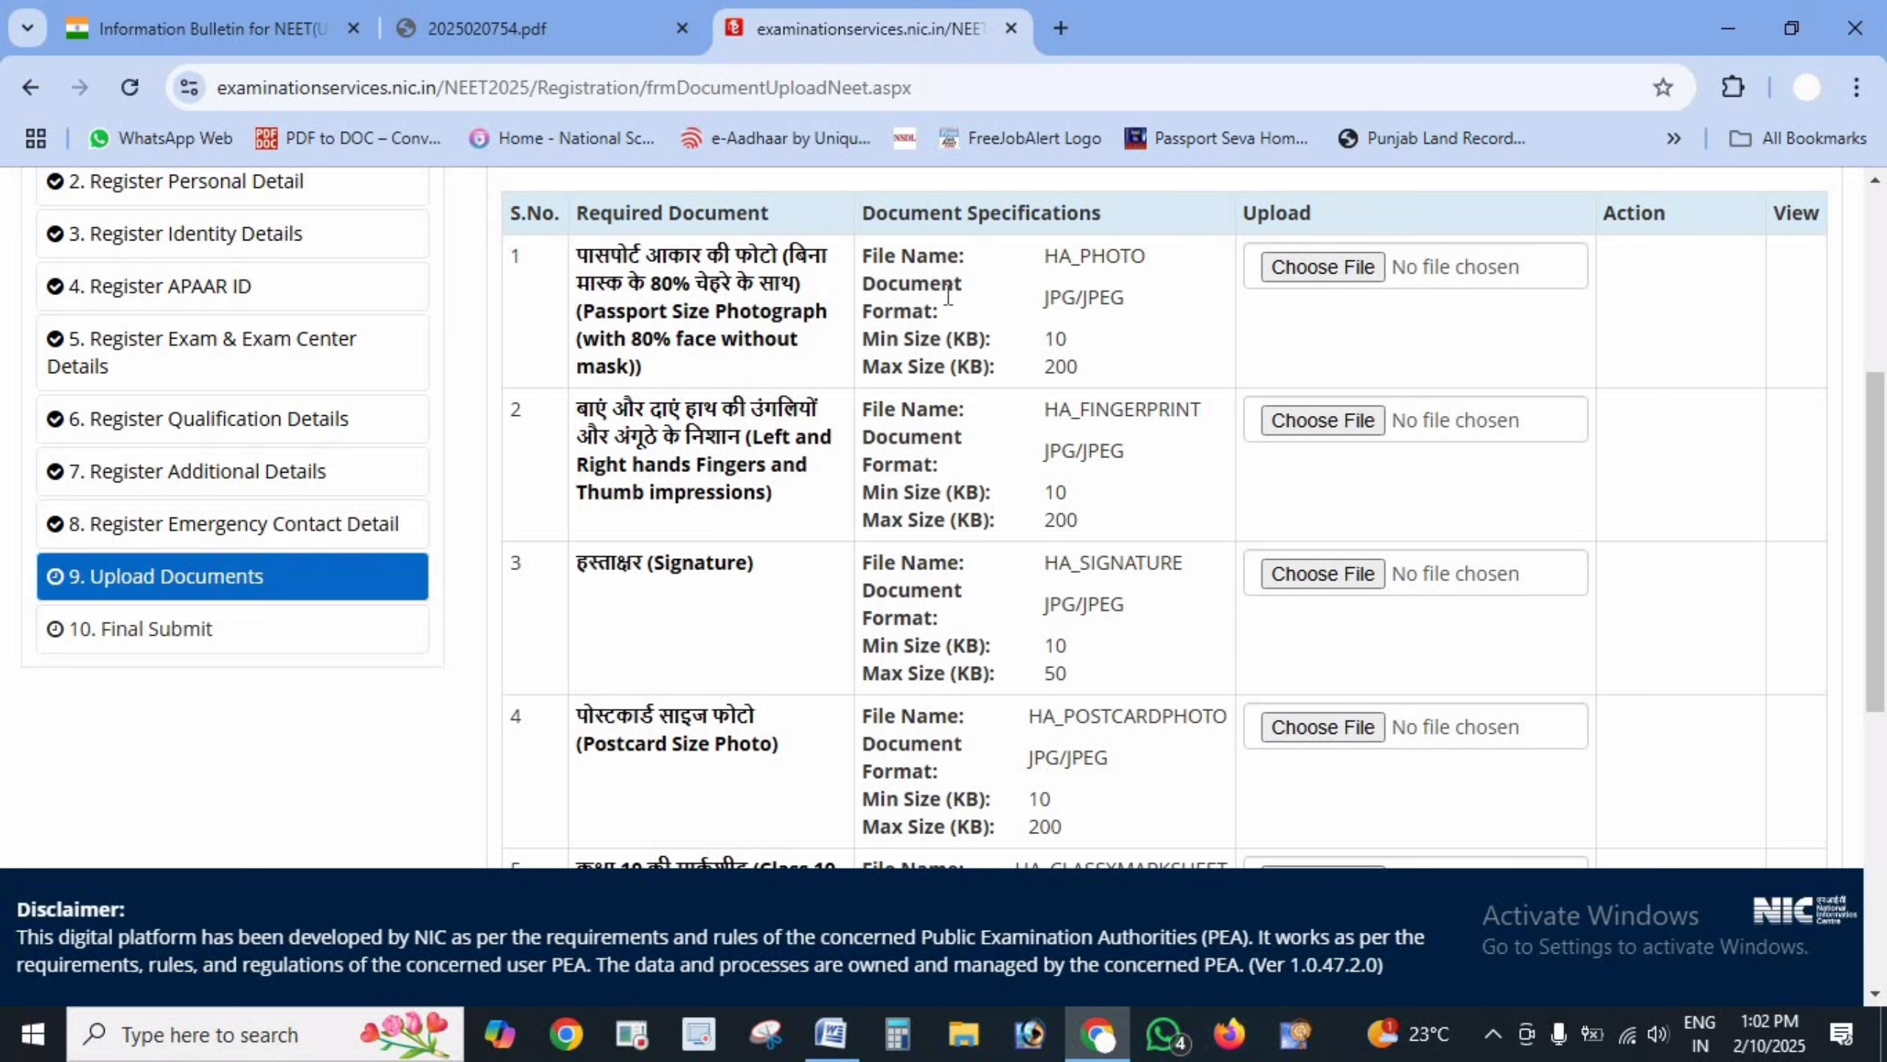
{"action": "left_click_drag", "start_coordinate": [581, 396], "coordinate": [818, 462]}
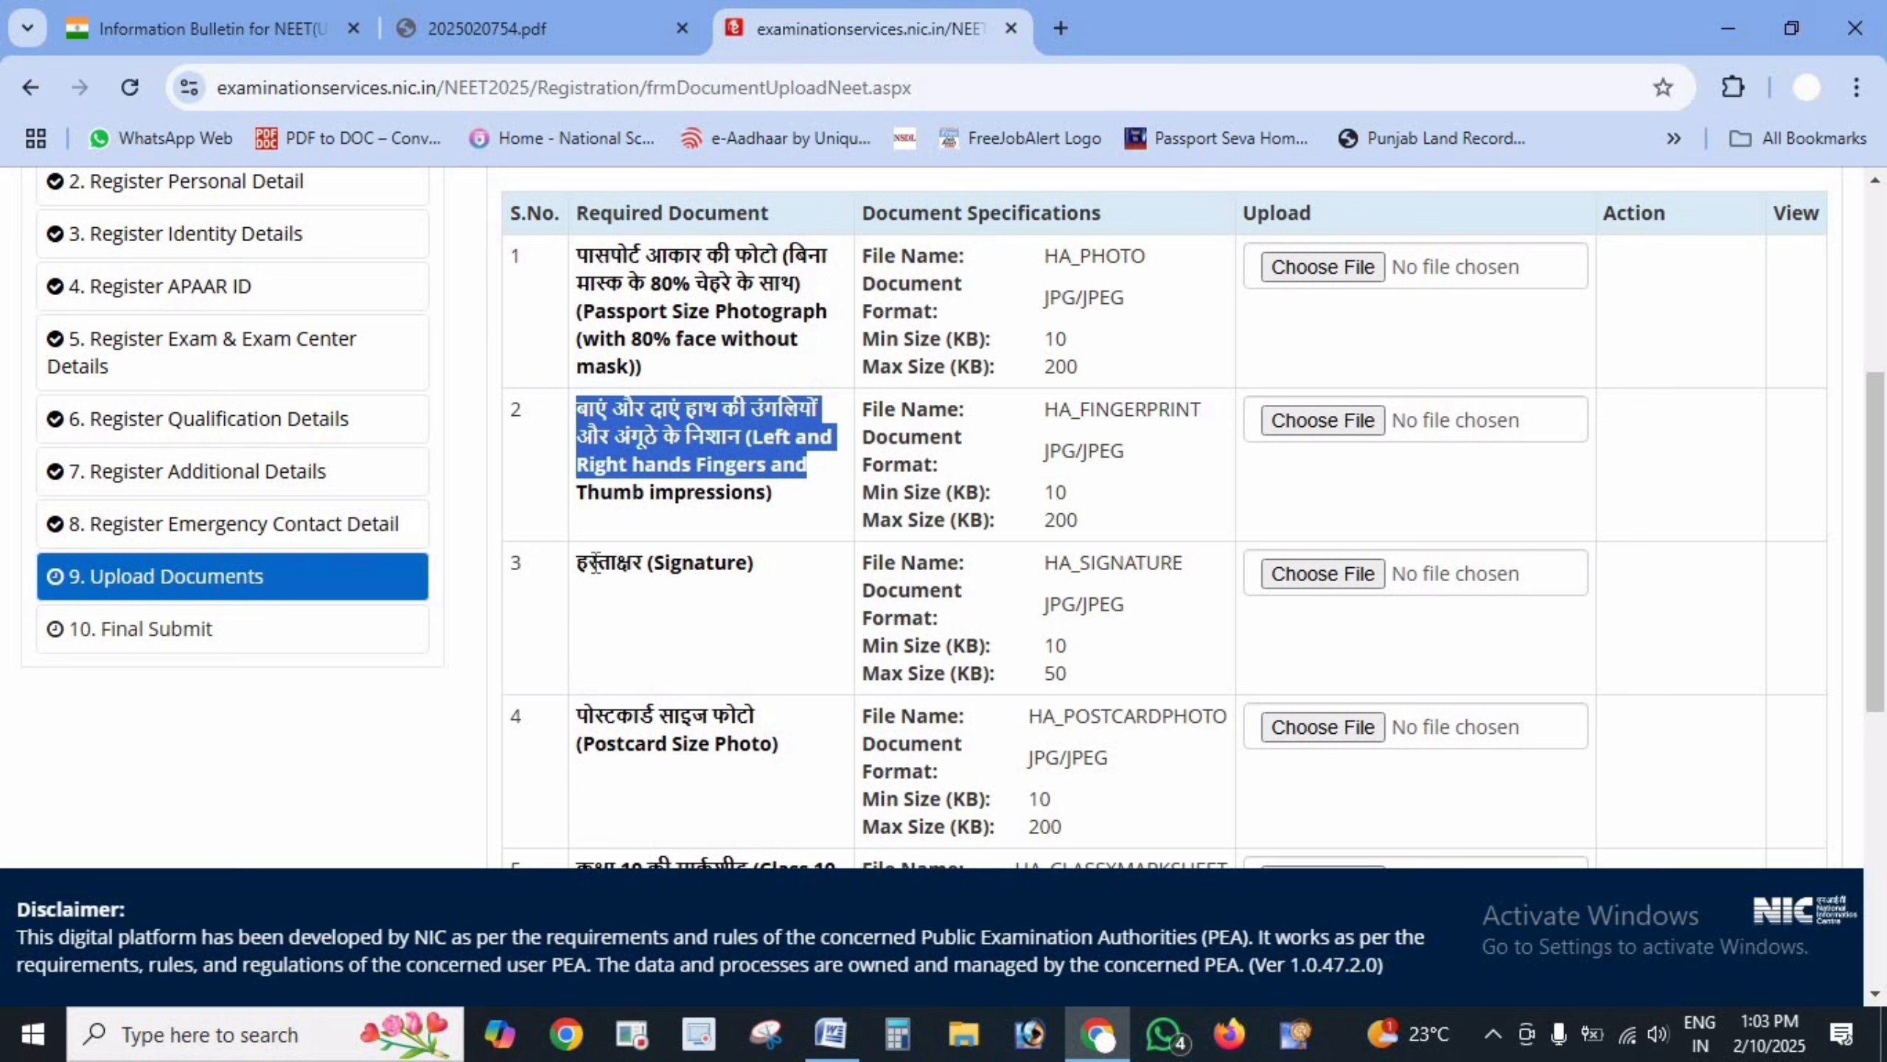
{"action": "left_click_drag", "start_coordinate": [575, 560], "coordinate": [752, 565]}
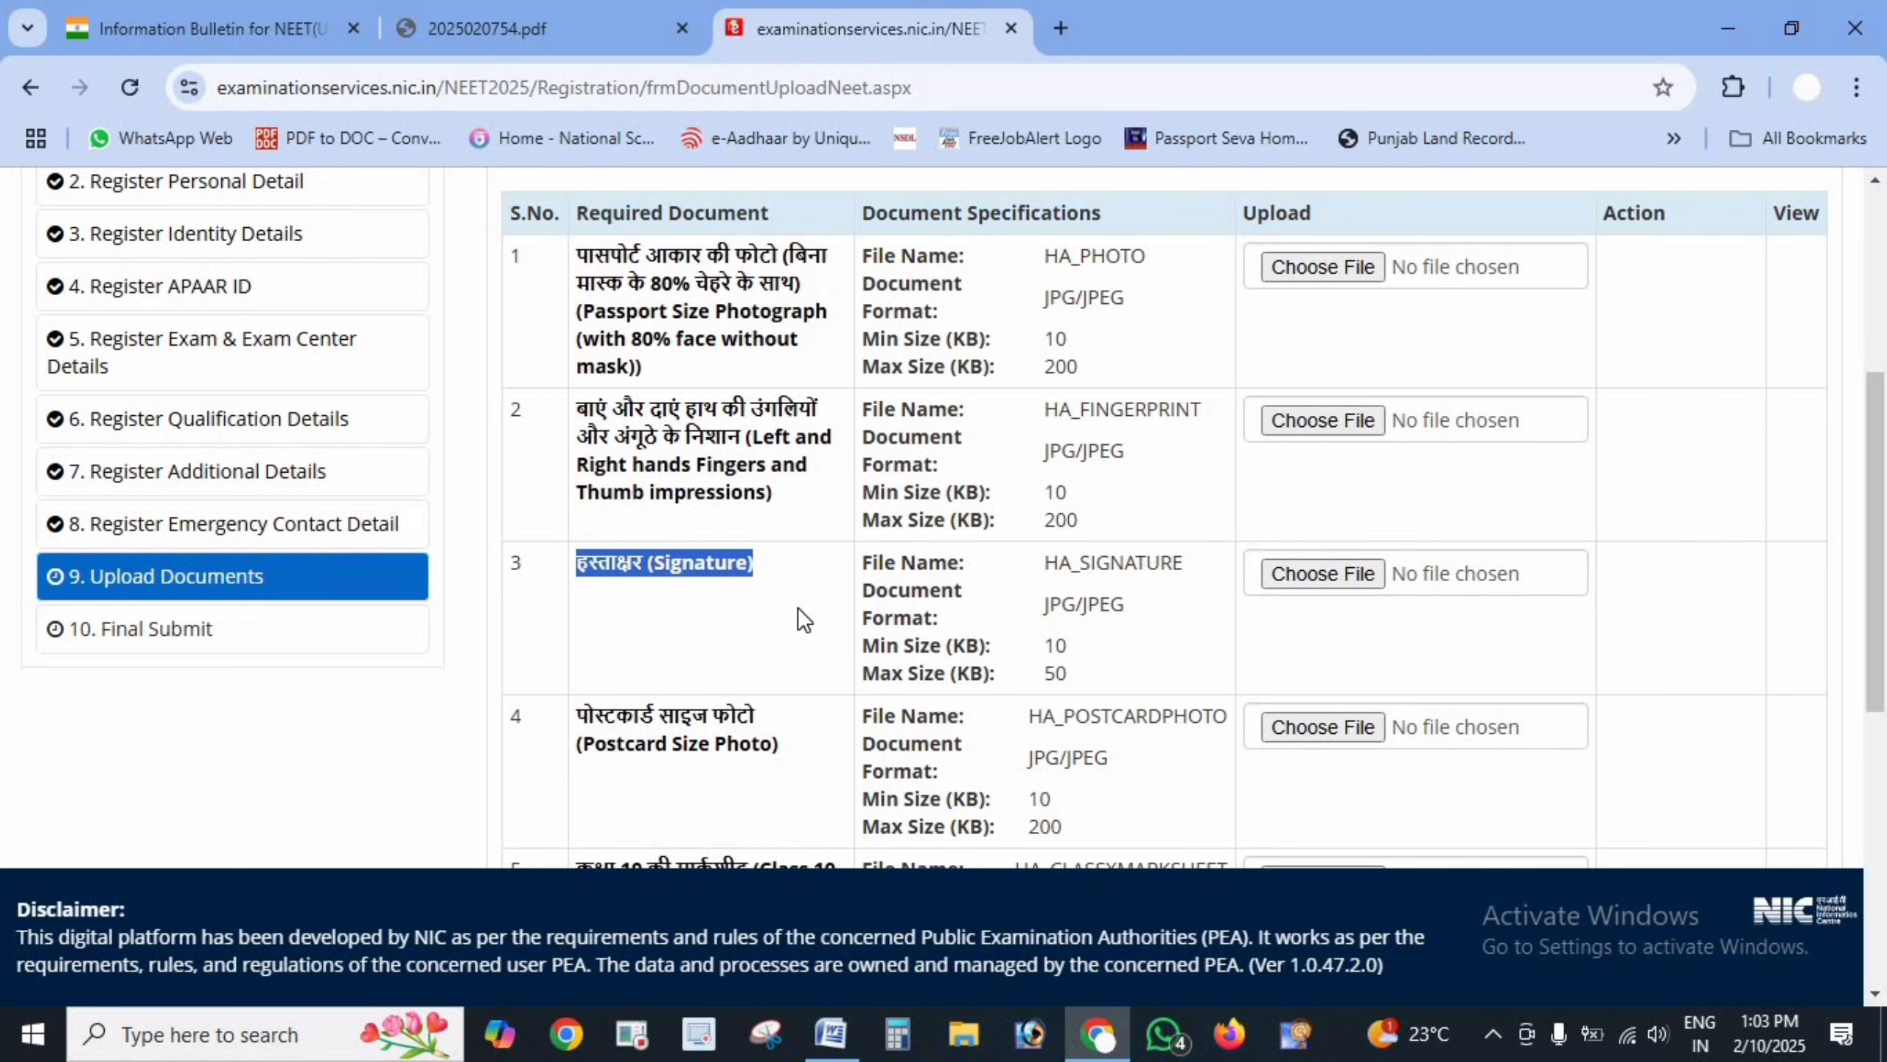
- Review the Postcard Size Photo and address proof rows, including the Hindi address proof description
{"action": "scroll", "coordinate": [683, 634], "scroll_direction": "down", "scroll_amount": 2}
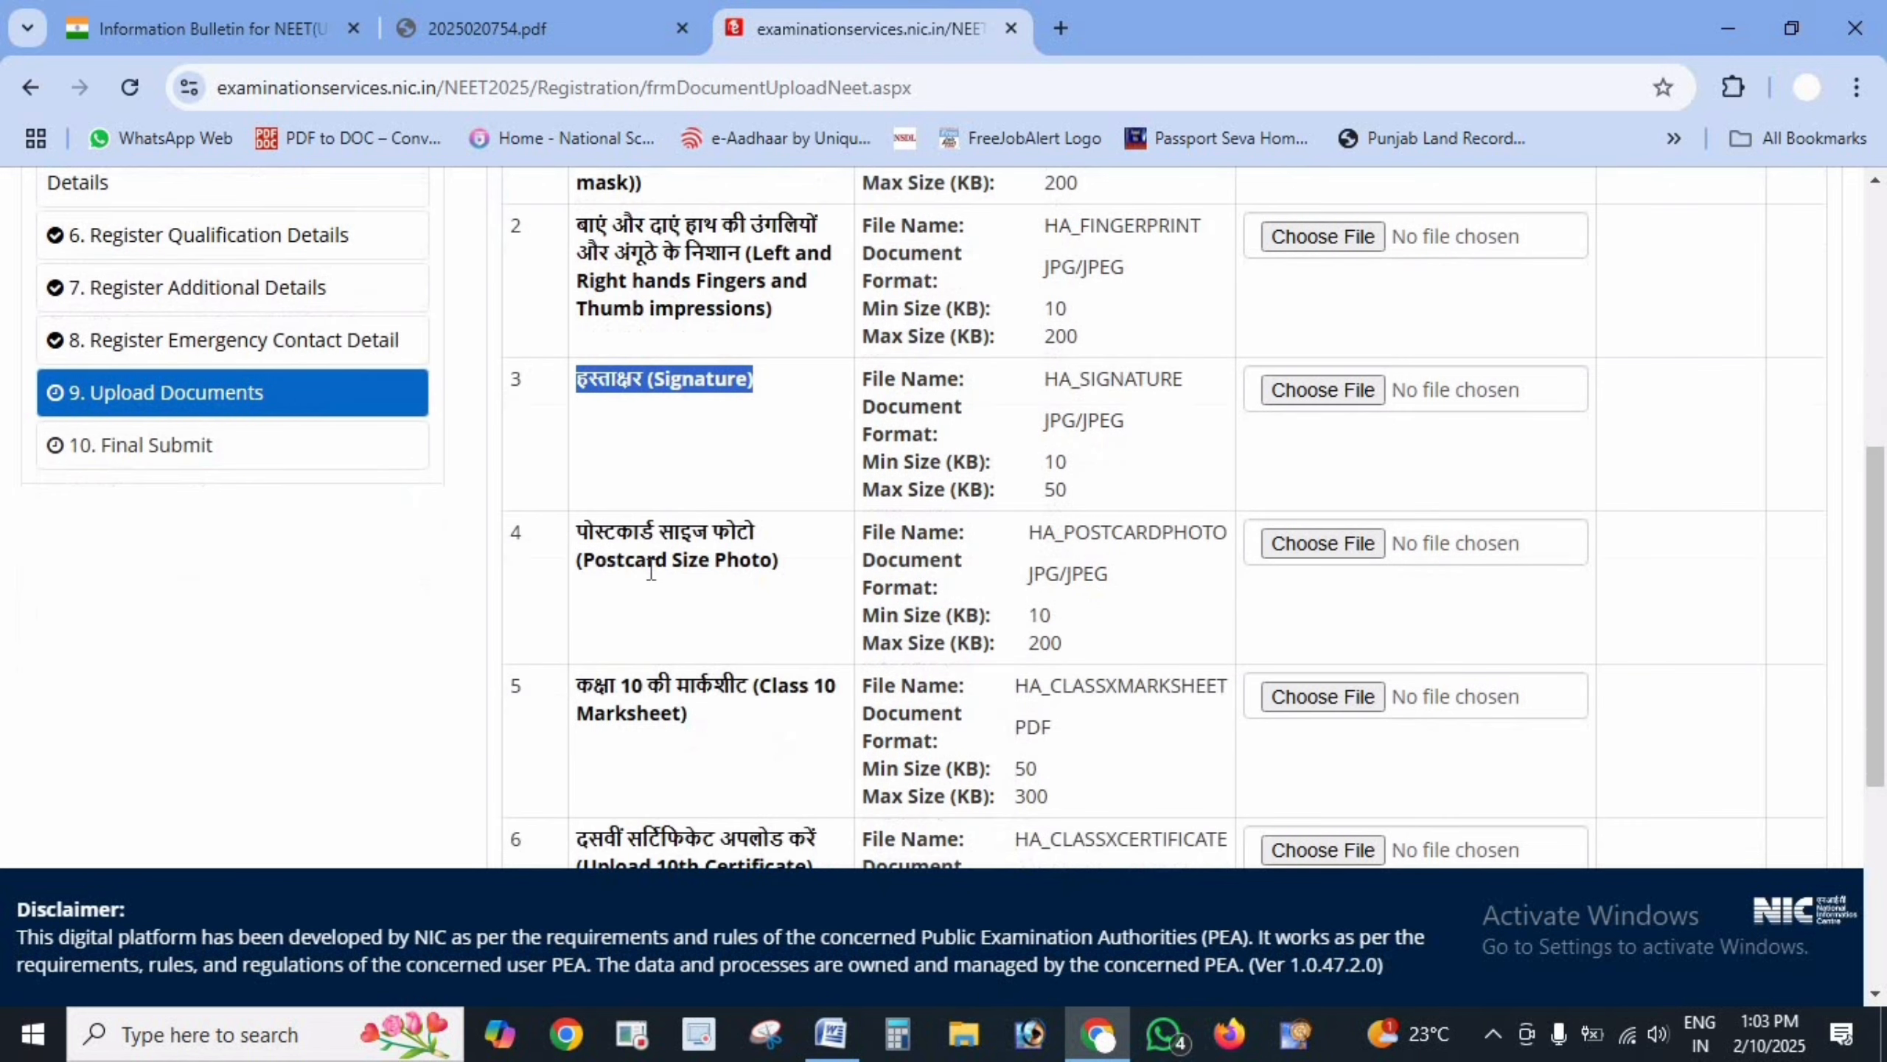
{"action": "left_click_drag", "start_coordinate": [576, 525], "coordinate": [740, 567]}
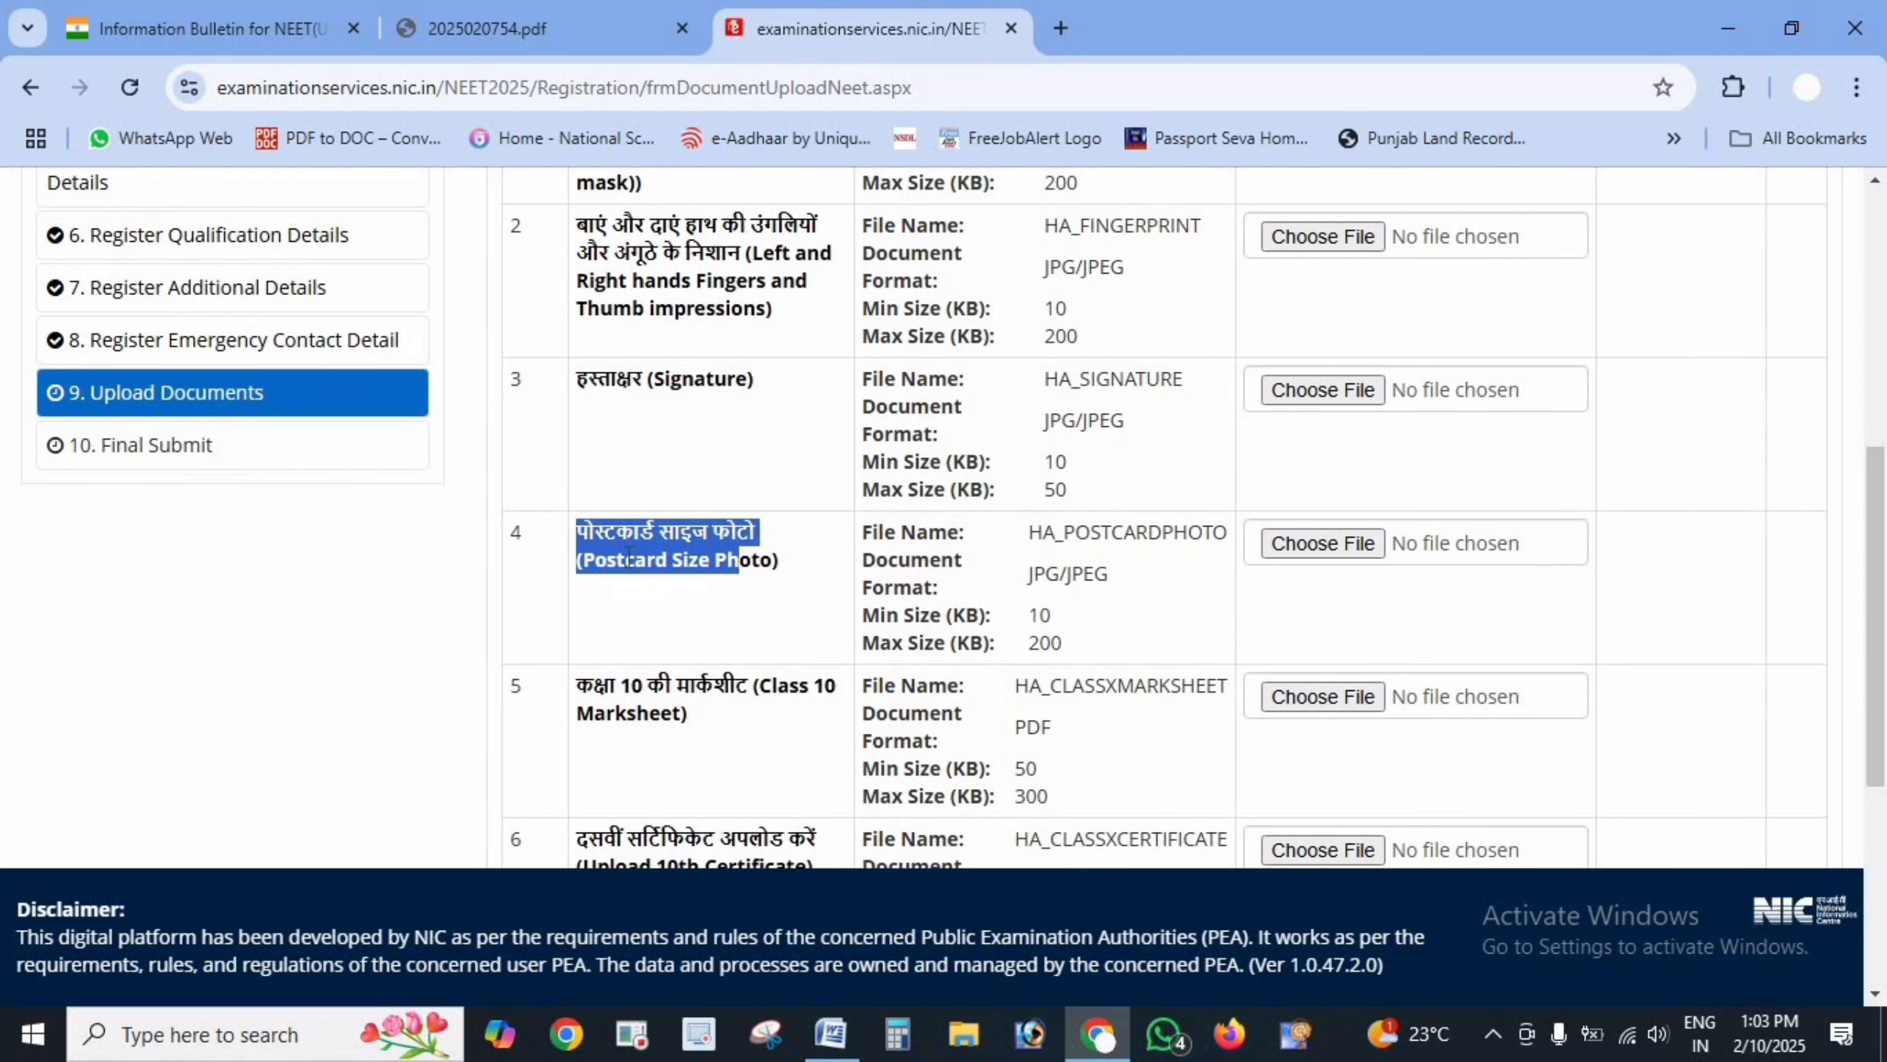
{"action": "left_click", "coordinate": [594, 559]}
{"action": "left_click_drag", "start_coordinate": [594, 559], "coordinate": [739, 560]}
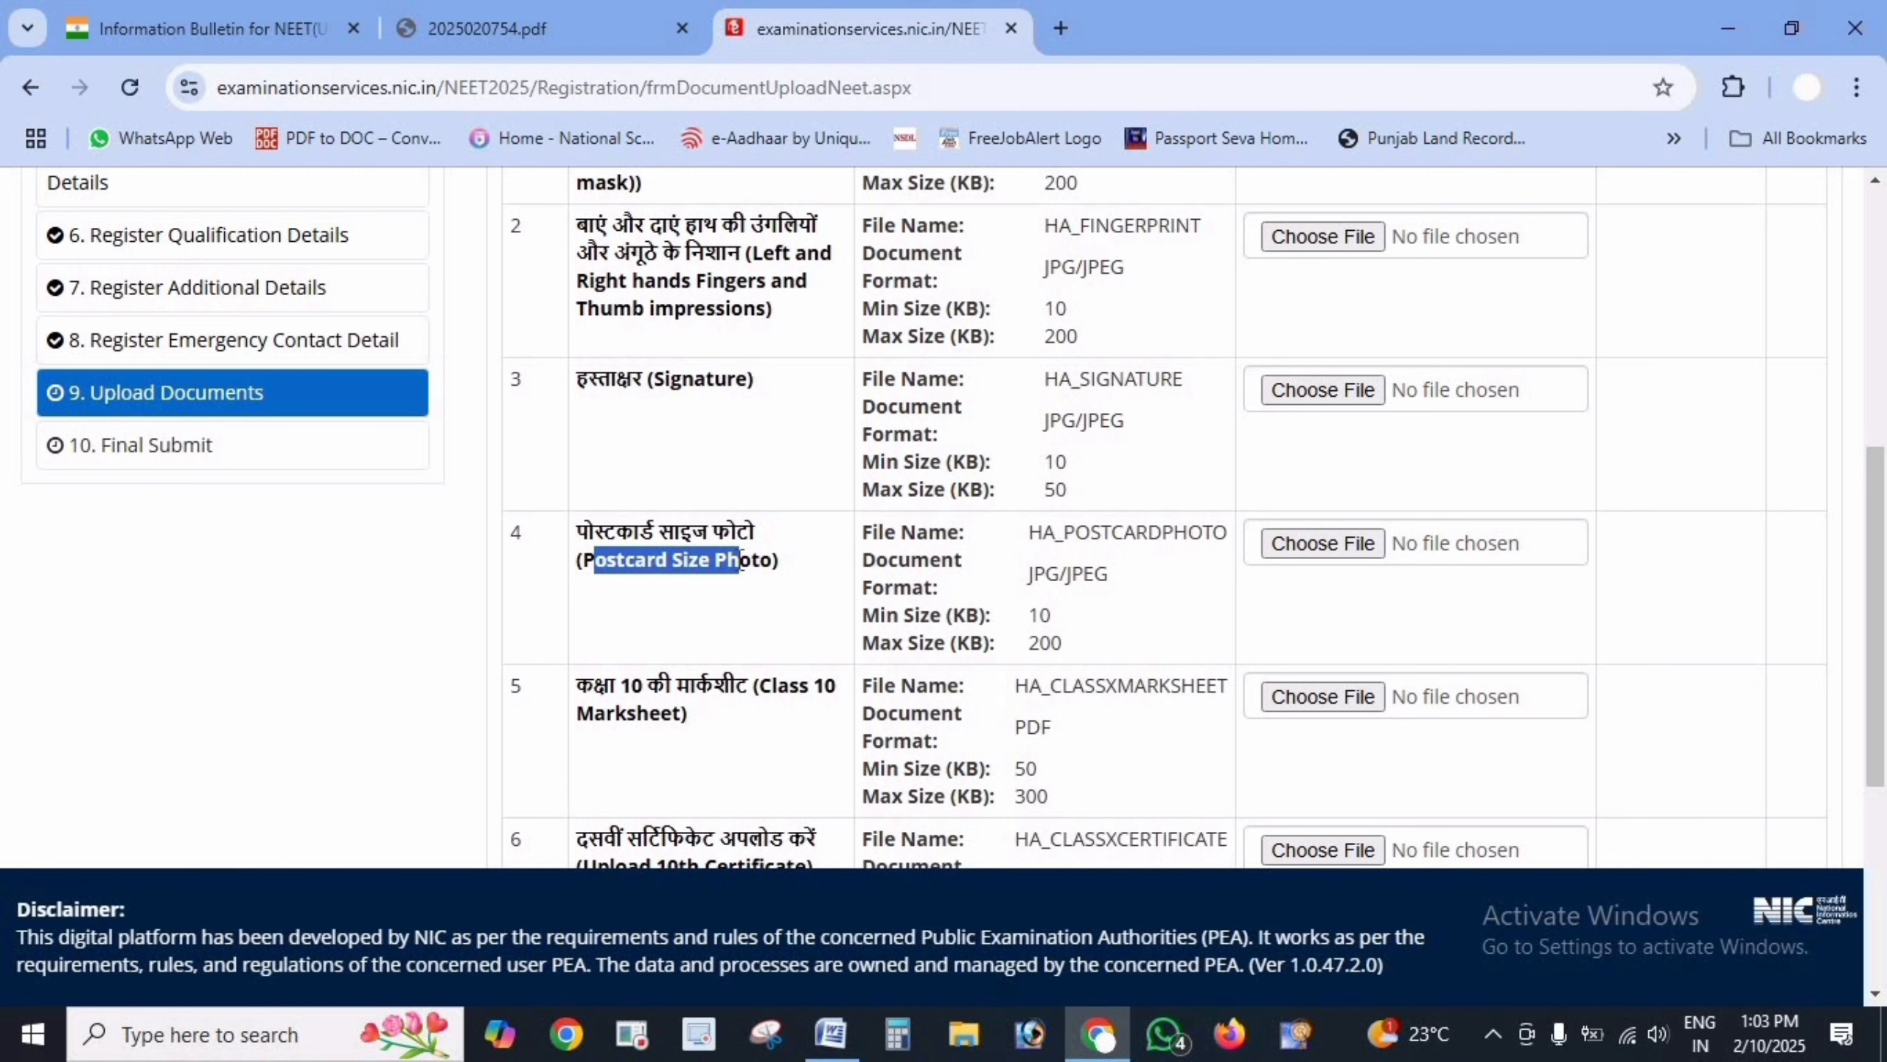
{"action": "scroll", "coordinate": [737, 594], "scroll_direction": "down", "scroll_amount": 2}
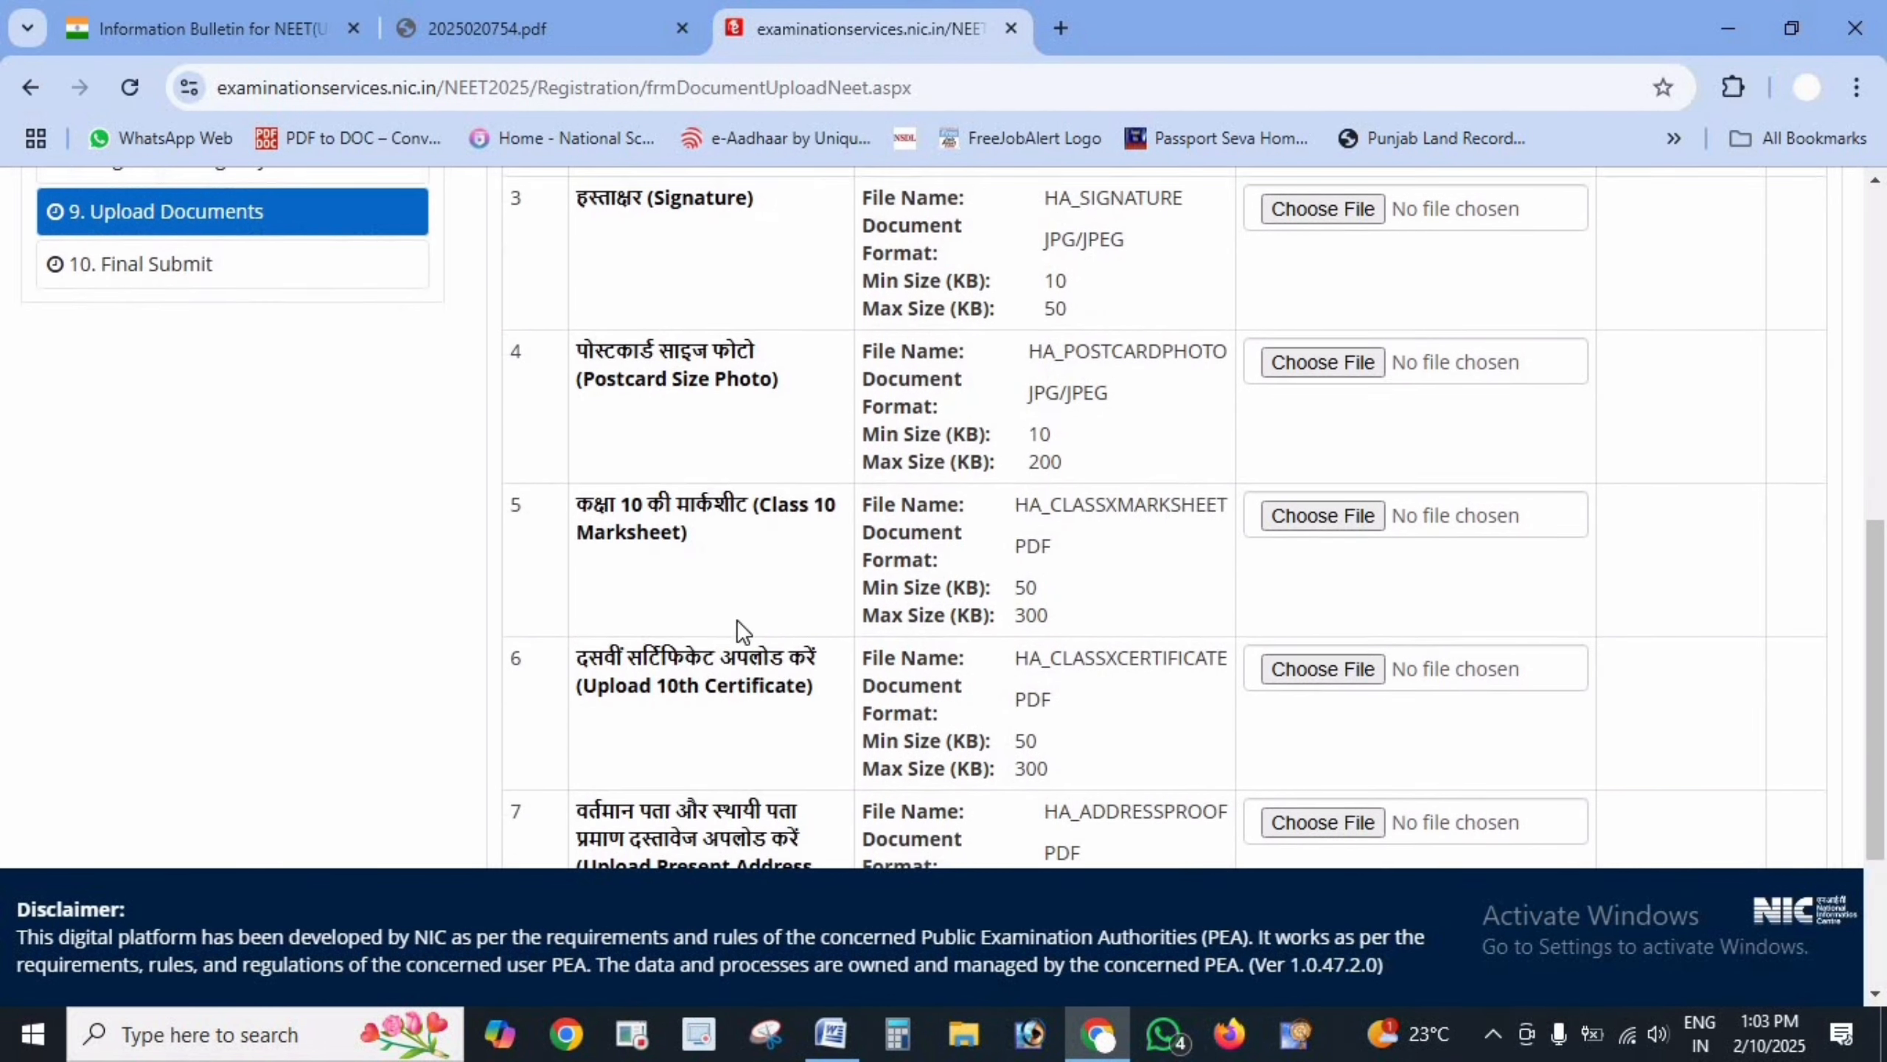
{"action": "left_click_drag", "start_coordinate": [578, 506], "coordinate": [719, 543]}
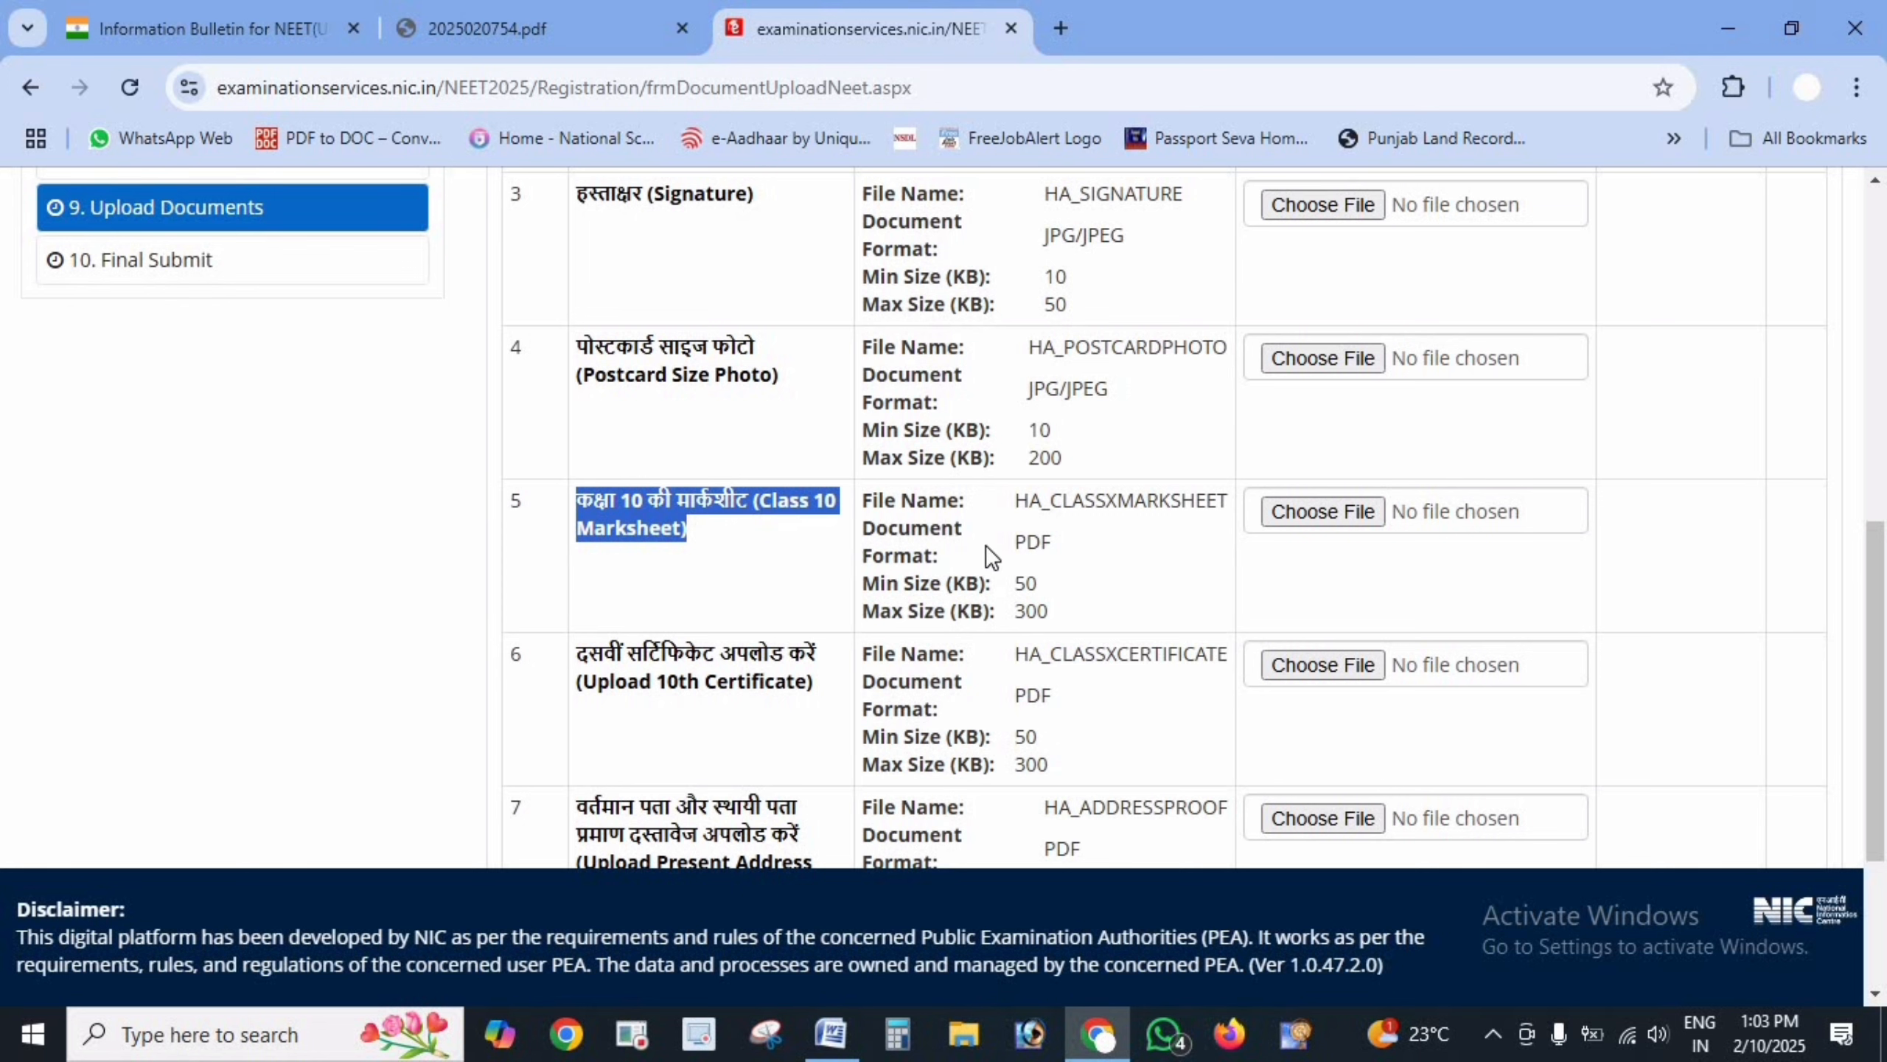
{"action": "scroll", "coordinate": [825, 588], "scroll_direction": "down", "scroll_amount": 2}
{"action": "left_click_drag", "start_coordinate": [588, 470], "coordinate": [707, 524]}
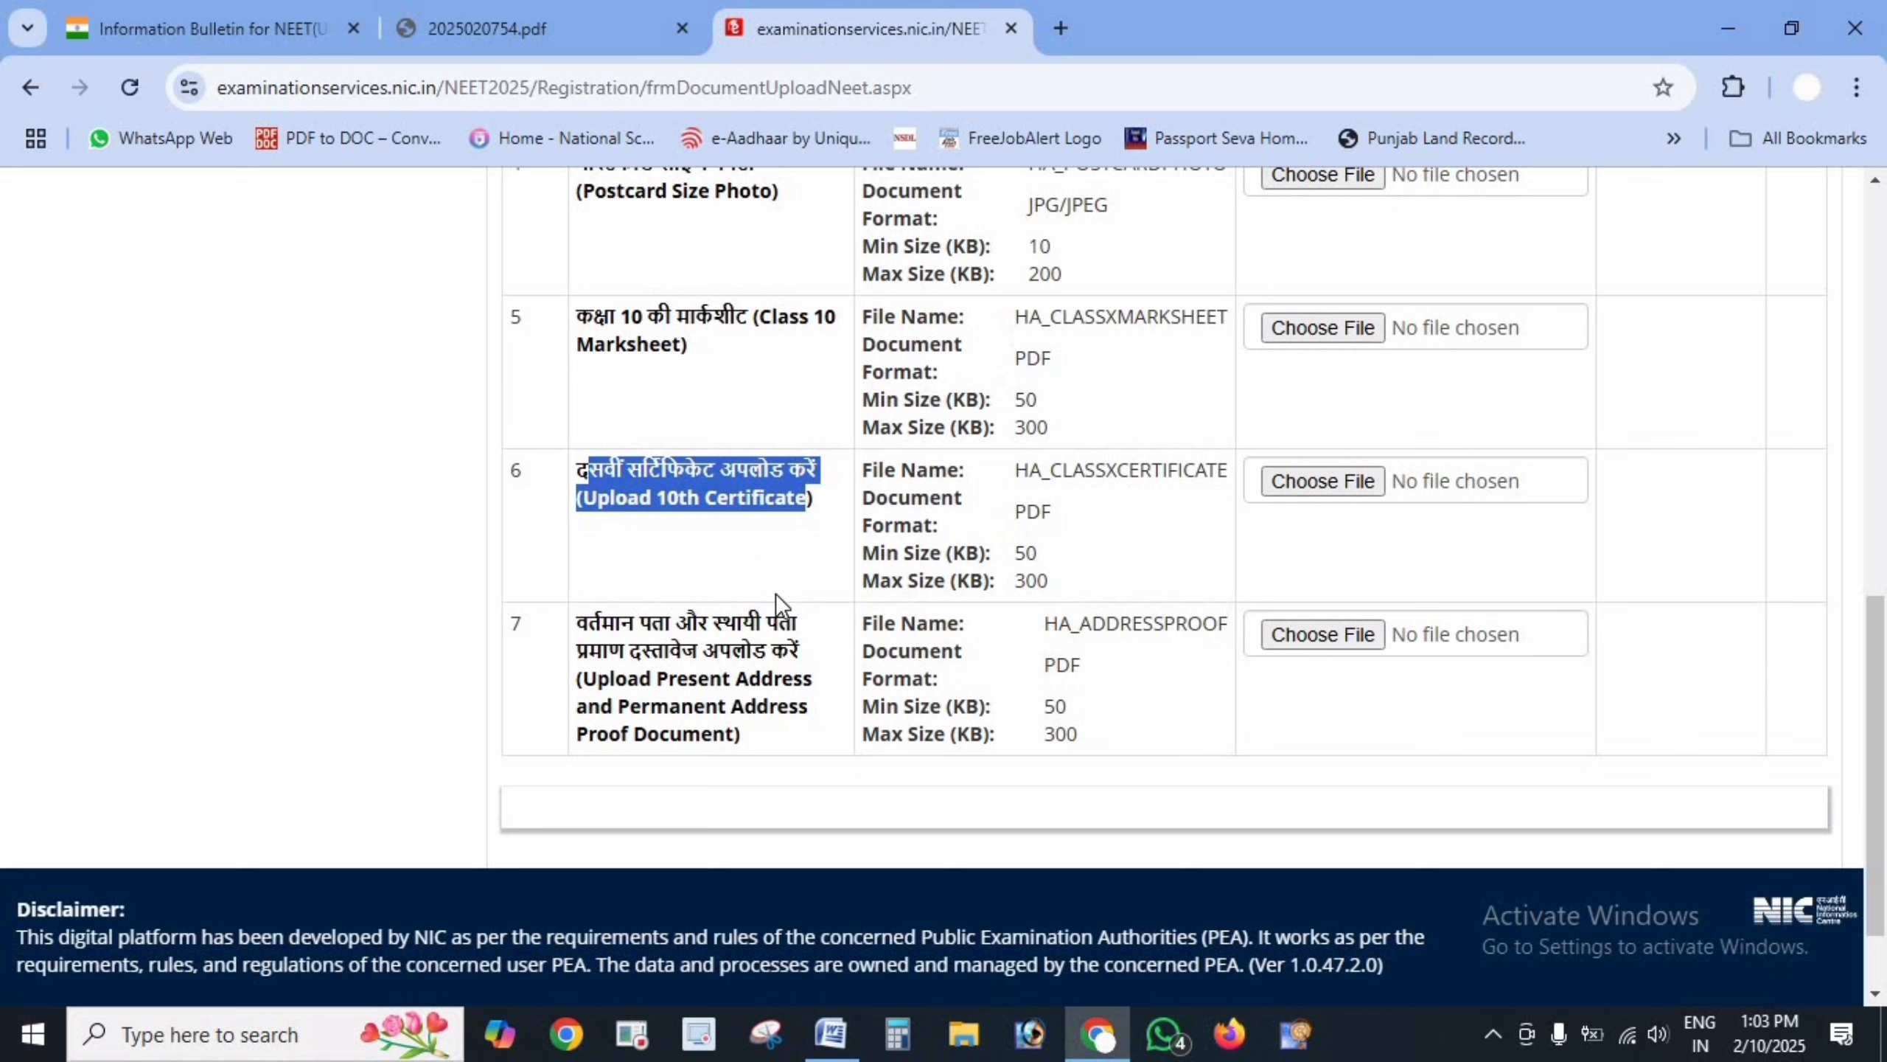
{"action": "left_click_drag", "start_coordinate": [577, 623], "coordinate": [752, 736]}
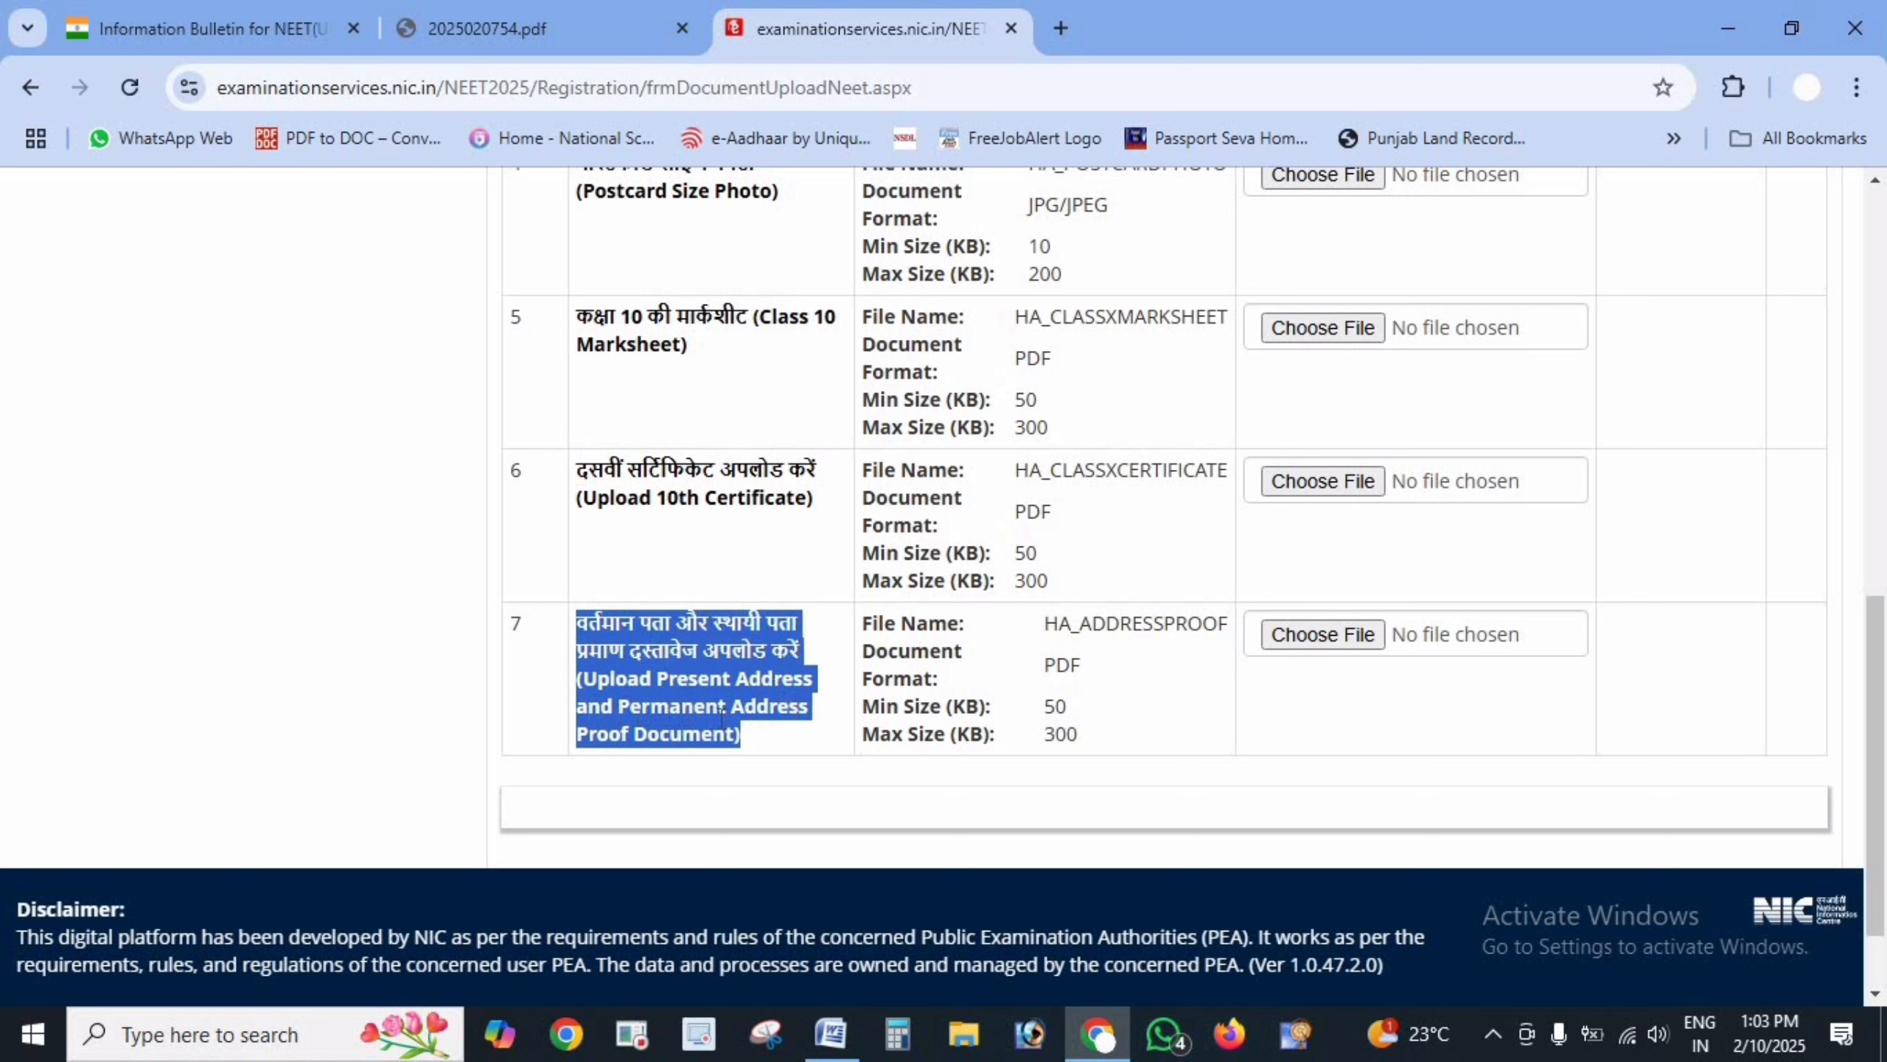
{"action": "left_click", "coordinate": [746, 739]}
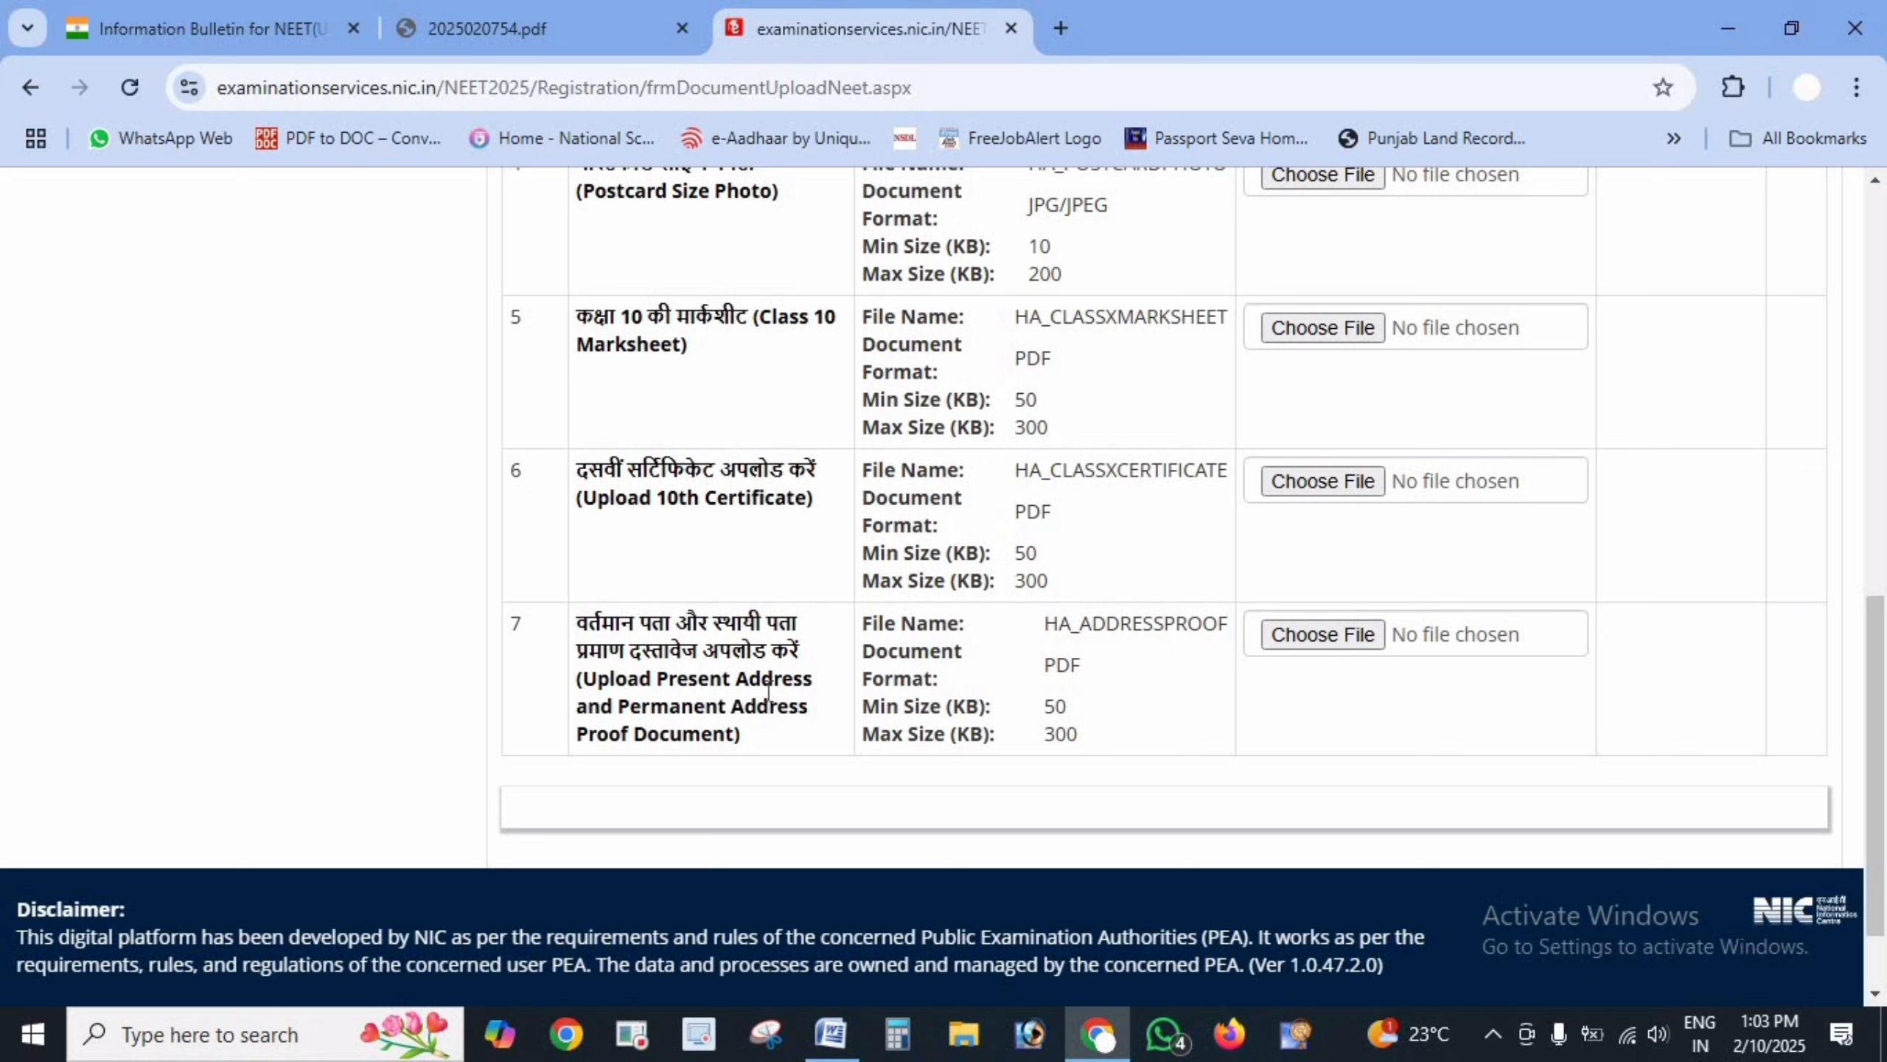
{"action": "left_click_drag", "start_coordinate": [576, 623], "coordinate": [799, 652]}
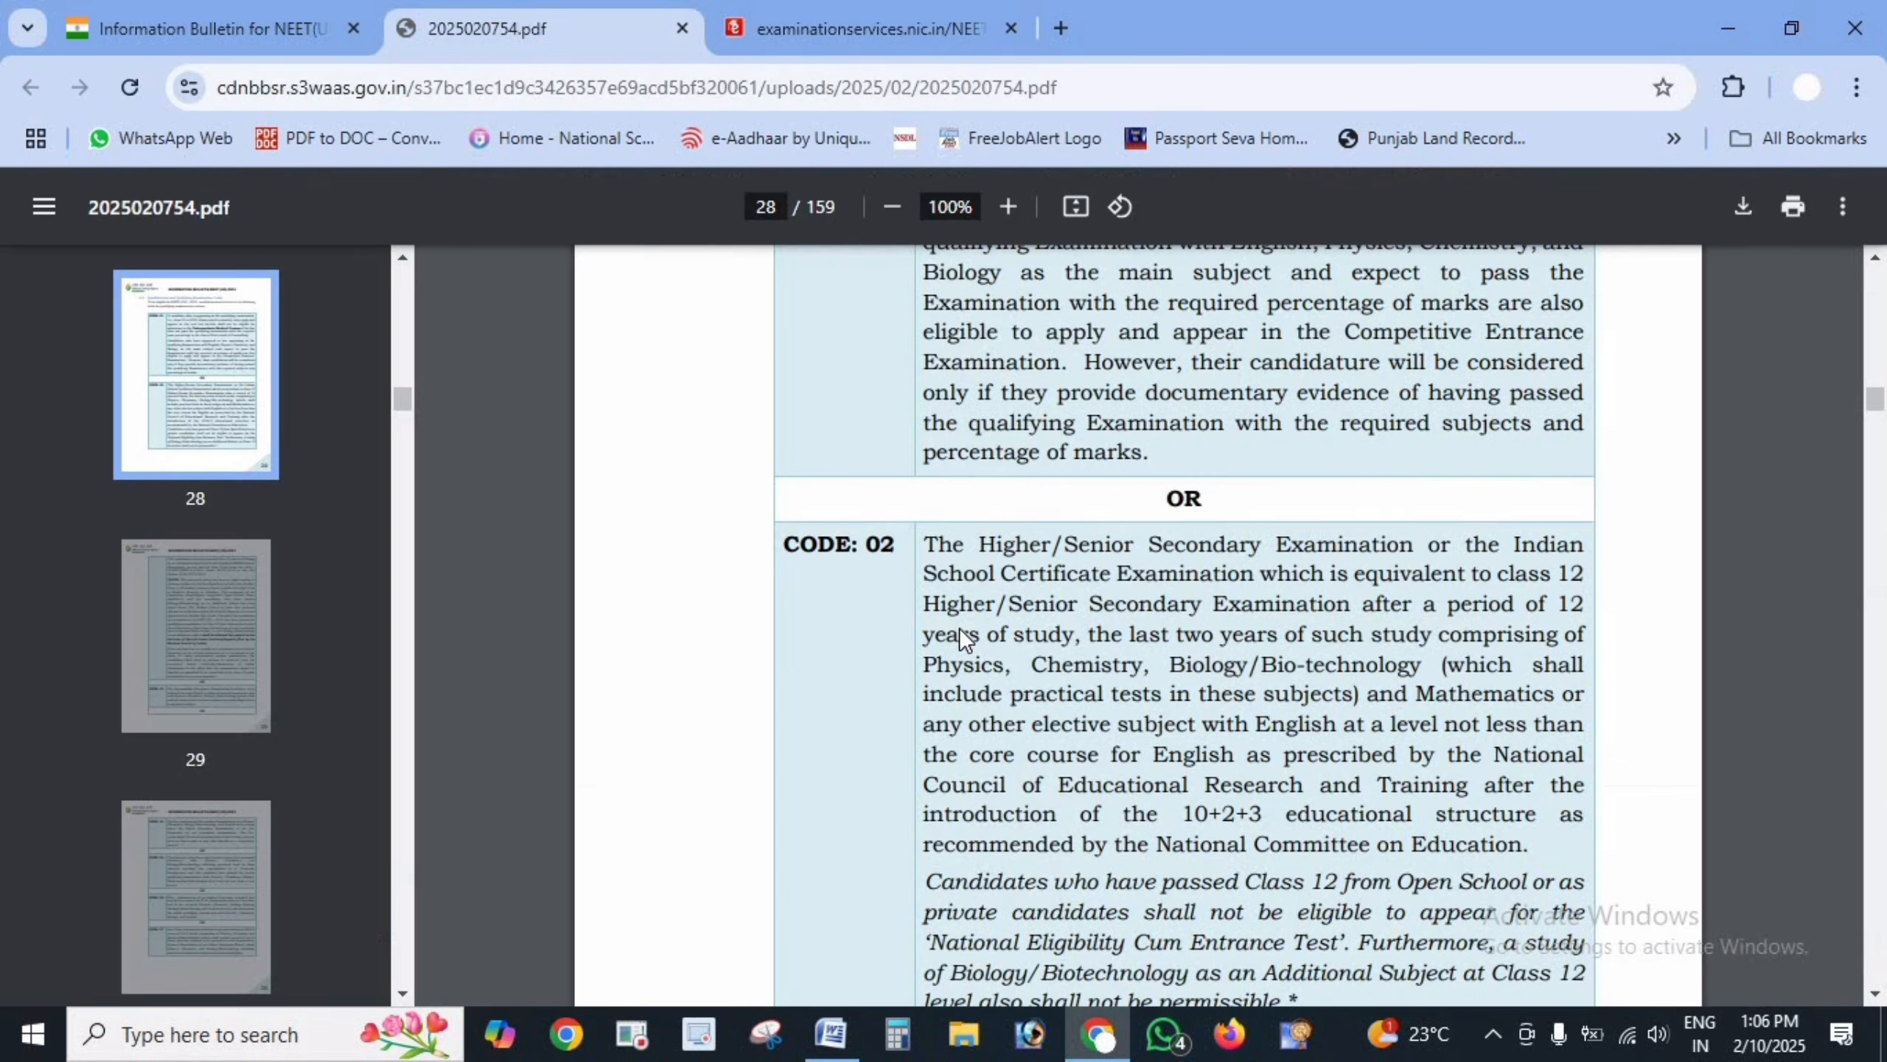
{"action": "scroll", "coordinate": [959, 628], "scroll_direction": "up", "scroll_amount": 7}
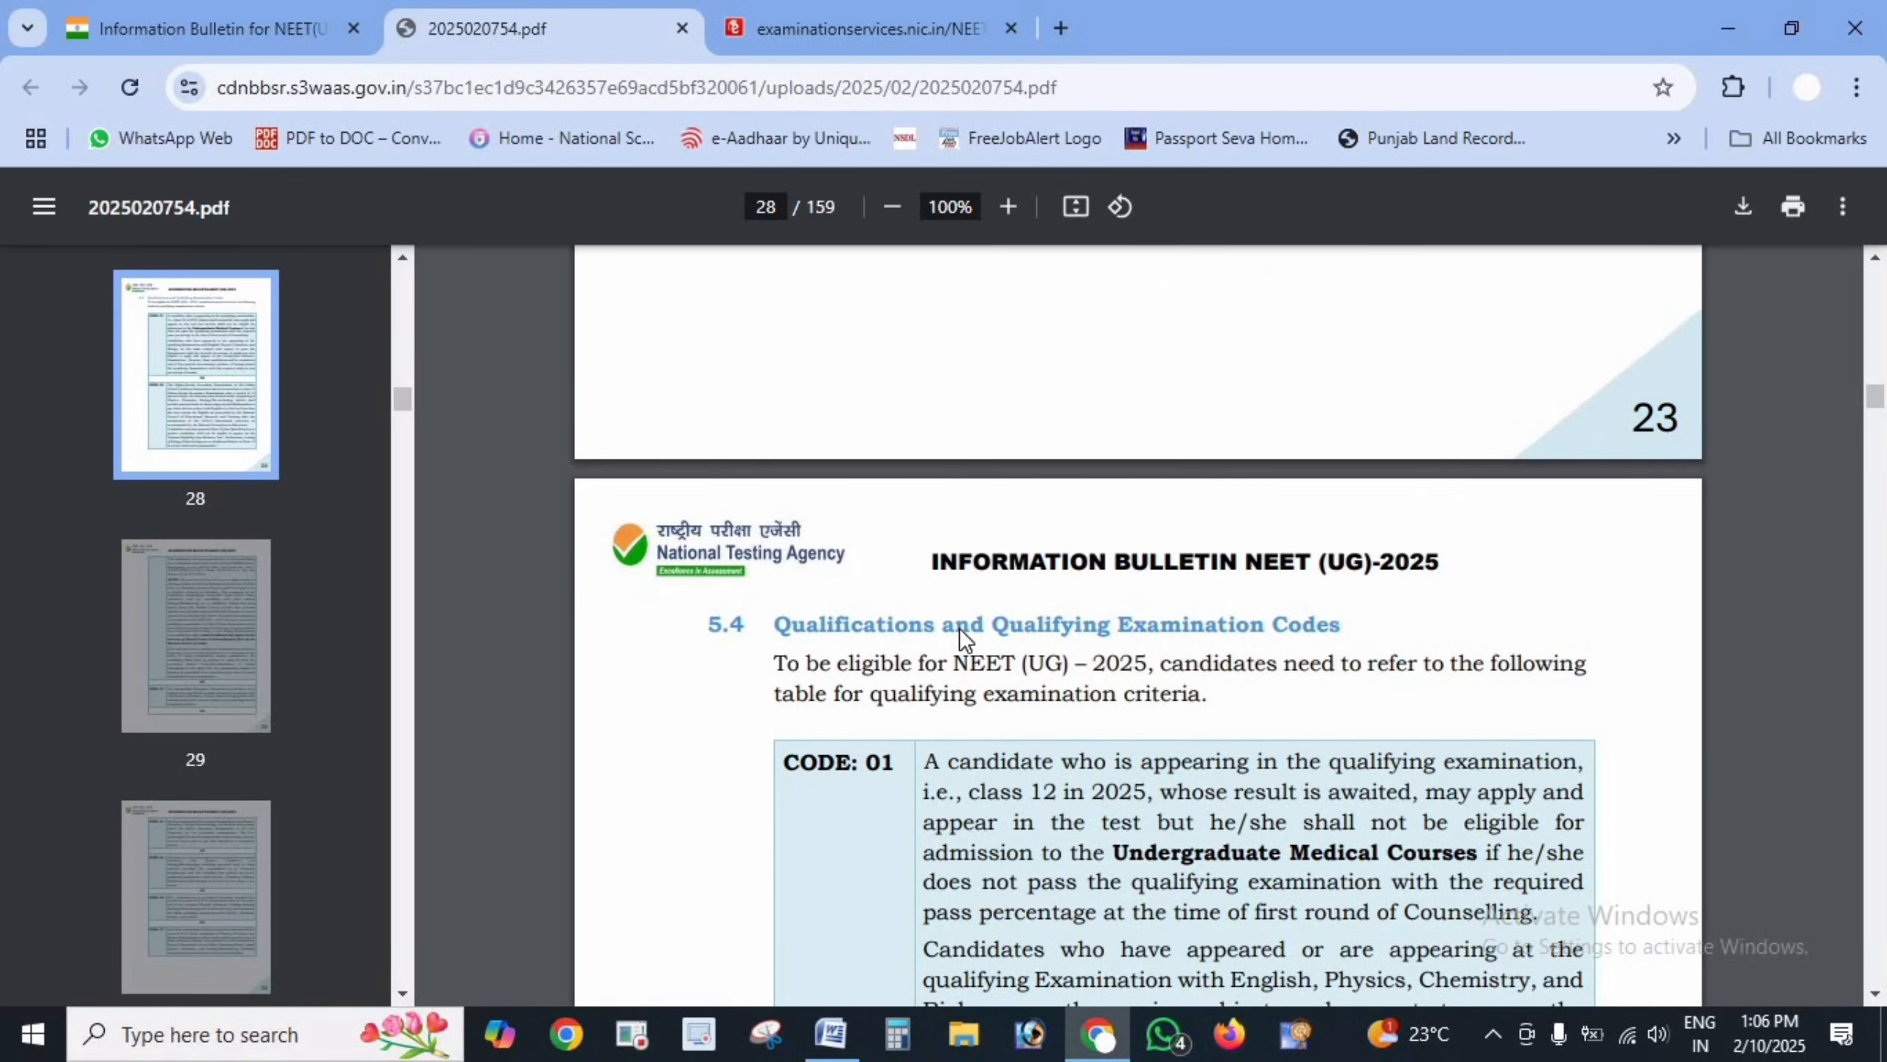
- Scroll the bulletin through section 5.4, marking qualifying exam codes 05, 06 and 01
{"action": "scroll", "coordinate": [983, 520], "scroll_direction": "down", "scroll_amount": 1}
{"action": "left_click_drag", "start_coordinate": [930, 376], "coordinate": [1459, 365]}
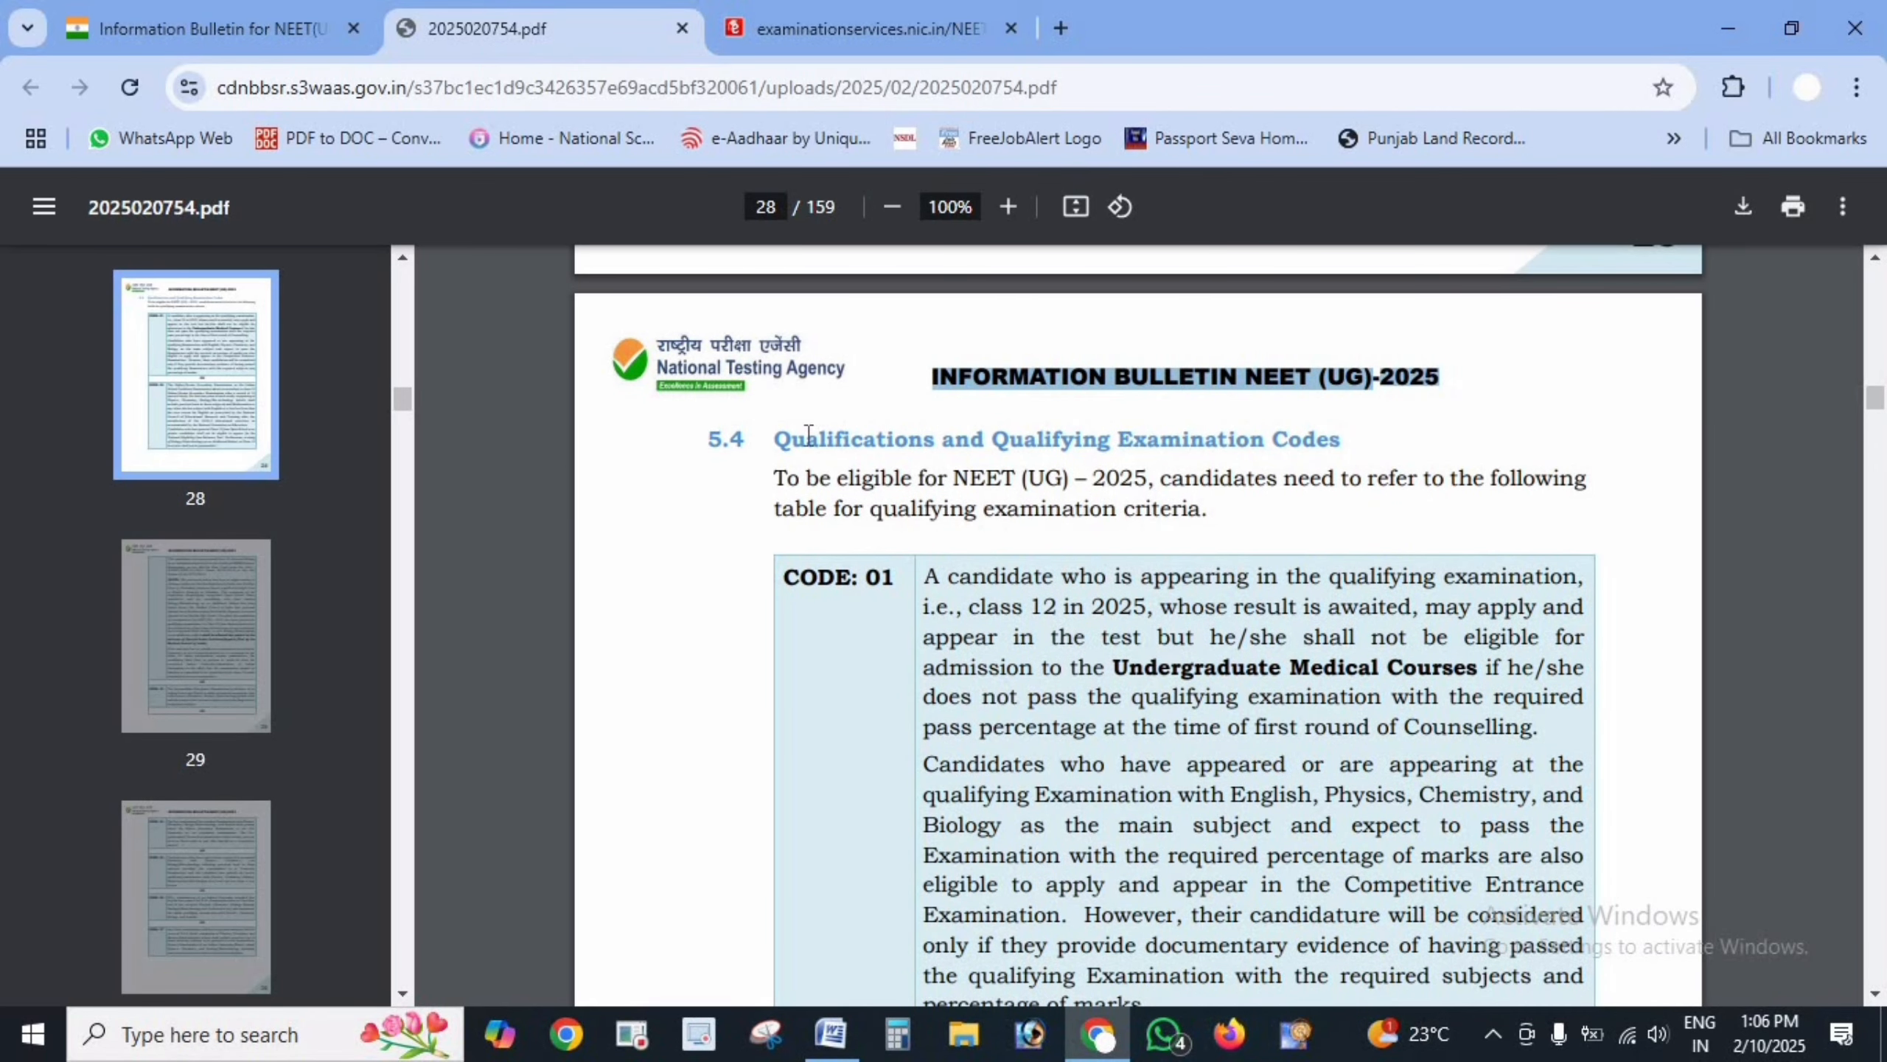
{"action": "left_click_drag", "start_coordinate": [790, 439], "coordinate": [1347, 443]}
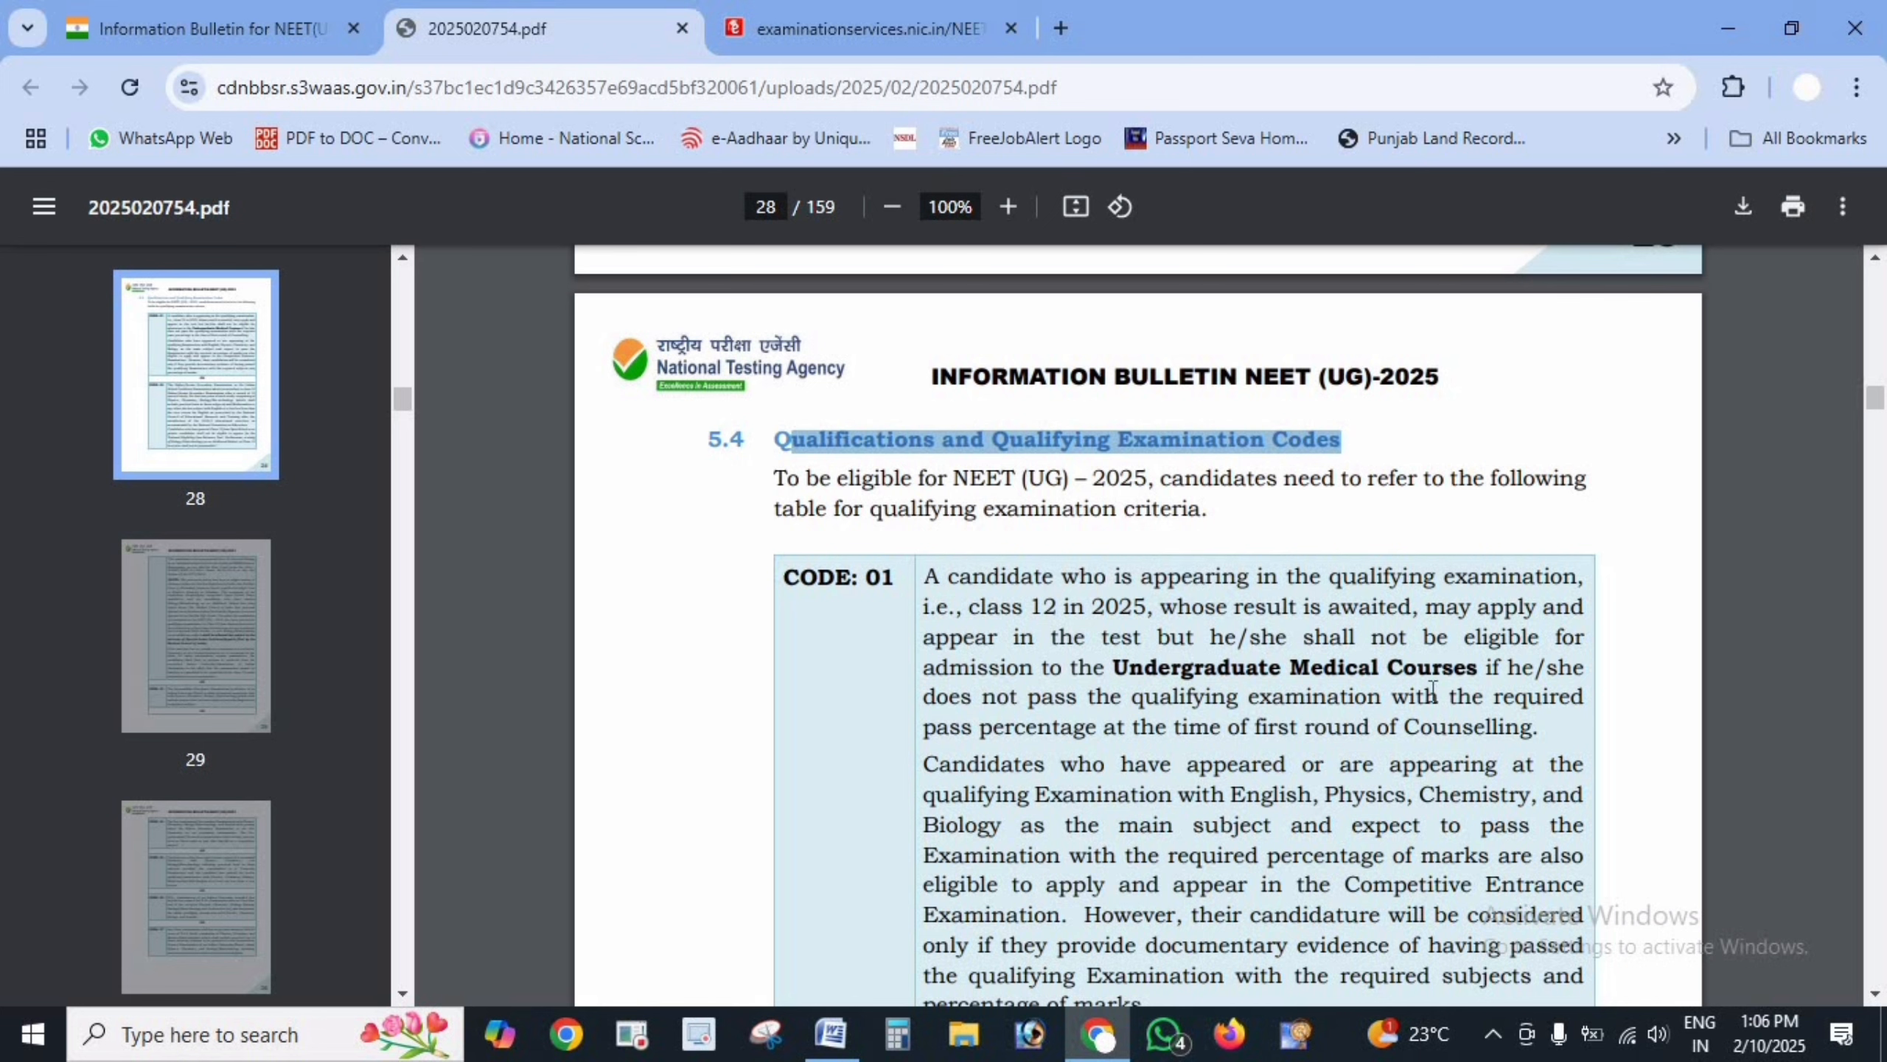
{"action": "scroll", "coordinate": [1199, 670], "scroll_direction": "down", "scroll_amount": 20}
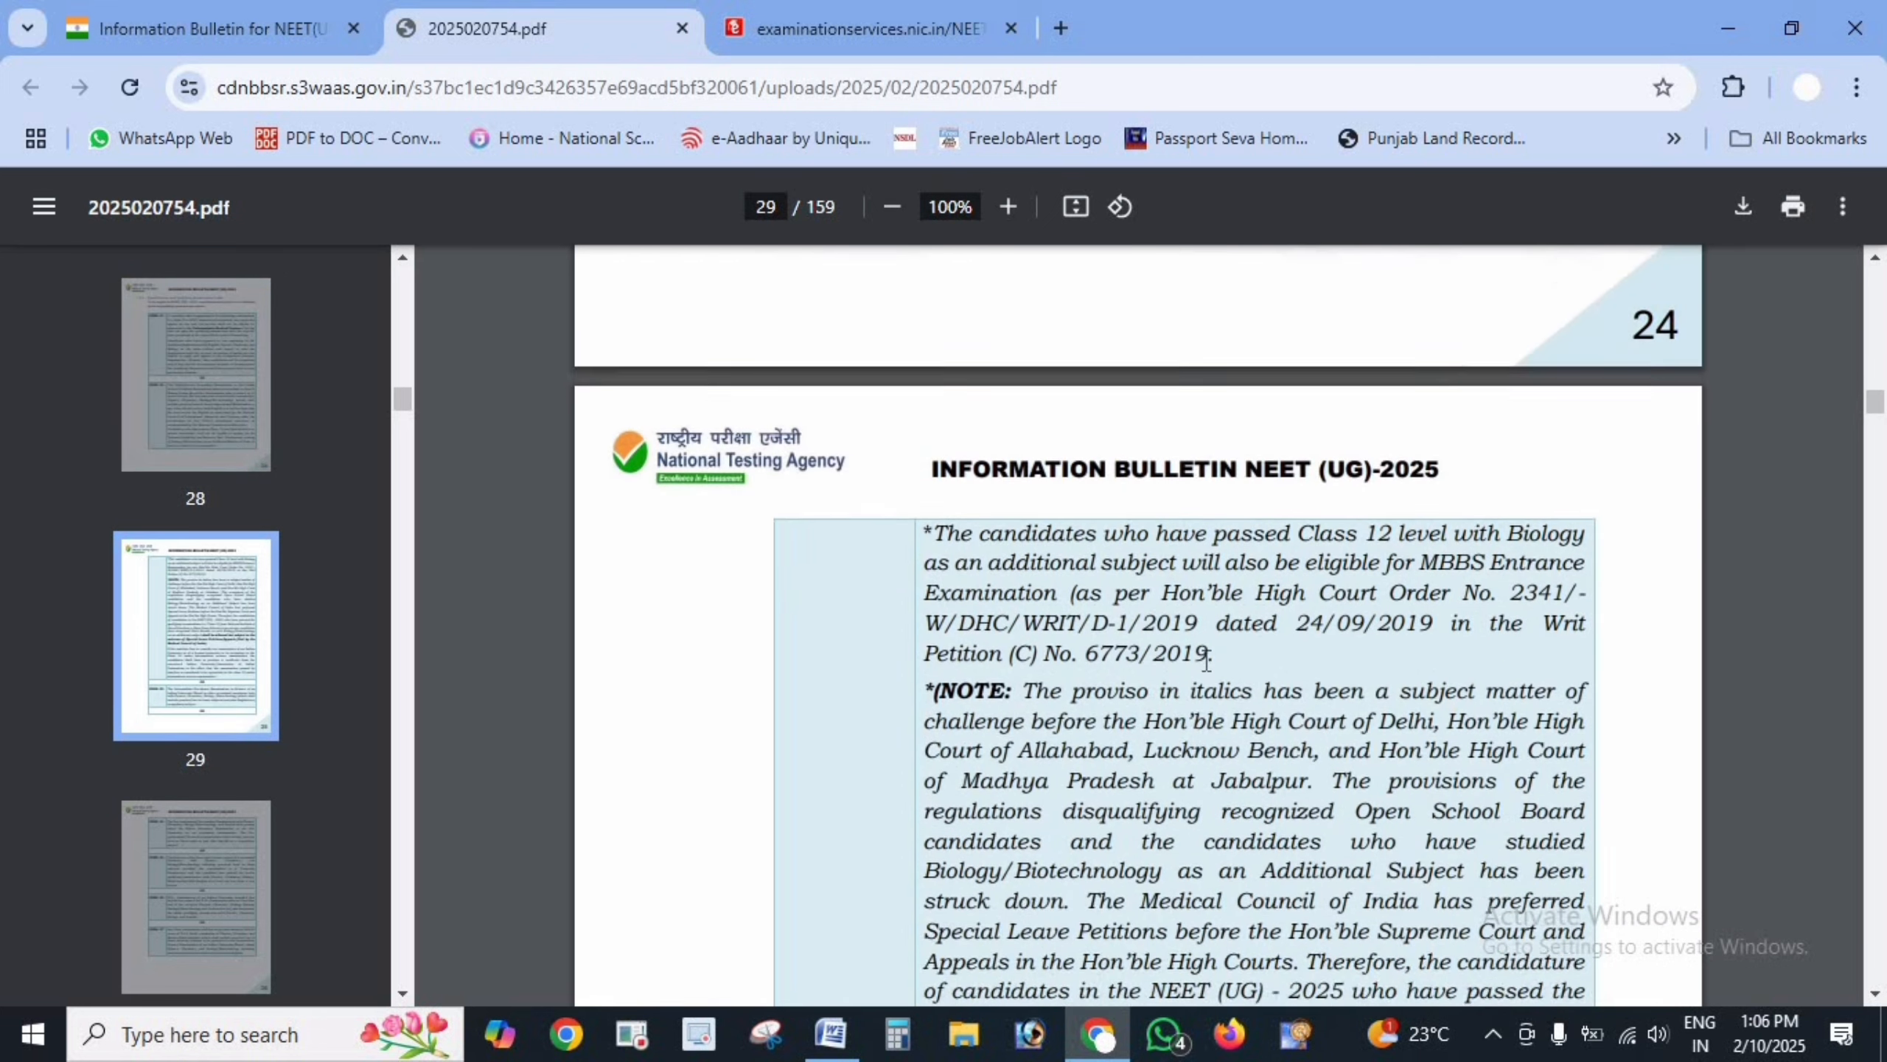
{"action": "scroll", "coordinate": [1206, 659], "scroll_direction": "down", "scroll_amount": 5}
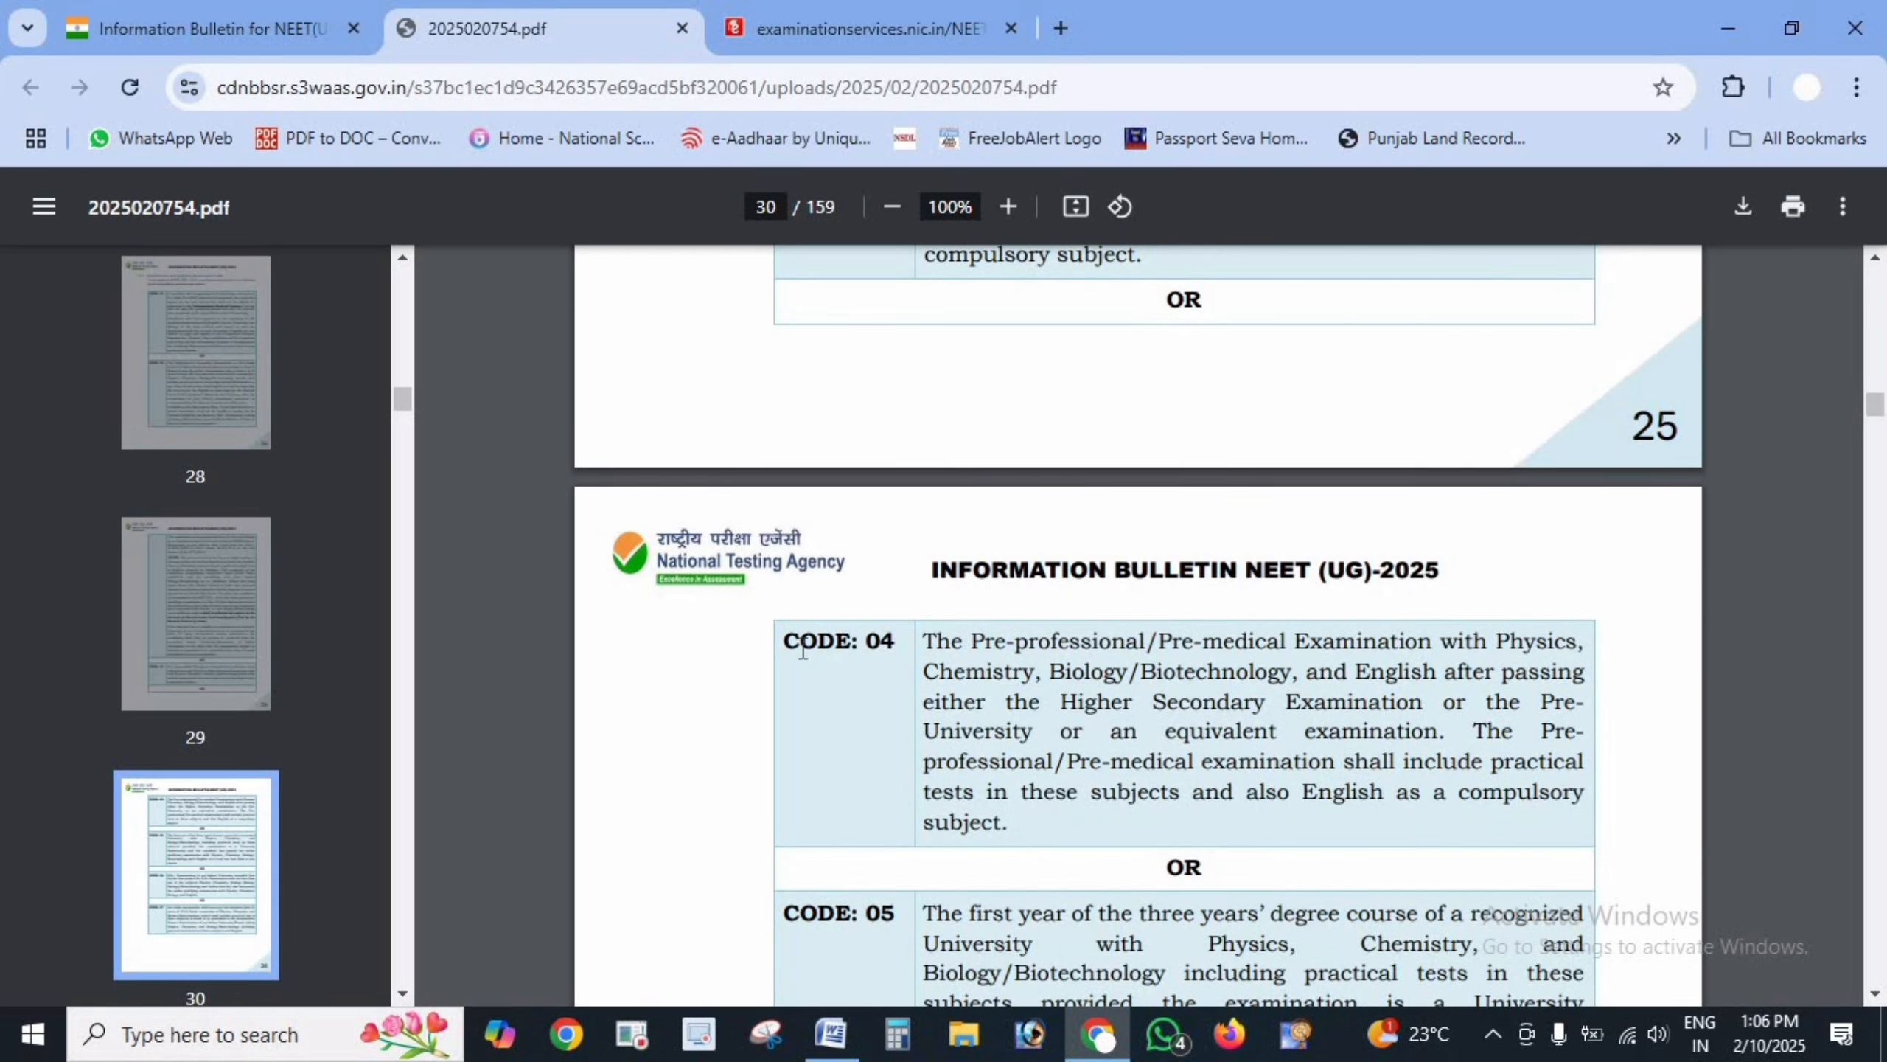
{"action": "scroll", "coordinate": [979, 688], "scroll_direction": "down", "scroll_amount": 5}
{"action": "left_click_drag", "start_coordinate": [782, 537], "coordinate": [903, 595]}
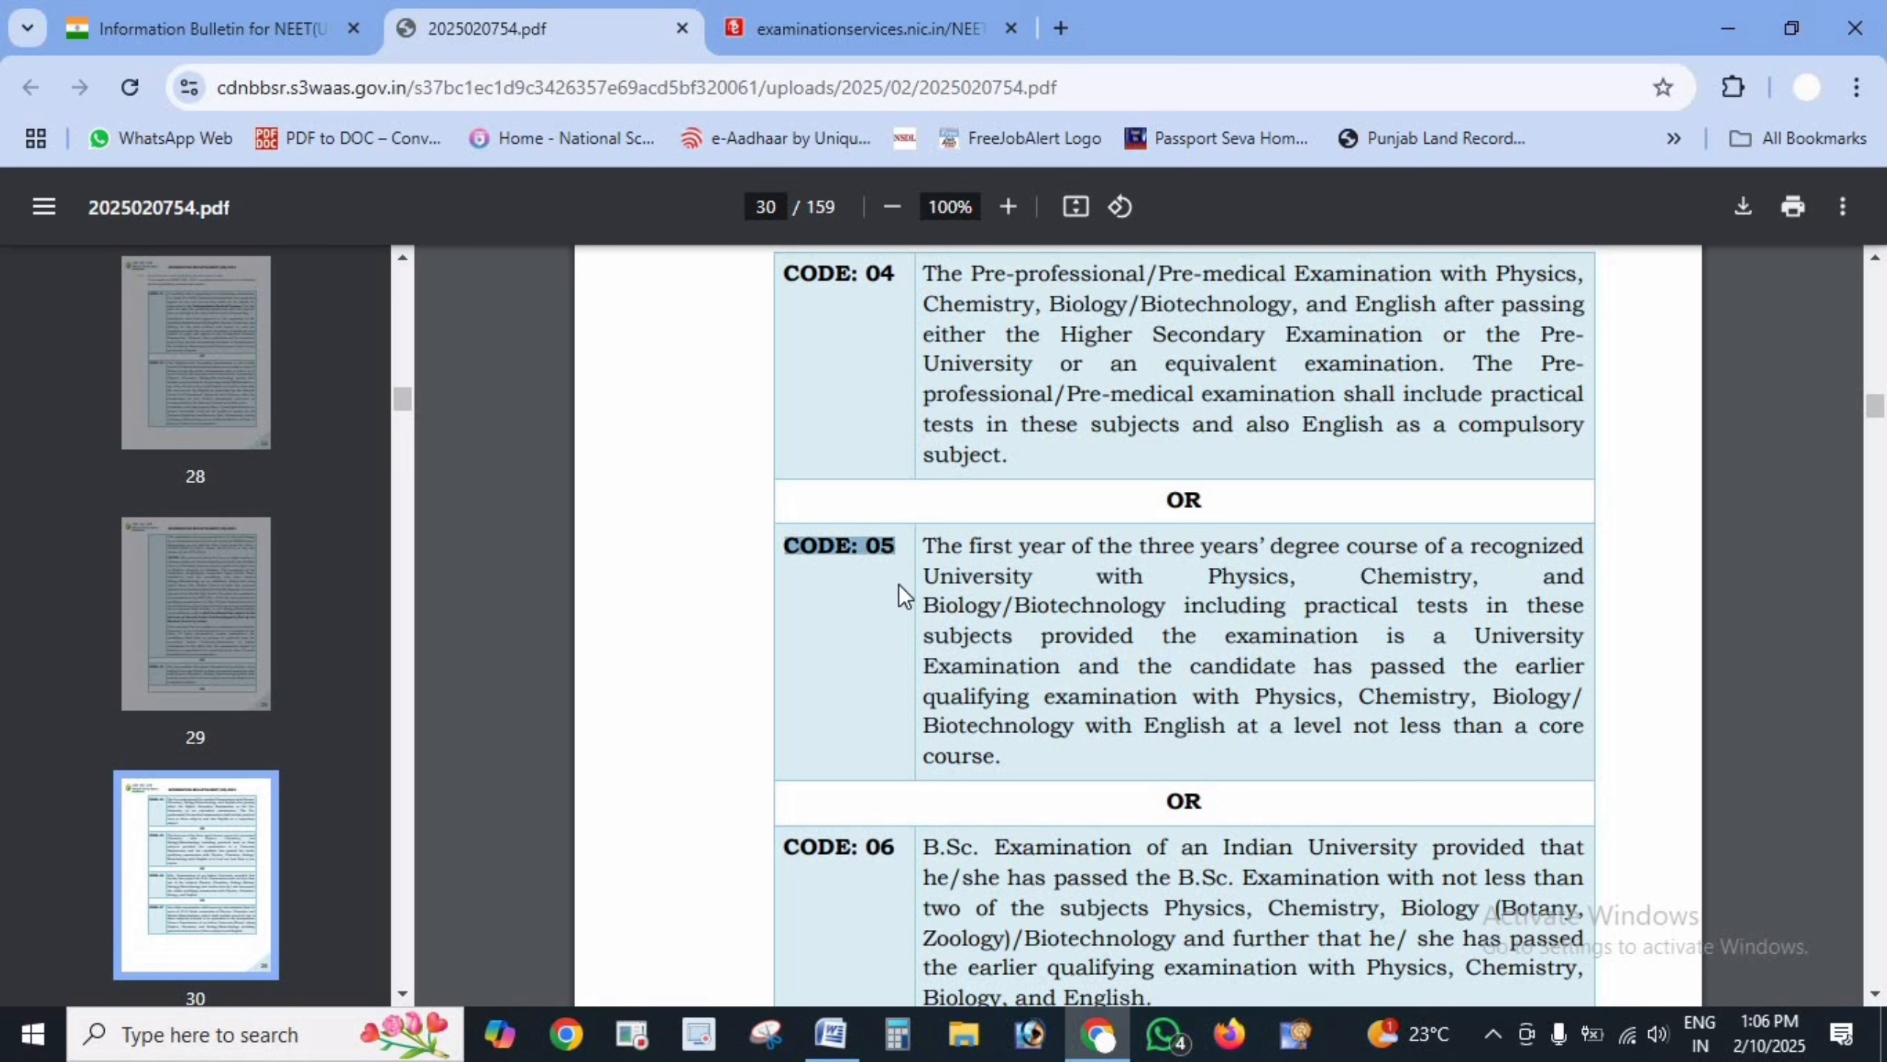
{"action": "left_click_drag", "start_coordinate": [783, 836], "coordinate": [903, 846]}
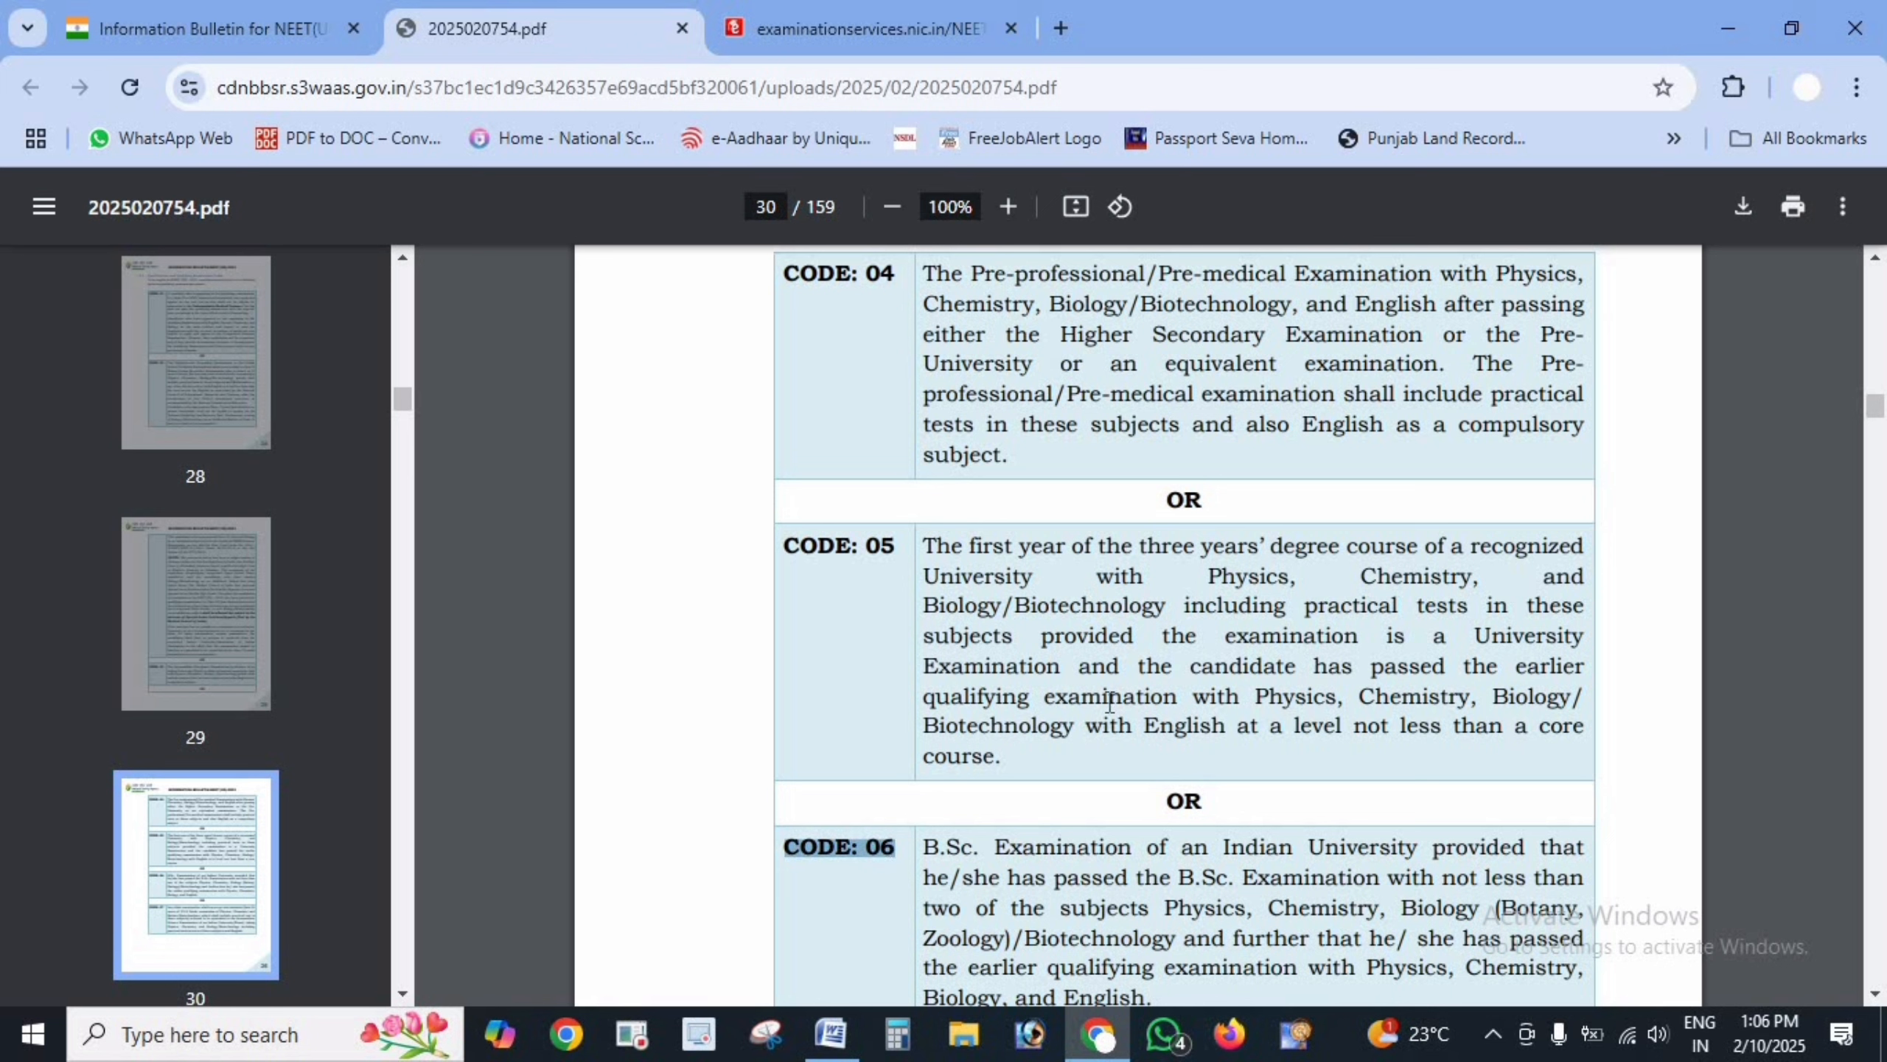
{"action": "scroll", "coordinate": [1110, 703], "scroll_direction": "up", "scroll_amount": 20}
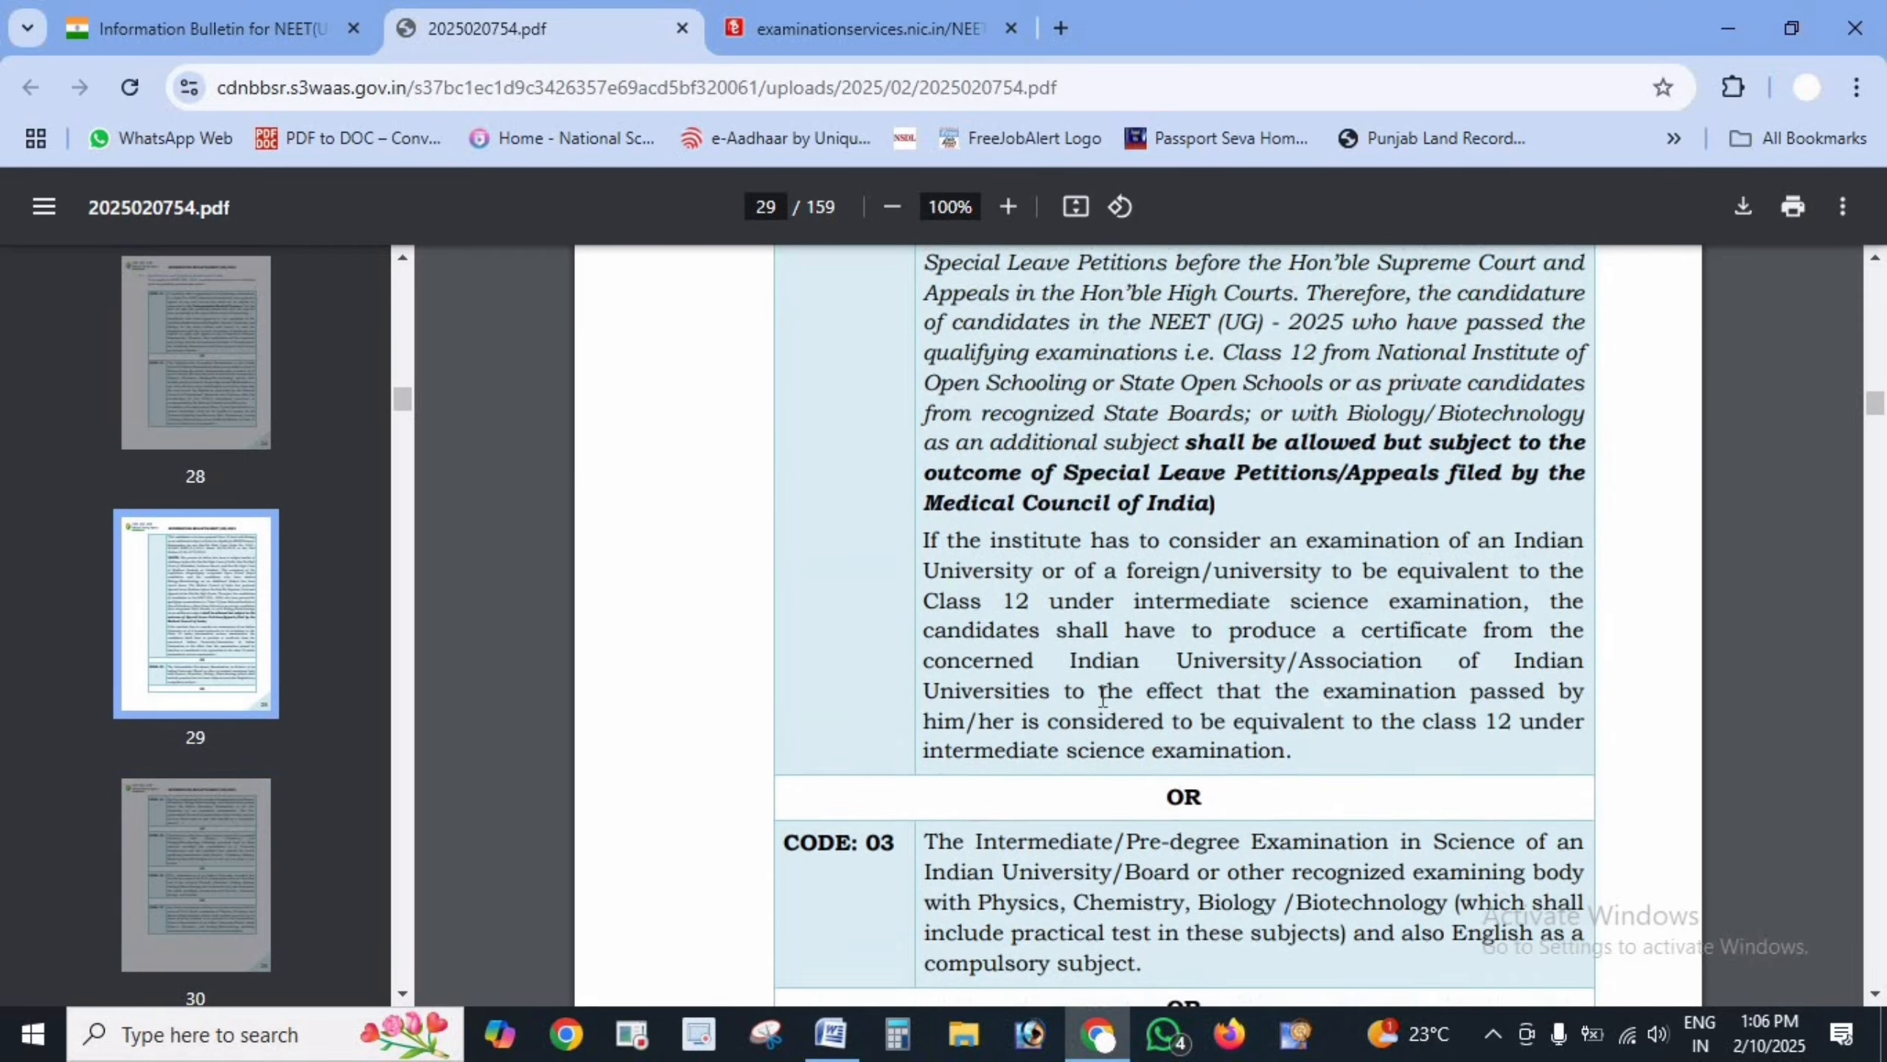
{"action": "scroll", "coordinate": [1102, 697], "scroll_direction": "up", "scroll_amount": 8}
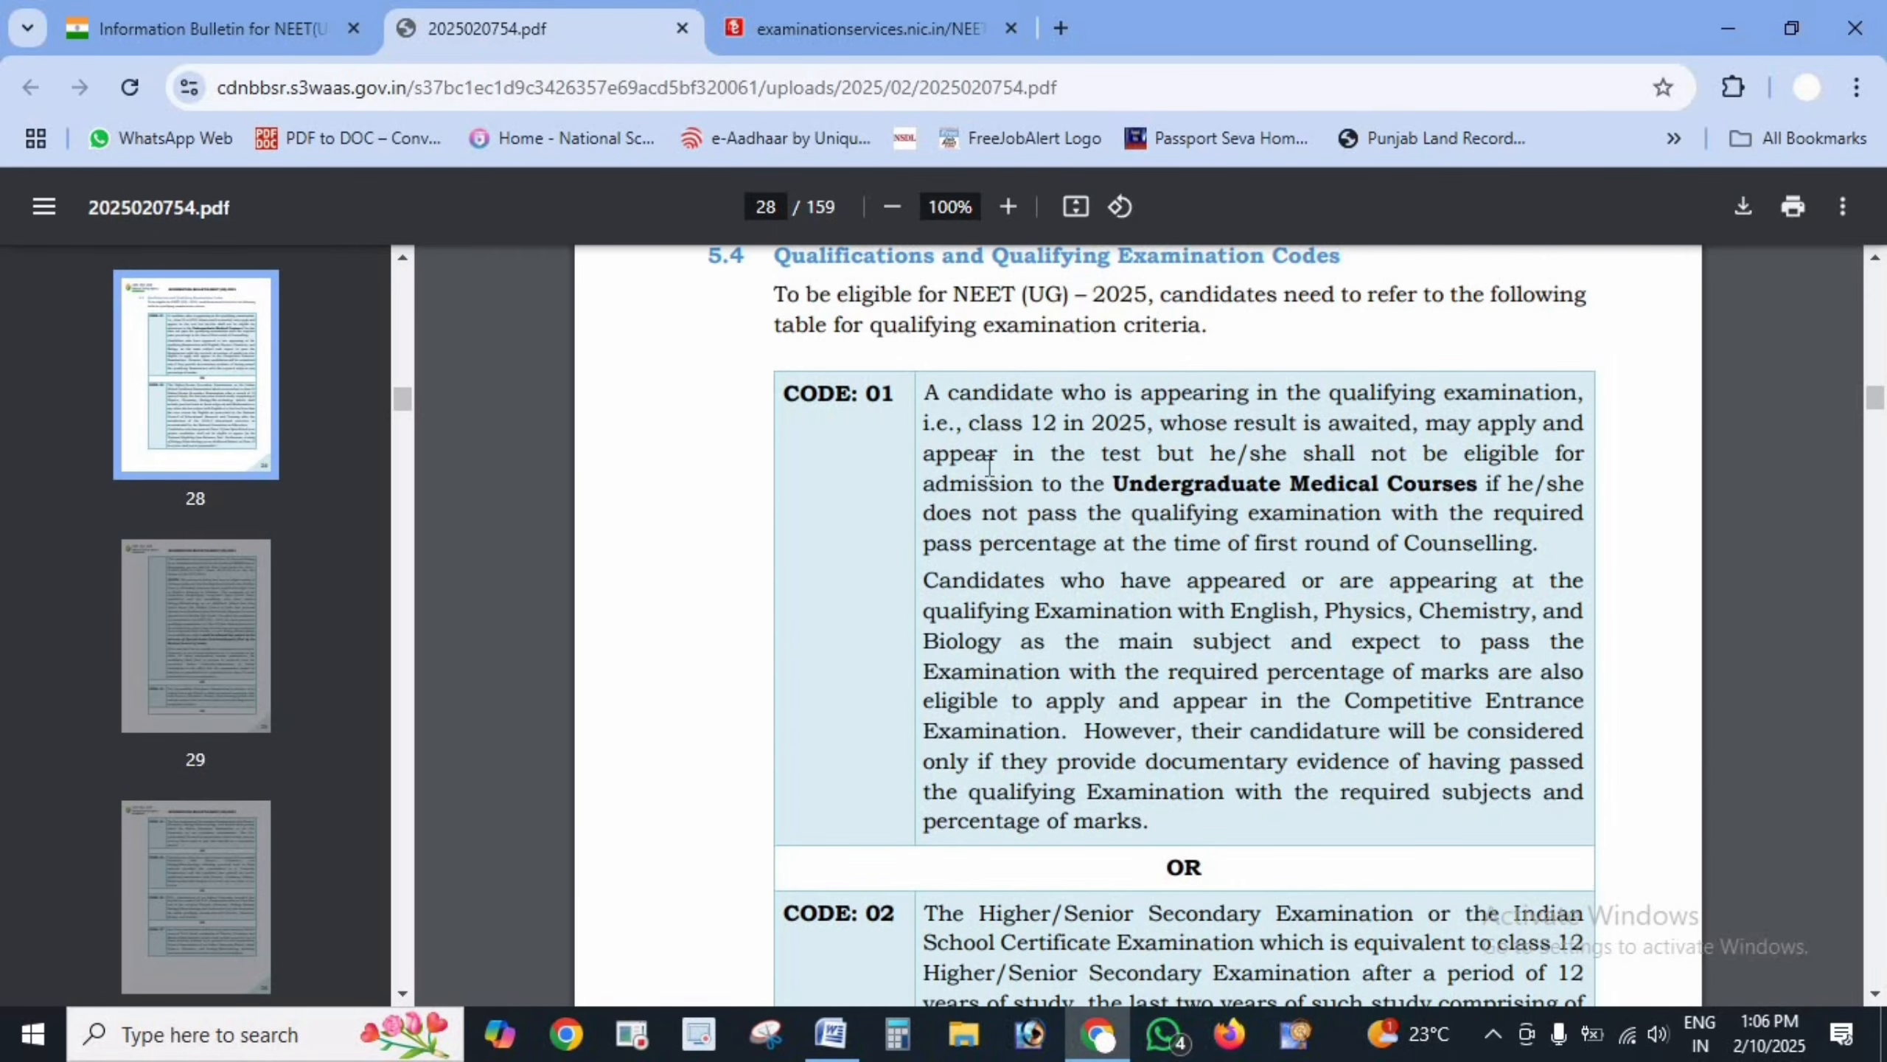
{"action": "left_click_drag", "start_coordinate": [786, 392], "coordinate": [928, 388]}
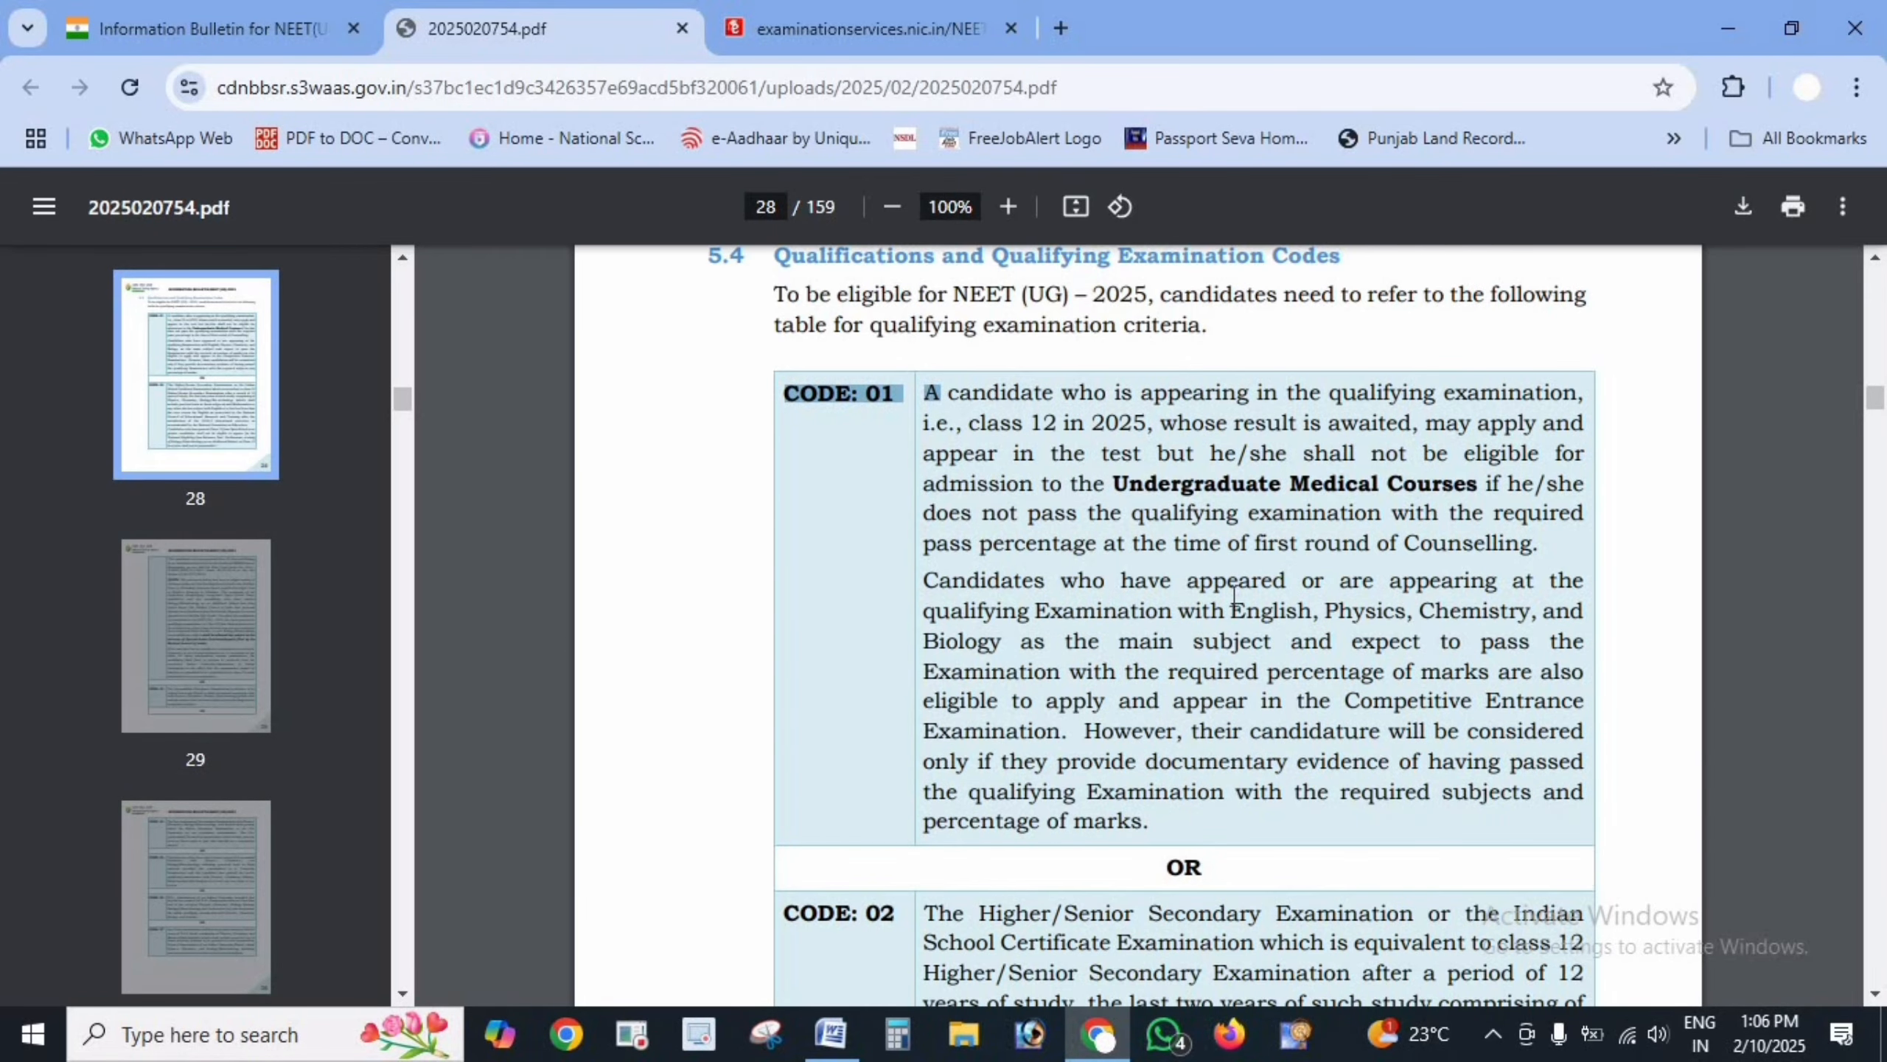
{"action": "scroll", "coordinate": [1233, 595], "scroll_direction": "down", "scroll_amount": 20}
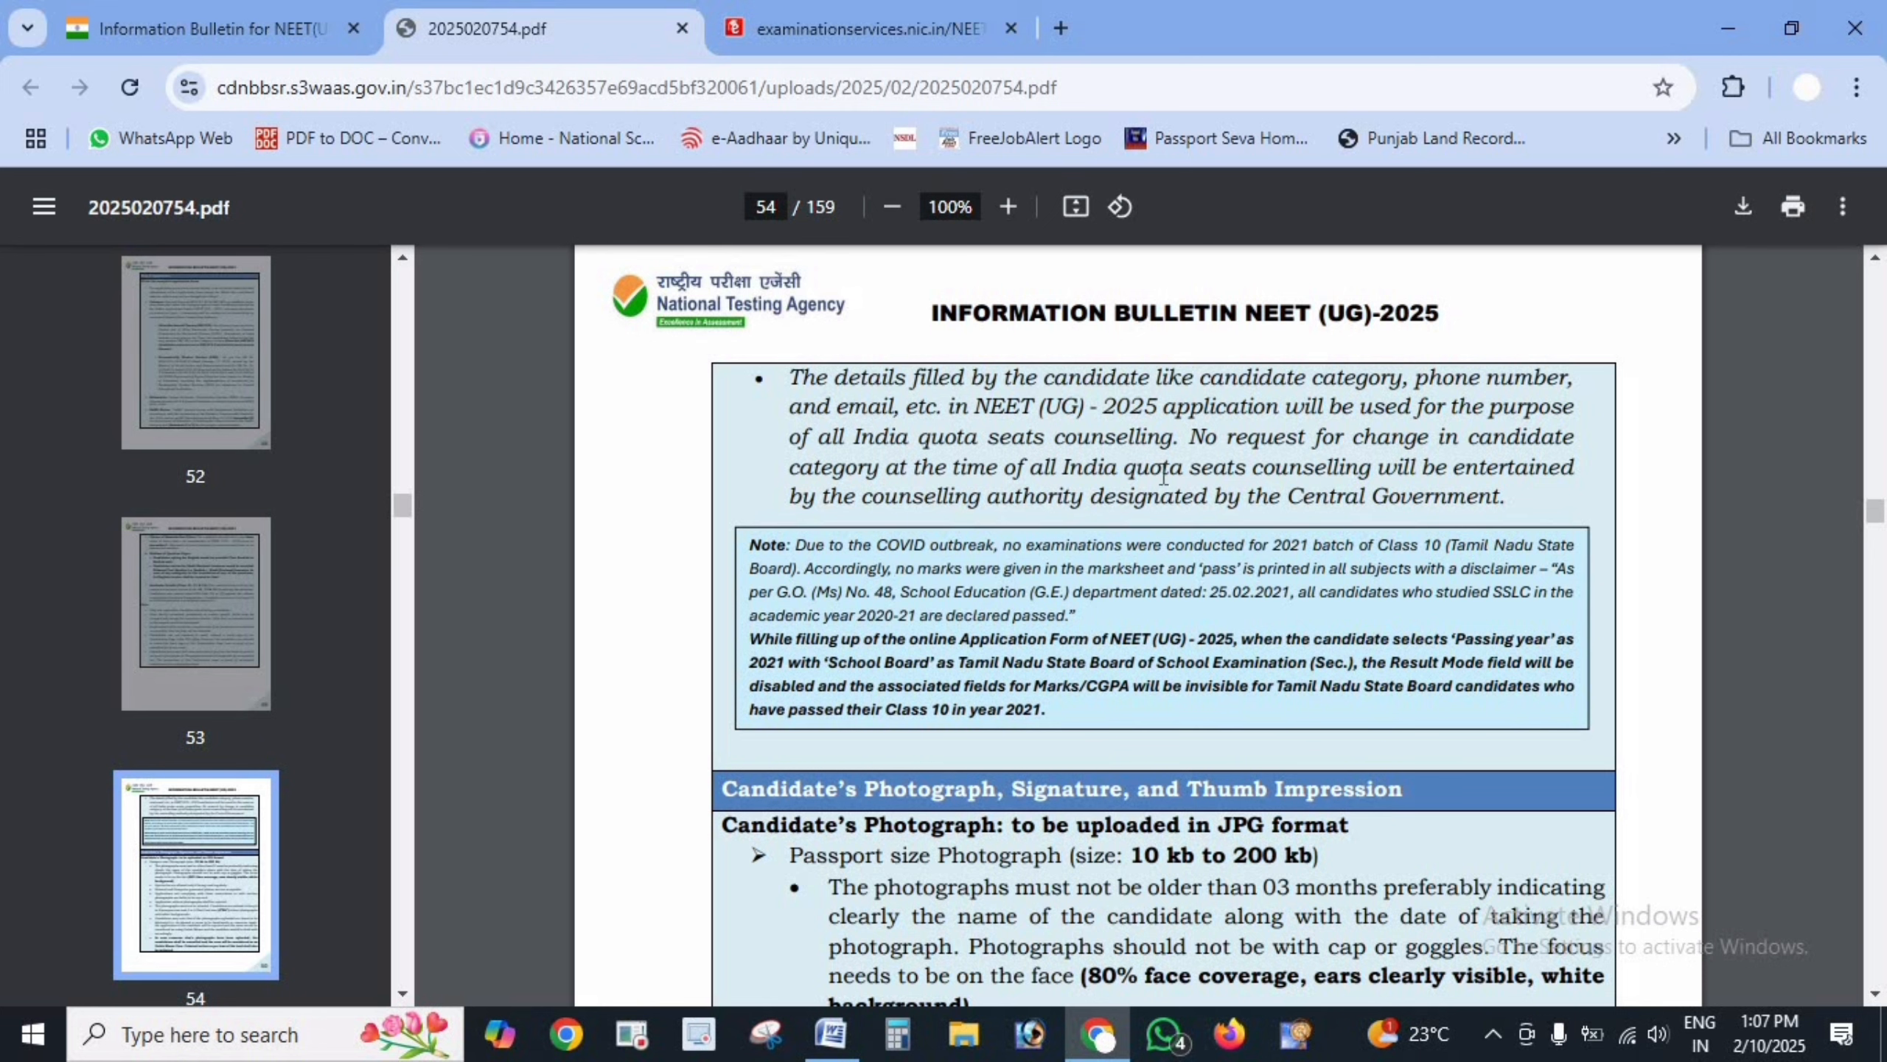
- On page 54, mark the photo's JPG format, 10–200 kb size, three-month age, name/date and no-cap rules
{"action": "scroll", "coordinate": [814, 732], "scroll_direction": "down", "scroll_amount": 2}
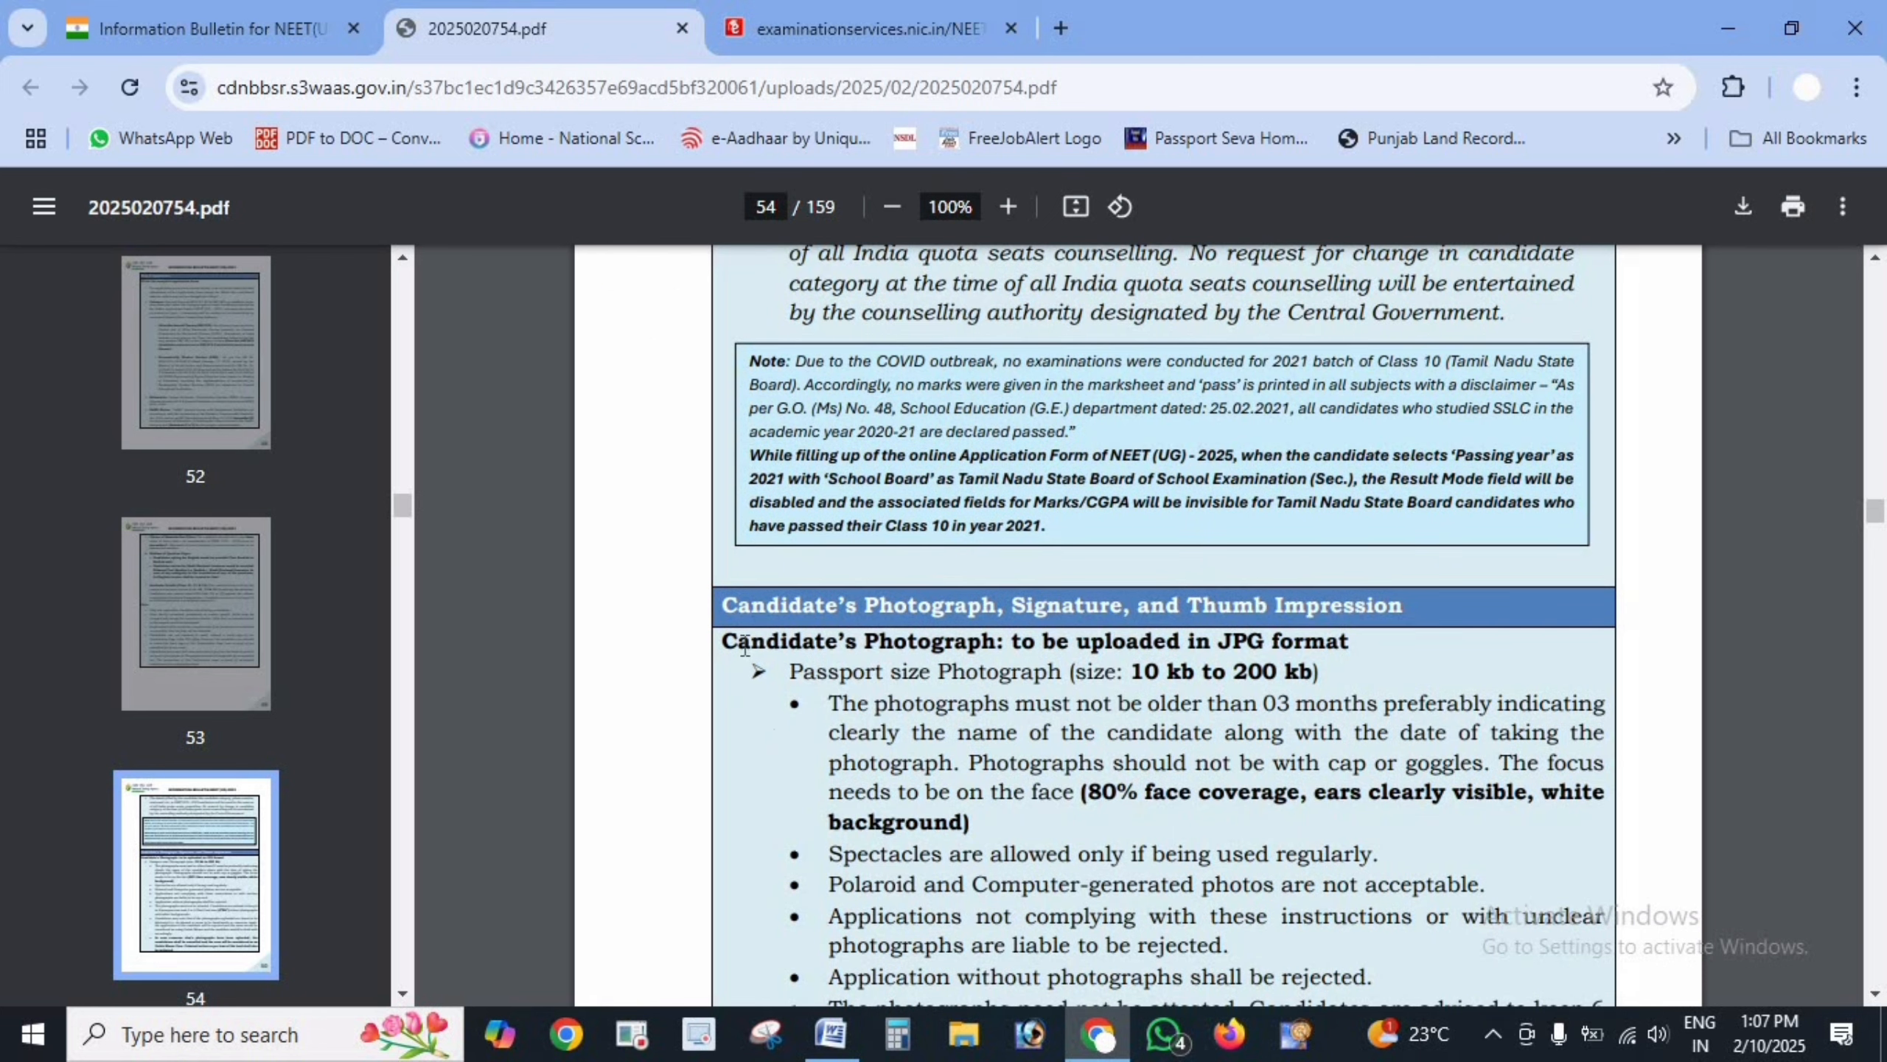
{"action": "left_click_drag", "start_coordinate": [765, 595], "coordinate": [1415, 614]}
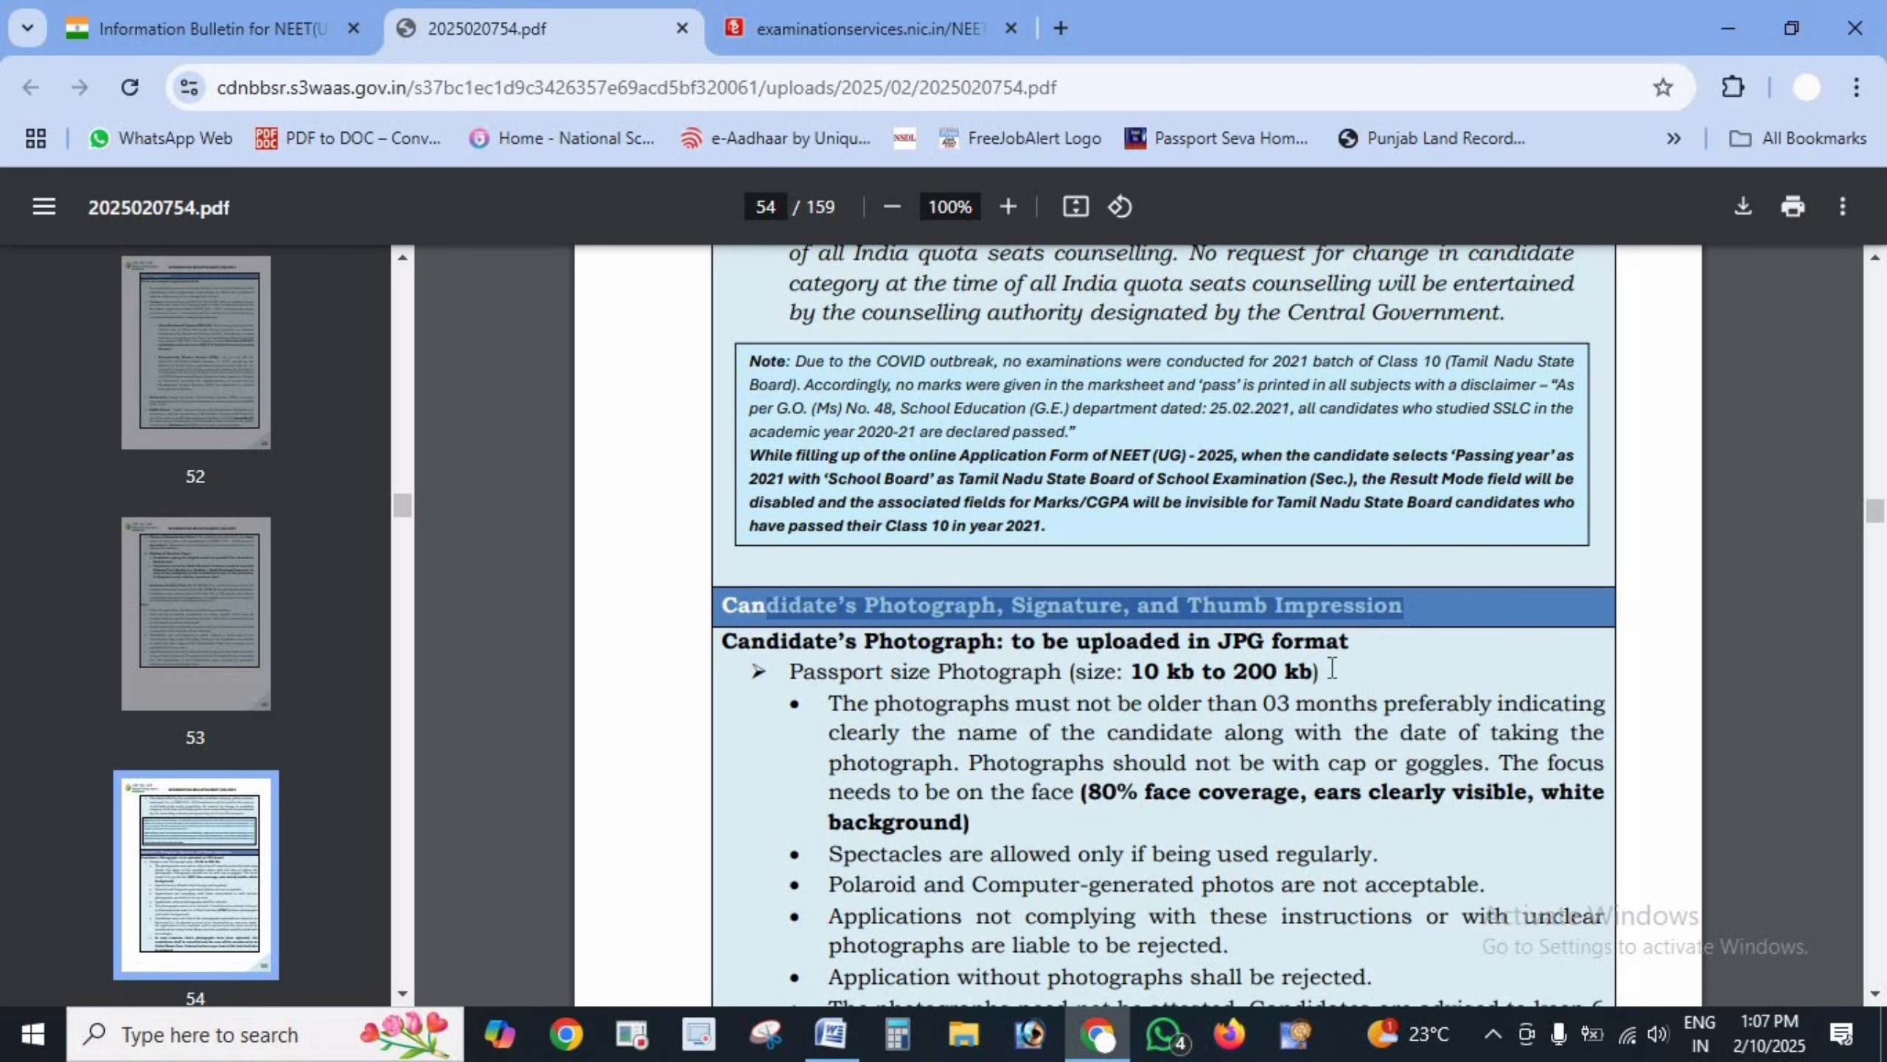
{"action": "scroll", "coordinate": [1066, 393], "scroll_direction": "down", "scroll_amount": 4}
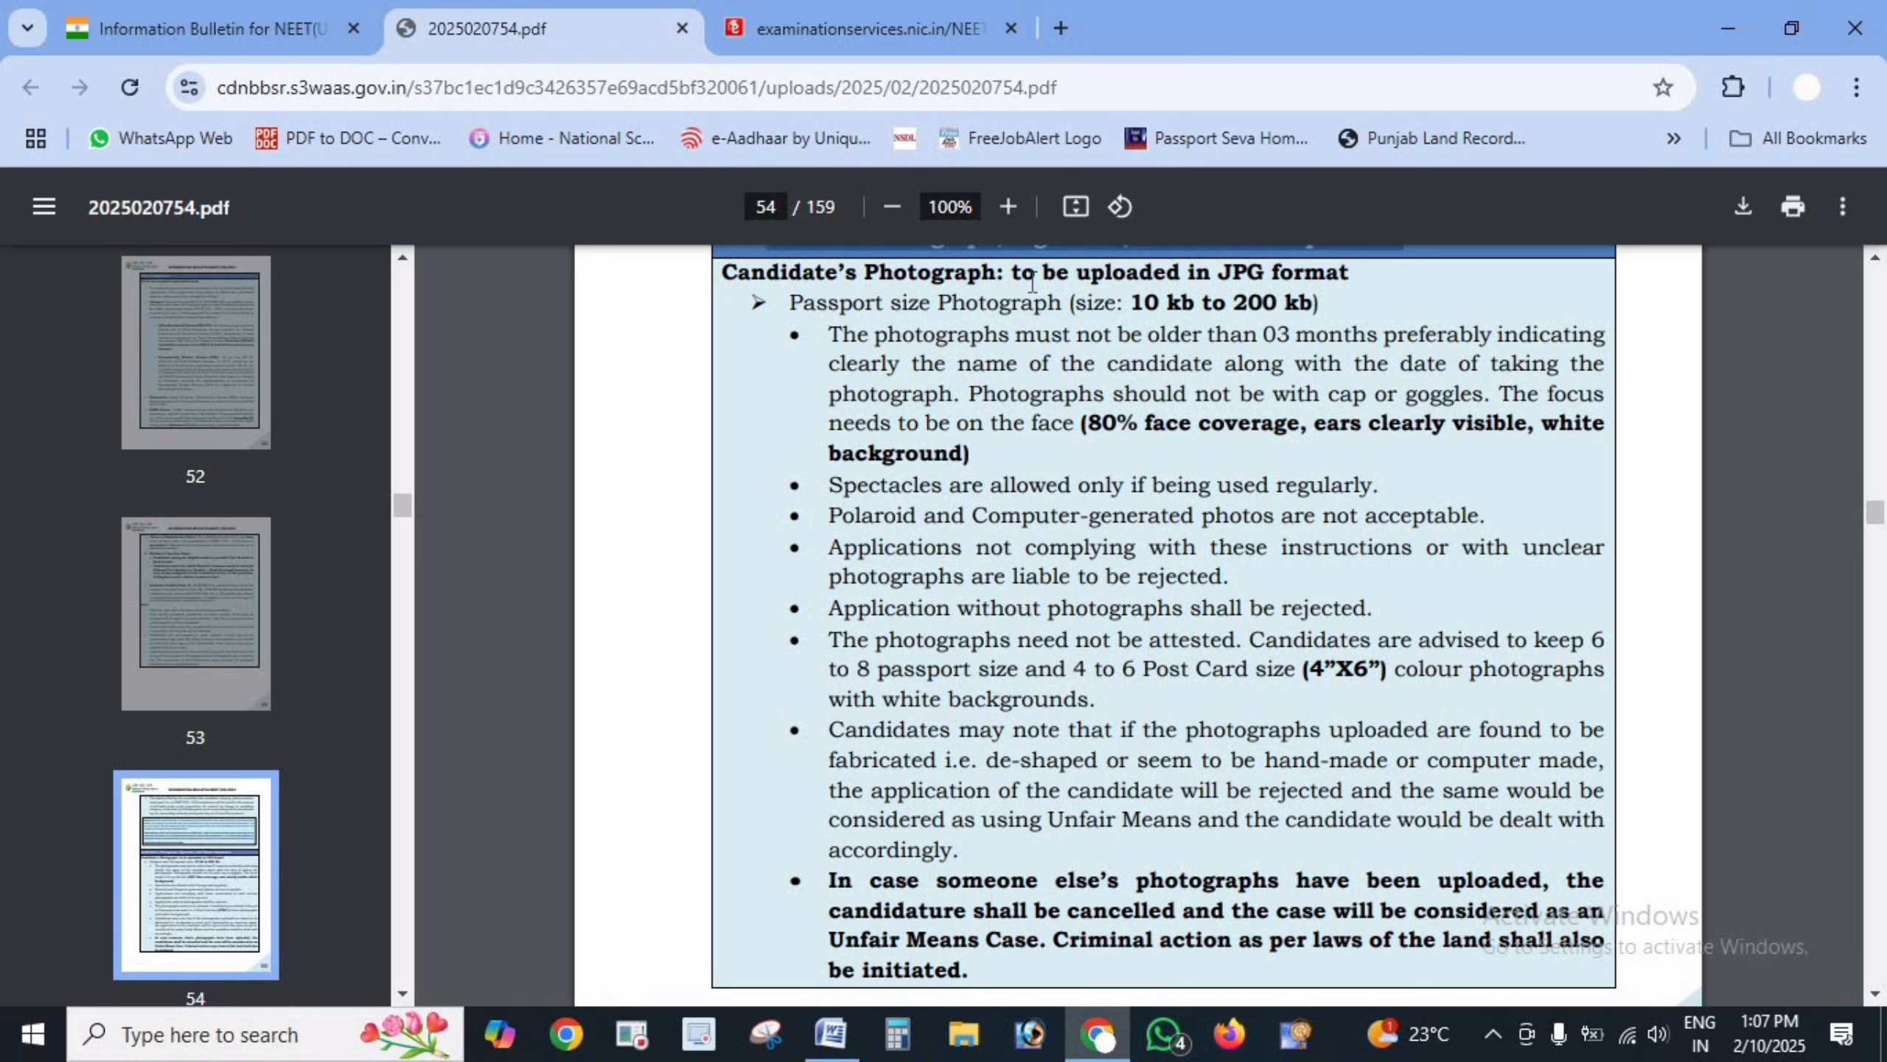
{"action": "left_click_drag", "start_coordinate": [1076, 277], "coordinate": [1358, 269]}
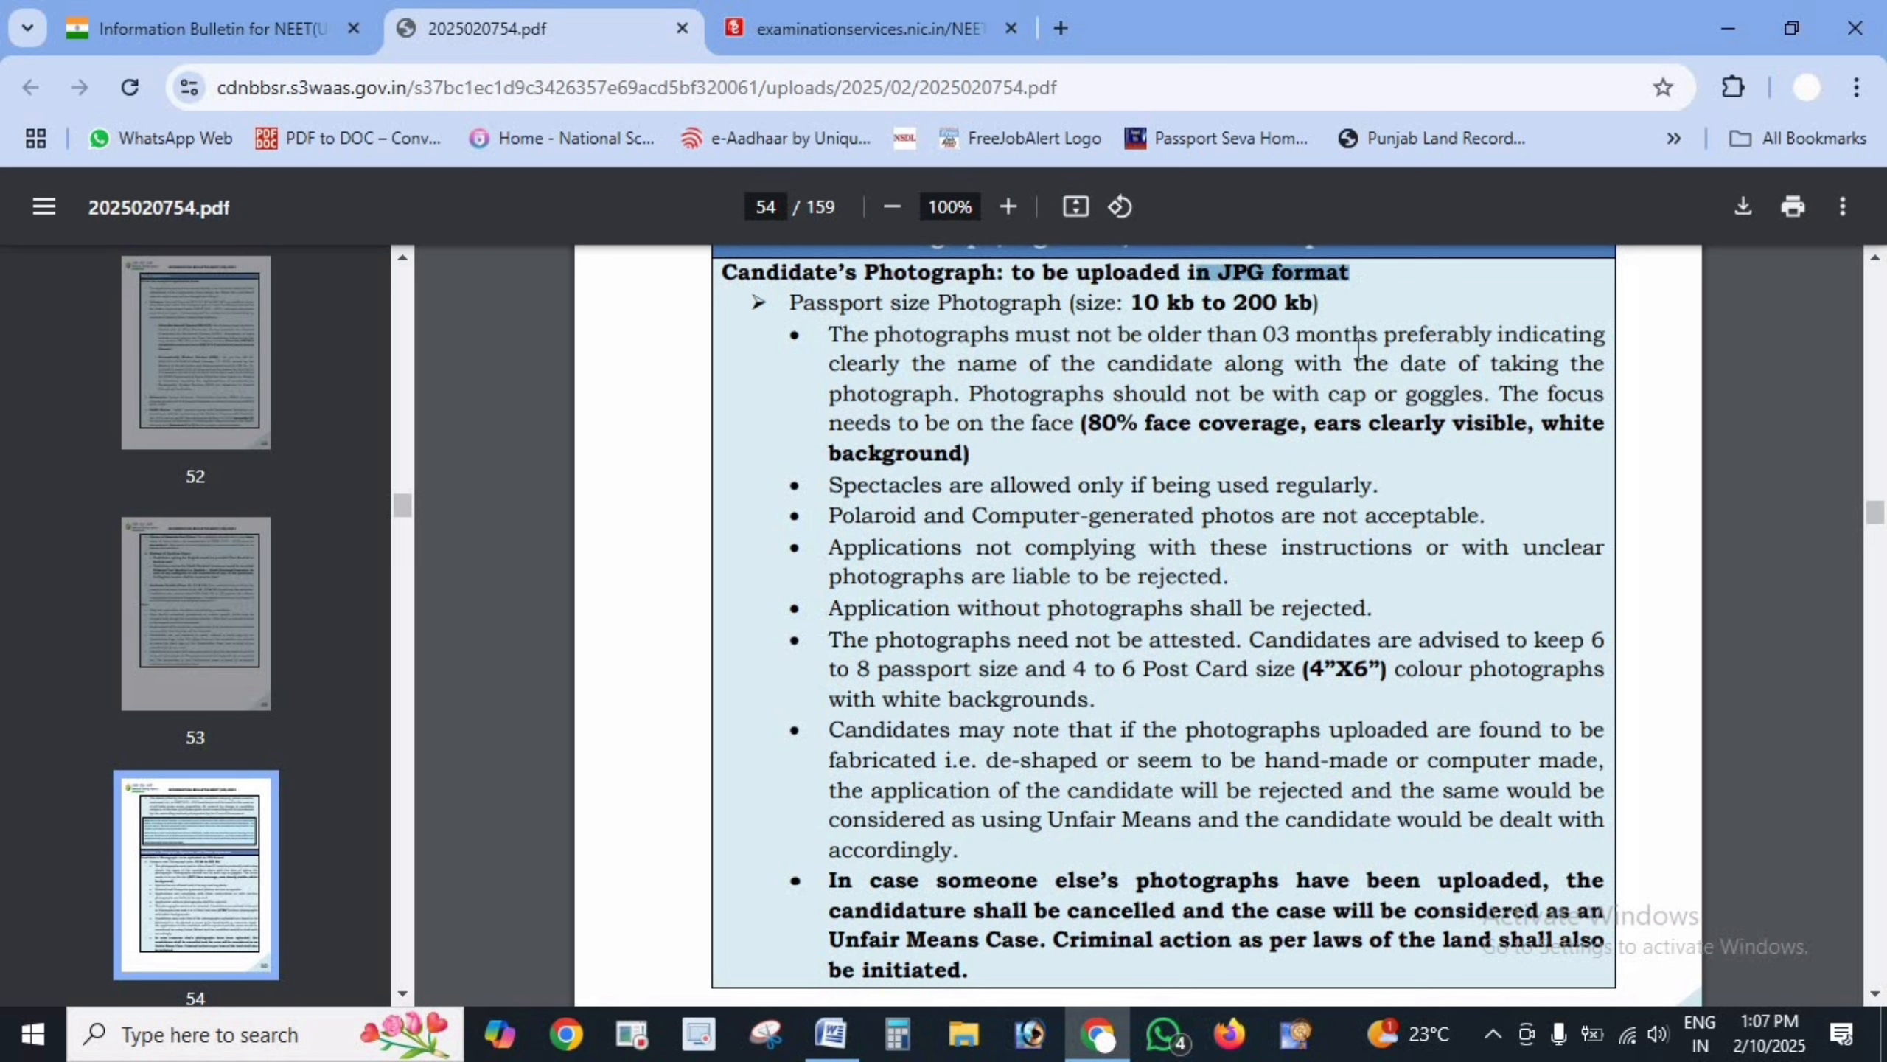
{"action": "left_click_drag", "start_coordinate": [789, 301], "coordinate": [1314, 302]}
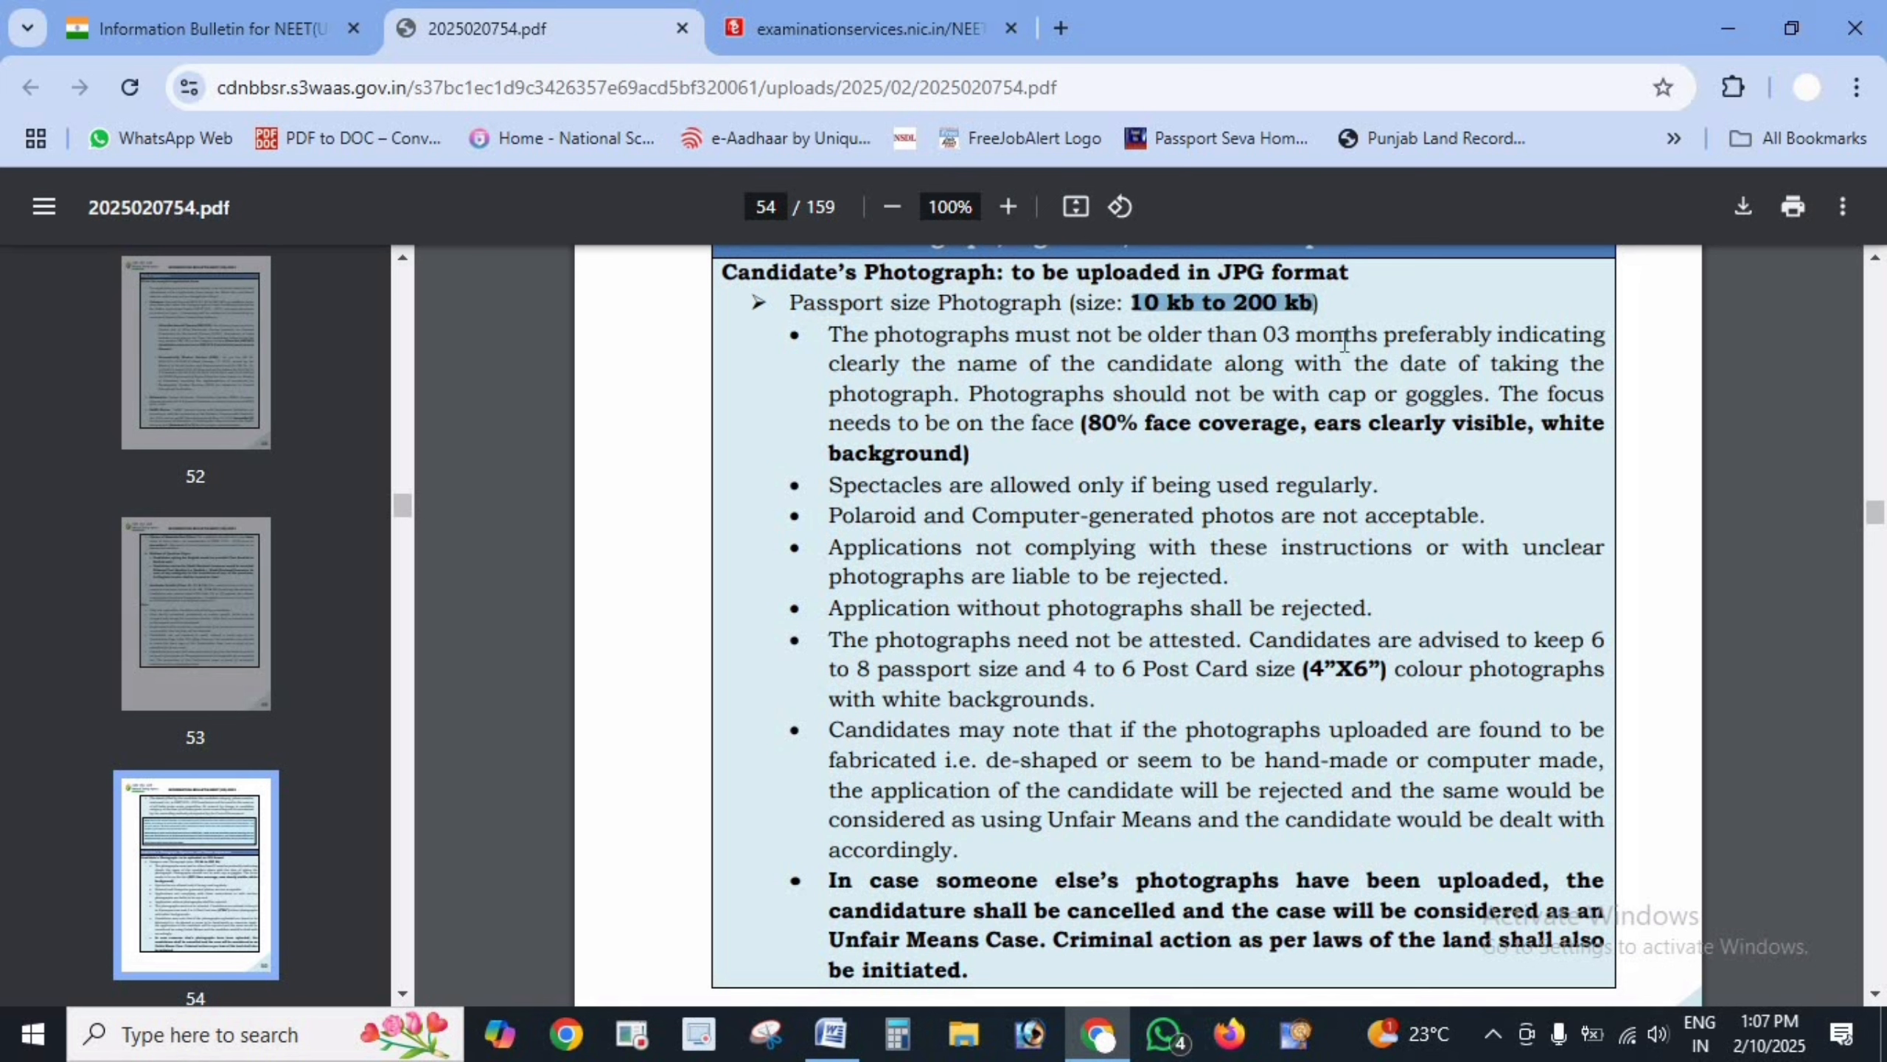
{"action": "left_click", "coordinate": [1026, 338]}
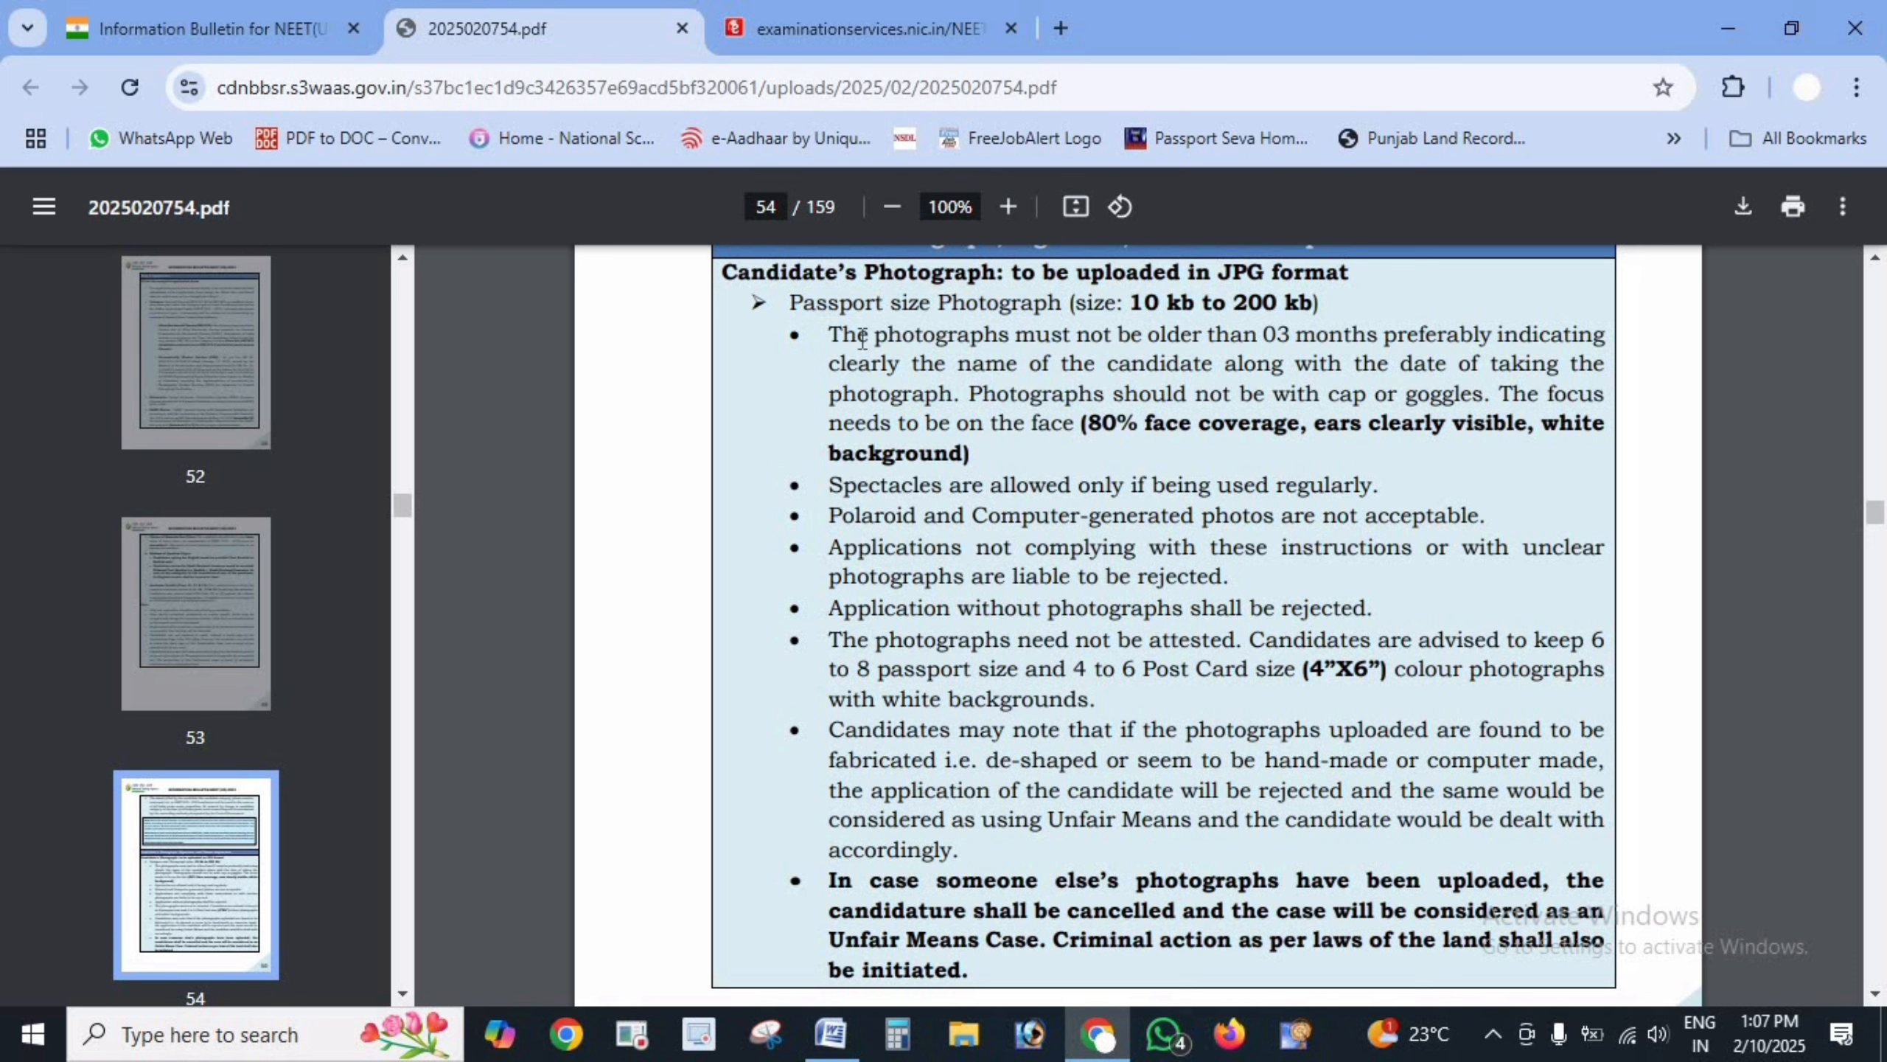
{"action": "left_click_drag", "start_coordinate": [830, 335], "coordinate": [1458, 325]}
{"action": "left_click_drag", "start_coordinate": [1464, 325], "coordinate": [1491, 332]}
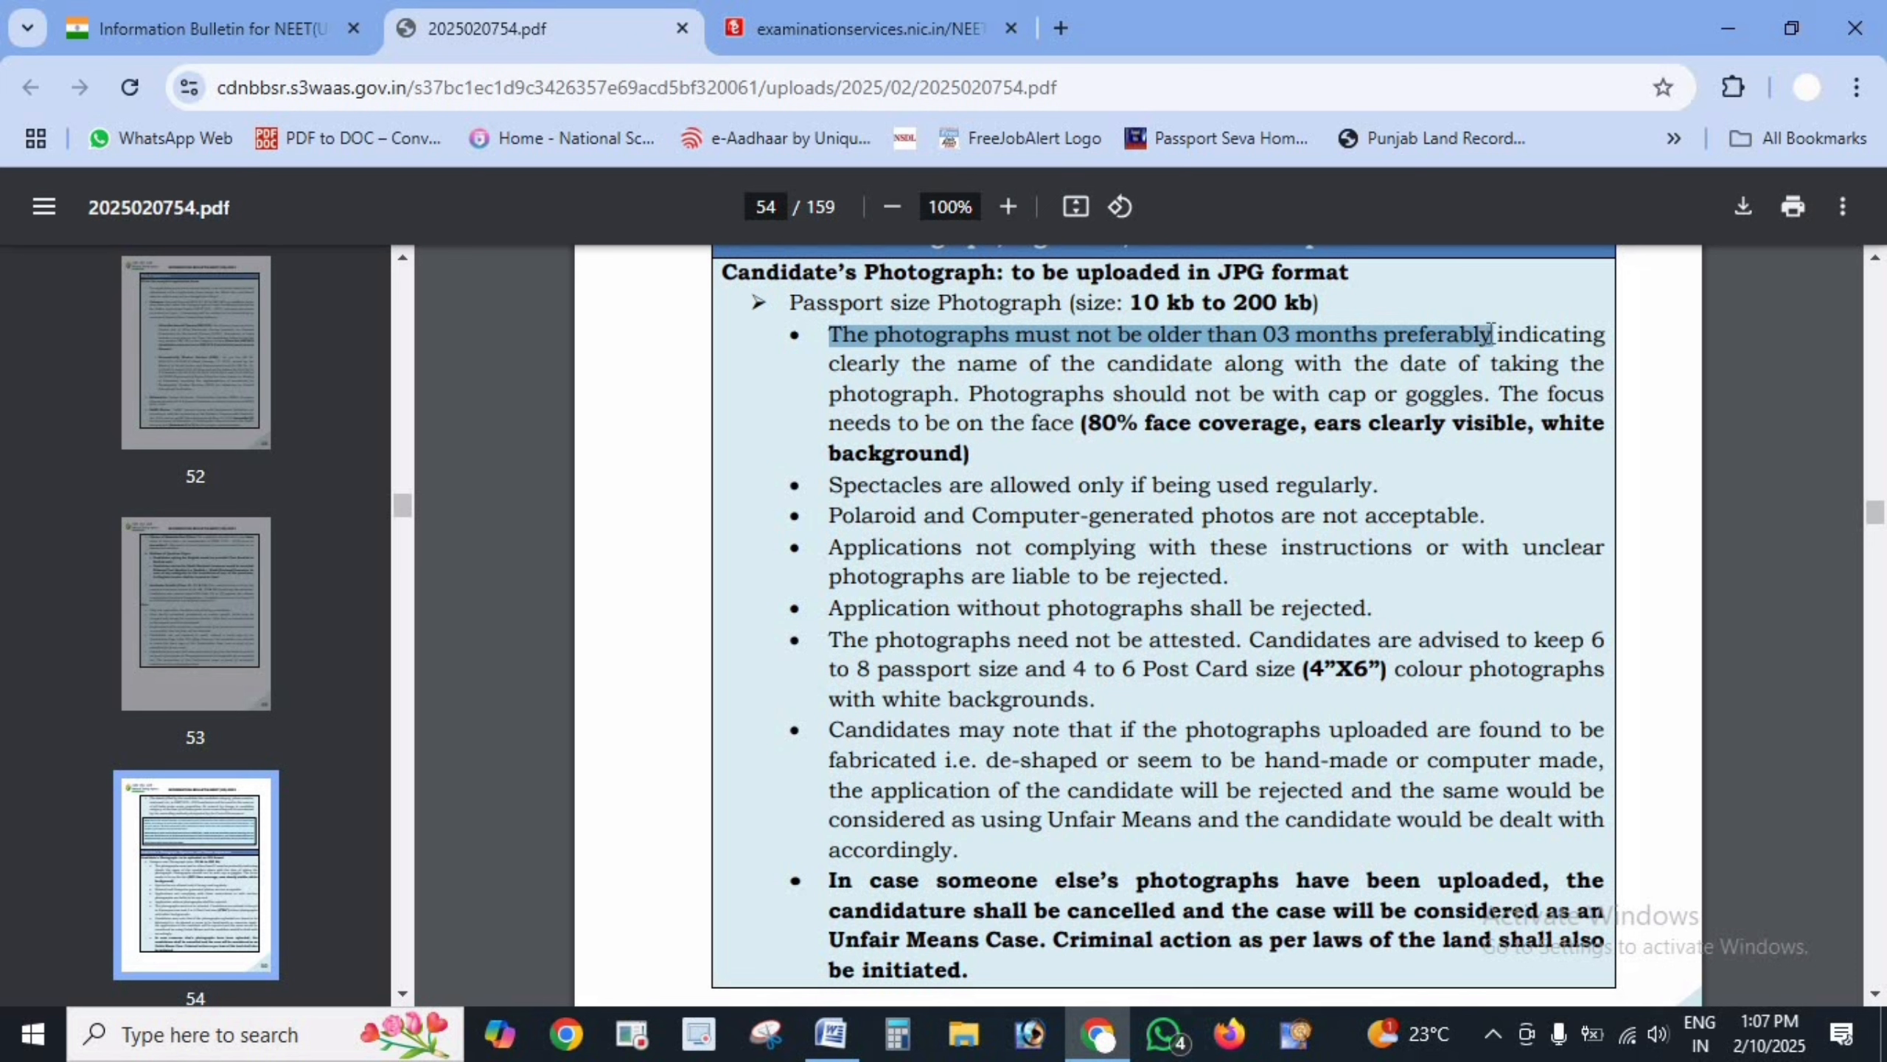
{"action": "left_click", "coordinate": [1543, 321]}
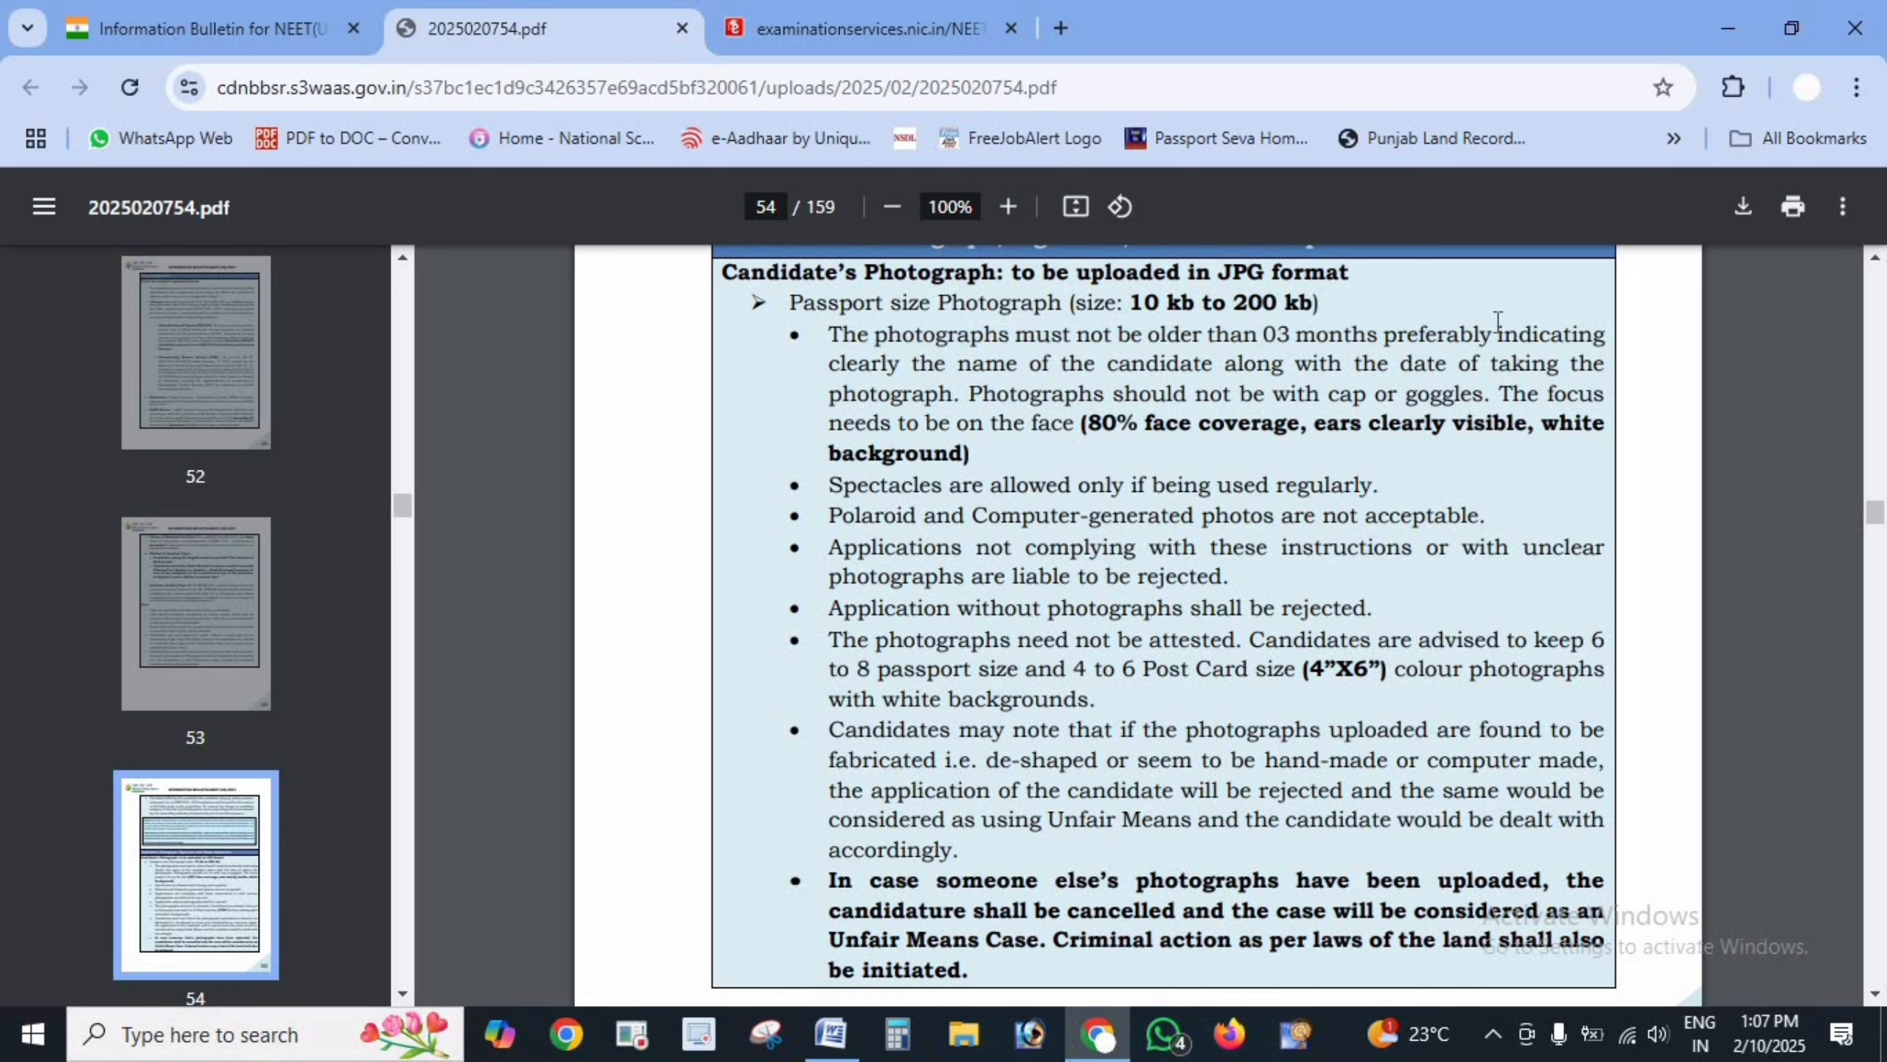
{"action": "left_click_drag", "start_coordinate": [1497, 331], "coordinate": [1615, 331]}
{"action": "left_click", "coordinate": [856, 365]}
{"action": "mouse_move", "coordinate": [958, 364]}
{"action": "left_mouse_down"}
{"action": "mouse_move", "coordinate": [1627, 364]}
{"action": "mouse_move", "coordinate": [1015, 366]}
{"action": "mouse_move", "coordinate": [957, 394]}
{"action": "left_mouse_up"}
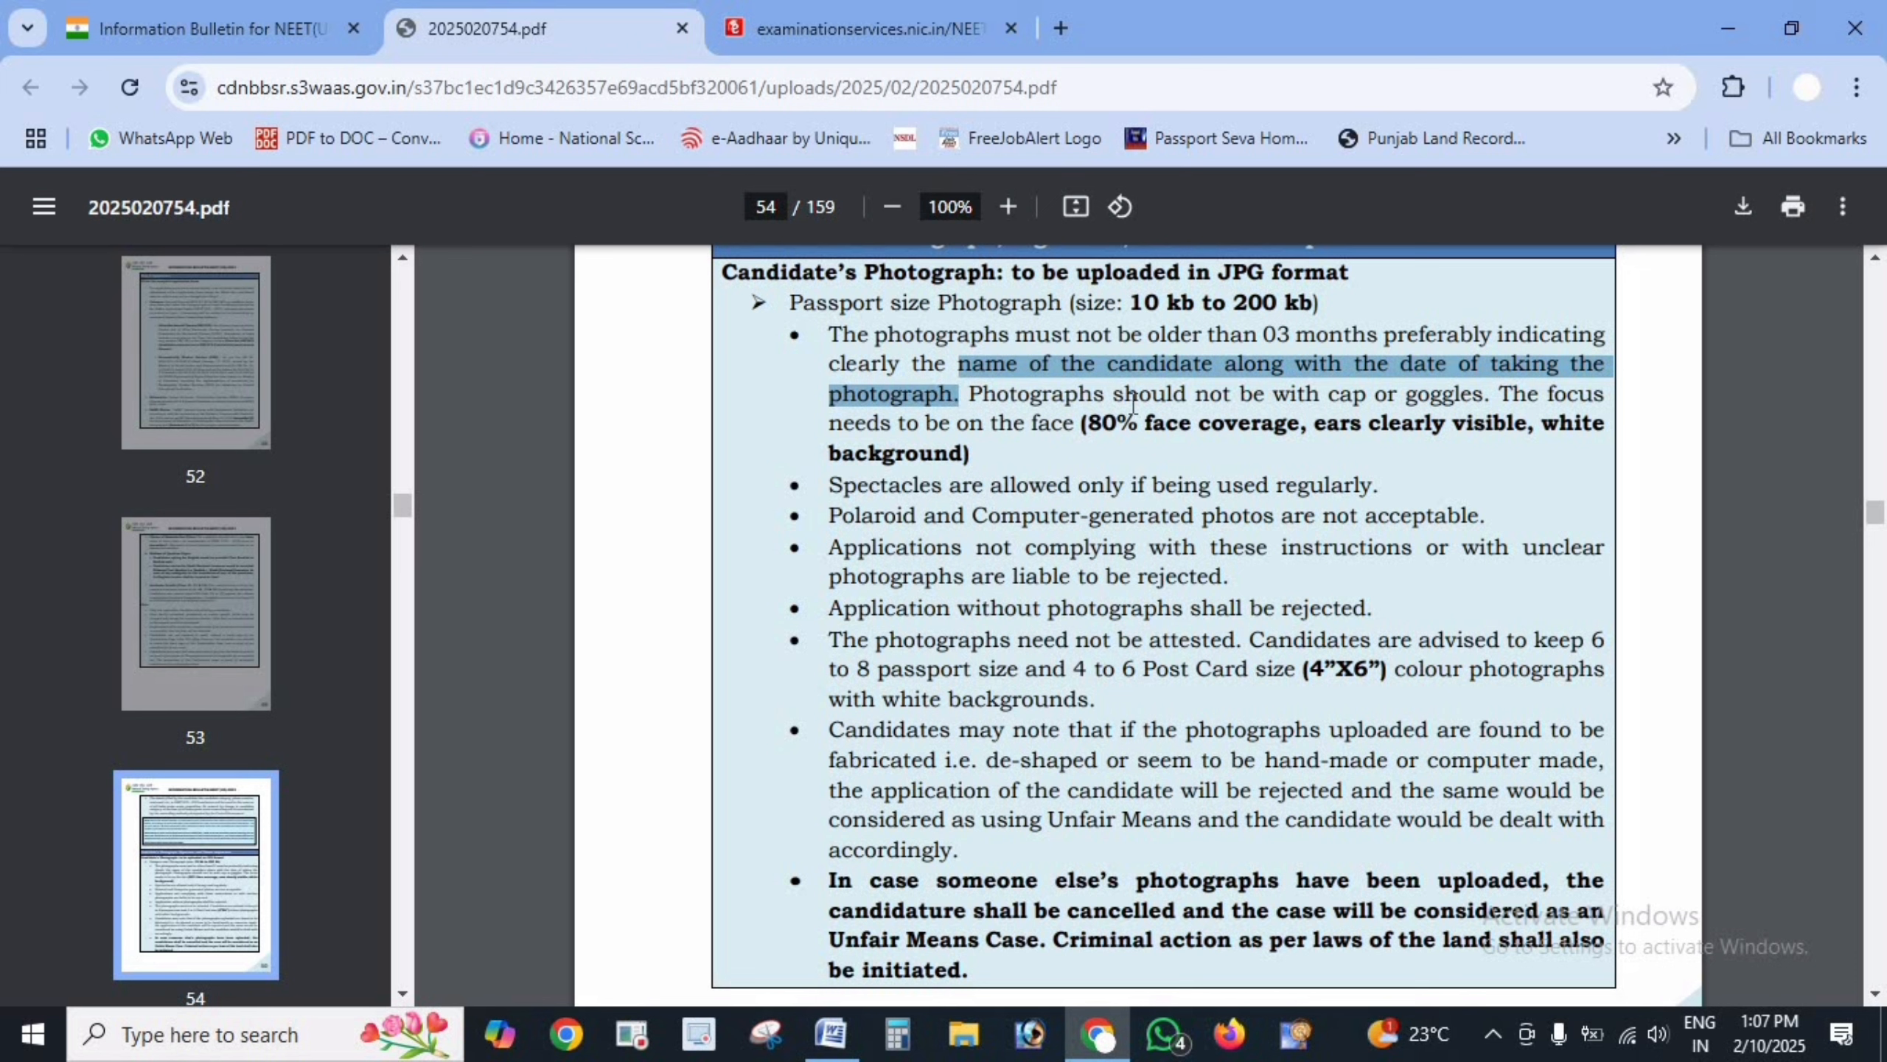
{"action": "left_click", "coordinate": [1029, 391]}
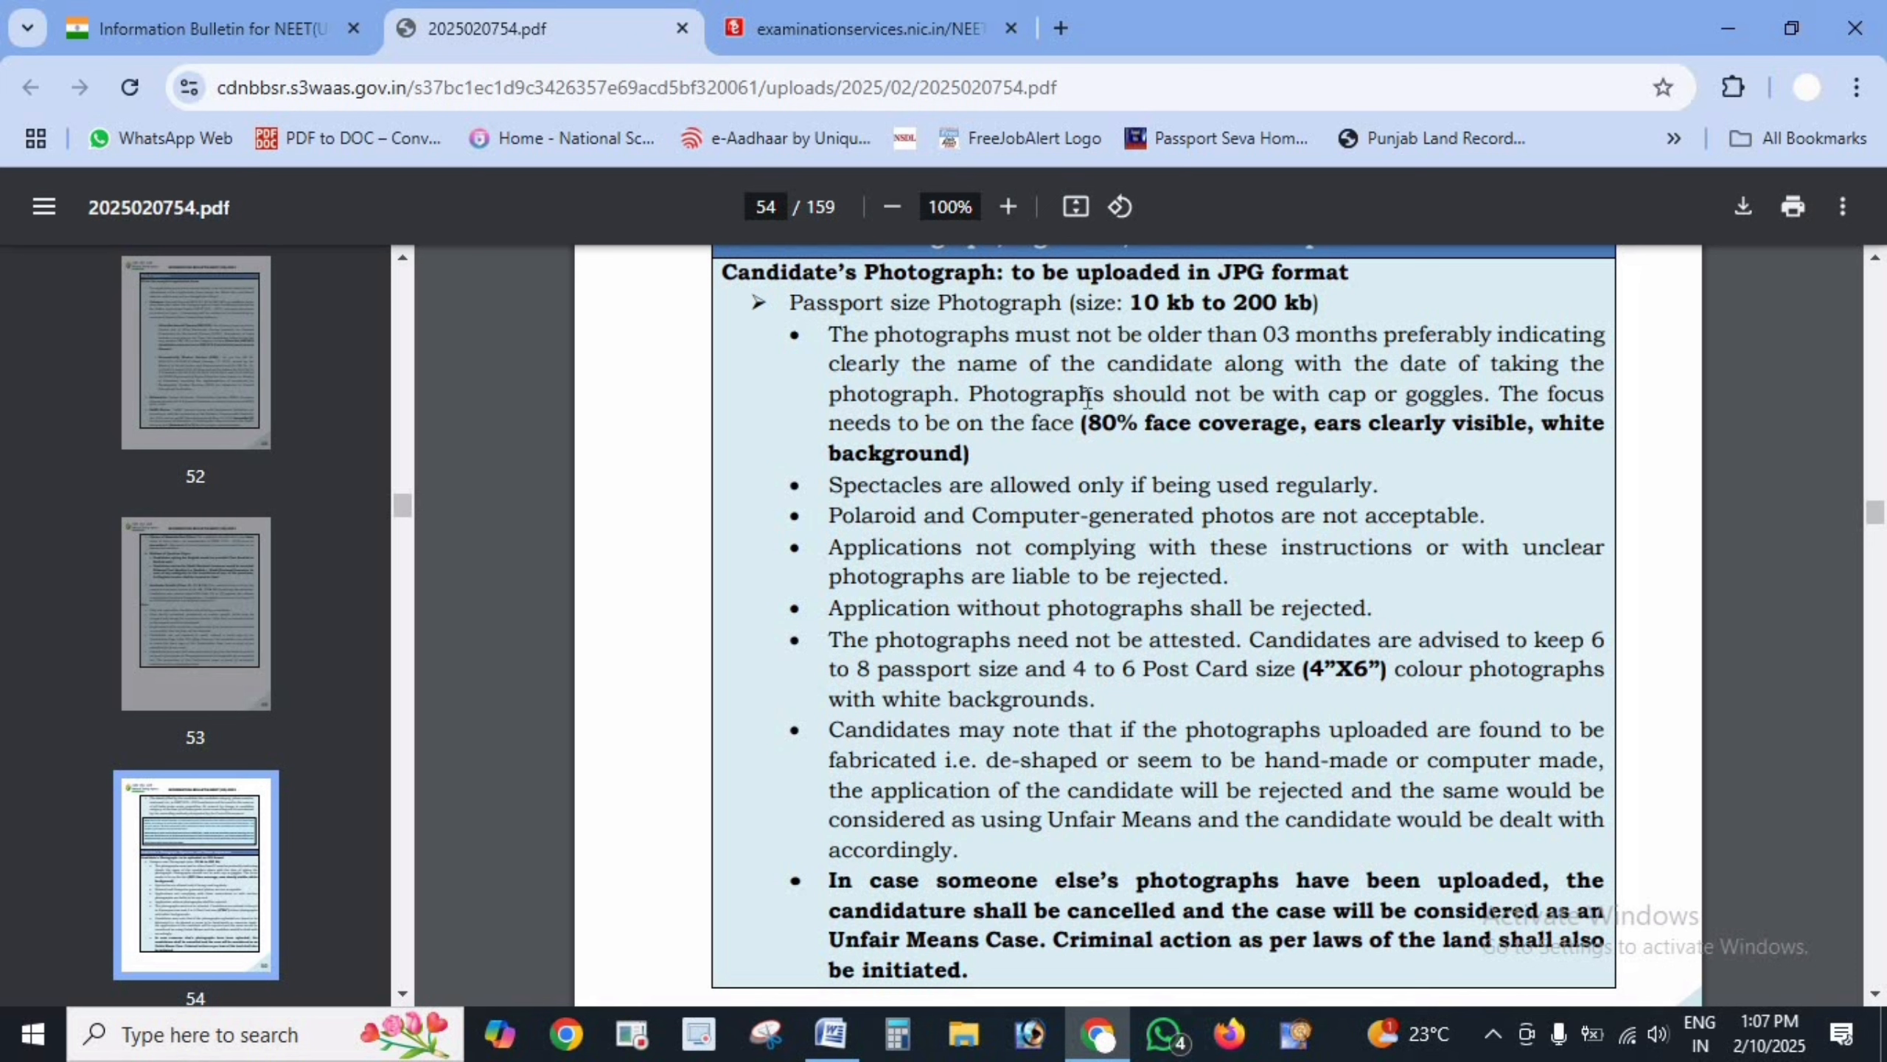
{"action": "left_click_drag", "start_coordinate": [998, 394], "coordinate": [1513, 399]}
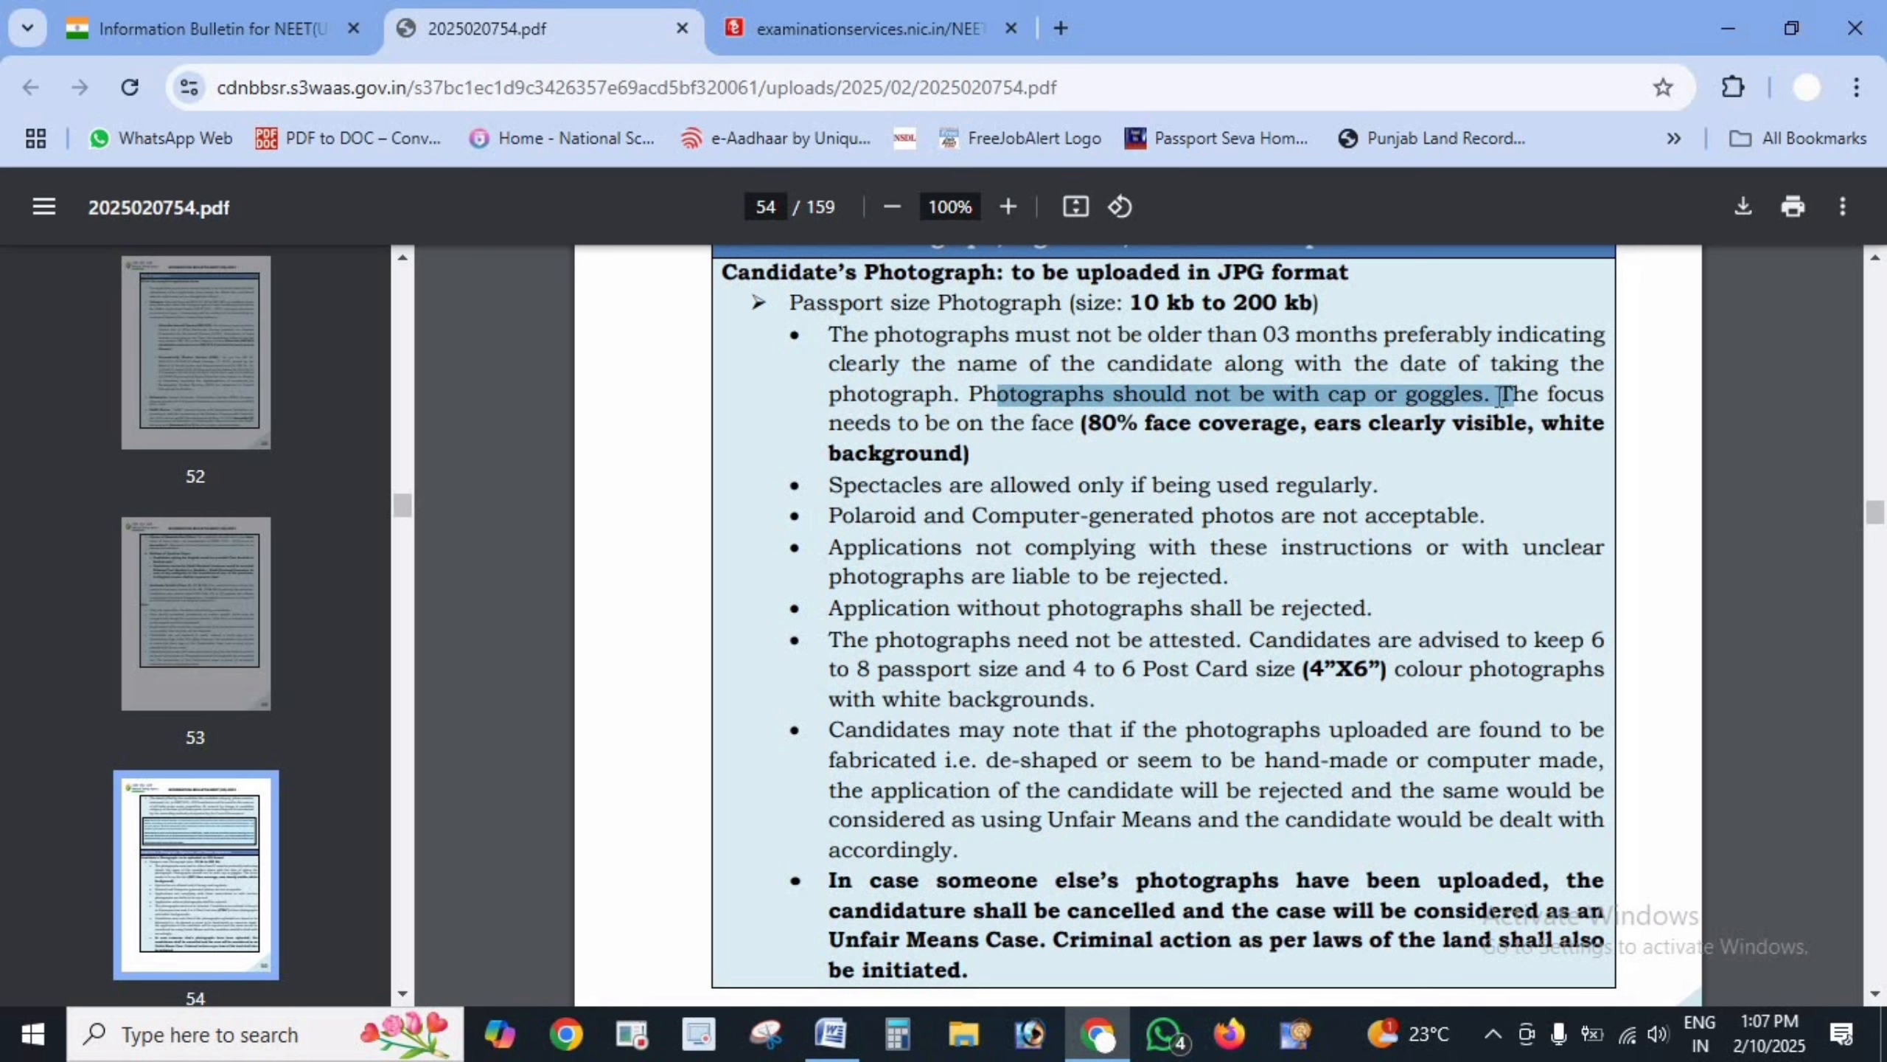
{"action": "left_click", "coordinate": [1501, 393]}
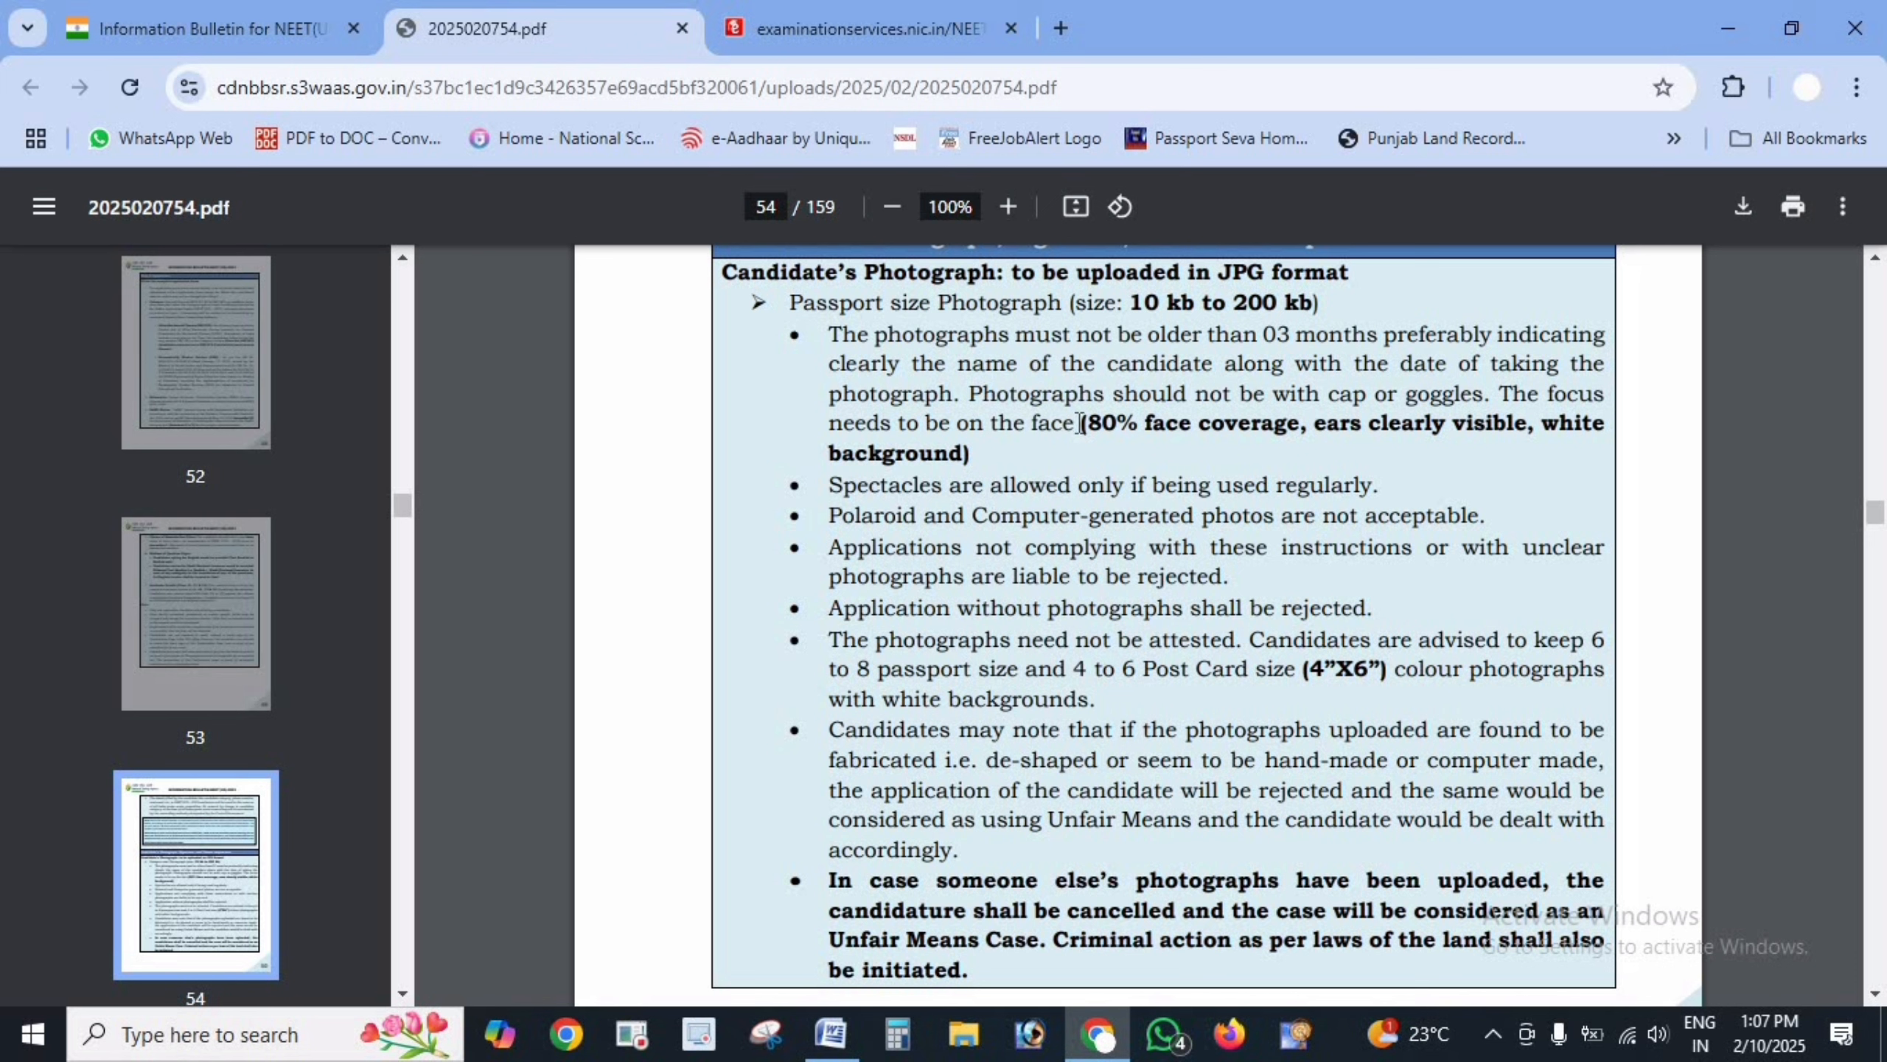
- Mark the 80% face, spectacles, Polaroid, rejection, spare photo, 4”X6” and white background rules
{"action": "left_click_drag", "start_coordinate": [1068, 424], "coordinate": [1358, 428]}
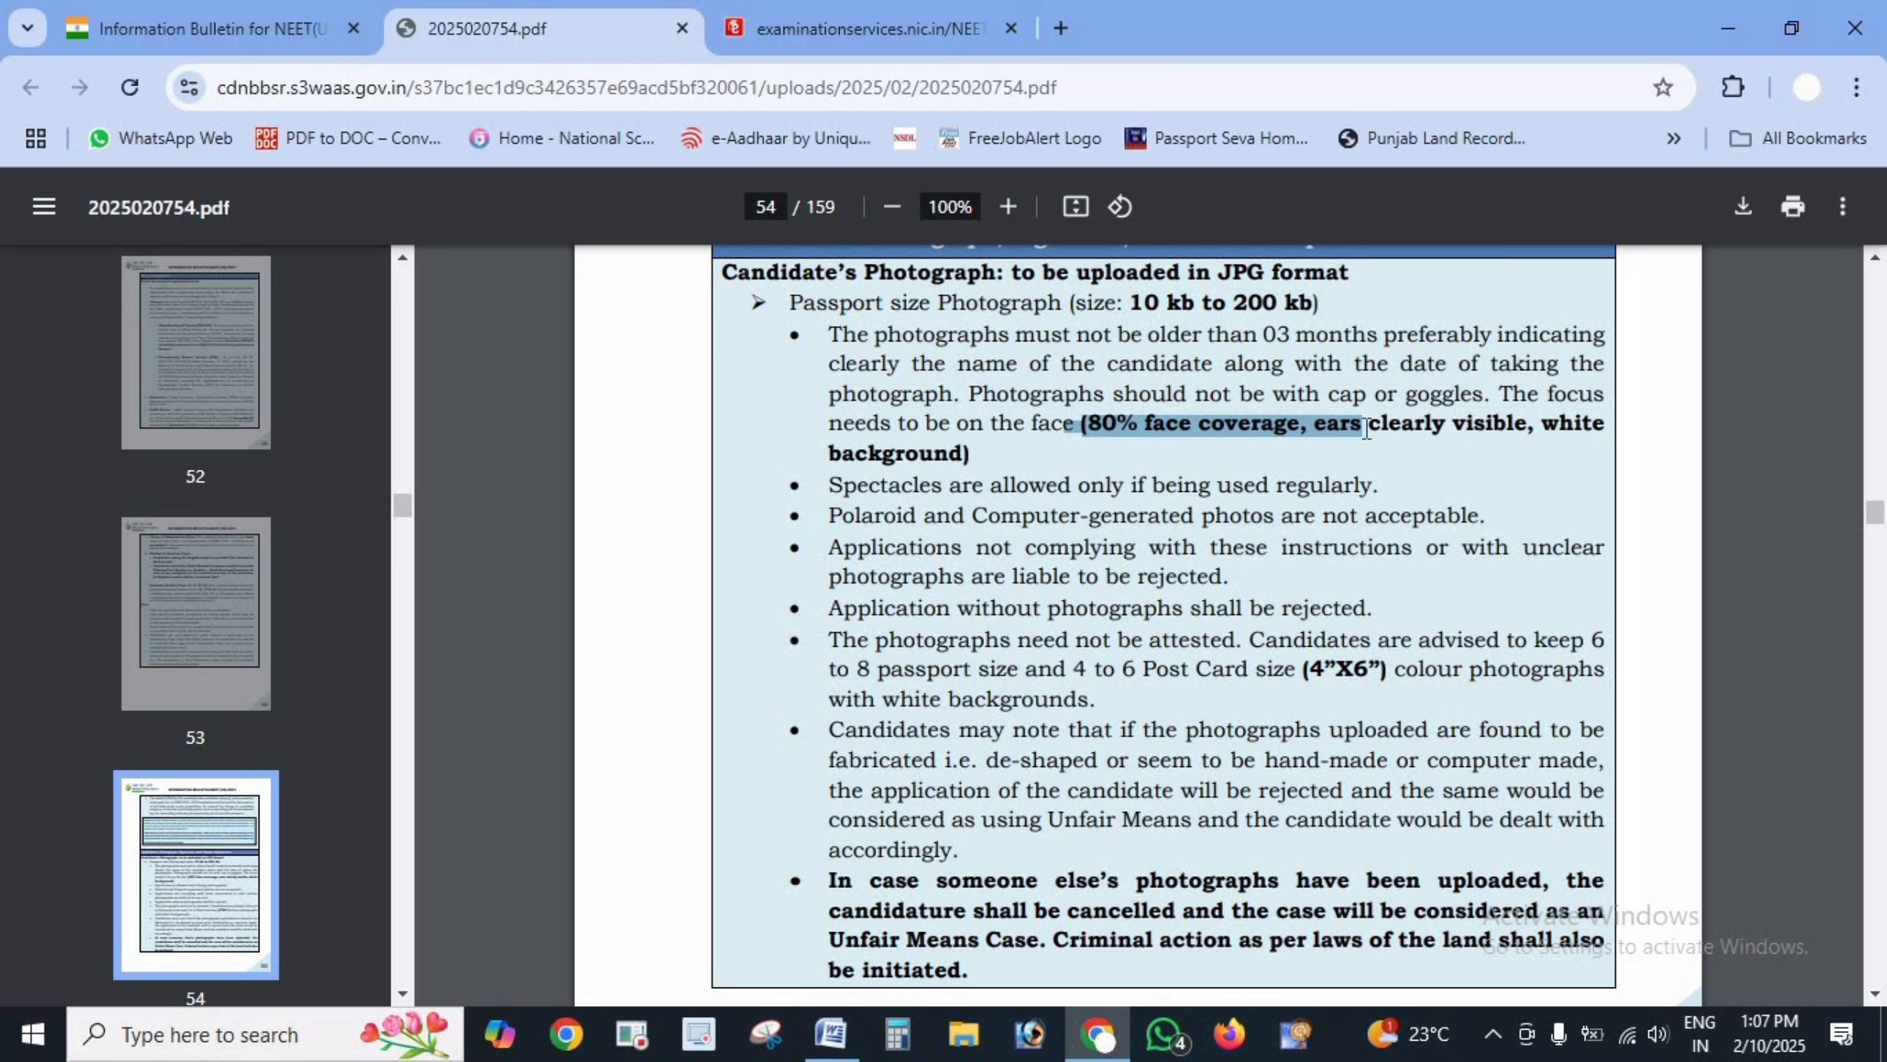
{"action": "left_click_drag", "start_coordinate": [829, 484], "coordinate": [1373, 488]}
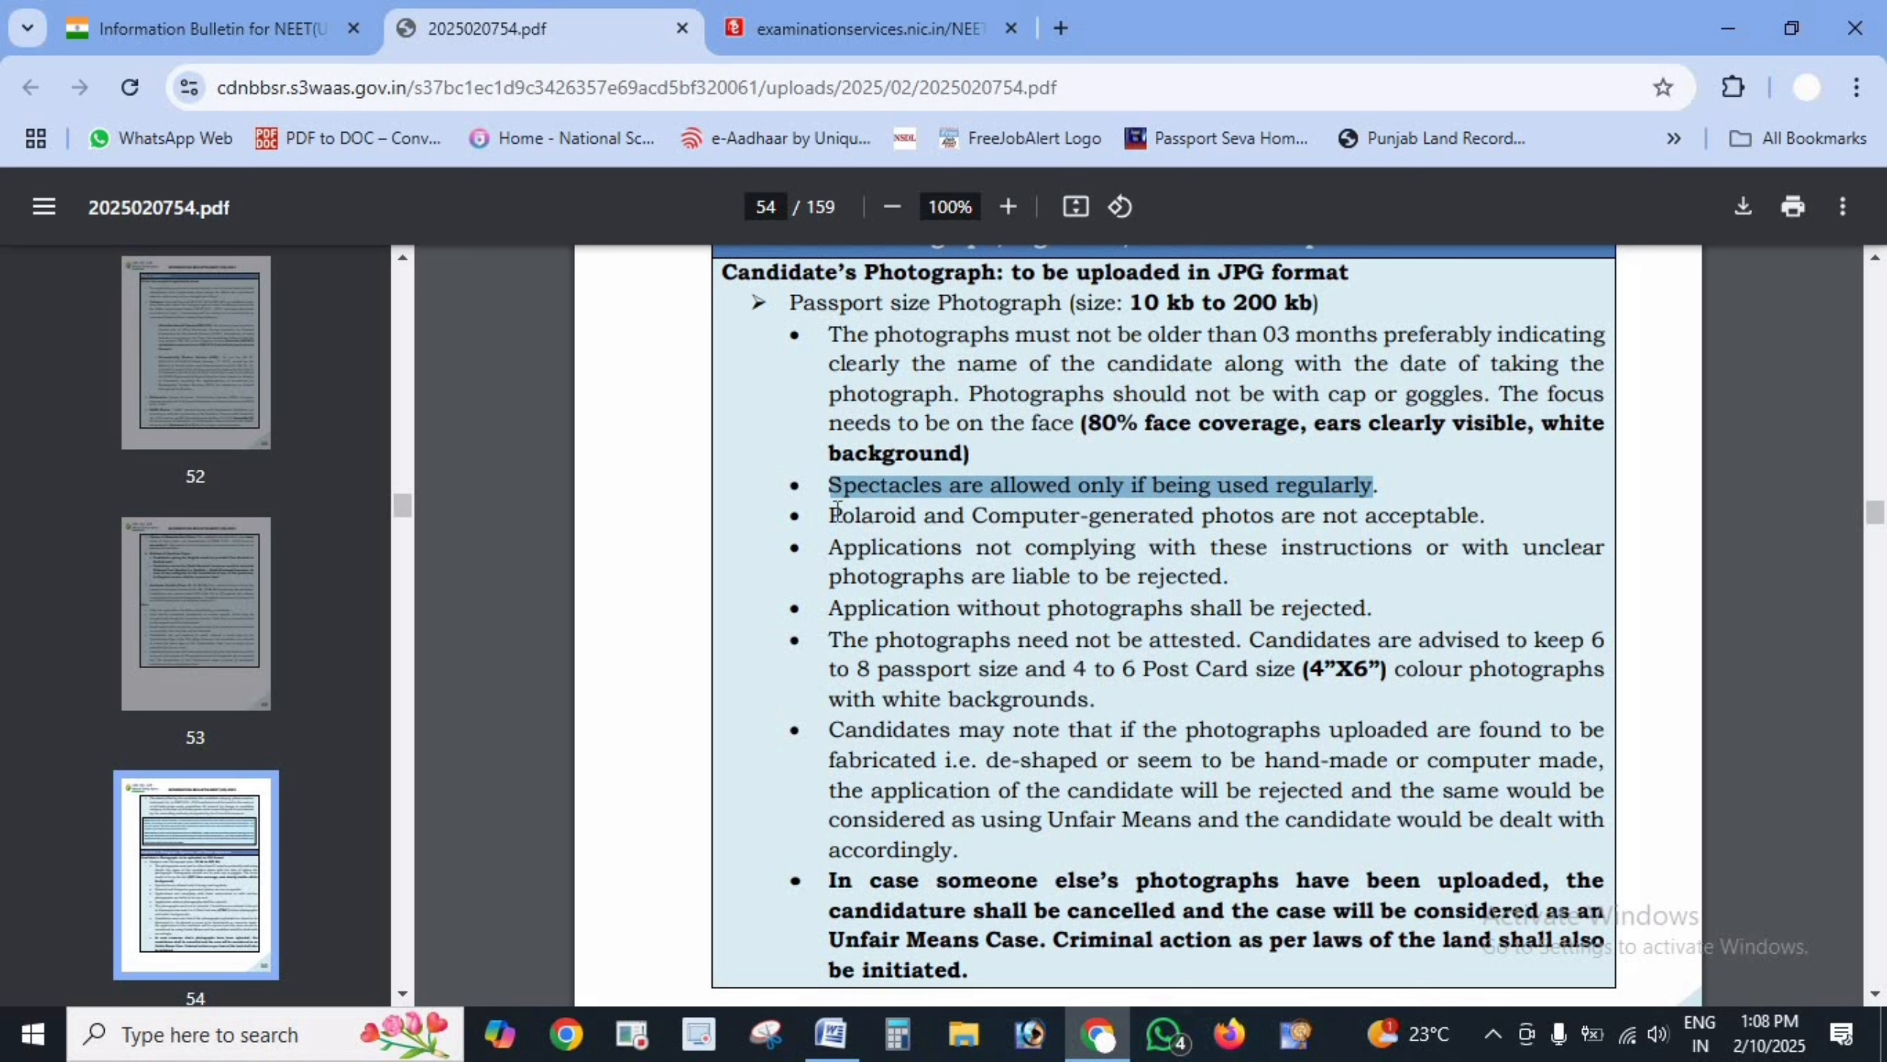
{"action": "left_click_drag", "start_coordinate": [830, 514], "coordinate": [1482, 513]}
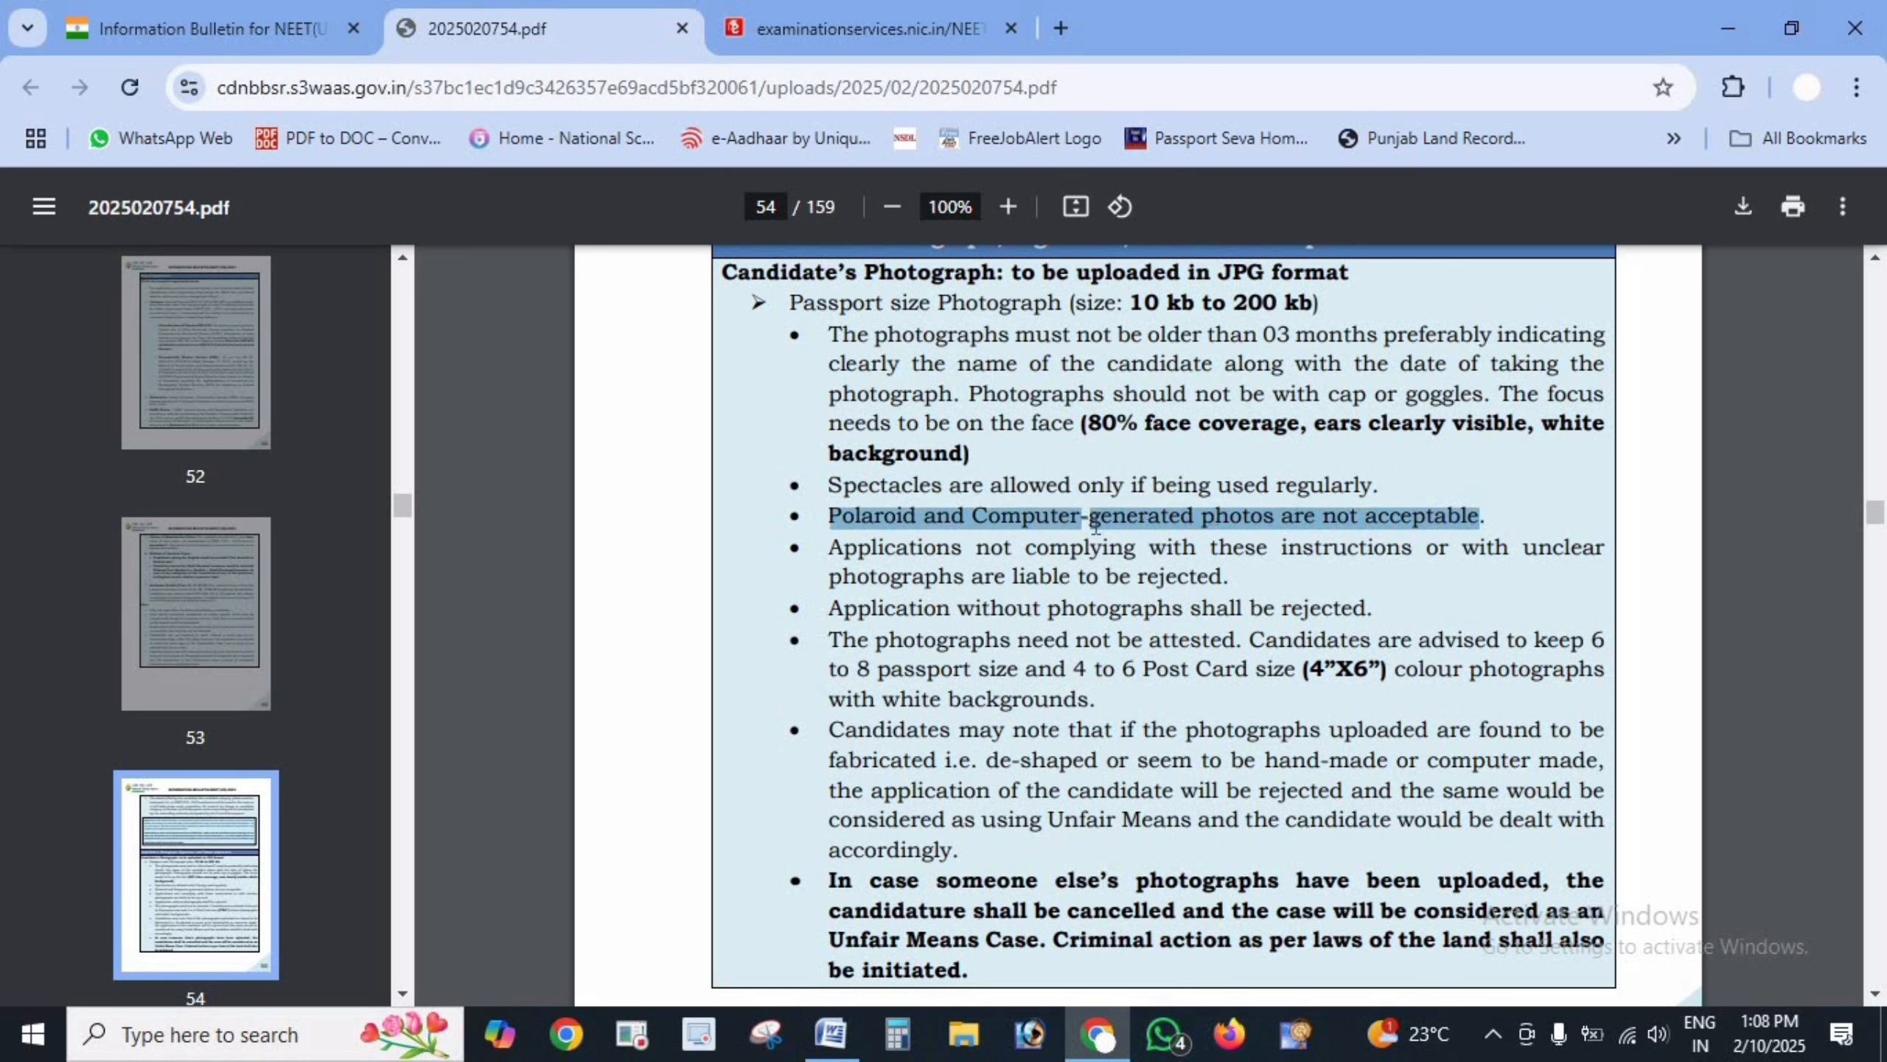
{"action": "left_click", "coordinate": [1093, 525]}
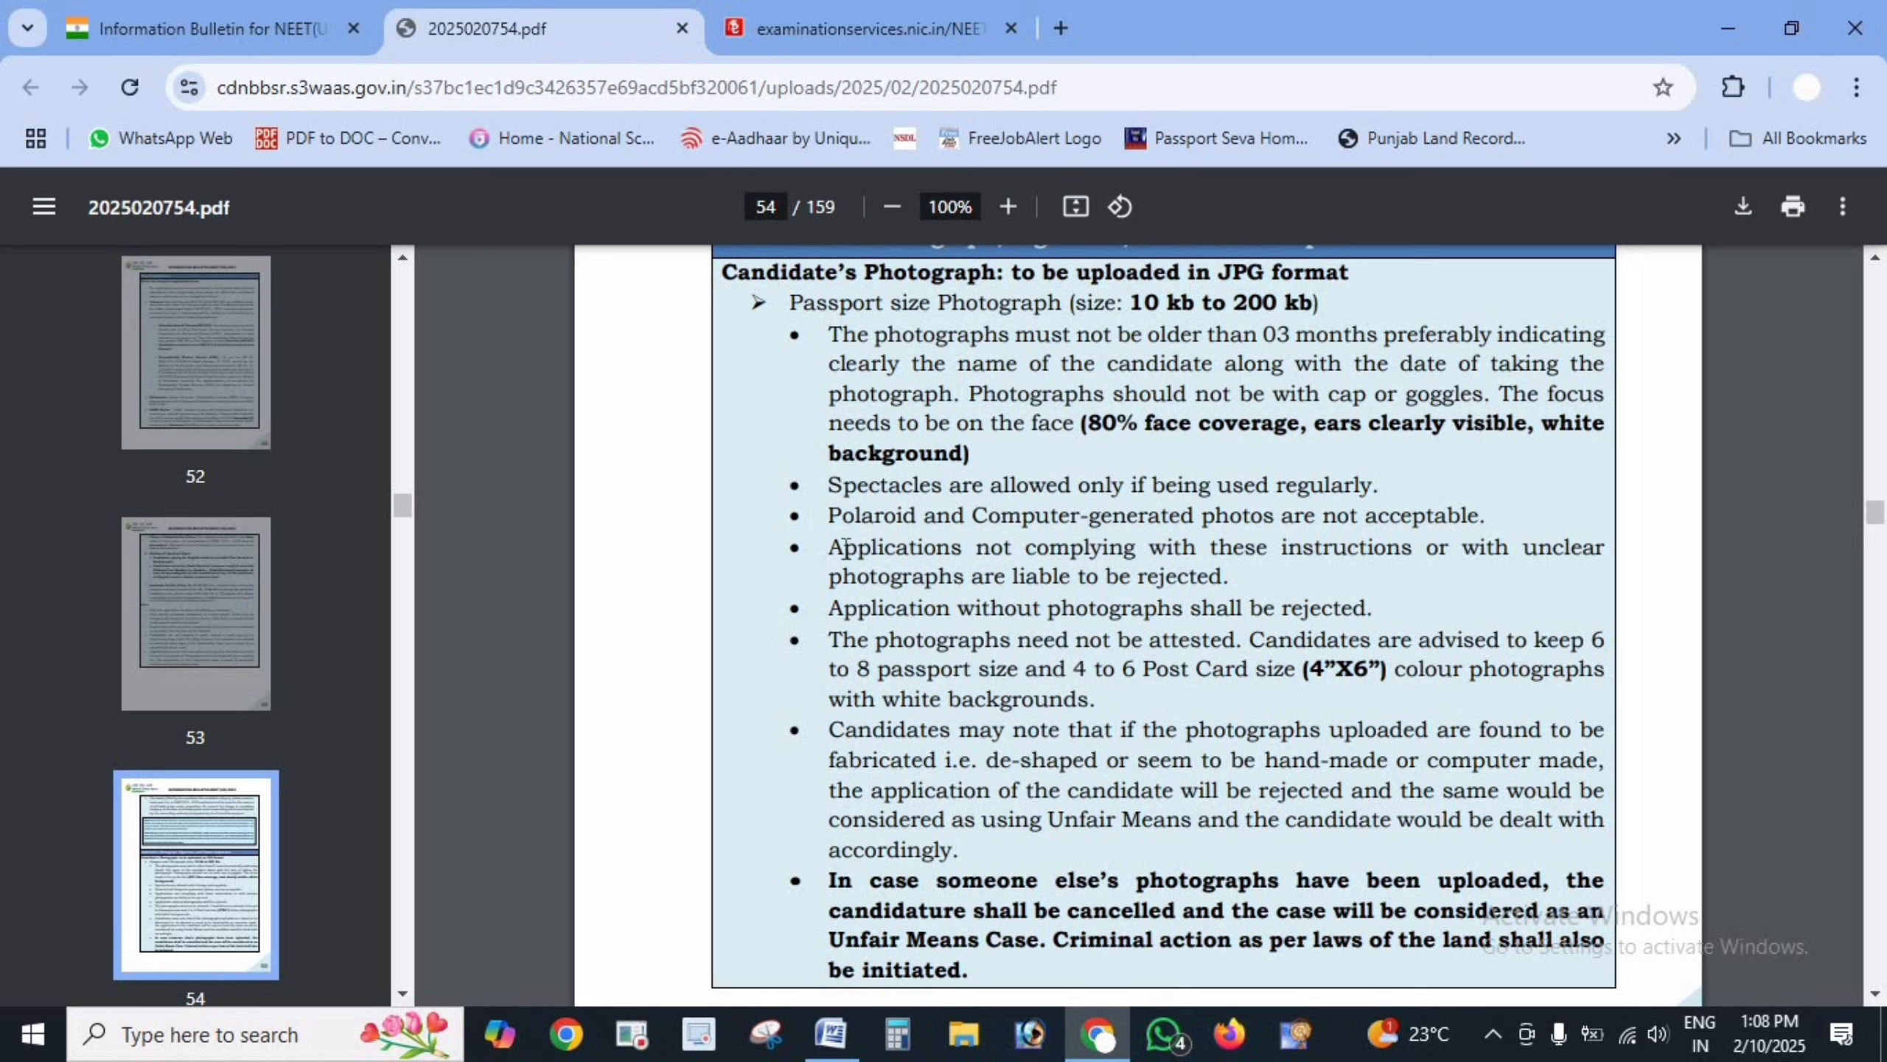
{"action": "left_click_drag", "start_coordinate": [844, 549], "coordinate": [1481, 556]}
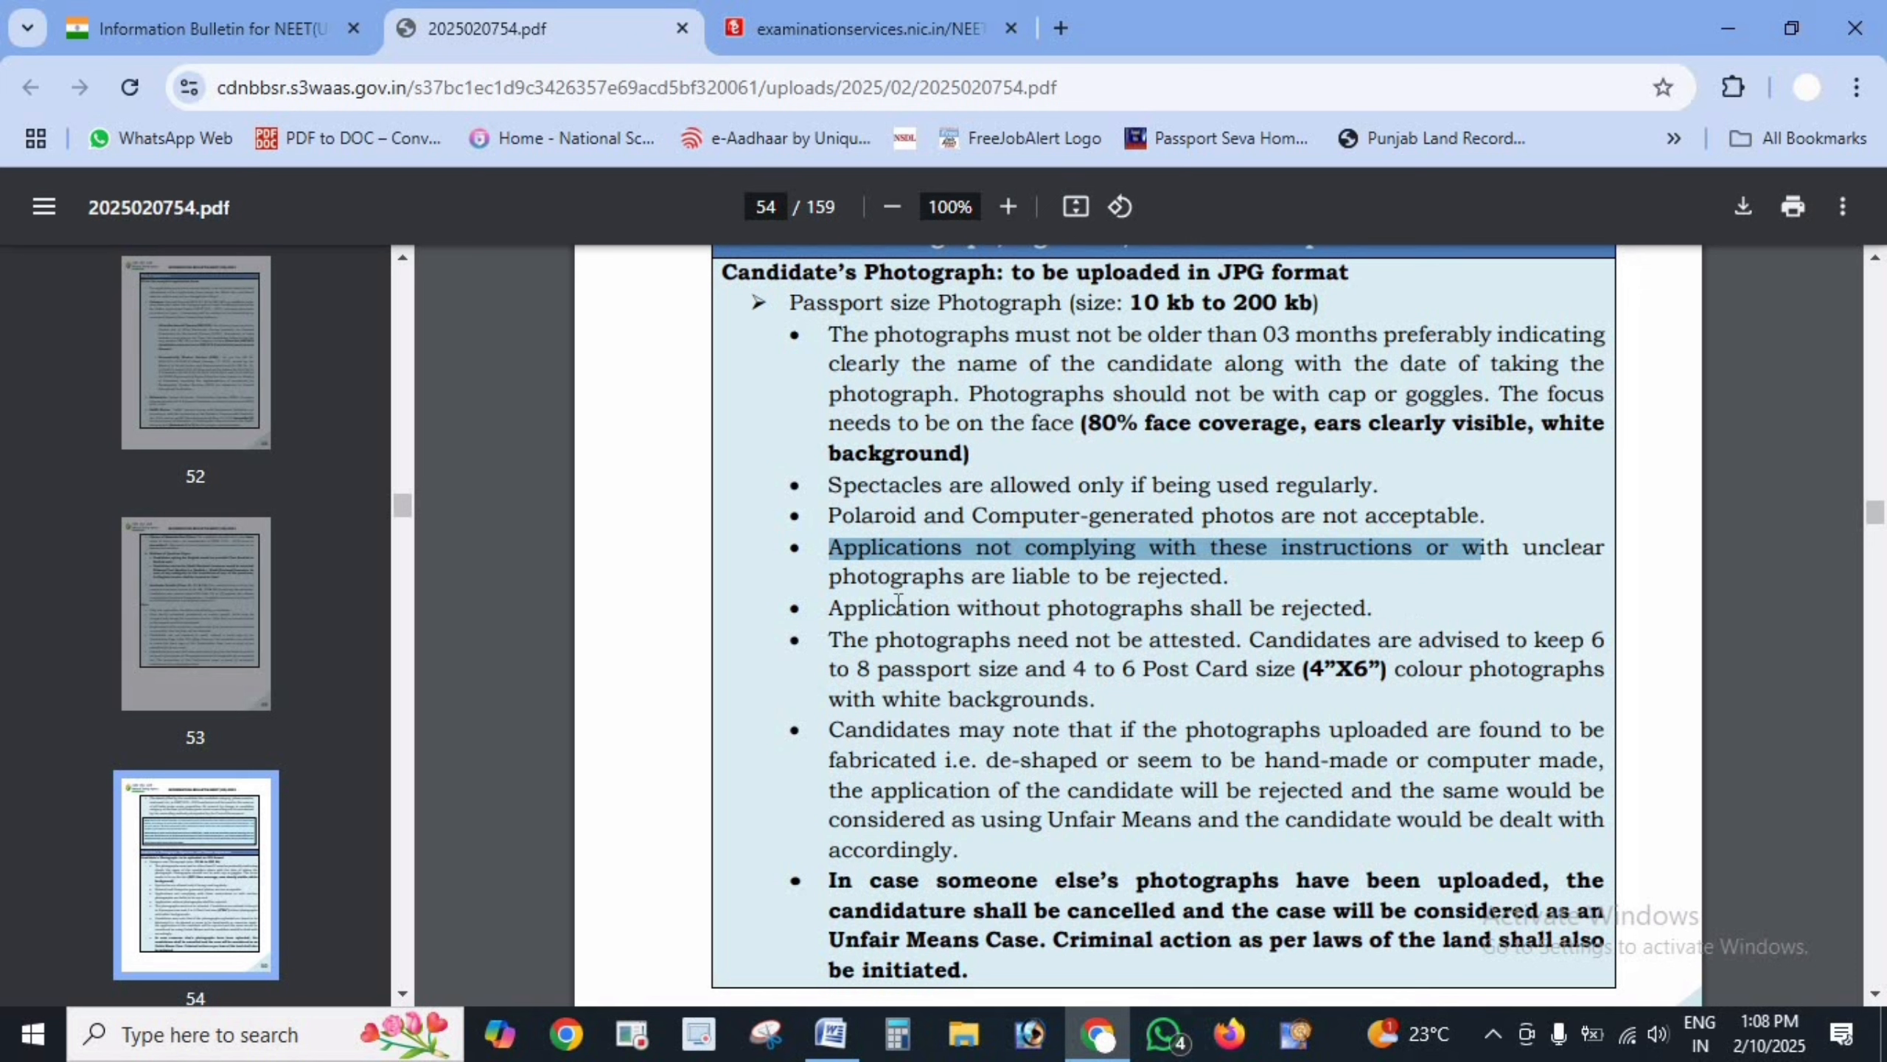
{"action": "left_click_drag", "start_coordinate": [860, 608], "coordinate": [1342, 617]}
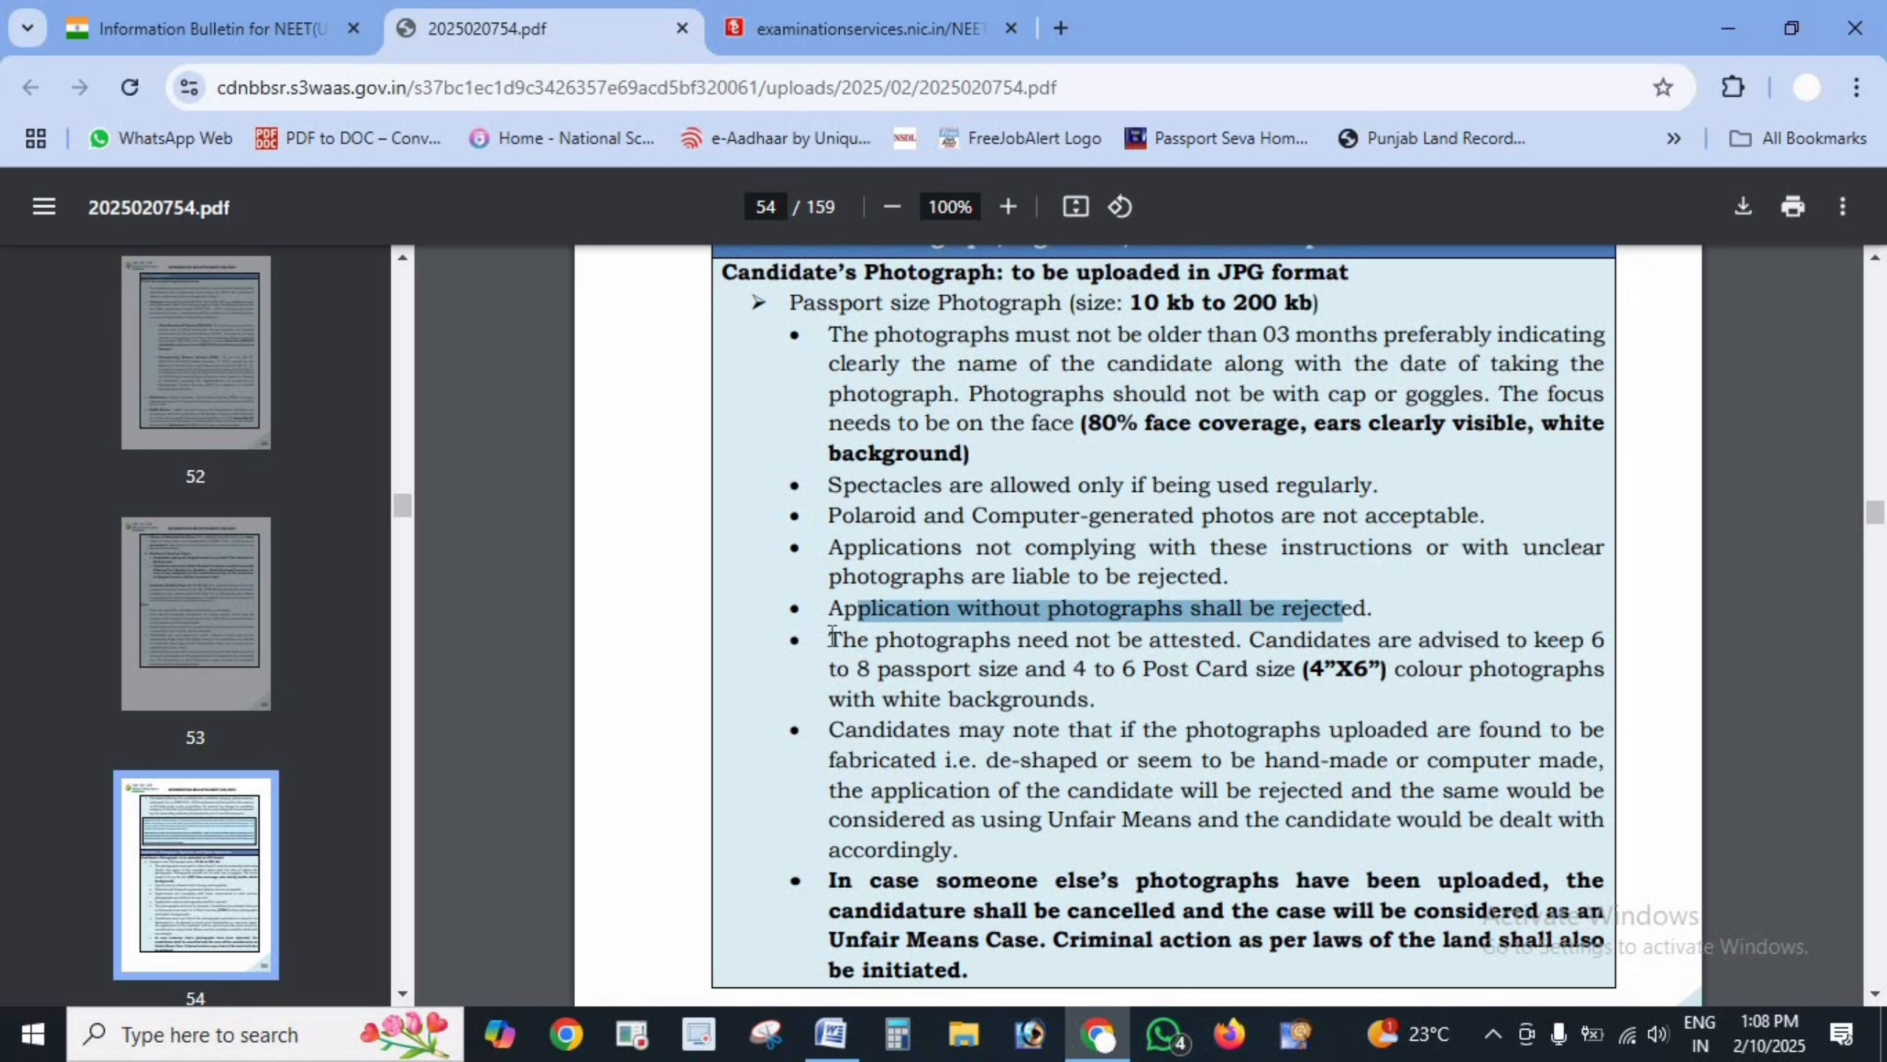
{"action": "left_click_drag", "start_coordinate": [831, 637], "coordinate": [1089, 678]}
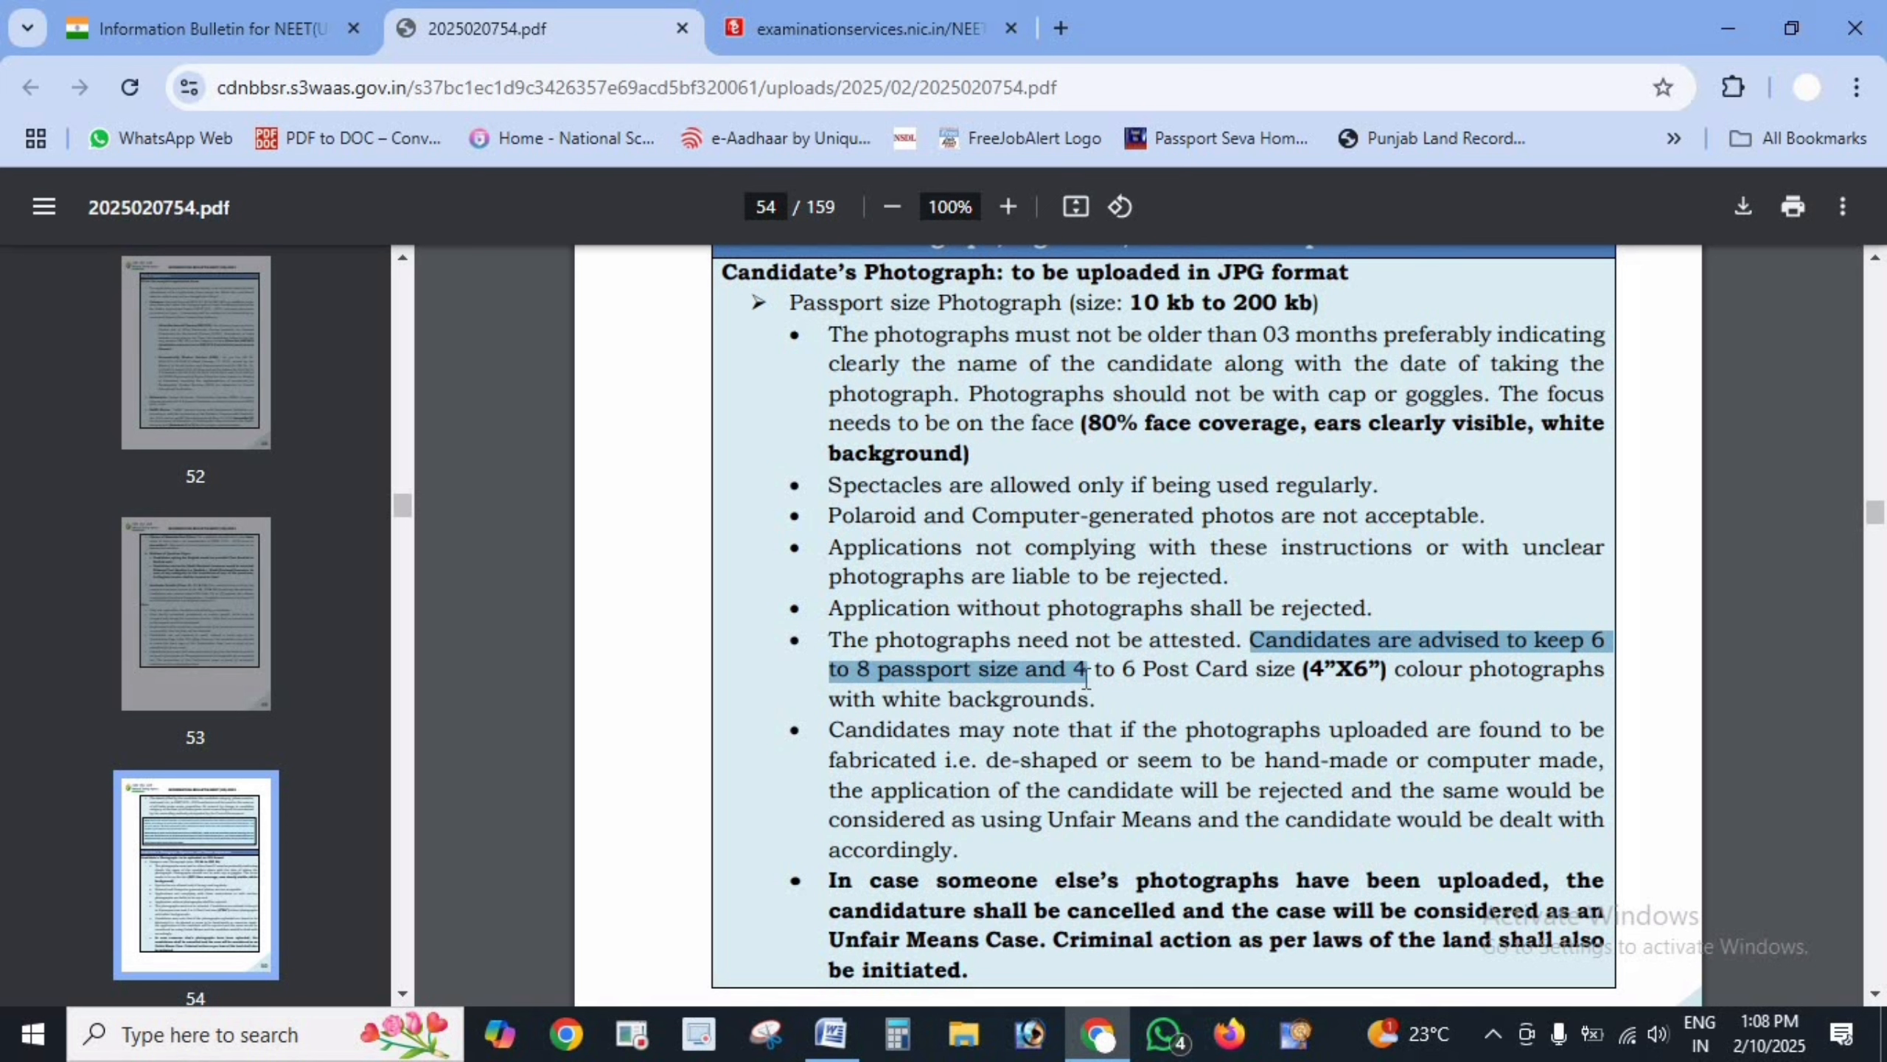
{"action": "left_click", "coordinate": [1084, 678]}
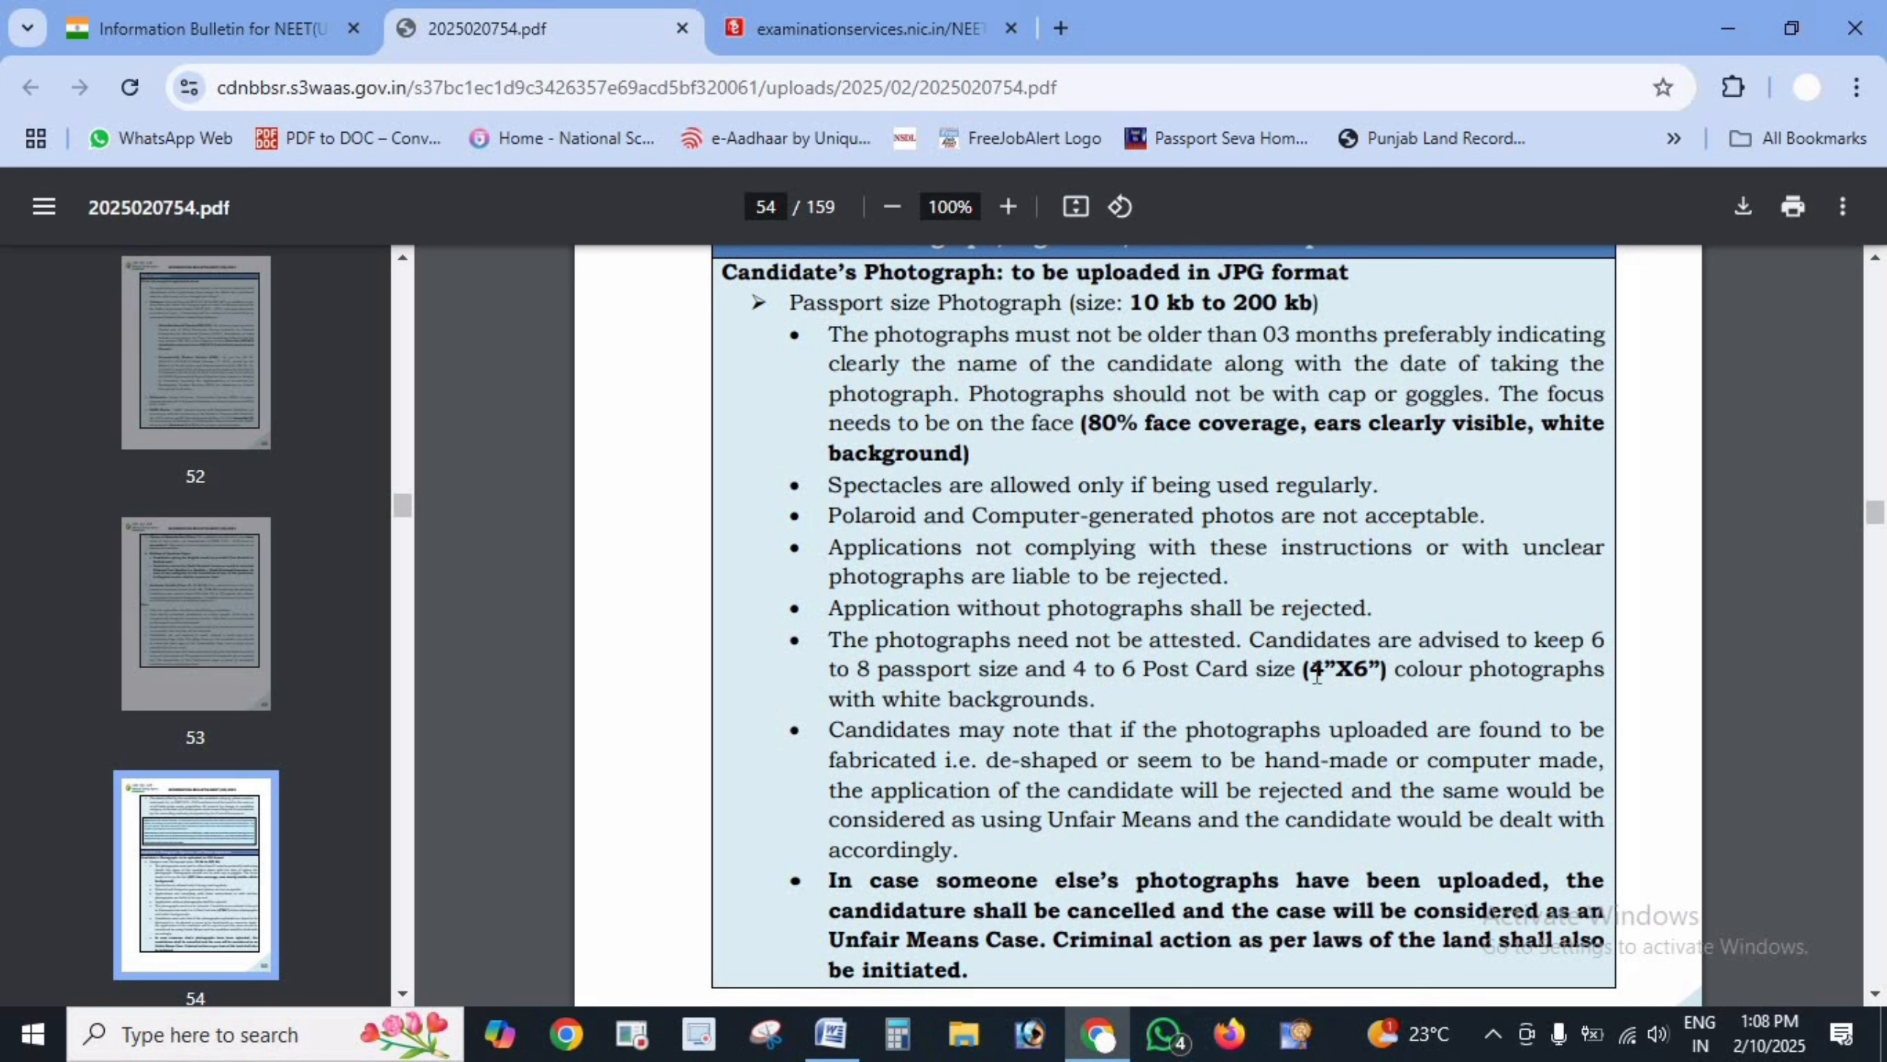
{"action": "left_click_drag", "start_coordinate": [1311, 674], "coordinate": [1373, 673]}
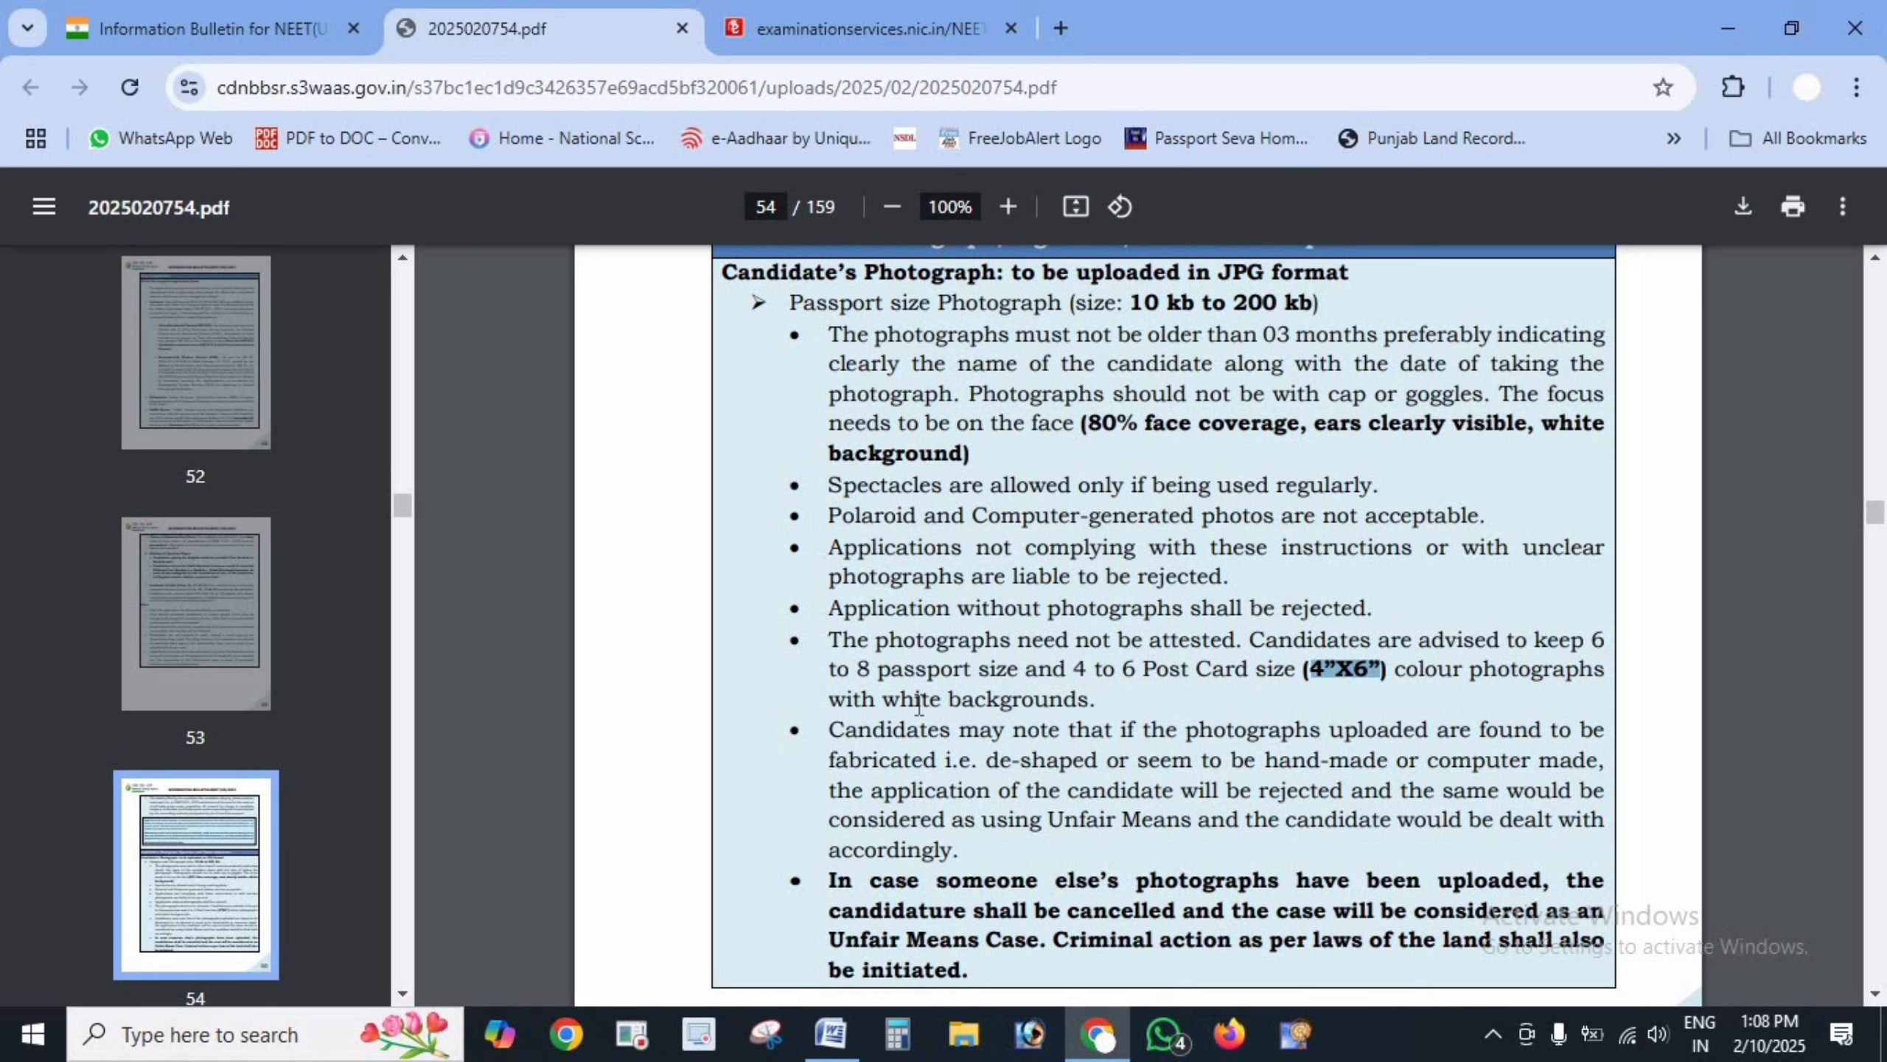
{"action": "left_click_drag", "start_coordinate": [884, 703], "coordinate": [1115, 704]}
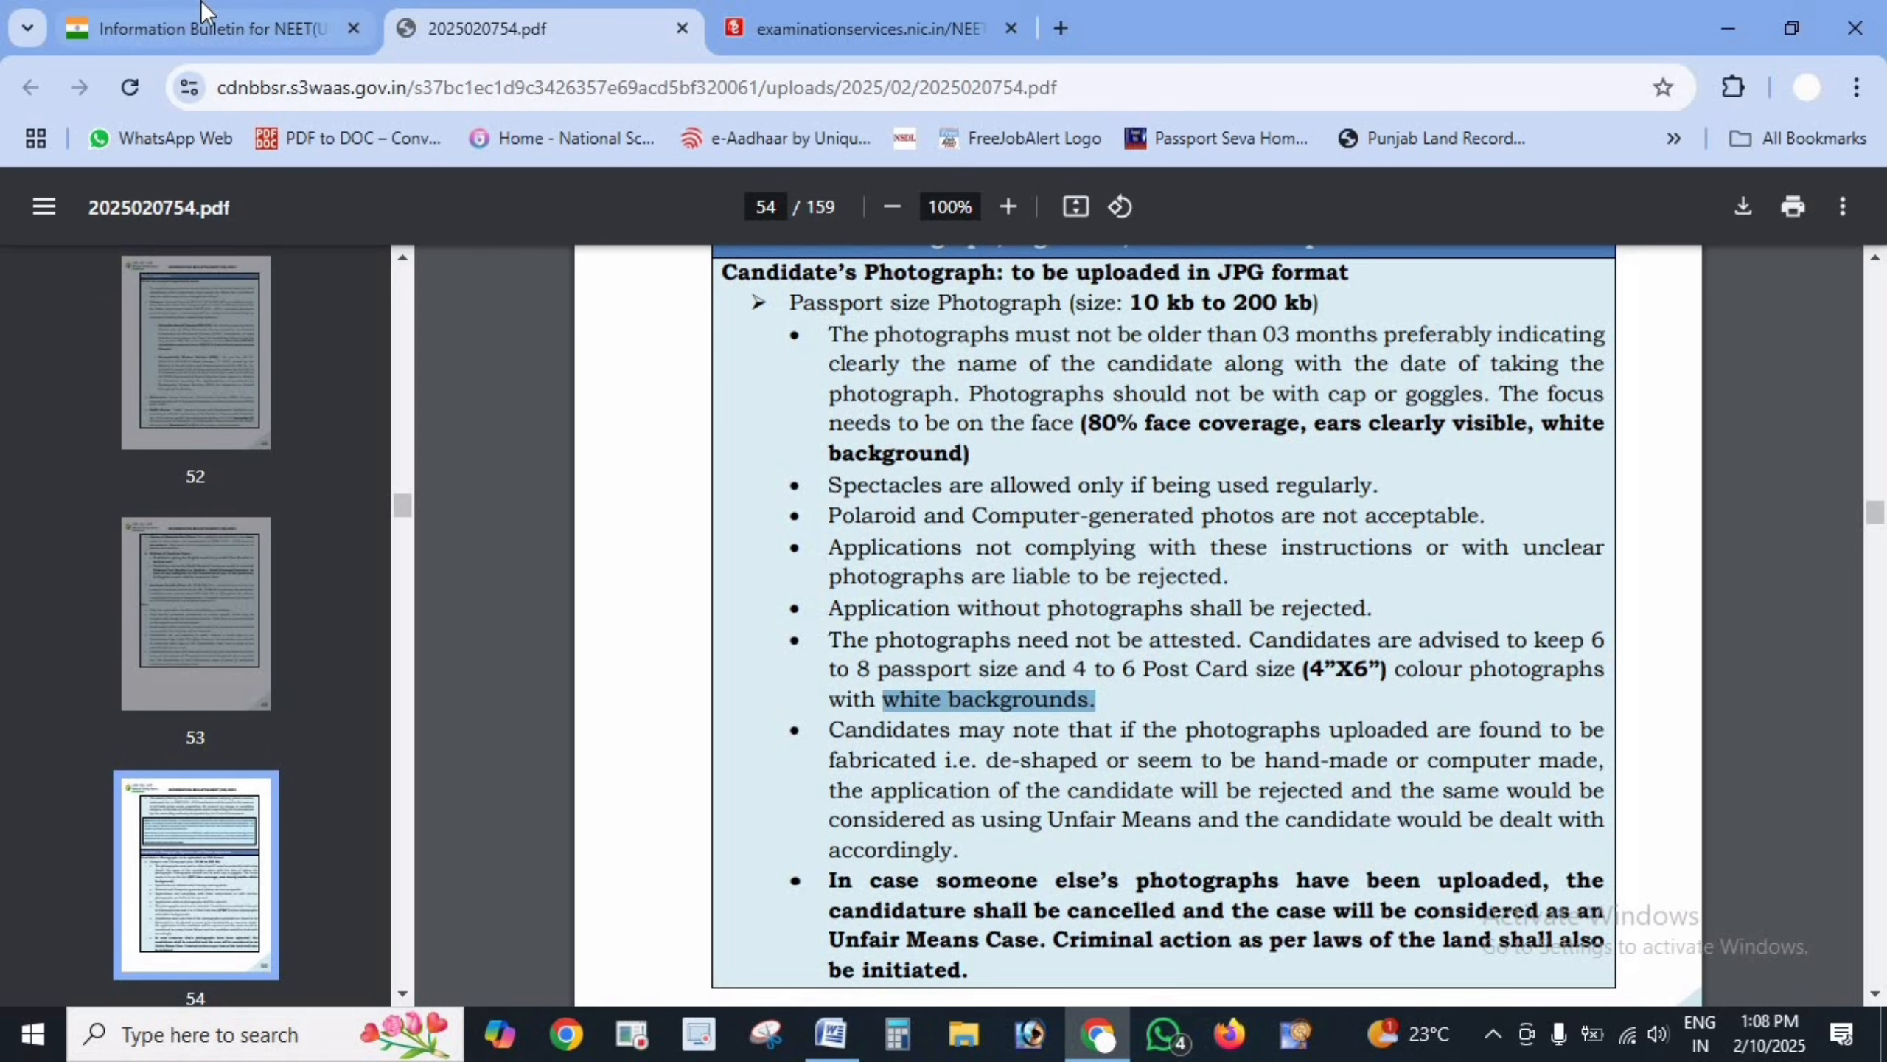
{"action": "left_click", "coordinate": [189, 28]}
- Compare the bulletin's 4”X6” postcard photo size with the upload table's 10–200 KB limits
{"action": "left_click", "coordinate": [786, 28]}
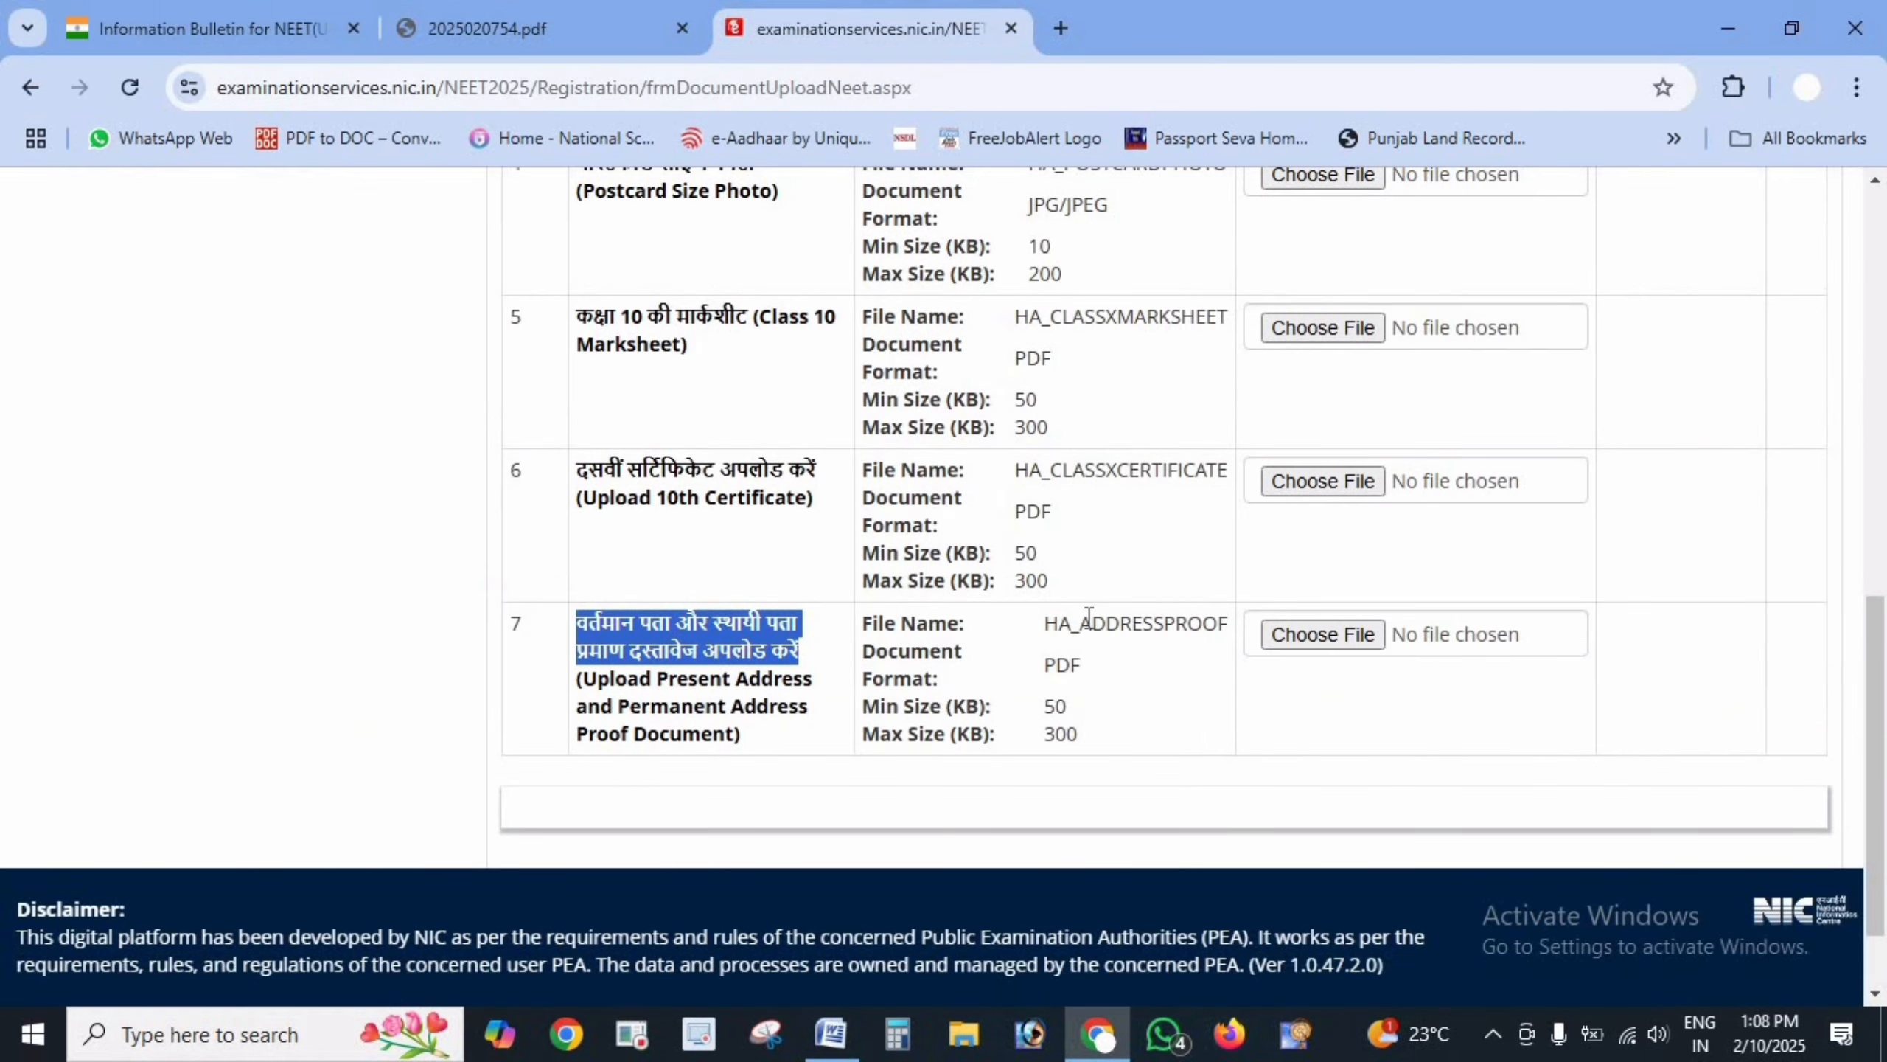
{"action": "scroll", "coordinate": [693, 454], "scroll_direction": "up", "scroll_amount": 5}
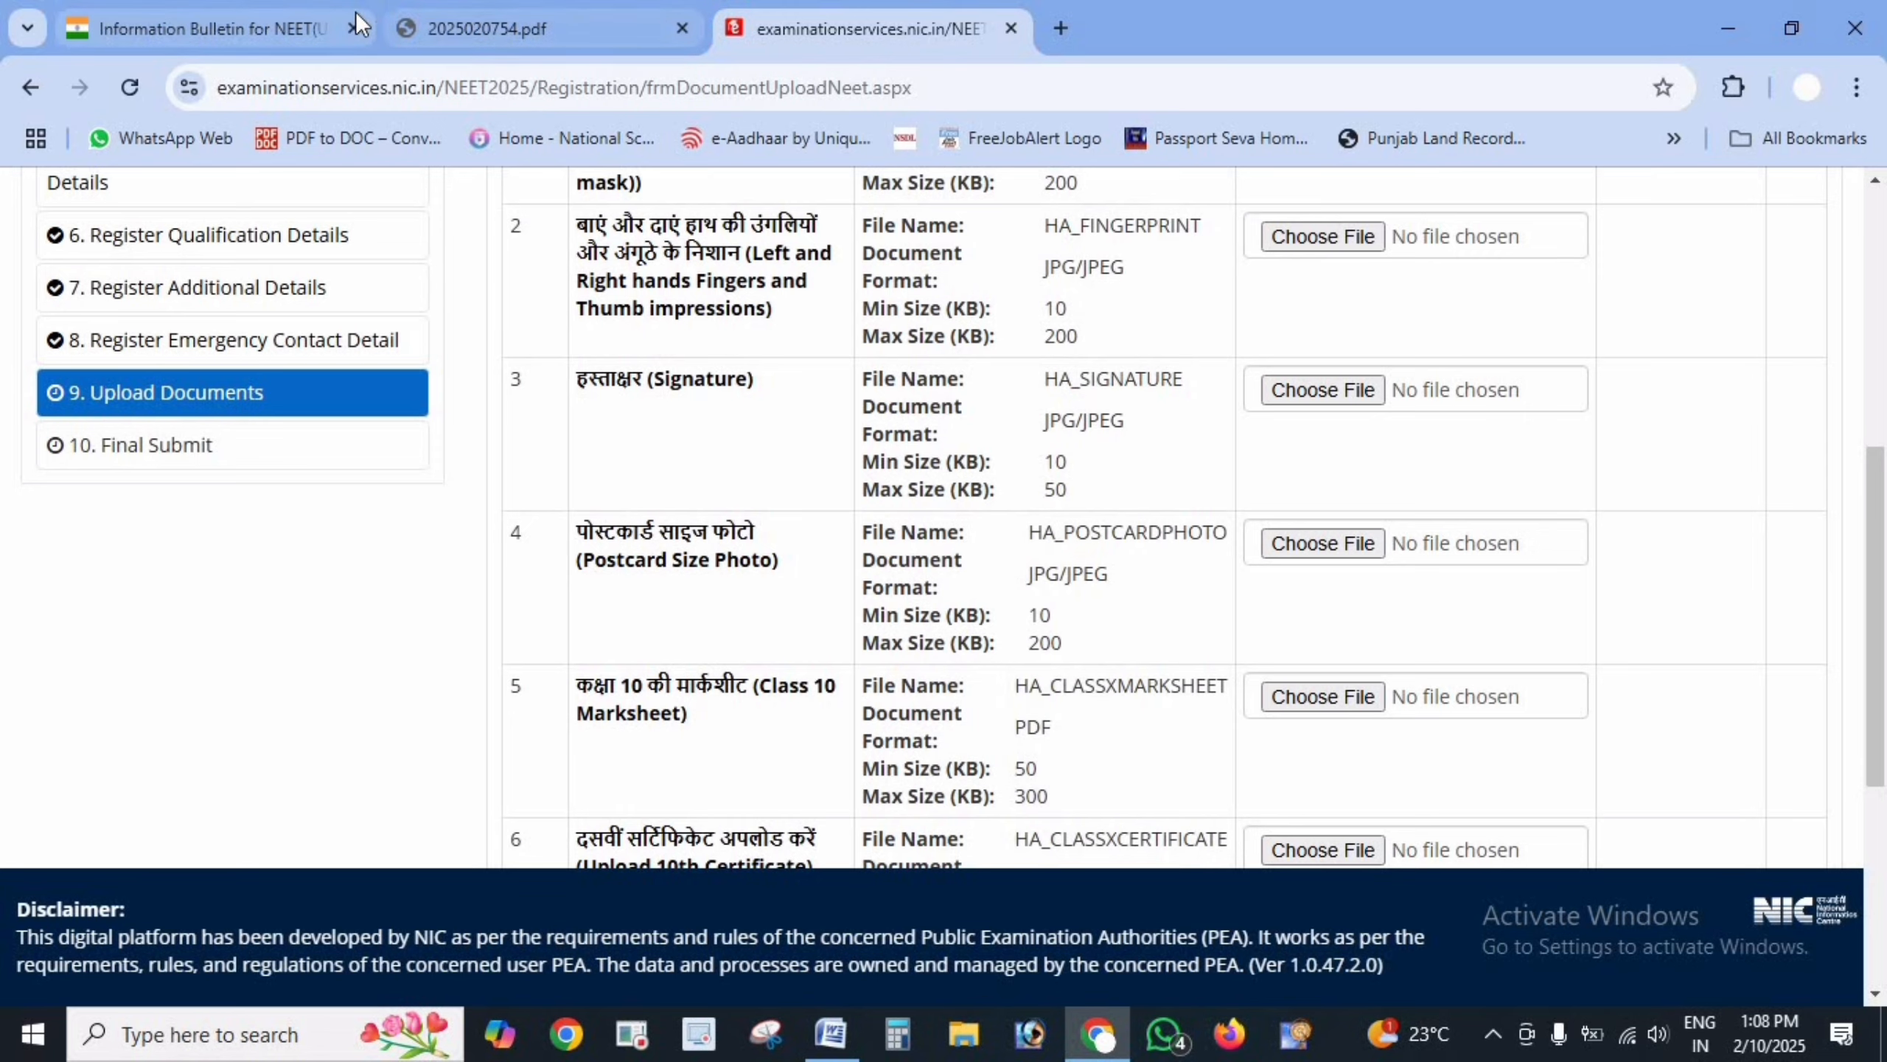
{"action": "left_click", "coordinate": [476, 29]}
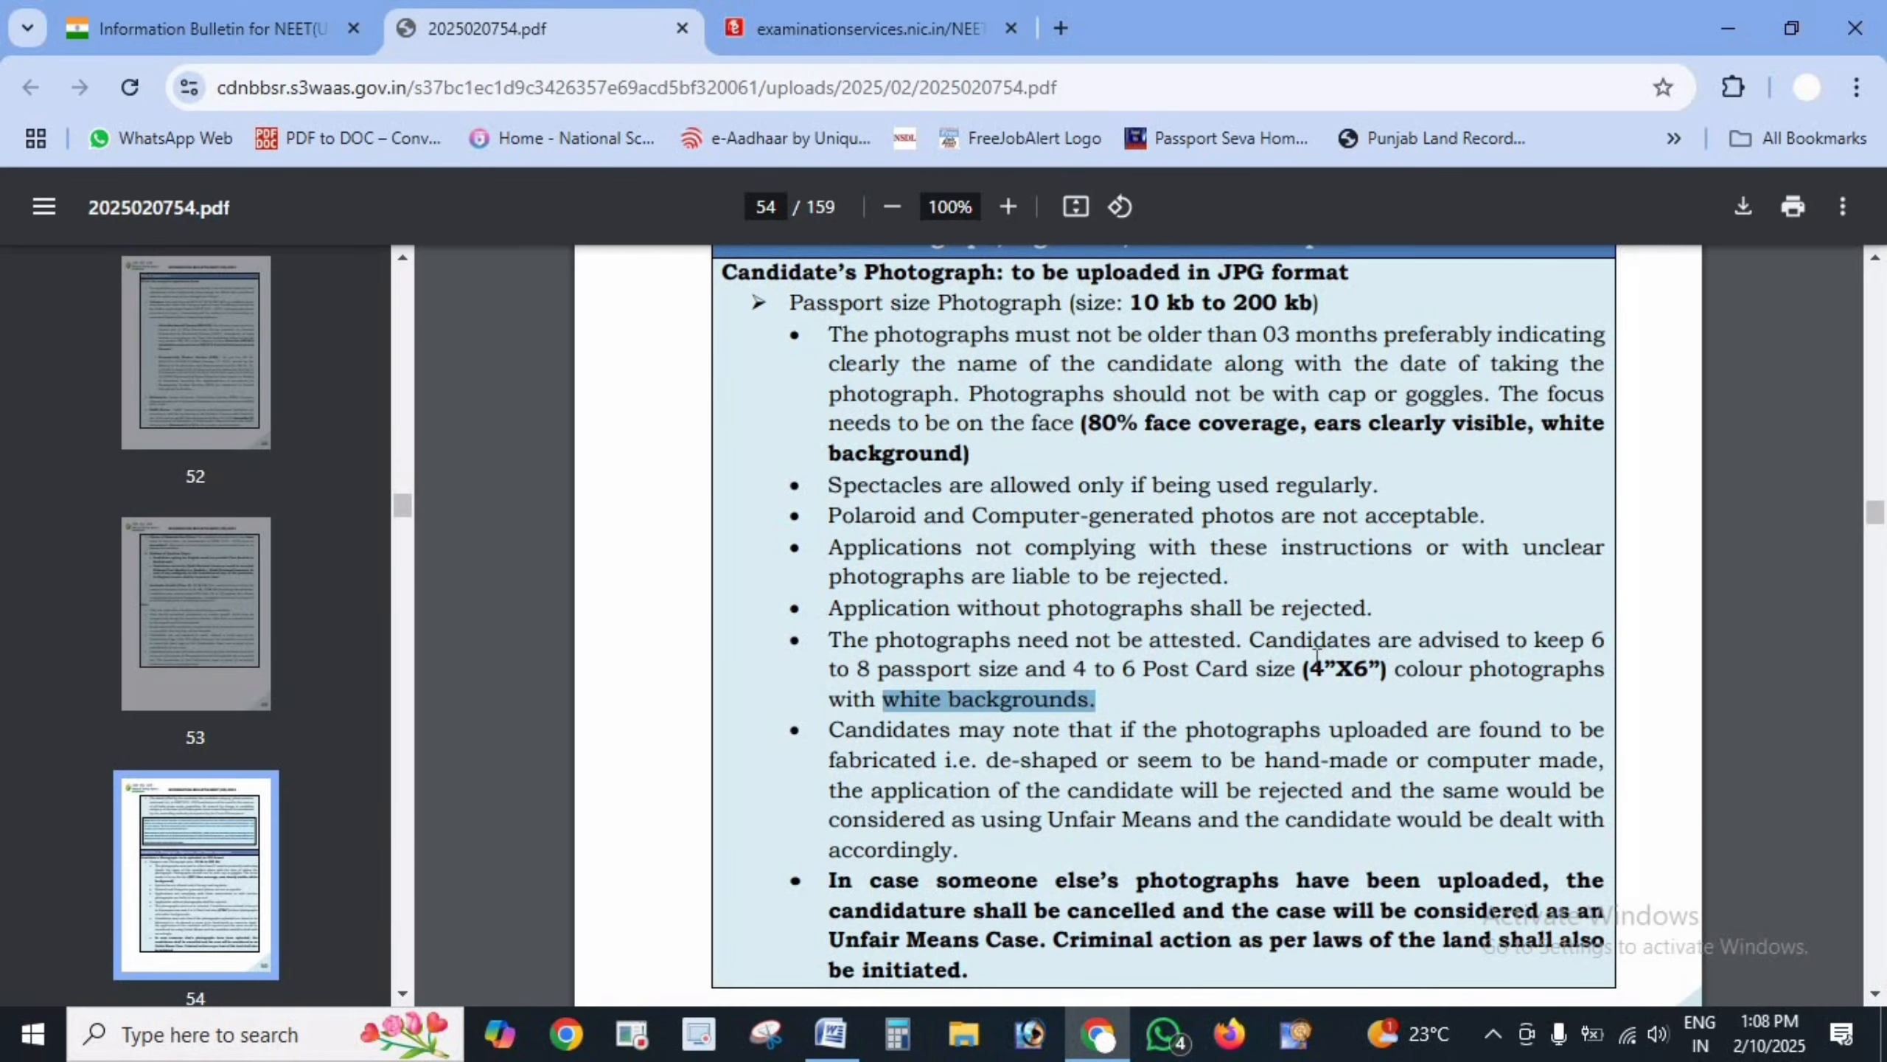
{"action": "left_click_drag", "start_coordinate": [1317, 657], "coordinate": [1371, 658]}
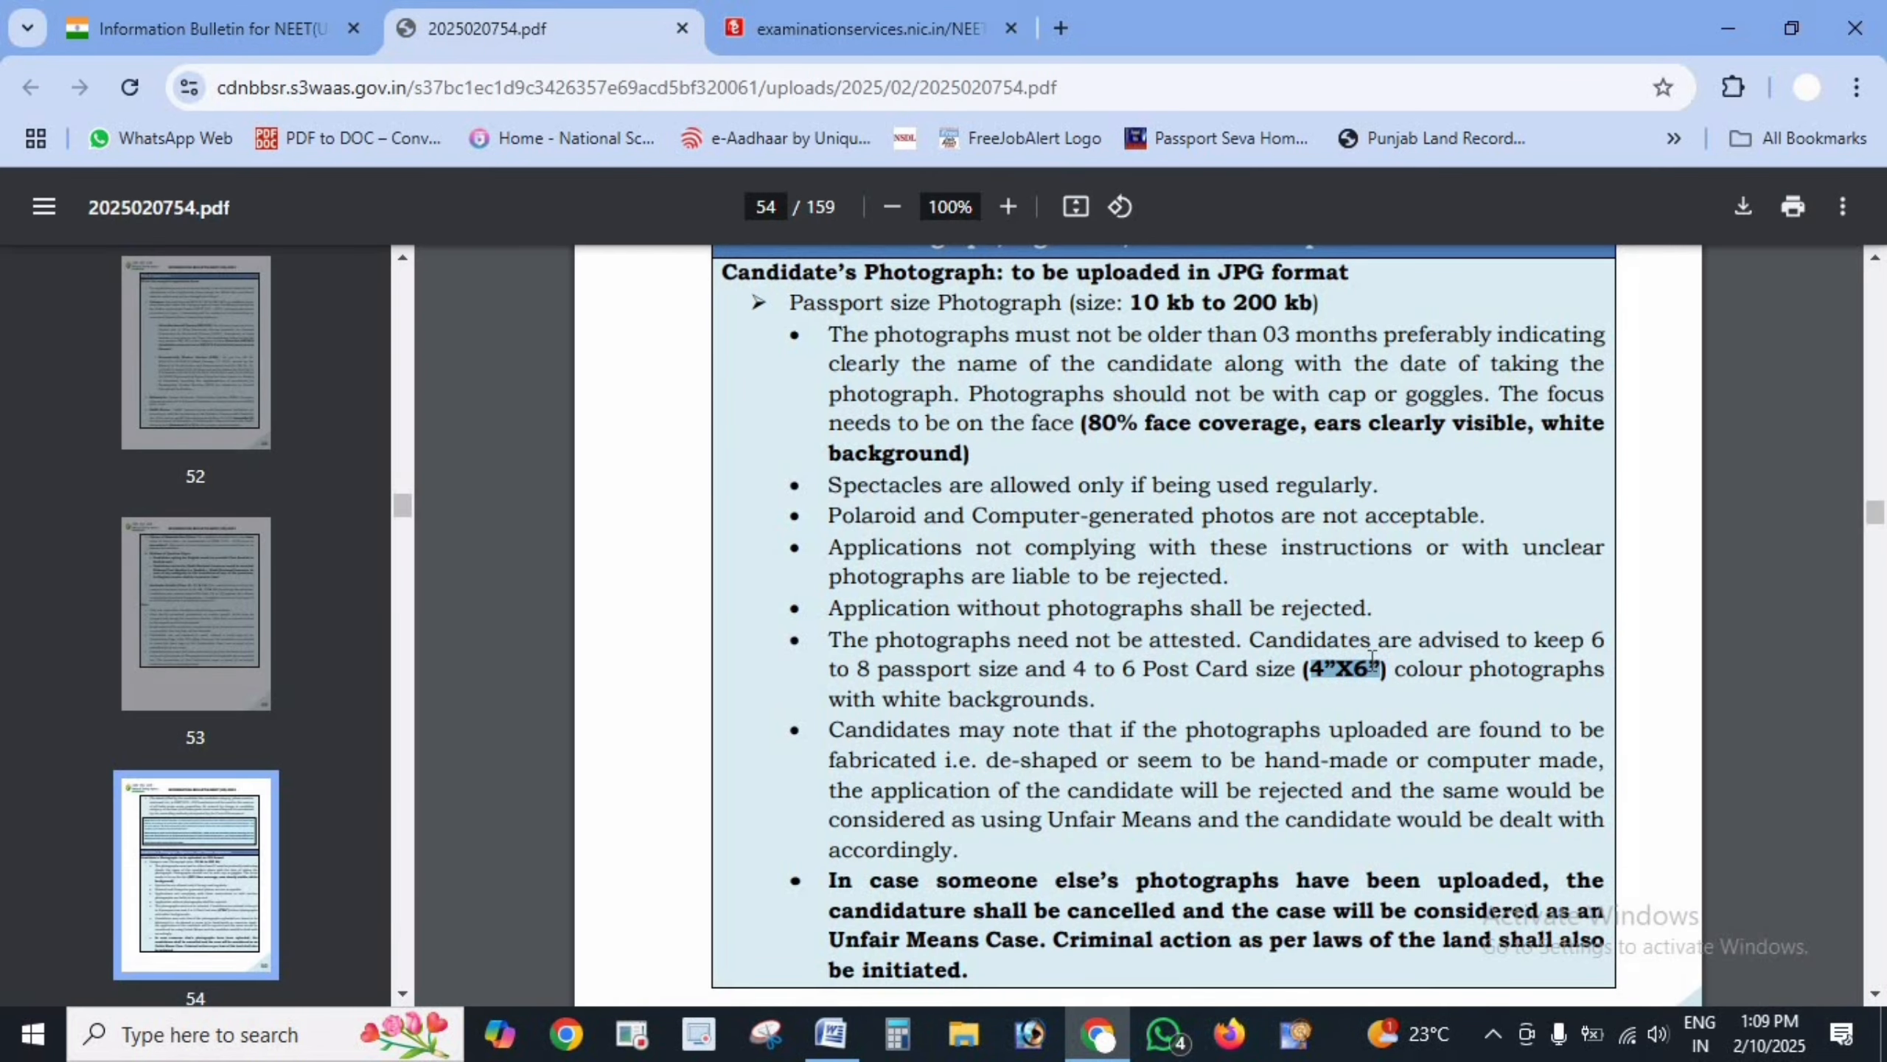
{"action": "left_click", "coordinate": [824, 22]}
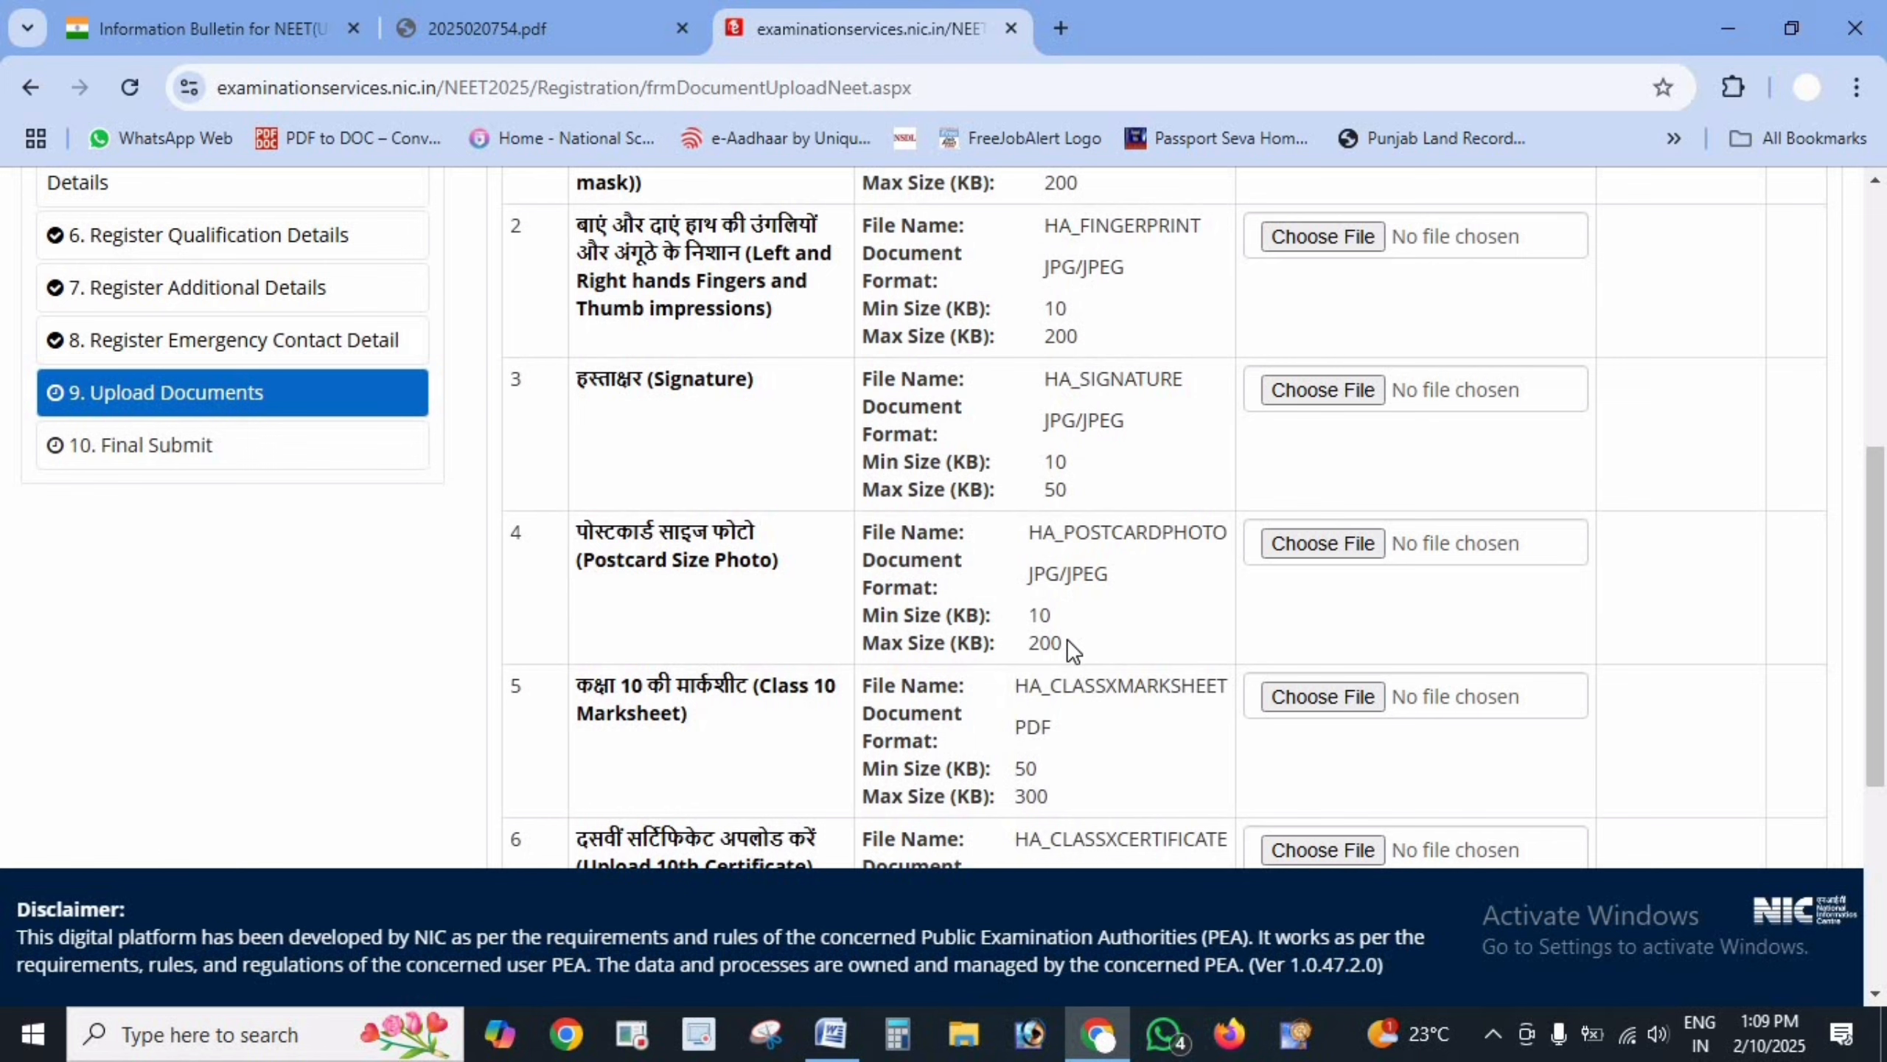
{"action": "left_click_drag", "start_coordinate": [1068, 644], "coordinate": [1029, 613]}
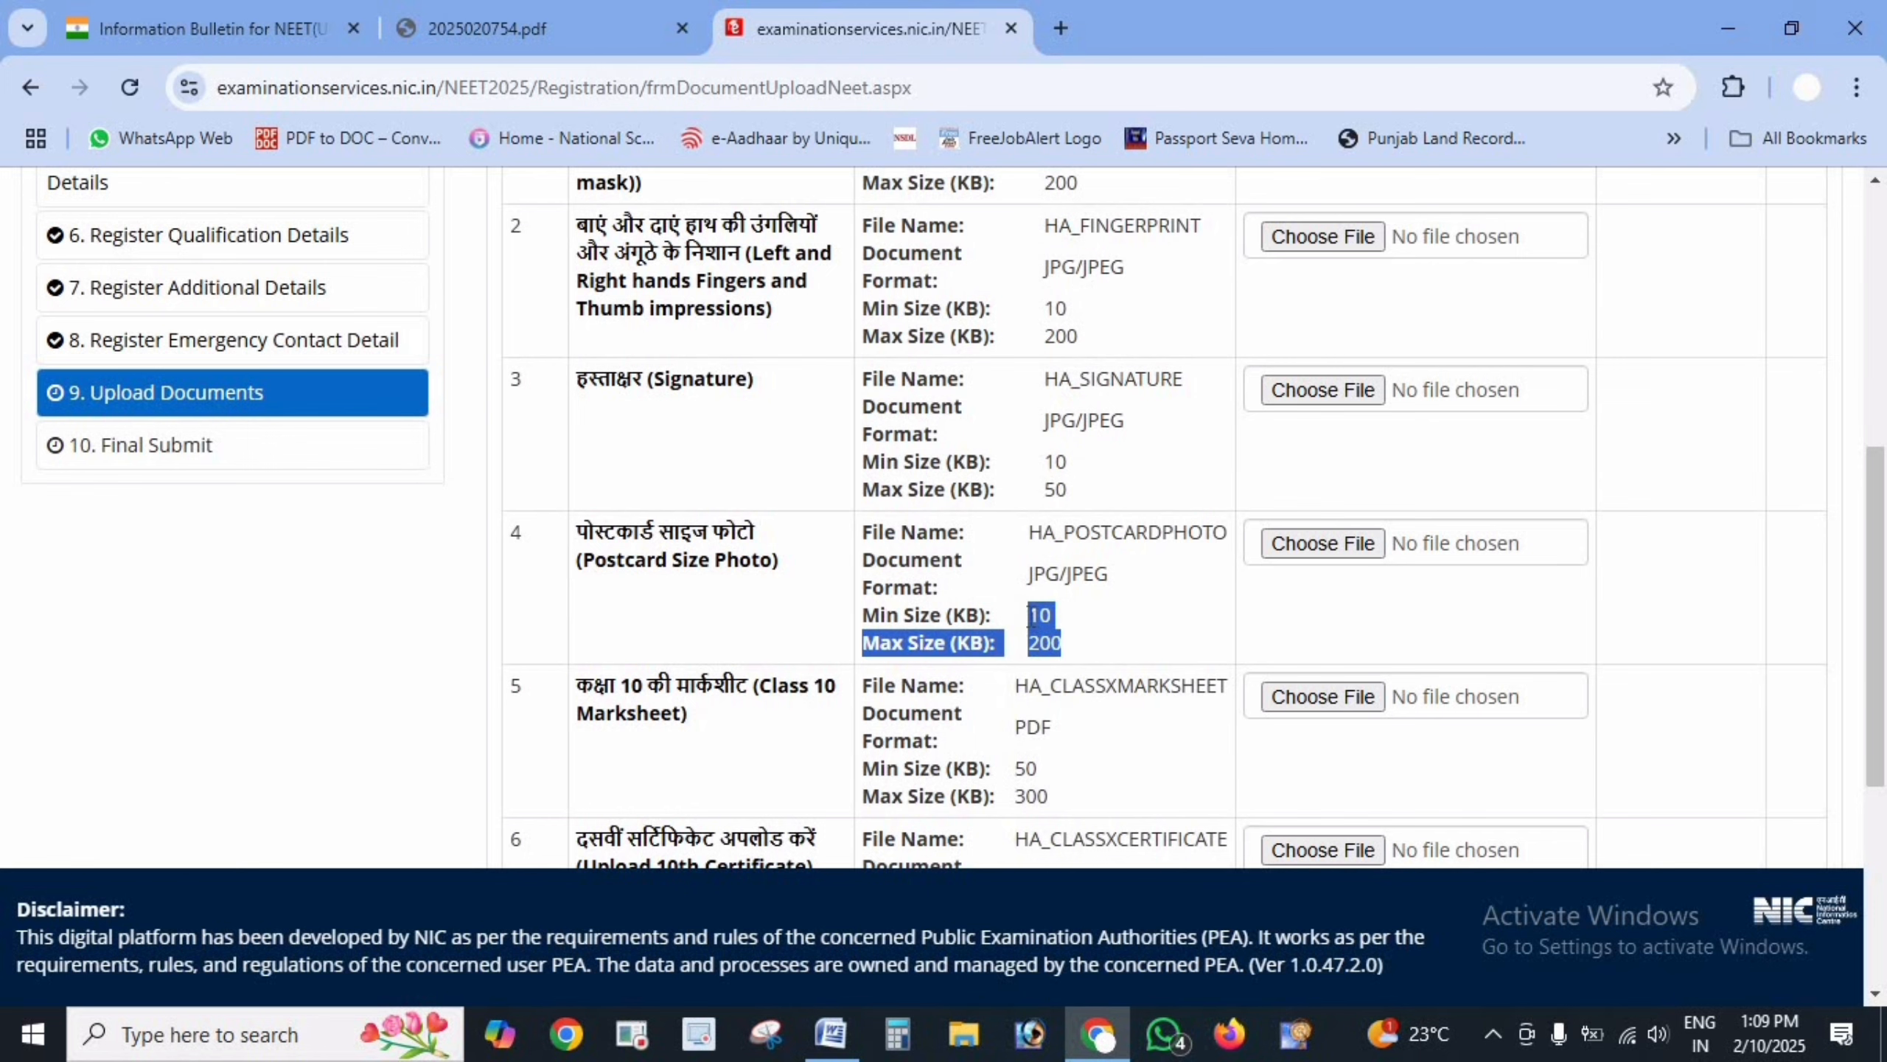
{"action": "left_click", "coordinate": [583, 11]}
- Mark the signature rules: running handwriting, Black Ink pen and the 4–30 kb size limit
{"action": "scroll", "coordinate": [1230, 669], "scroll_direction": "down", "scroll_amount": 10}
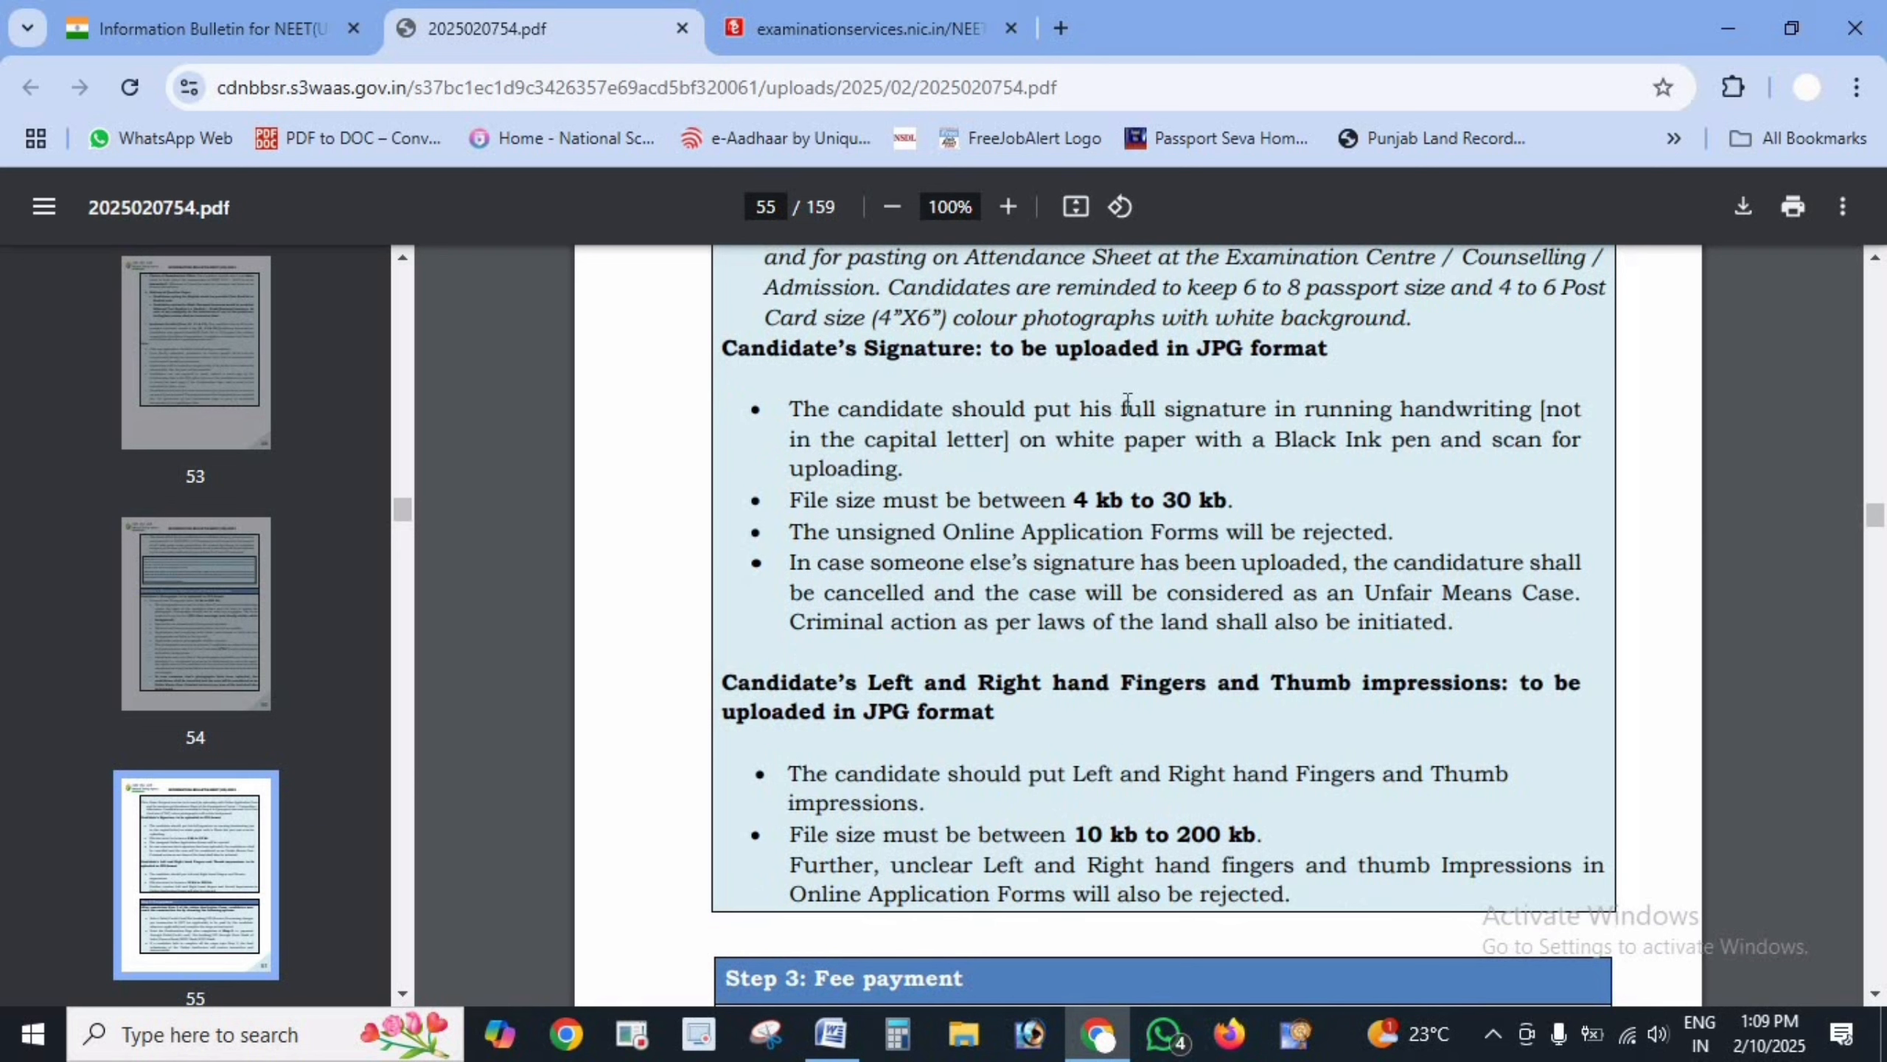
{"action": "left_click_drag", "start_coordinate": [1127, 404], "coordinate": [1561, 410]}
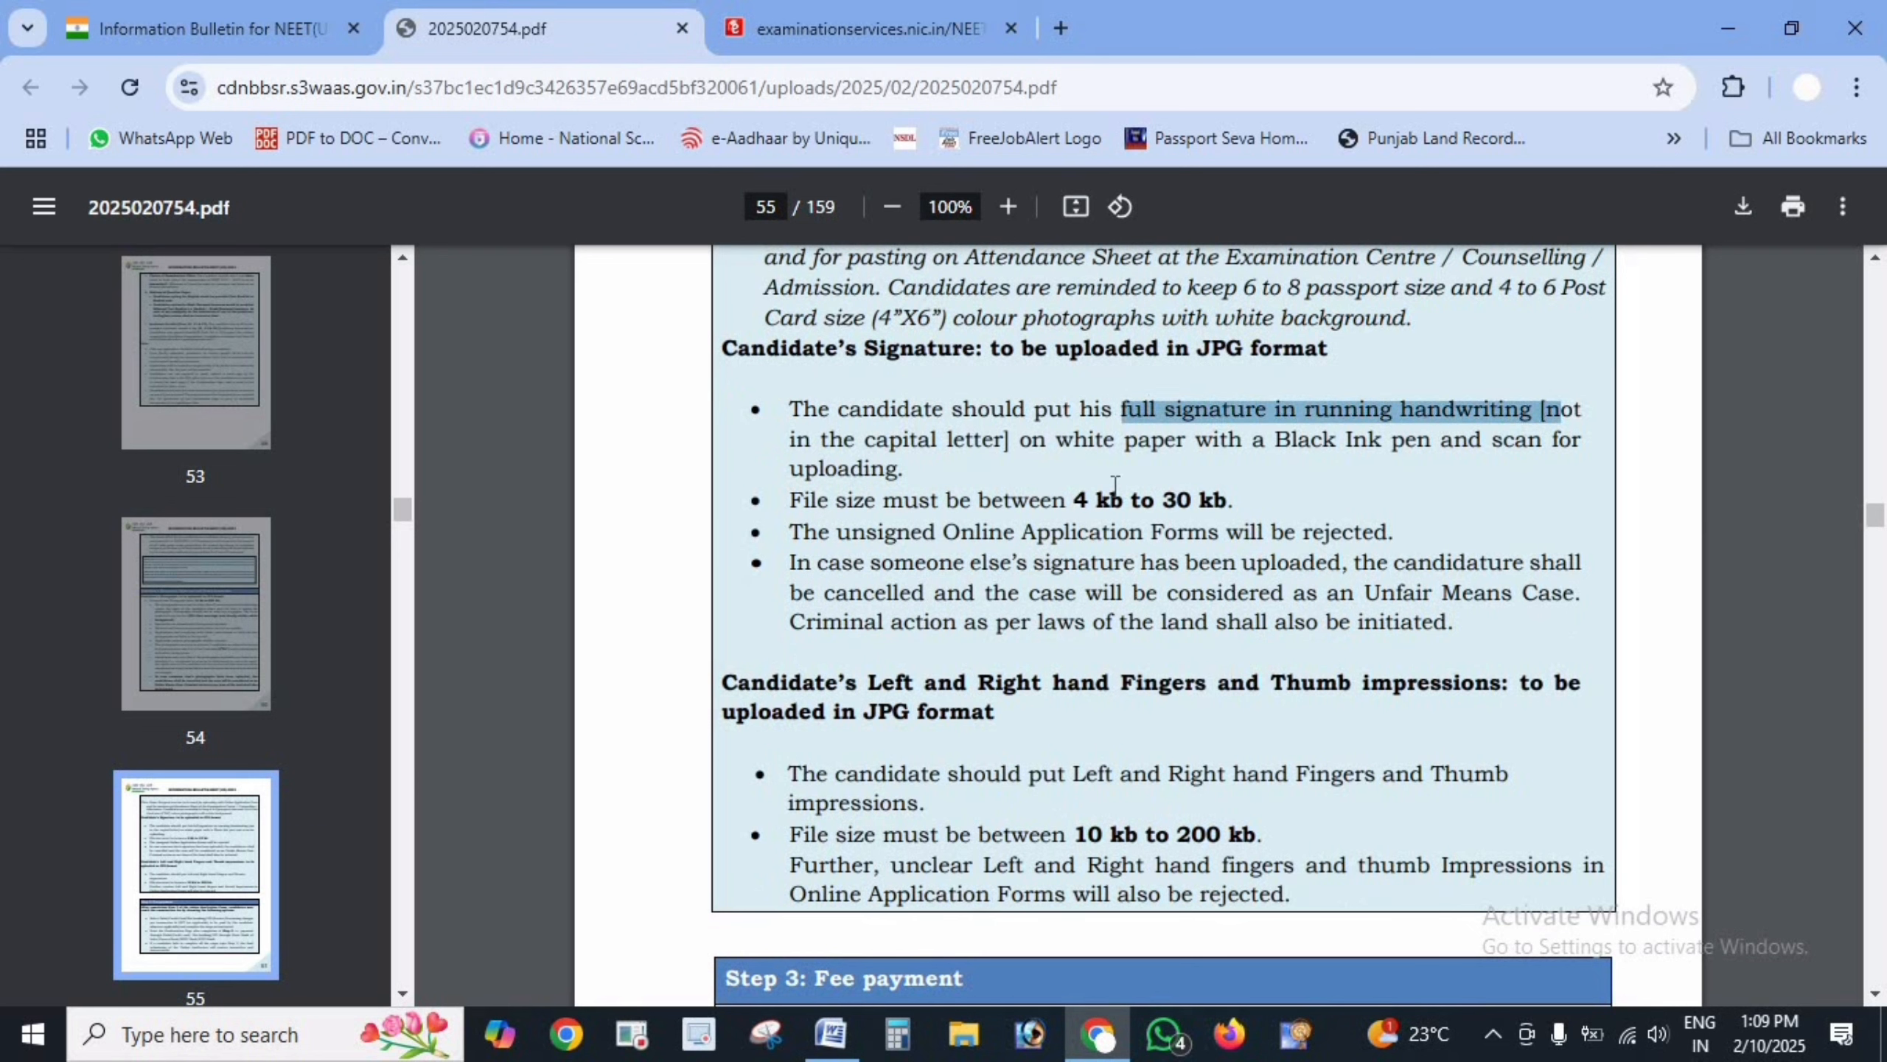
{"action": "left_click_drag", "start_coordinate": [1278, 439], "coordinate": [1461, 439]}
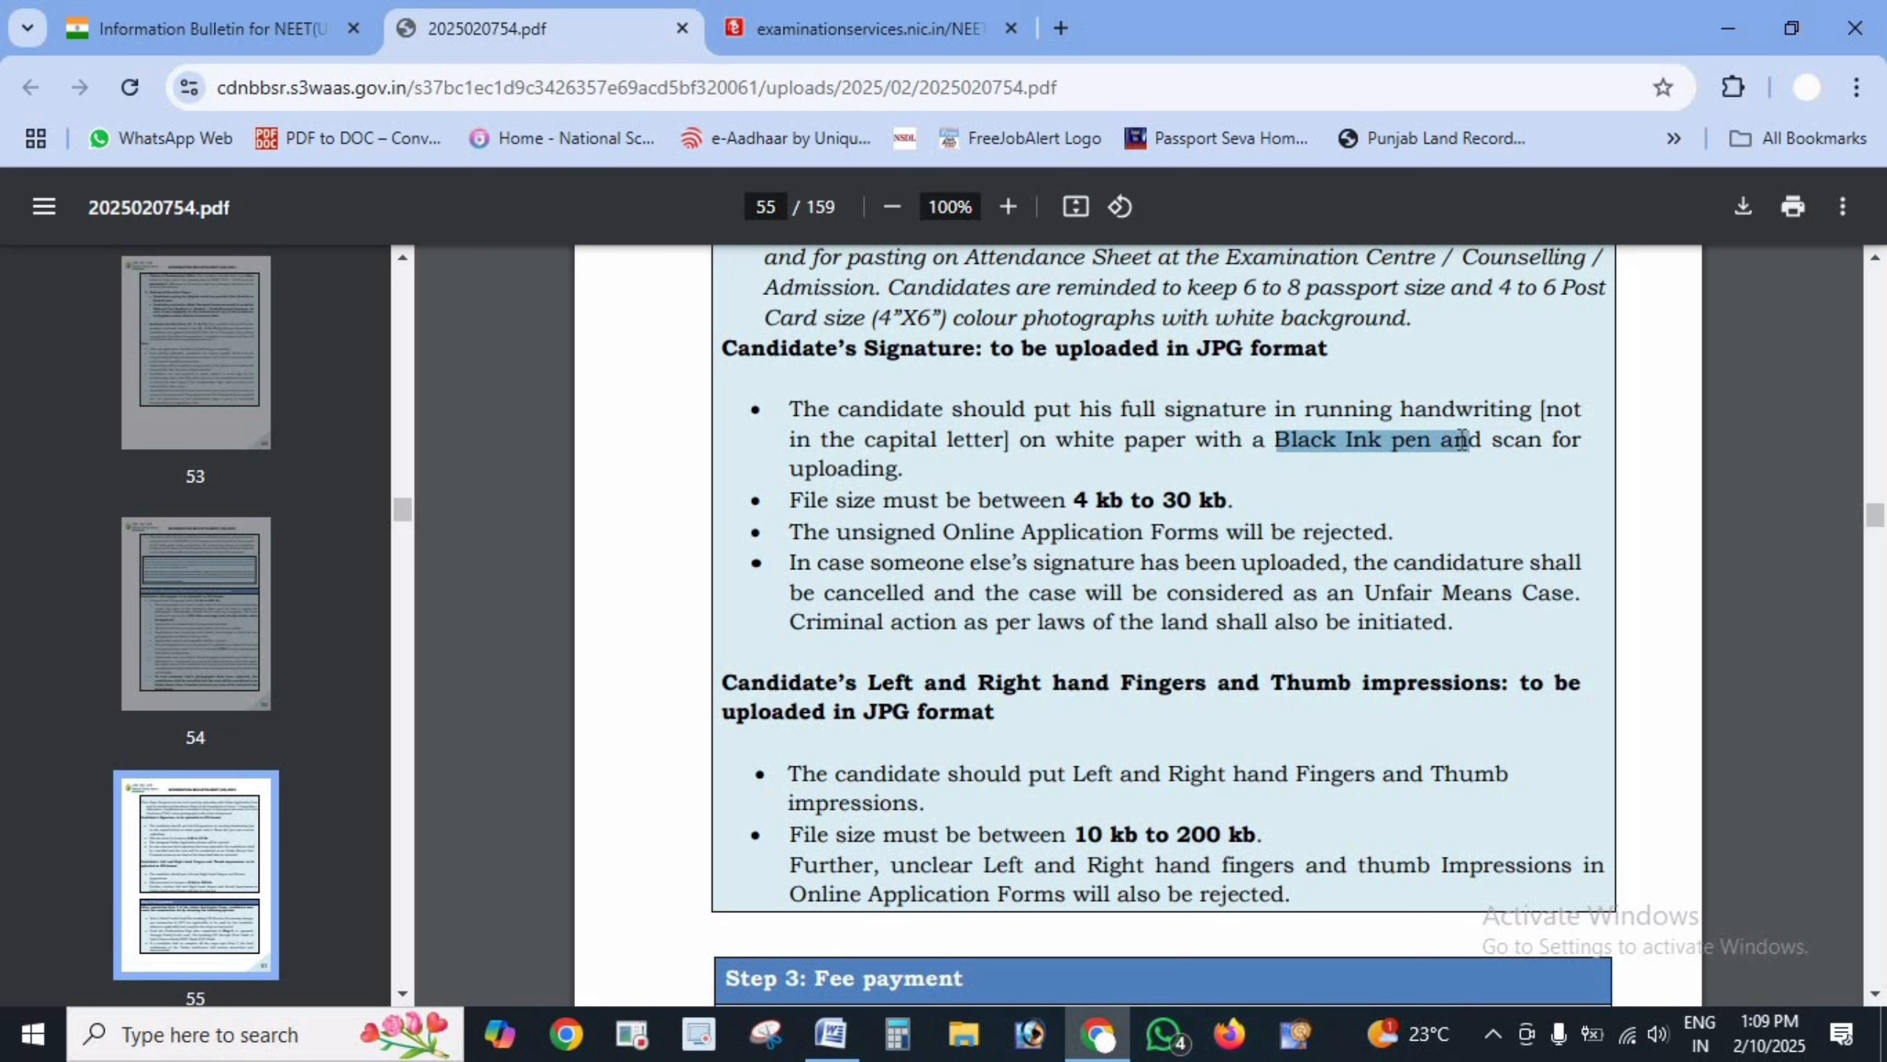
{"action": "left_click", "coordinate": [1280, 449]}
{"action": "double_click", "coordinate": [1323, 449]}
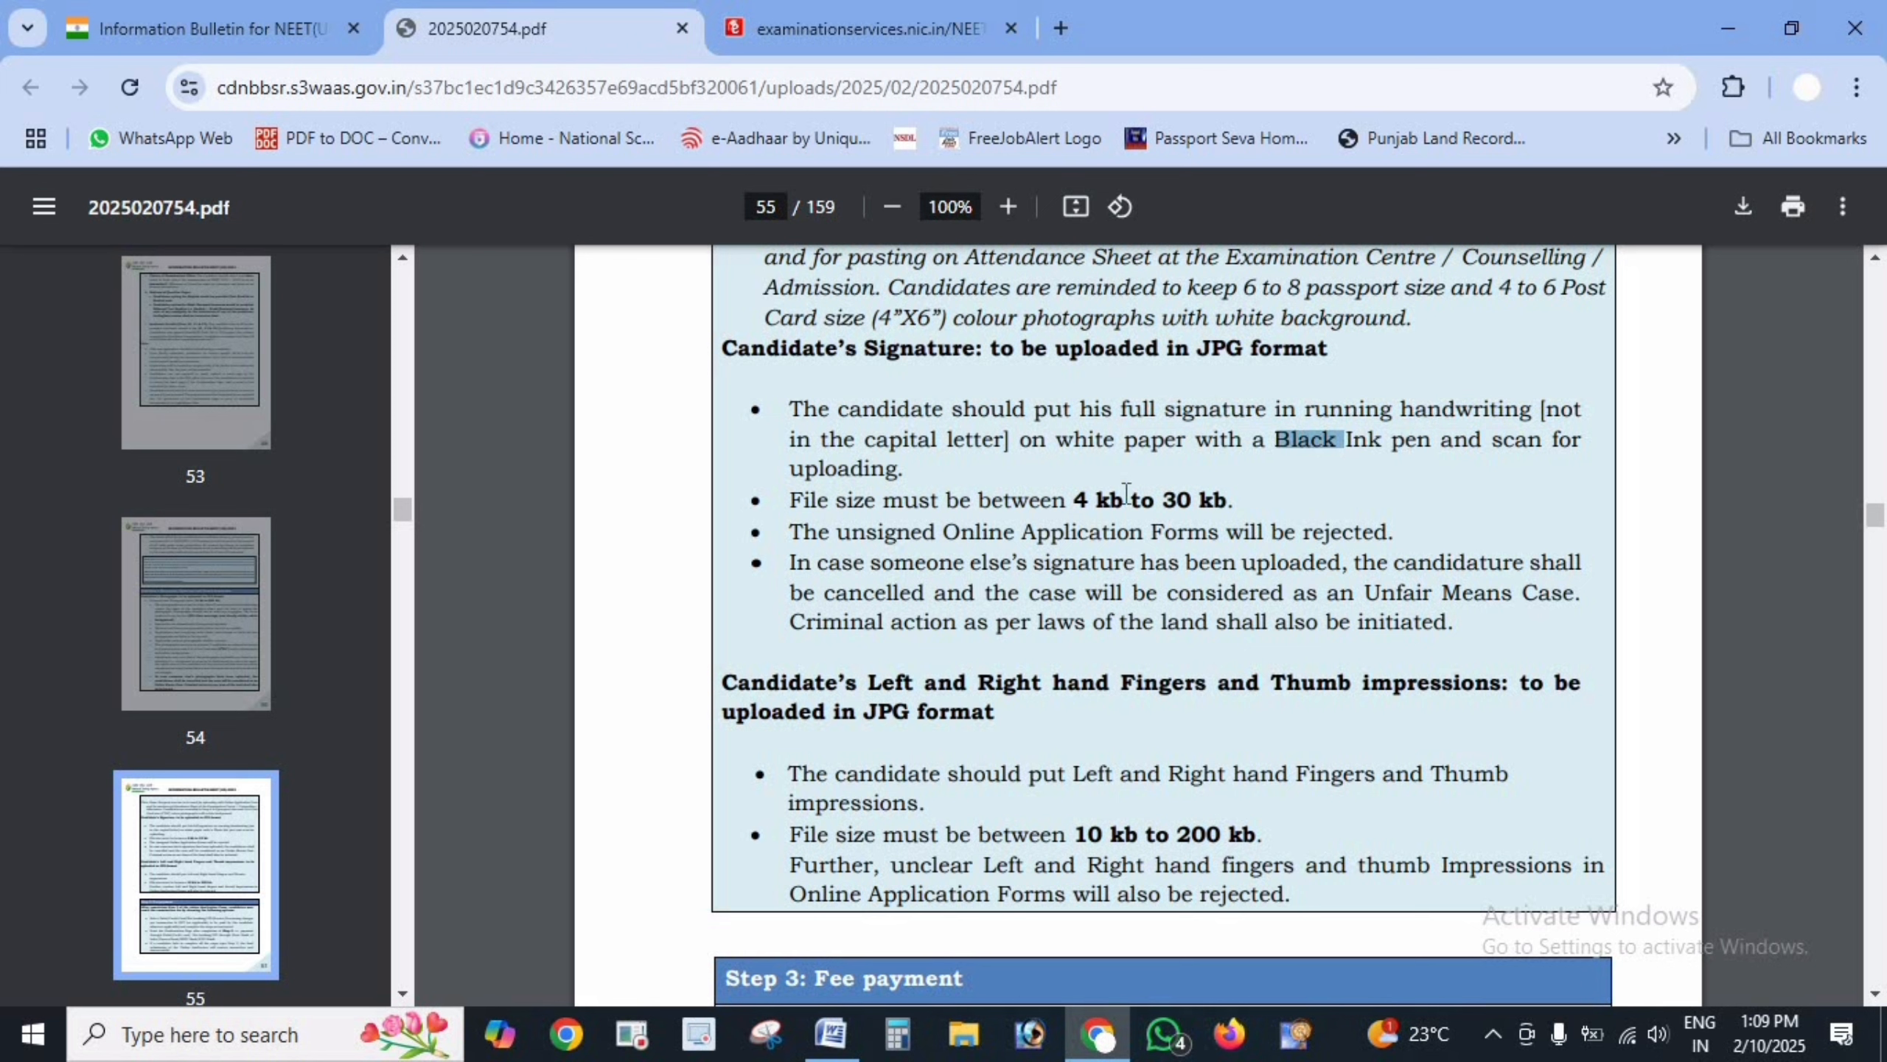
{"action": "left_click", "coordinate": [1064, 502]}
{"action": "left_click_drag", "start_coordinate": [1186, 506], "coordinate": [1242, 498]}
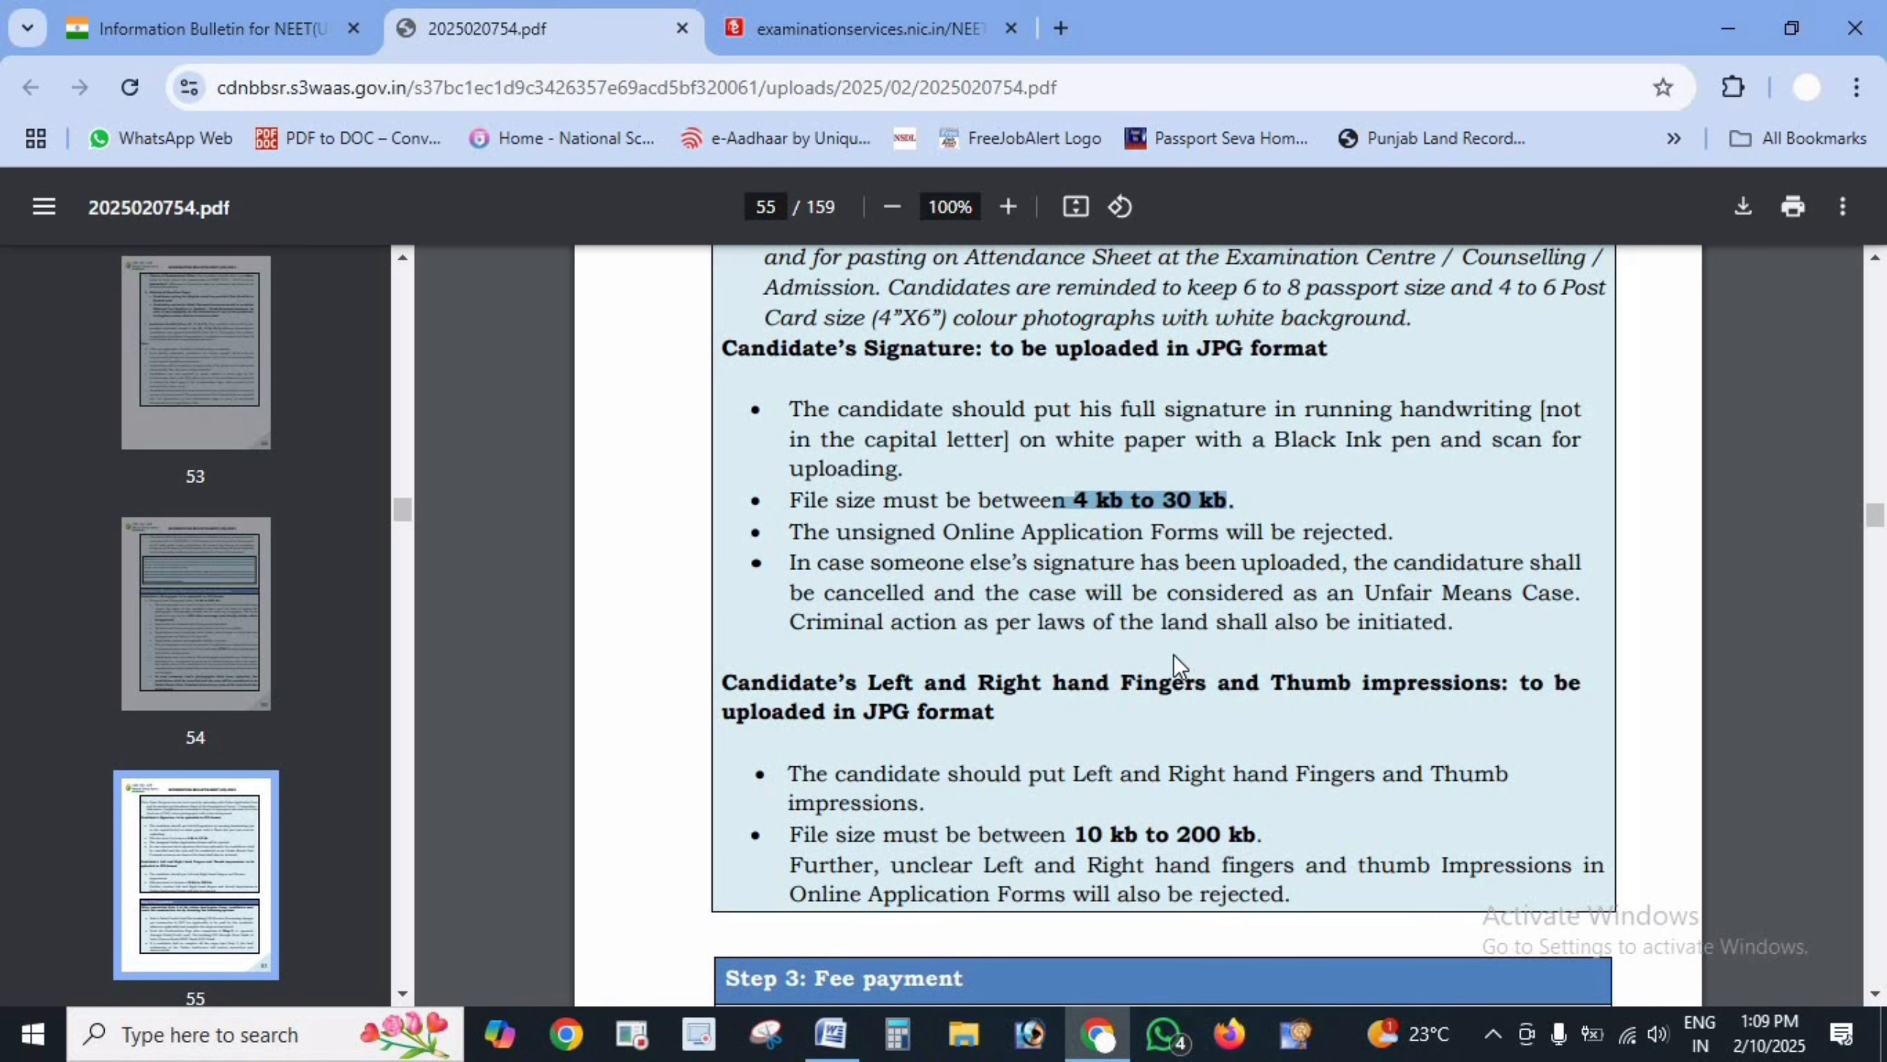
- Mark the thumb impression 10–200 kb limit, then return to the Document Upload table
{"action": "scroll", "coordinate": [1178, 683], "scroll_direction": "down", "scroll_amount": 2}
{"action": "left_click_drag", "start_coordinate": [881, 494], "coordinate": [1286, 502]}
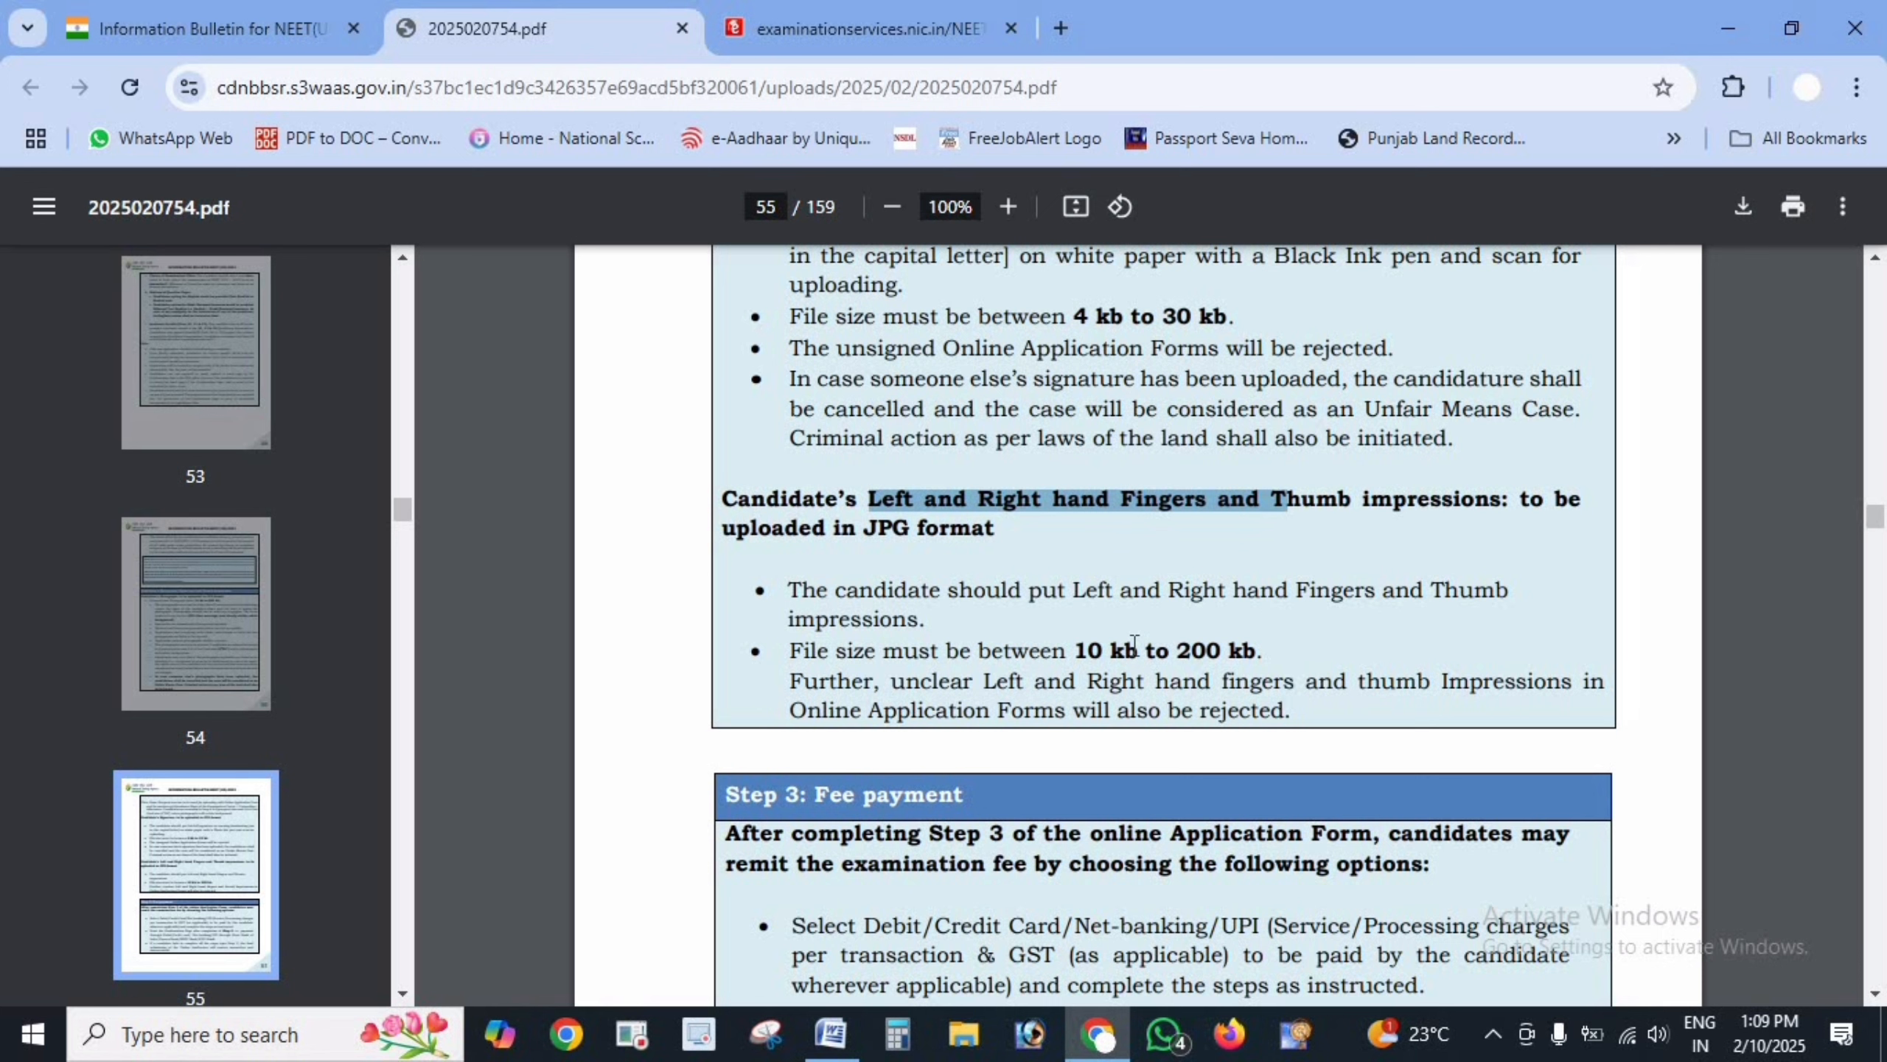
{"action": "left_click_drag", "start_coordinate": [1078, 648], "coordinate": [1307, 648]}
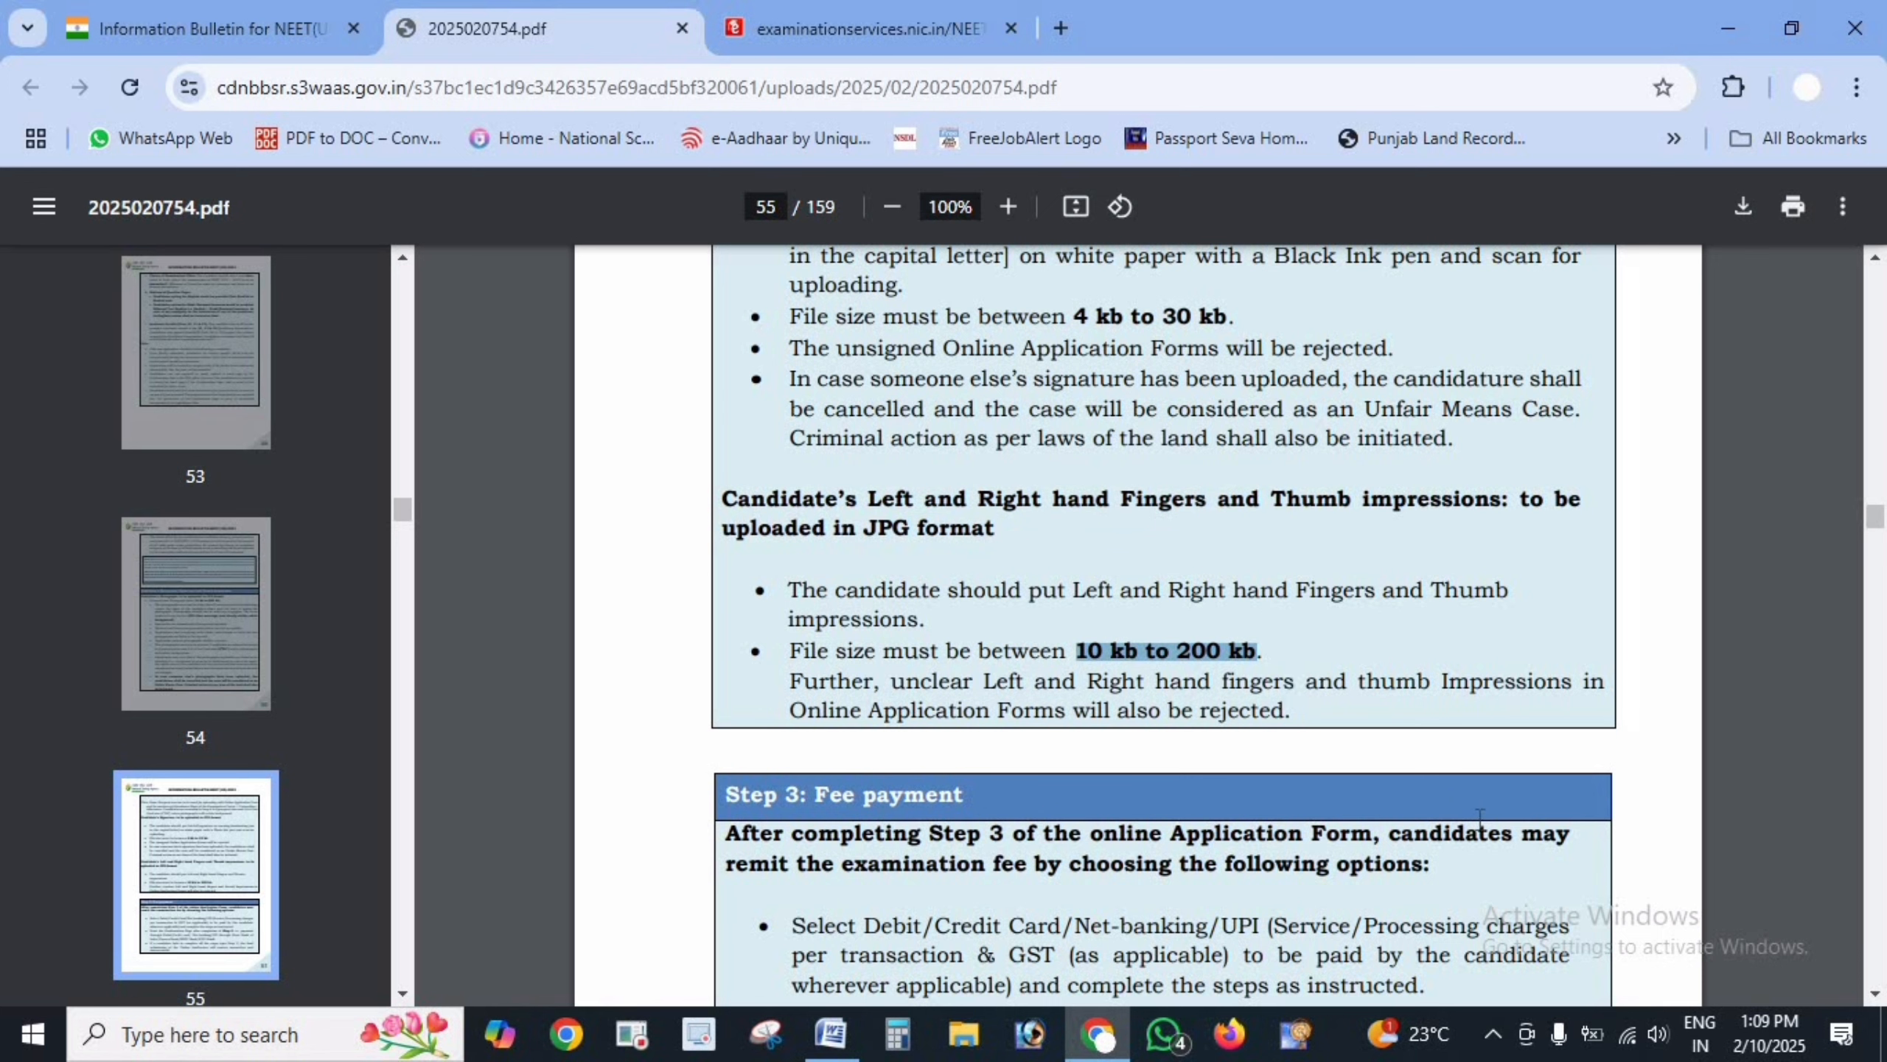
{"action": "scroll", "coordinate": [1349, 806], "scroll_direction": "down", "scroll_amount": 5}
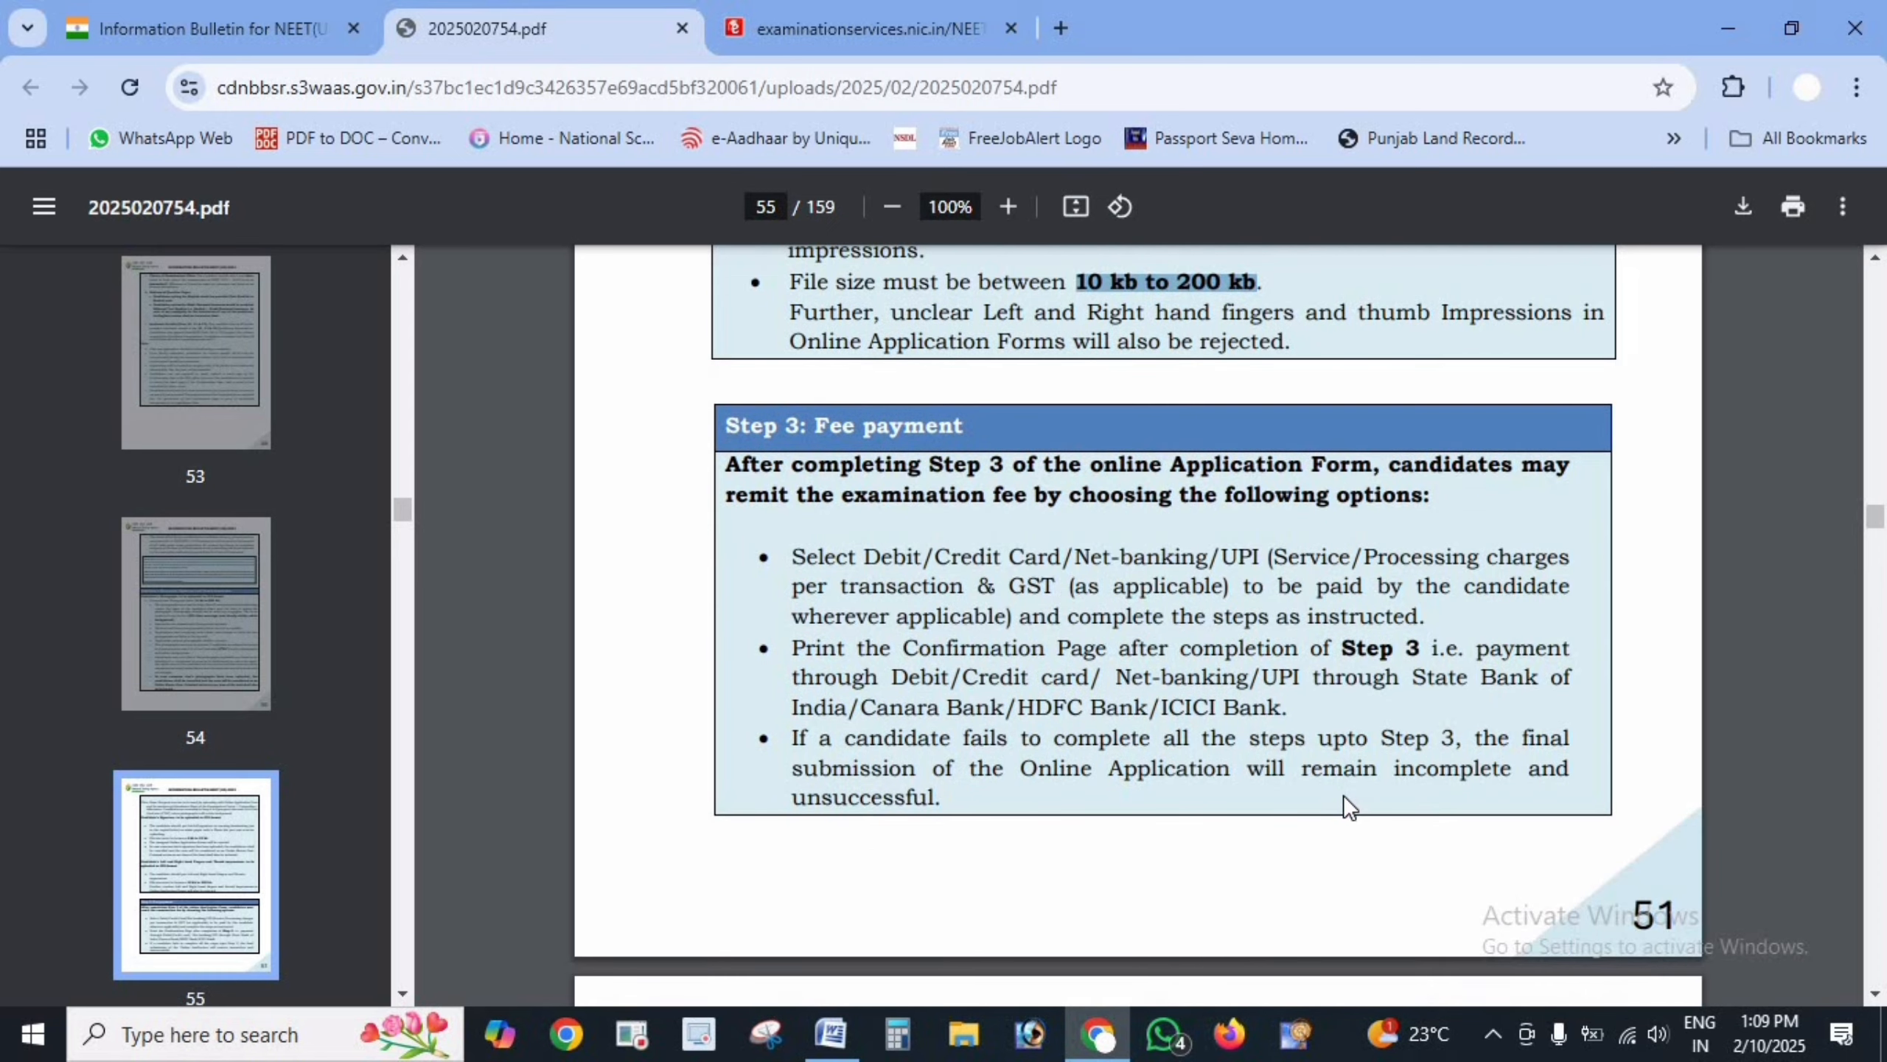
{"action": "scroll", "coordinate": [889, 679], "scroll_direction": "down", "scroll_amount": 2}
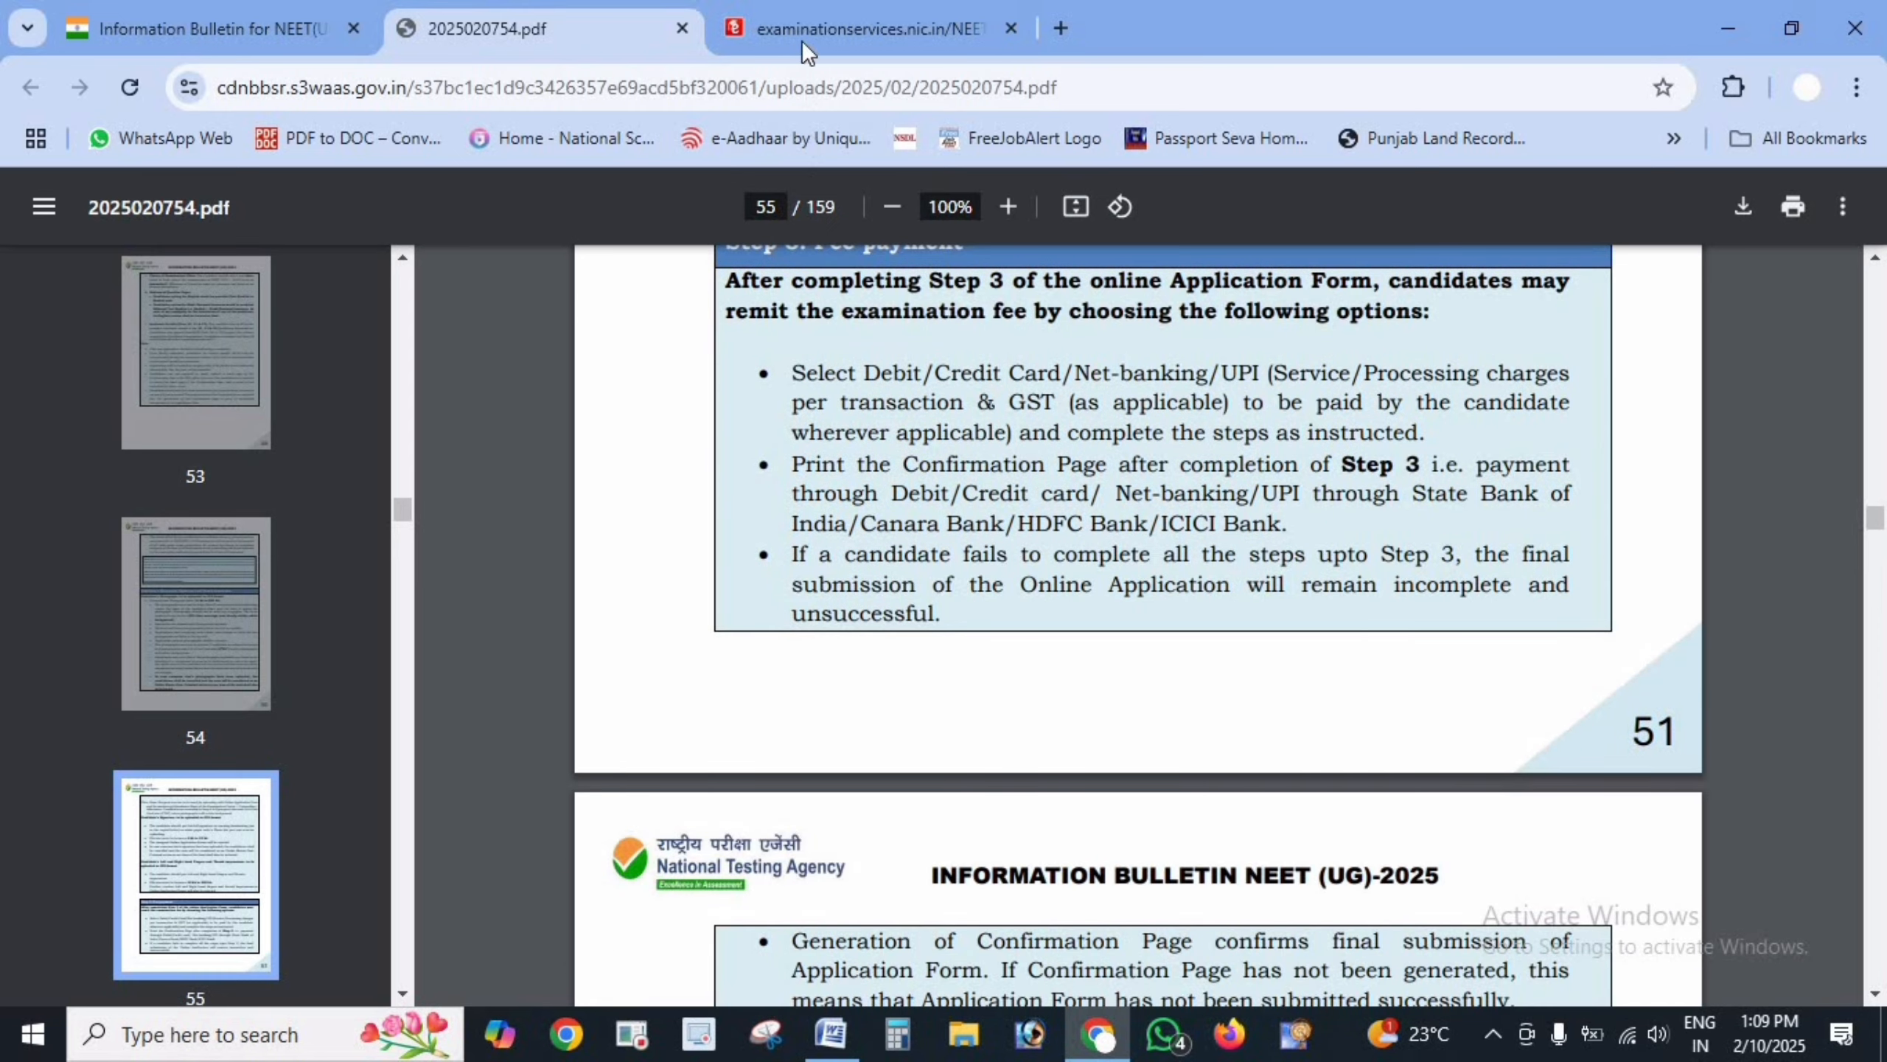
{"action": "left_click", "coordinate": [802, 17]}
{"action": "scroll", "coordinate": [1035, 459], "scroll_direction": "up", "scroll_amount": 5}
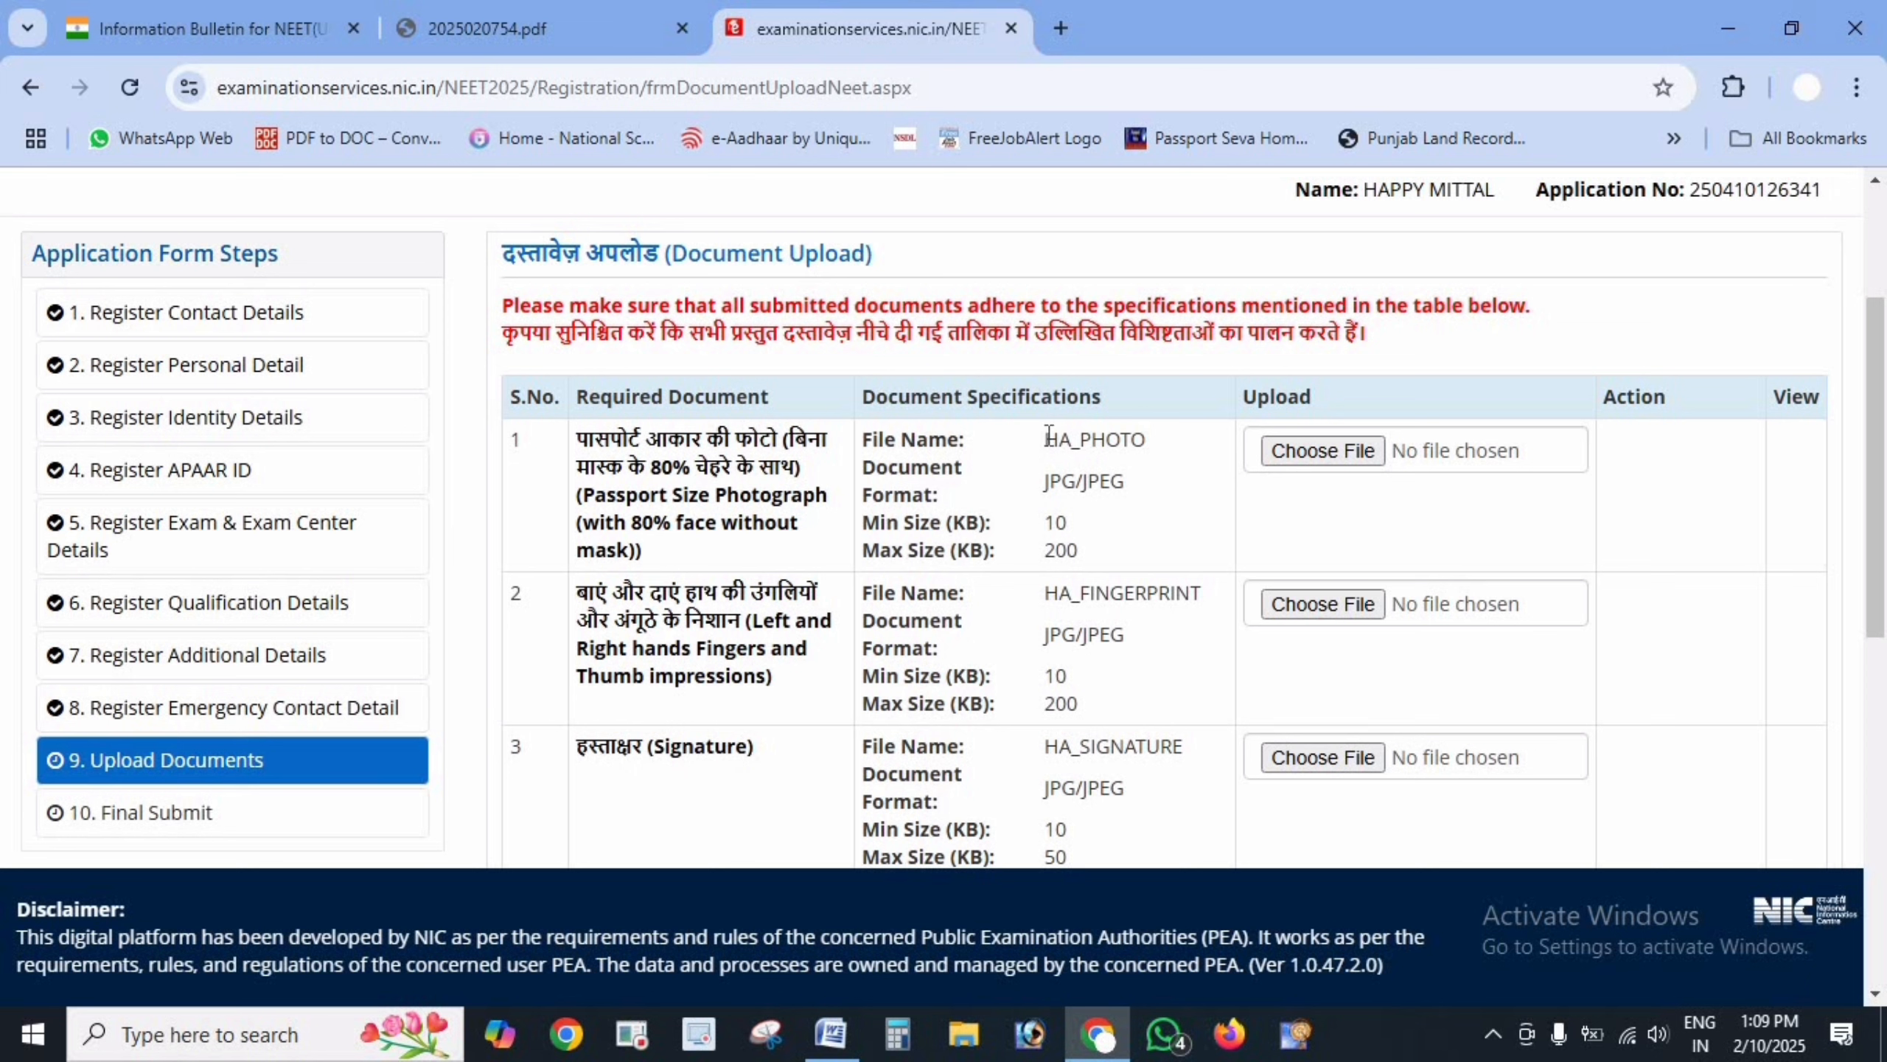
- Select the required photo file name HA_PHOTO in the upload table and open File Explorer
{"action": "left_click_drag", "start_coordinate": [1046, 438], "coordinate": [1146, 447]}
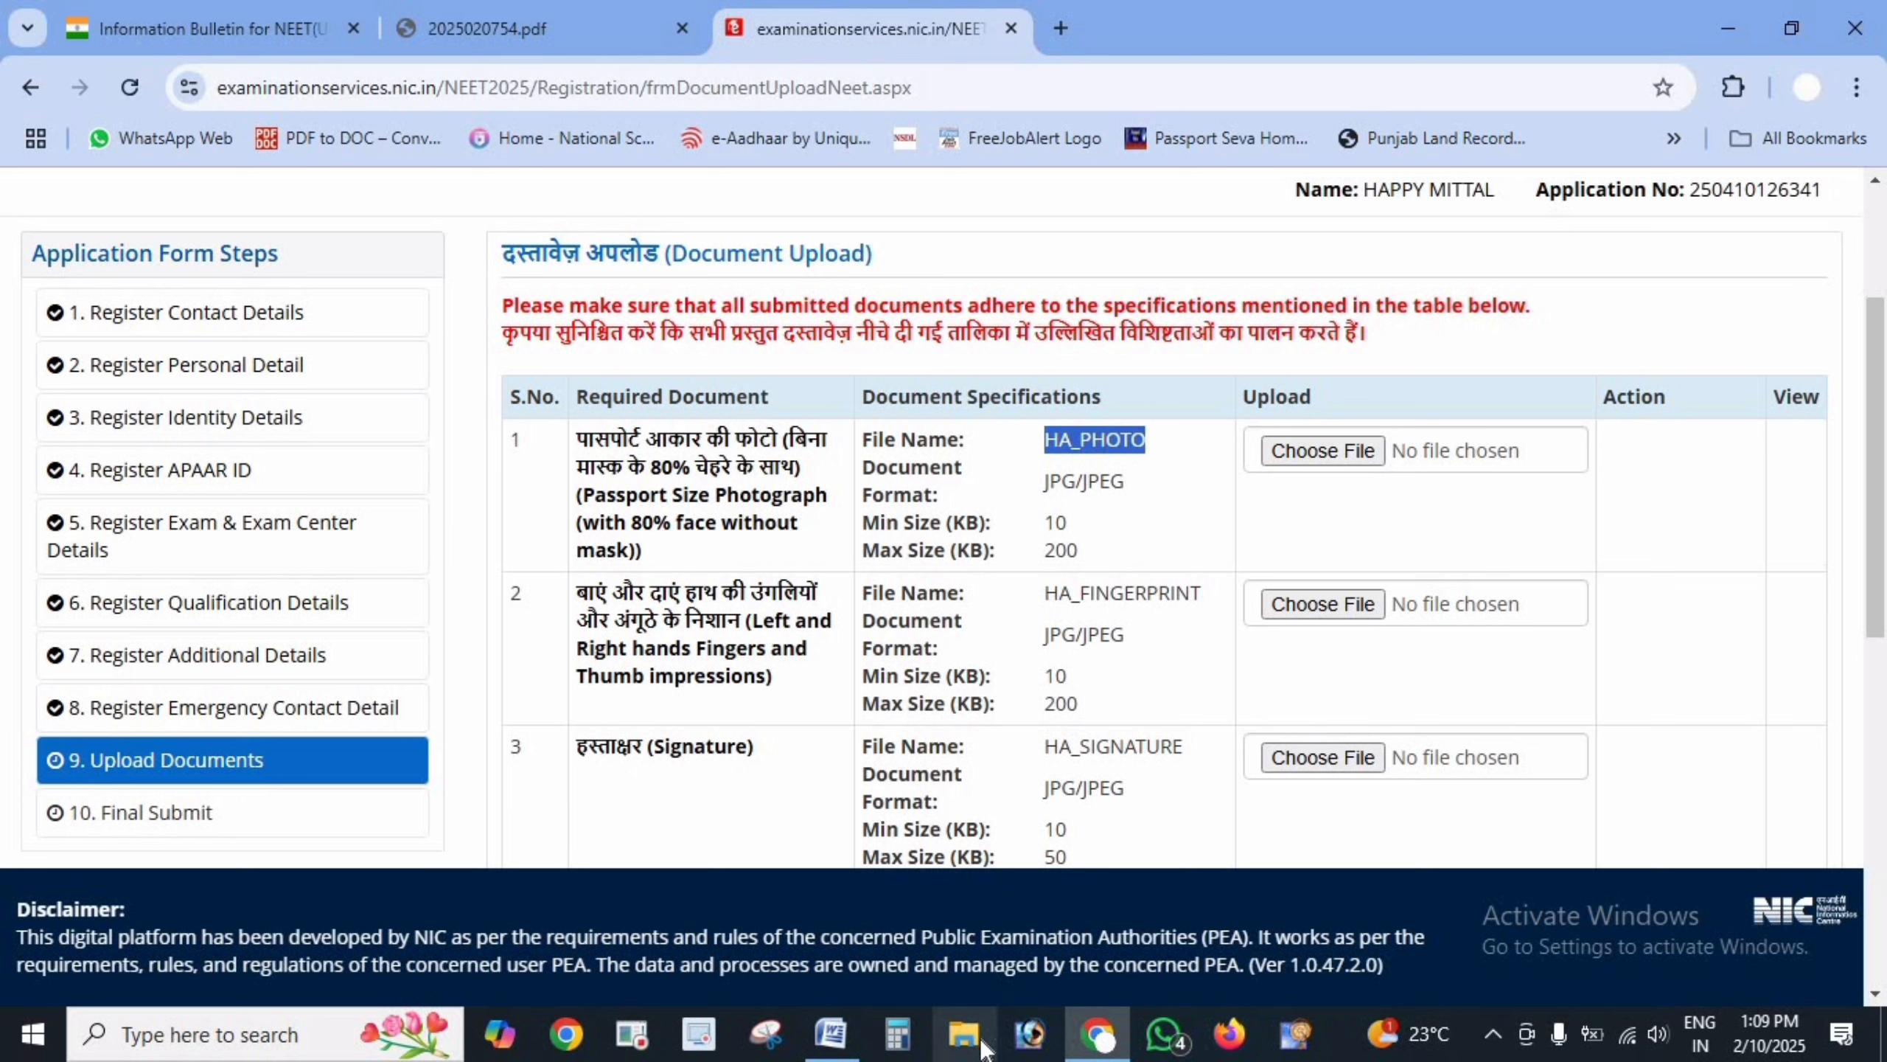
{"action": "left_click", "coordinate": [990, 1008]}
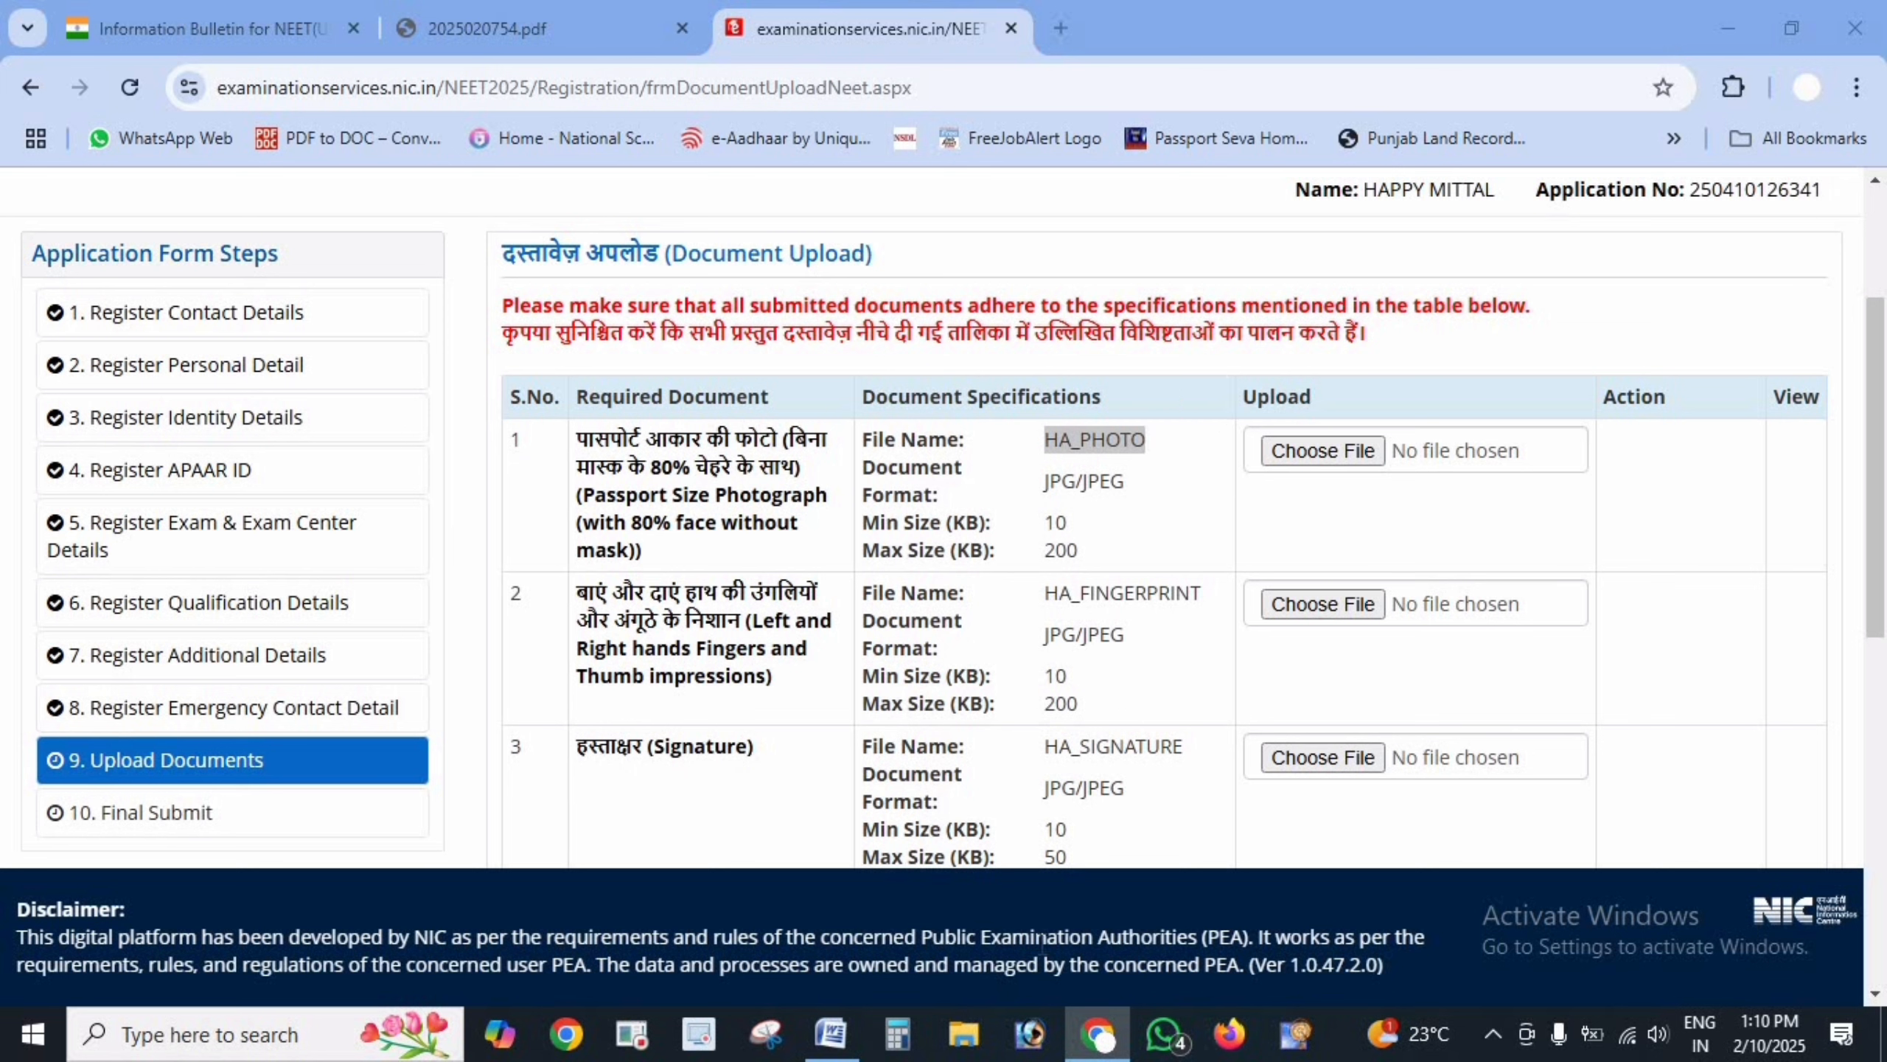
{"action": "left_click", "coordinate": [964, 1035]}
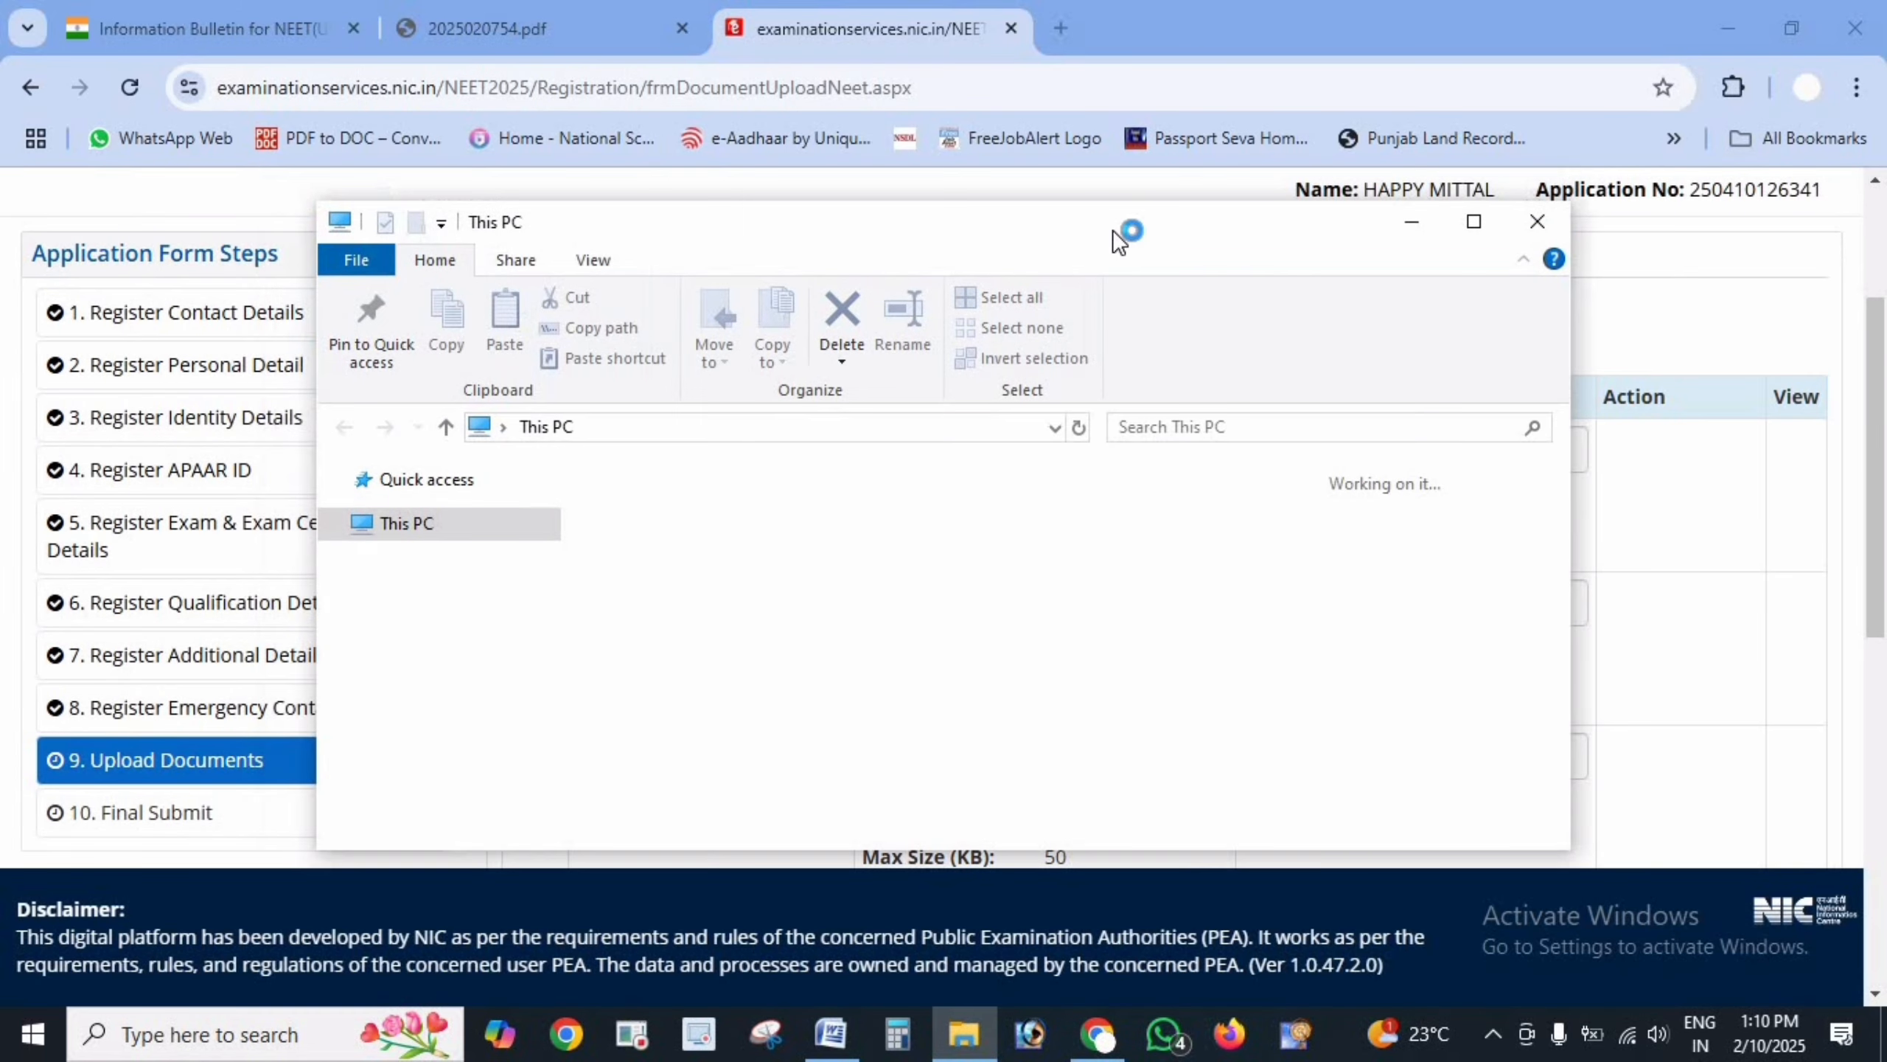
{"action": "double_click", "coordinate": [1112, 231]}
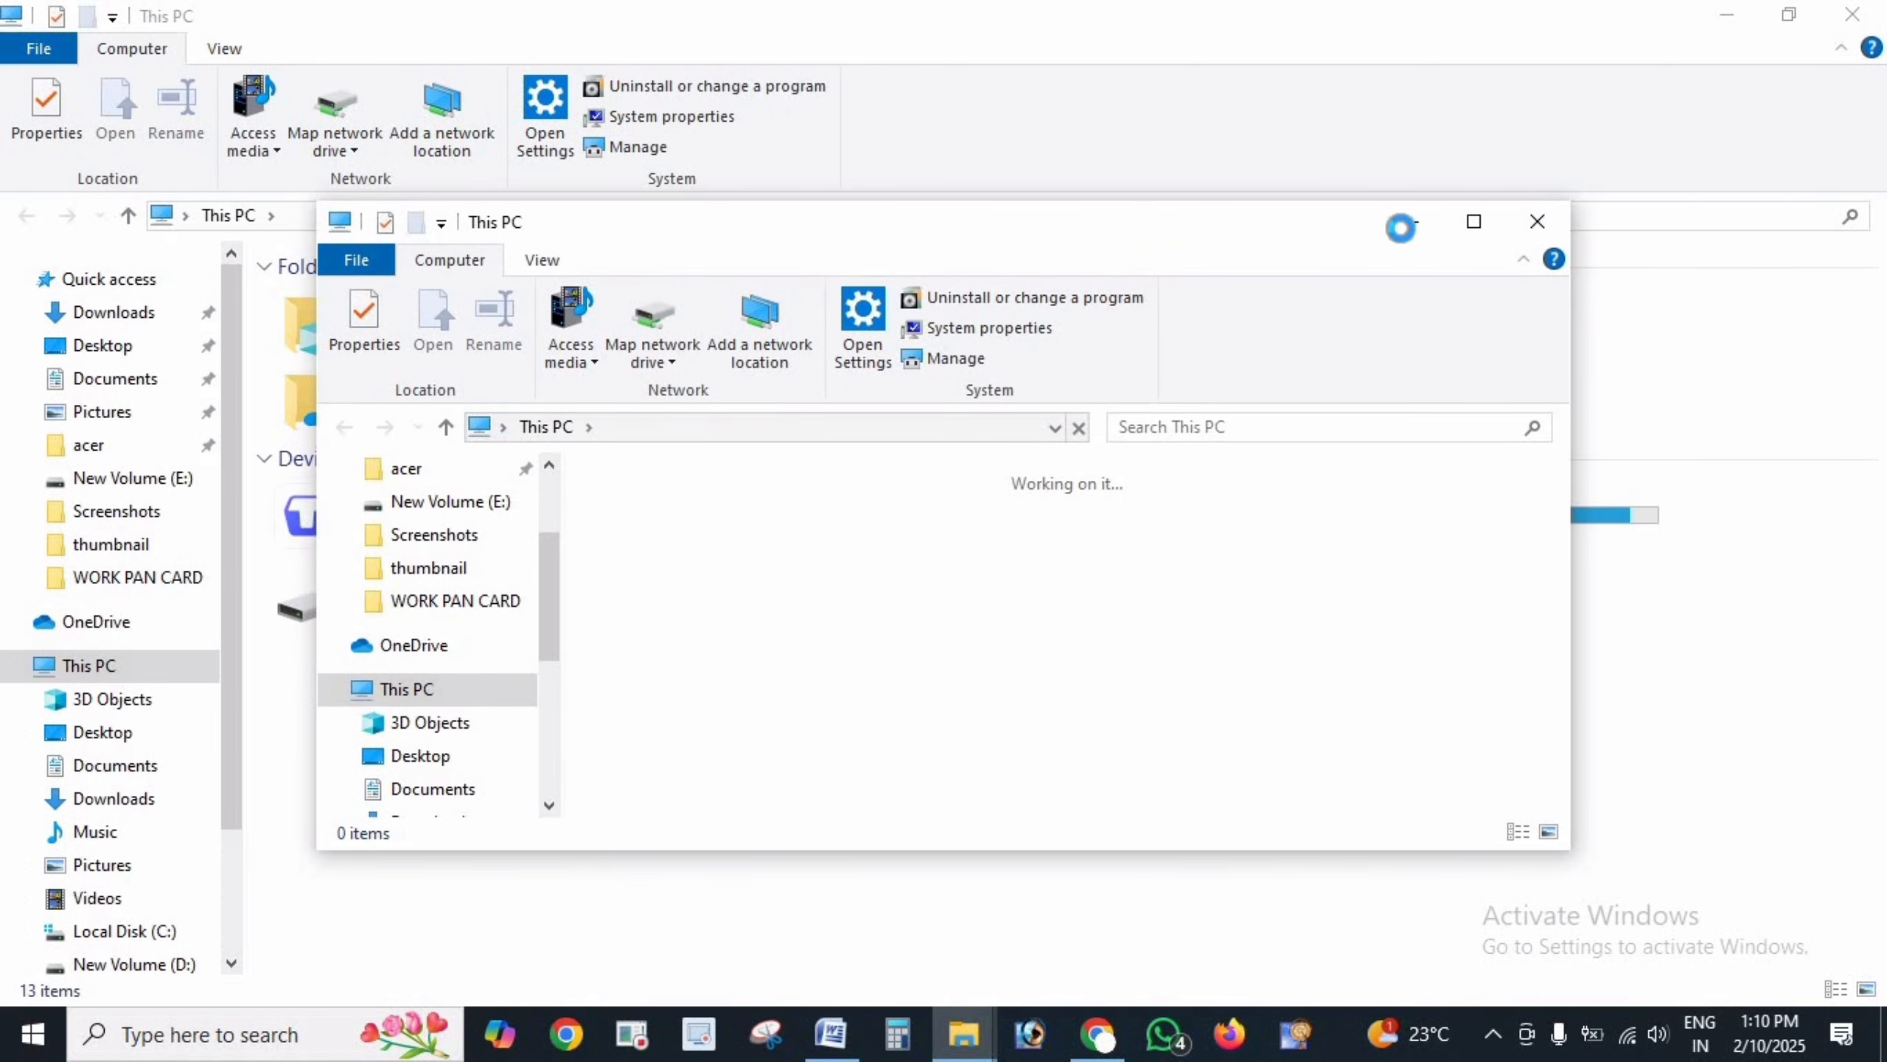
{"action": "left_click", "coordinate": [114, 312]}
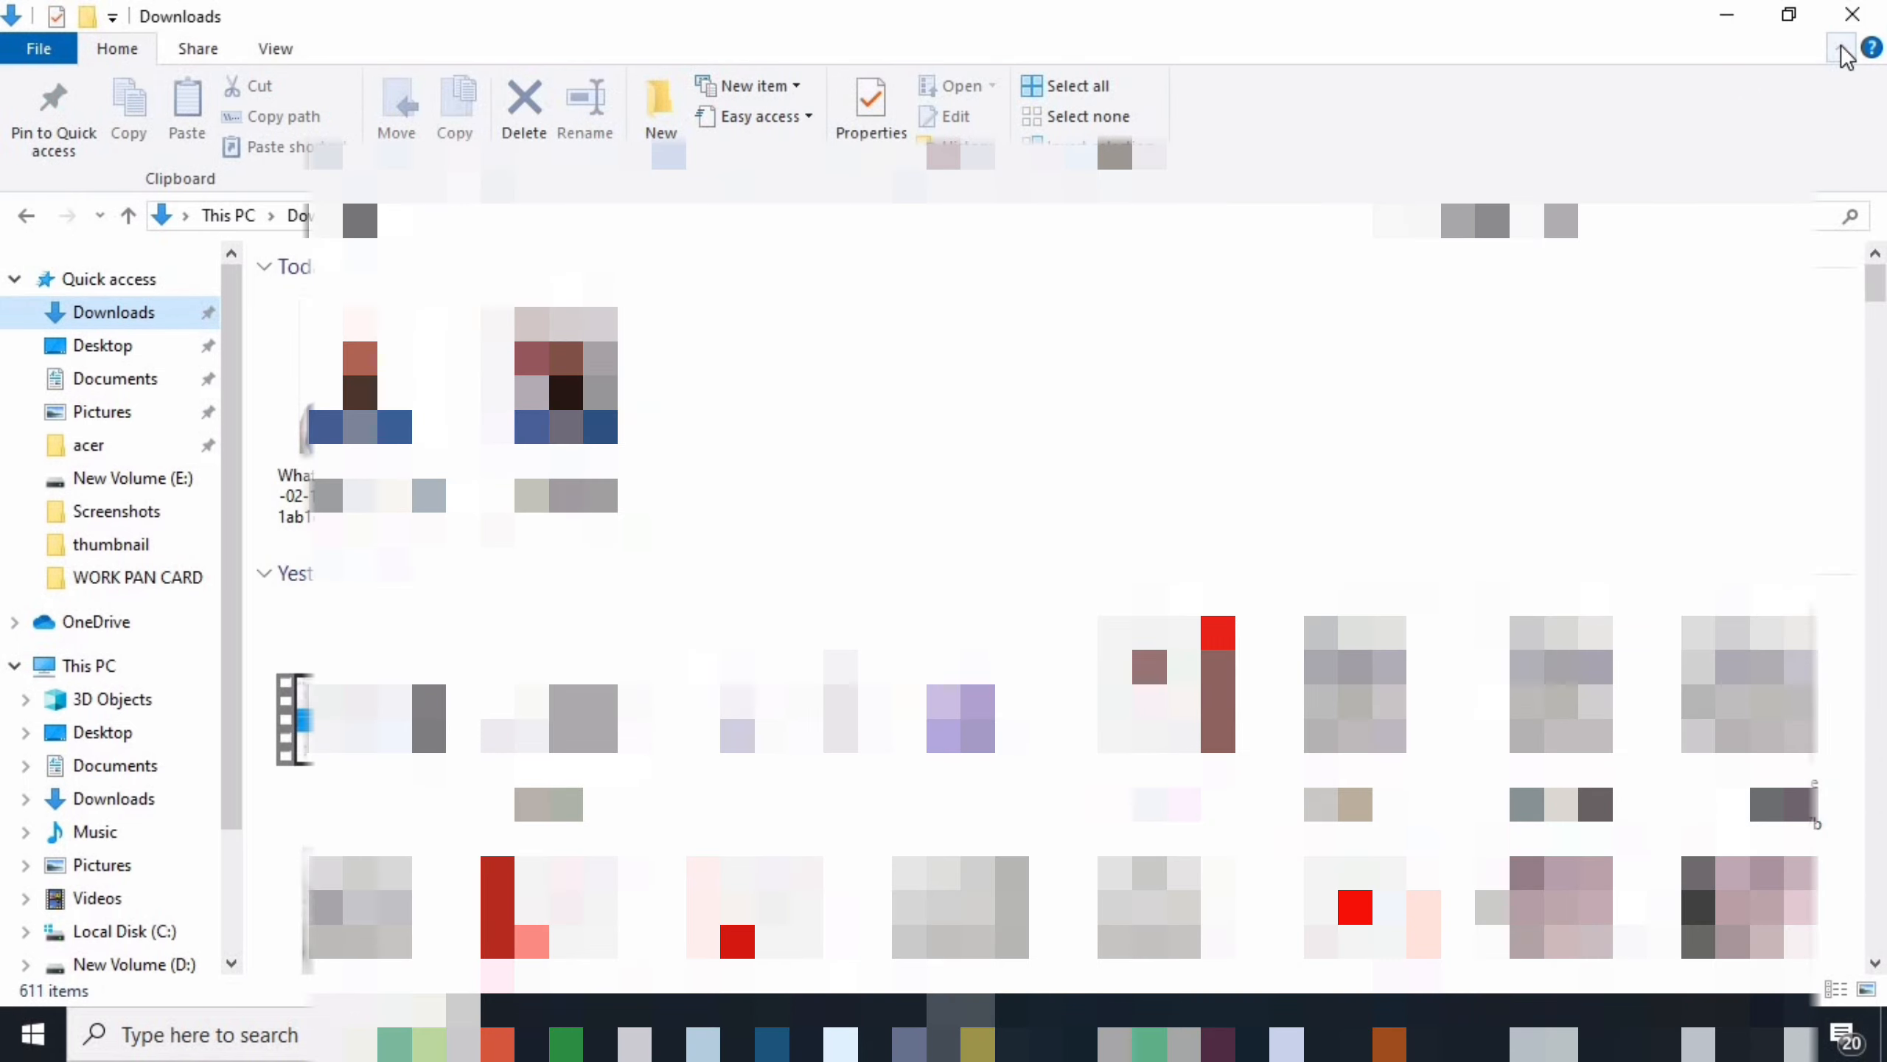
{"action": "left_click", "coordinate": [1841, 48]}
{"action": "scroll", "coordinate": [1055, 542], "scroll_direction": "down", "scroll_amount": 10}
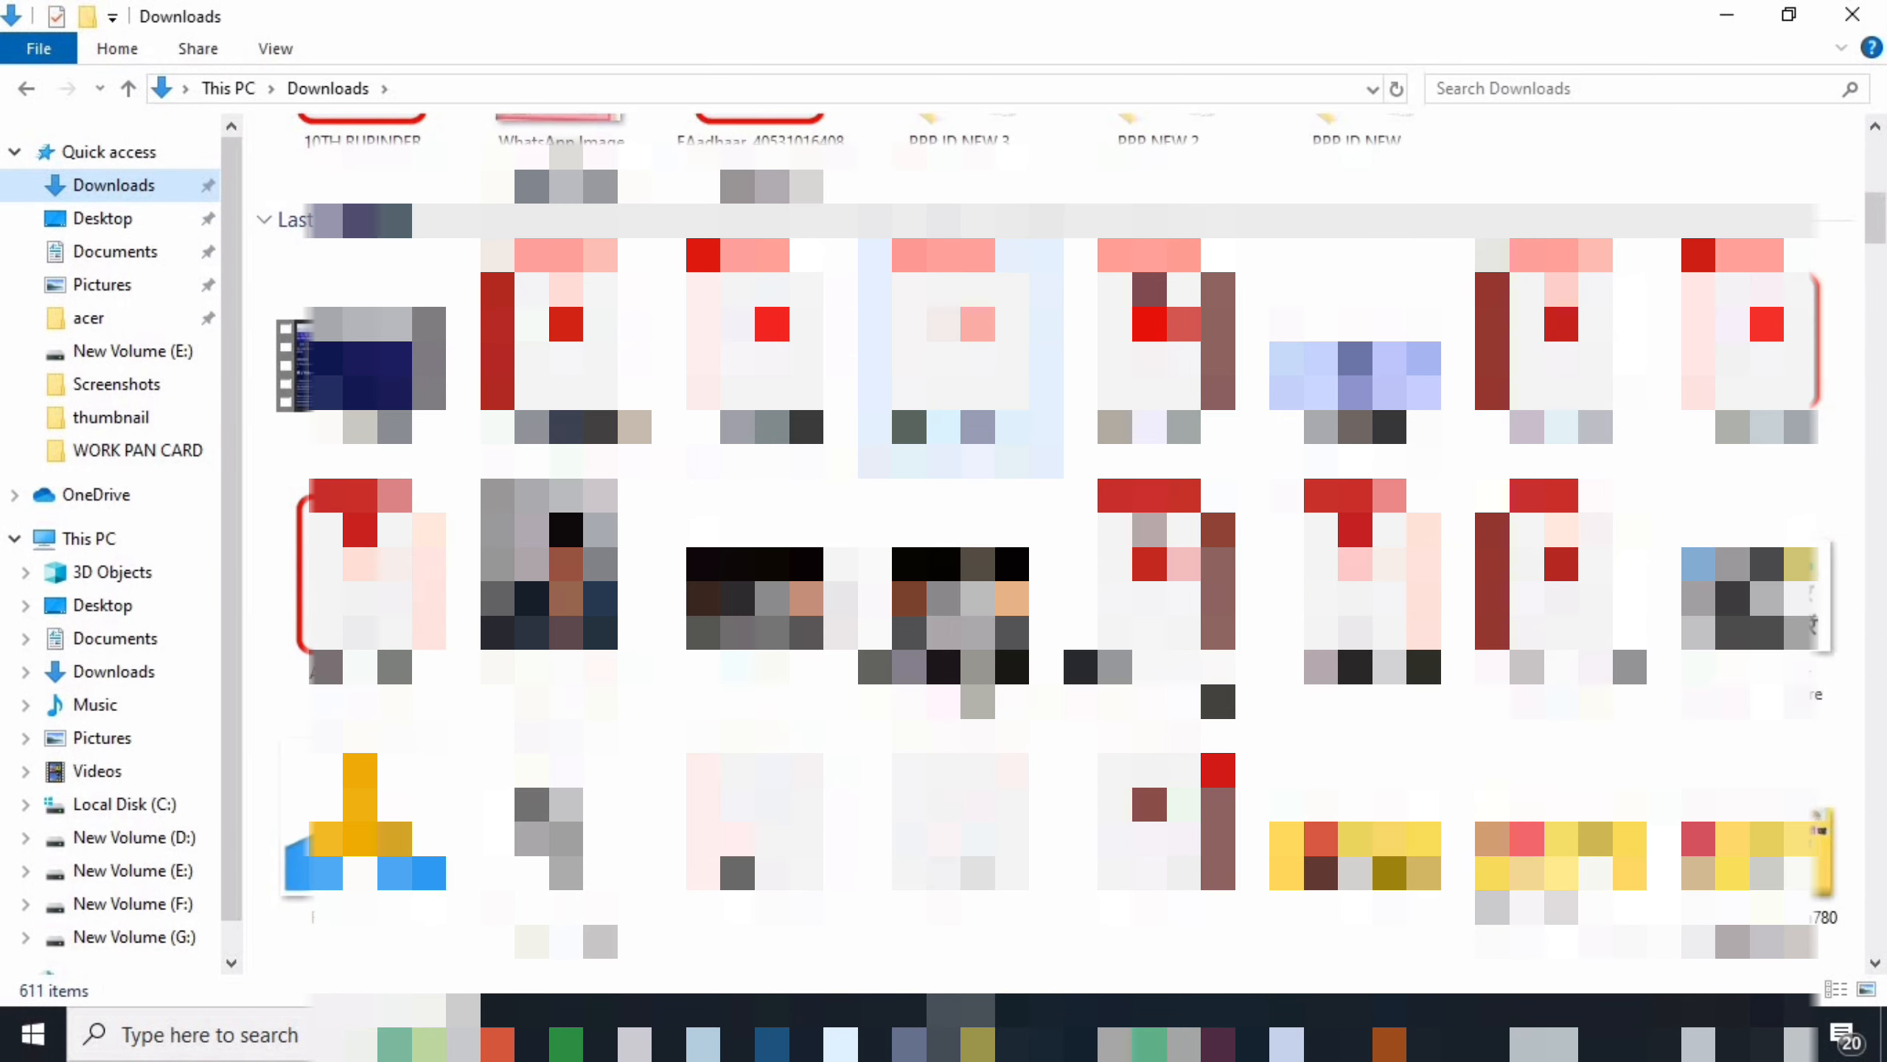
{"action": "scroll", "coordinate": [1054, 542], "scroll_direction": "down", "scroll_amount": 10}
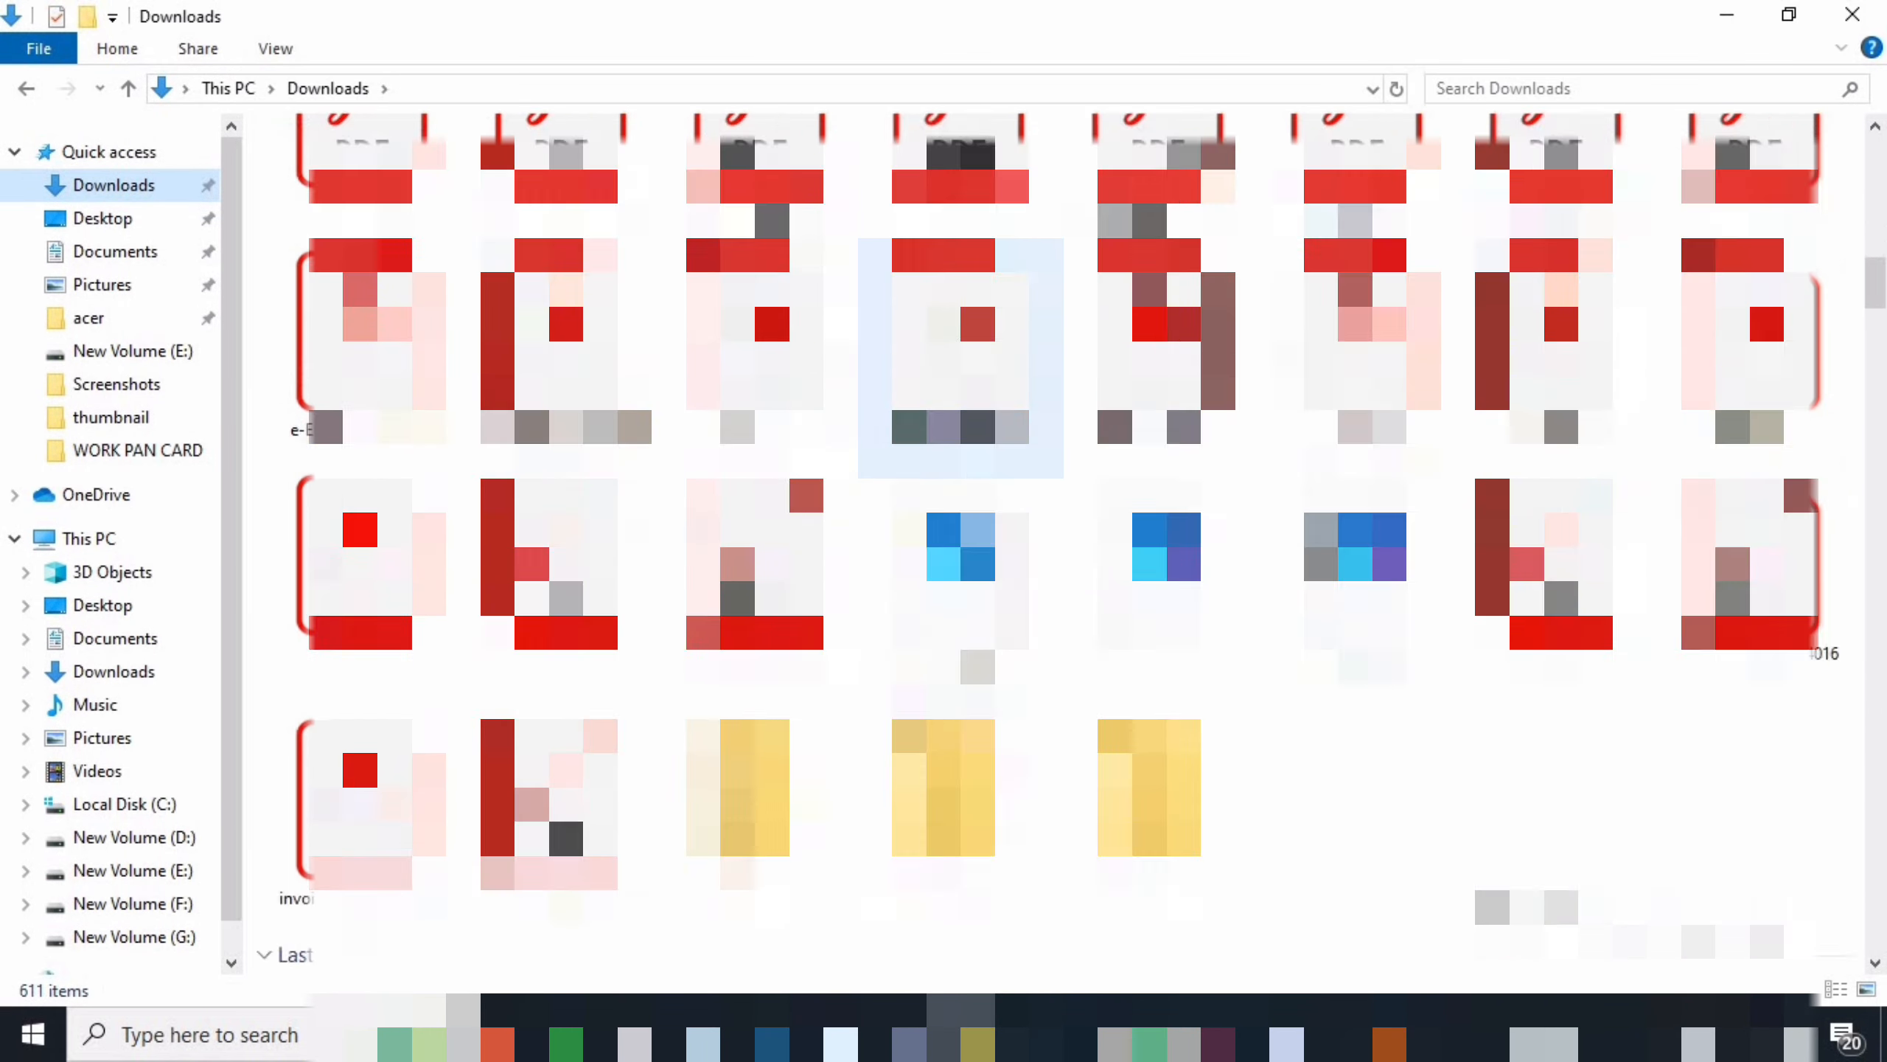
{"action": "scroll", "coordinate": [1054, 542], "scroll_direction": "down", "scroll_amount": 5}
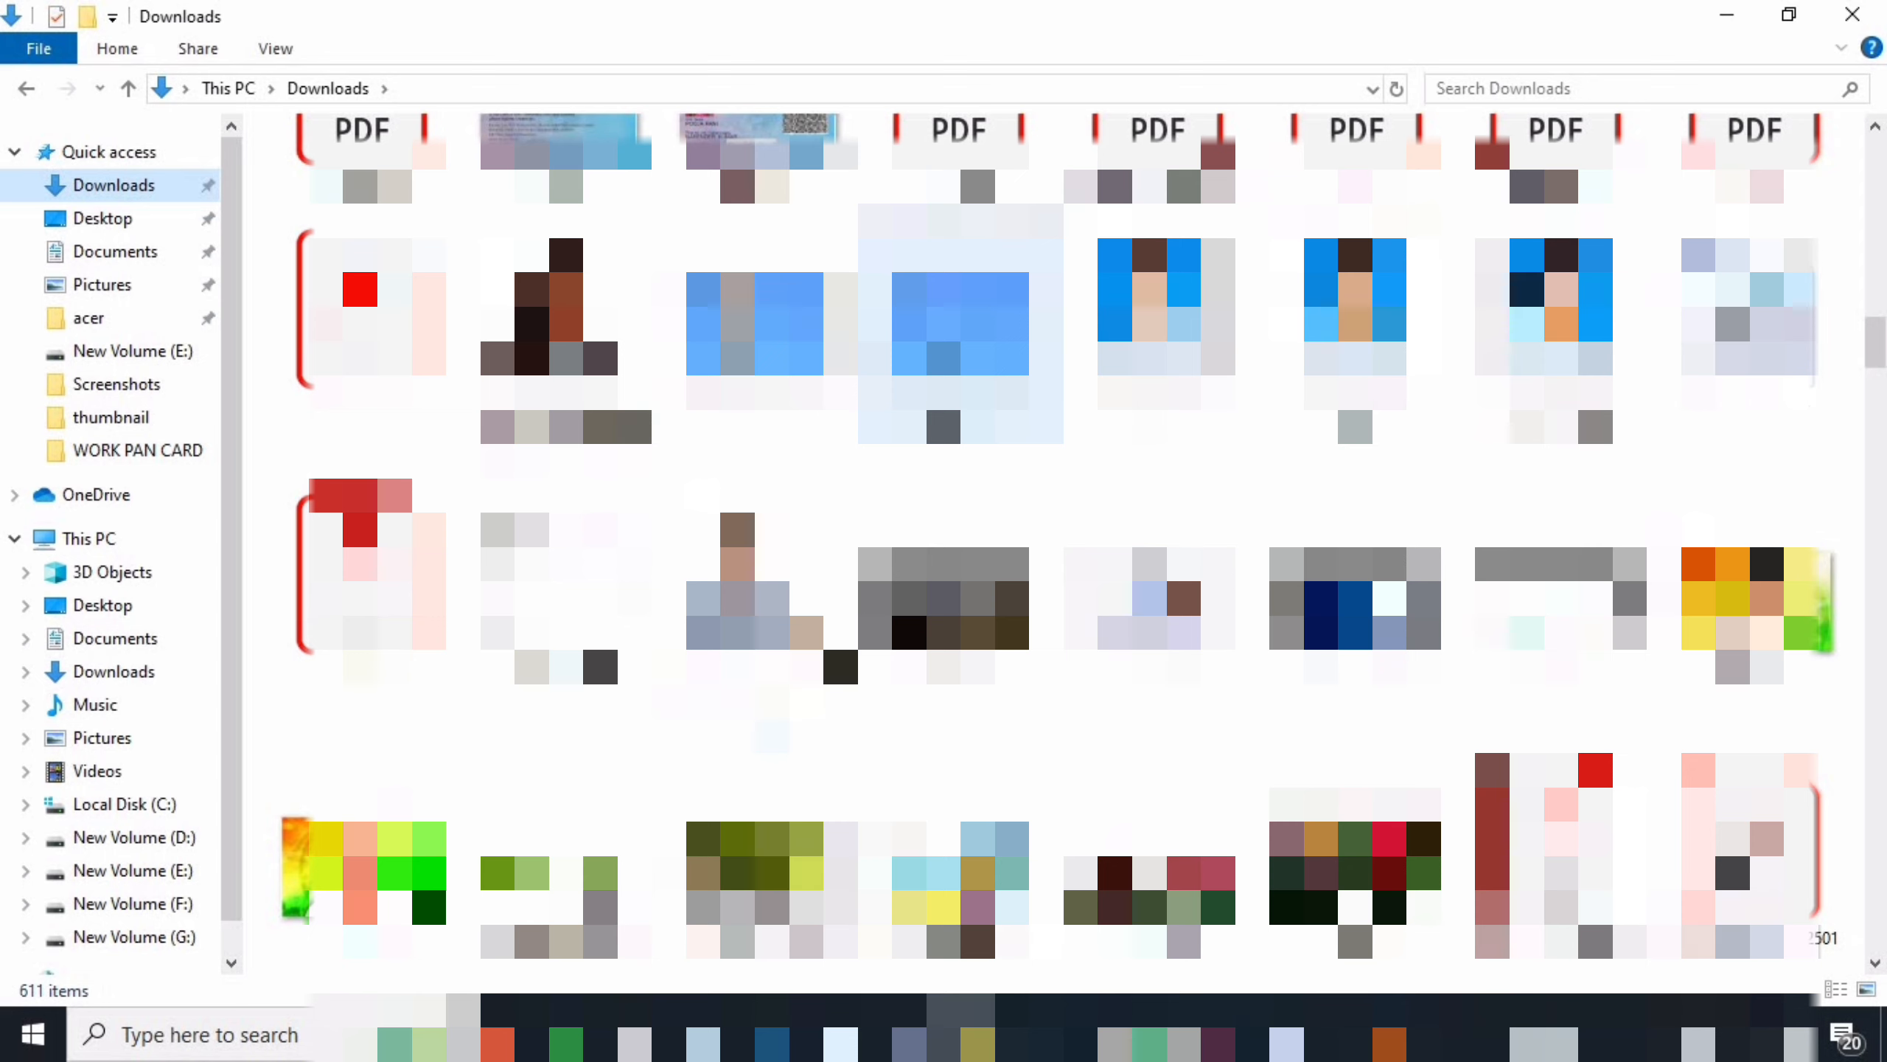
{"action": "scroll", "coordinate": [1051, 297], "scroll_direction": "down", "scroll_amount": 4}
{"action": "scroll", "coordinate": [1051, 297], "scroll_direction": "up", "scroll_amount": 3}
{"action": "scroll", "coordinate": [1063, 297], "scroll_direction": "up", "scroll_amount": 4}
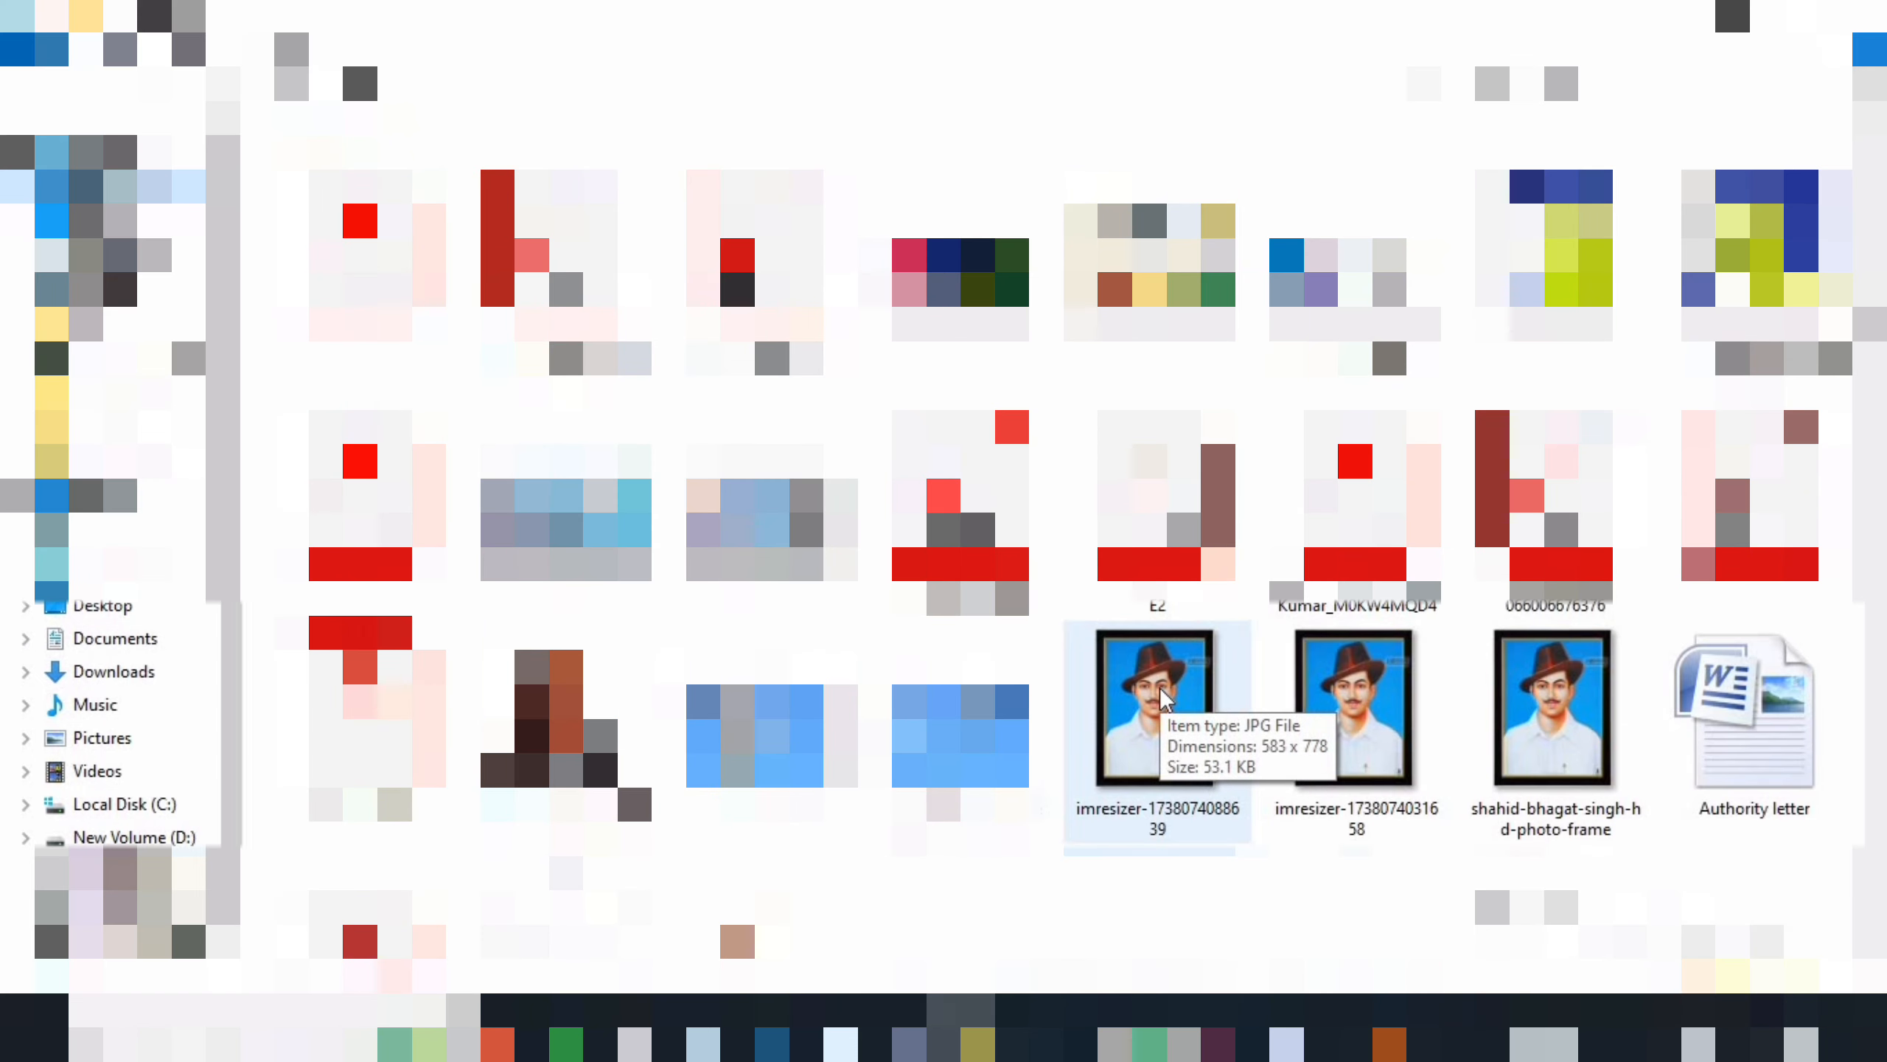
{"action": "left_click", "coordinate": [1160, 690]}
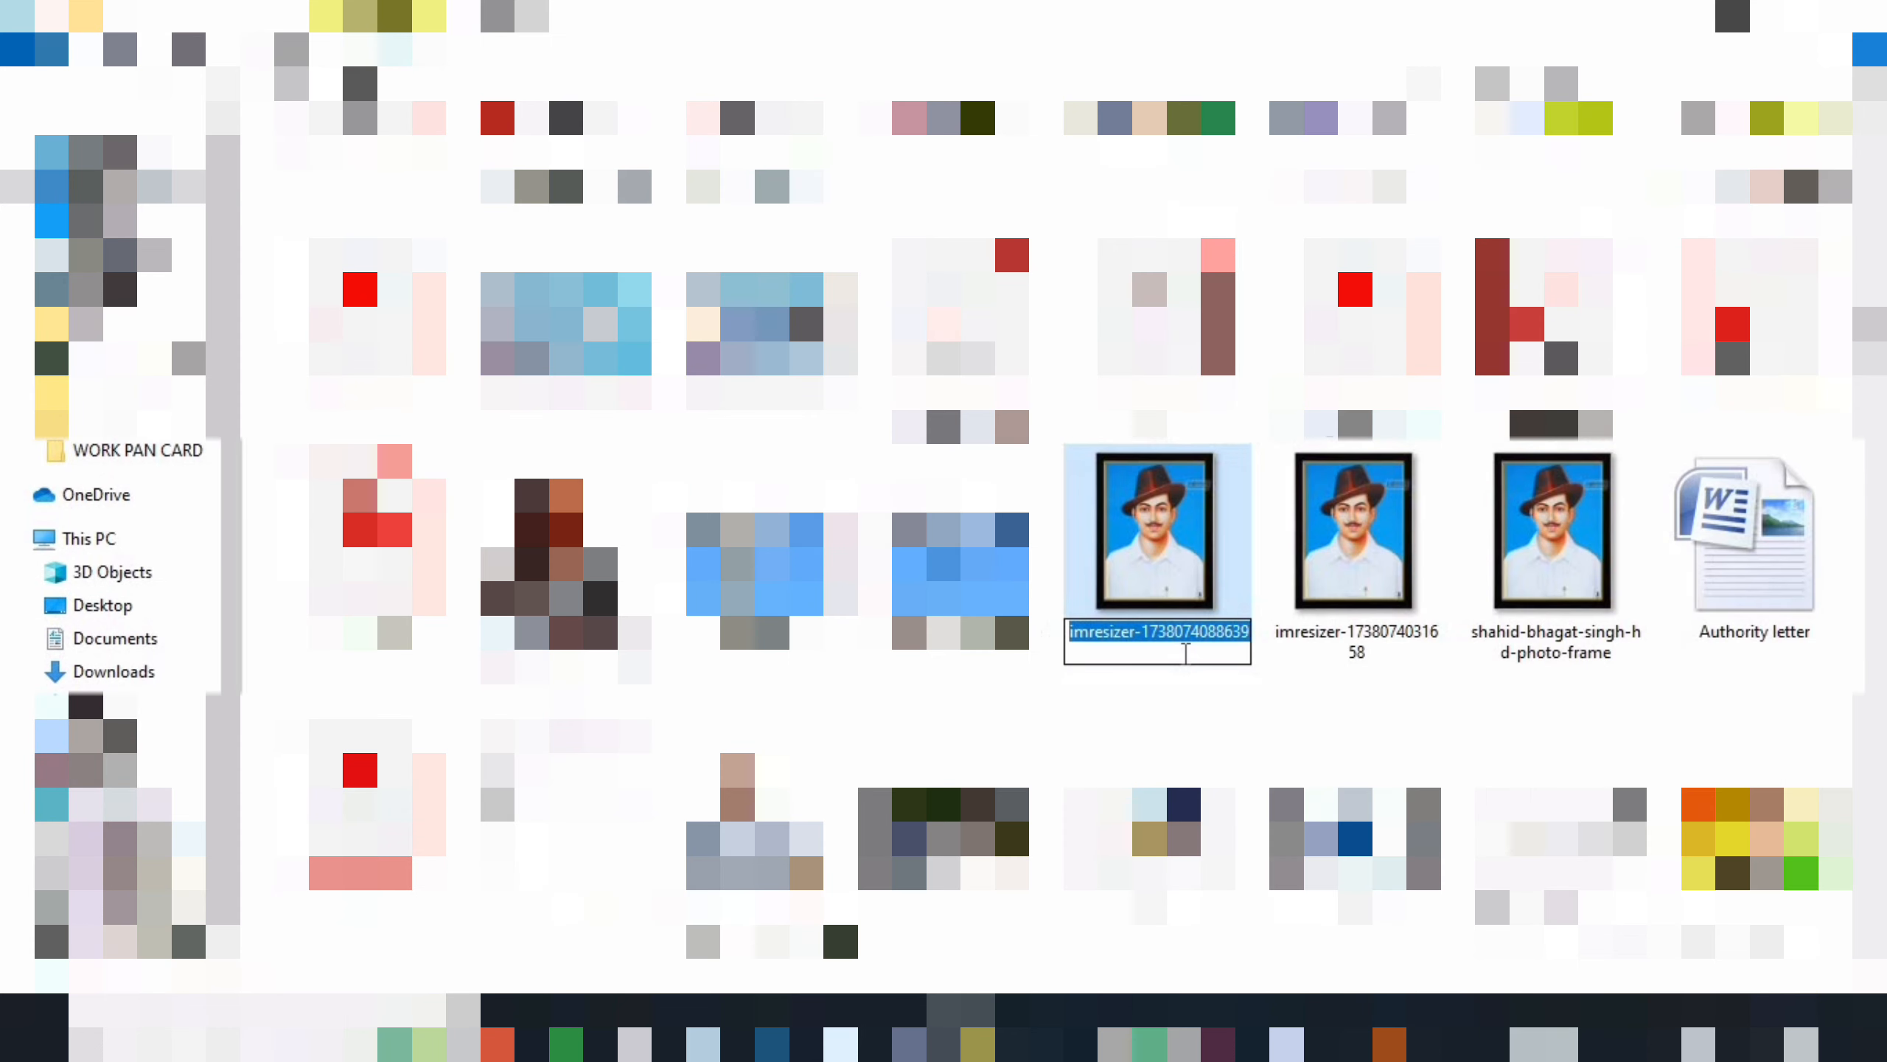
{"action": "type", "text": "HA"}
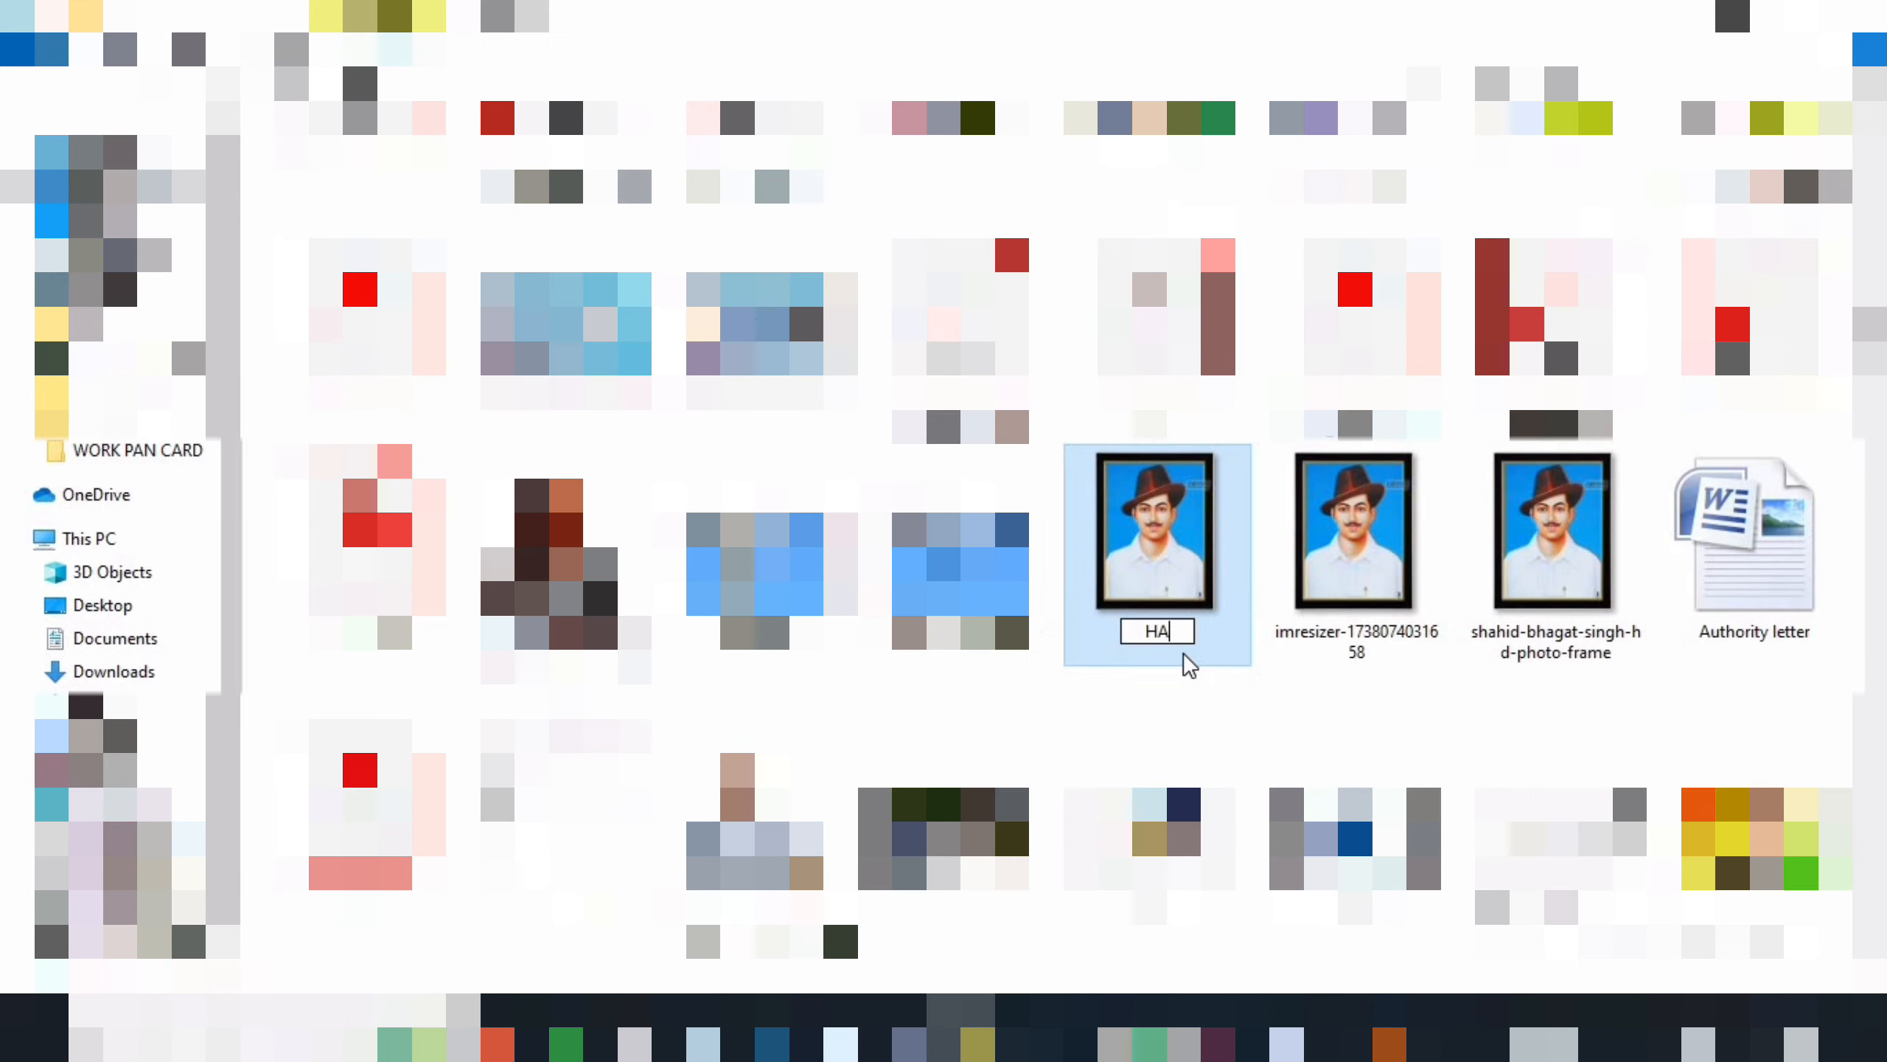
{"action": "type", "text": "_PHOTO"}
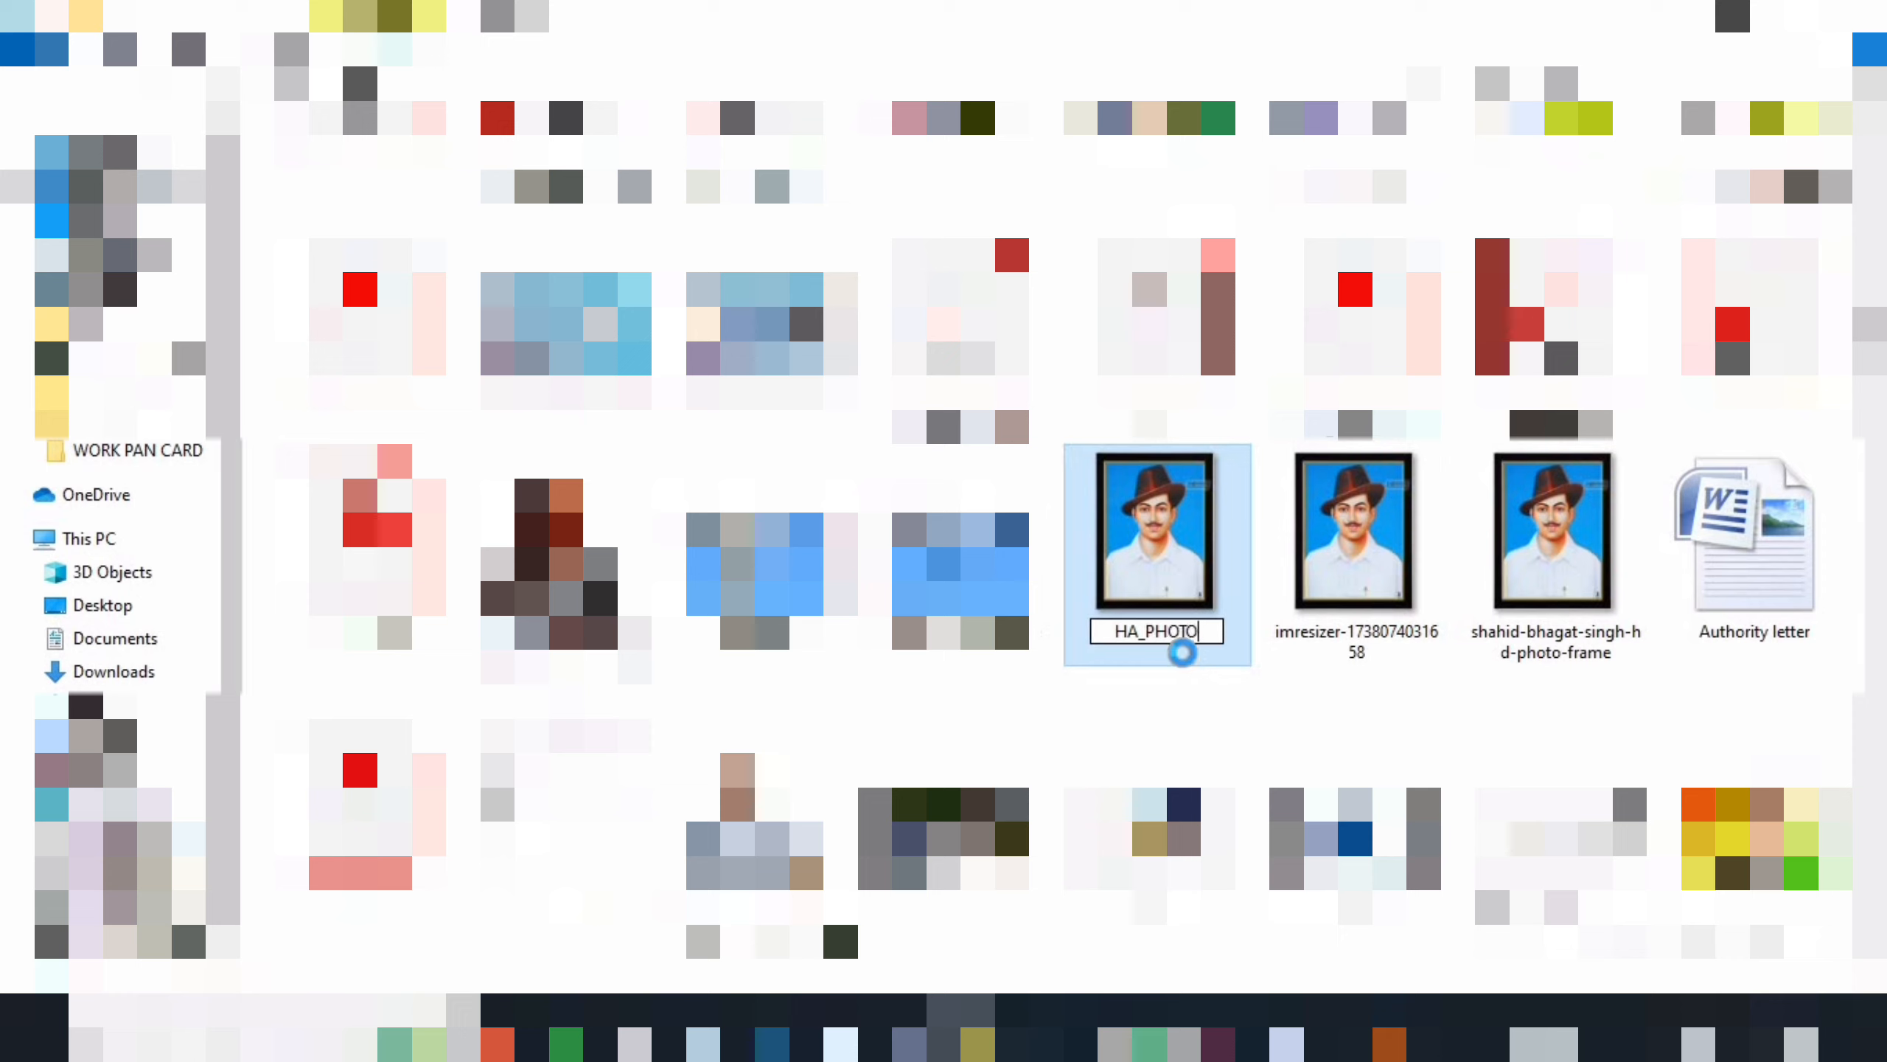
{"action": "key", "text": "Return"}
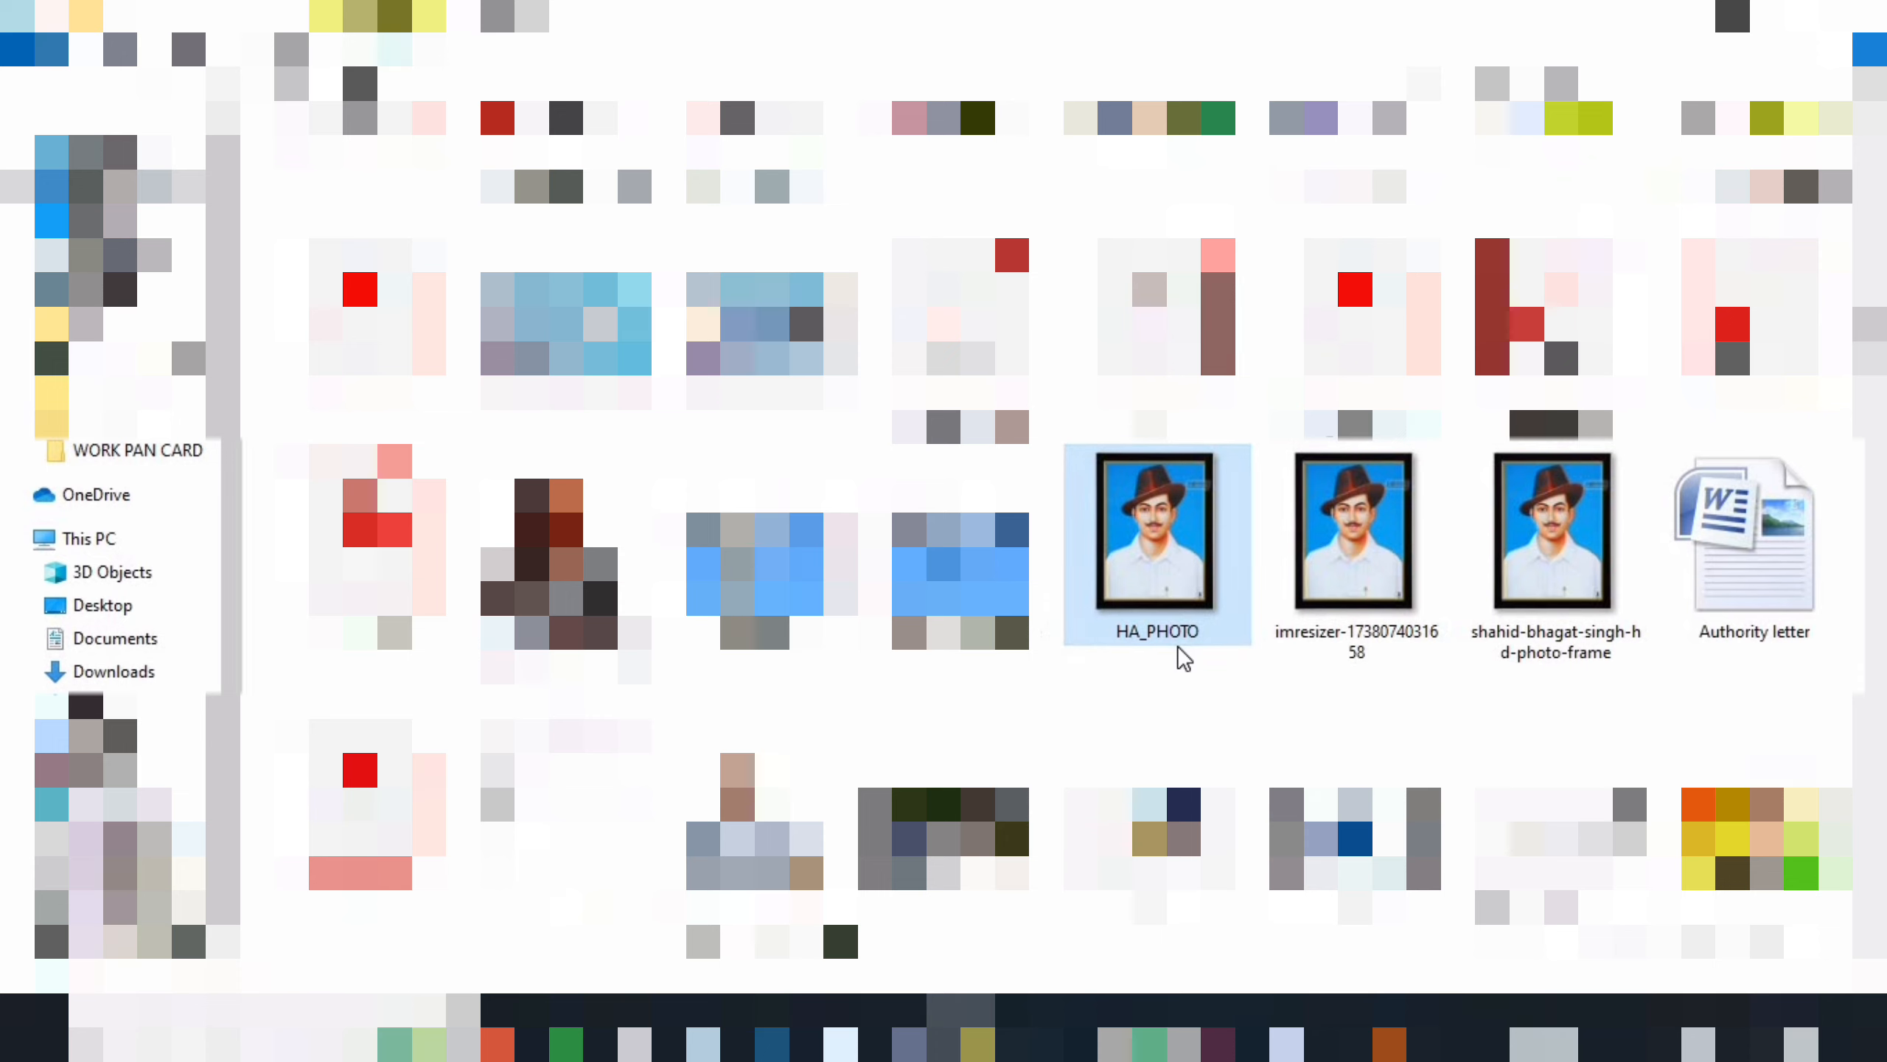
- Choose HA_PHOTO for the passport photograph row and upload it at original size
{"action": "left_click", "coordinate": [1098, 1034]}
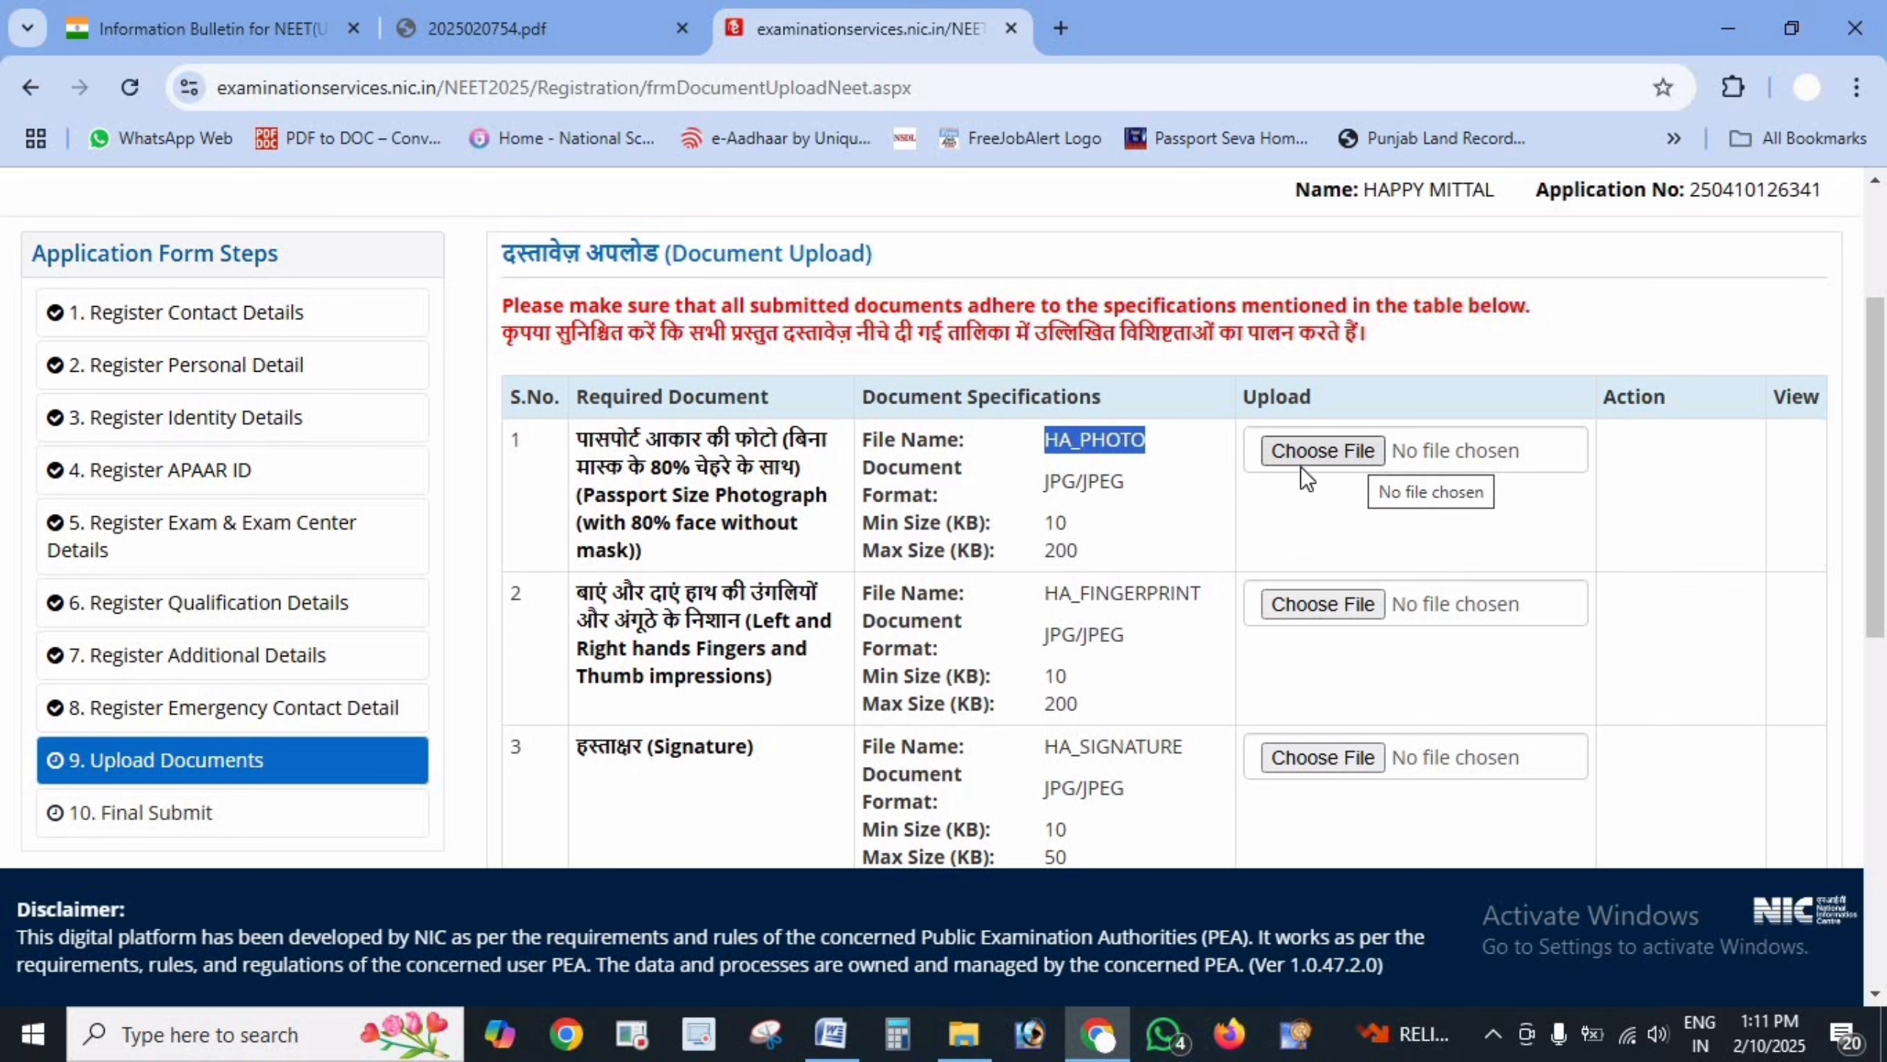
{"action": "left_click", "coordinate": [1327, 450]}
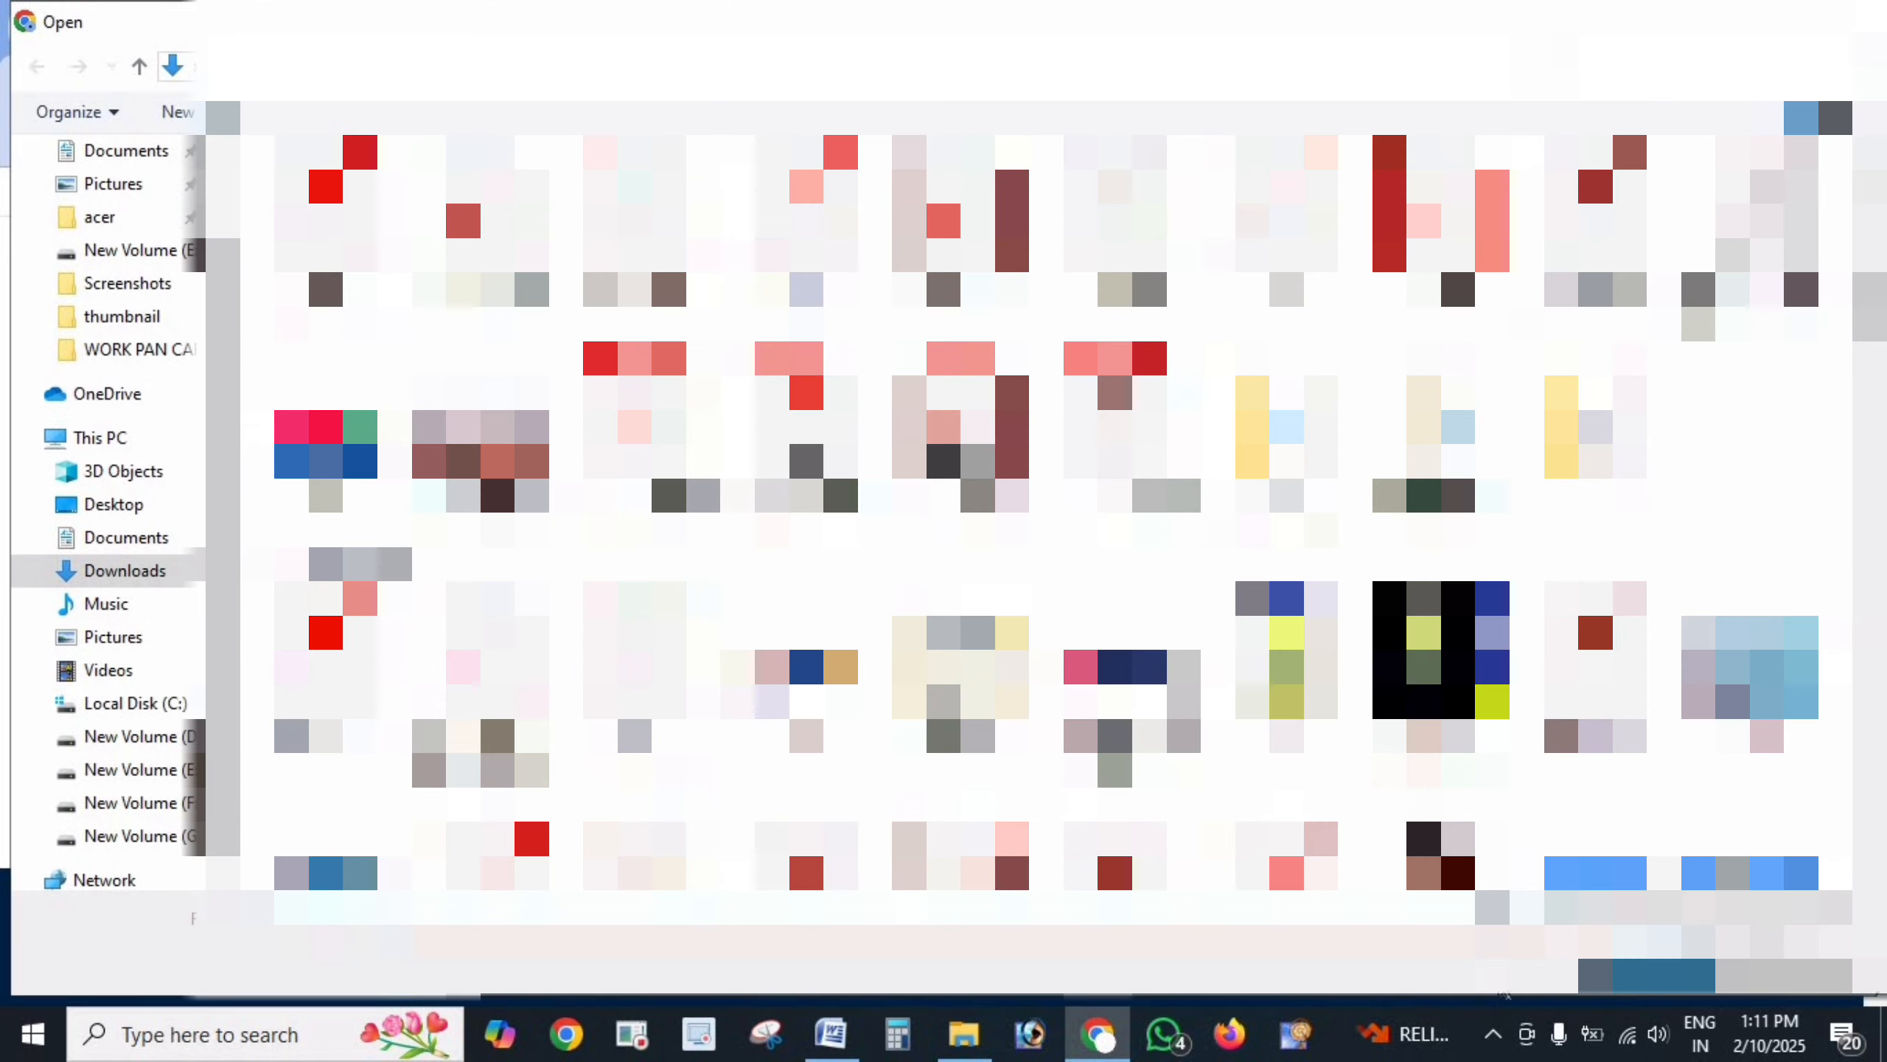
{"action": "double_click", "coordinate": [1439, 648]}
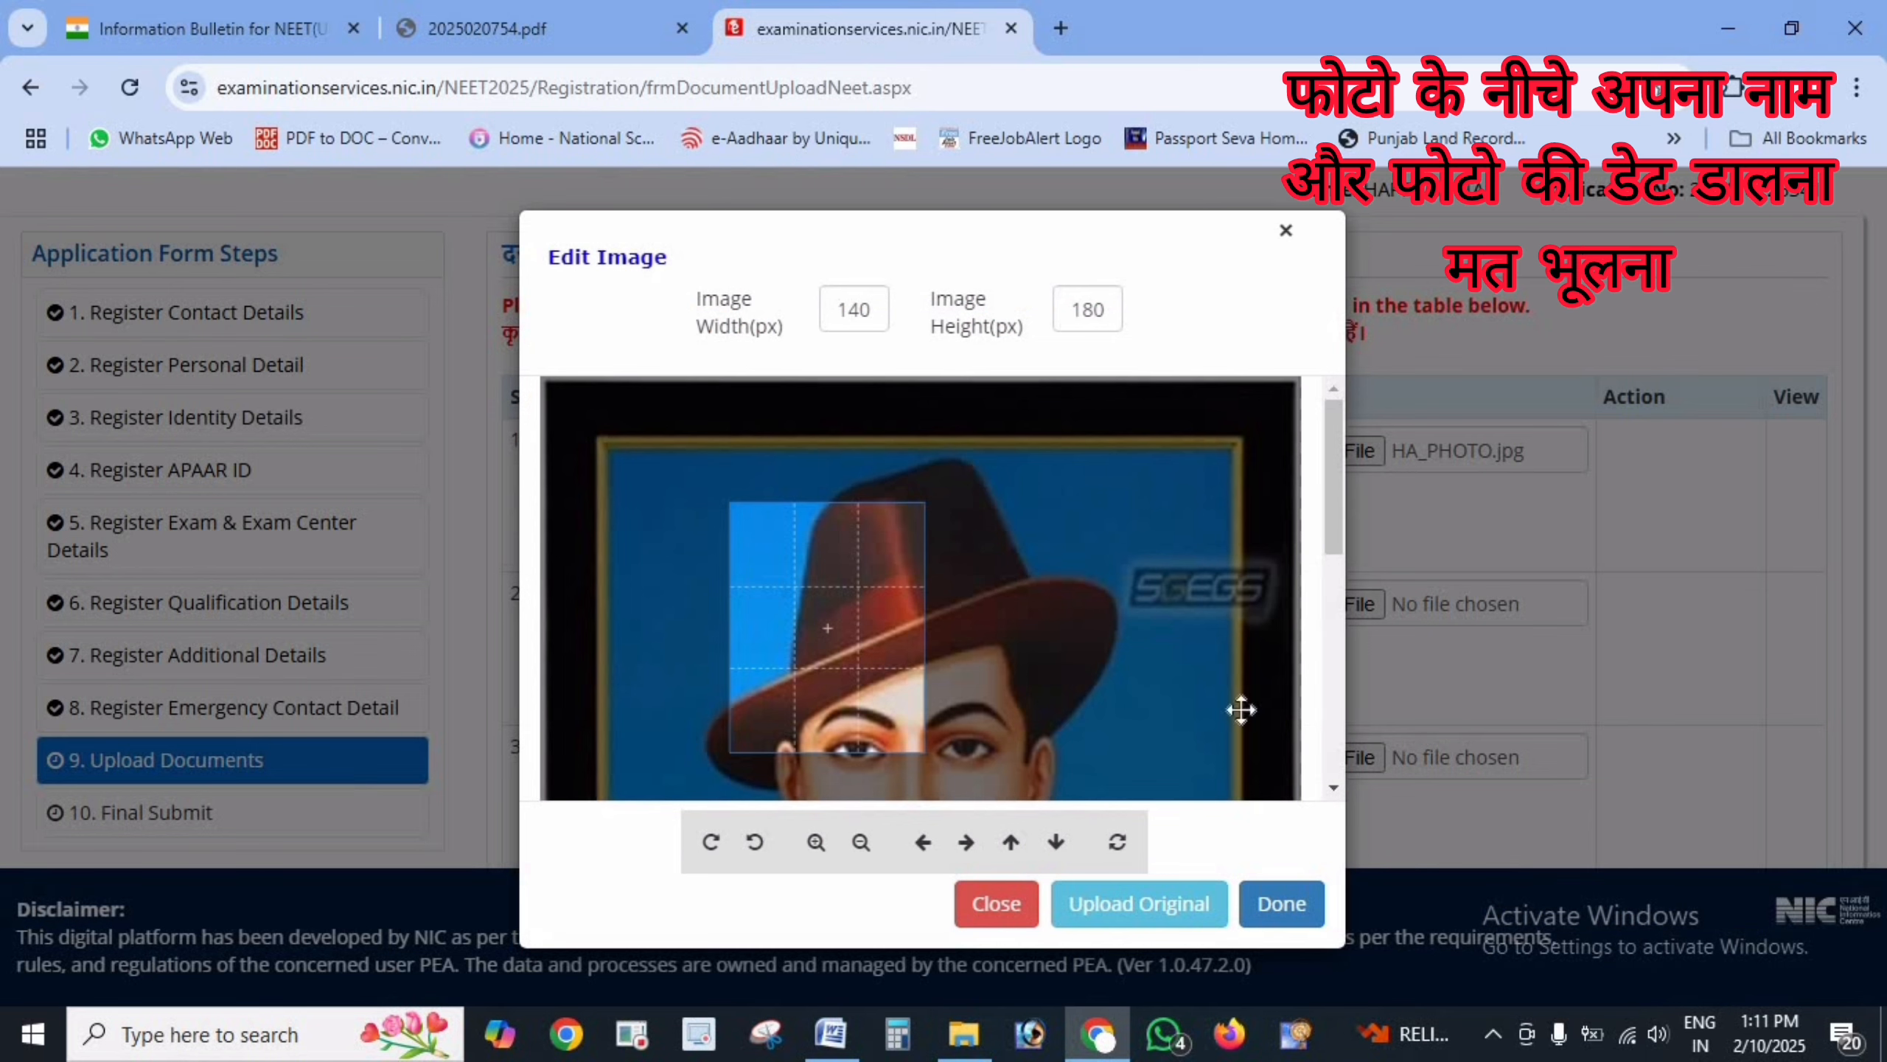
{"action": "left_click", "coordinate": [1115, 918]}
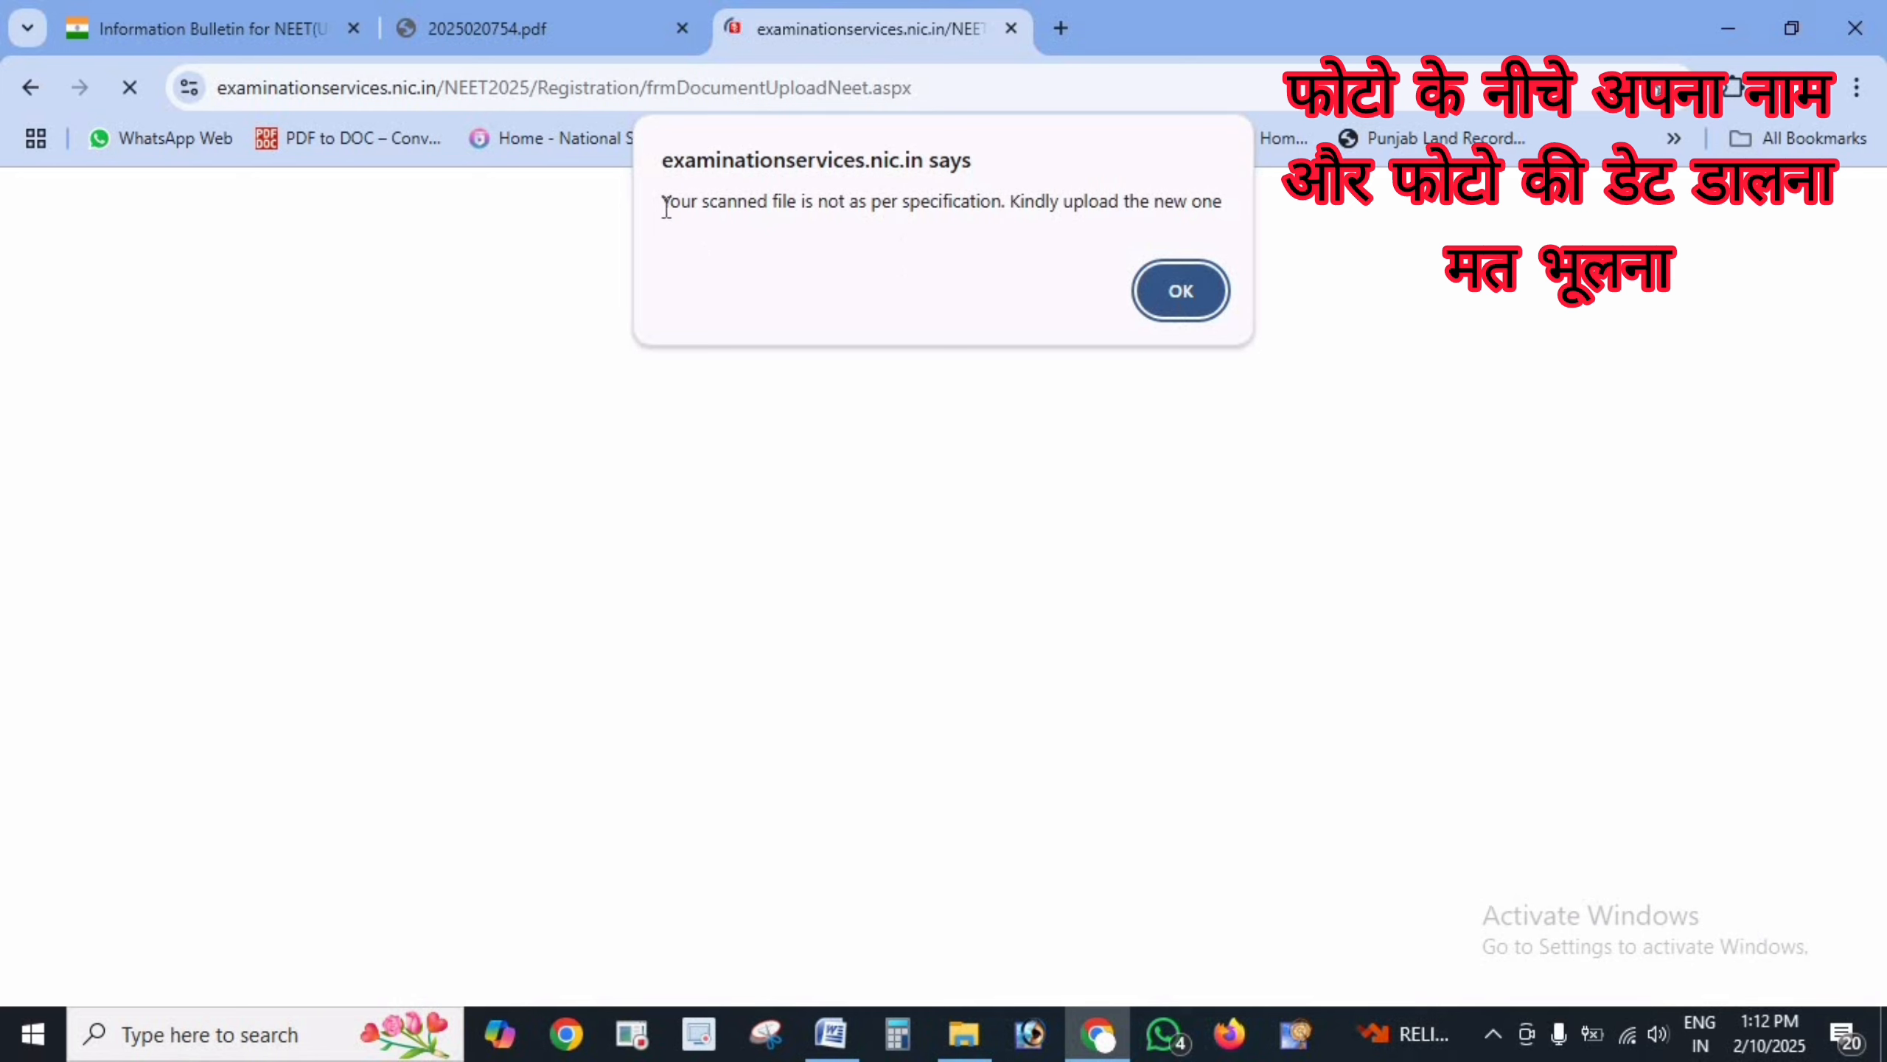
- Highlight the 'not as per specification' message and close the alert with OK
{"action": "left_click_drag", "start_coordinate": [666, 208], "coordinate": [1126, 215]}
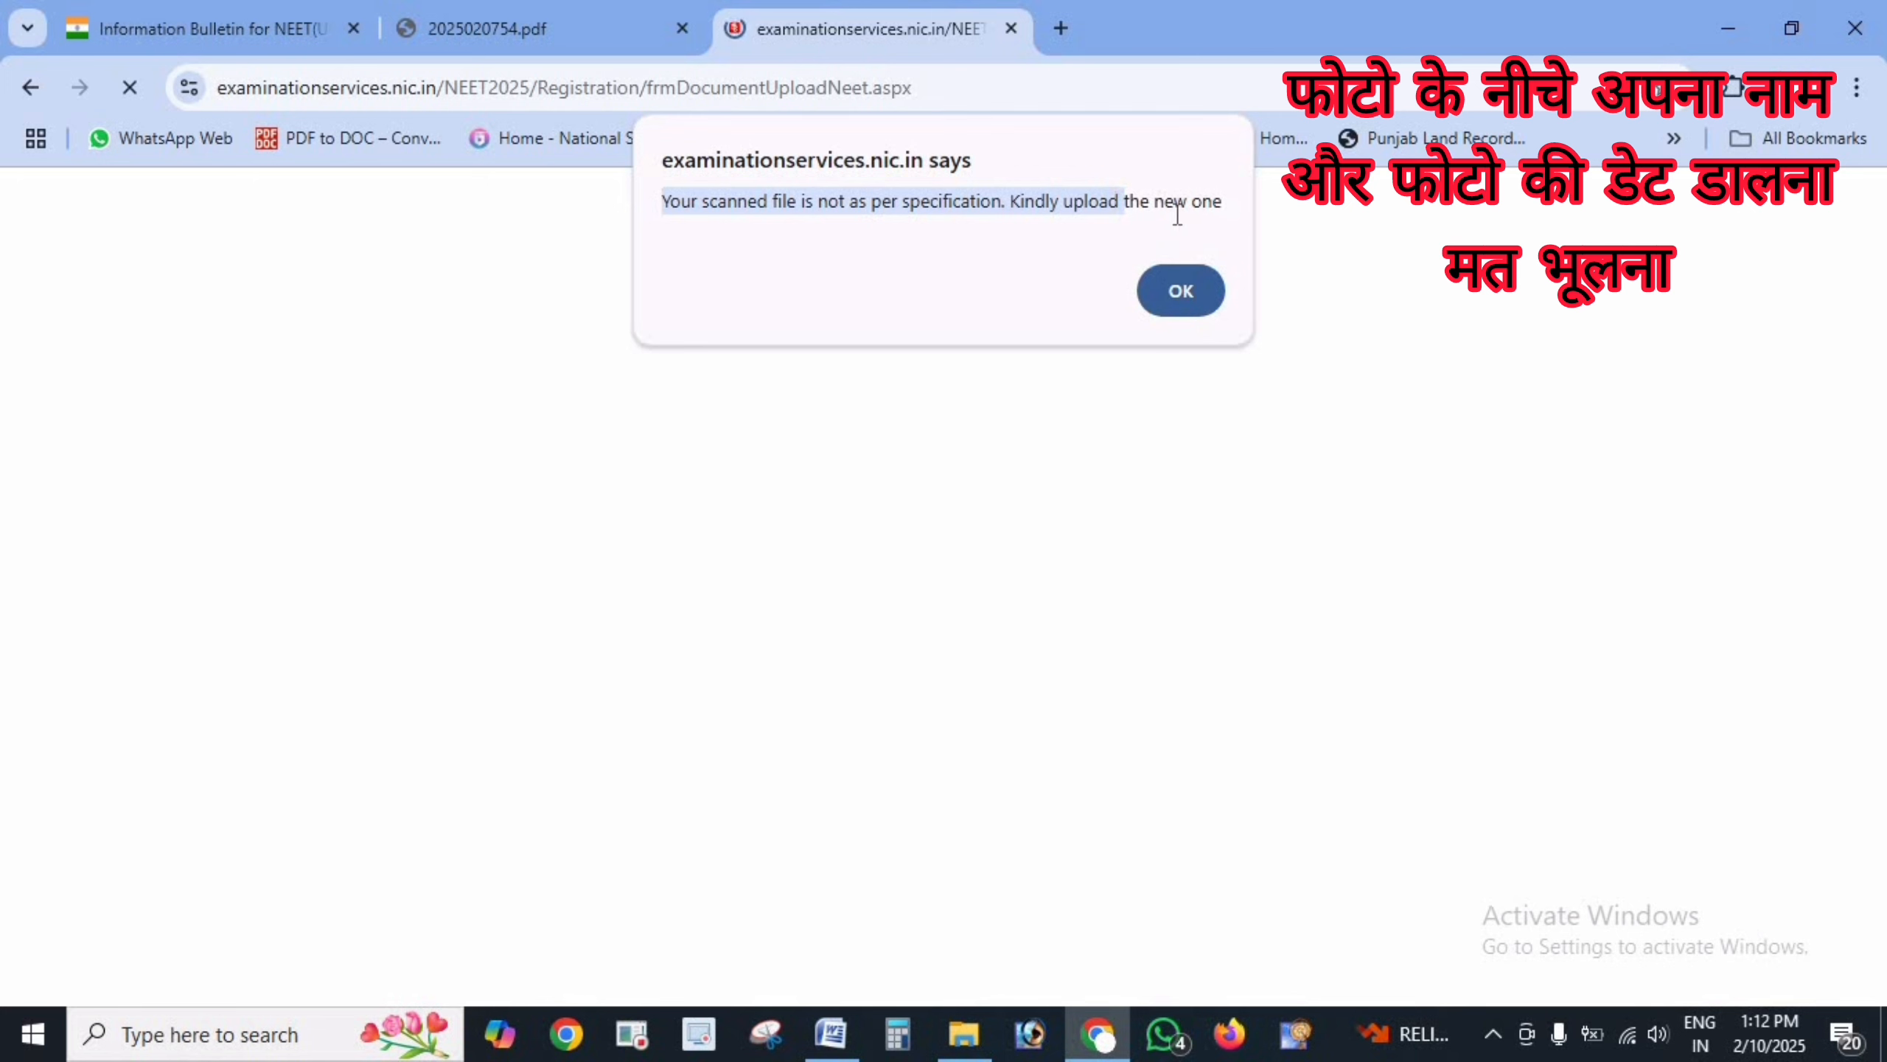
{"action": "left_click", "coordinate": [1188, 288]}
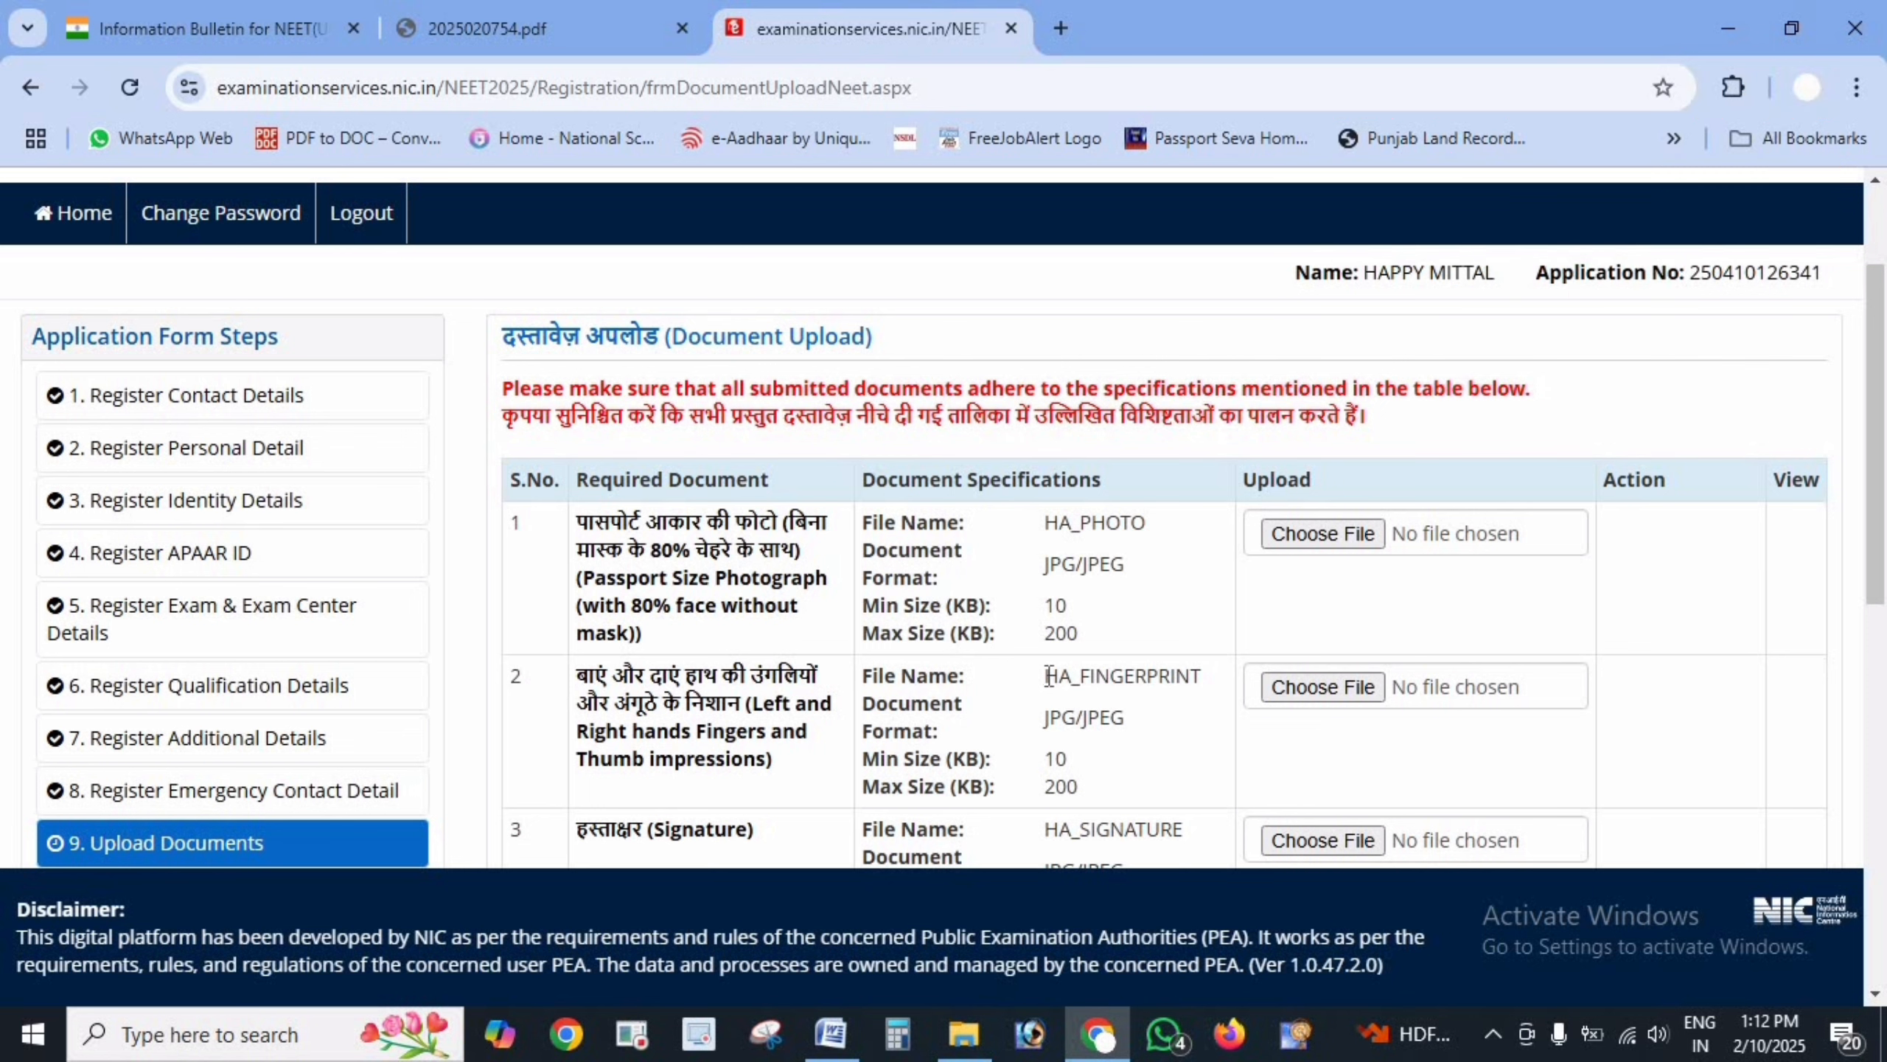
{"action": "left_click_drag", "start_coordinate": [1046, 676], "coordinate": [1201, 676]}
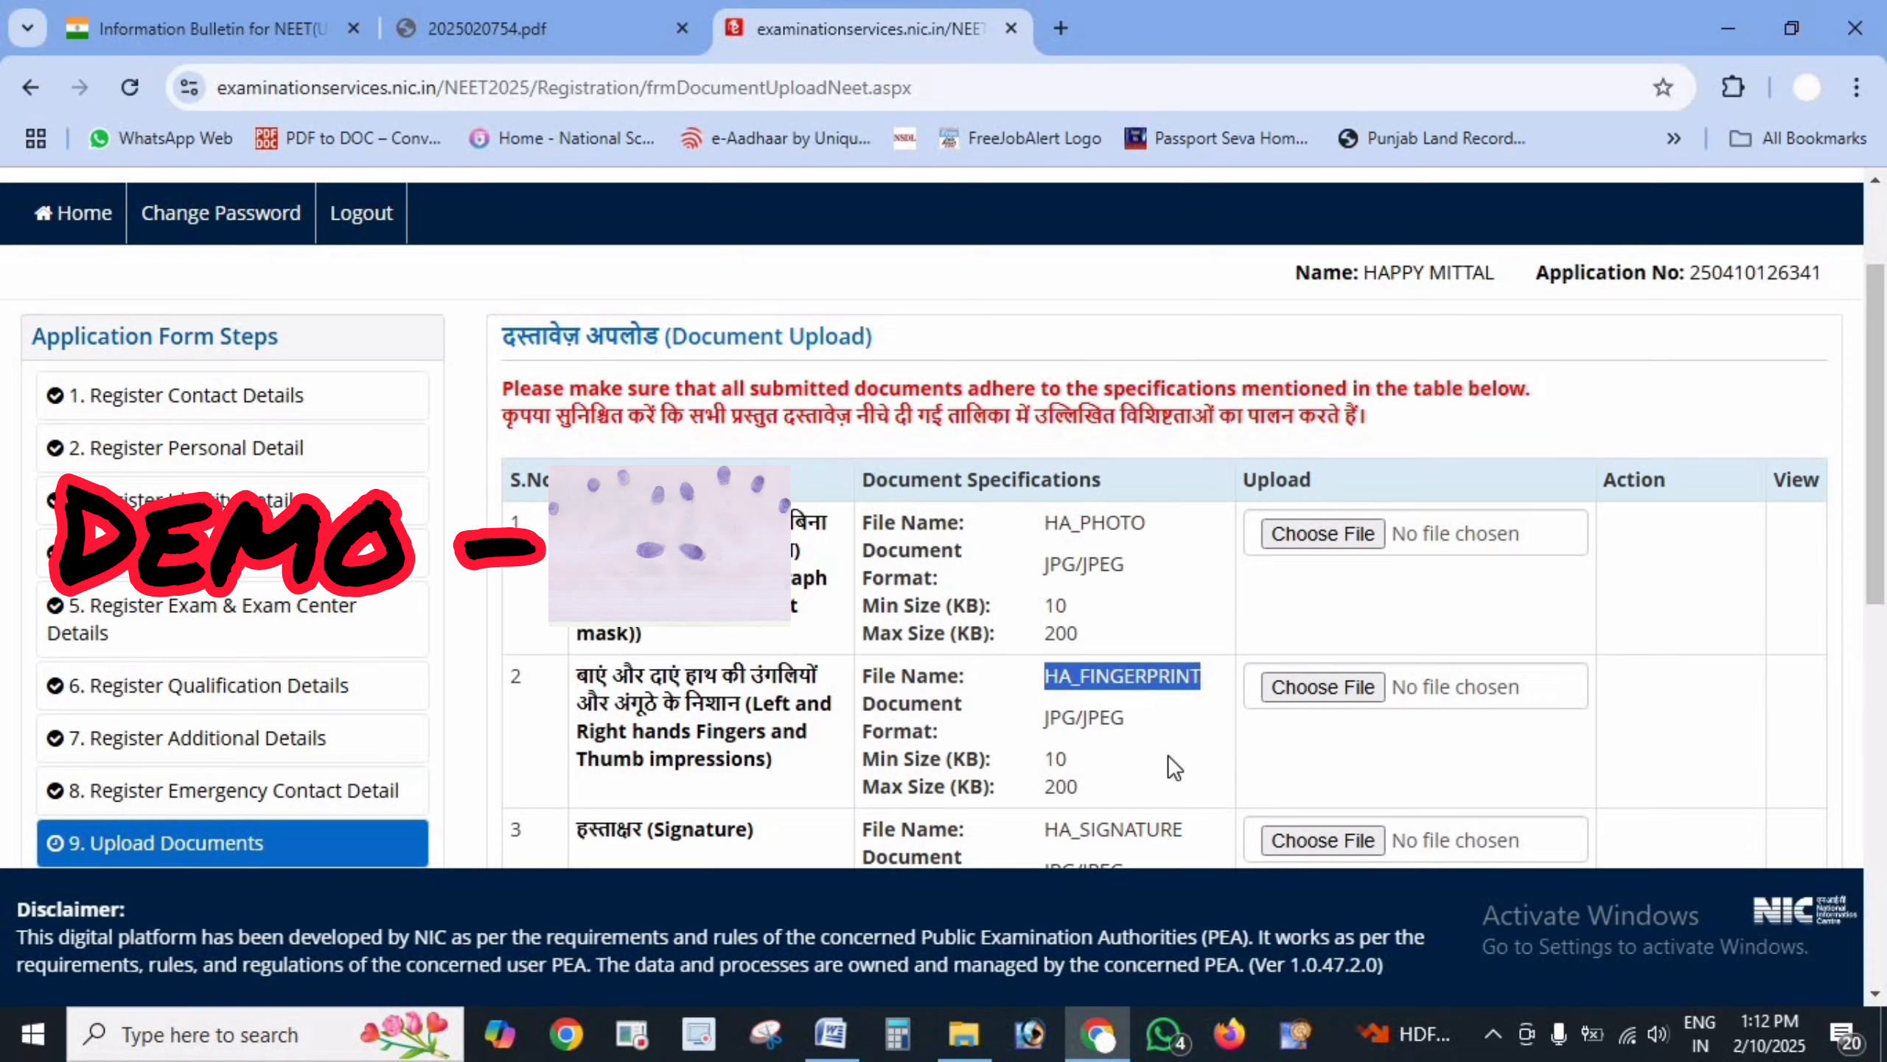
{"action": "scroll", "coordinate": [1173, 766], "scroll_direction": "down", "scroll_amount": 2}
{"action": "left_click_drag", "start_coordinate": [1077, 601], "coordinate": [1046, 572]}
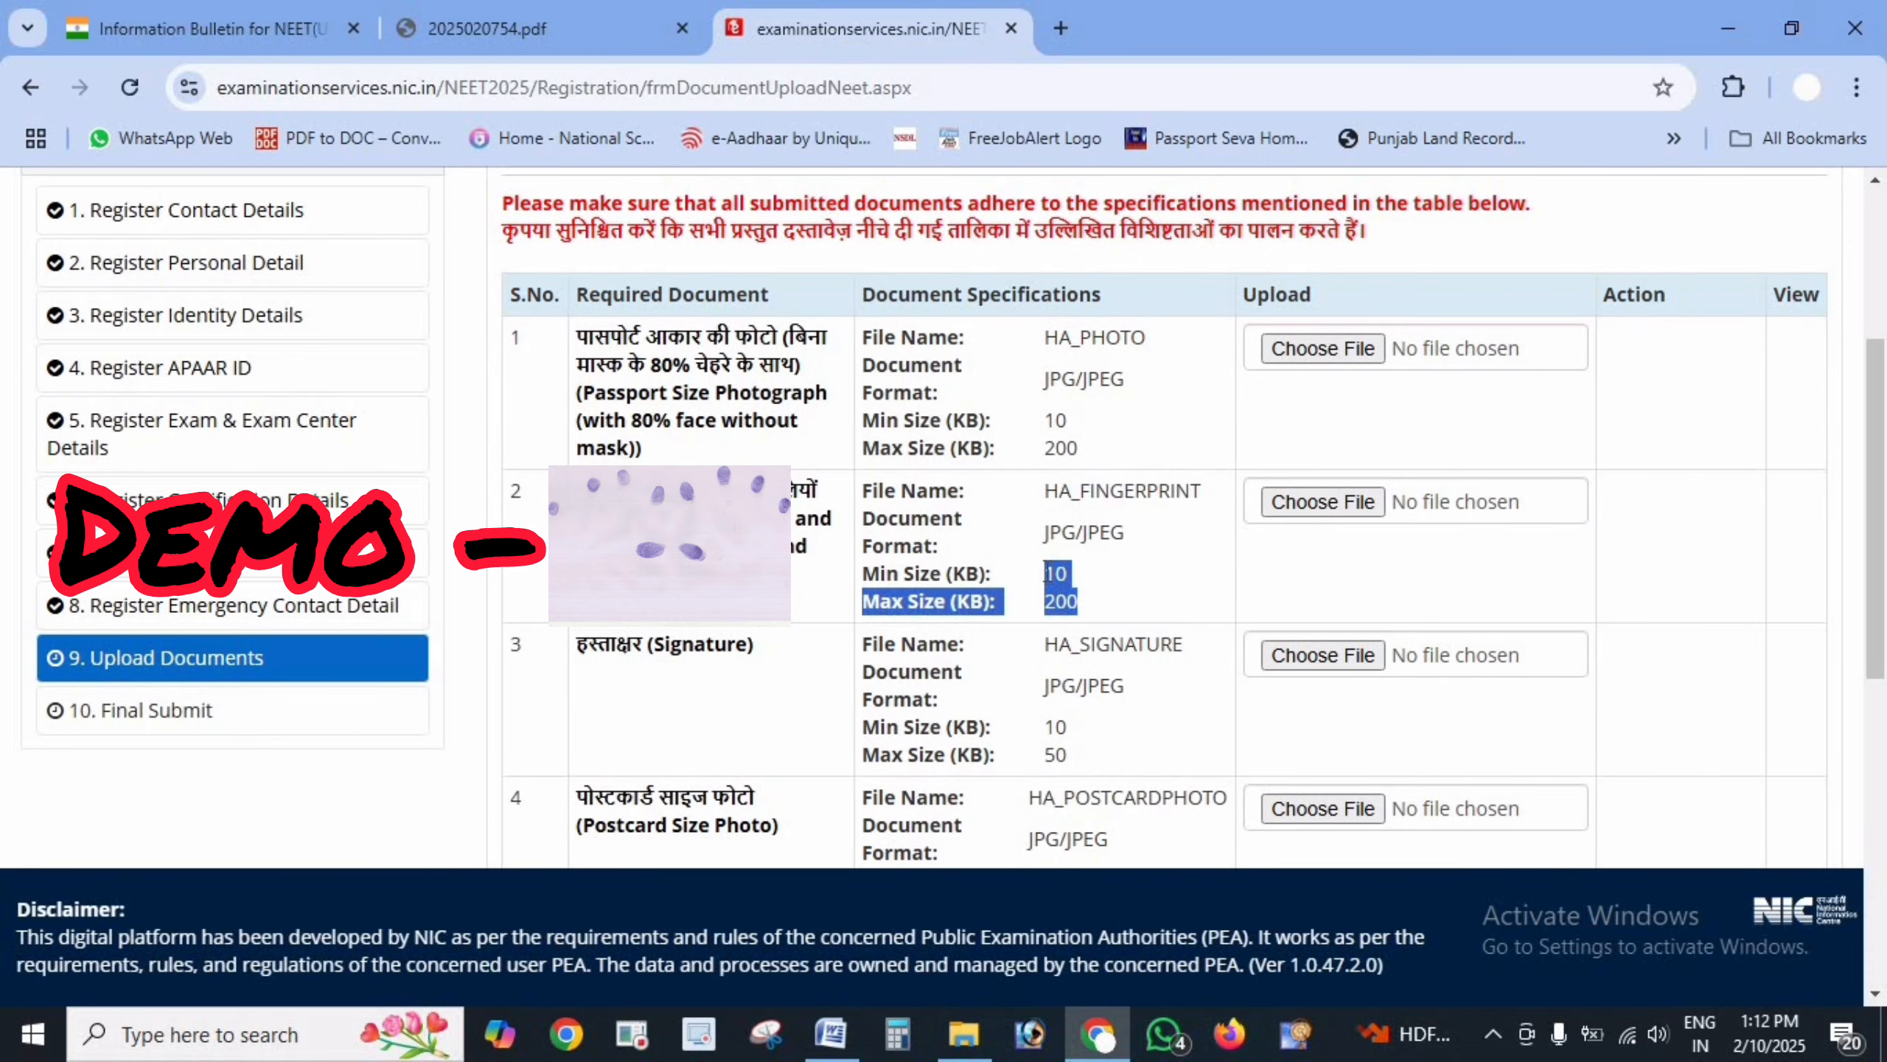
{"action": "left_click_drag", "start_coordinate": [1043, 643], "coordinate": [1188, 642]}
{"action": "left_click", "coordinate": [1064, 732]}
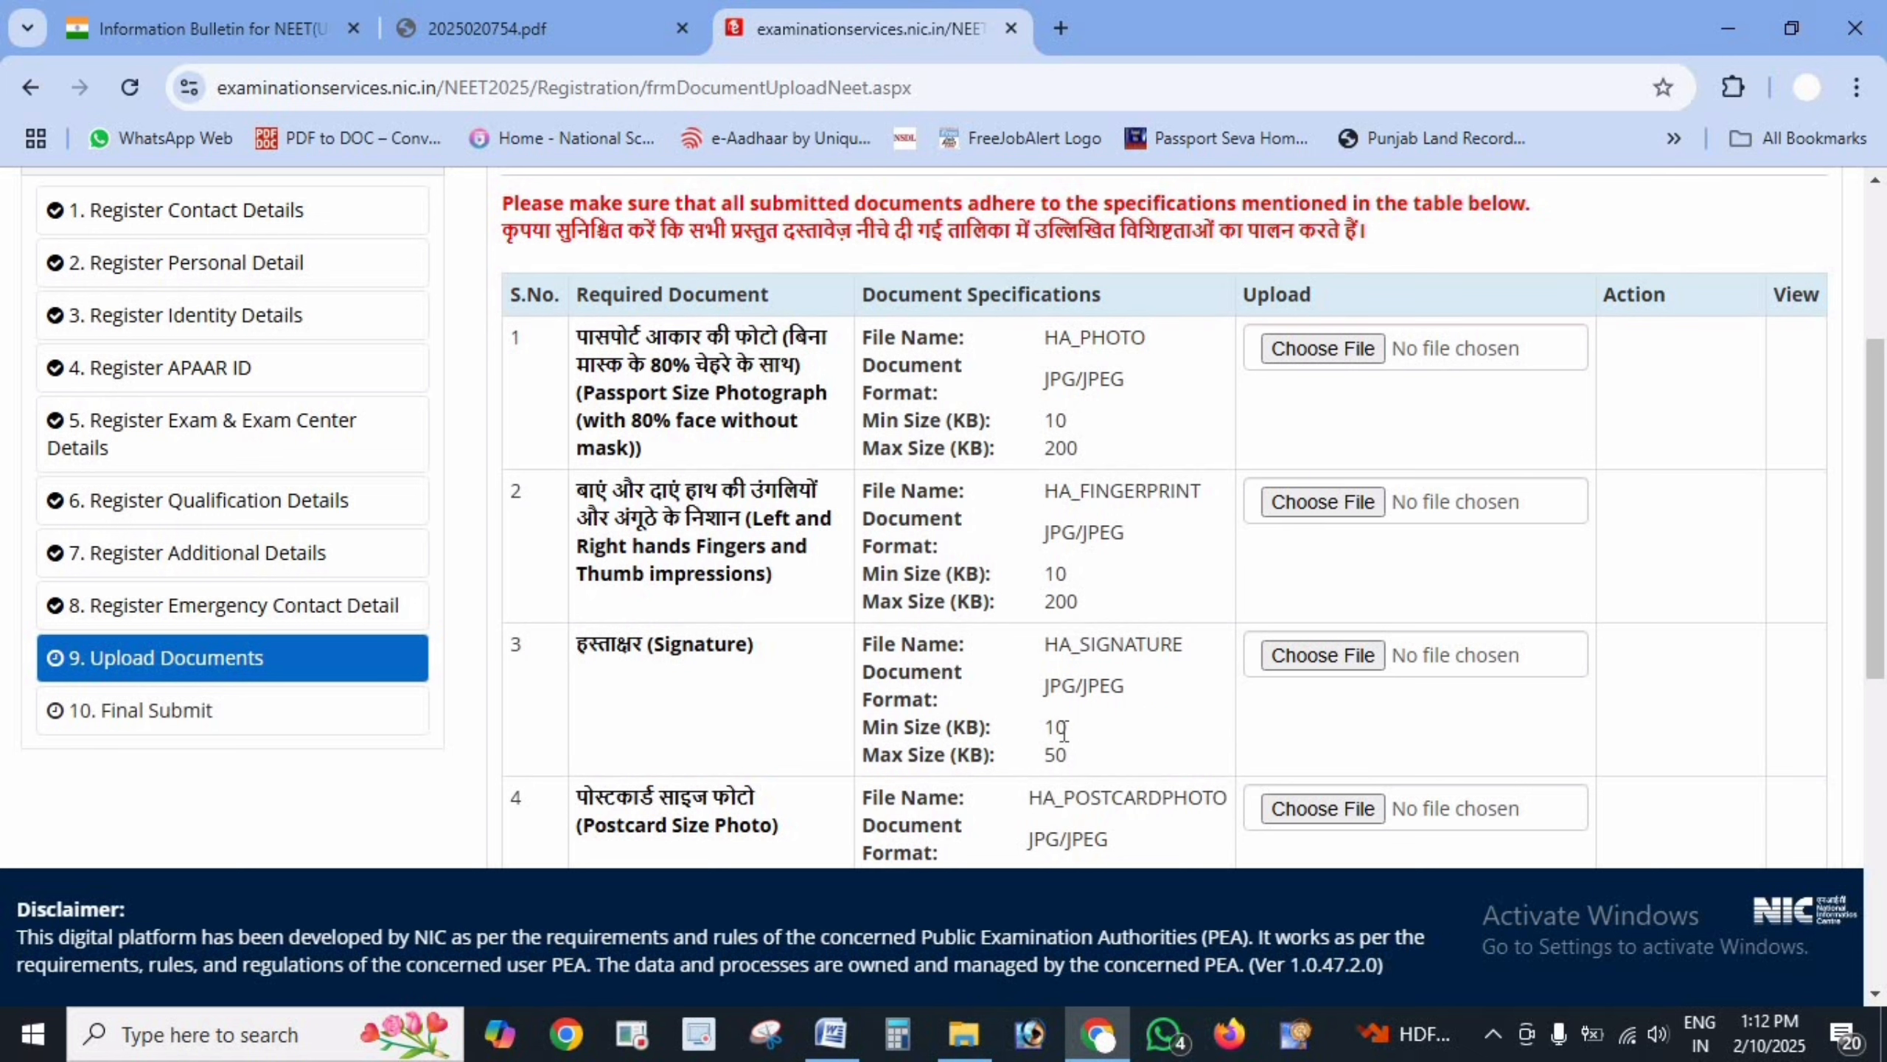
{"action": "left_click_drag", "start_coordinate": [1064, 732], "coordinate": [1069, 757]}
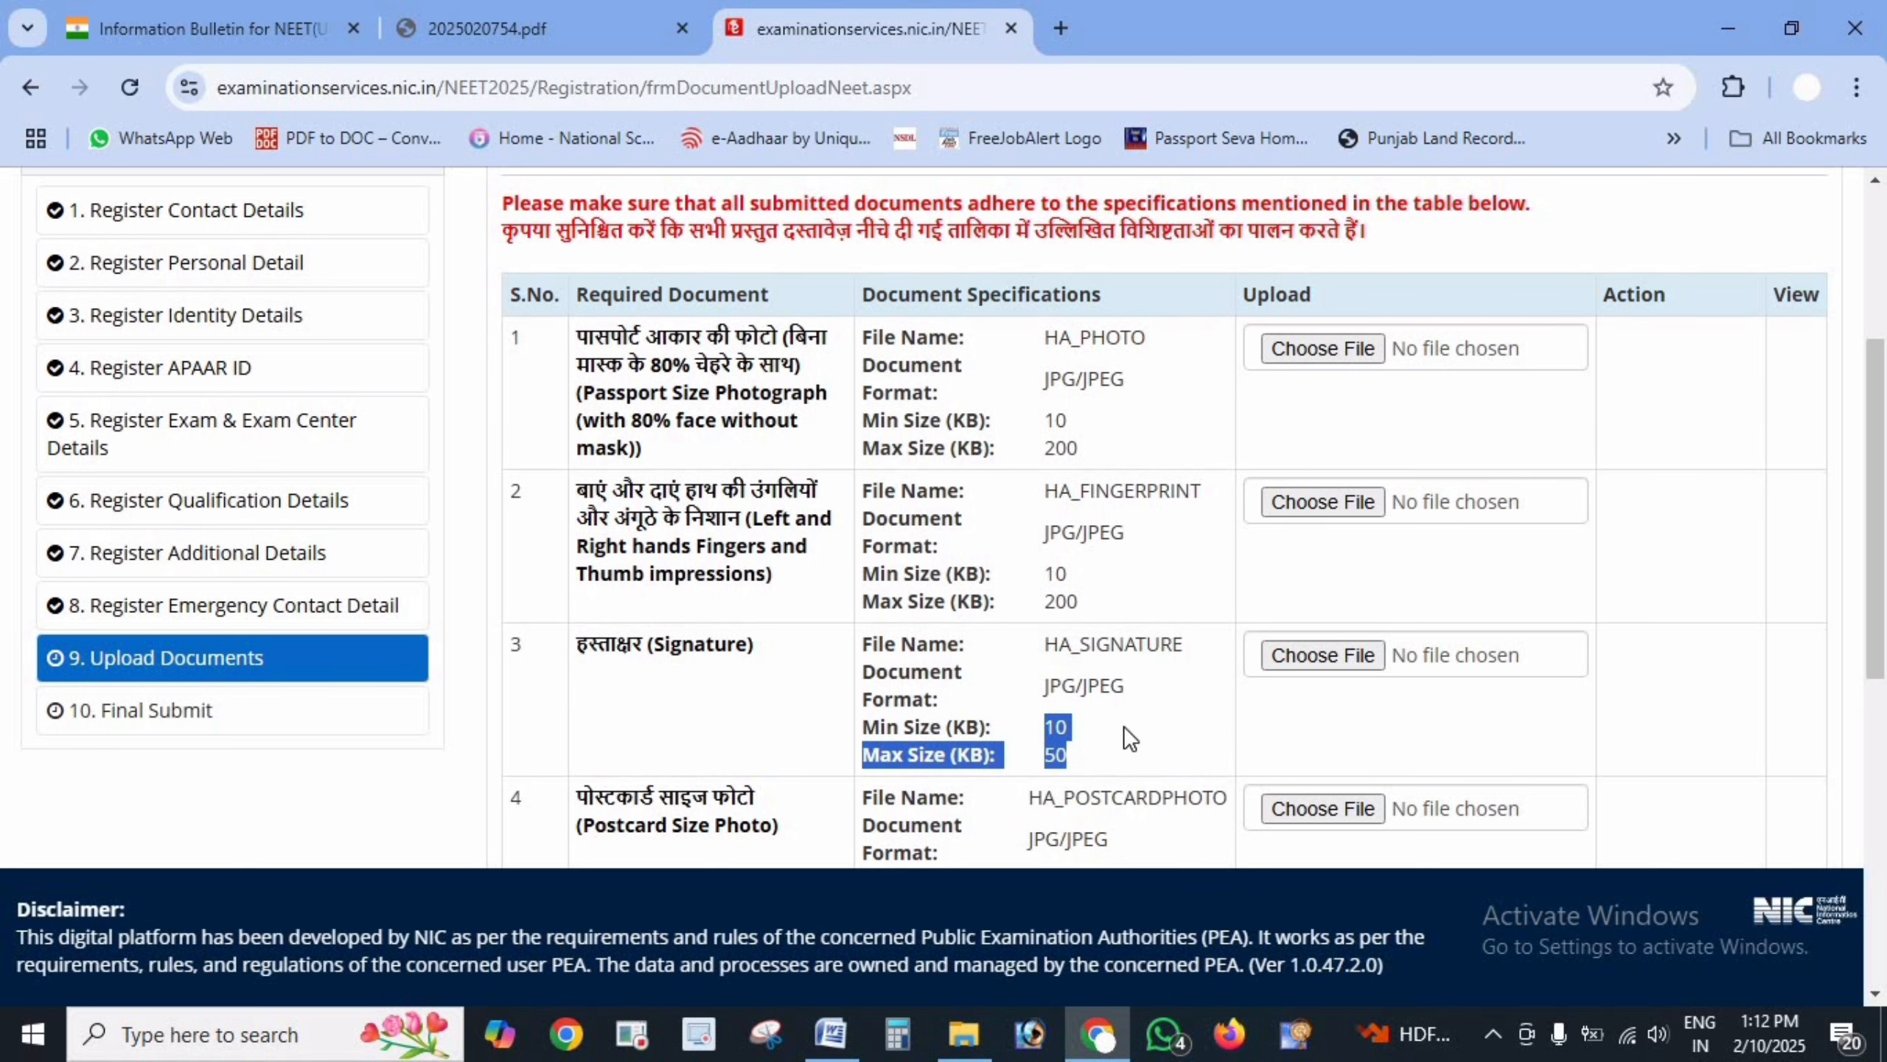
{"action": "scroll", "coordinate": [1129, 738], "scroll_direction": "down", "scroll_amount": 2}
{"action": "left_click_drag", "start_coordinate": [1029, 614], "coordinate": [1222, 617]}
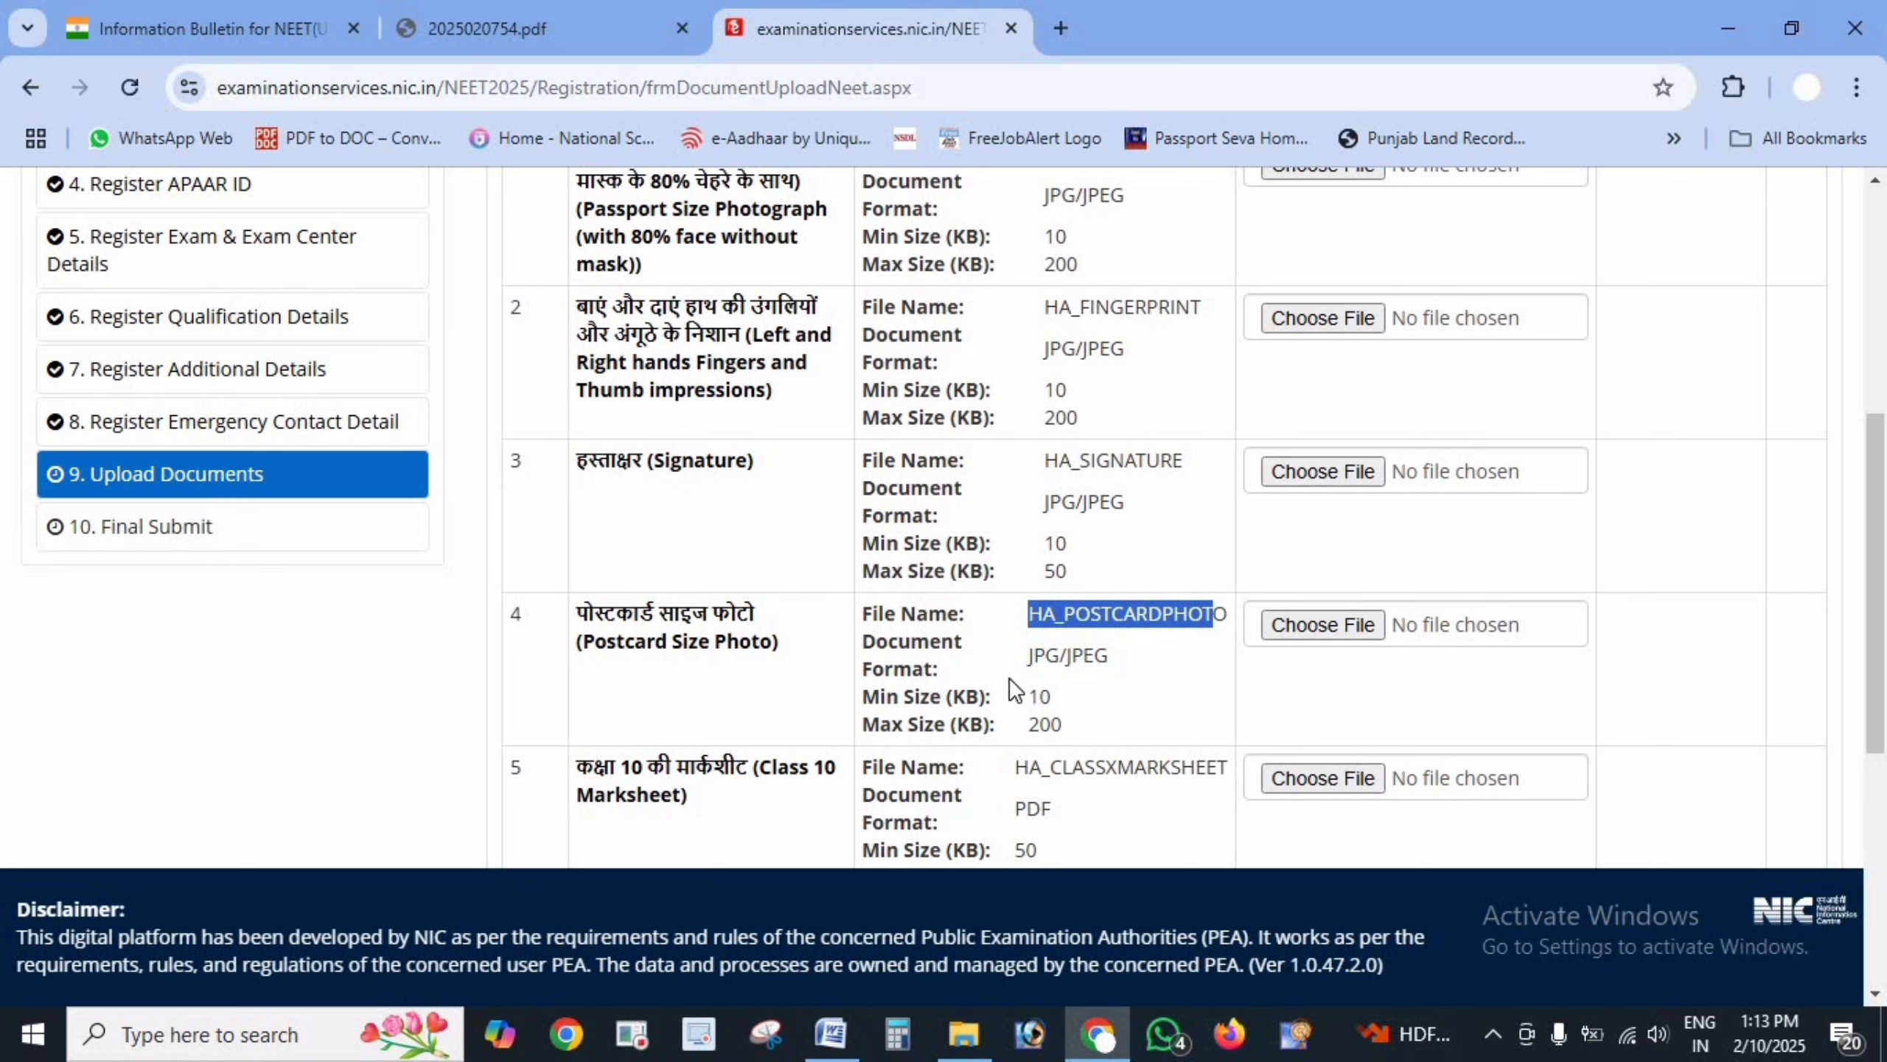
{"action": "left_click_drag", "start_coordinate": [1028, 653], "coordinate": [1064, 724]}
{"action": "left_click", "coordinate": [1038, 699]}
{"action": "scroll", "coordinate": [1097, 706], "scroll_direction": "down", "scroll_amount": 4}
{"action": "left_click", "coordinate": [929, 398]}
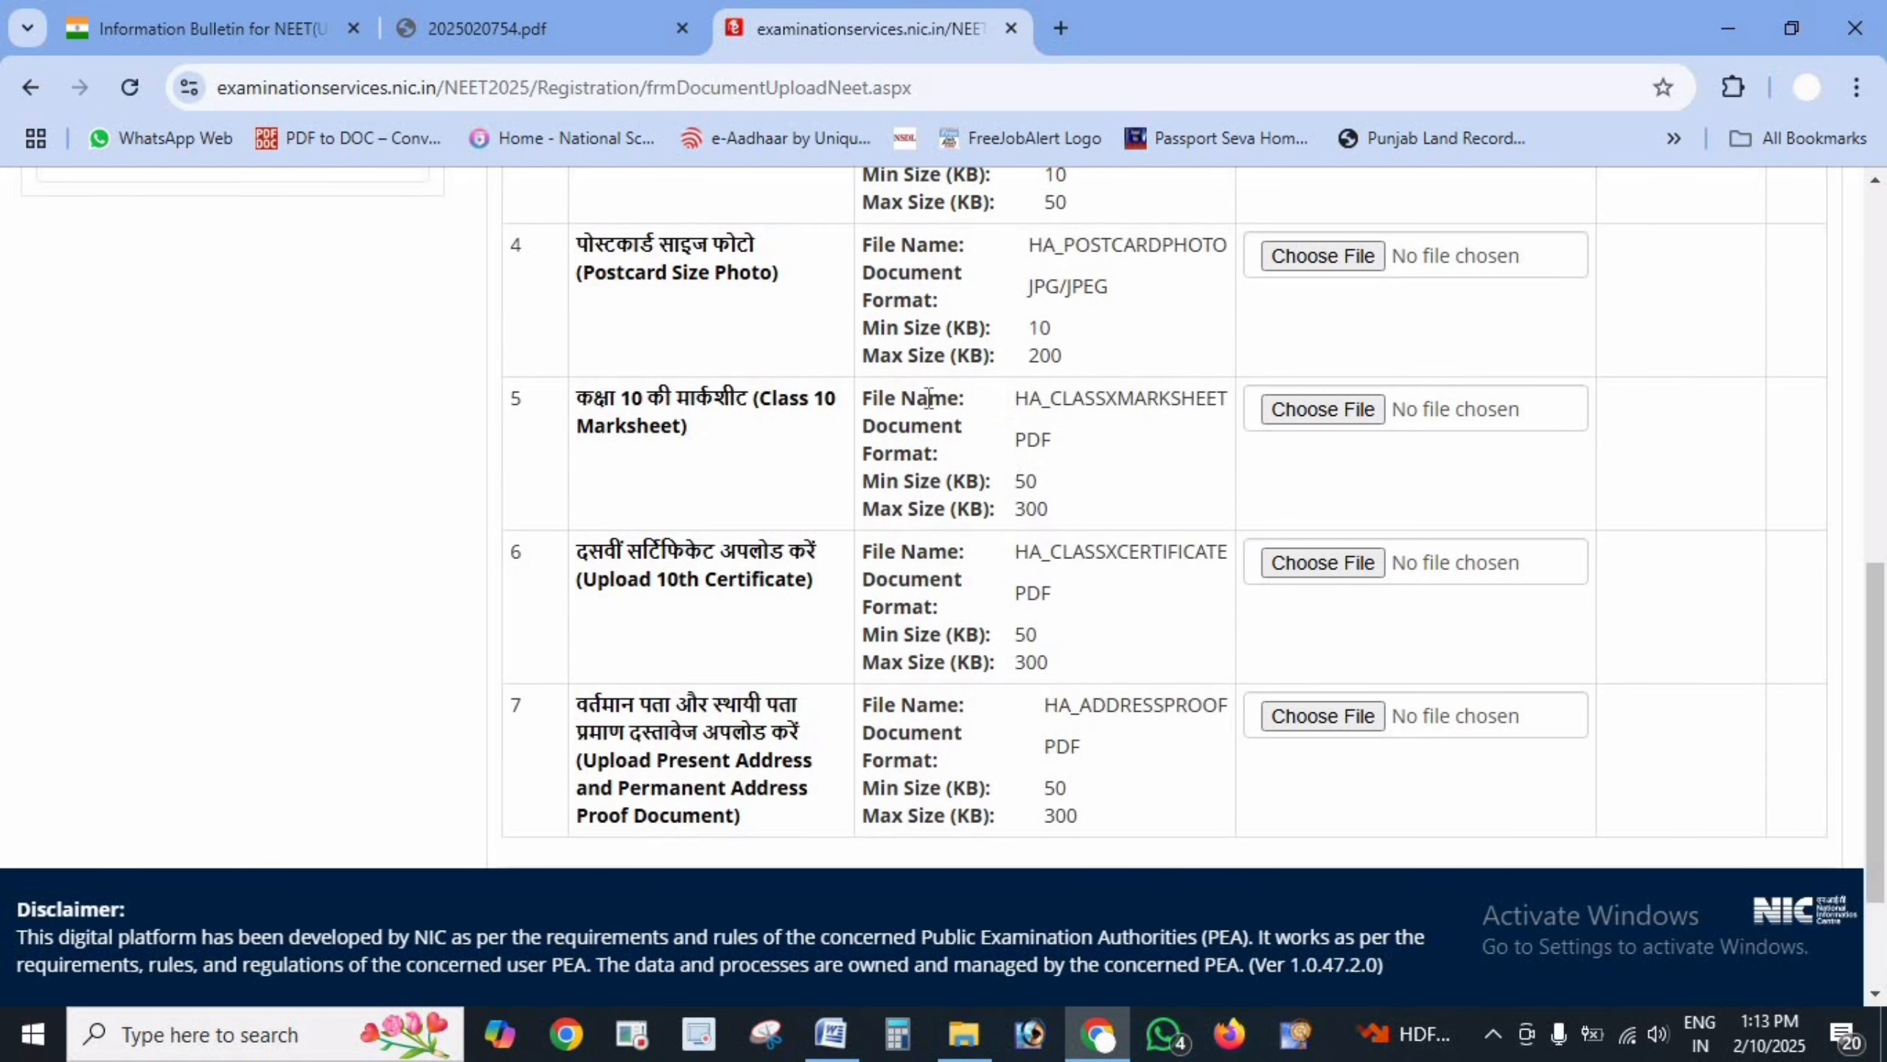
{"action": "mouse_move", "coordinate": [1015, 398]}
{"action": "left_mouse_down"}
{"action": "mouse_move", "coordinate": [1087, 428]}
{"action": "mouse_move", "coordinate": [1058, 446]}
{"action": "mouse_move", "coordinate": [1026, 417]}
{"action": "left_mouse_up"}
{"action": "scroll", "coordinate": [1088, 635], "scroll_direction": "down", "scroll_amount": 3}
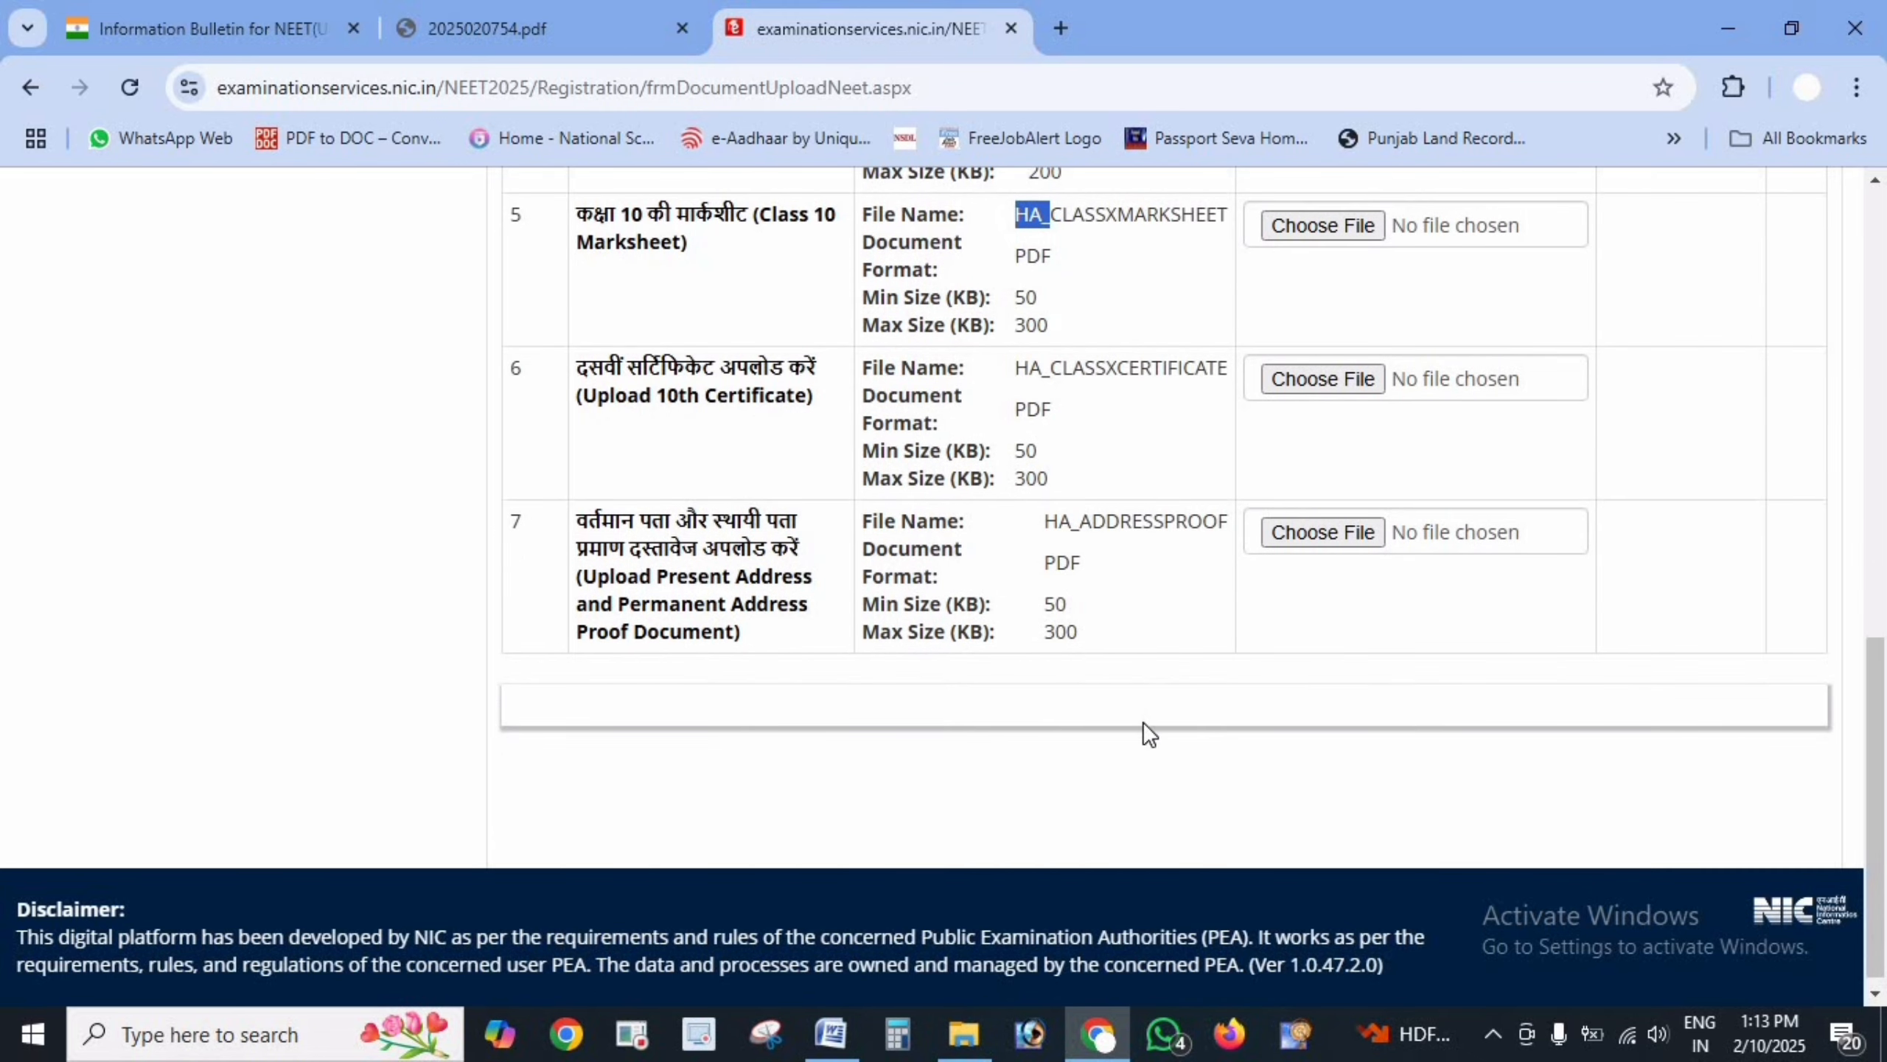
{"action": "scroll", "coordinate": [1148, 747], "scroll_direction": "up", "scroll_amount": 3}
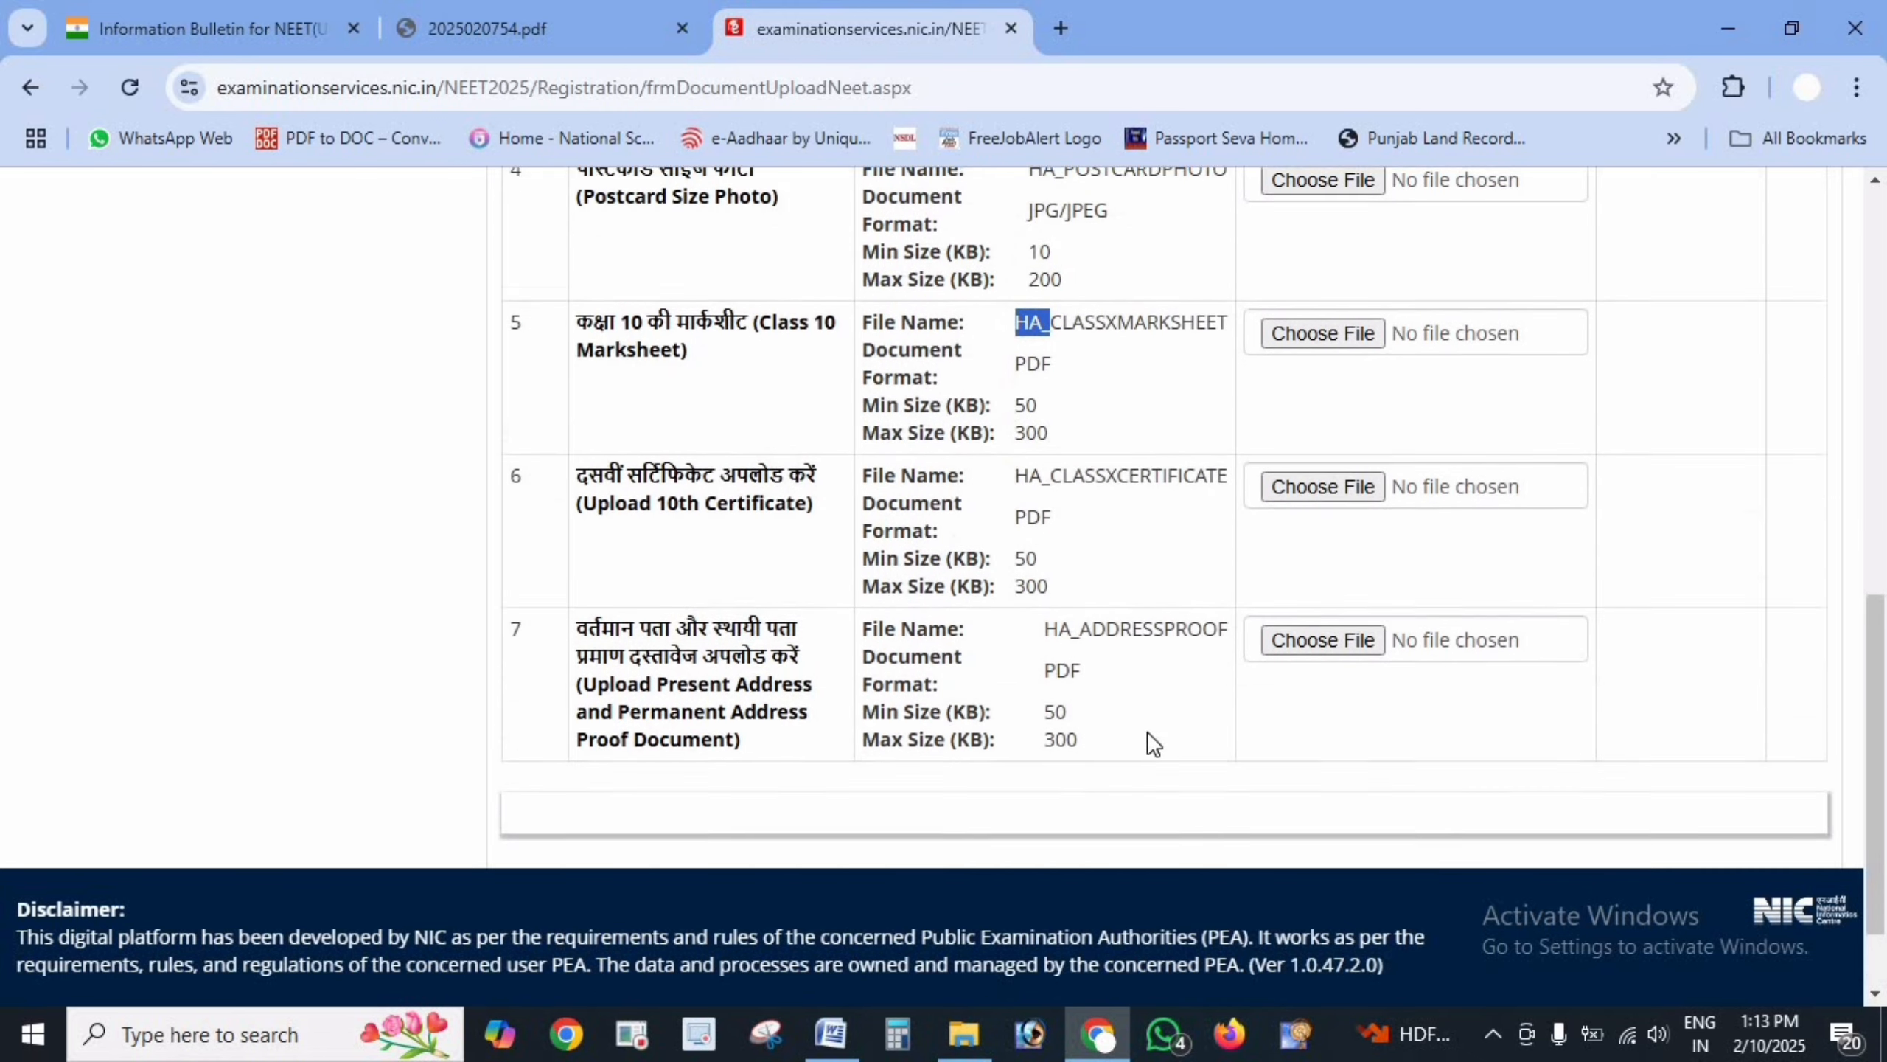
{"action": "scroll", "coordinate": [1054, 763], "scroll_direction": "down", "scroll_amount": 3}
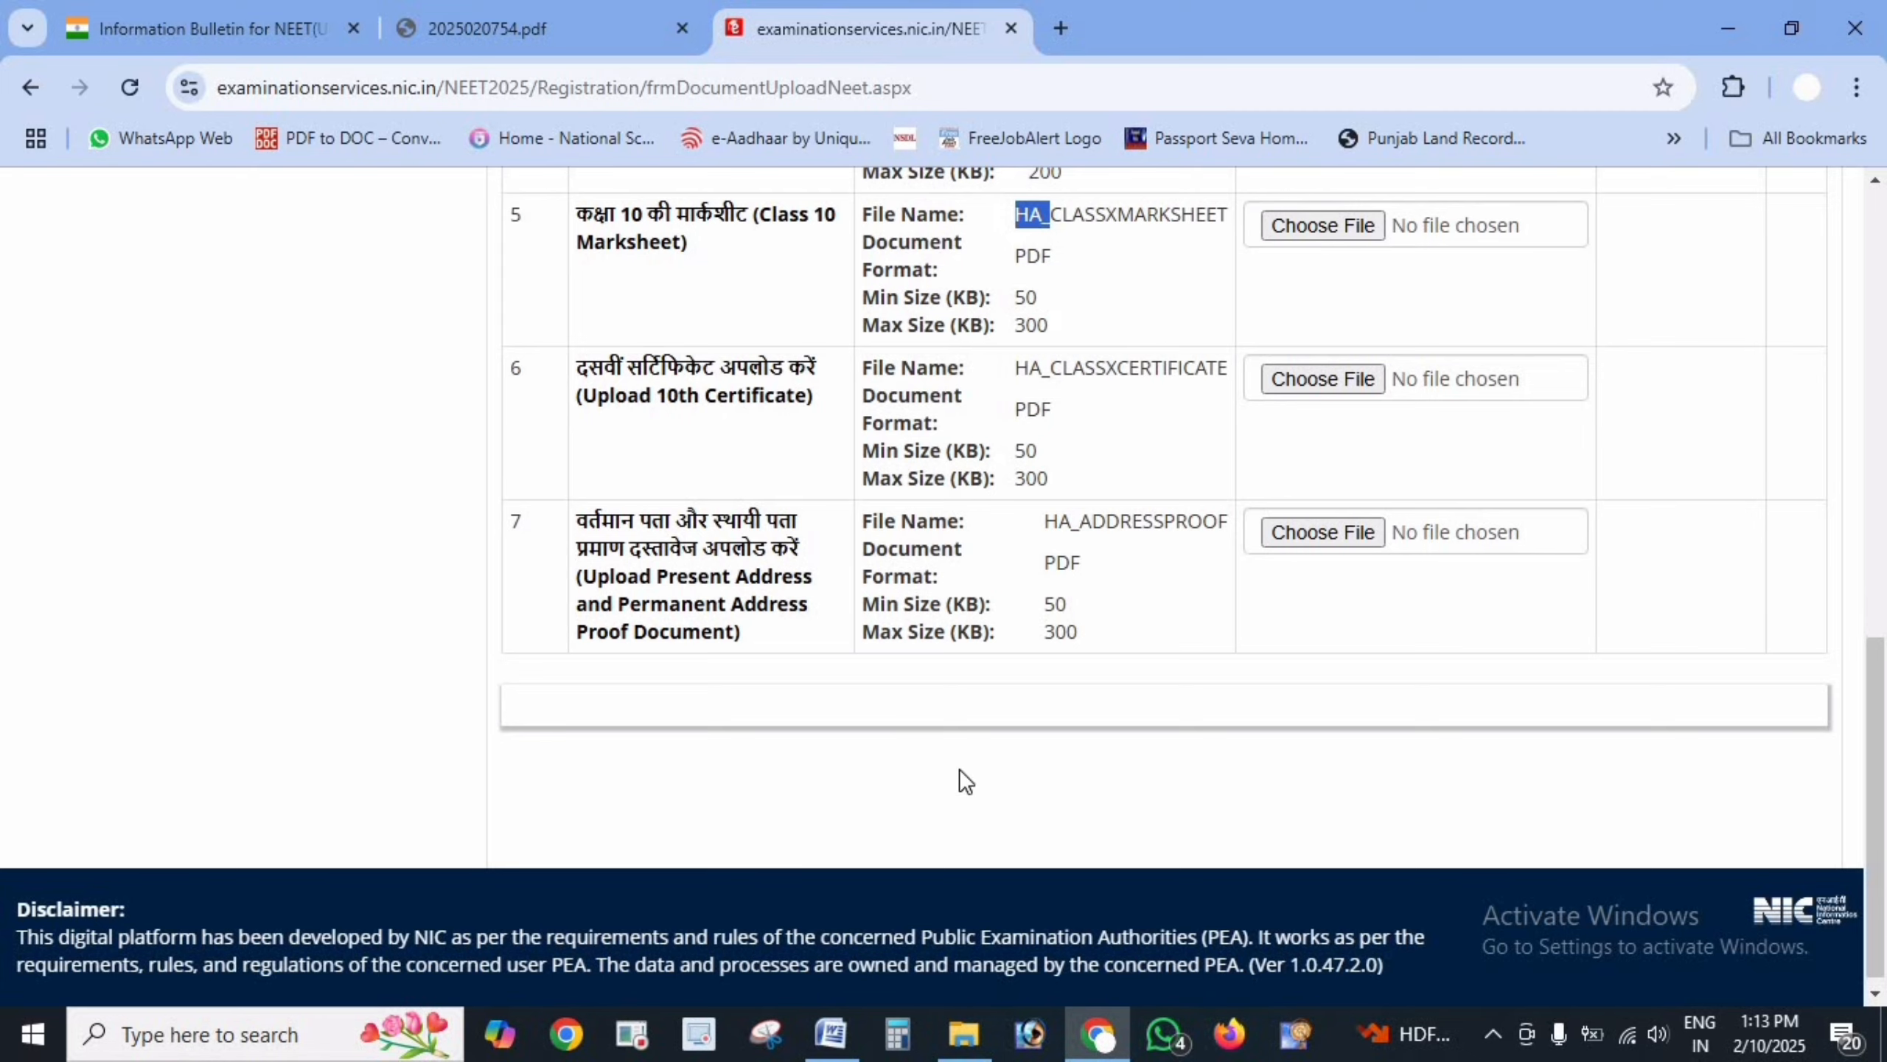
{"action": "scroll", "coordinate": [1118, 670], "scroll_direction": "up", "scroll_amount": 10}
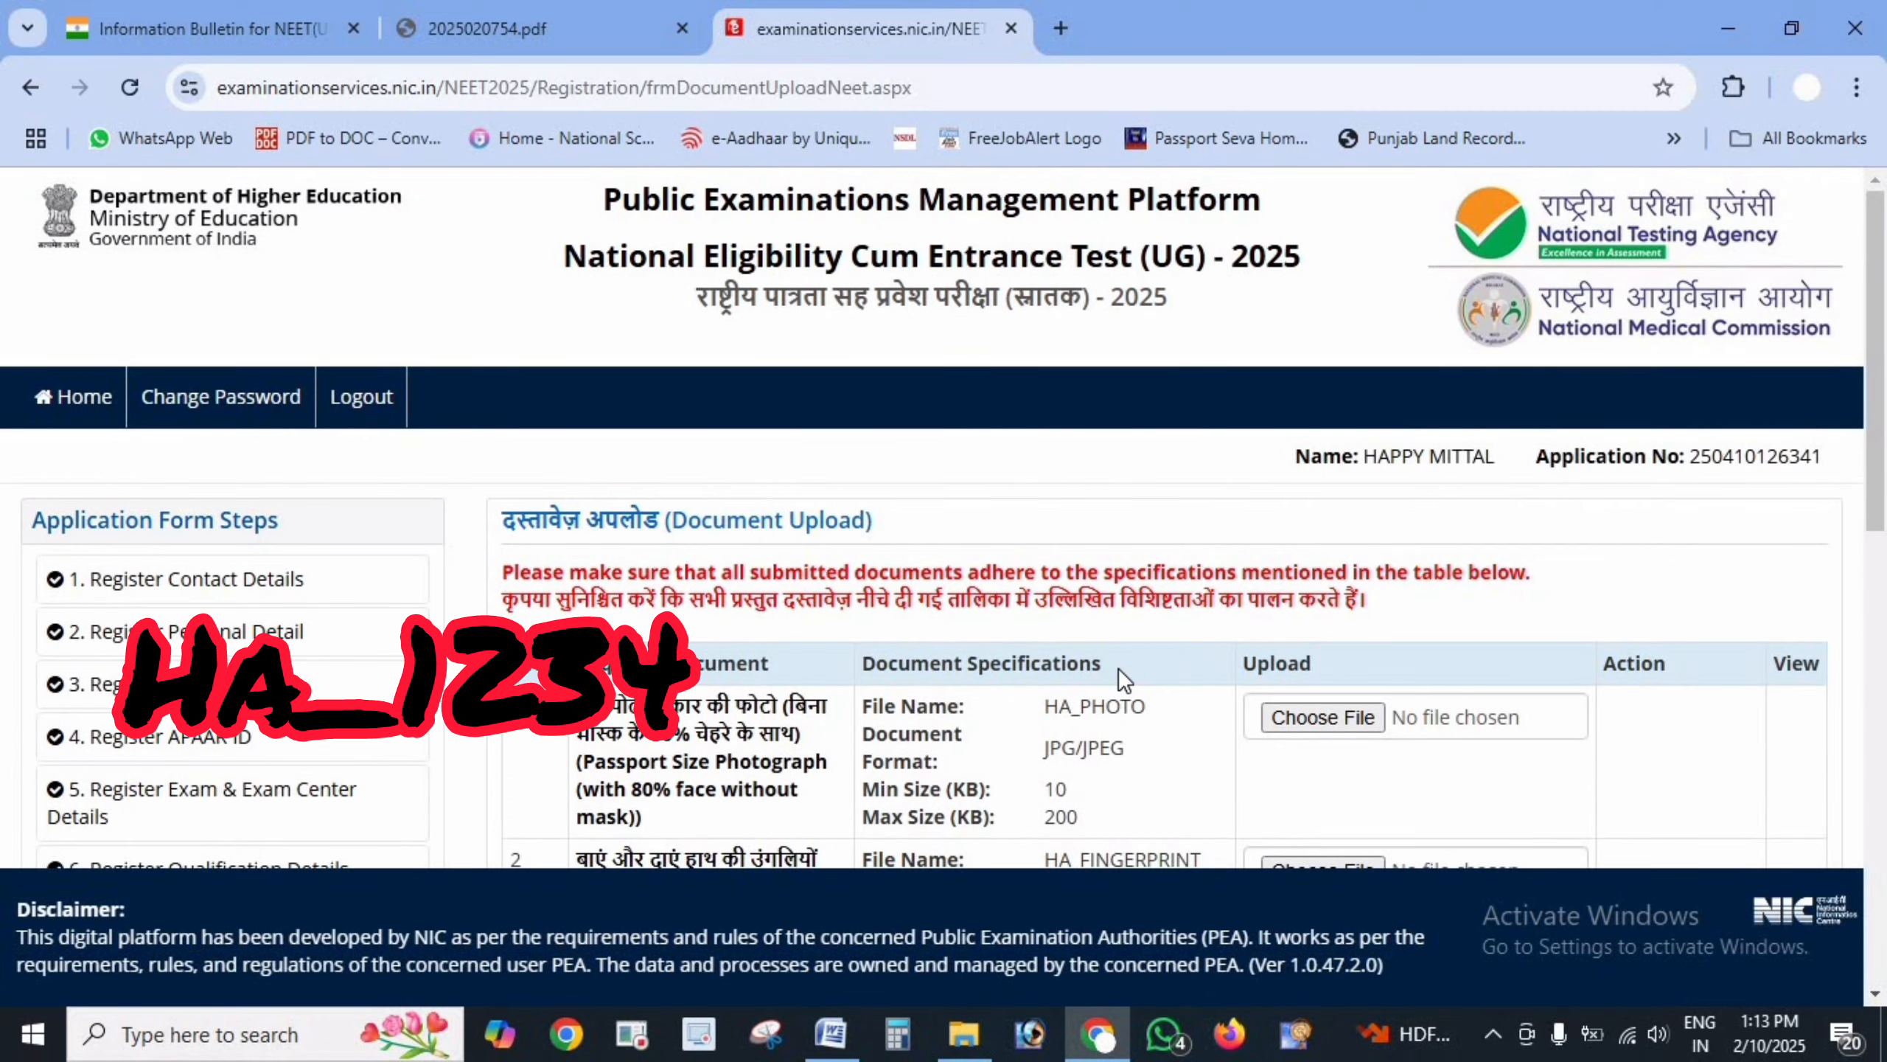
{"action": "scroll", "coordinate": [1117, 667], "scroll_direction": "down", "scroll_amount": 10}
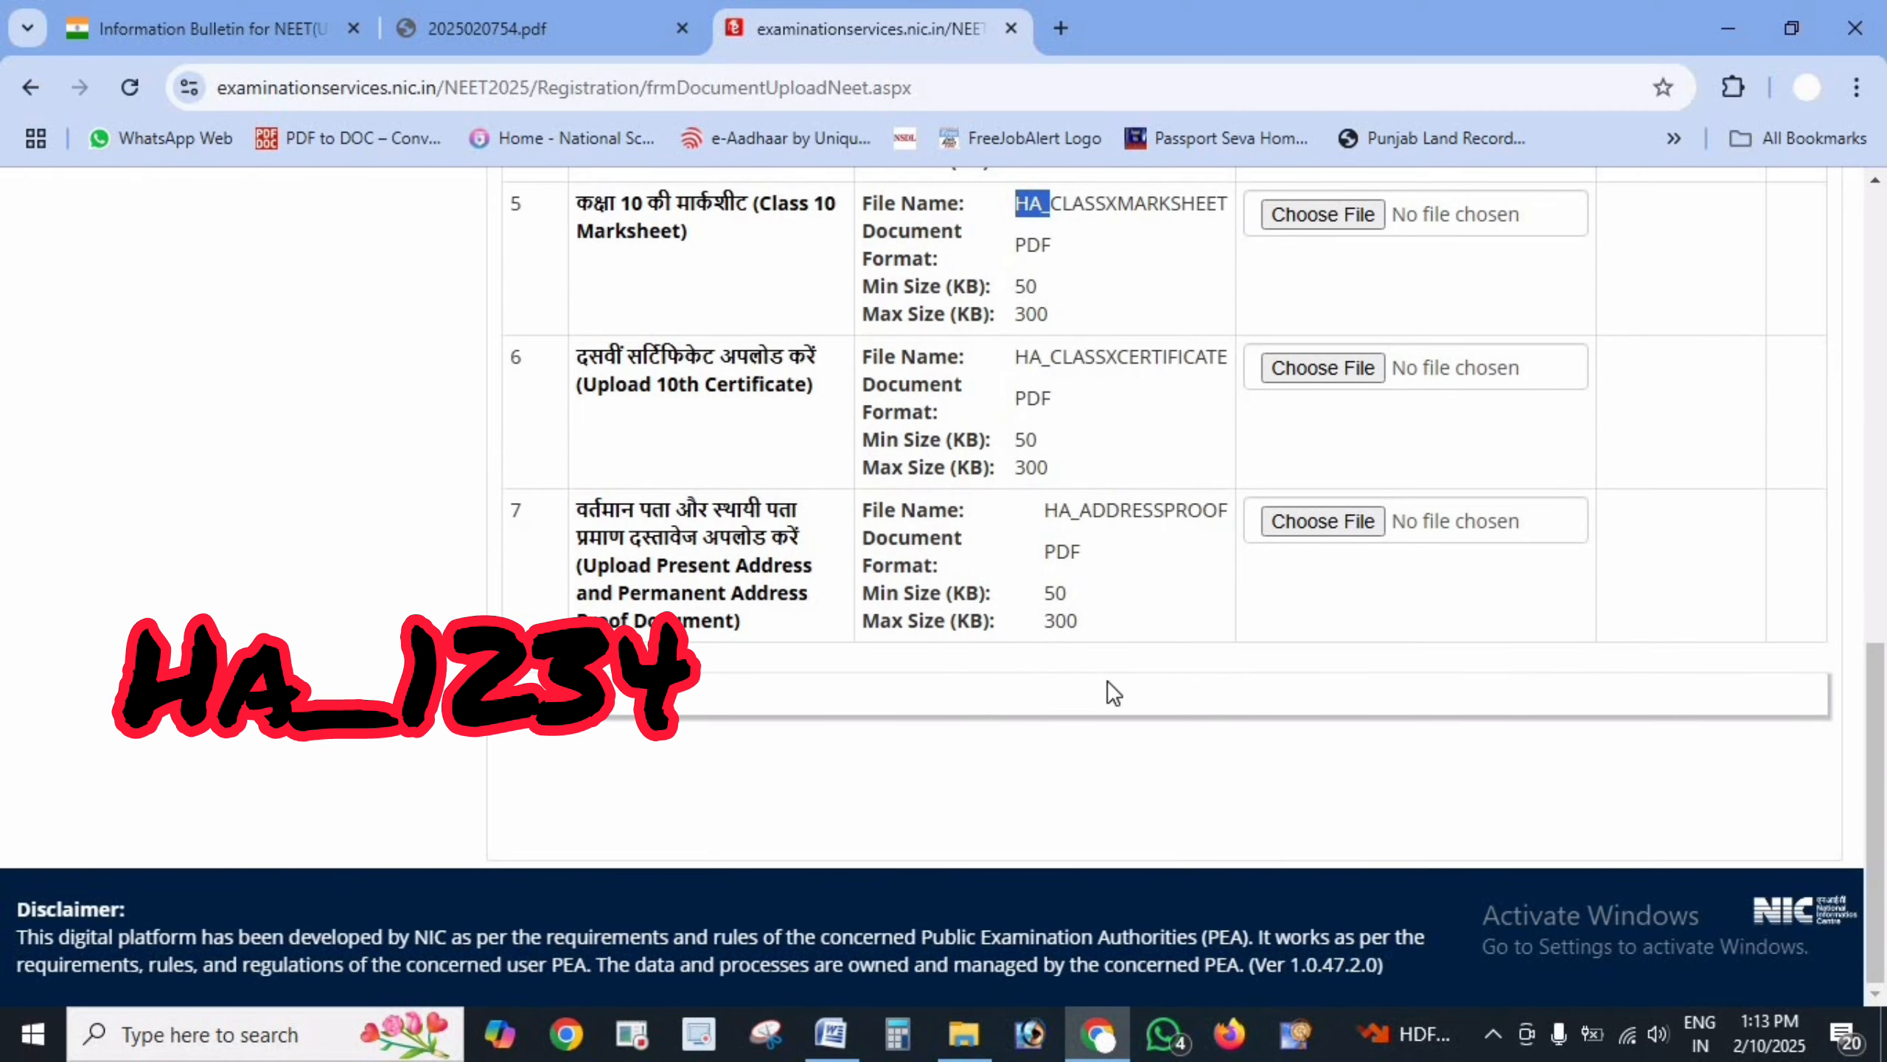